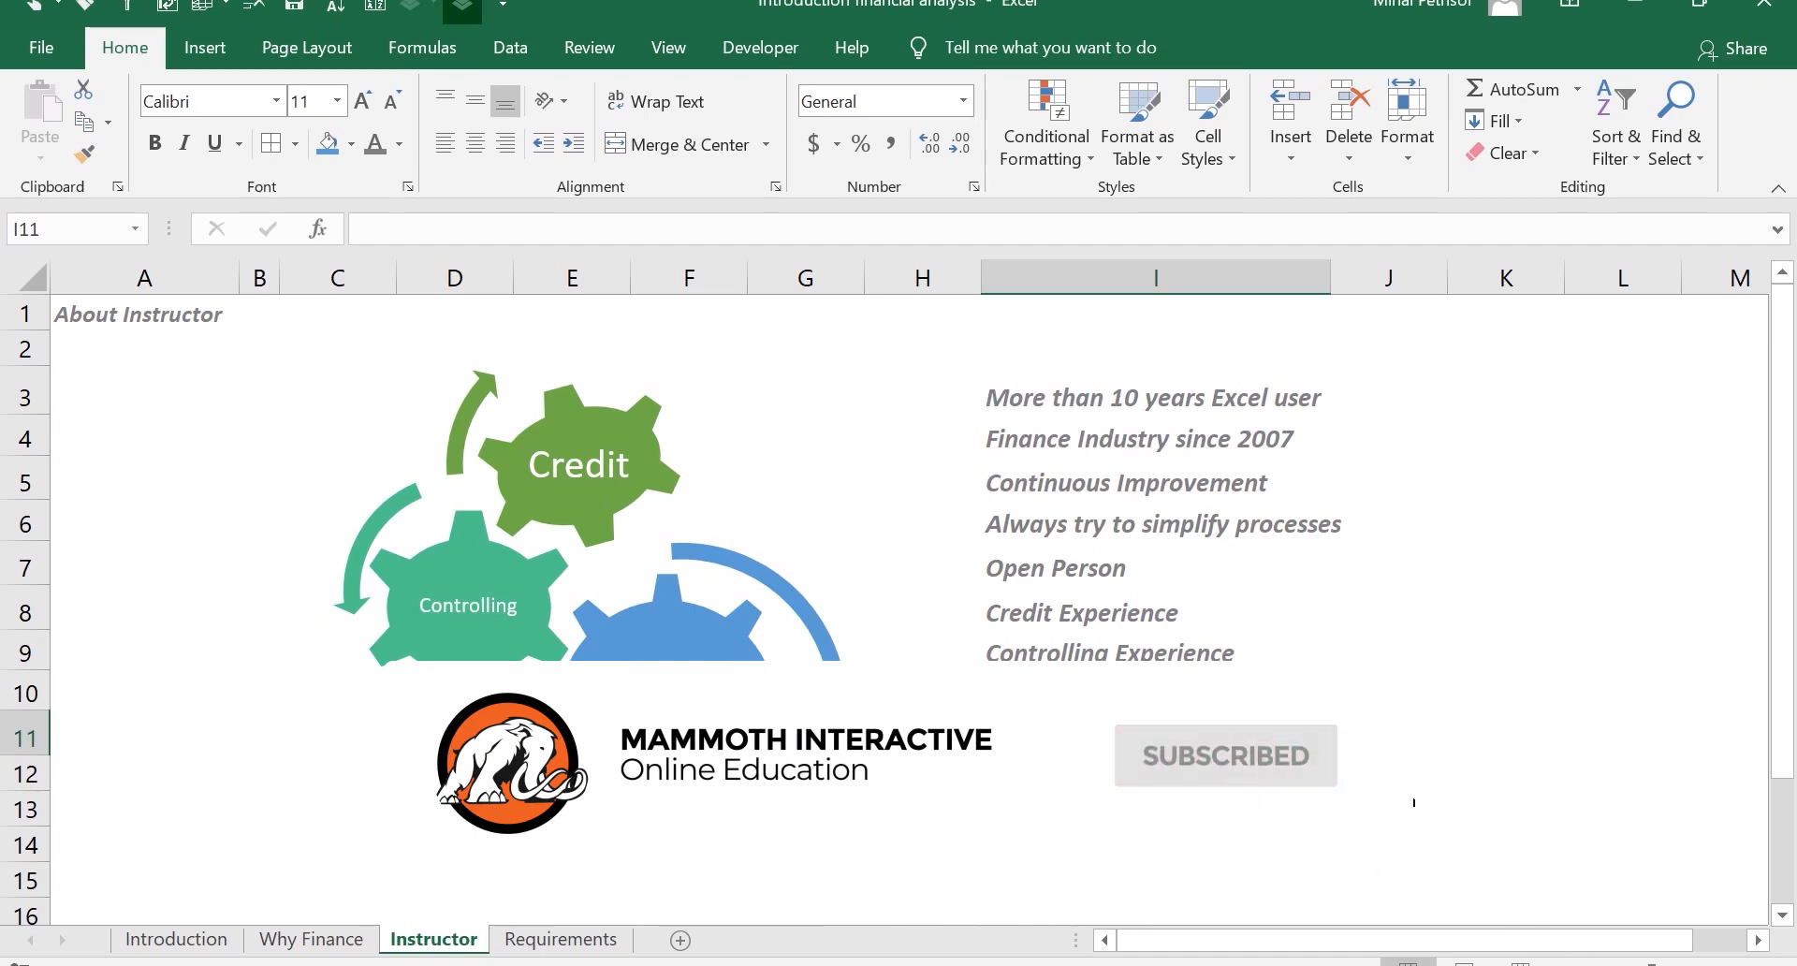
# Review the instructor's experience and working principles listed in cells I3 to I10 of the Instructor sheet
pyautogui.click(1178, 434)
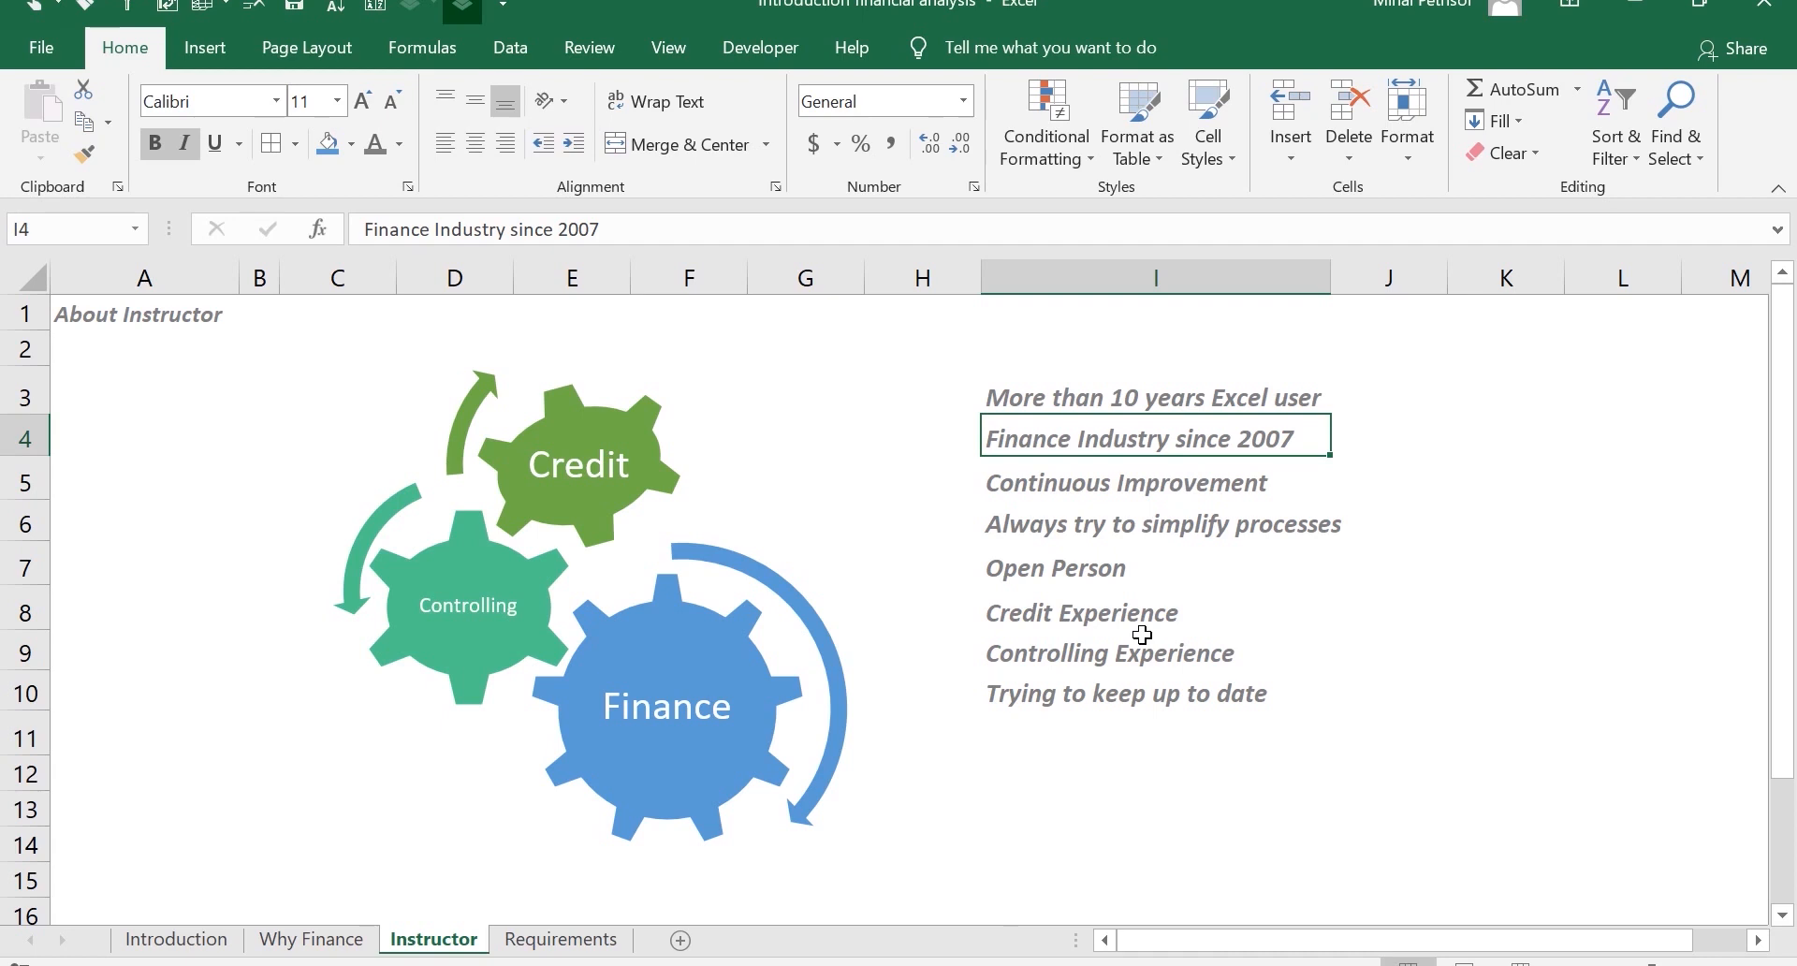
pyautogui.click(1140, 498)
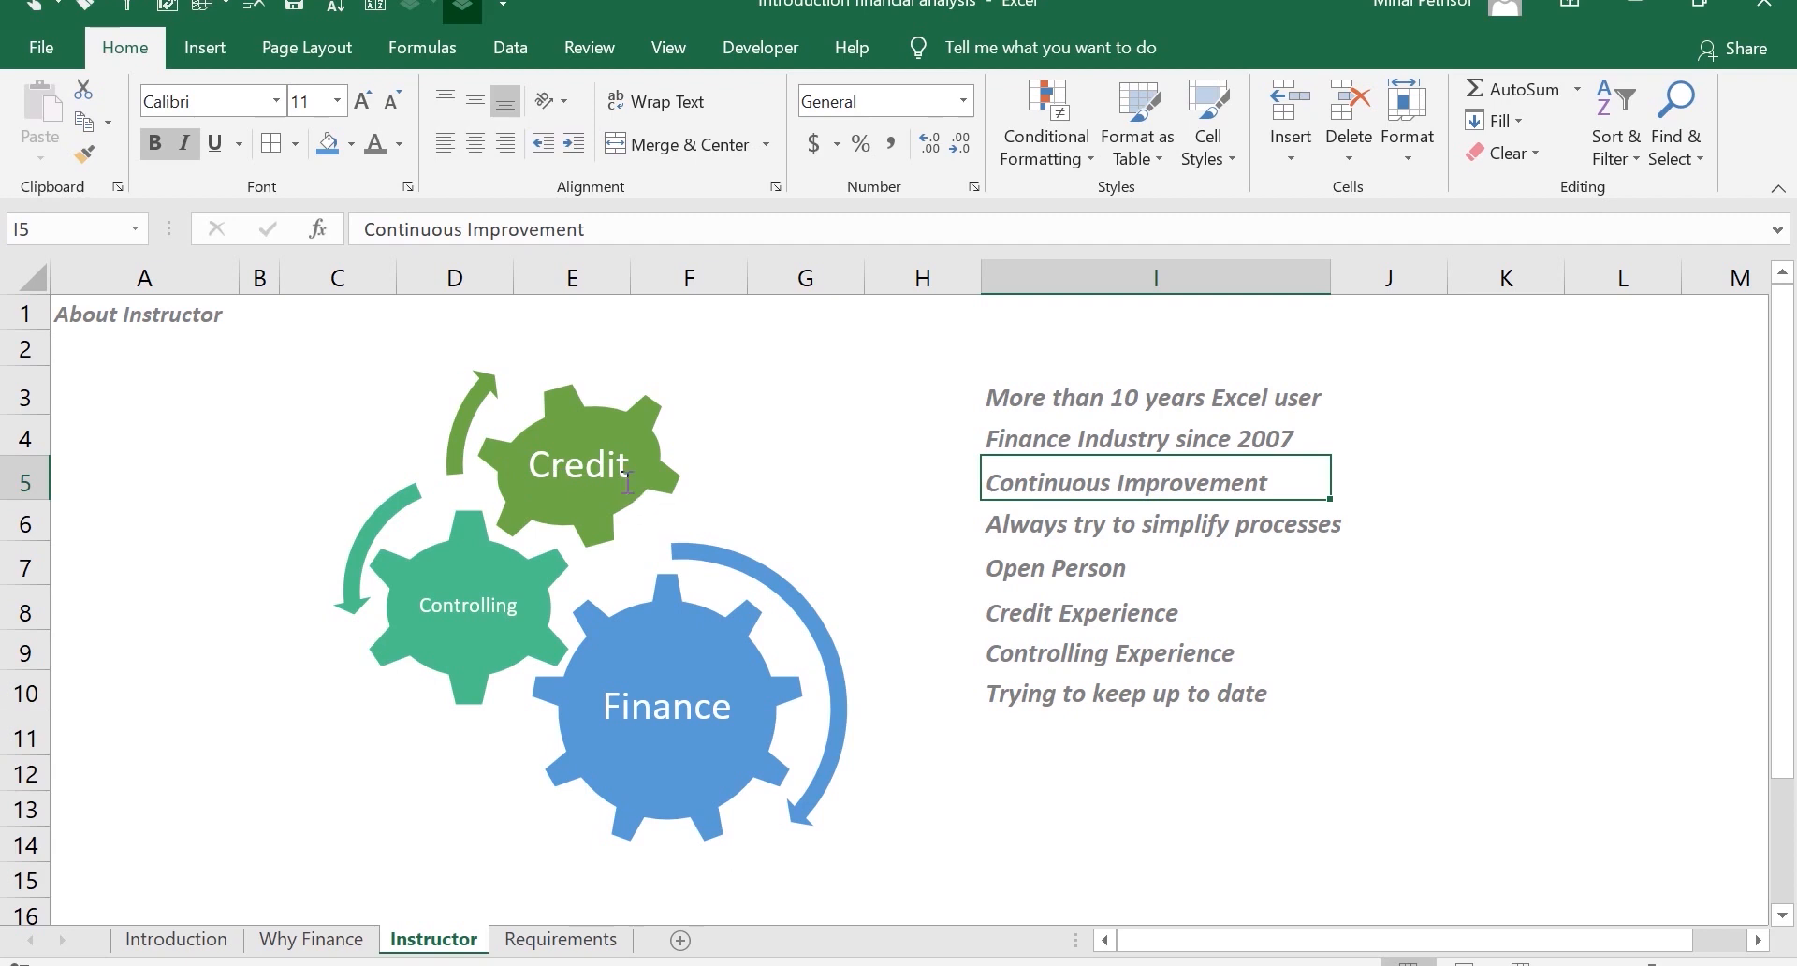
pyautogui.click(1117, 621)
pyautogui.click(1127, 655)
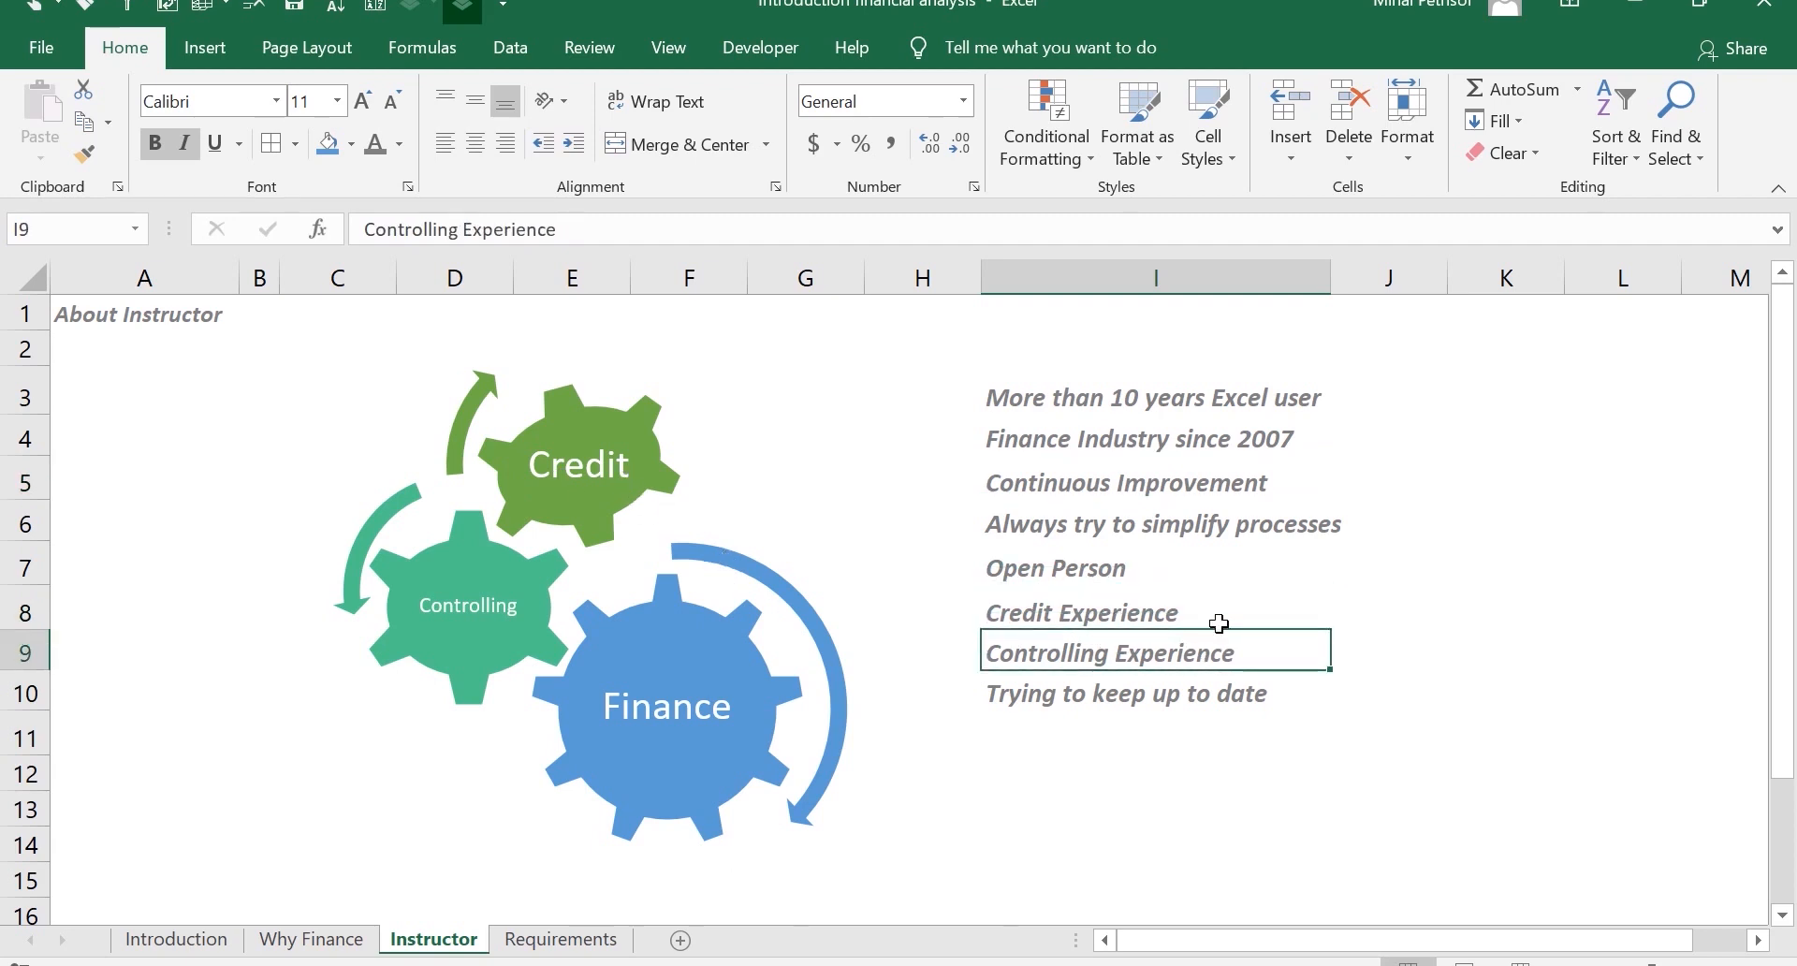
pyautogui.click(1219, 622)
pyautogui.click(1210, 565)
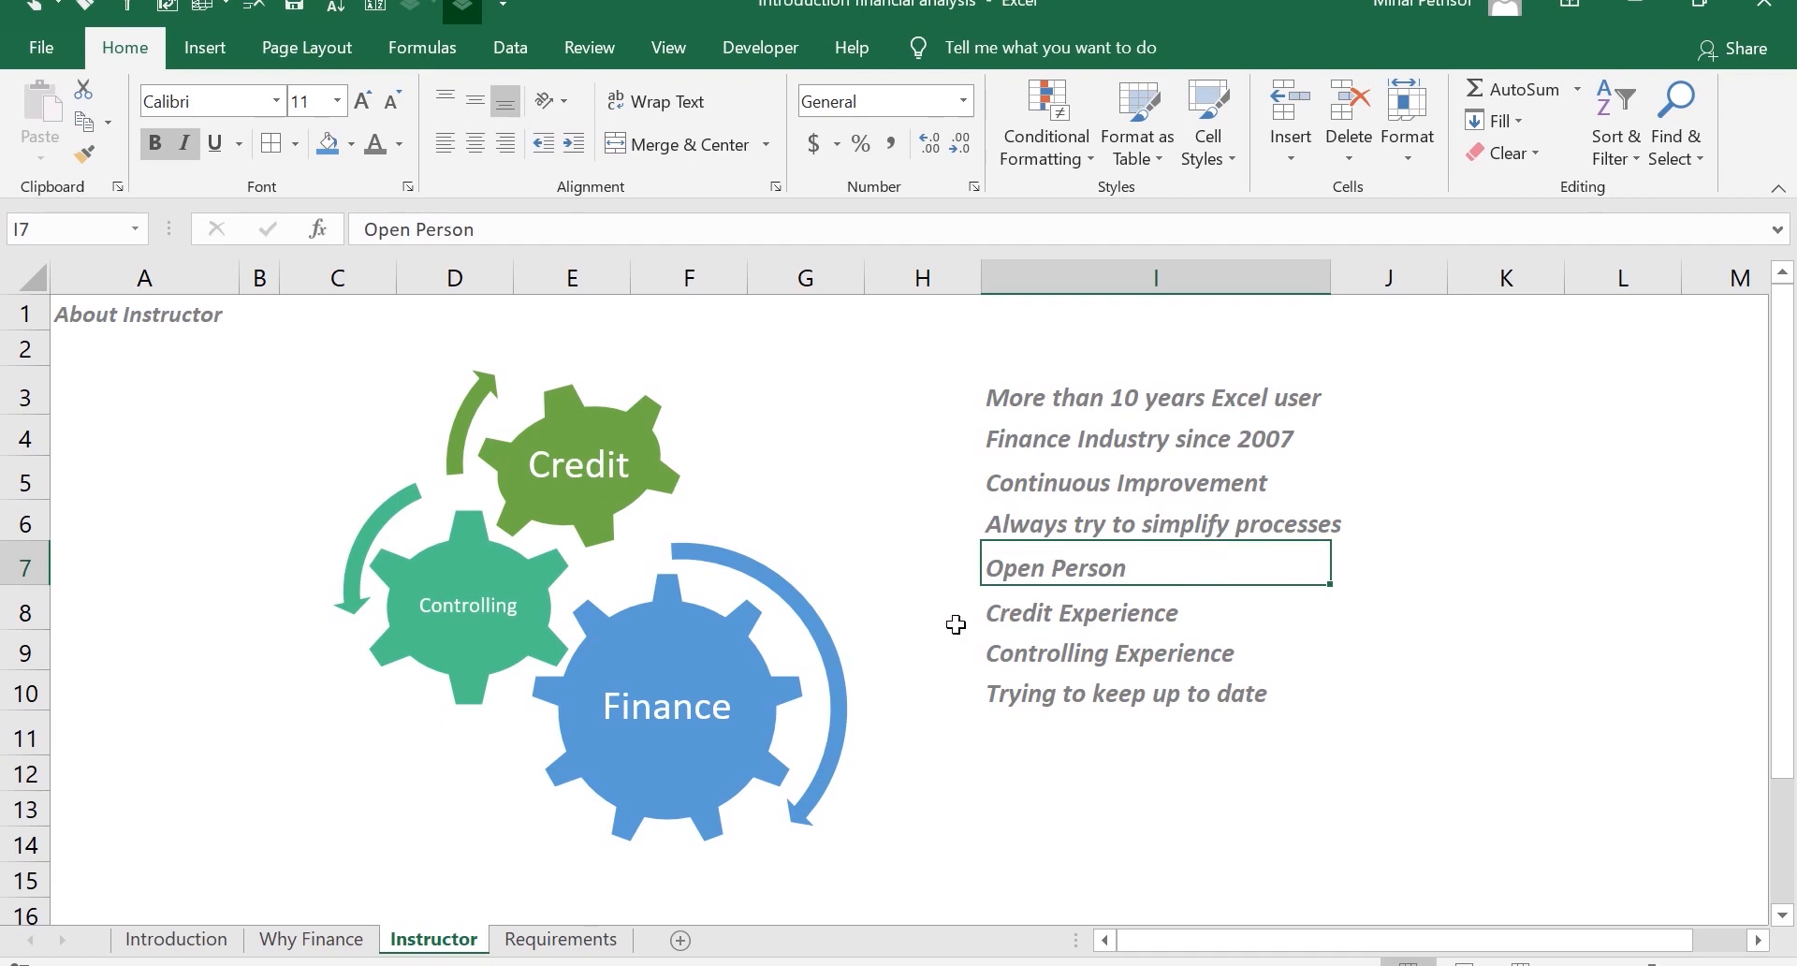
pyautogui.click(1129, 530)
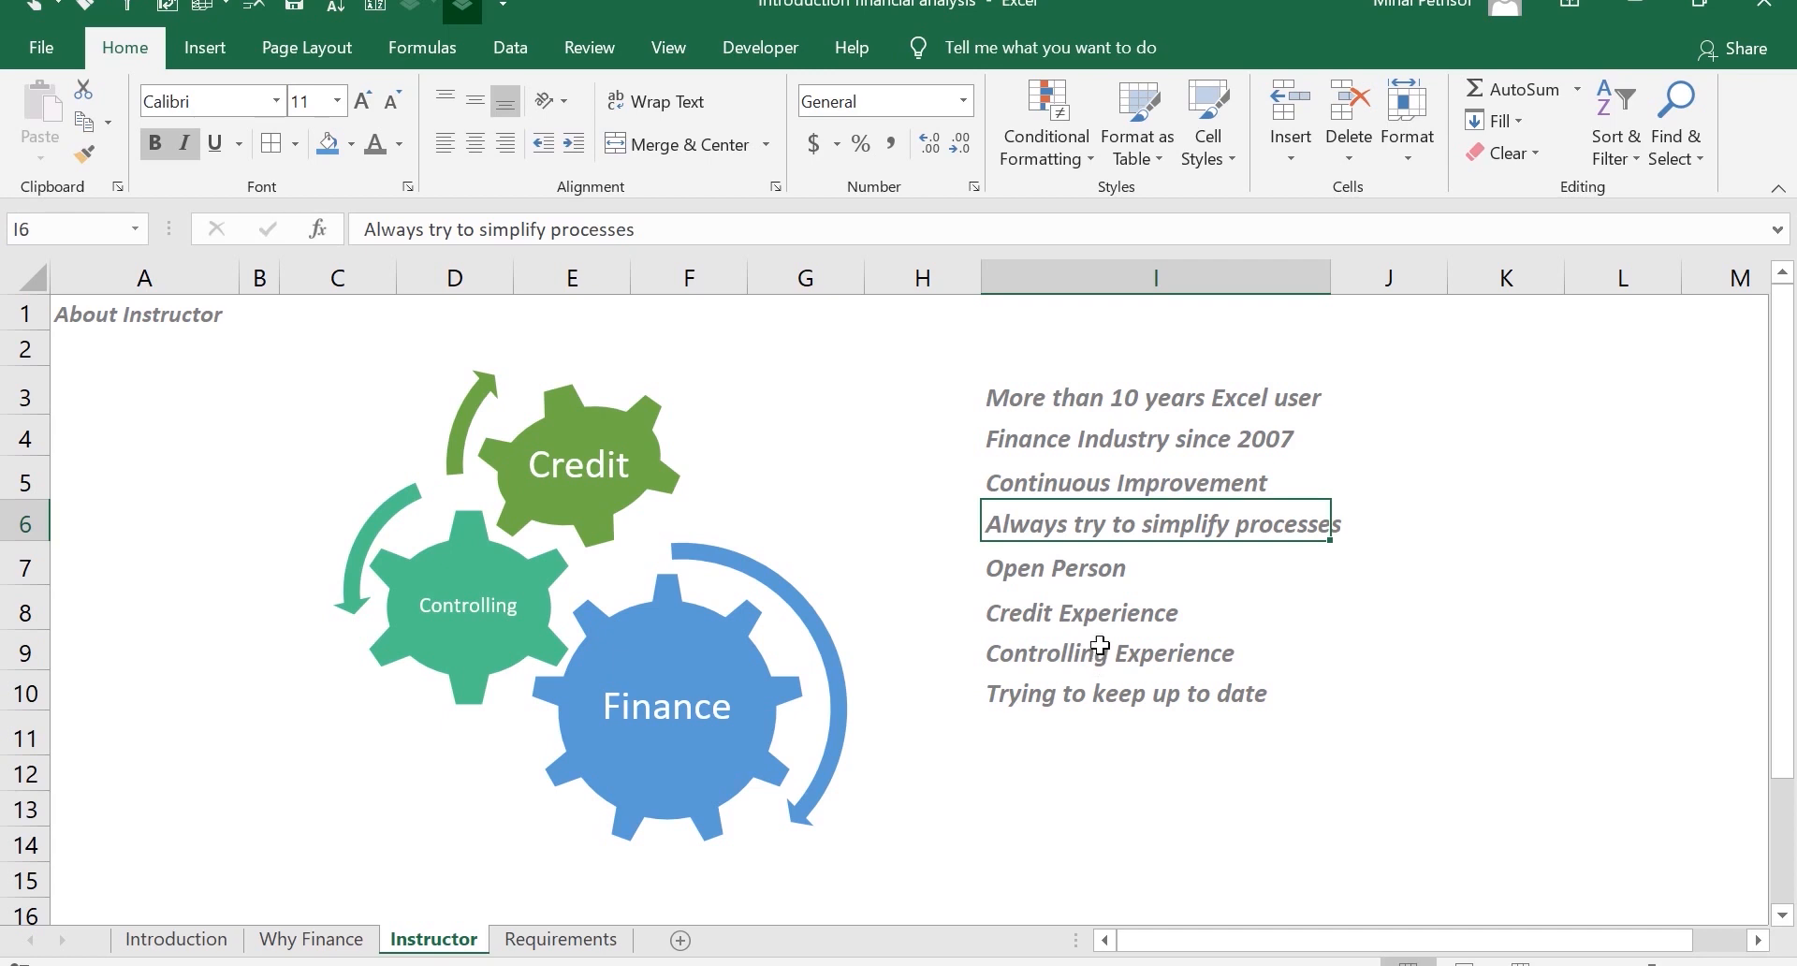
pyautogui.click(1145, 578)
pyautogui.click(1135, 625)
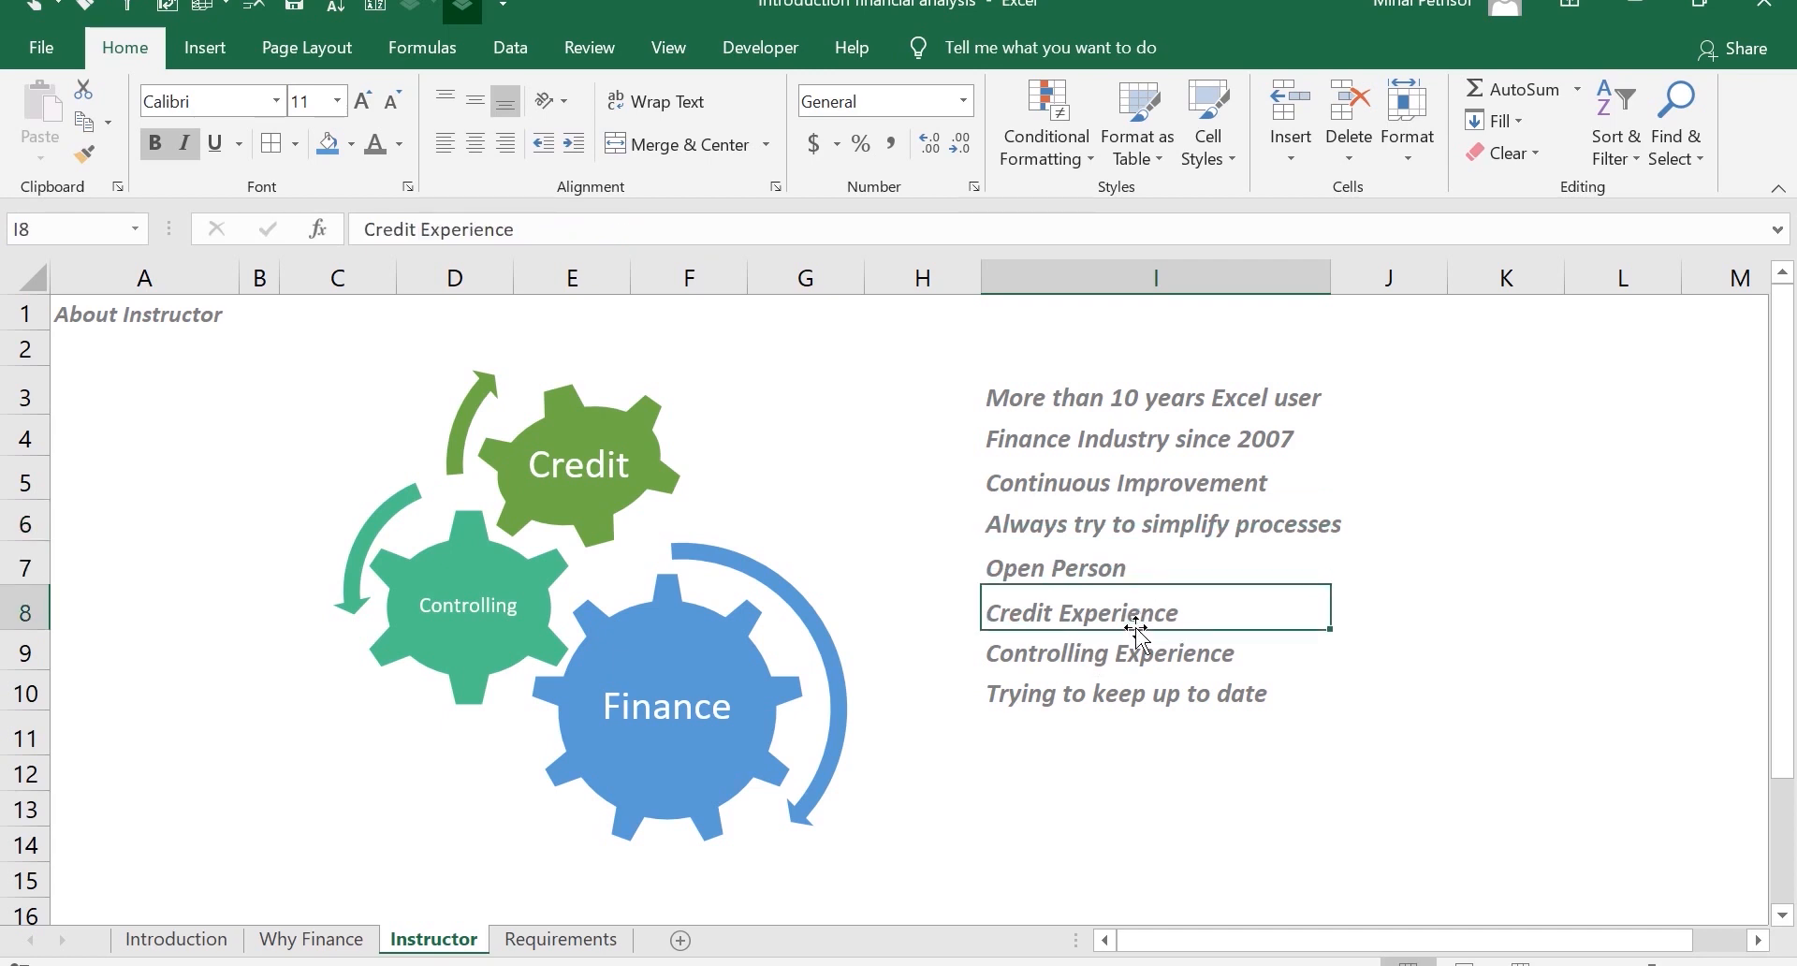
pyautogui.click(1146, 536)
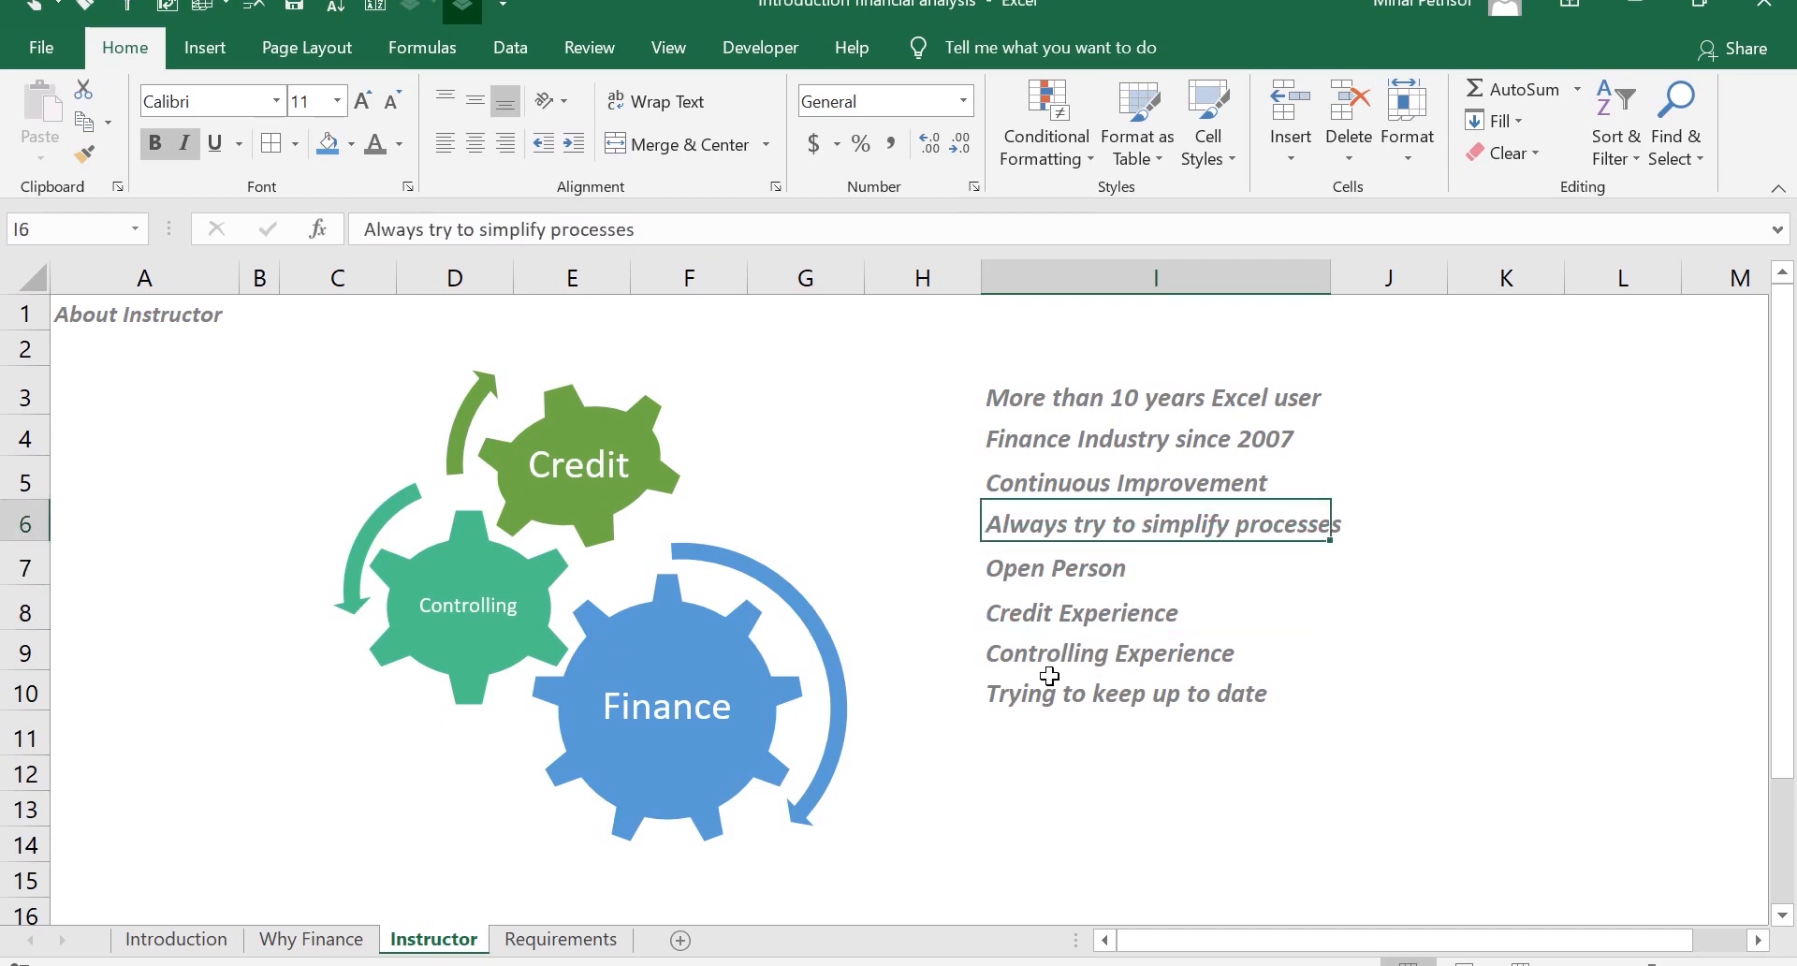
pyautogui.moveTo(1135, 485); pyautogui.dragTo(1134, 514)
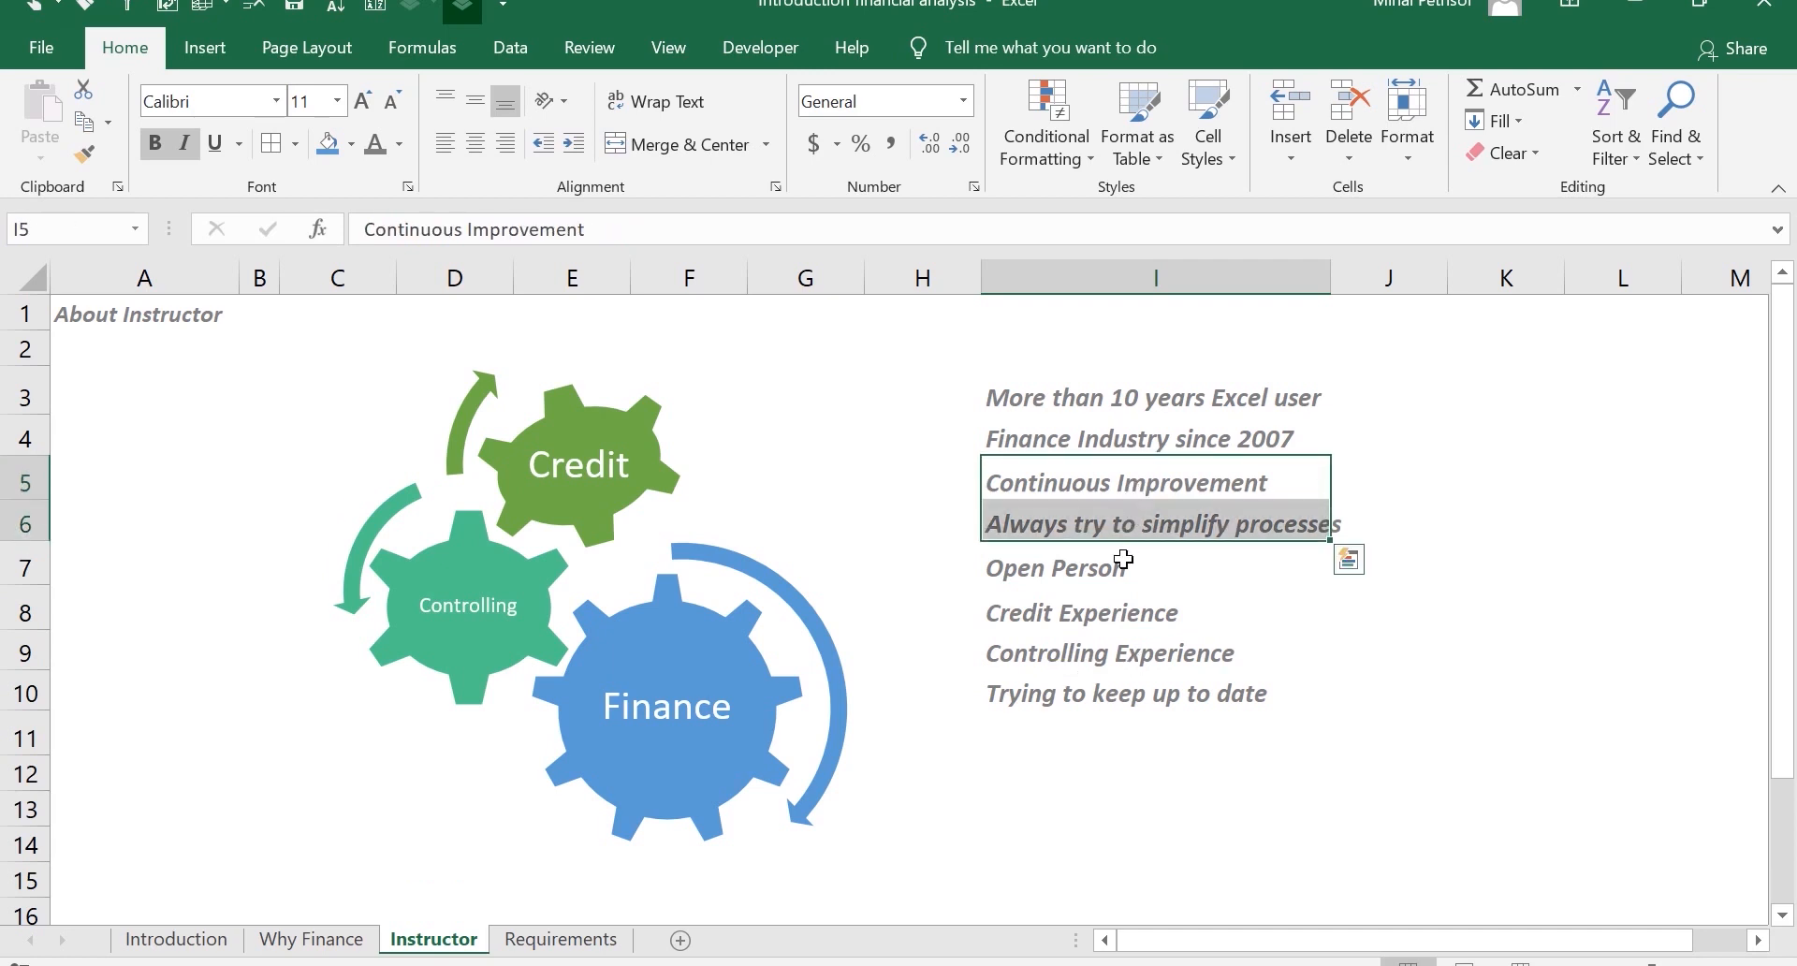
pyautogui.click(1111, 573)
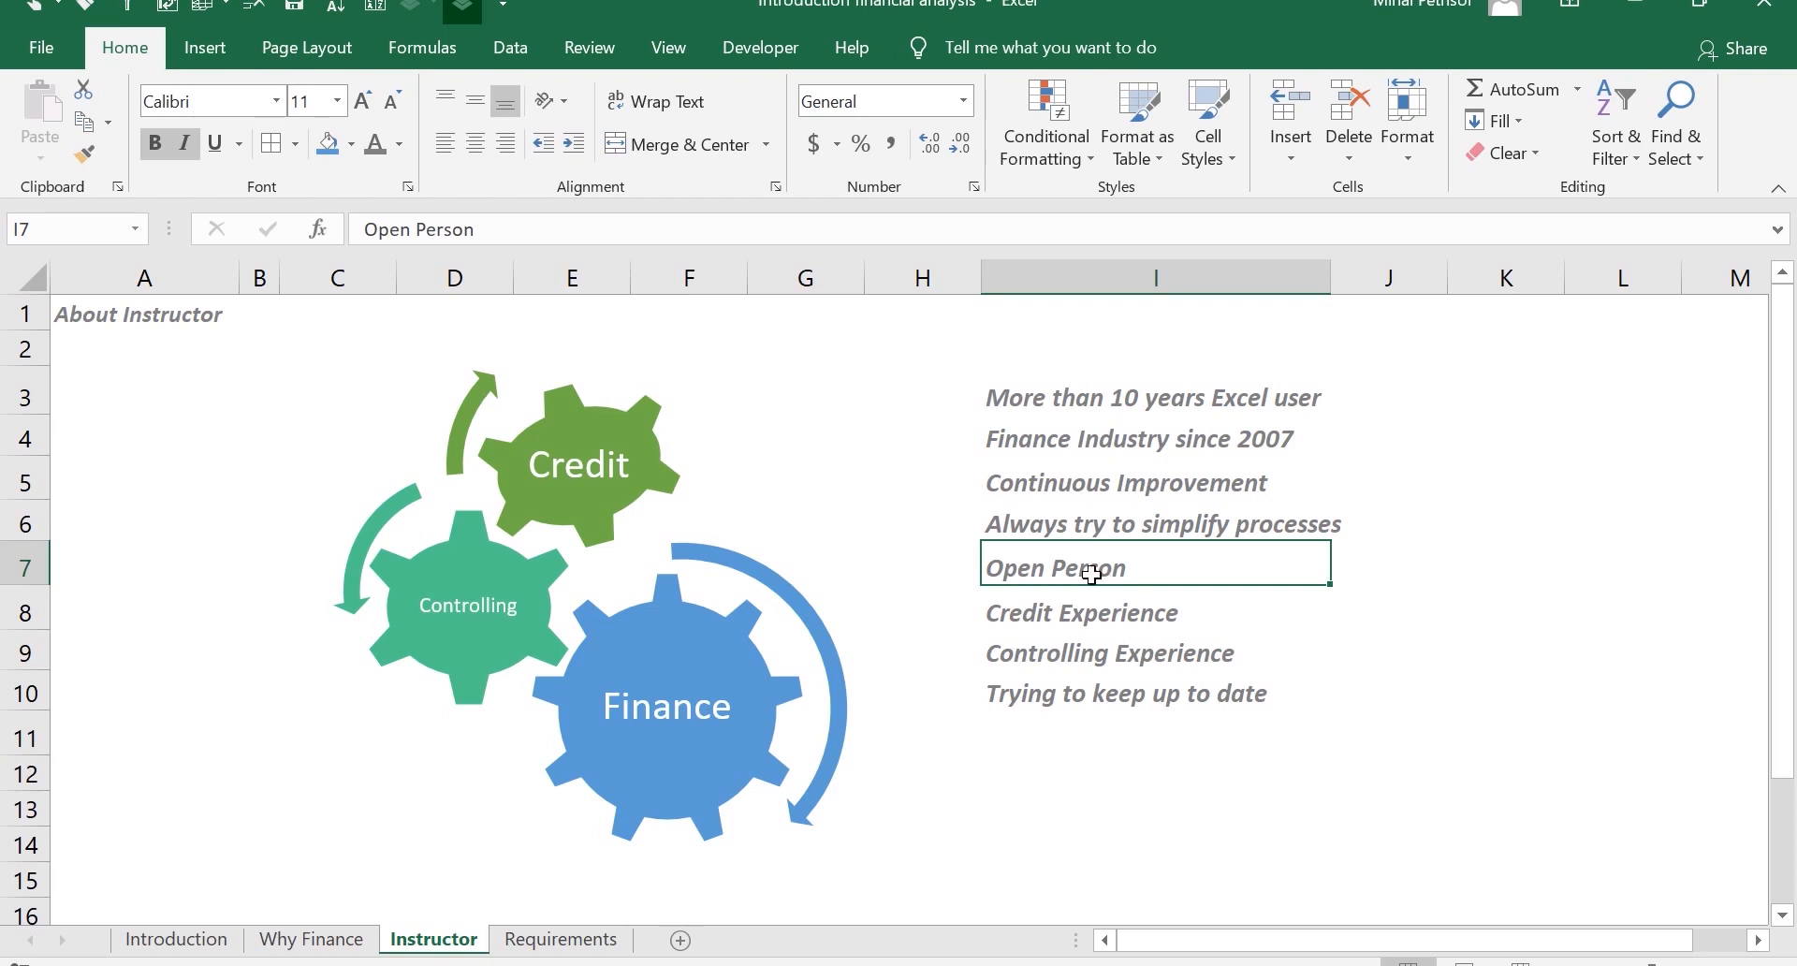
pyautogui.click(1085, 617)
pyautogui.press('Down')
pyautogui.click(1050, 570)
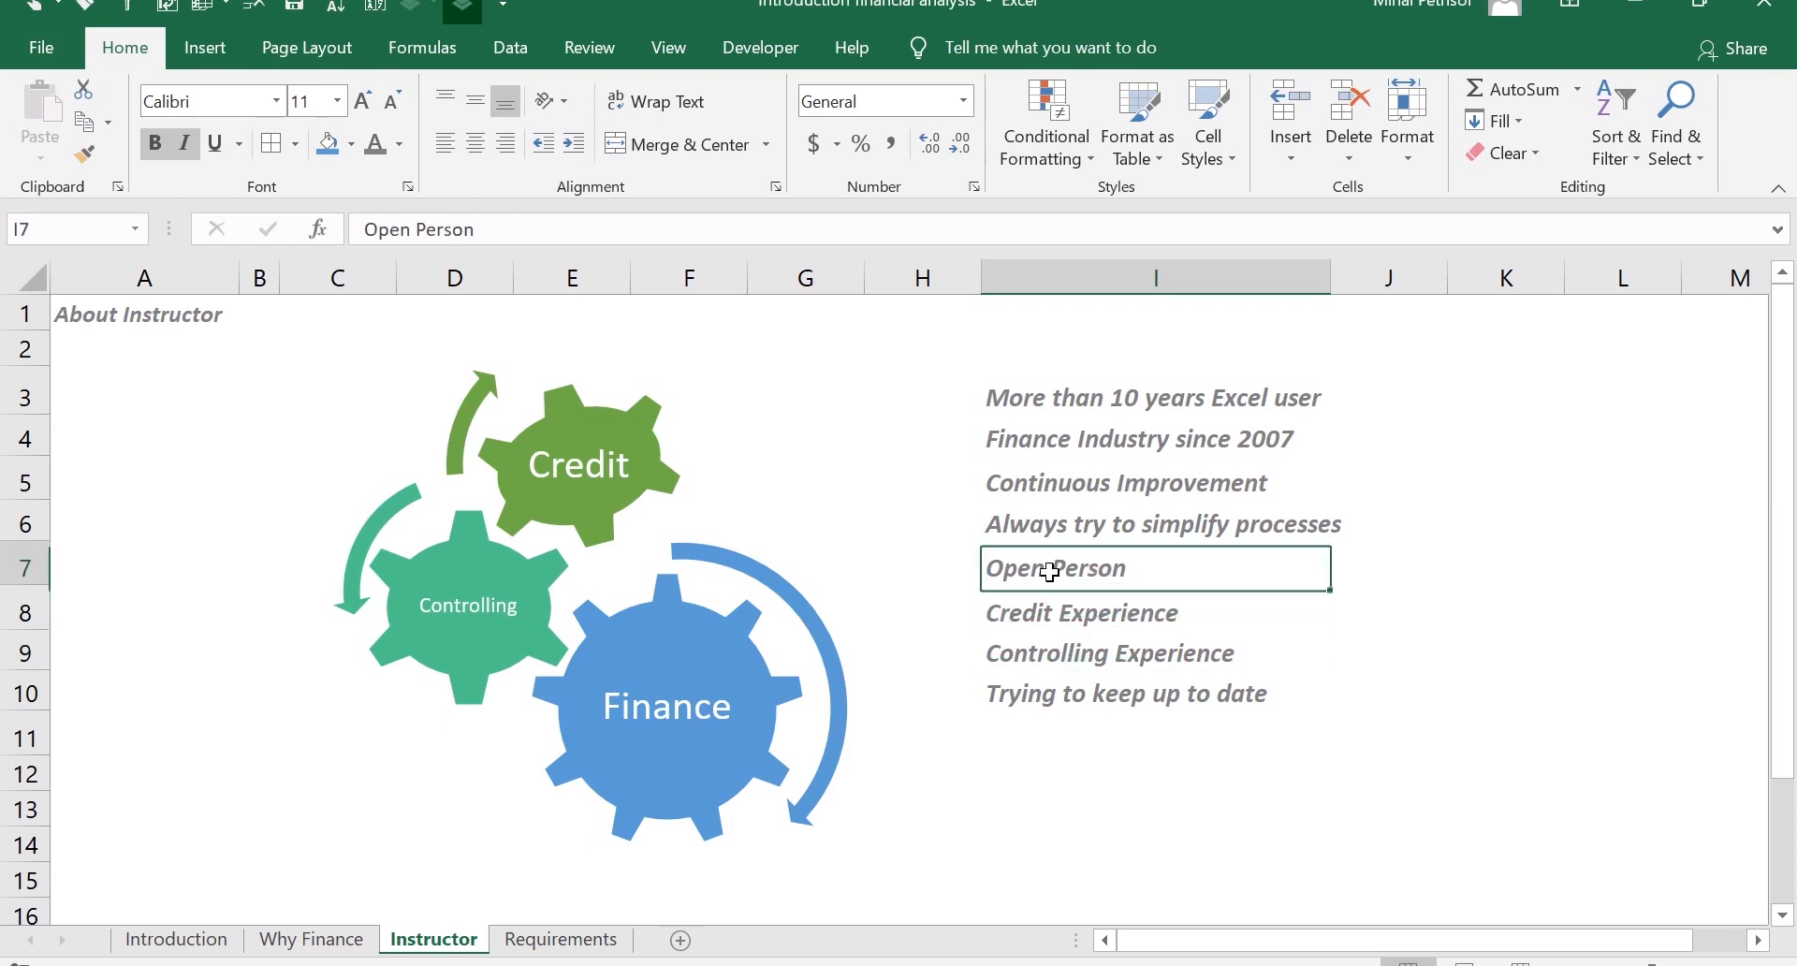
pyautogui.click(1224, 606)
pyautogui.click(1218, 436)
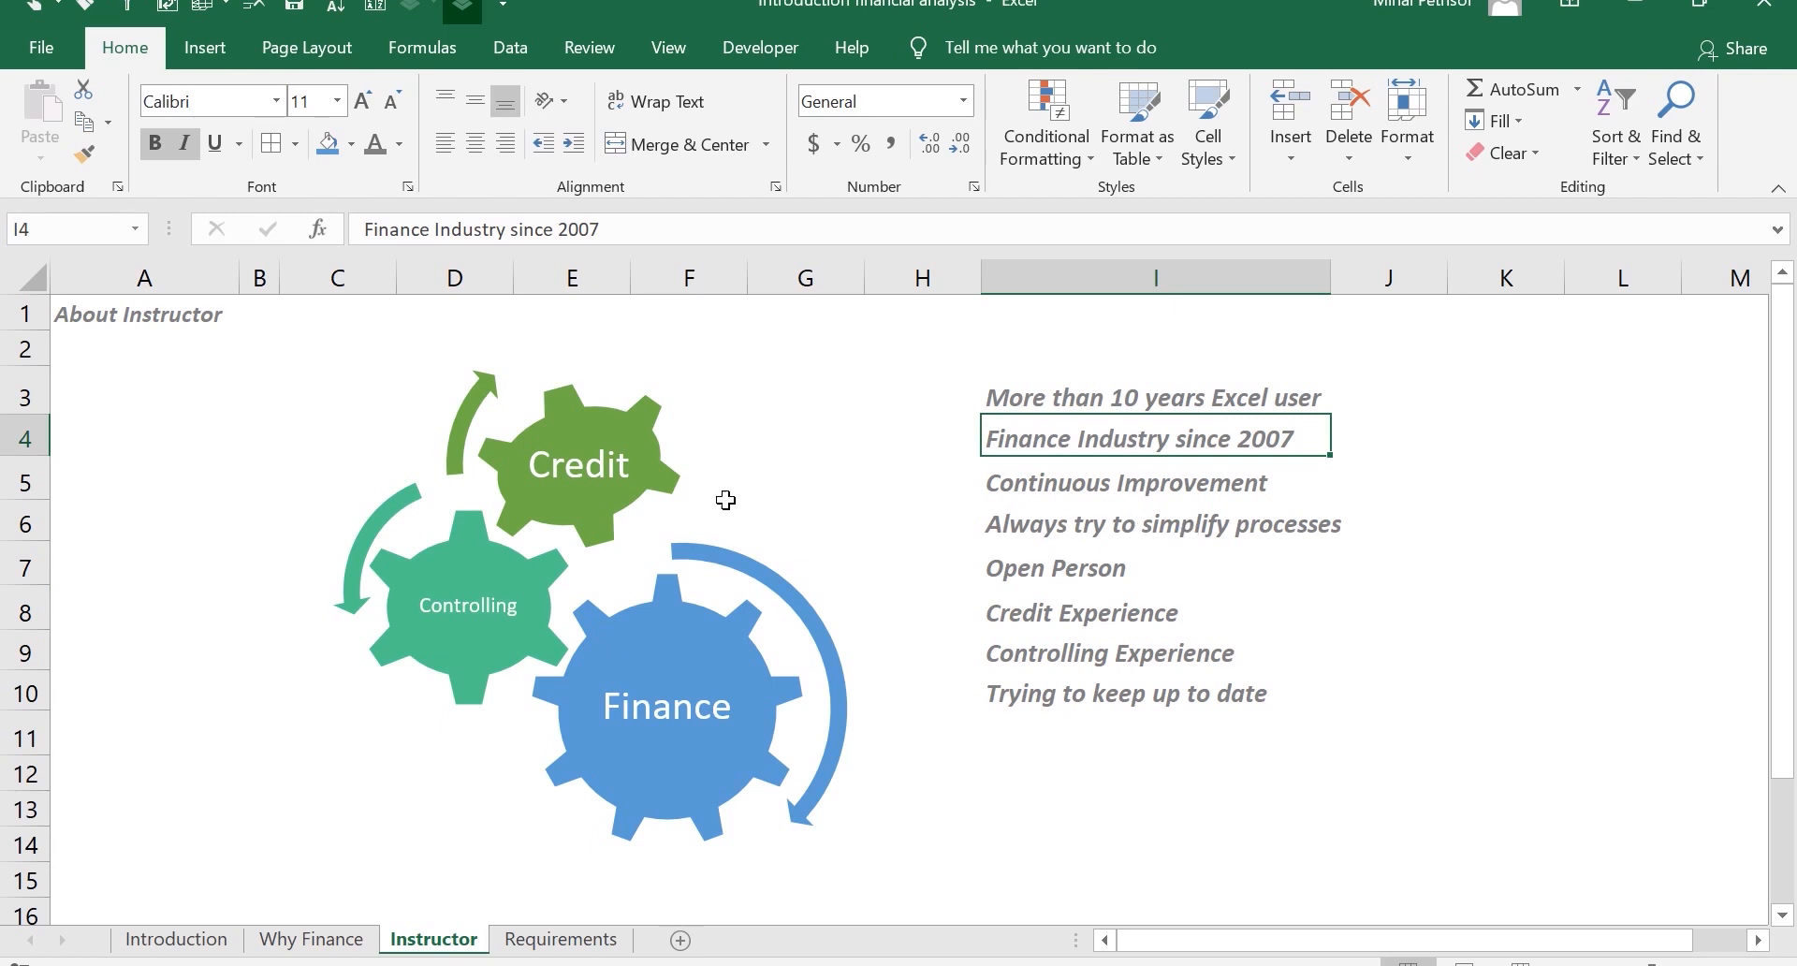
pyautogui.click(868, 440)
pyautogui.click(1157, 508)
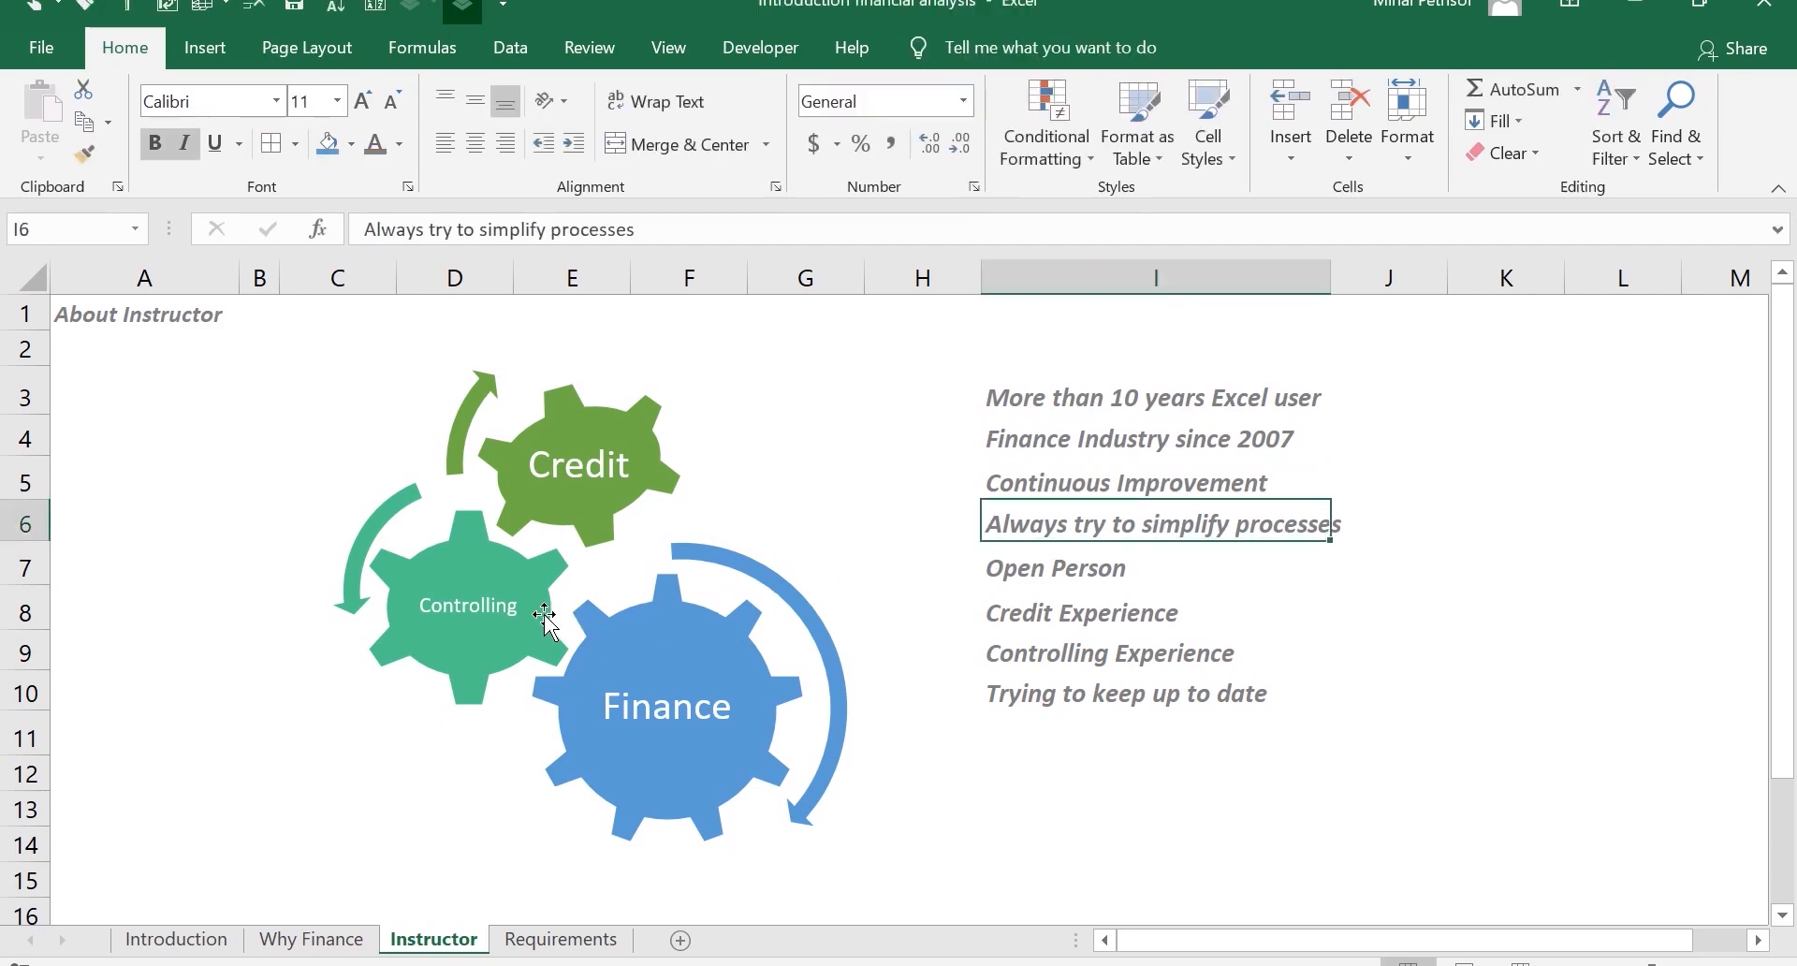
pyautogui.click(1226, 622)
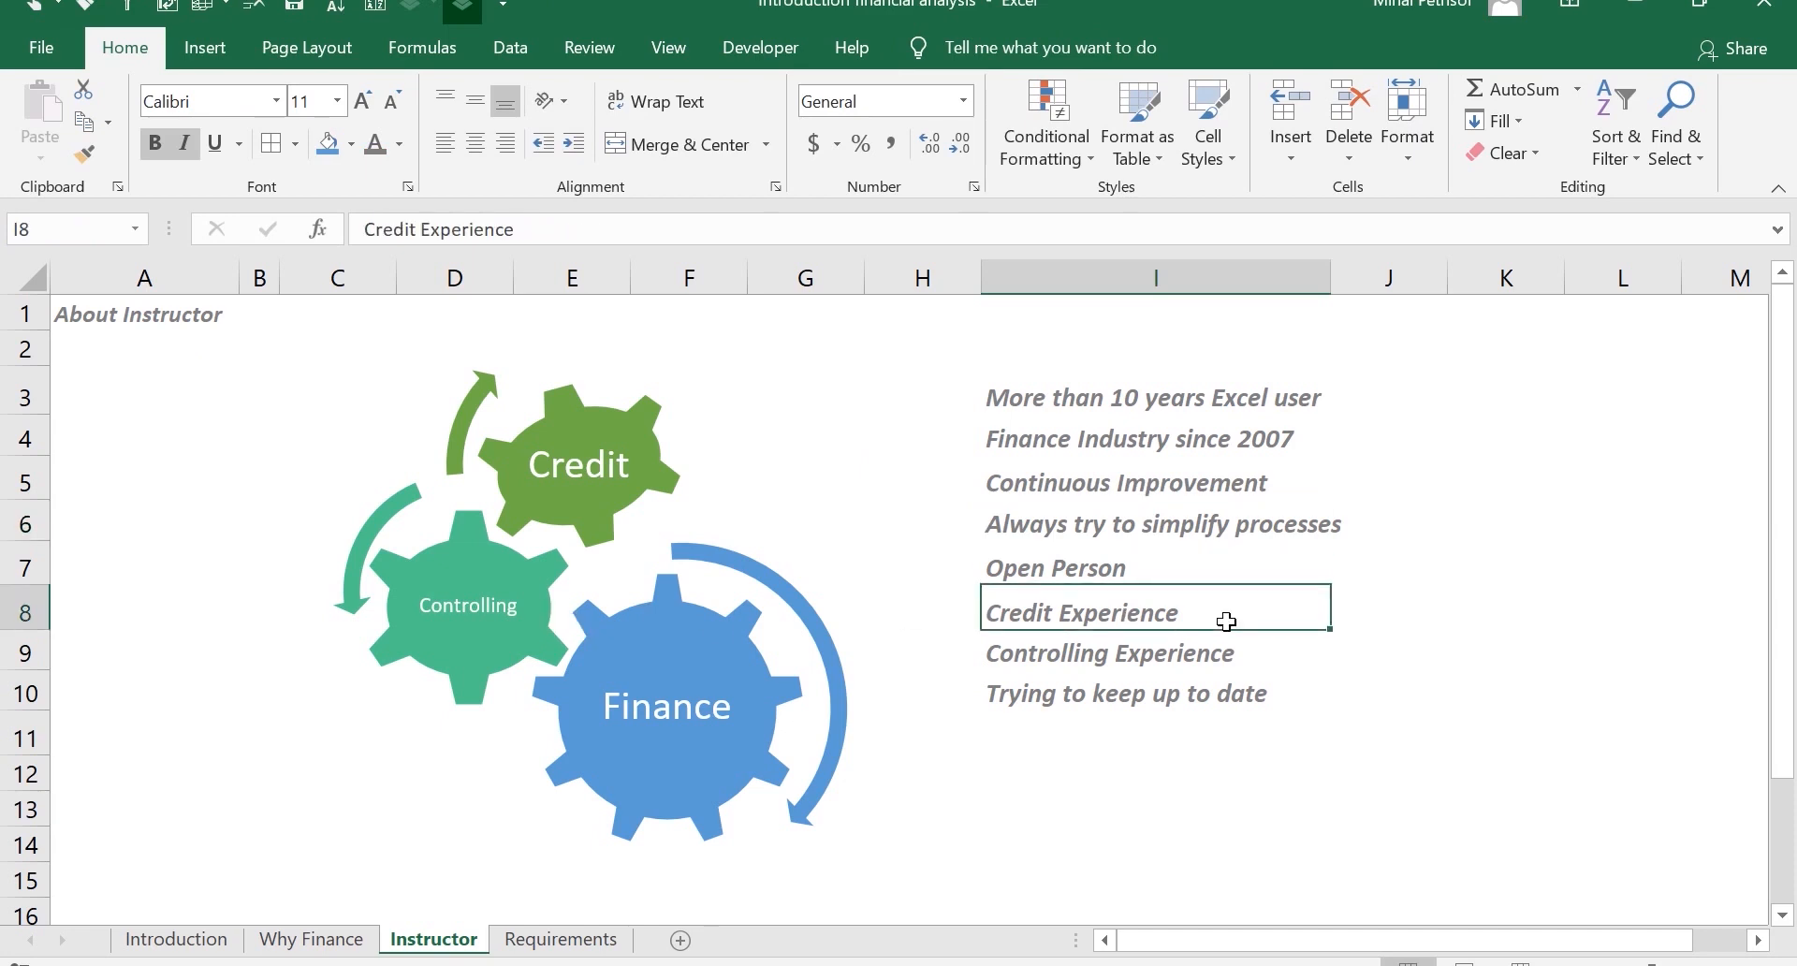
pyautogui.click(1219, 660)
pyautogui.click(1221, 711)
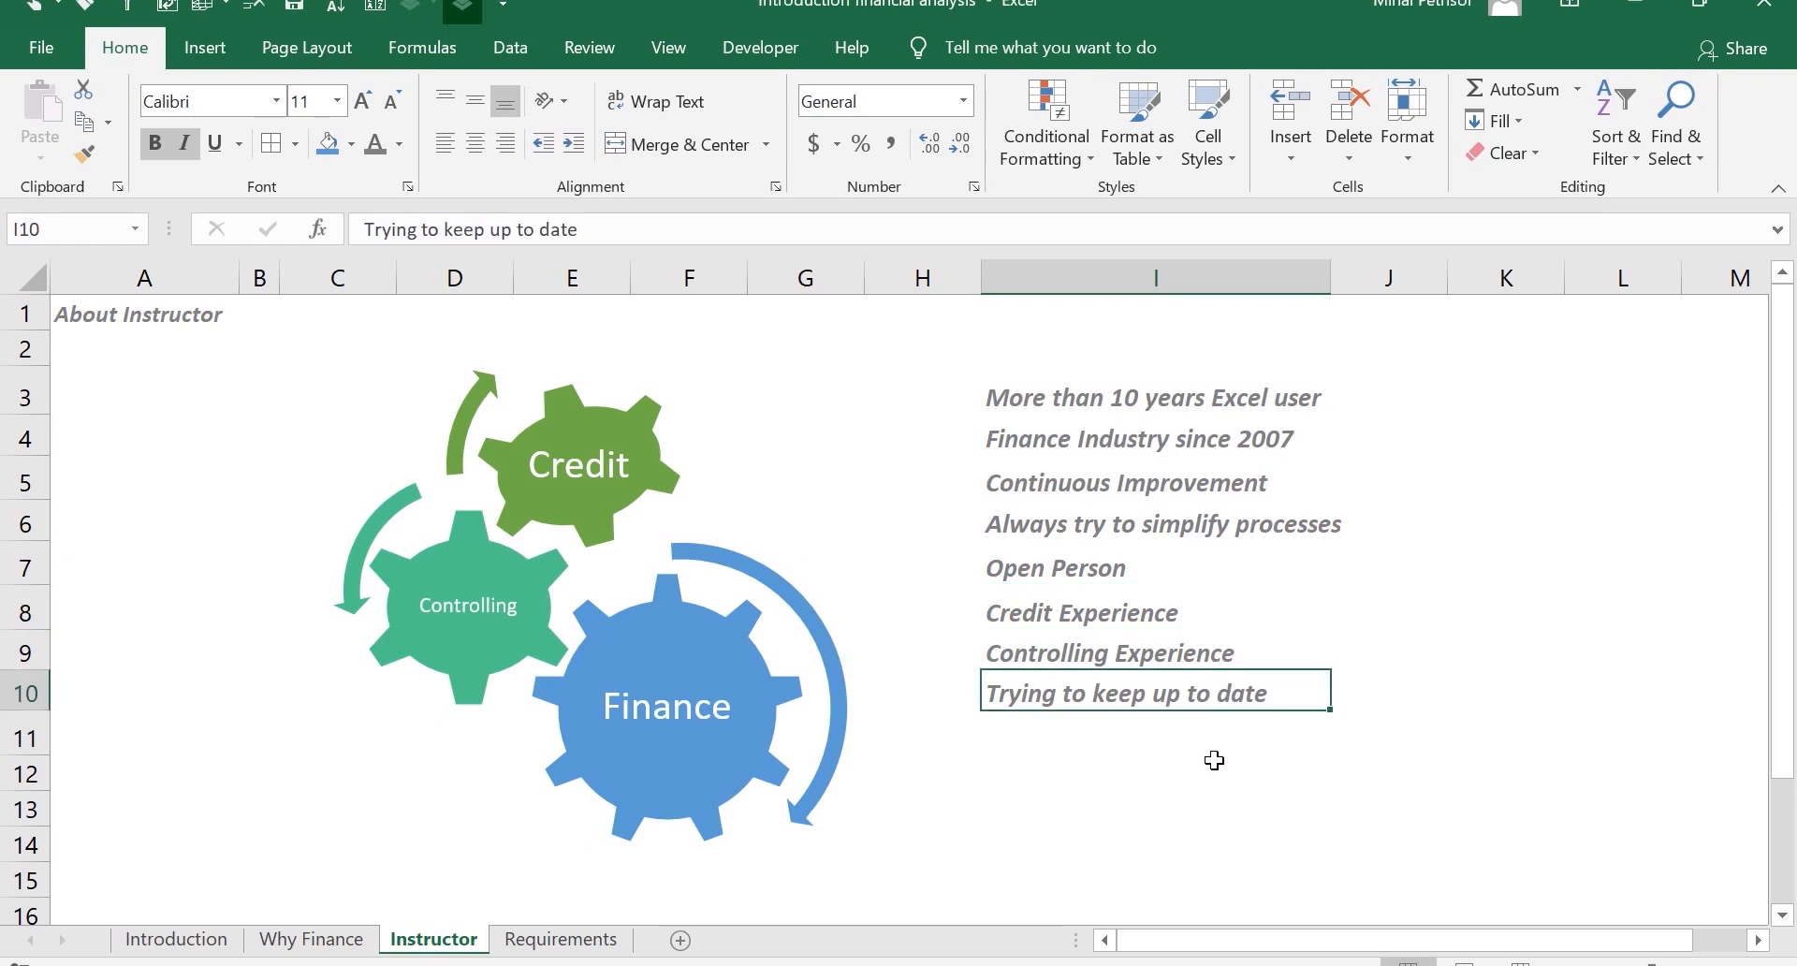
pyautogui.click(1204, 568)
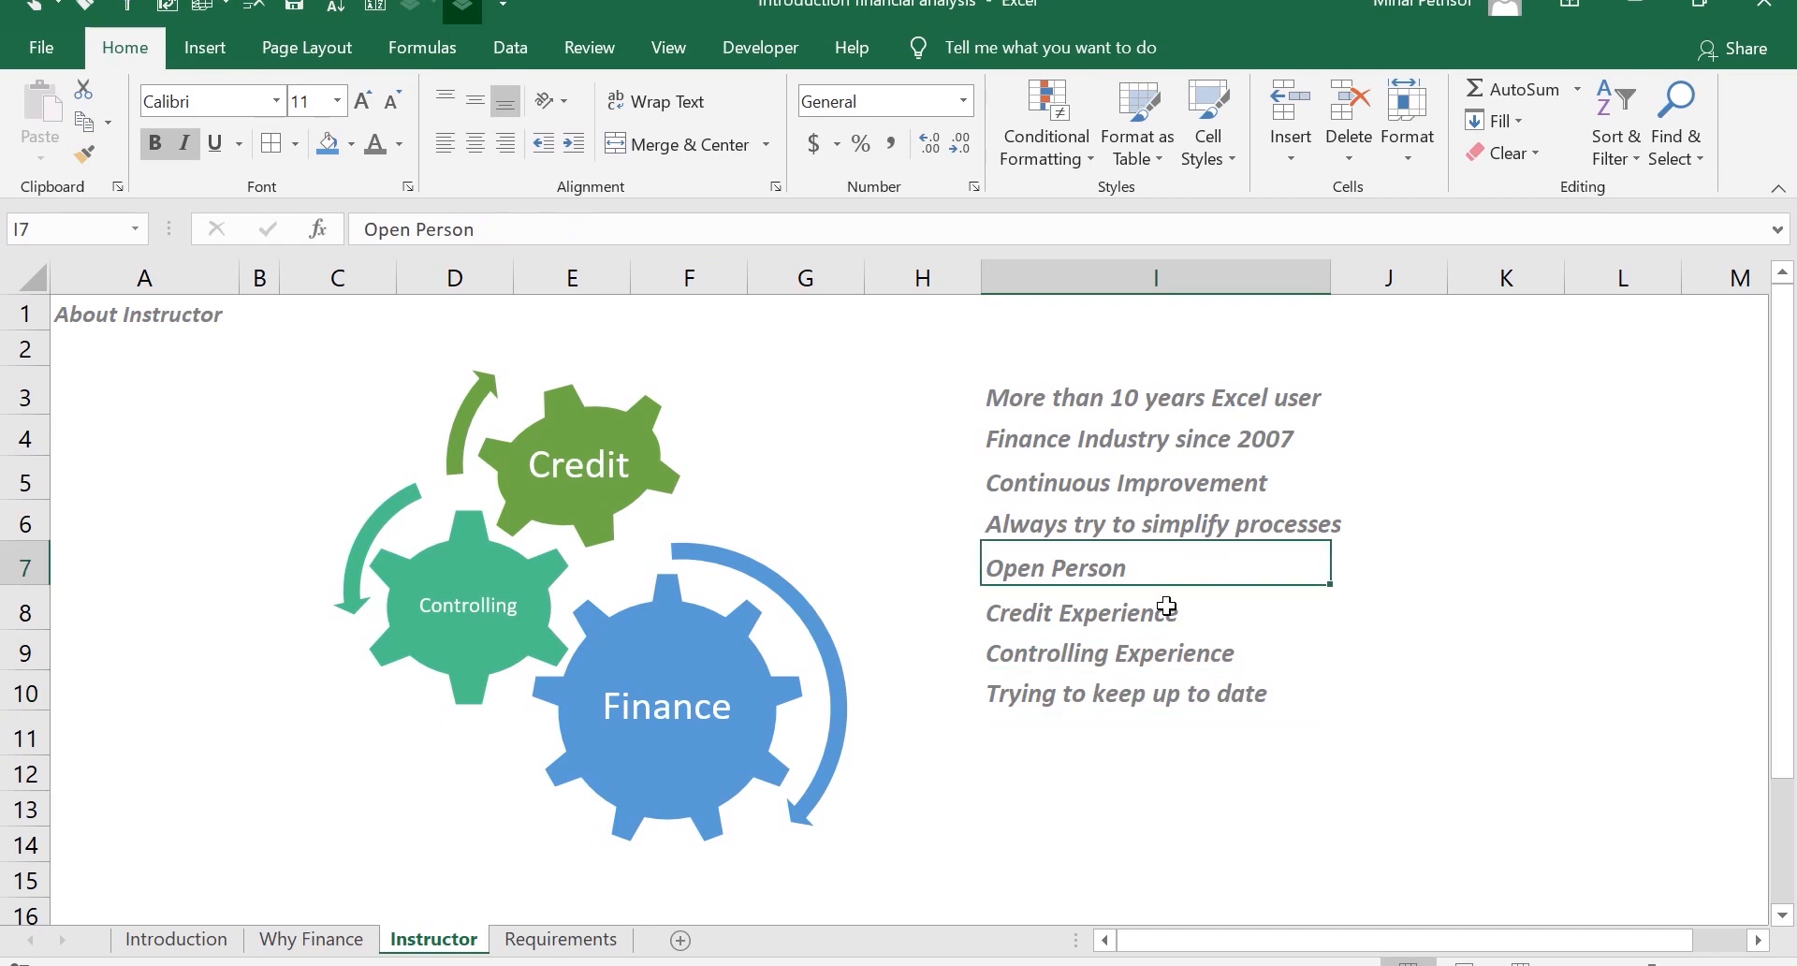
pyautogui.click(1199, 490)
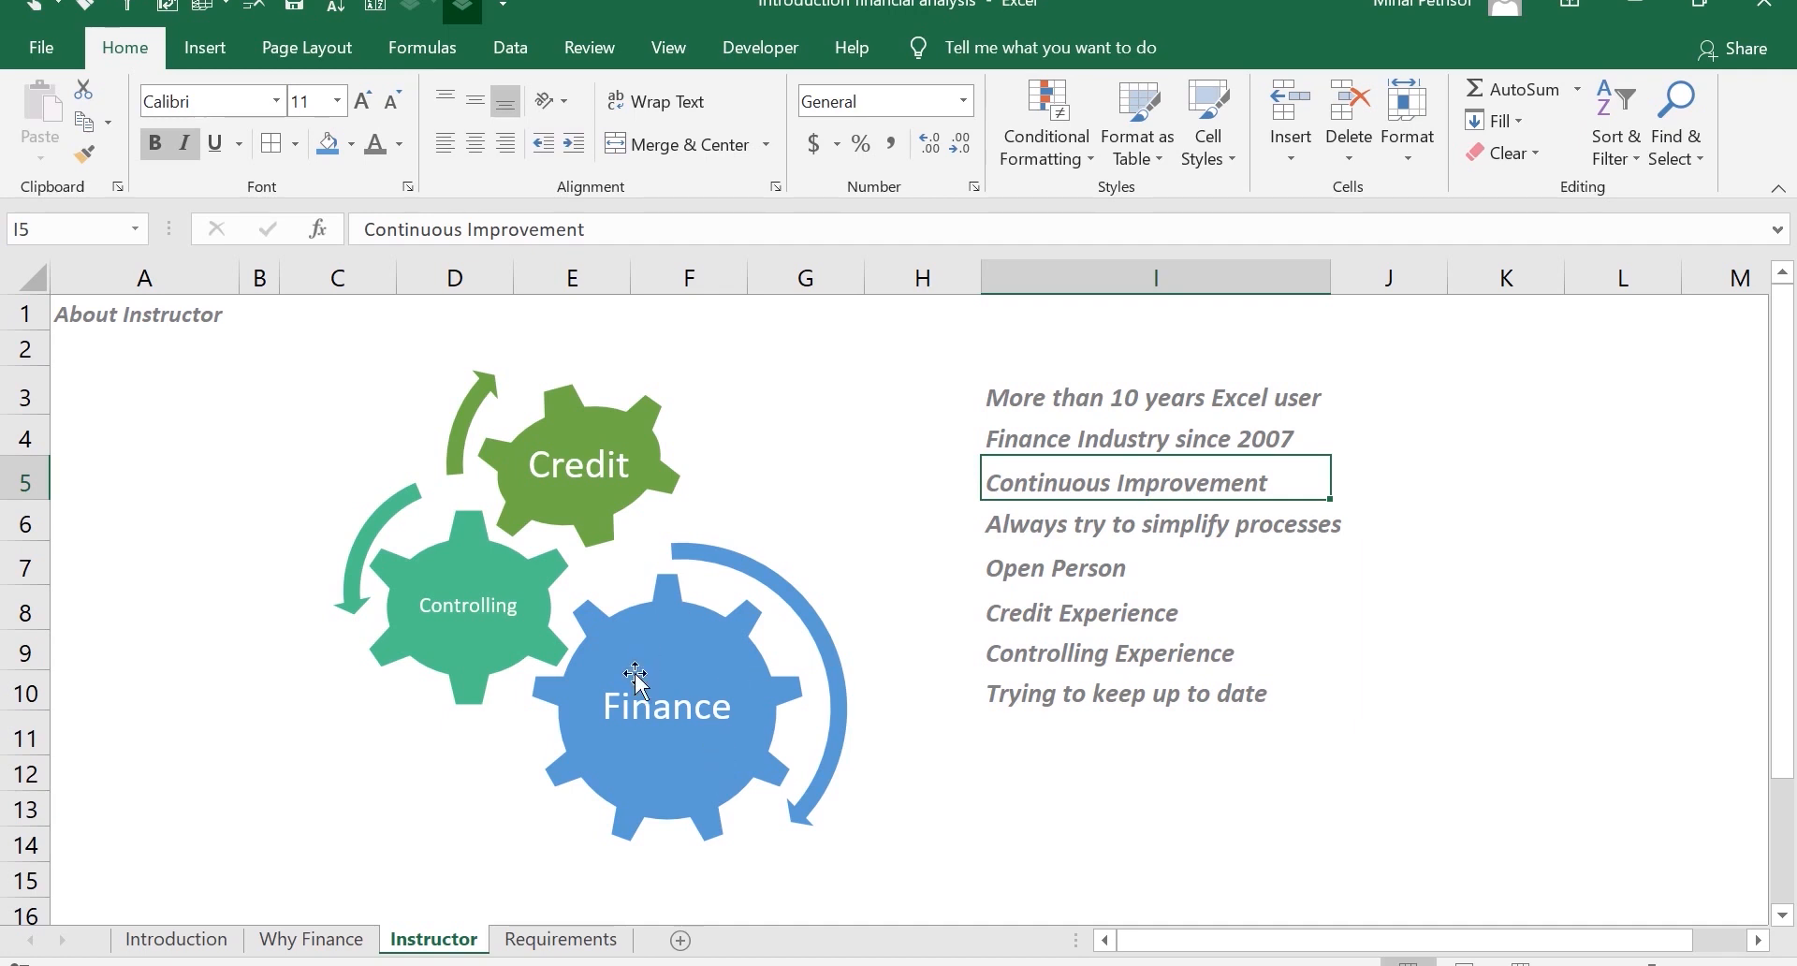
pyautogui.click(1078, 536)
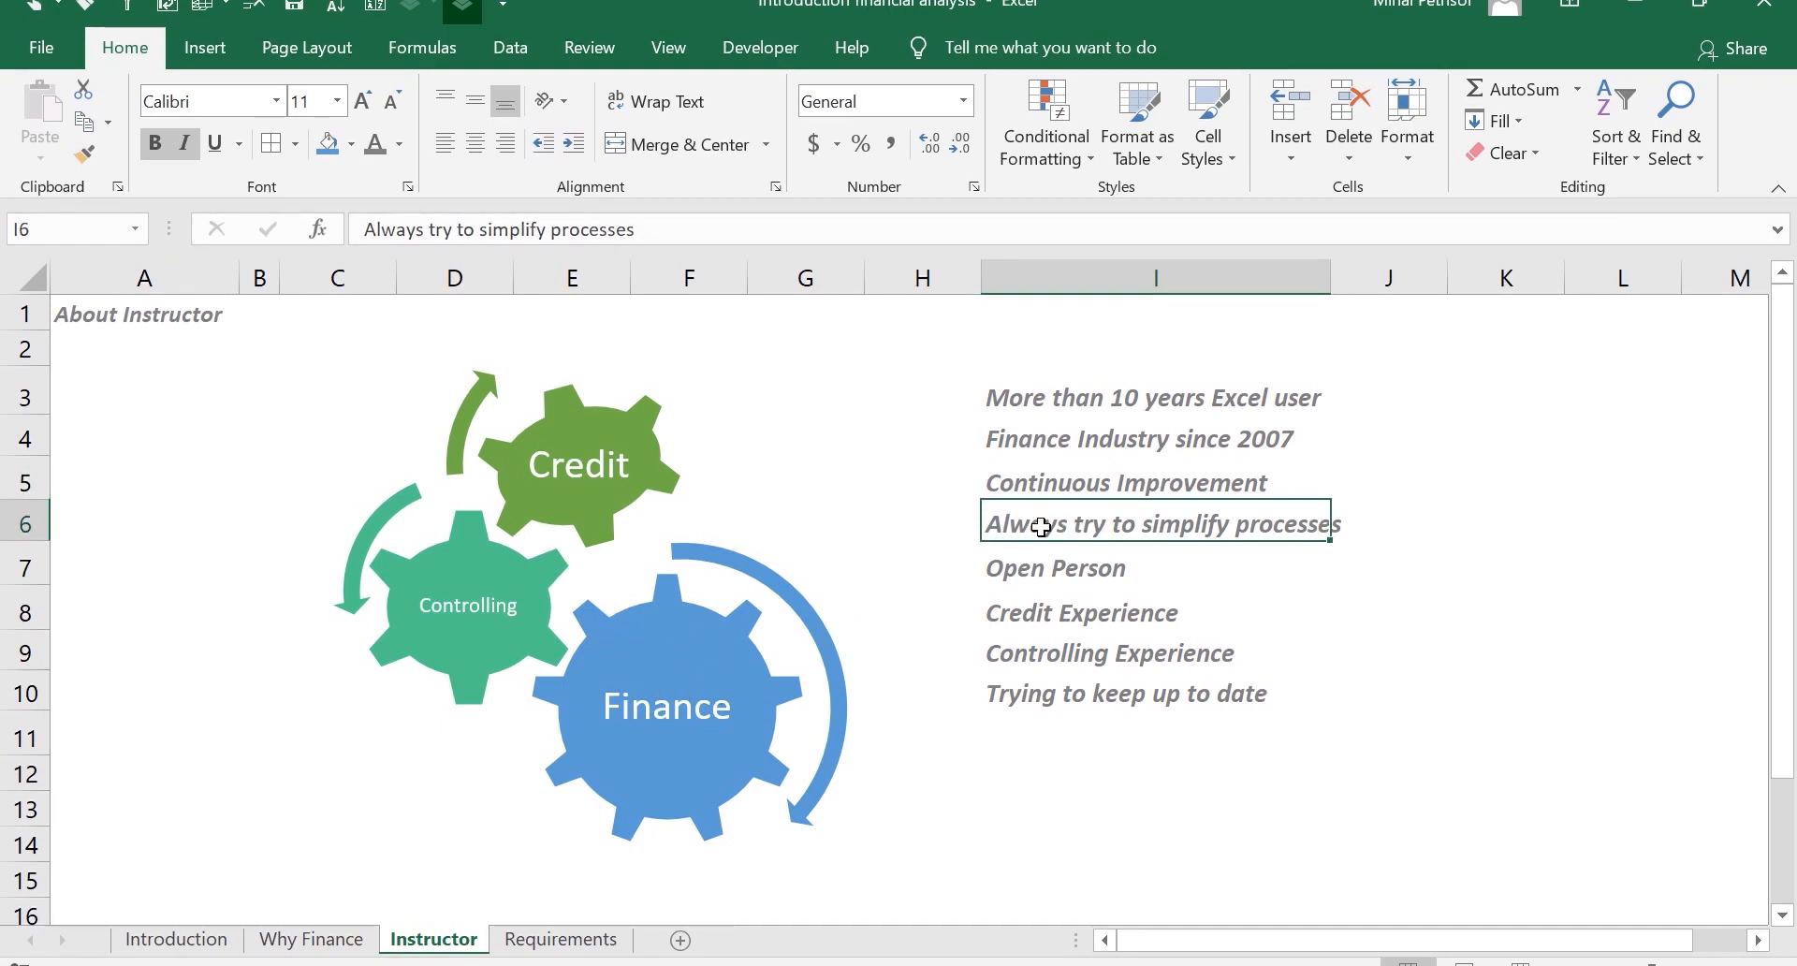
pyautogui.click(1041, 487)
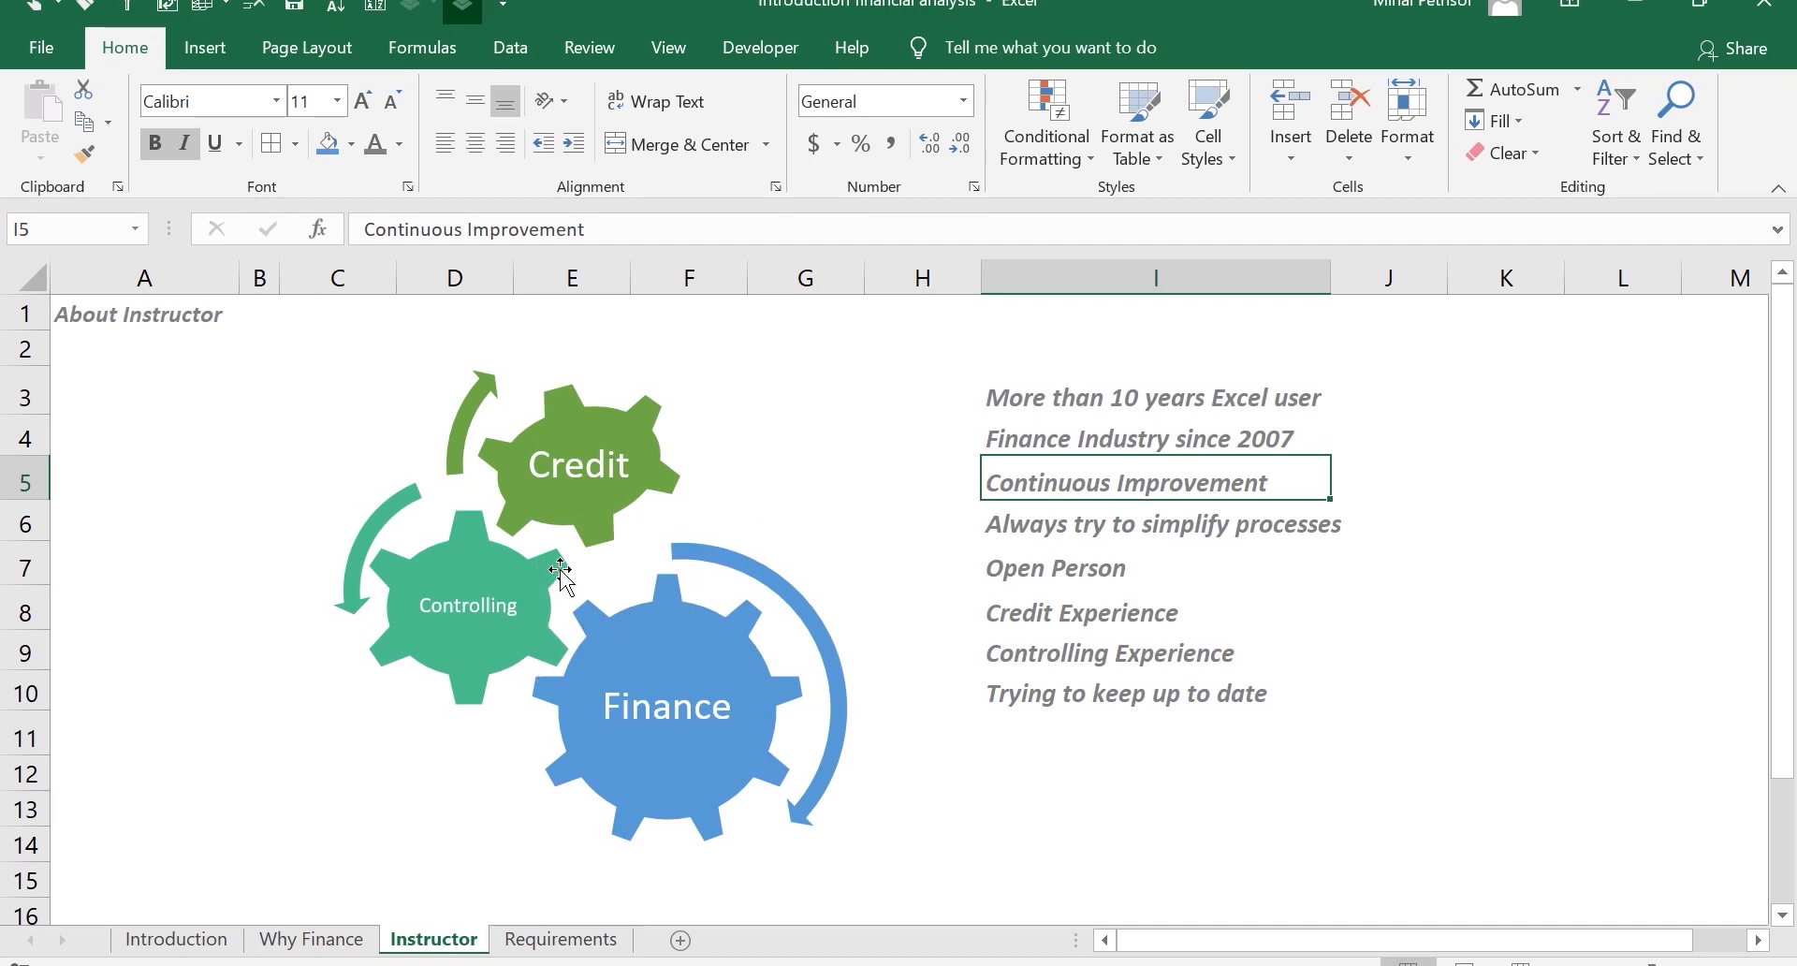
pyautogui.click(1184, 520)
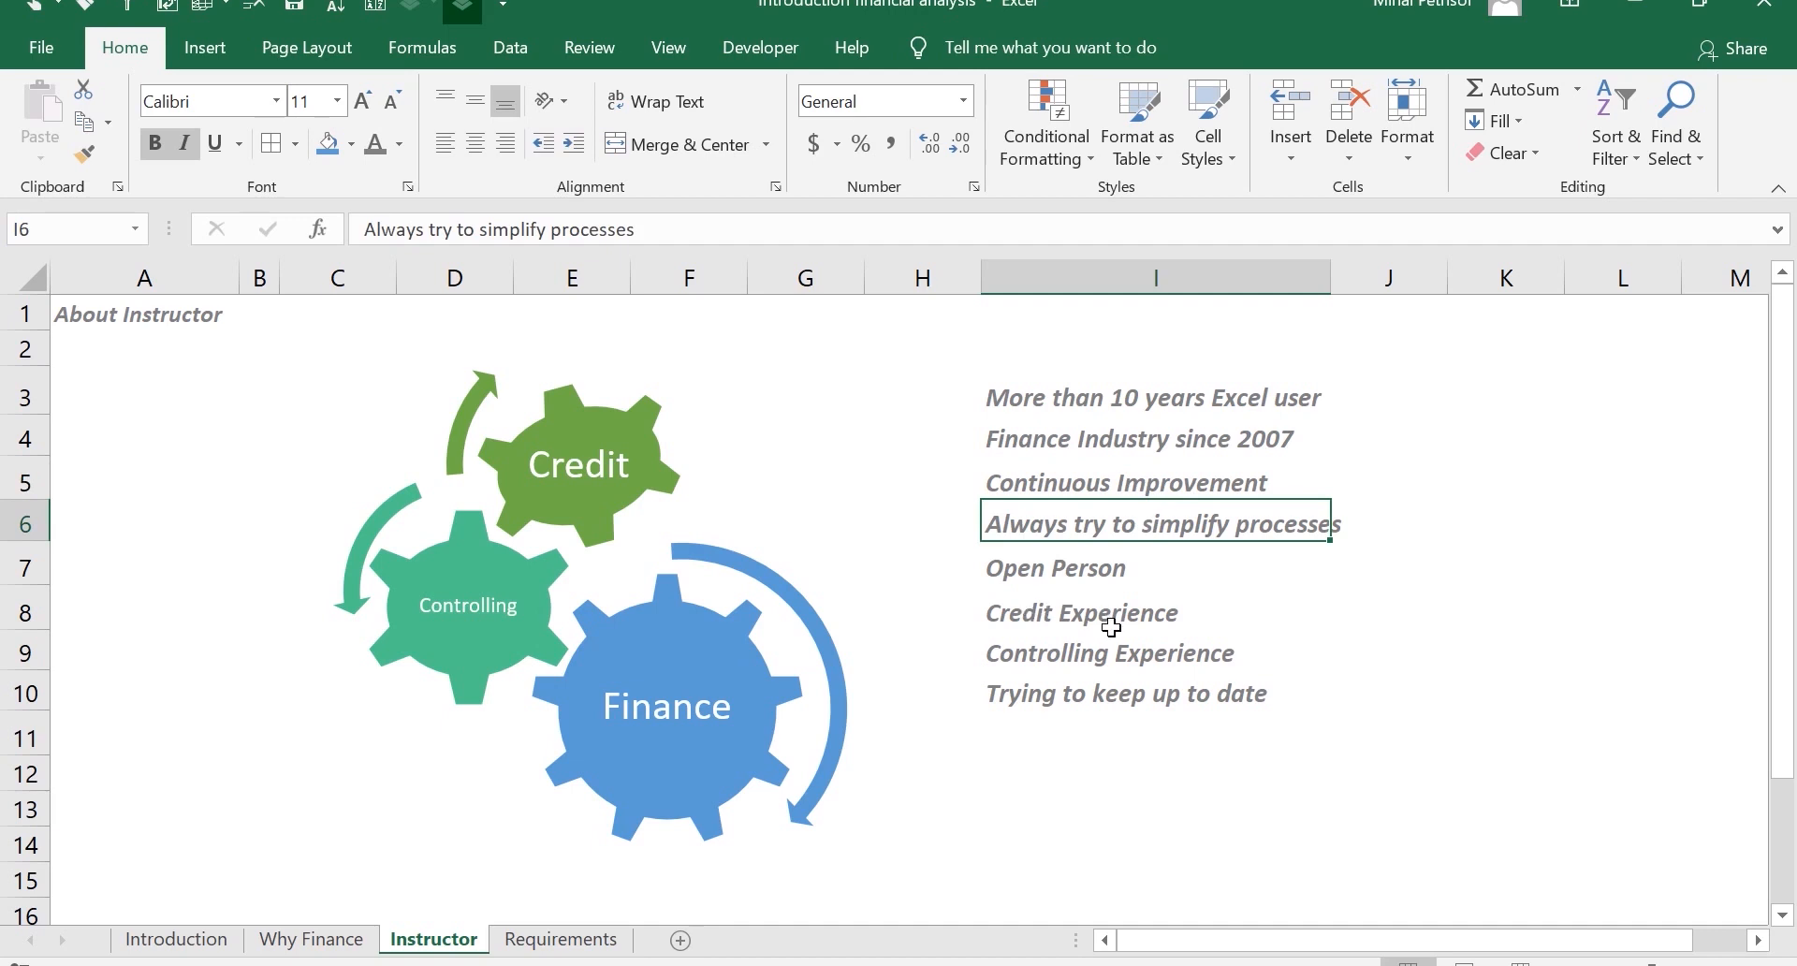
pyautogui.click(1165, 581)
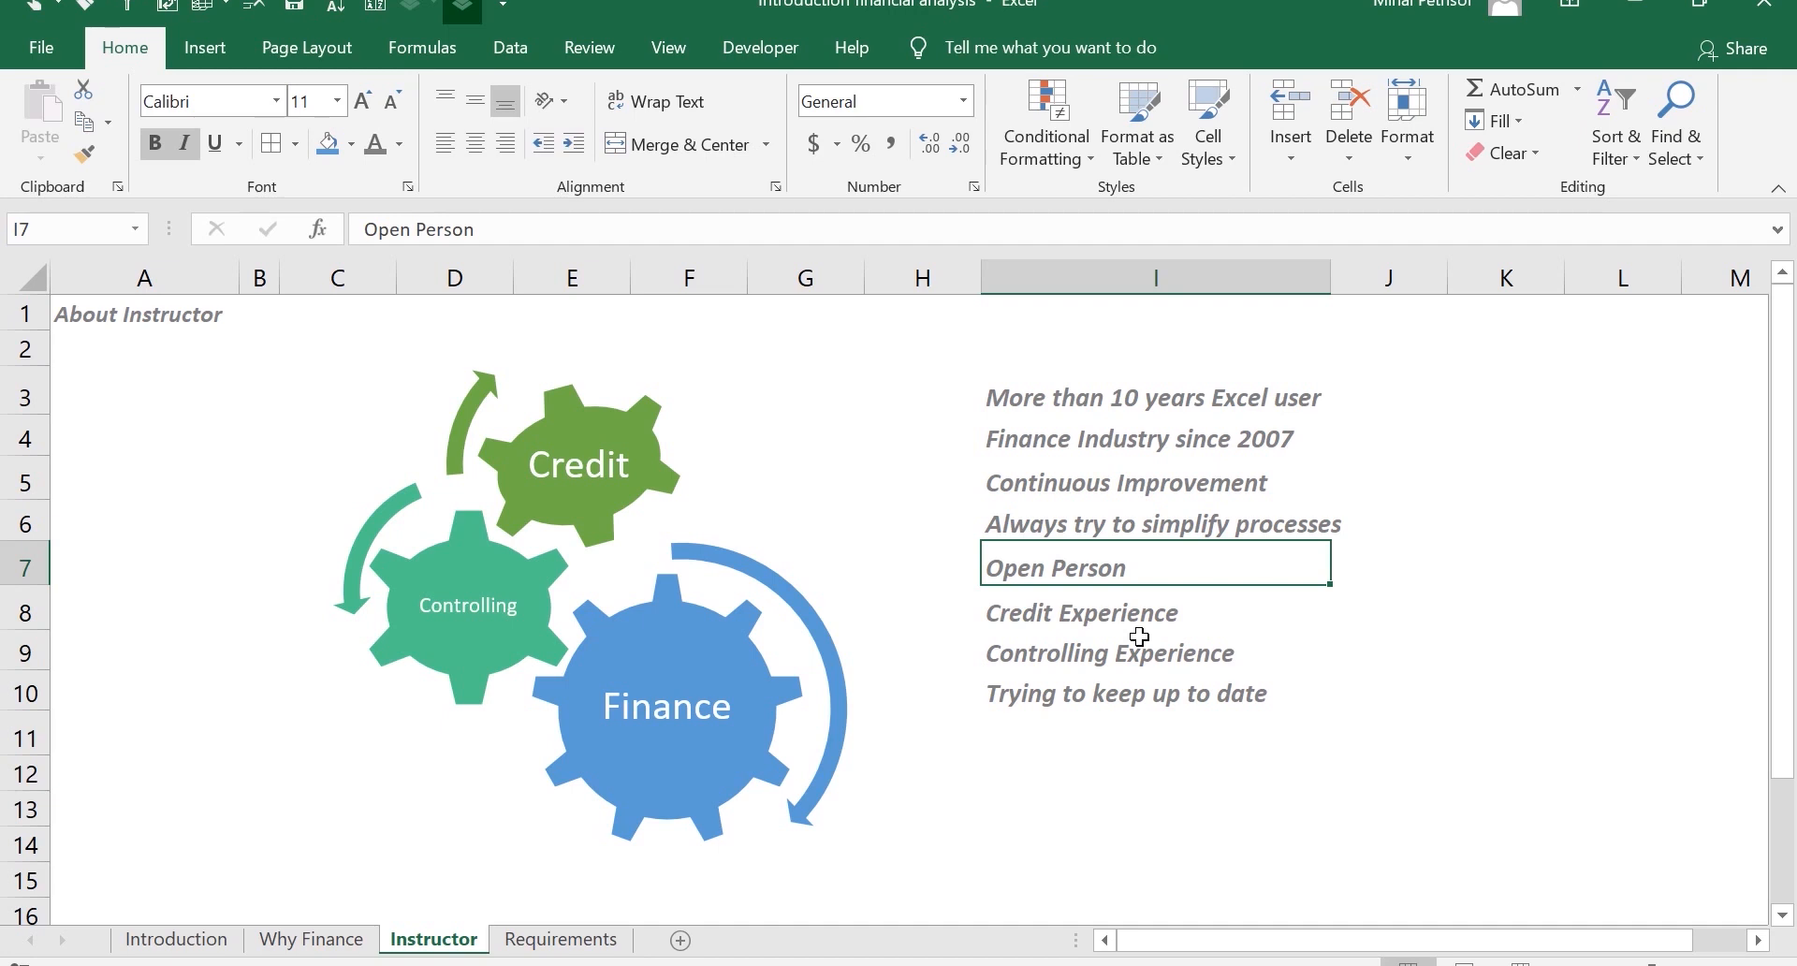
pyautogui.click(1157, 496)
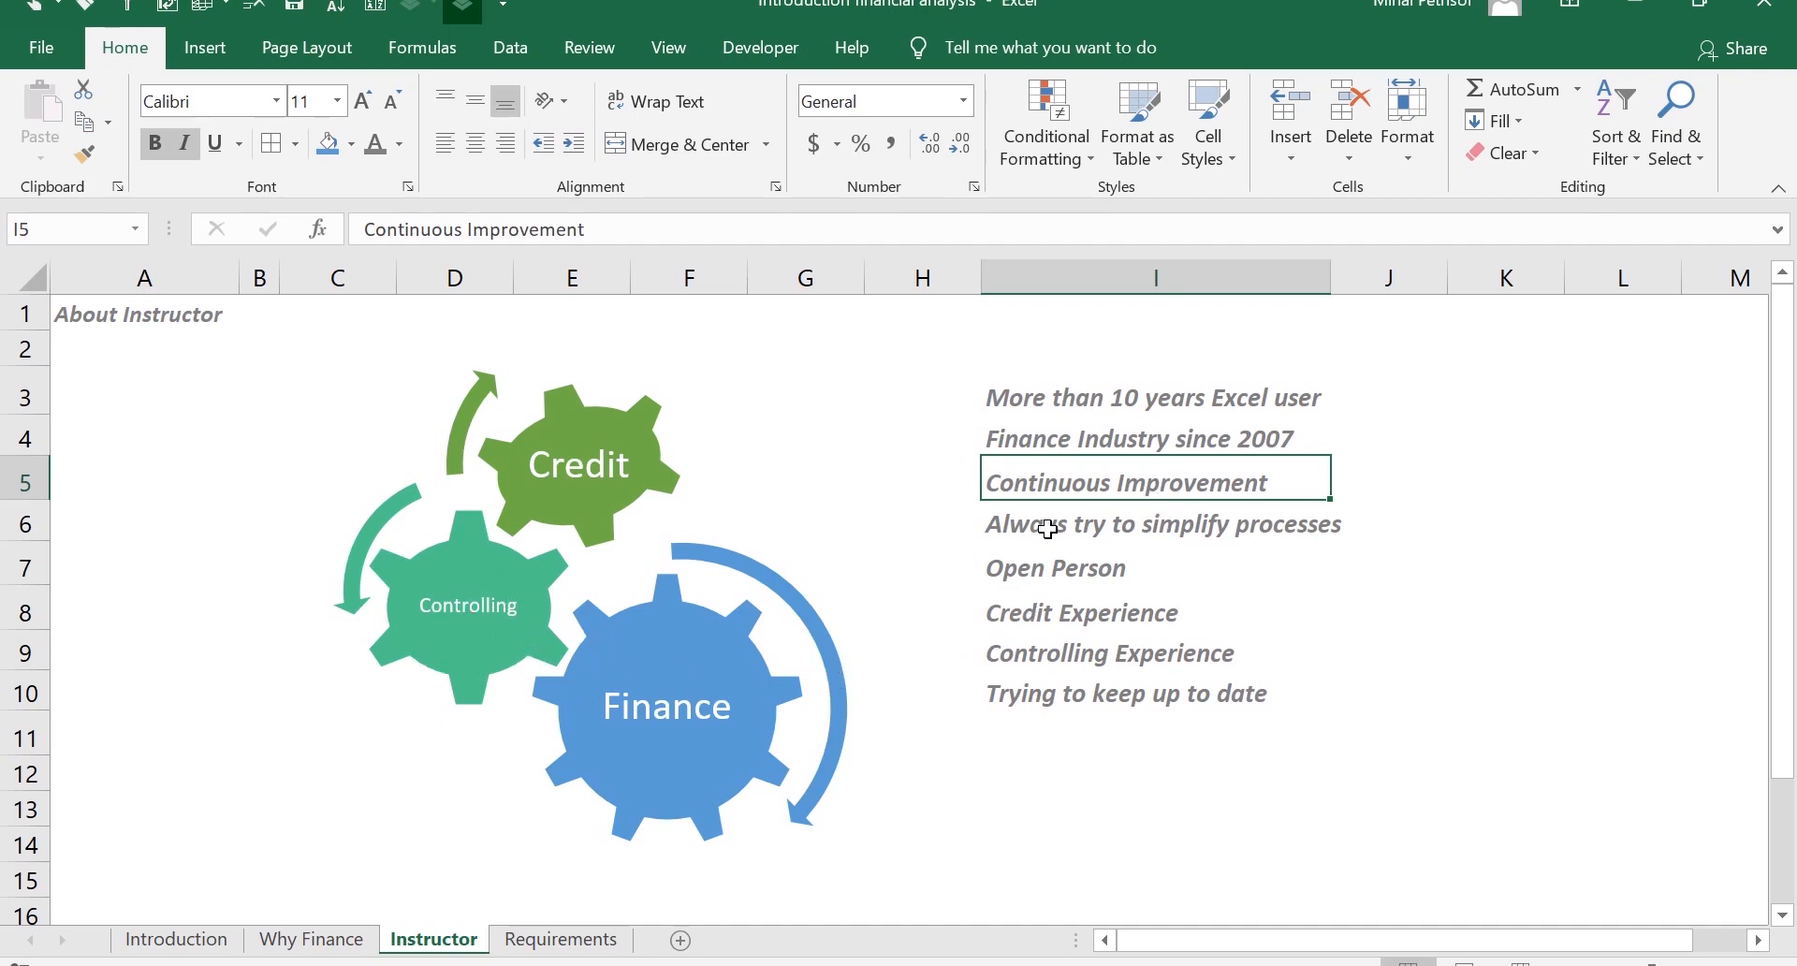
pyautogui.click(1157, 524)
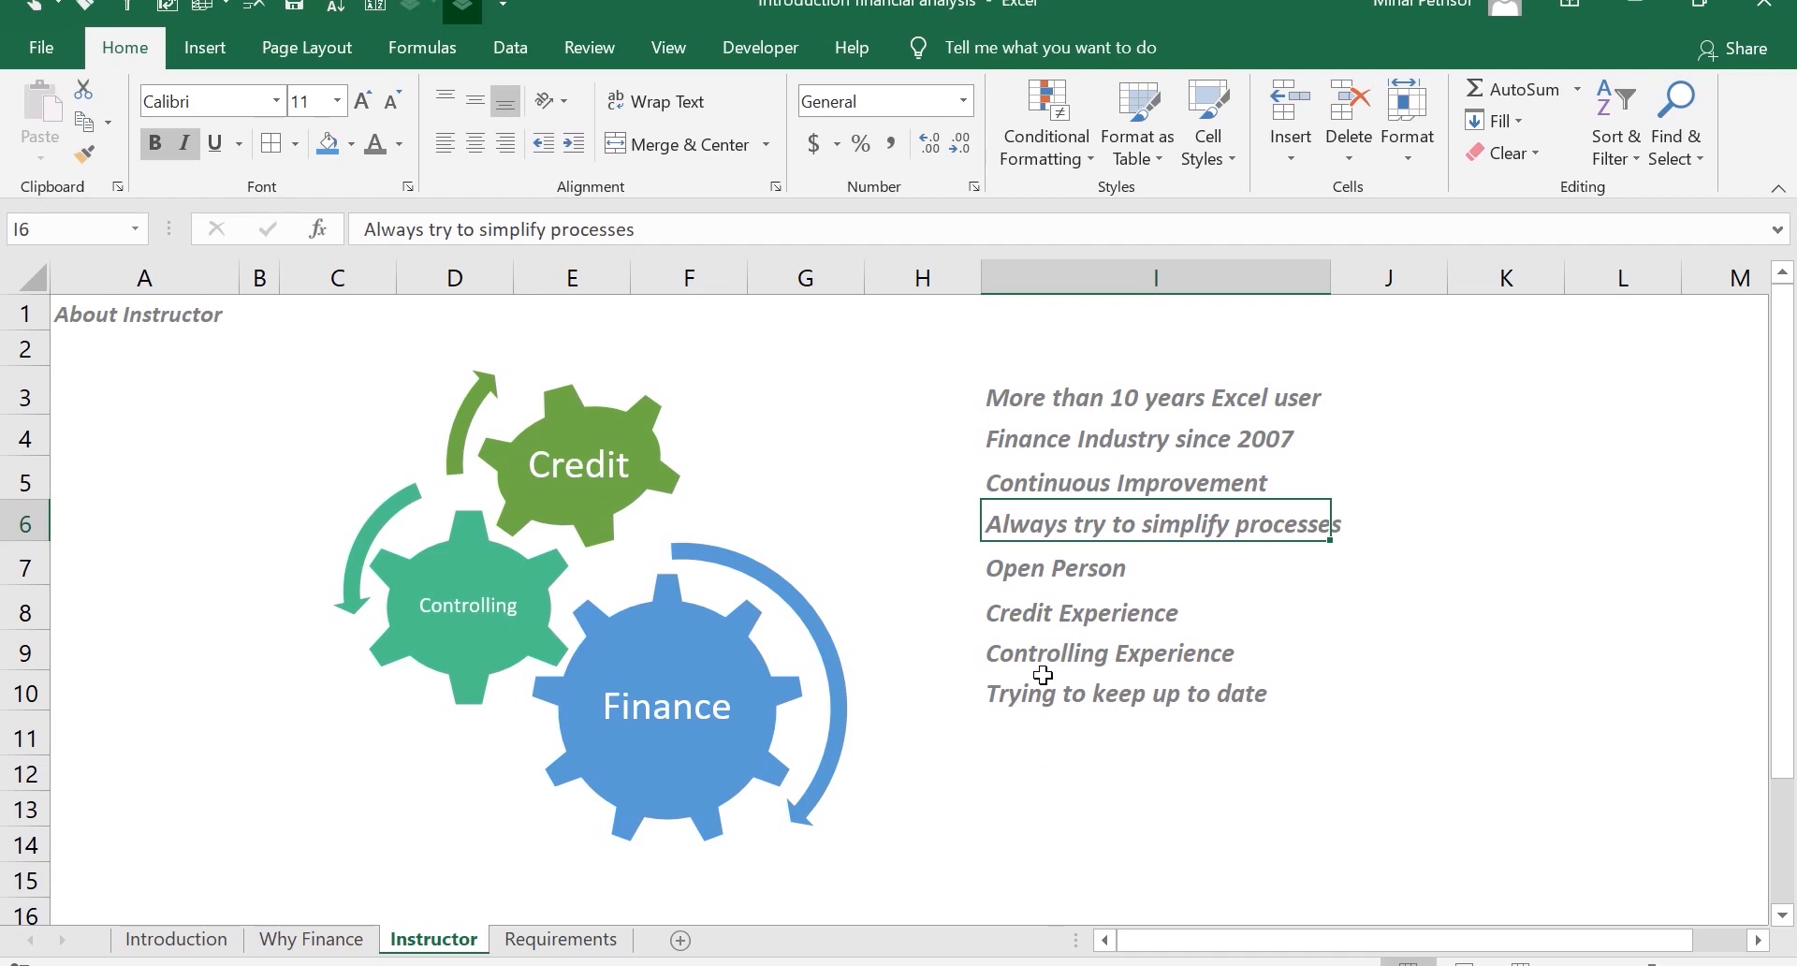
pyautogui.click(1042, 640)
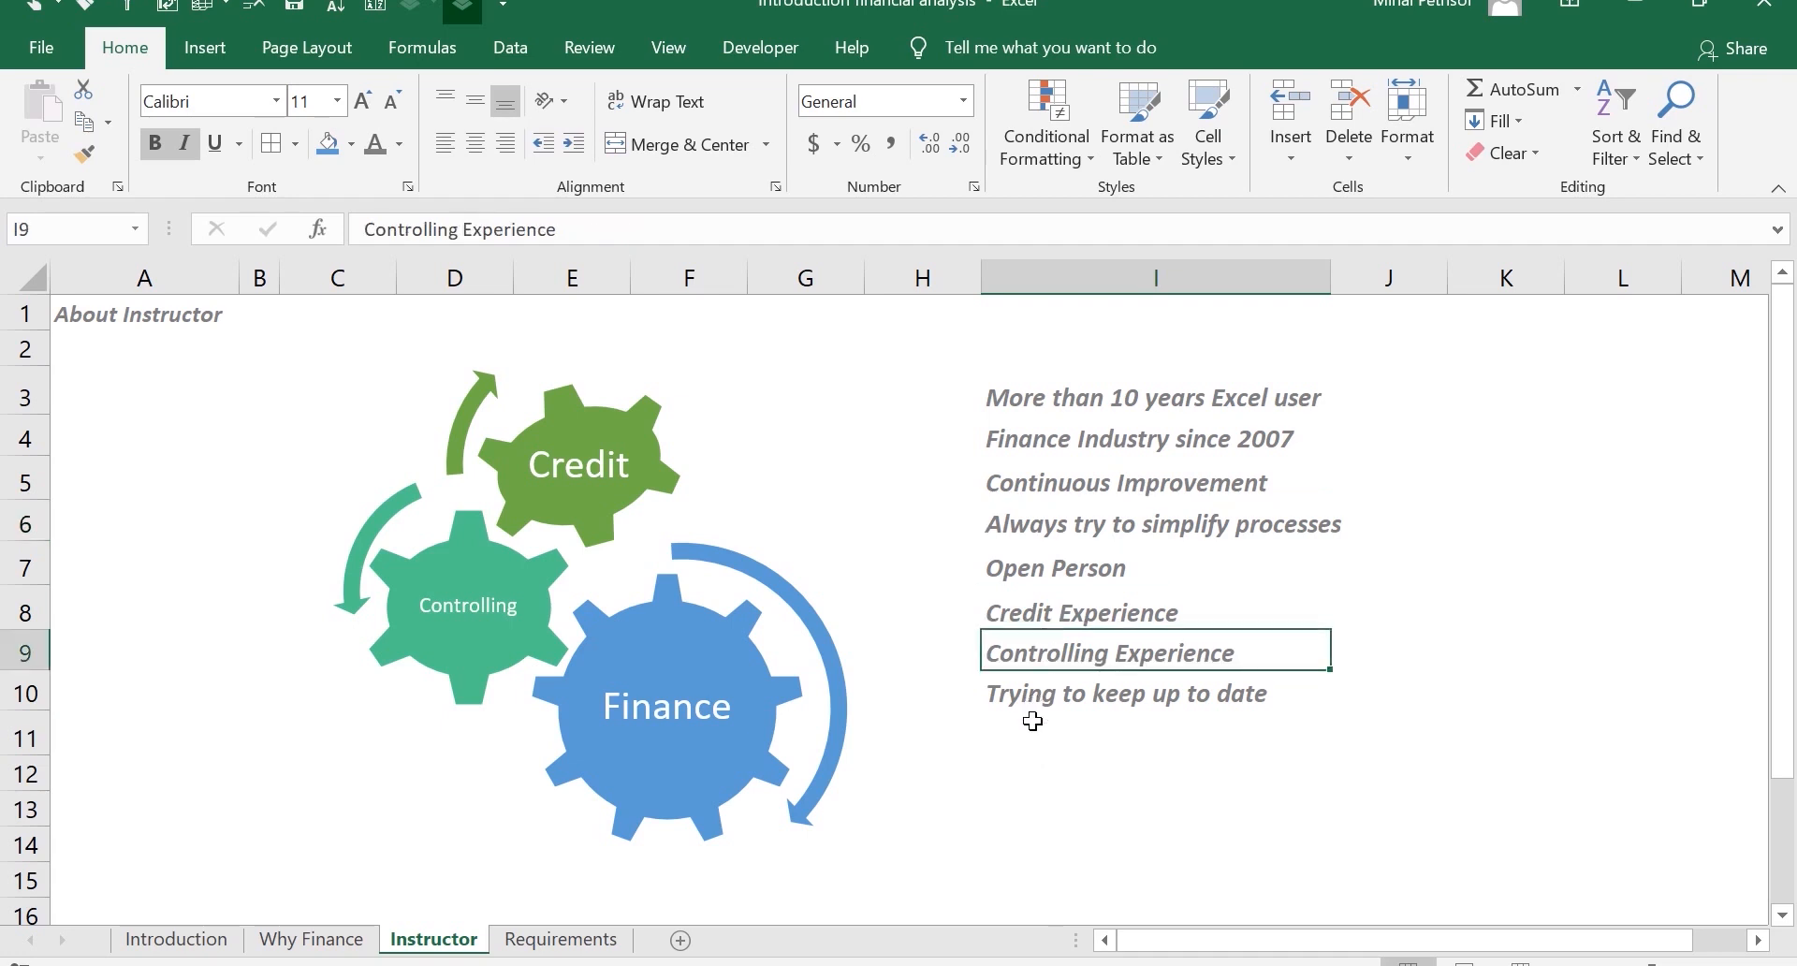
pyautogui.click(1060, 534)
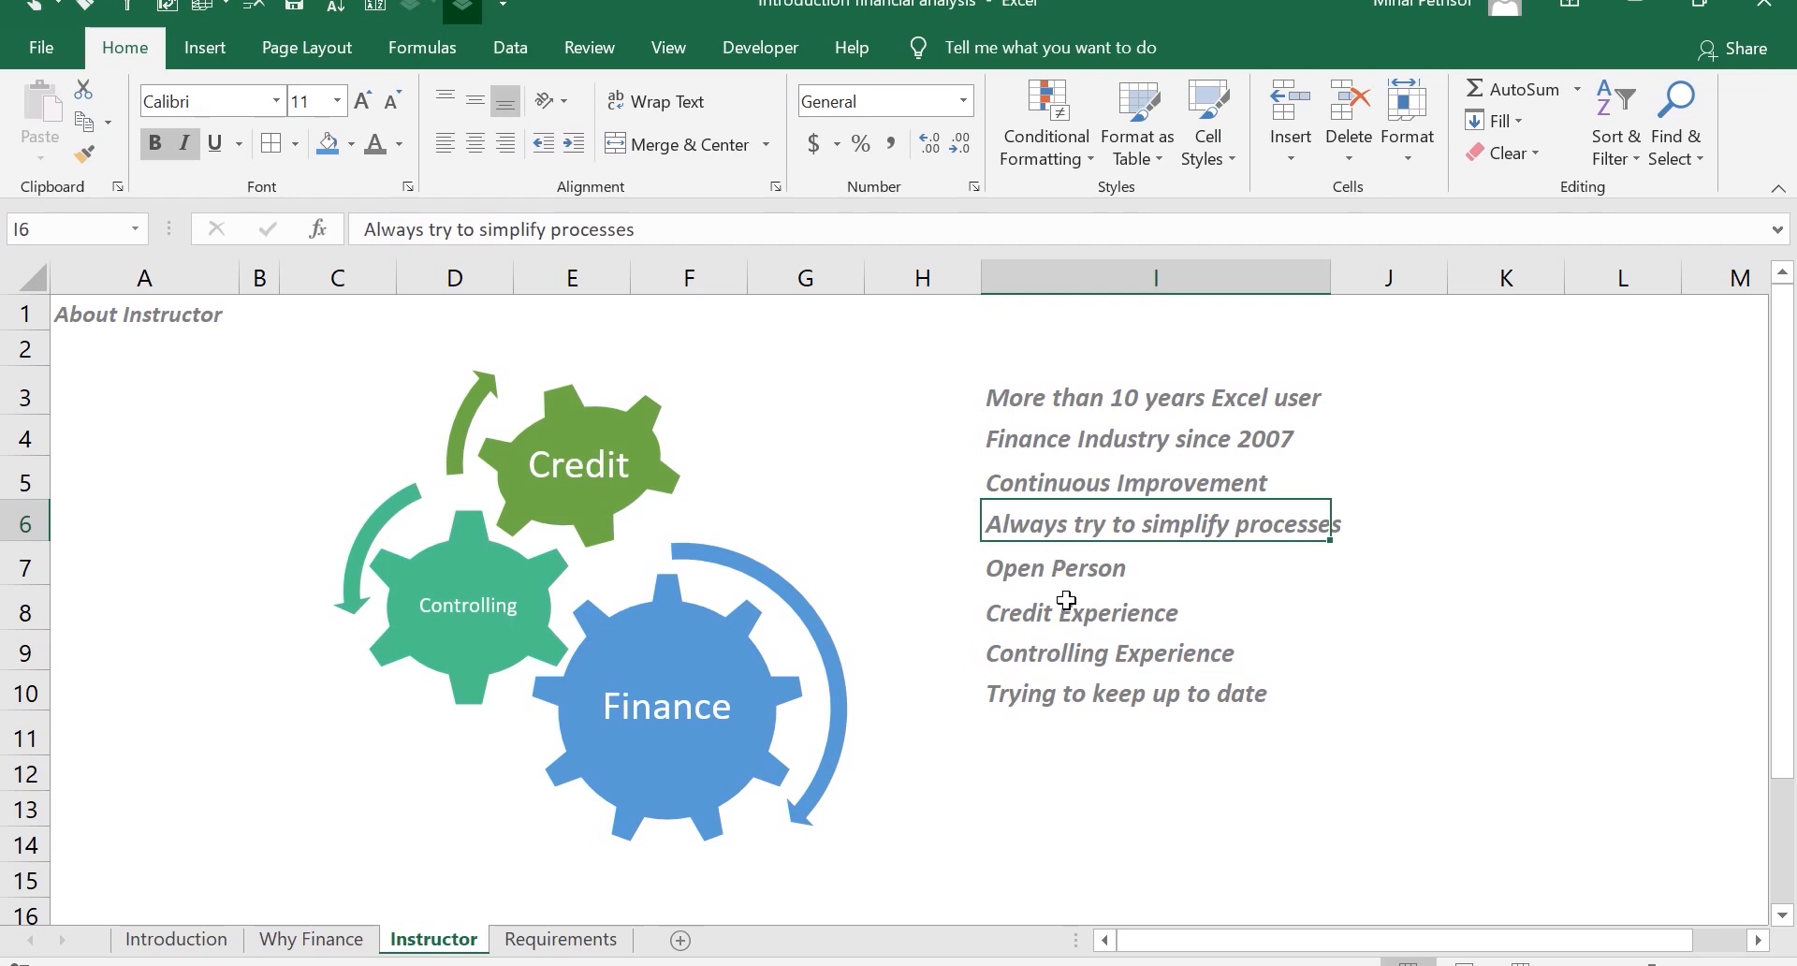
pyautogui.click(1055, 447)
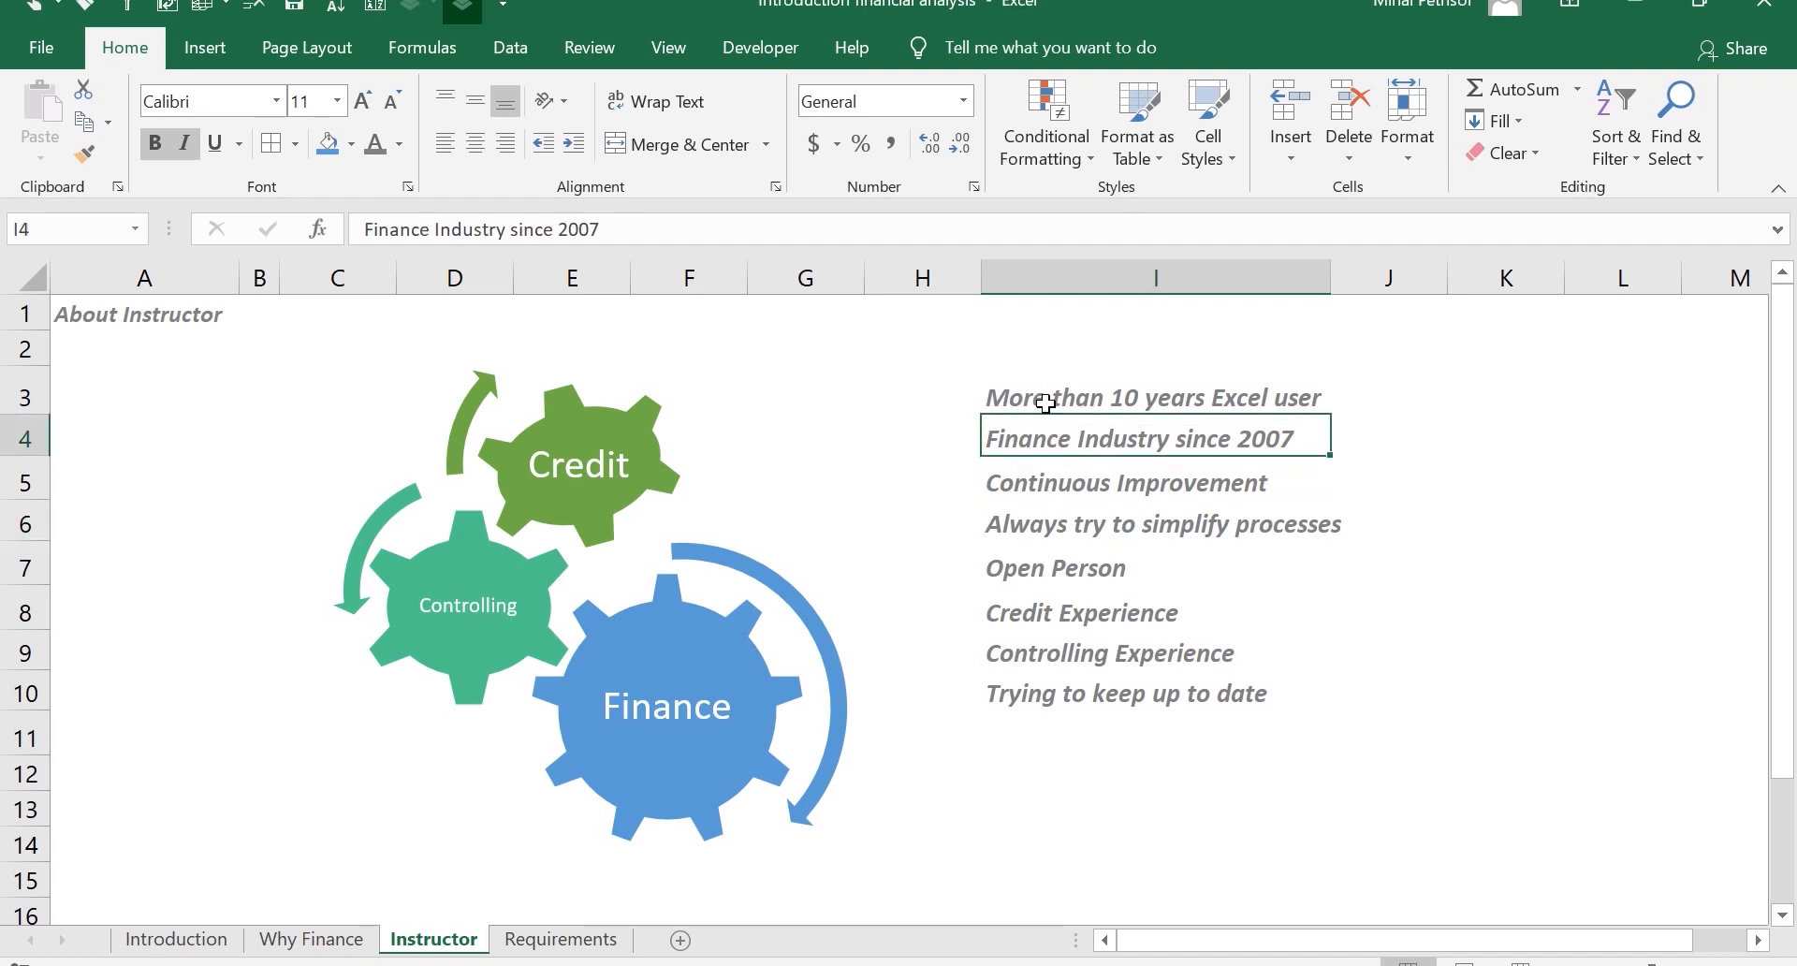
pyautogui.click(1046, 403)
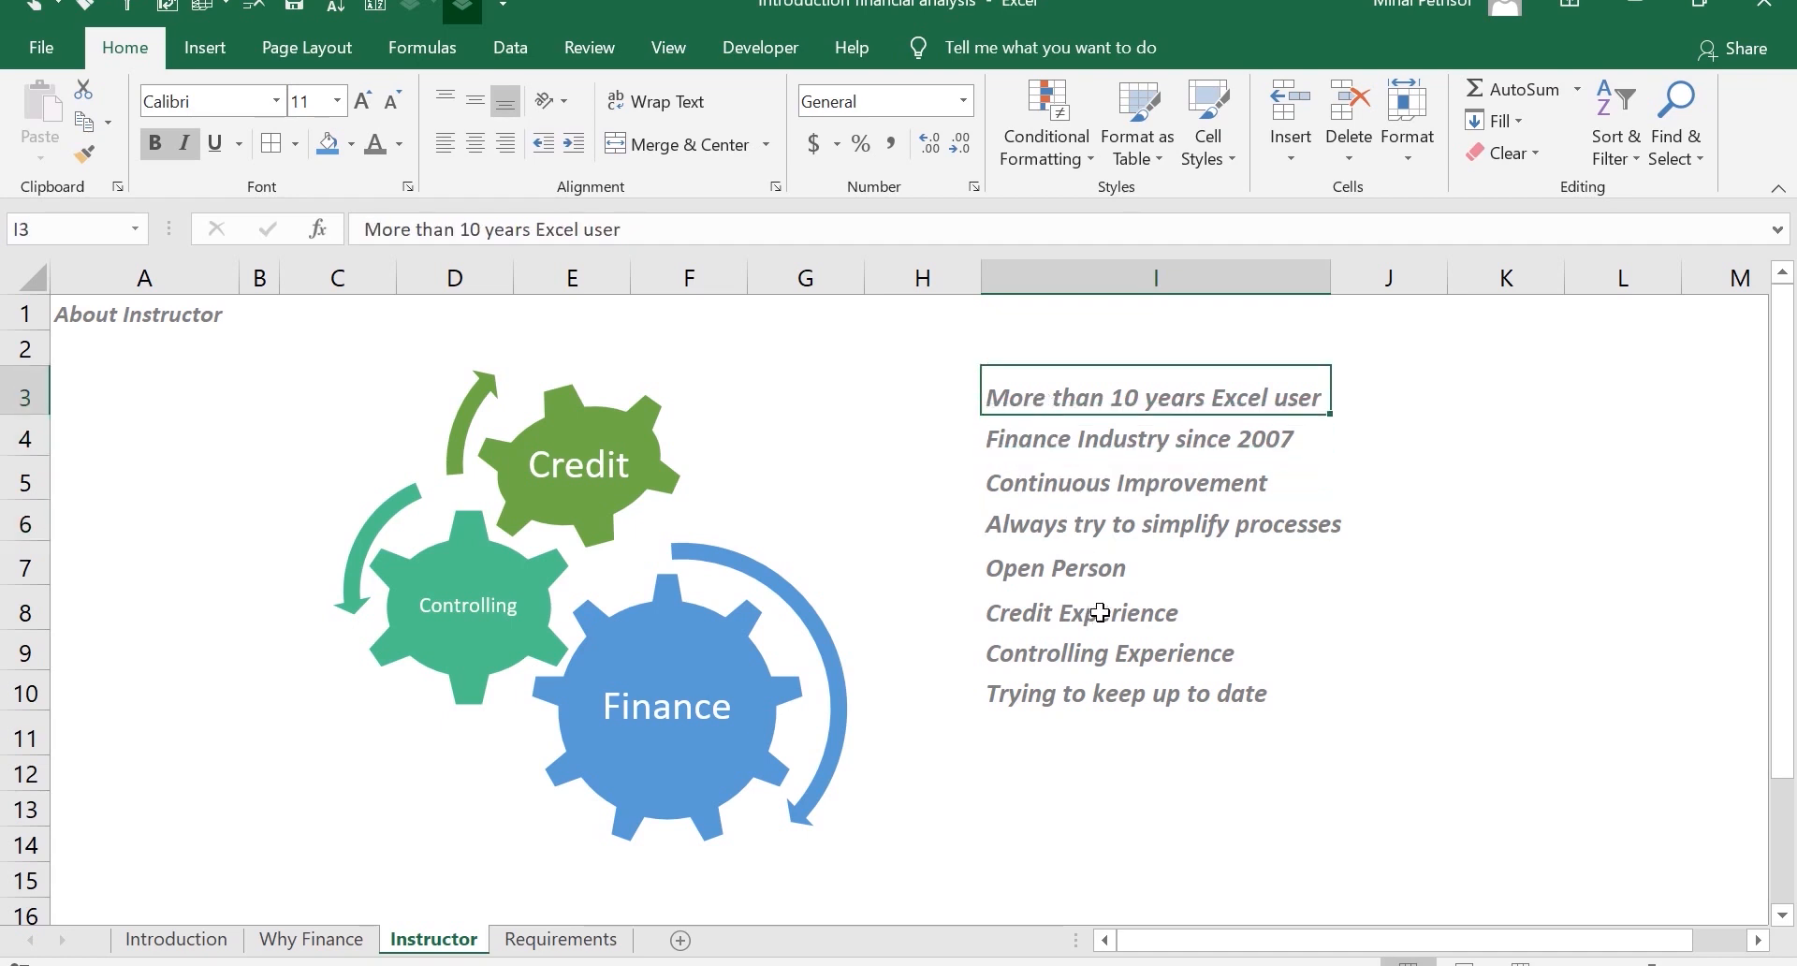
pyautogui.click(1061, 476)
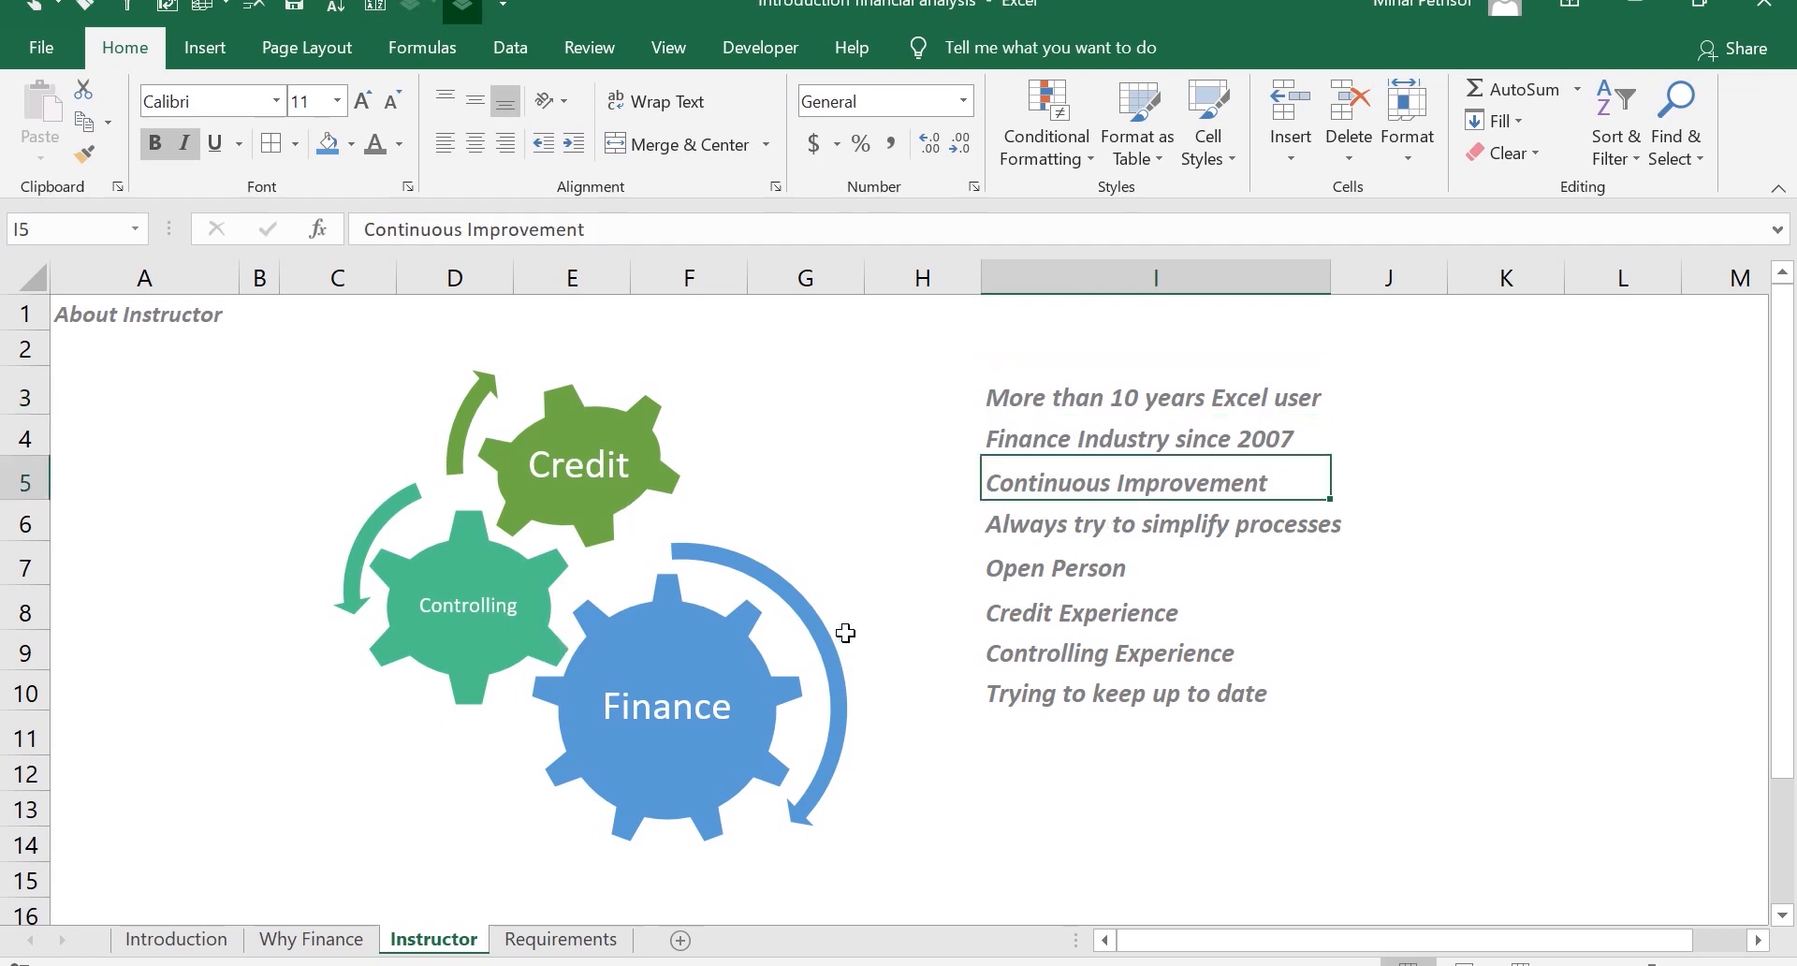
pyautogui.click(1051, 576)
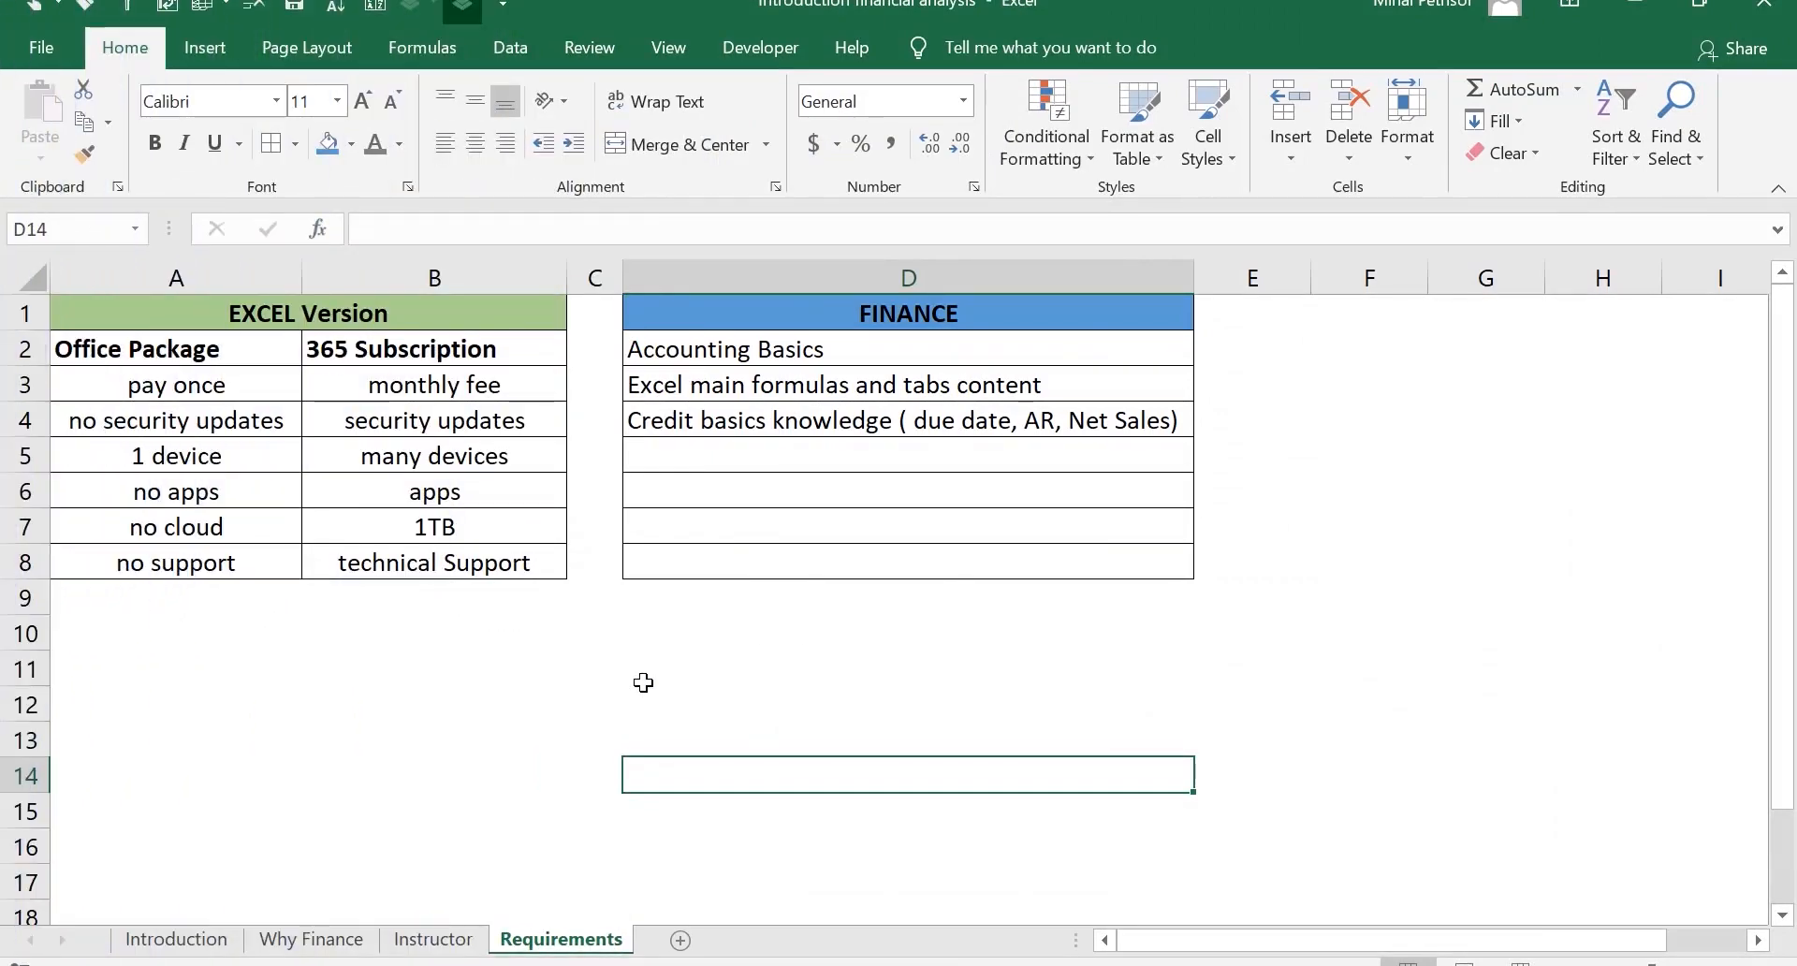
# Examine the Office Package entries in the EXCEL Version comparison table on the Requirements sheet, from payment through support
pyautogui.click(646, 660)
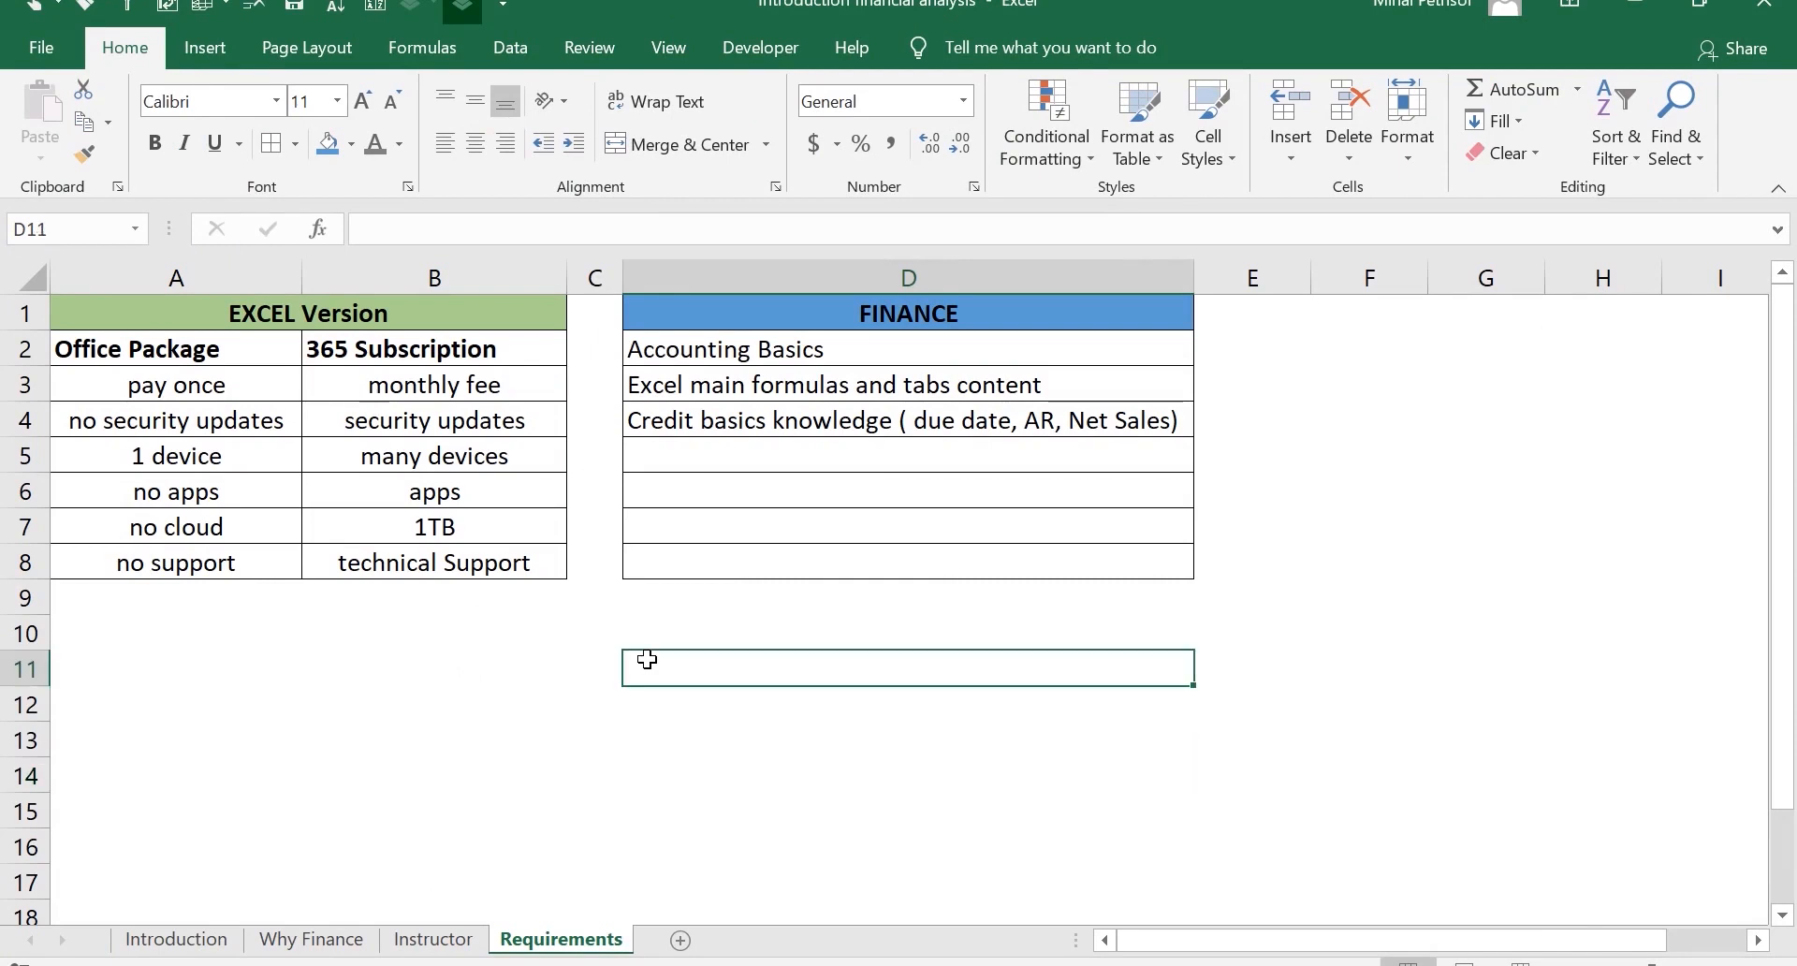
pyautogui.click(556, 315)
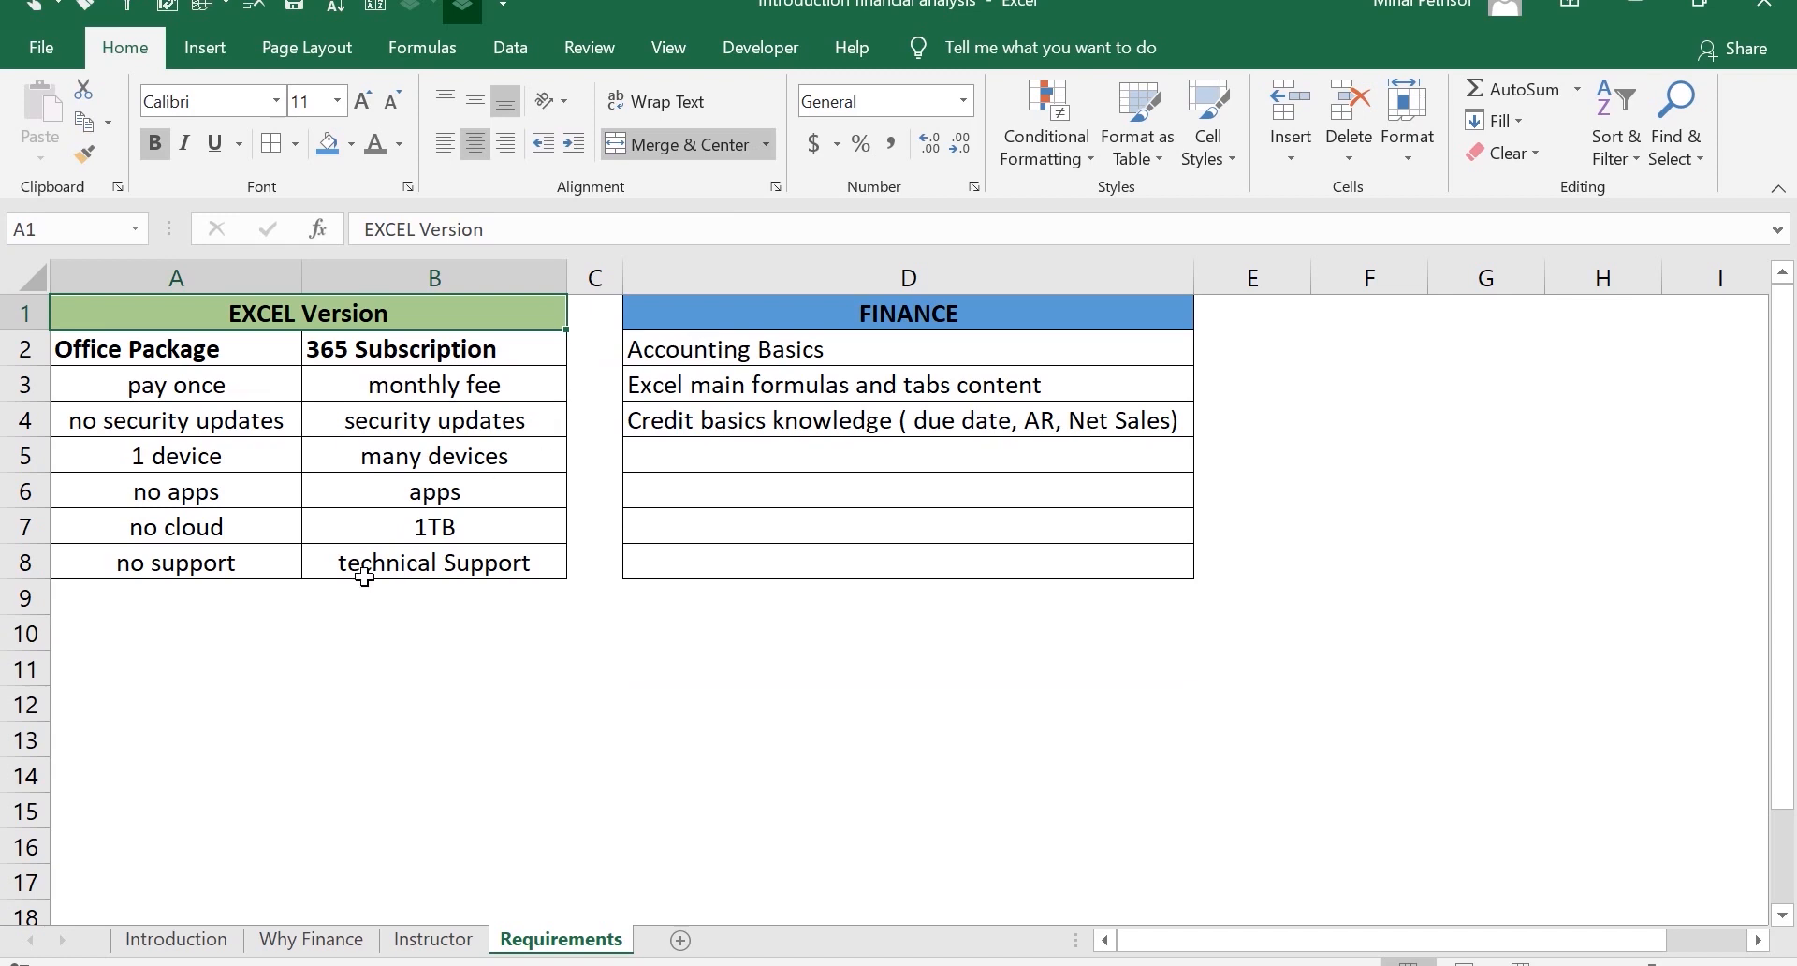
pyautogui.click(271, 344)
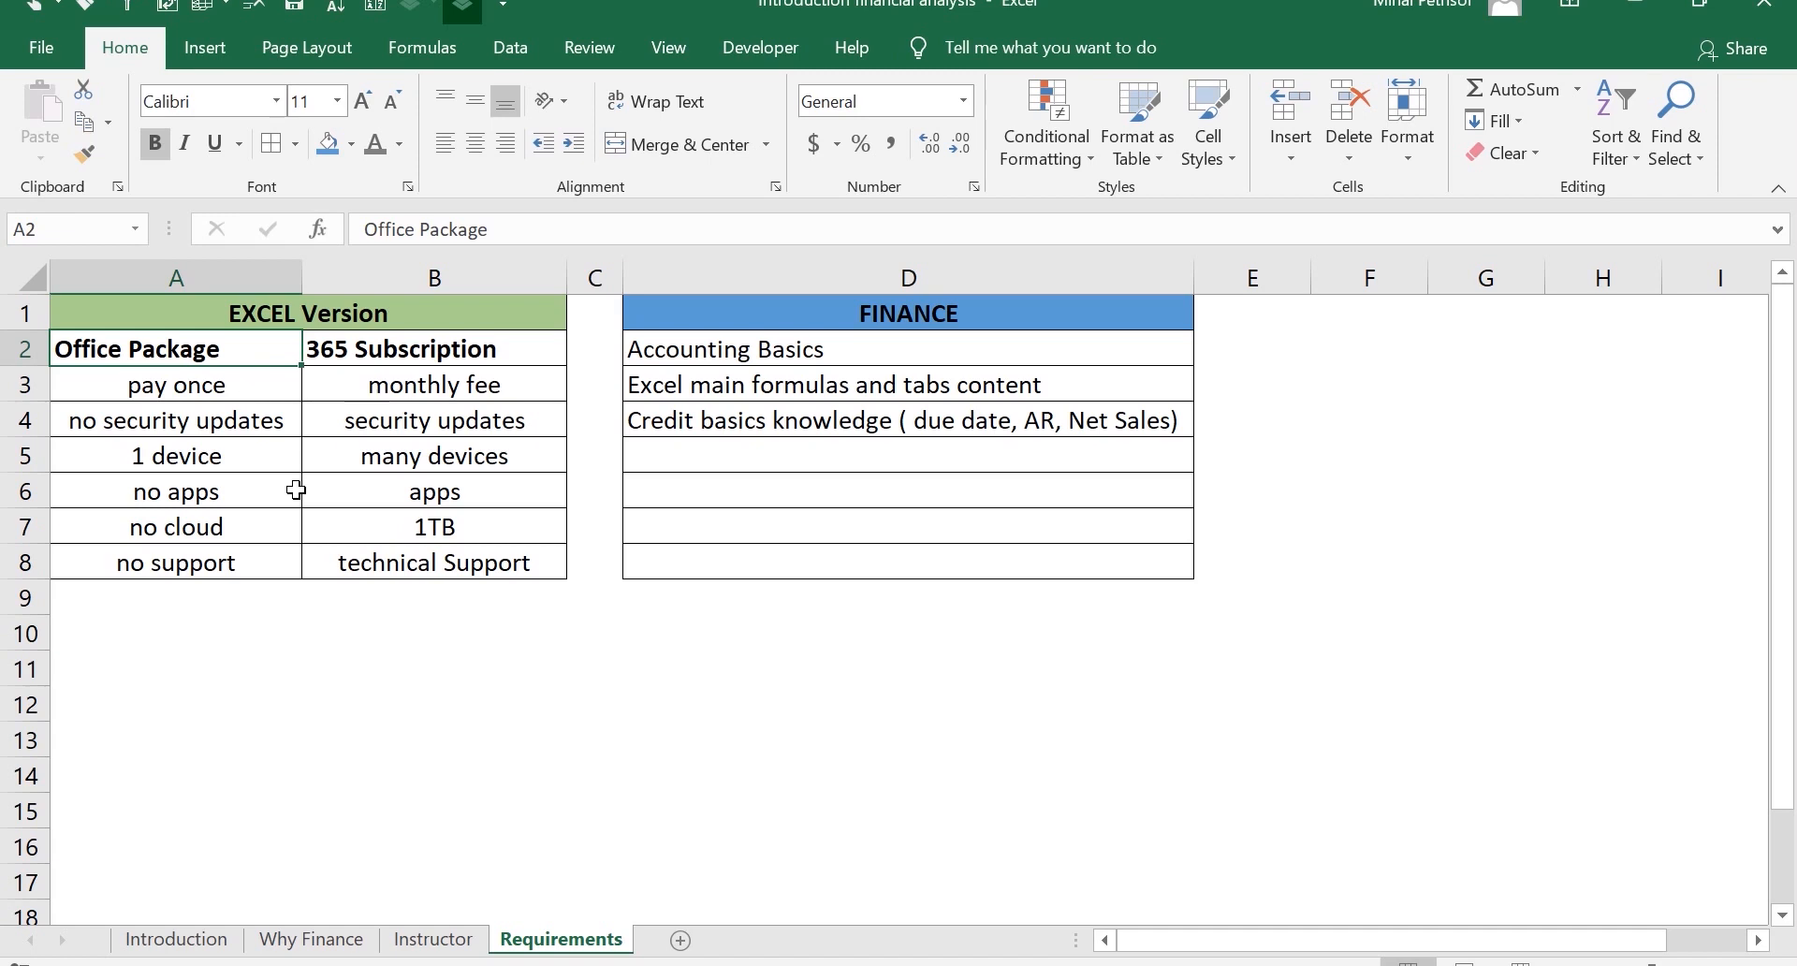
pyautogui.press('Down')
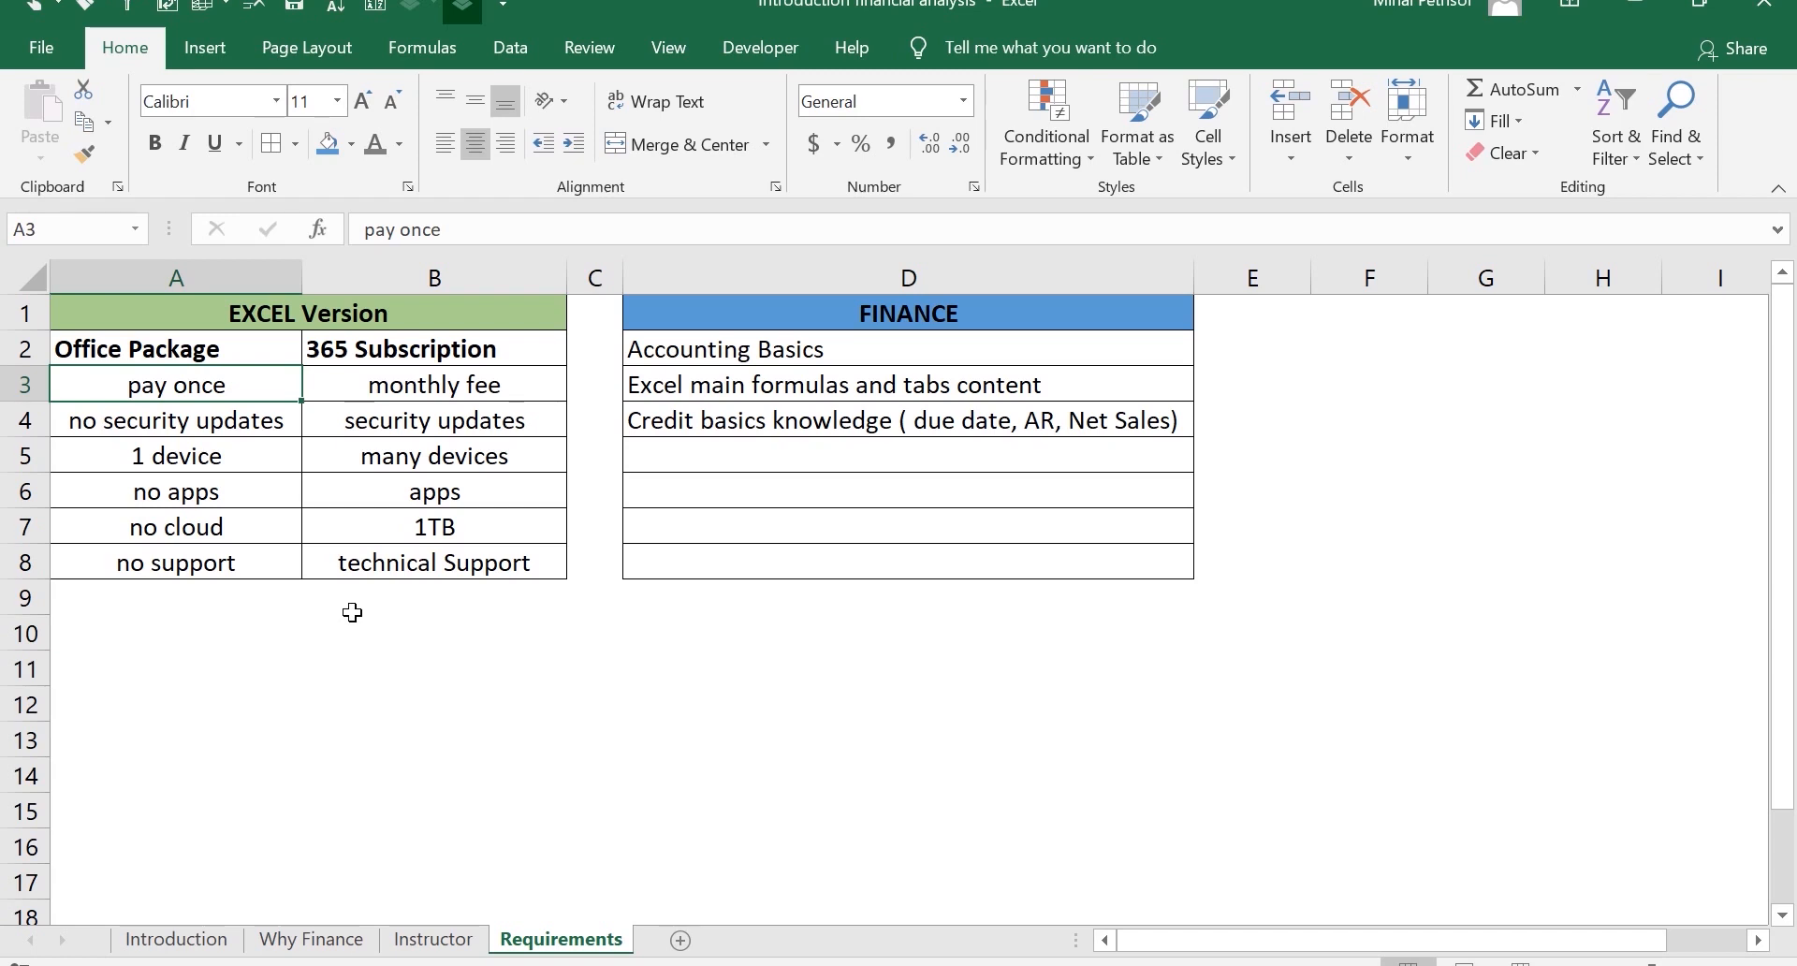
pyautogui.press('Down')
pyautogui.press('Down')
pyautogui.press('Down')
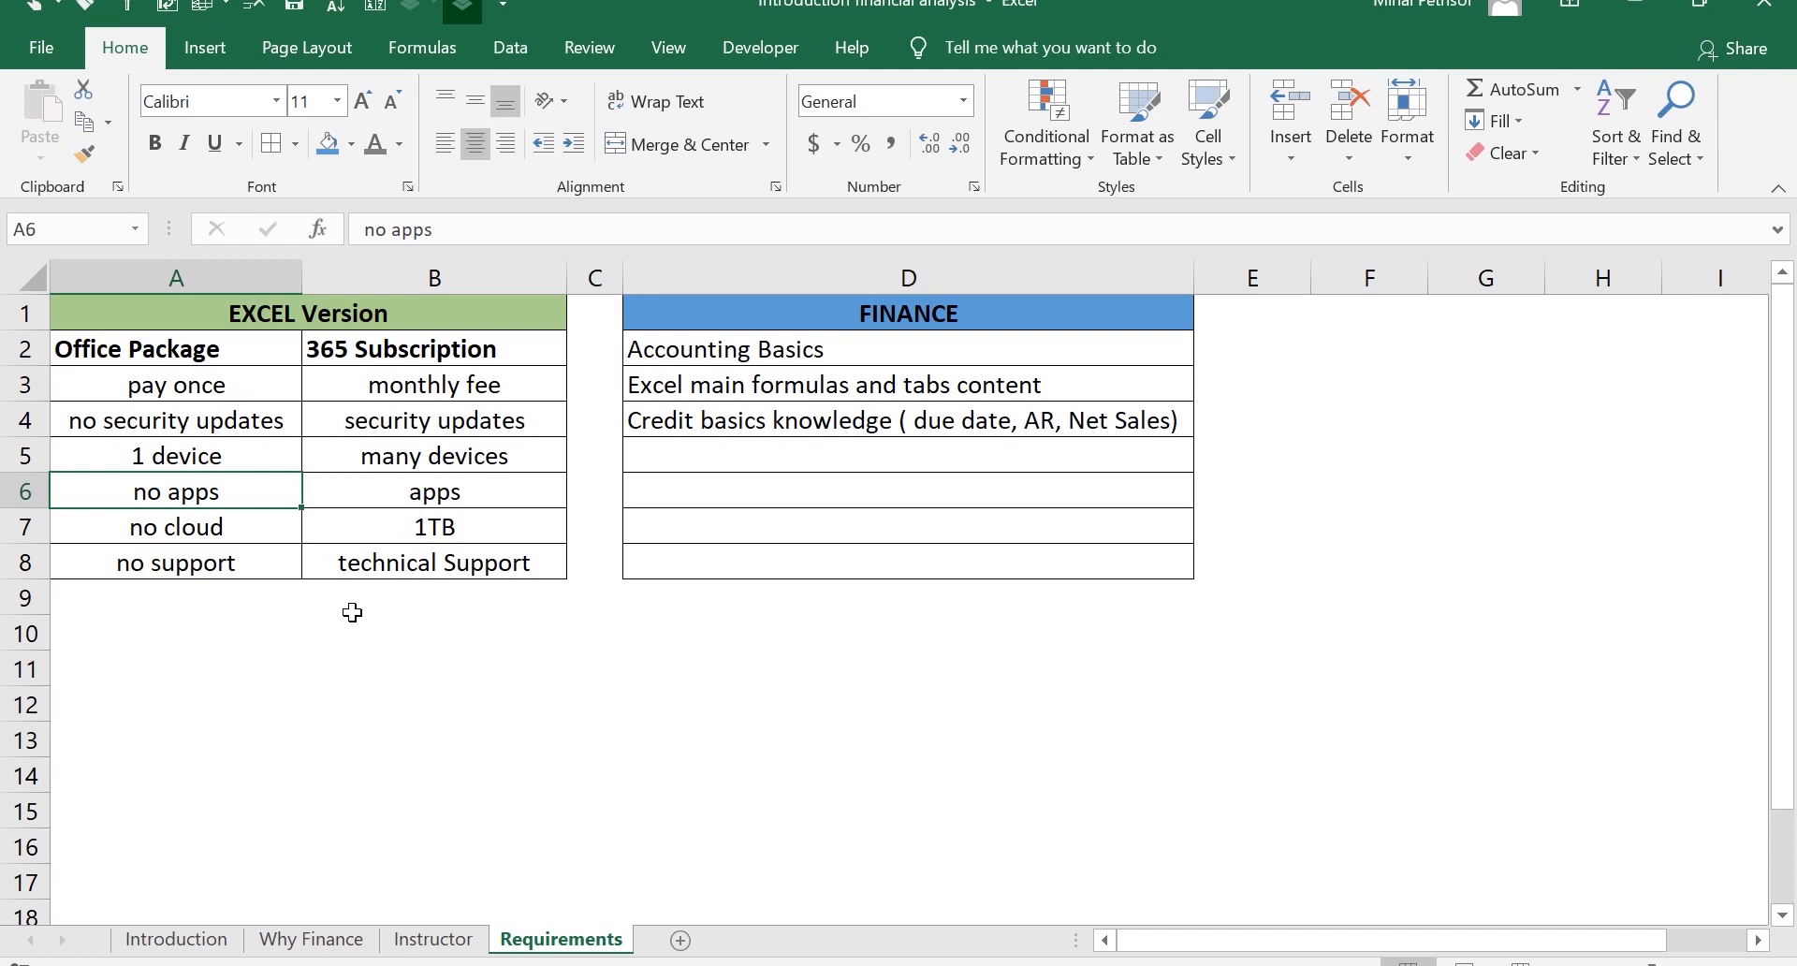
pyautogui.press('Down')
pyautogui.press('Down')
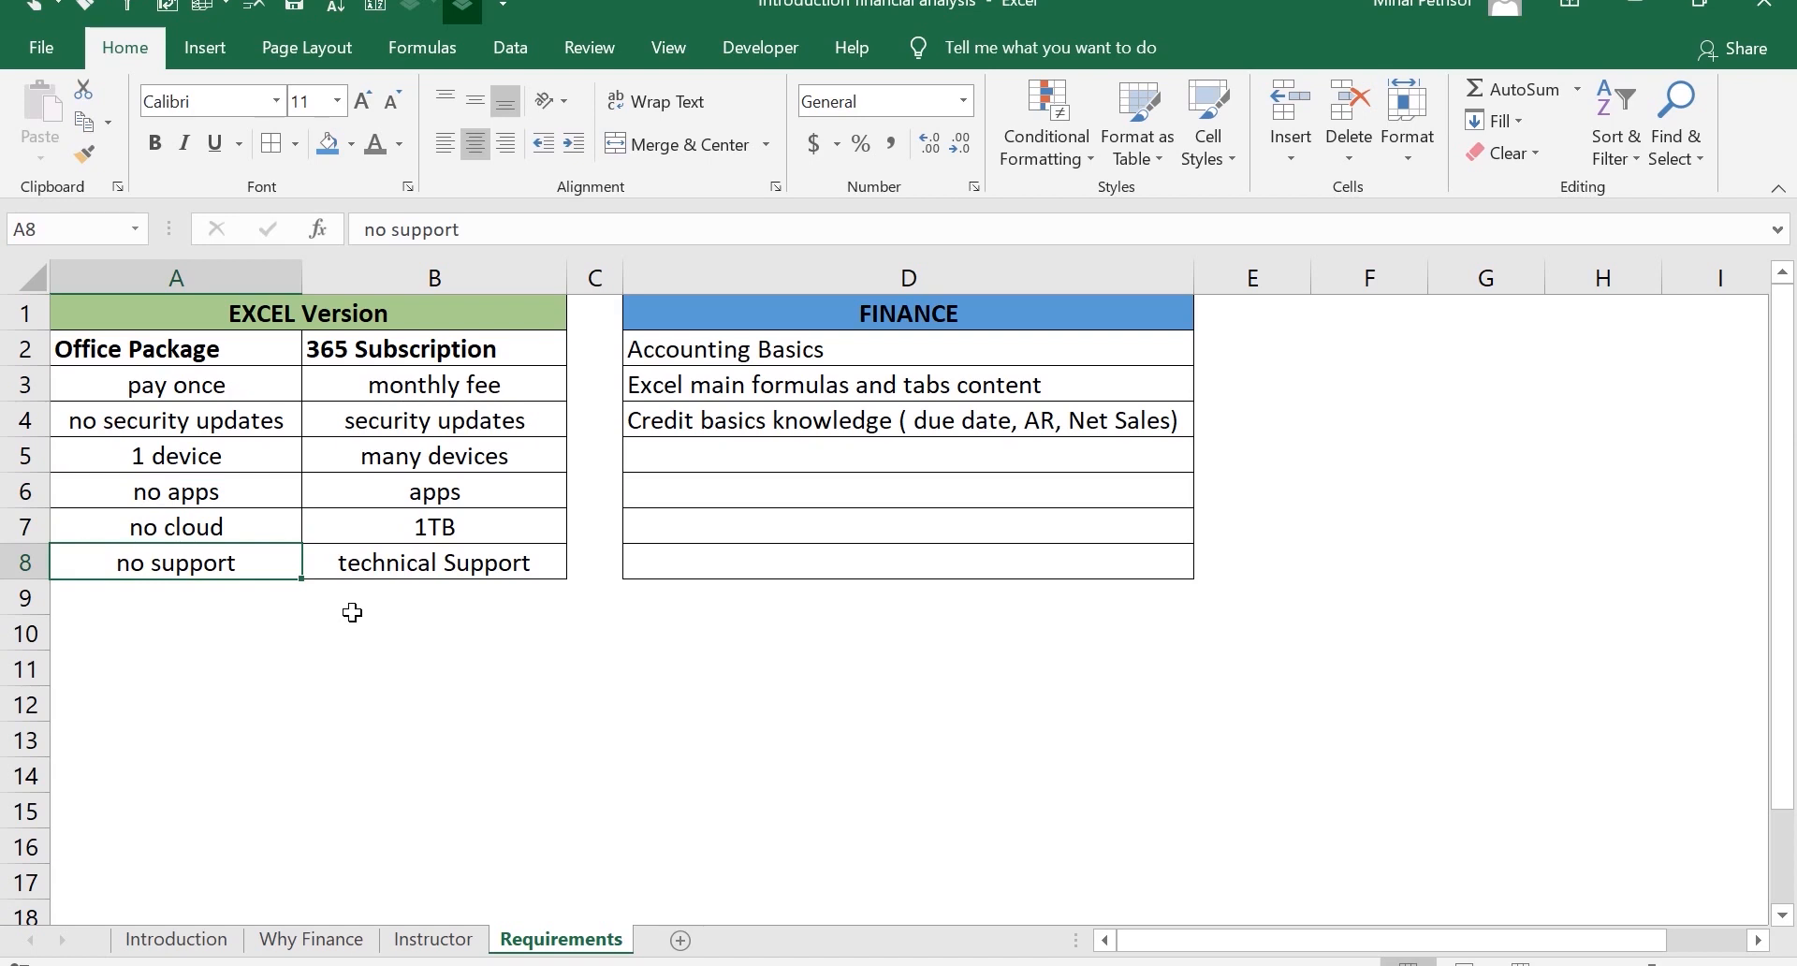
pyautogui.press('Up')
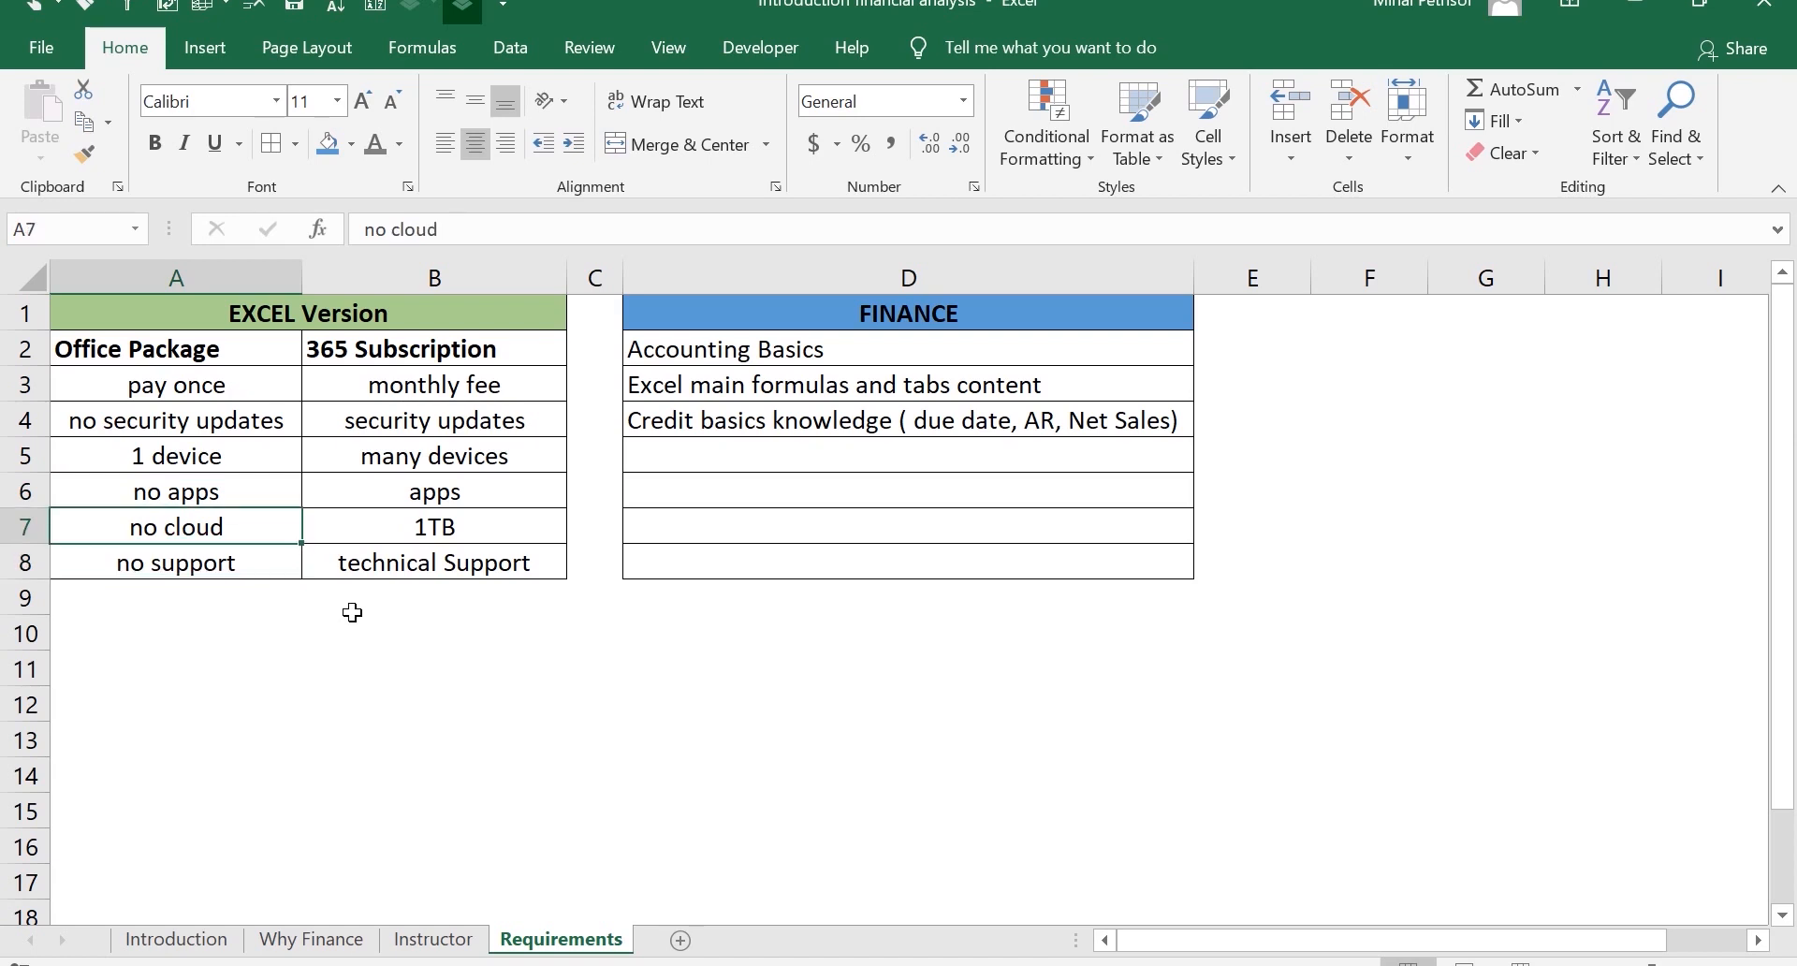
# Go back over the Office Package column from its heading in A2 down to the cloud entry in A7
pyautogui.hotkey('ctrl', 'Up')
pyautogui.press('Down')
pyautogui.press('Right')
pyautogui.press('Left')
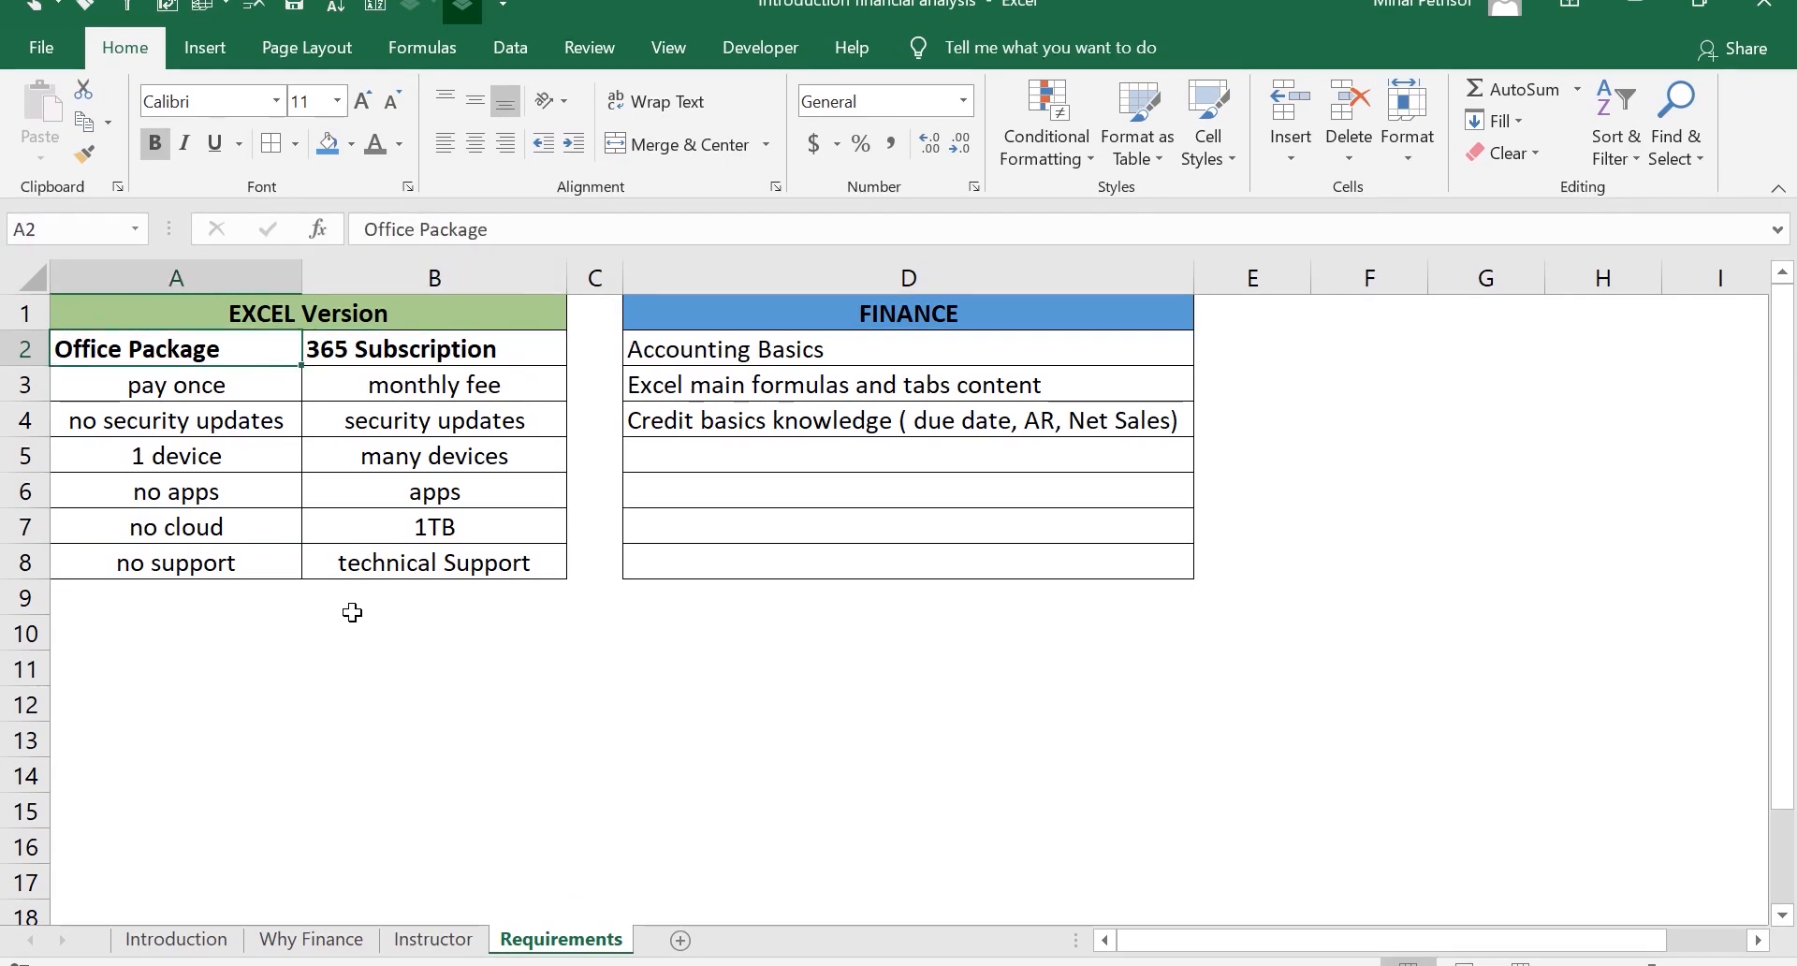
pyautogui.press('Down')
pyautogui.press('Down')
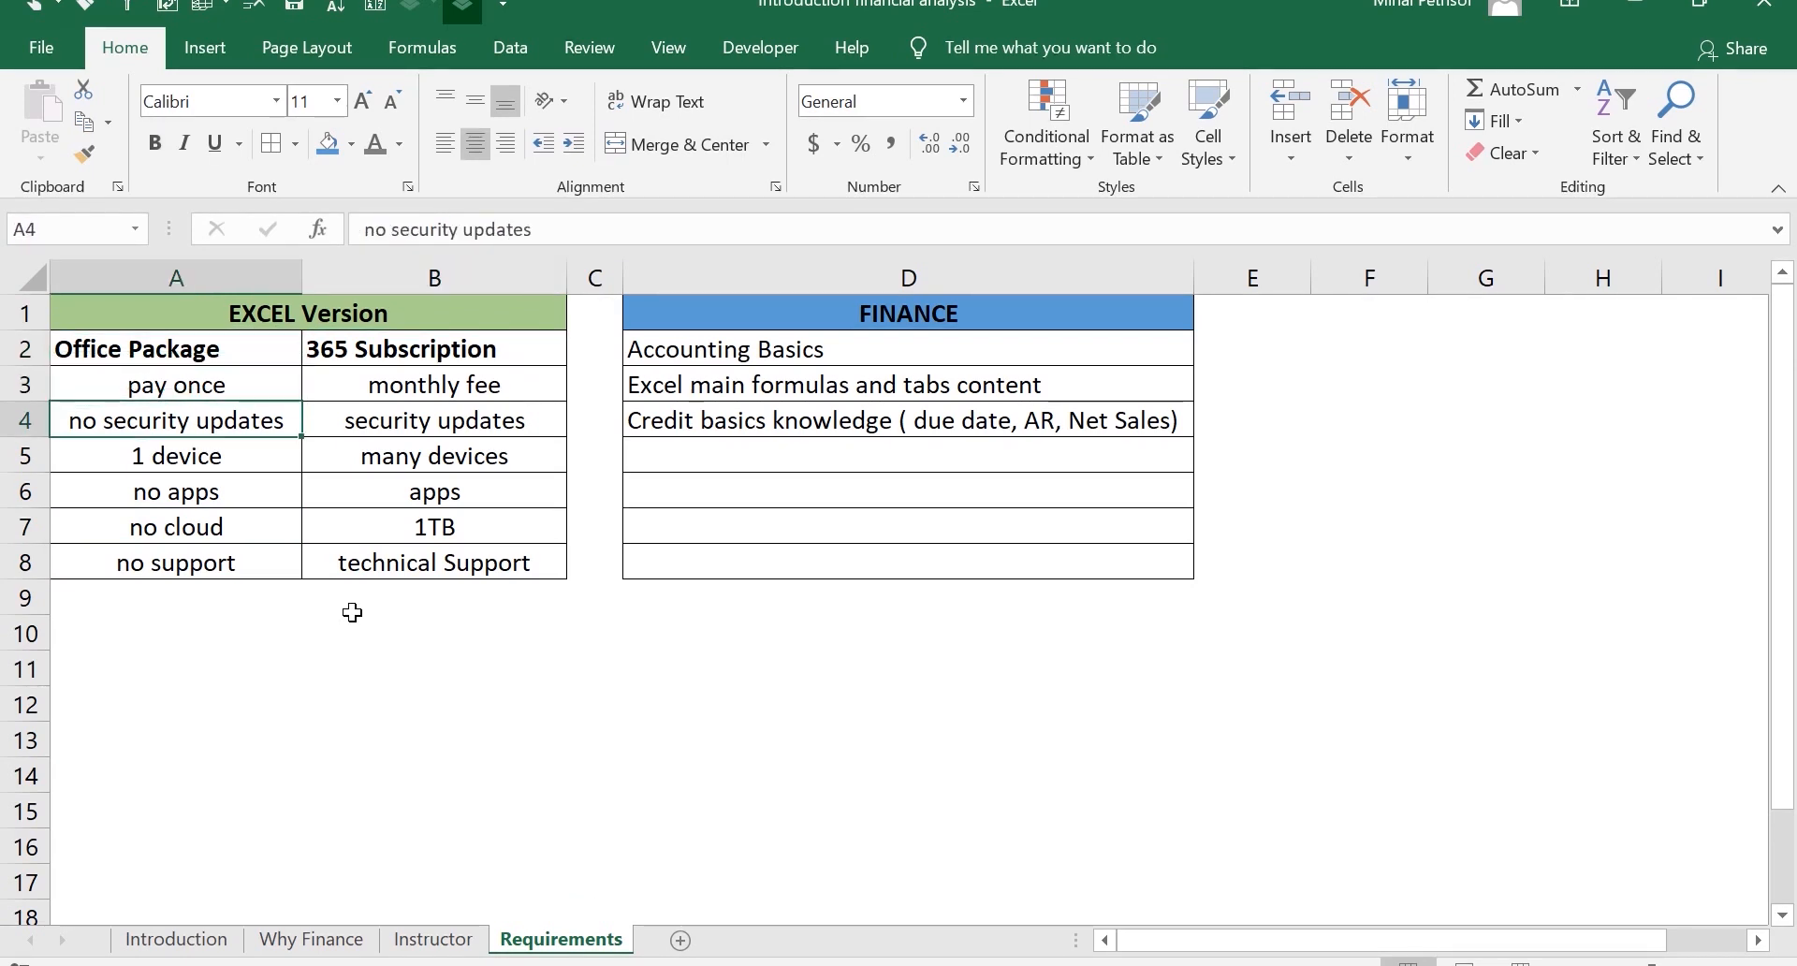
pyautogui.press('Up')
pyautogui.press('Down')
pyautogui.press('Down')
pyautogui.press('Down')
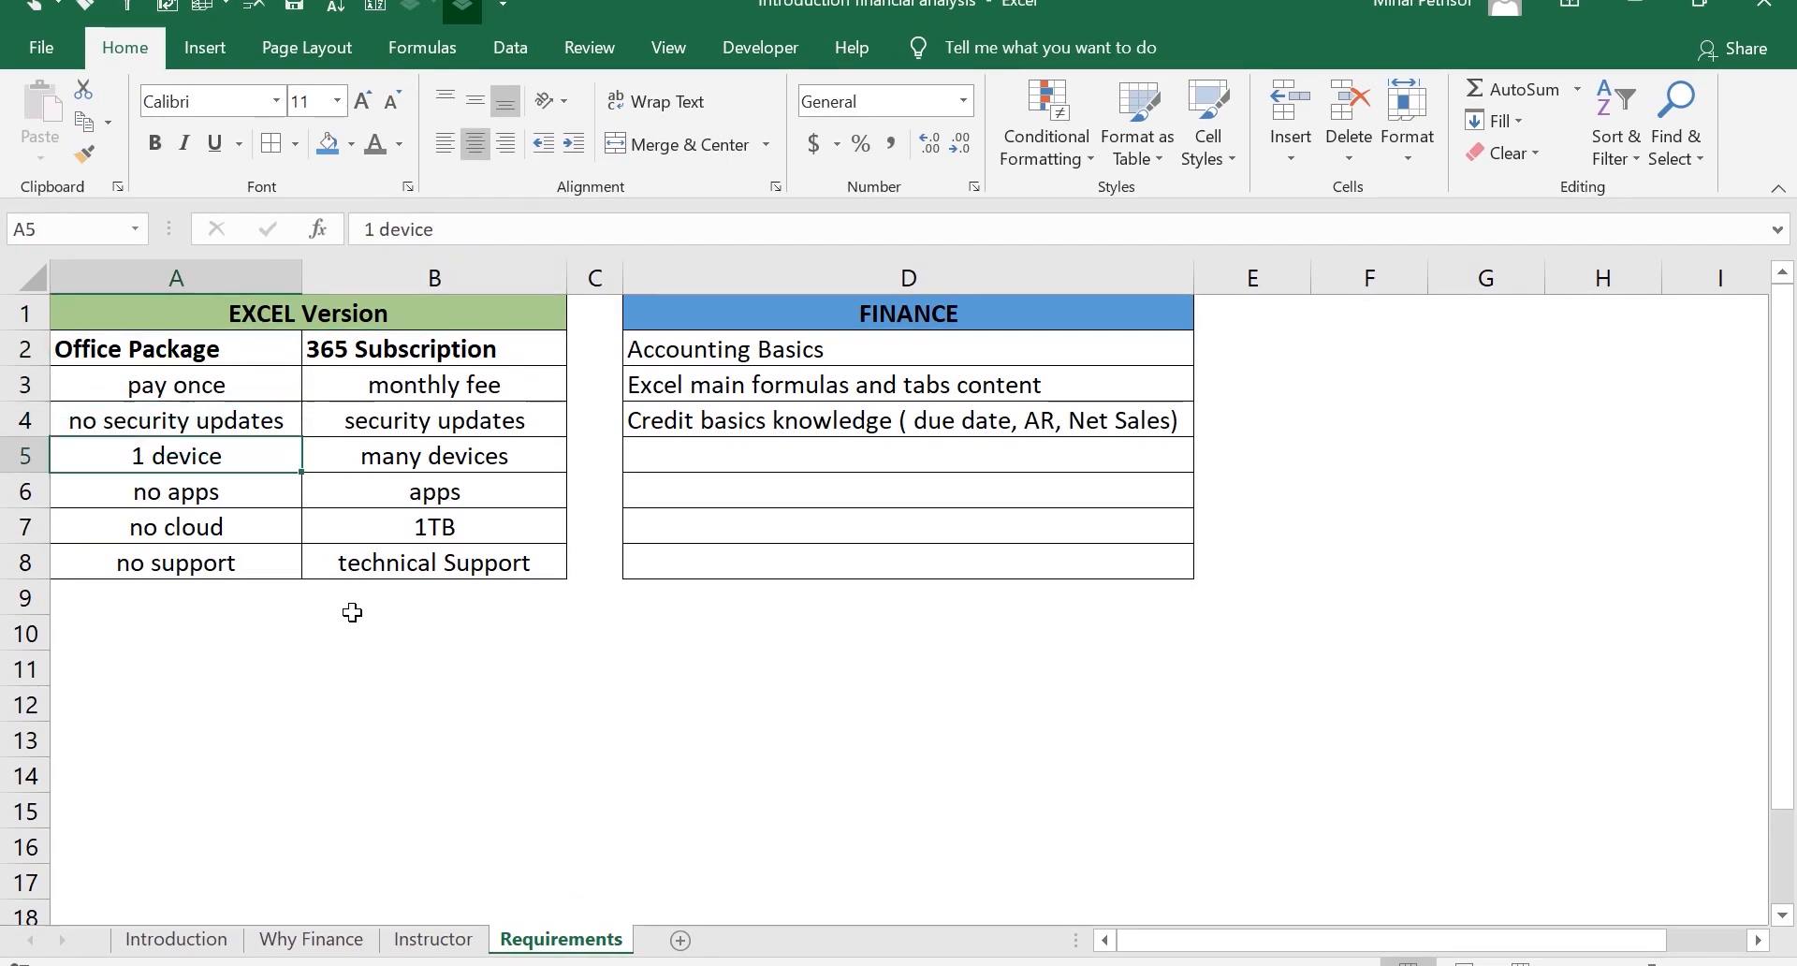
pyautogui.press('Up')
pyautogui.press('Up')
pyautogui.press('Up')
pyautogui.press('Up')
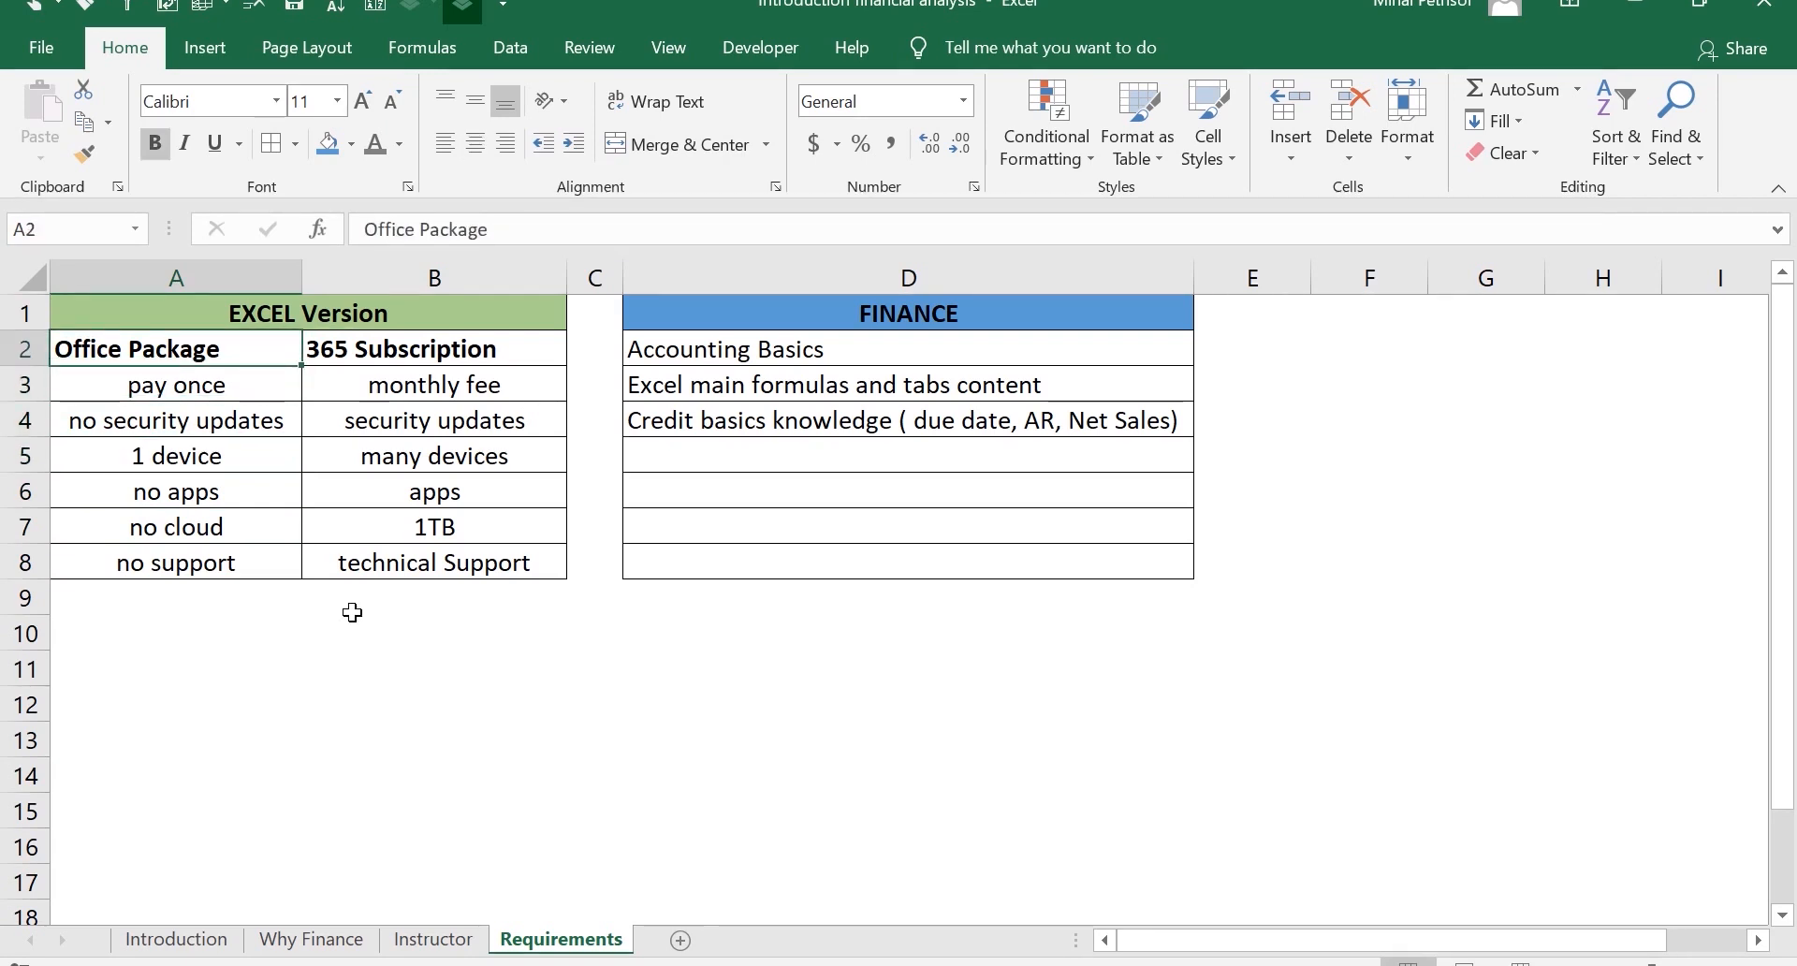
pyautogui.press('Down')
pyautogui.press('Down')
pyautogui.press('Down')
pyautogui.press('Down')
pyautogui.press('Down')
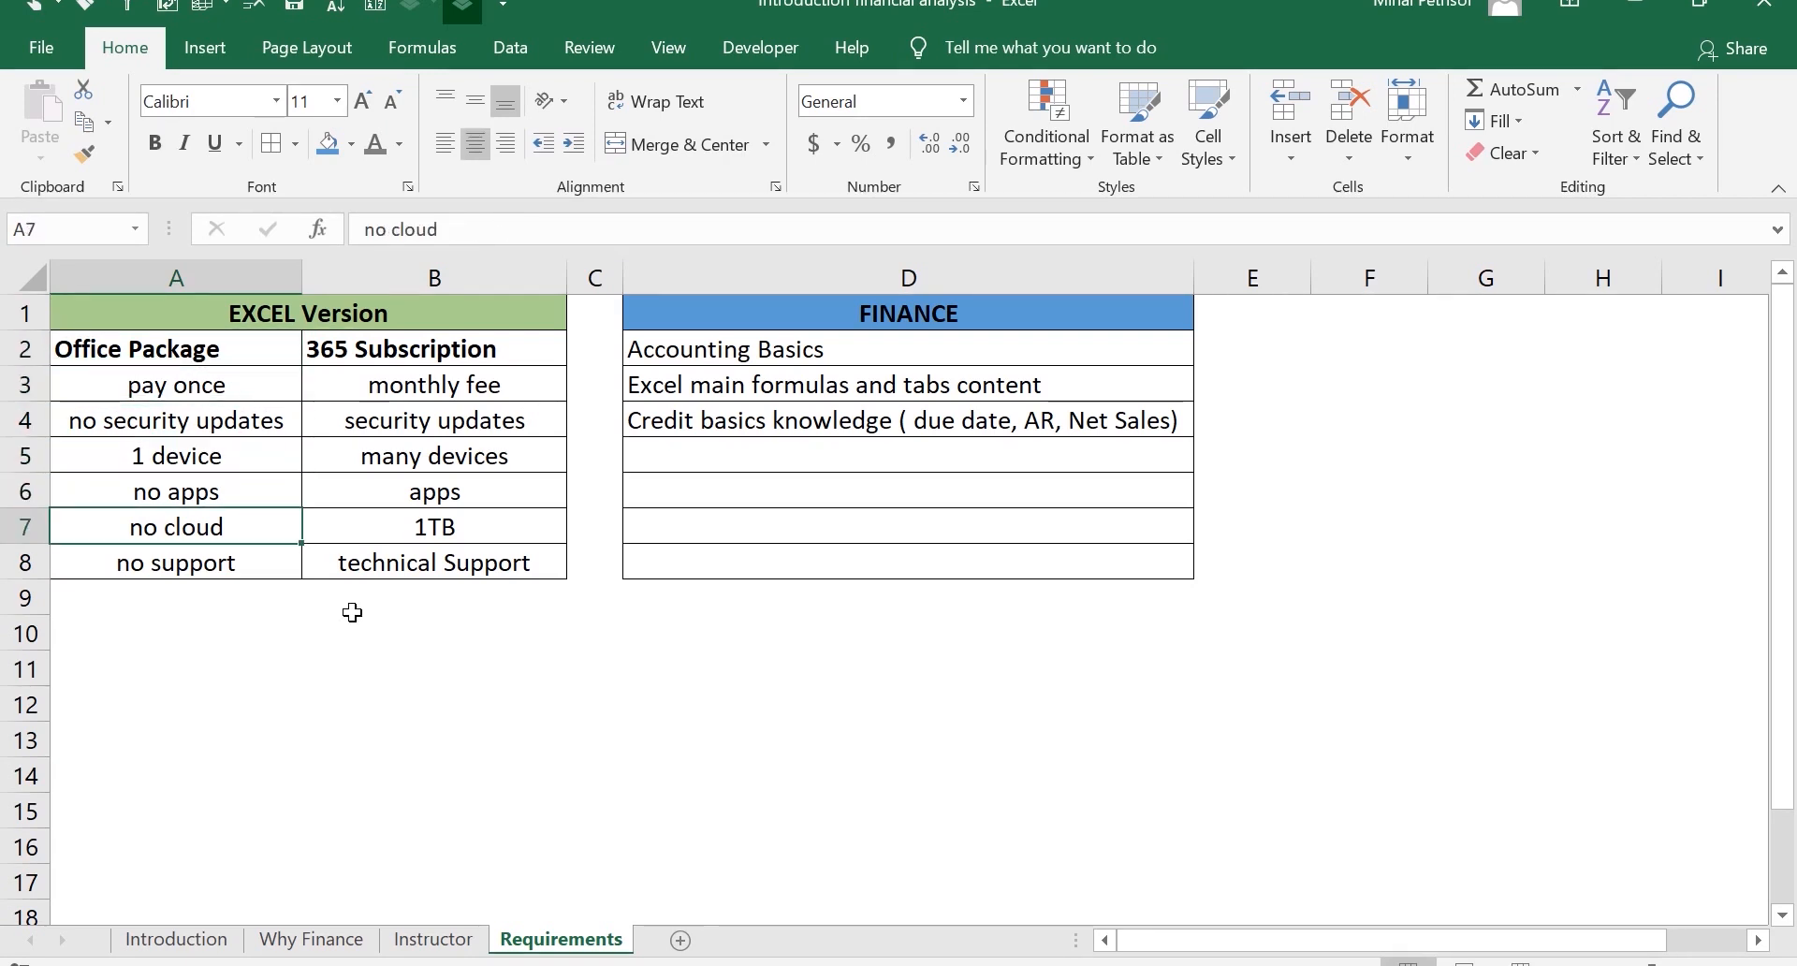
pyautogui.press('Up')
pyautogui.press('Up')
pyautogui.press('Up')
pyautogui.press('Up')
pyautogui.press('Up')
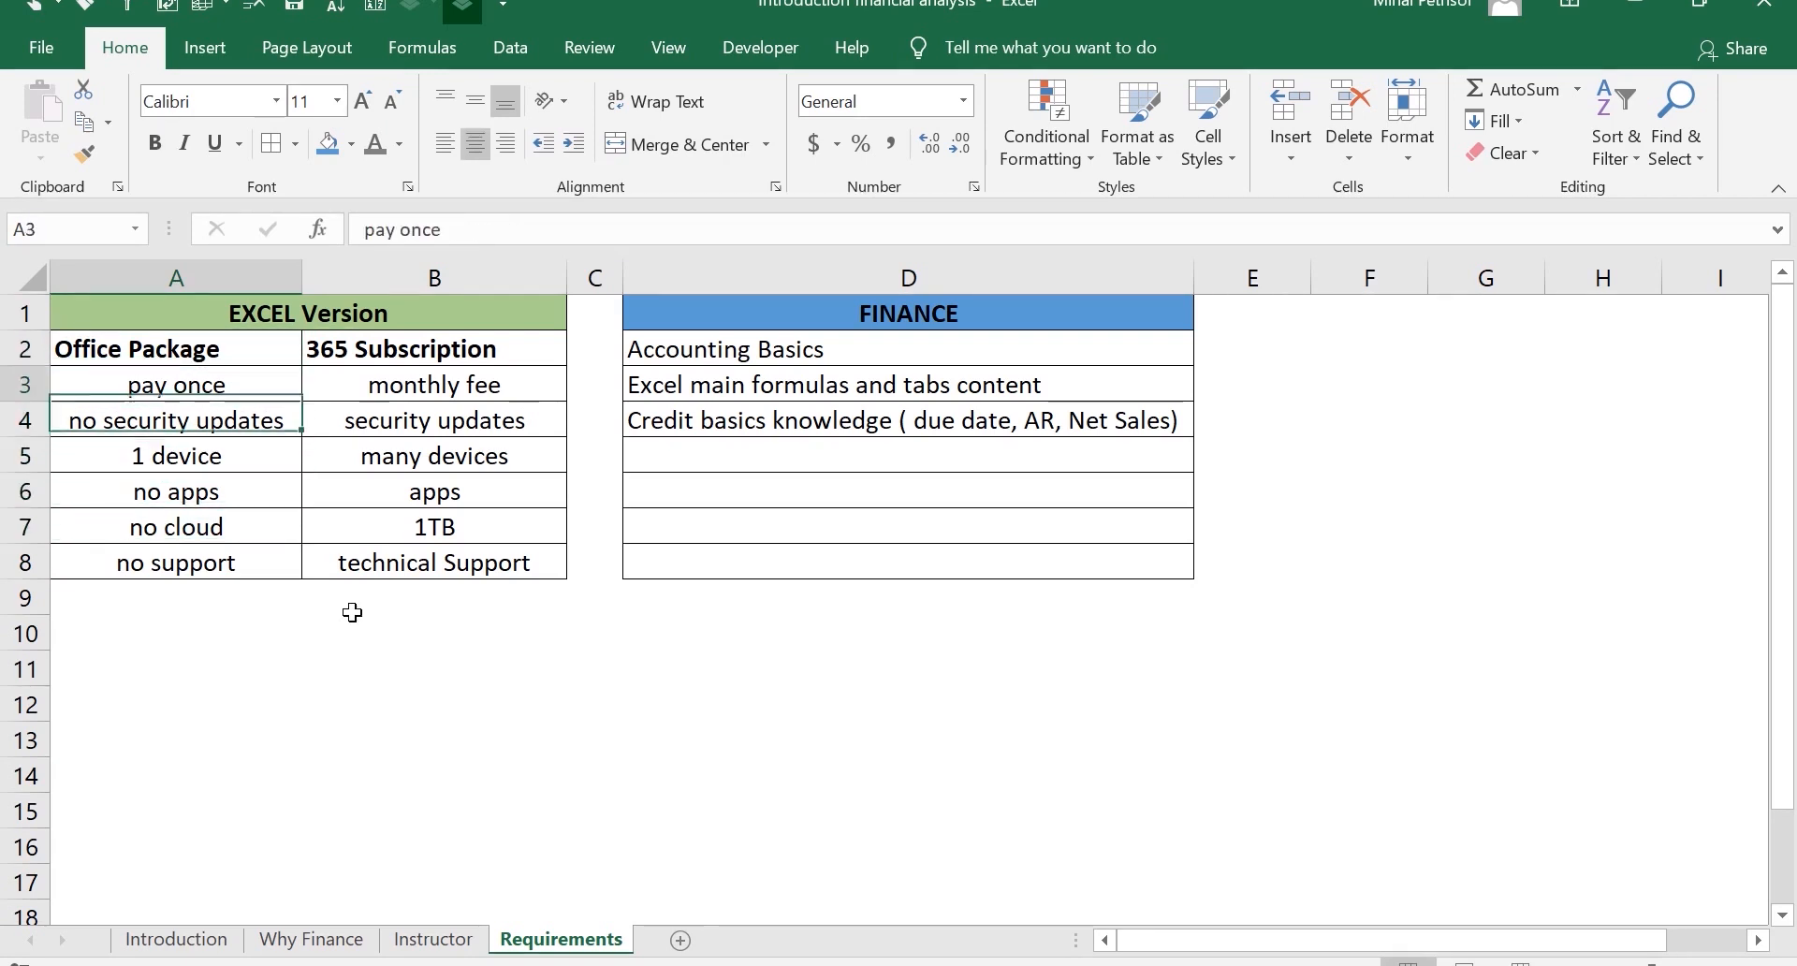
# Compare the Office Package and 365 Subscription headings, and examine the subscription entries in B3 to B8, from payment through support
pyautogui.press('Right')
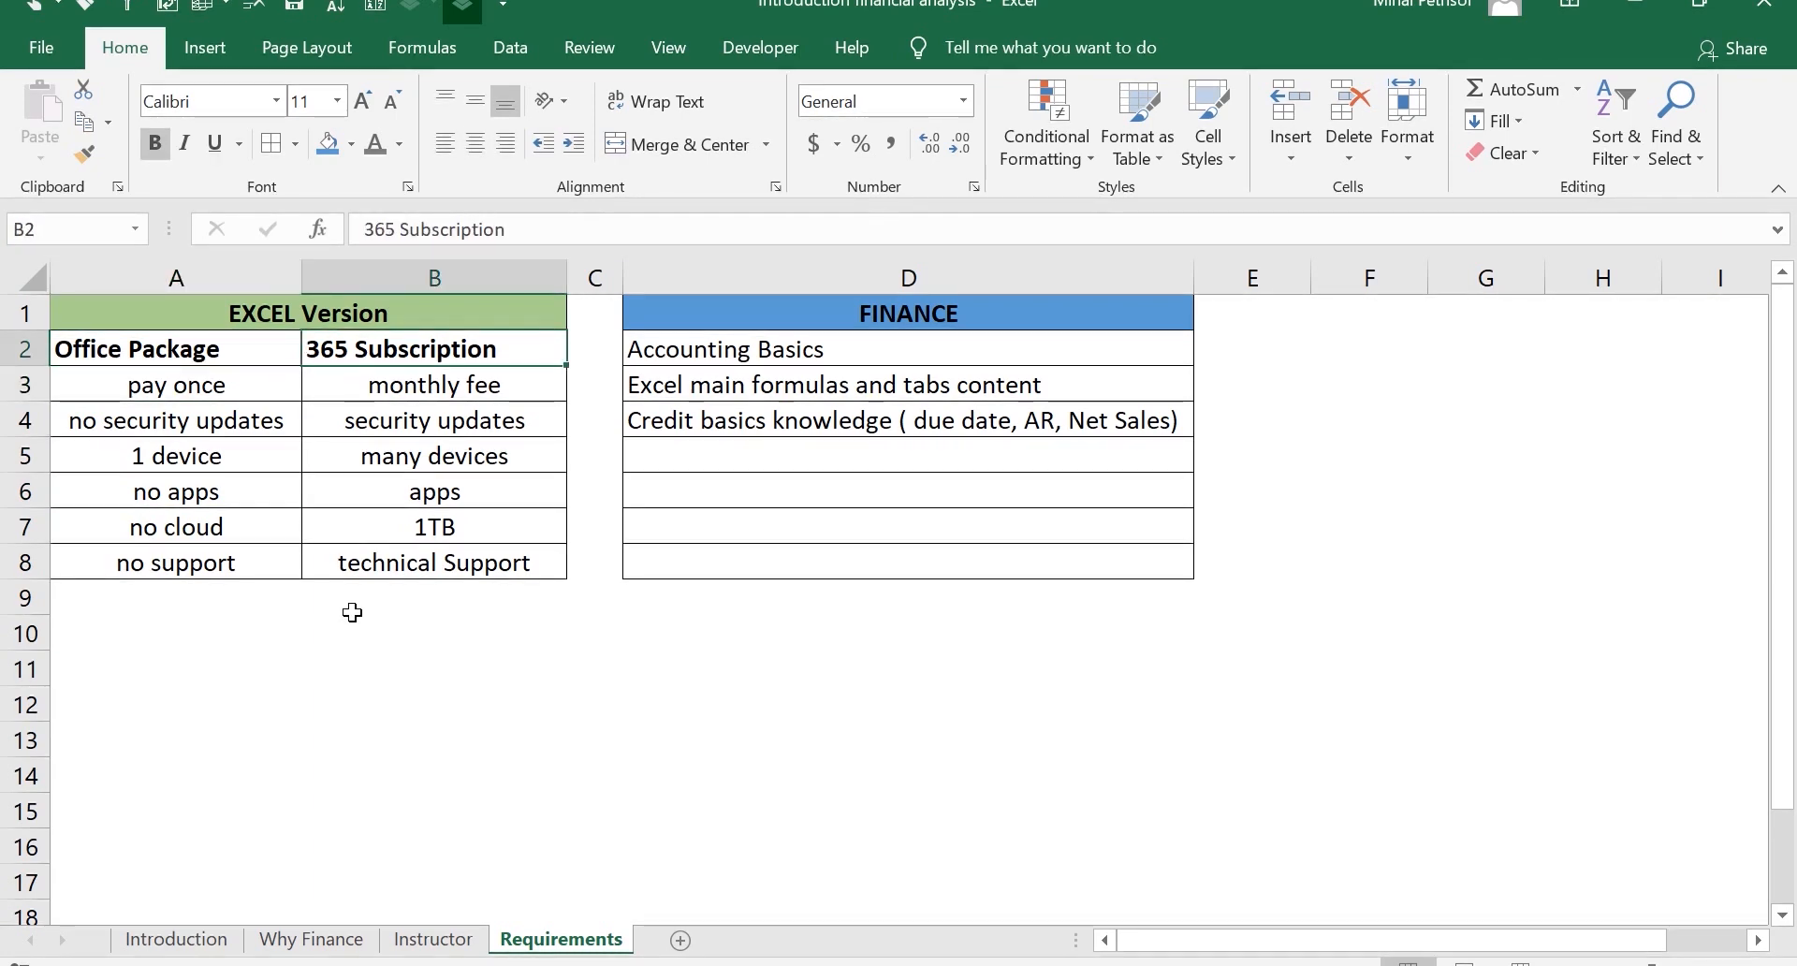
pyautogui.press('Left')
pyautogui.press('Right')
pyautogui.press('Left')
pyautogui.press('Right')
pyautogui.press('Down')
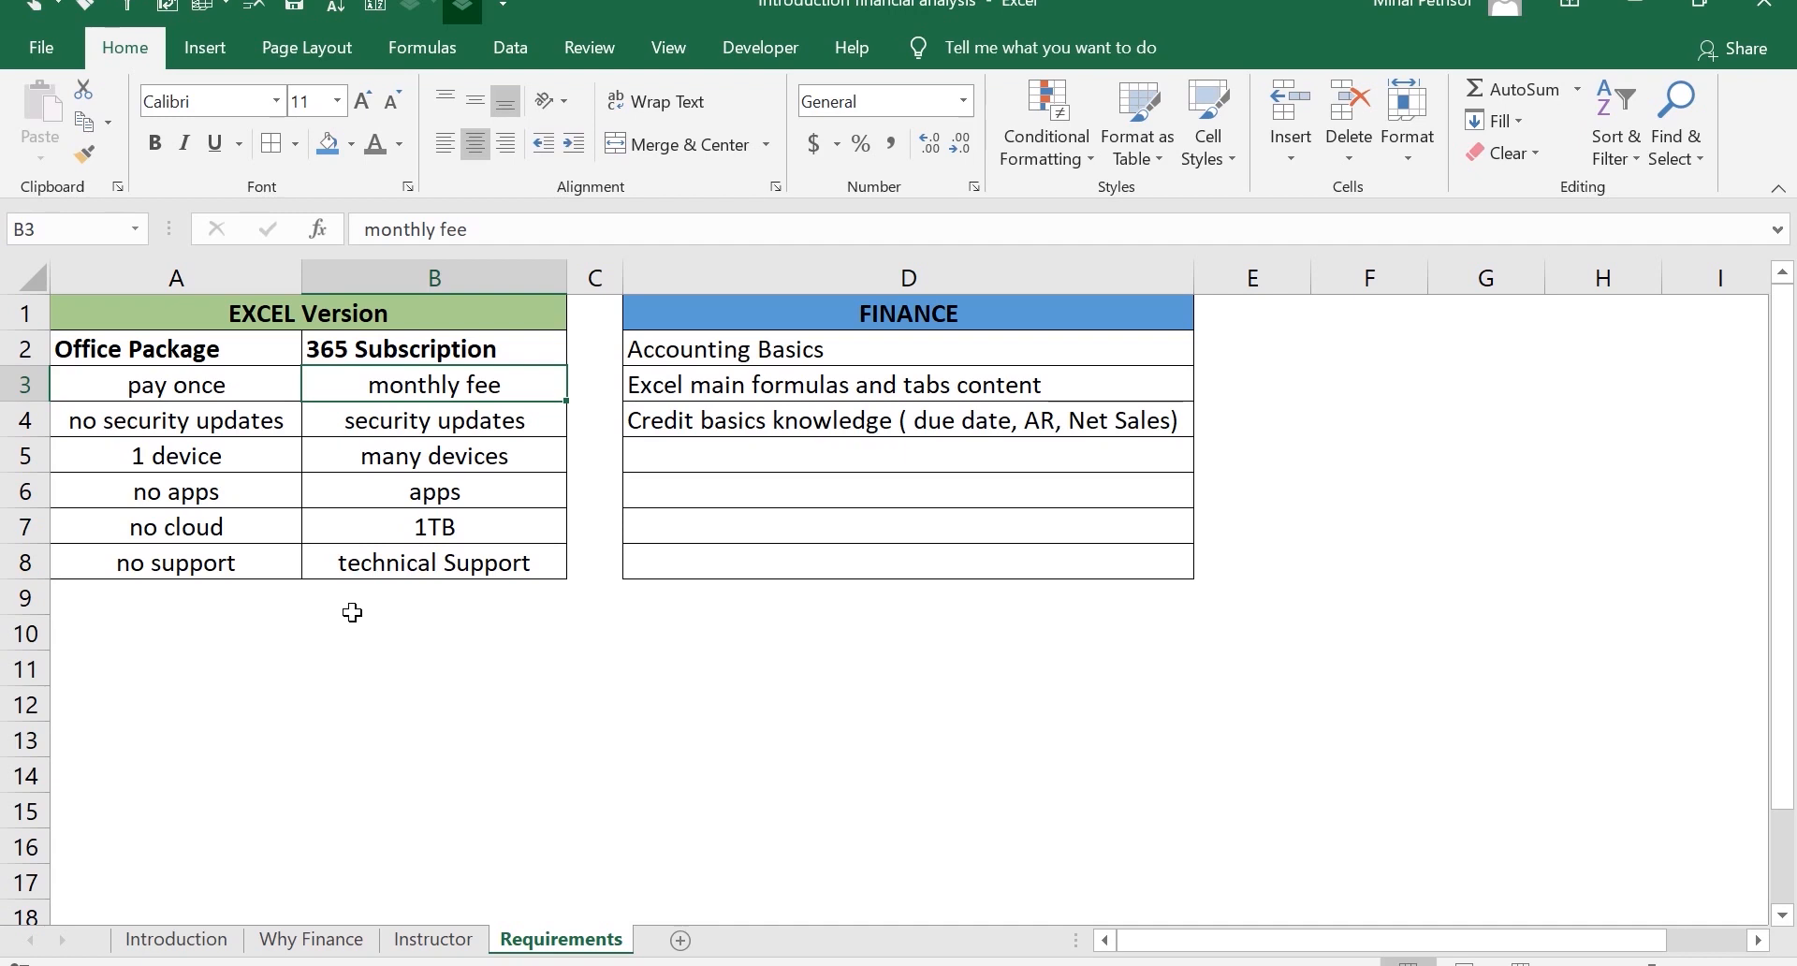
pyautogui.press('Down')
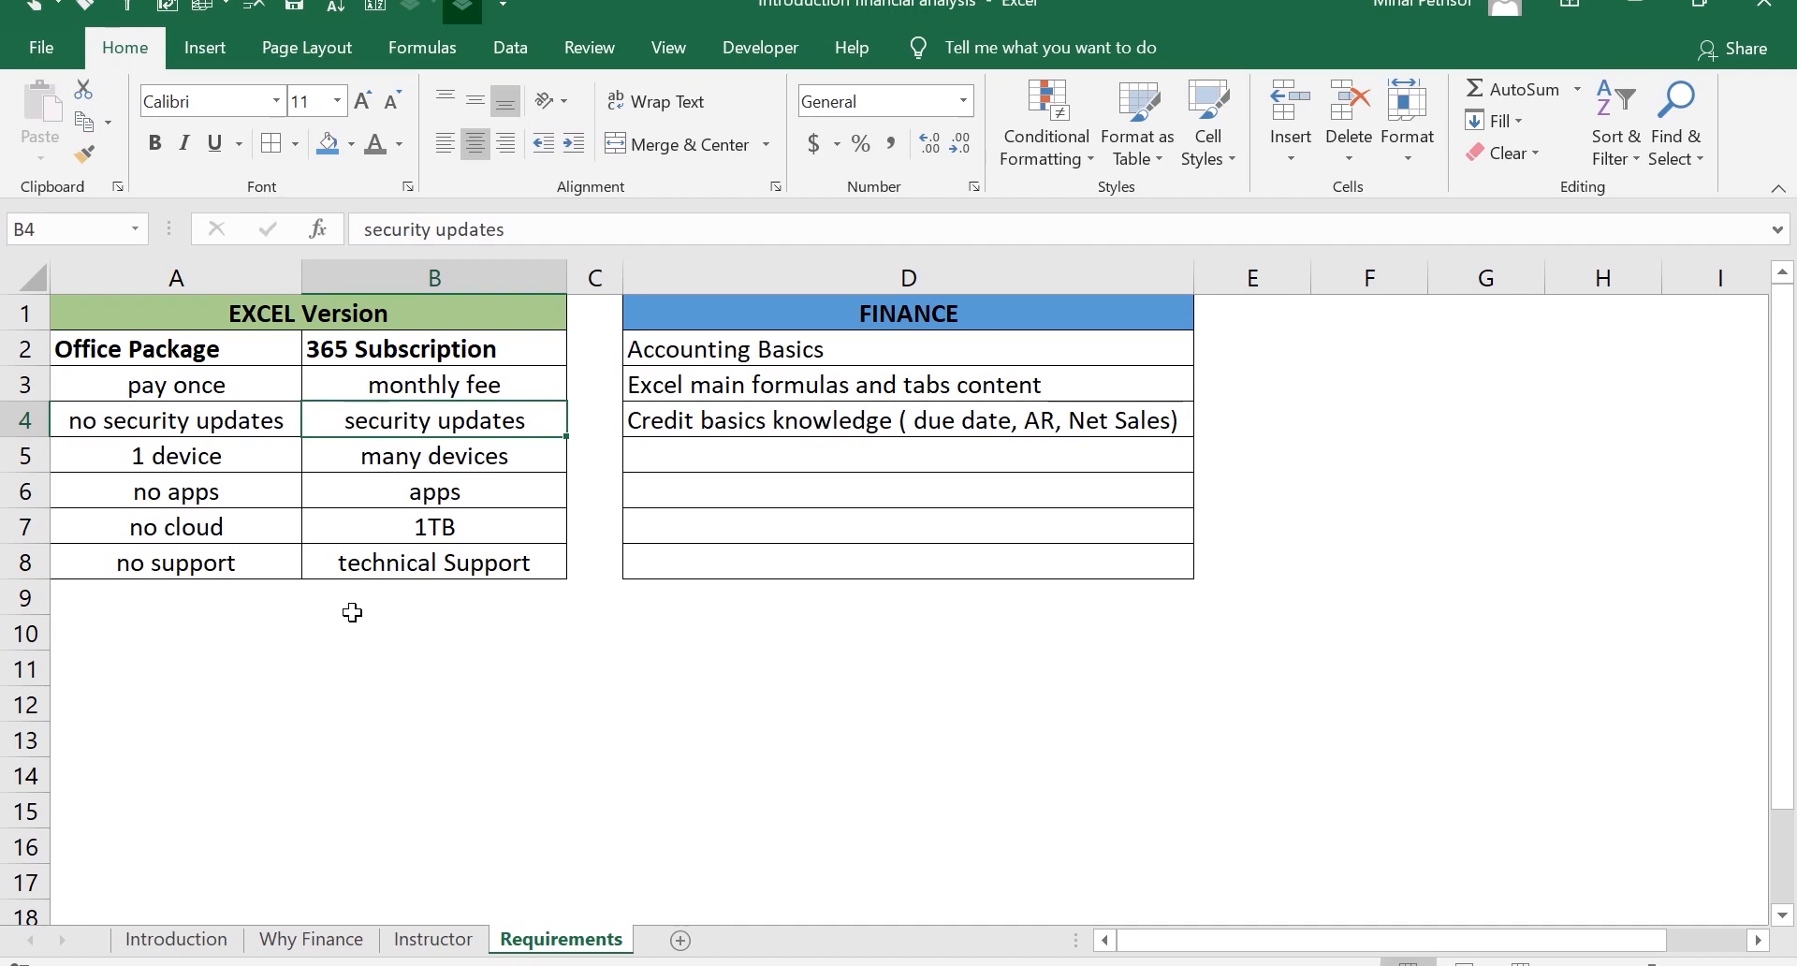
pyautogui.press('Down')
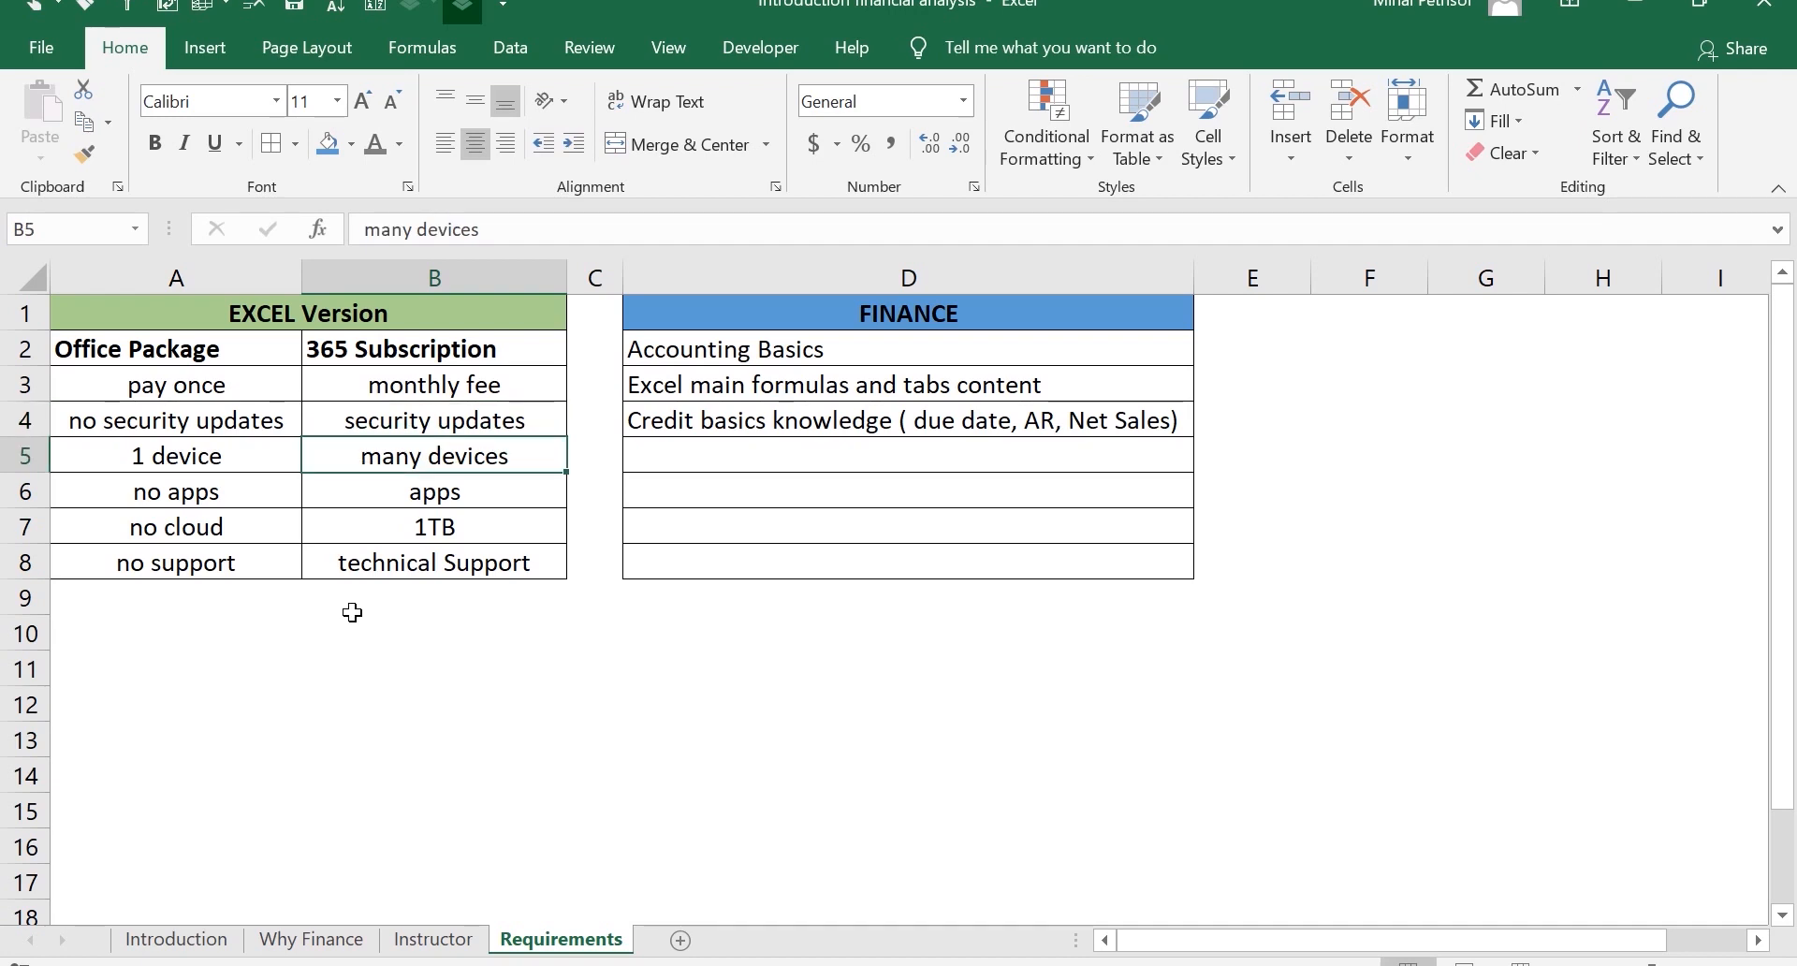
pyautogui.click(208, 39)
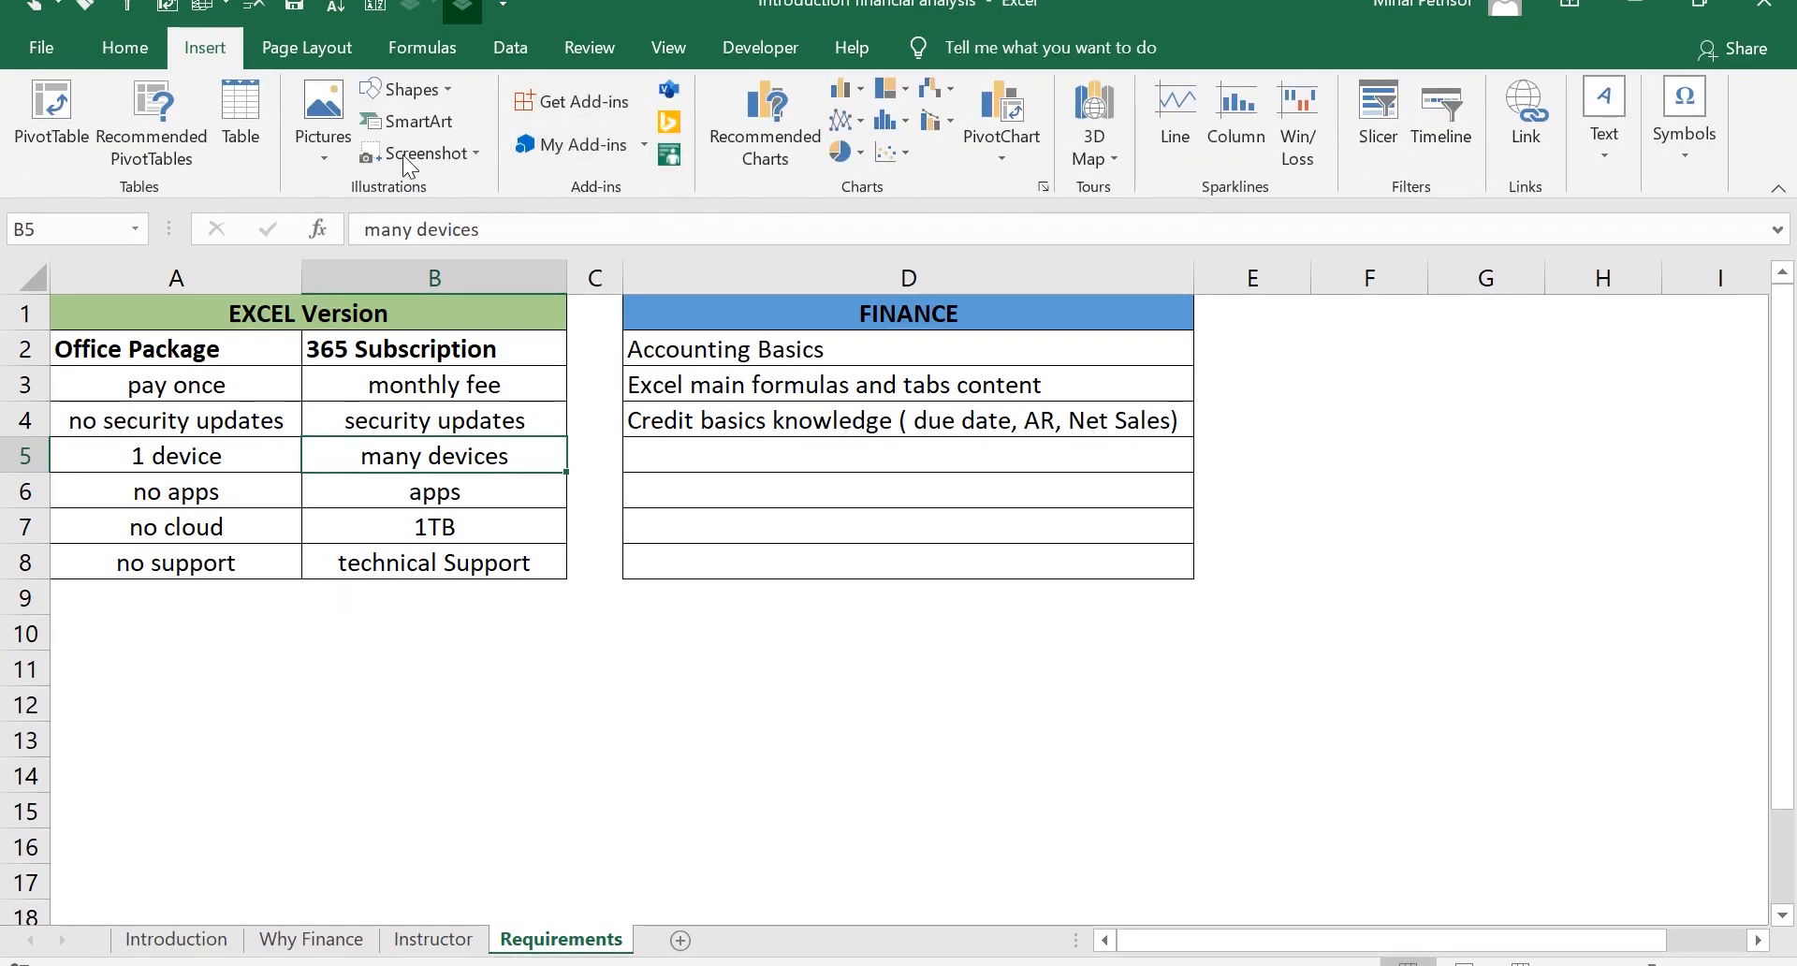
pyautogui.click(128, 52)
pyautogui.press('Down')
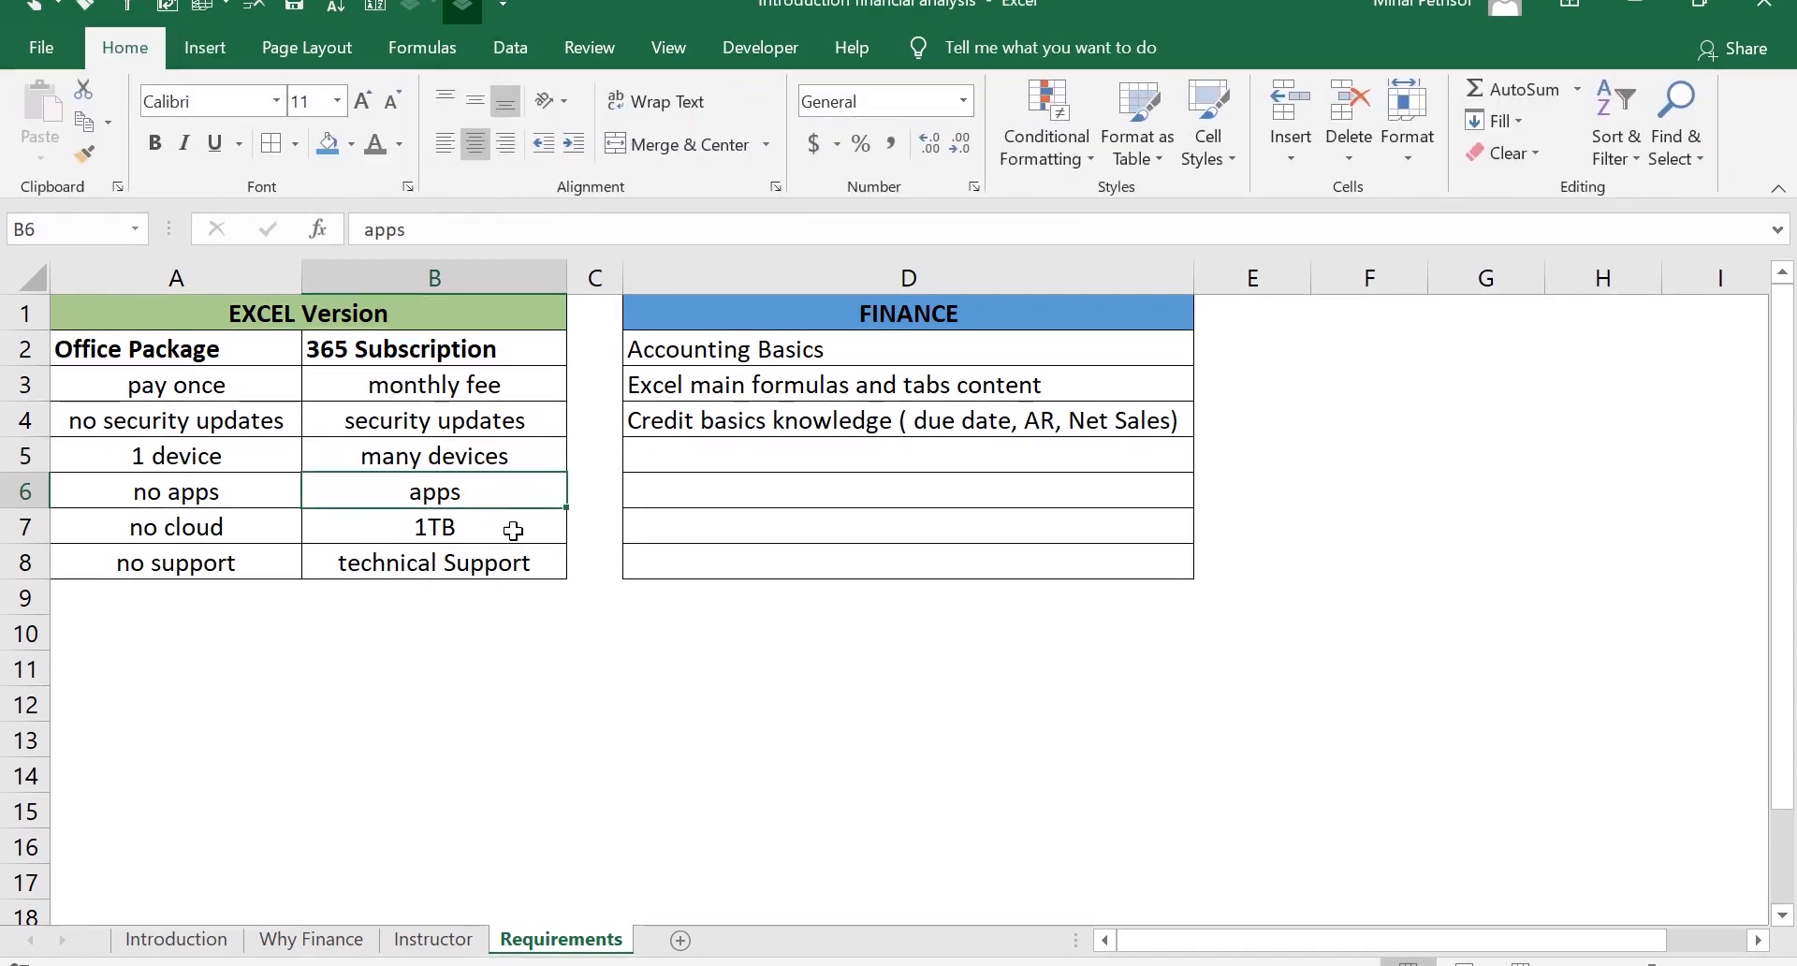
pyautogui.press('Down')
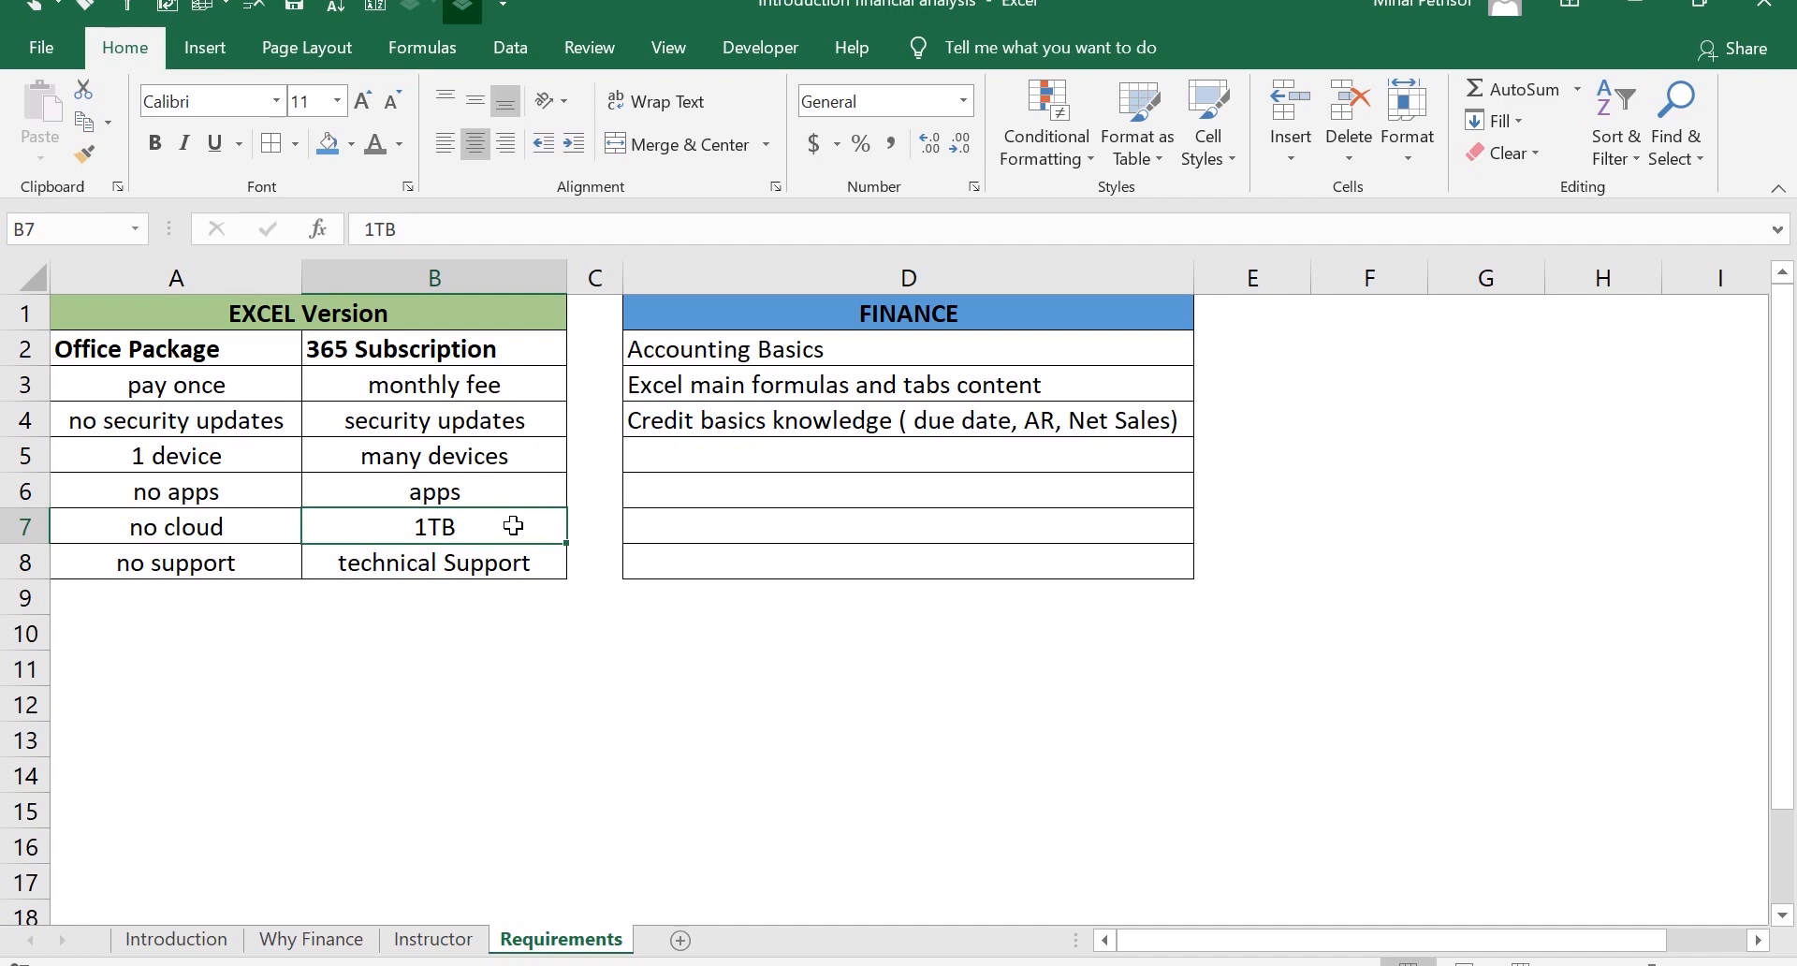
pyautogui.press('Down')
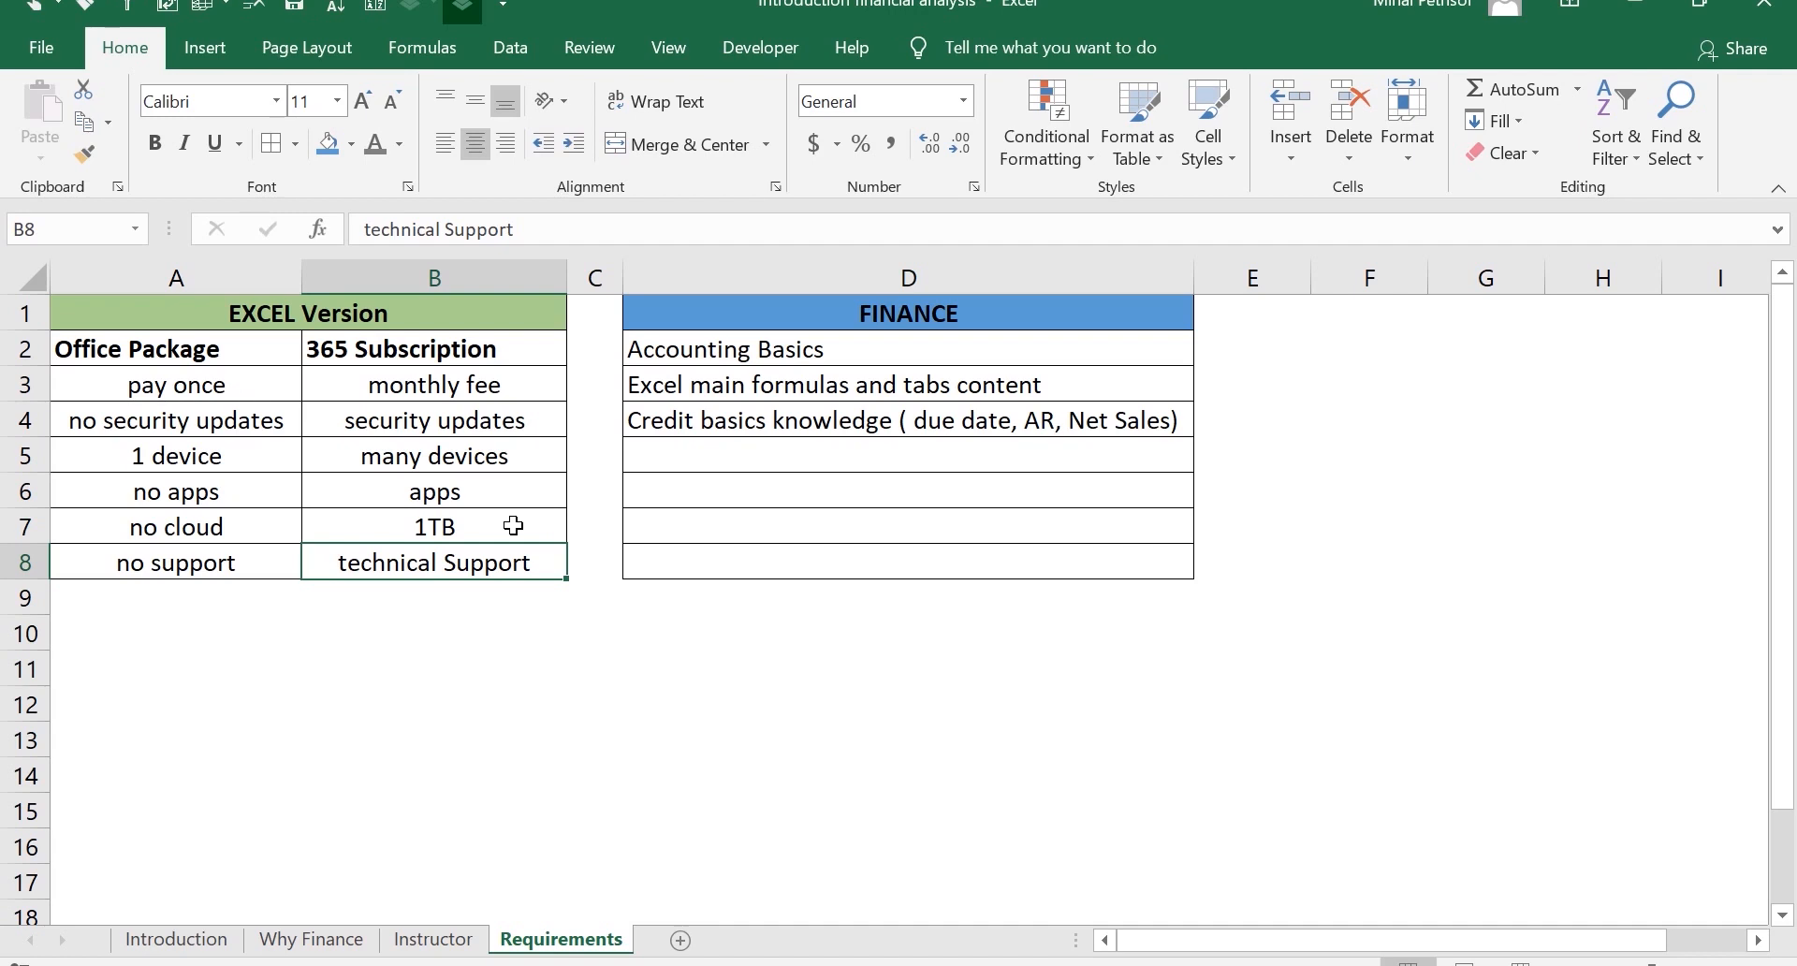
# Review the FINANCE requirements in column D, covering accounting basics, Excel formulas and tabs, and credit basics
pyautogui.click(593, 521)
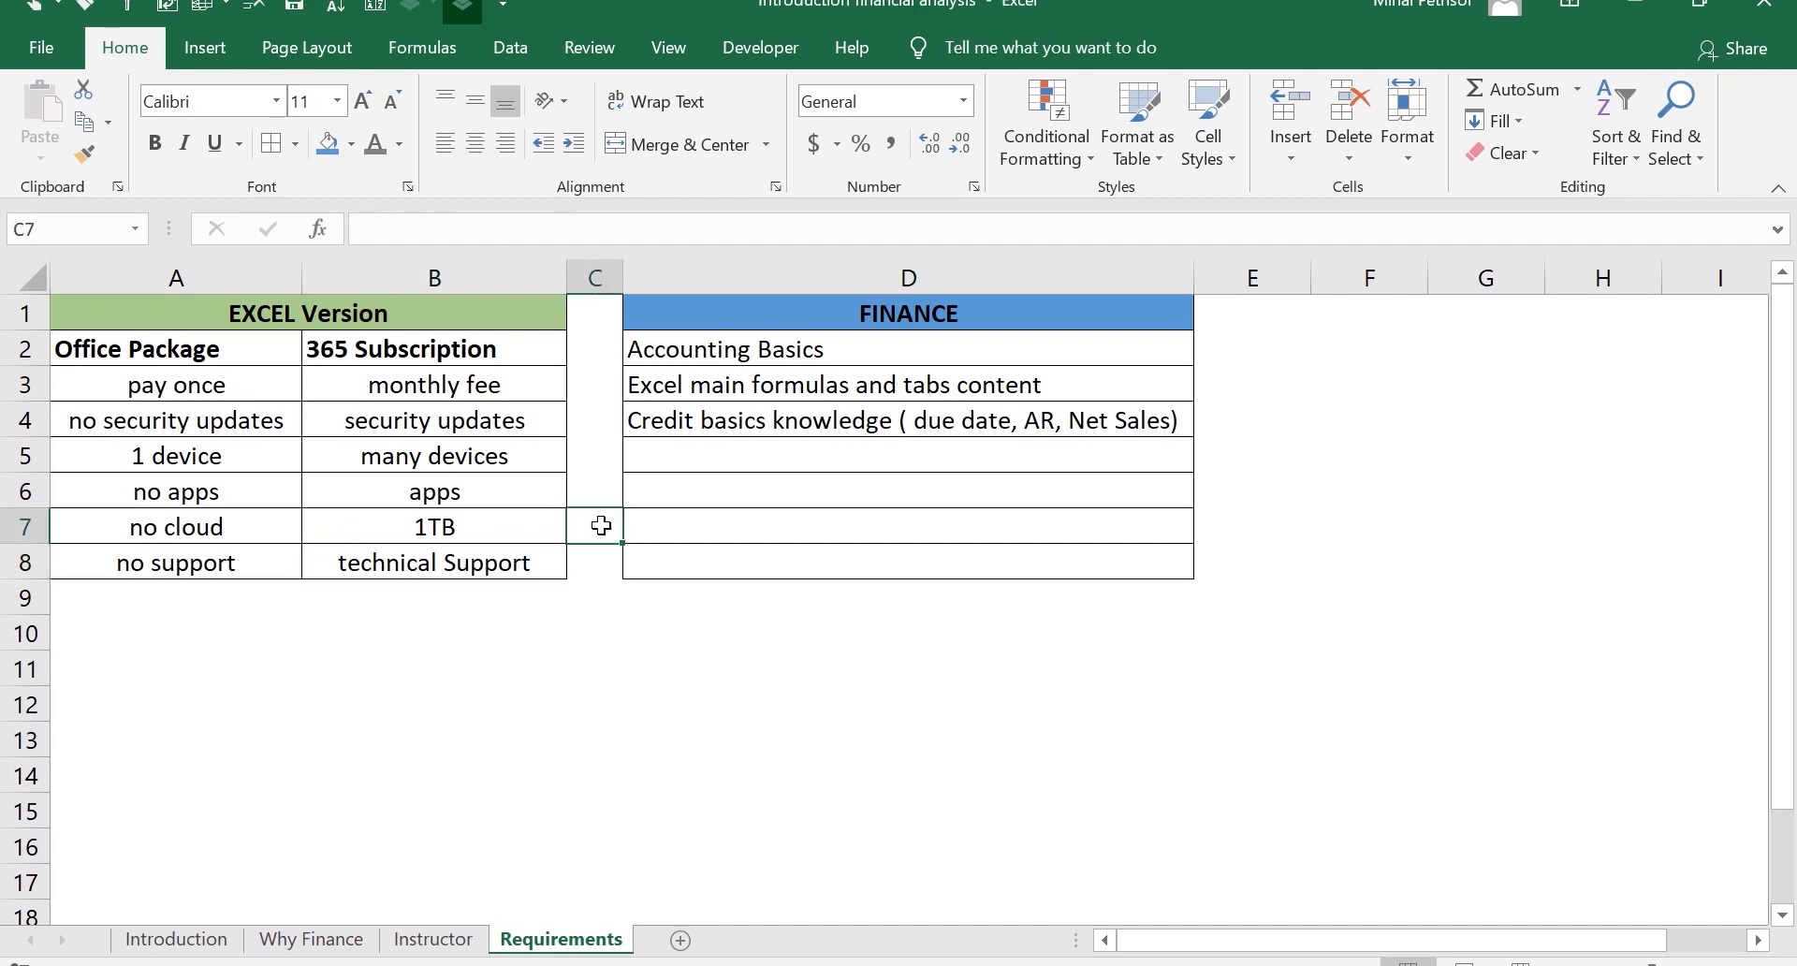
pyautogui.click(789, 590)
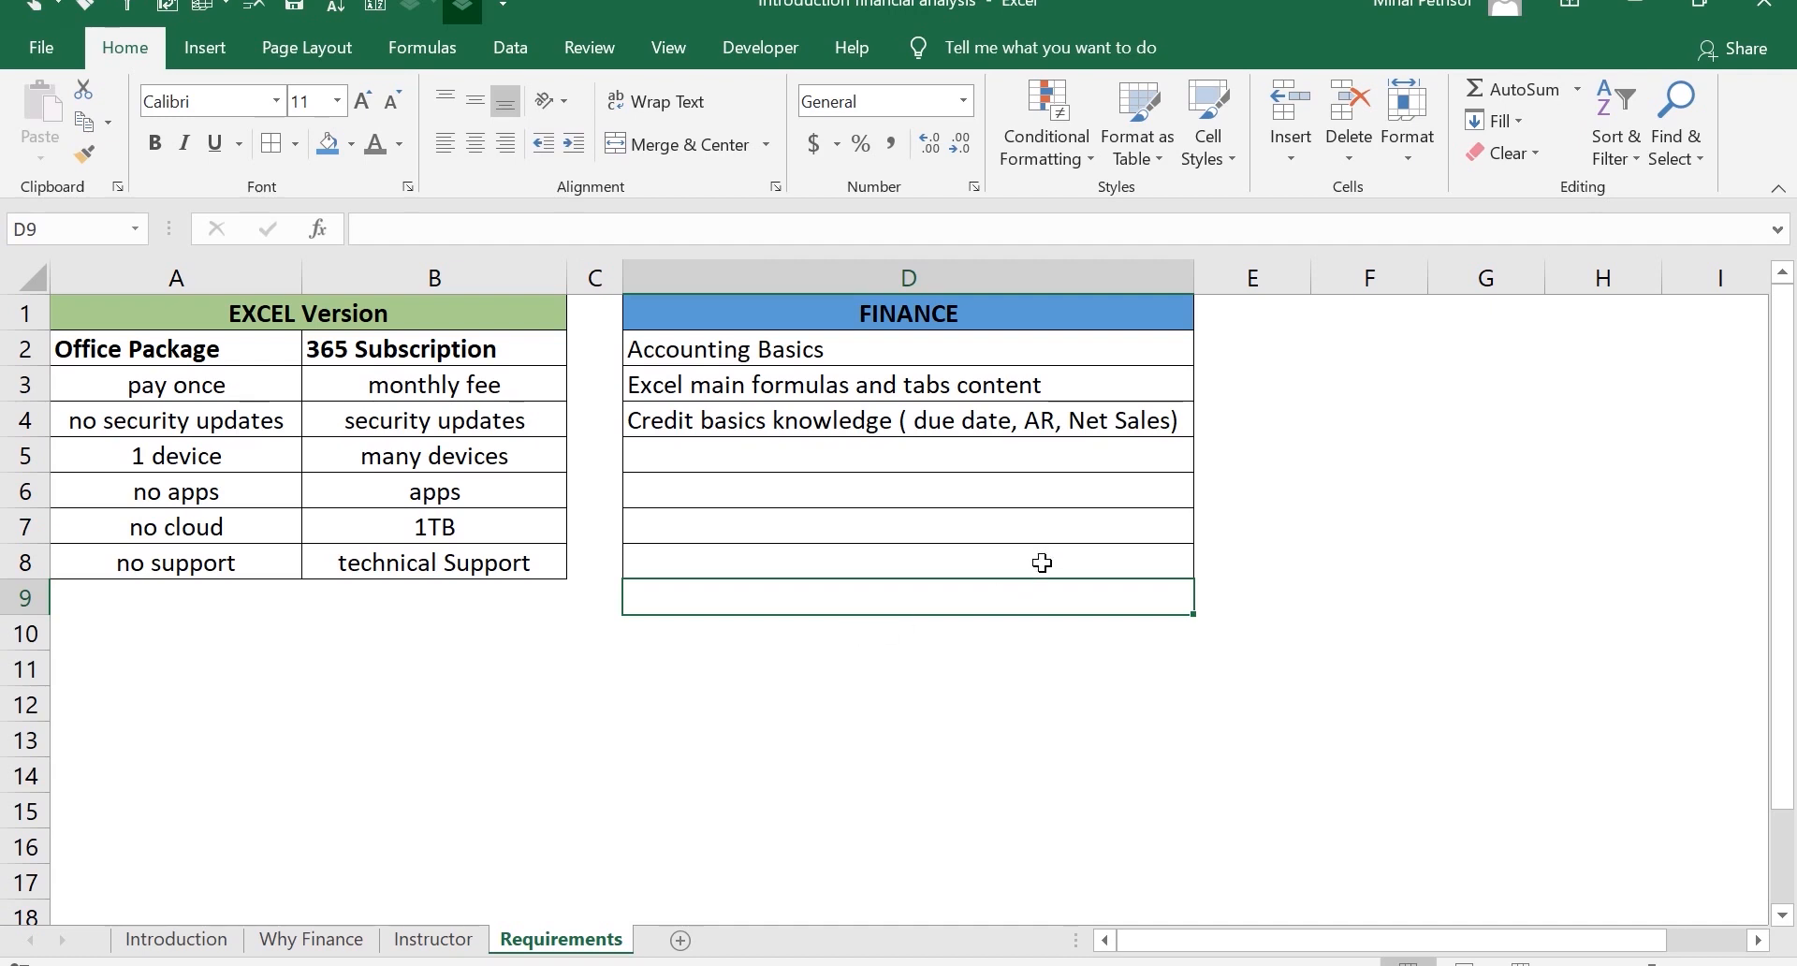
pyautogui.click(1039, 309)
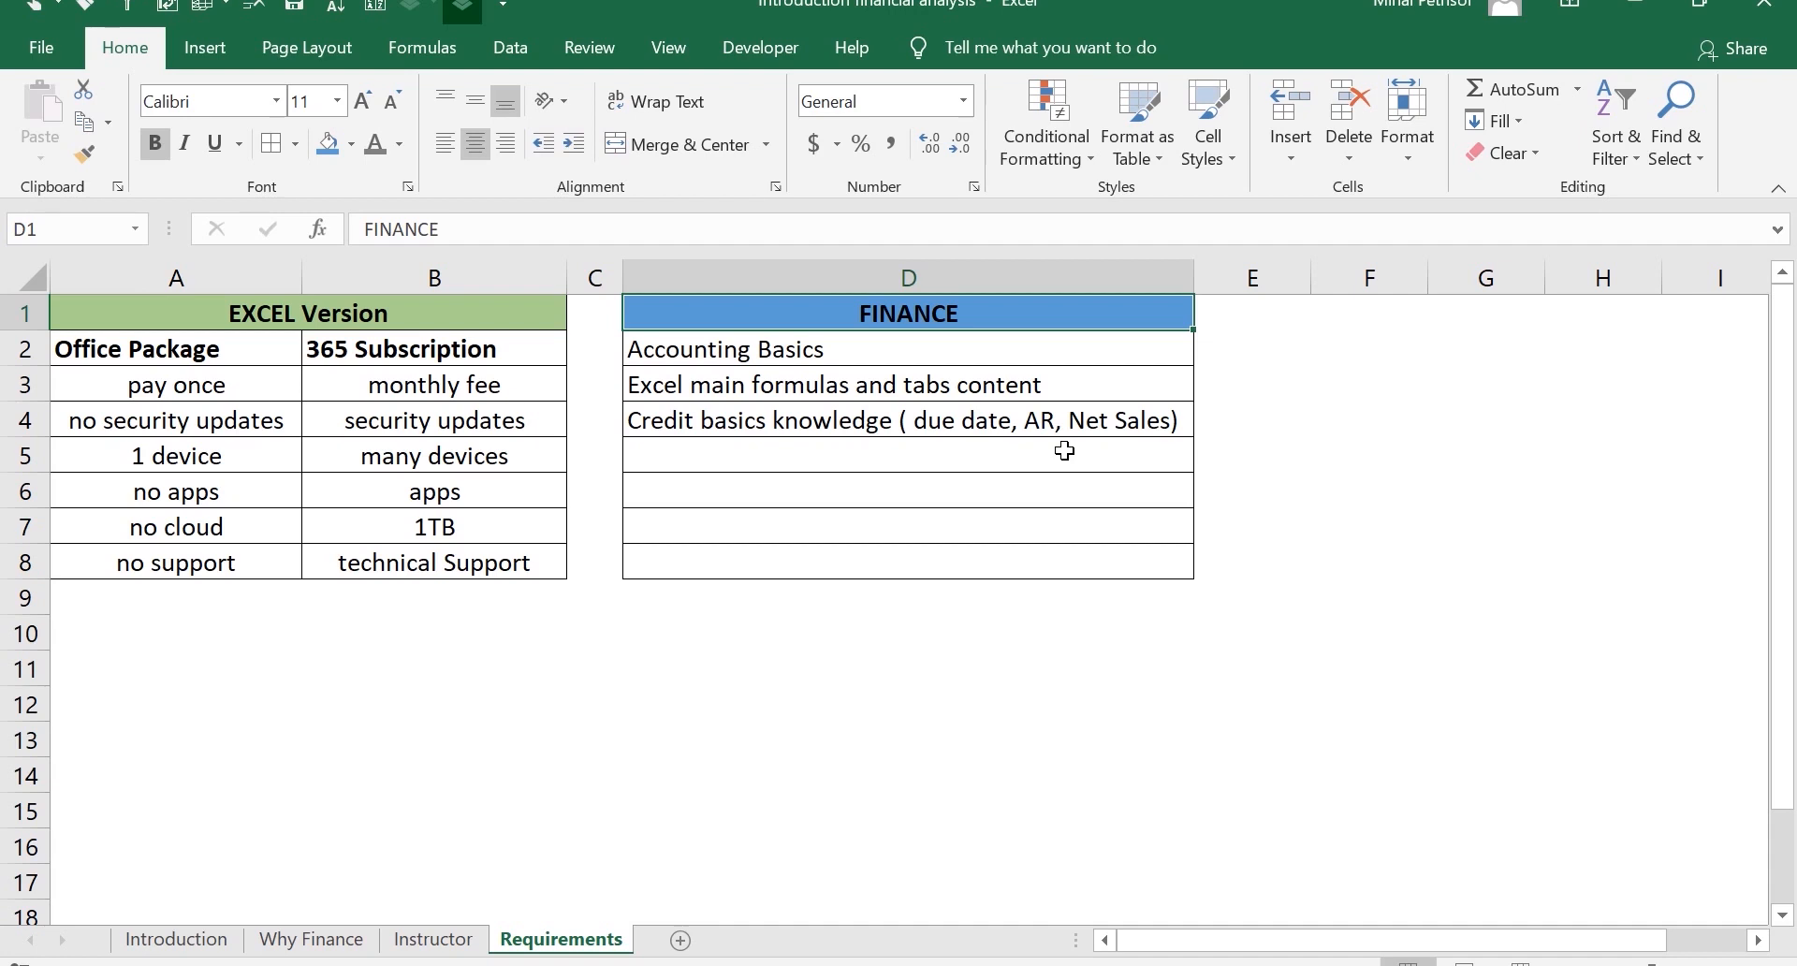
pyautogui.click(1002, 350)
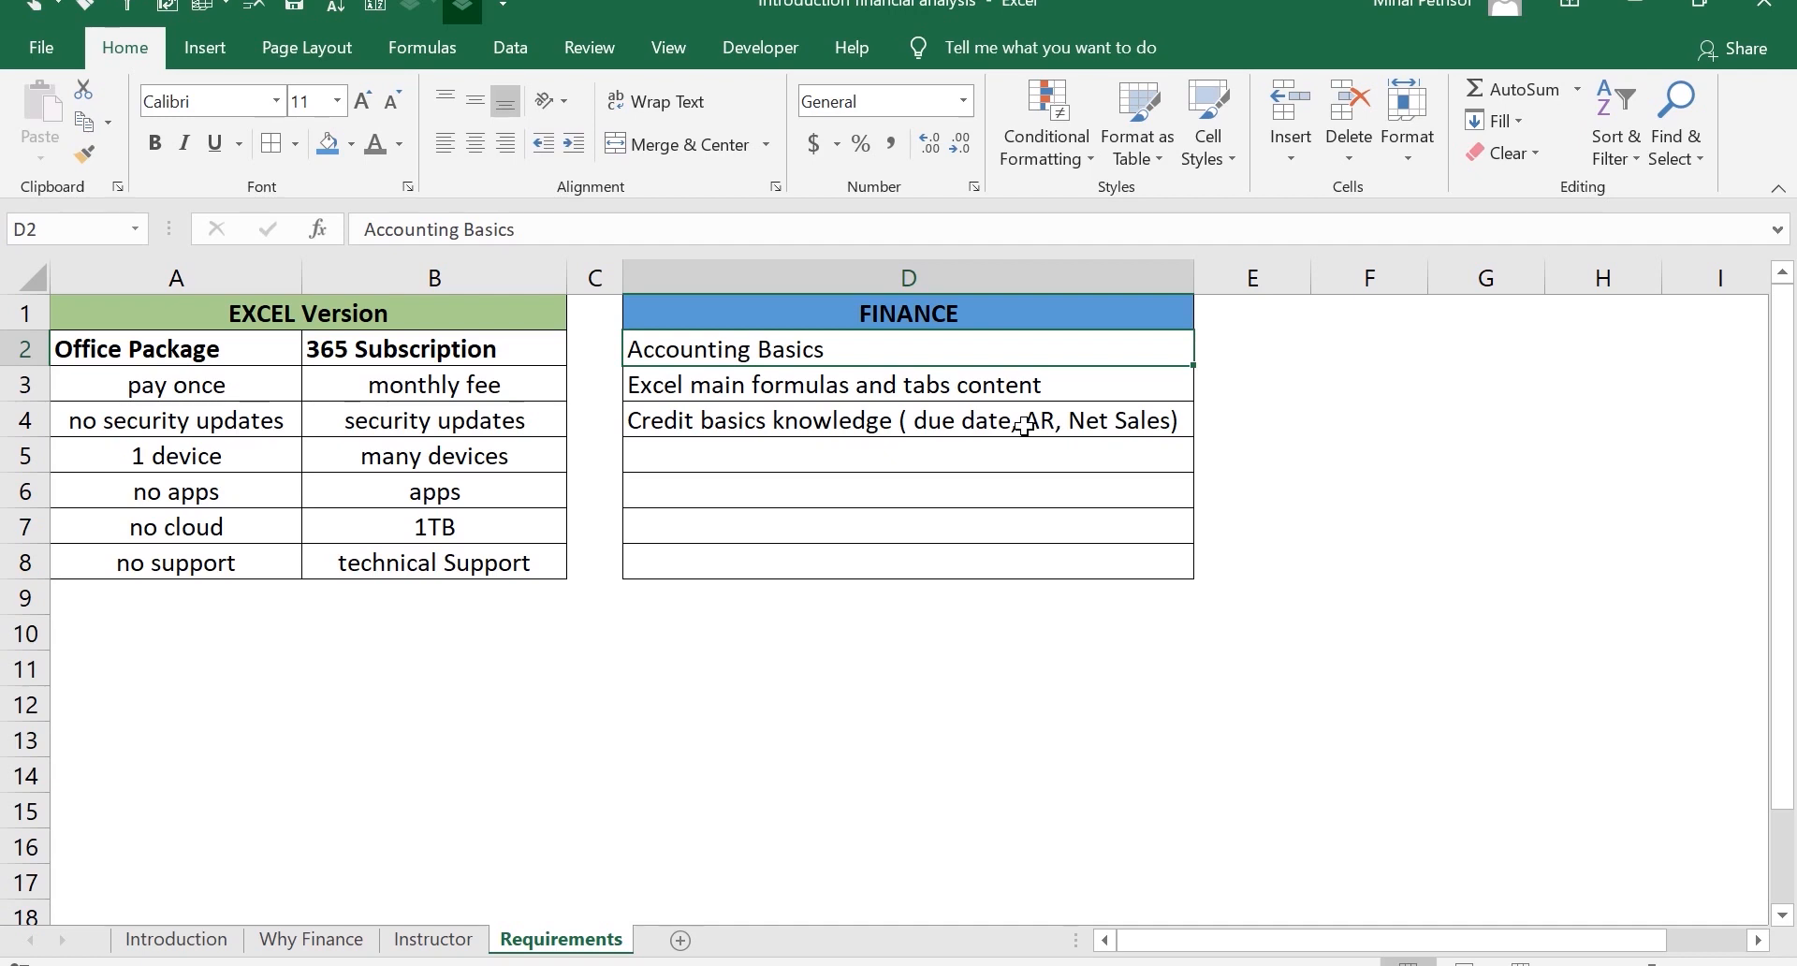
pyautogui.press('Down')
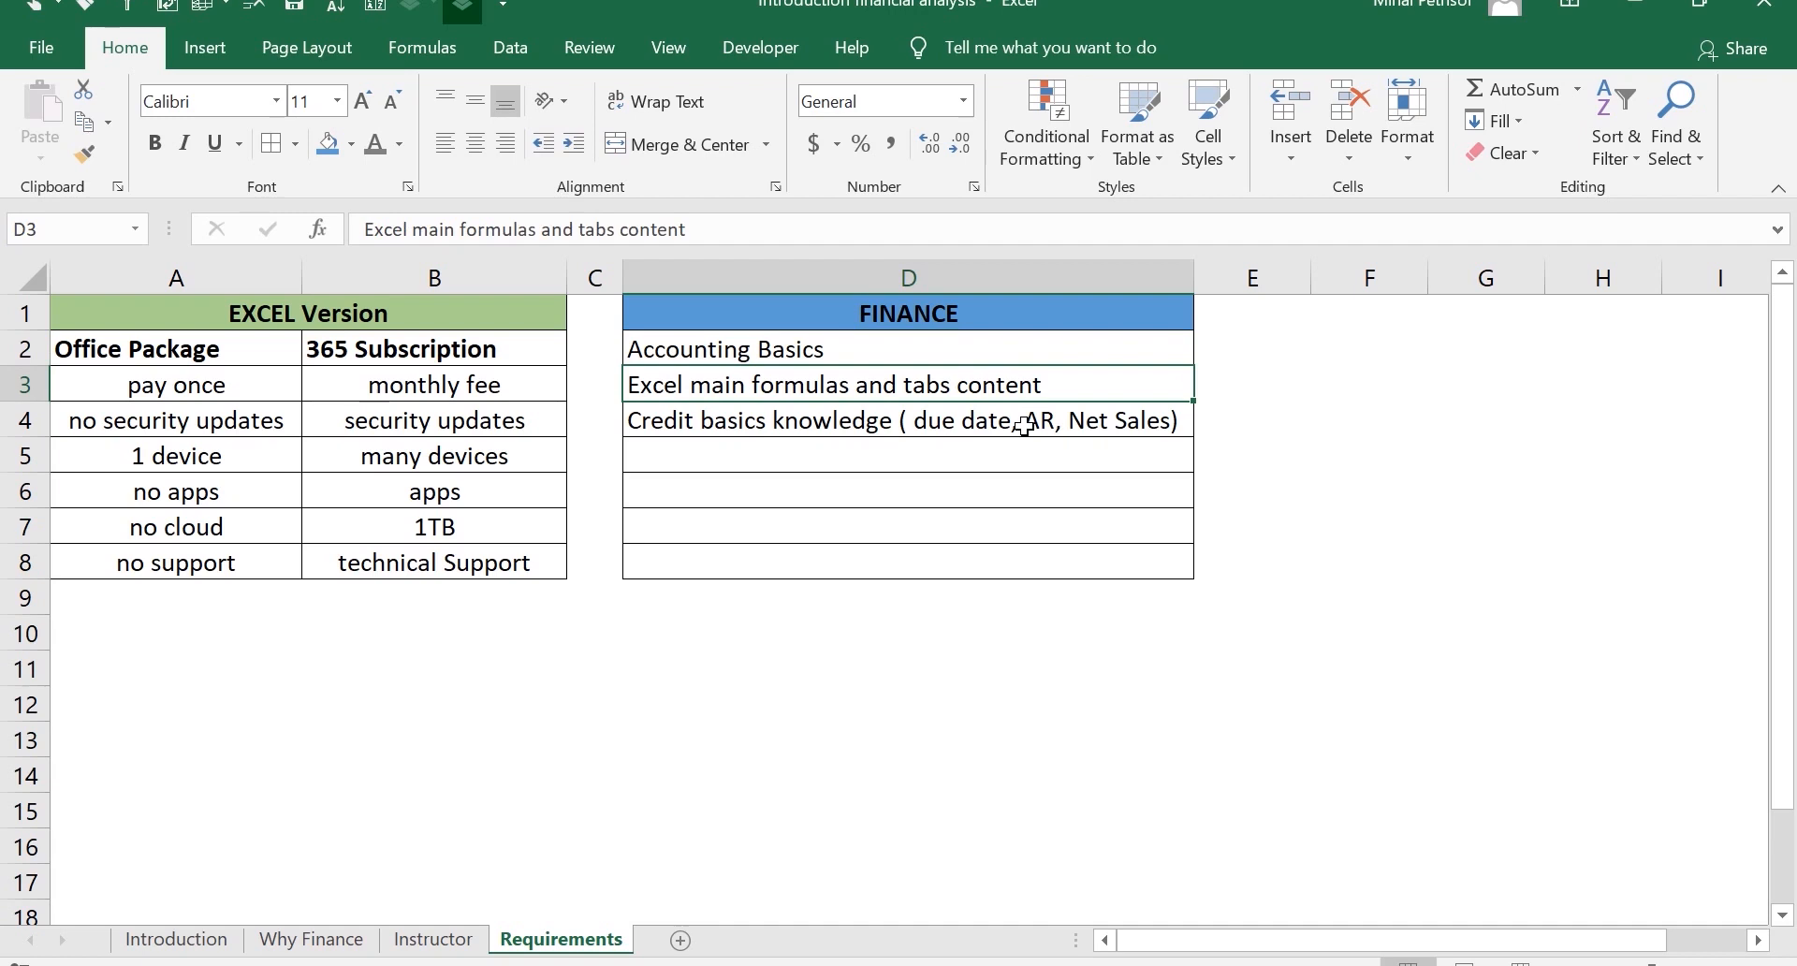
pyautogui.press('Down')
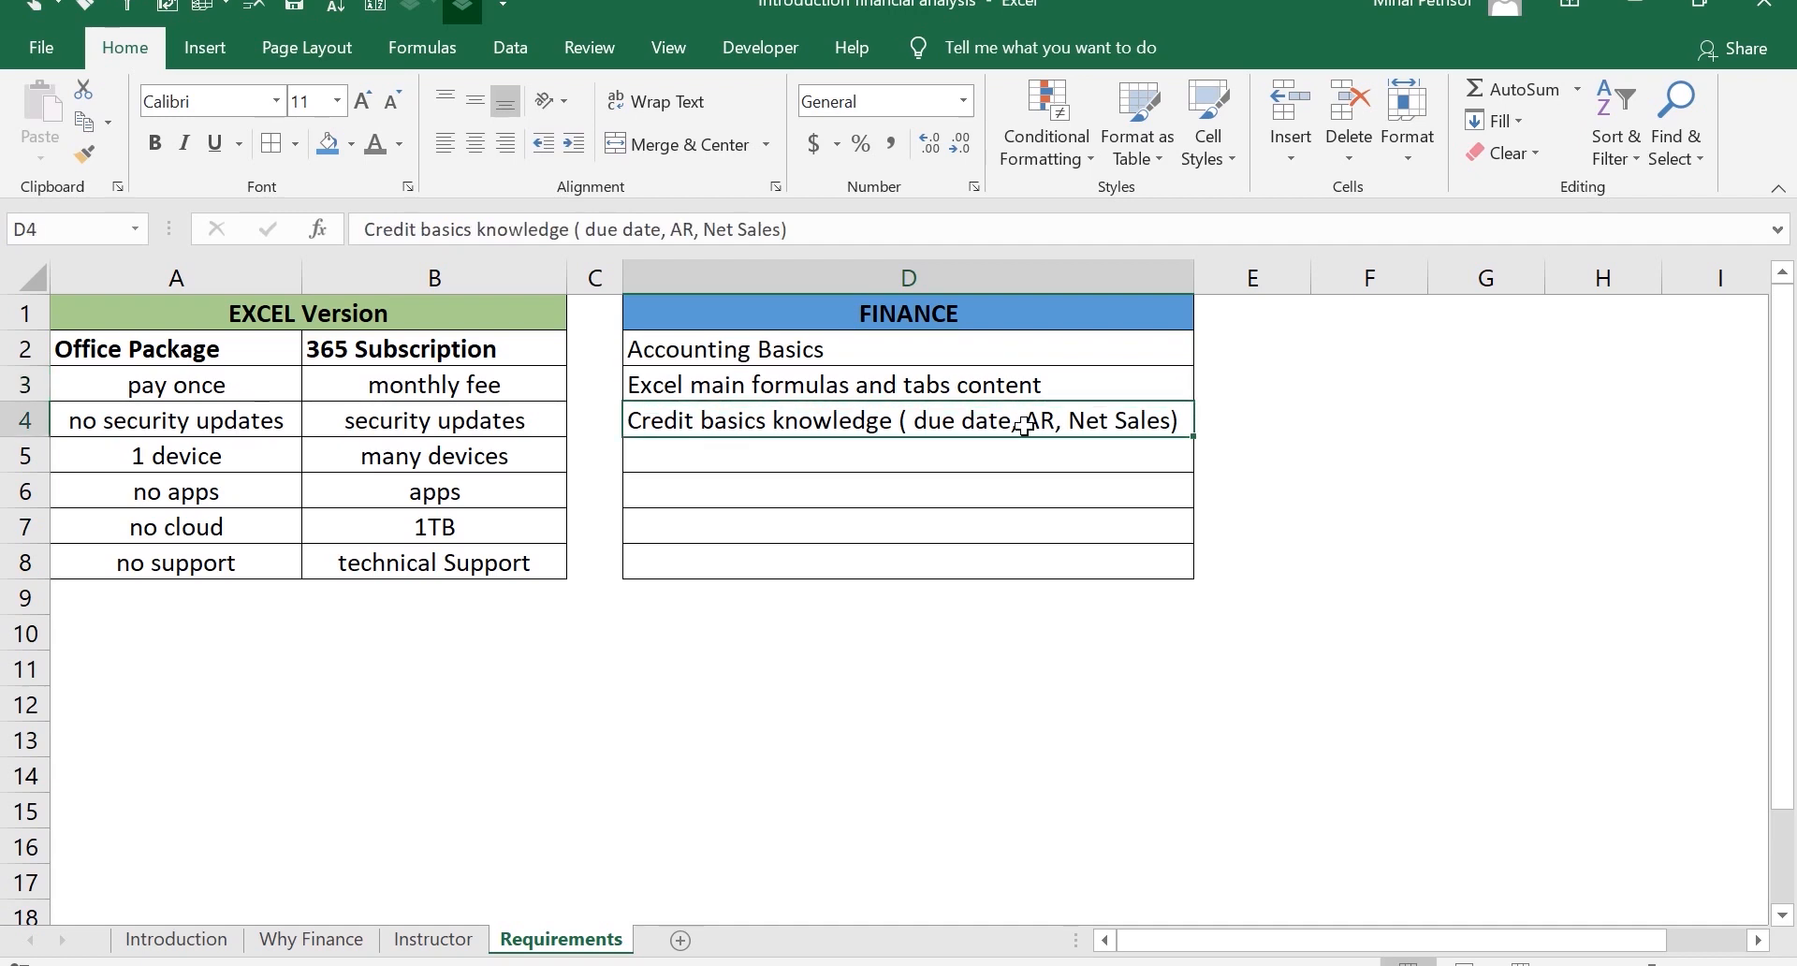
pyautogui.press('Up')
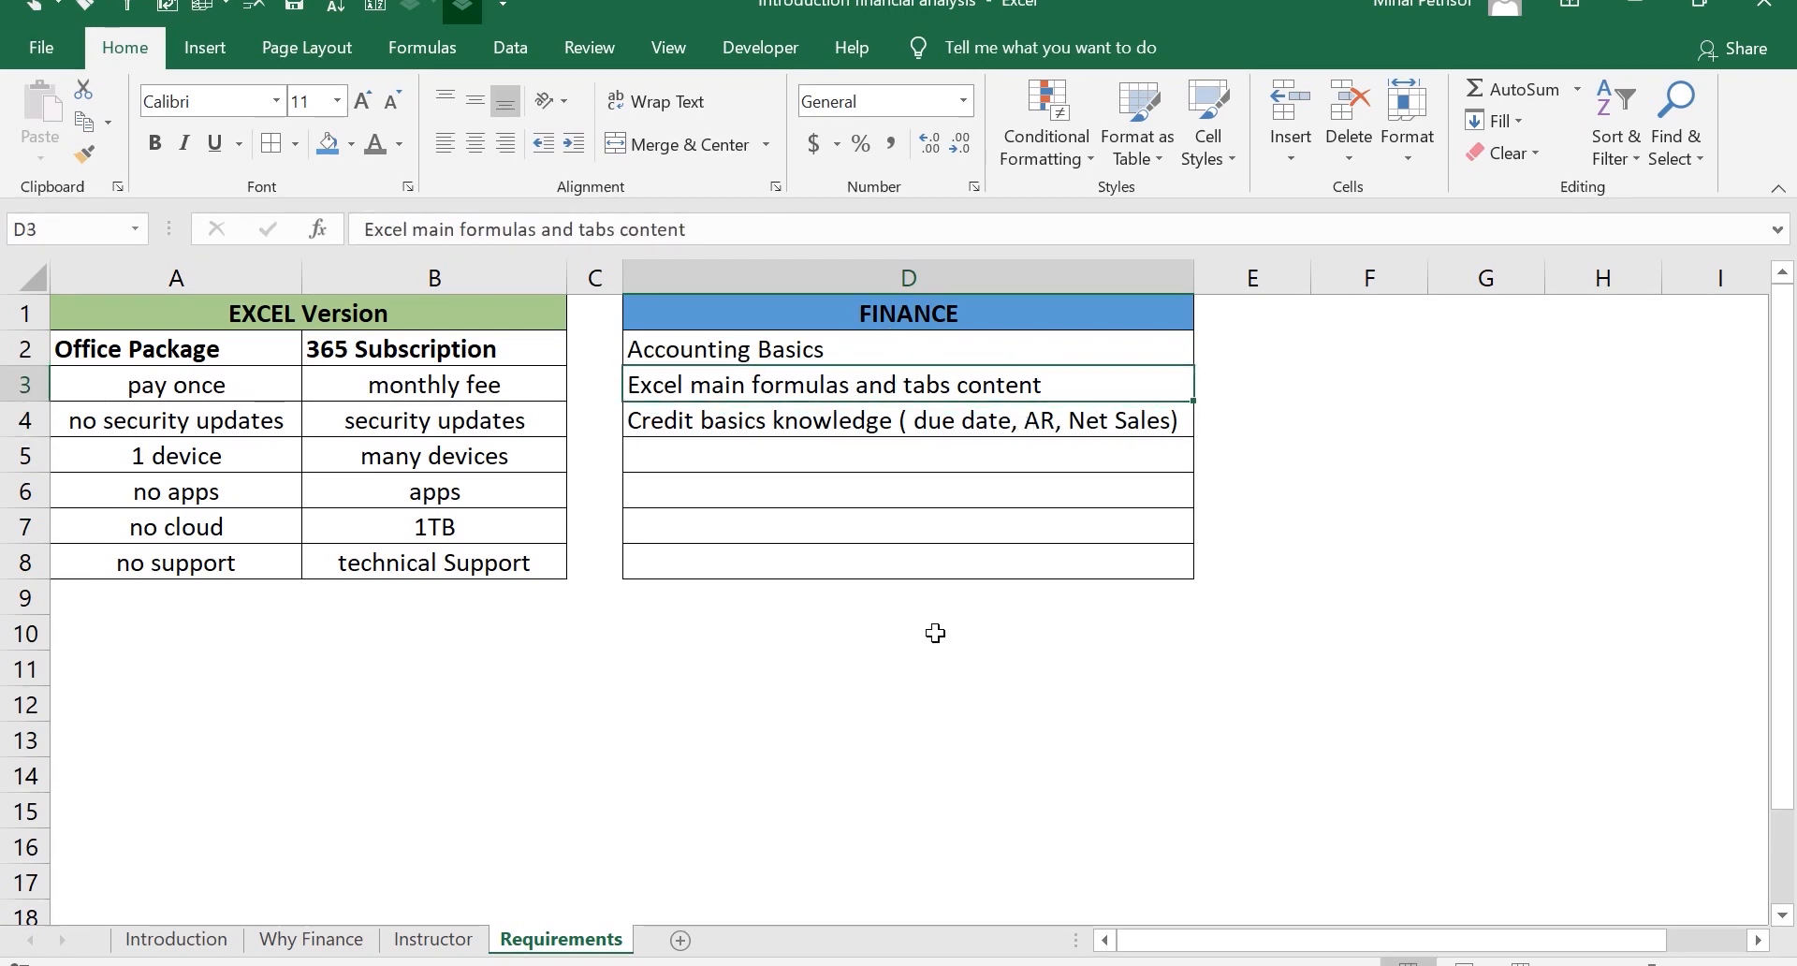
pyautogui.click(904, 524)
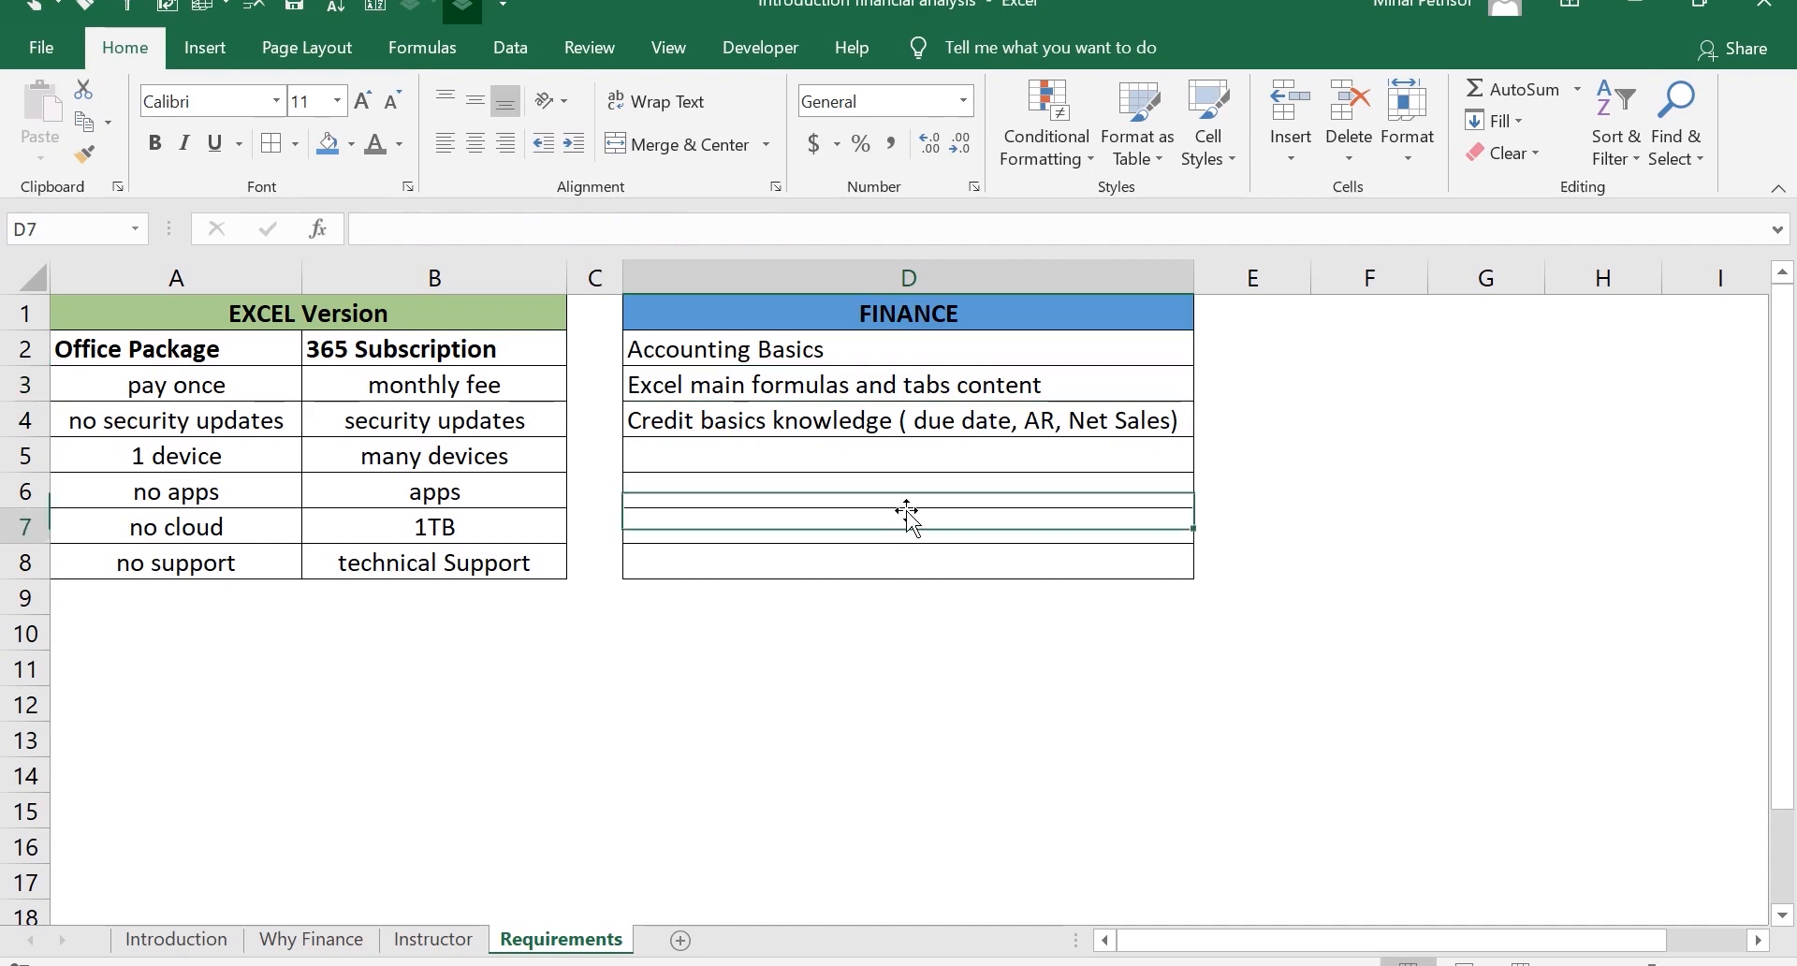
# Look over Excel's Insert, Data and View commands, and return to the credit basics requirement in D4
pyautogui.click(215, 55)
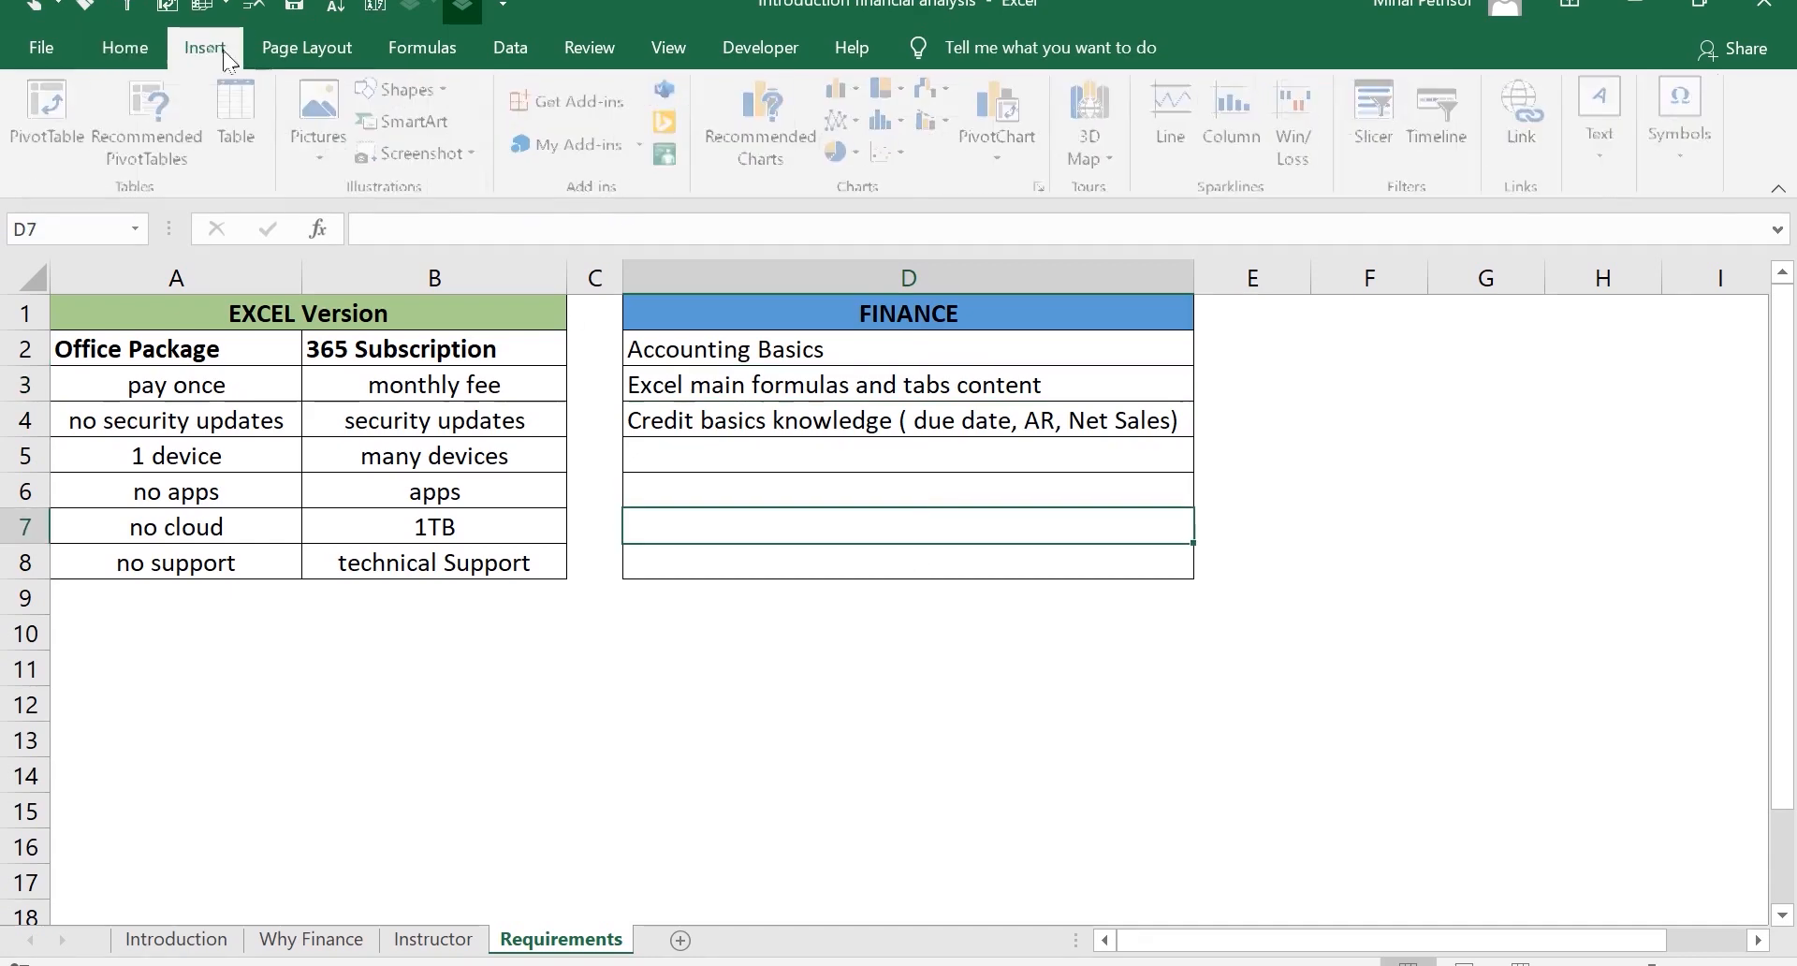
pyautogui.click(521, 52)
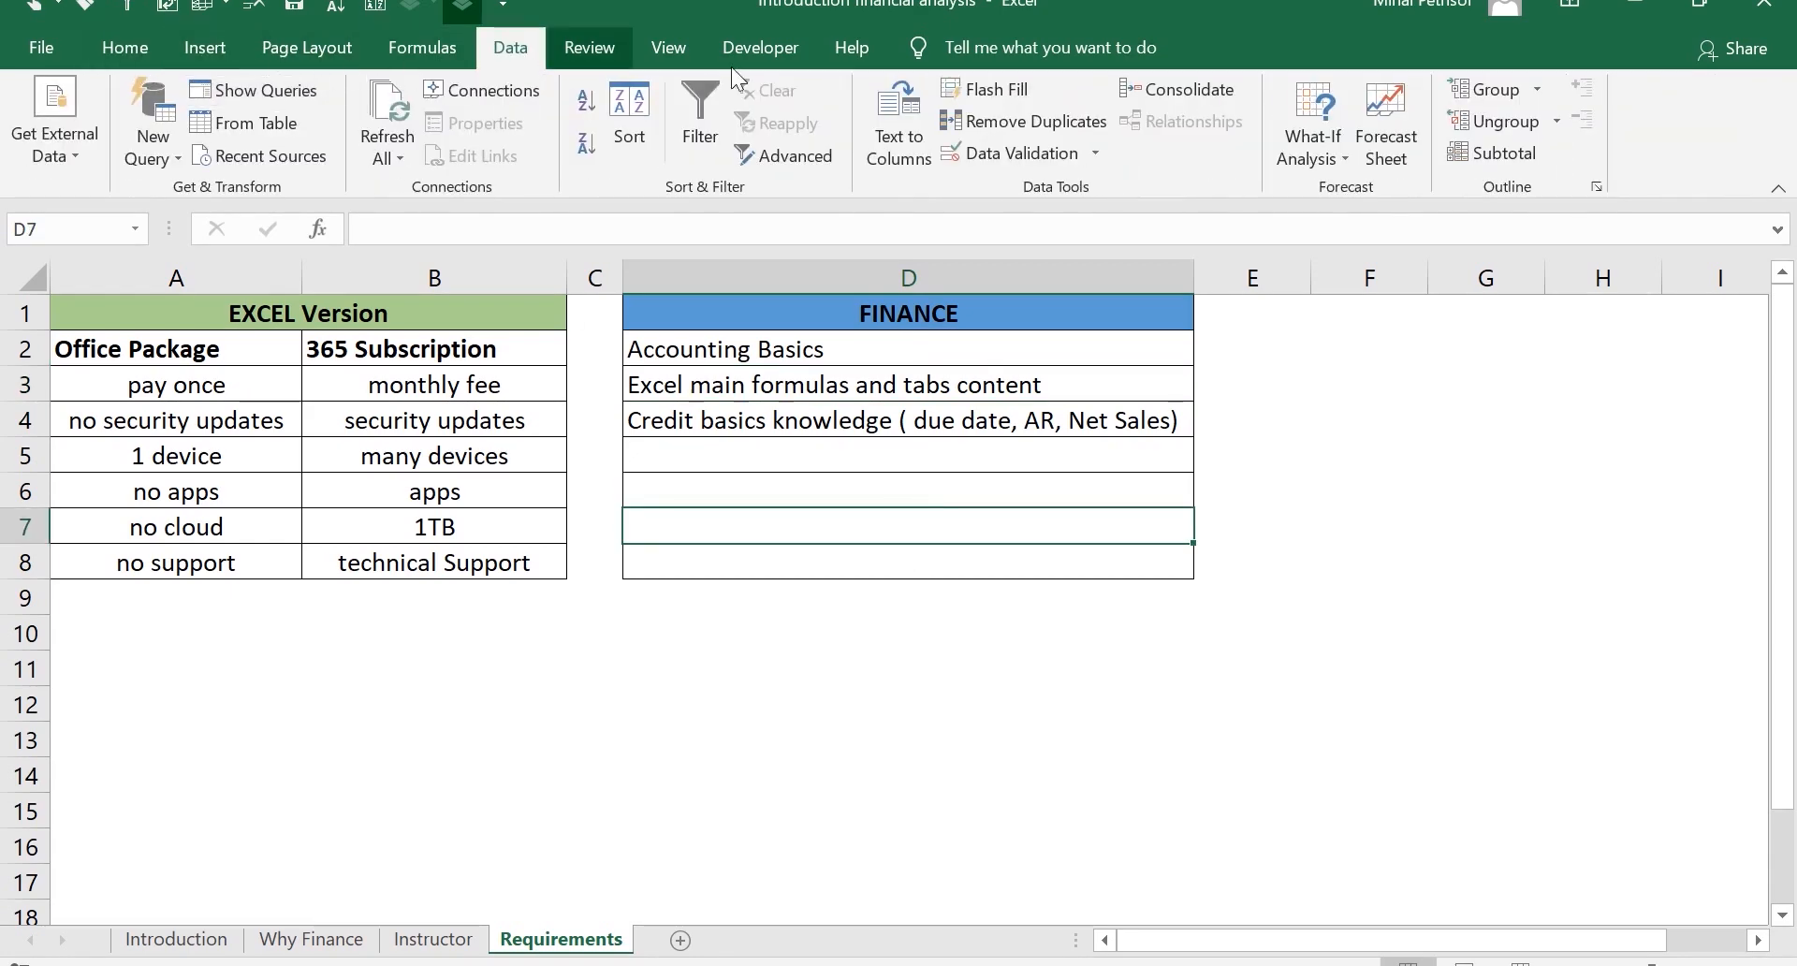
pyautogui.click(668, 49)
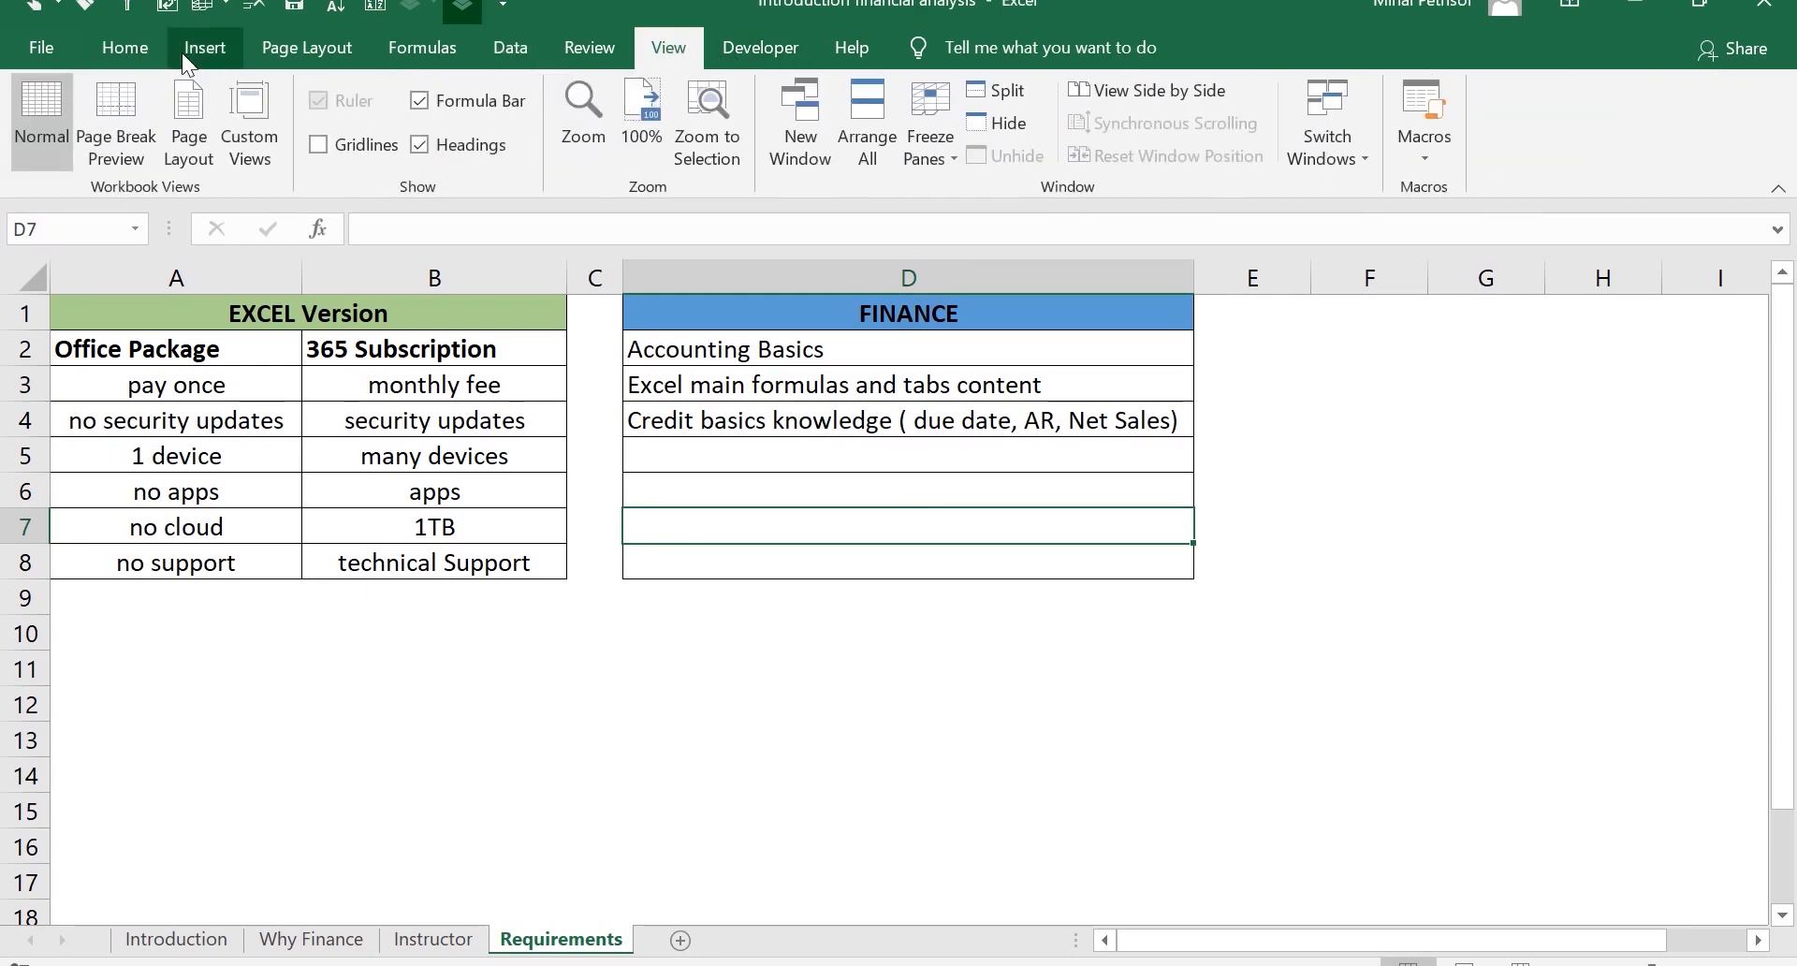
pyautogui.click(181, 53)
pyautogui.click(682, 452)
pyautogui.click(123, 51)
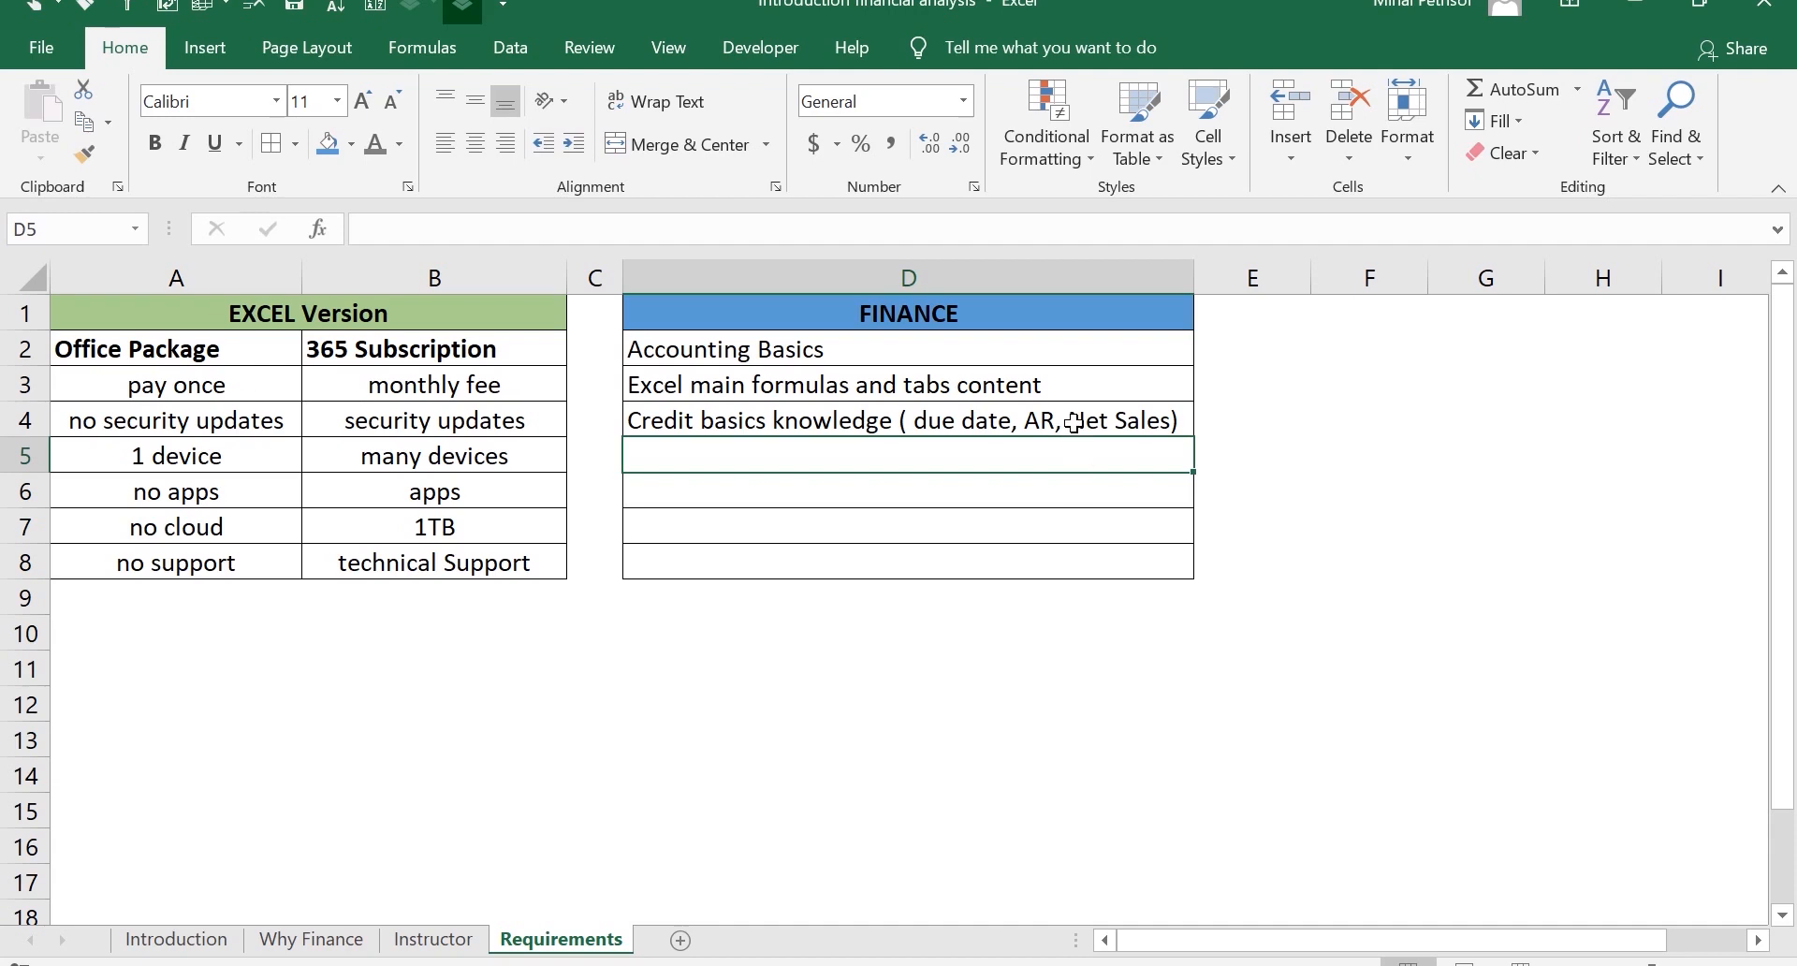
pyautogui.click(1074, 423)
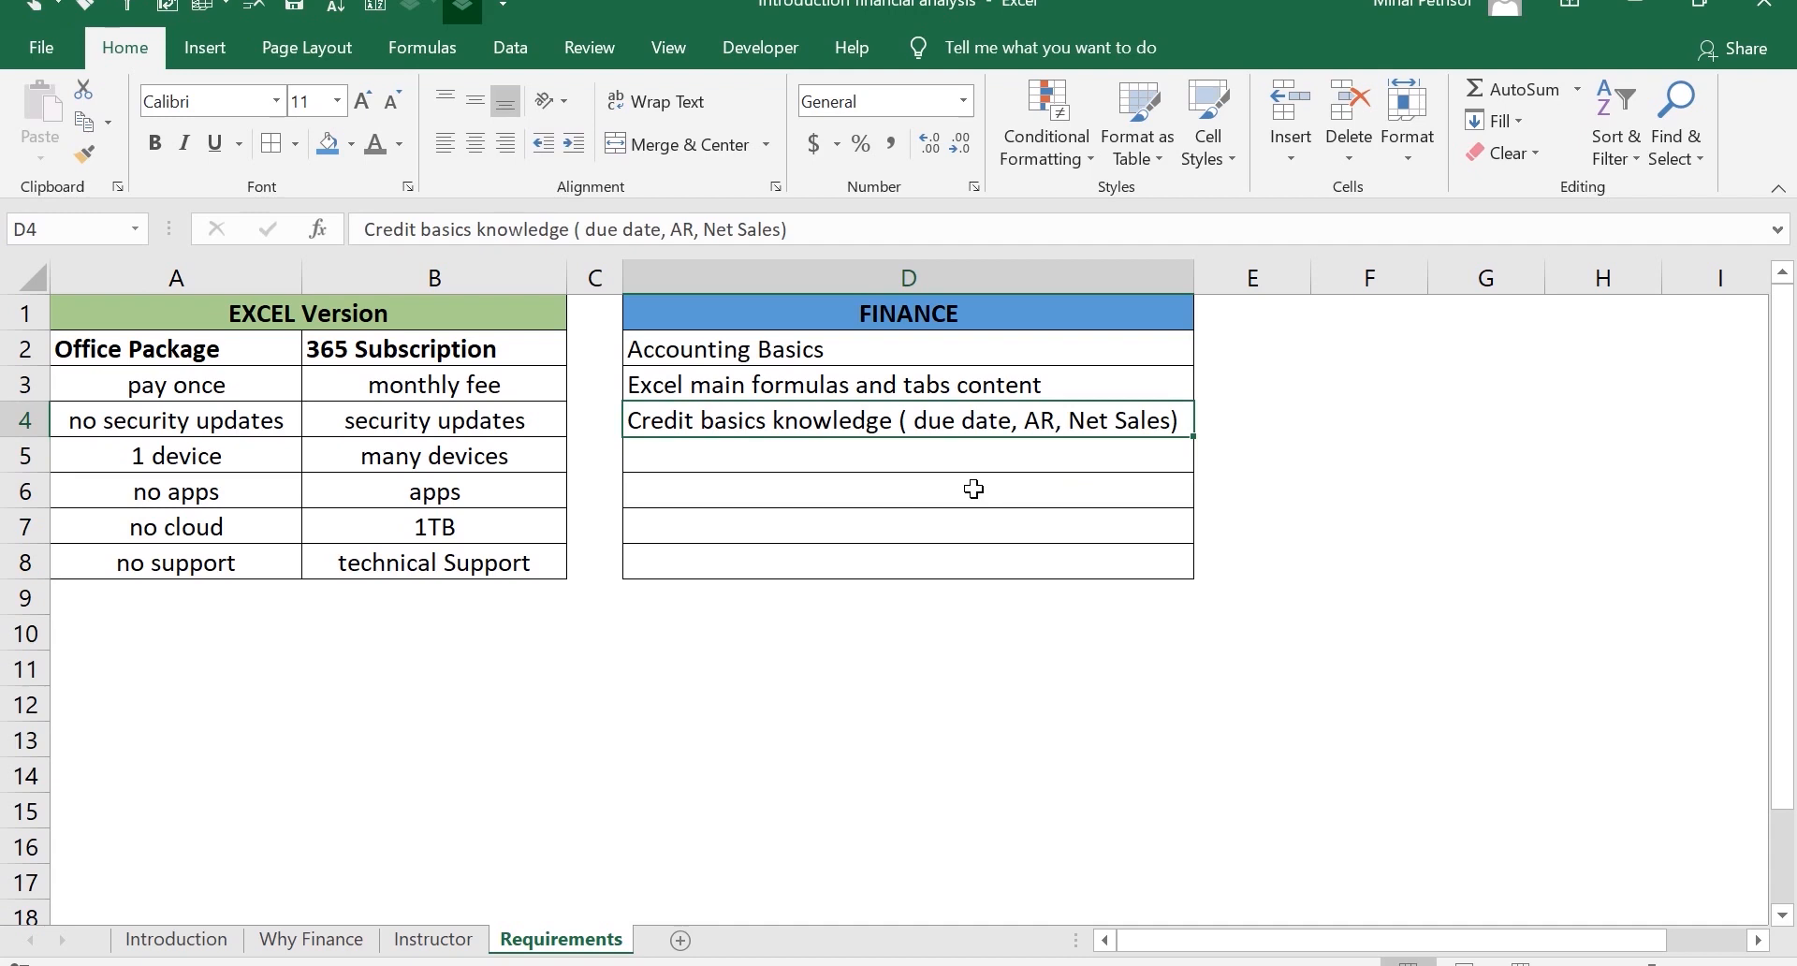
# Enter the requirement "3 Financial statements" in cell D5 under FINANCE
pyautogui.click(924, 527)
pyautogui.click(928, 447)
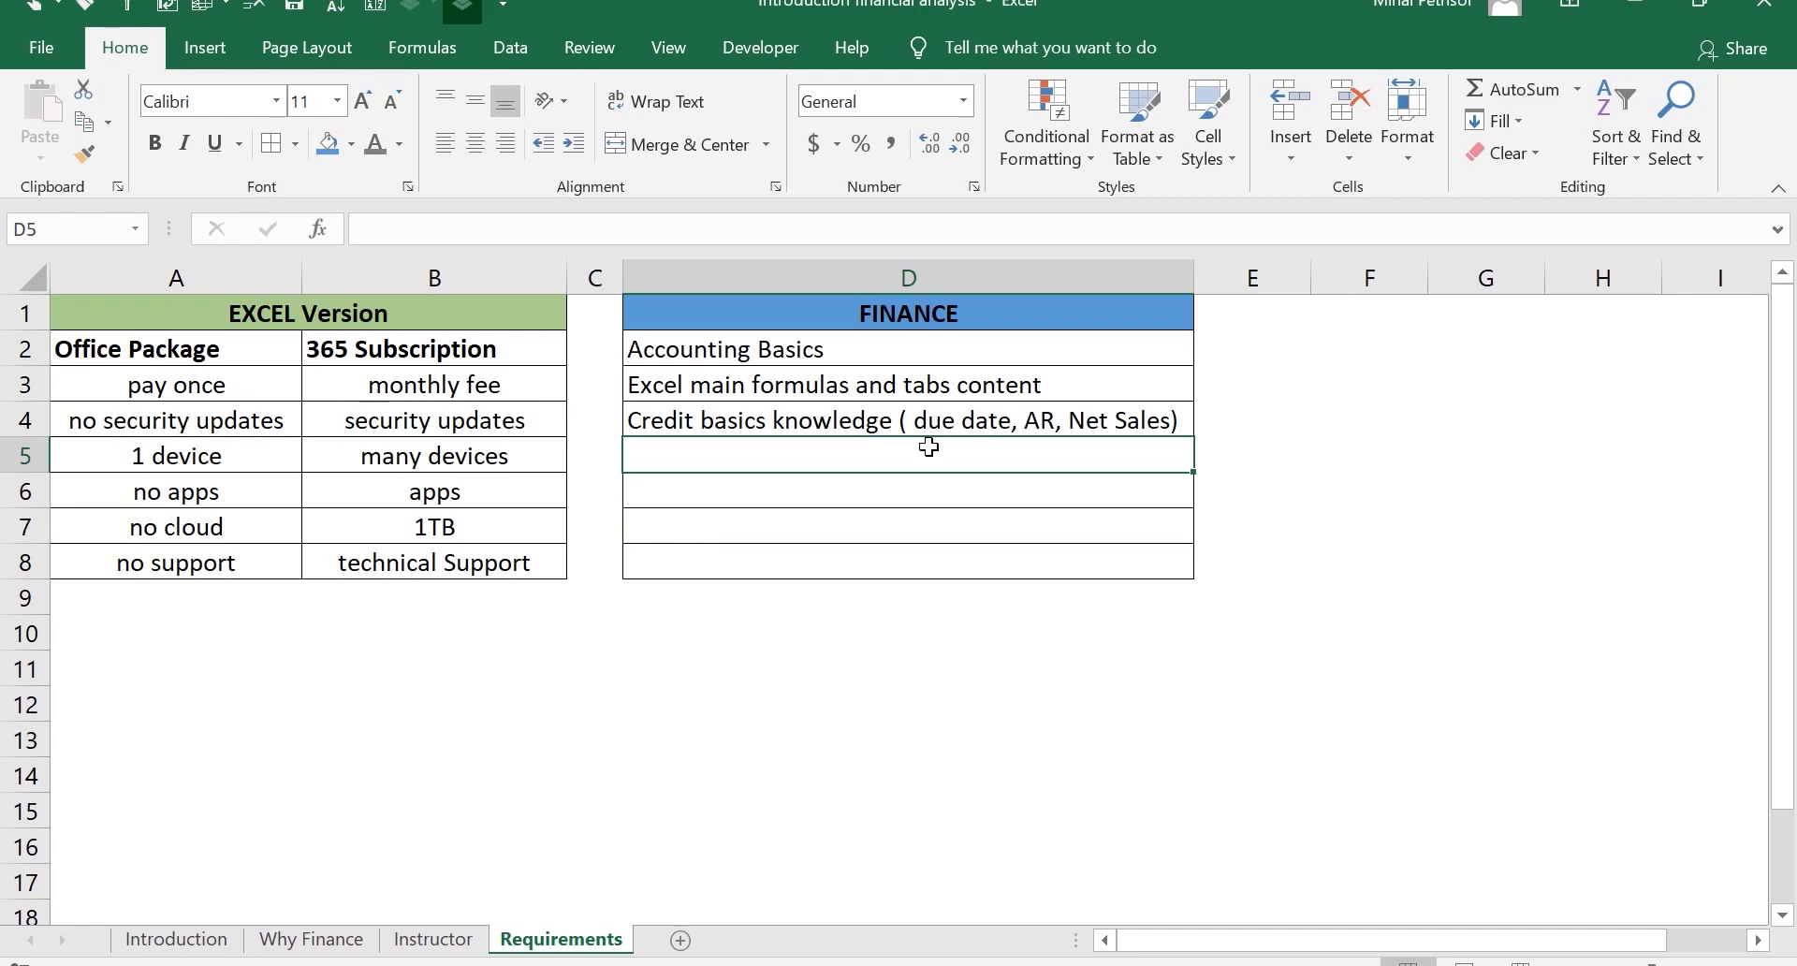
pyautogui.write('3 Fian')
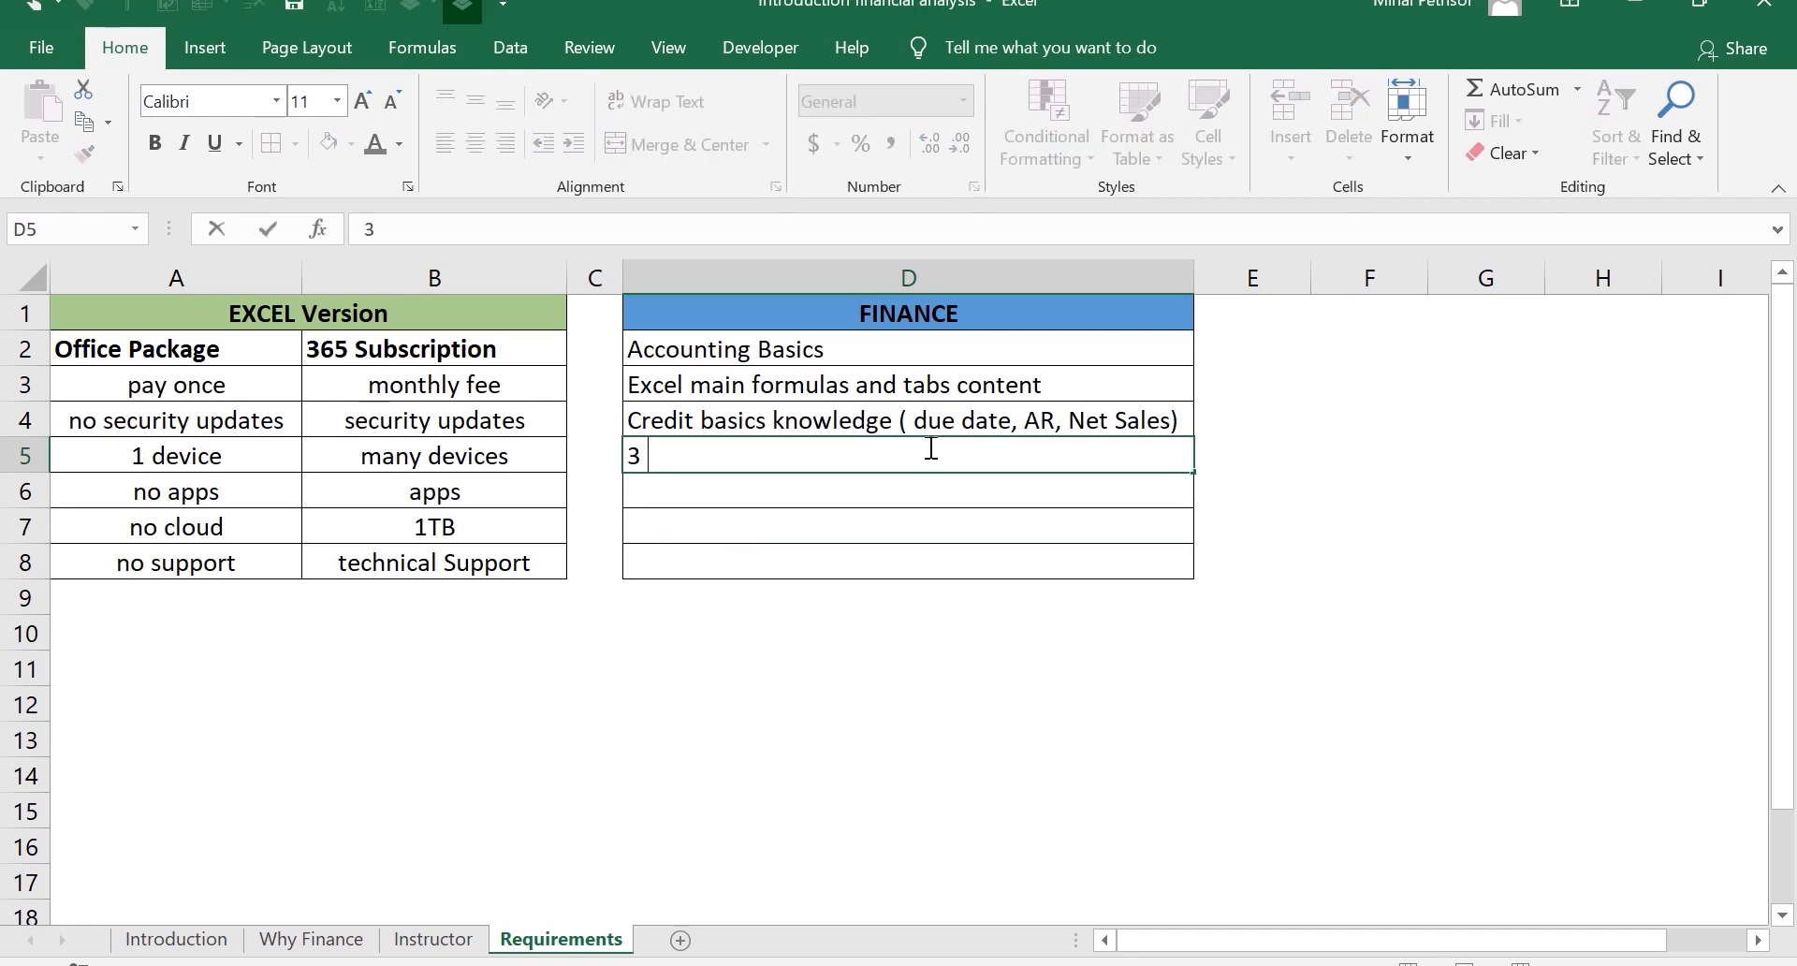
pyautogui.press('BackSpace')
pyautogui.press('BackSpace')
pyautogui.write('nancial ')
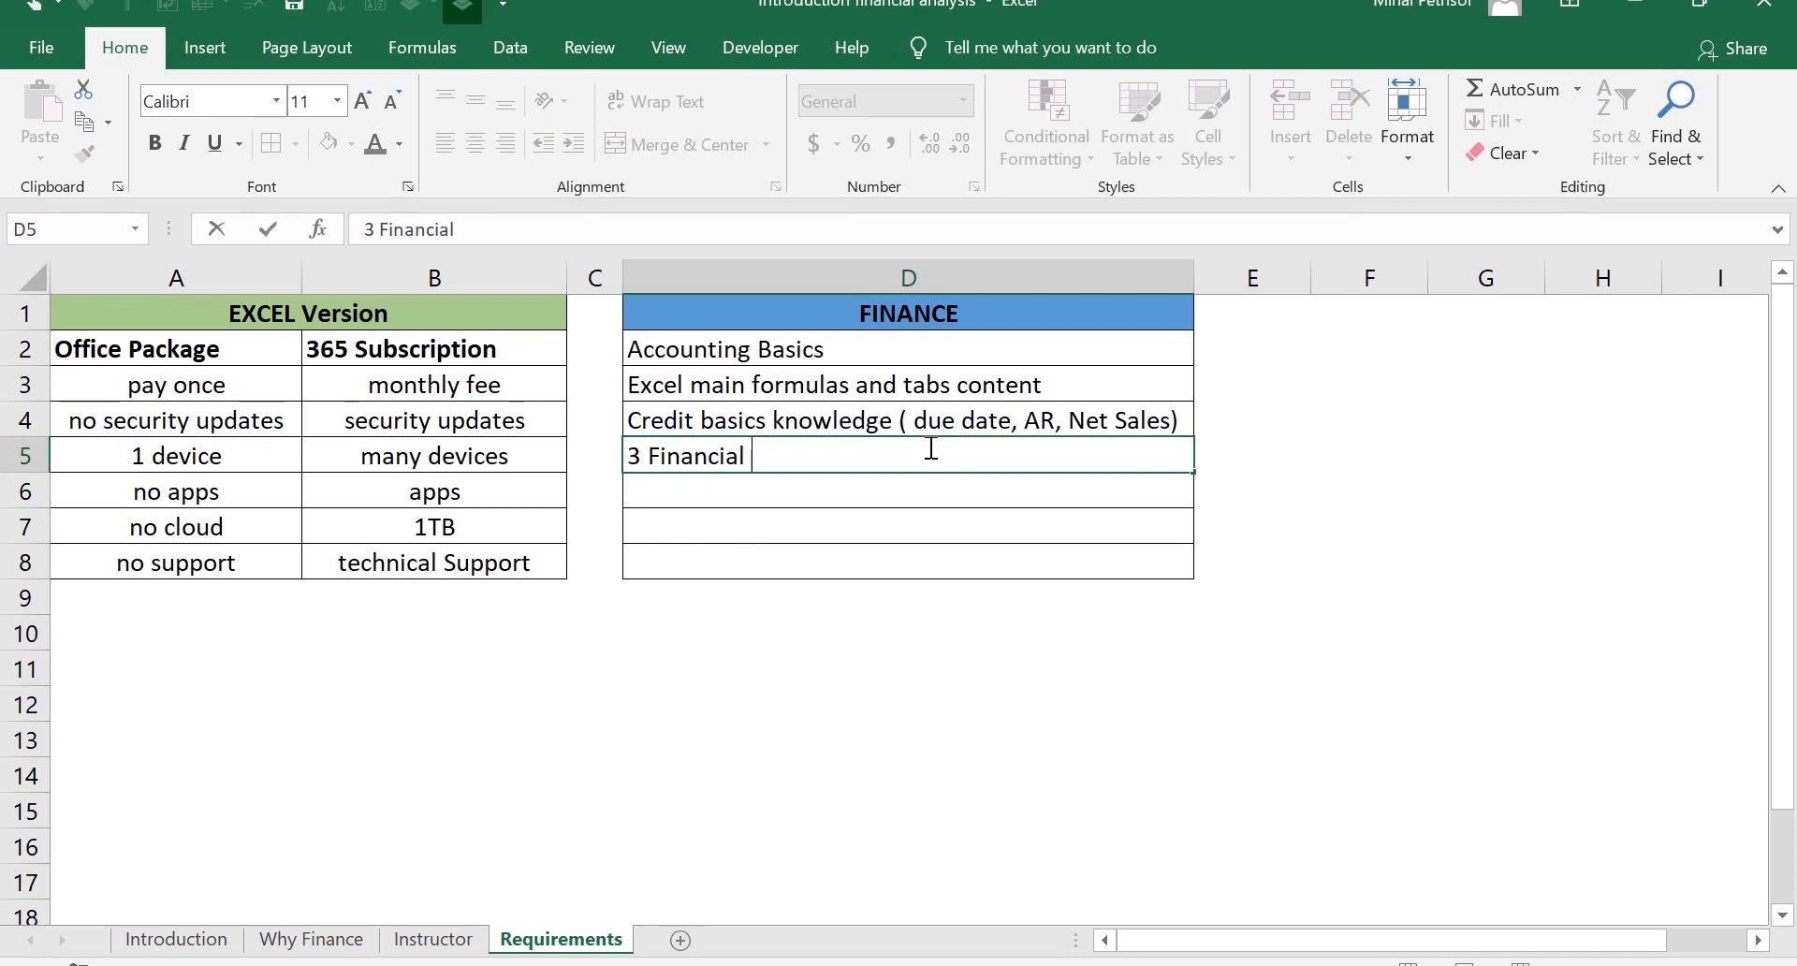
pyautogui.write('statements')
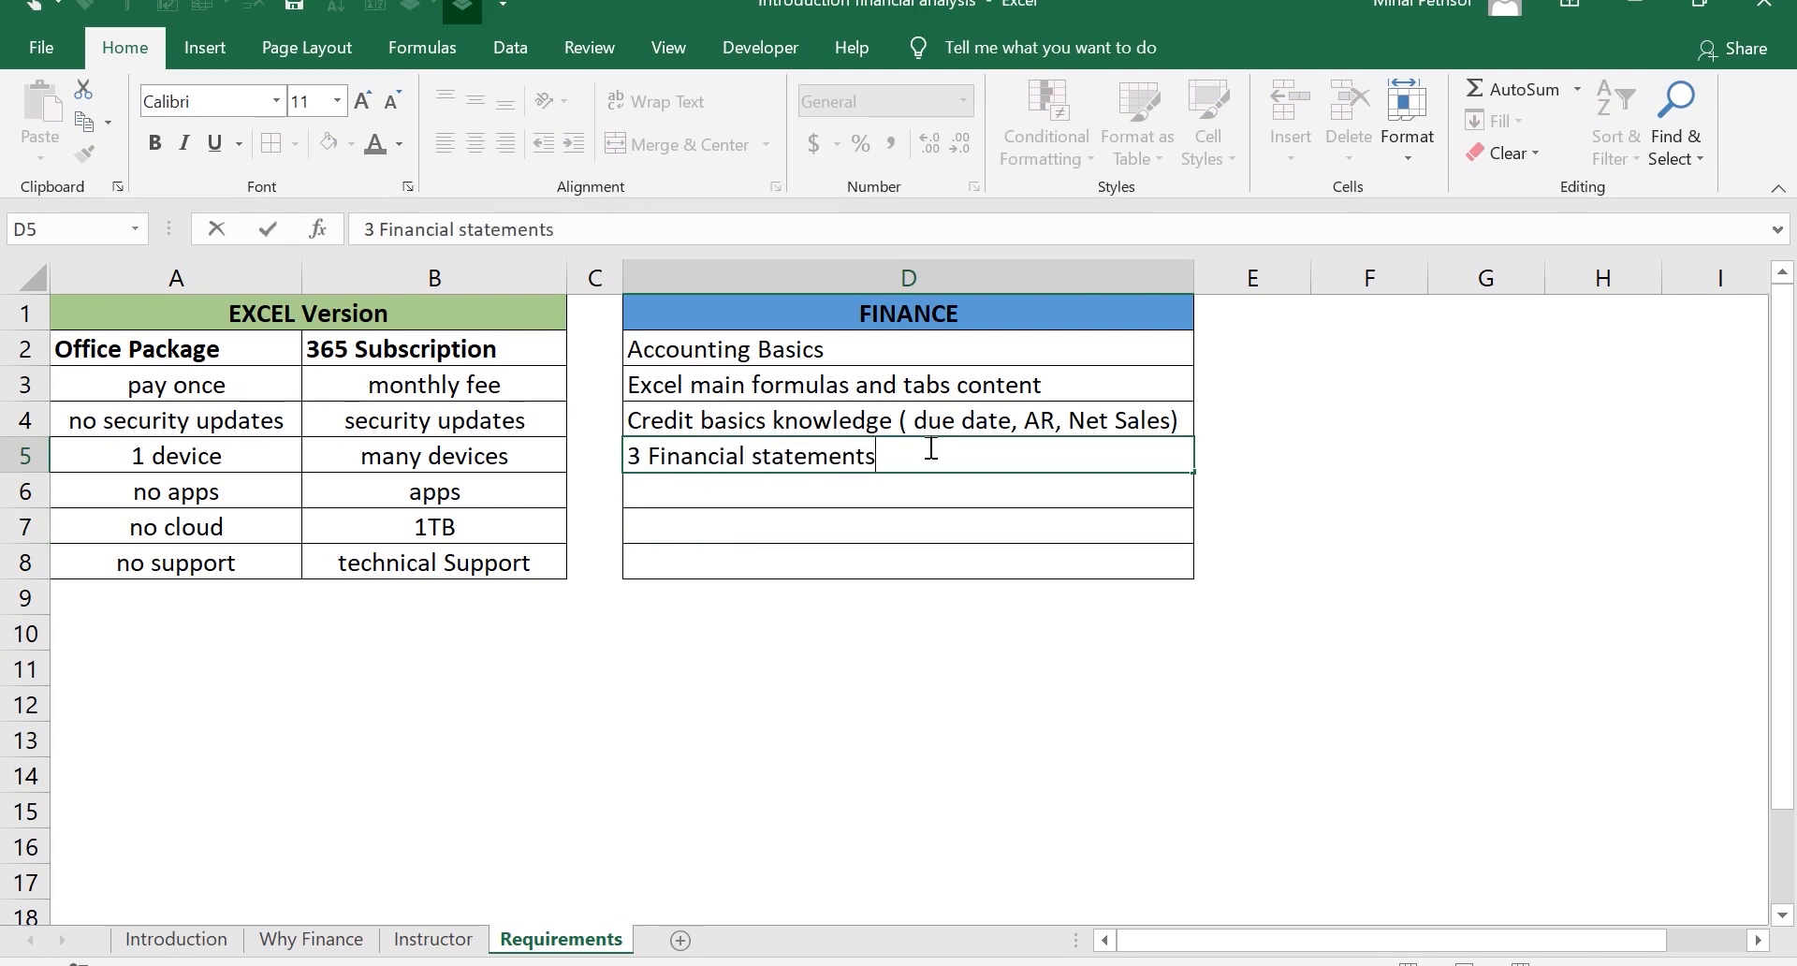
pyautogui.press('Return')
# Append "( P&L, BS, Cash Flow)" to the financial statements entry in D5, and select the empty cell D6
pyautogui.doubleClick(929, 447)
pyautogui.write('( P&L, B')
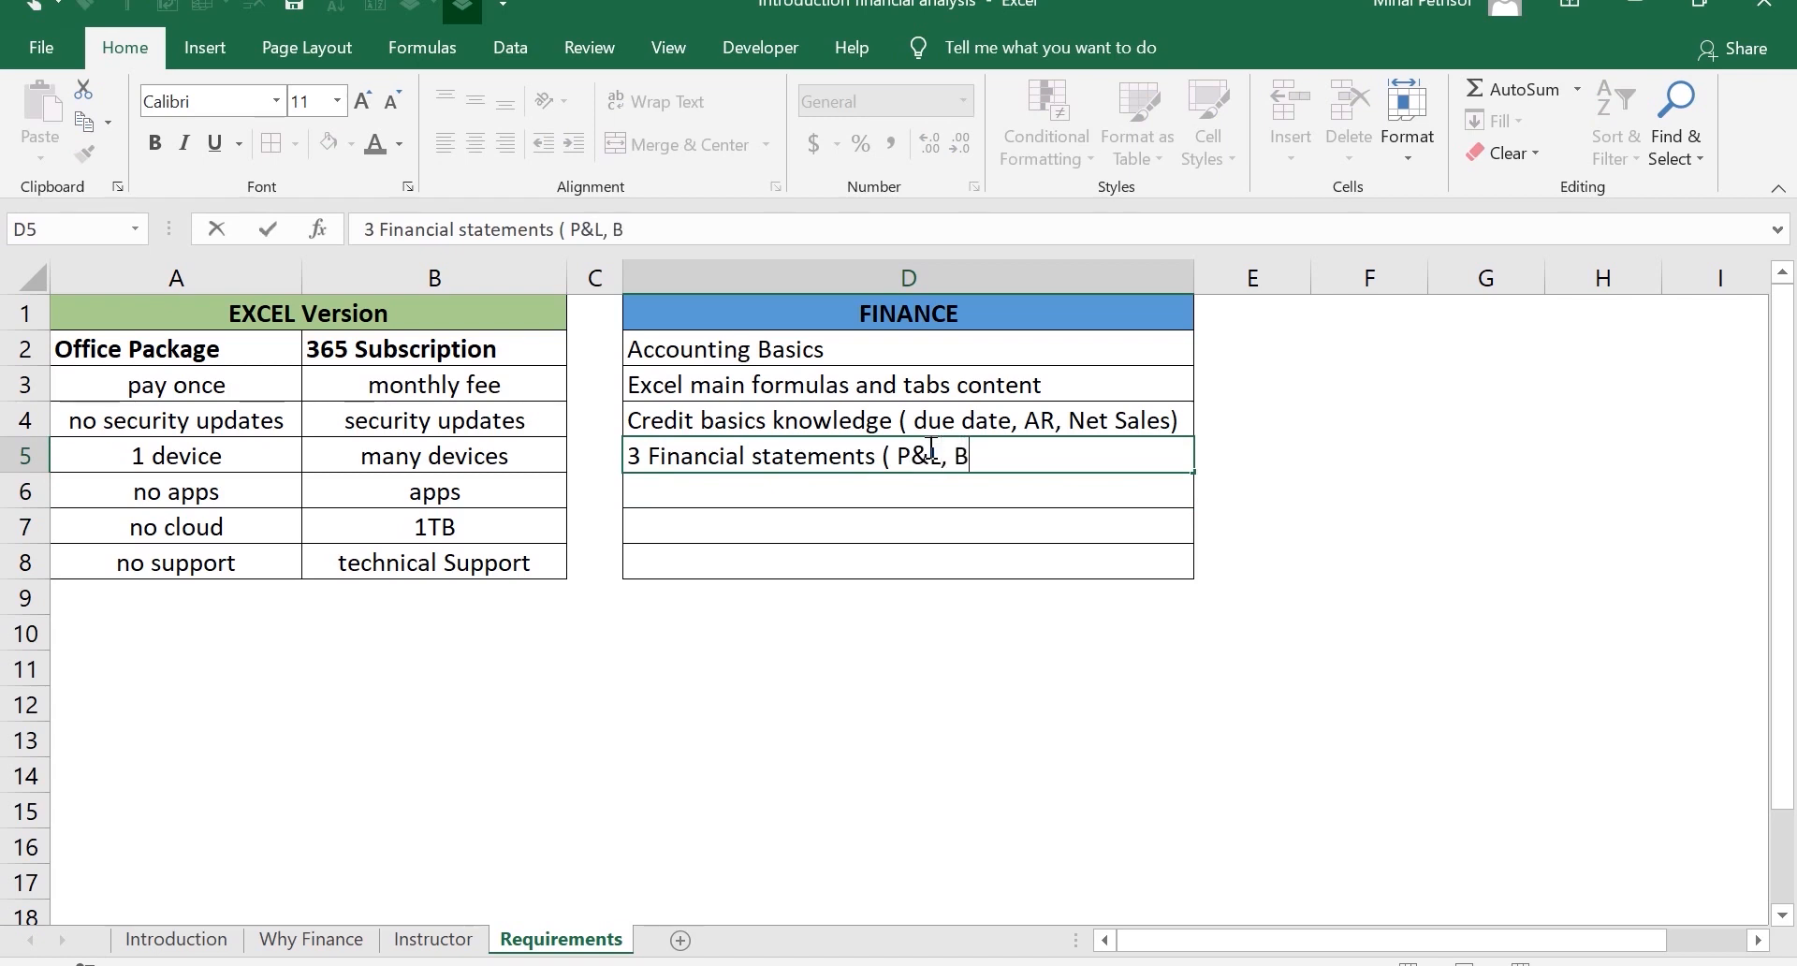
pyautogui.write('S, Cash Flo')
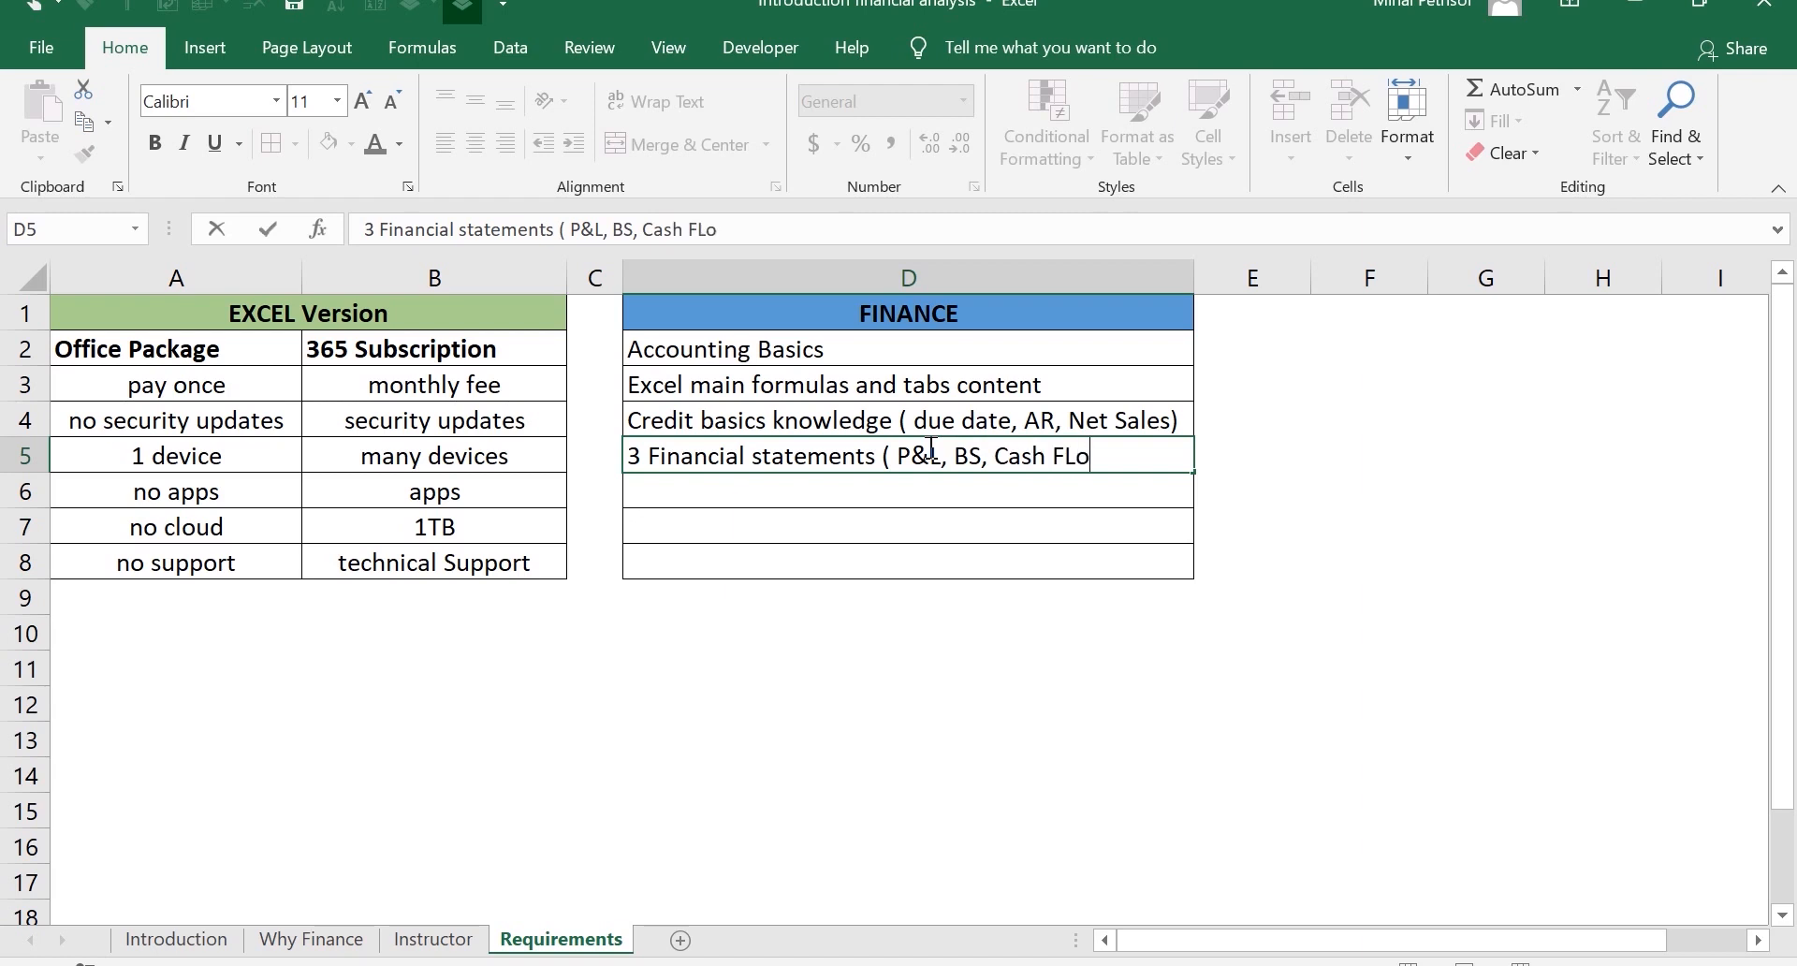
pyautogui.press('BackSpace')
pyautogui.press('BackSpace')
pyautogui.write('low)')
pyautogui.click(954, 571)
pyautogui.click(957, 457)
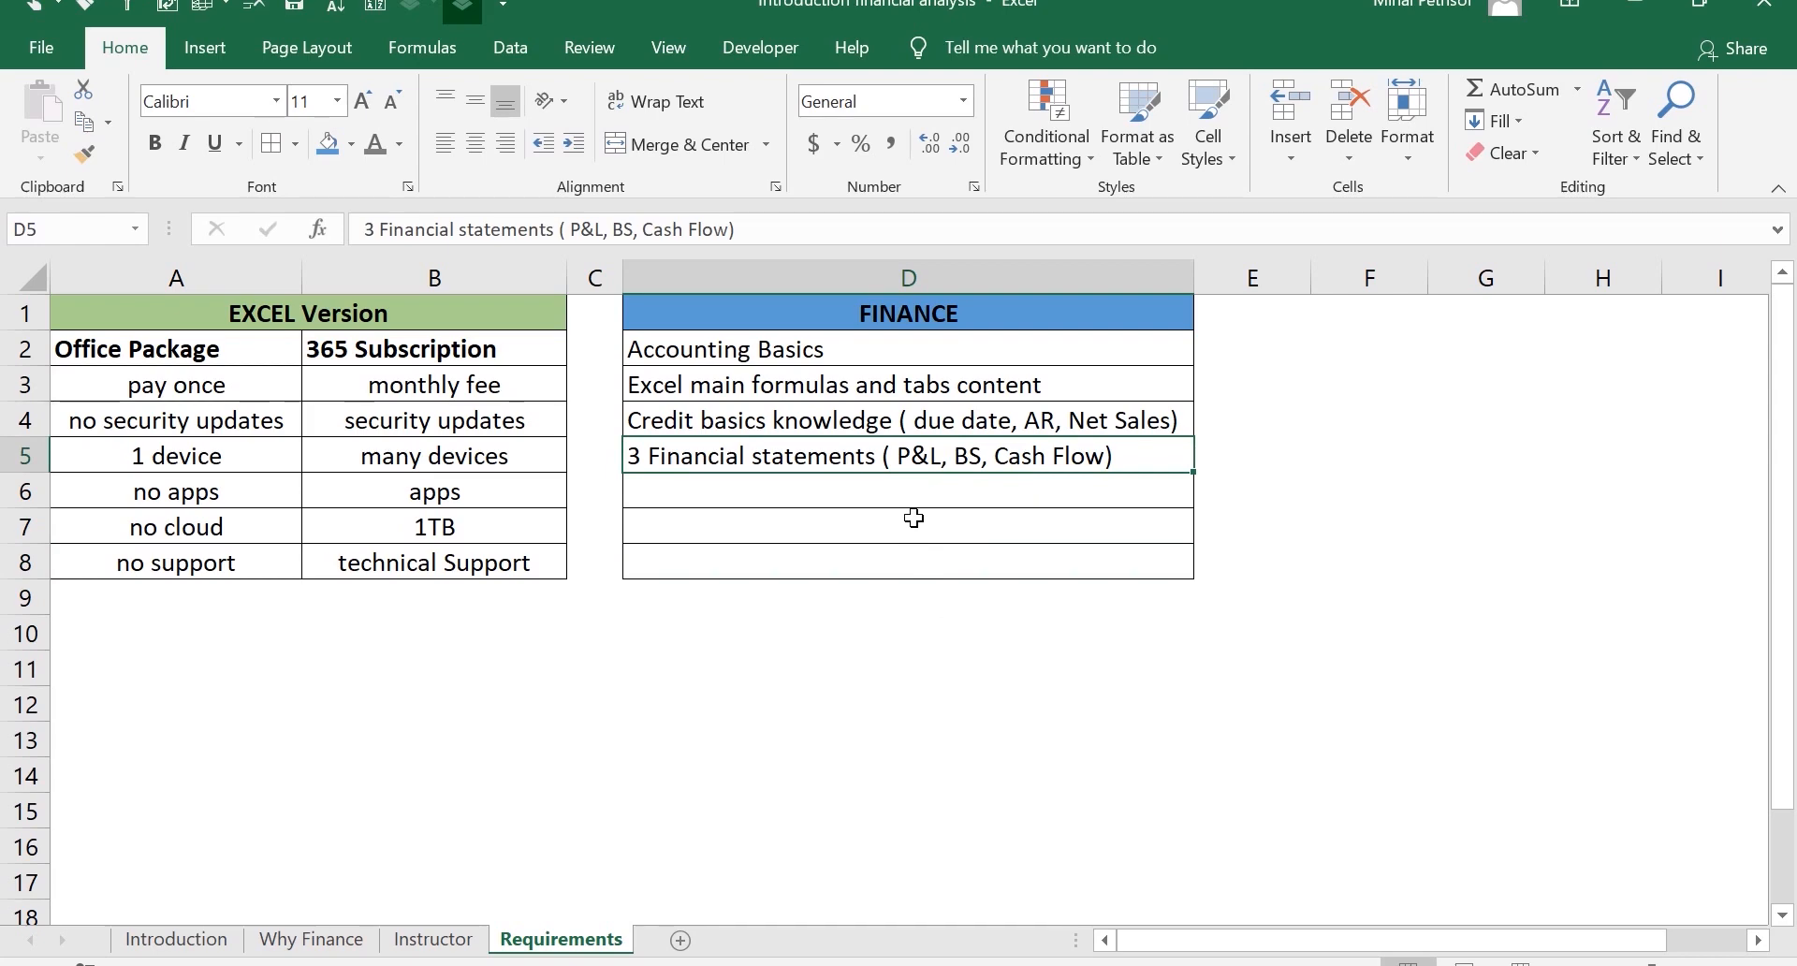
pyautogui.click(909, 607)
pyautogui.click(902, 494)
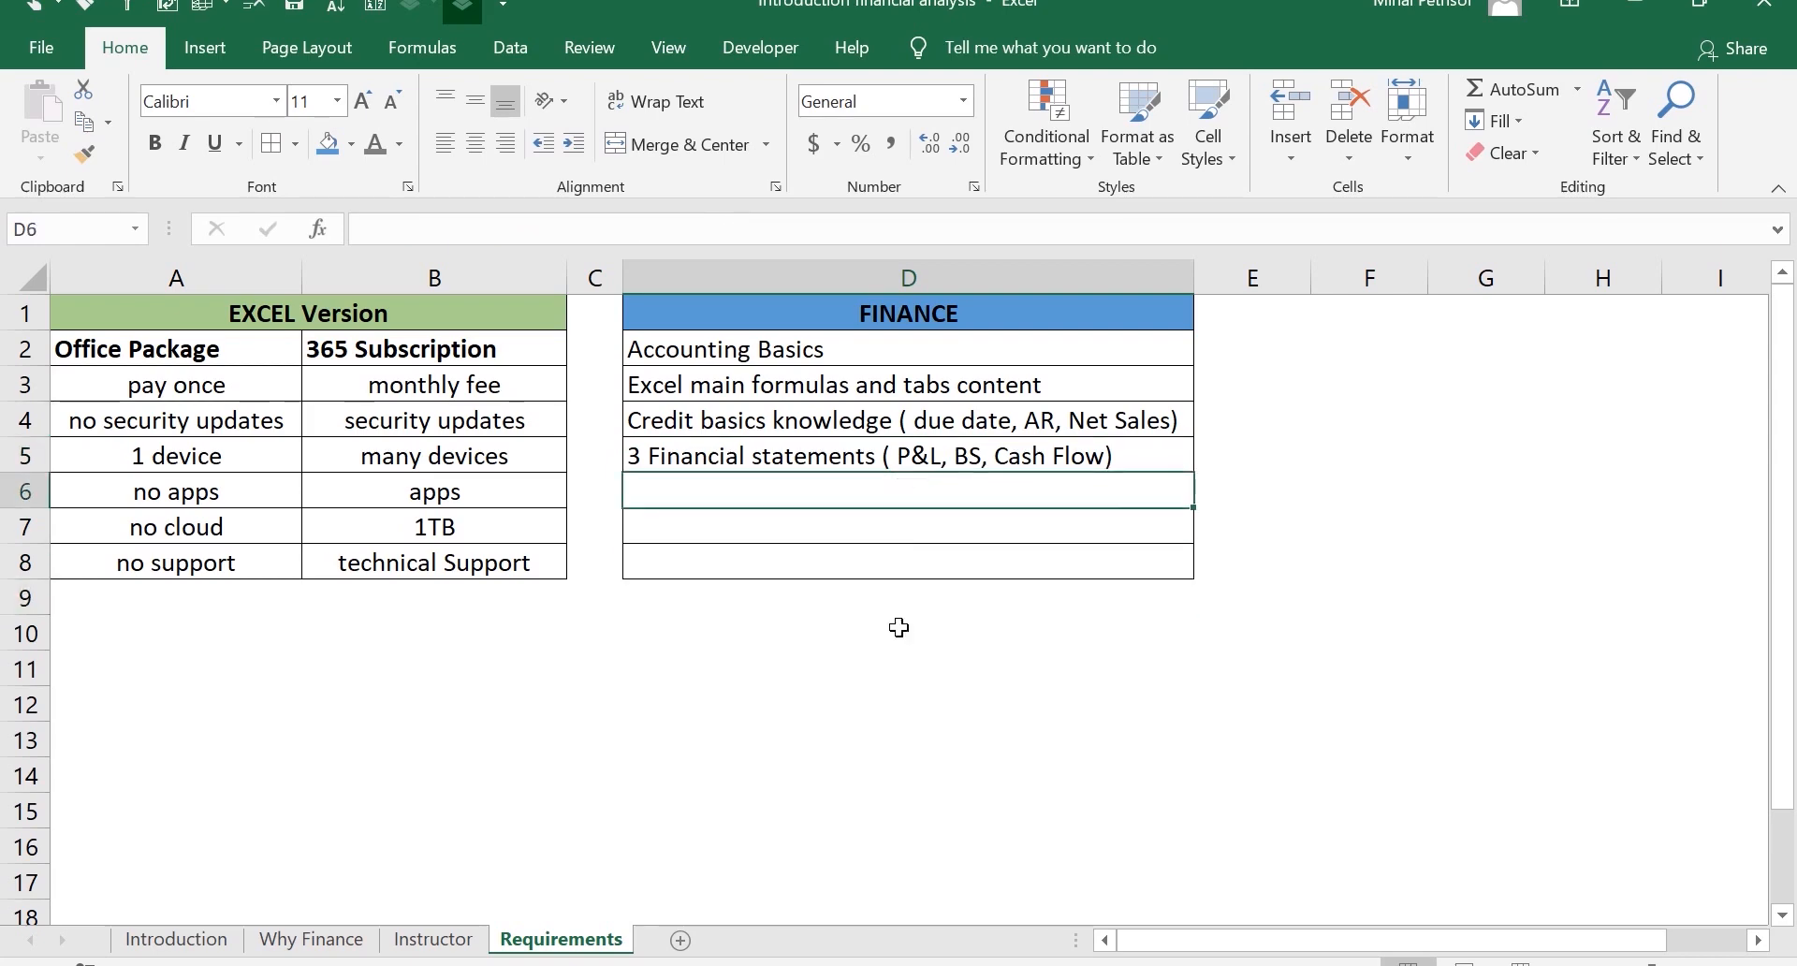
pyautogui.press('F6')
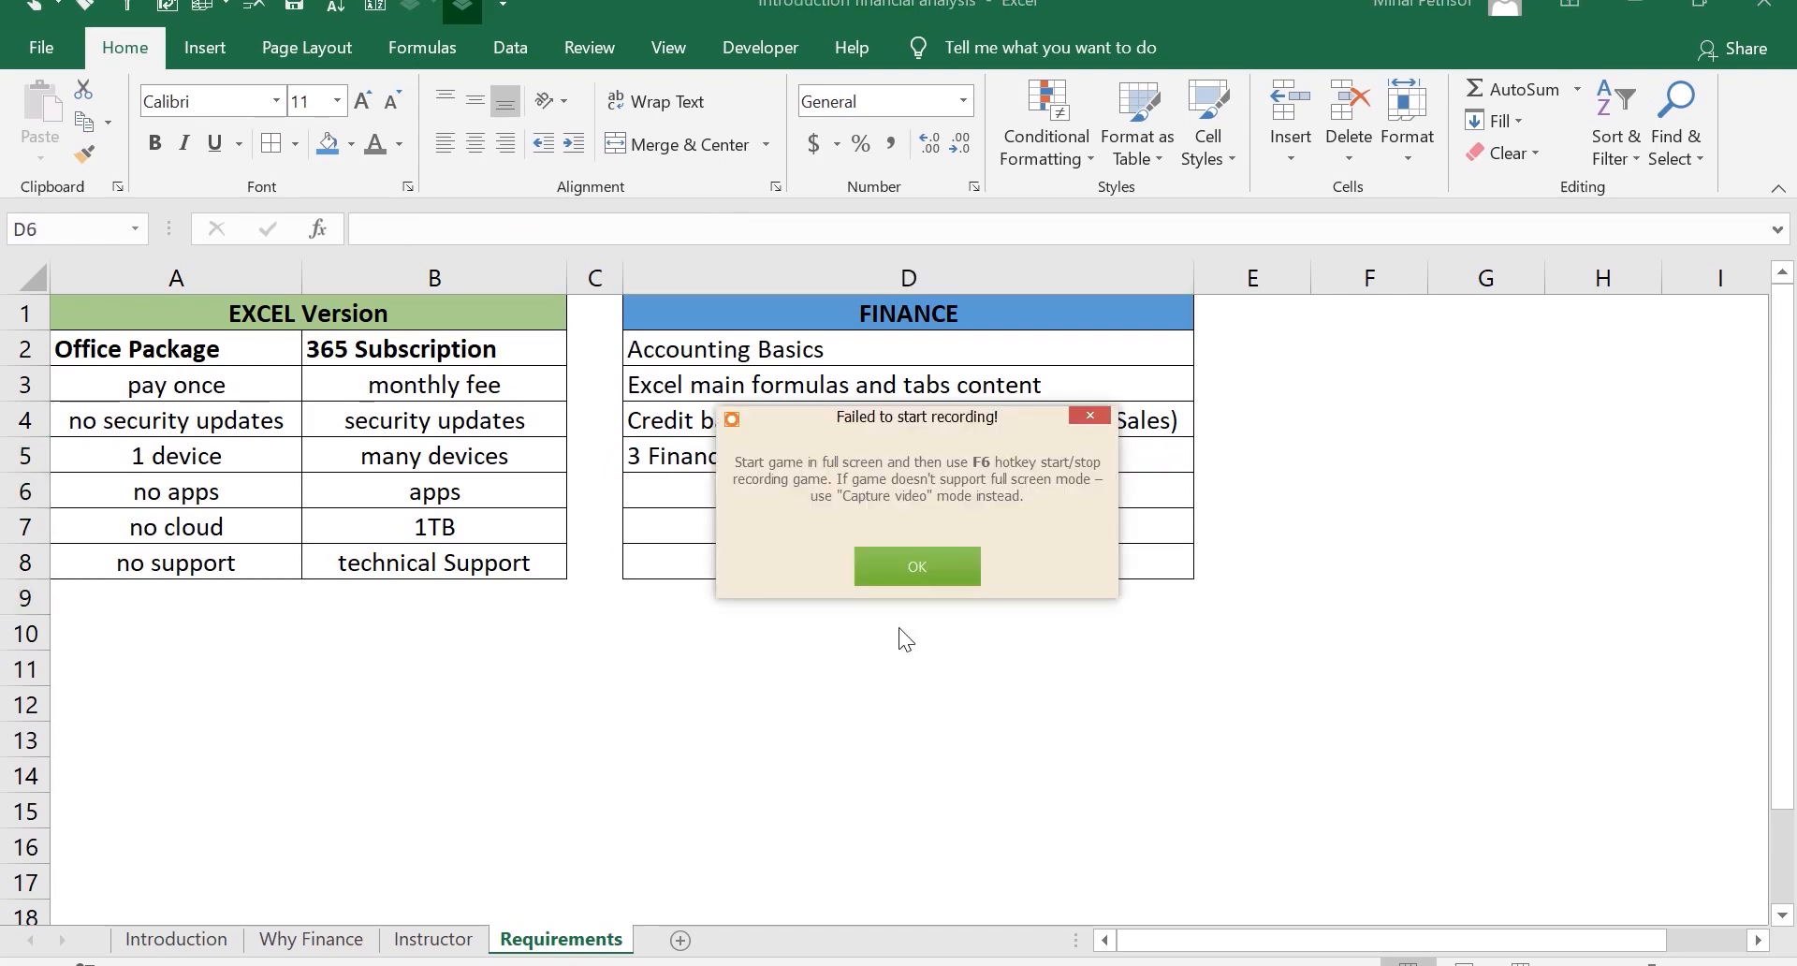
pyautogui.click(1088, 417)
pyautogui.click(1007, 524)
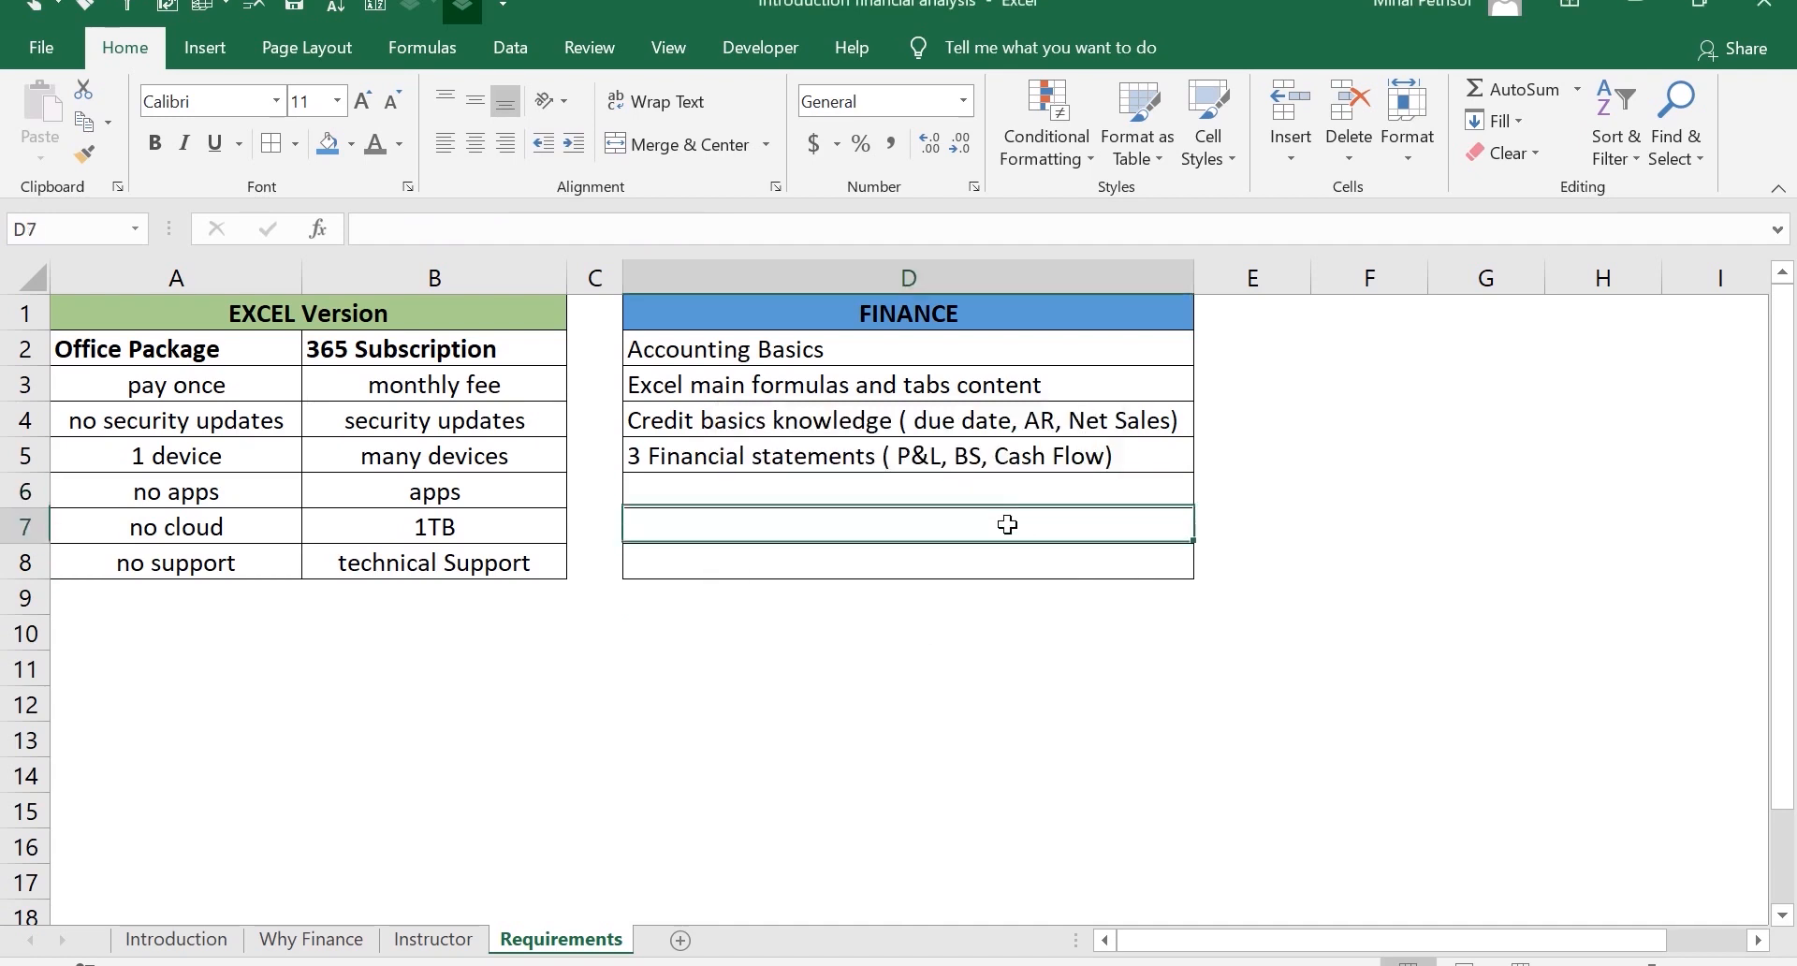
pyautogui.click(1007, 588)
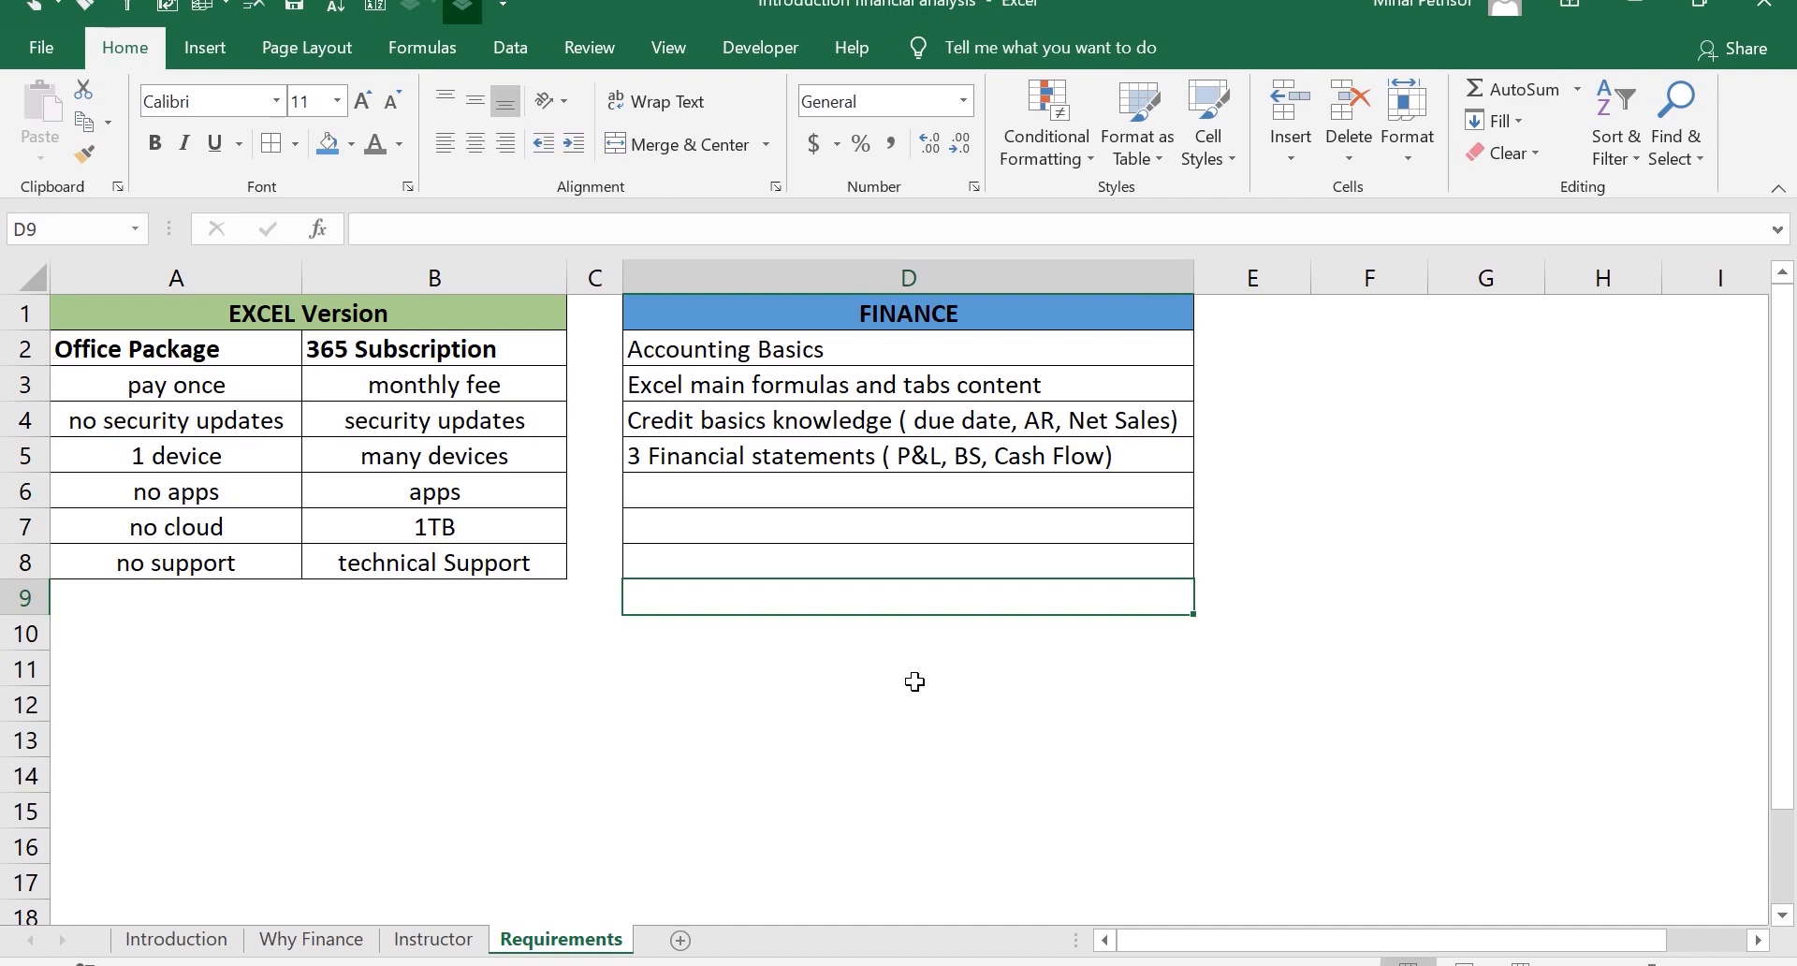
pyautogui.click(964, 464)
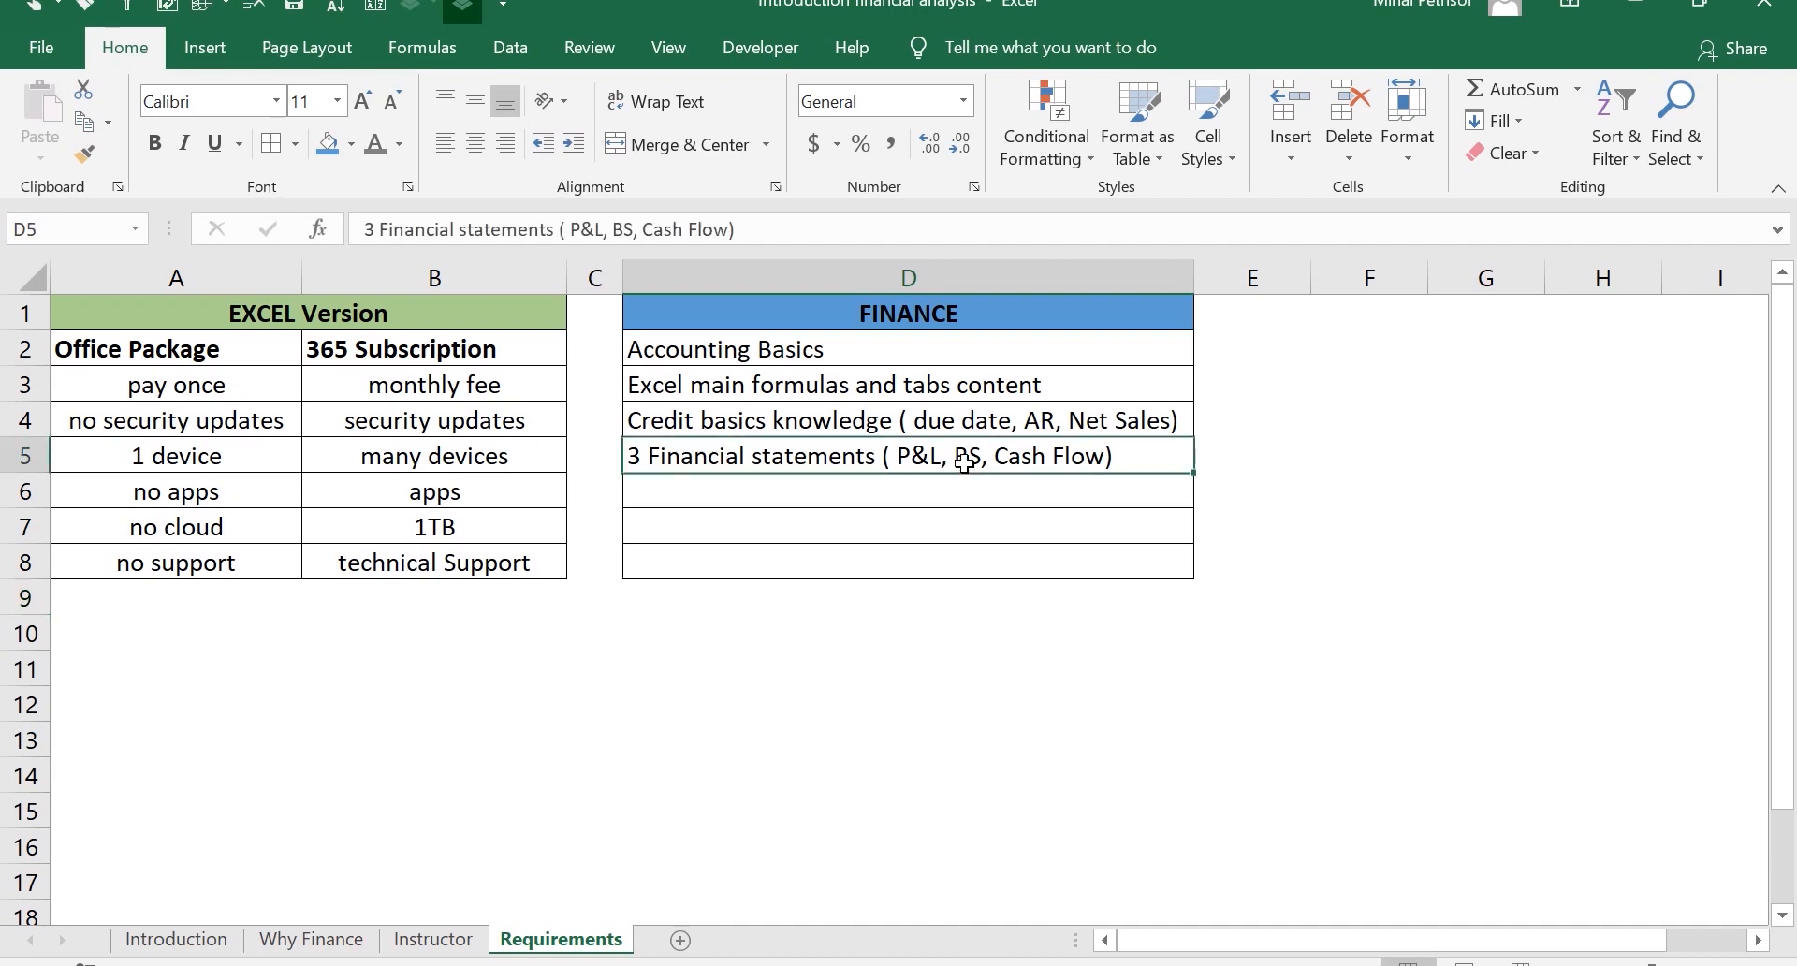
pyautogui.click(958, 672)
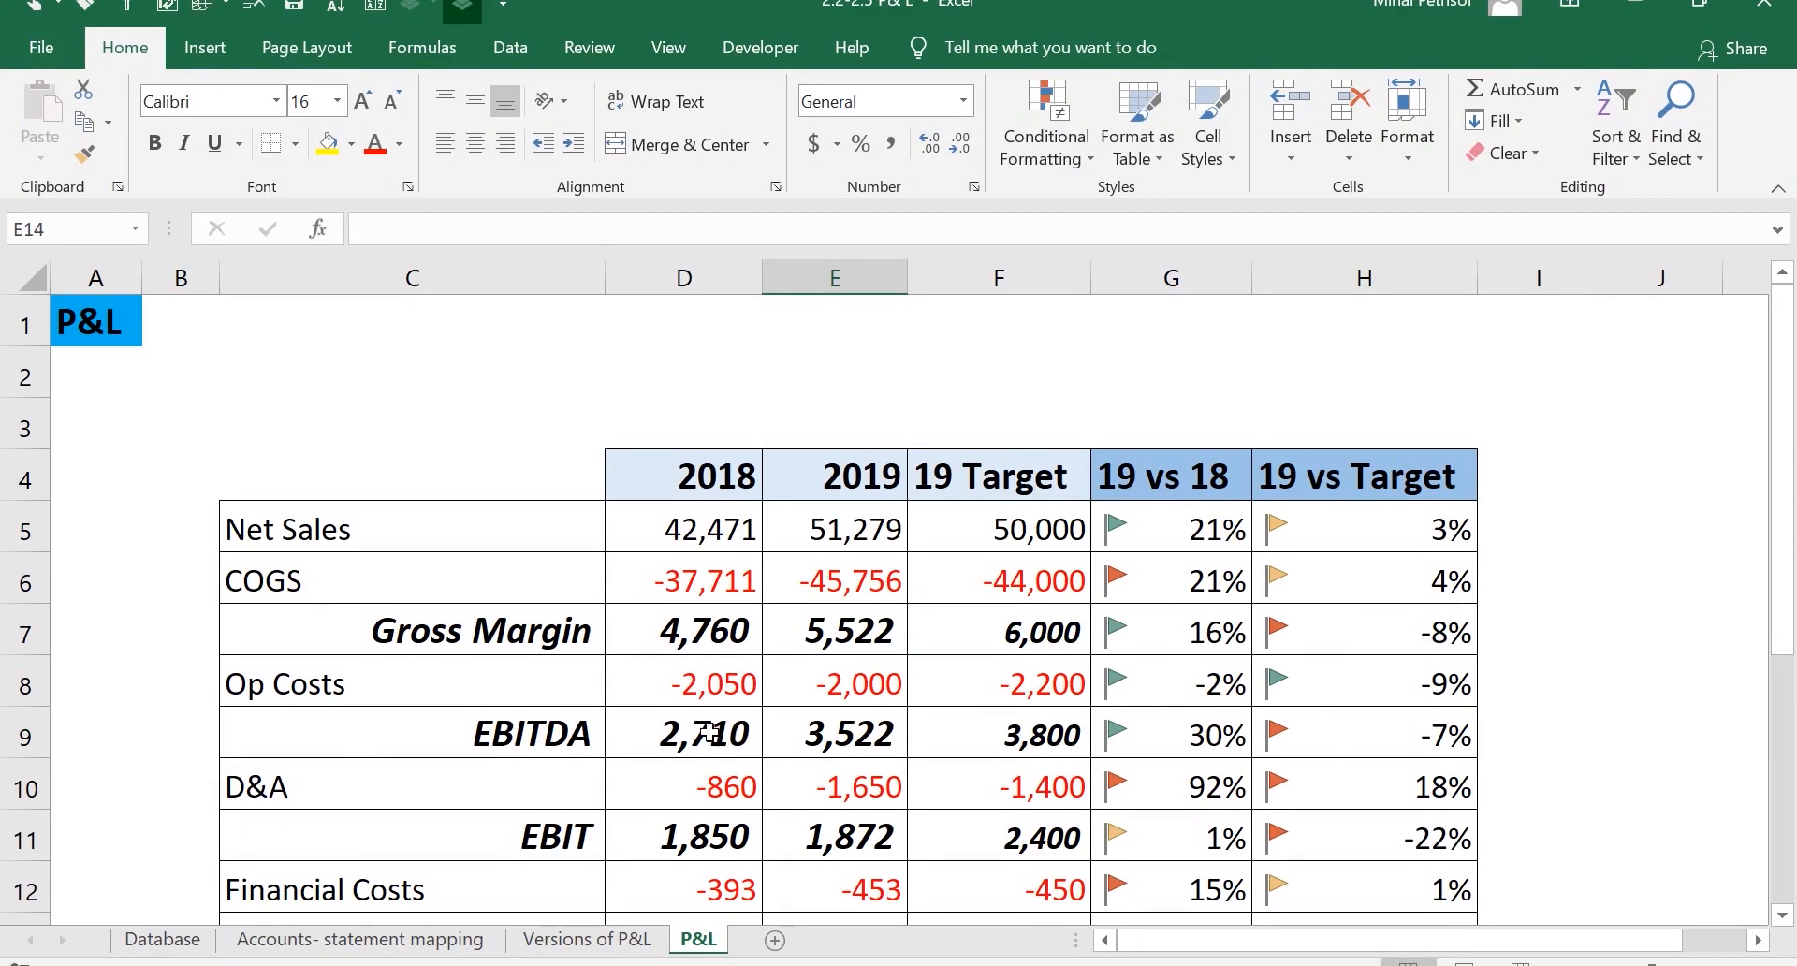
# Review the P&L statement from its title down to Net Profit, picking out EBITDA, EBIT and Net Profit
pyautogui.click(91, 321)
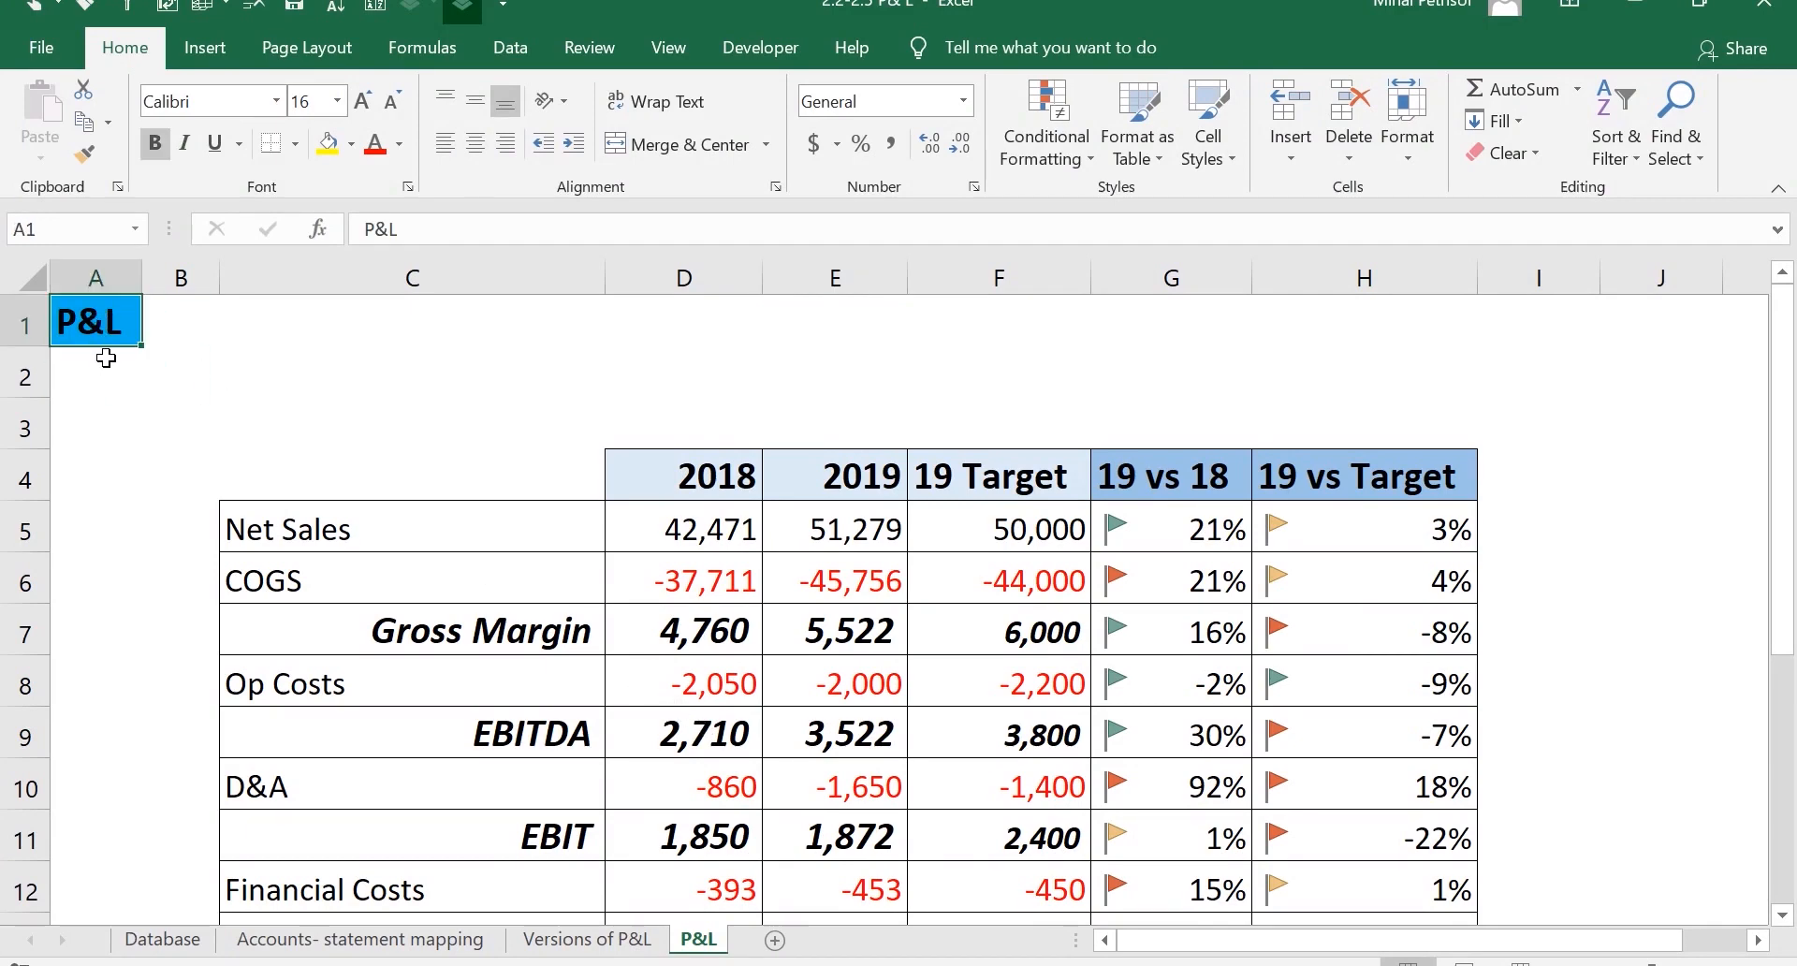
pyautogui.scroll(-1, 680, 504)
pyautogui.scroll(-1, 681, 503)
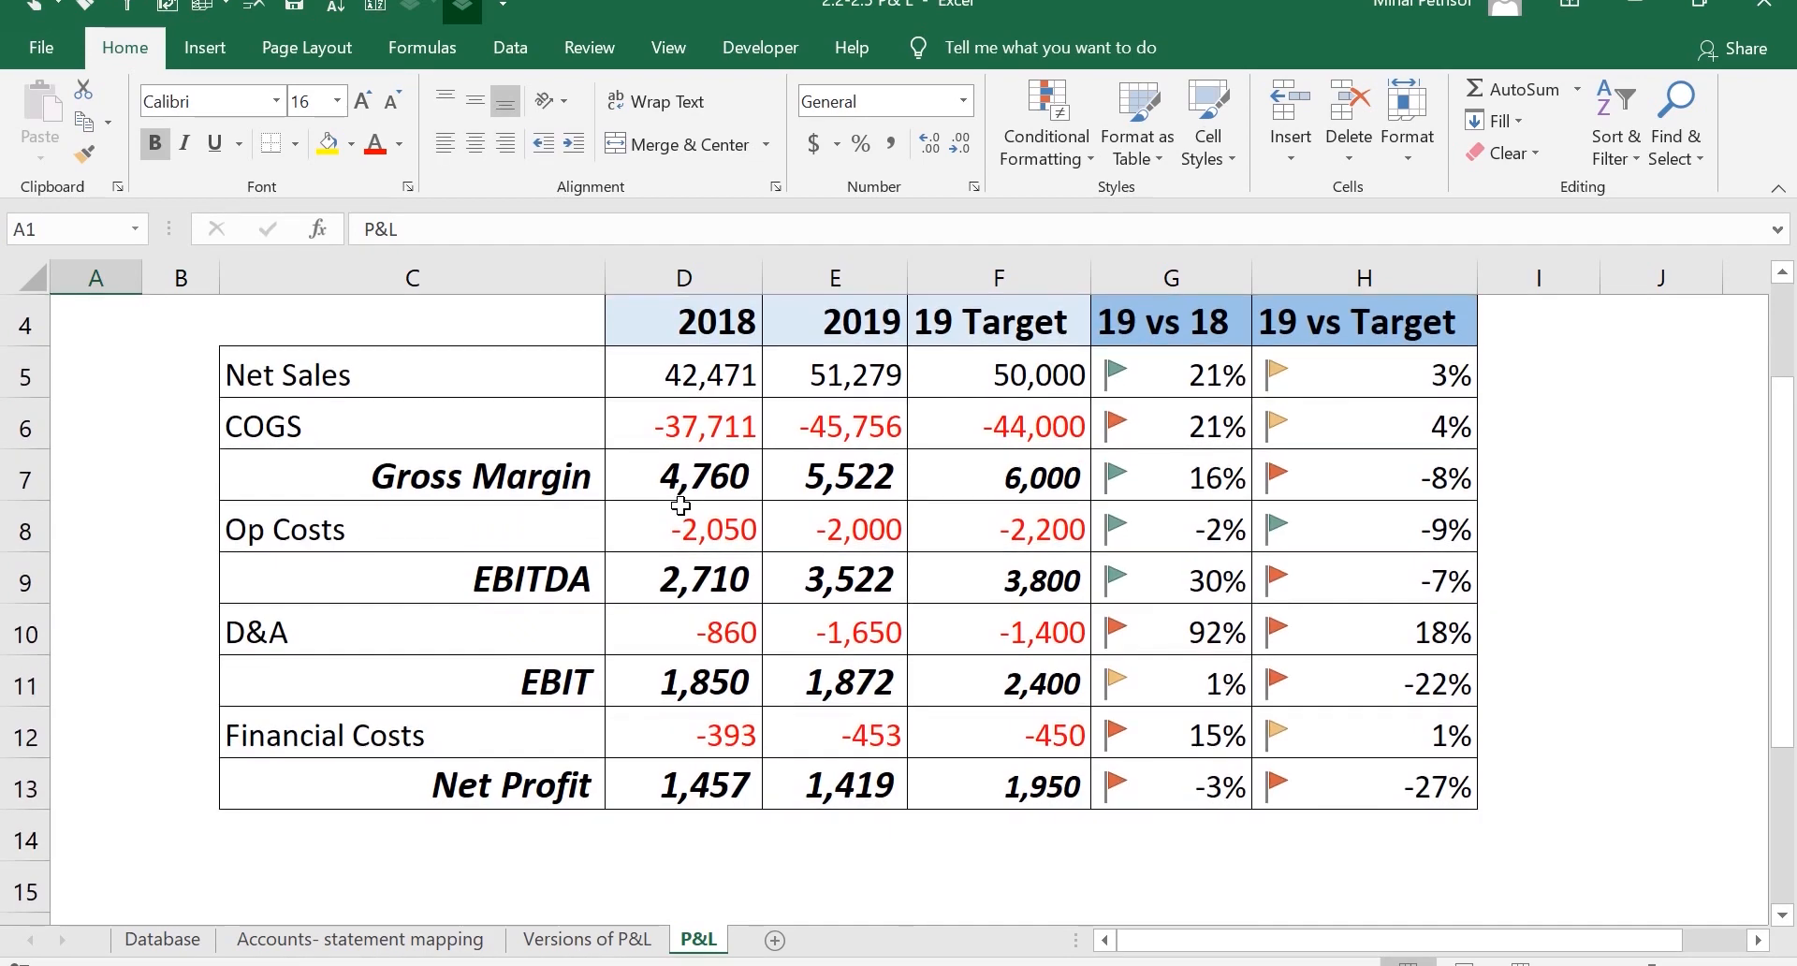
pyautogui.scroll(1, 680, 505)
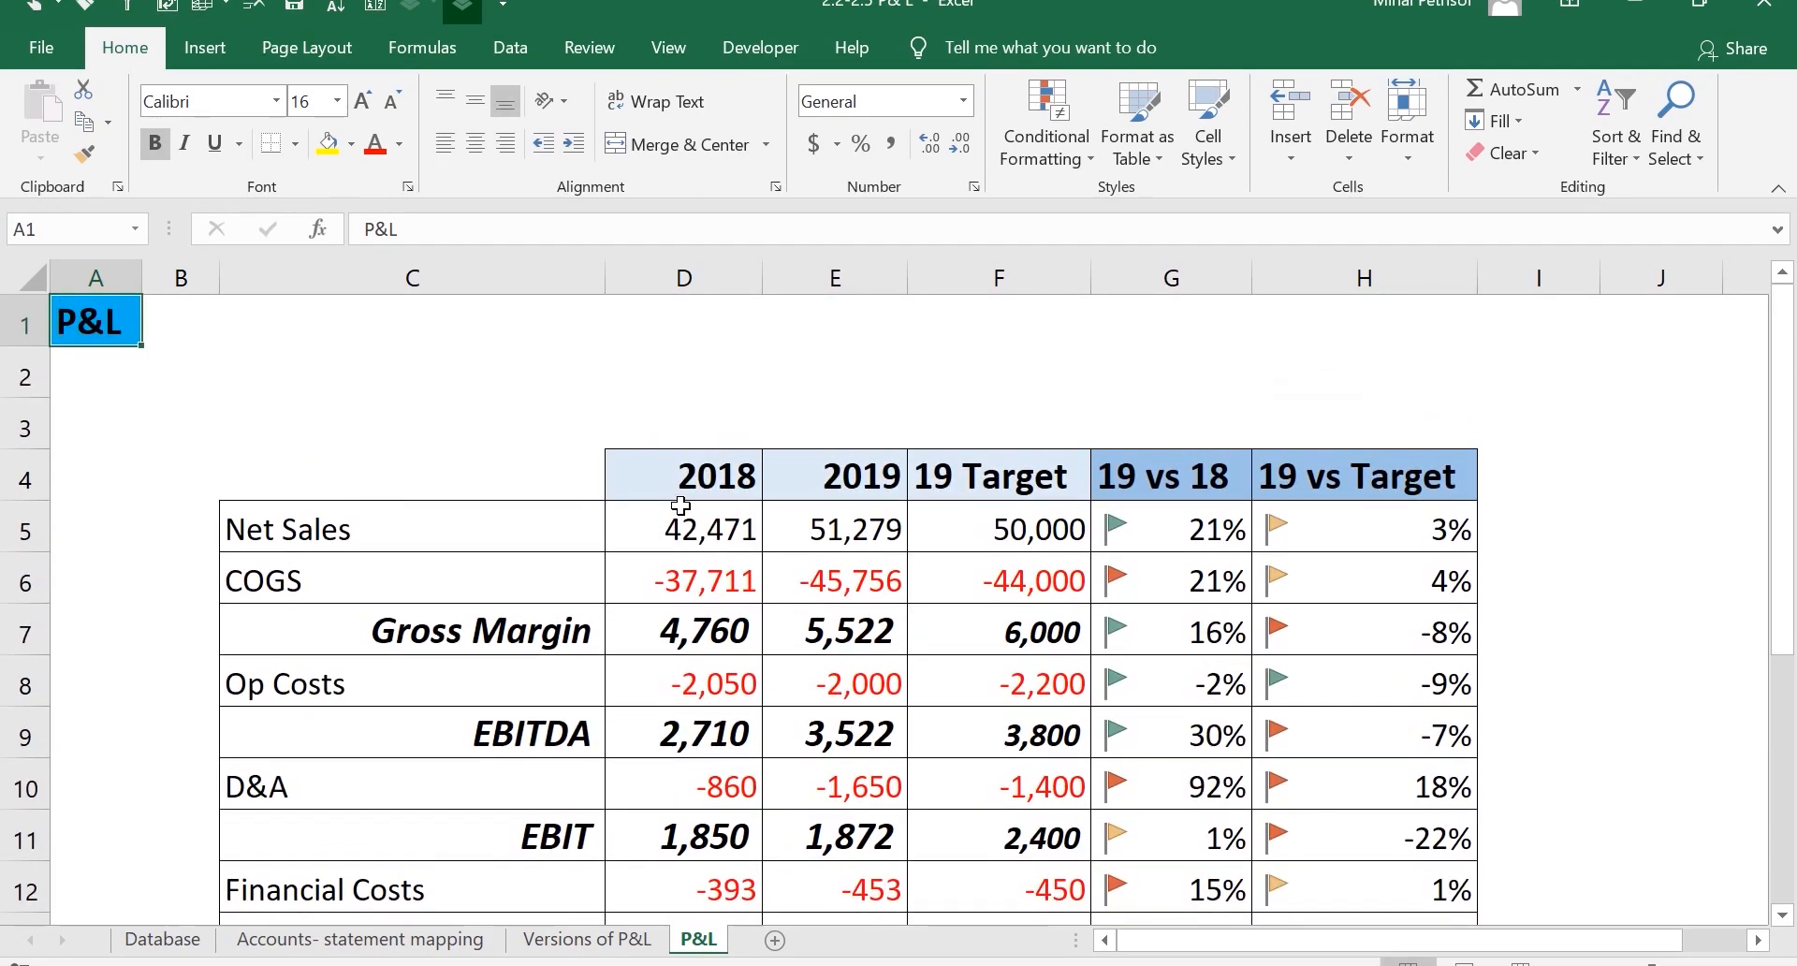
pyautogui.scroll(-1, 680, 506)
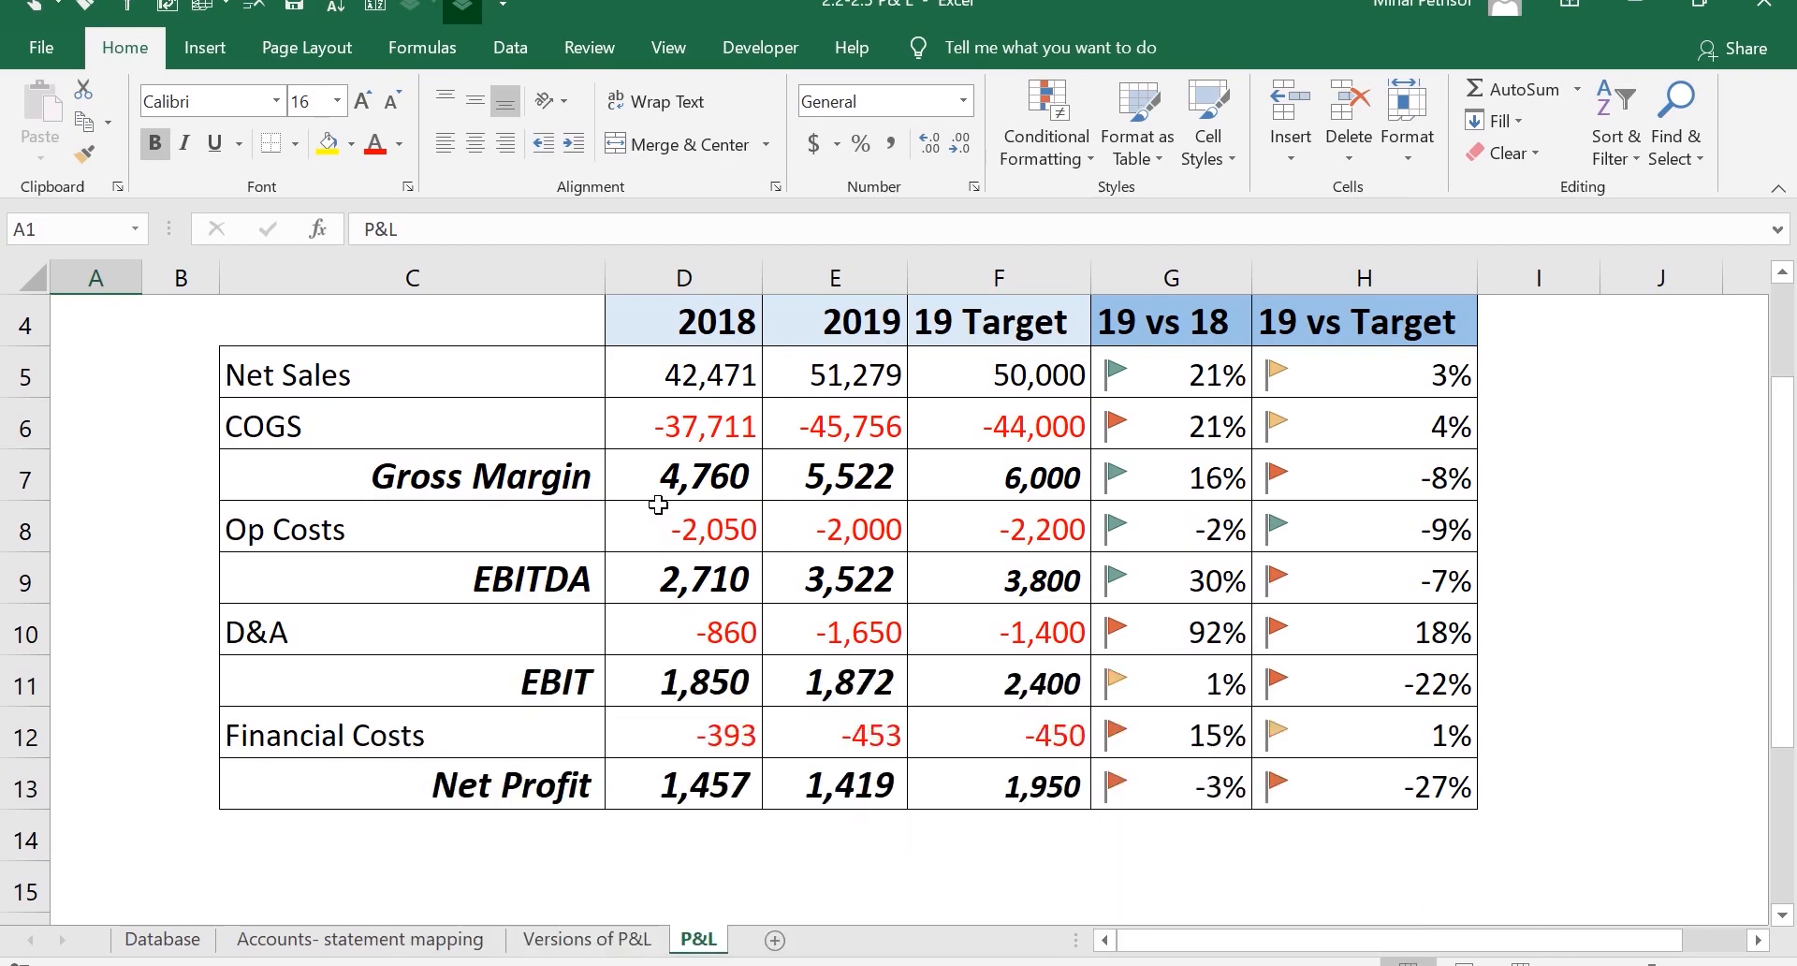
pyautogui.click(557, 578)
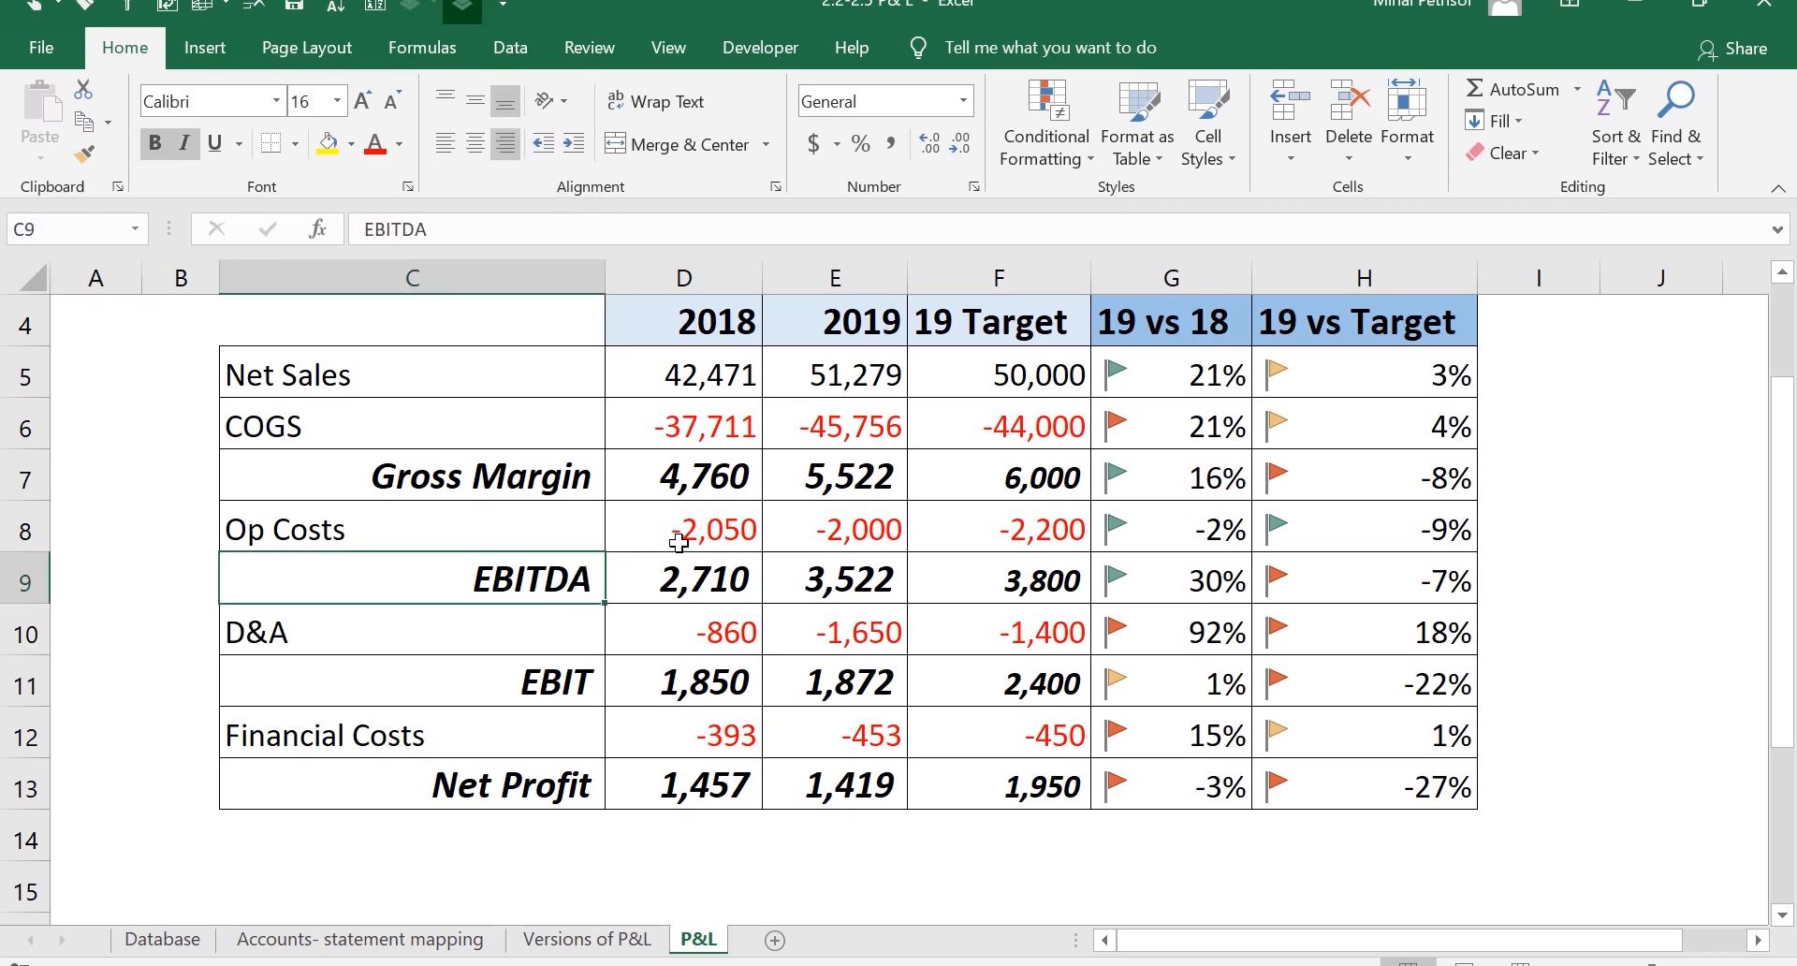
pyautogui.click(565, 683)
pyautogui.click(550, 797)
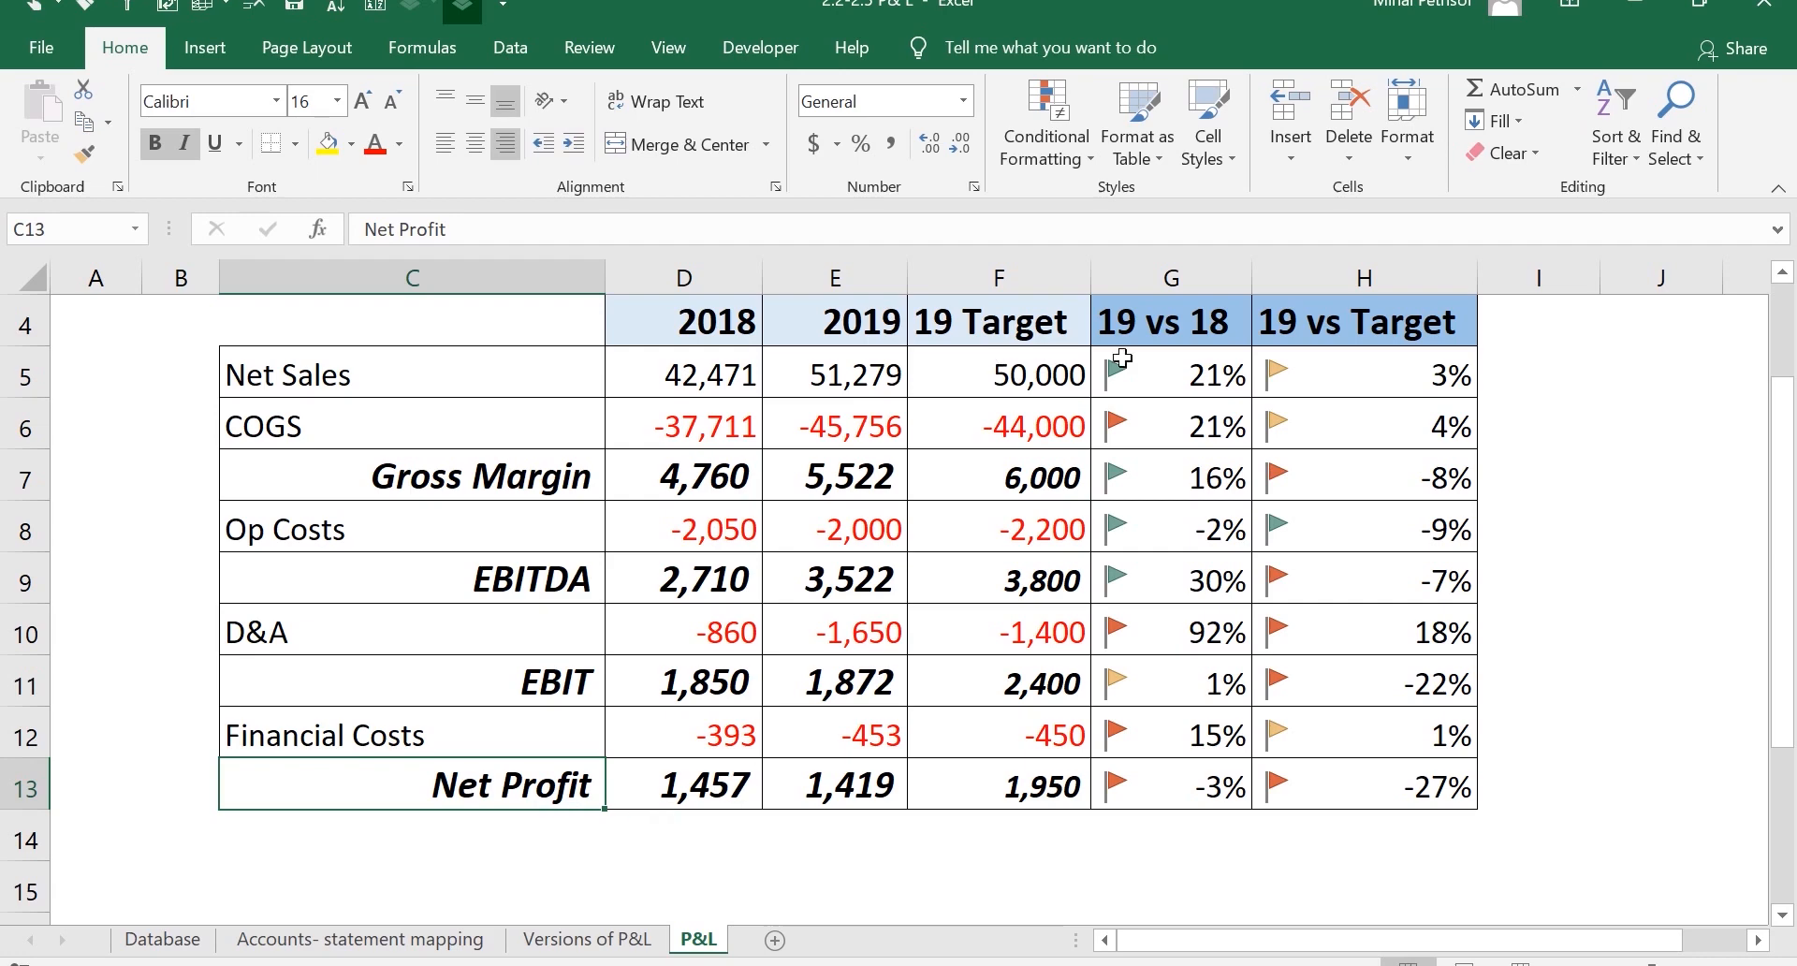
# Examine the 19 vs 18 and 19 vs Target columns and the formulas behind the 2018 P&L figures
pyautogui.click(1372, 273)
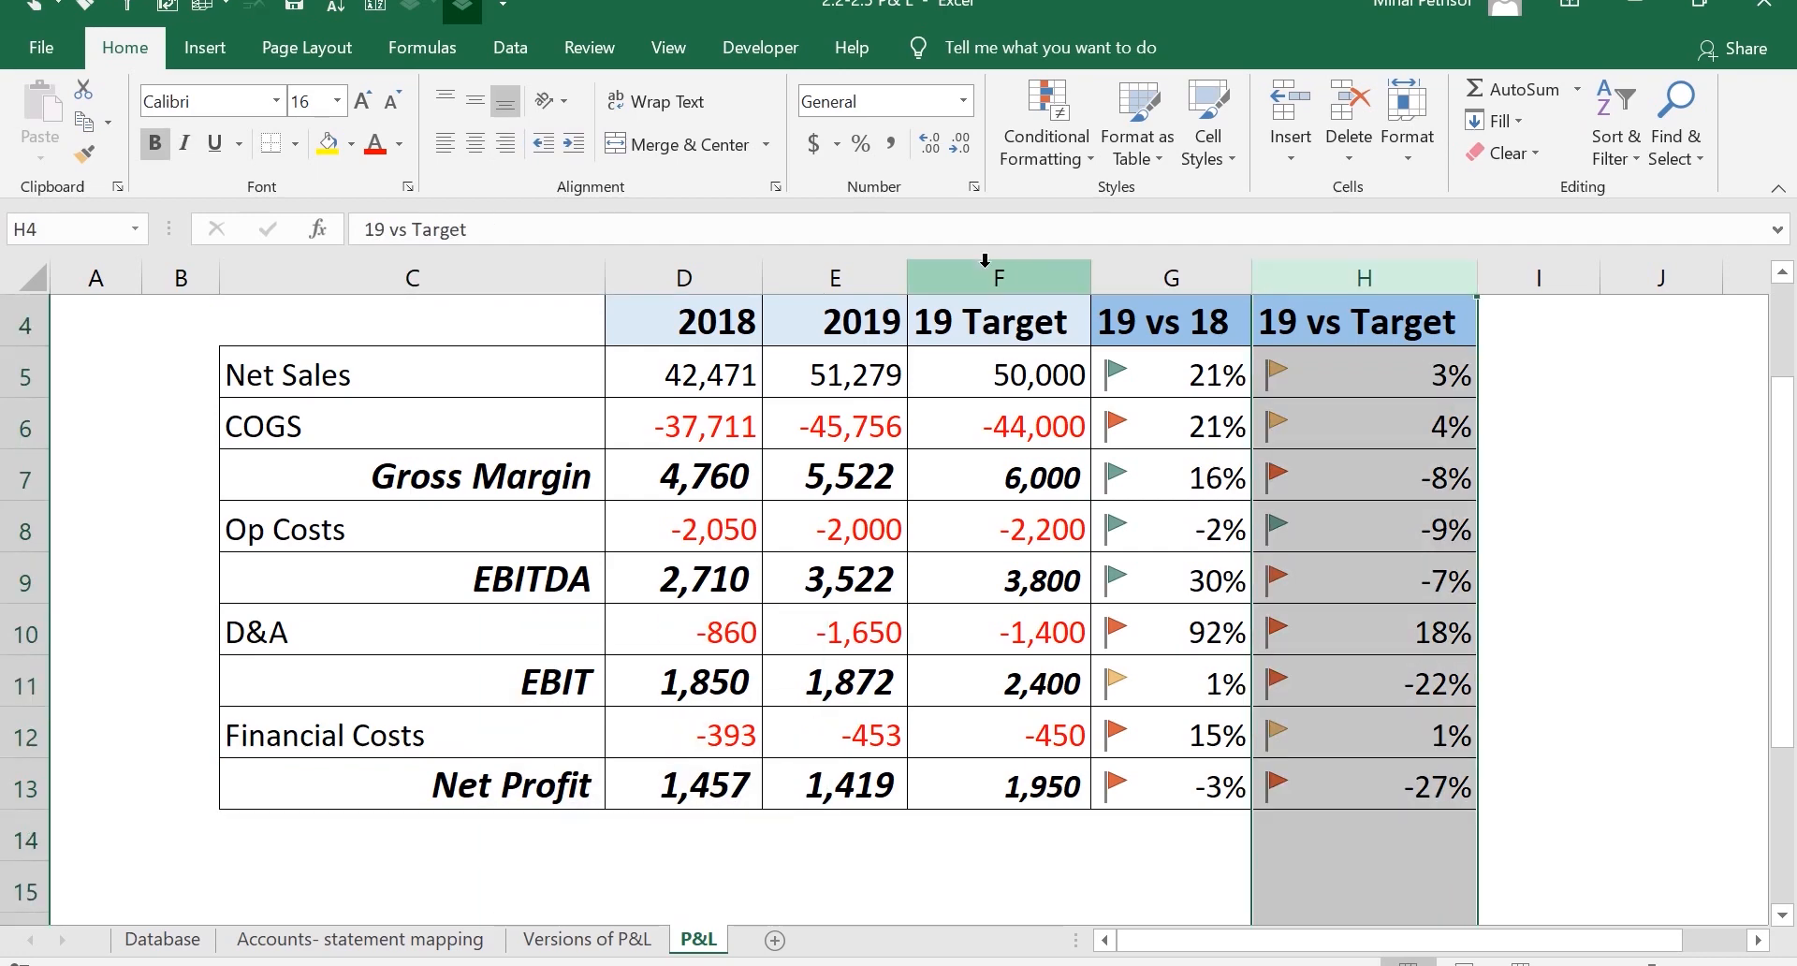
pyautogui.click(1169, 277)
pyautogui.click(1396, 276)
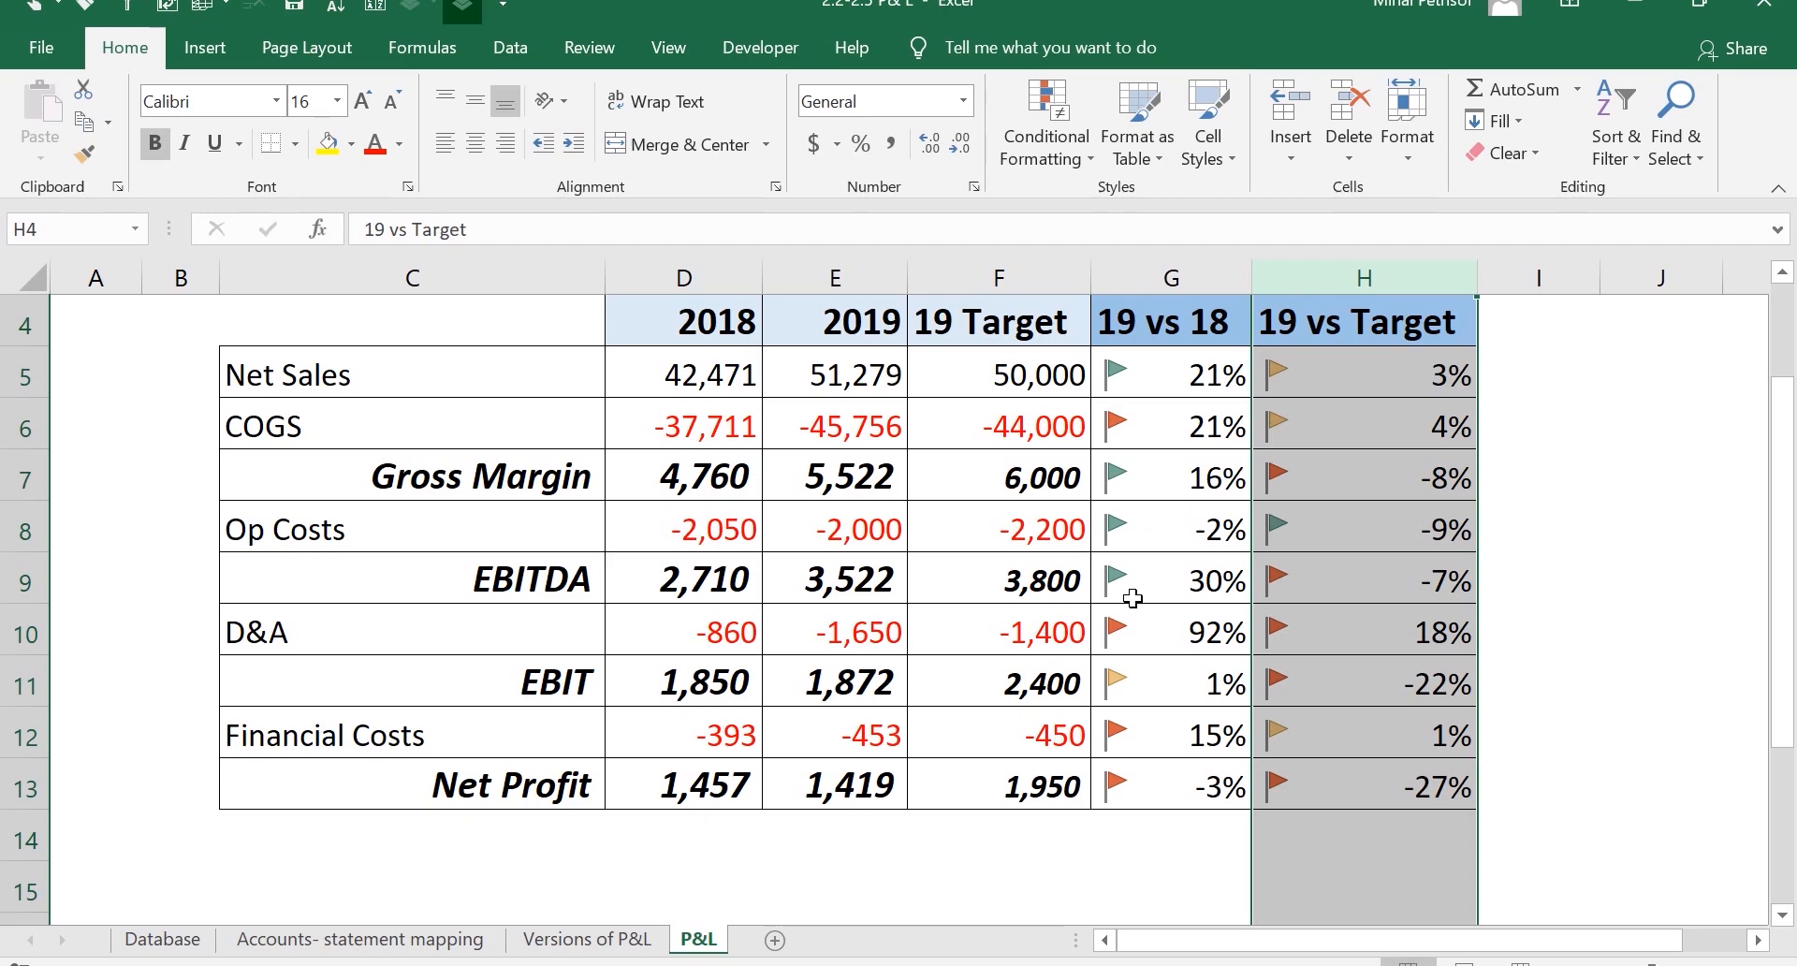
pyautogui.click(655, 374)
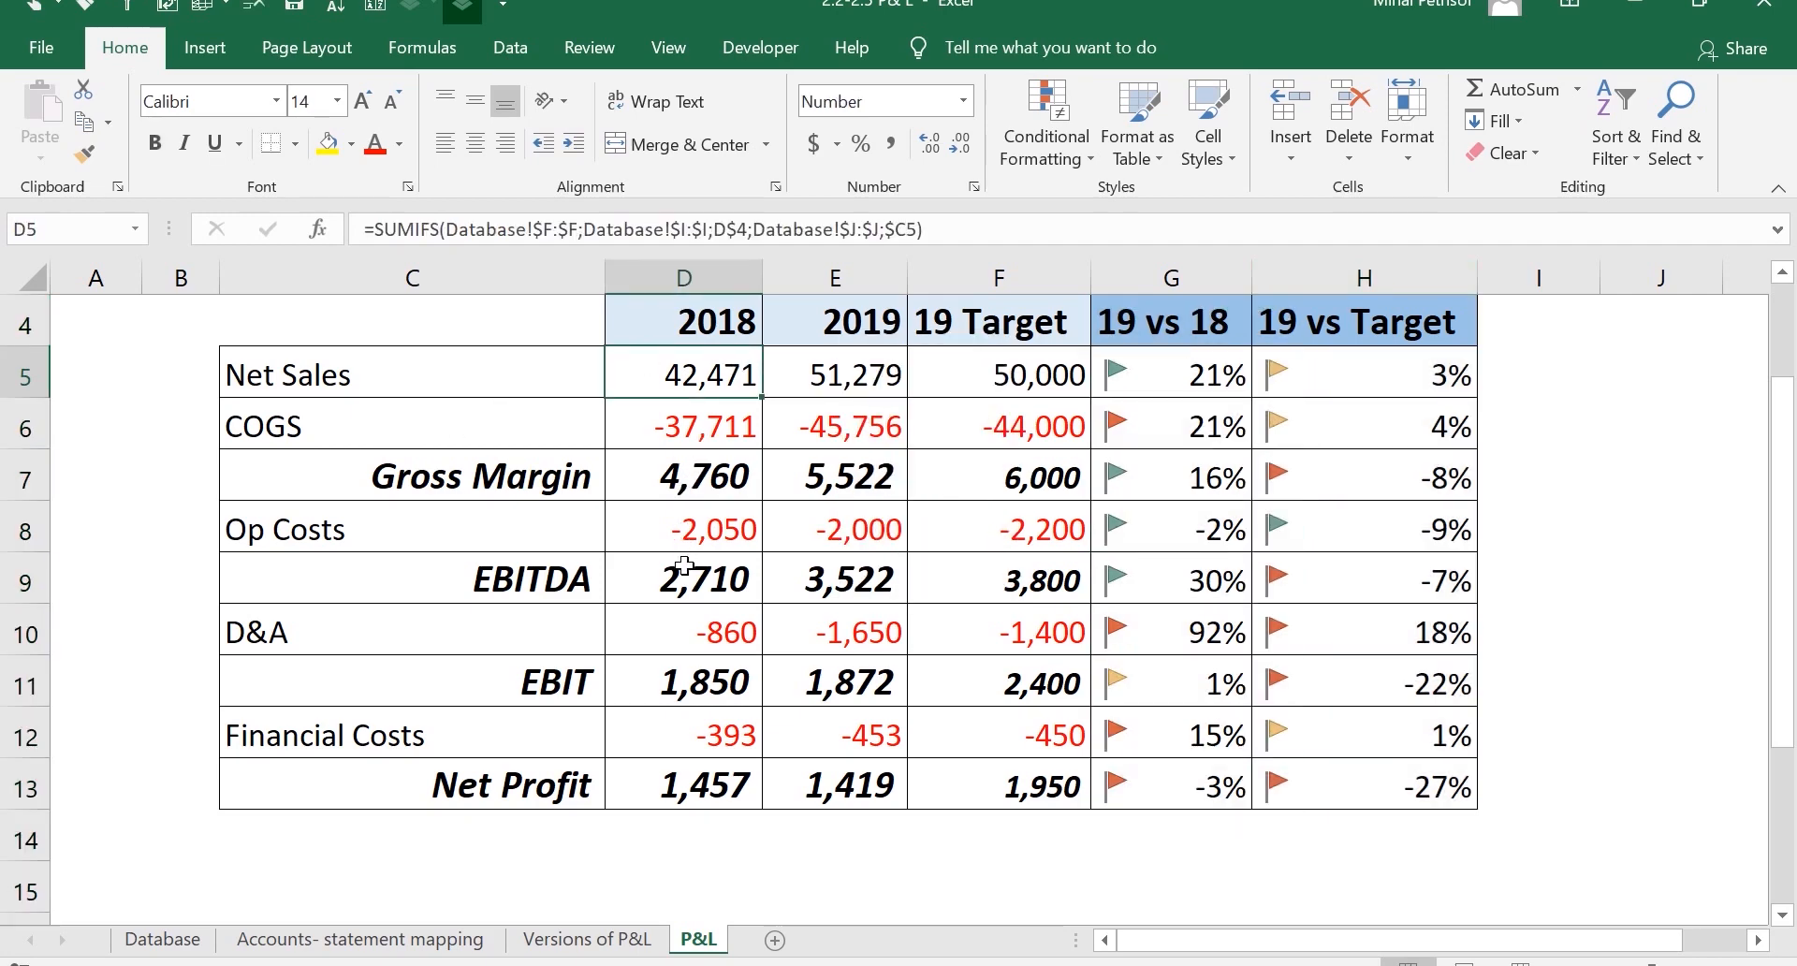
pyautogui.moveTo(694, 540); pyautogui.dragTo(694, 631)
pyautogui.click(691, 739)
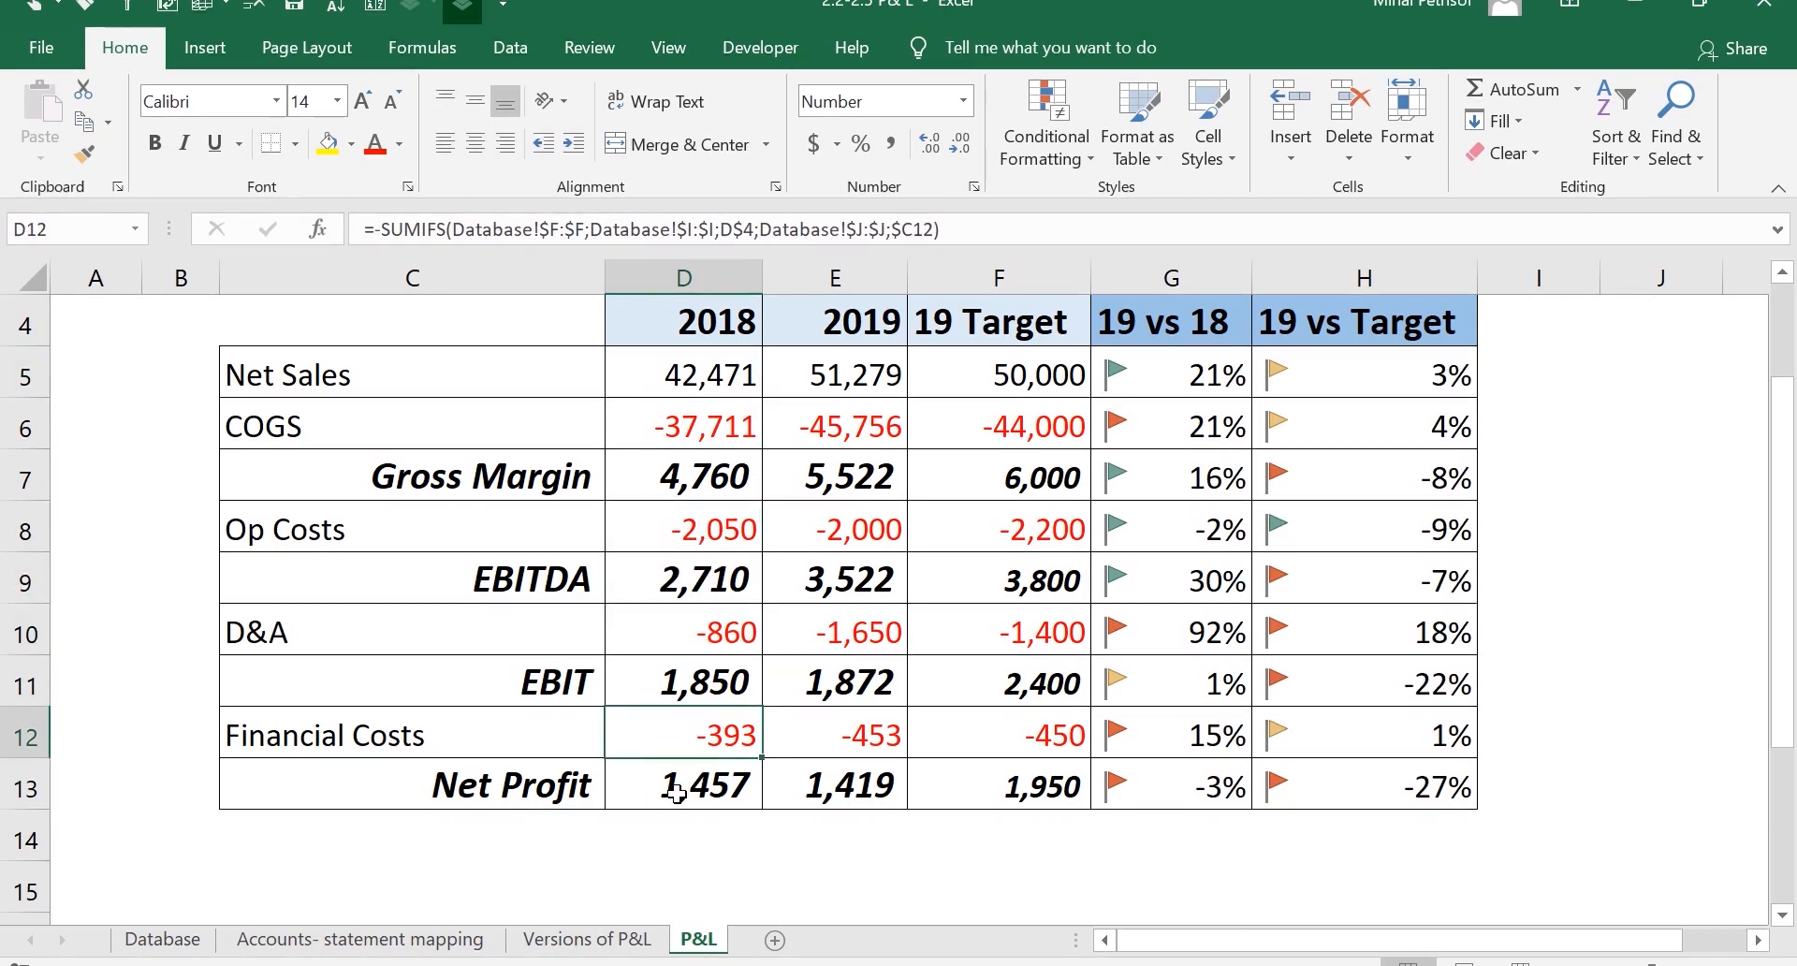
# Switch to the "2.6 and 2.7 BS" workbook and look over the balance sheet, selecting the Equity line
pyautogui.hotkey('alt', 'Tab')
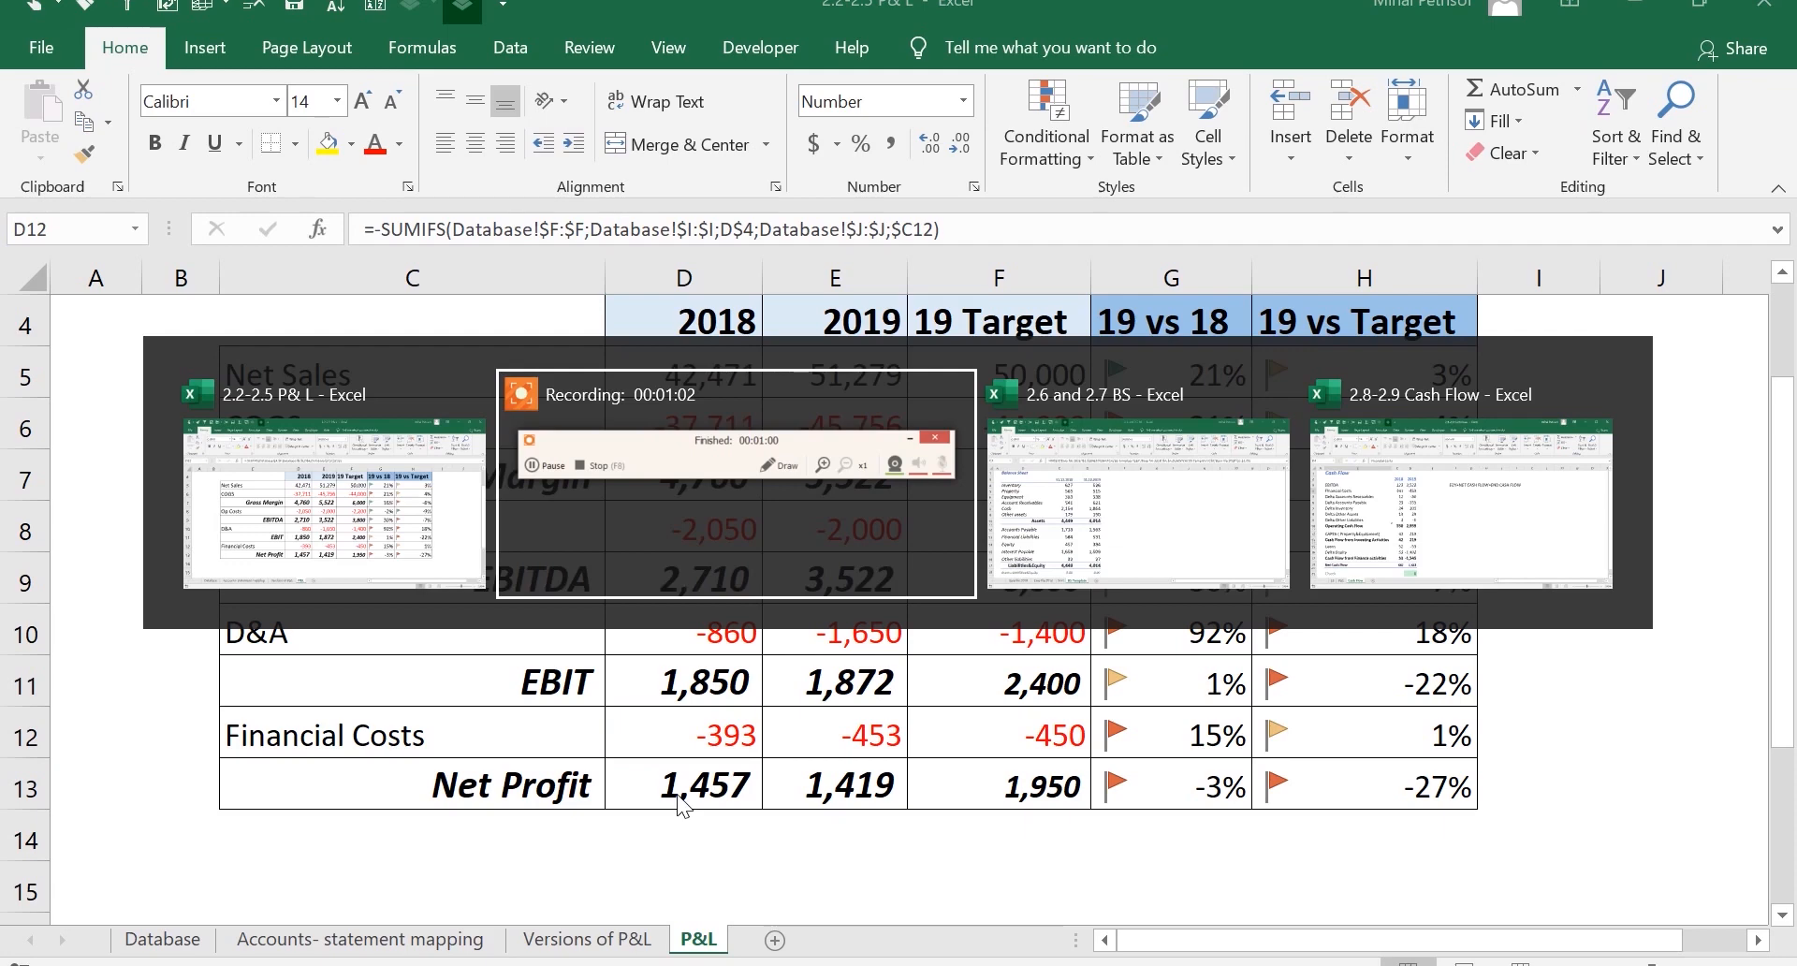
pyautogui.hotkey('alt', 'Tab')
pyautogui.hotkey('alt', 'Tab')
pyautogui.hotkey('alt', 'Tab')
pyautogui.hotkey('alt', 'Tab')
pyautogui.hotkey('alt', 'Tab')
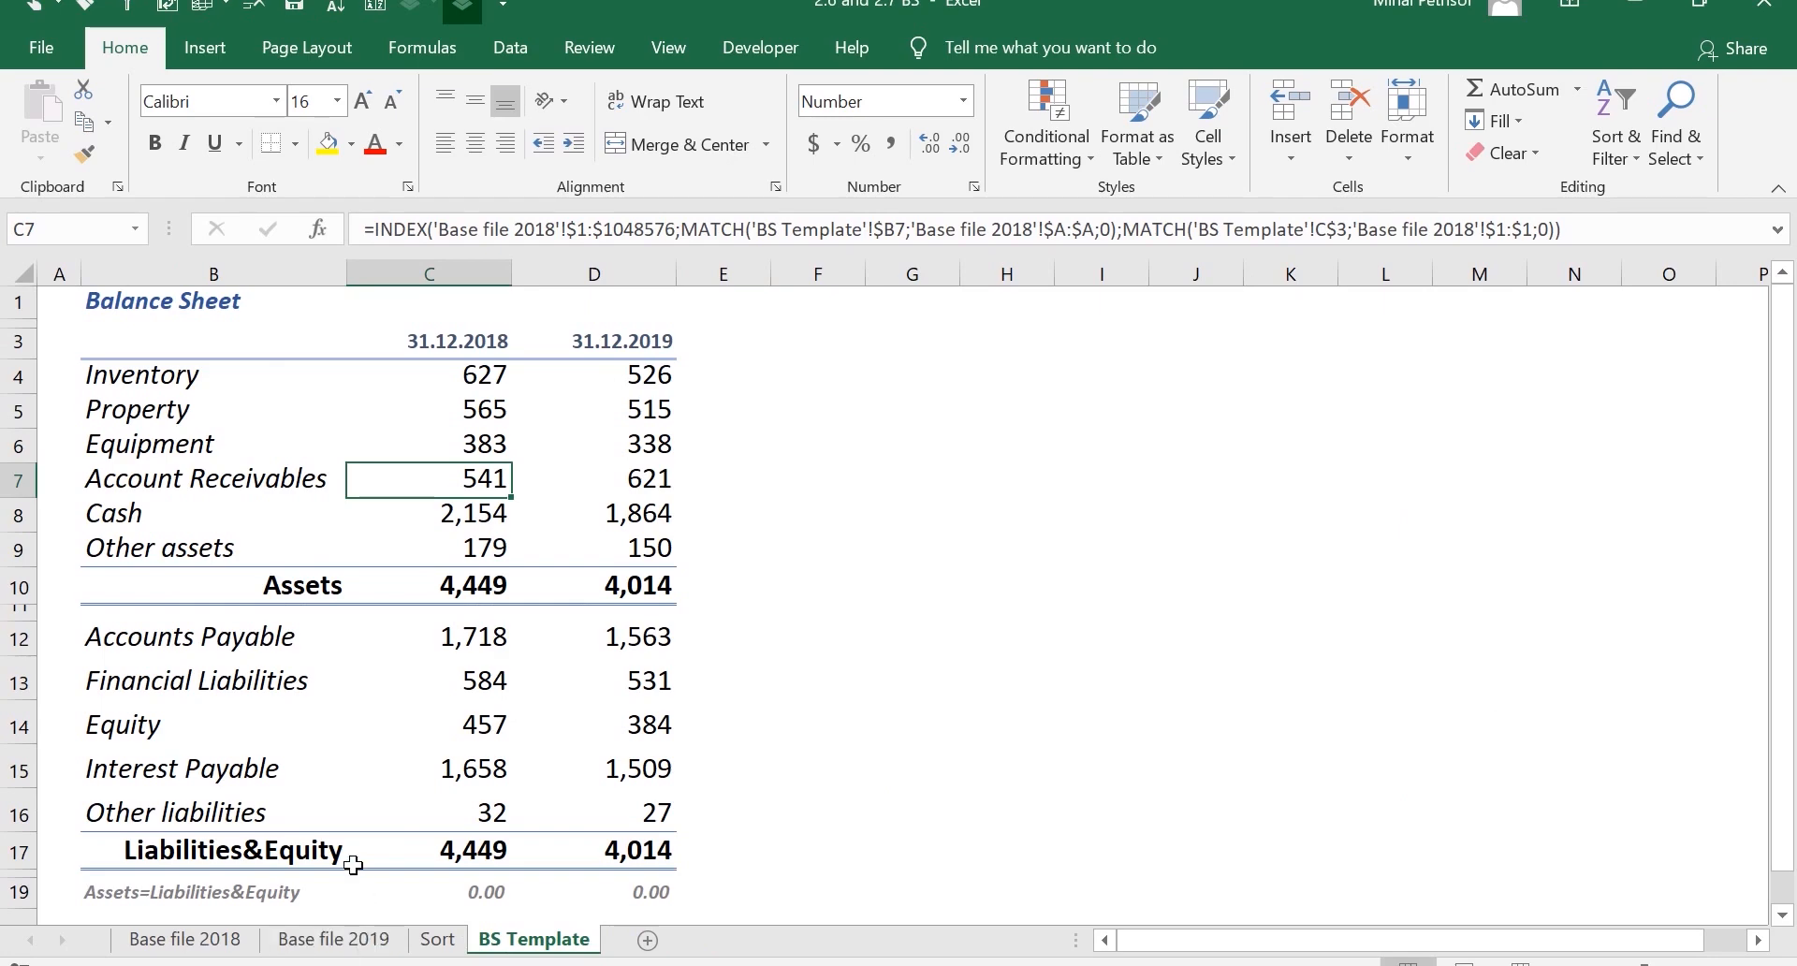
pyautogui.click(300, 712)
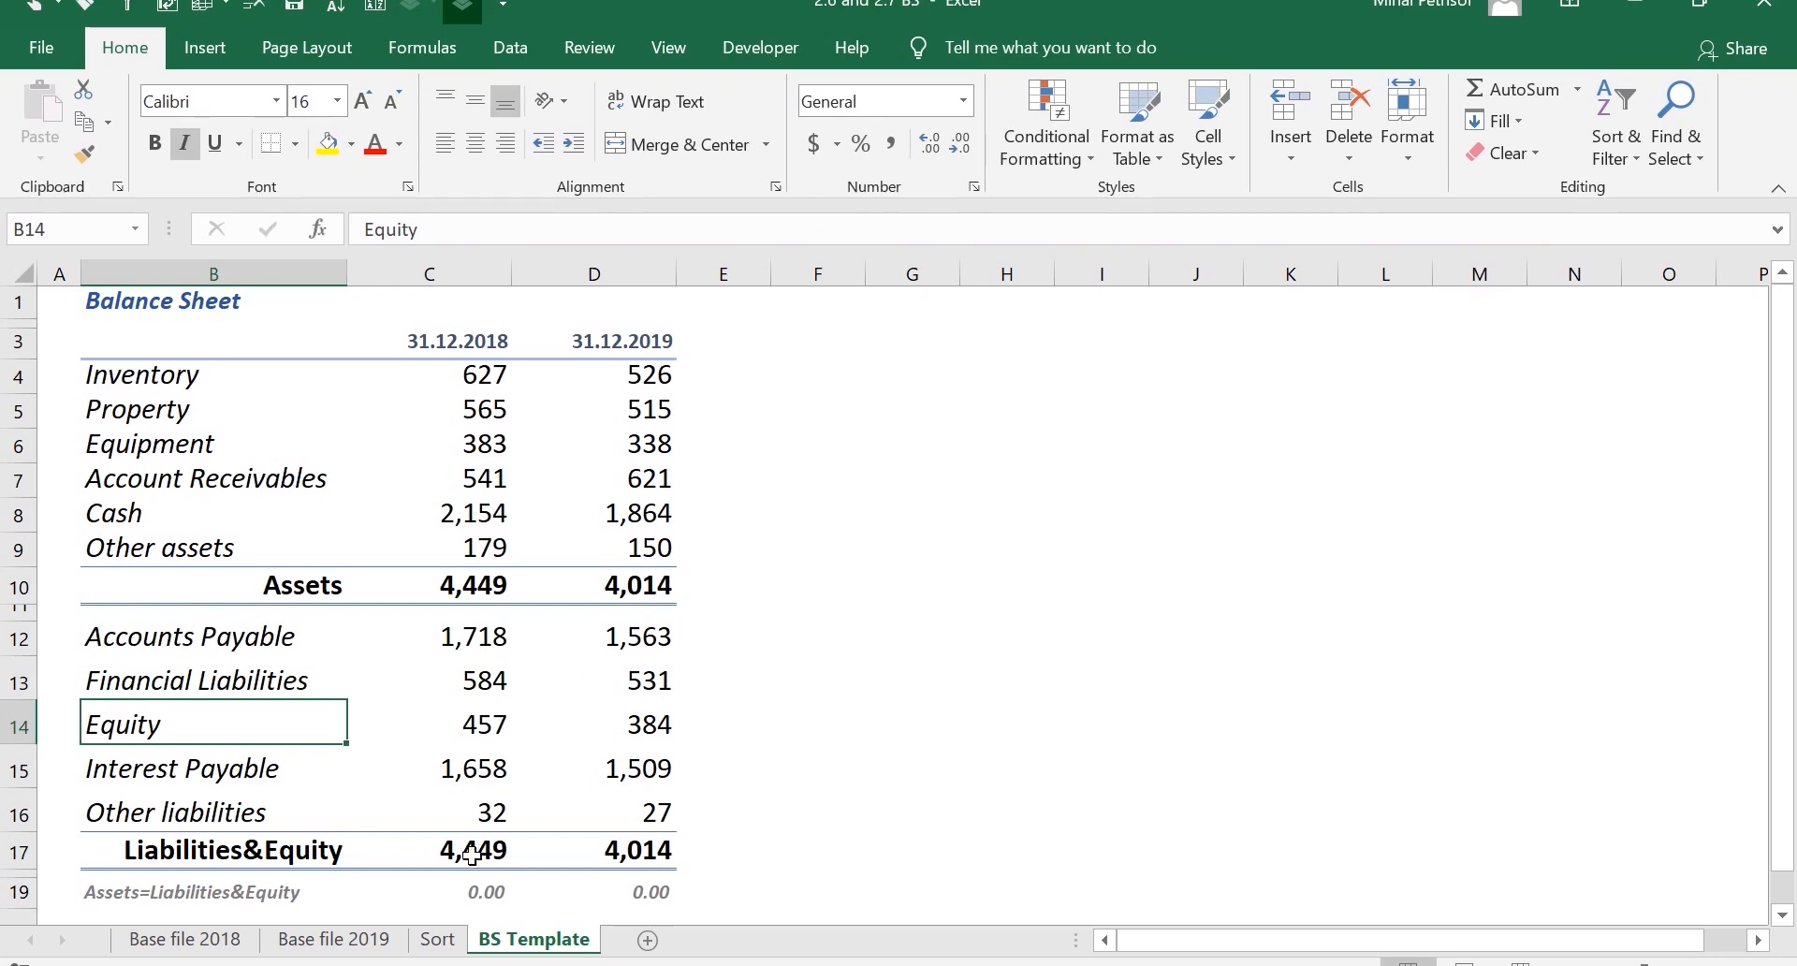
# Look through the Sort, Base file 2019 and Base file 2018 sheets, and return to BS Template
pyautogui.click(452, 940)
pyautogui.click(523, 944)
pyautogui.click(216, 940)
pyautogui.click(338, 943)
pyautogui.click(400, 630)
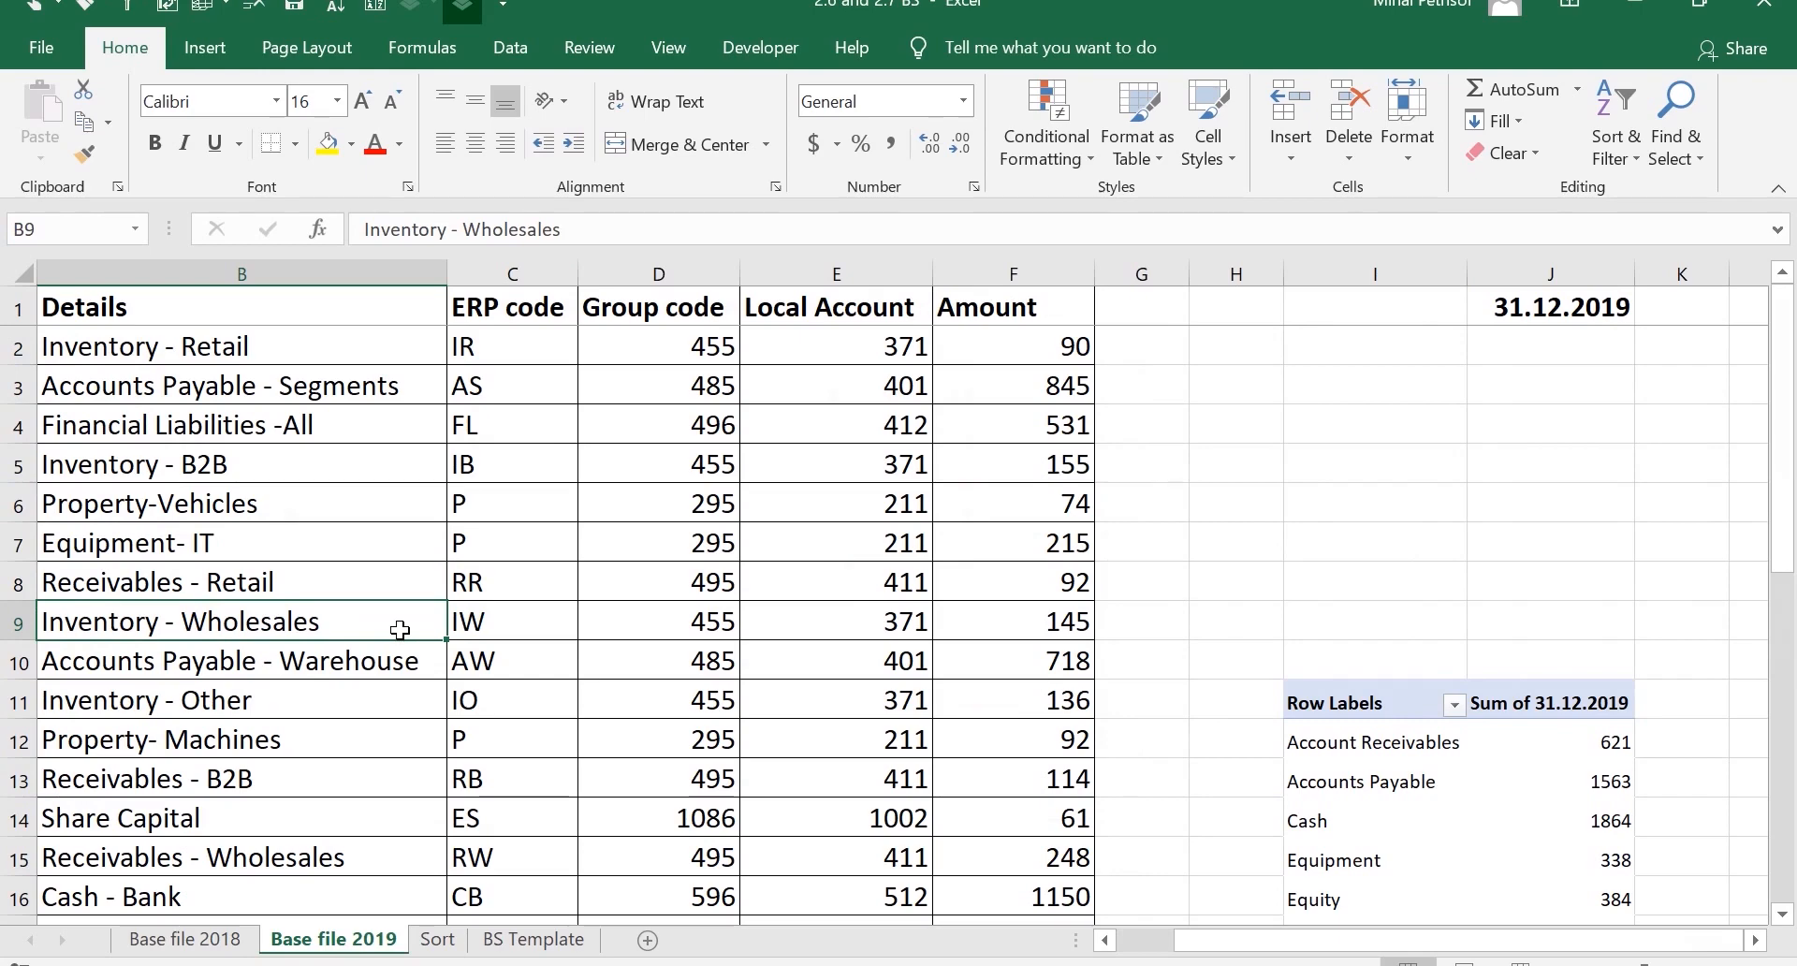
pyautogui.click(232, 942)
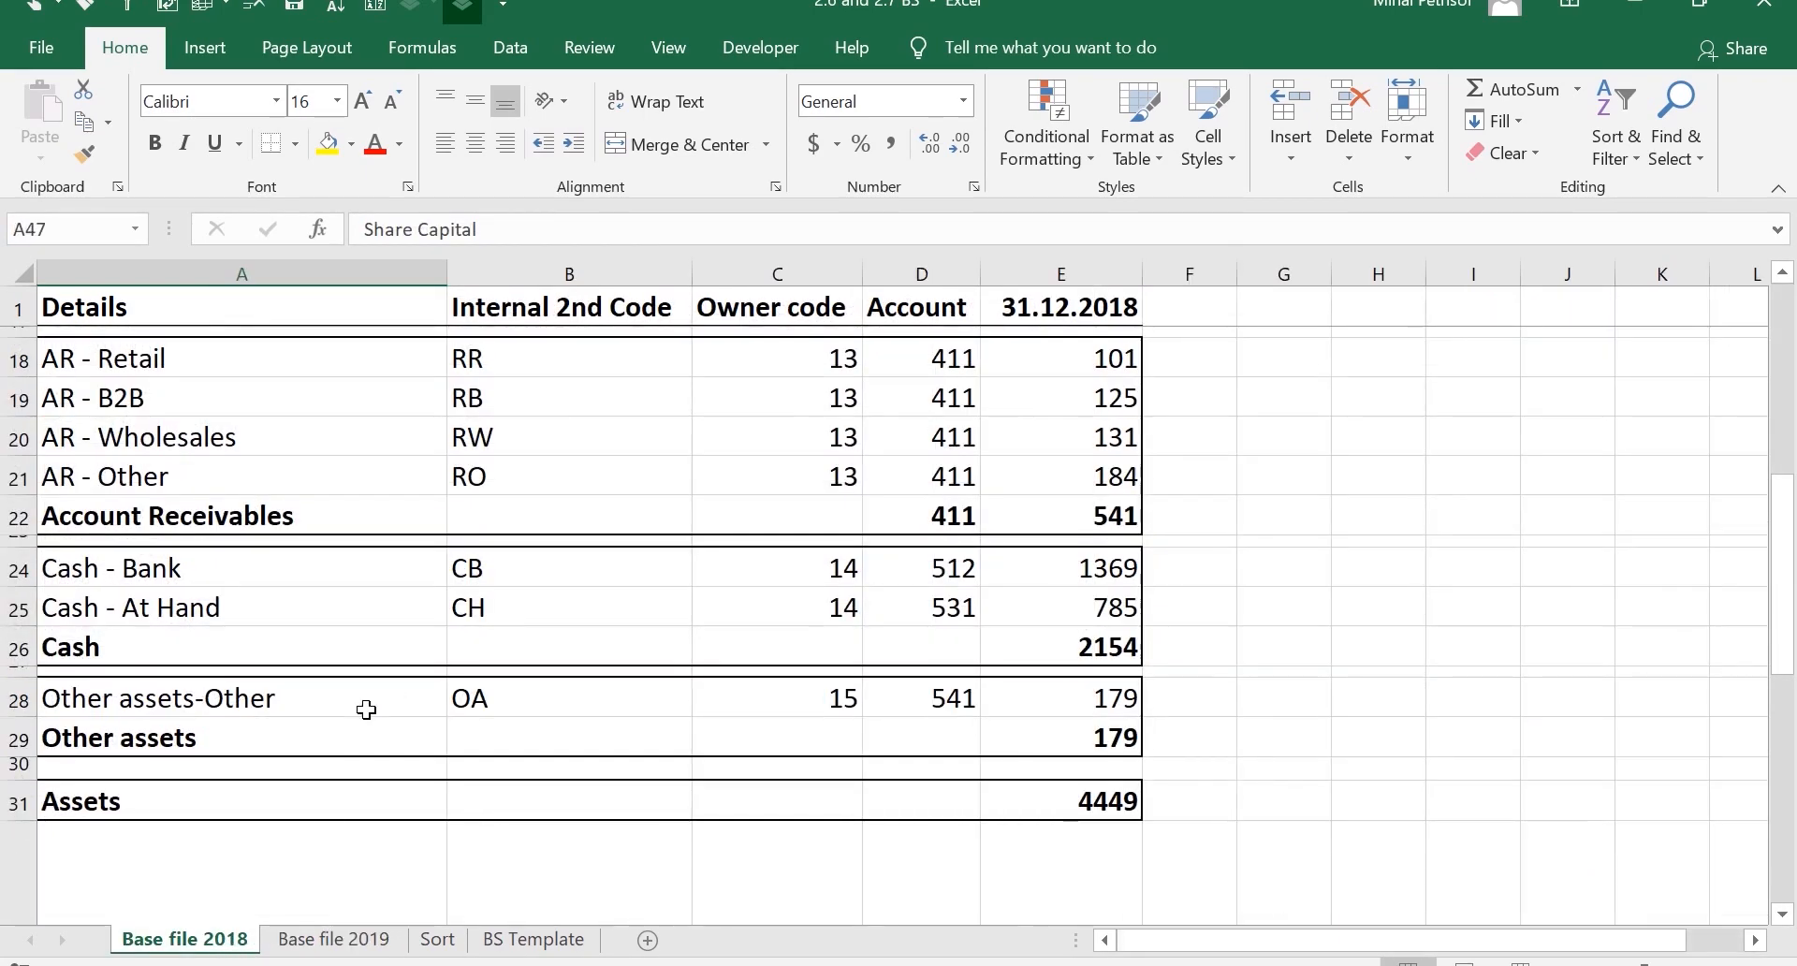
pyautogui.scroll(5, 346, 600)
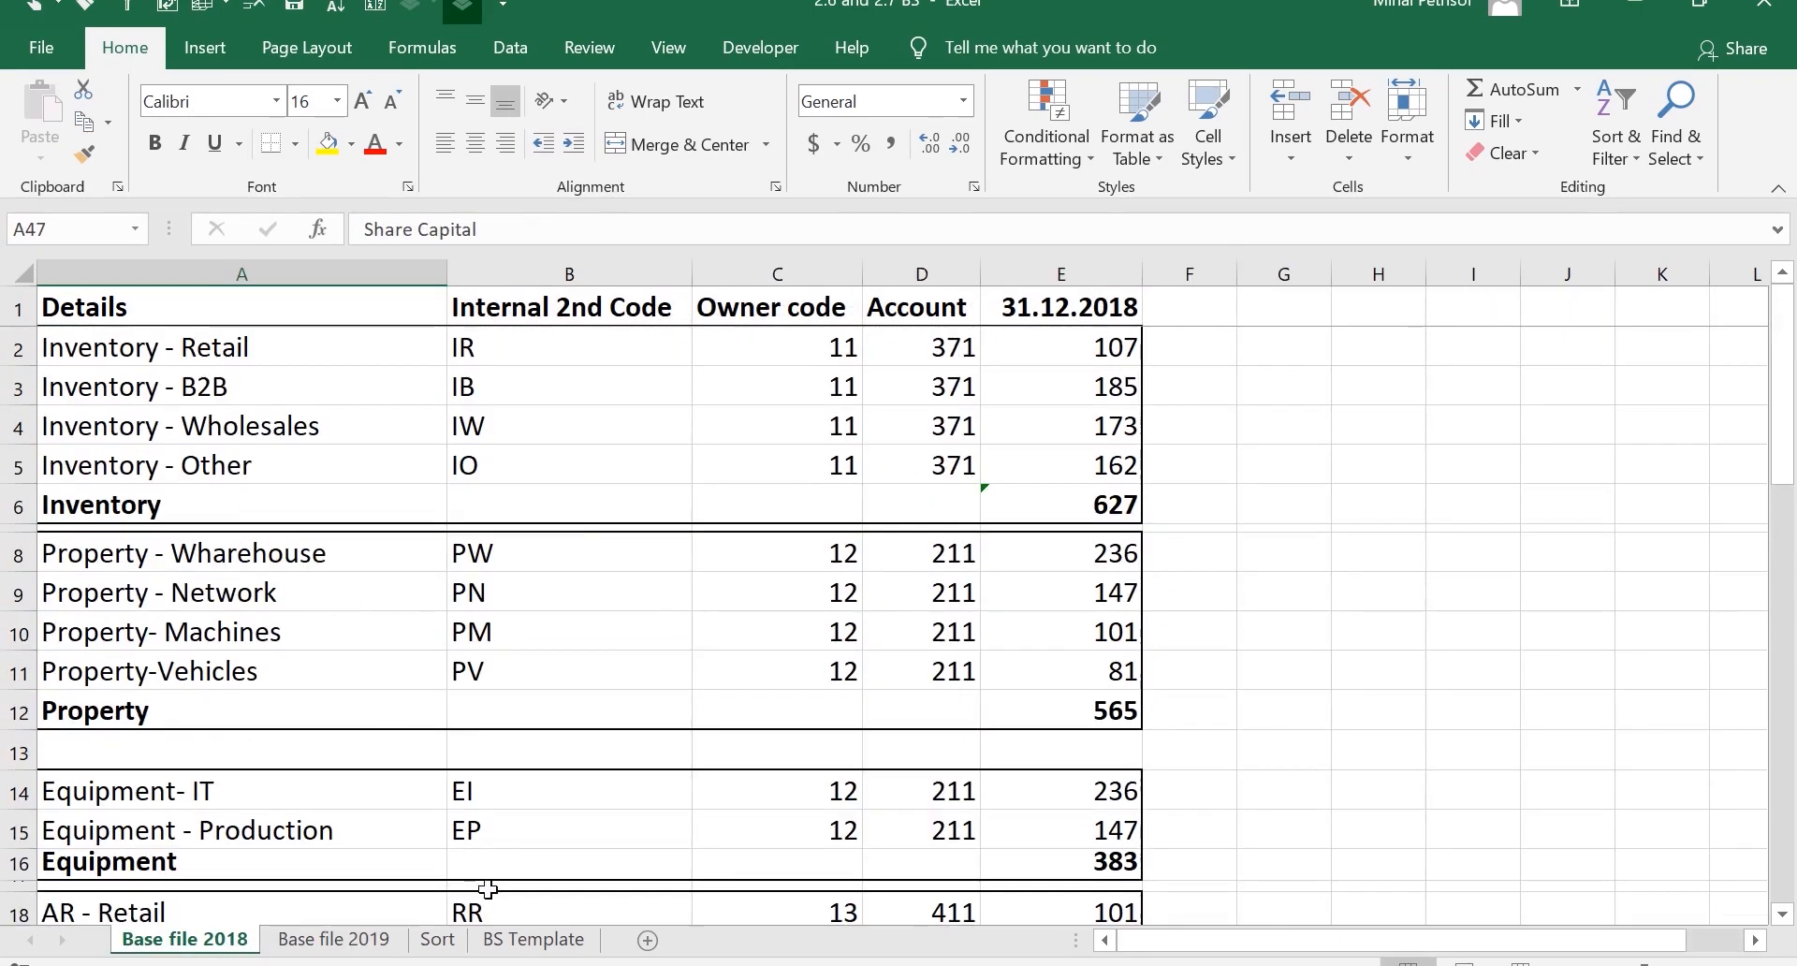
pyautogui.click(521, 943)
# Switch to the "2.8-2.9 Cash Flow" workbook and inspect the 2019 Delta Accounts Payable formula and the statement title
pyautogui.hotkey('alt', 'Tab')
pyautogui.hotkey('alt', 'Tab')
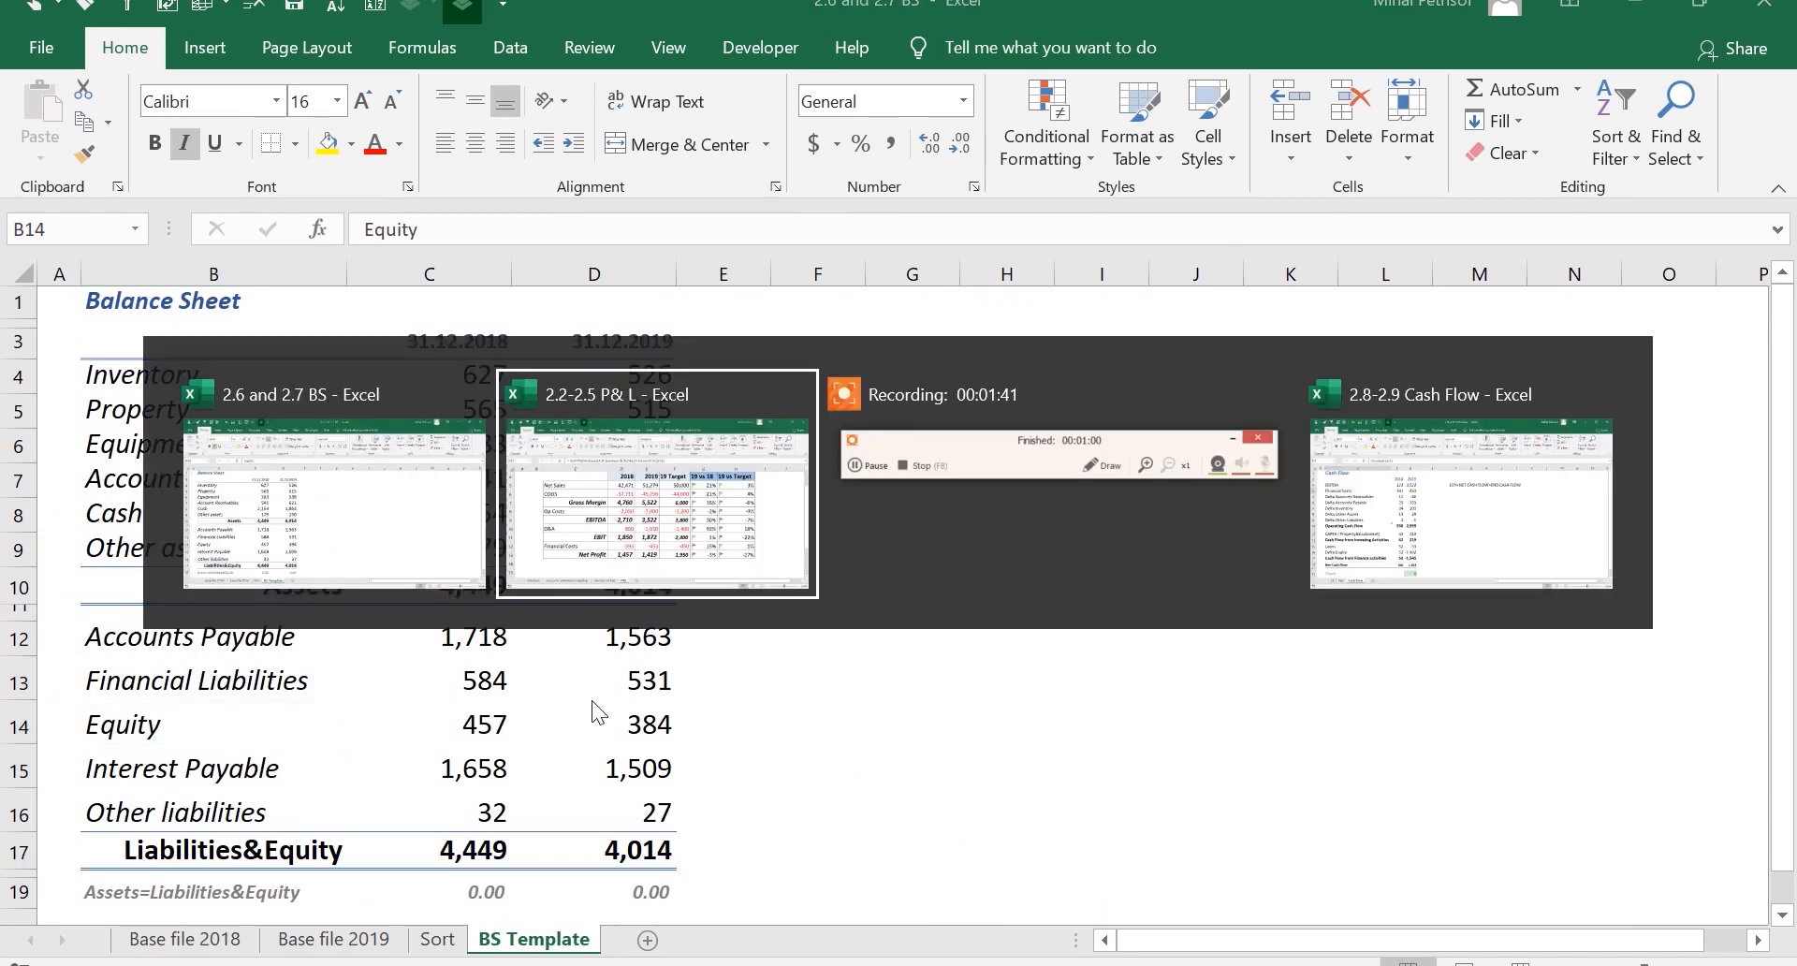
pyautogui.hotkey('alt', 'Tab')
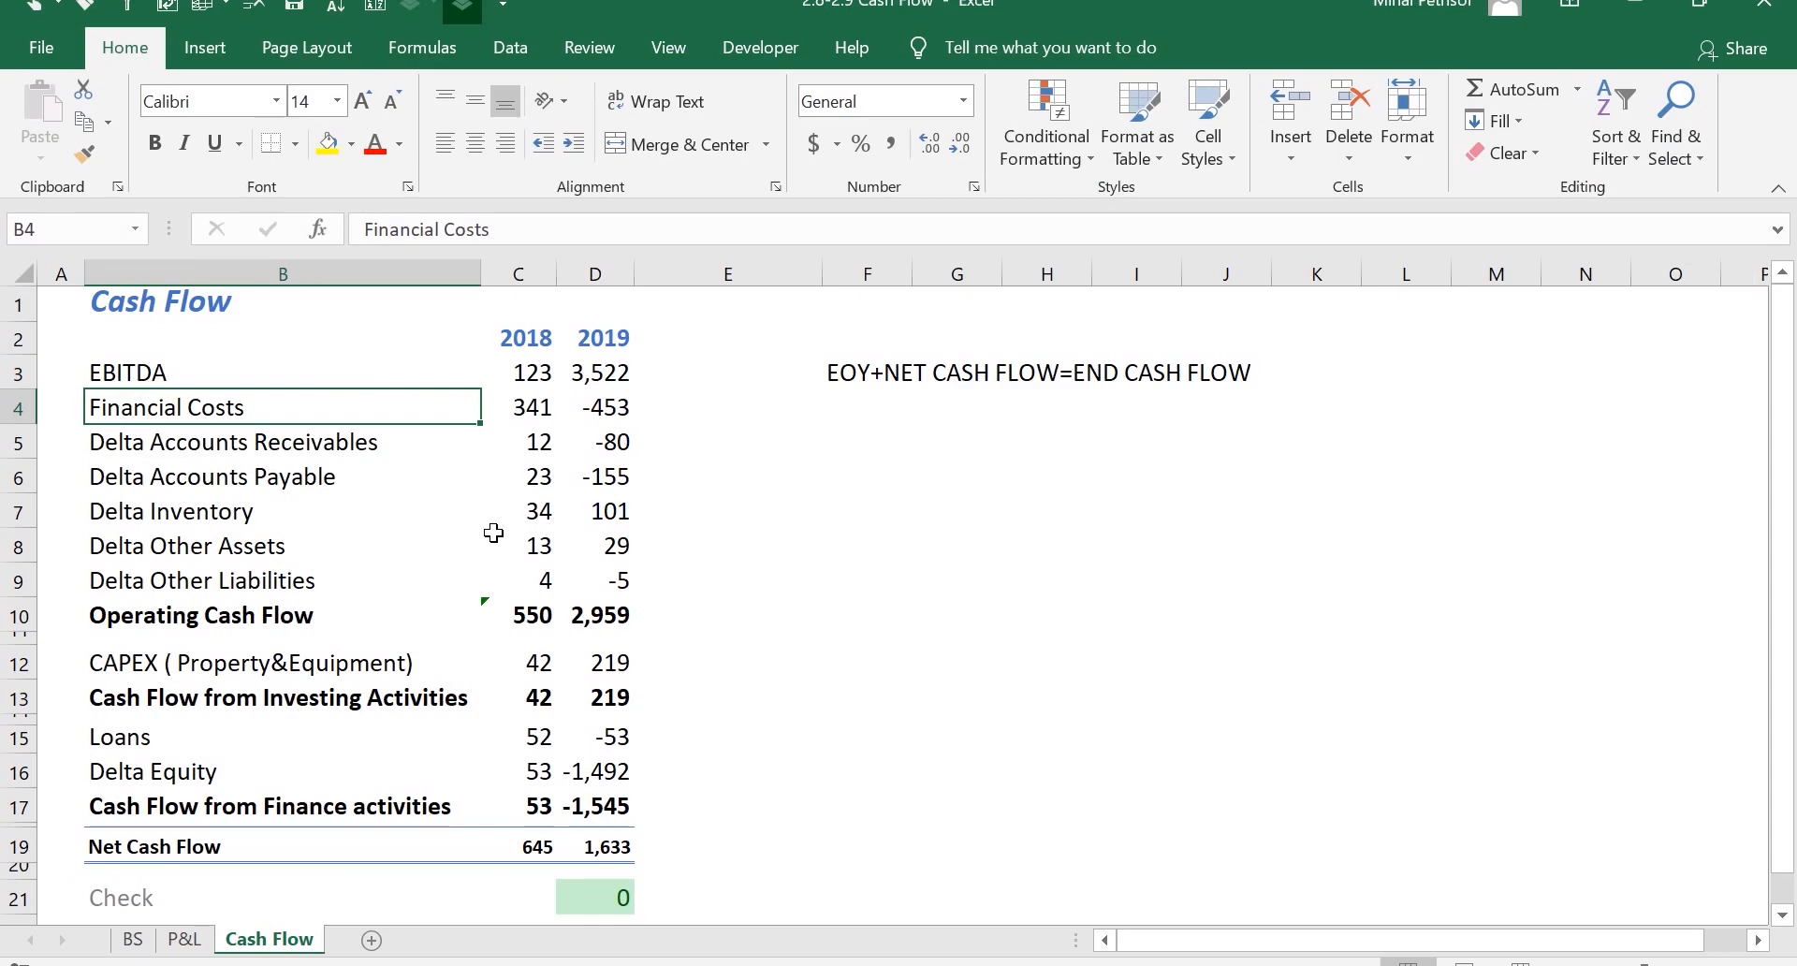
pyautogui.click(671, 463)
pyautogui.click(596, 465)
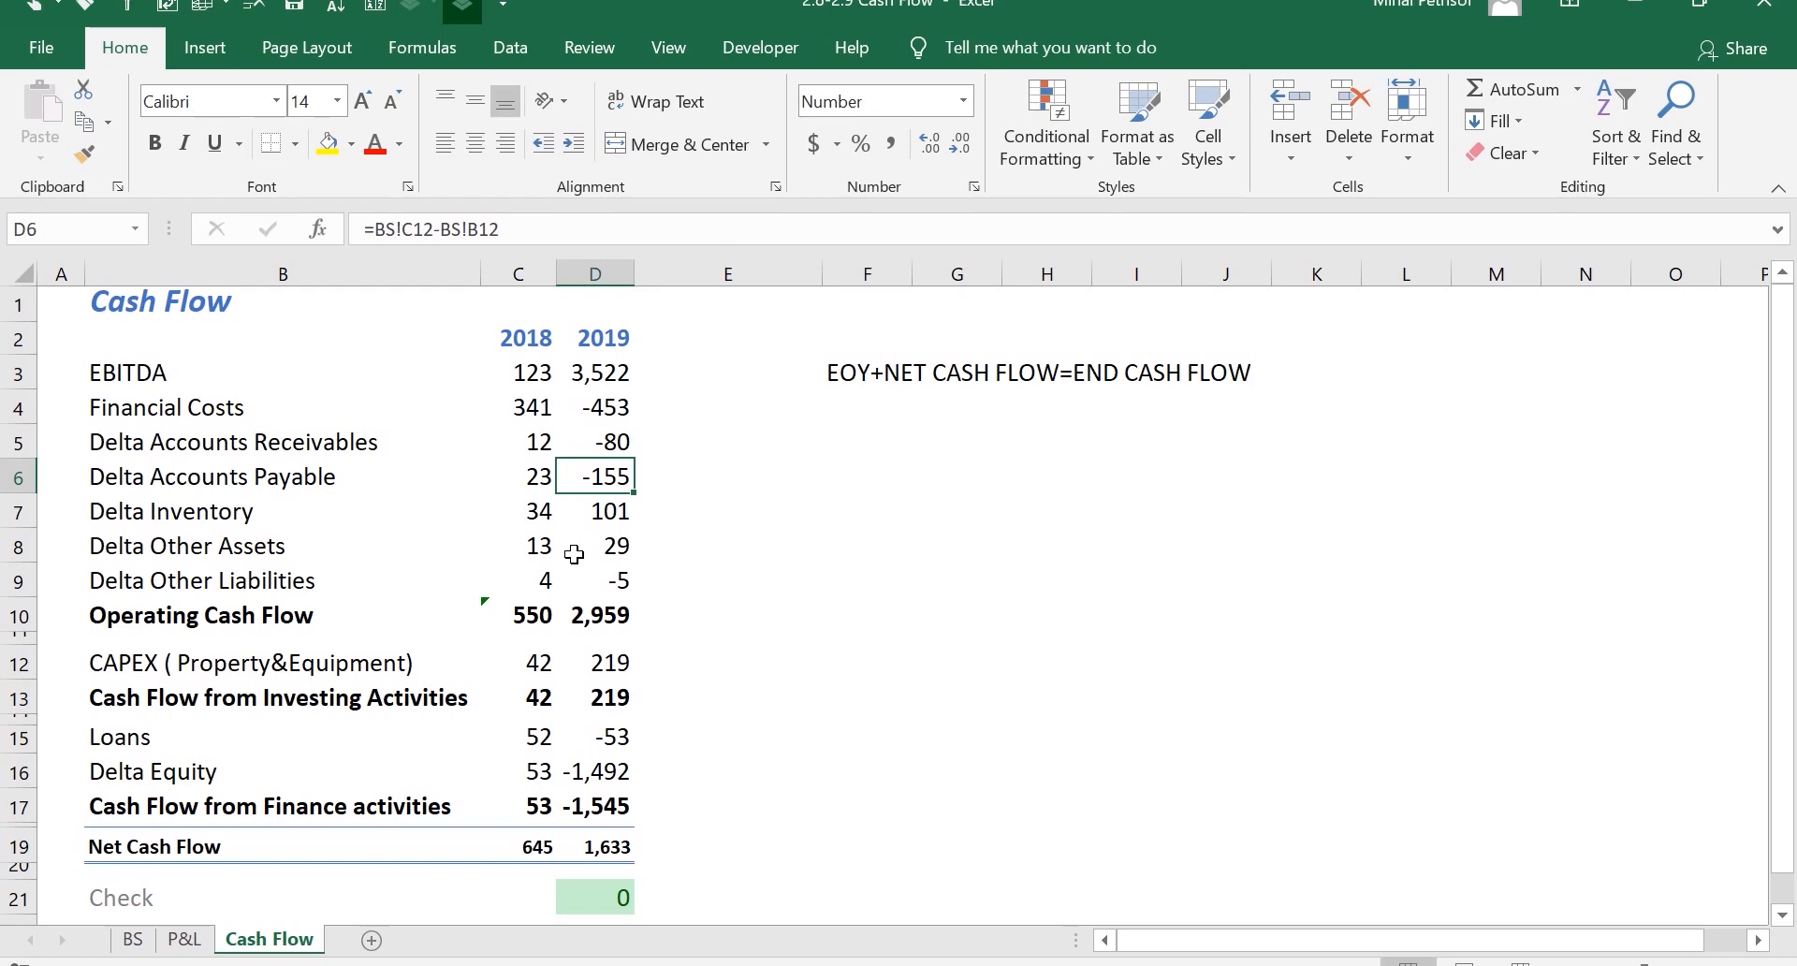
pyautogui.click(232, 314)
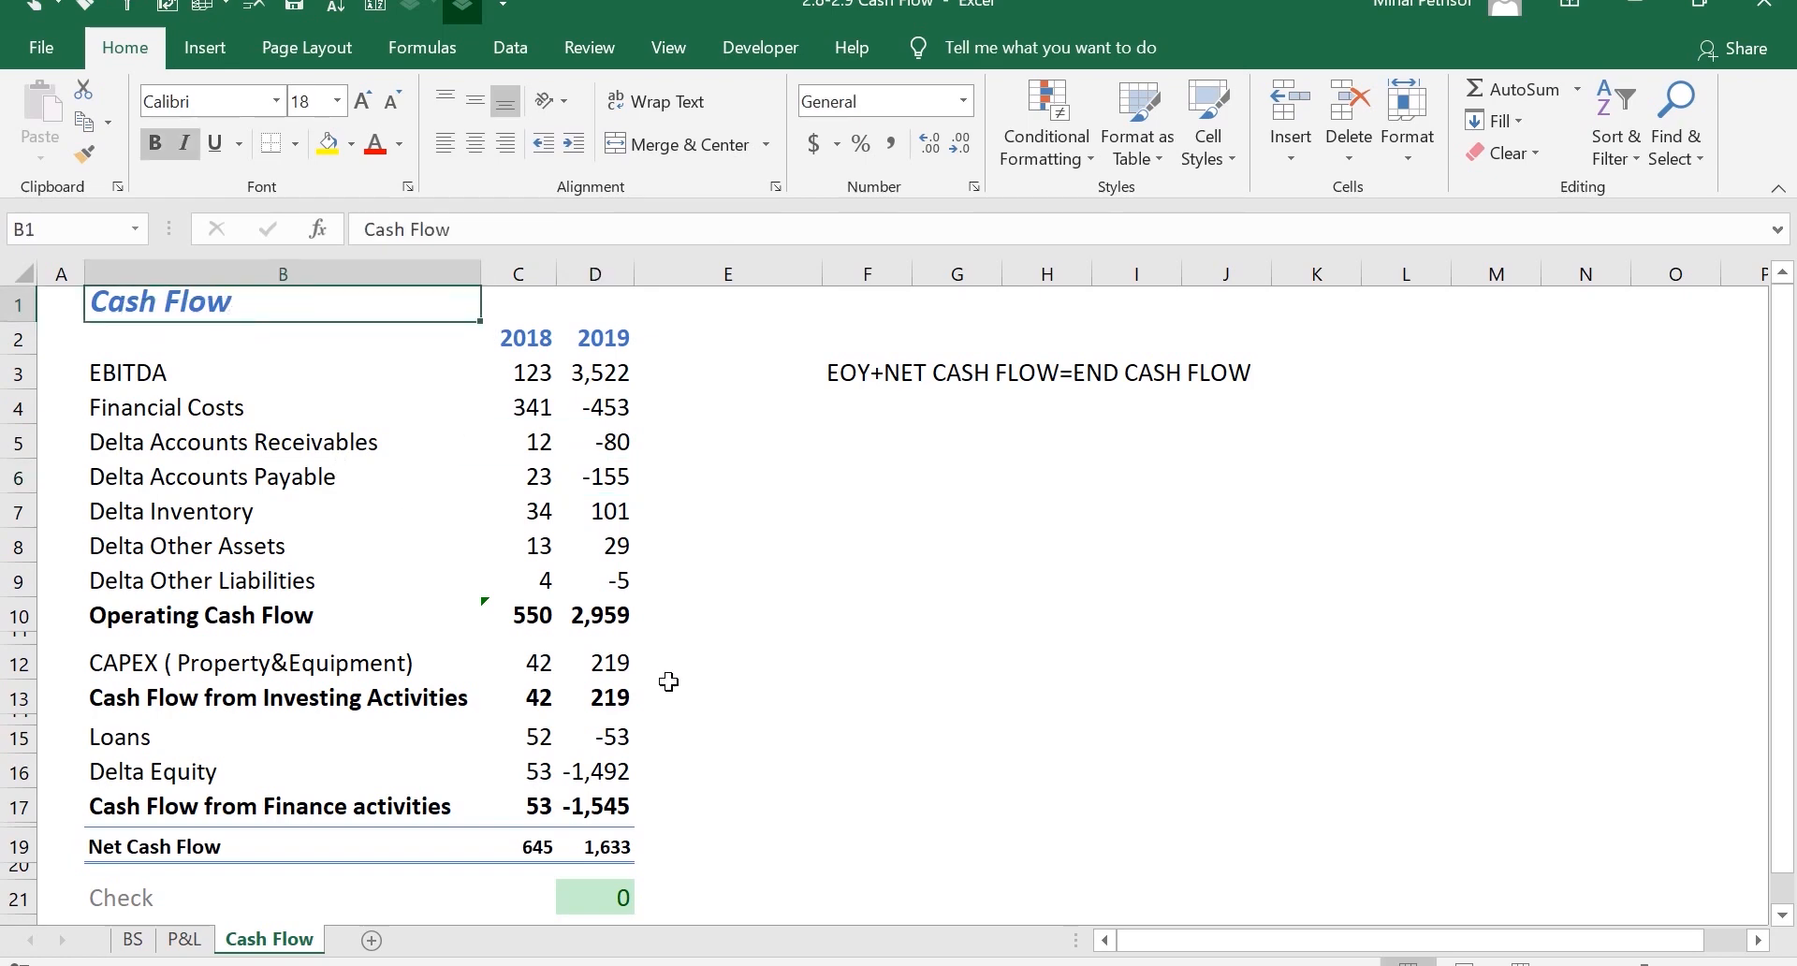
# Examine the Check formula in D21, the net cash flow note, and the 2018 and 2019 cash flow figures
pyautogui.click(921, 525)
pyautogui.click(607, 898)
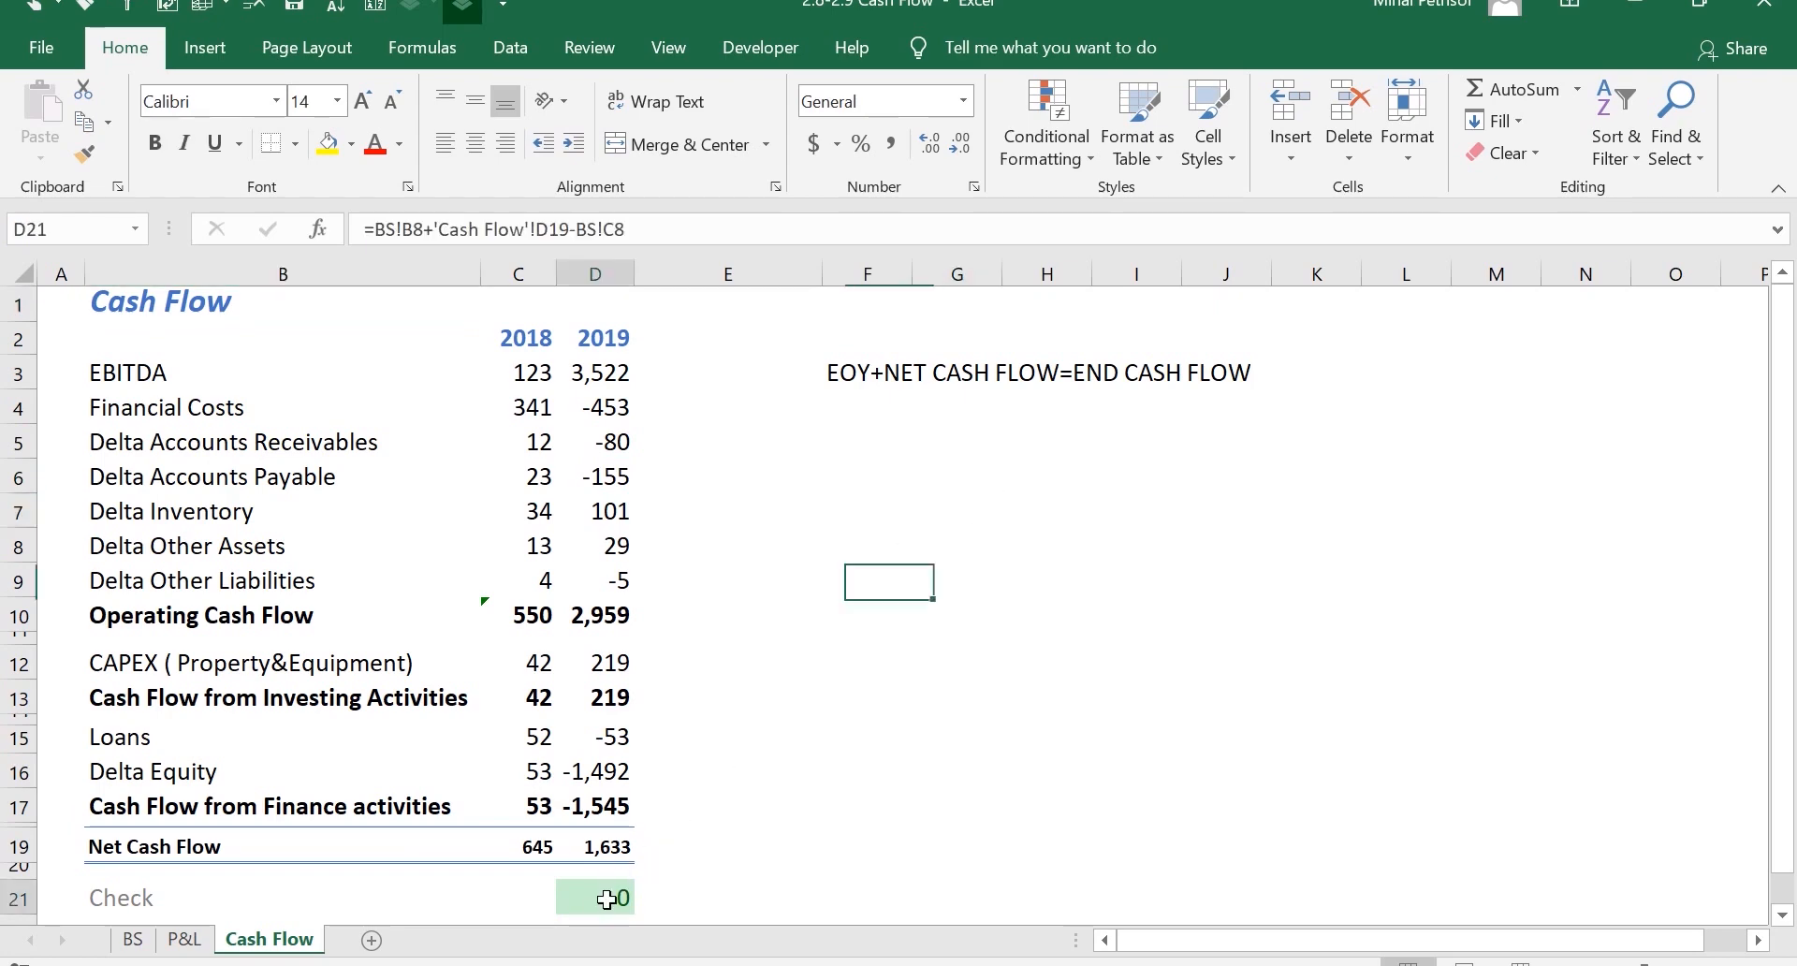
pyautogui.click(836, 627)
pyautogui.click(1140, 382)
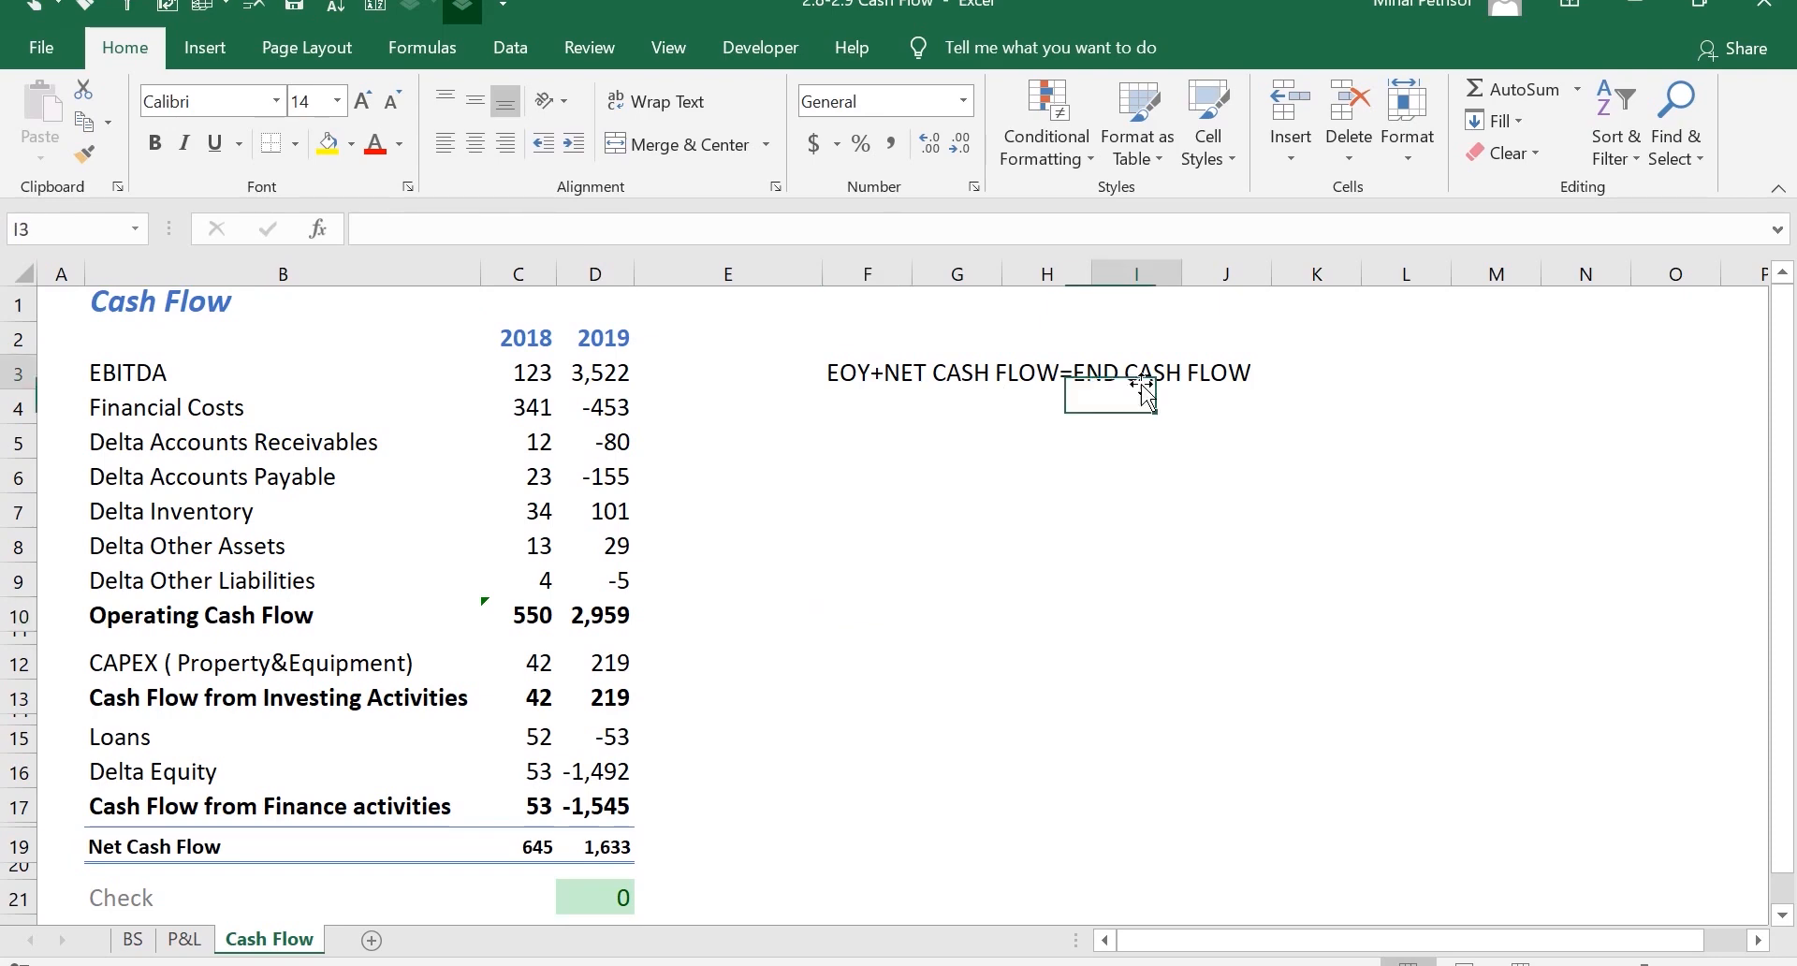
pyautogui.click(593, 373)
pyautogui.moveTo(599, 525); pyautogui.dragTo(600, 807)
pyautogui.moveTo(535, 368); pyautogui.dragTo(536, 789)
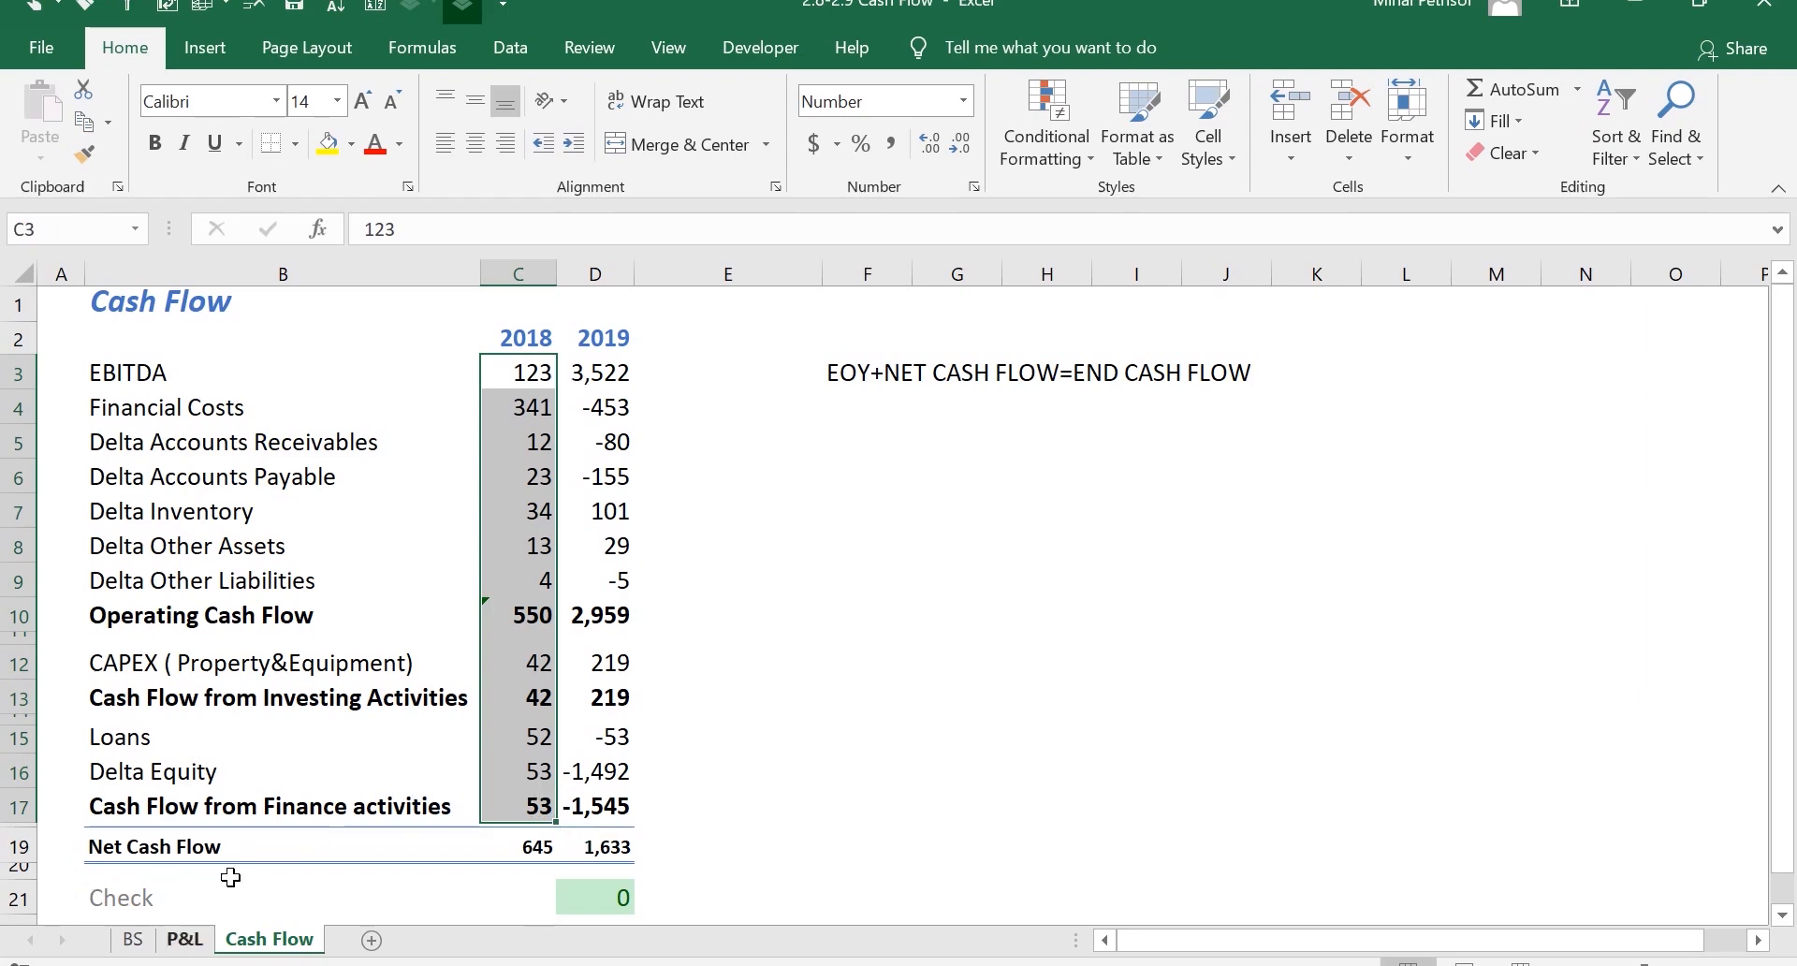
pyautogui.click(604, 376)
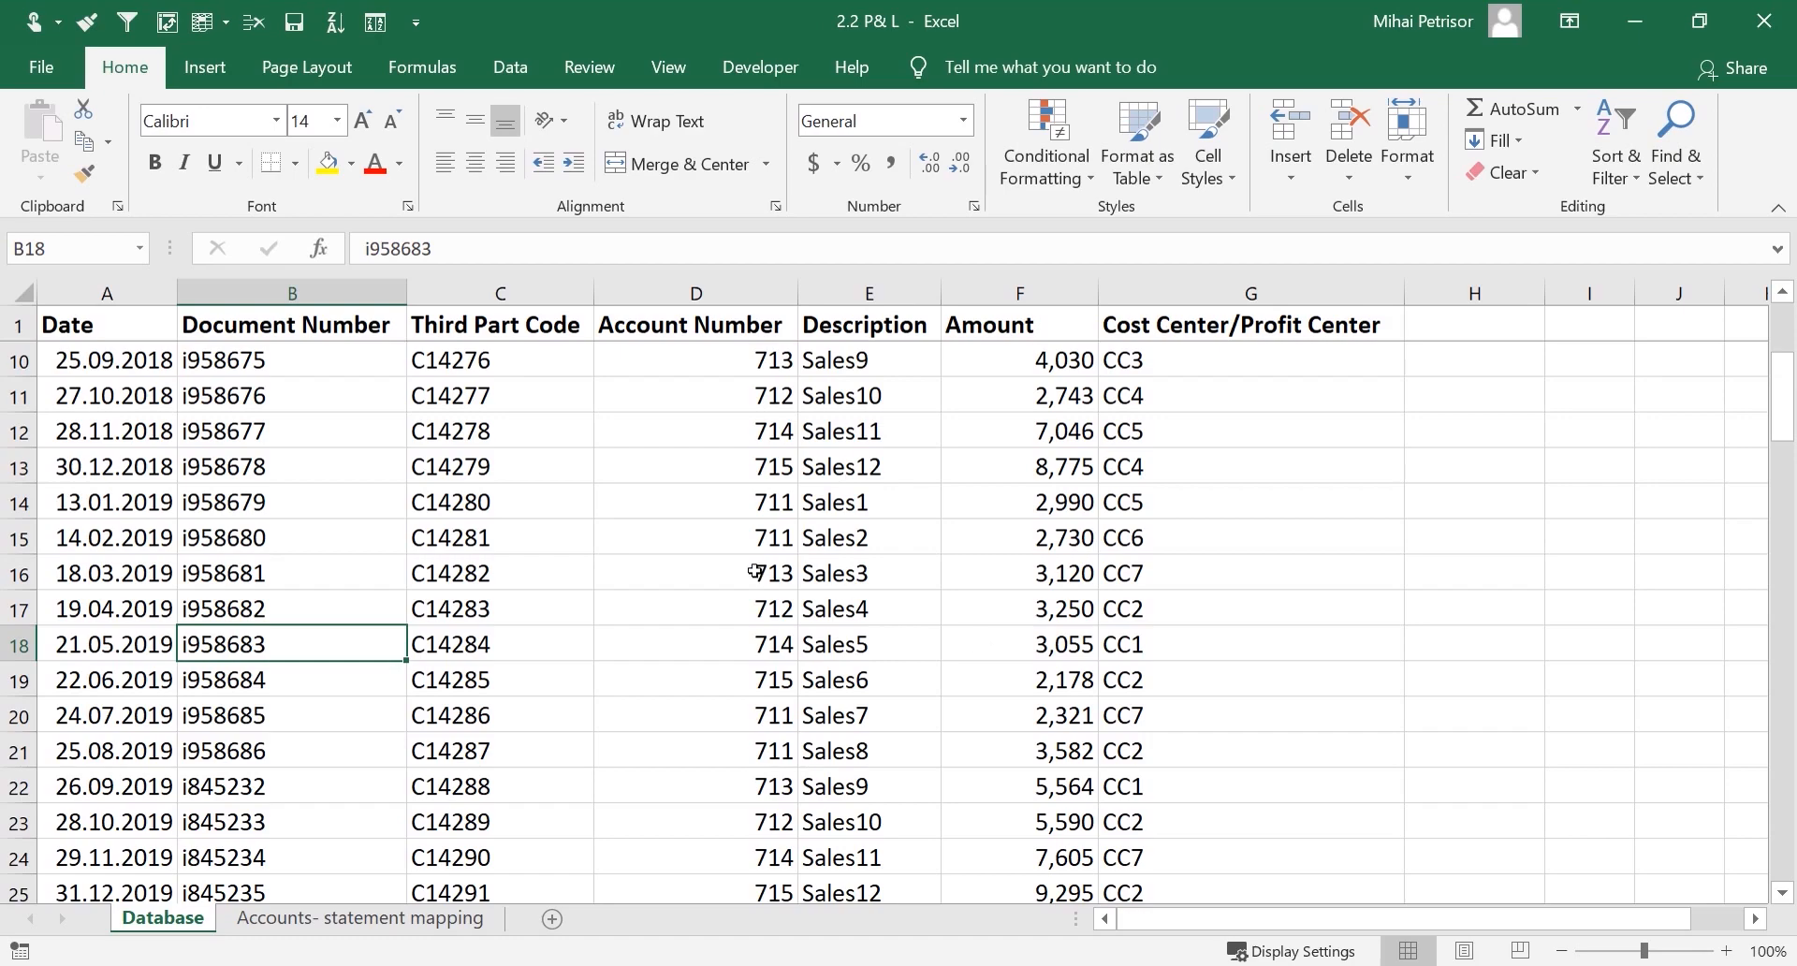
# Scan the Database sheet of the "2.2 P& L" workbook, examining the Date and Document Number columns
pyautogui.click(163, 398)
pyautogui.scroll(-7, 232, 529)
pyautogui.scroll(-8, 232, 530)
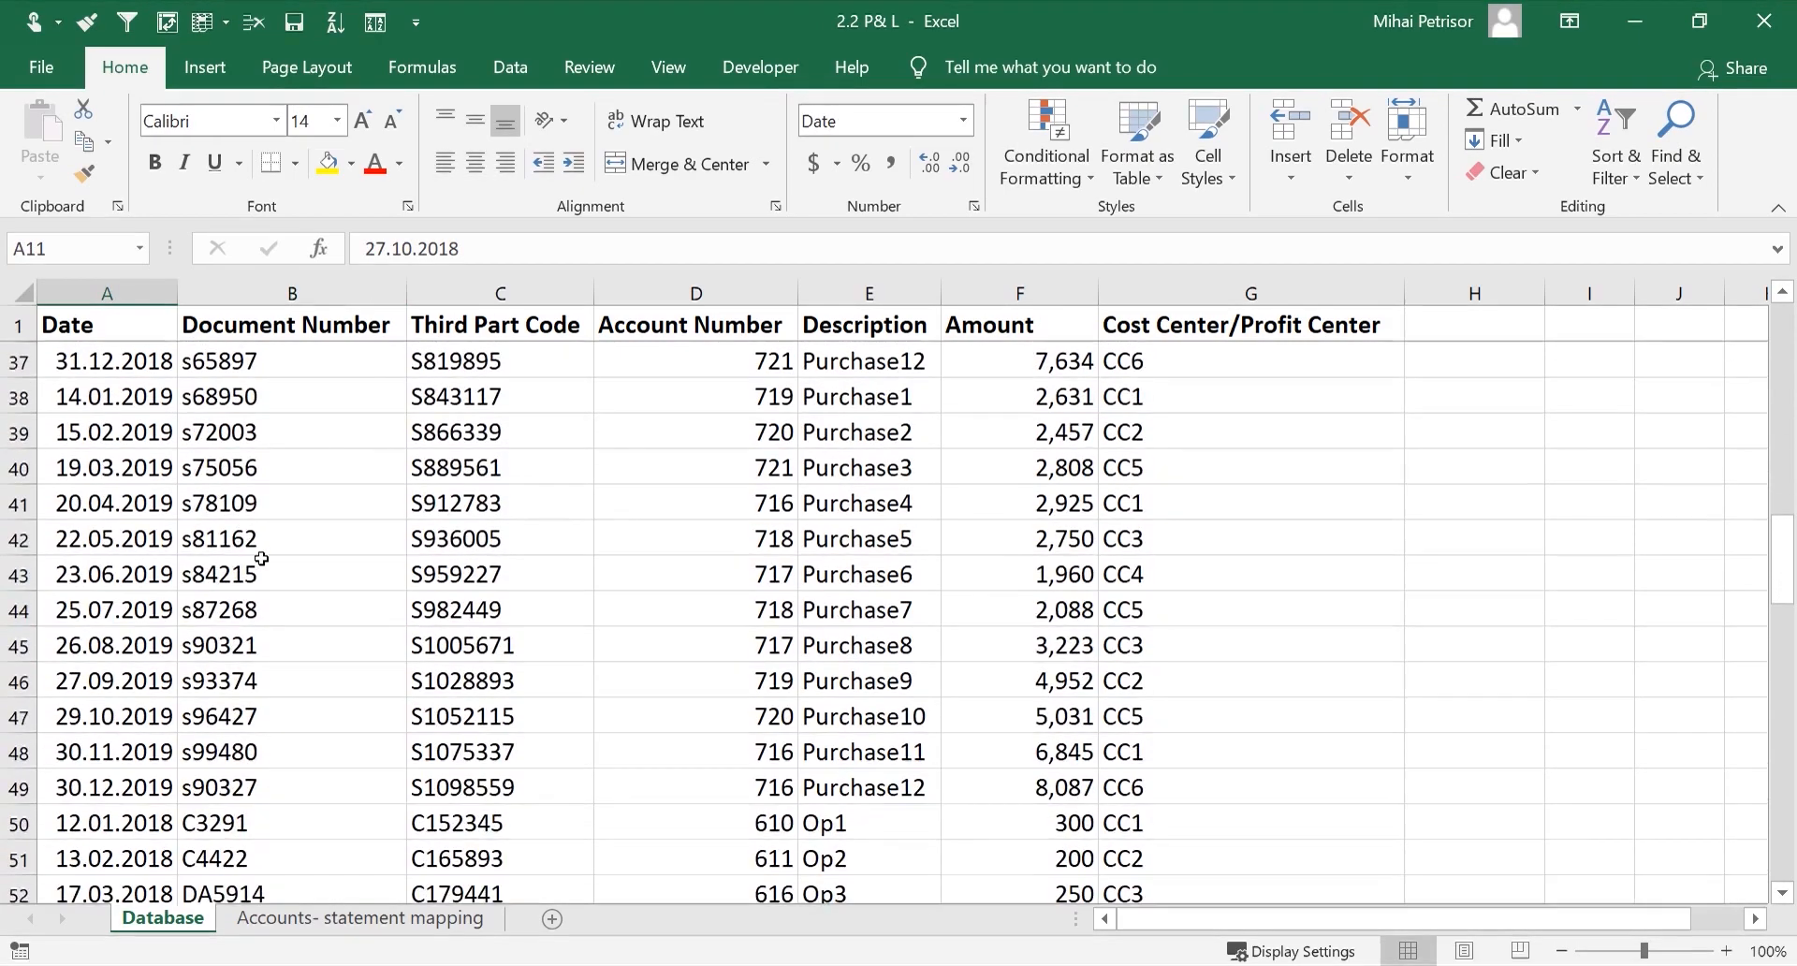
pyautogui.scroll(13, 268, 576)
pyautogui.scroll(5, 267, 575)
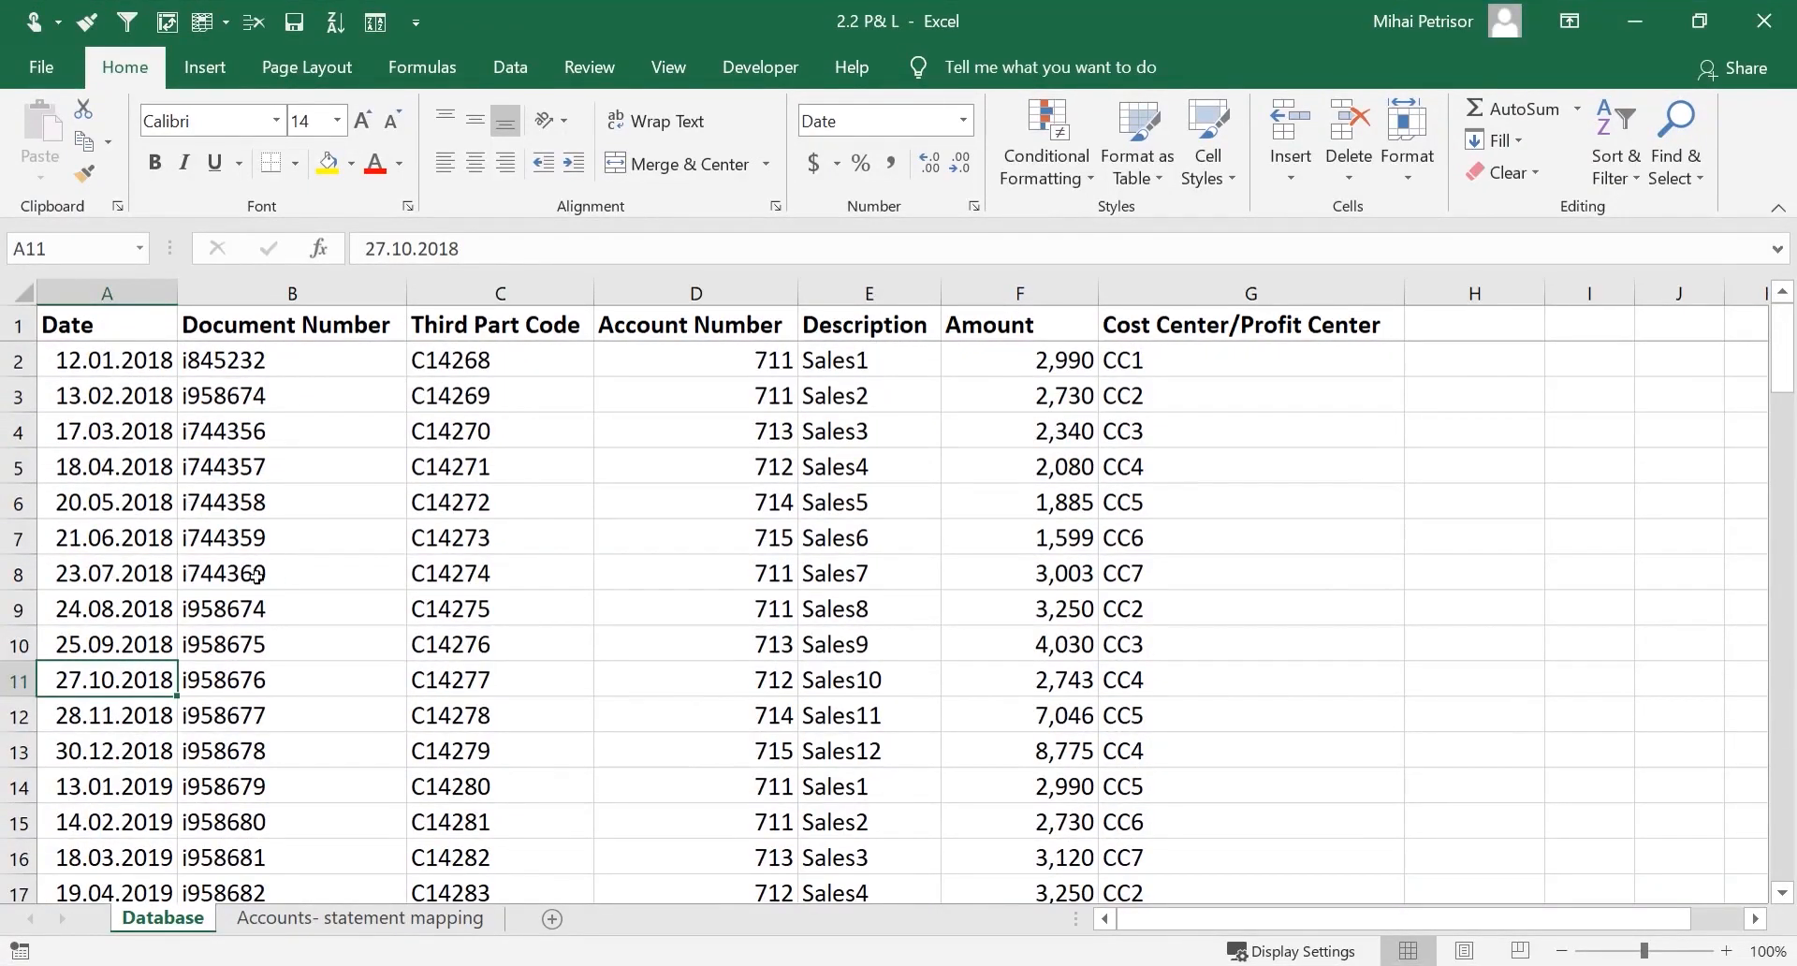
pyautogui.click(145, 367)
pyautogui.click(278, 432)
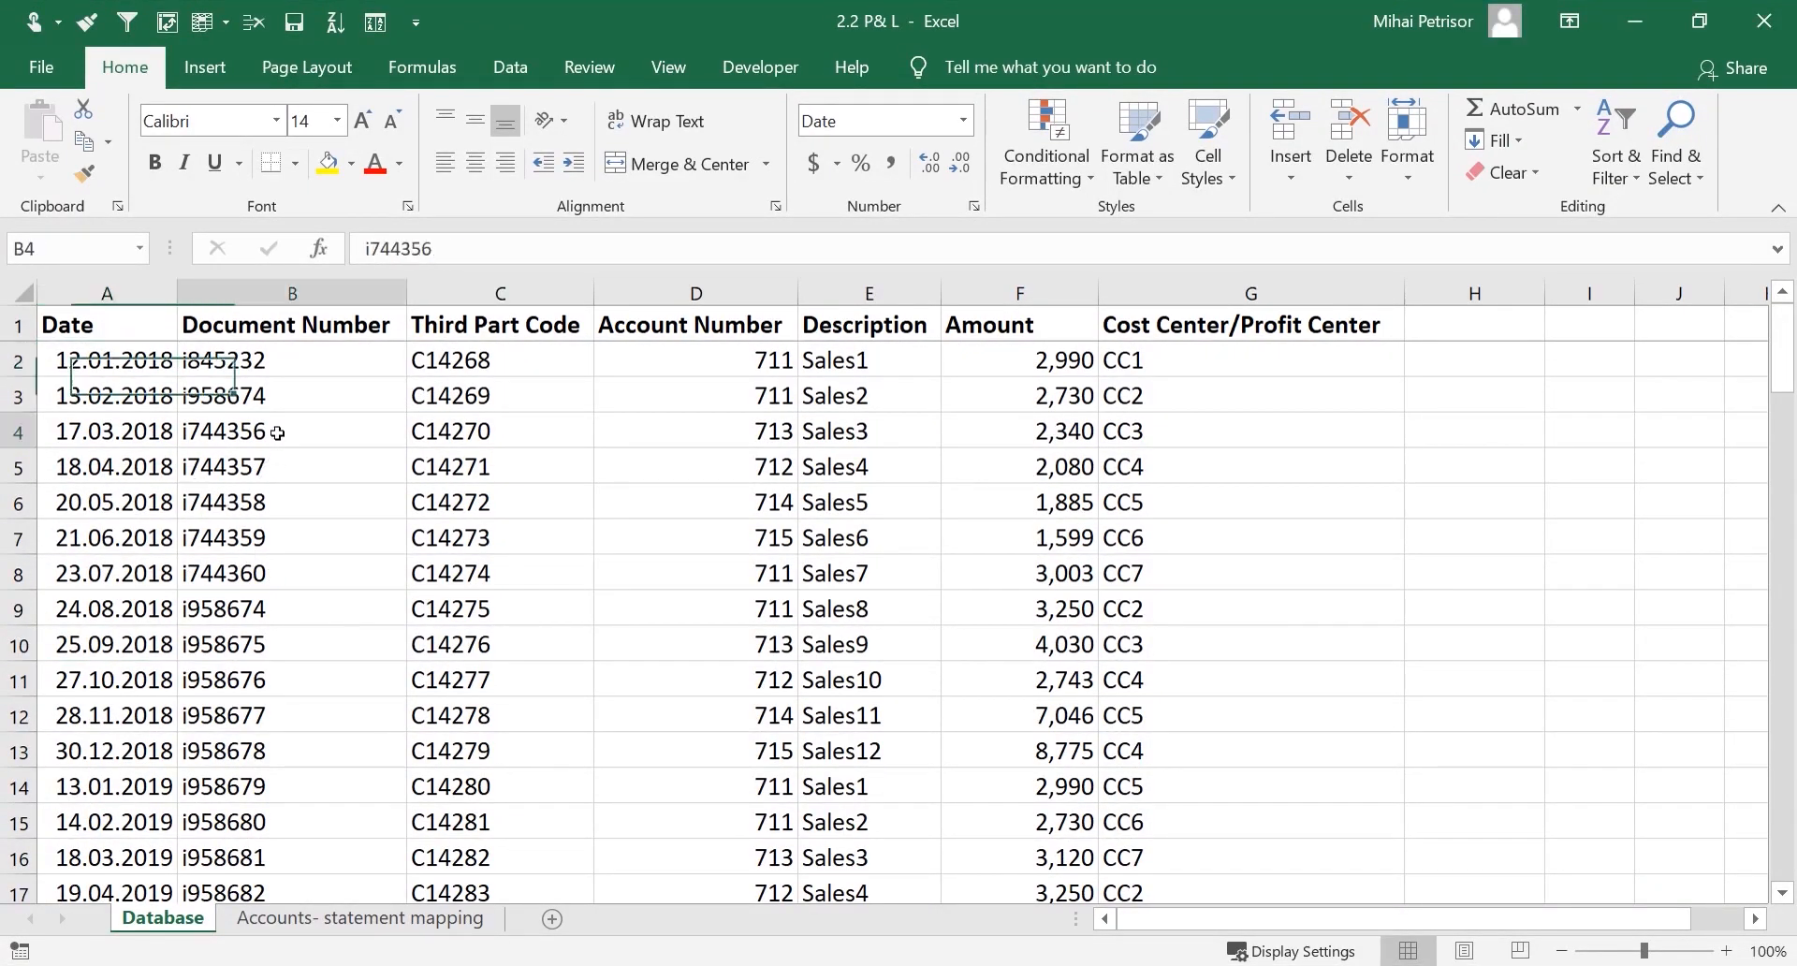
# Compare the document numbers of the sales and purchase rows, and select the Third Part Code in C3
pyautogui.scroll(-7, 390, 516)
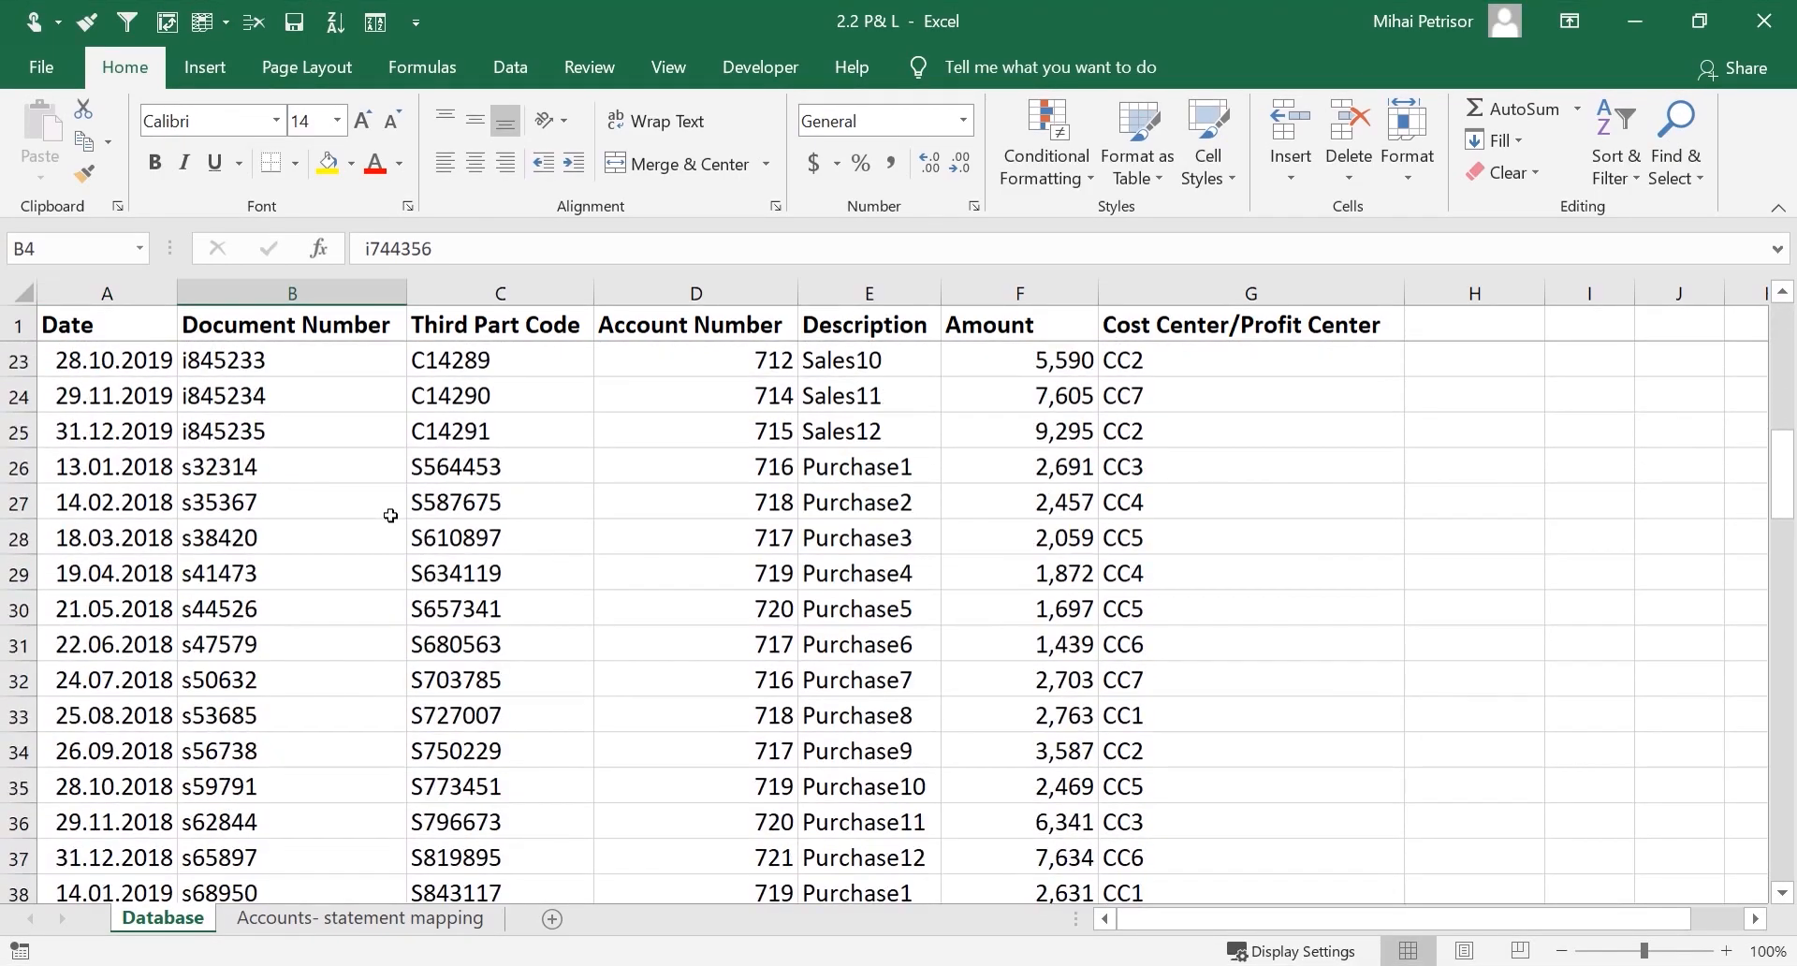
pyautogui.scroll(-8, 390, 516)
pyautogui.scroll(15, 389, 506)
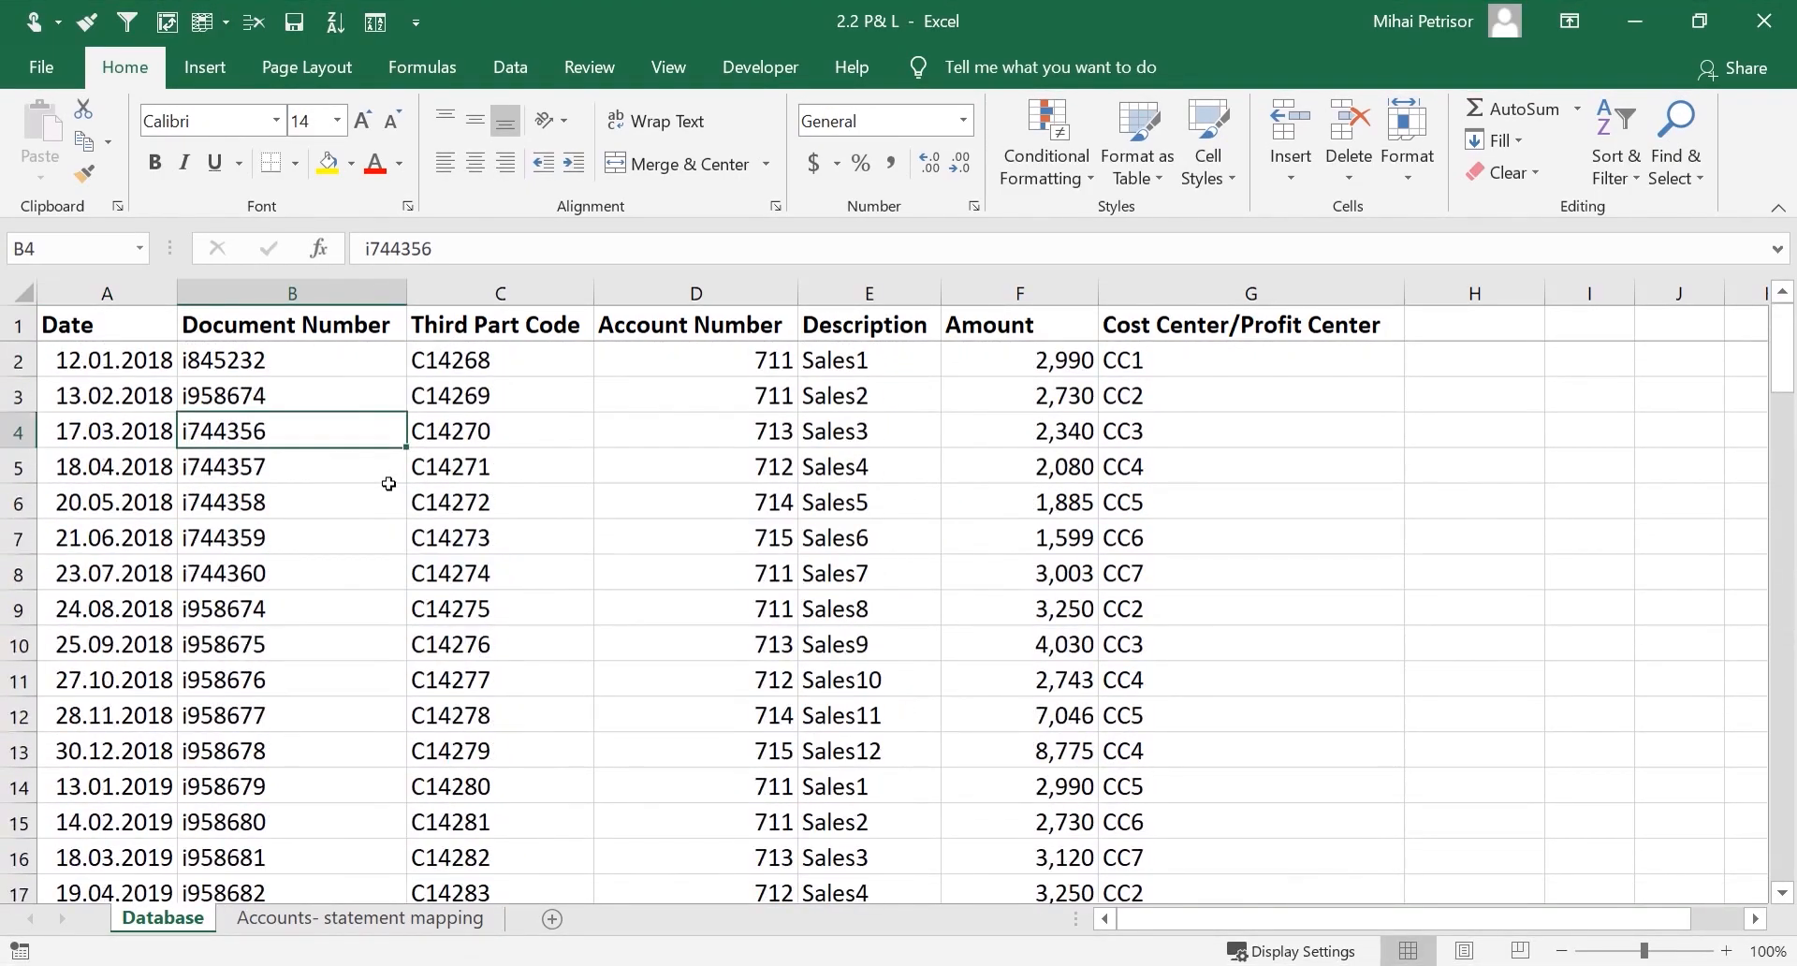
pyautogui.click(312, 393)
pyautogui.click(519, 391)
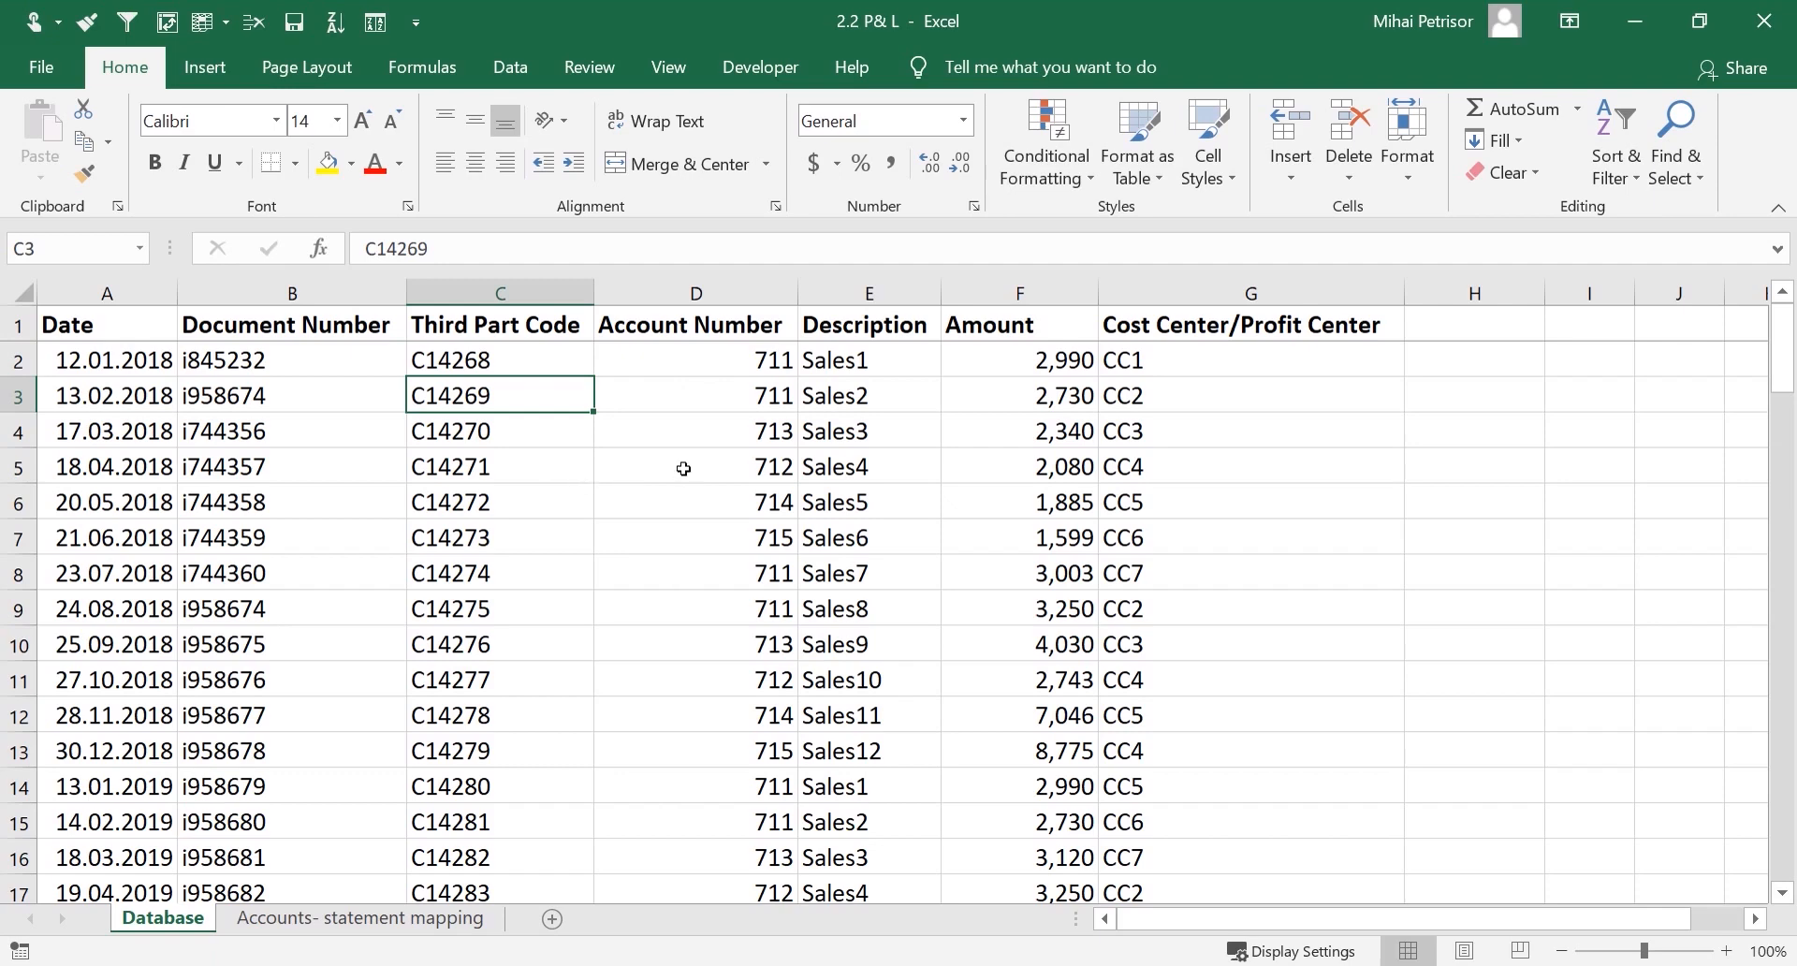
# Examine the Account Number, Description, Amount and Cost Center/Profit Center entries in row 3 of the Database sheet
pyautogui.click(691, 398)
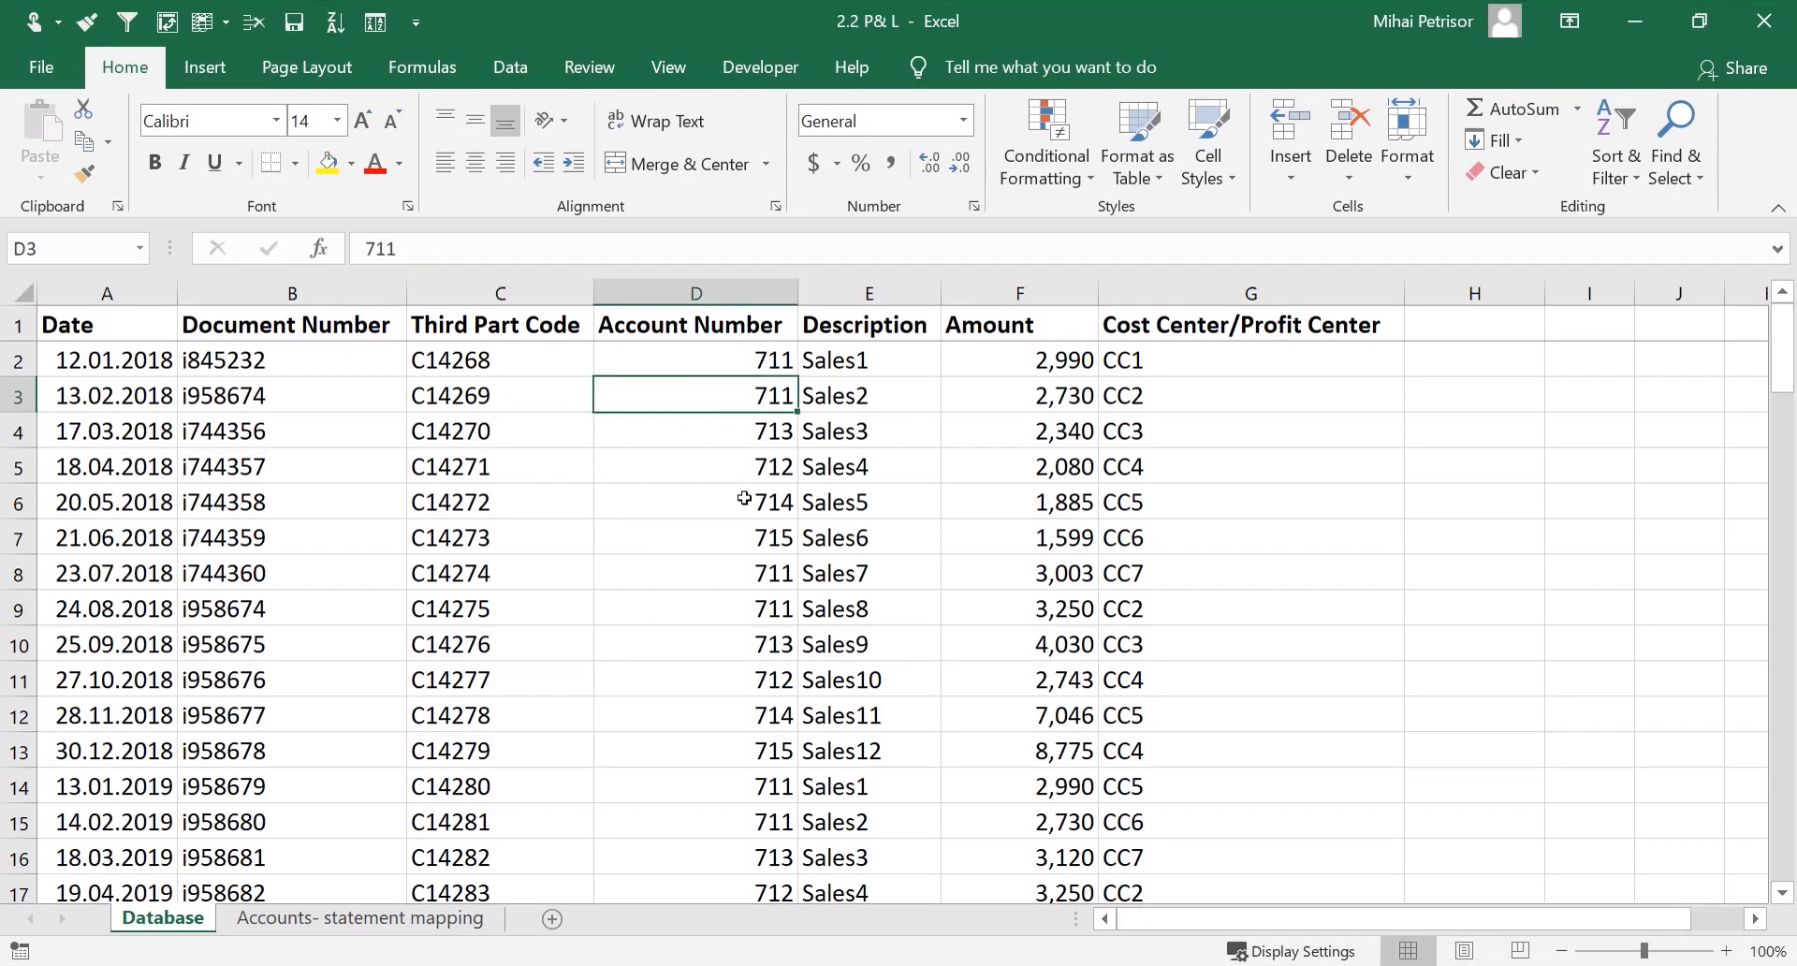
pyautogui.press('Right')
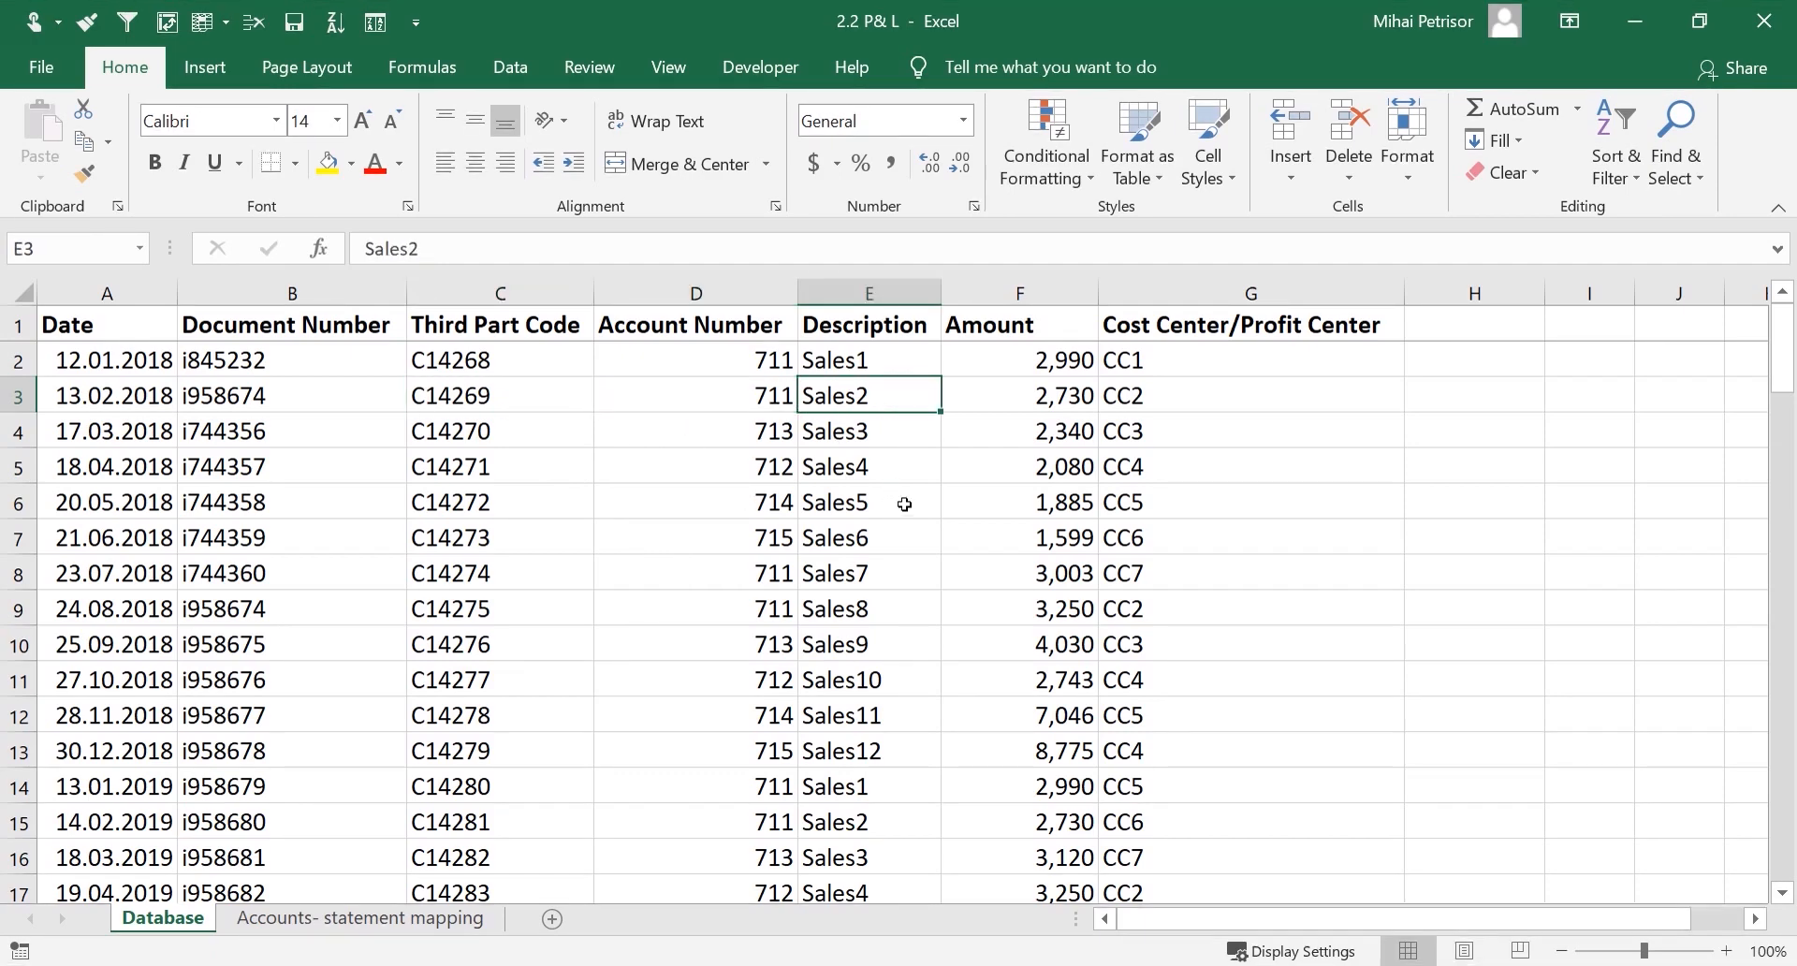
pyautogui.press('Right')
pyautogui.press('Right')
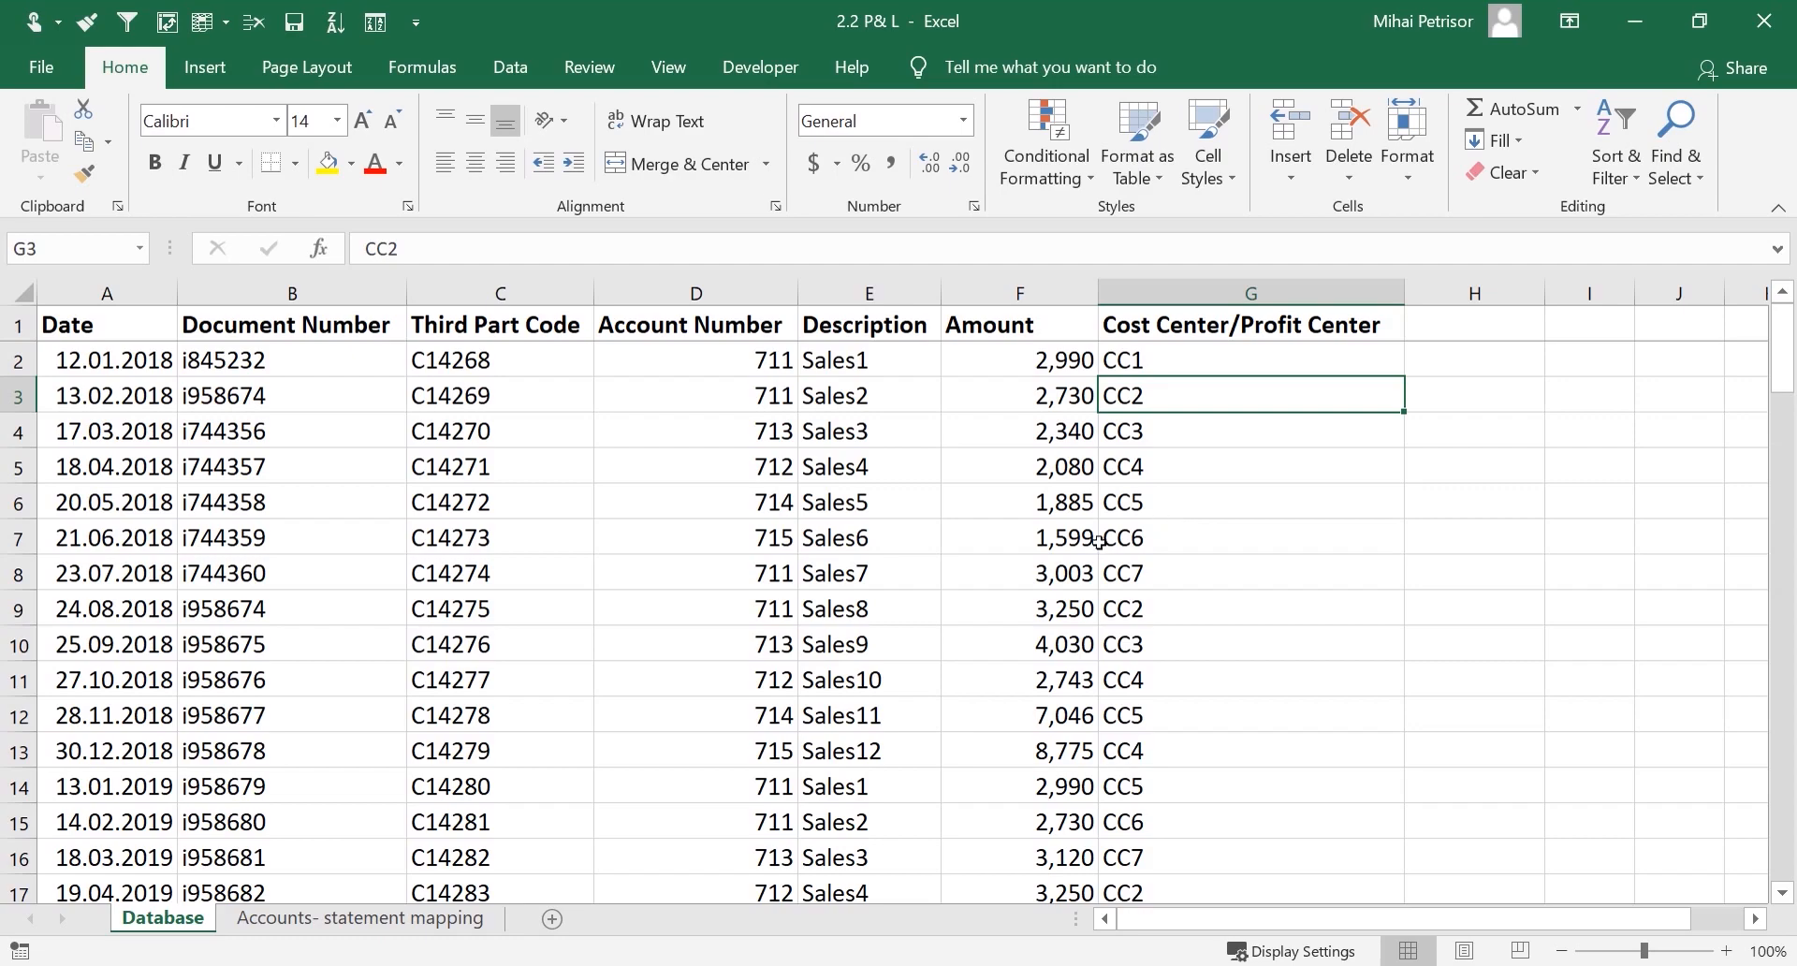
# Scan the Database records from the sales rows through the purchase, Op and F rows, and return to the first record
pyautogui.click(385, 655)
pyautogui.scroll(-7, 388, 582)
pyautogui.scroll(-15, 913, 558)
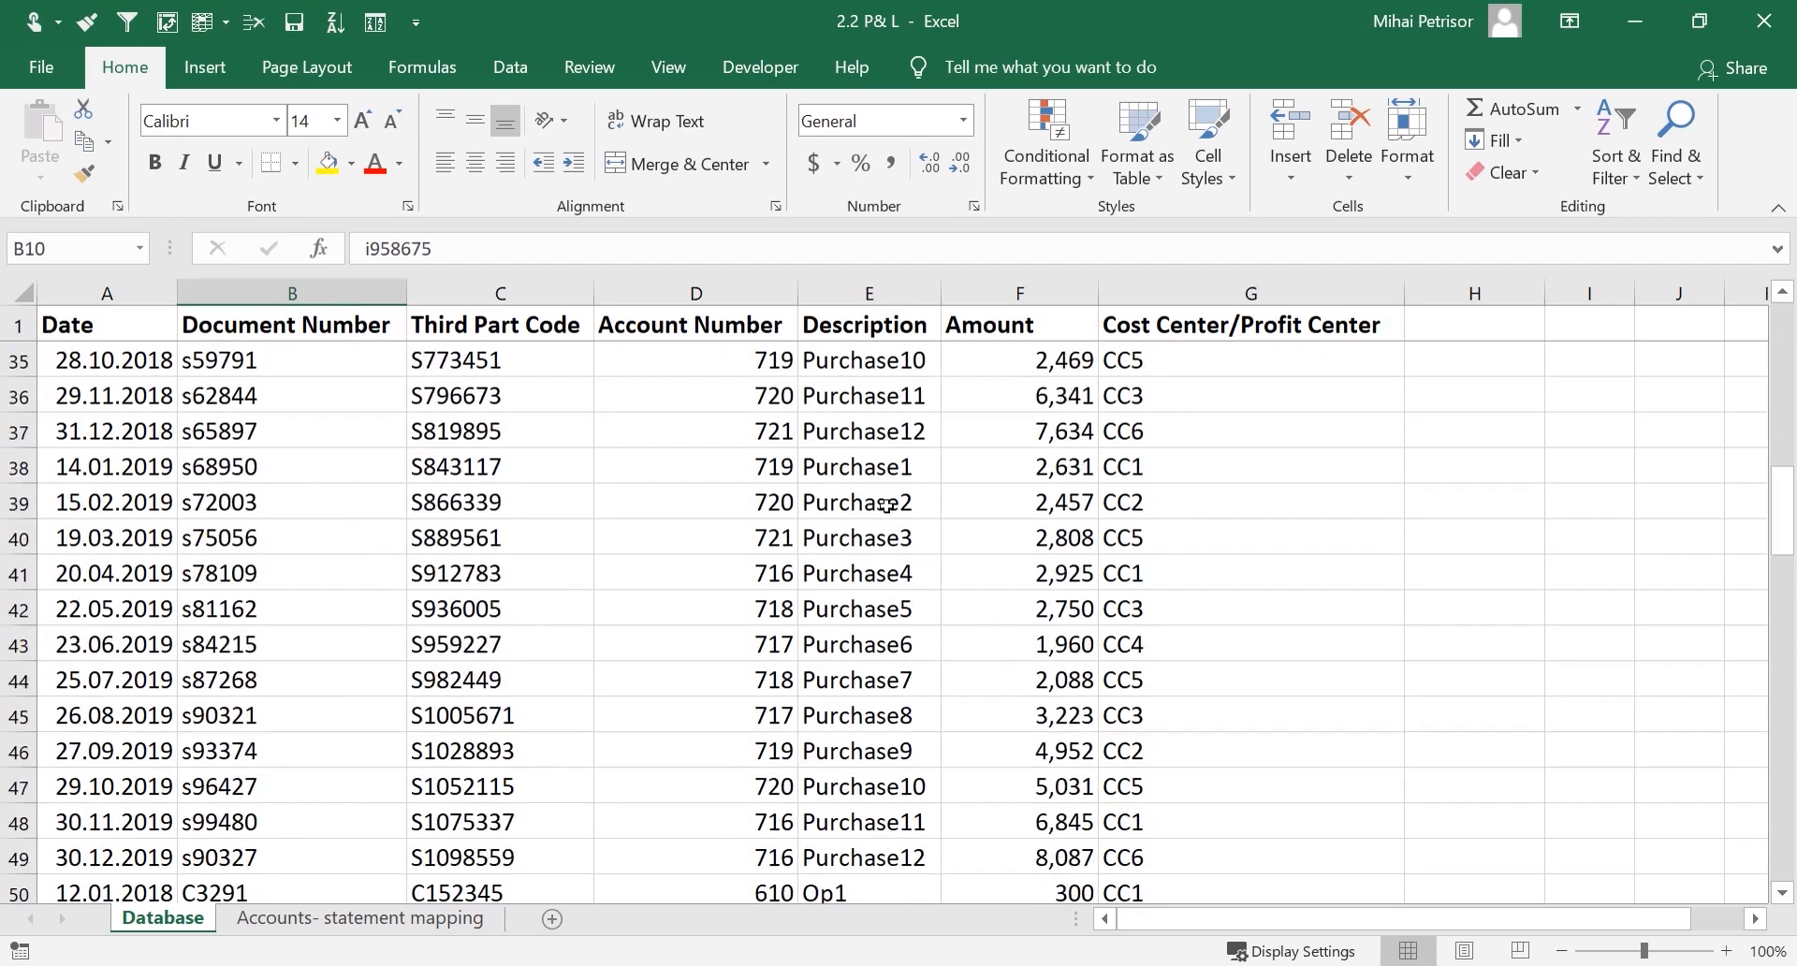
pyautogui.scroll(-9, 827, 597)
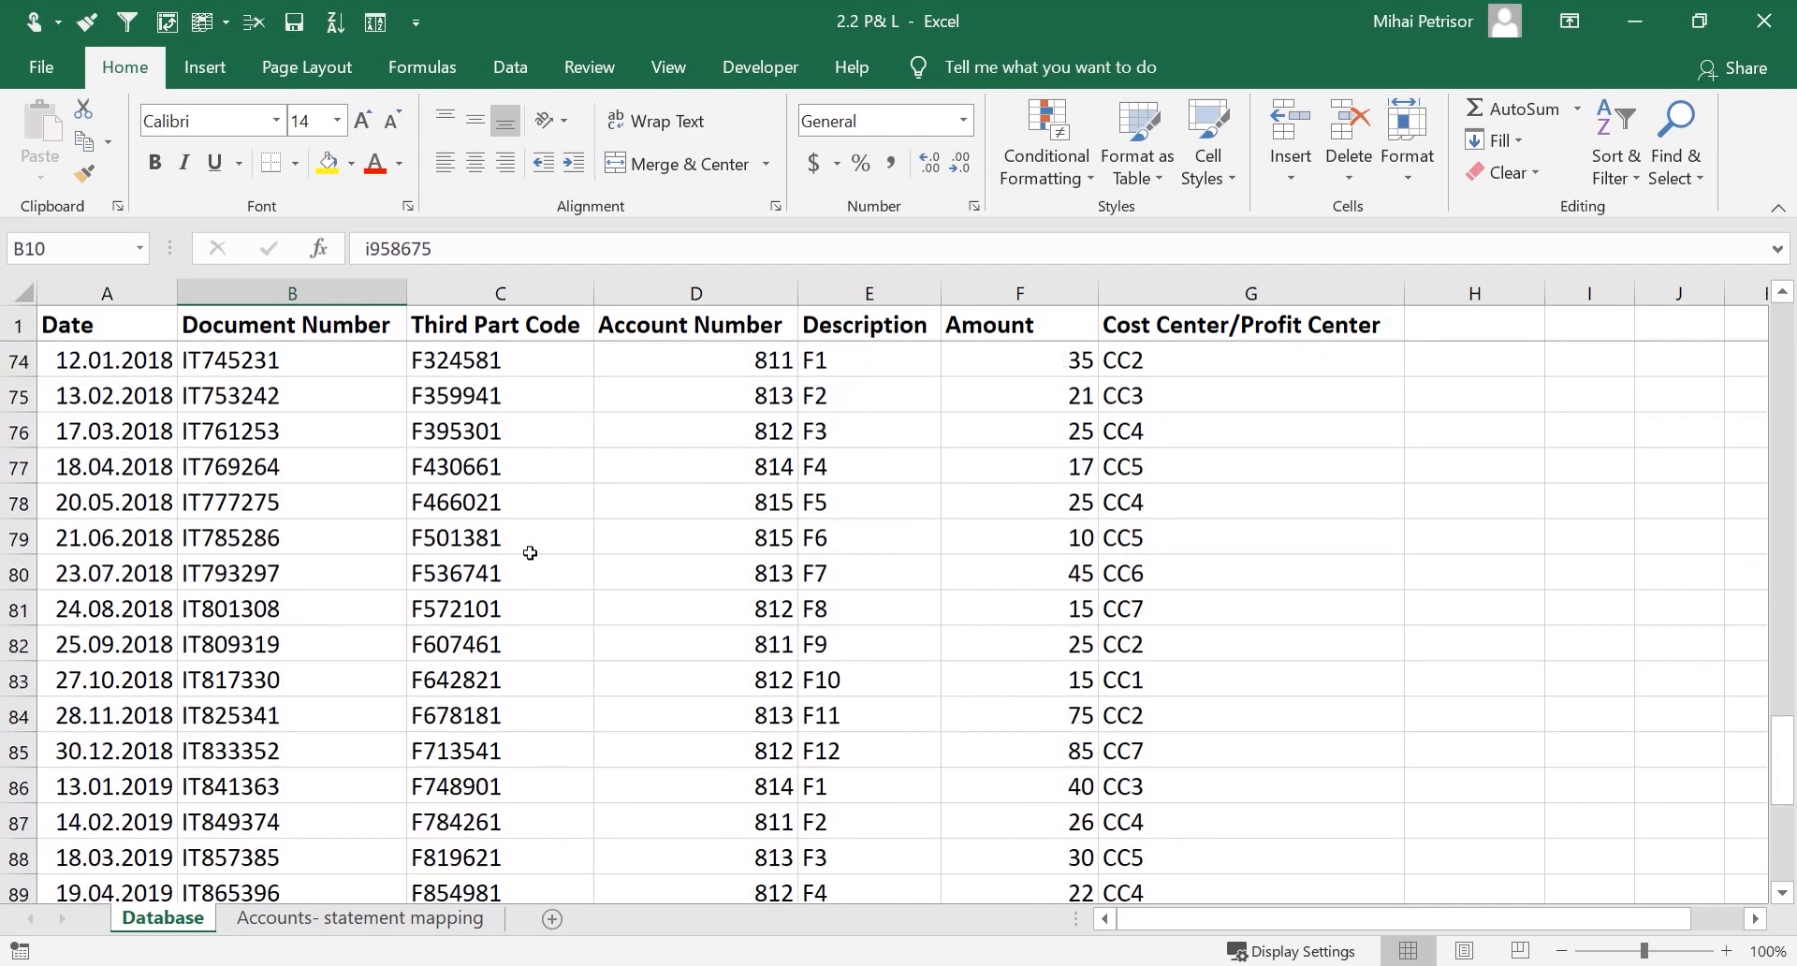
pyautogui.scroll(19, 421, 589)
pyautogui.scroll(12, 445, 611)
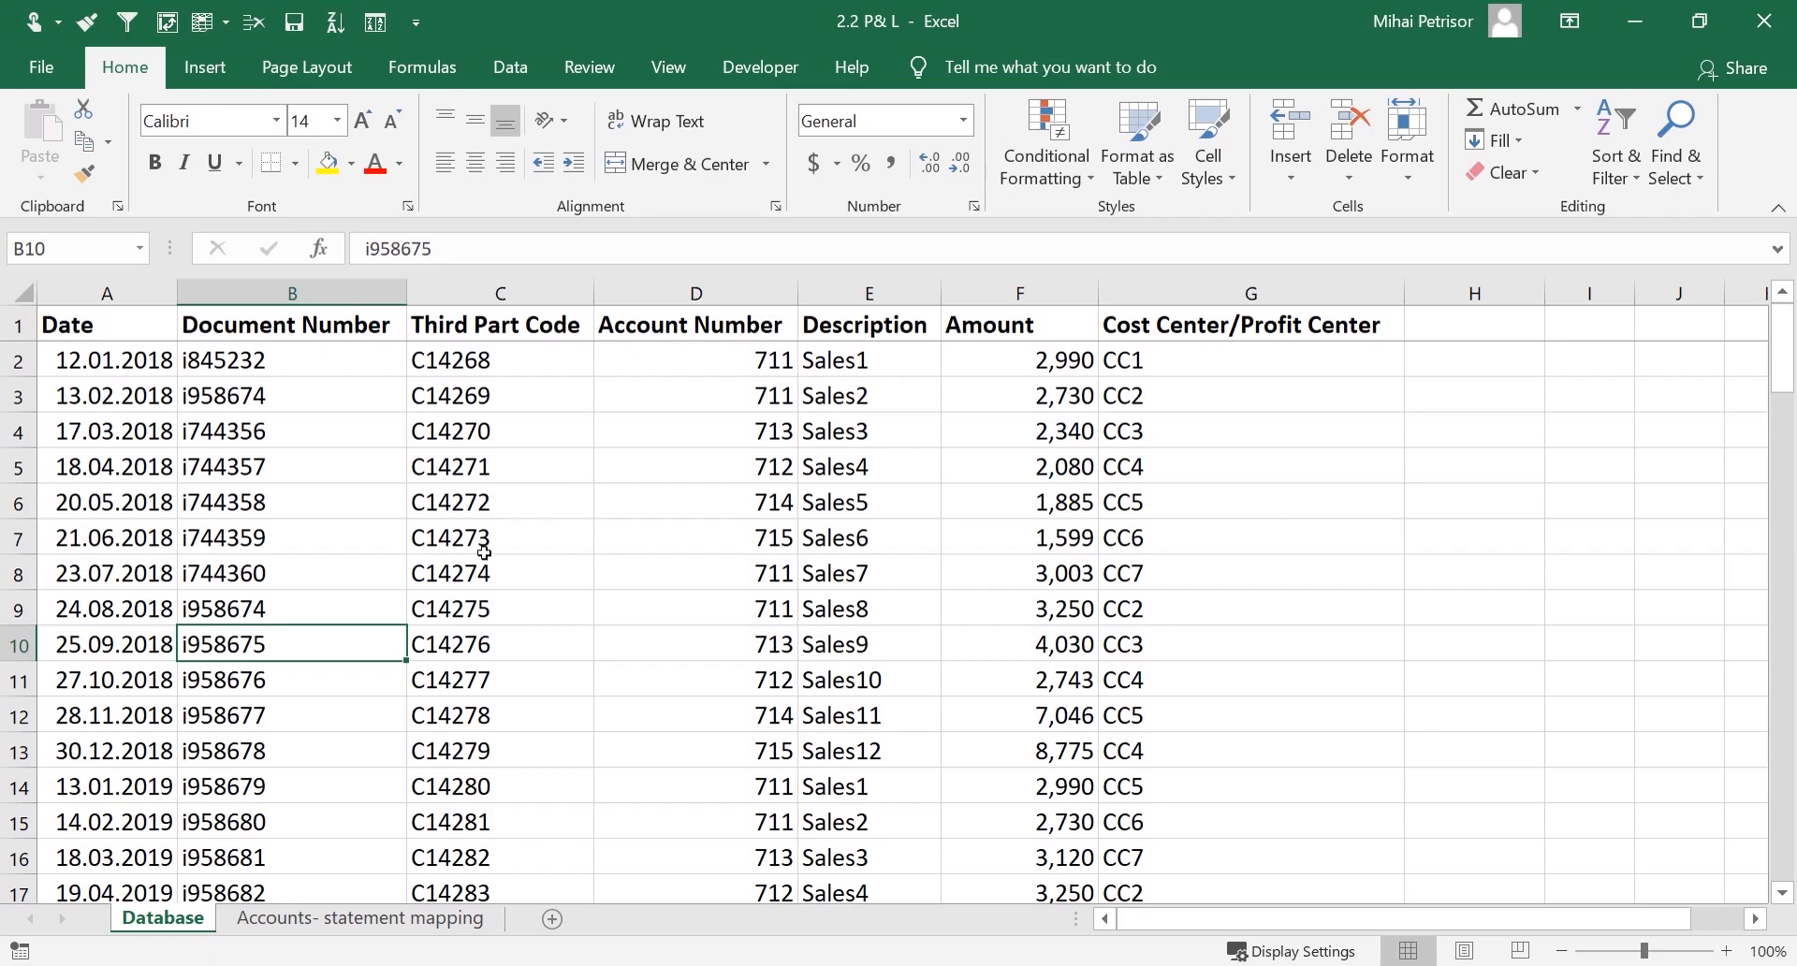
# Inspect the sheet area beyond the Cost Center/Profit Center column and the Description in E3
pyautogui.click(373, 496)
pyautogui.moveTo(131, 293); pyautogui.dragTo(1439, 375)
pyautogui.click(1336, 396)
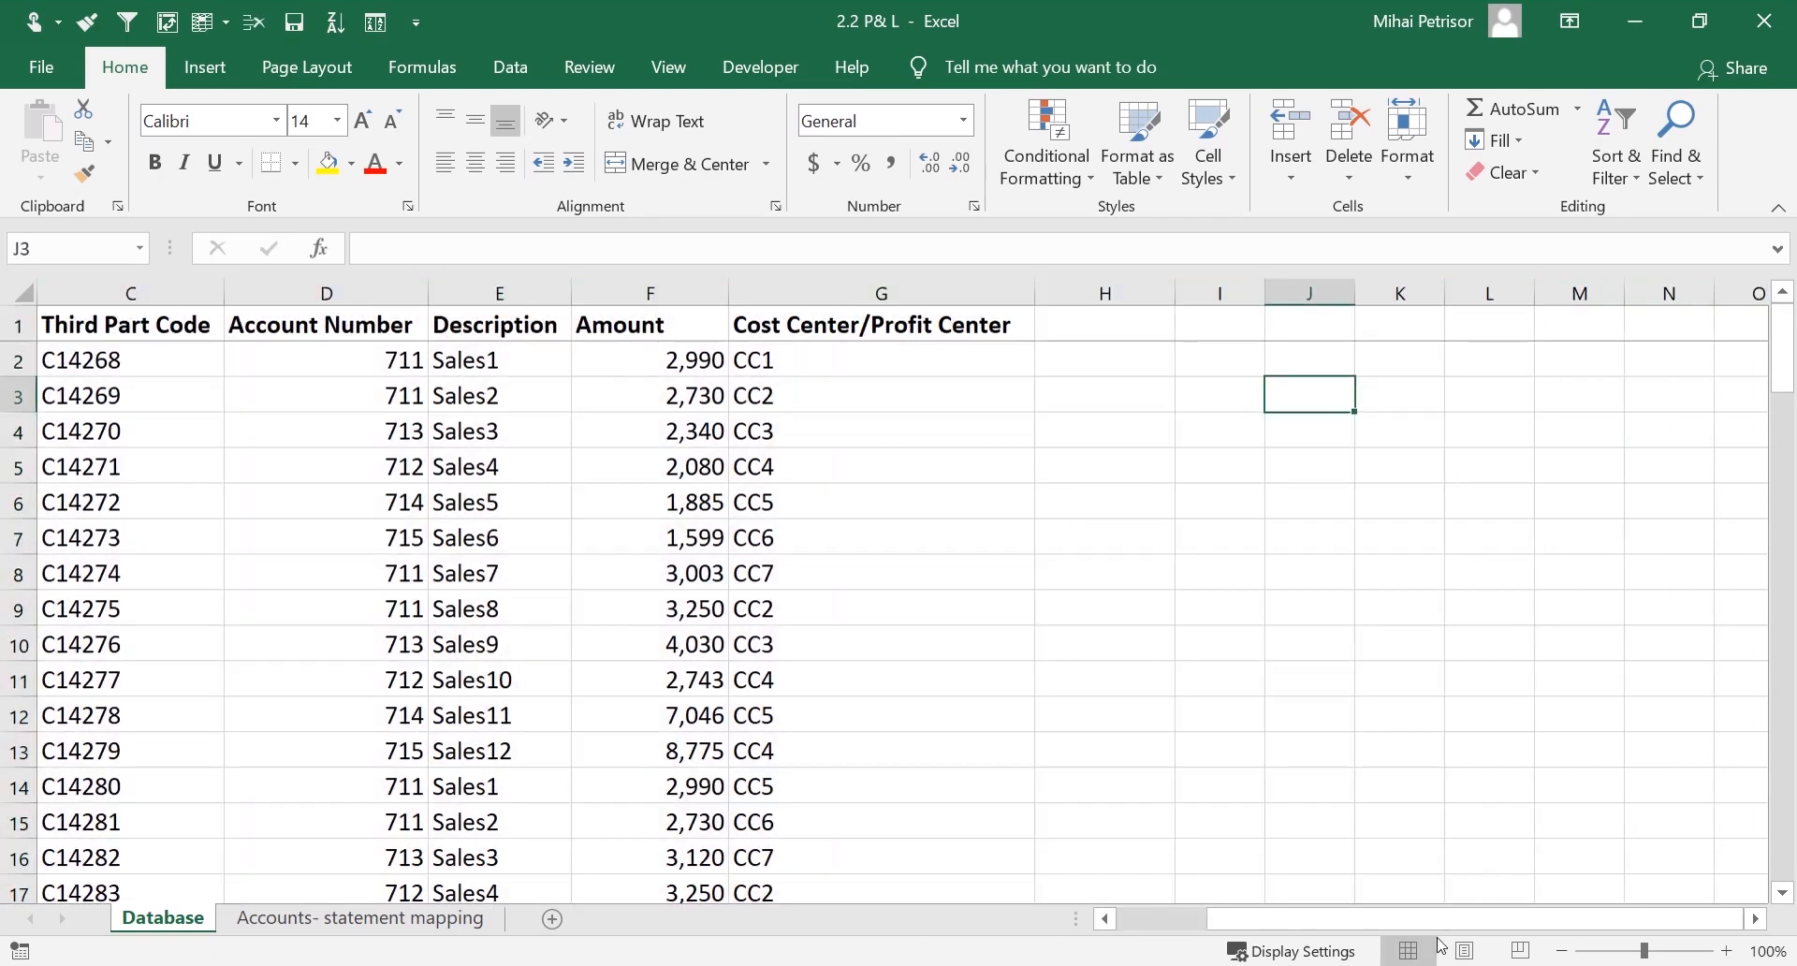
pyautogui.moveTo(1432, 926); pyautogui.dragTo(1221, 929)
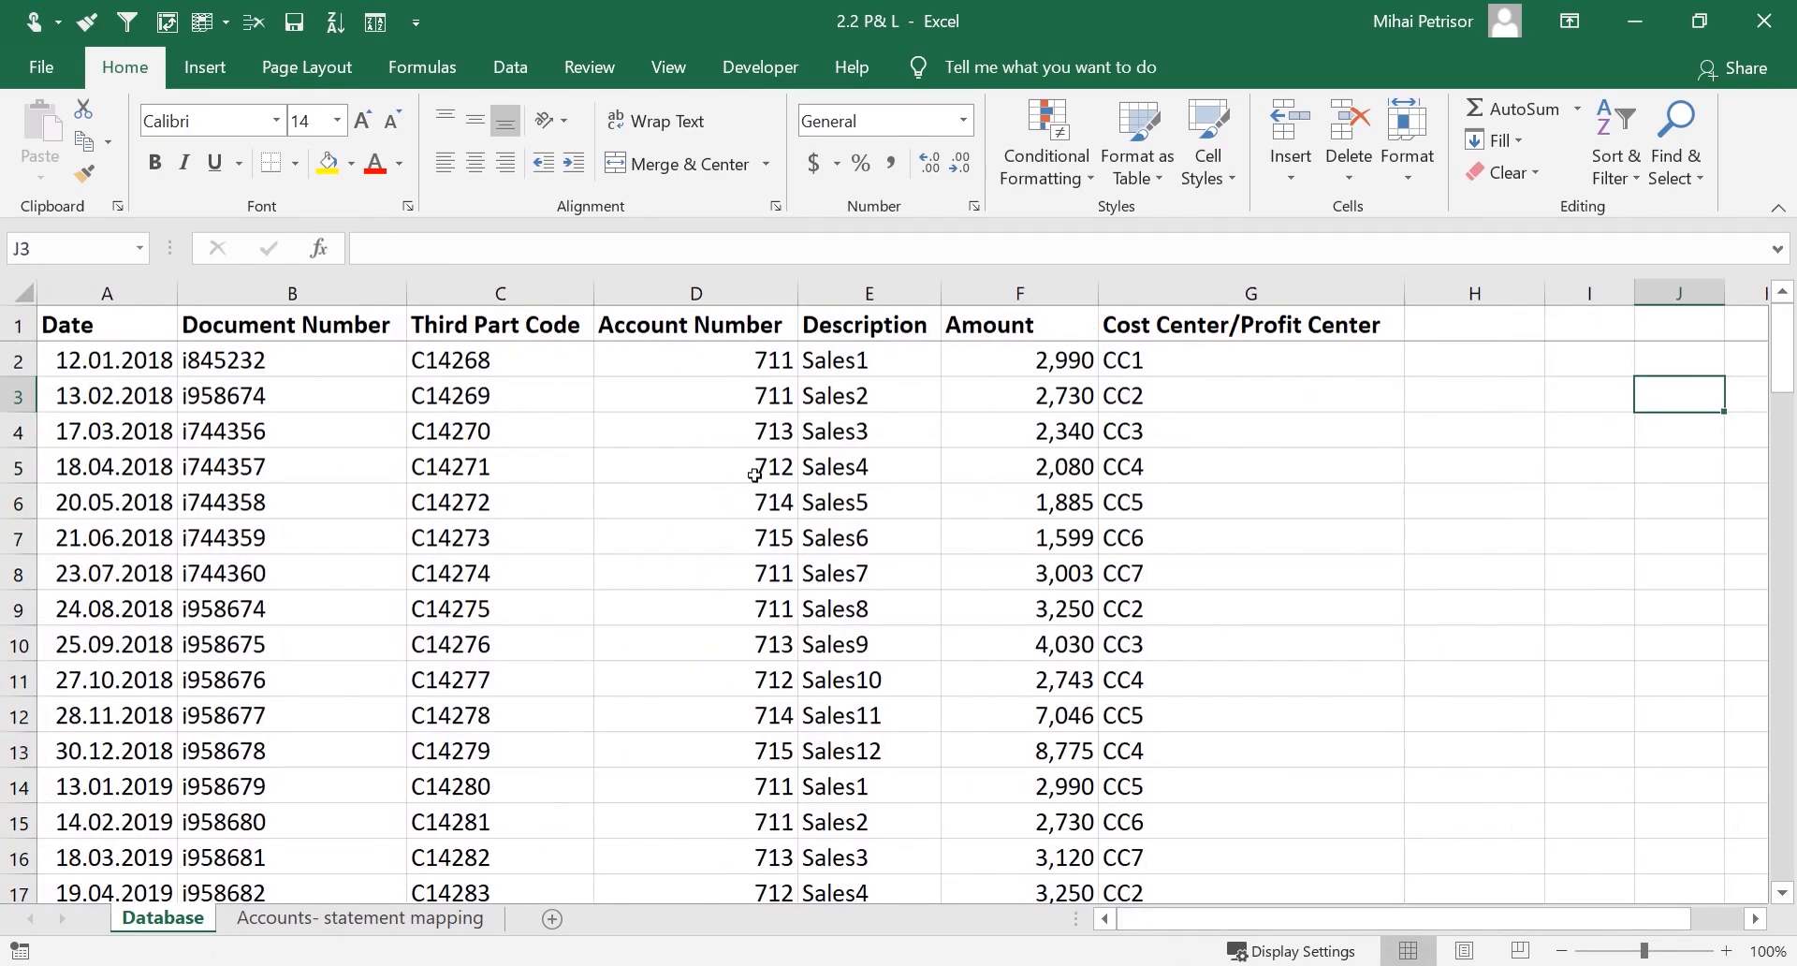
pyautogui.click(889, 394)
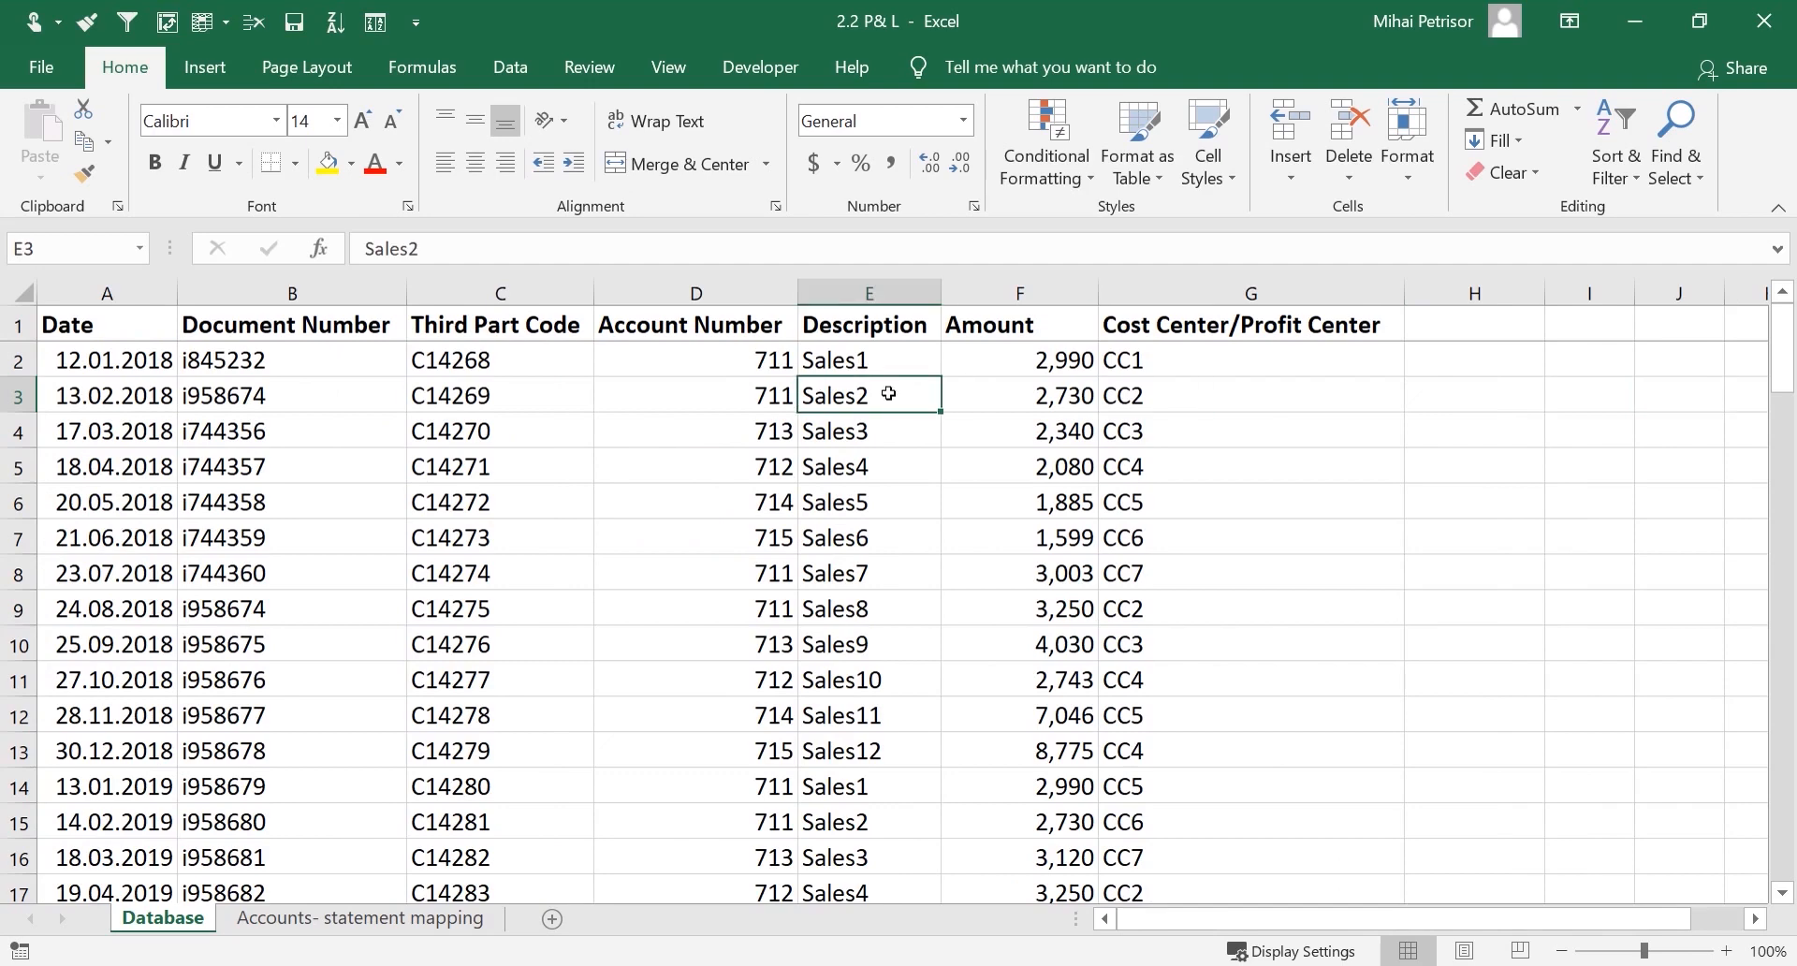
pyautogui.click(1527, 374)
pyautogui.moveTo(1394, 928); pyautogui.dragTo(1446, 928)
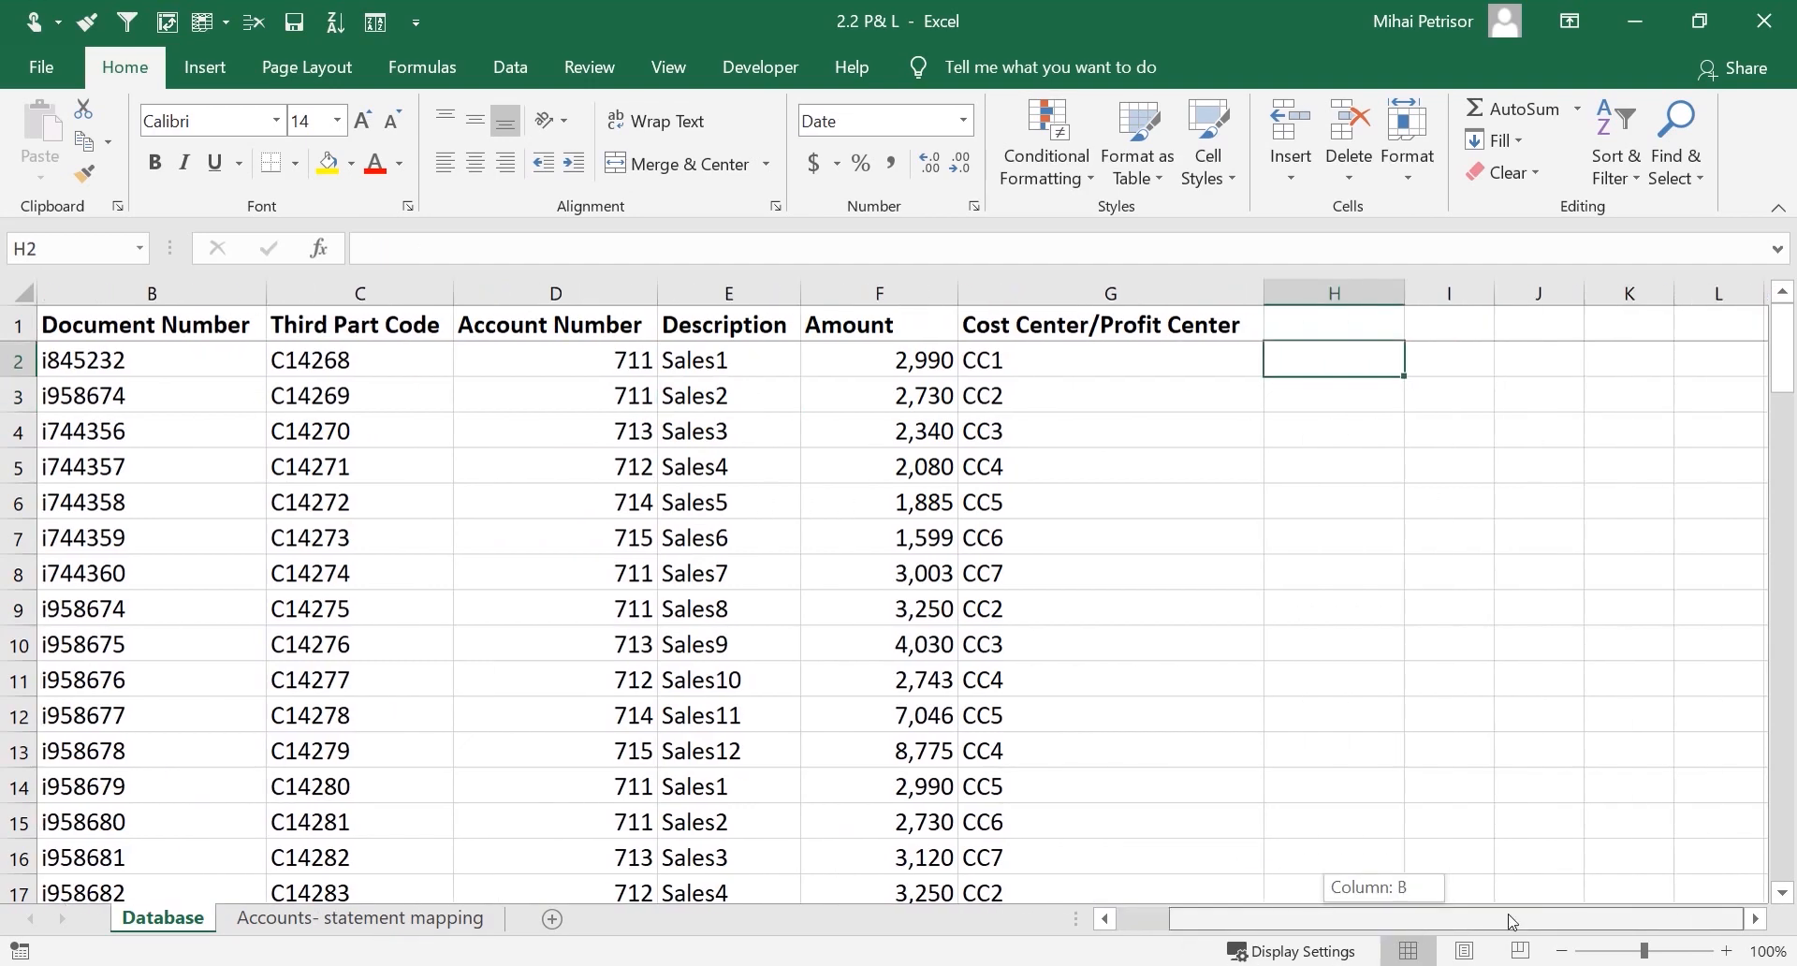
pyautogui.click(1483, 394)
pyautogui.moveTo(1568, 929); pyautogui.dragTo(1632, 922)
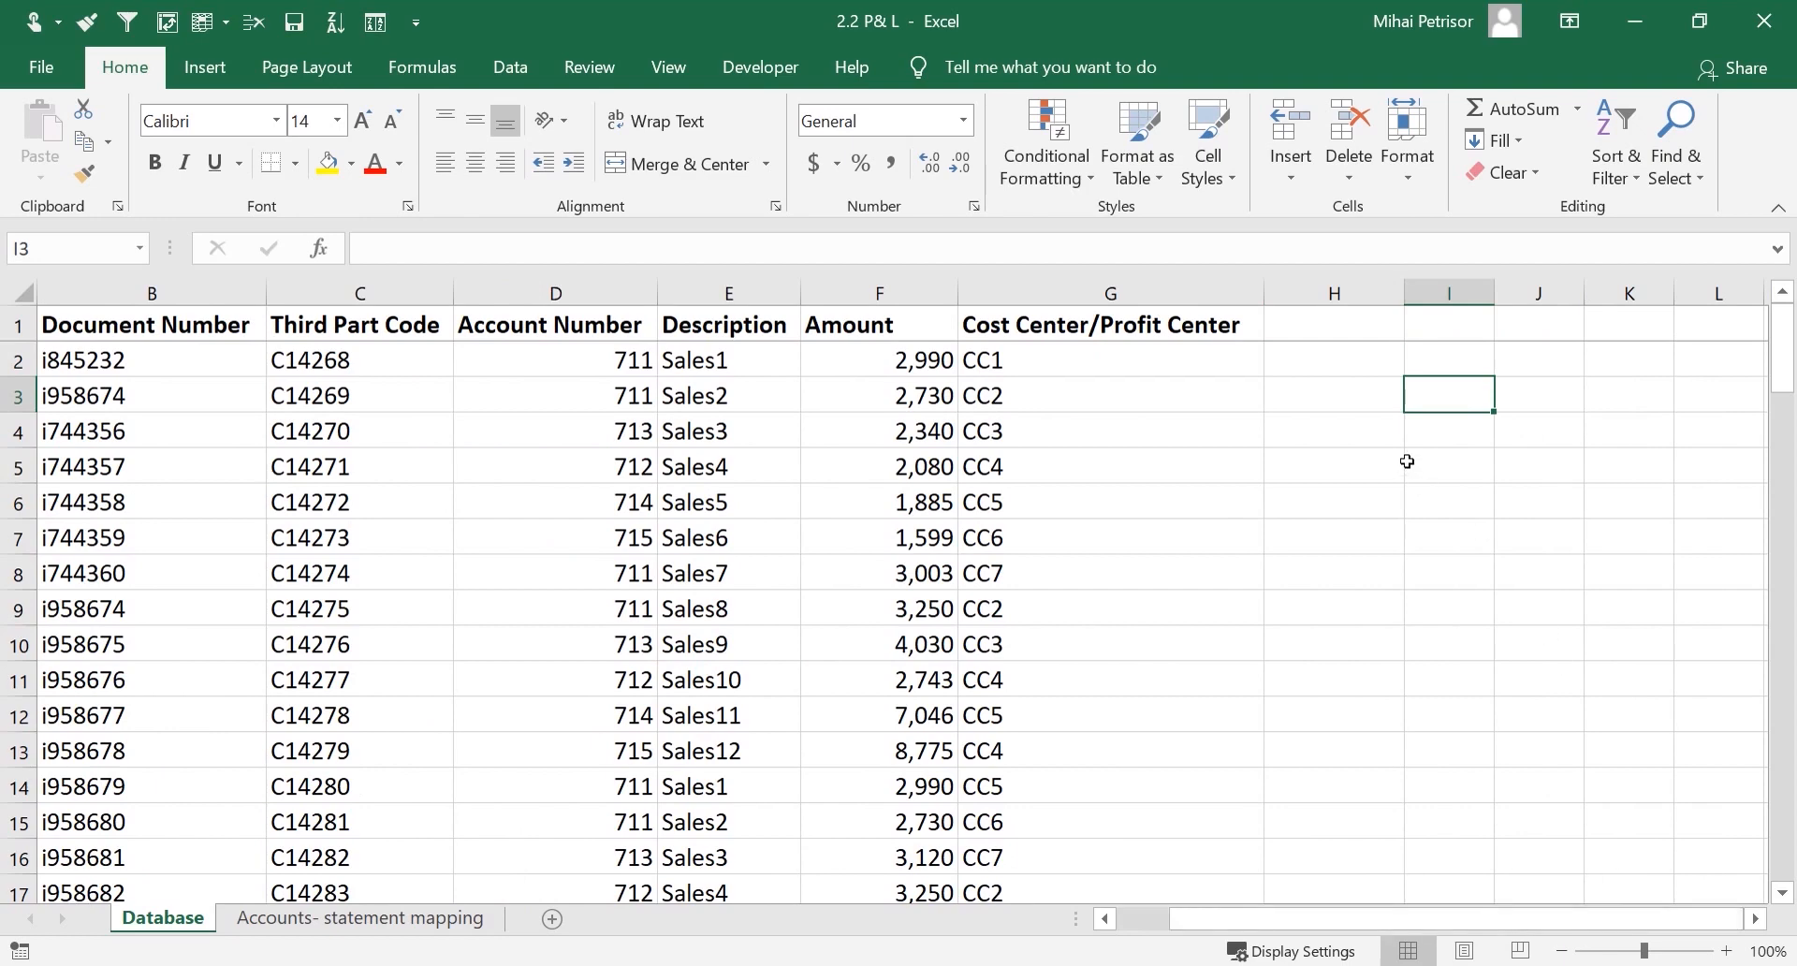
pyautogui.moveTo(1390, 918); pyautogui.dragTo(1493, 921)
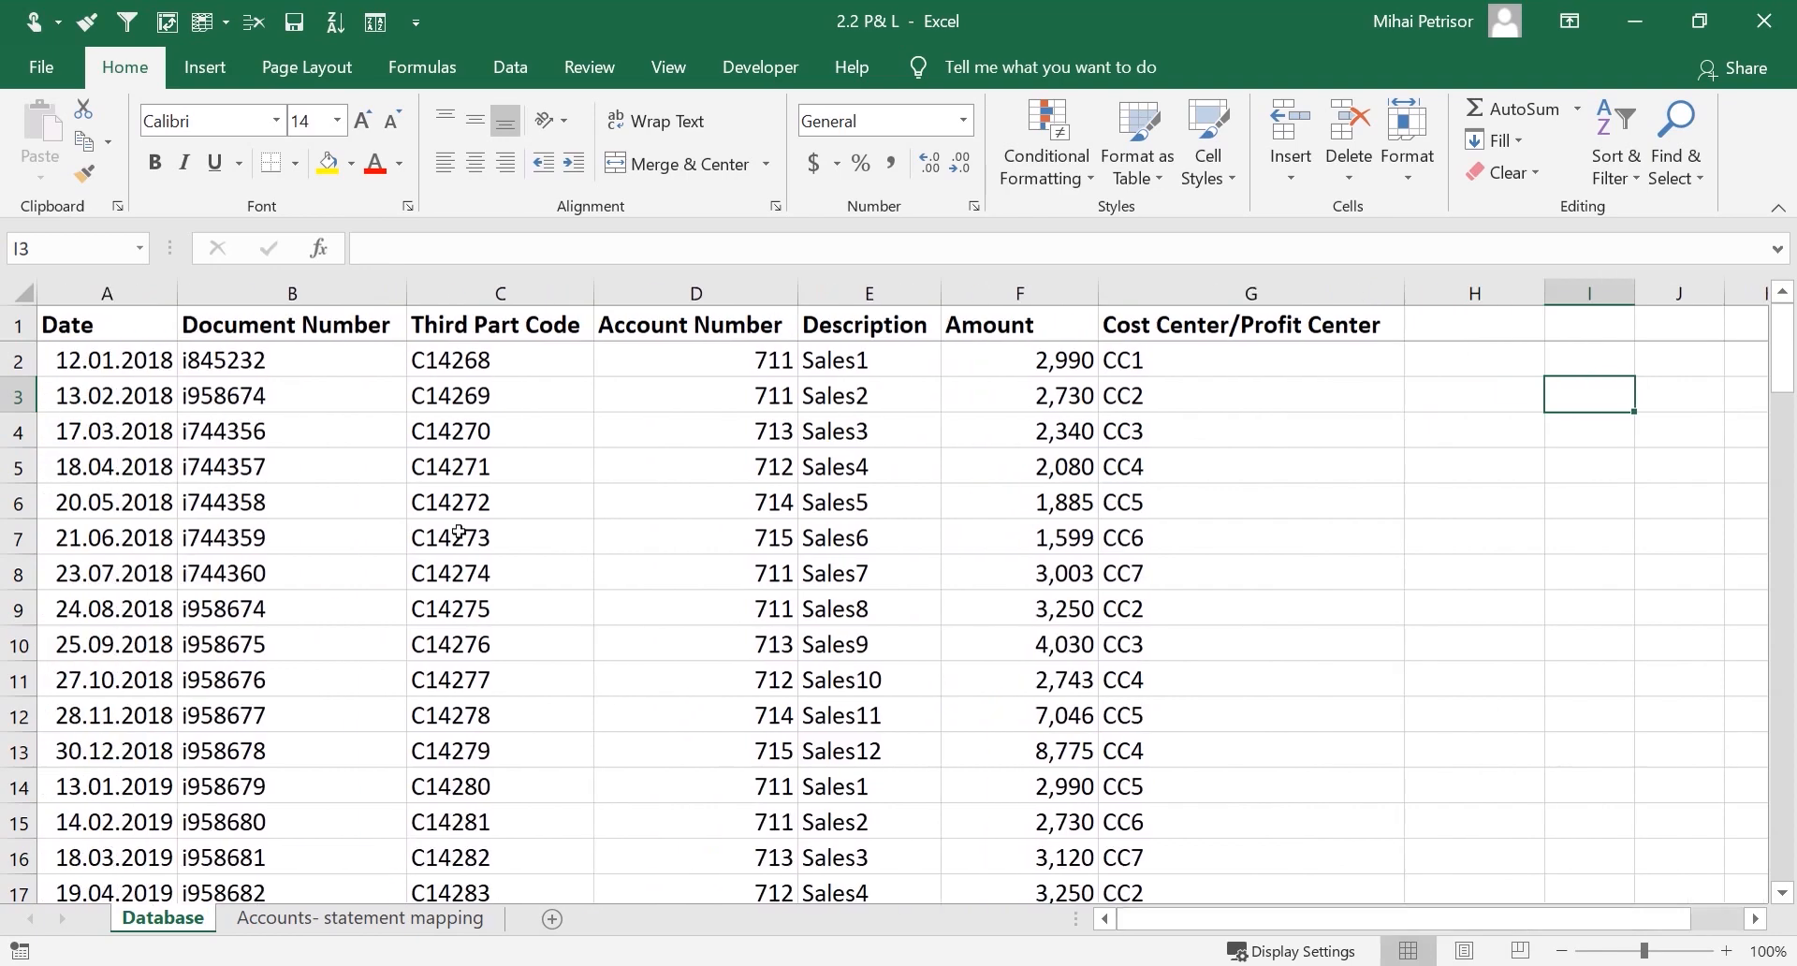
# Check the document number in B5, third part code in C6 and account number in D3, and review all transaction groups
pyautogui.click(273, 466)
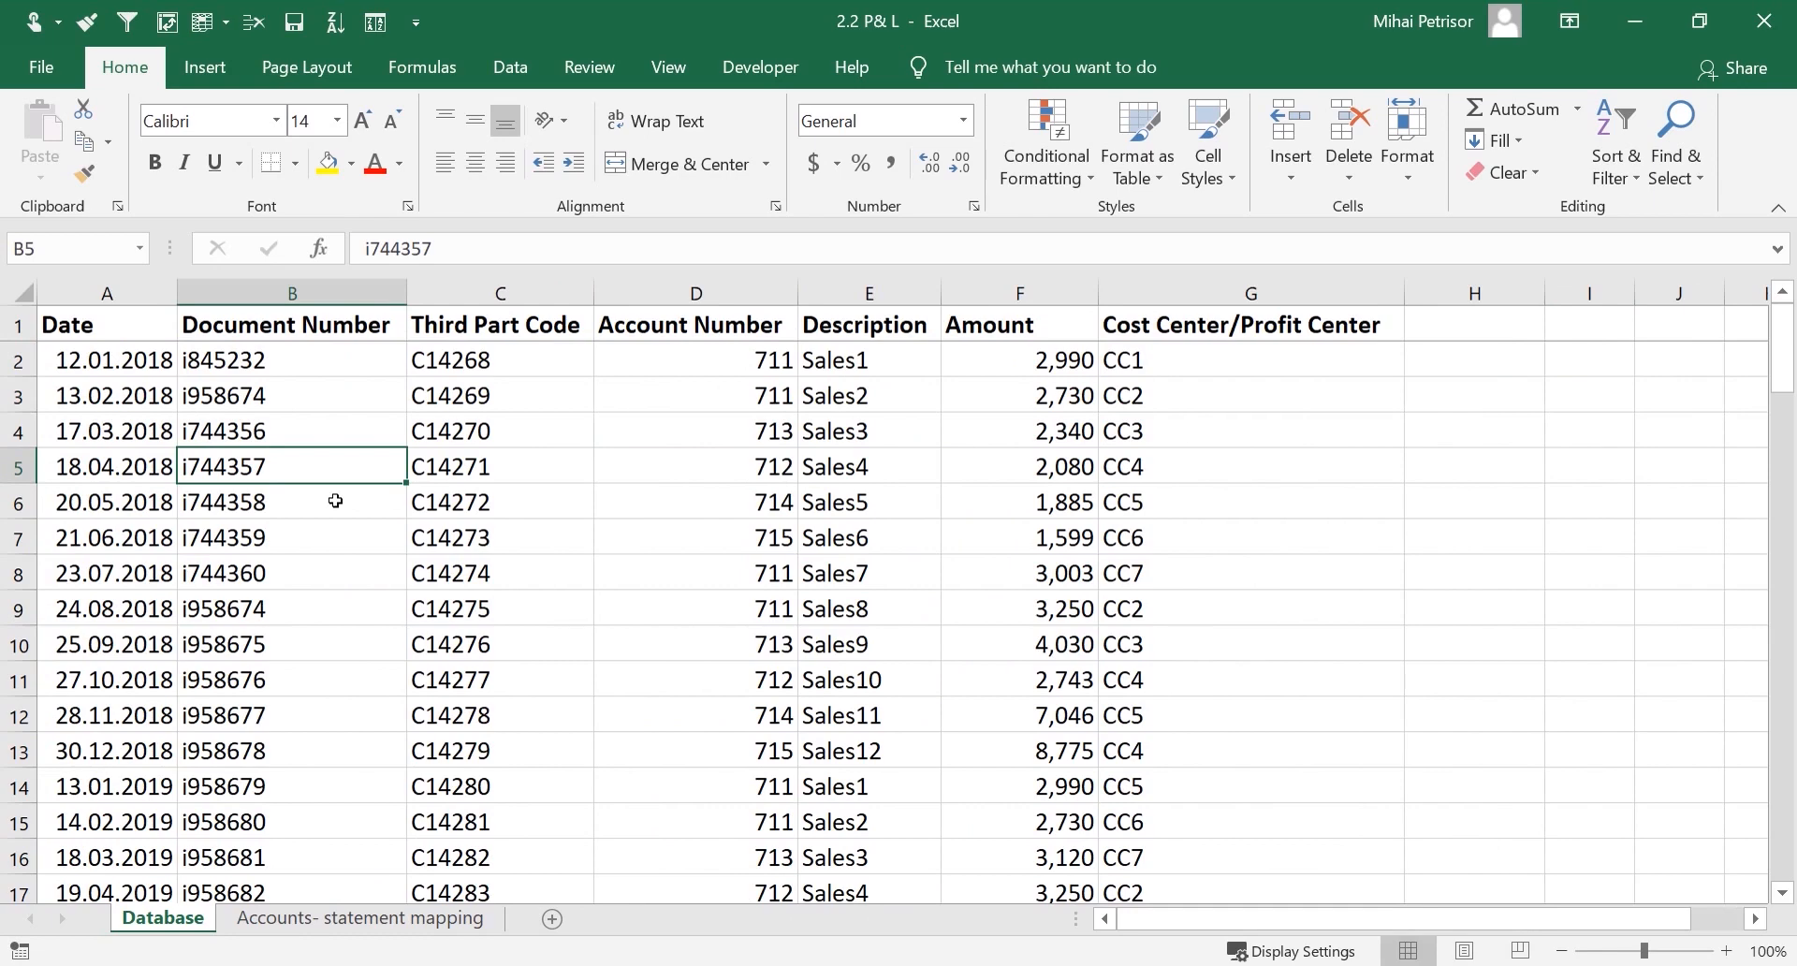
pyautogui.click(484, 498)
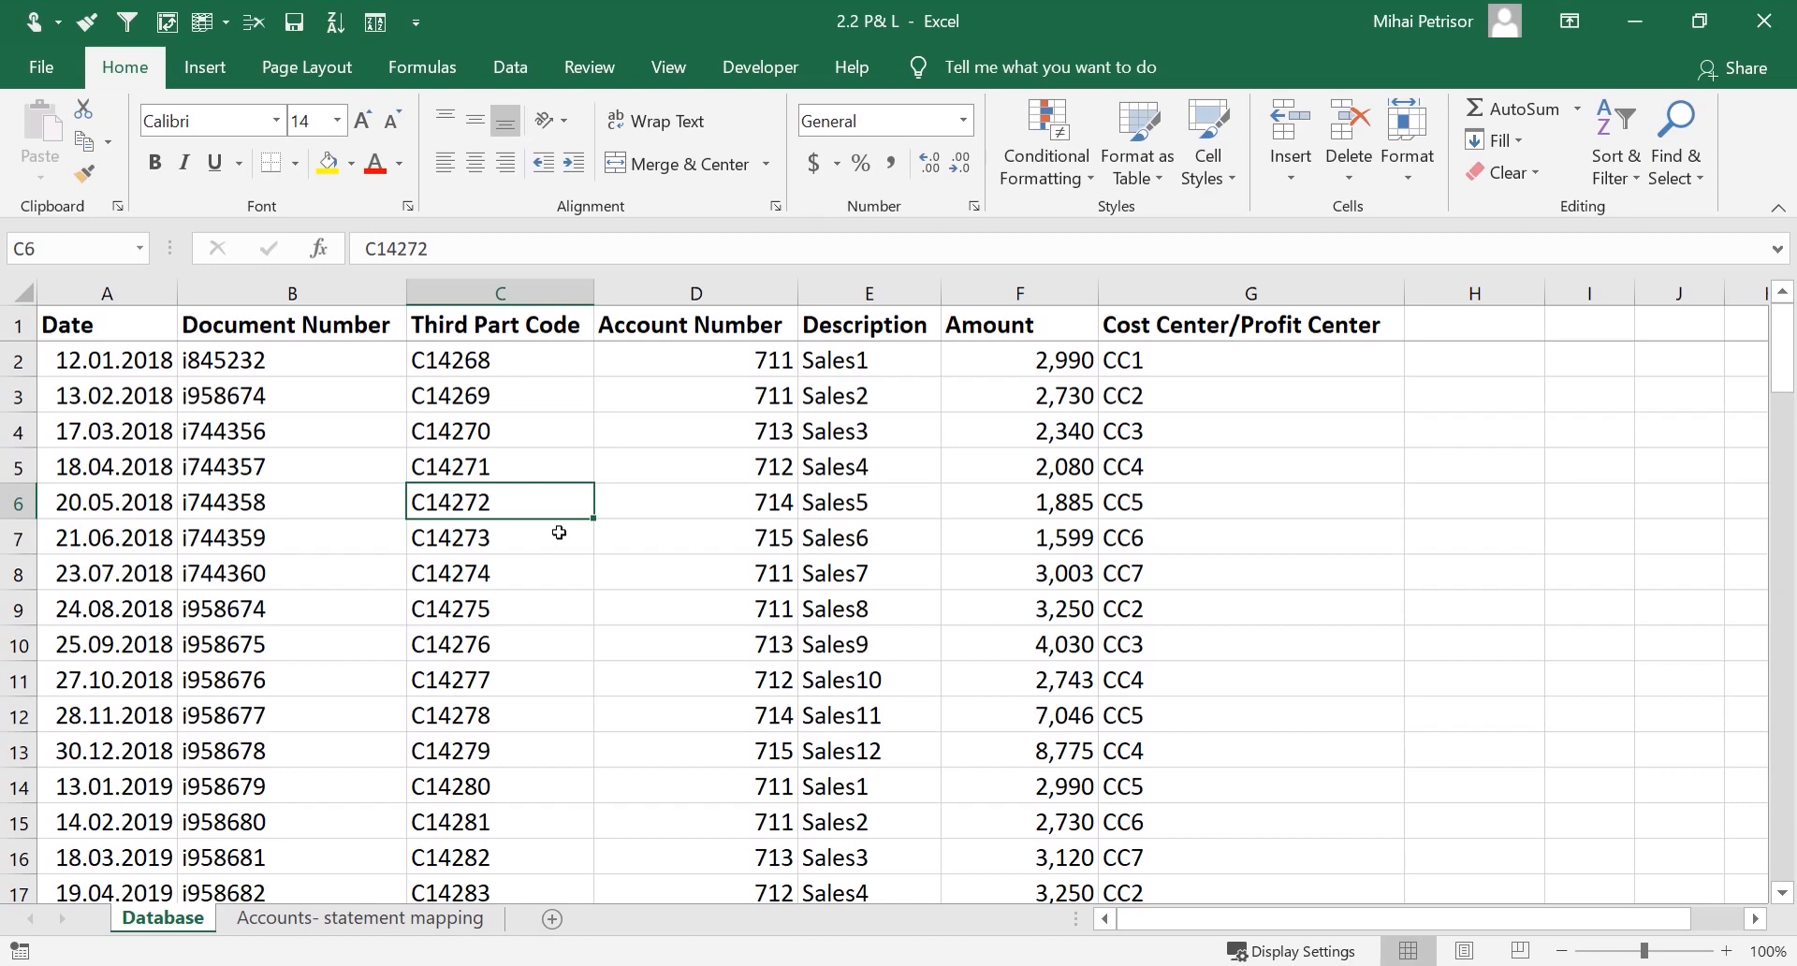
pyautogui.click(676, 400)
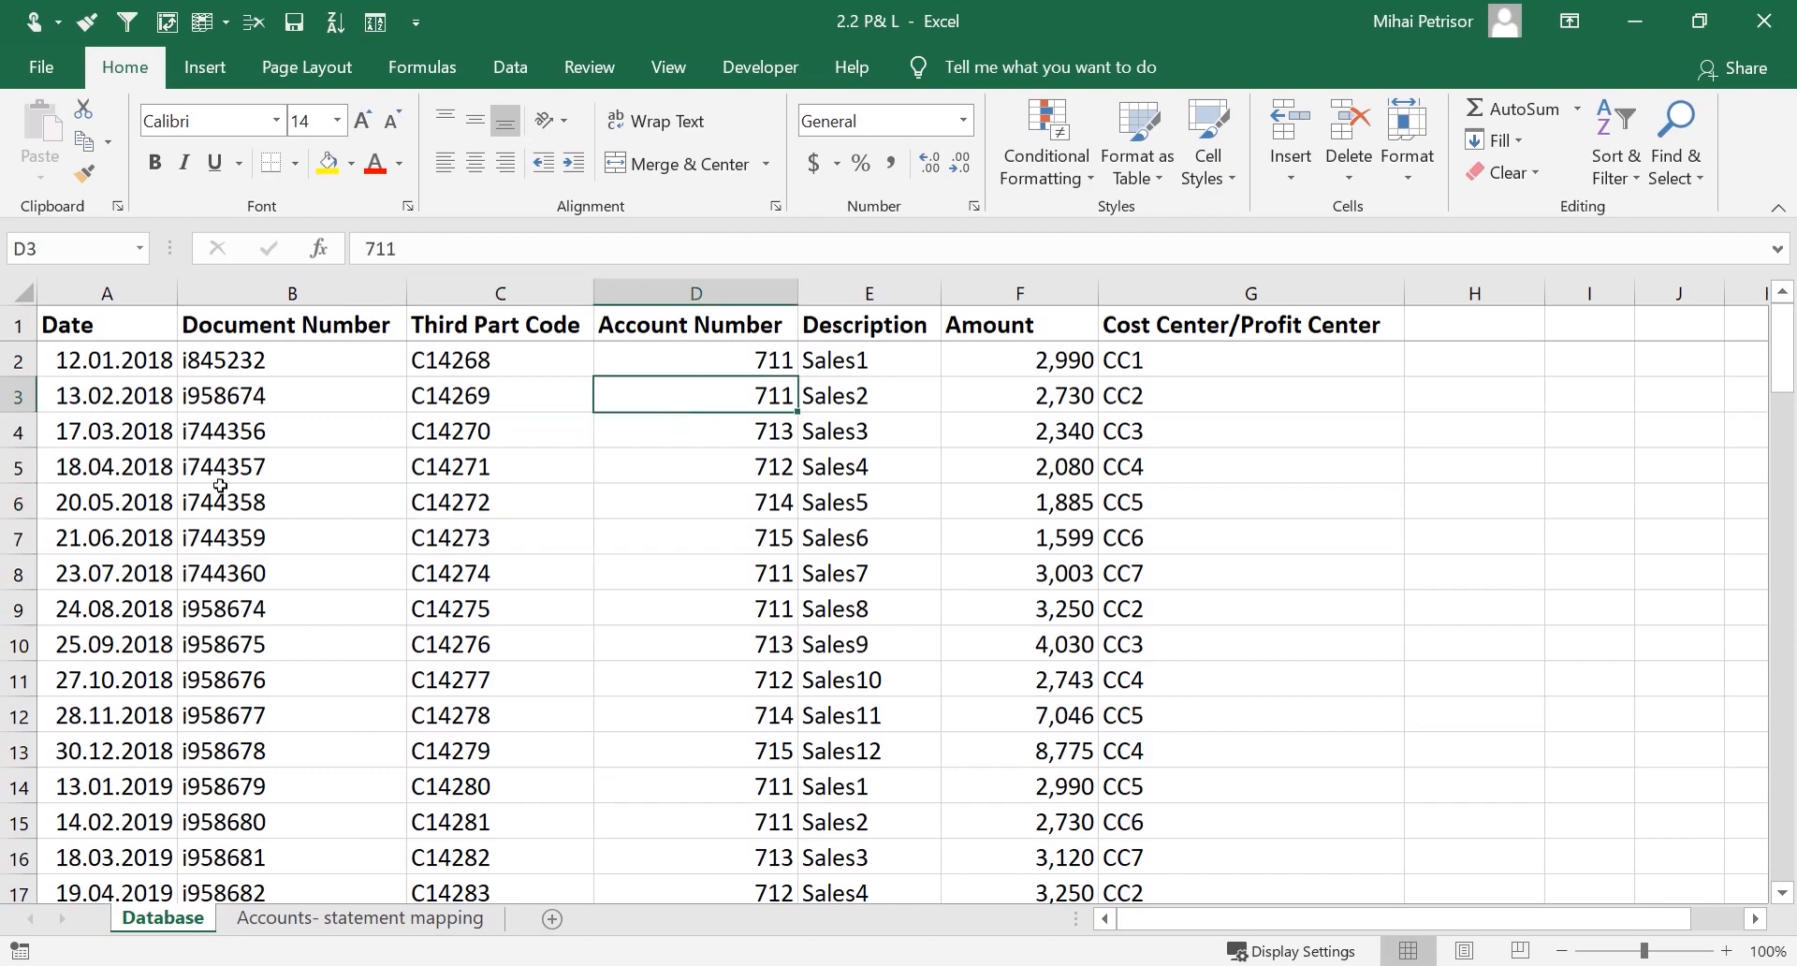
pyautogui.scroll(-10, 221, 485)
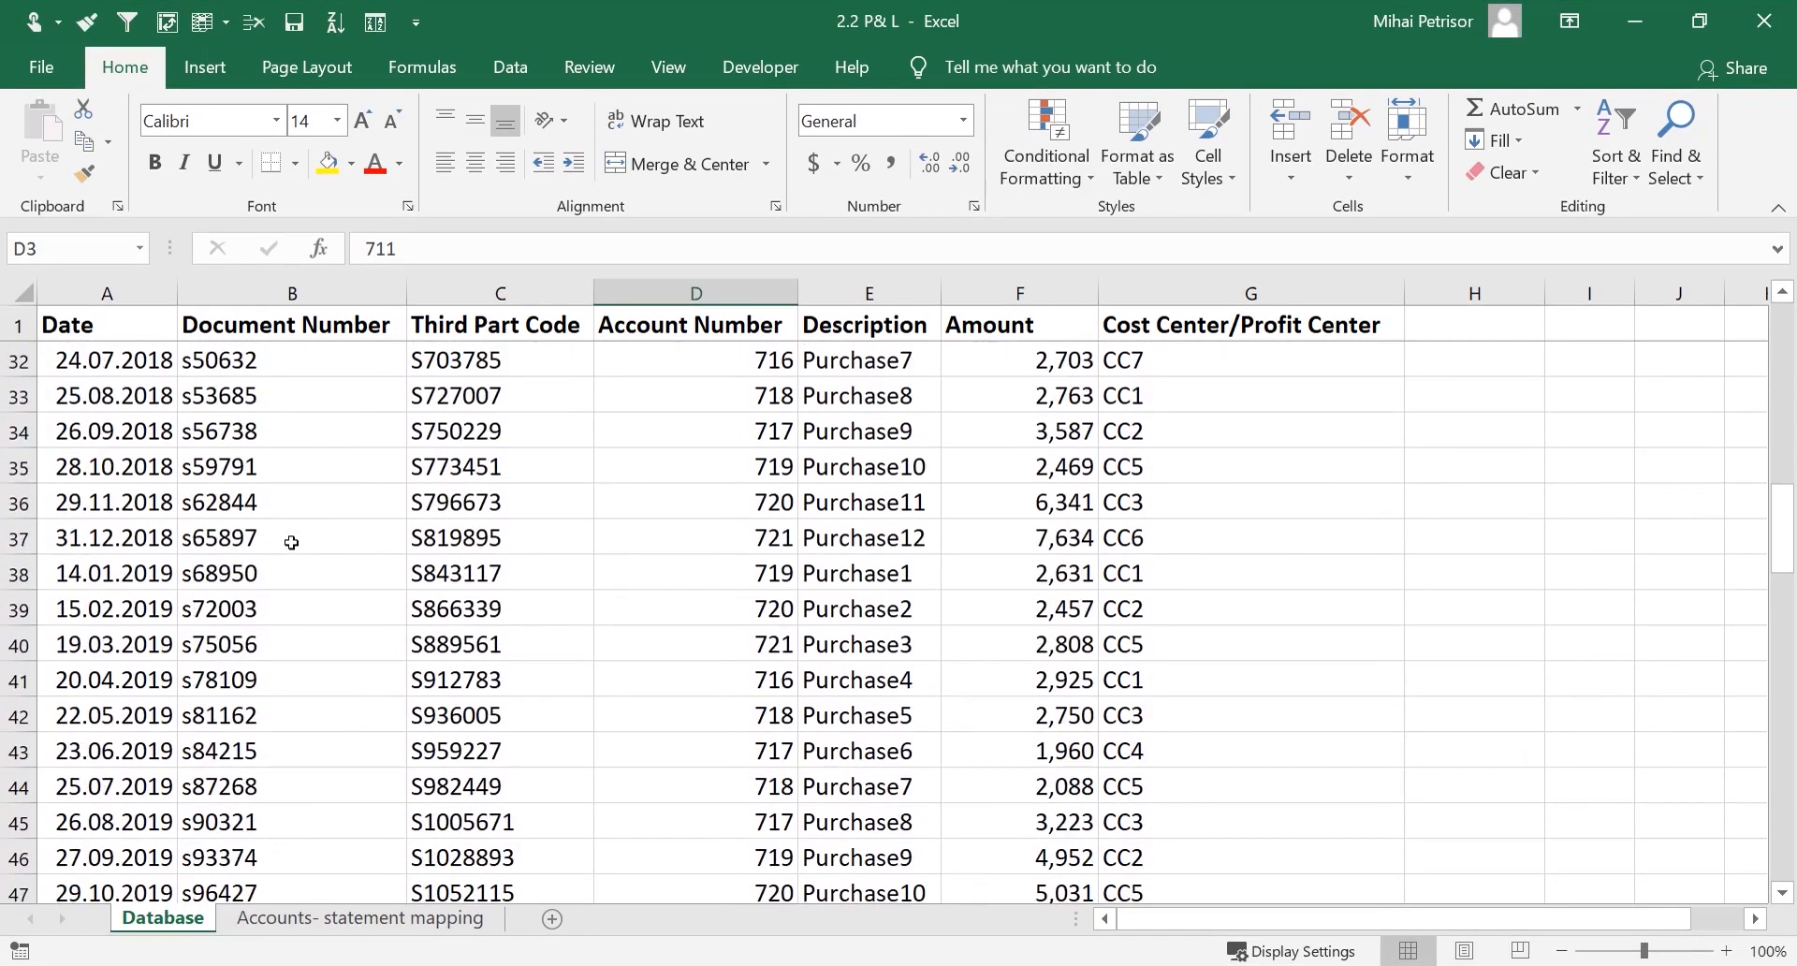
pyautogui.scroll(-3, 291, 542)
pyautogui.scroll(-3, 296, 541)
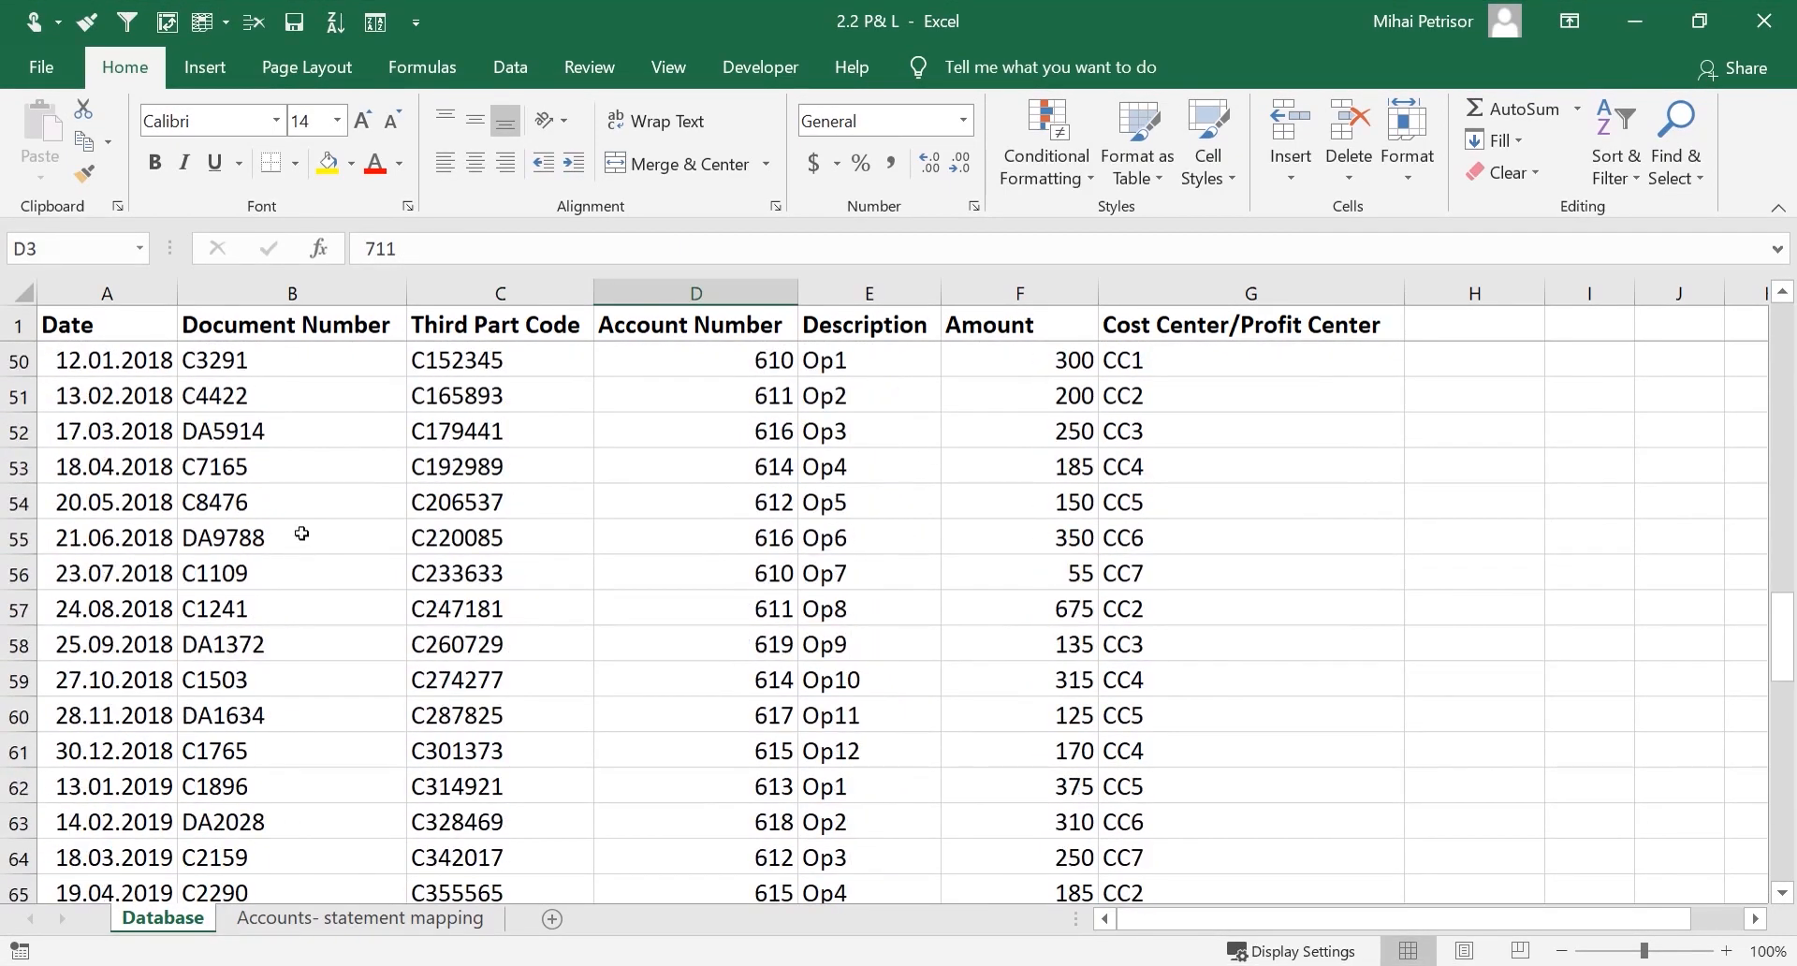
pyautogui.scroll(-15, 301, 534)
pyautogui.scroll(17, 332, 546)
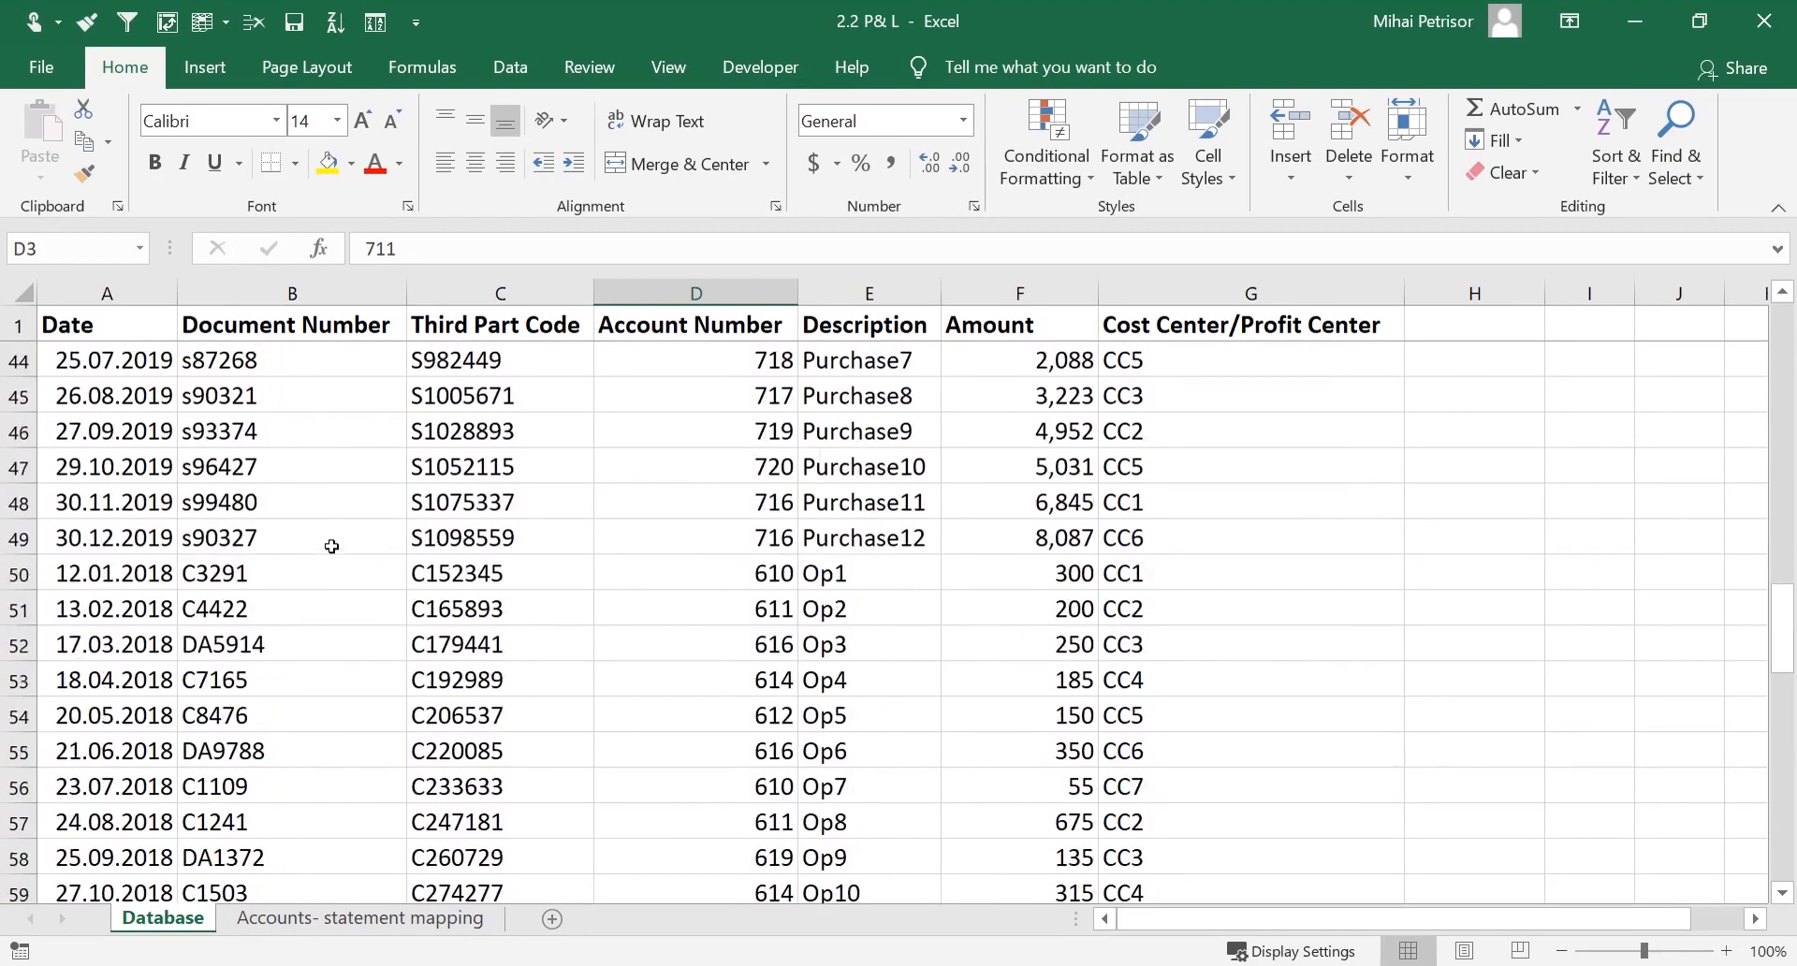
pyautogui.scroll(14, 336, 533)
# Review the Date column from A2 through the last record in row 97 and return to the first row
pyautogui.click(131, 358)
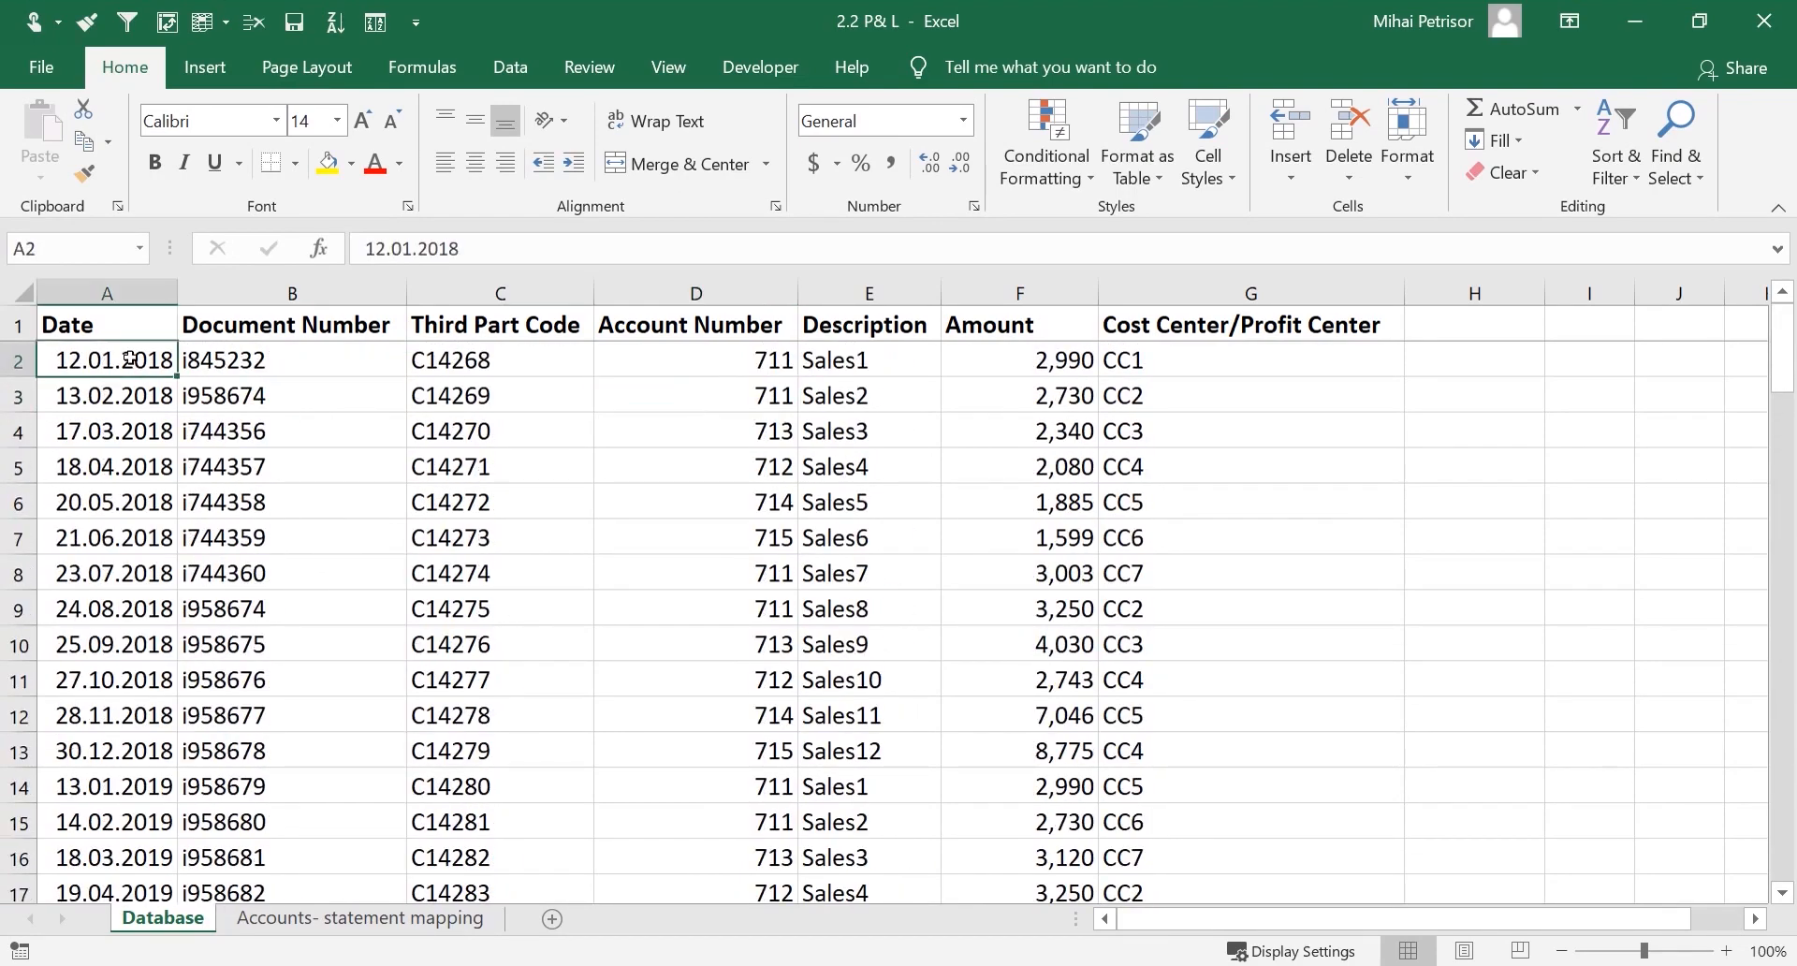
pyautogui.scroll(-11, 136, 393)
pyautogui.scroll(-6, 140, 459)
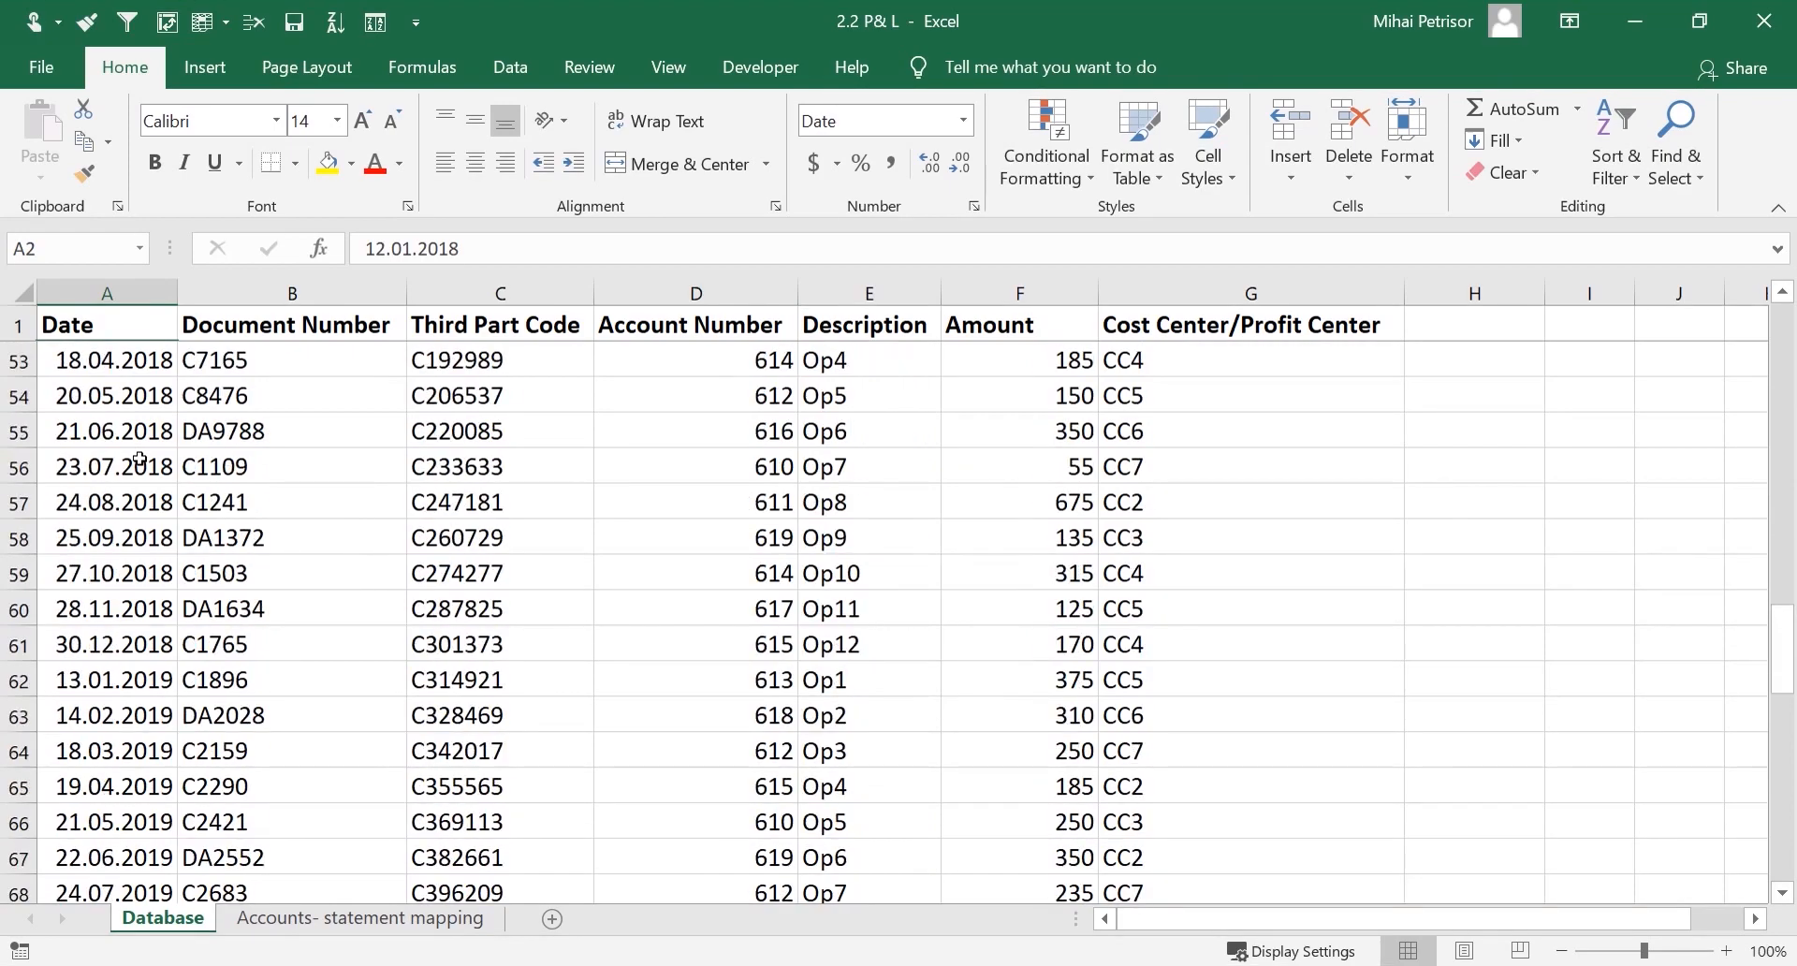
pyautogui.scroll(-11, 140, 459)
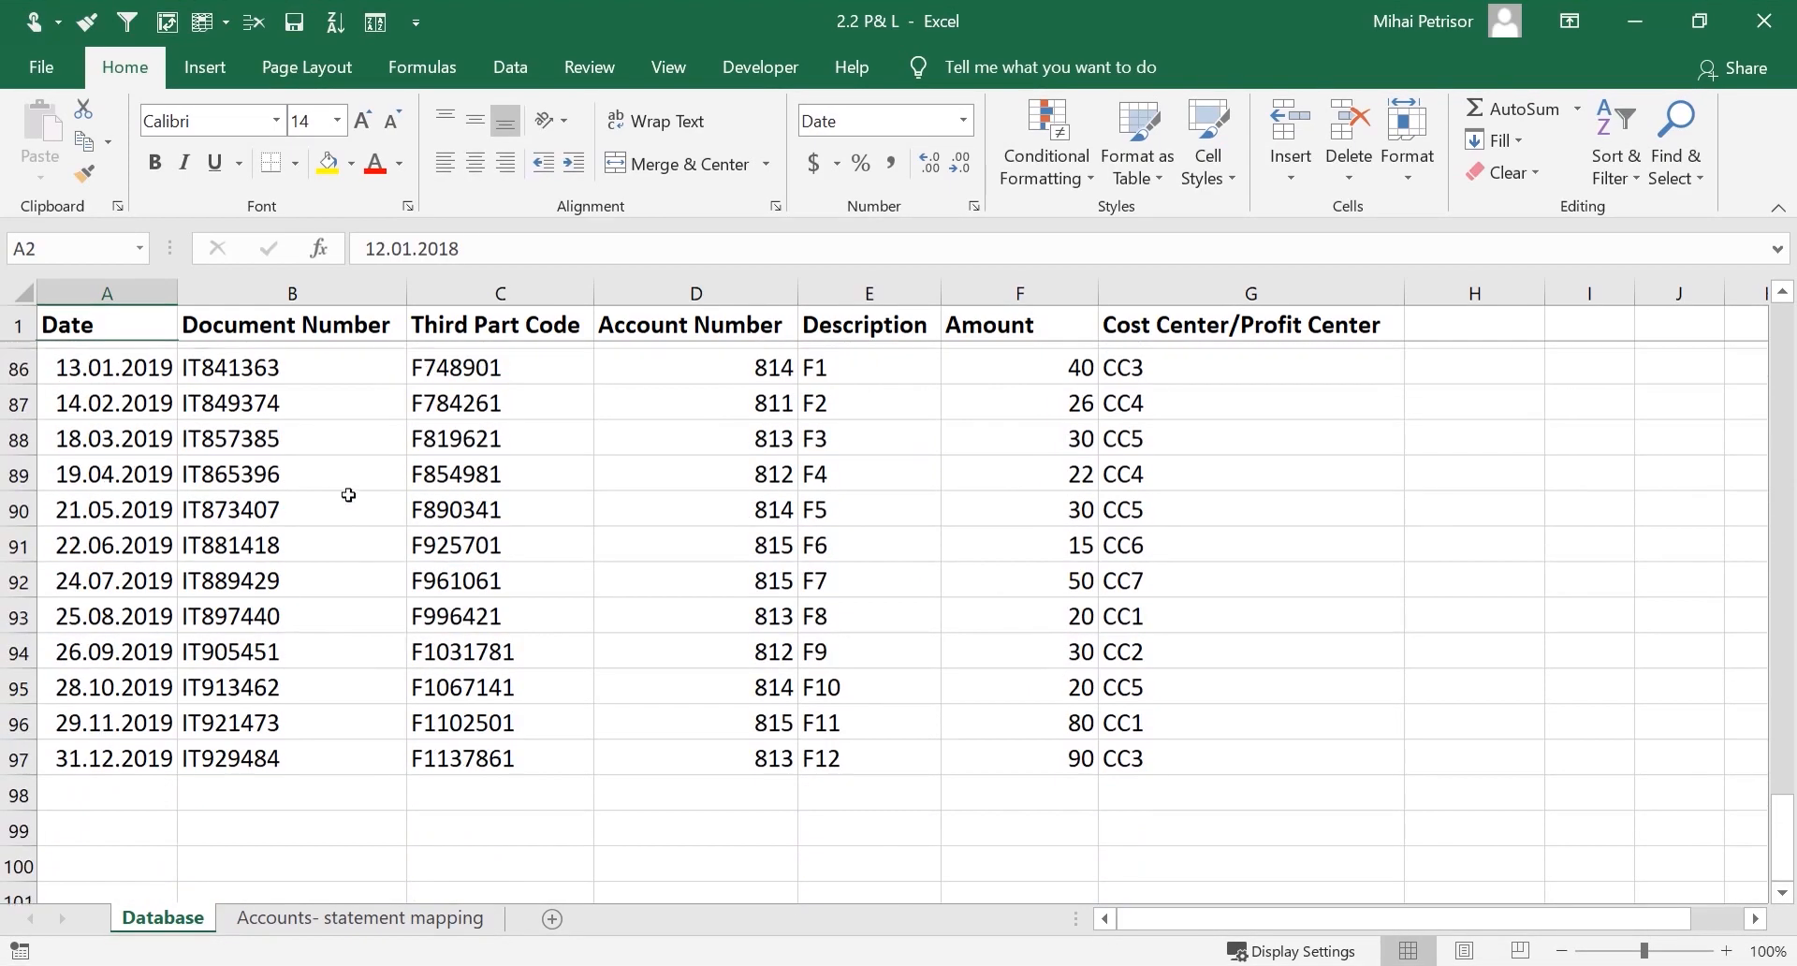
pyautogui.scroll(20, 348, 494)
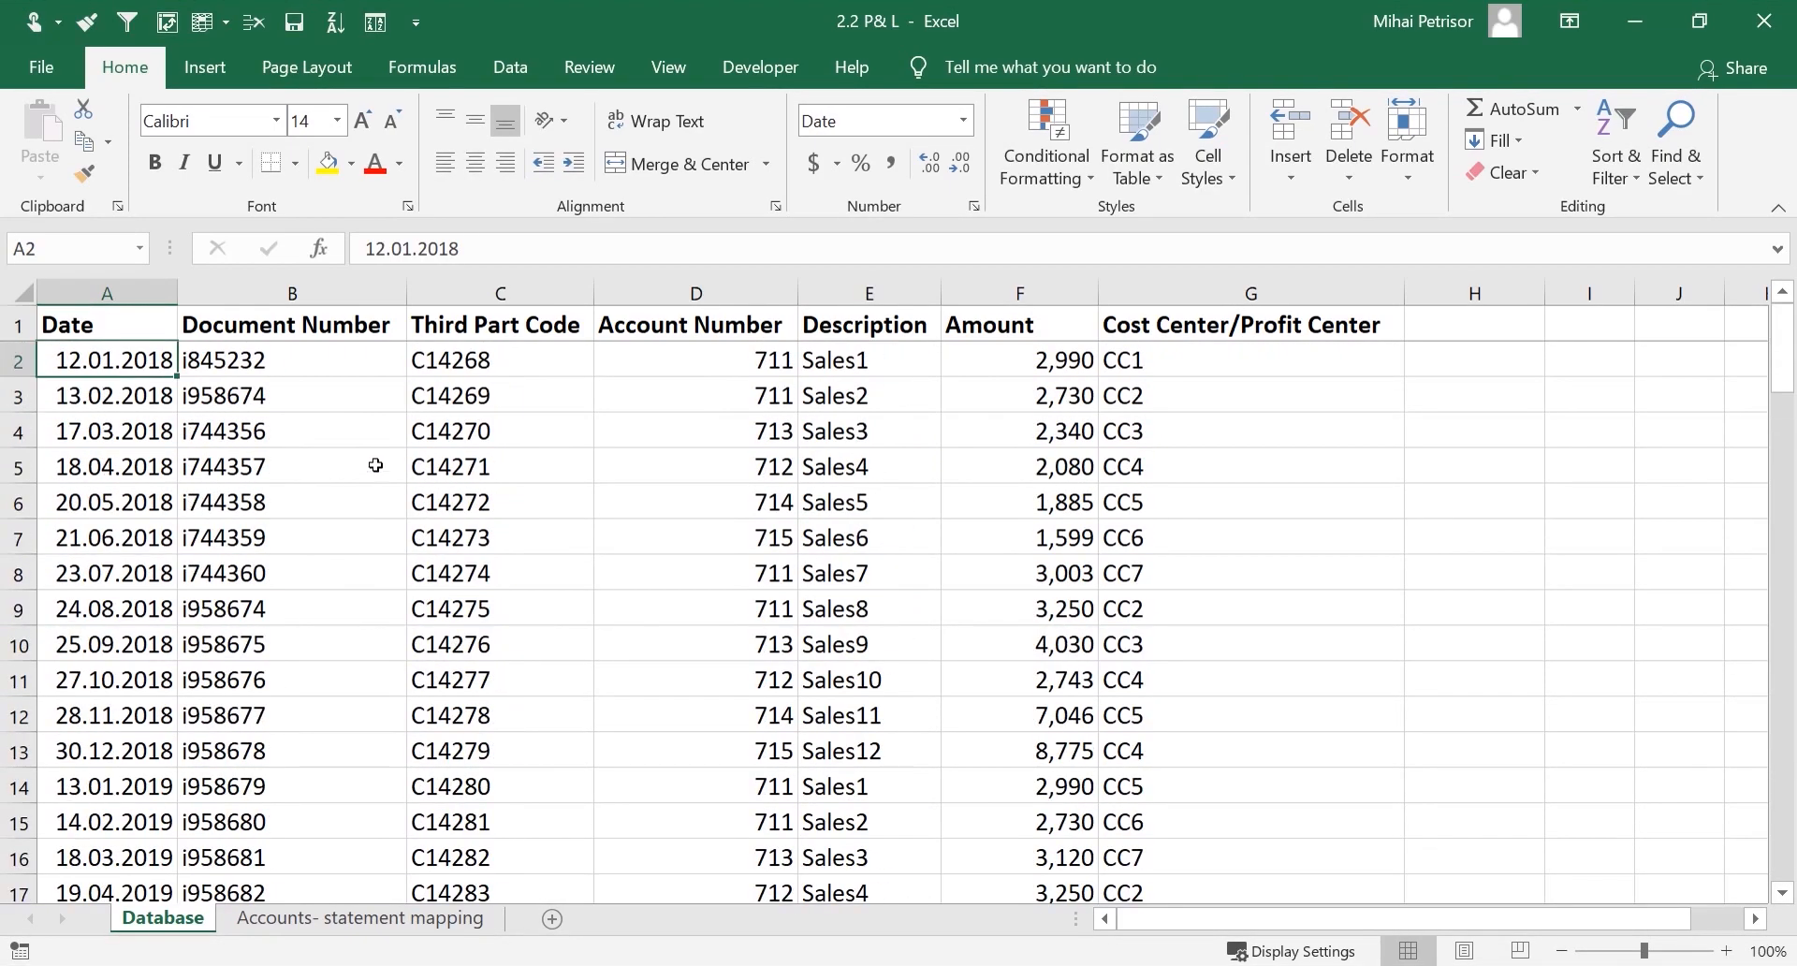
# Compare the document number formats in the sales, purchase, Op and F rows
pyautogui.click(276, 367)
pyautogui.scroll(-14, 300, 505)
pyautogui.click(220, 435)
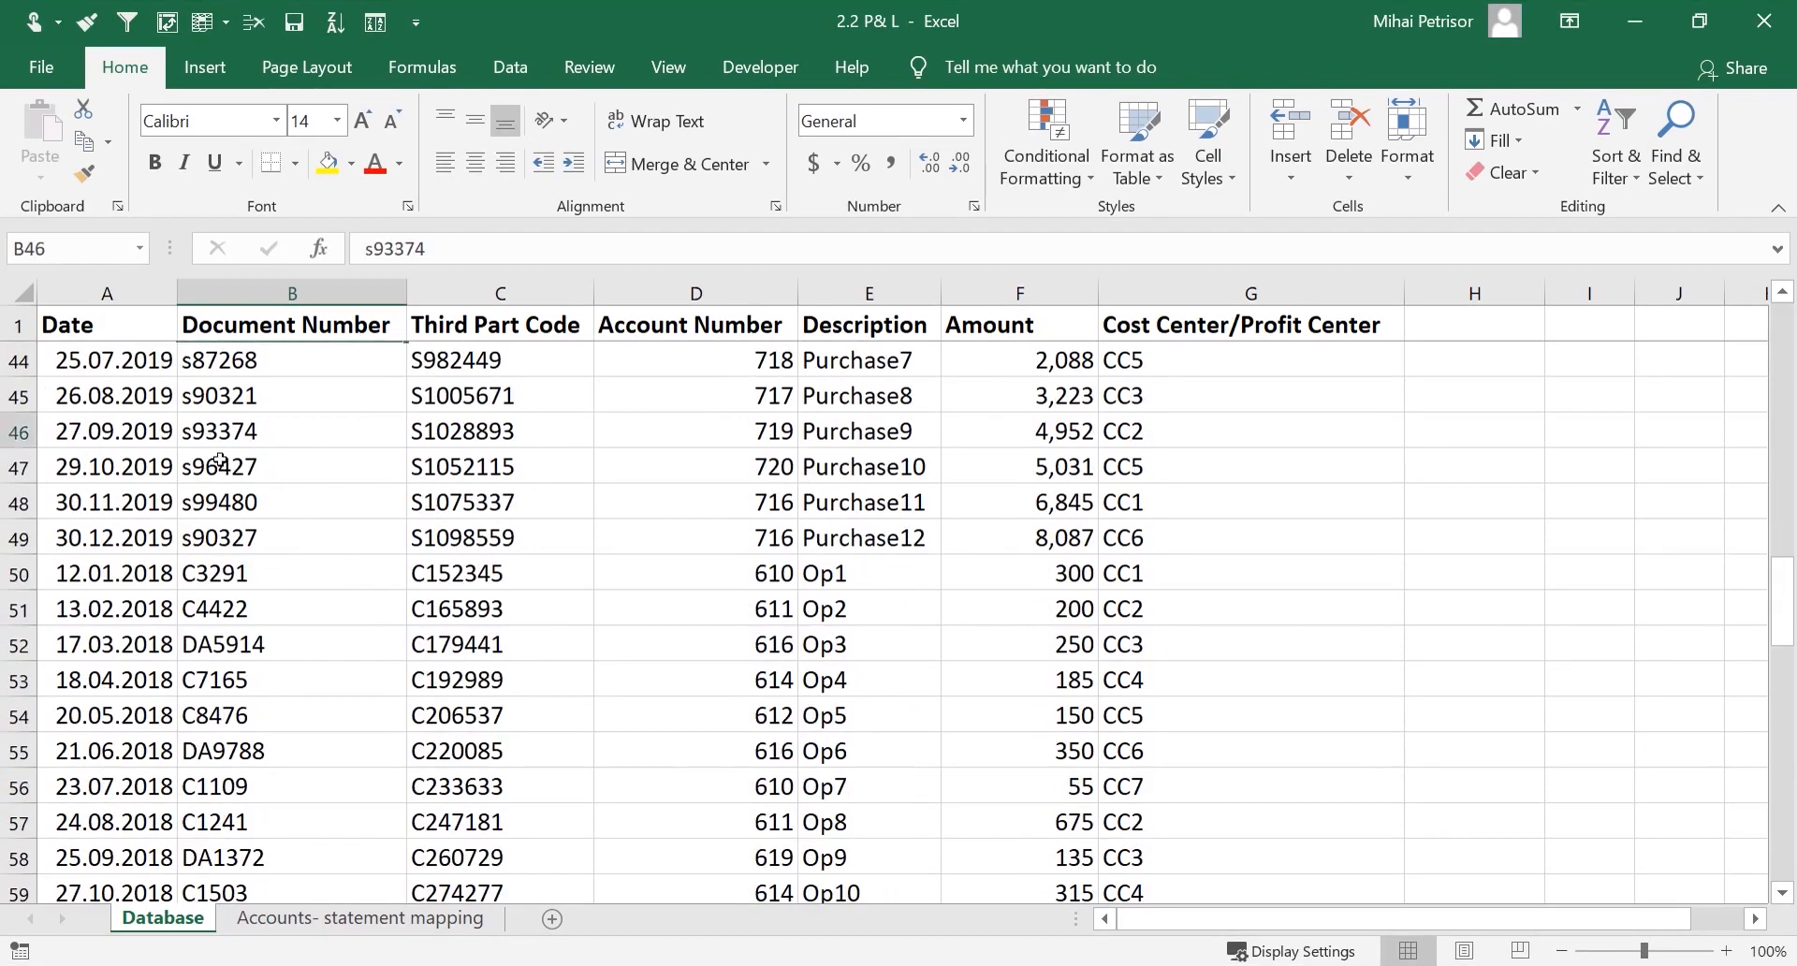
pyautogui.scroll(-8, 220, 461)
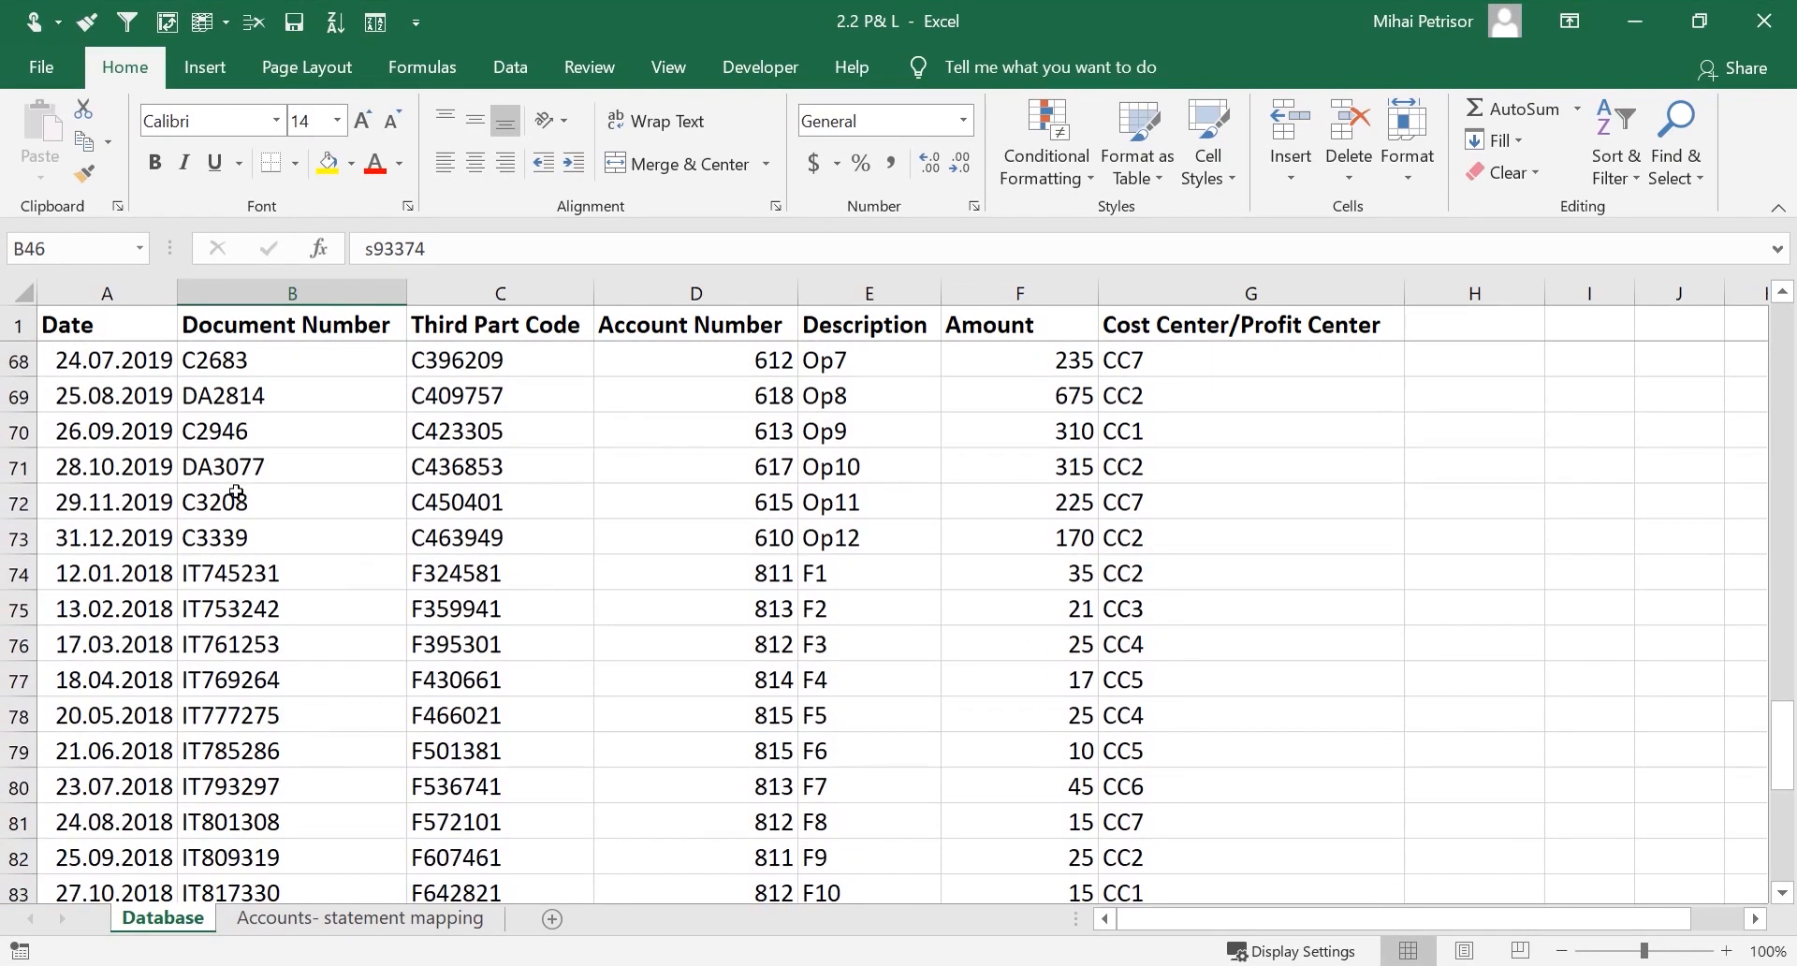
# Check the third part code in C70, the account number in D29 and the cost center in G7
pyautogui.click(495, 429)
pyautogui.scroll(14, 577, 465)
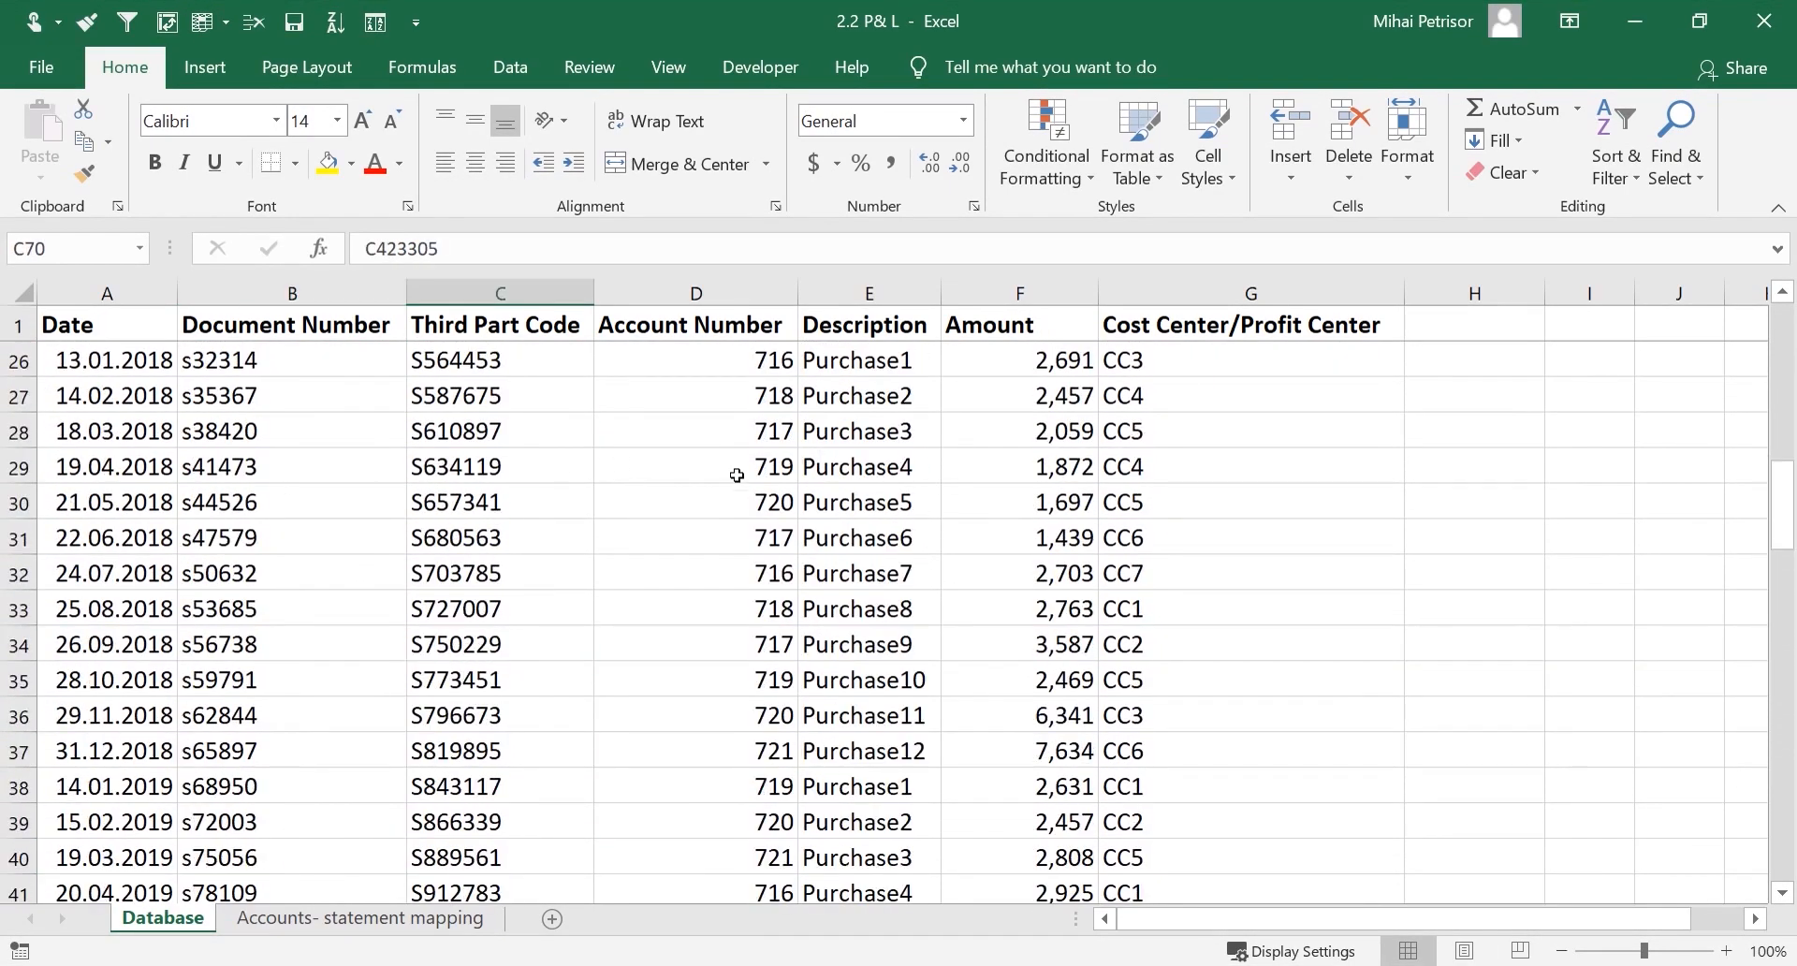
pyautogui.click(737, 475)
pyautogui.scroll(8, 721, 482)
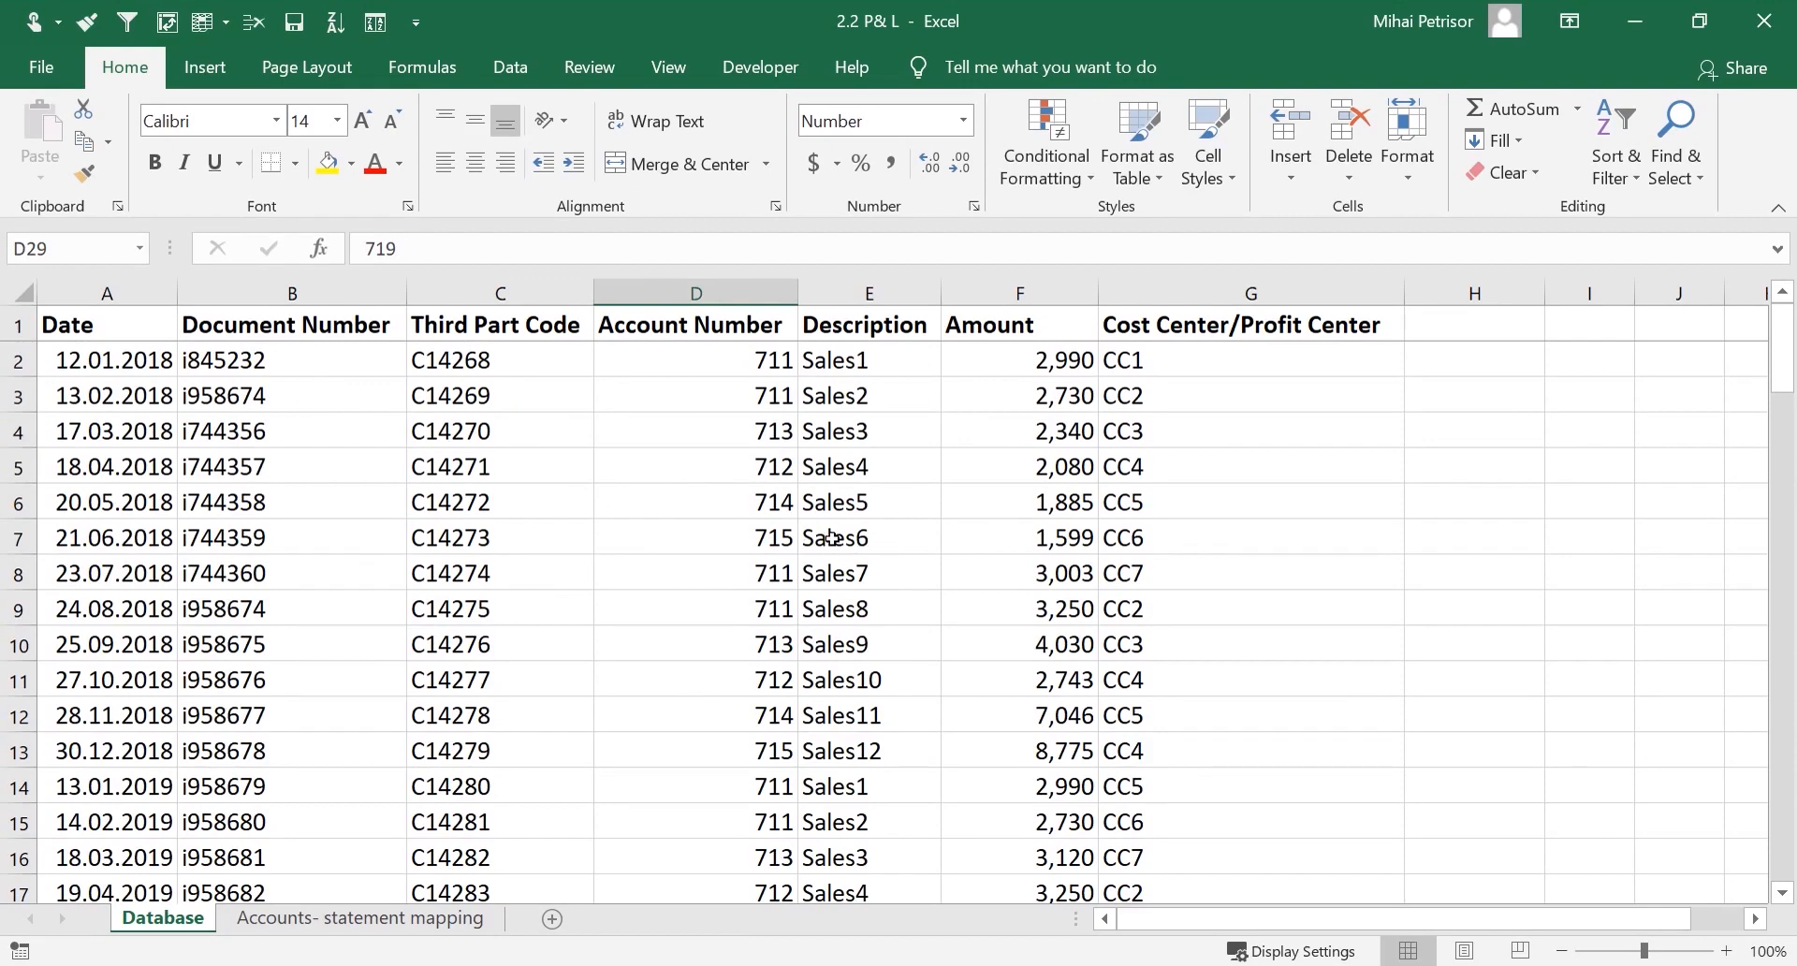
pyautogui.click(1225, 532)
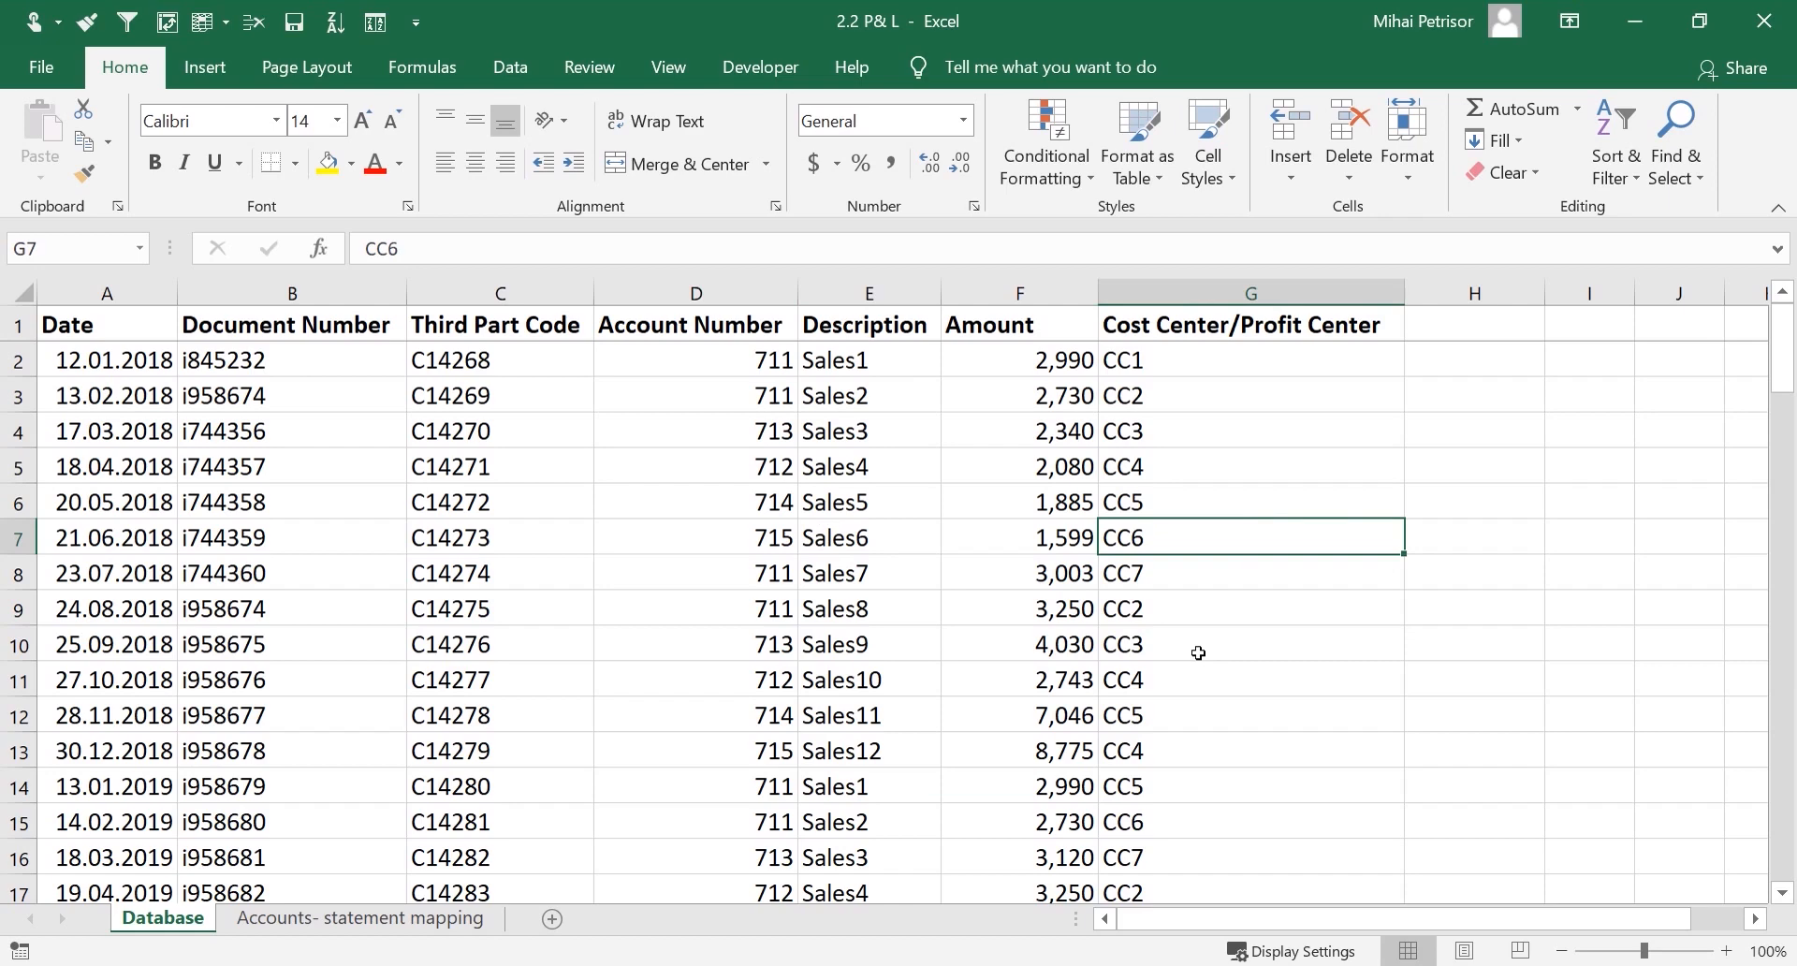
# View the "Accounts- statement mapping" sheet and return to Database to check the account numbers in D4 and D2
pyautogui.click(313, 920)
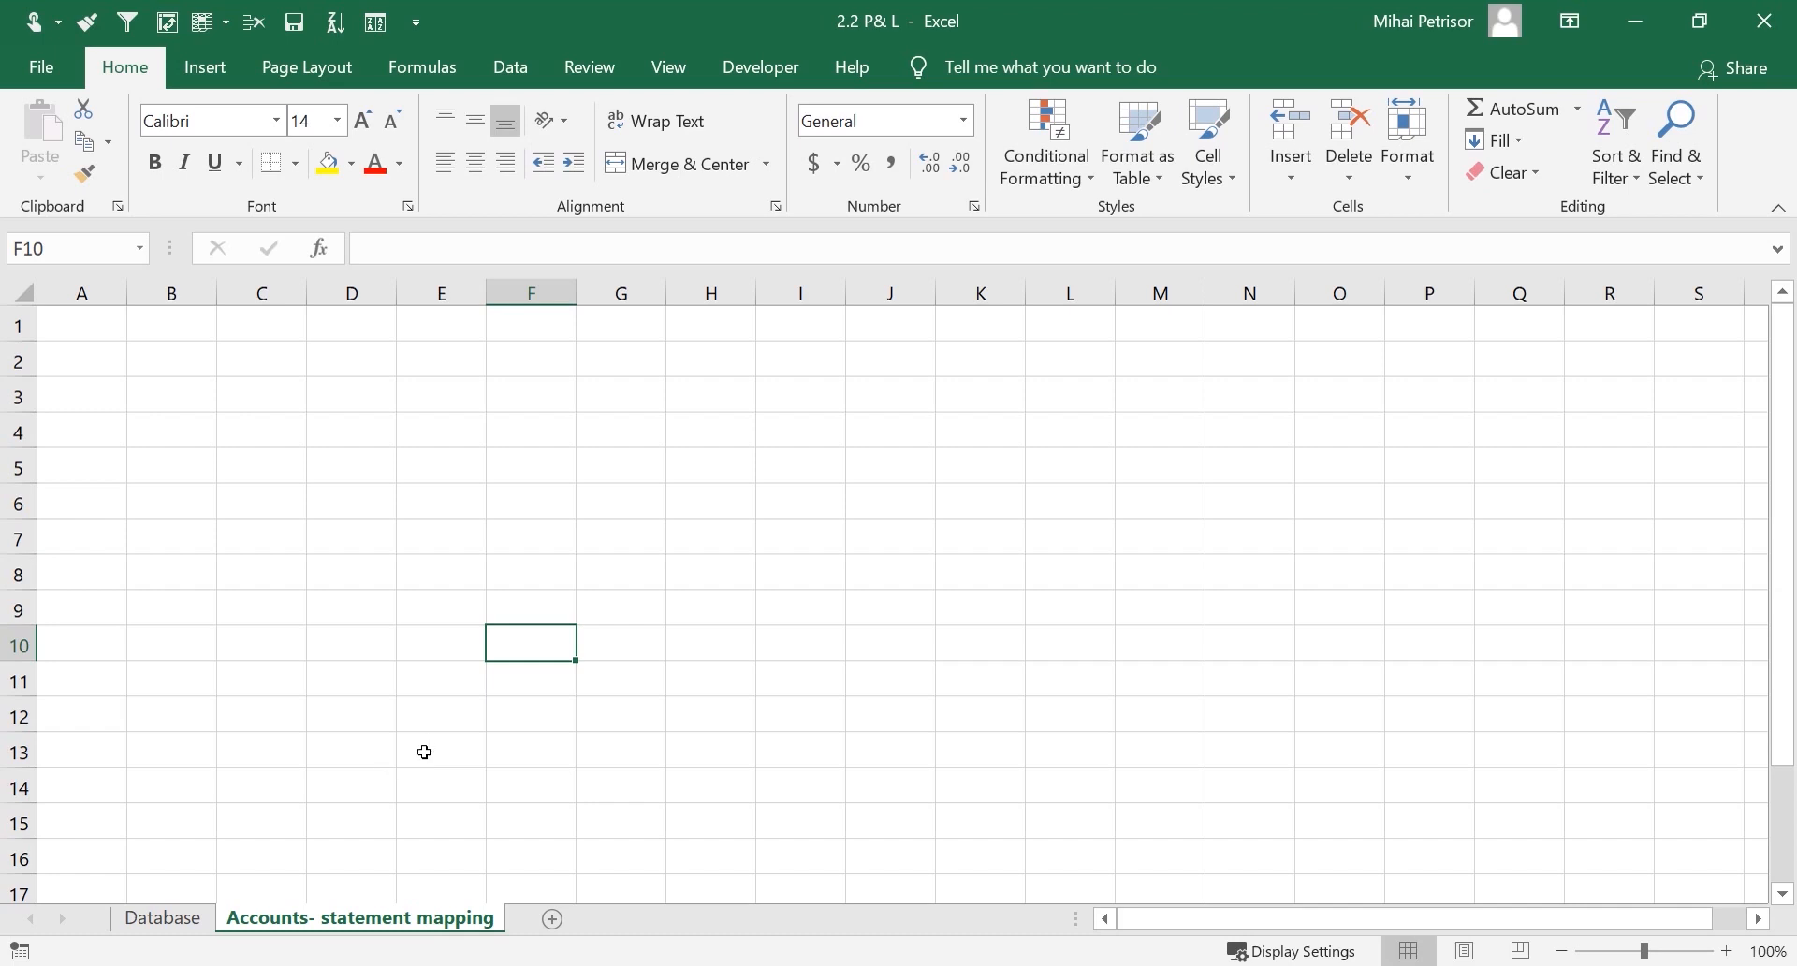
pyautogui.click(188, 926)
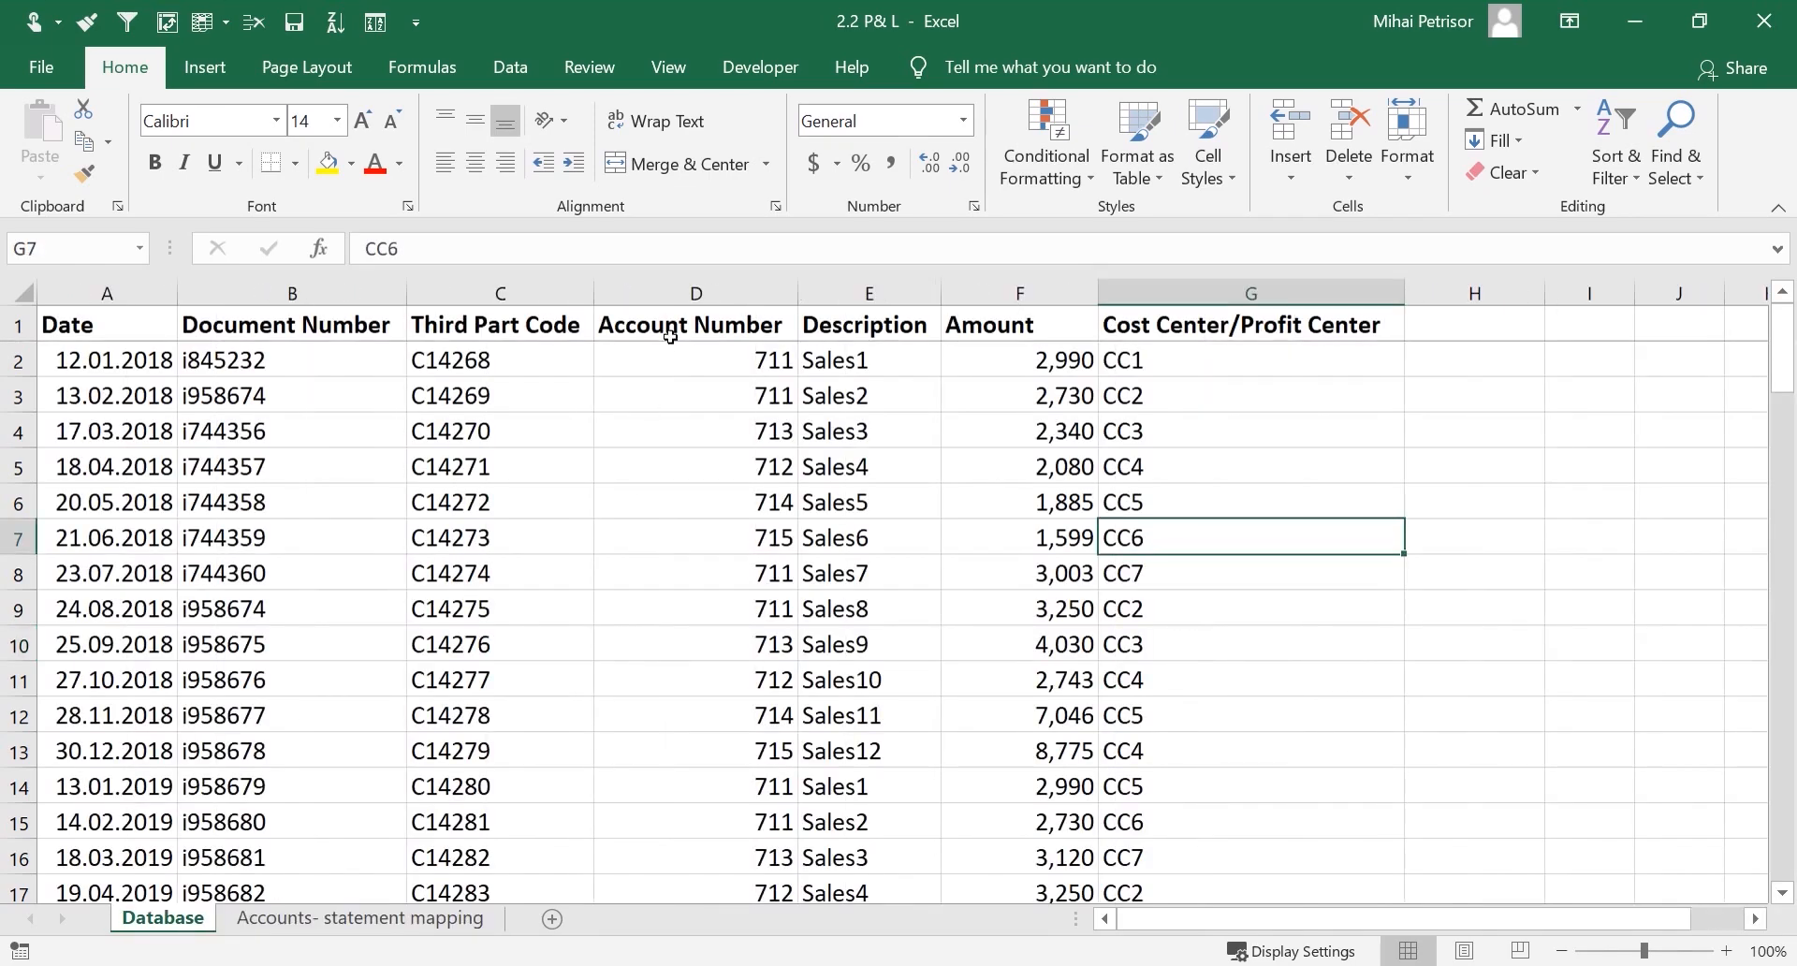
pyautogui.click(664, 429)
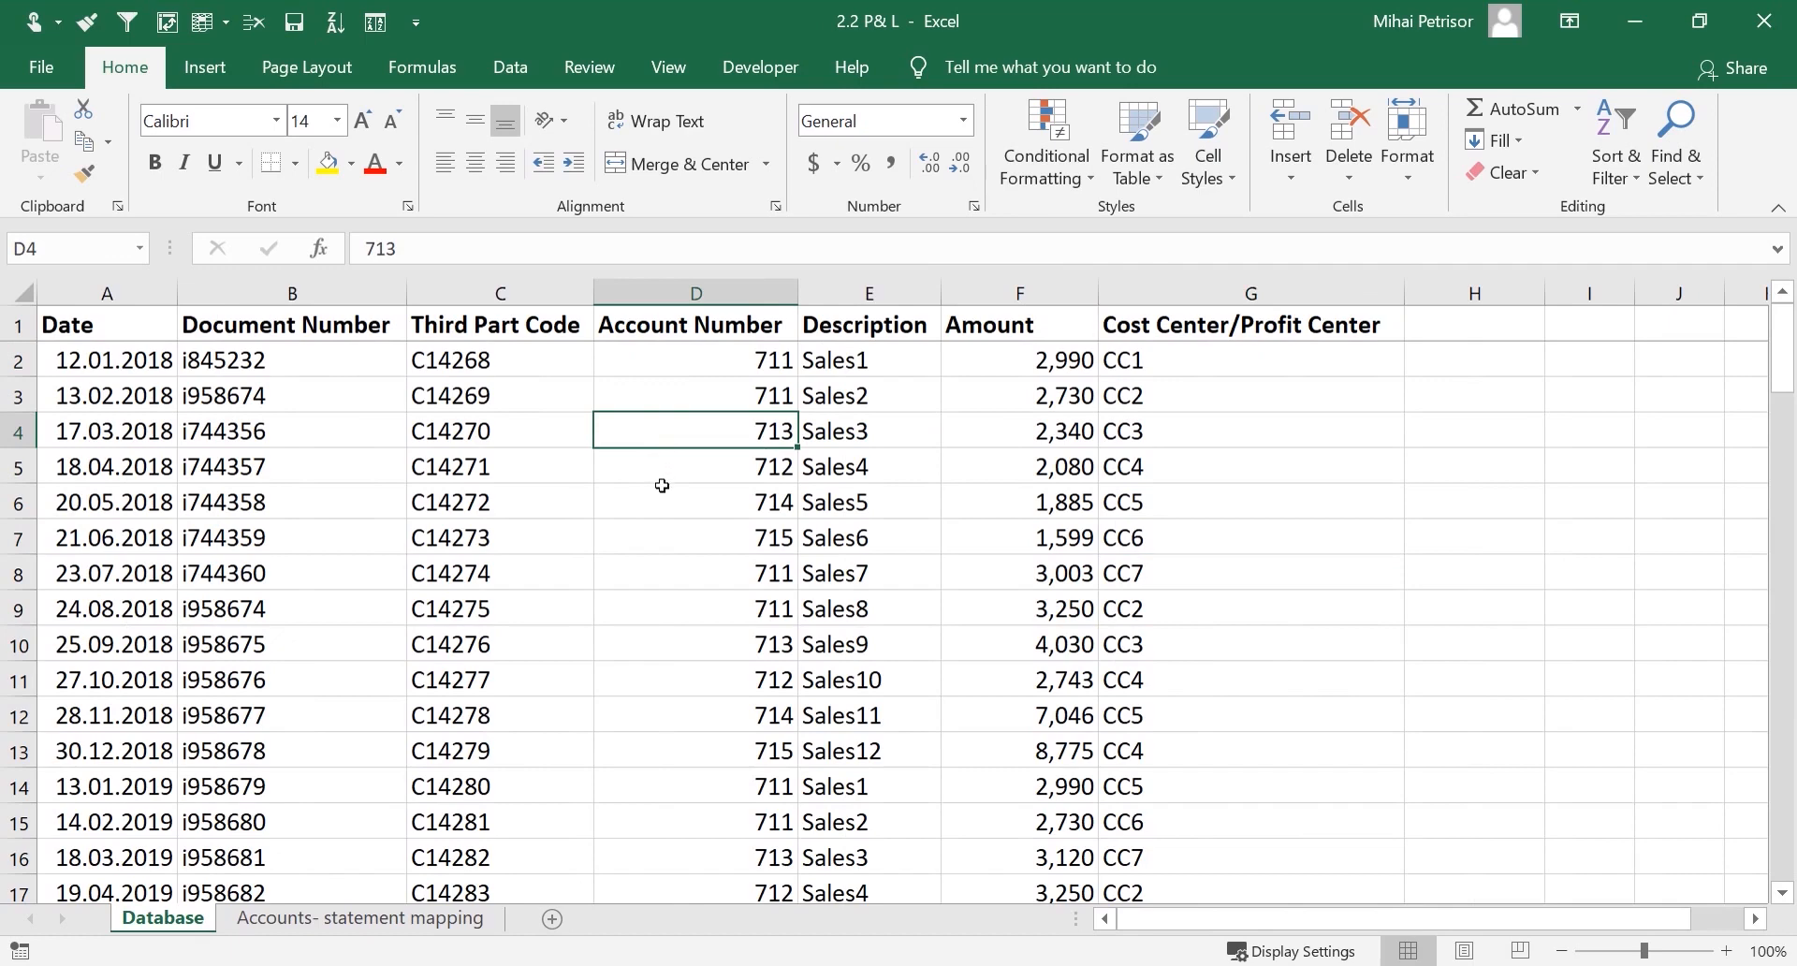
pyautogui.click(702, 368)
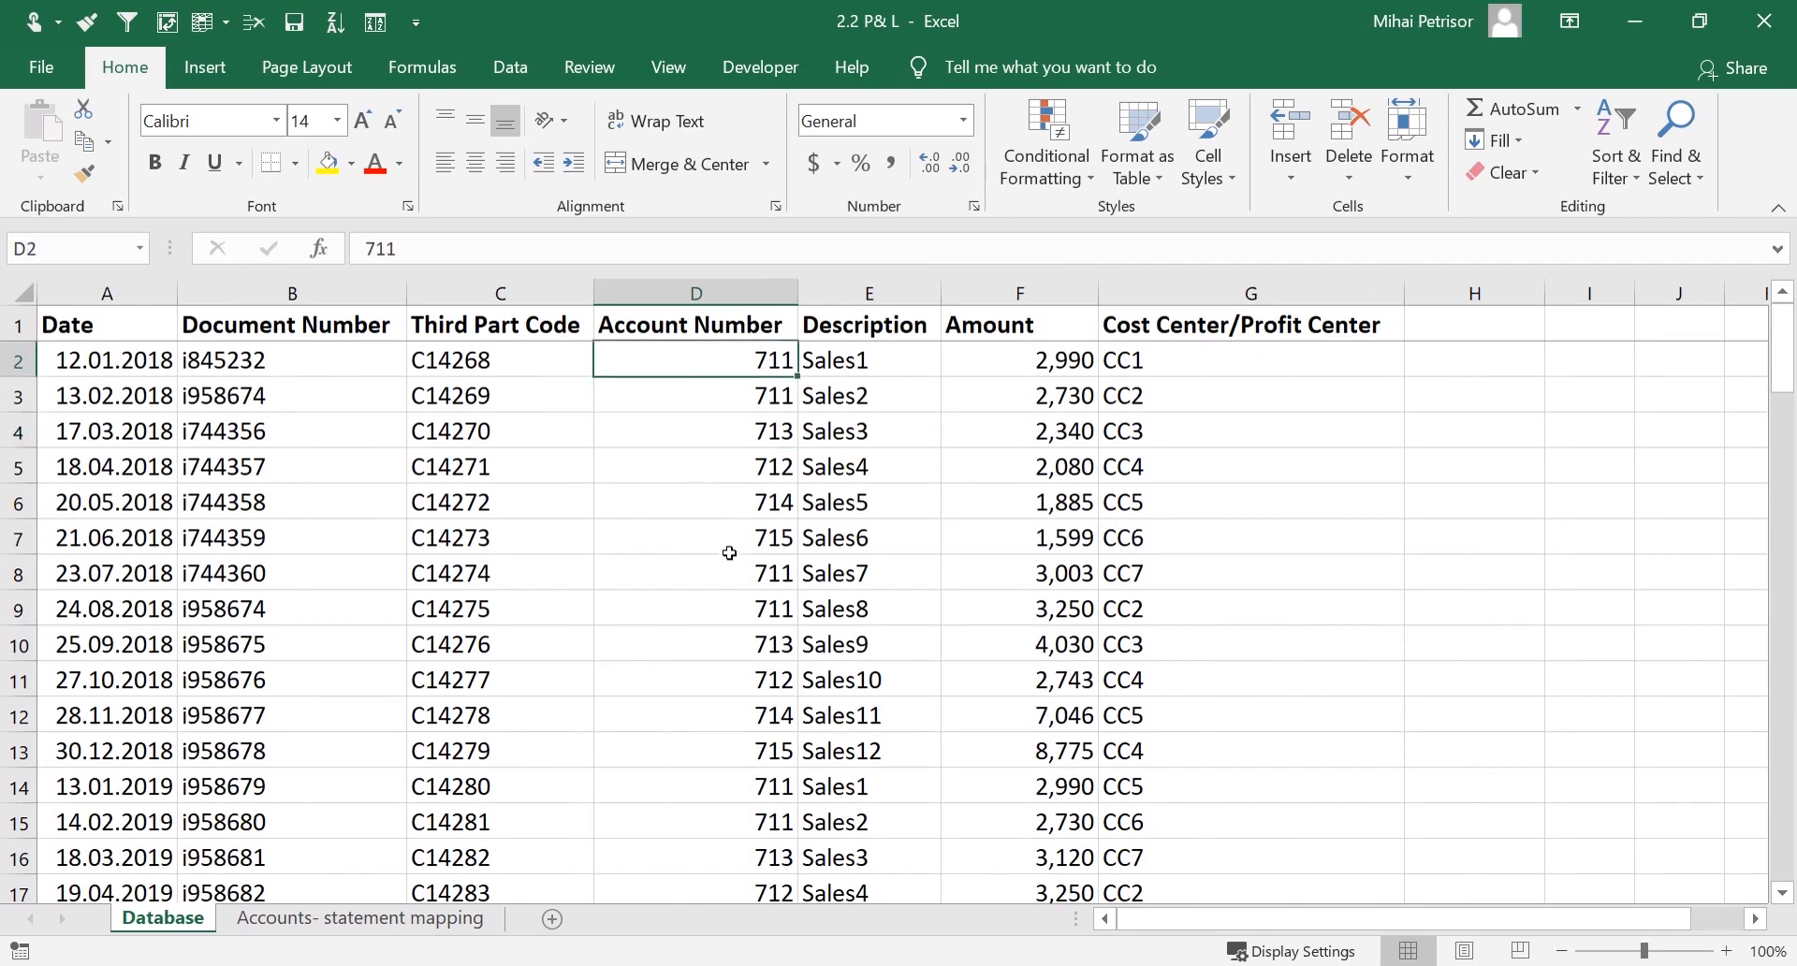
# Copy the Account Number column with its header from Database and paste it as values at A1 of the "Accounts- statement mapping" sheet
pyautogui.click(673, 329)
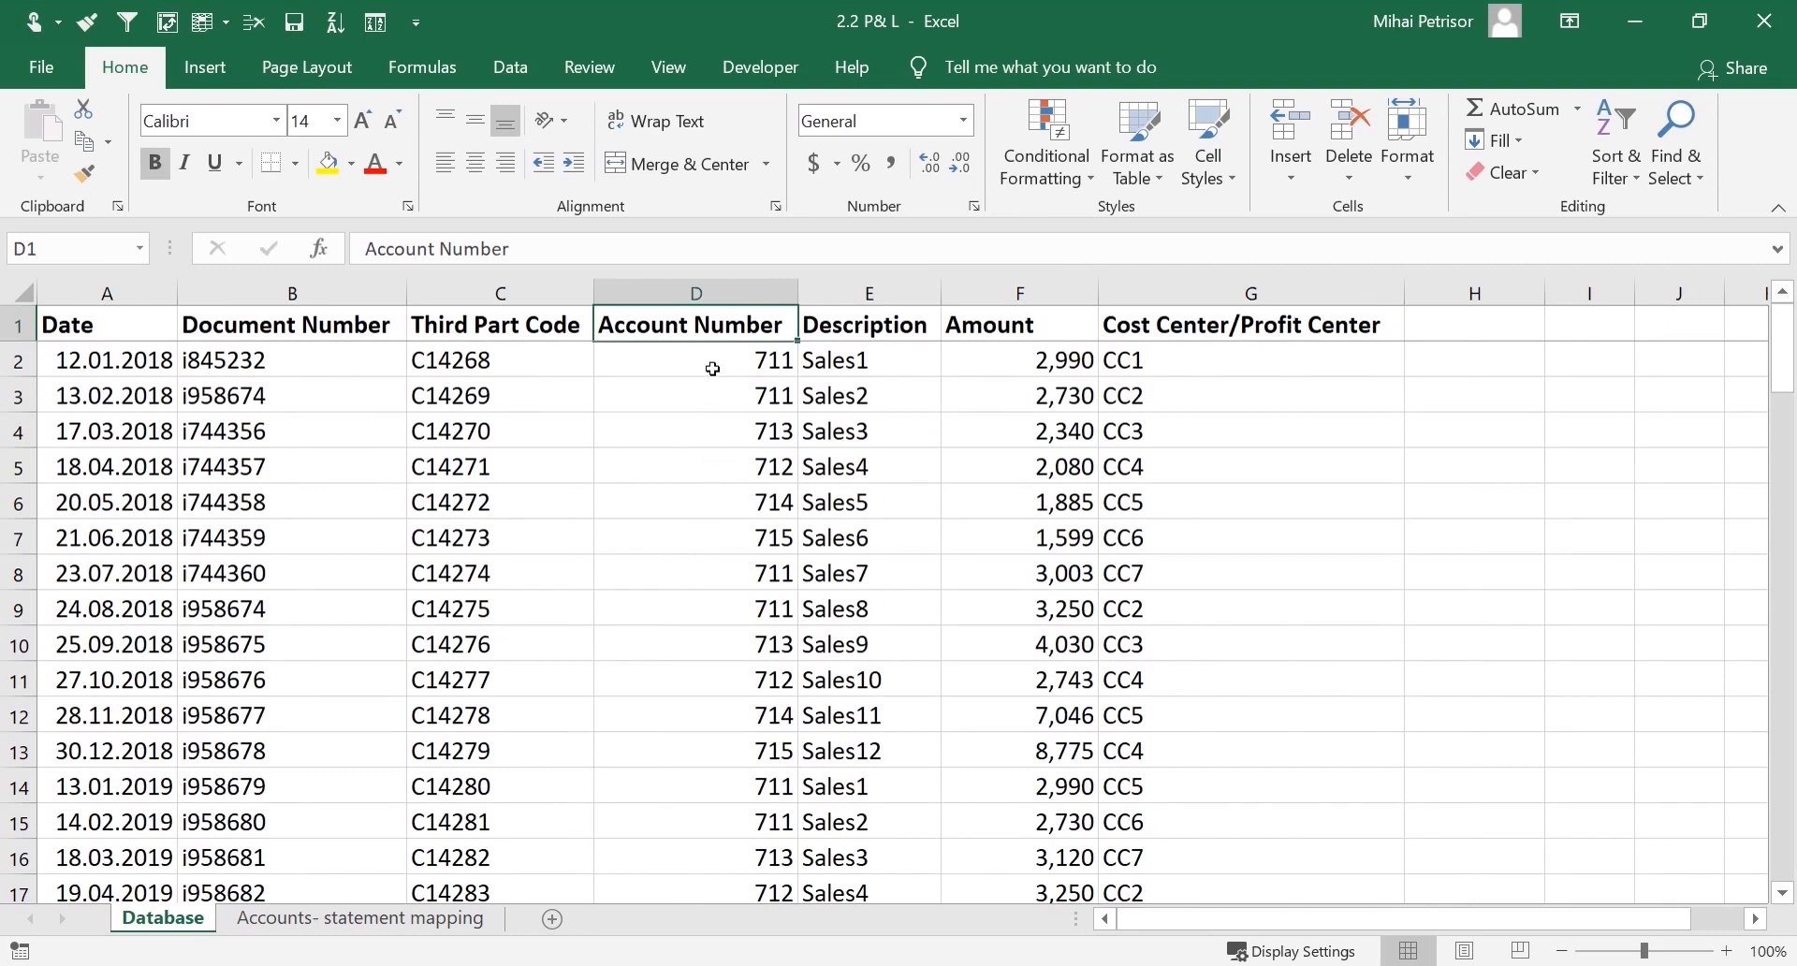
pyautogui.hotkey('ctrl', 'shift', 'Down')
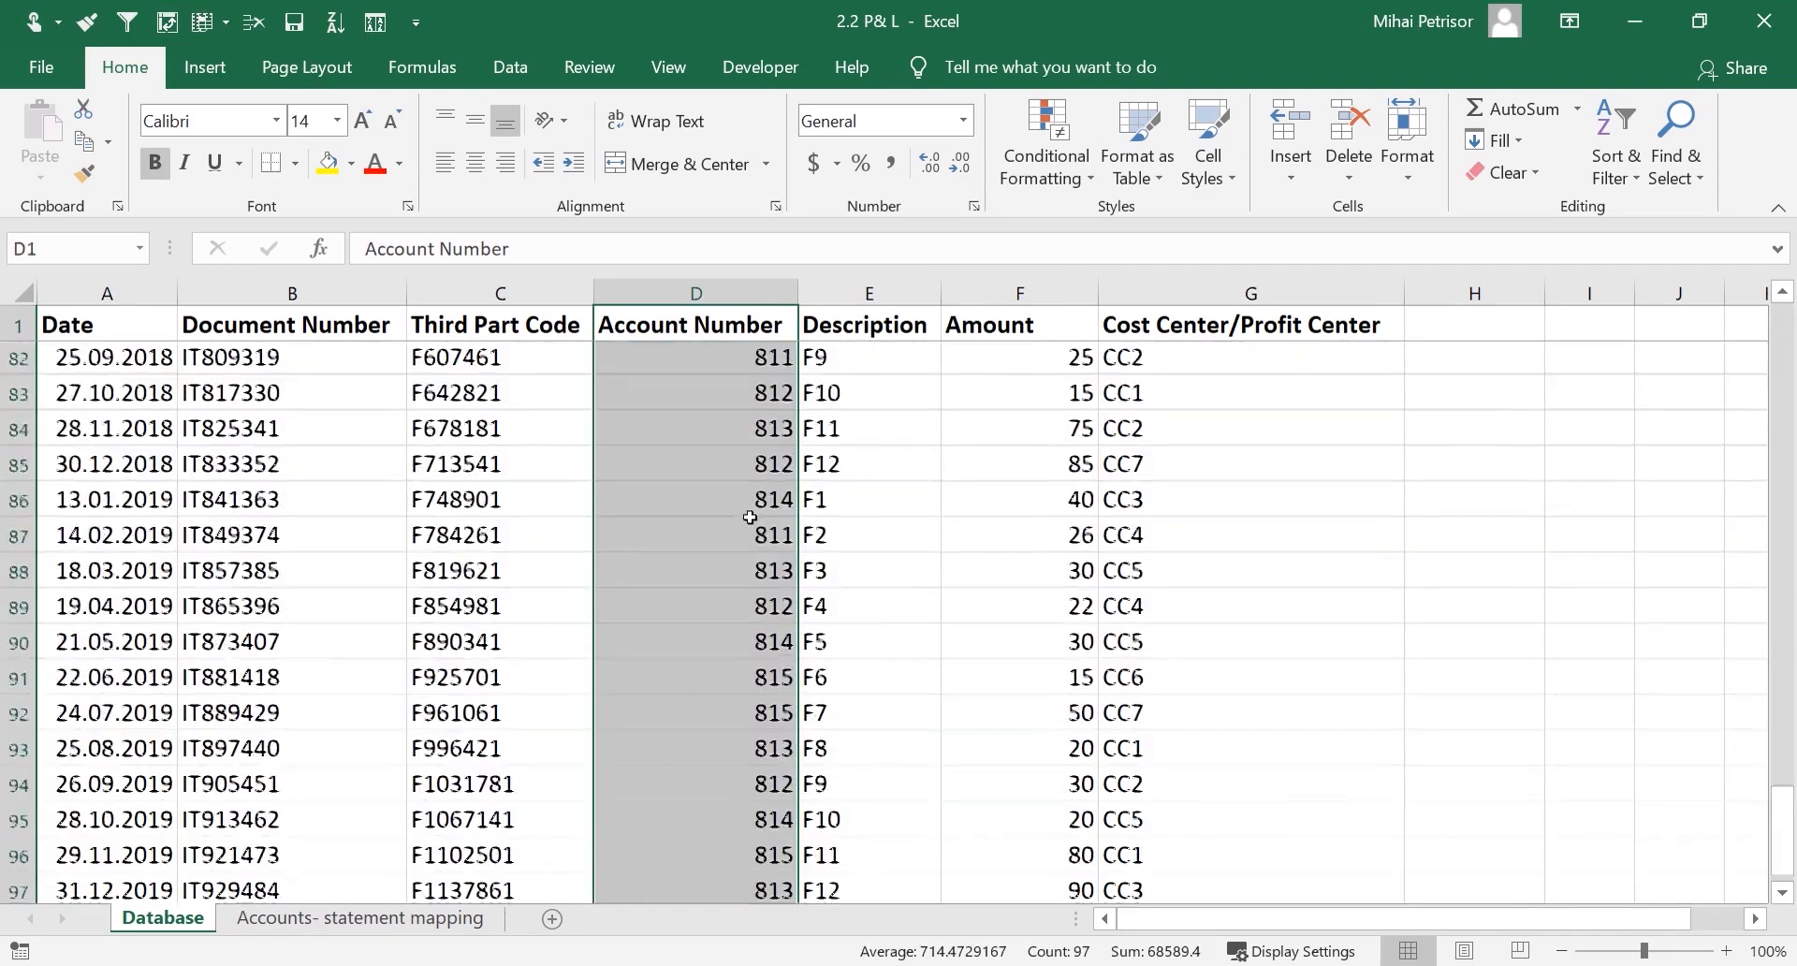
pyautogui.hotkey('ctrl', 'c')
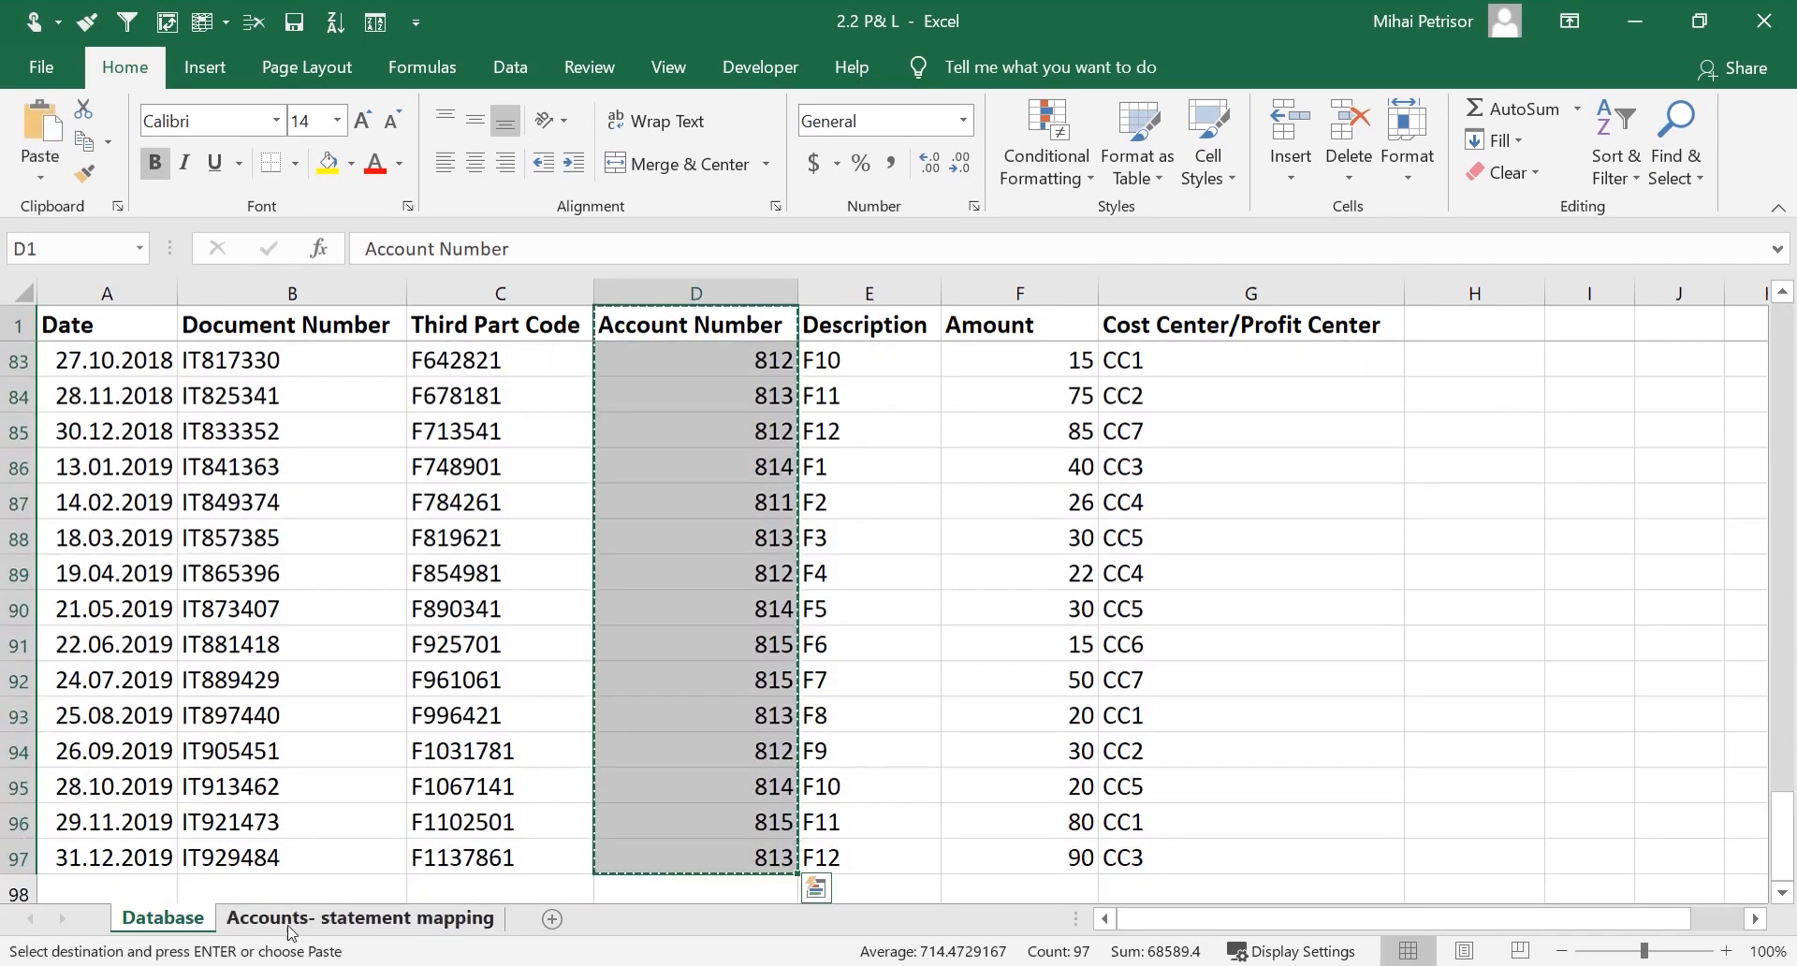
pyautogui.click(360, 918)
pyautogui.rightClick(94, 323)
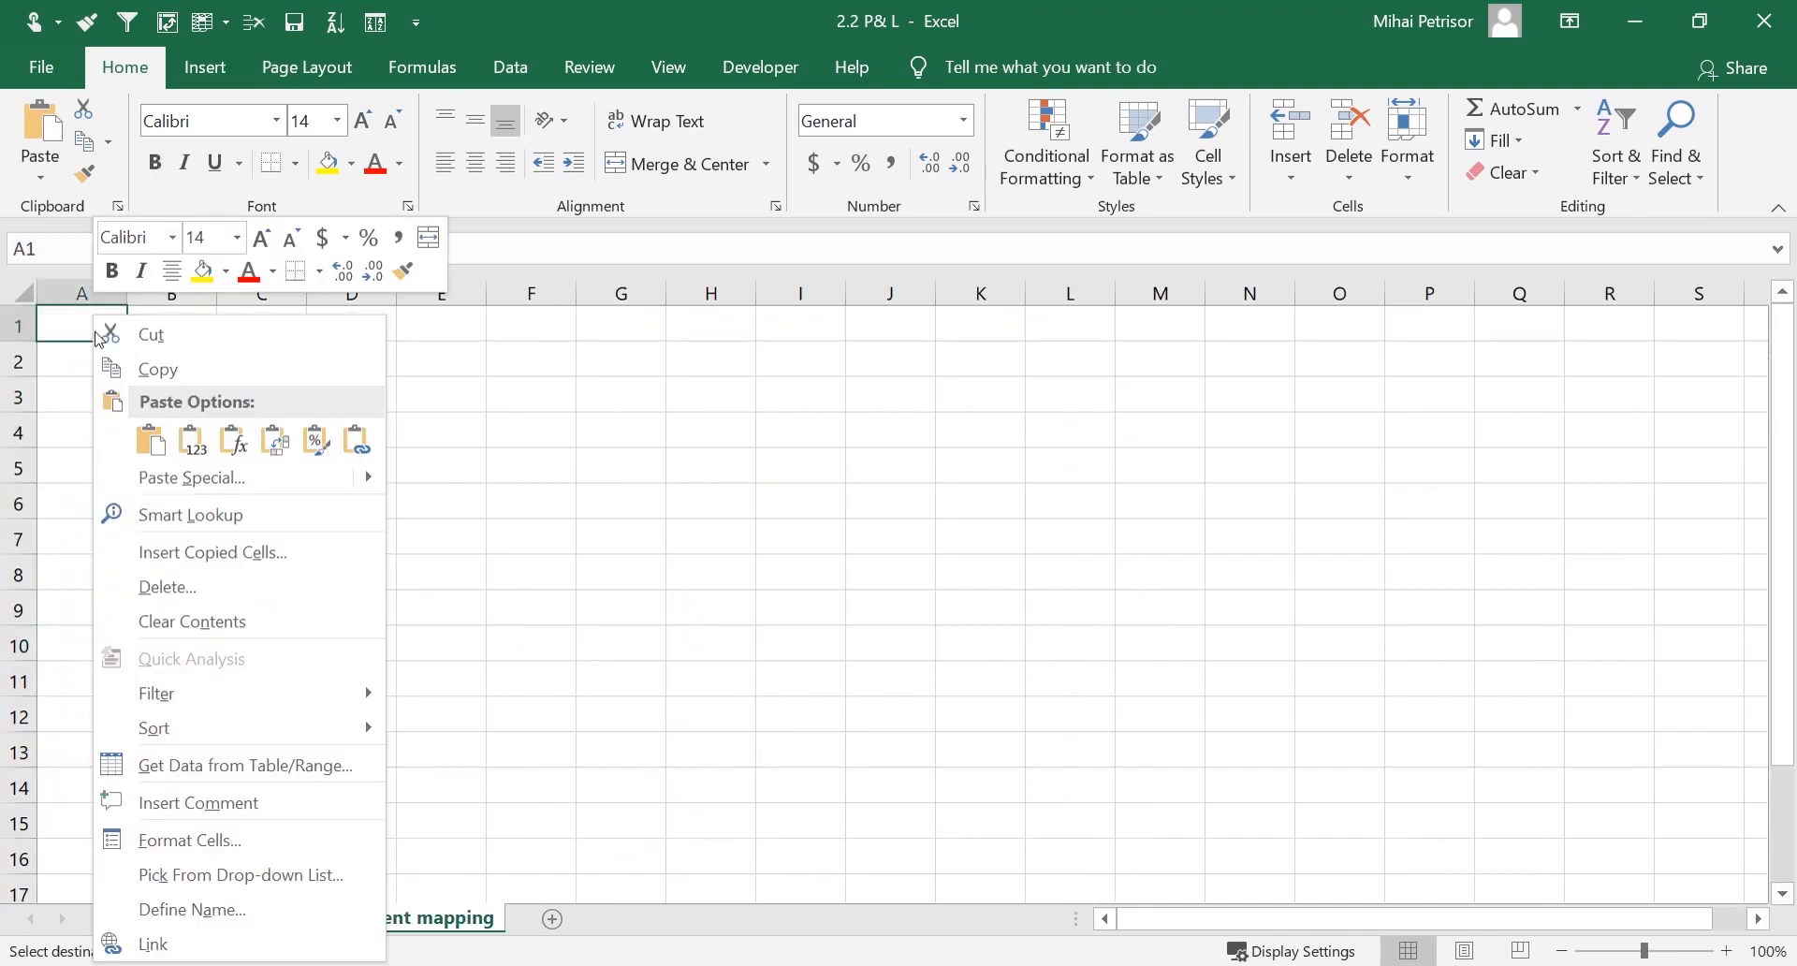
pyautogui.click(191, 439)
# Fit column A to its contents and make the Account Number header in A1 bold
pyautogui.doubleClick(130, 293)
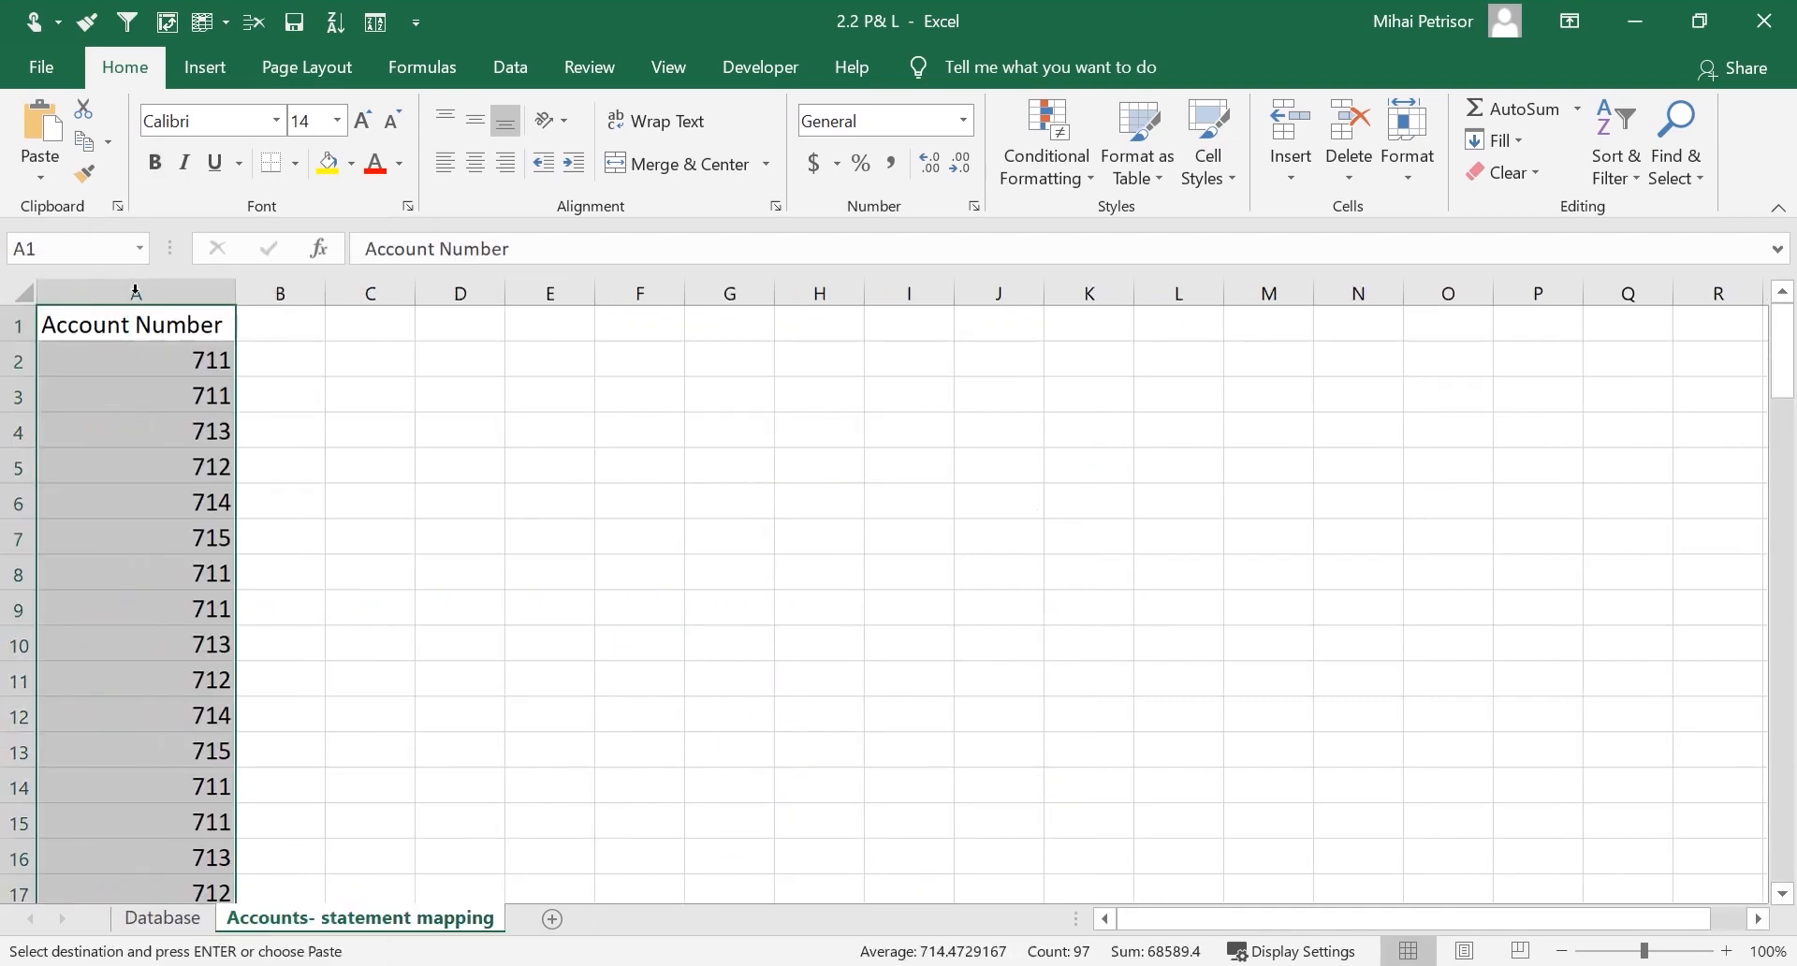
pyautogui.click(185, 330)
pyautogui.hotkey('ctrl', 'b')
# Remove the duplicate account numbers from A2 down to the end of the list, treating the first row as a header
pyautogui.click(197, 361)
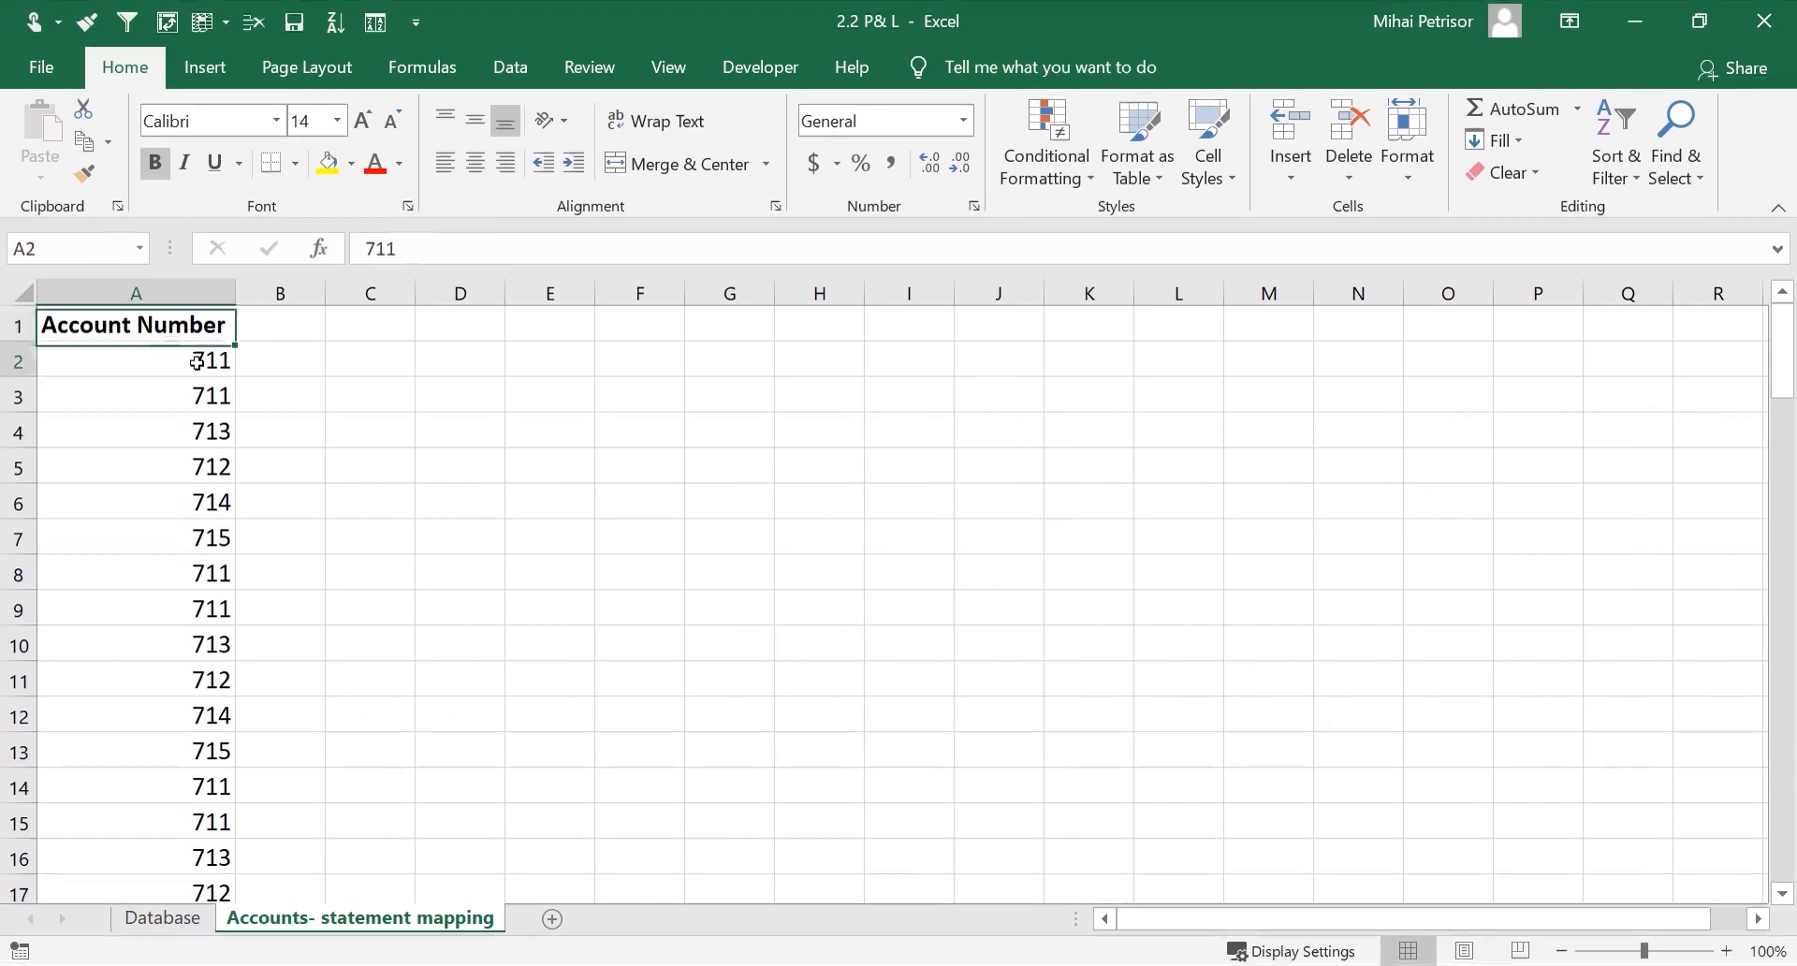
pyautogui.click(509, 67)
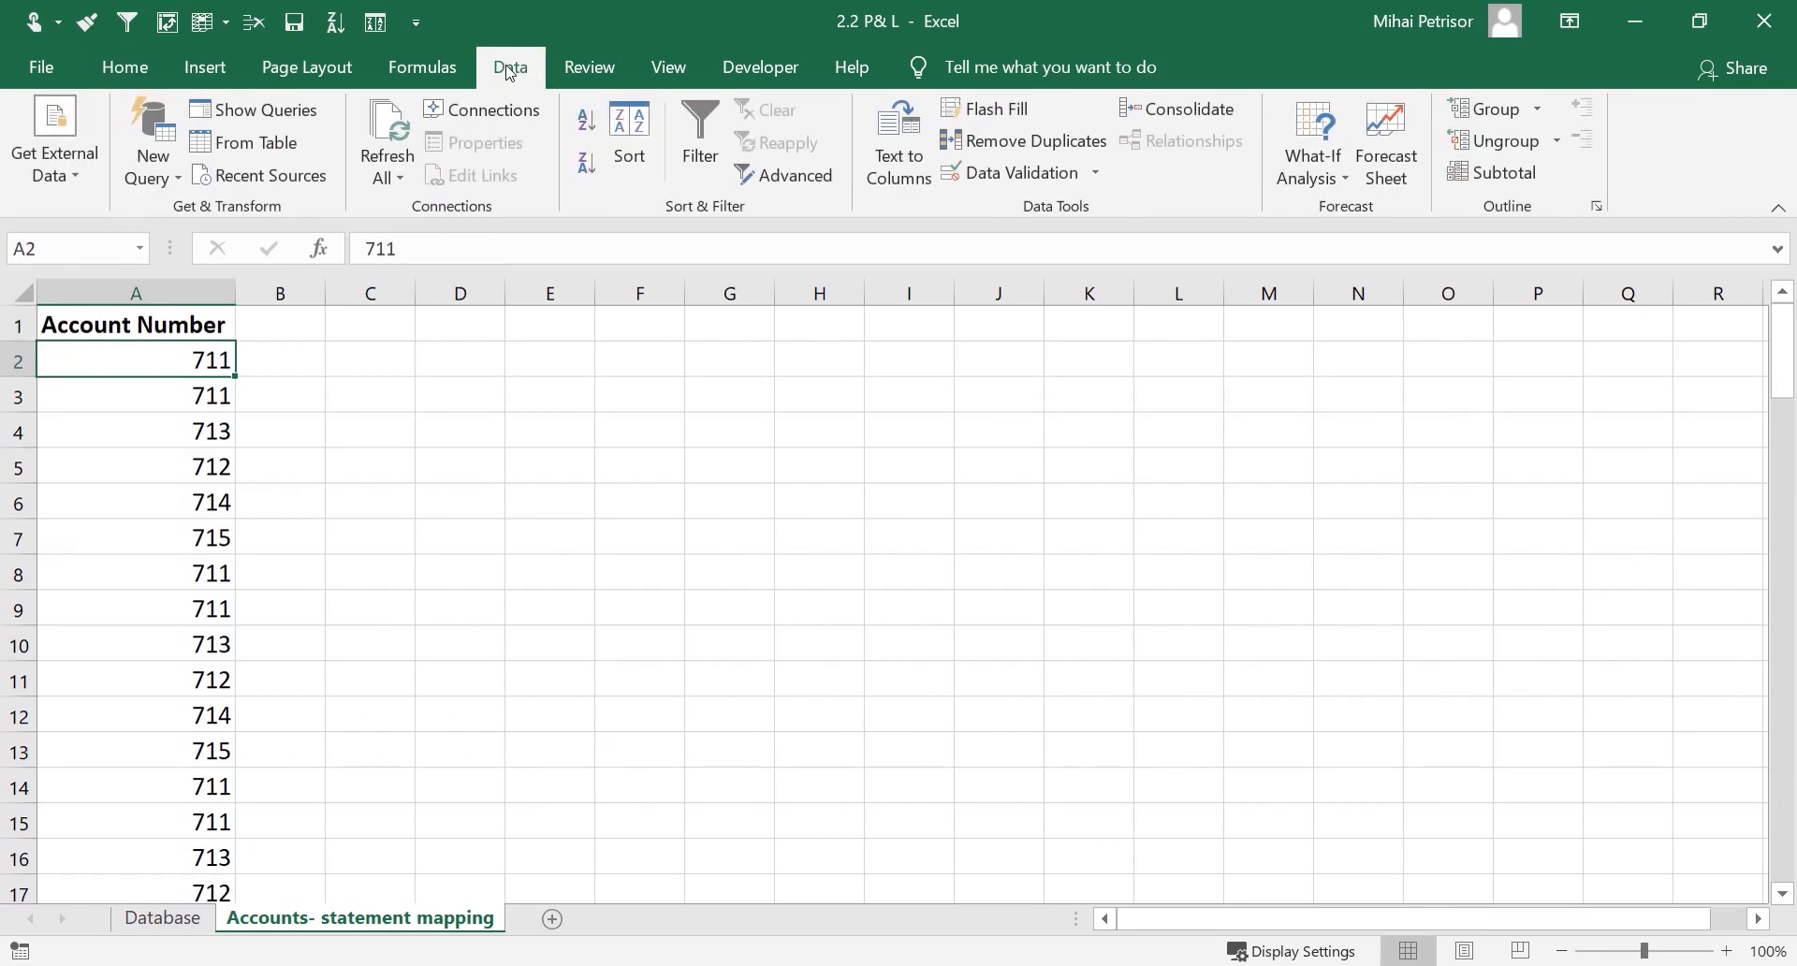
pyautogui.hotkey('ctrl', 'shift', 'Down')
pyautogui.click(1050, 146)
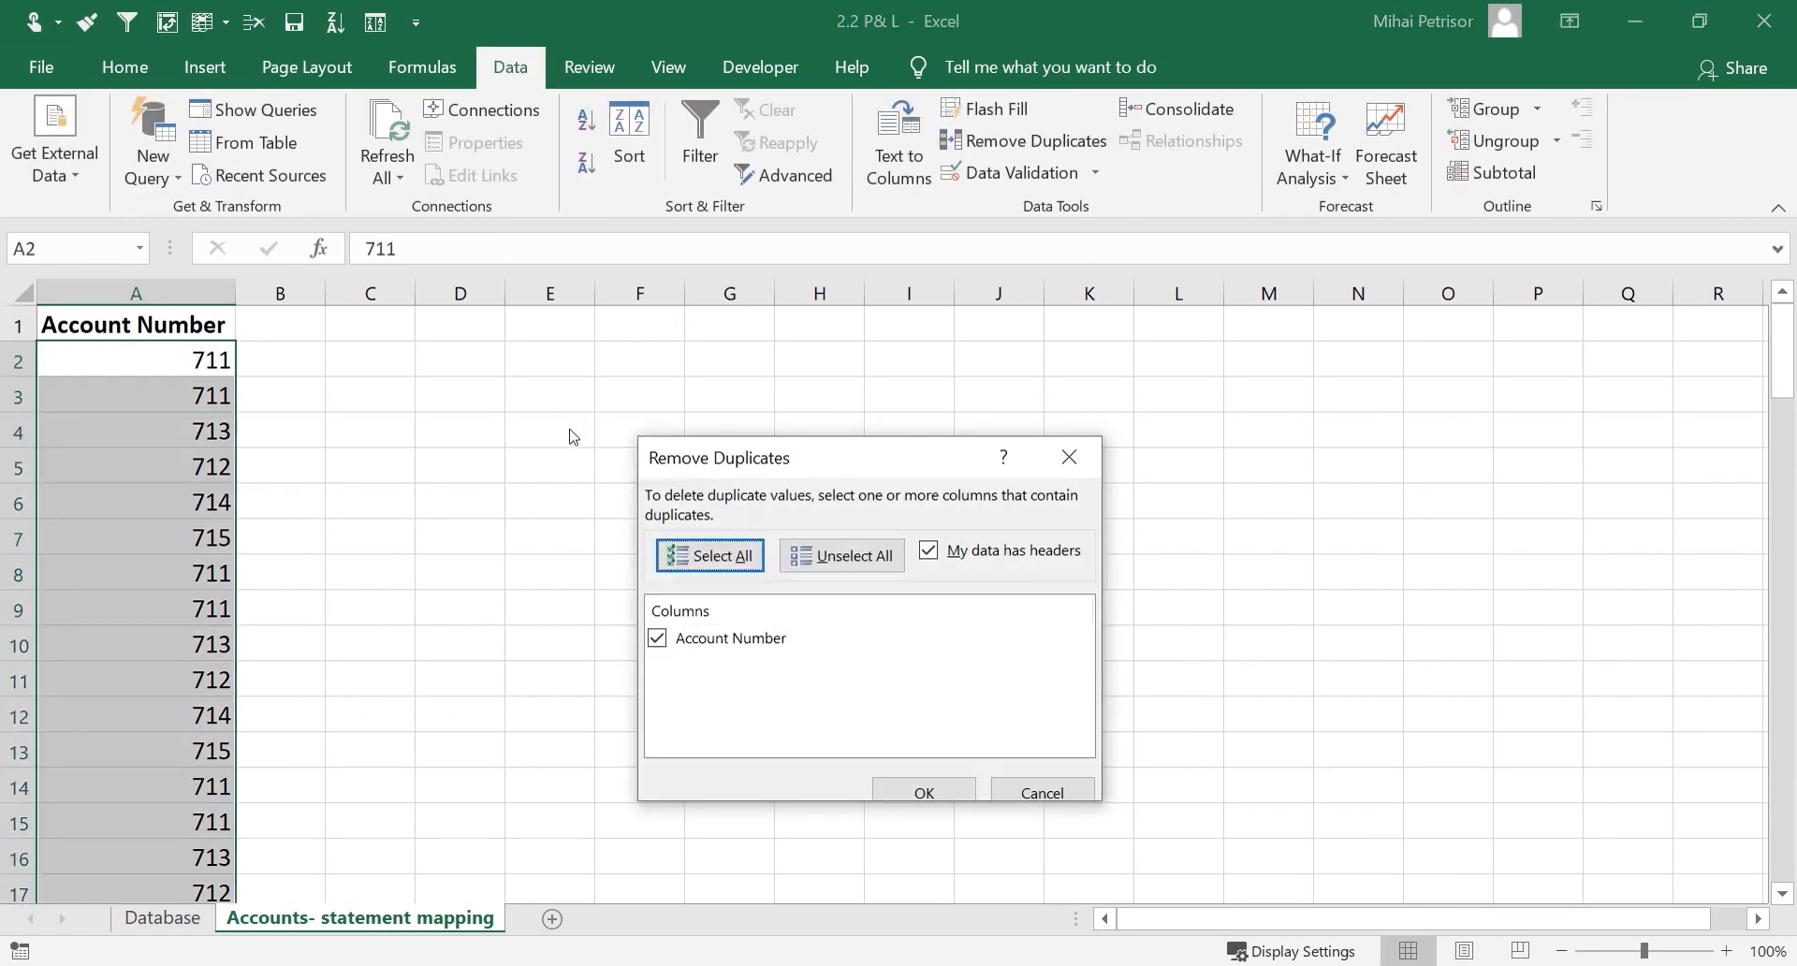
pyautogui.click(922, 791)
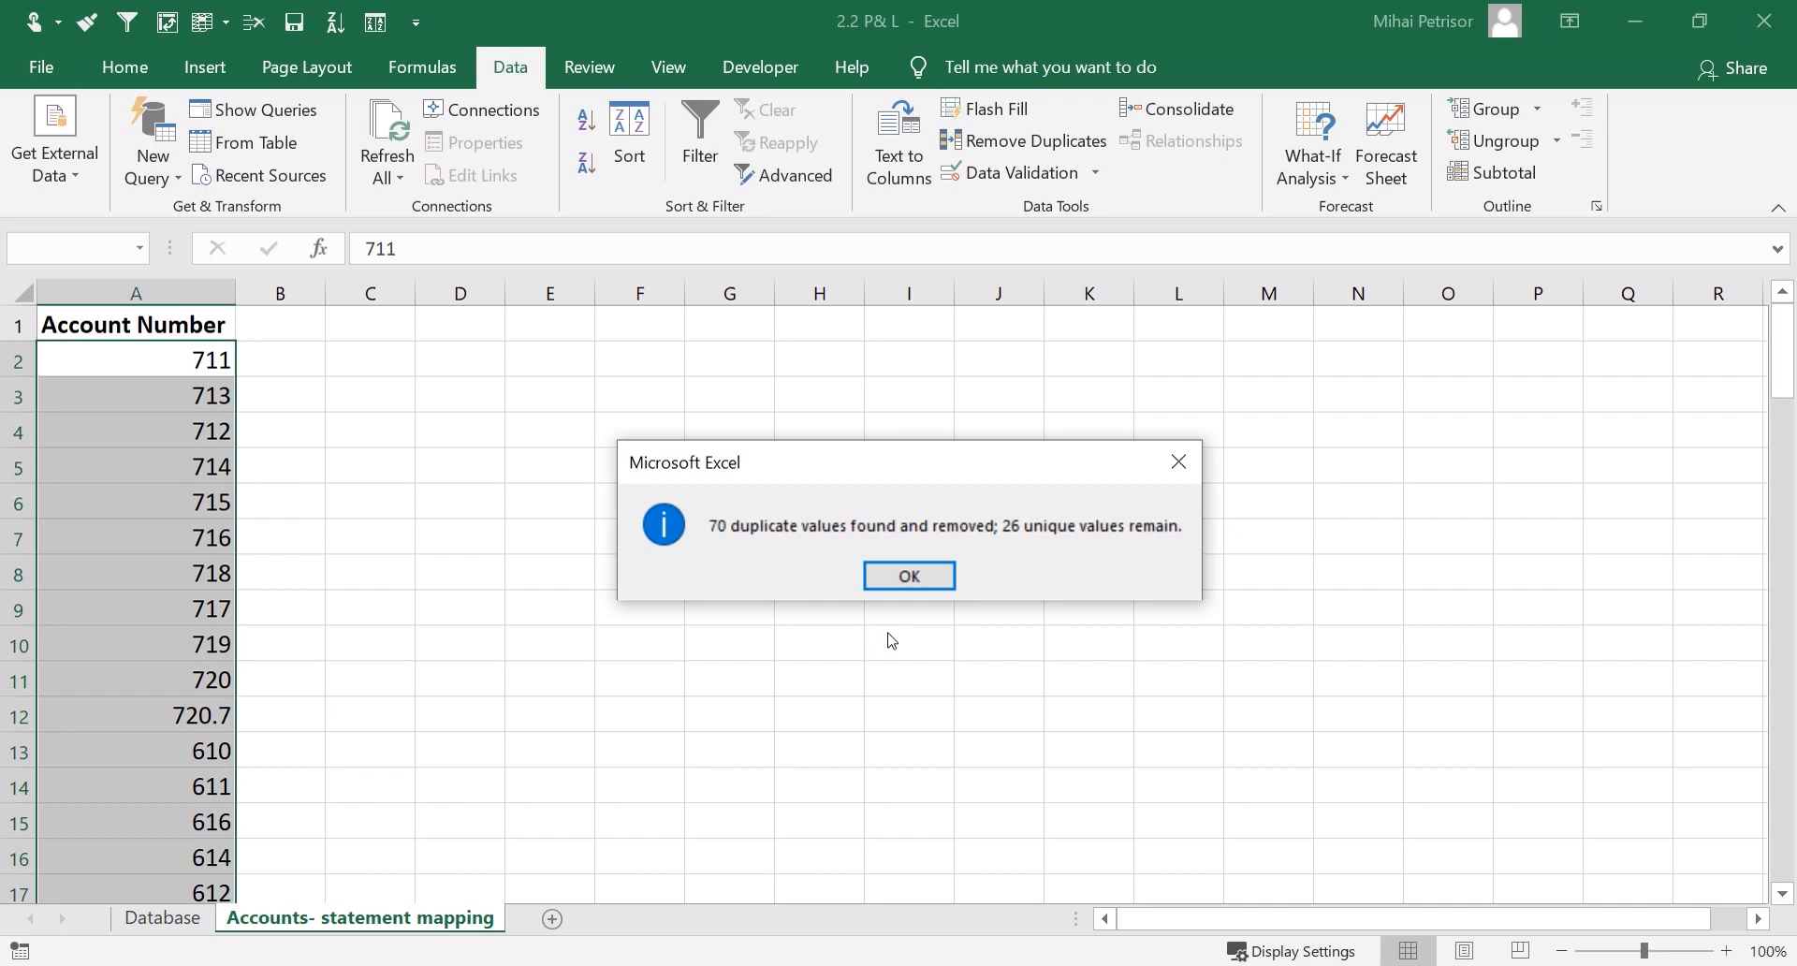
pyautogui.click(910, 576)
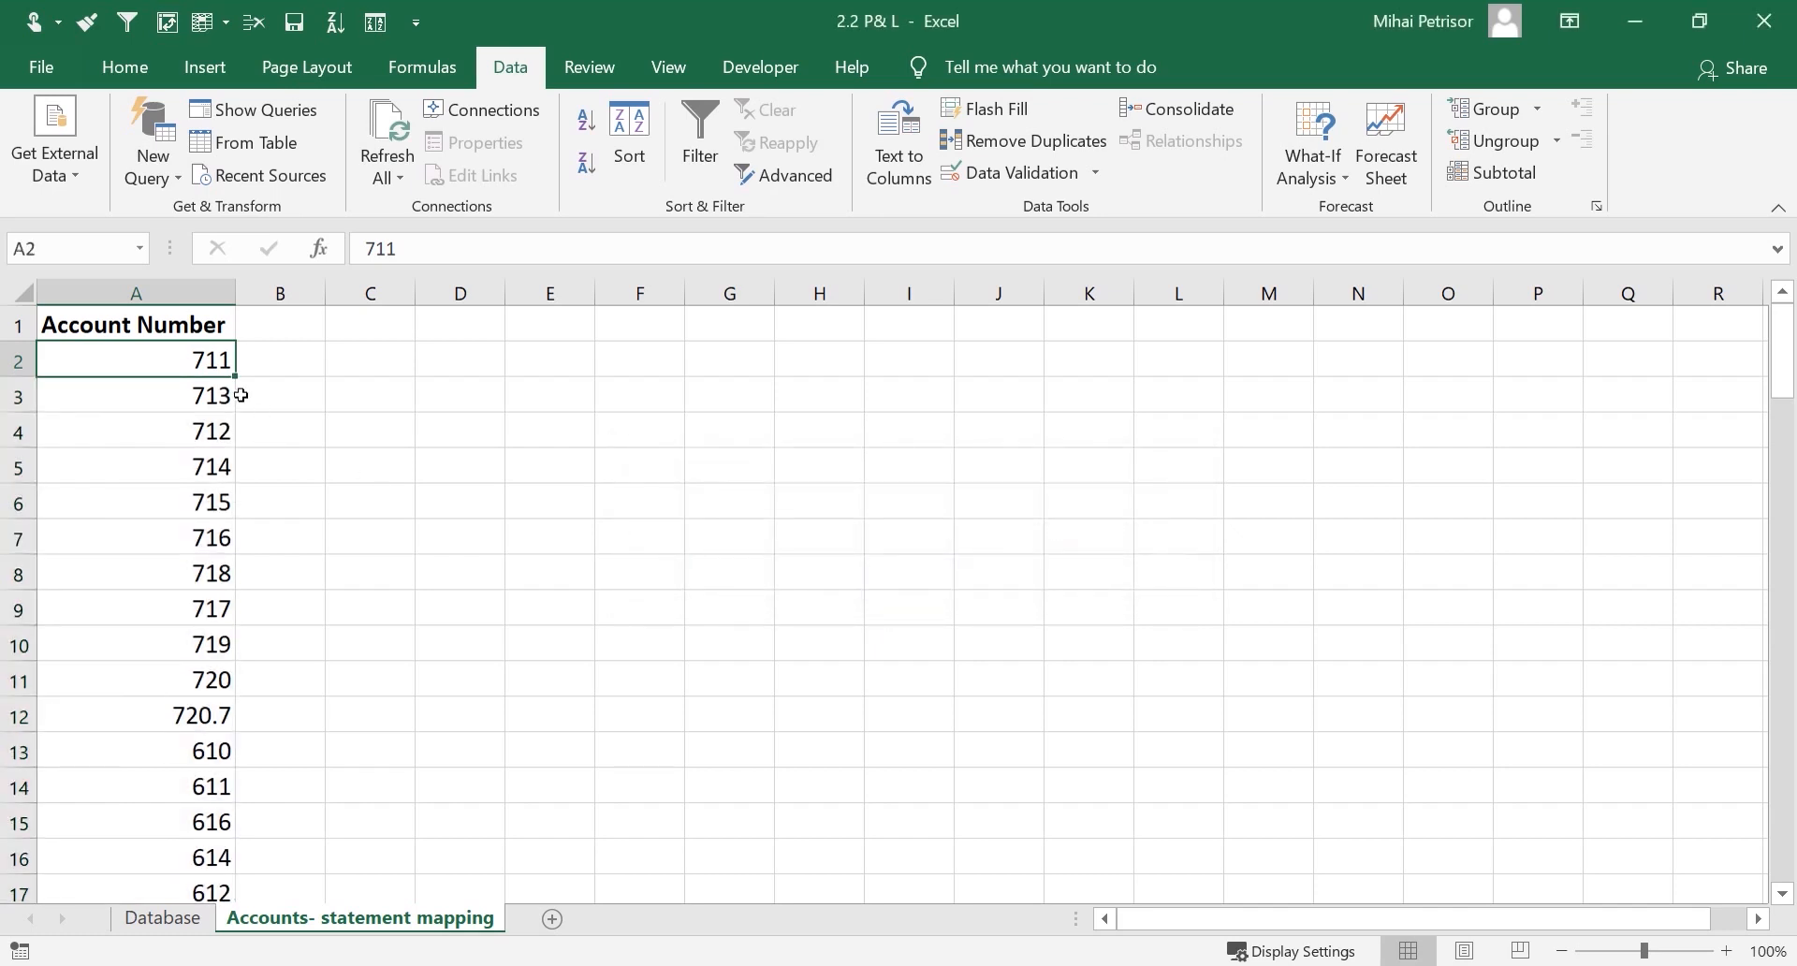
# Delete row 12, which holds the odd account number 720.7
pyautogui.click(200, 715)
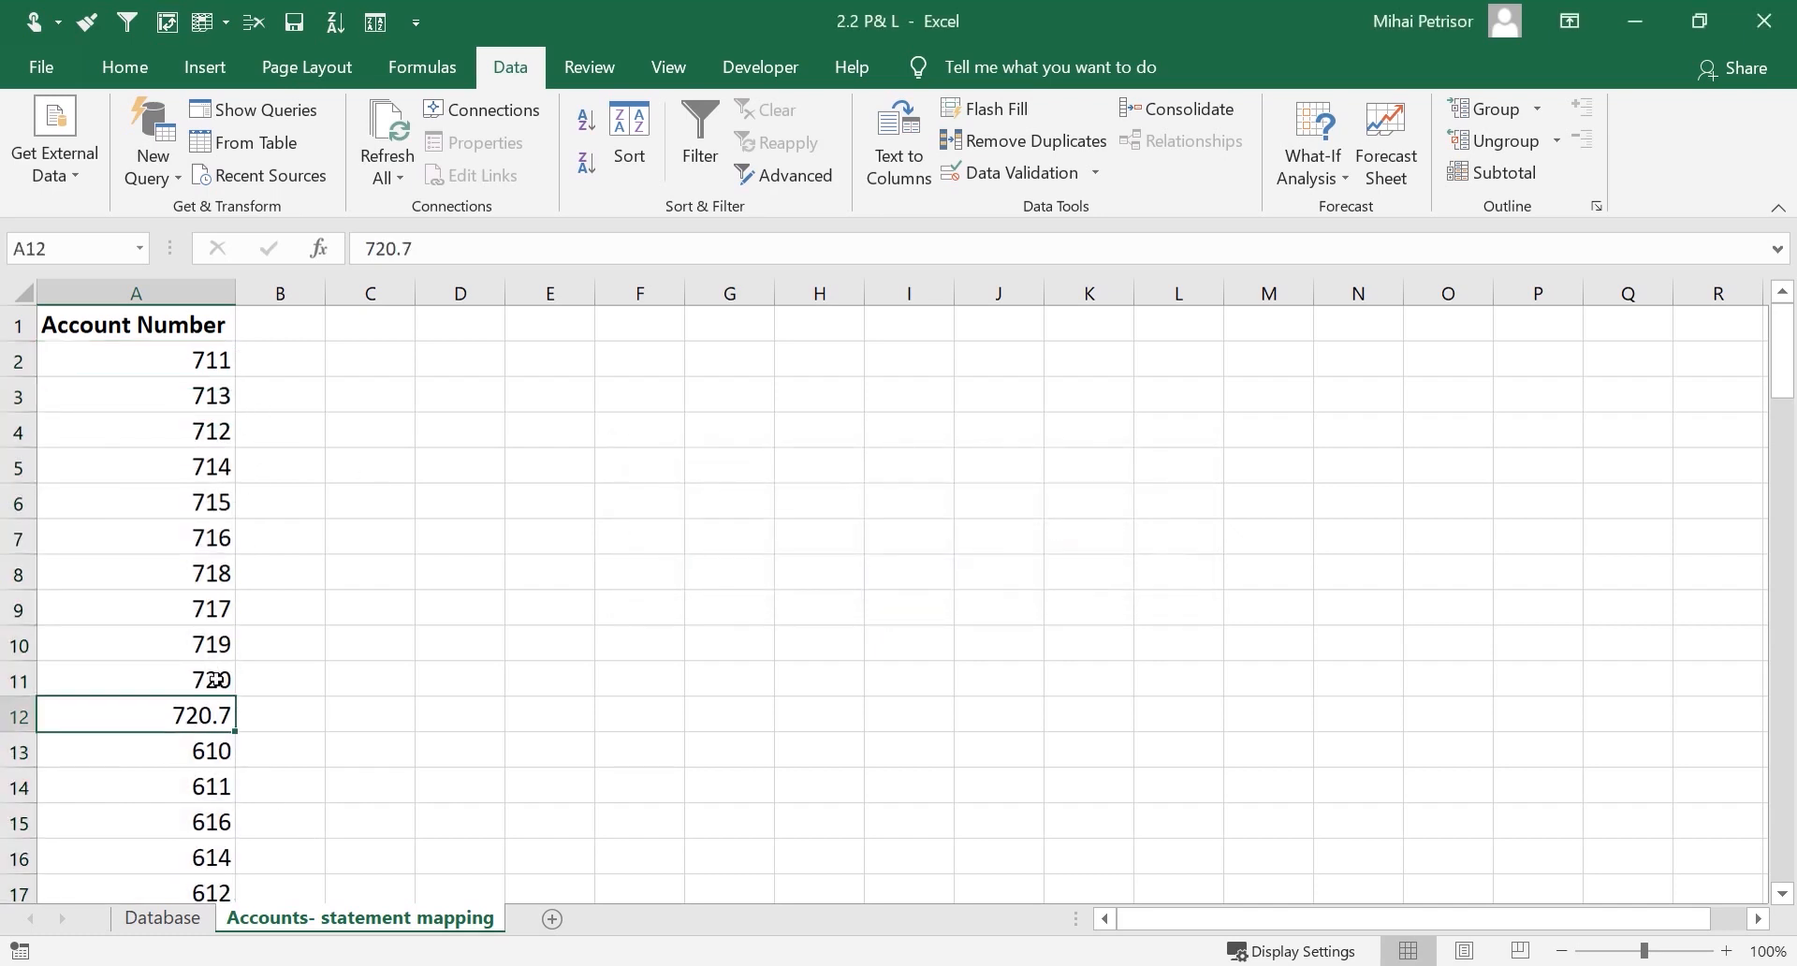
pyautogui.press('Up')
pyautogui.press('Up')
pyautogui.press('Down')
pyautogui.rightClick(22, 717)
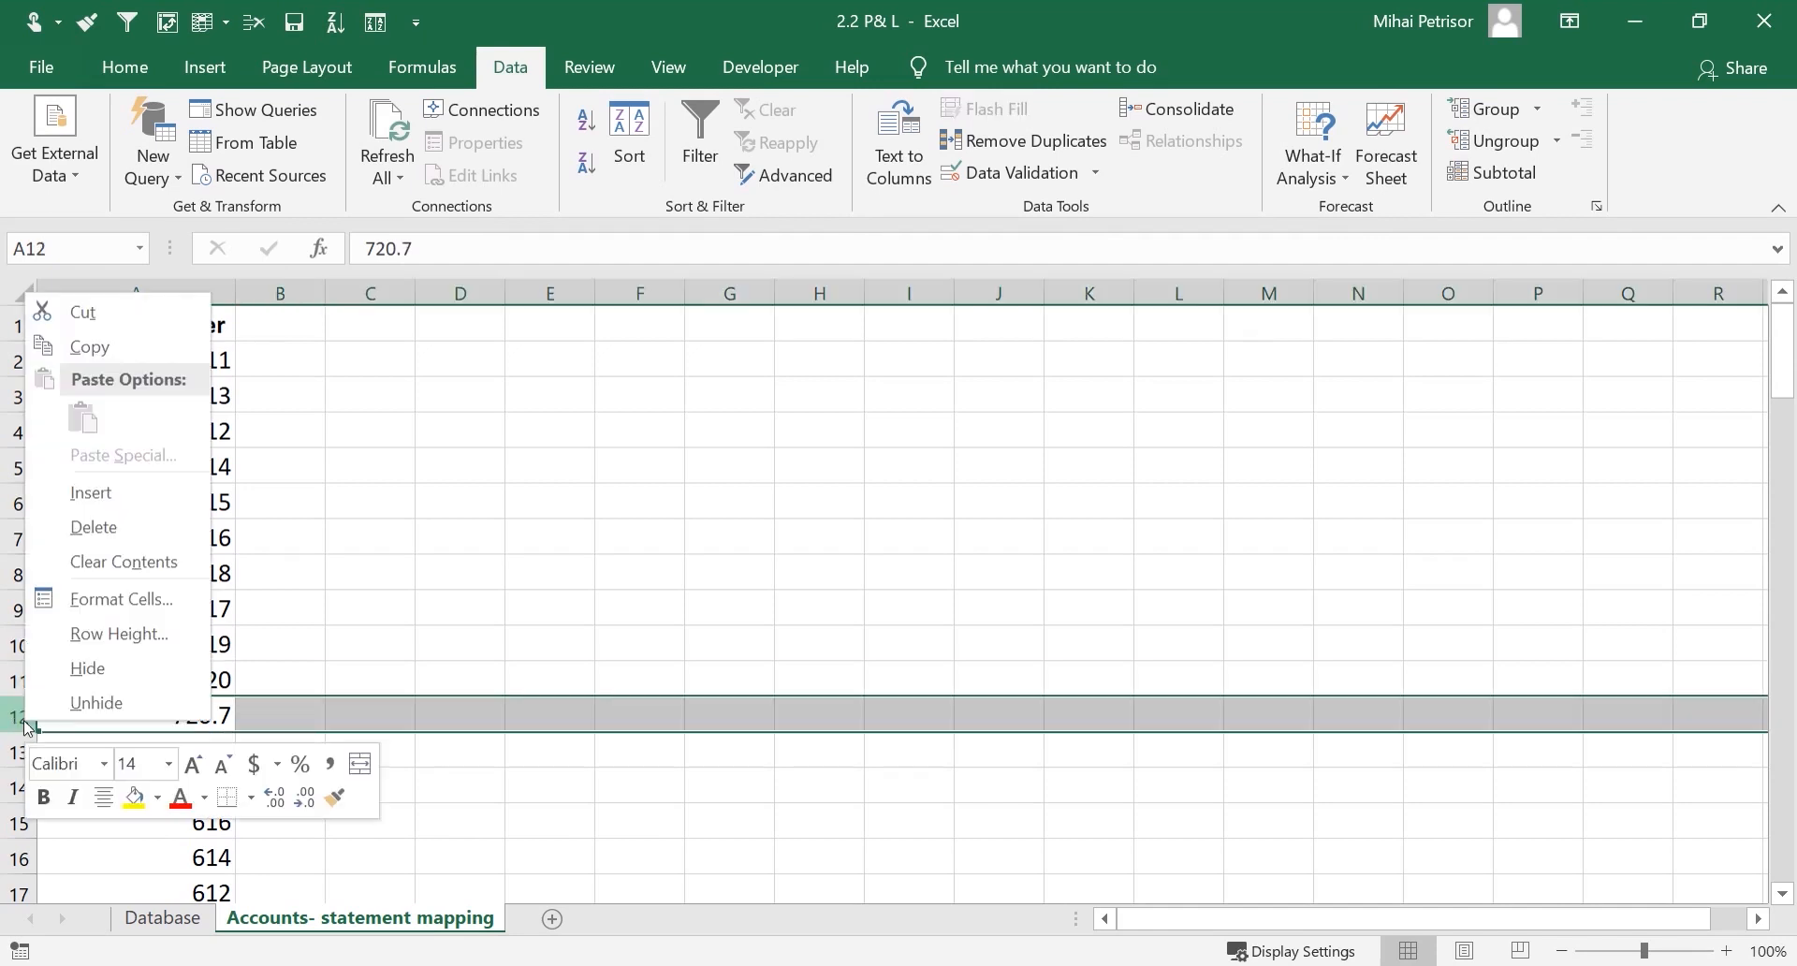
pyautogui.click(111, 516)
pyautogui.click(229, 684)
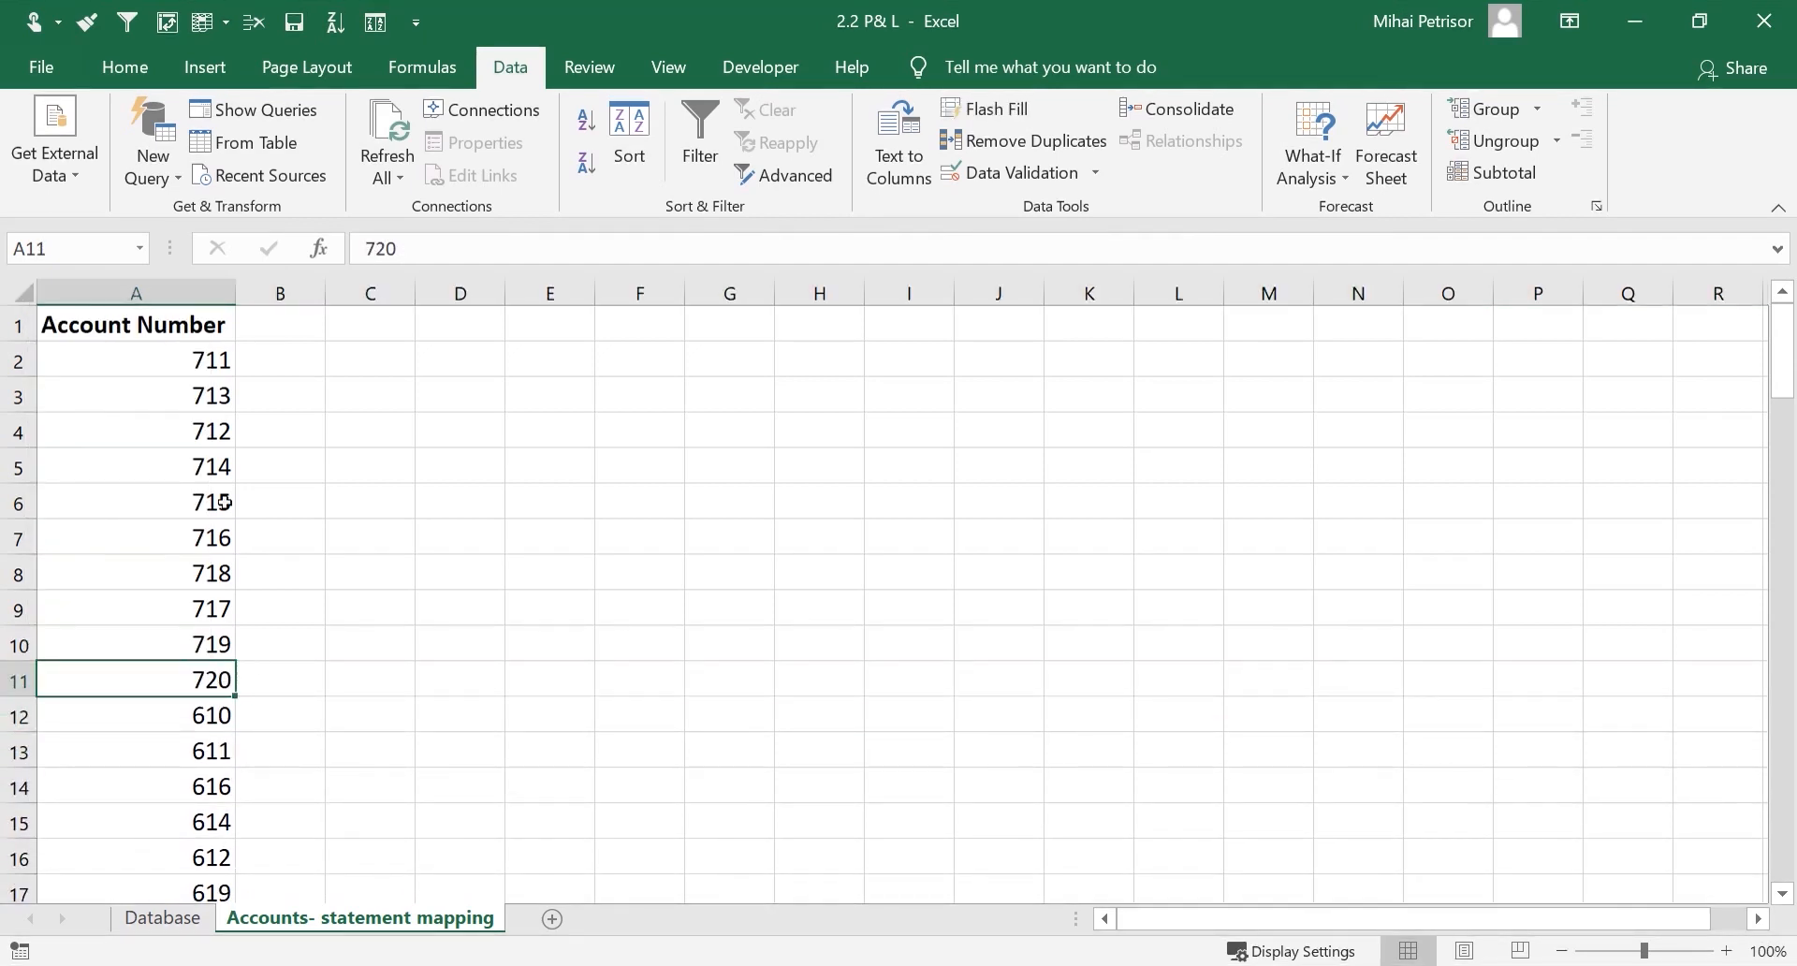
# Look through the list of unique account numbers and sort it in ascending order
pyautogui.click(199, 353)
pyautogui.scroll(-7, 194, 514)
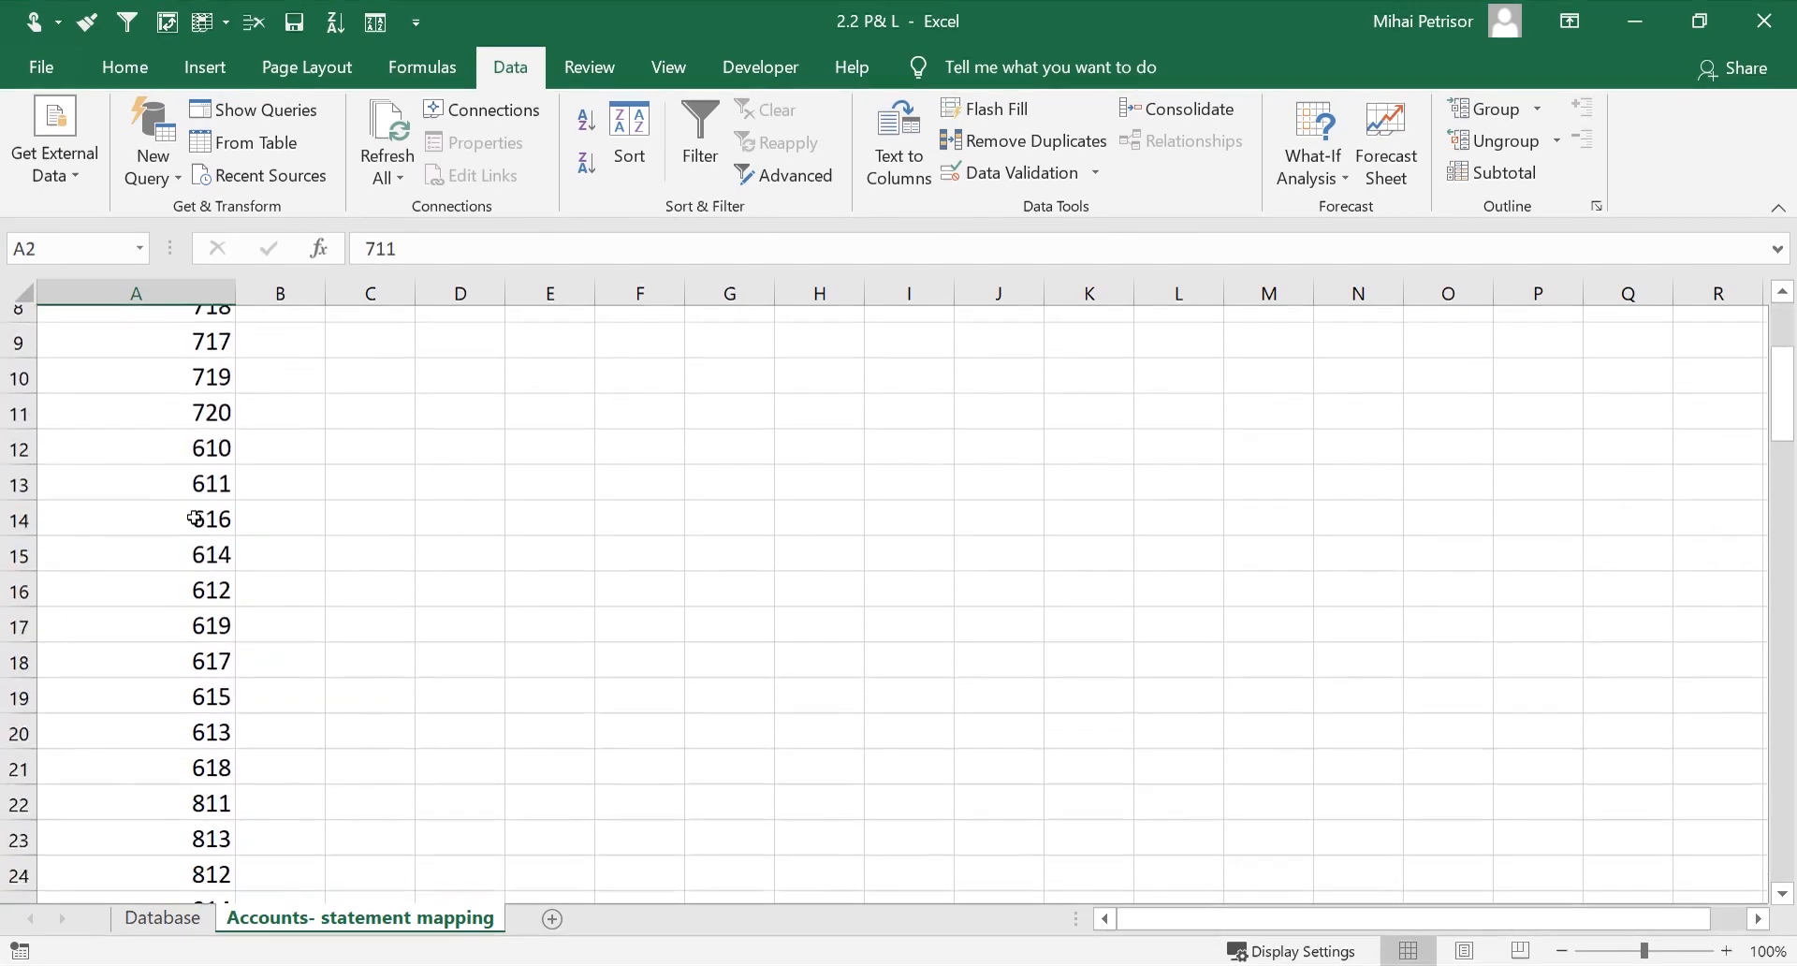
pyautogui.scroll(7, 191, 511)
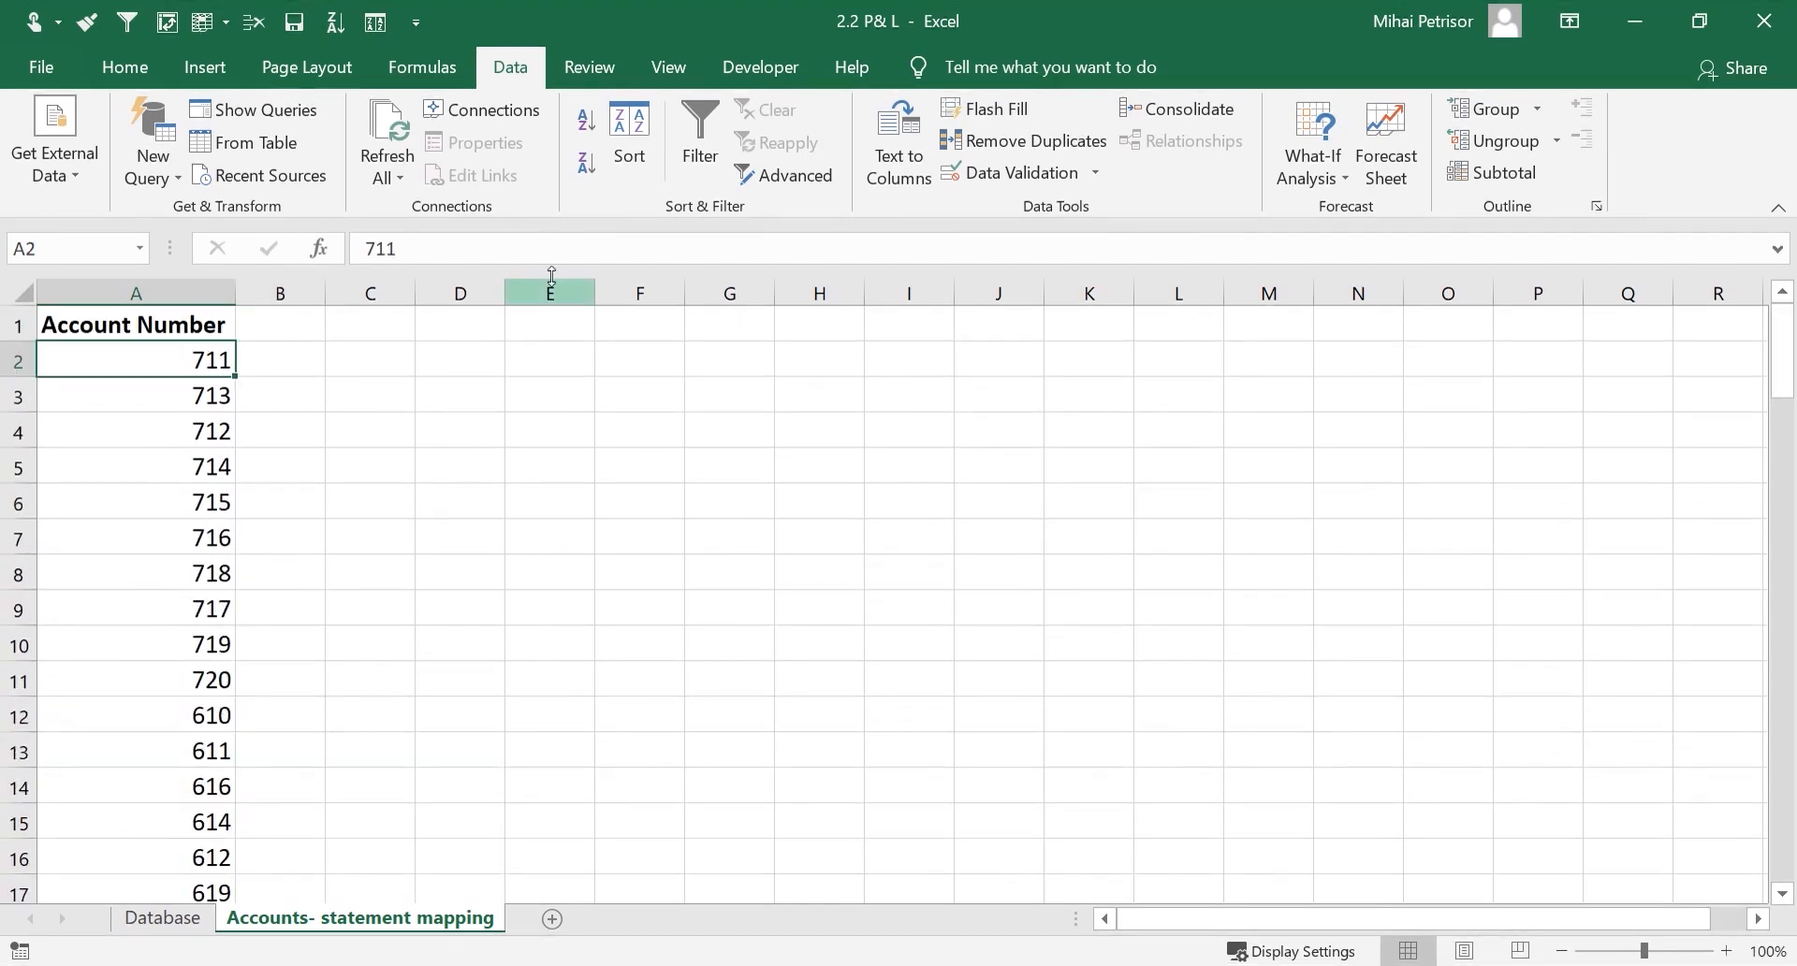
pyautogui.click(585, 122)
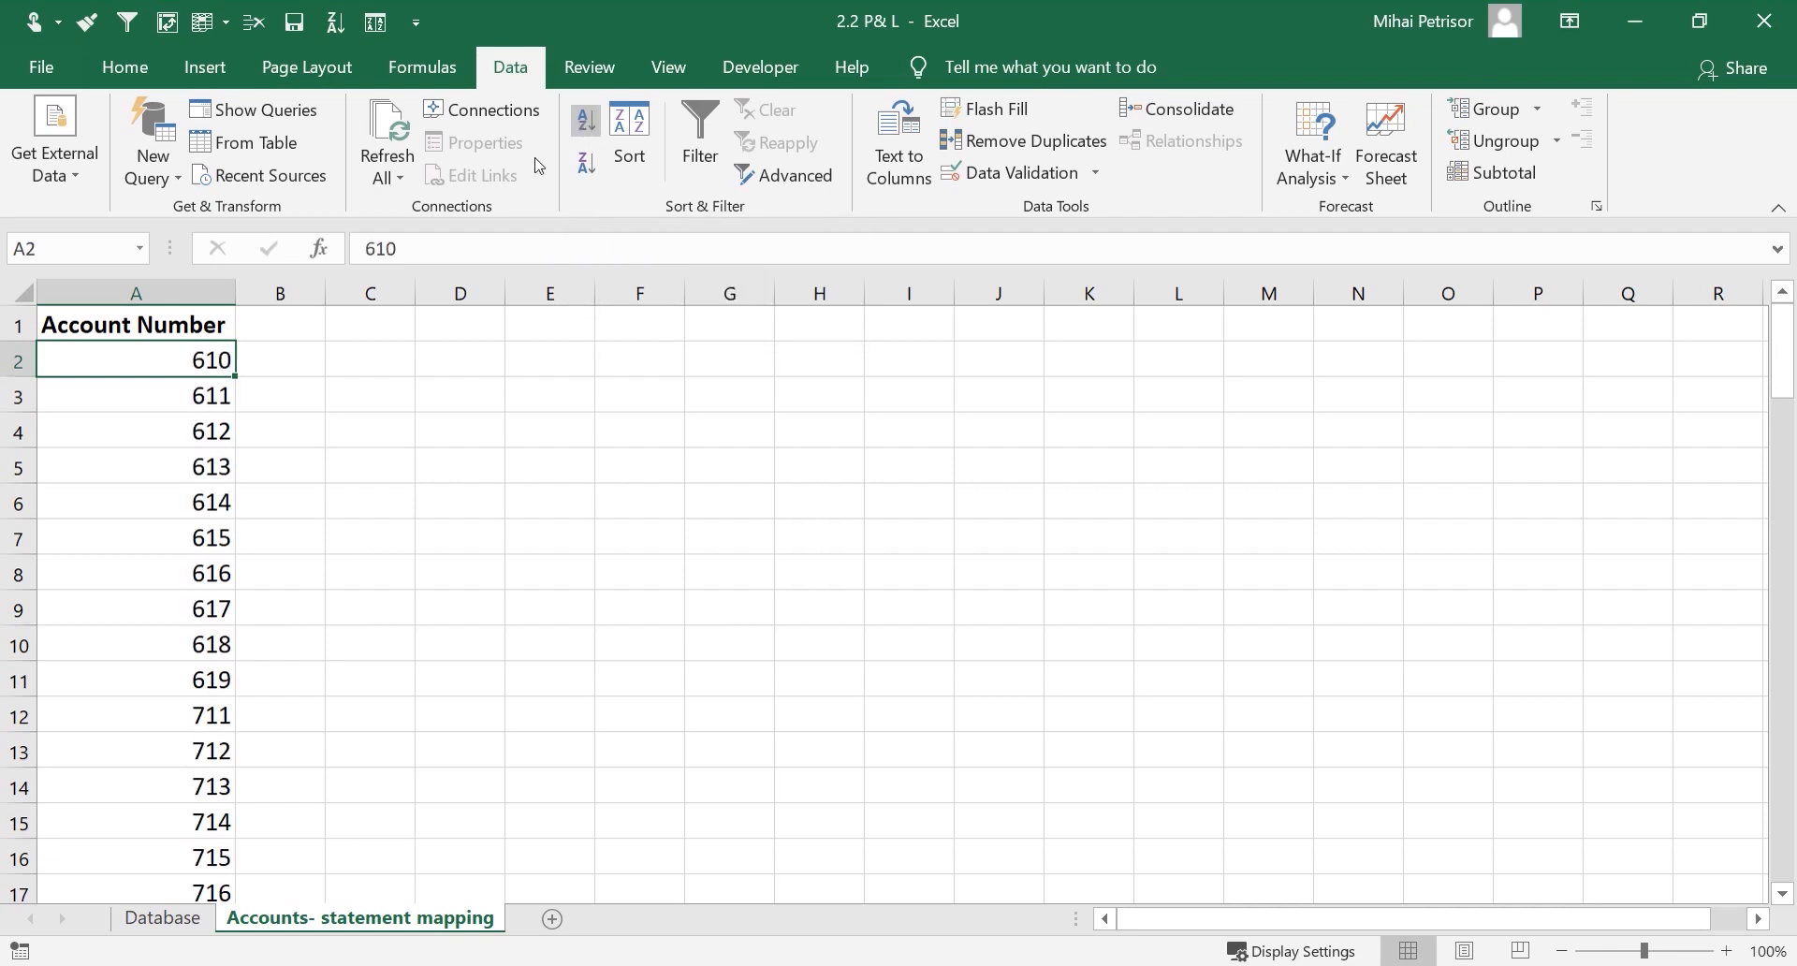
# Widen columns A and B of the mapping sheet, making B much wider than the account number column
pyautogui.doubleClick(242, 287)
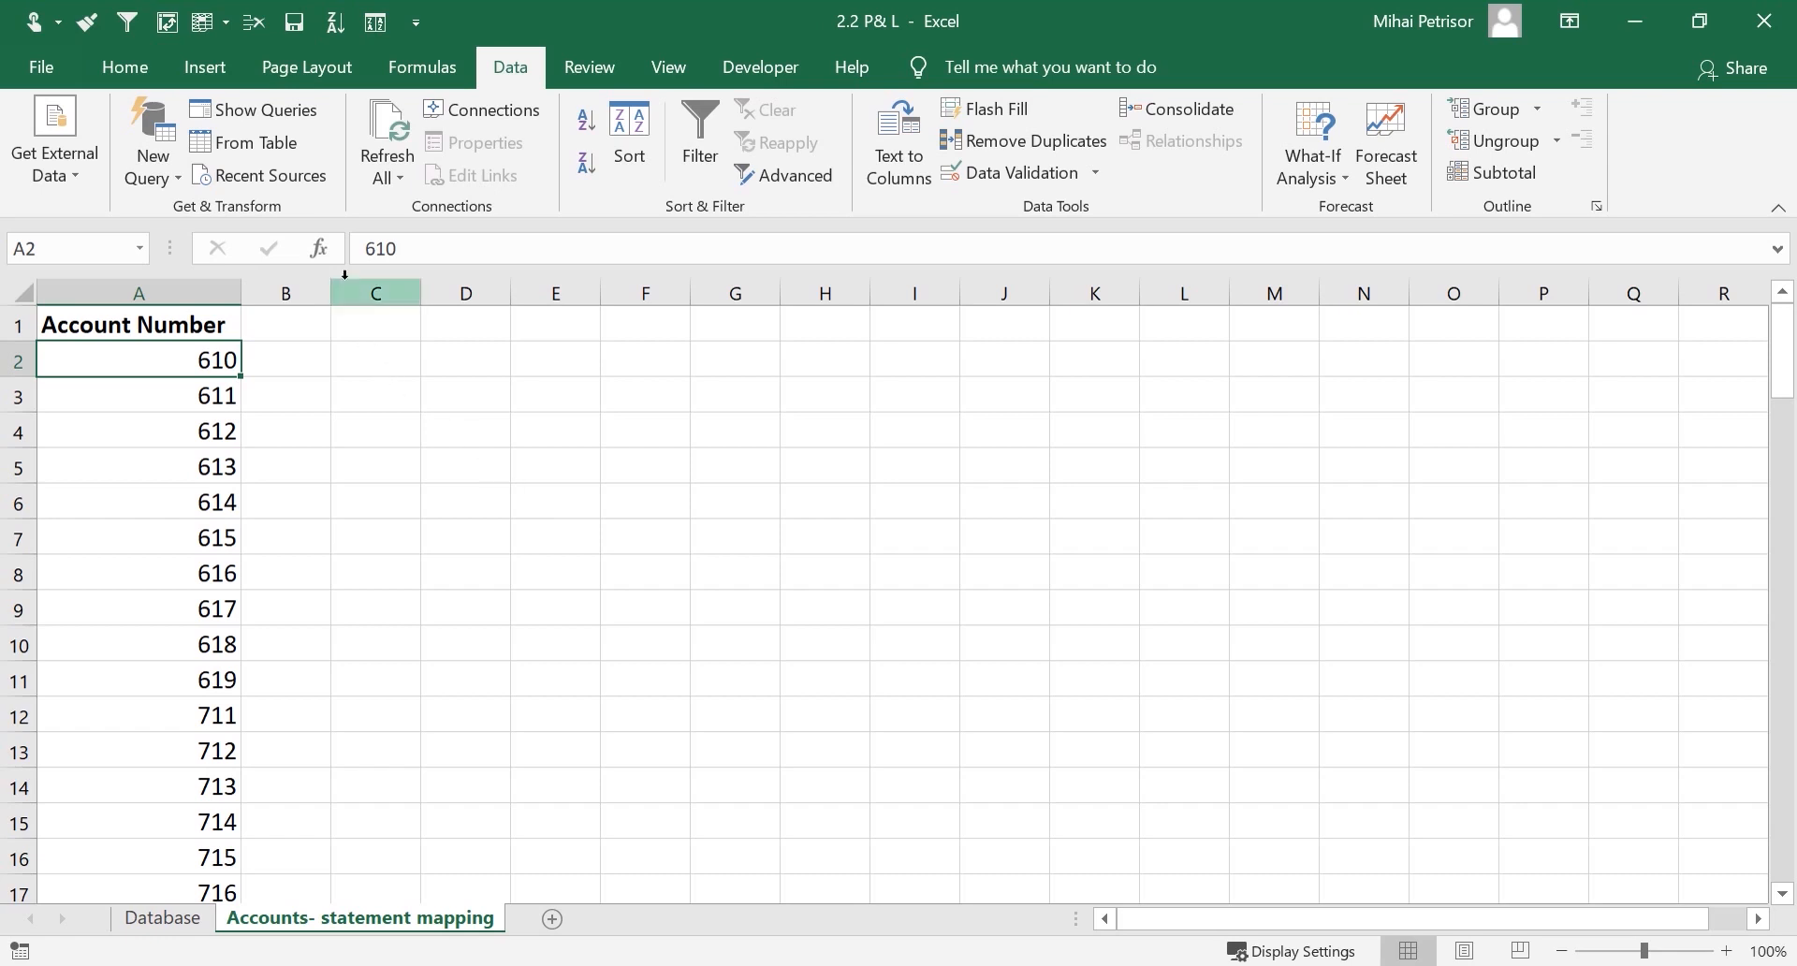
pyautogui.moveTo(331, 293); pyautogui.dragTo(587, 323)
pyautogui.click(208, 328)
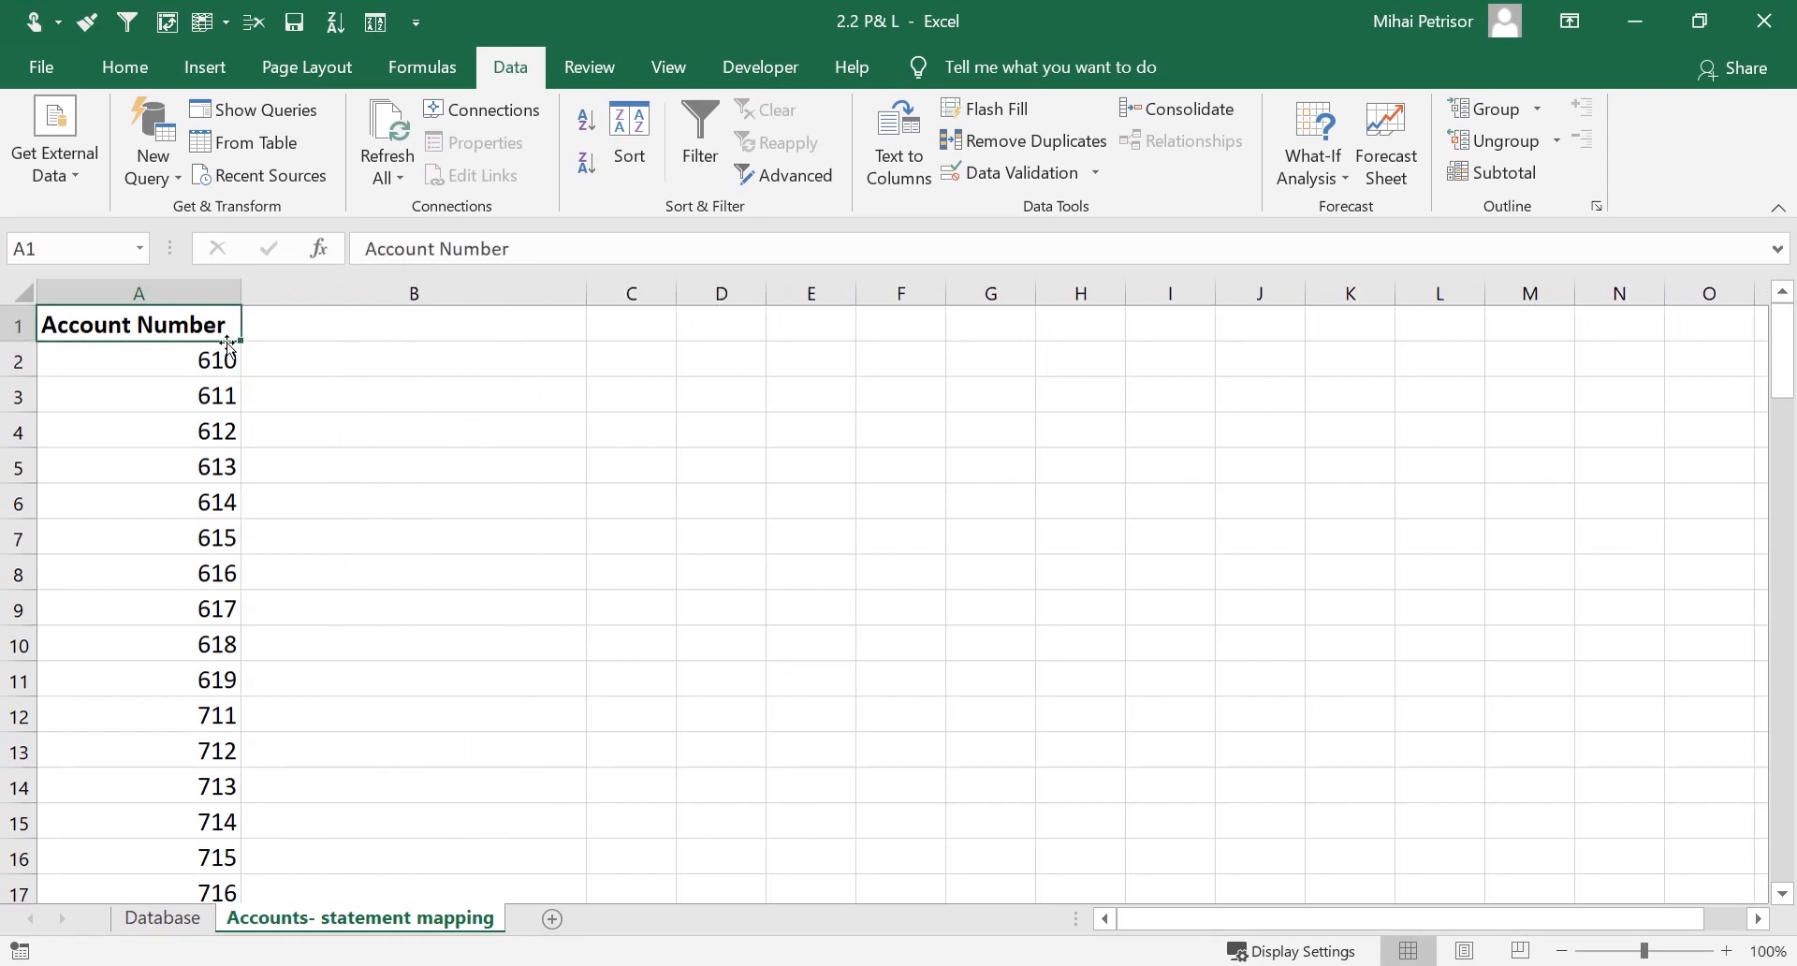
pyautogui.moveTo(242, 293); pyautogui.dragTo(278, 293)
pyautogui.click(264, 361)
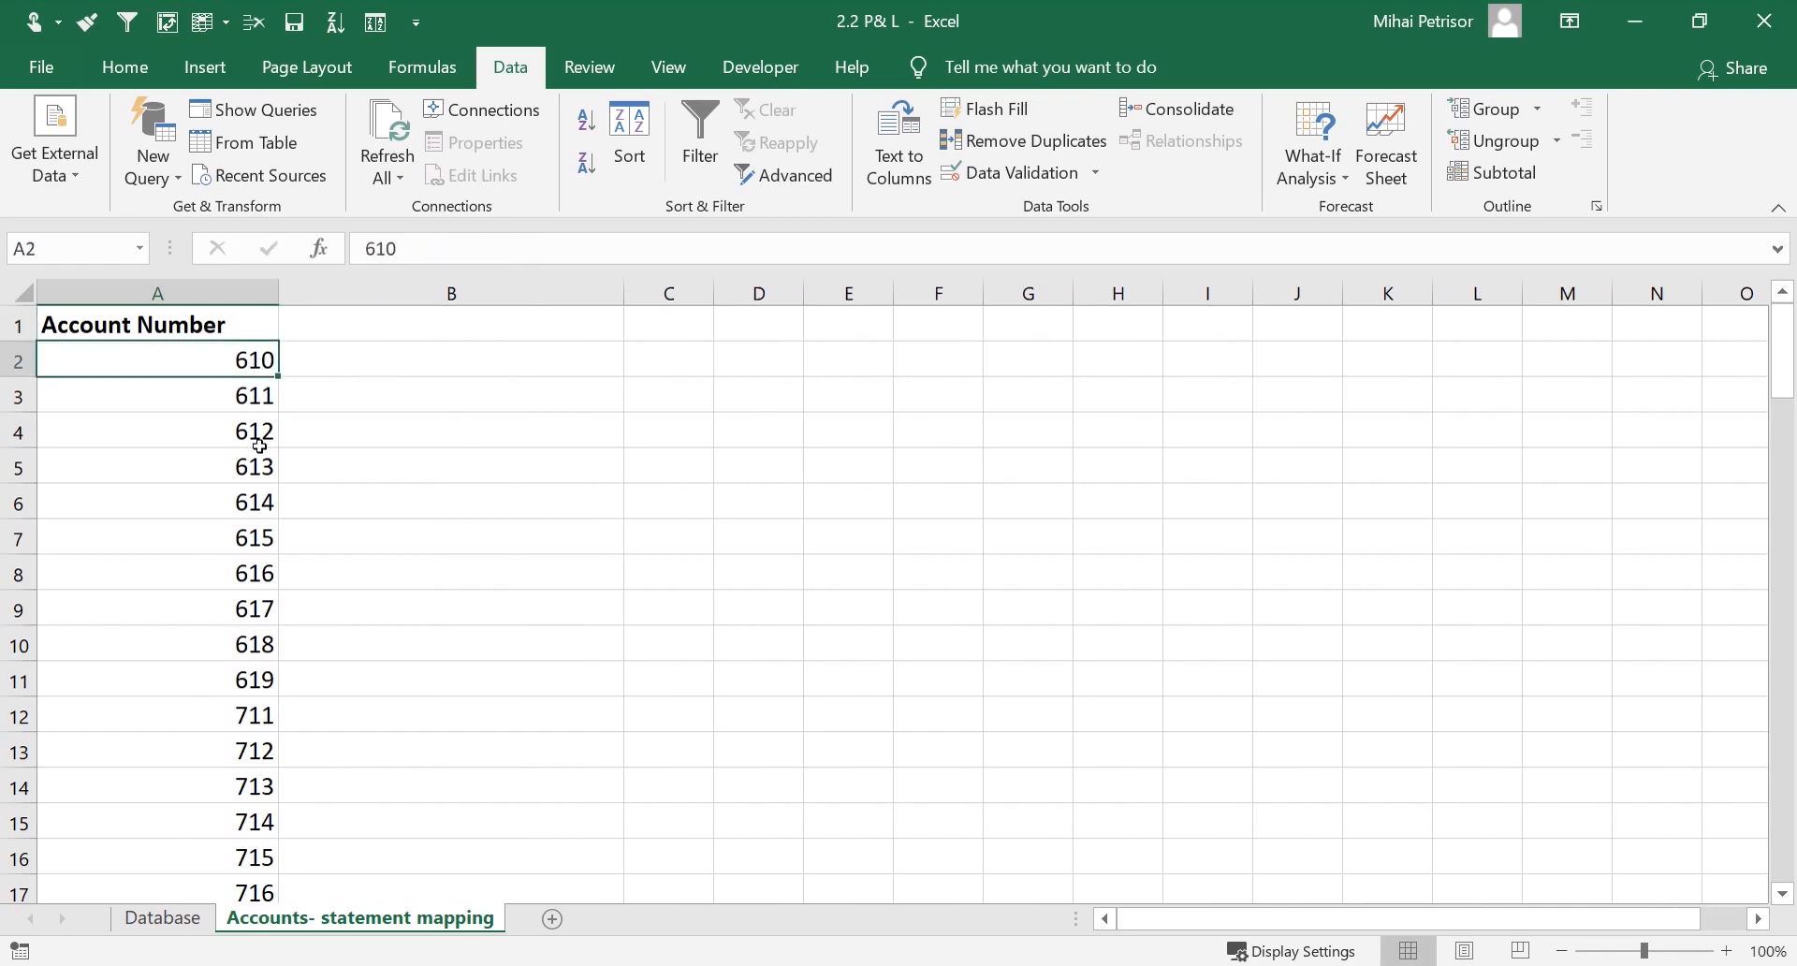
# Find the first record with account number 610 in the Database sheet
pyautogui.click(162, 918)
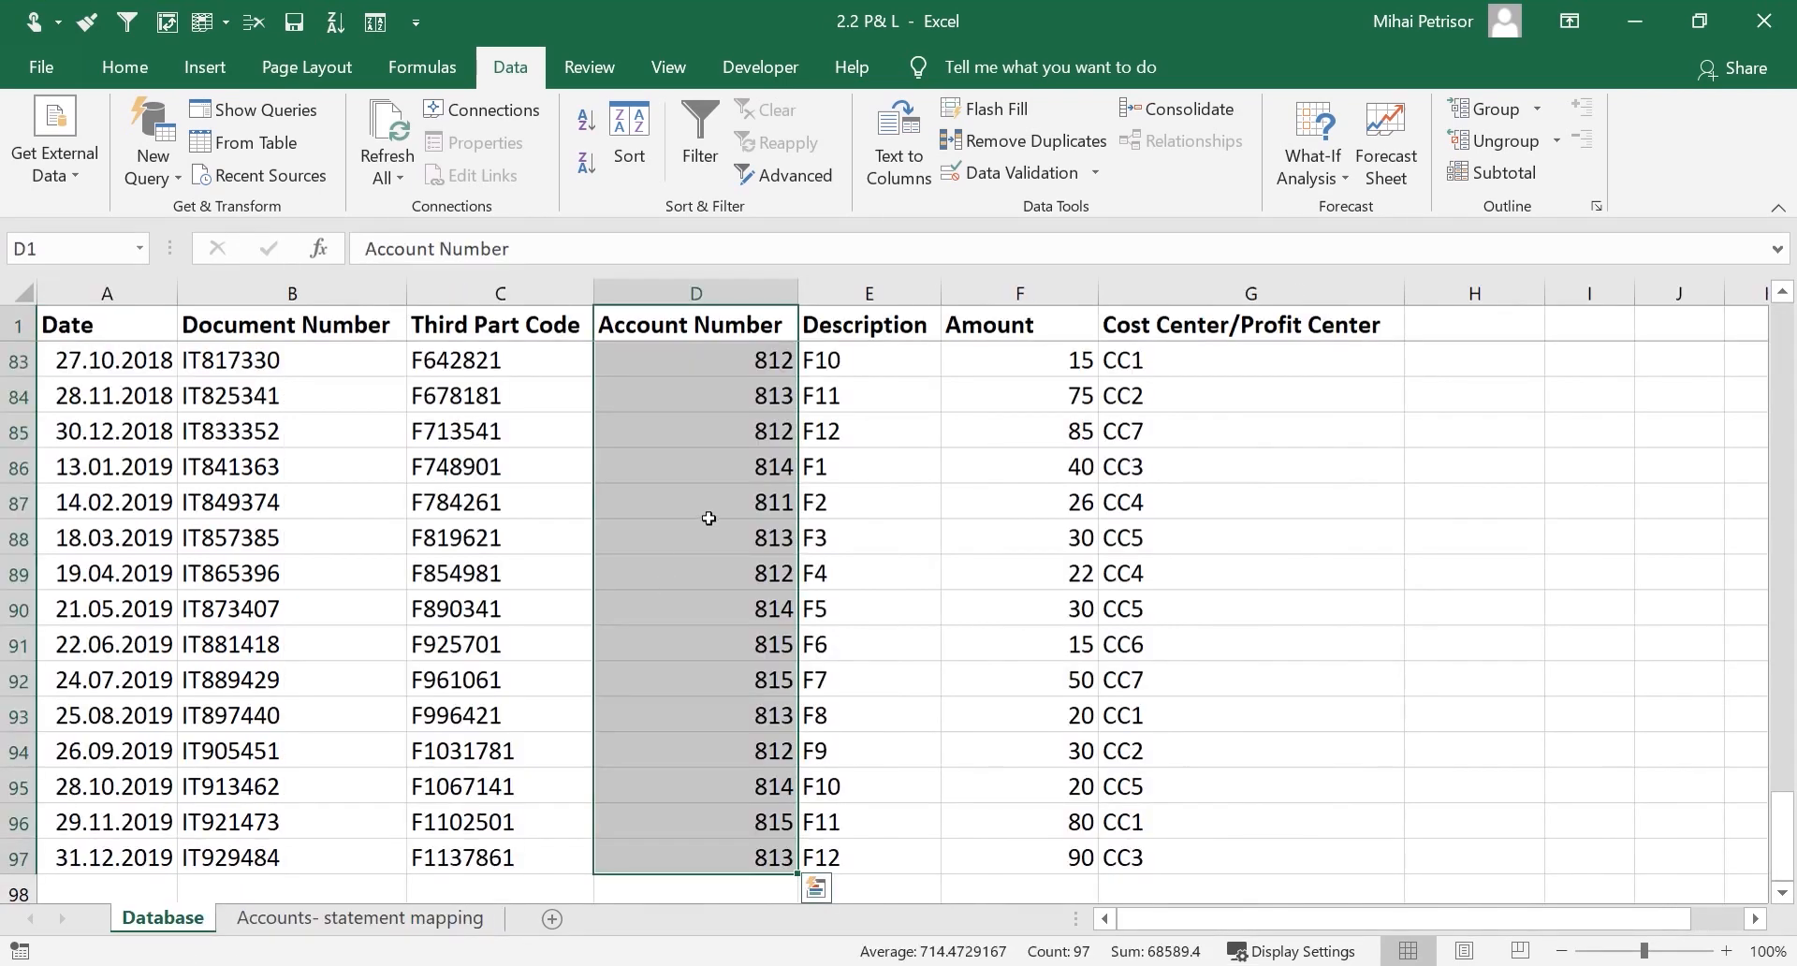
pyautogui.scroll(20, 708, 517)
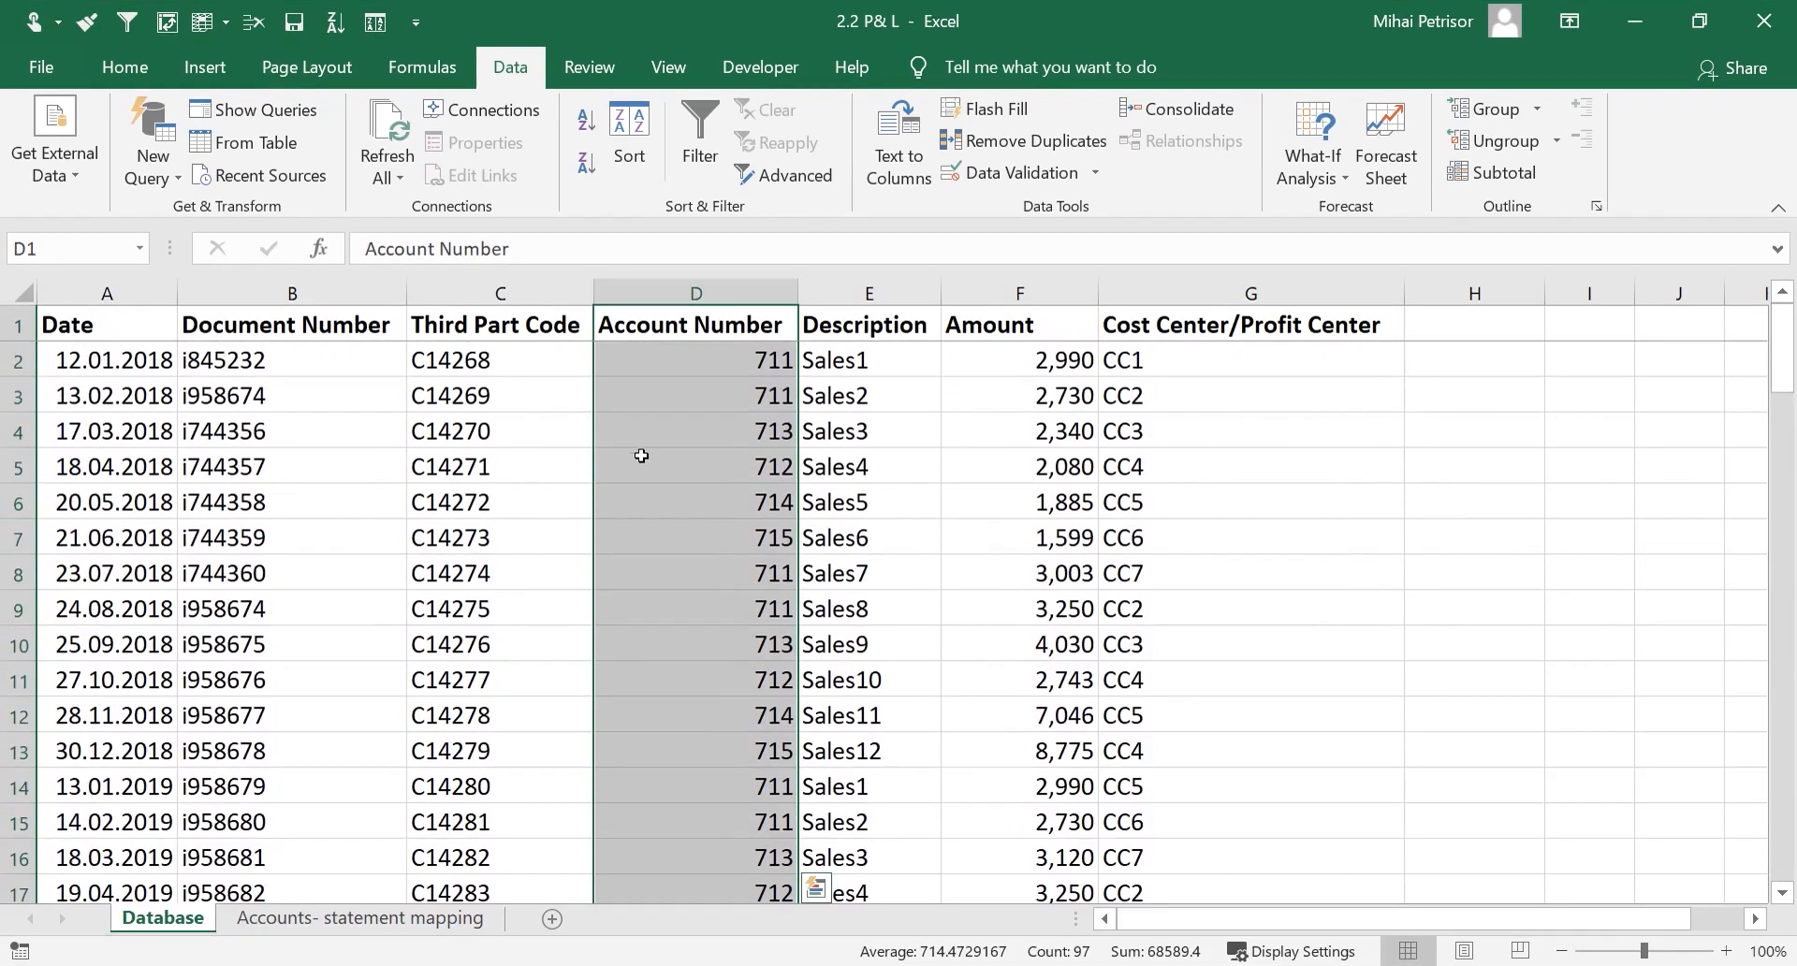
pyautogui.click(641, 455)
pyautogui.scroll(-8, 705, 581)
pyautogui.scroll(-8, 712, 585)
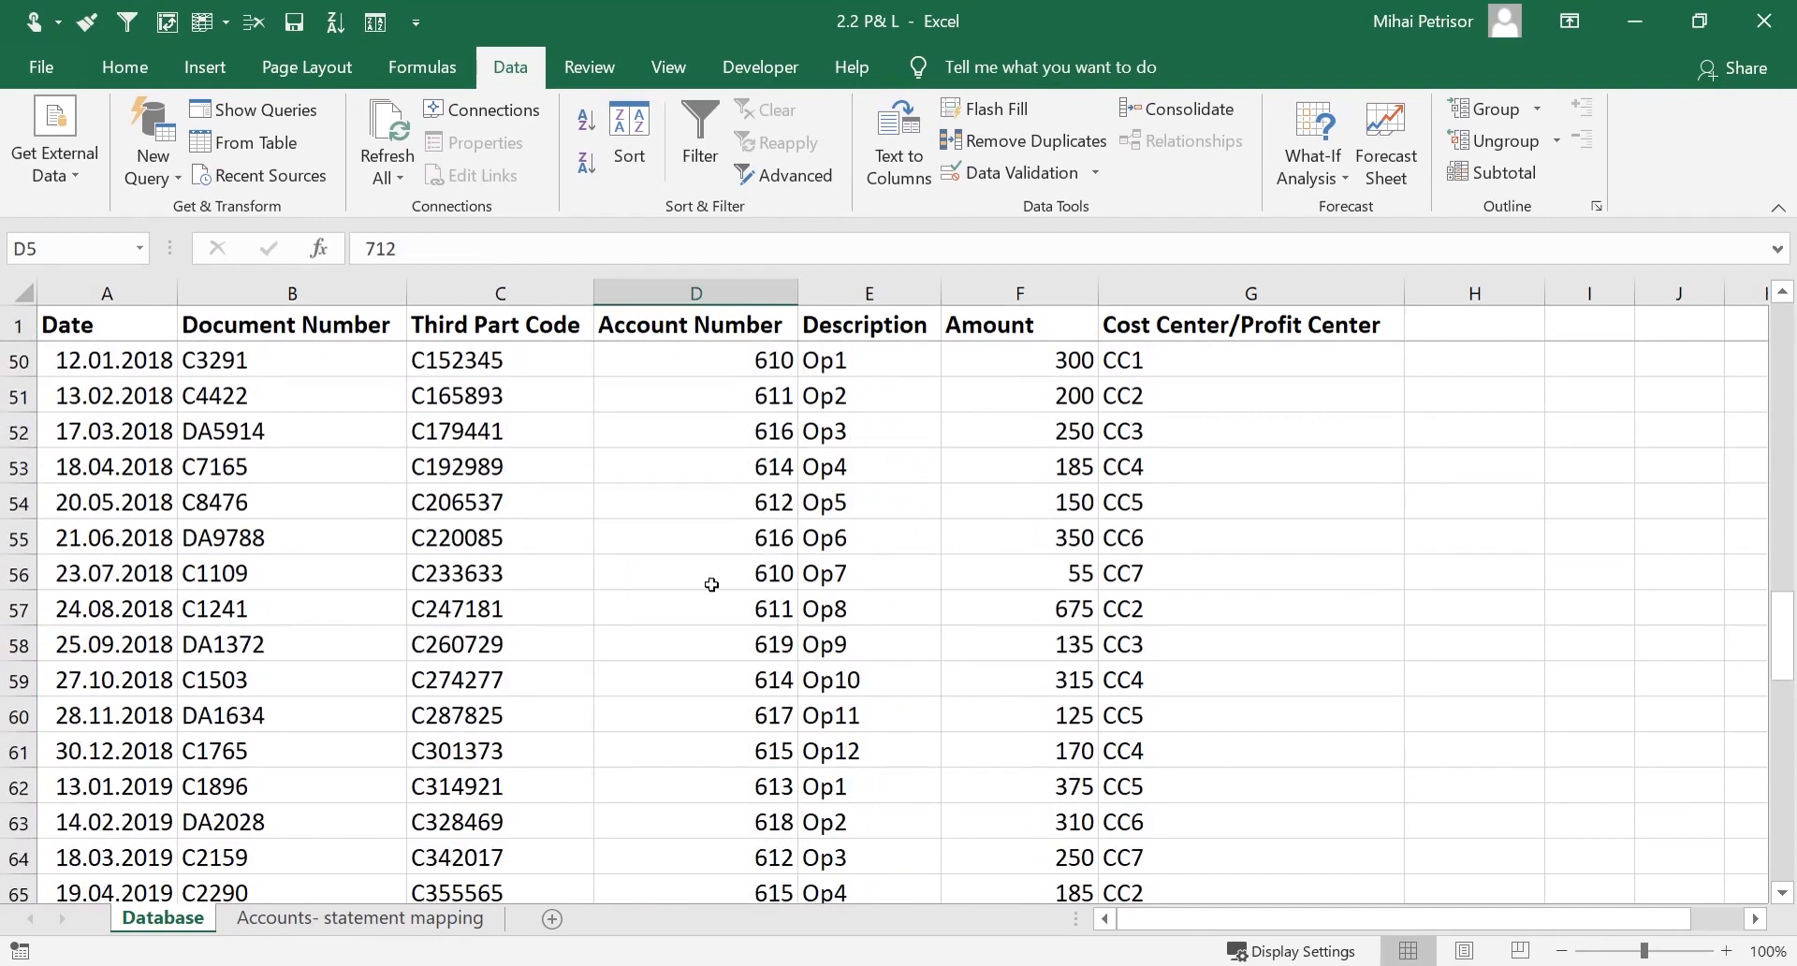
pyautogui.scroll(1, 708, 582)
pyautogui.click(738, 465)
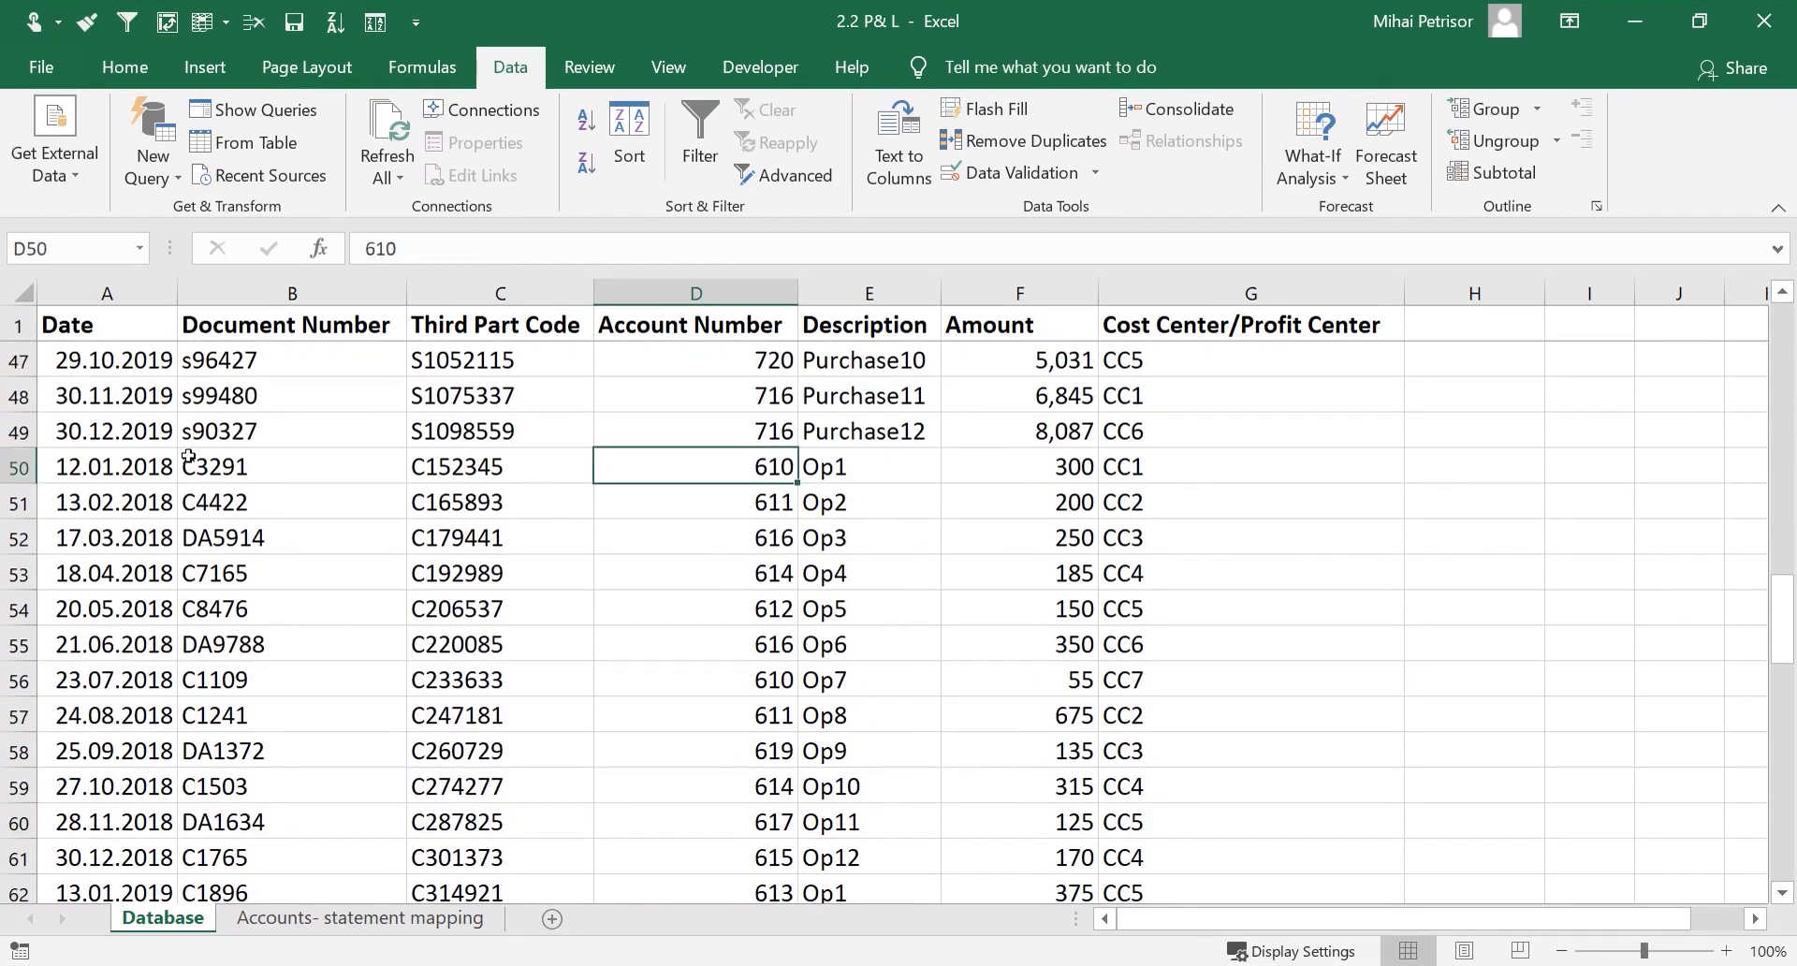
# Widen the Description column slightly and check the description and cost center in row 50
pyautogui.click(893, 468)
pyautogui.moveTo(938, 293); pyautogui.dragTo(981, 293)
pyautogui.click(1213, 458)
pyautogui.click(803, 468)
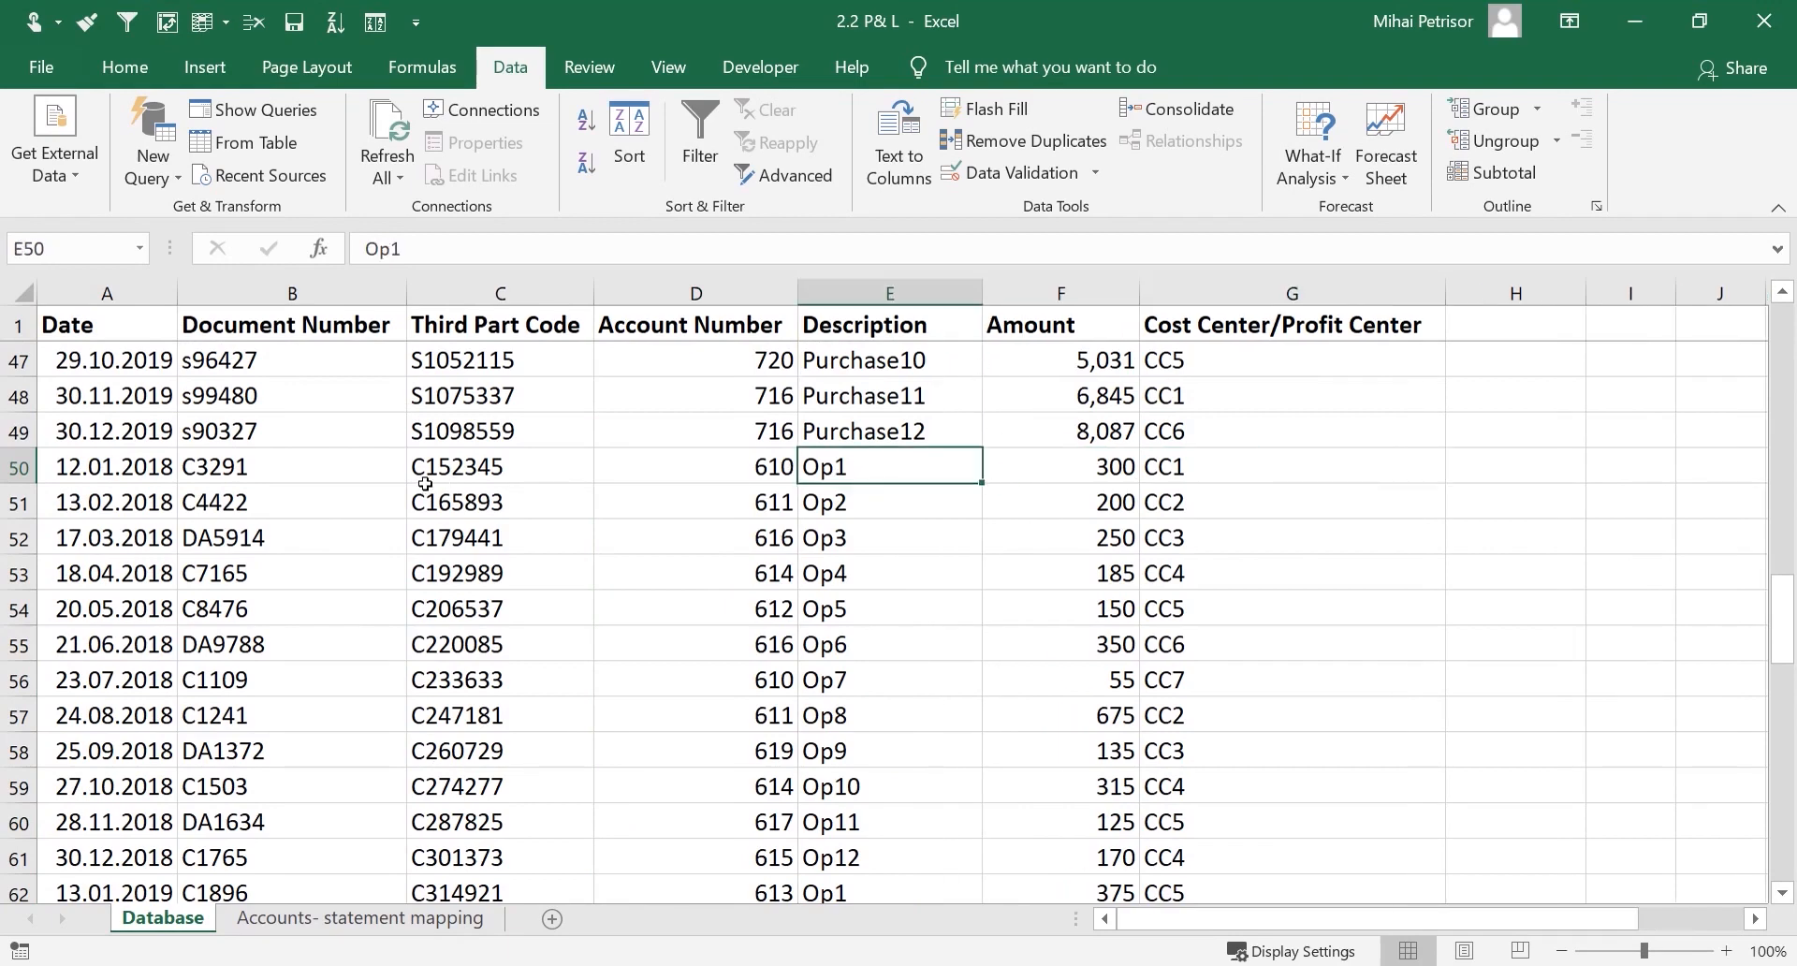
# Enter "Operational Costs" in B2 of the mapping sheet as the statement line for account 610
pyautogui.click(324, 920)
pyautogui.click(358, 374)
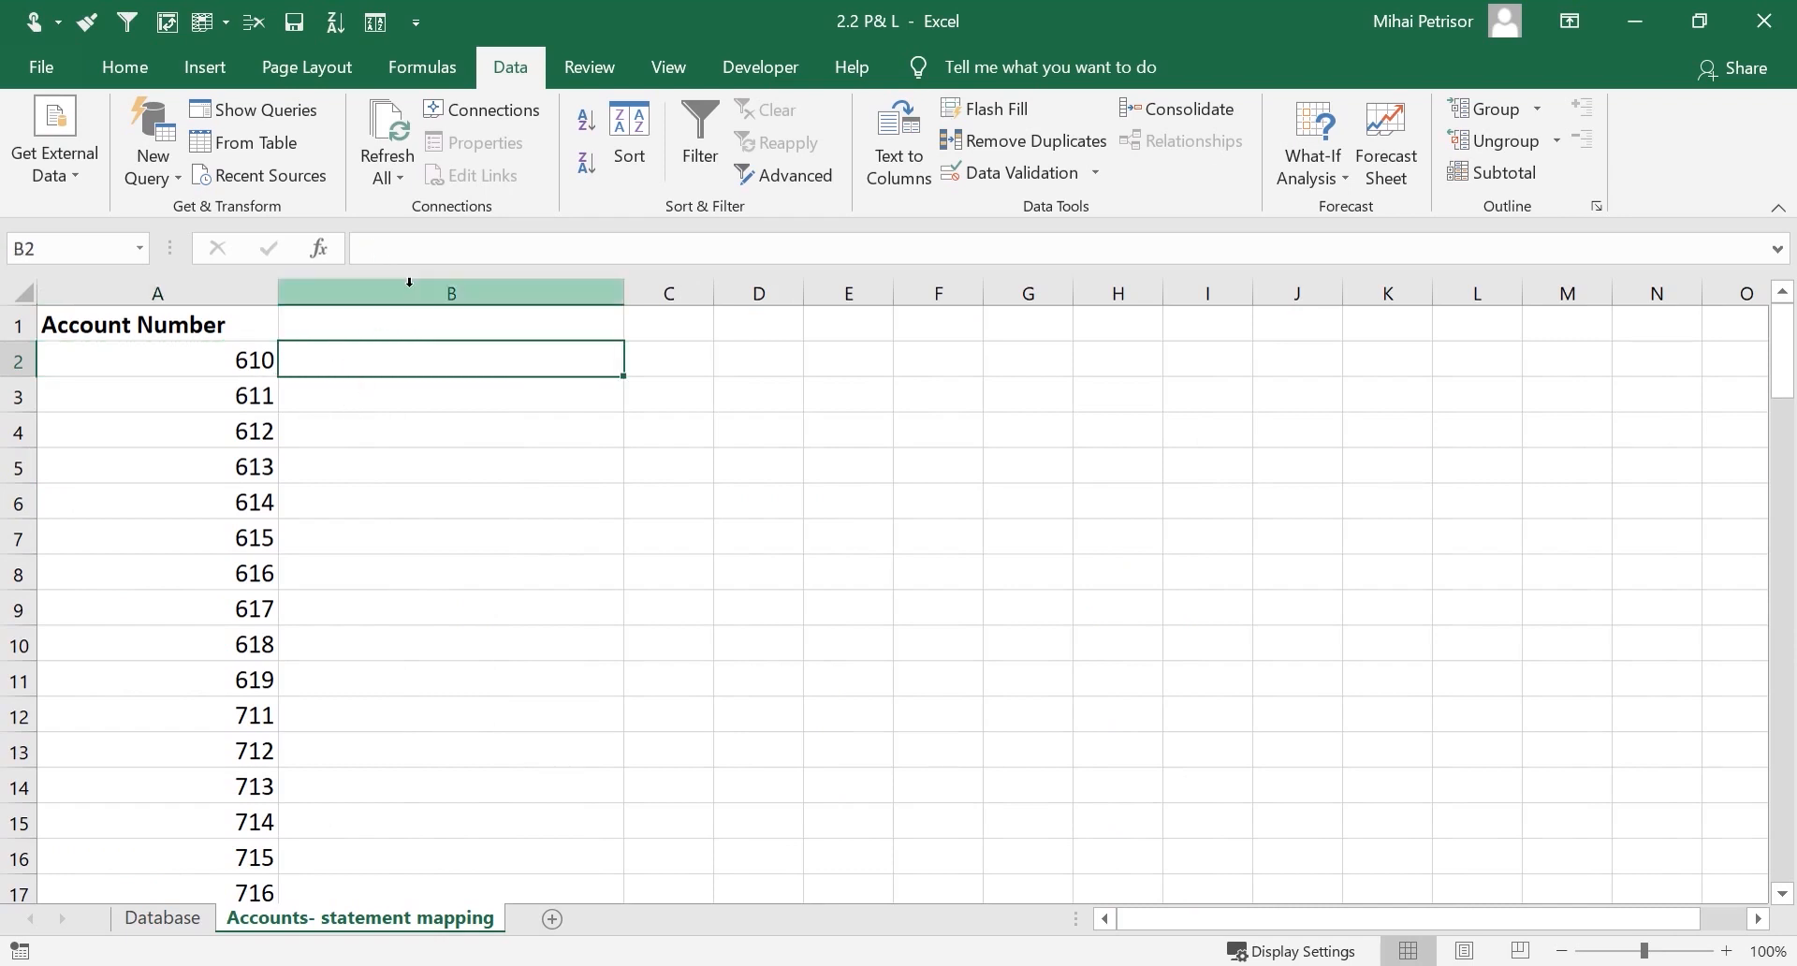
pyautogui.write('C')
pyautogui.press('BackSpace')
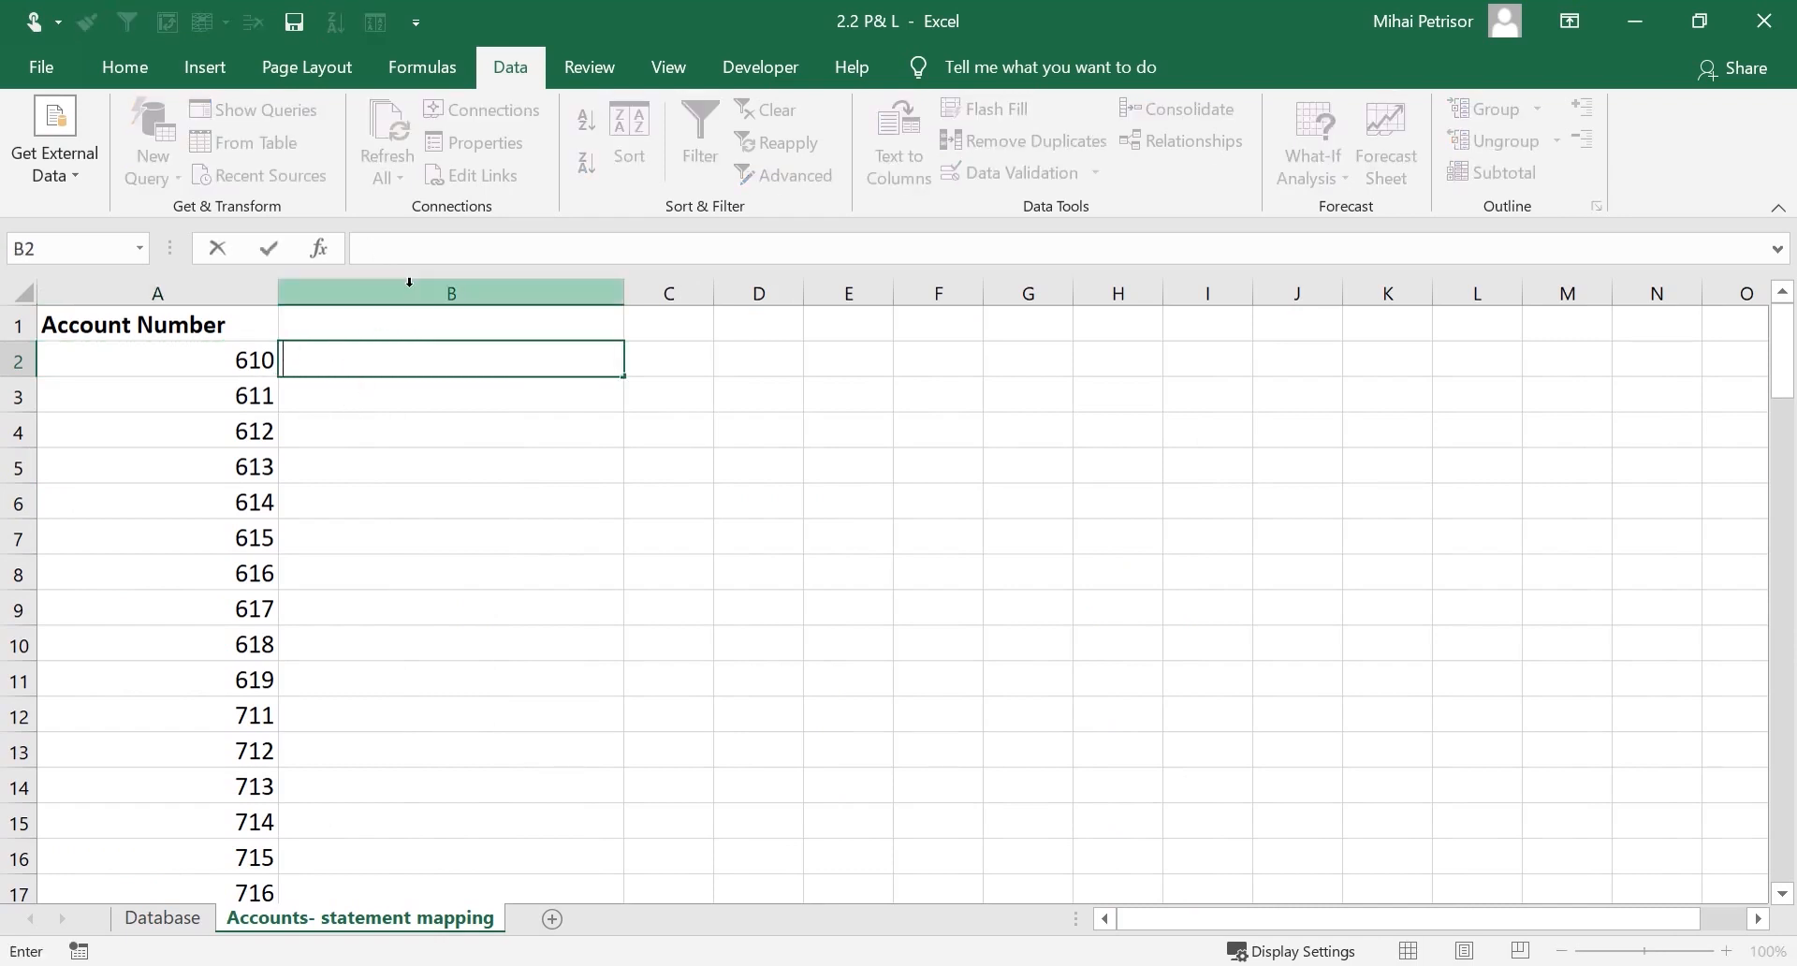
pyautogui.write('Operat')
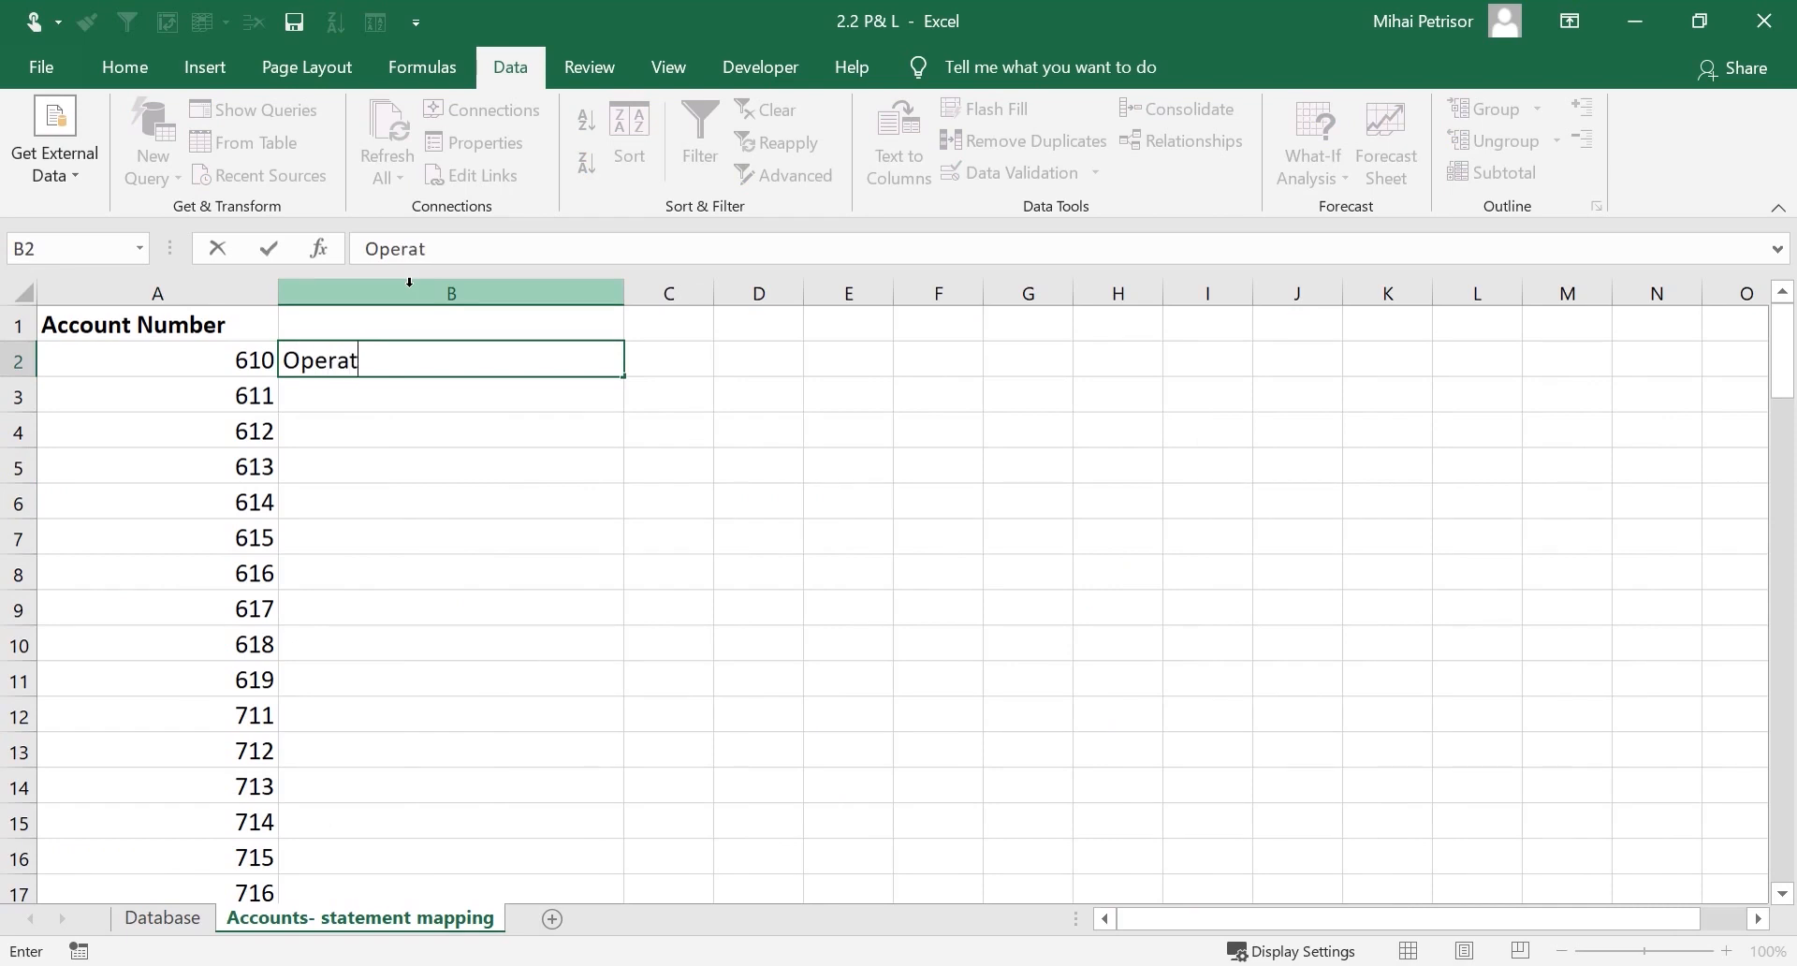
pyautogui.write('ional COst')
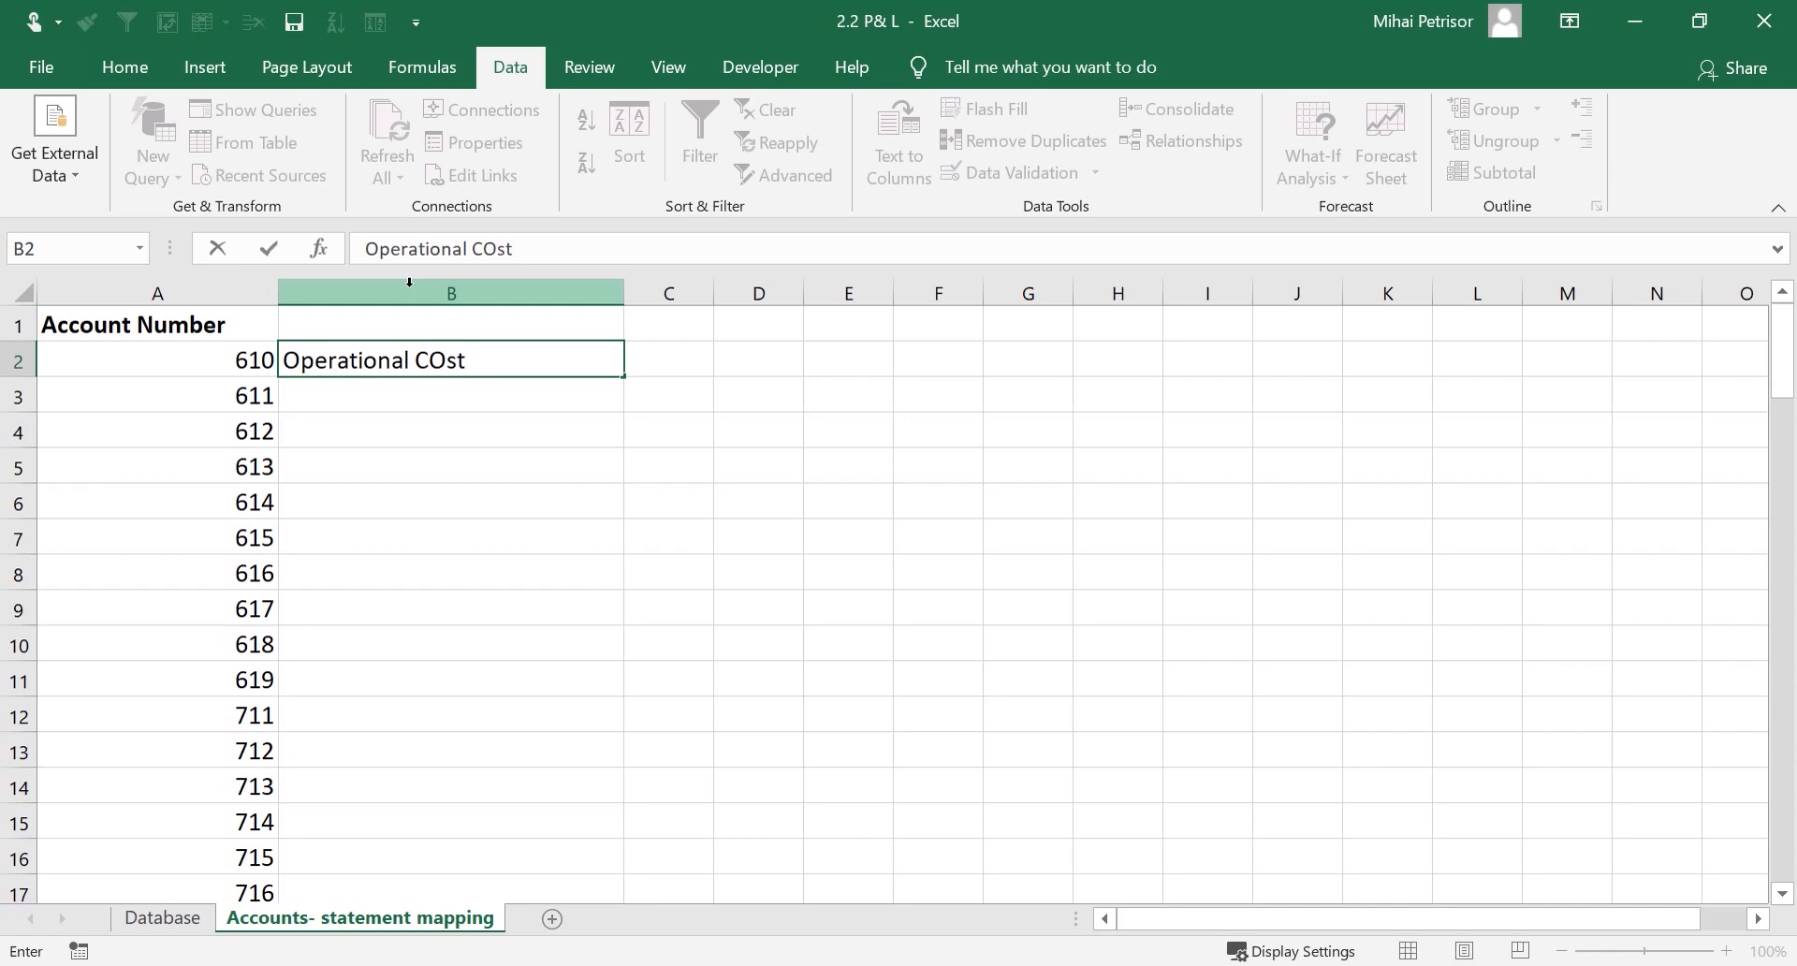
pyautogui.press('BackSpace')
pyautogui.press('BackSpace')
pyautogui.press('BackSpace')
pyautogui.write('osts')
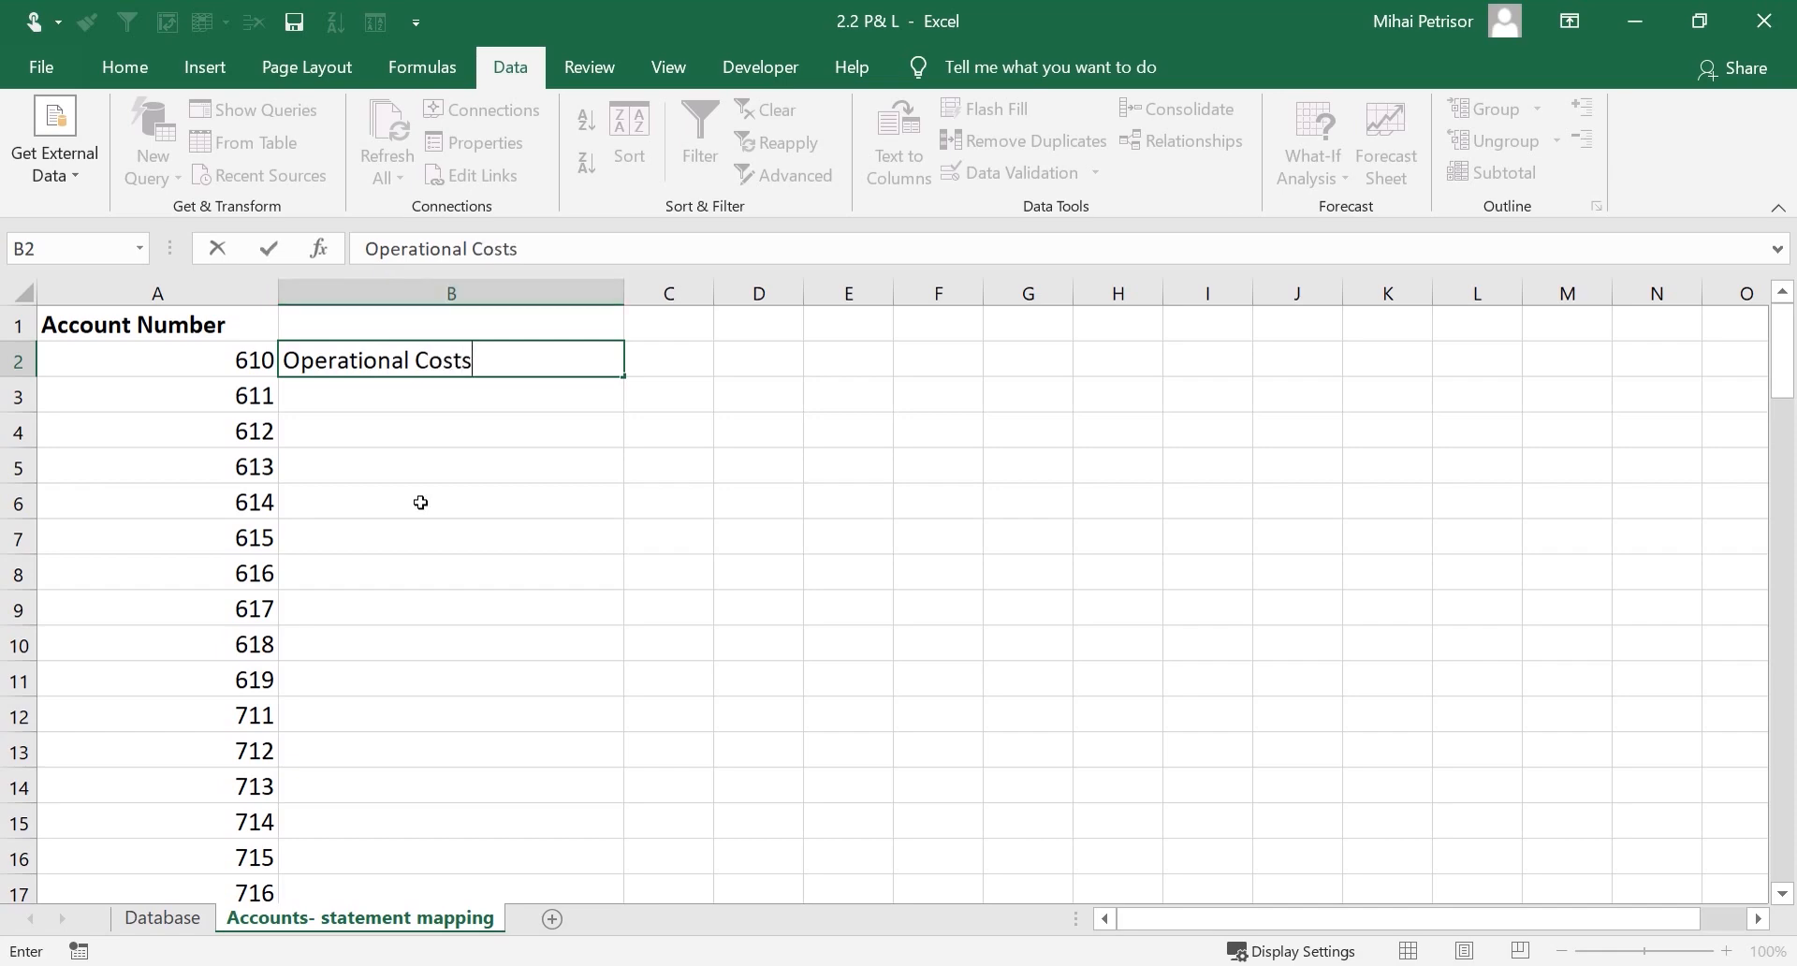
pyautogui.click(421, 503)
pyautogui.click(377, 371)
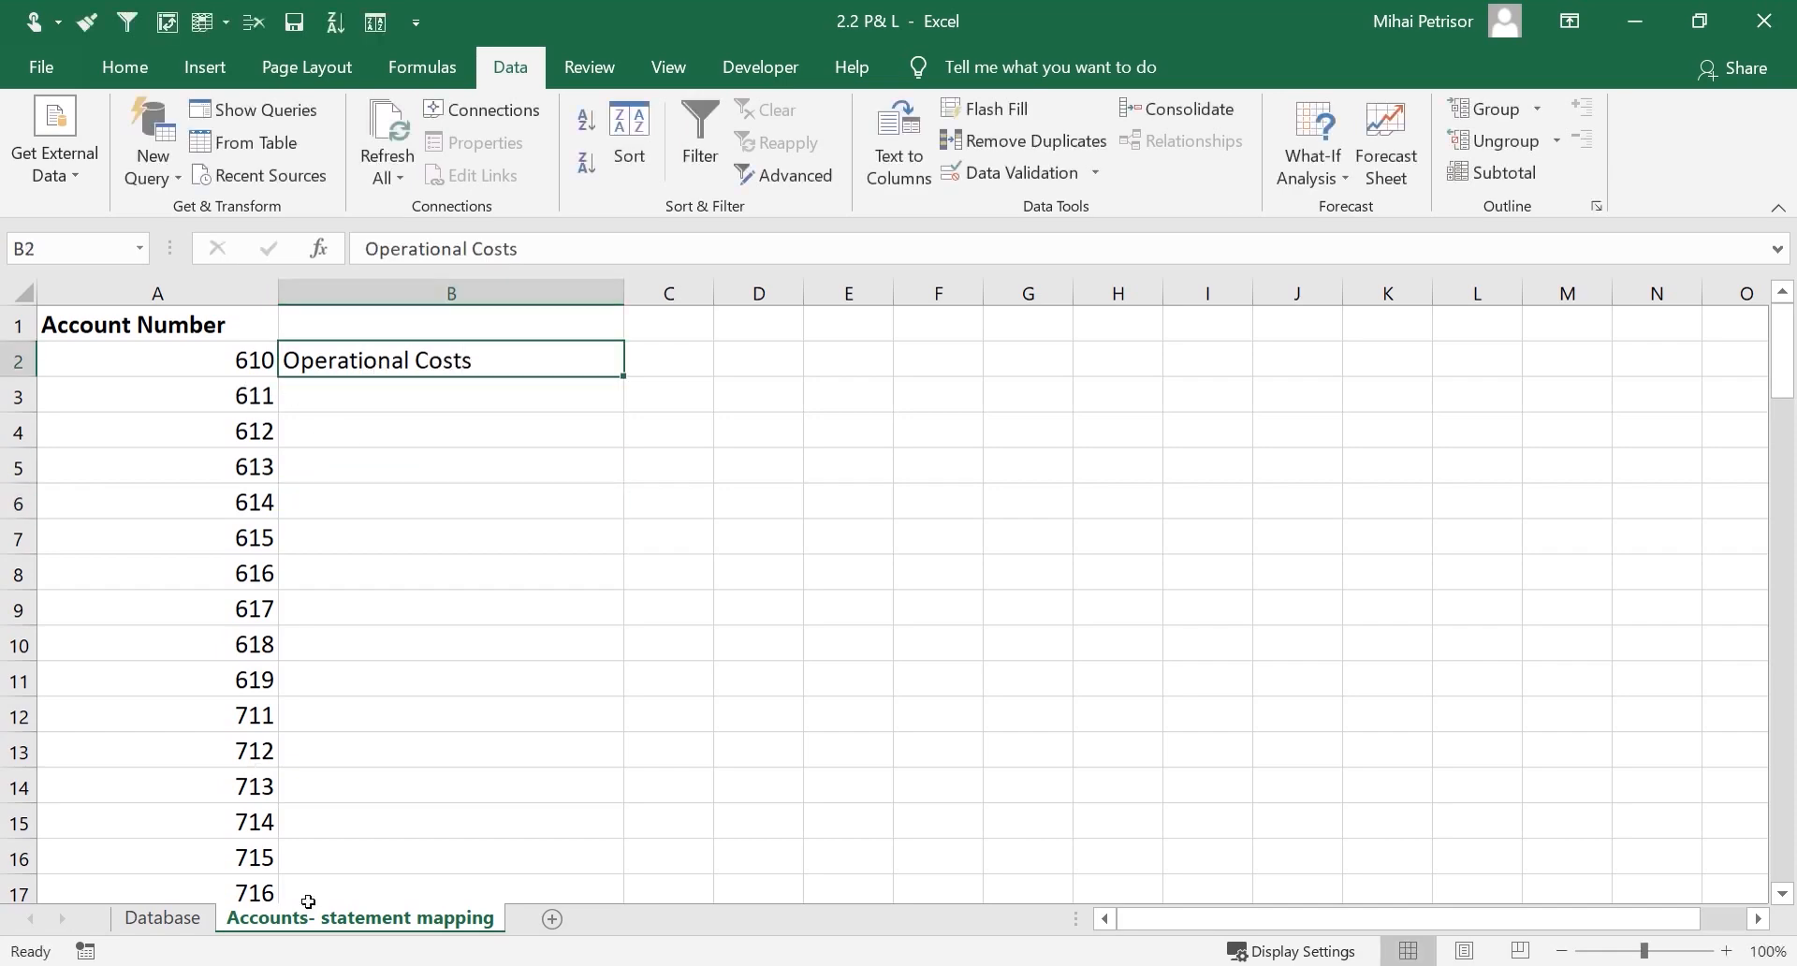
# Review the account numbers of the Op records in Database, starting from D50
pyautogui.click(163, 918)
pyautogui.click(669, 459)
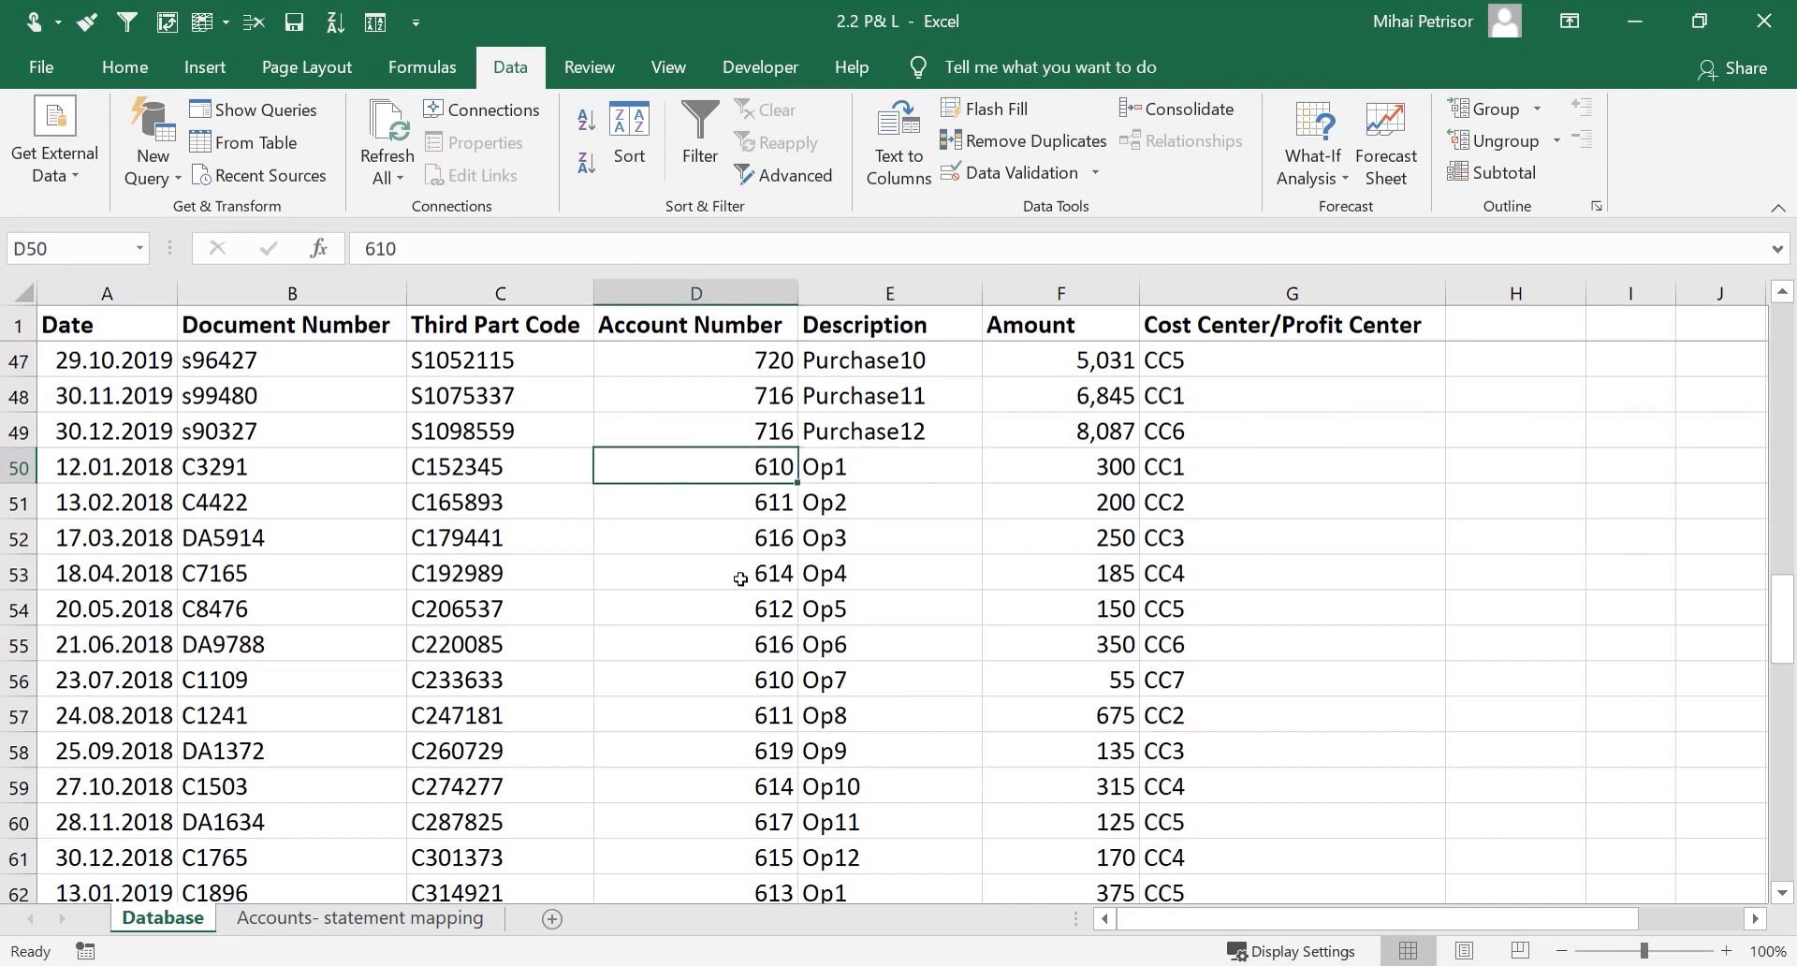
pyautogui.scroll(-1, 740, 578)
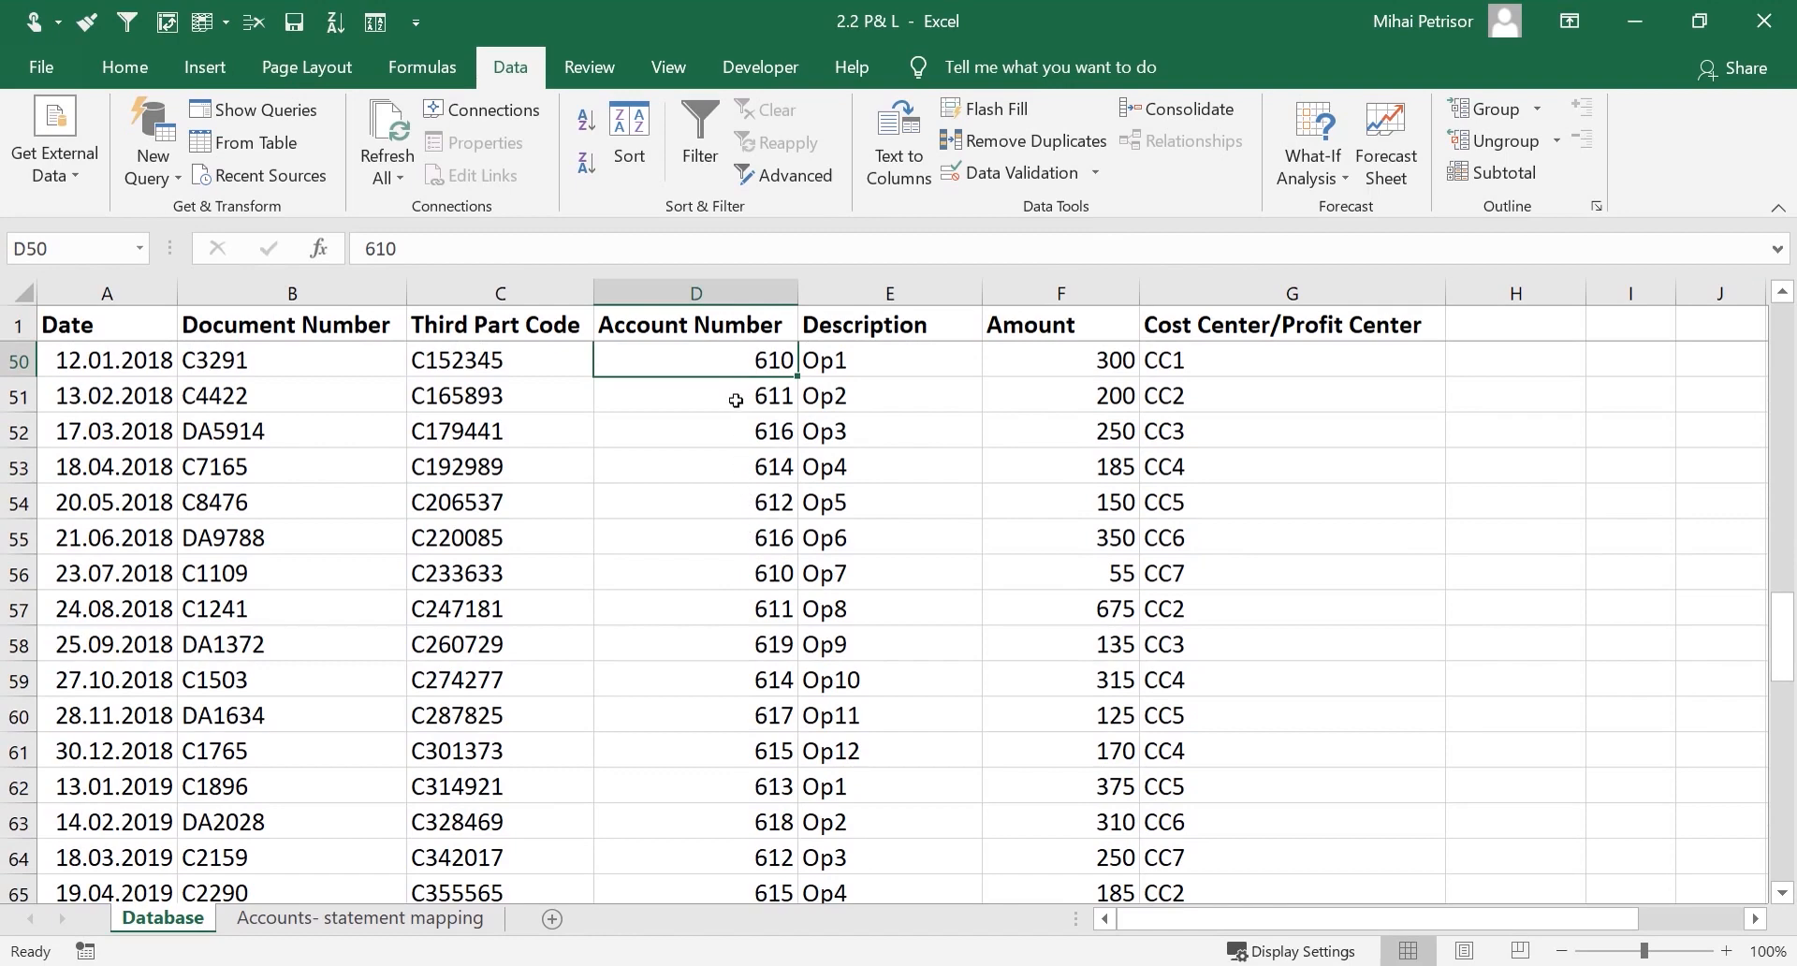
pyautogui.scroll(-4, 742, 686)
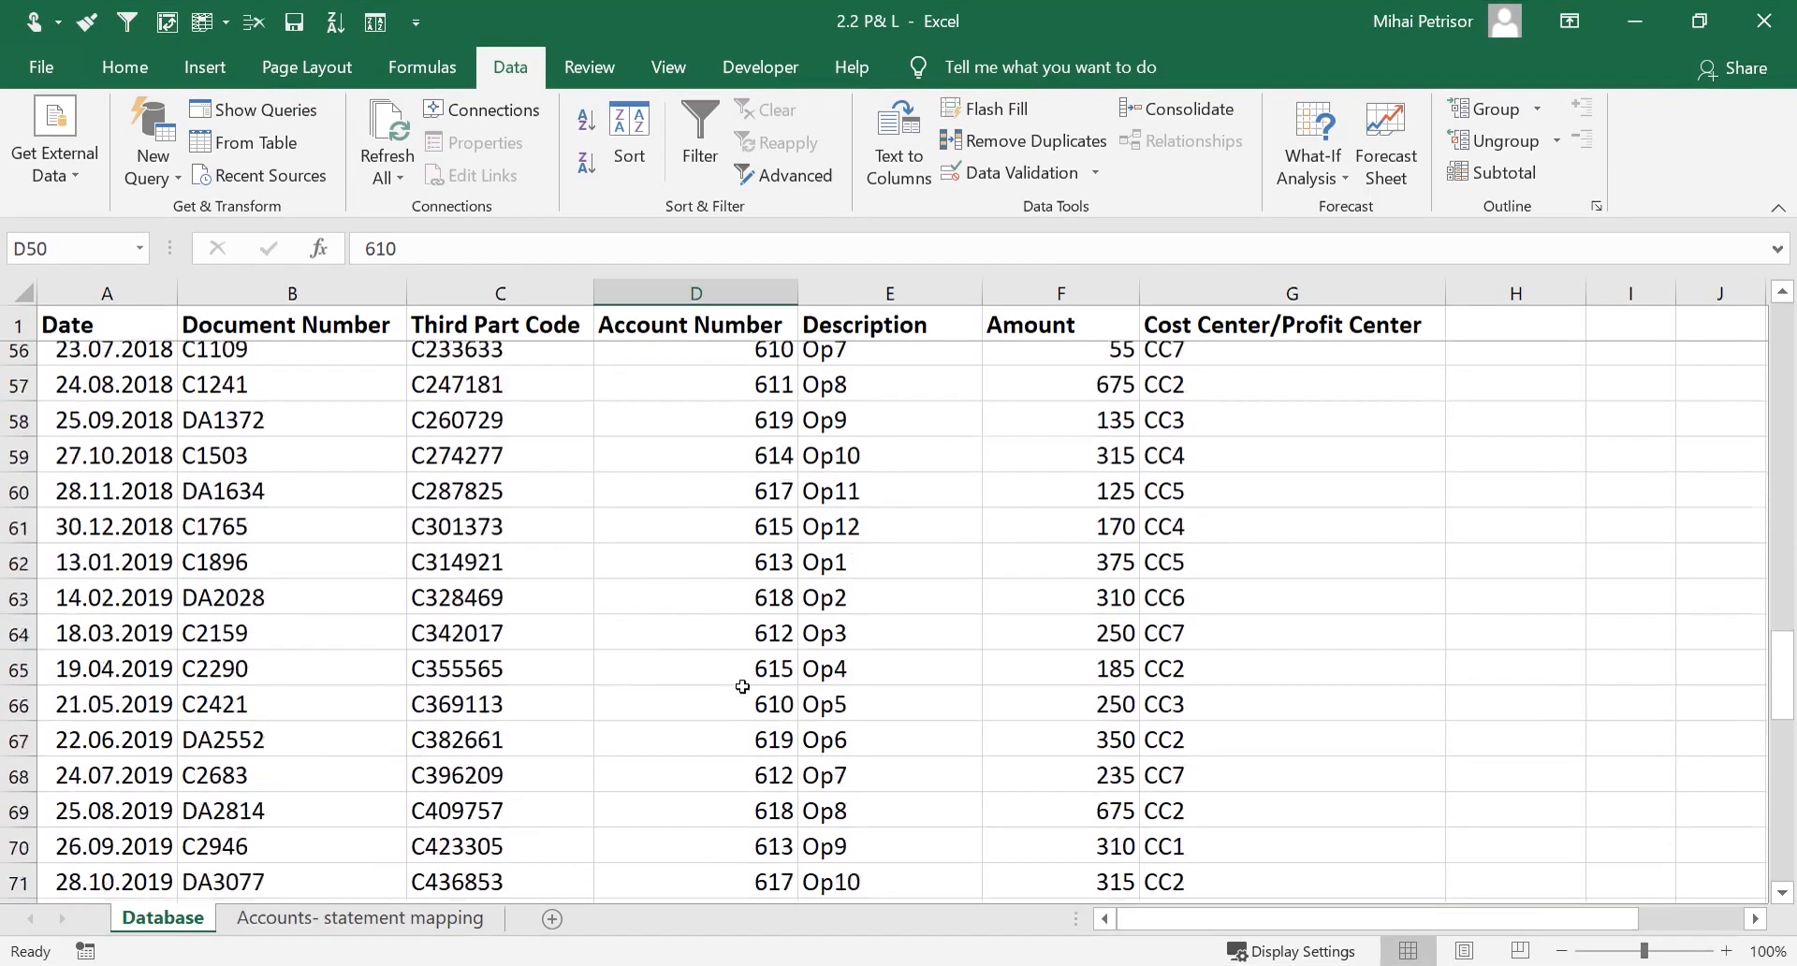
pyautogui.scroll(6, 742, 686)
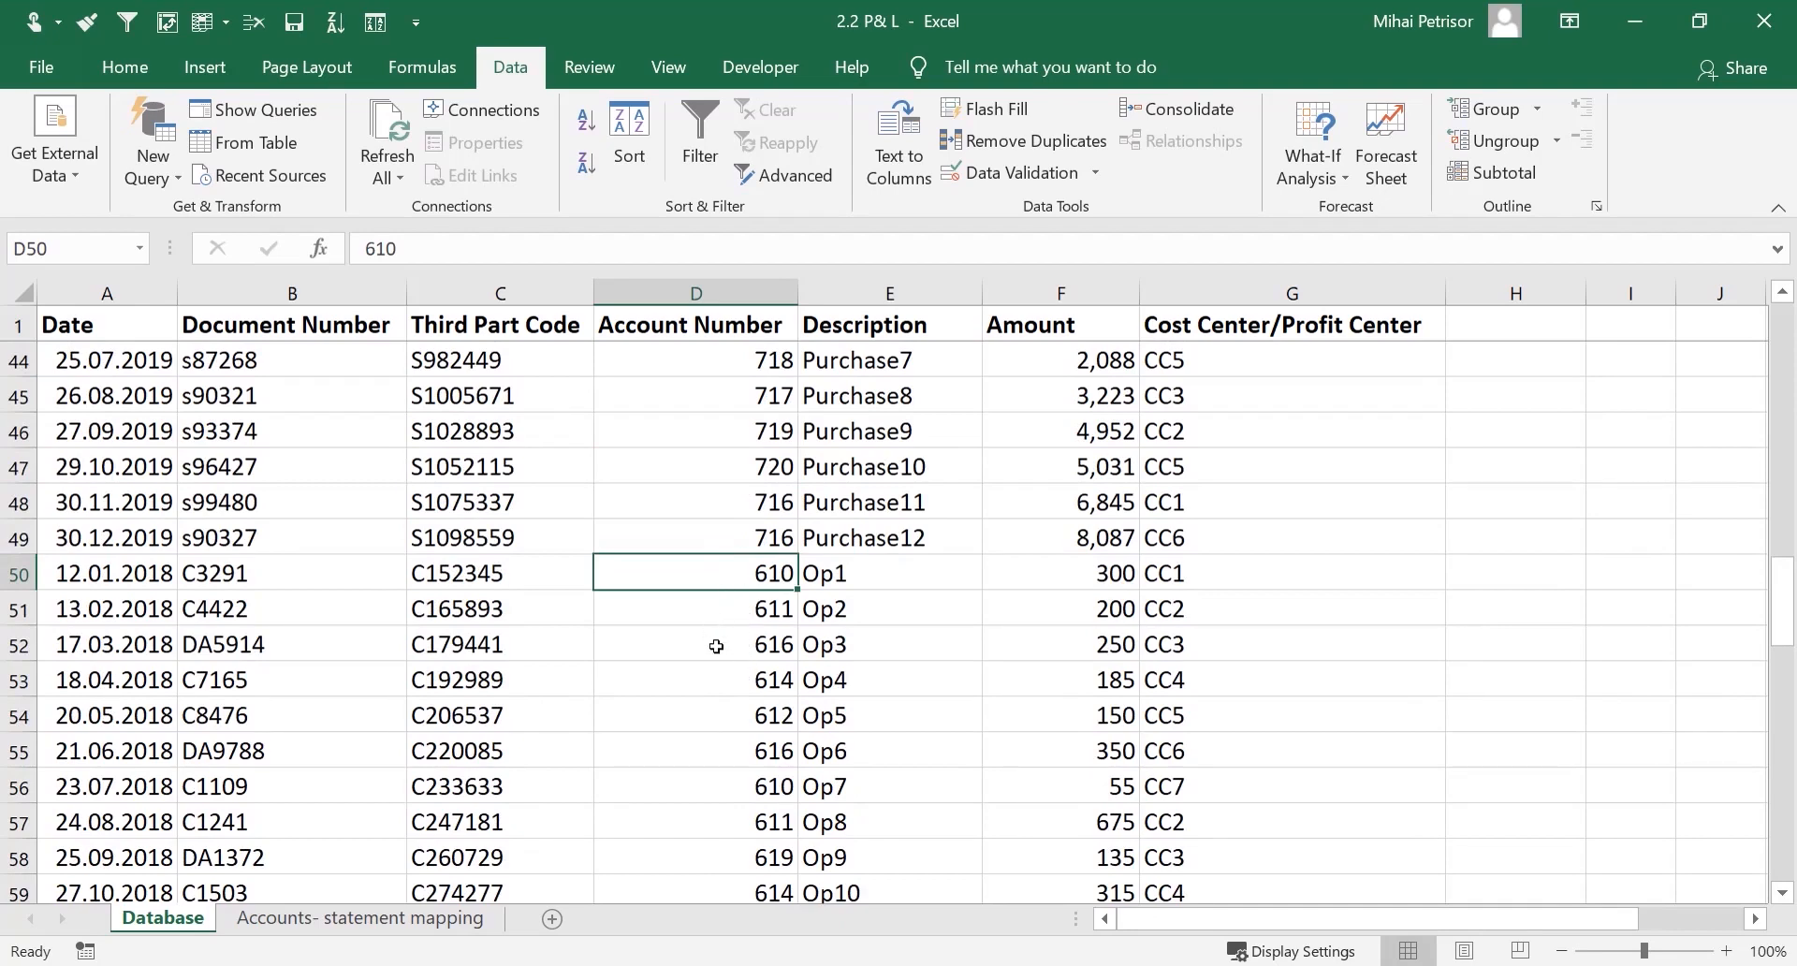
pyautogui.scroll(-2, 718, 651)
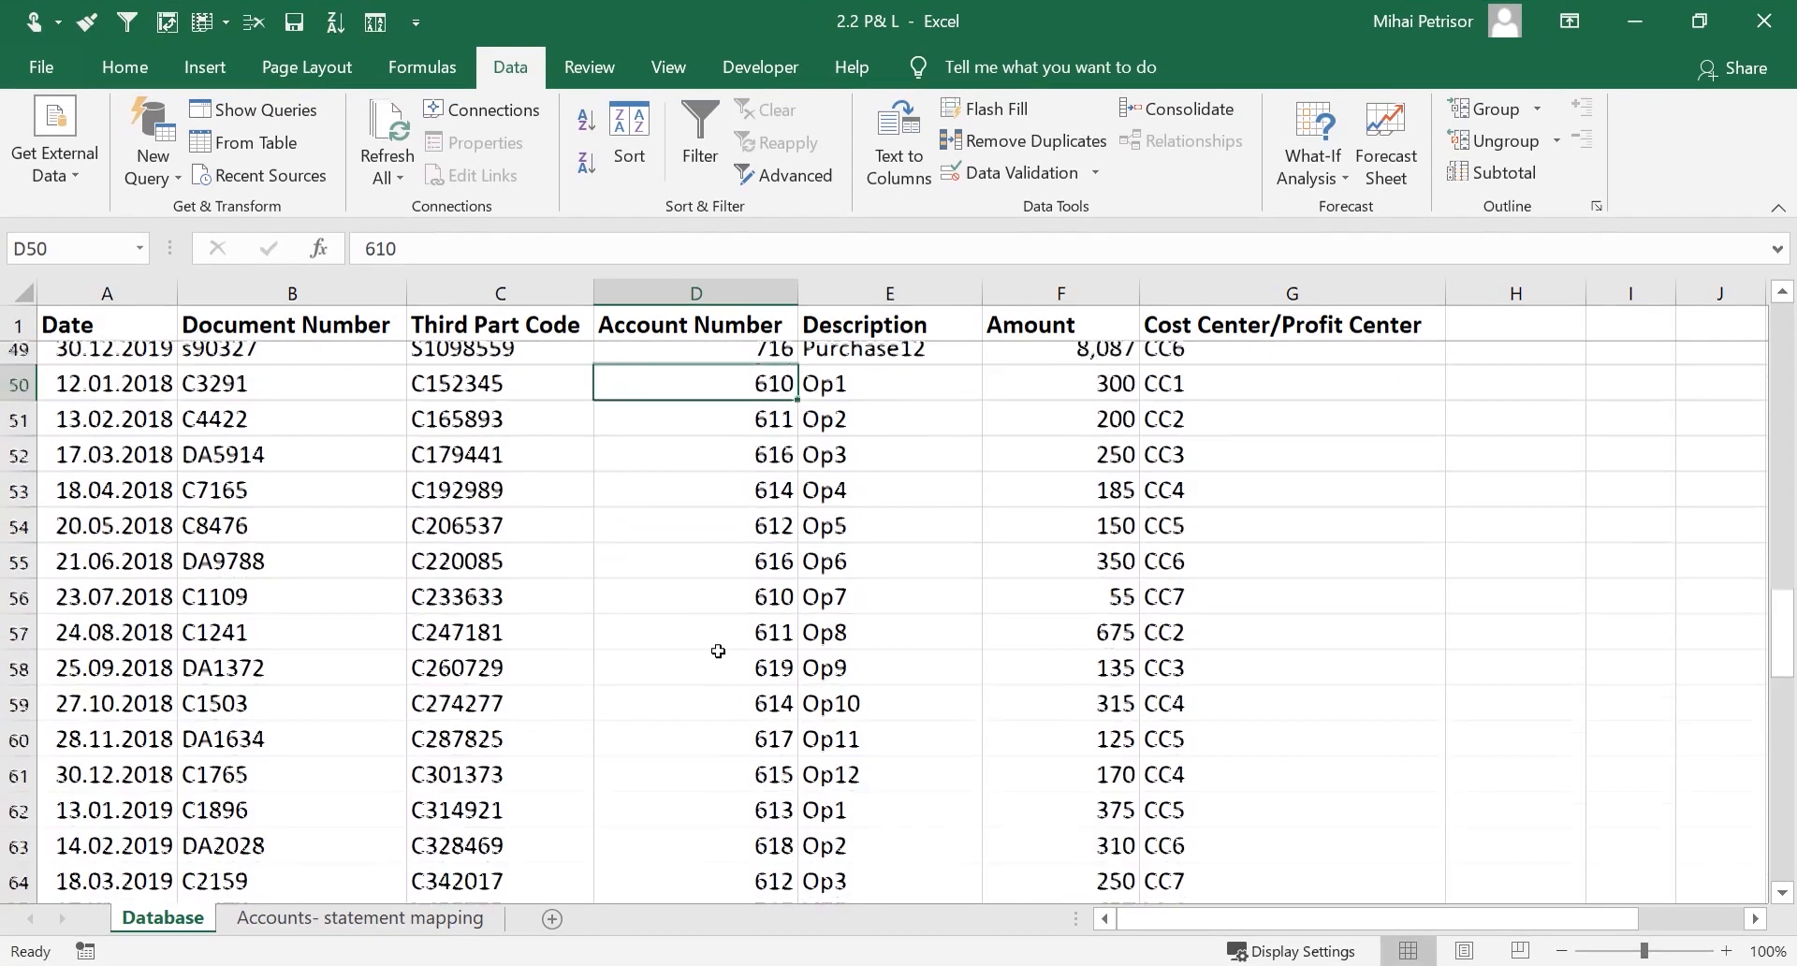
# Filter the Database records to account numbers 610, 611, 612, 613, 614 and 615
pyautogui.click(763, 327)
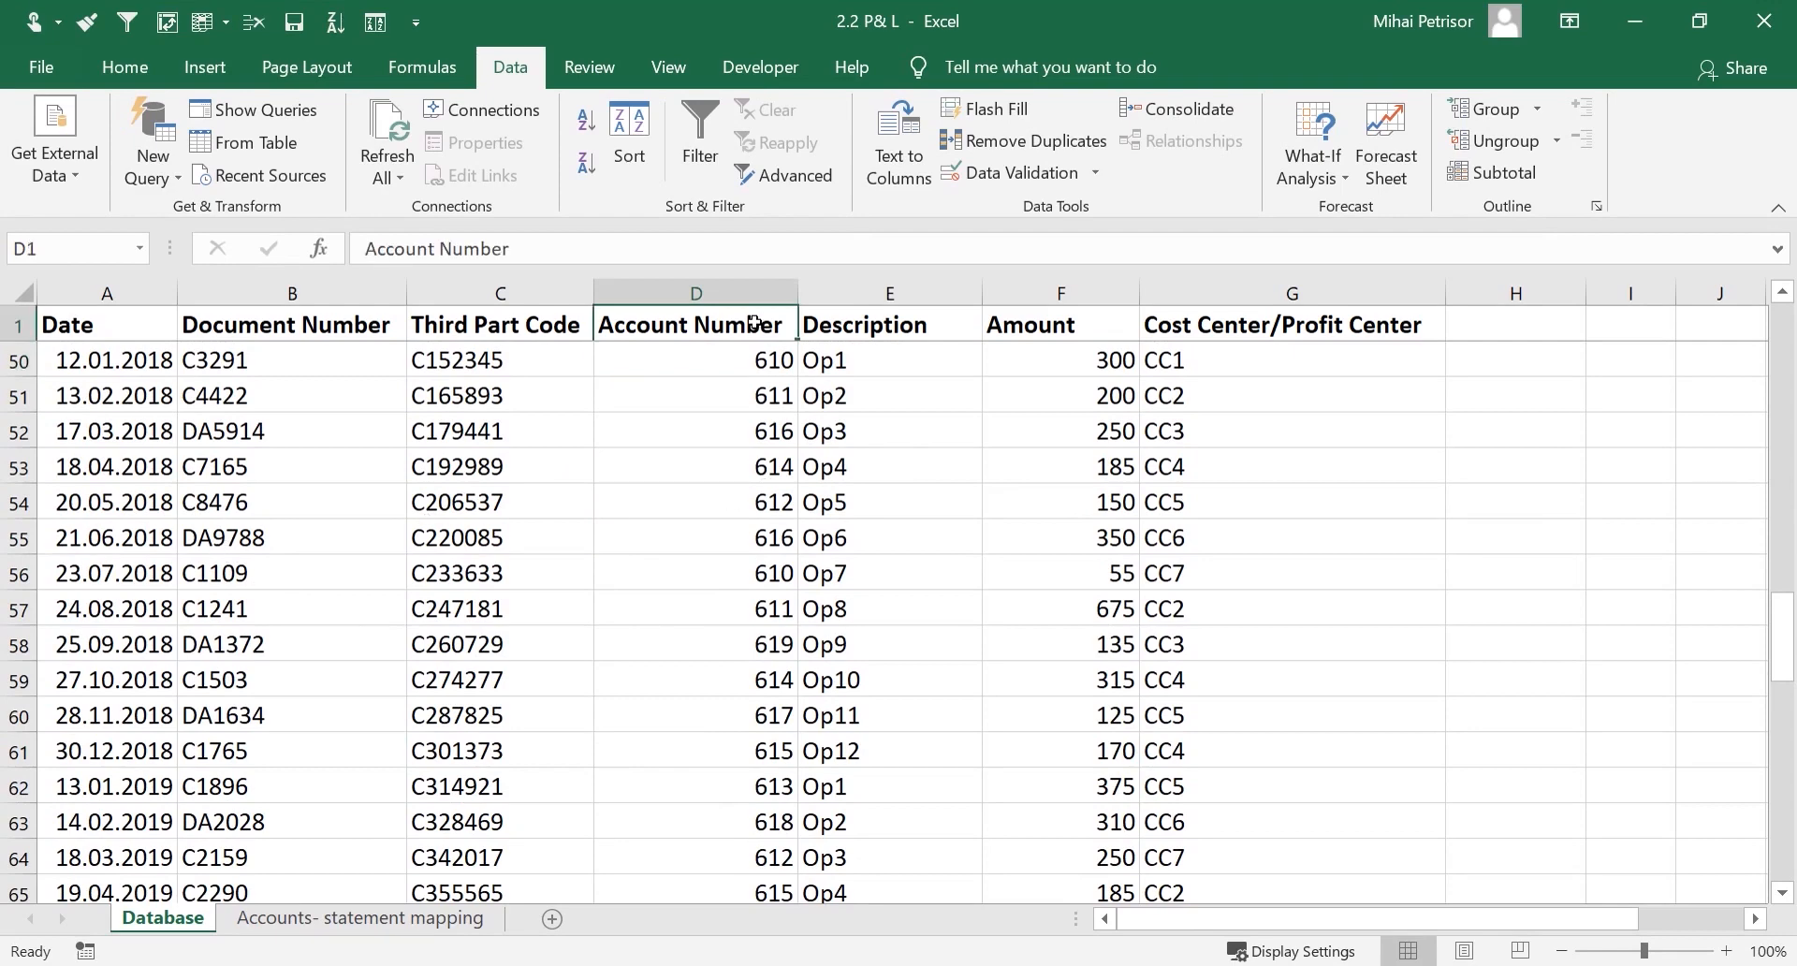
pyautogui.hotkey('ctrl', 'shift', 'l')
pyautogui.hotkey('ctrl', 'shift', 'l')
pyautogui.hotkey('ctrl', 'shift', 'l')
pyautogui.click(785, 327)
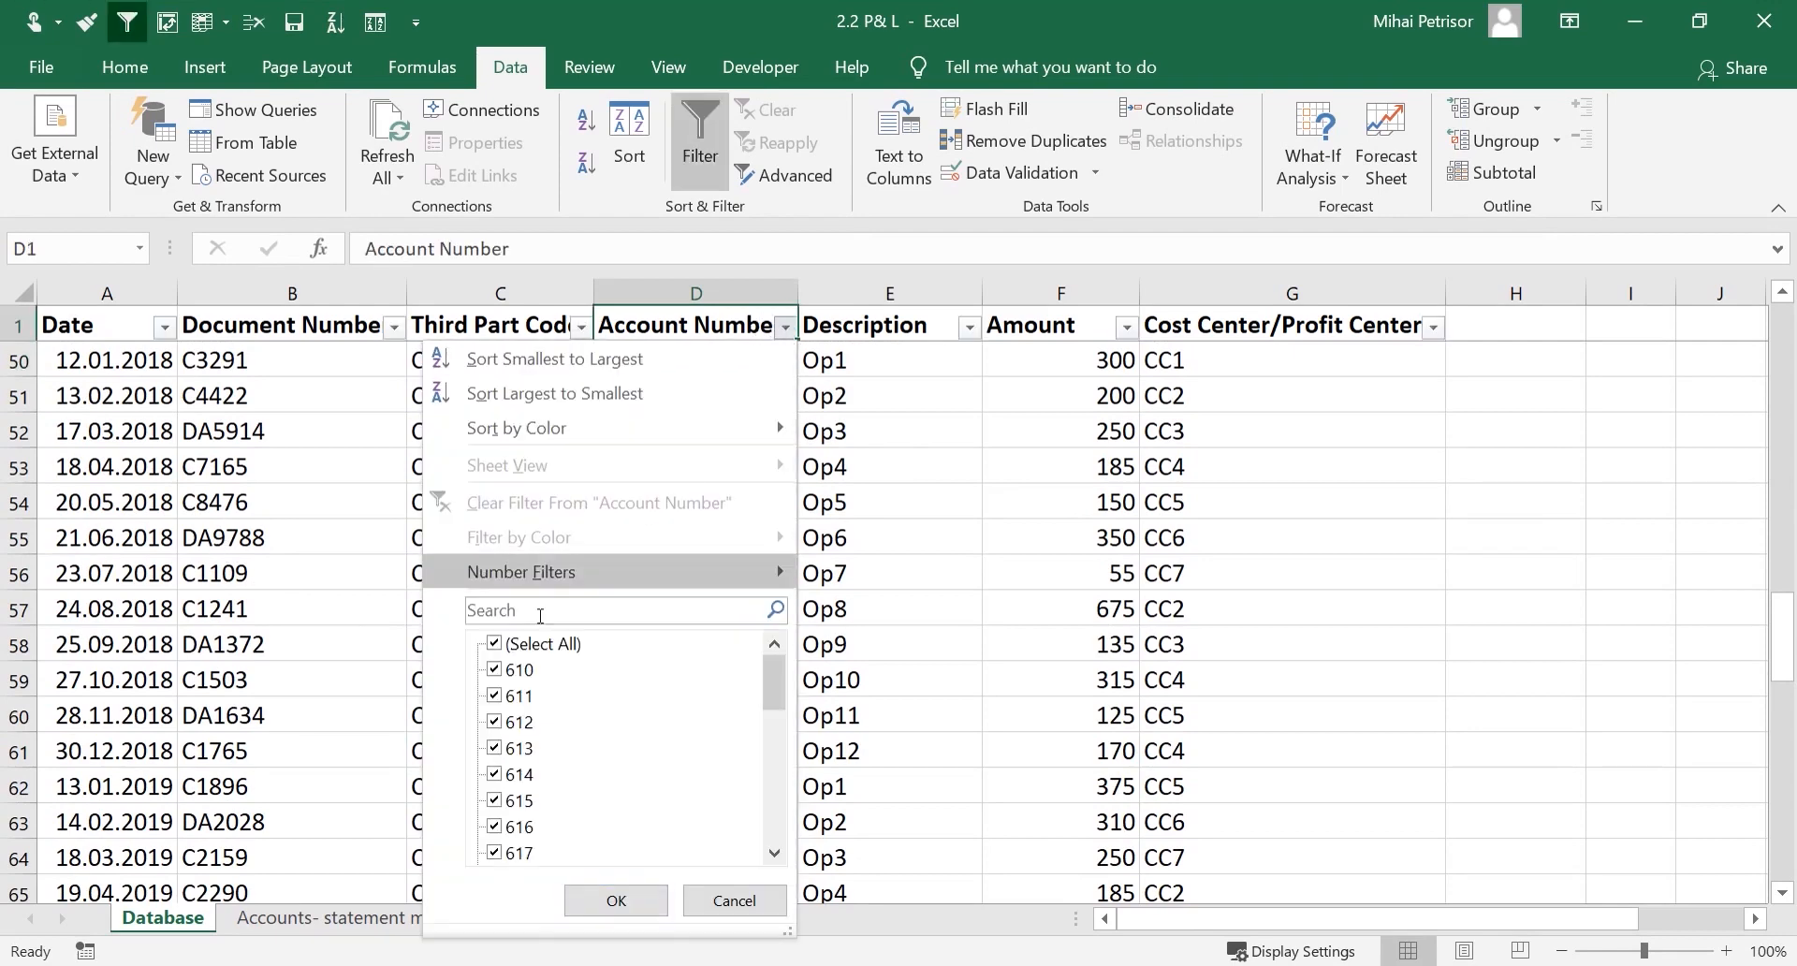
pyautogui.click(515, 644)
pyautogui.click(506, 670)
pyautogui.click(506, 695)
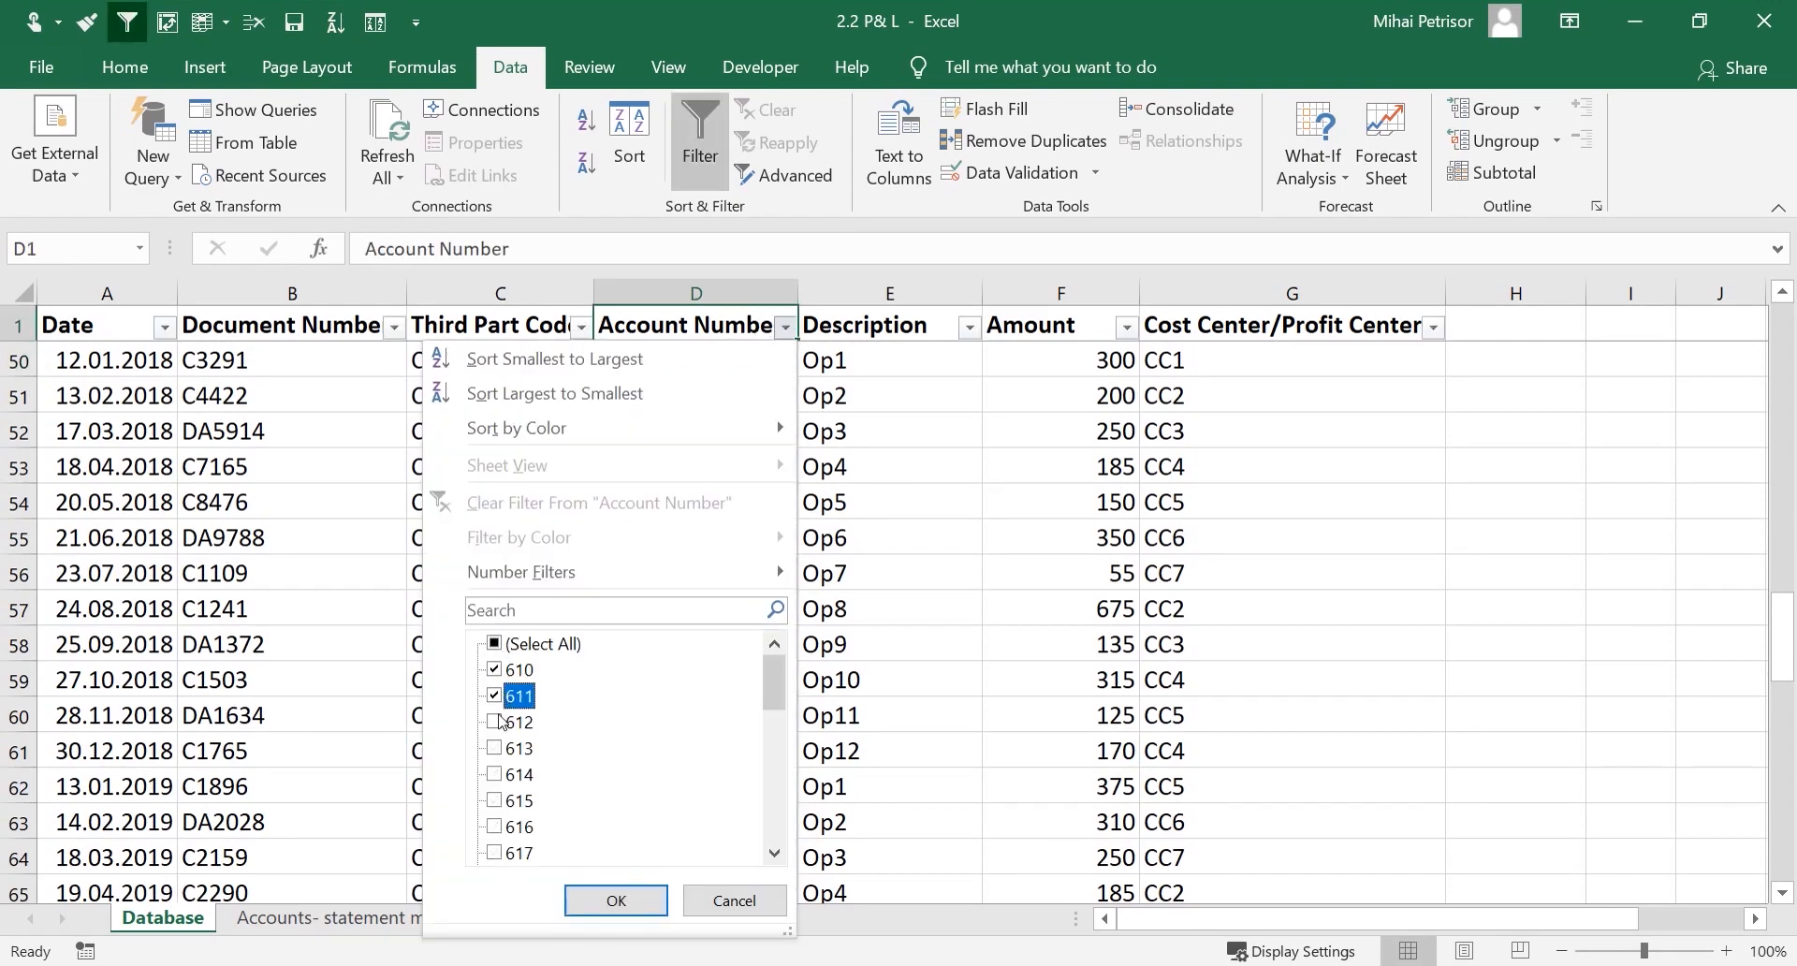
pyautogui.click(505, 722)
pyautogui.click(506, 747)
pyautogui.click(505, 774)
pyautogui.click(505, 800)
pyautogui.click(615, 901)
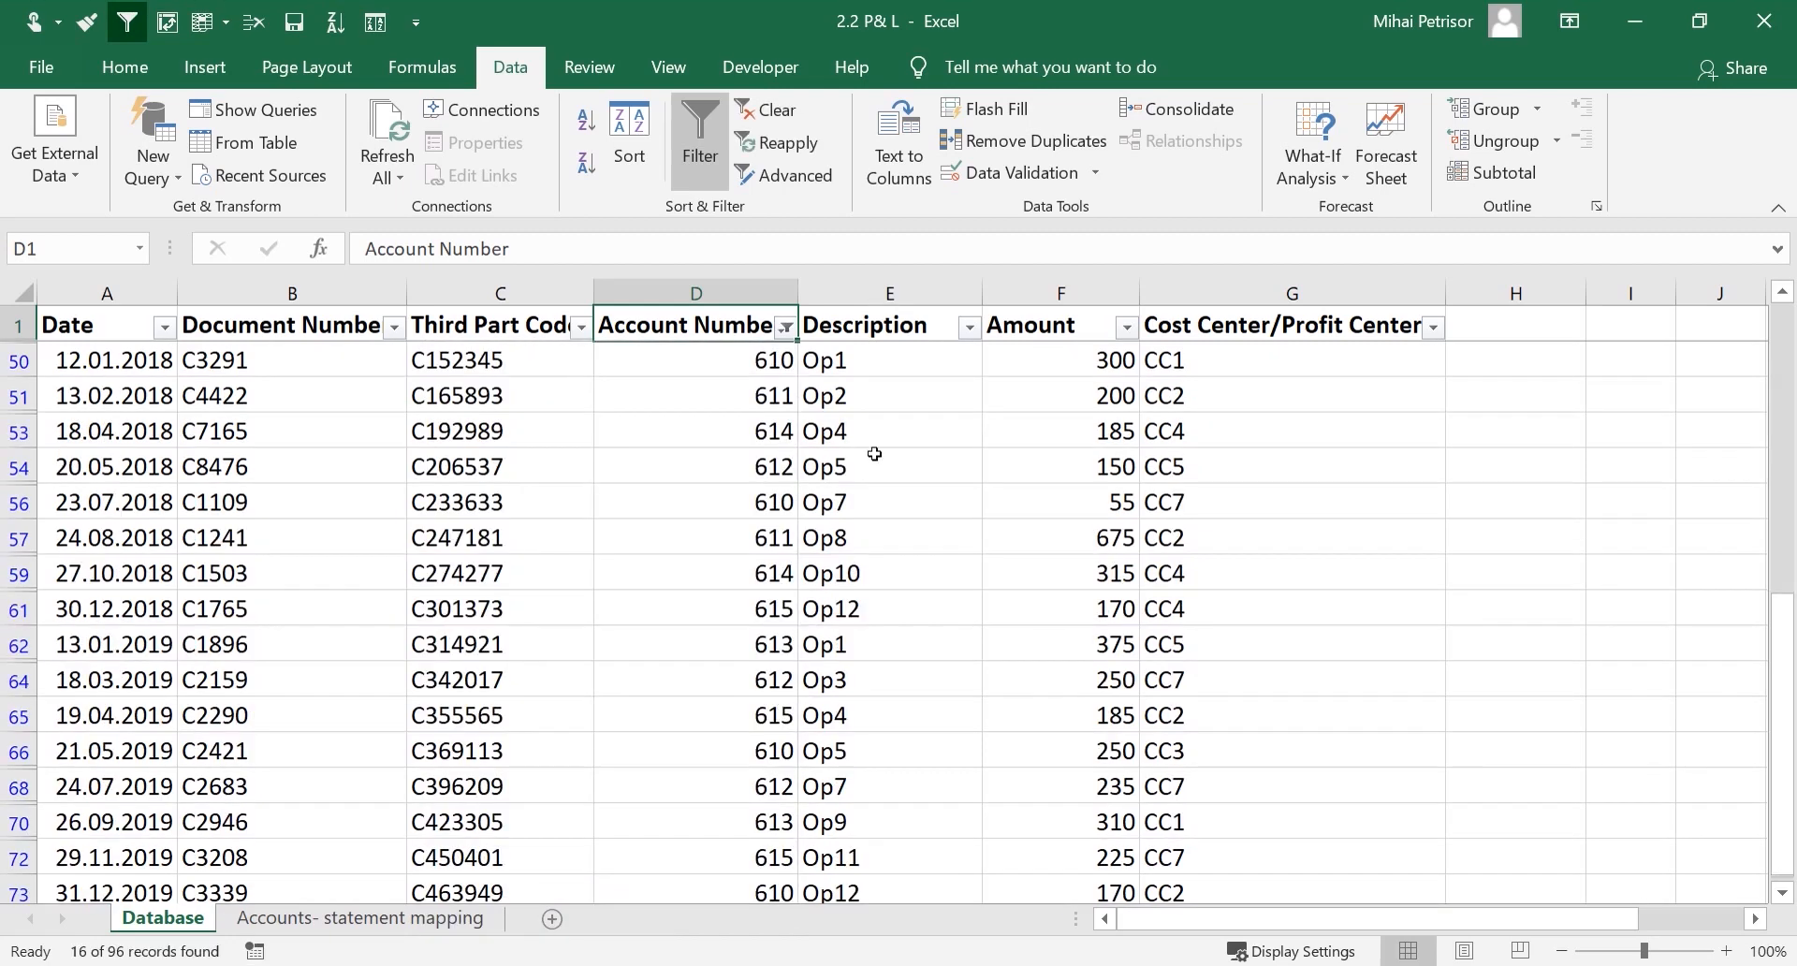
# Review the descriptions of the filtered records for accounts 610 to 615, starting from E50
pyautogui.click(535, 372)
pyautogui.click(858, 349)
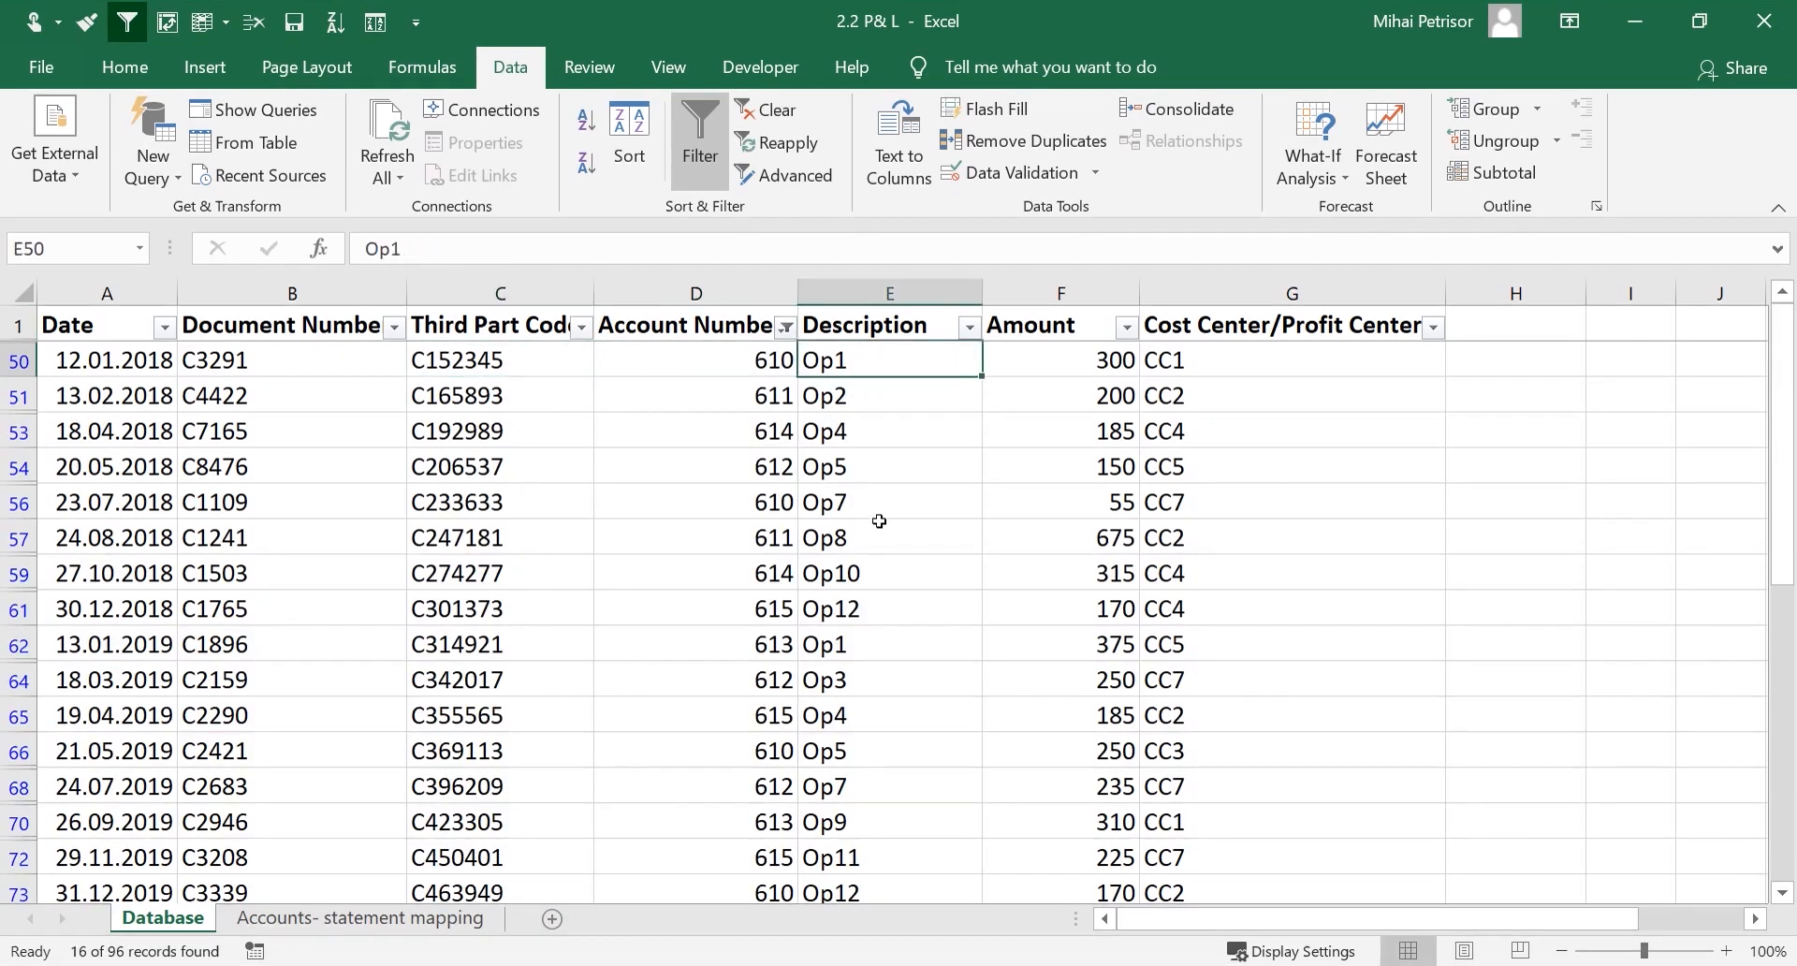
pyautogui.scroll(-3, 879, 522)
pyautogui.scroll(3, 875, 534)
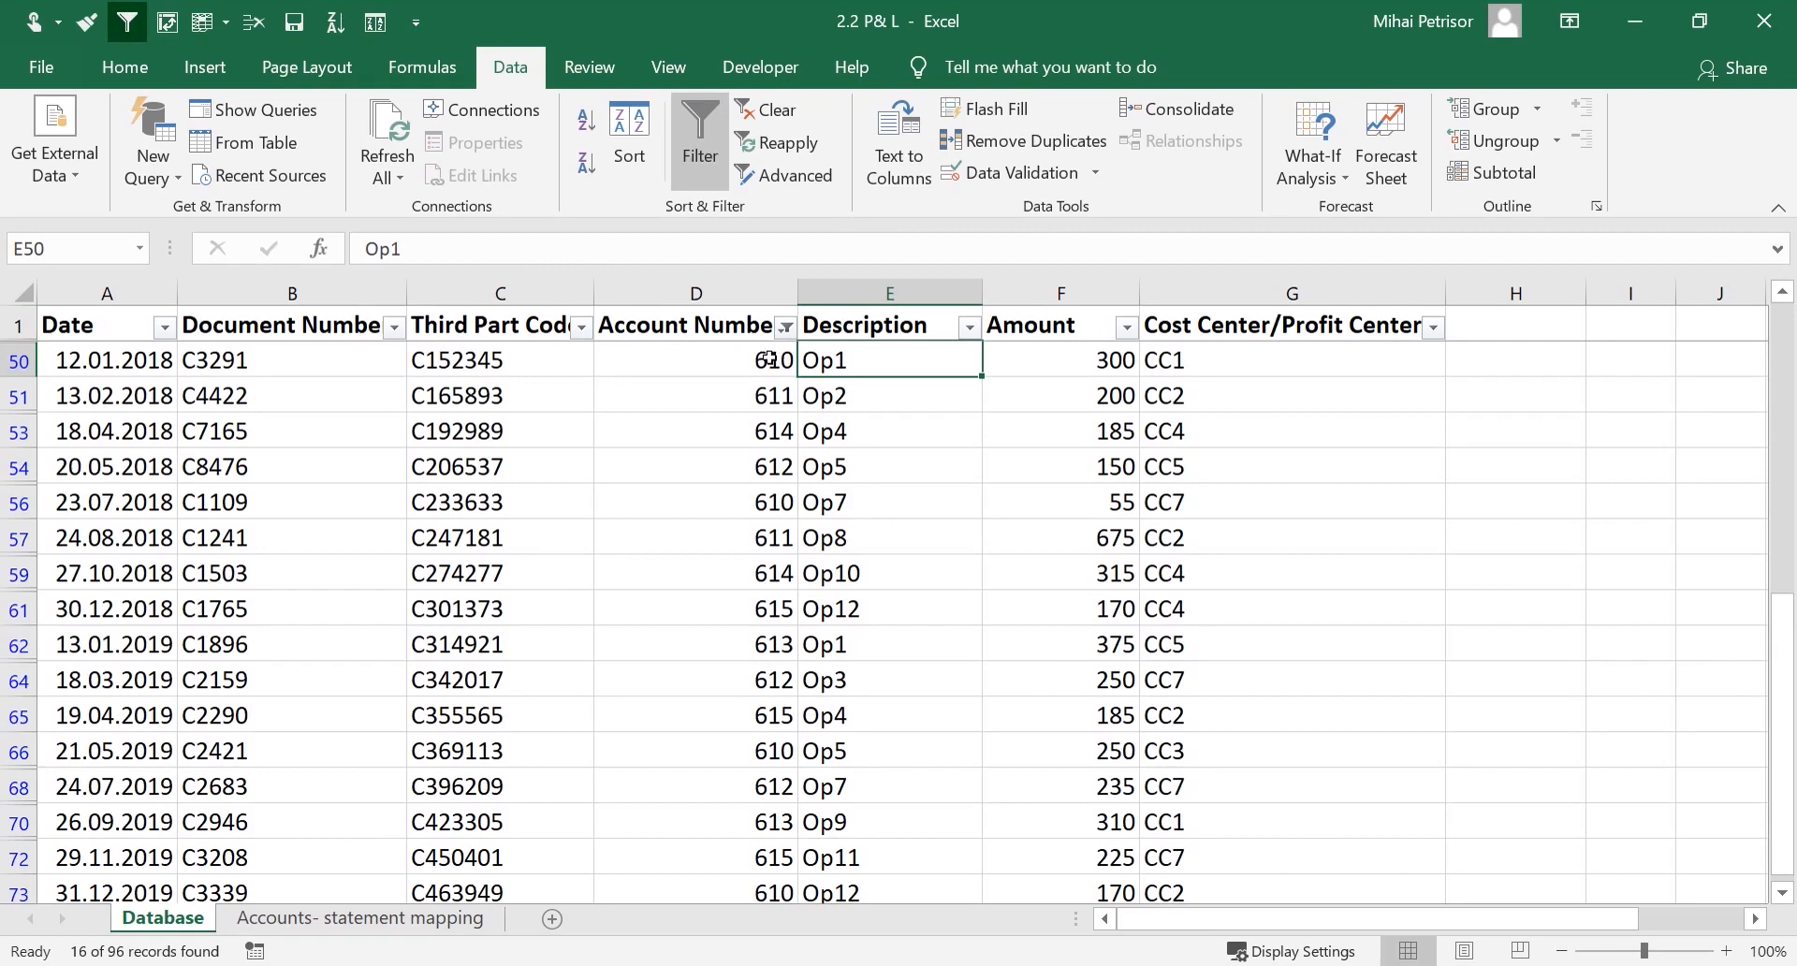
# Change the Account Number filter to 616, 617, 618 and 619, and check the records' descriptions and document numbers
pyautogui.click(785, 325)
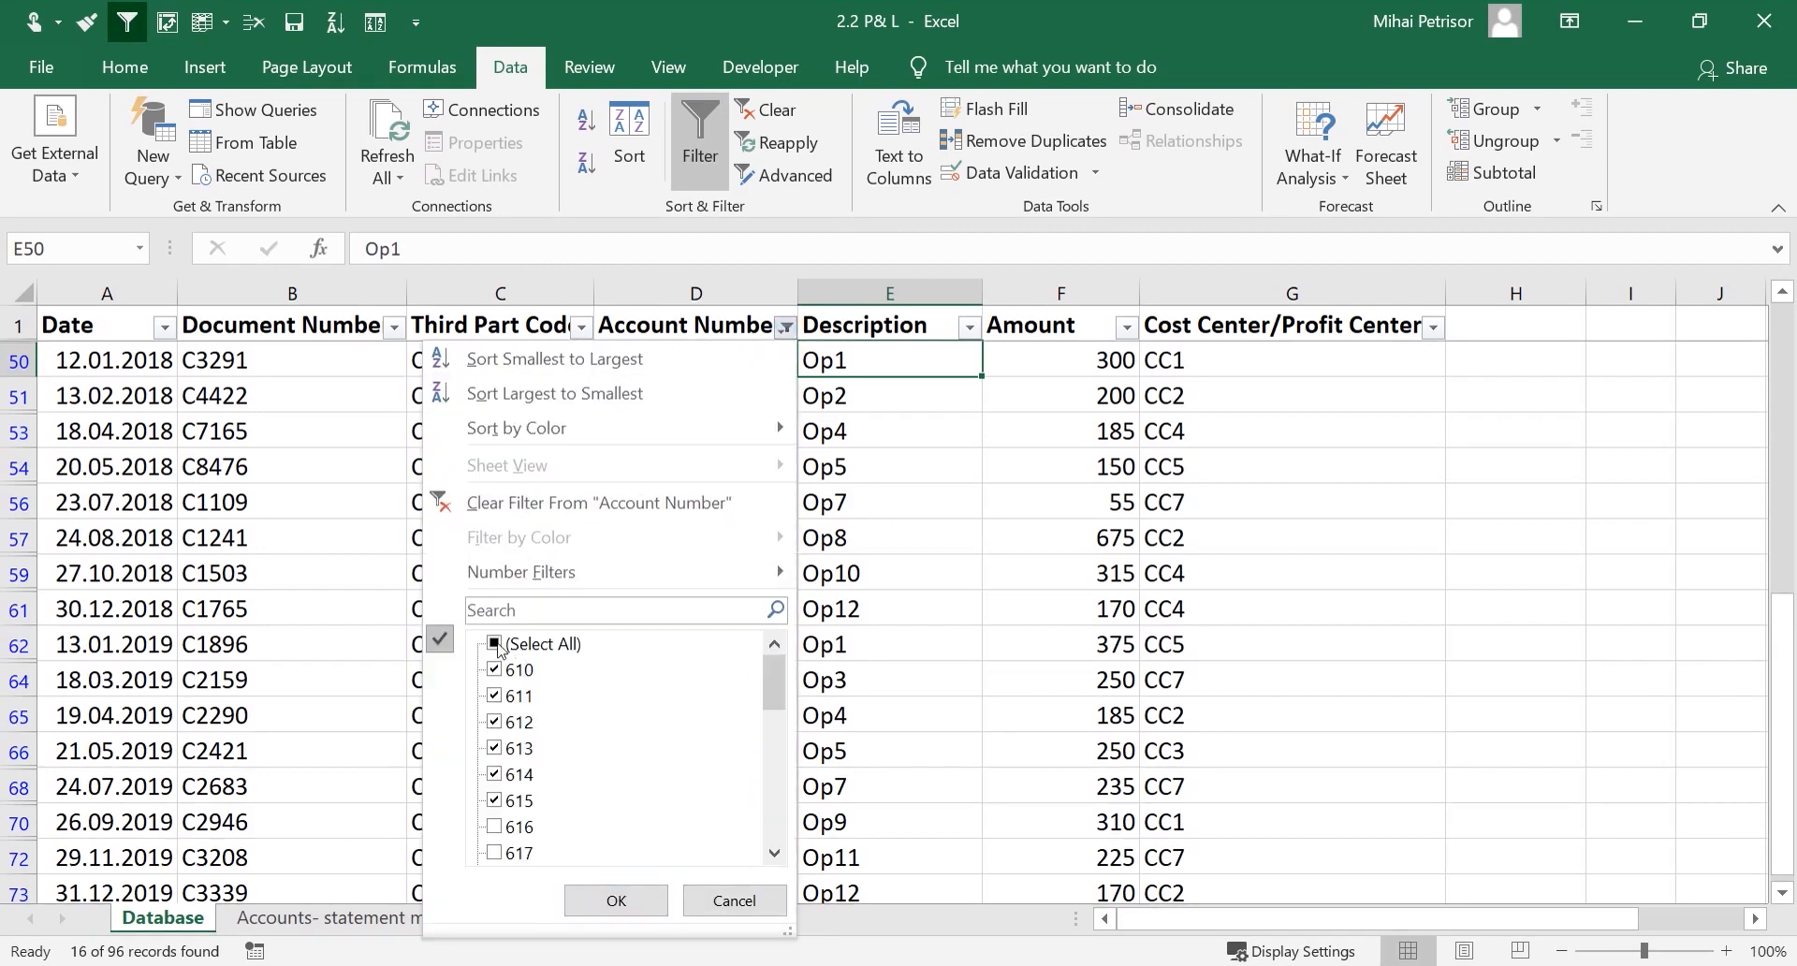
pyautogui.click(499, 644)
pyautogui.click(499, 644)
pyautogui.scroll(-1, 529, 726)
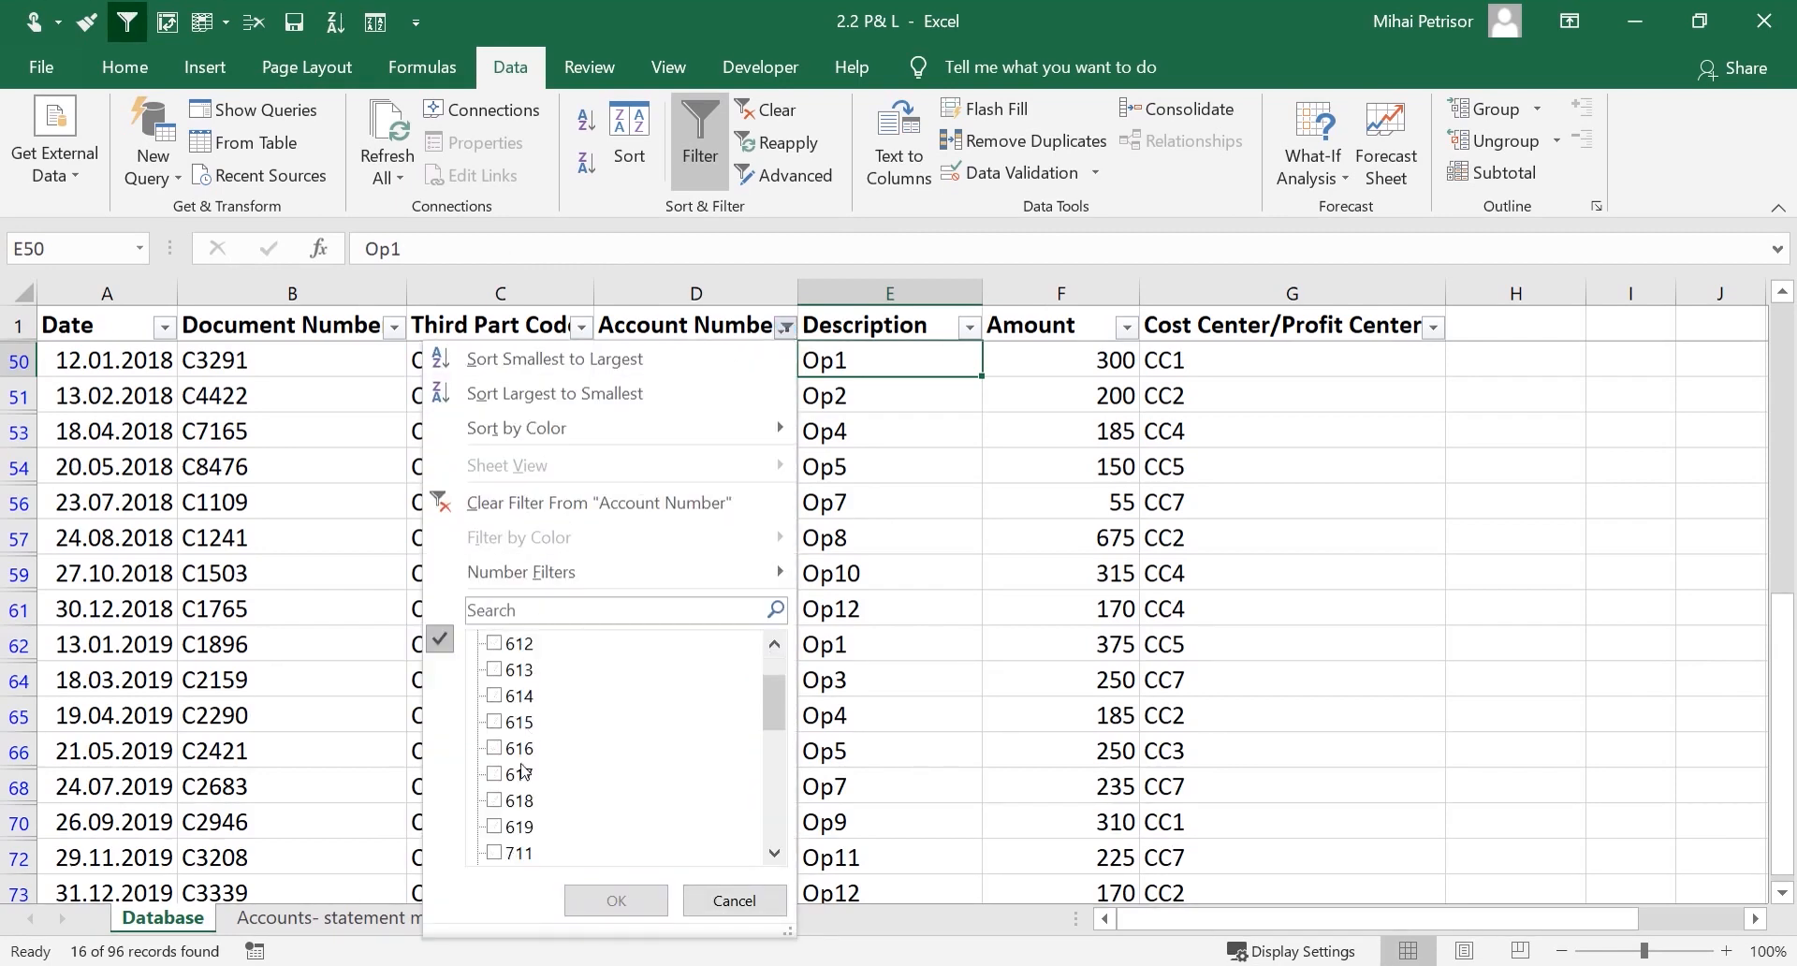
pyautogui.scroll(-1, 530, 773)
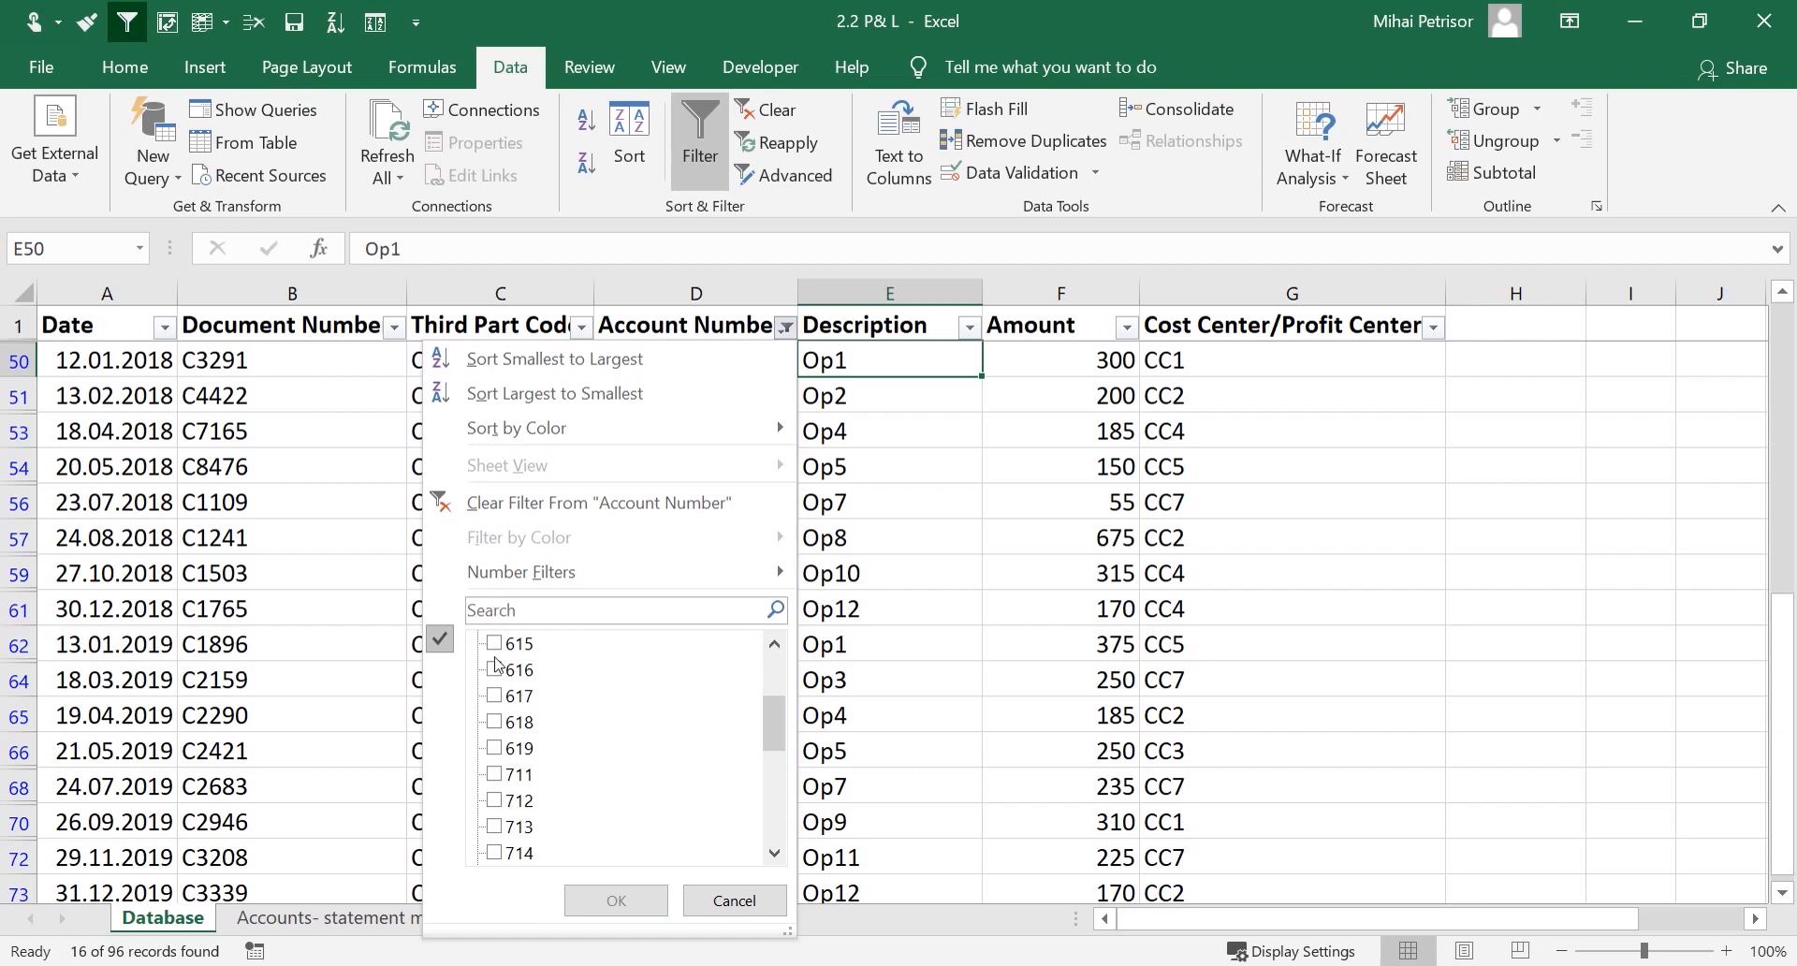
pyautogui.click(495, 669)
pyautogui.click(495, 695)
pyautogui.click(495, 721)
pyautogui.click(495, 748)
pyautogui.click(616, 900)
pyautogui.click(936, 359)
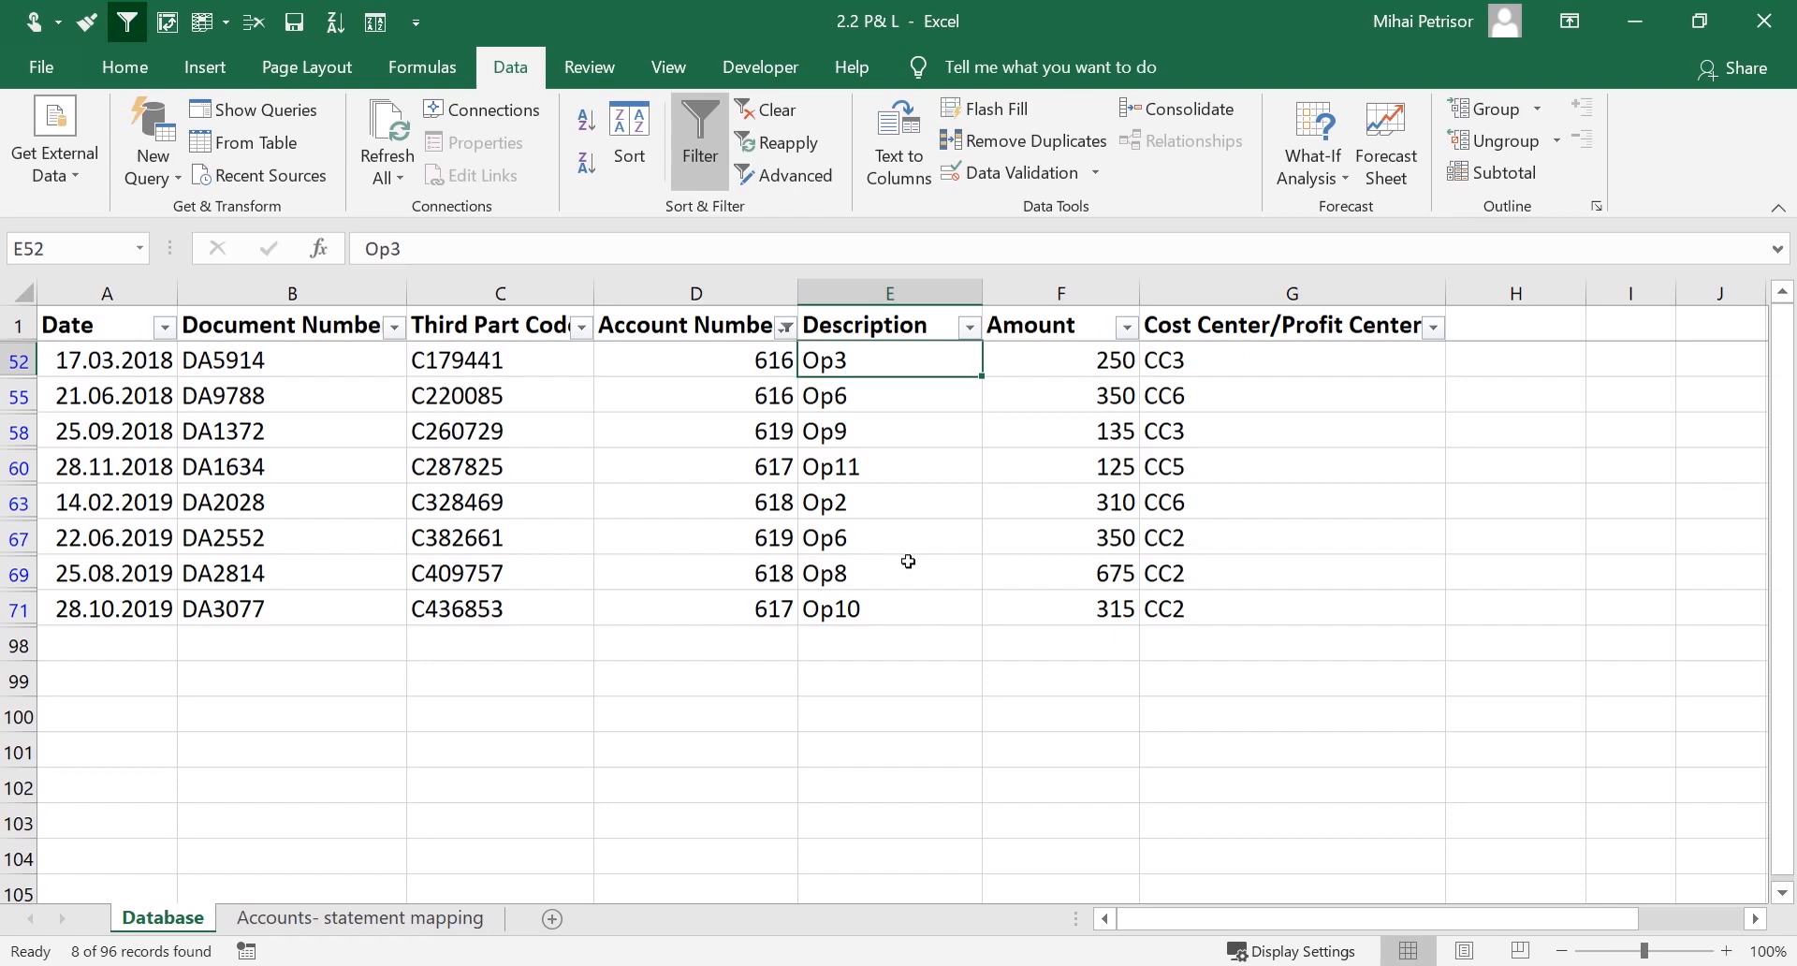
pyautogui.click(241, 362)
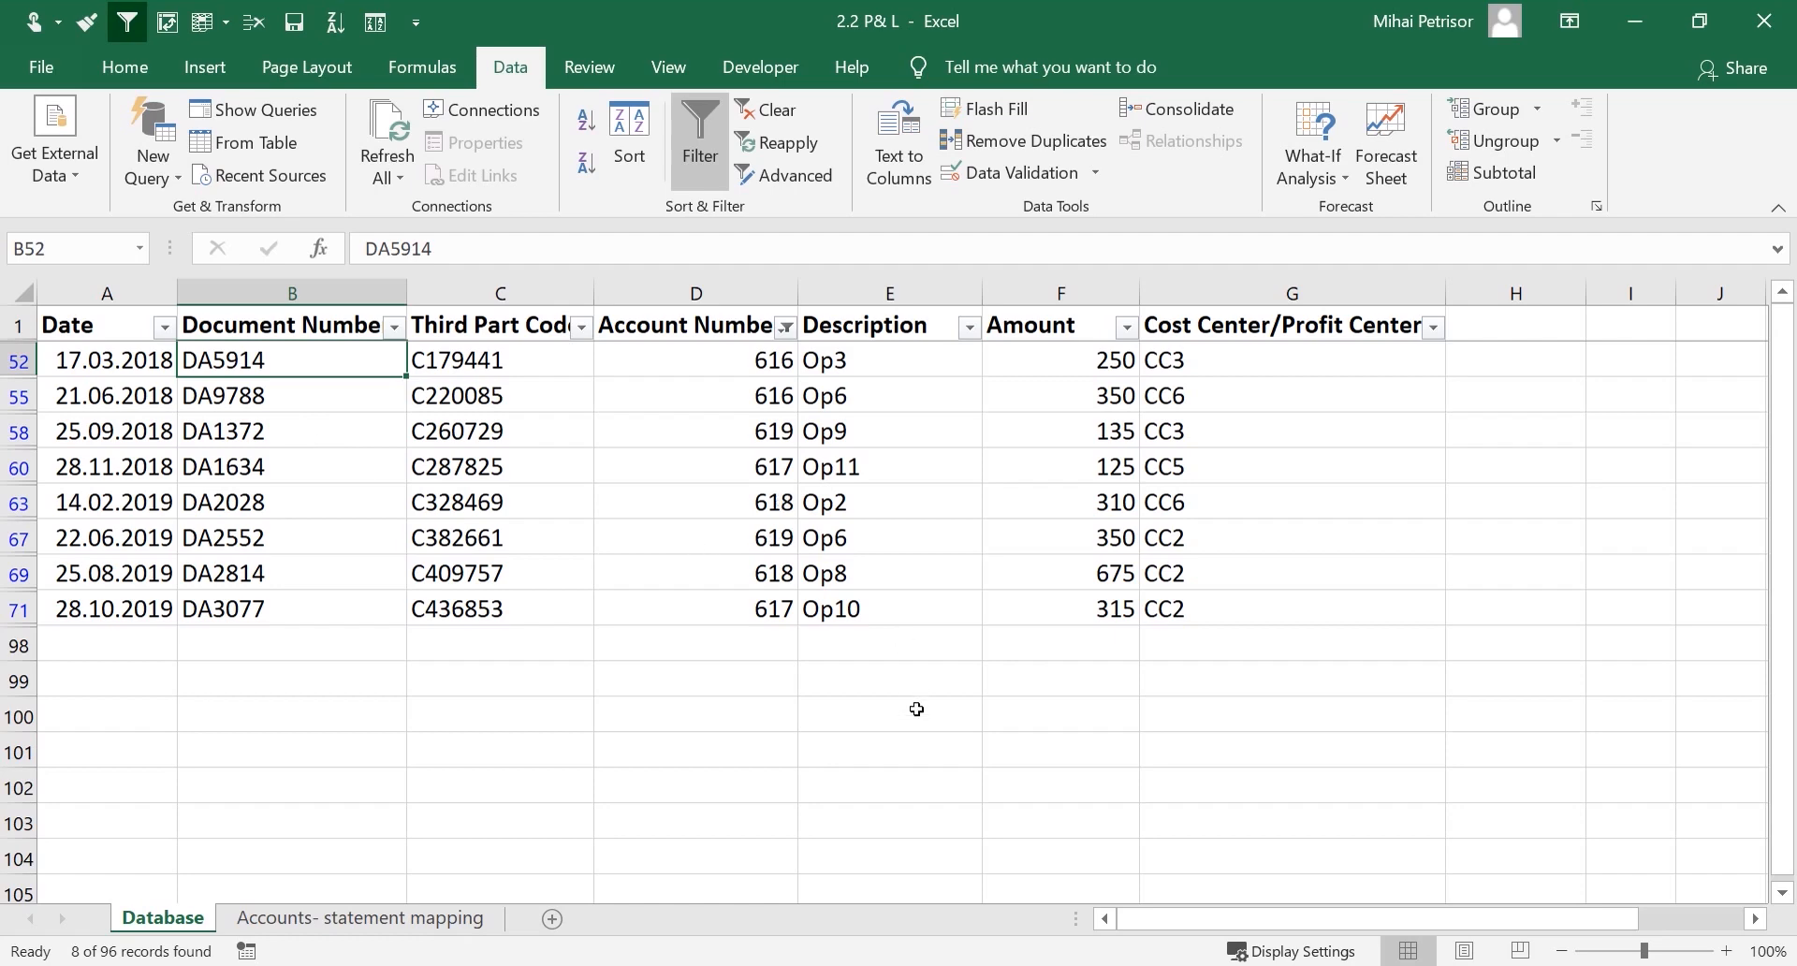
# Fill "Operational Costs" from B2 down to B7 in the mapping sheet, covering accounts 611 to 615
pyautogui.click(361, 917)
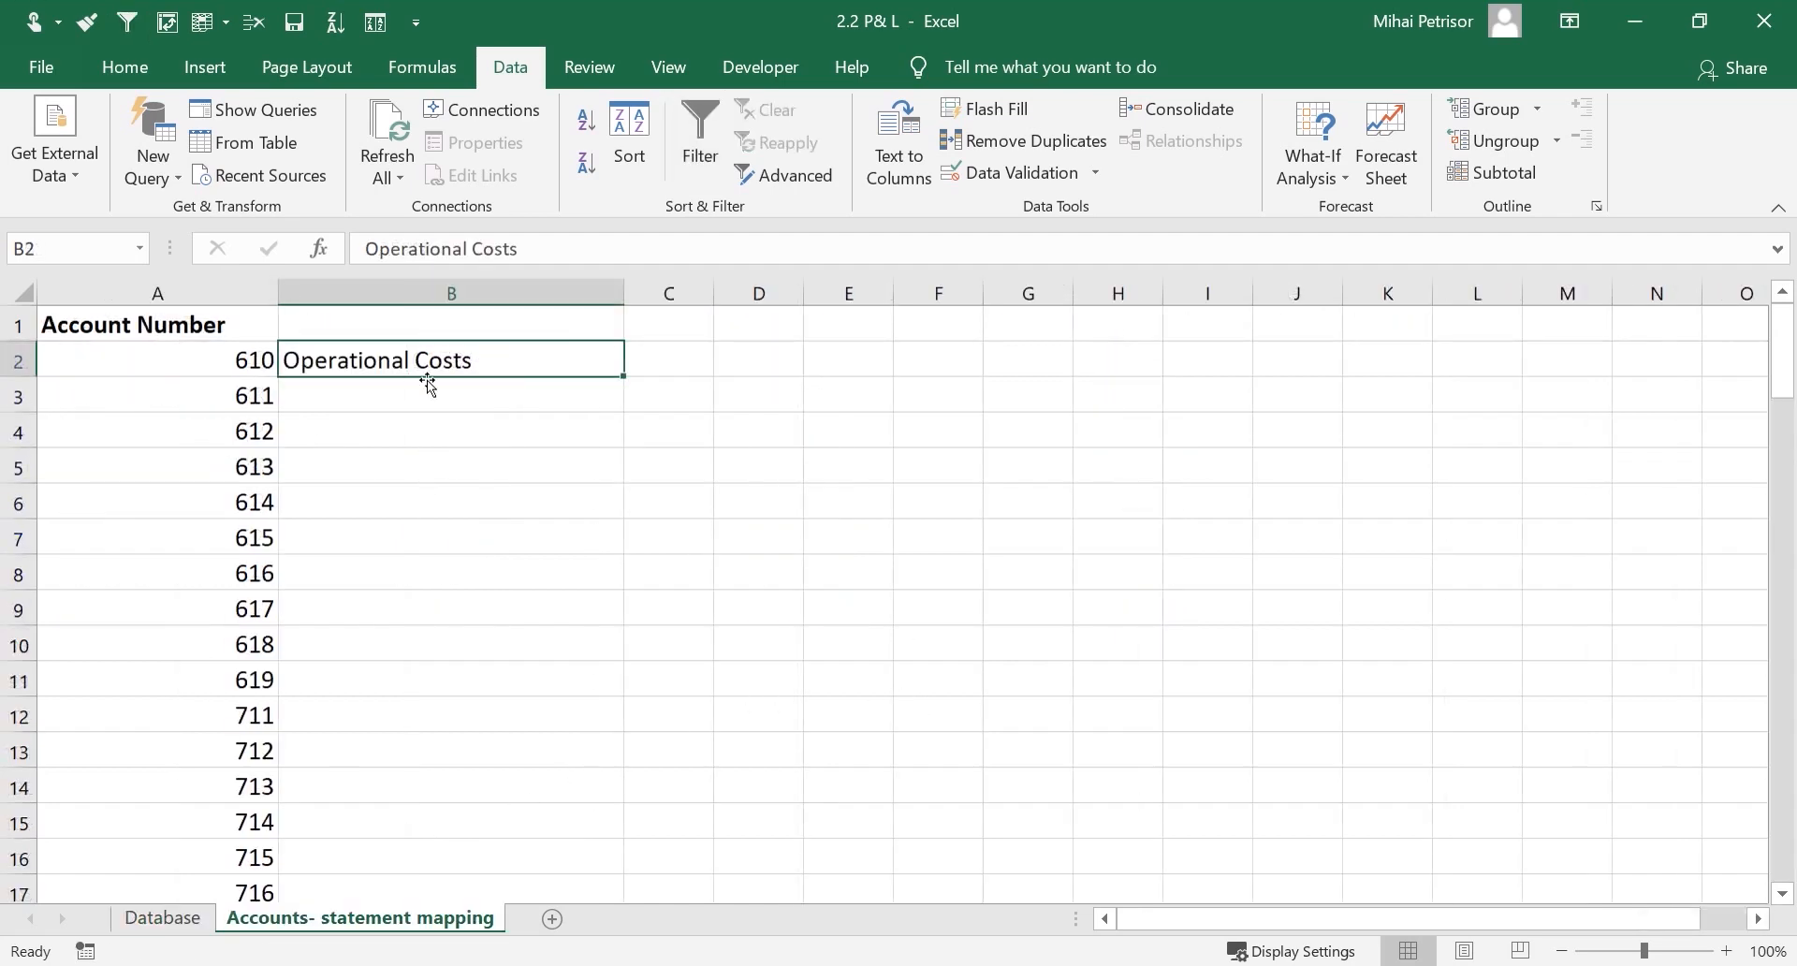
pyautogui.moveTo(622, 376); pyautogui.dragTo(606, 548)
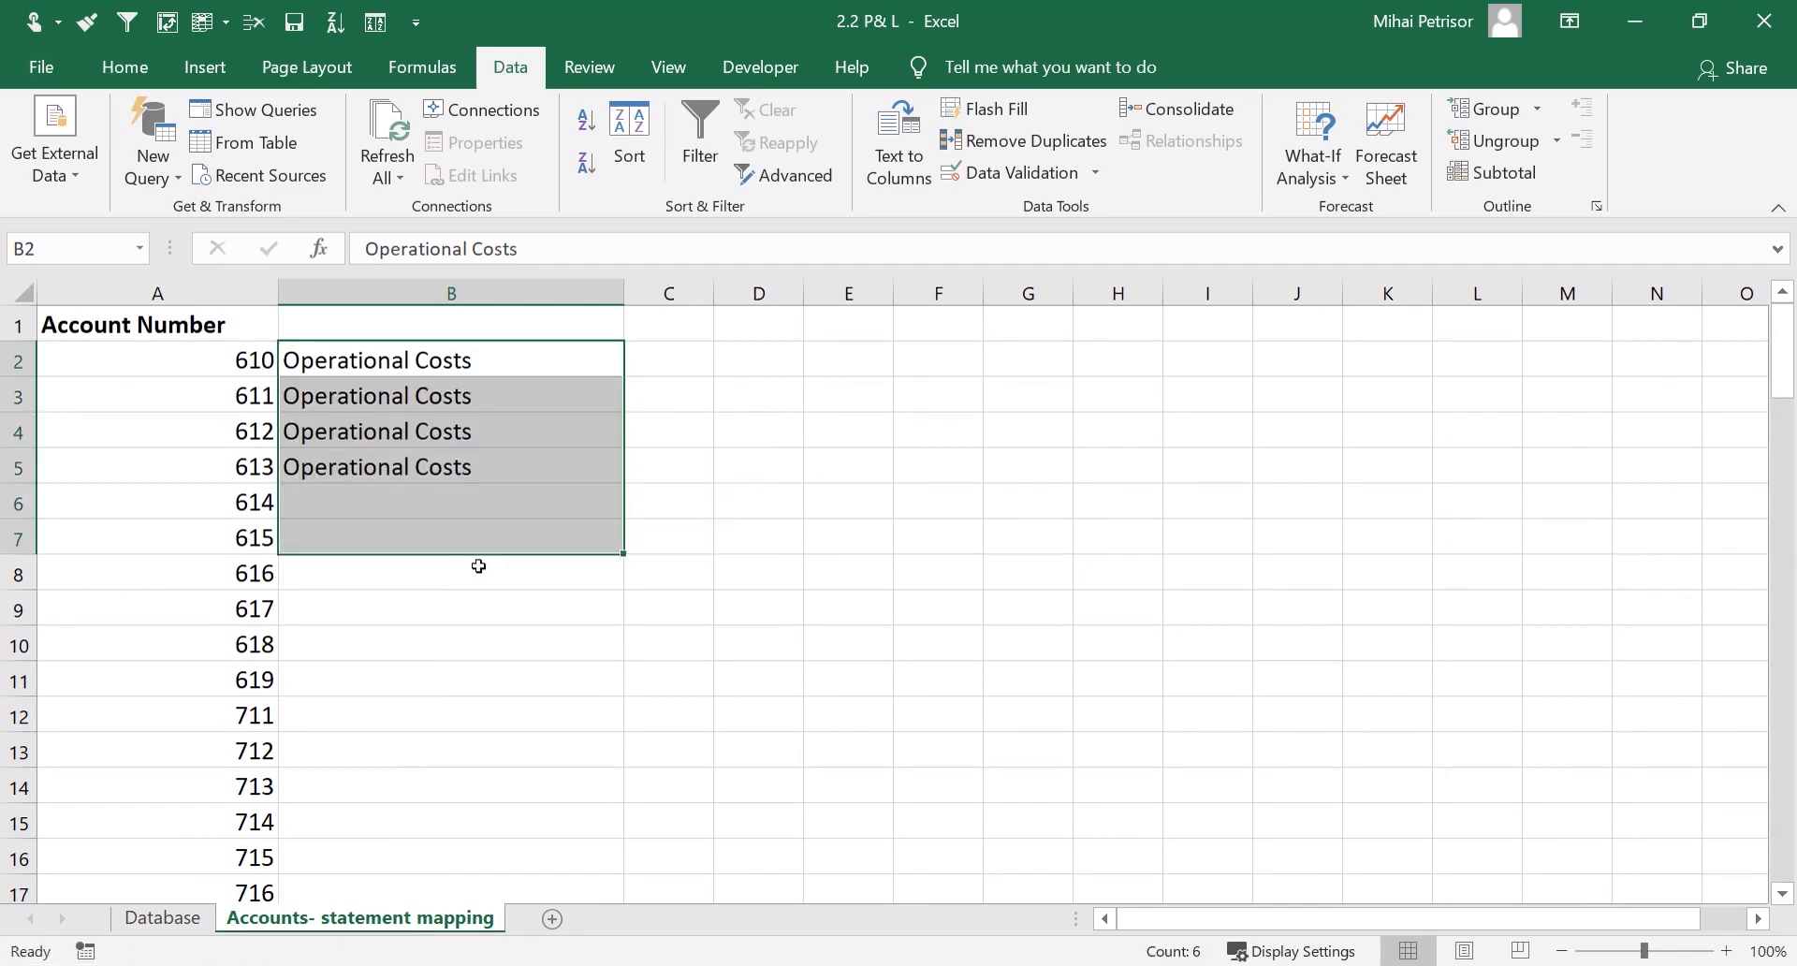
# Enter "Depreciation&Amortisation" in B8 for account 616 and fill it down to B11 for accounts 617 to 619
pyautogui.click(479, 566)
pyautogui.write('D')
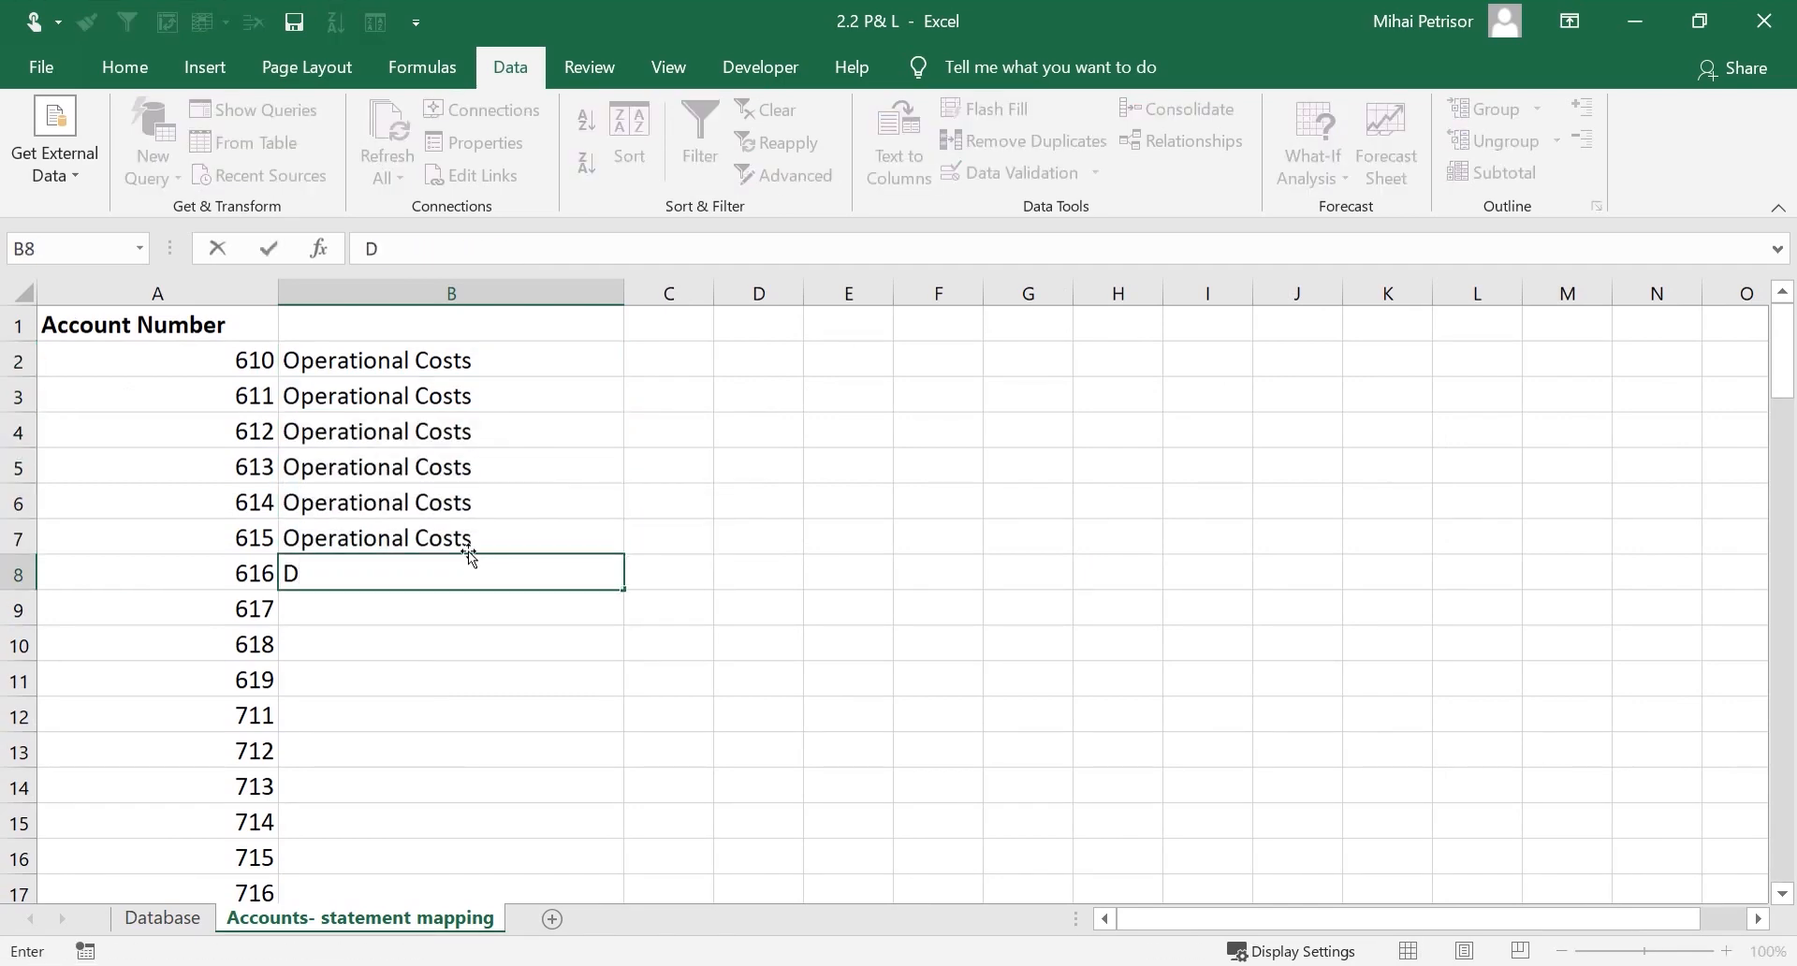
pyautogui.write('epreciatio')
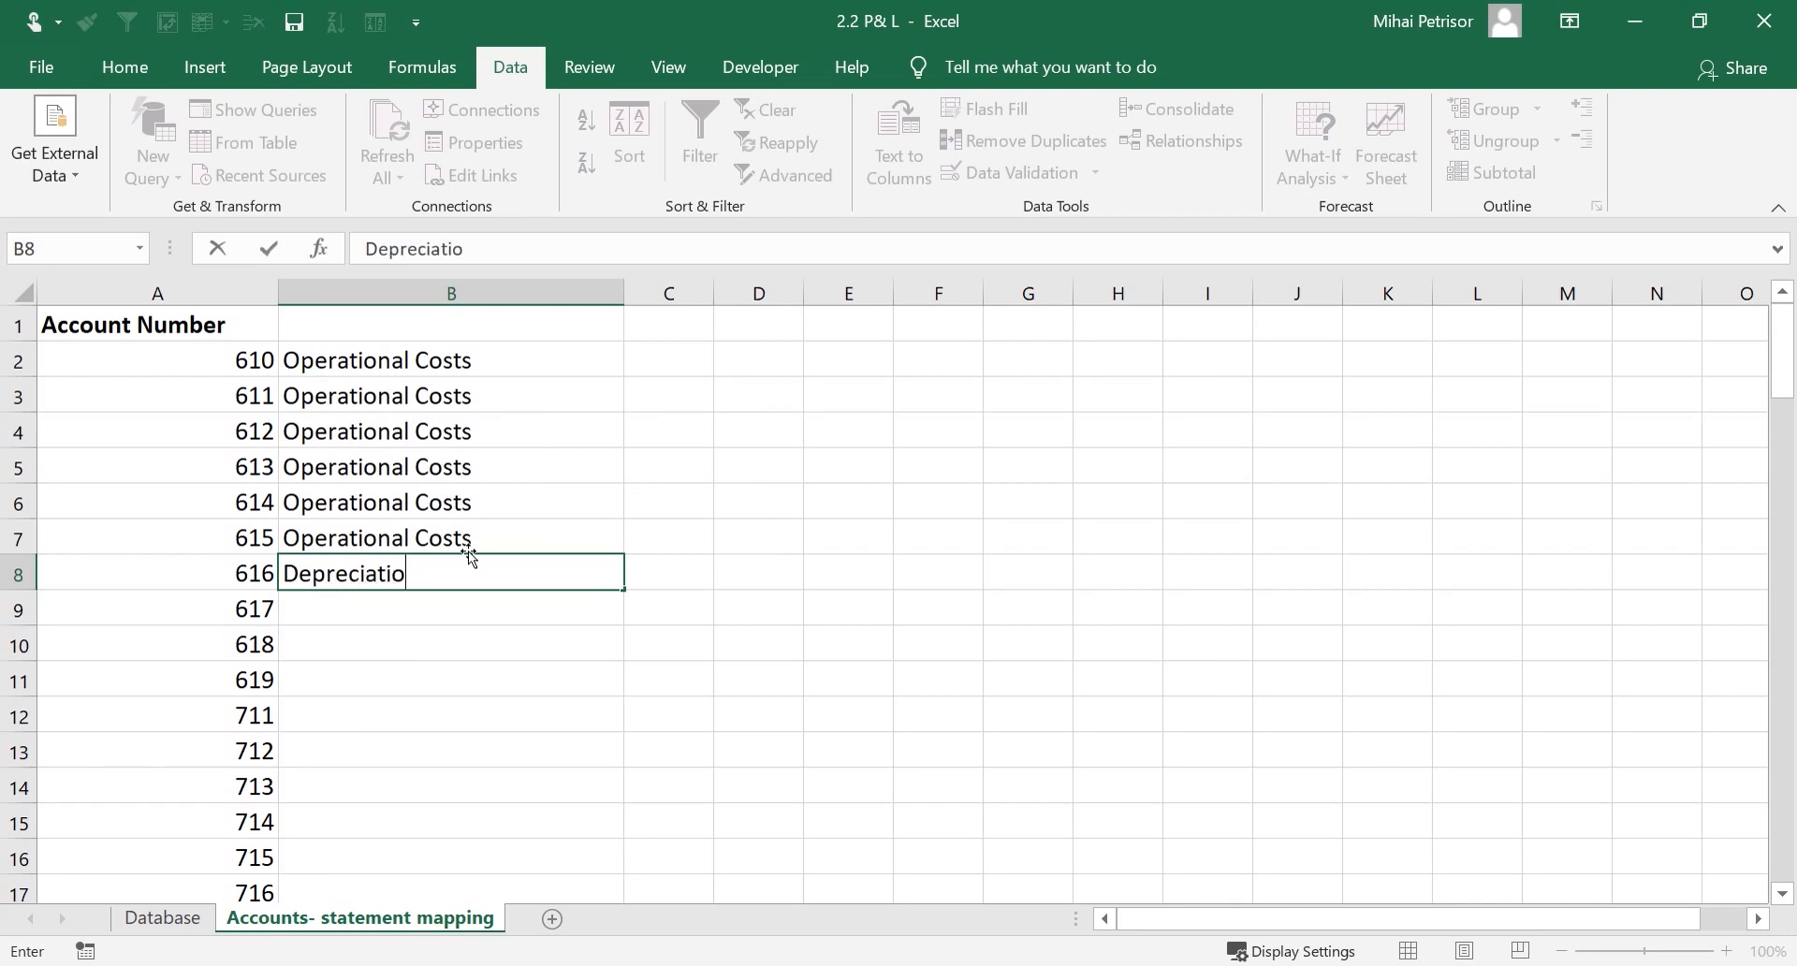
pyautogui.write('n&Amorti')
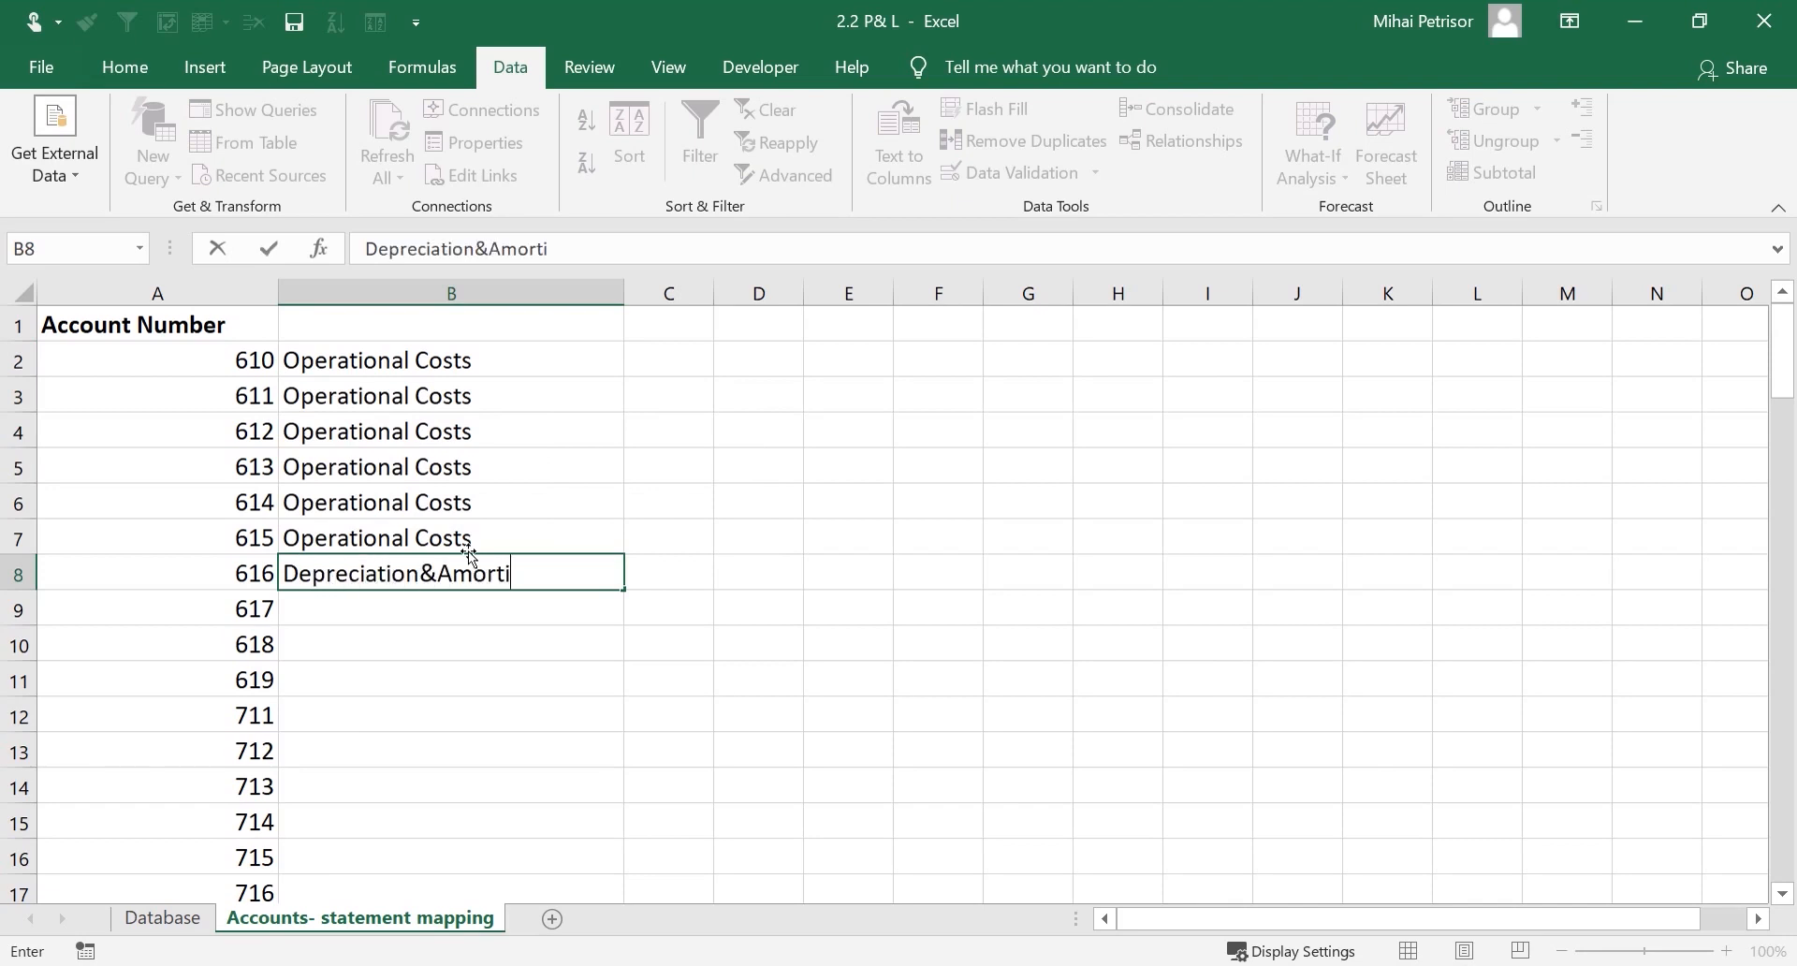
pyautogui.write('zation')
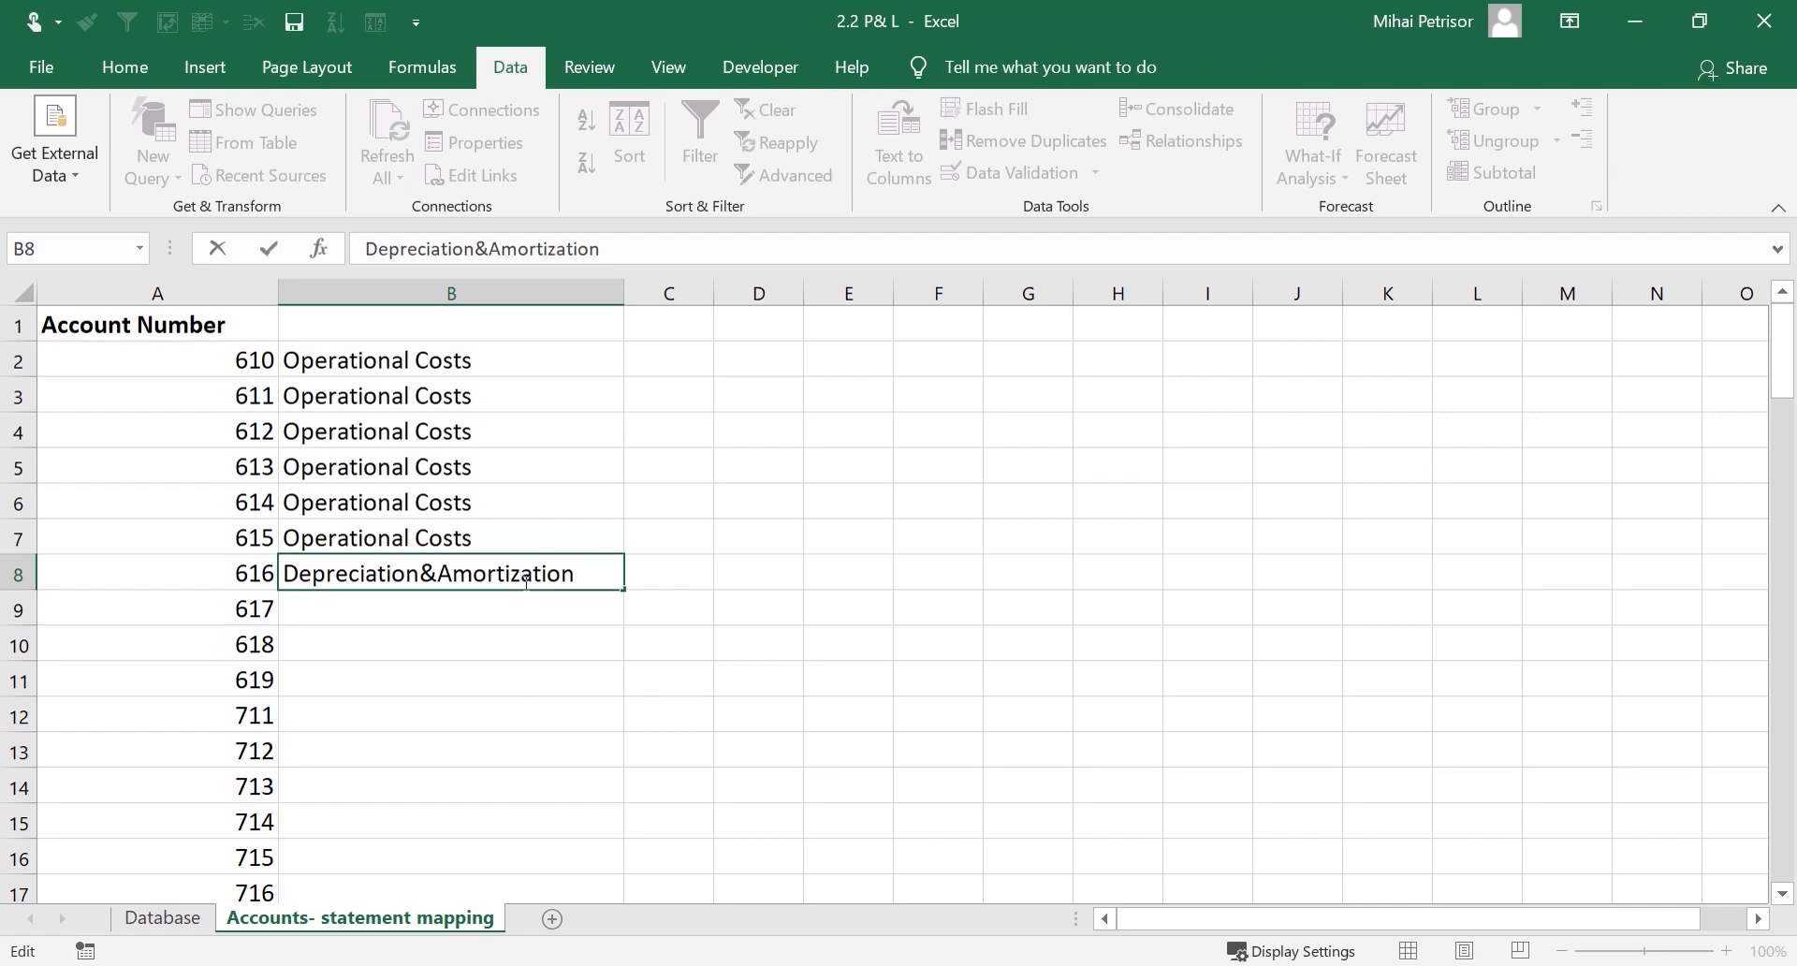
pyautogui.press('Return')
pyautogui.scroll(-1, 449, 617)
pyautogui.click(618, 473)
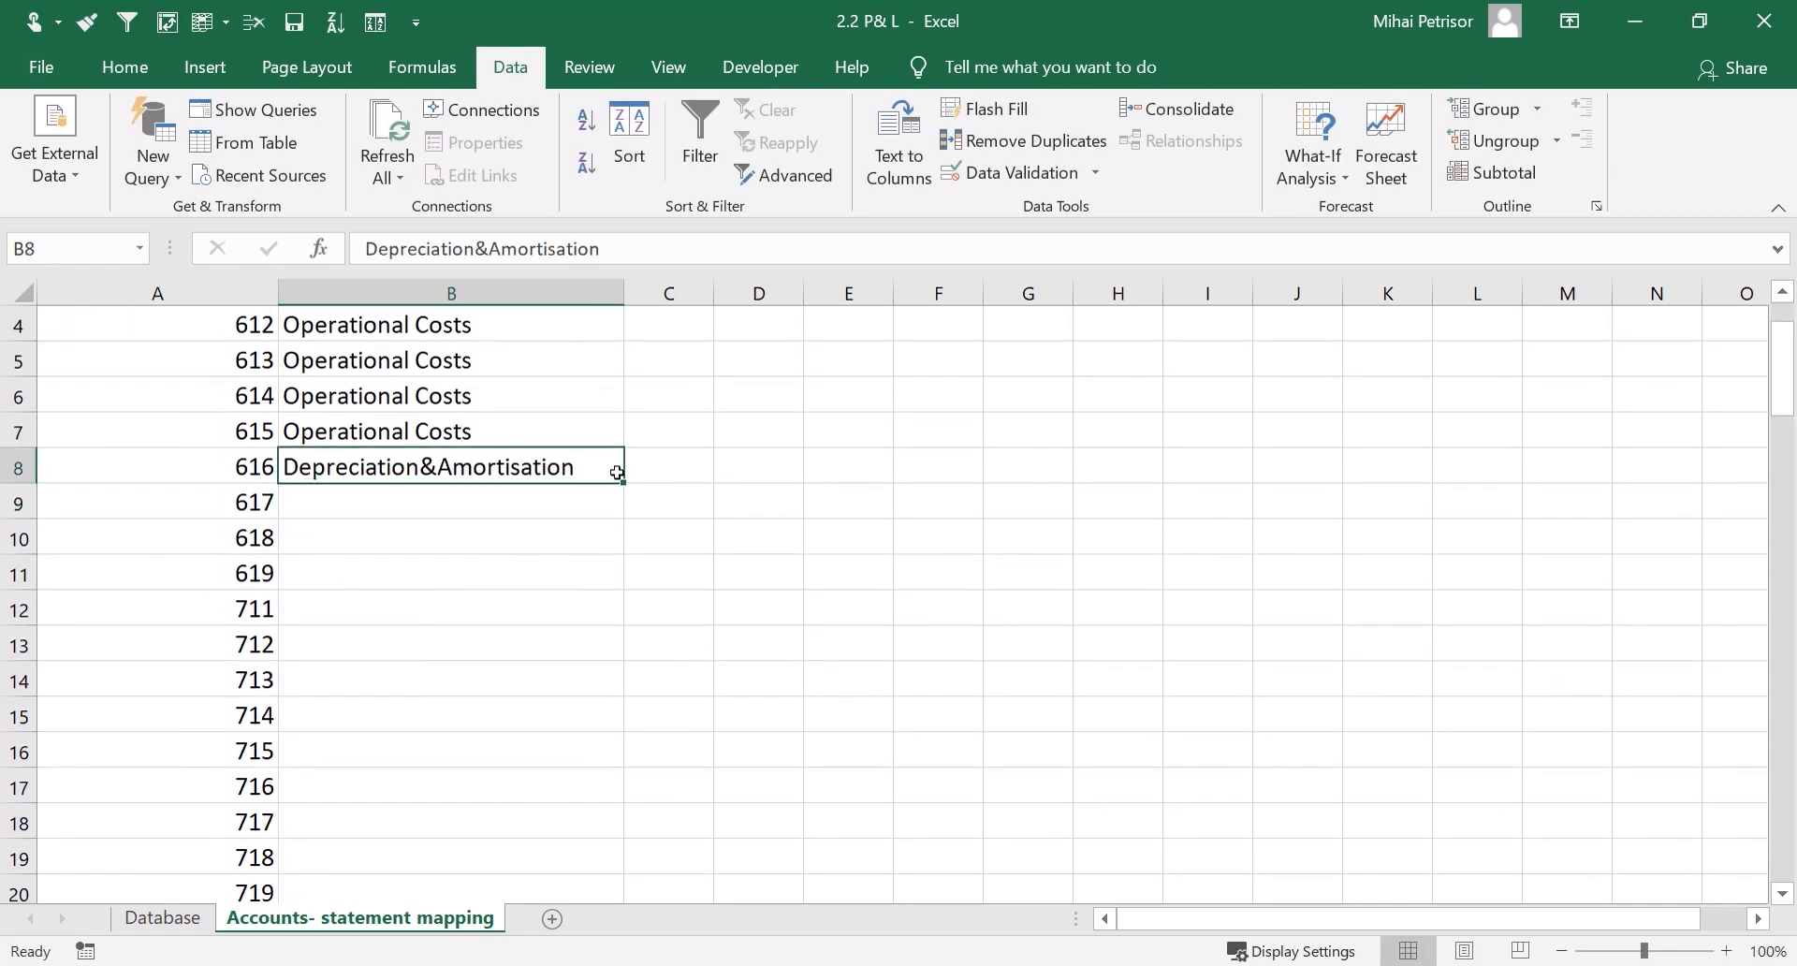
pyautogui.moveTo(625, 485); pyautogui.dragTo(614, 597)
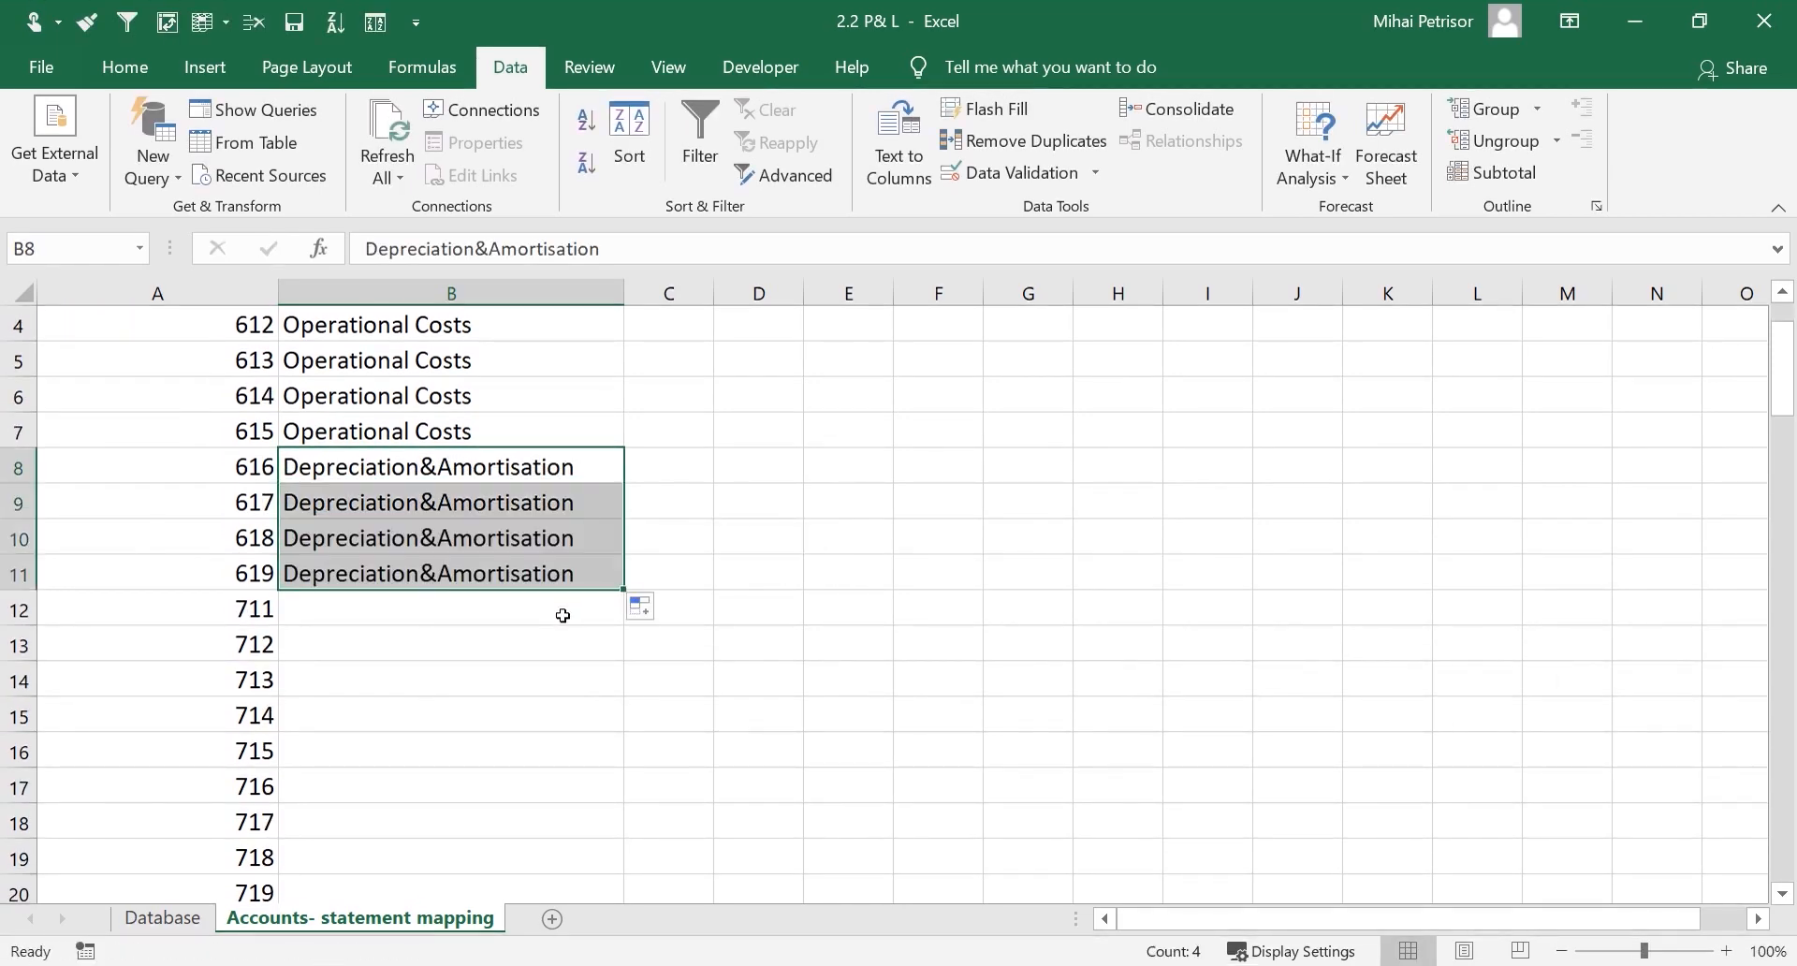
pyautogui.click(561, 613)
# Remove the filter from the Database sheet
pyautogui.click(154, 918)
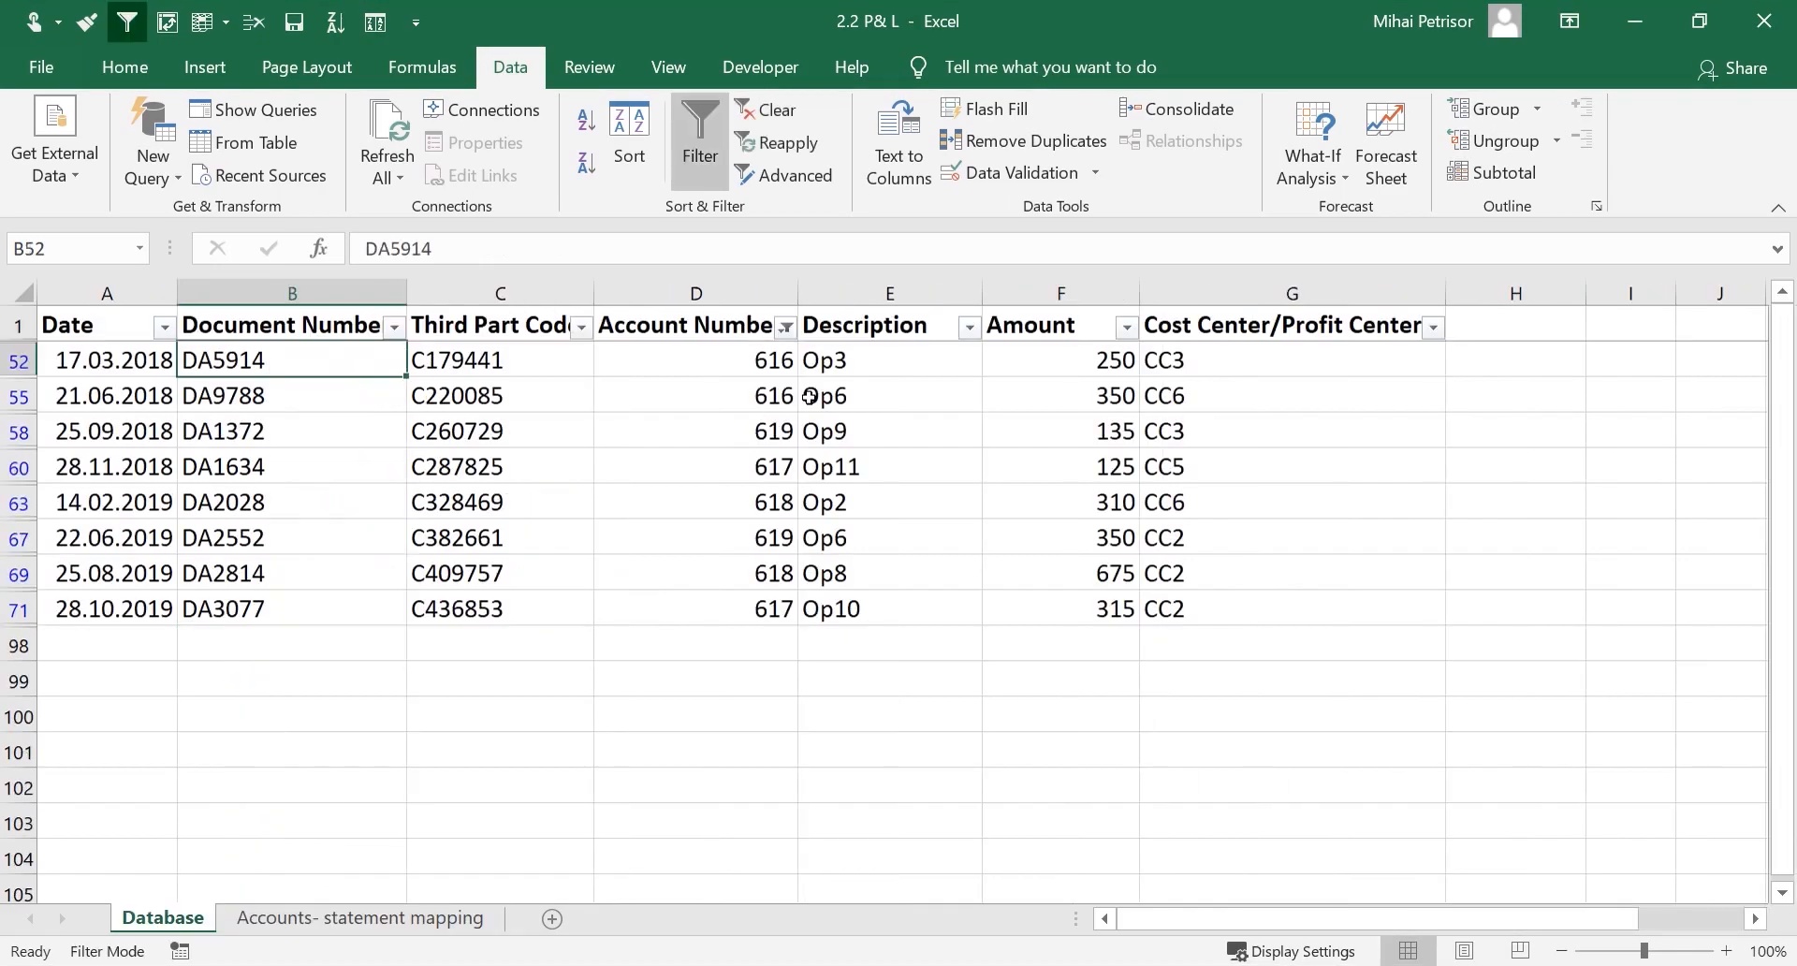
pyautogui.hotkey('ctrl', 'shift', 'l')
# Review the account numbers and descriptions of the Sales records in Database, starting from row 2
pyautogui.click(725, 385)
pyautogui.click(869, 368)
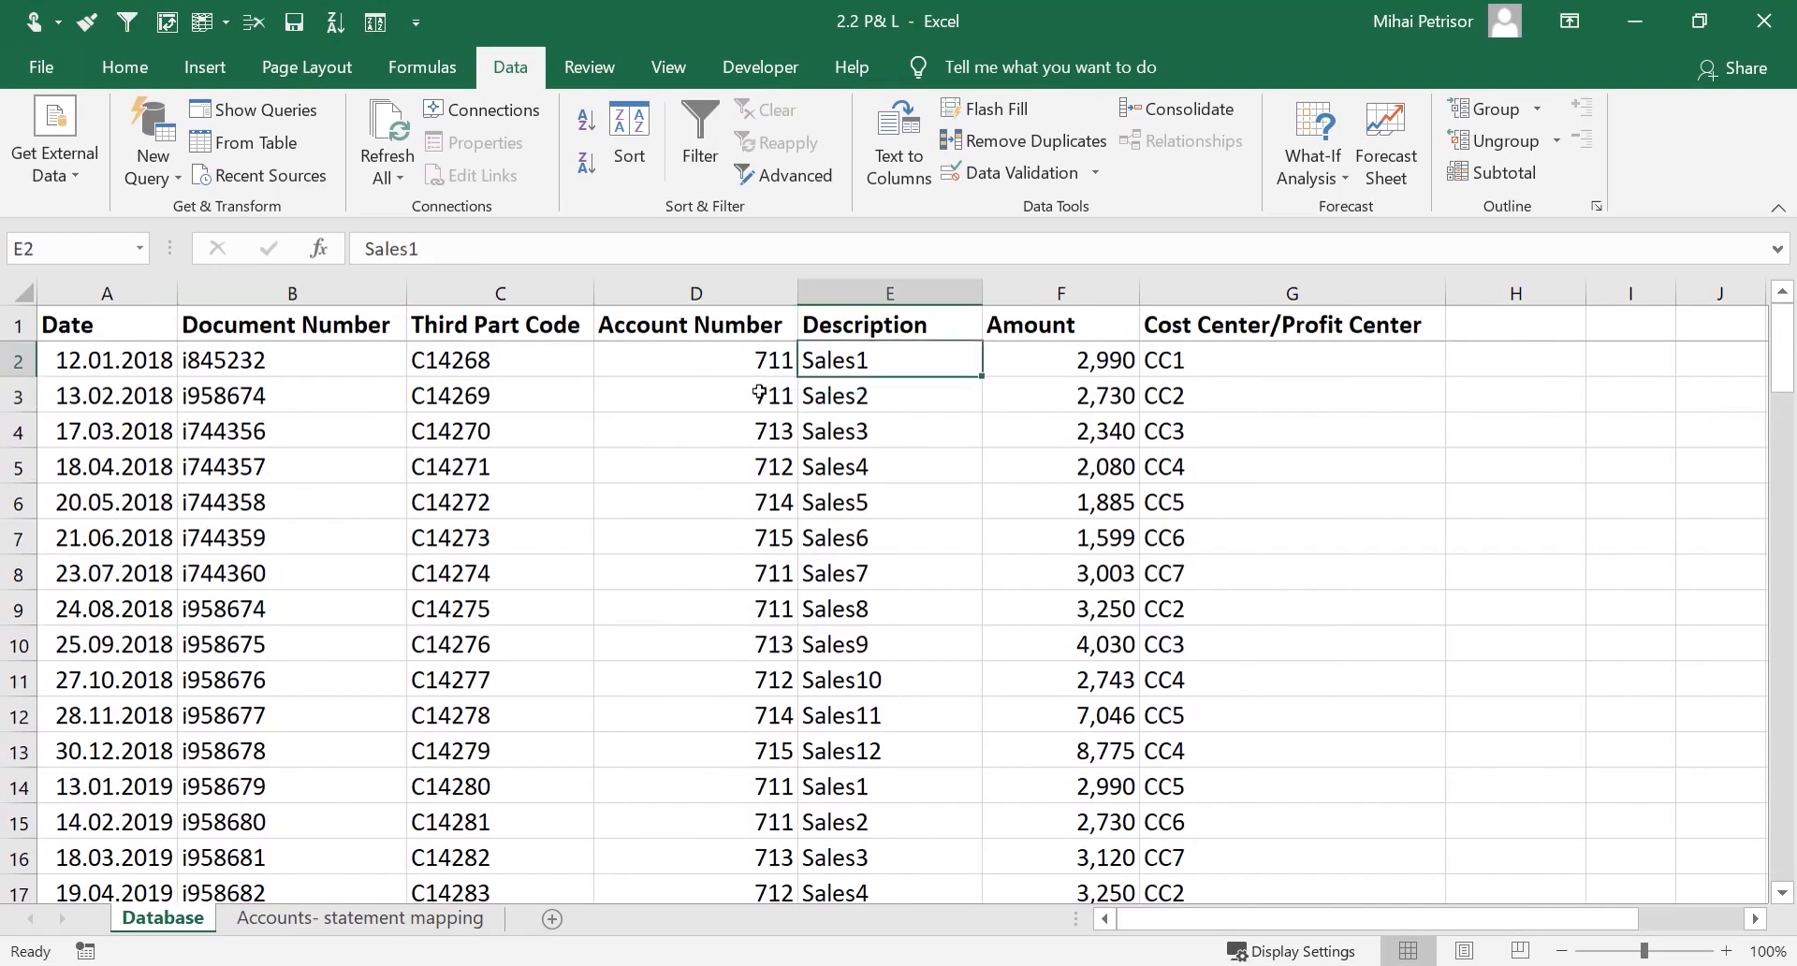
pyautogui.scroll(-7, 807, 481)
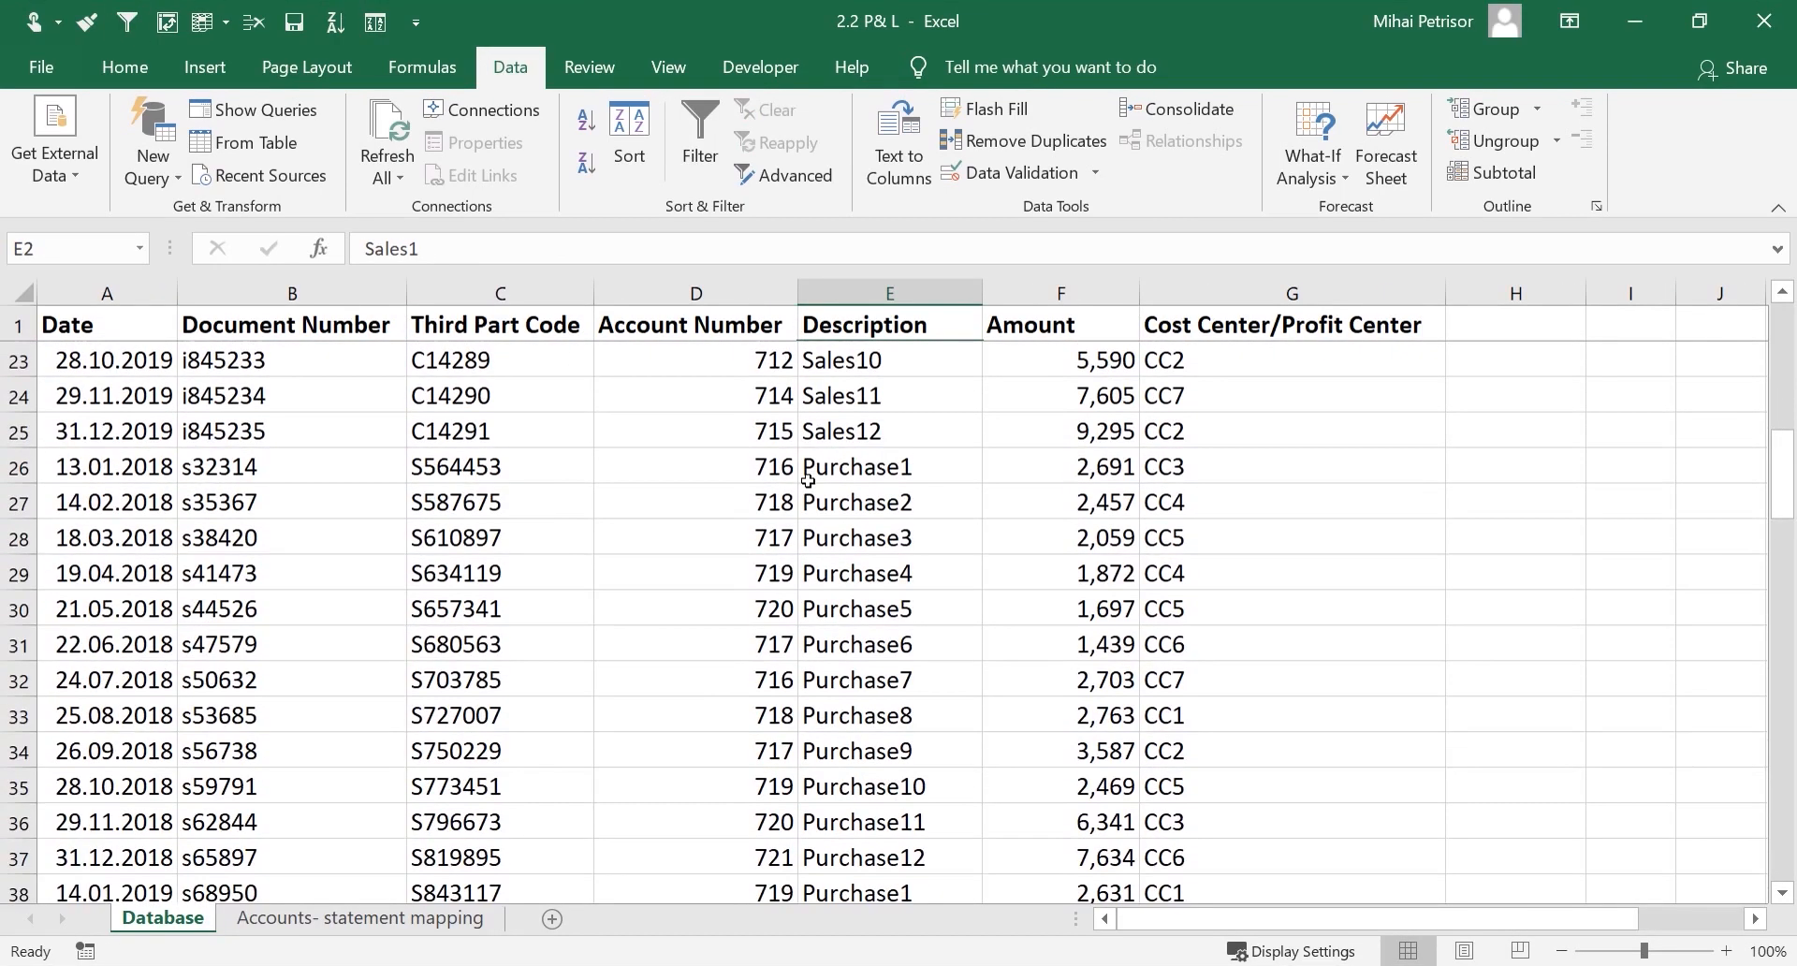
pyautogui.scroll(7, 808, 481)
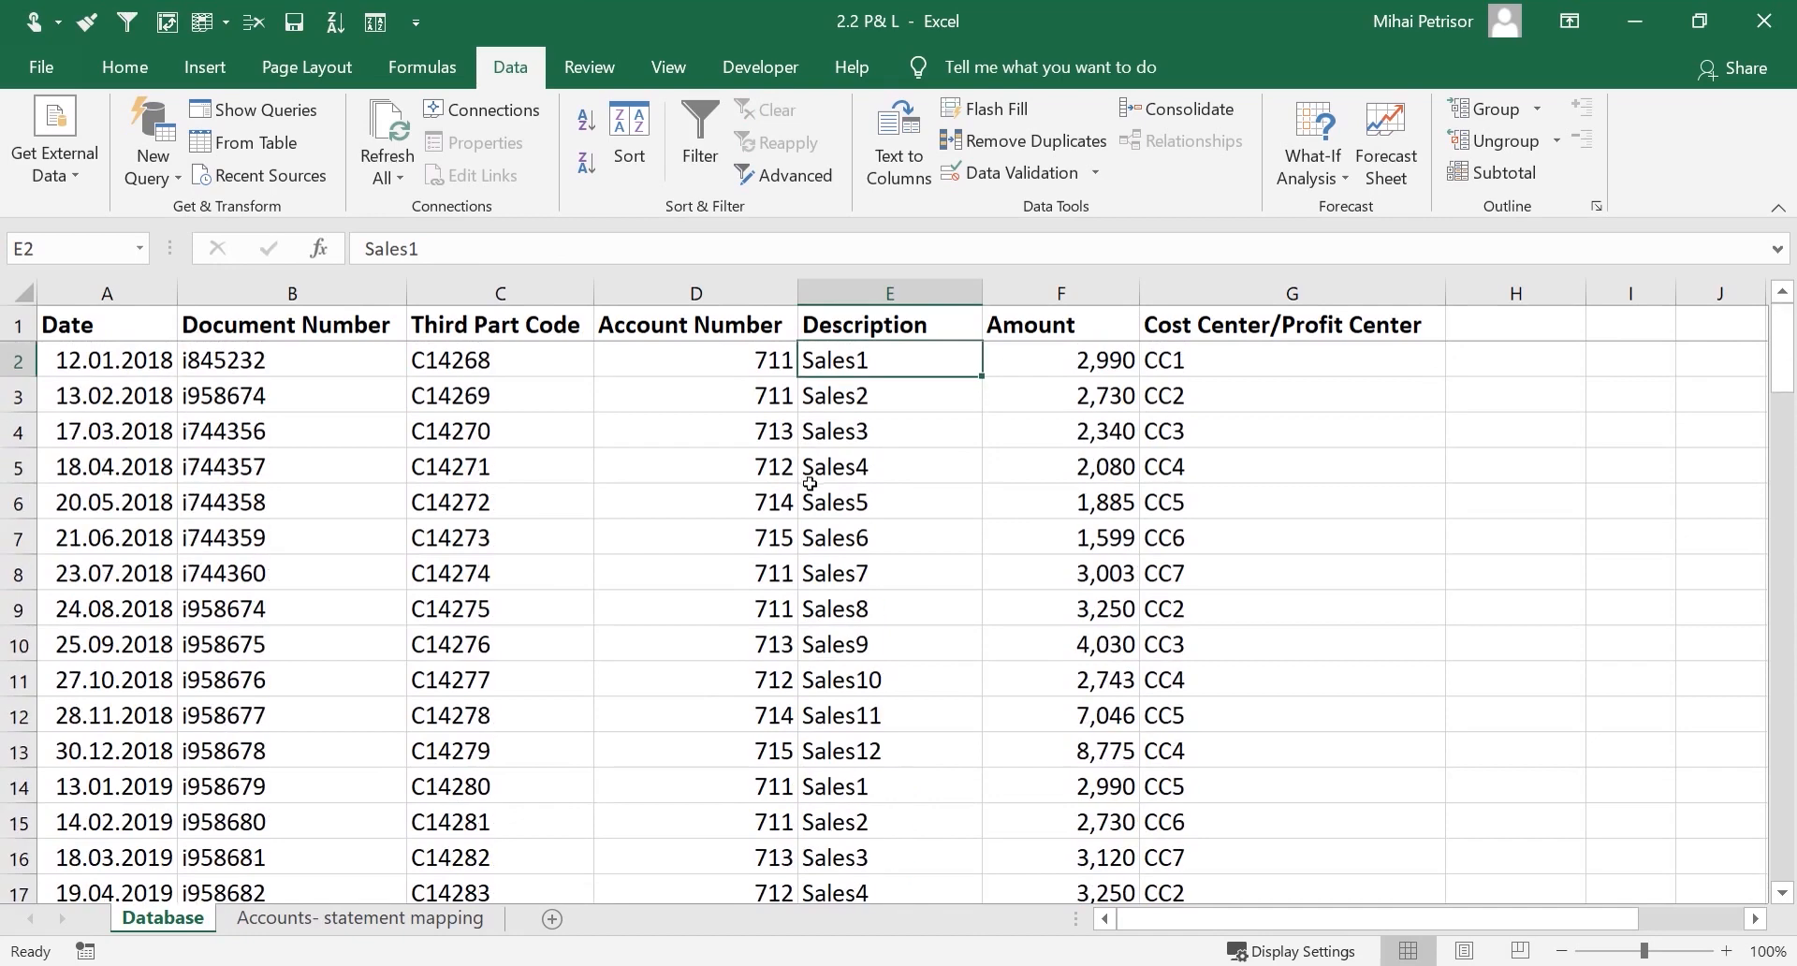
pyautogui.click(695, 363)
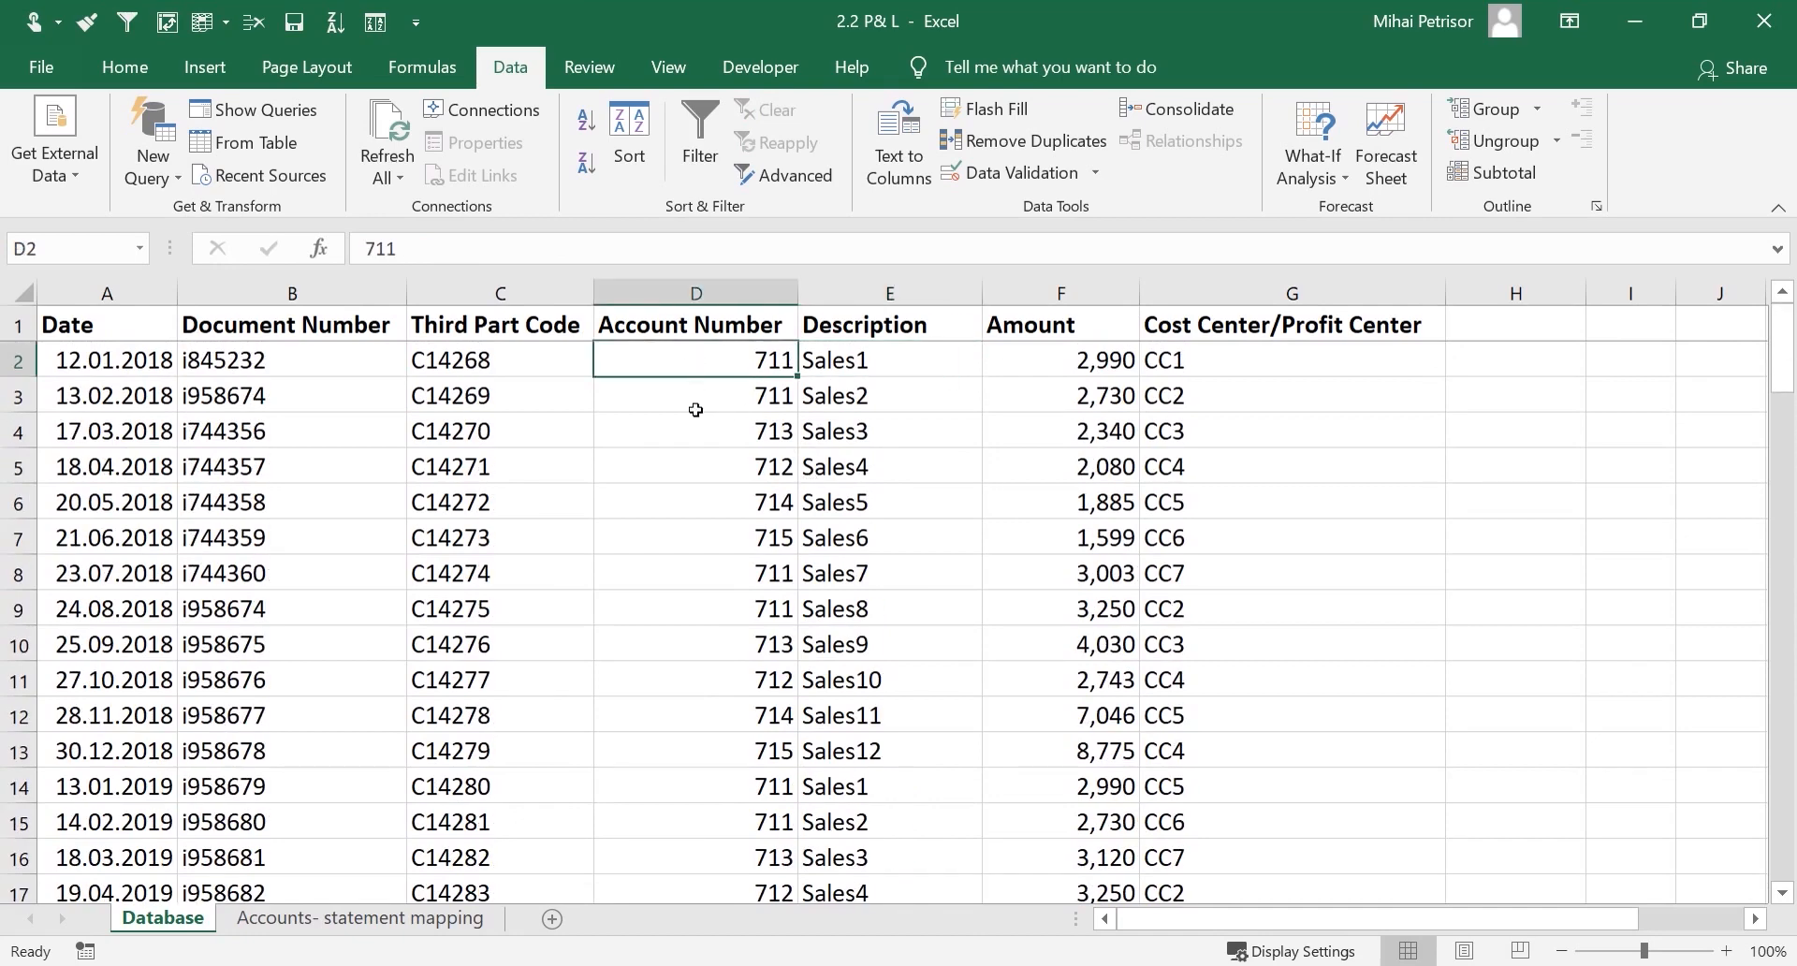
pyautogui.click(714, 585)
pyautogui.scroll(-1, 810, 641)
pyautogui.scroll(-5, 810, 641)
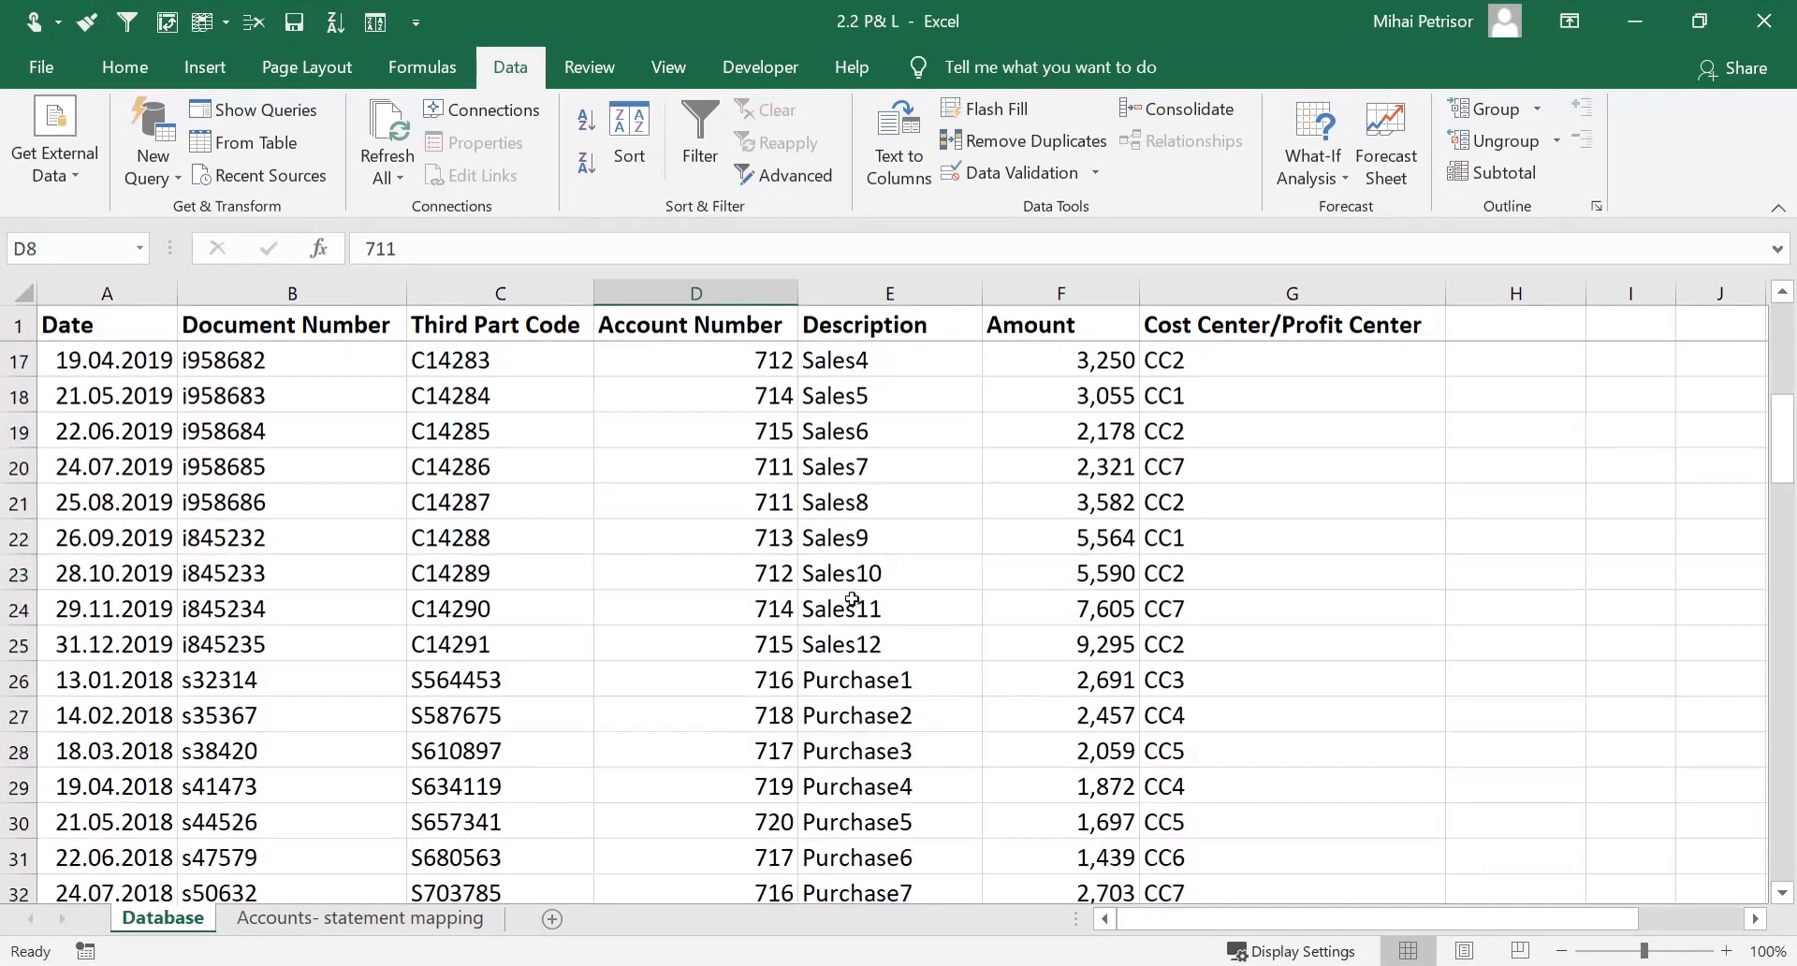
pyautogui.scroll(5, 810, 641)
# Enter "Net Sales" in B12 of the mapping sheet for account 711 and fill it down to B16 for accounts 712 to 715
pyautogui.click(360, 918)
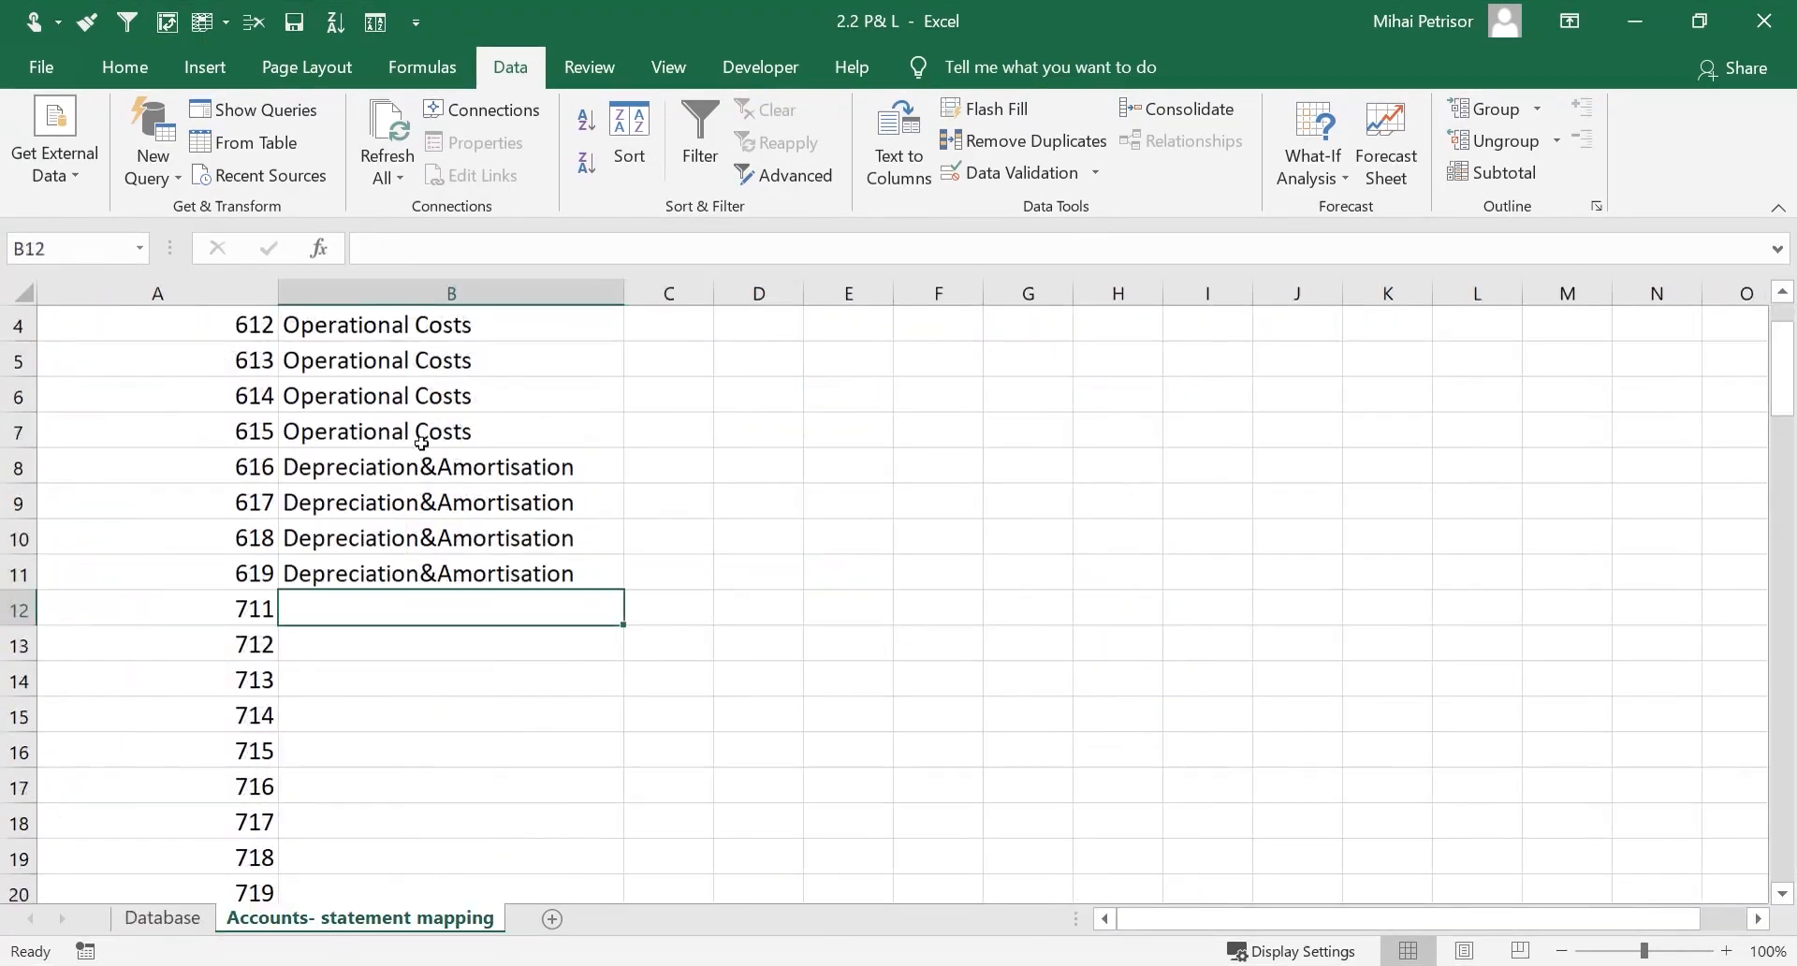
pyautogui.scroll(1, 458, 626)
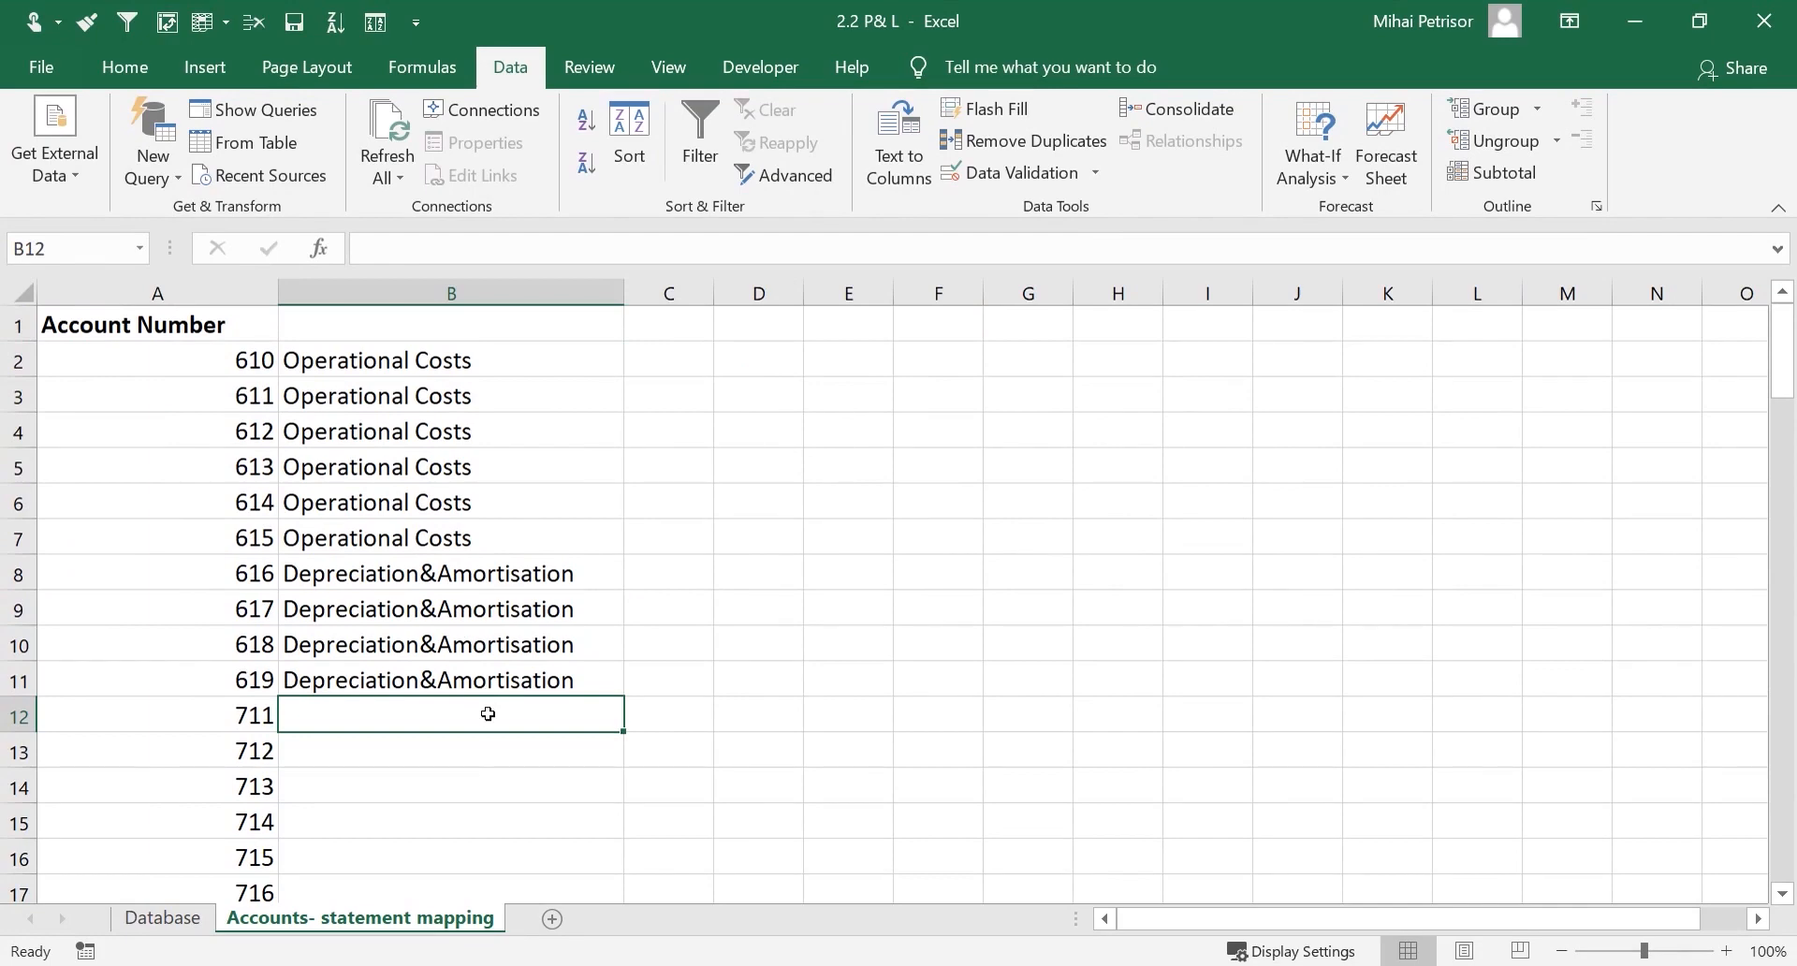
pyautogui.write('Net Sales')
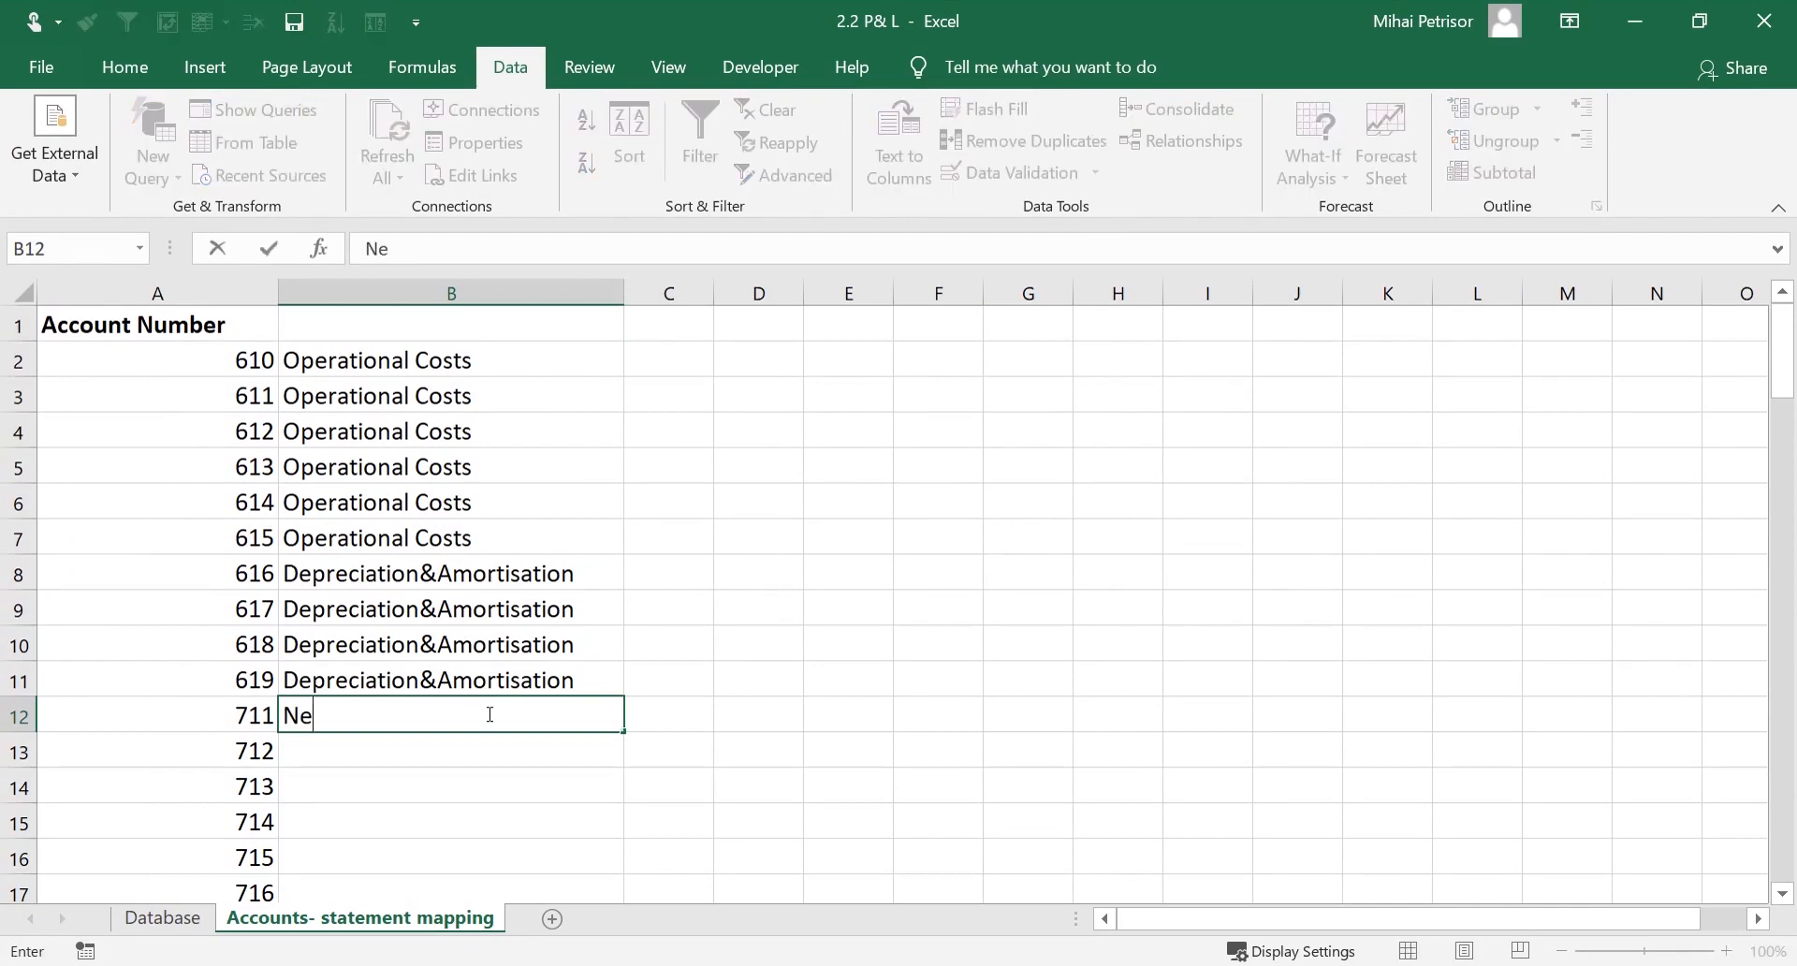
pyautogui.click(440, 777)
pyautogui.scroll(-2, 441, 776)
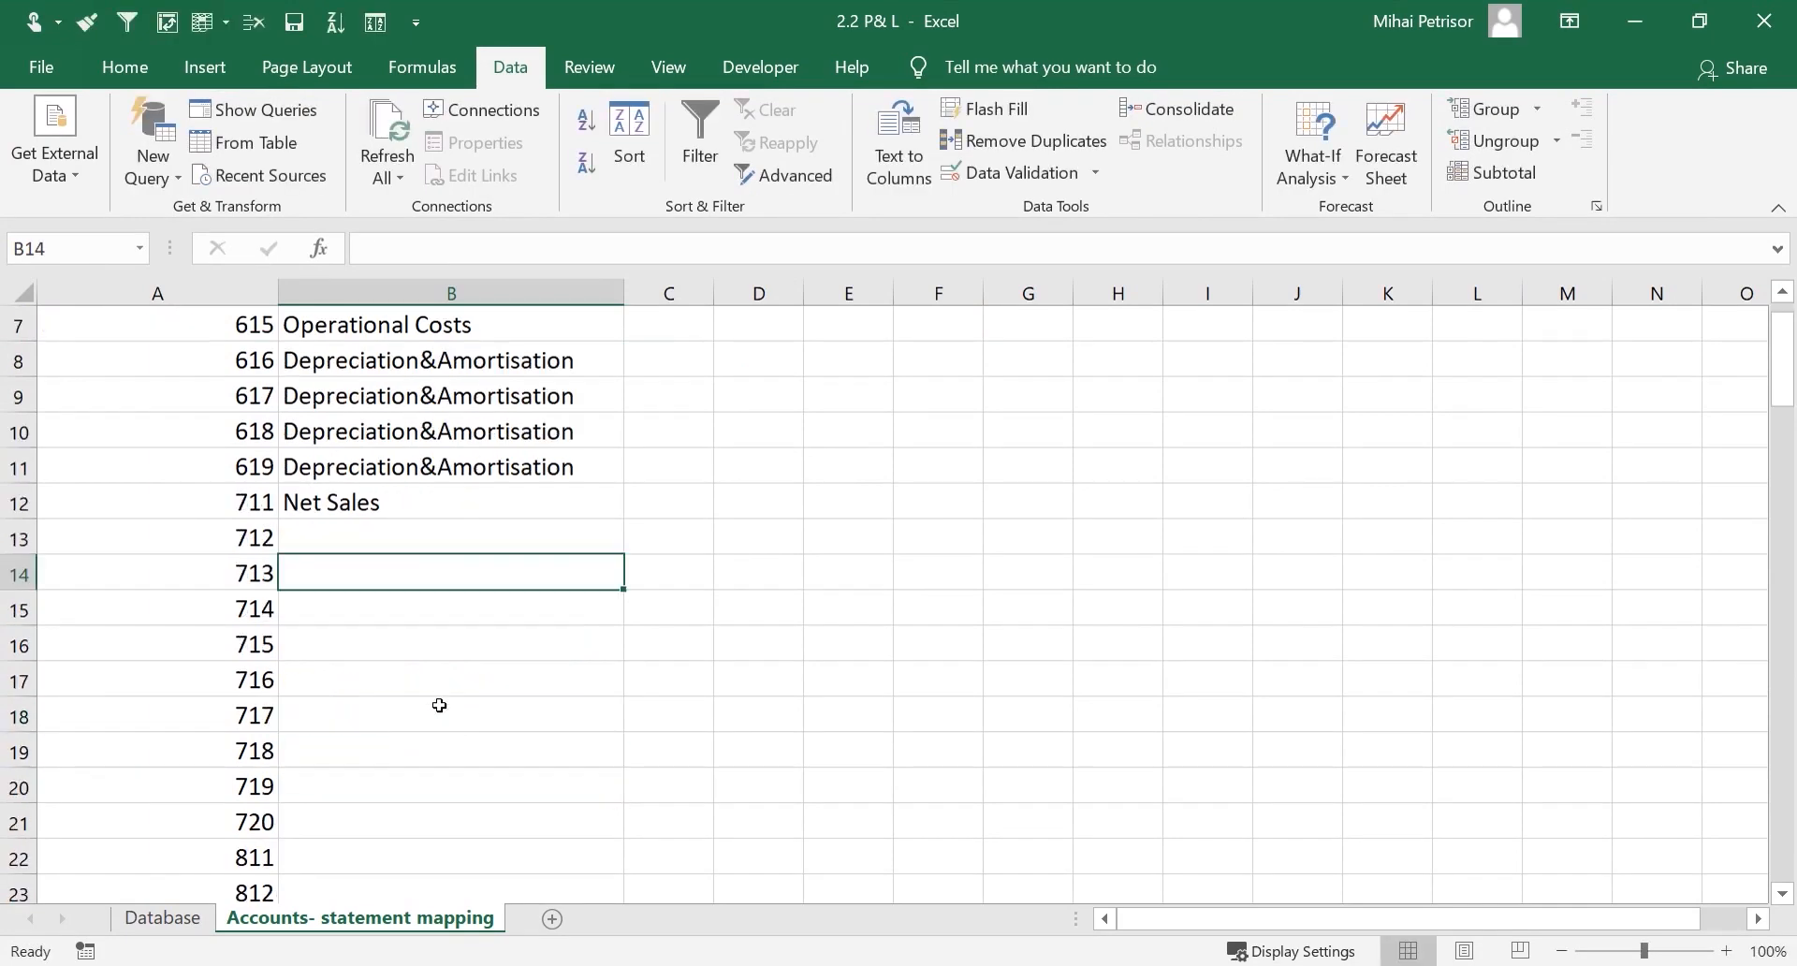
pyautogui.click(440, 502)
pyautogui.moveTo(619, 519); pyautogui.dragTo(609, 670)
pyautogui.click(518, 690)
# Check the account number, document number and description of the first Purchase record in Database row 26, and return to the mapping sheet
pyautogui.click(208, 922)
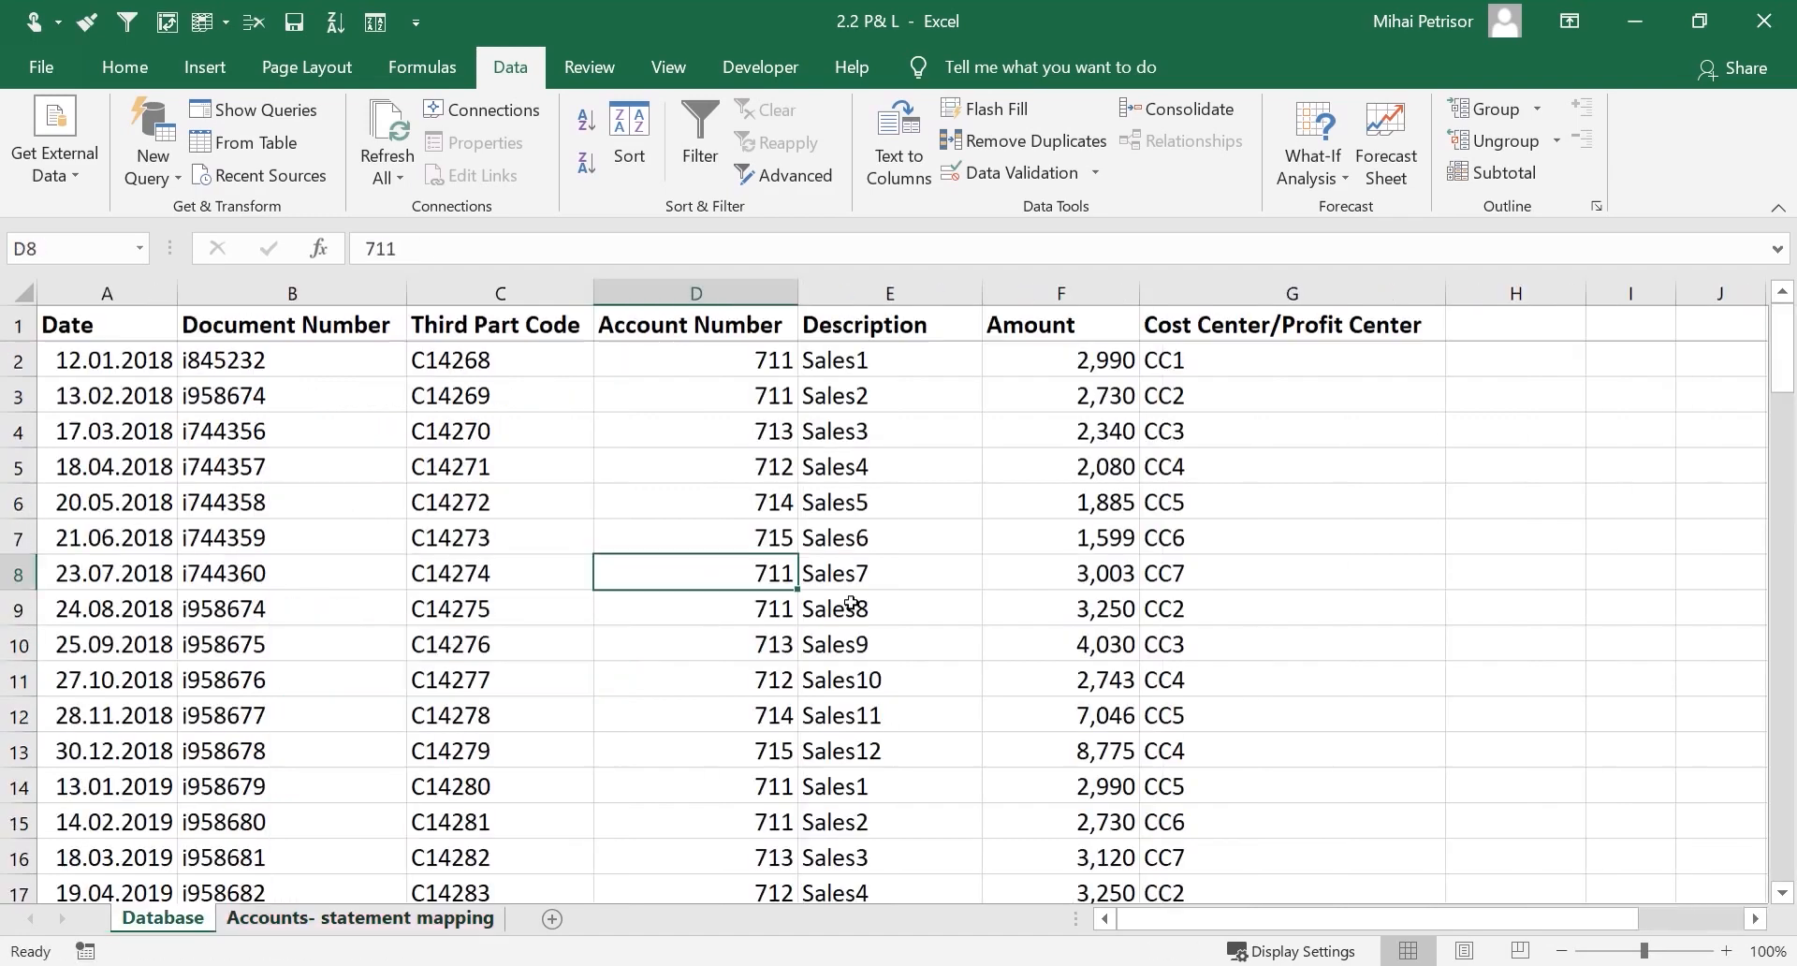
pyautogui.scroll(-3, 642, 593)
pyautogui.scroll(-4, 642, 593)
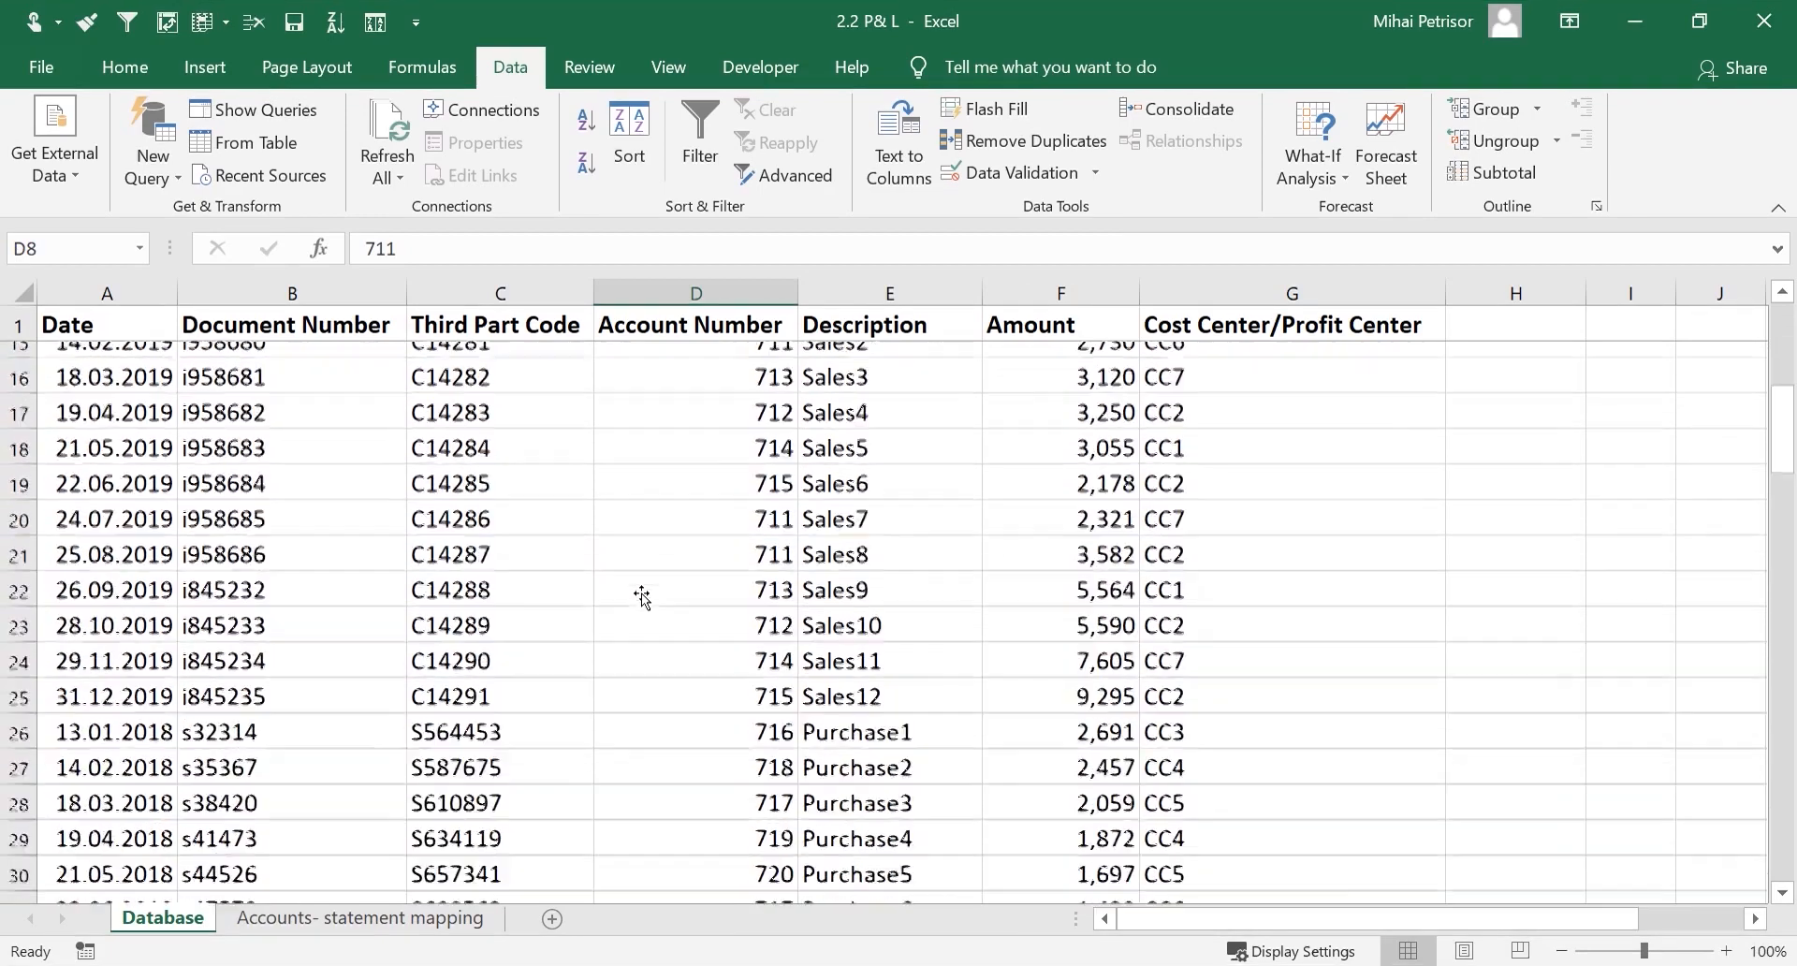
pyautogui.click(681, 478)
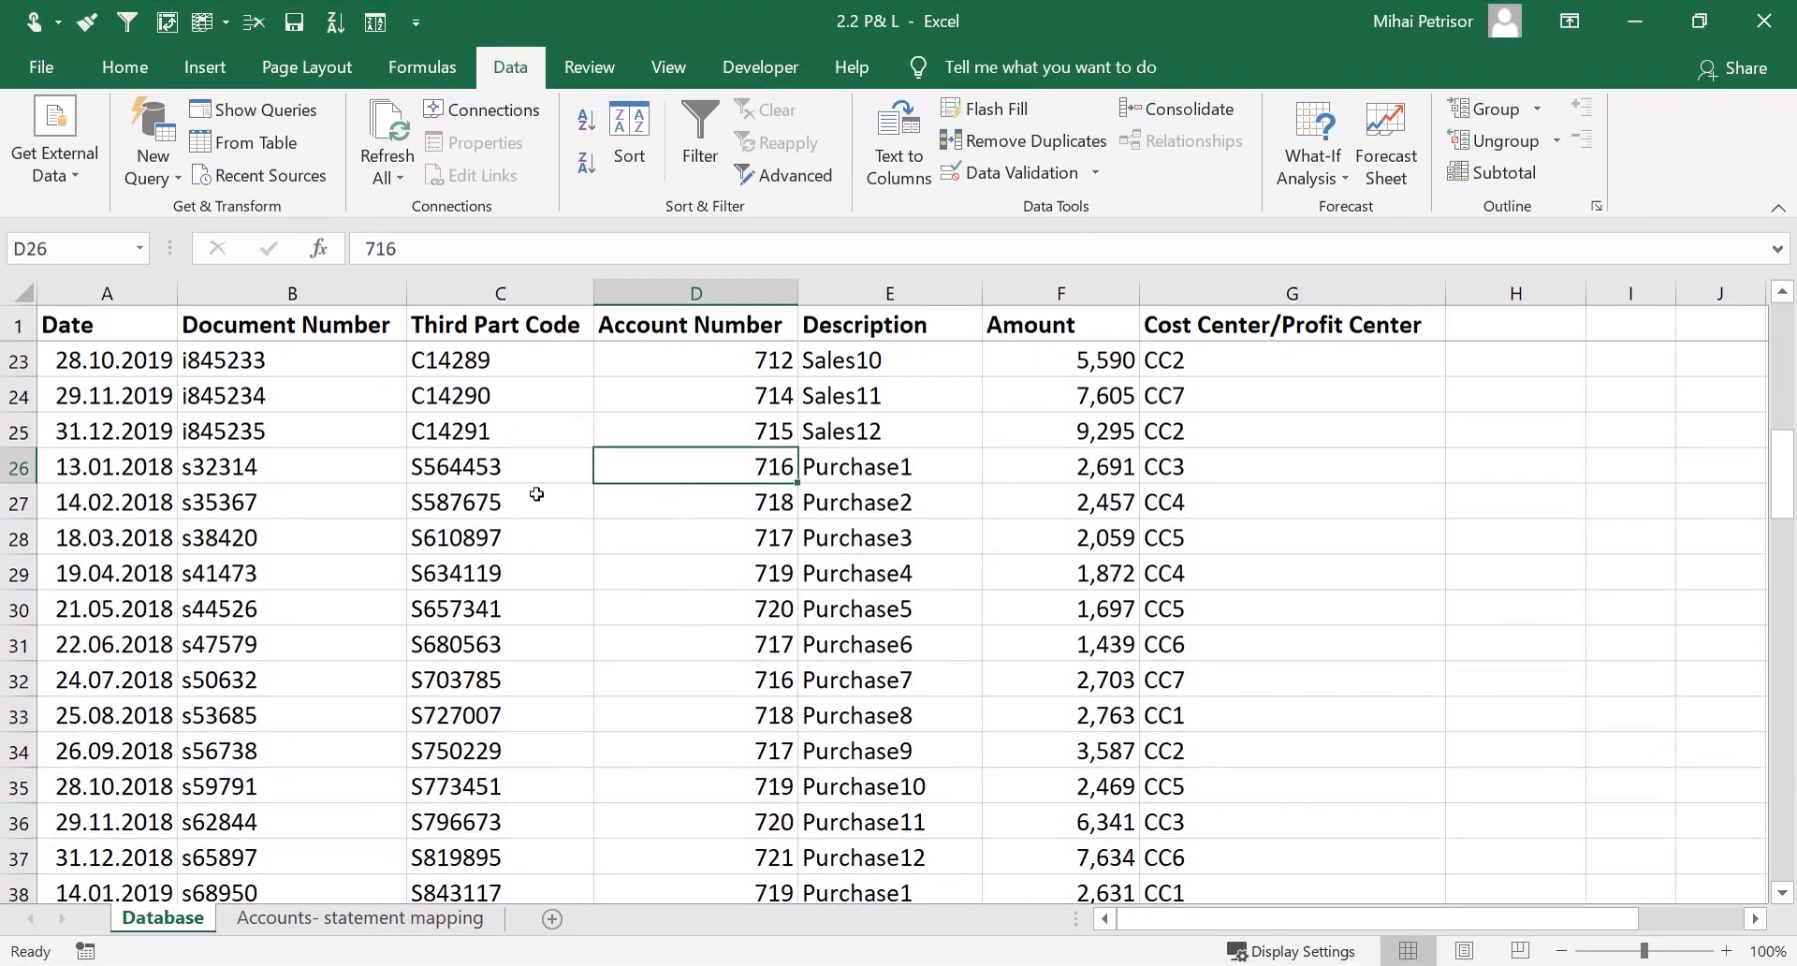
pyautogui.click(236, 475)
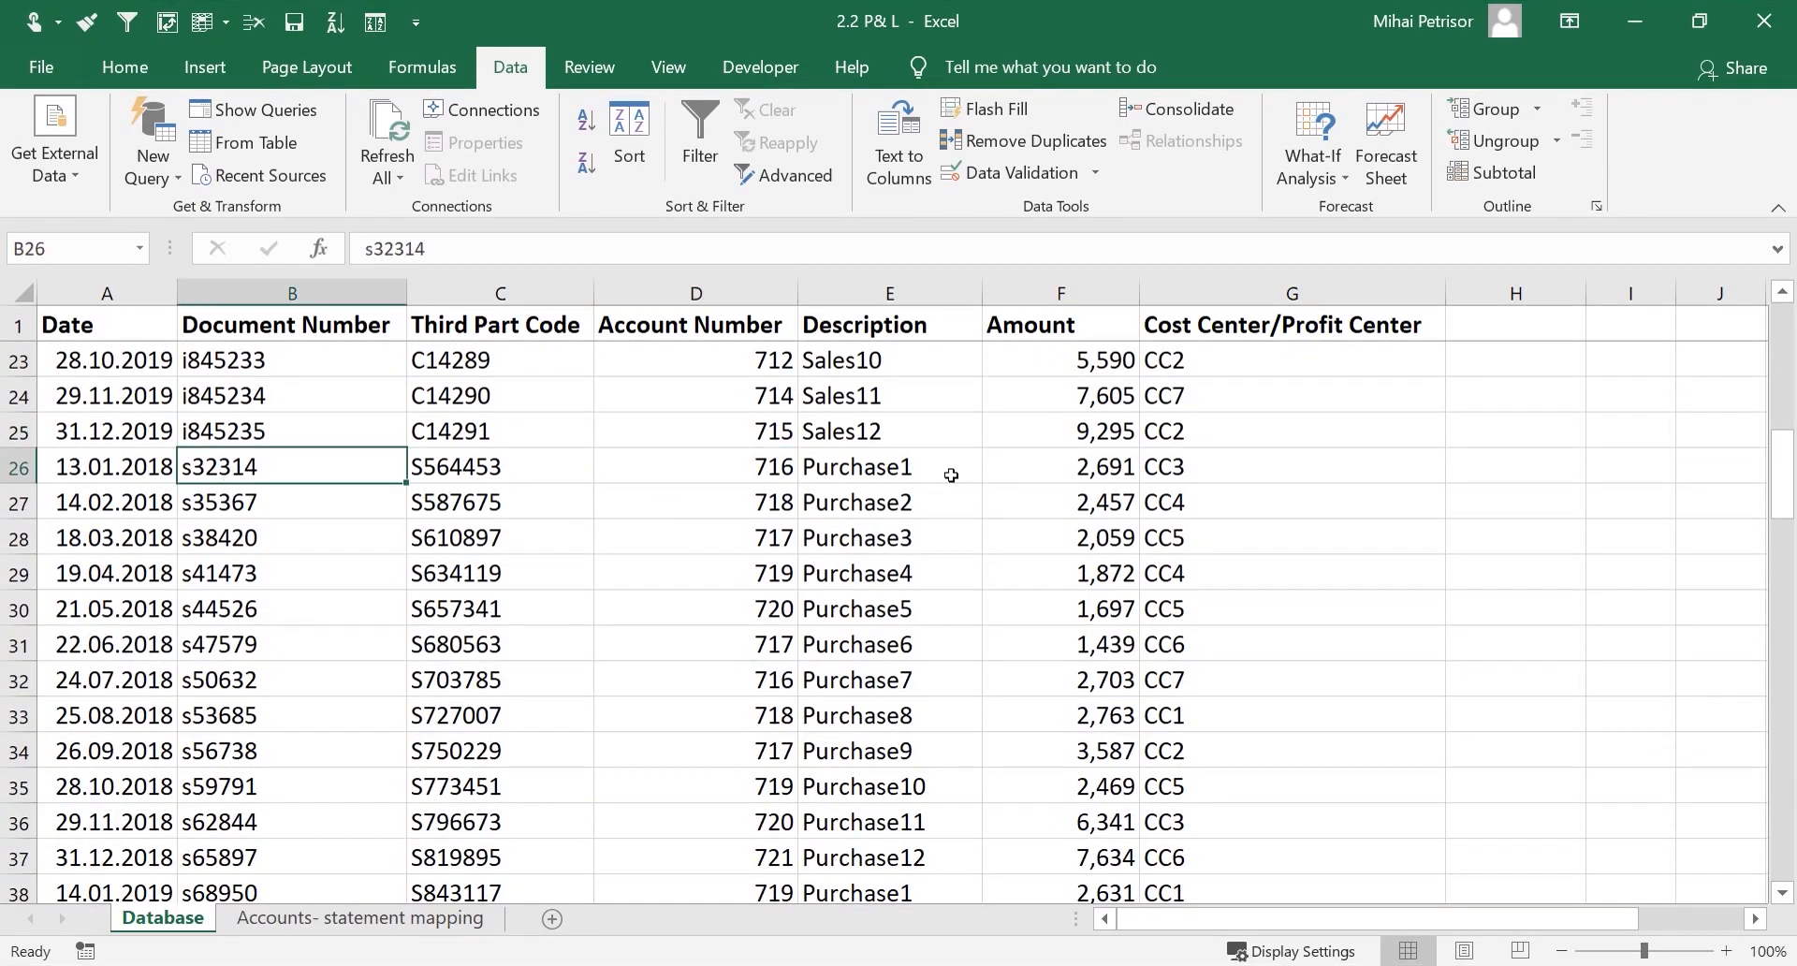
pyautogui.click(949, 473)
pyautogui.click(724, 473)
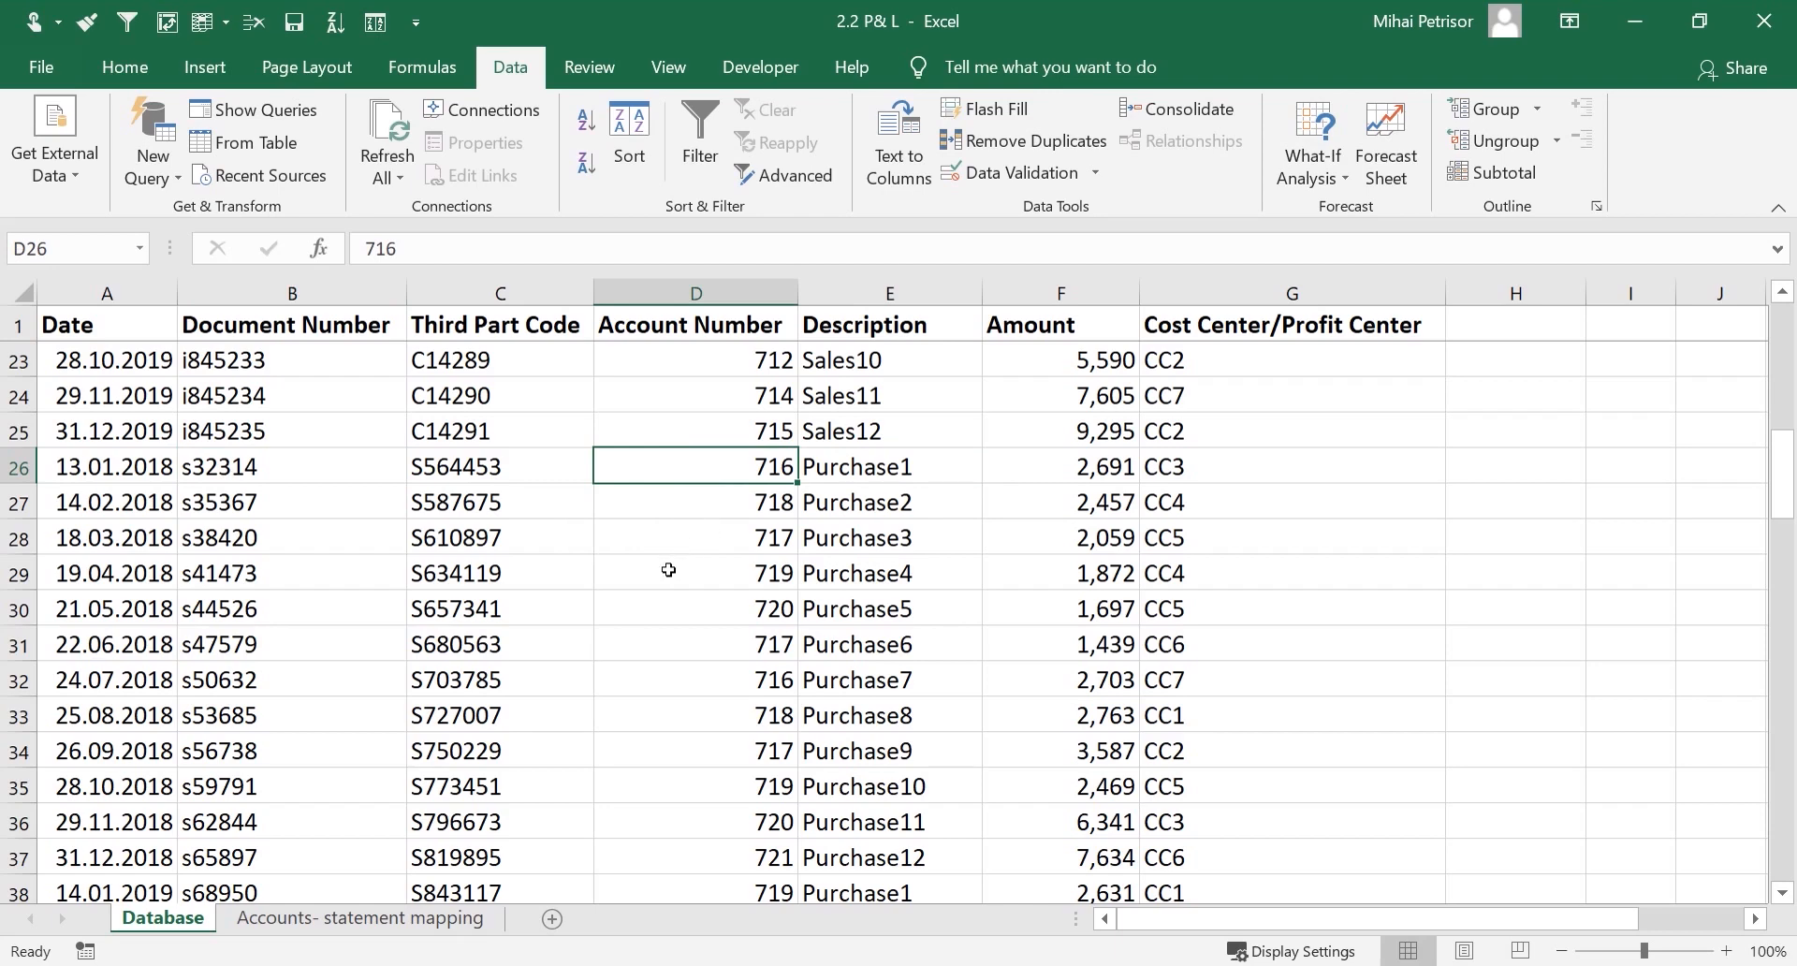
pyautogui.click(329, 922)
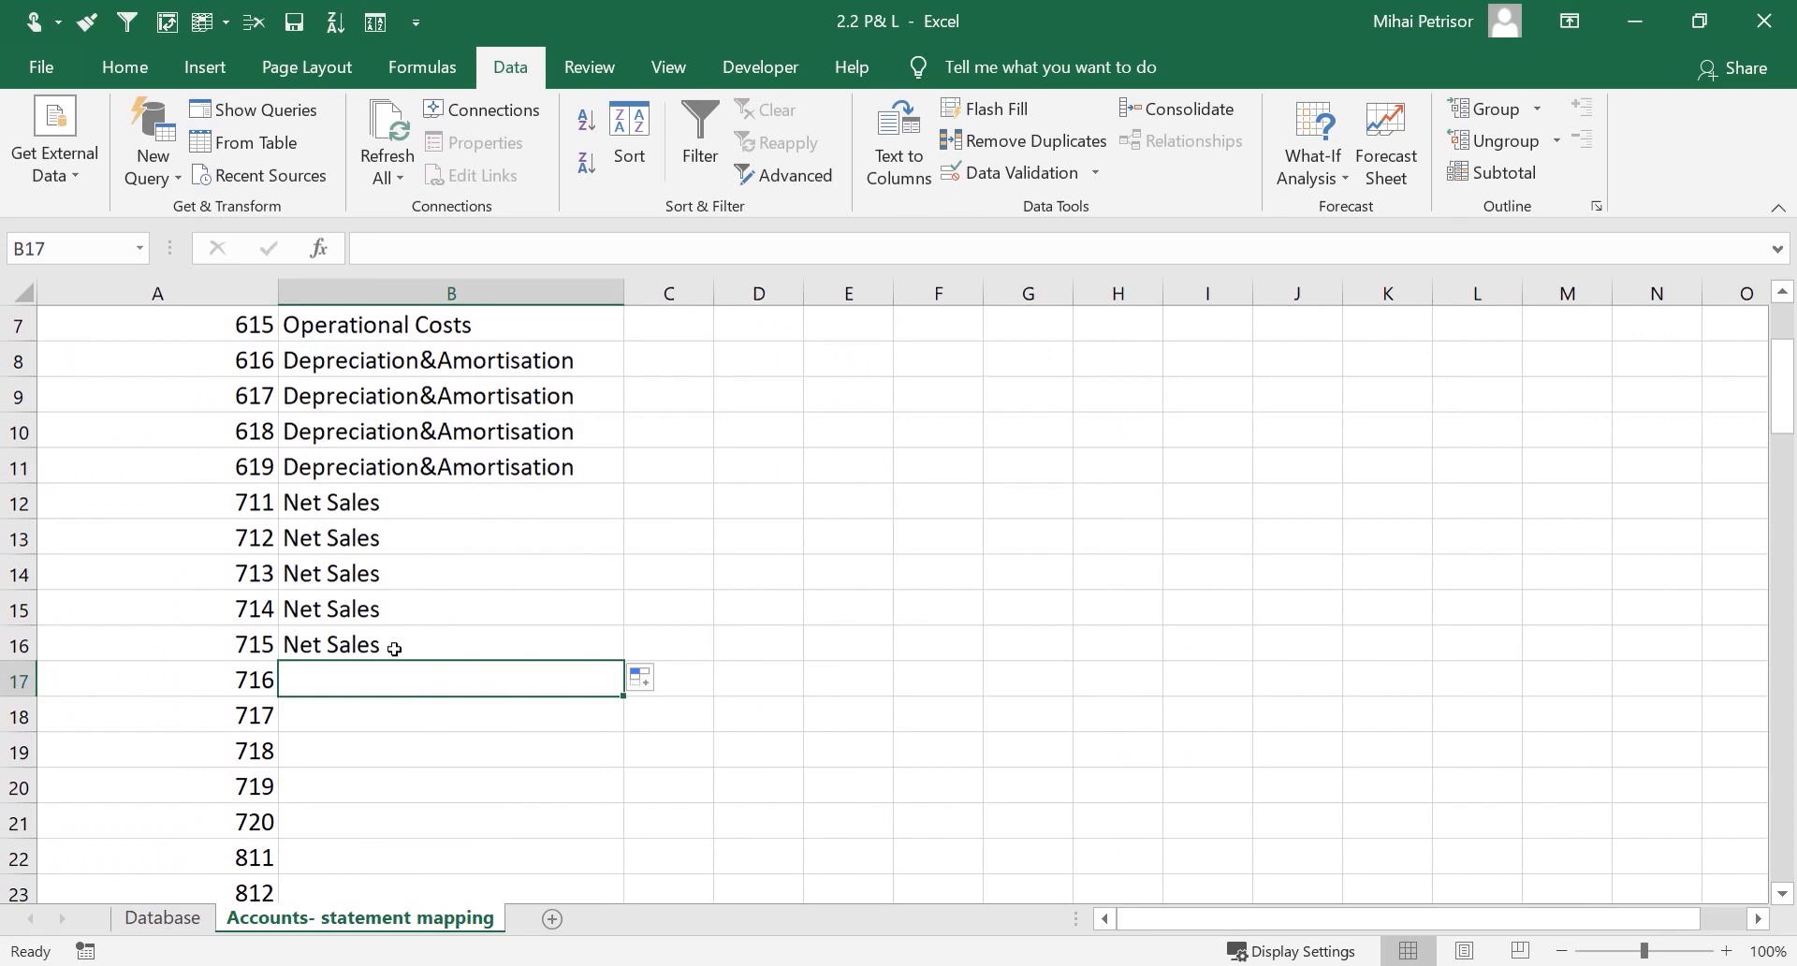
# Enter "COGS" in B17 of the mapping sheet for account 716 and fill it down to B21 for accounts 717 to 720
pyautogui.write('COGS')
pyautogui.click(412, 741)
pyautogui.scroll(-2, 471, 683)
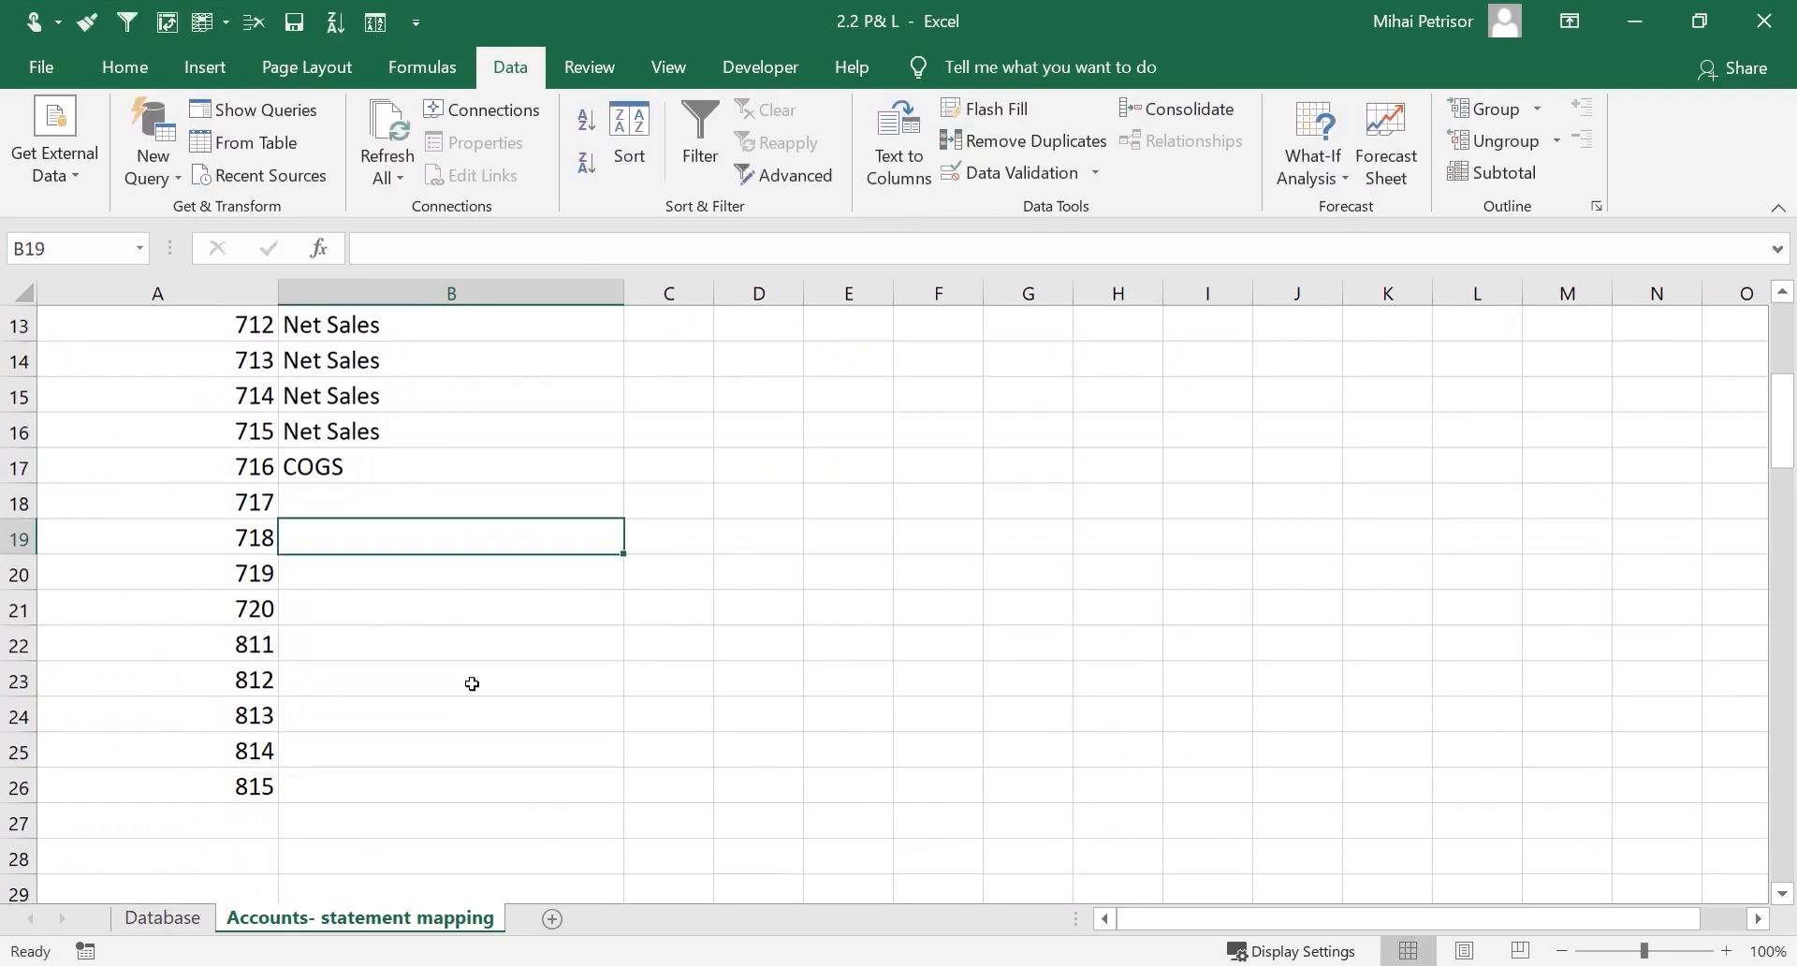
pyautogui.click(473, 472)
pyautogui.moveTo(622, 483); pyautogui.dragTo(619, 617)
# Enter "Financial Costs" in B22 for account 811 and fill it down to B26 for accounts 812 to 815
pyautogui.click(456, 636)
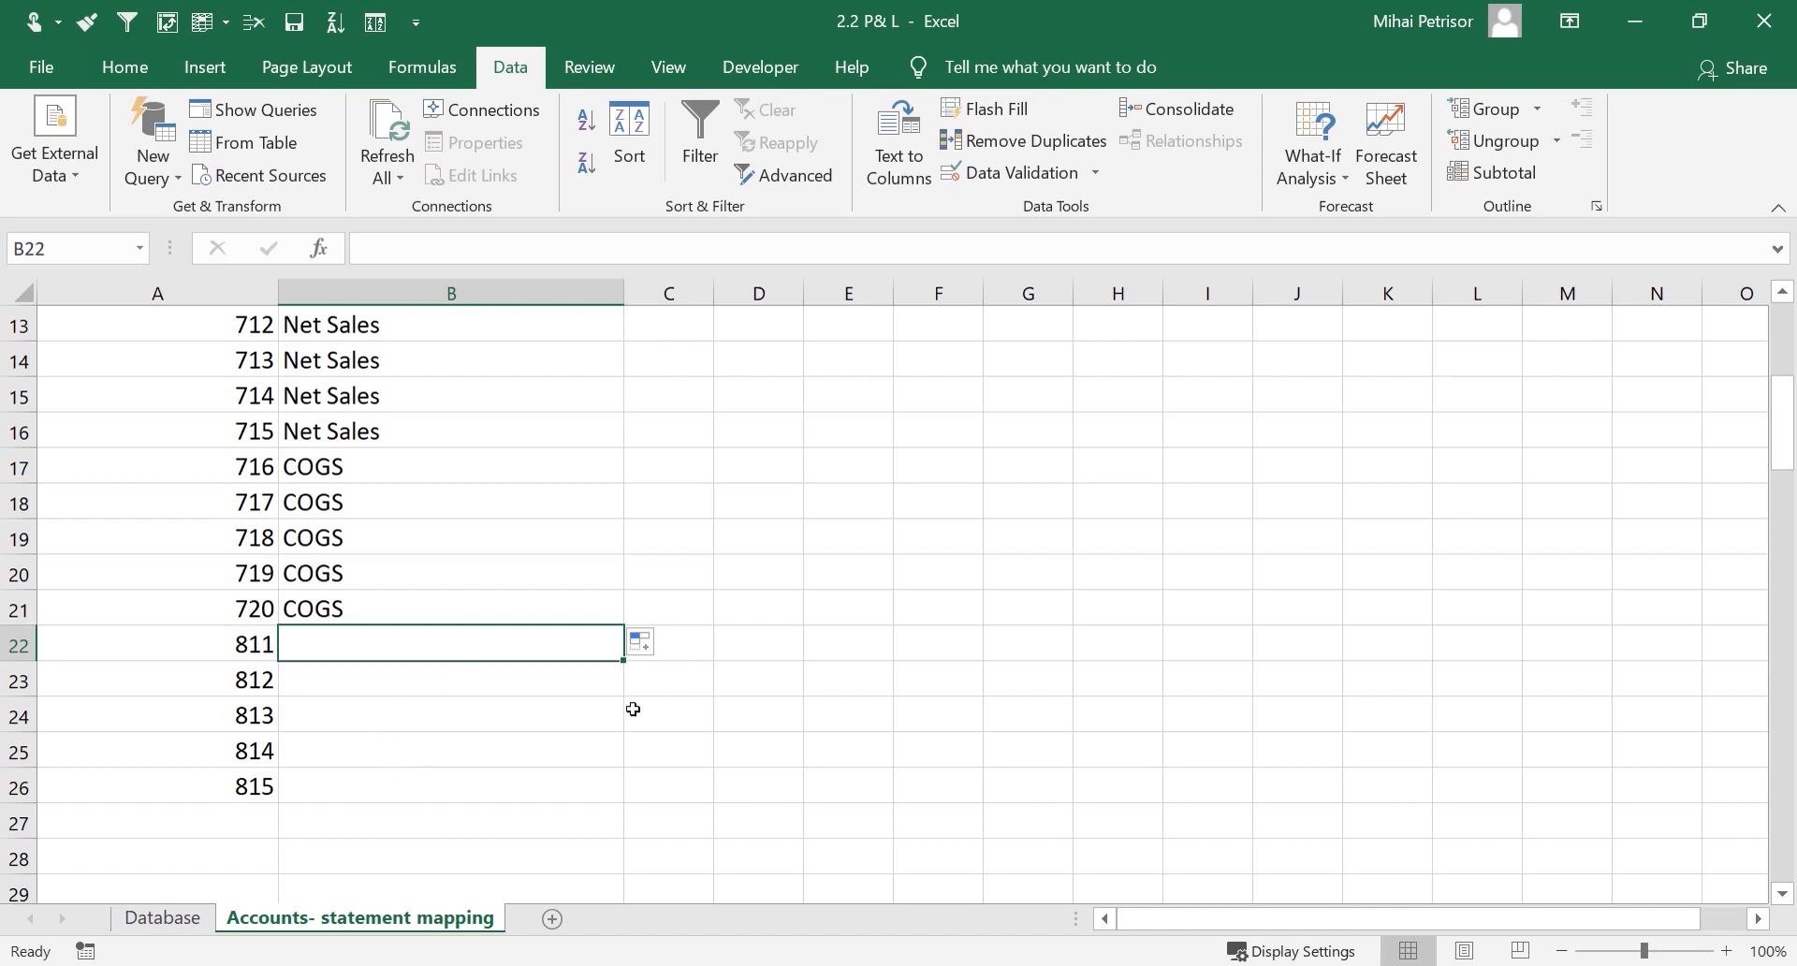
pyautogui.write('Finan')
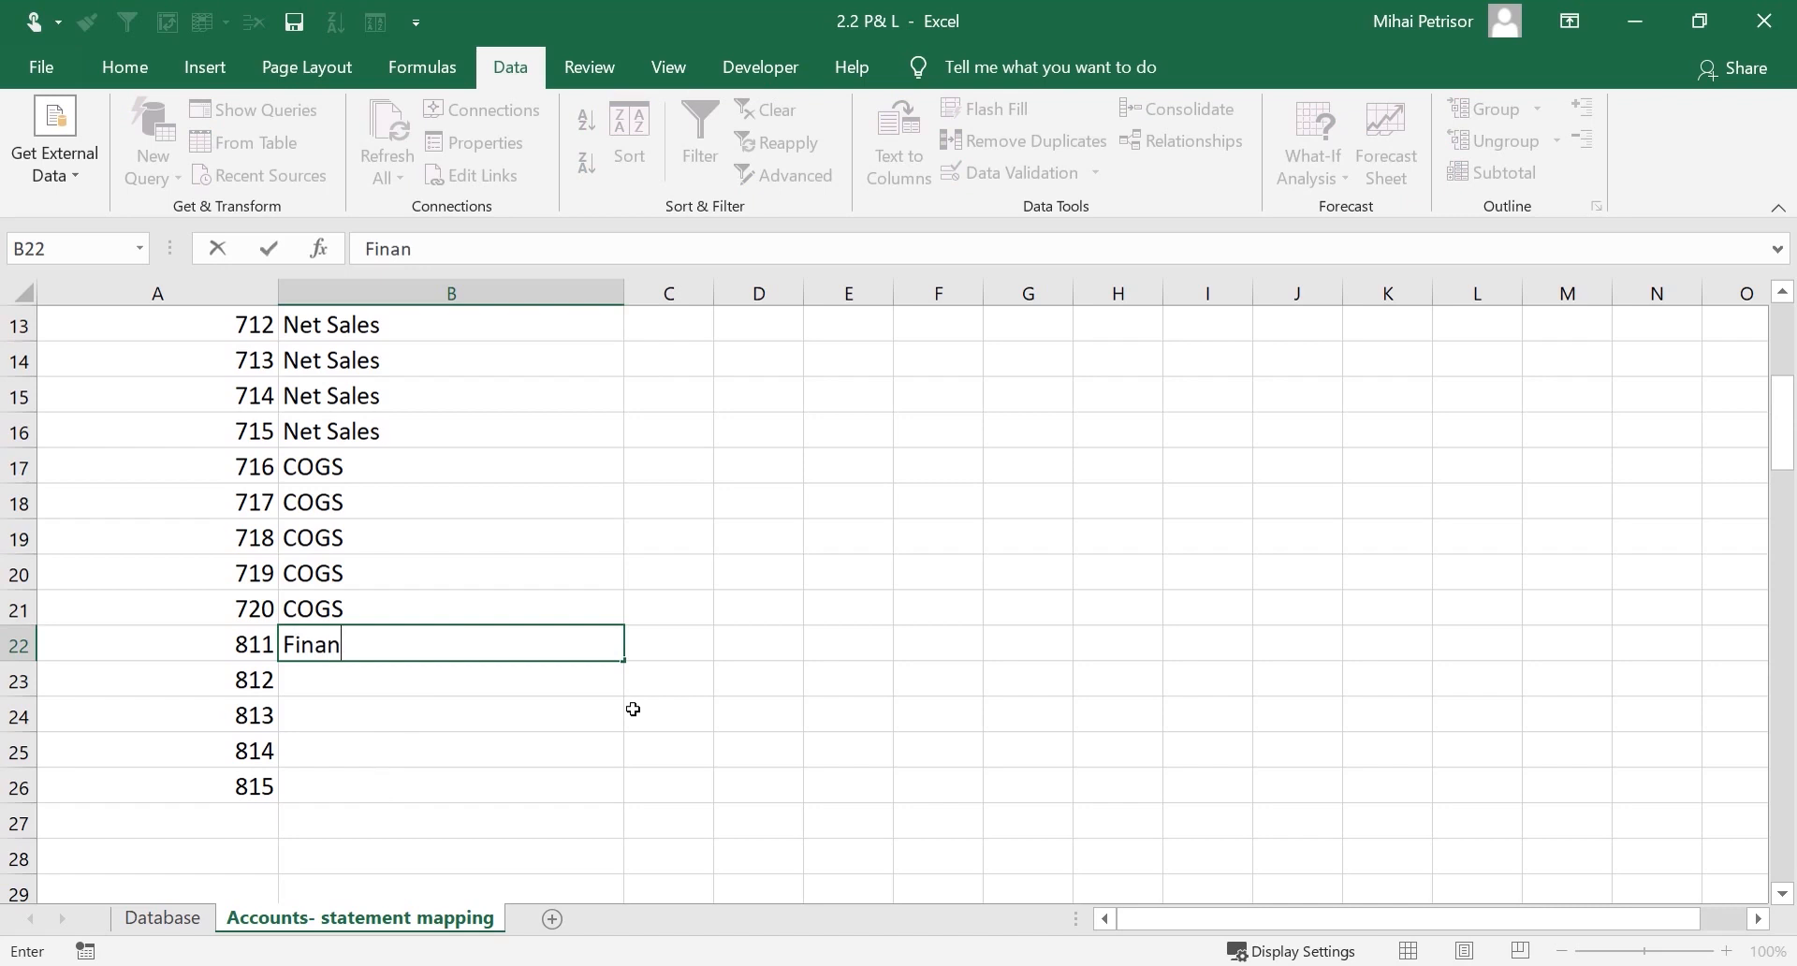
pyautogui.write('cial Costs')
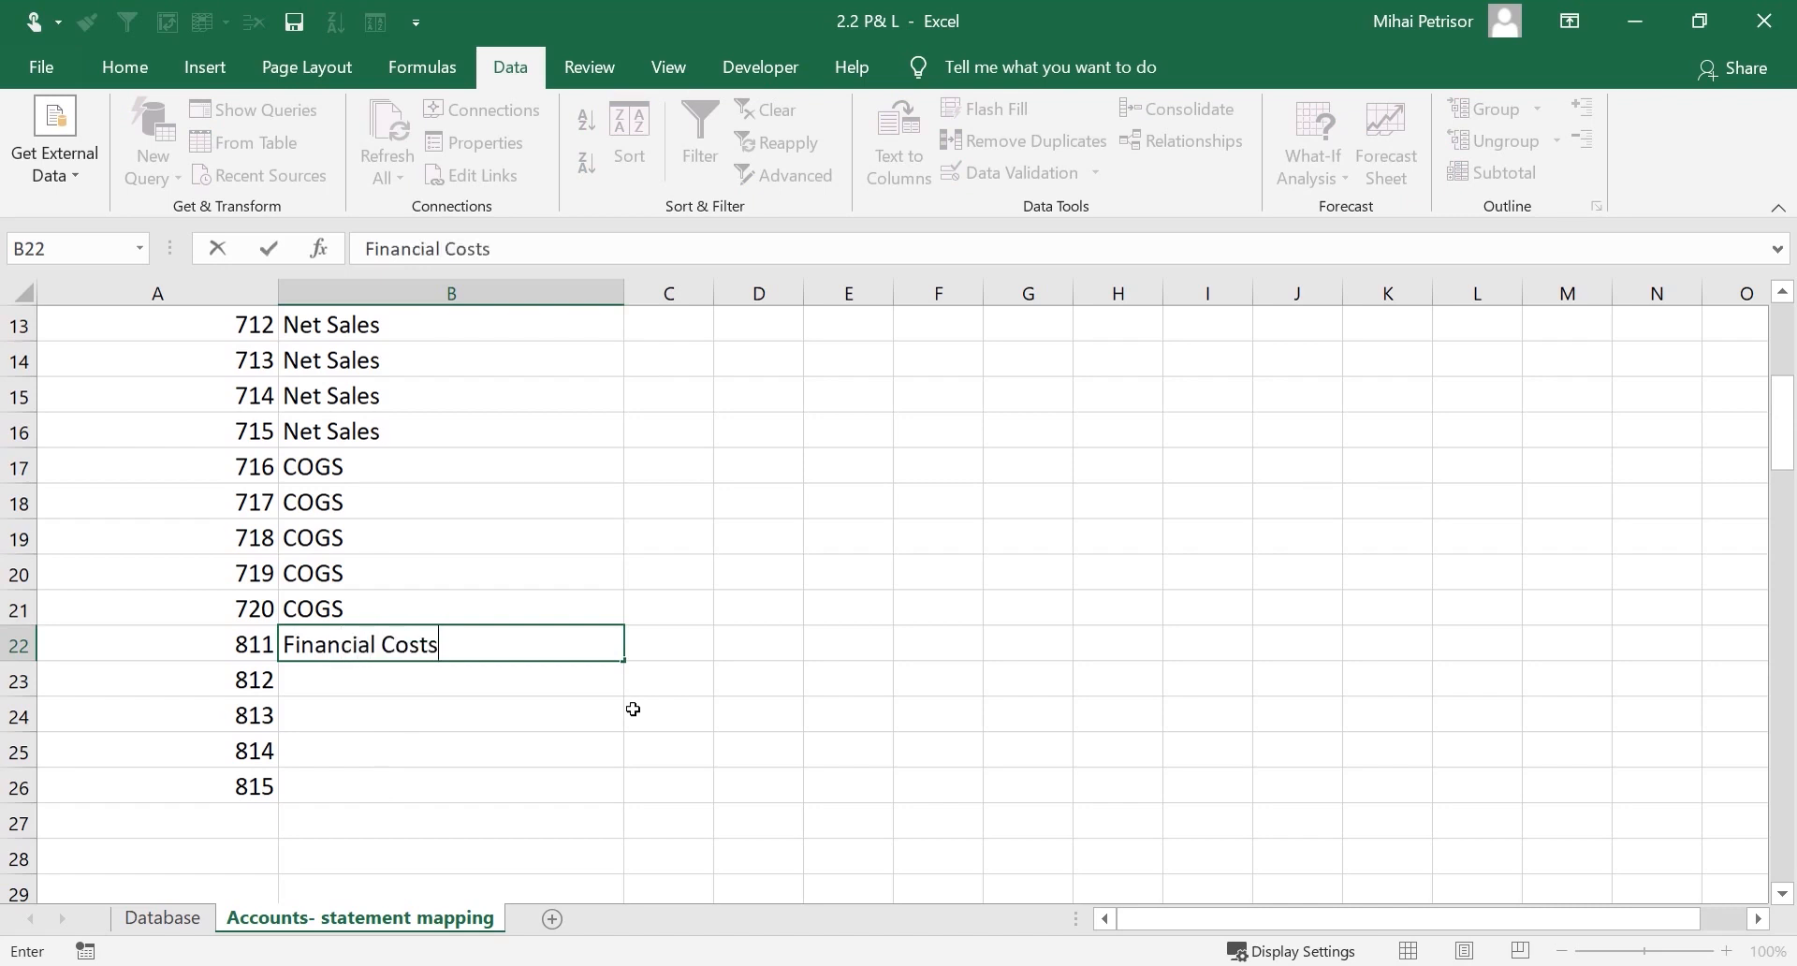
pyautogui.click(582, 710)
pyautogui.click(613, 655)
pyautogui.moveTo(618, 670); pyautogui.dragTo(622, 807)
pyautogui.moveTo(562, 680); pyautogui.dragTo(514, 761)
pyautogui.click(510, 756)
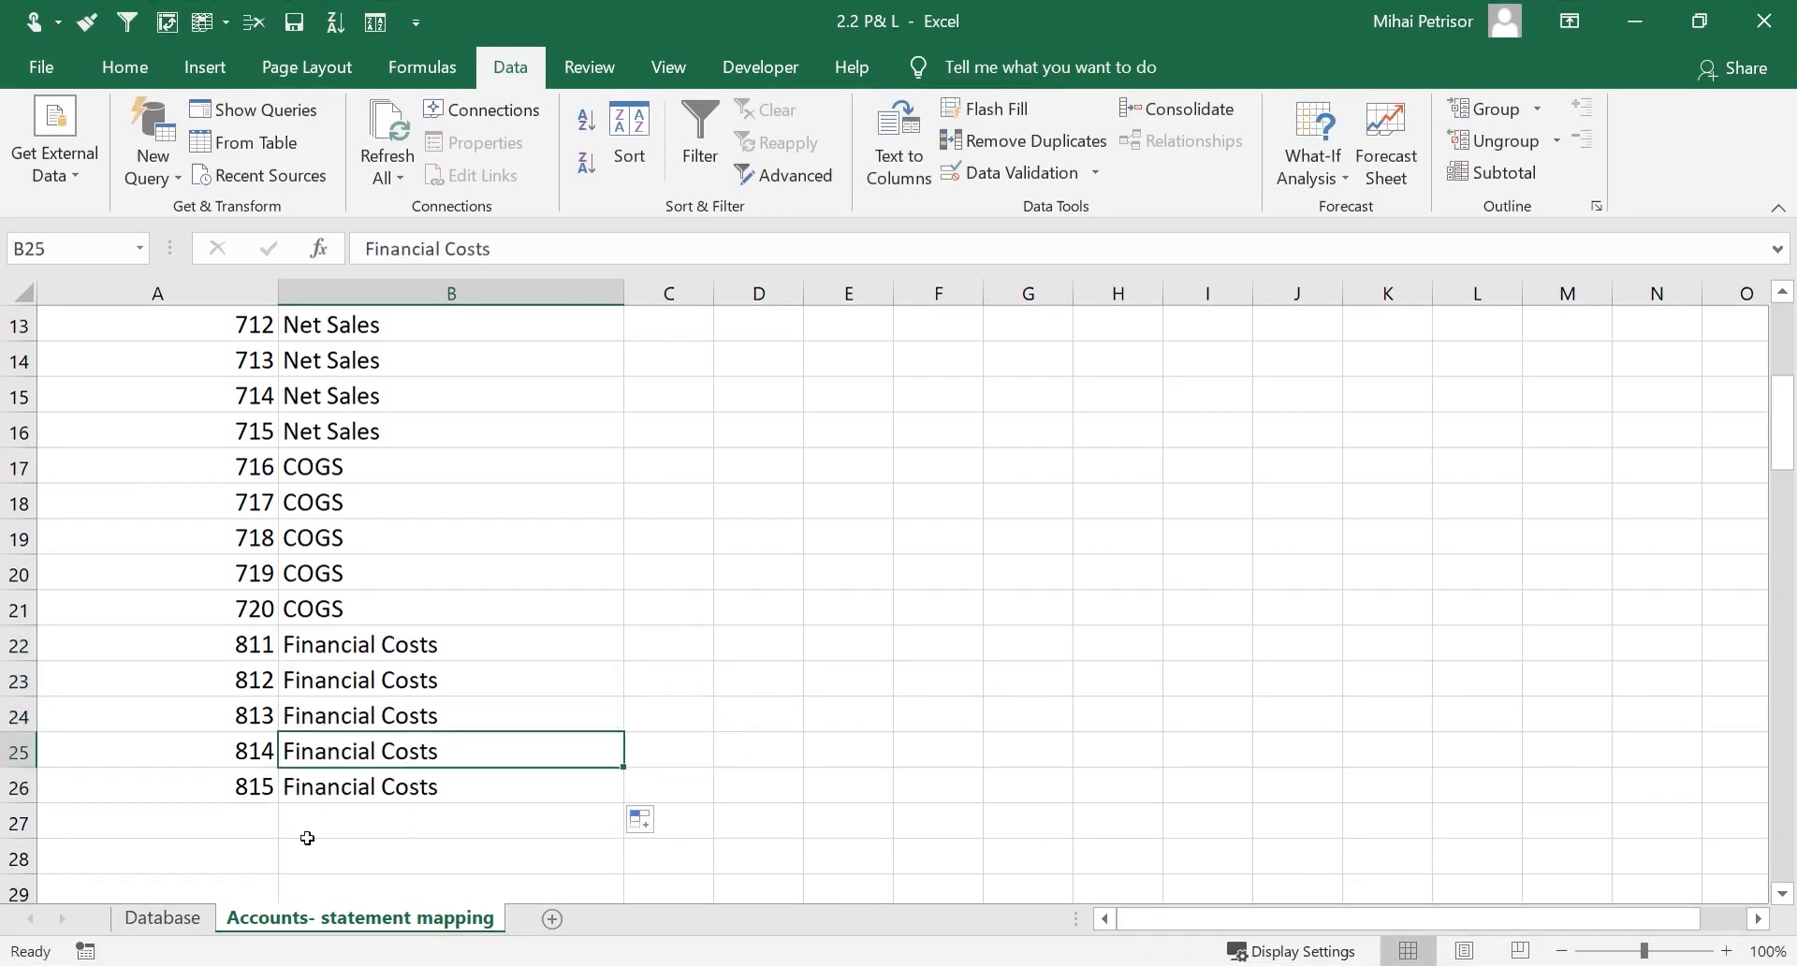
pyautogui.click(398, 646)
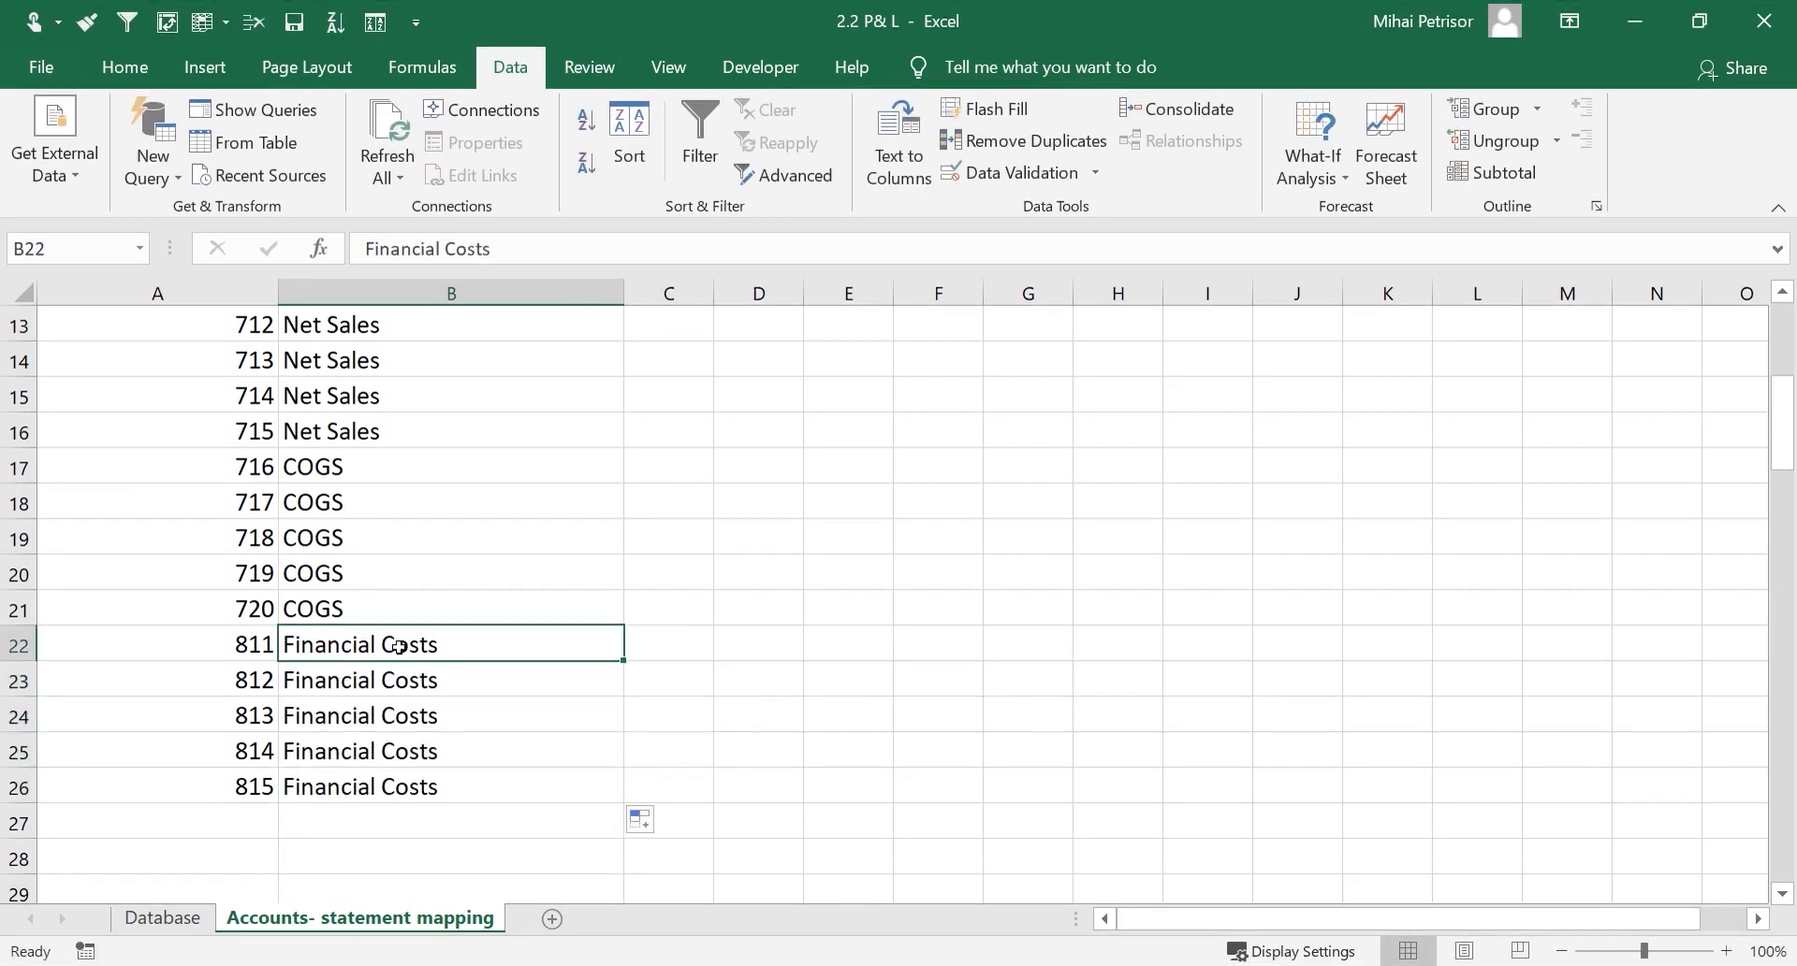
# Check the document numbers and account numbers of the F1 to F12 records at the end of Database, and return to the mapping sheet
pyautogui.click(173, 925)
pyautogui.scroll(-13, 486, 762)
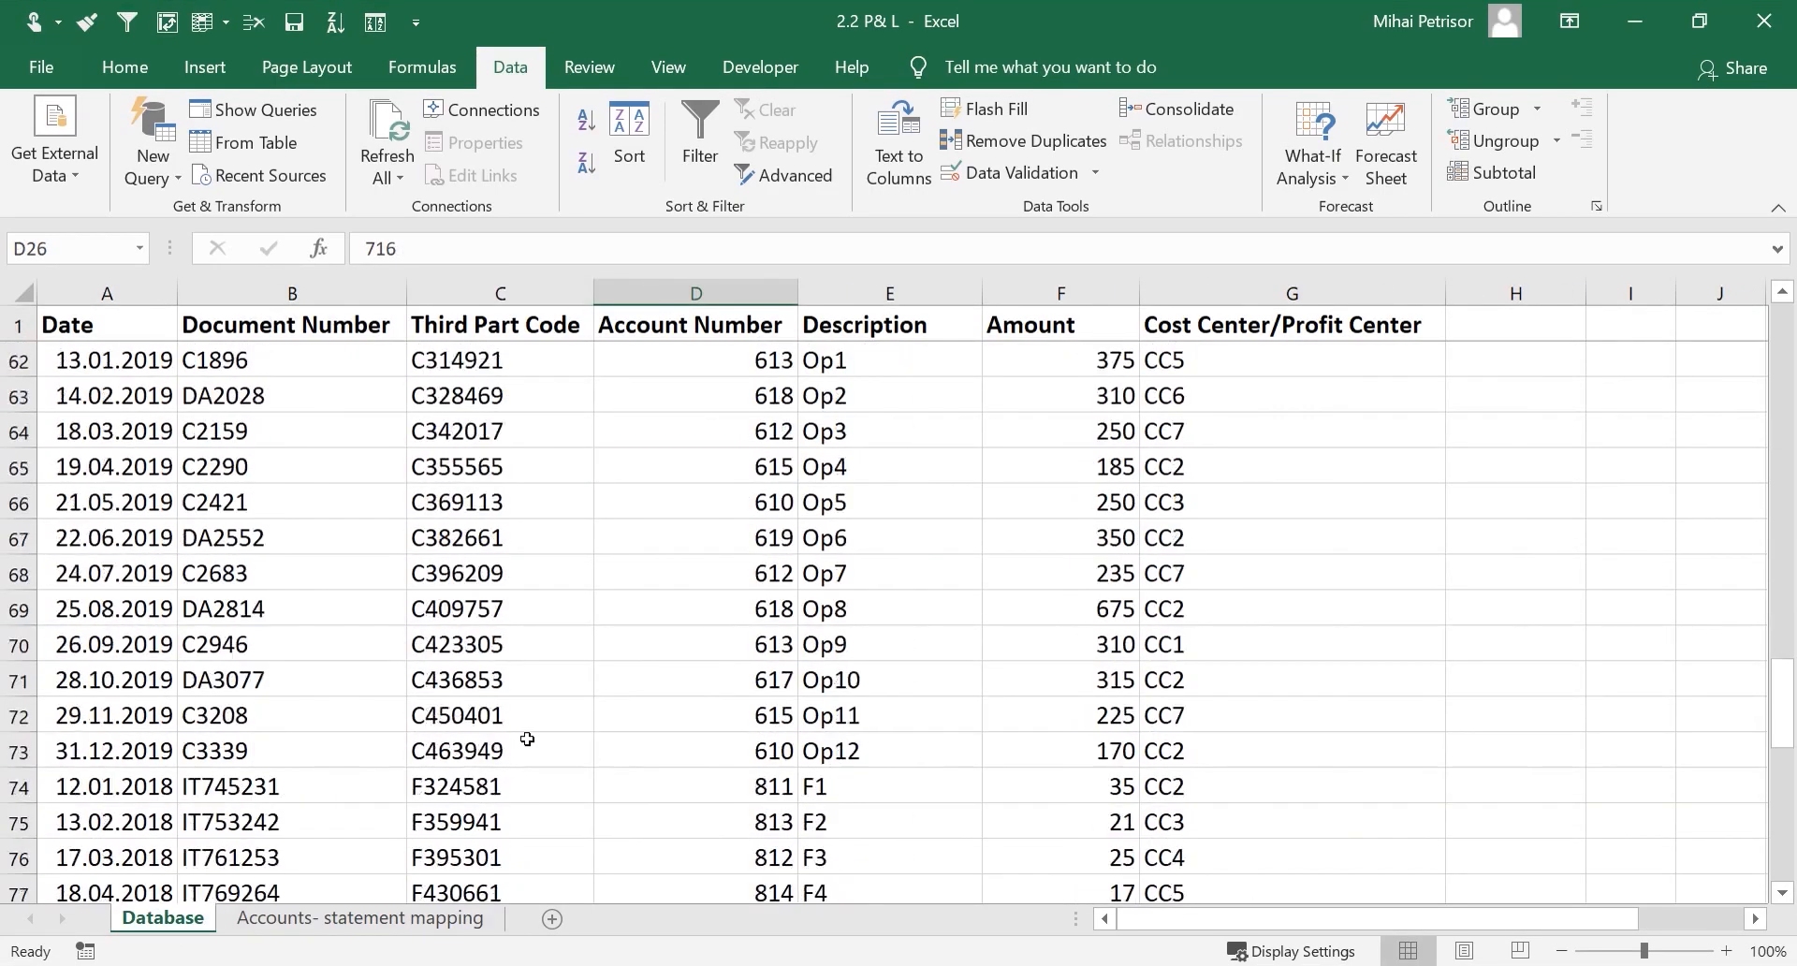
pyautogui.scroll(-15, 527, 739)
pyautogui.scroll(8, 527, 739)
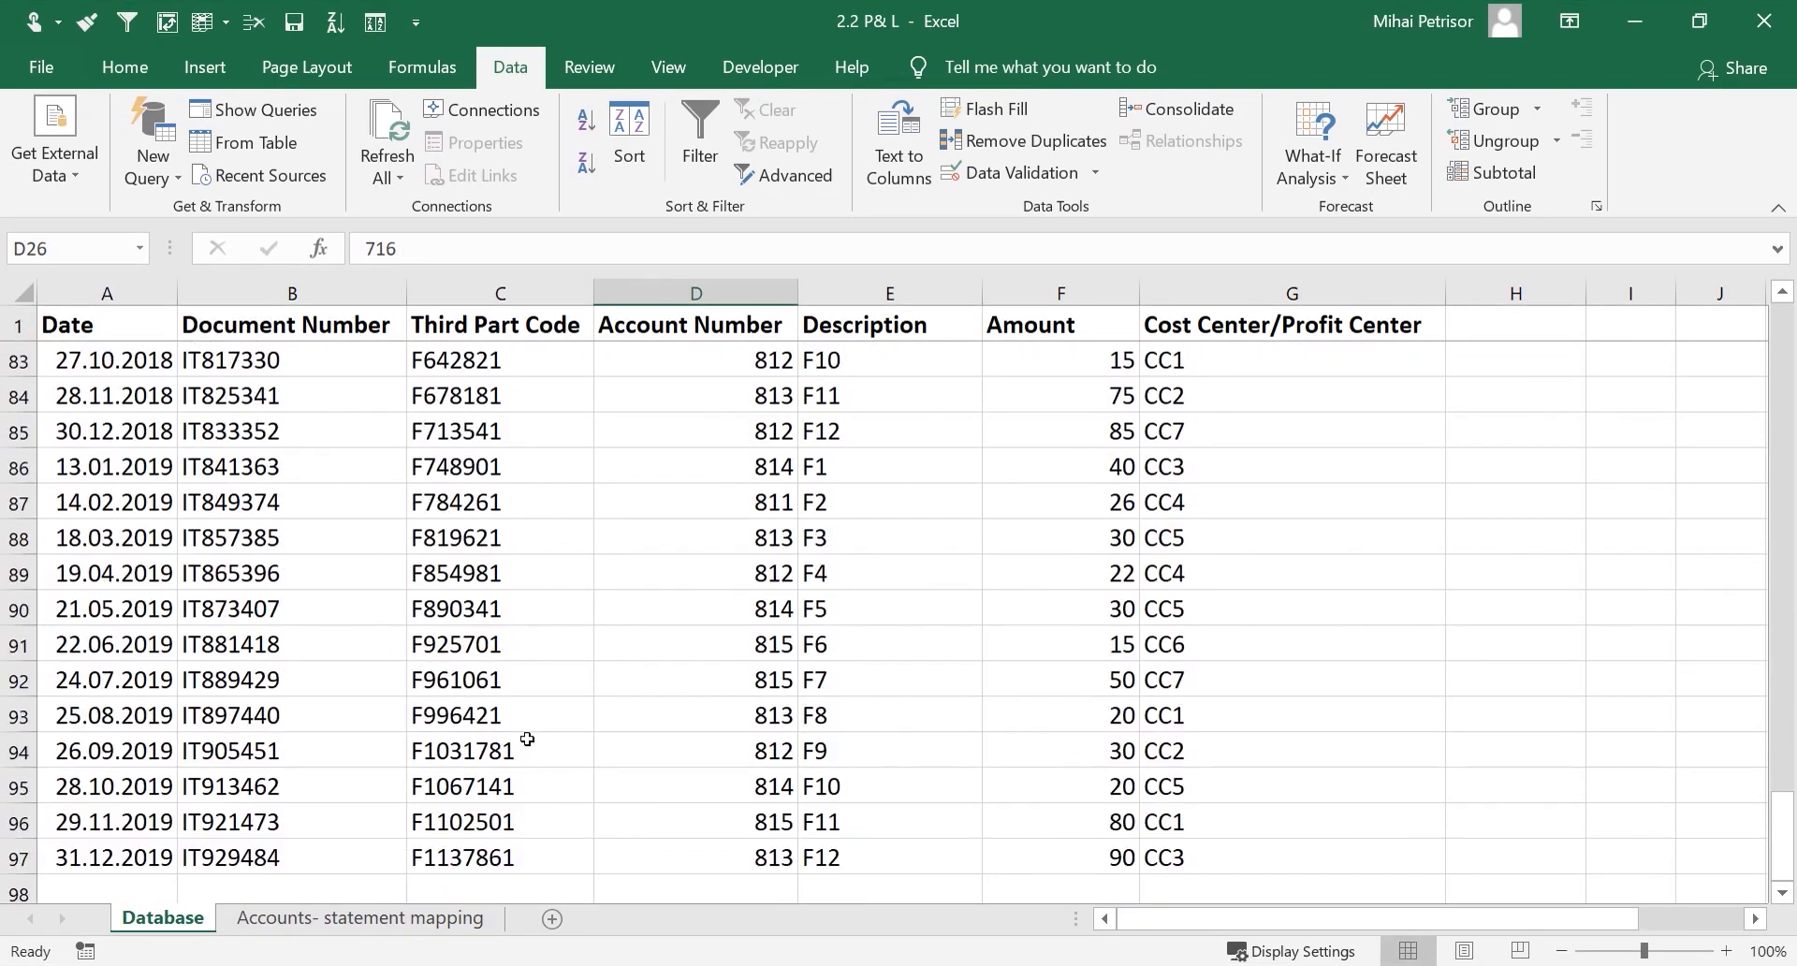
pyautogui.click(526, 740)
pyautogui.click(255, 720)
pyautogui.click(213, 535)
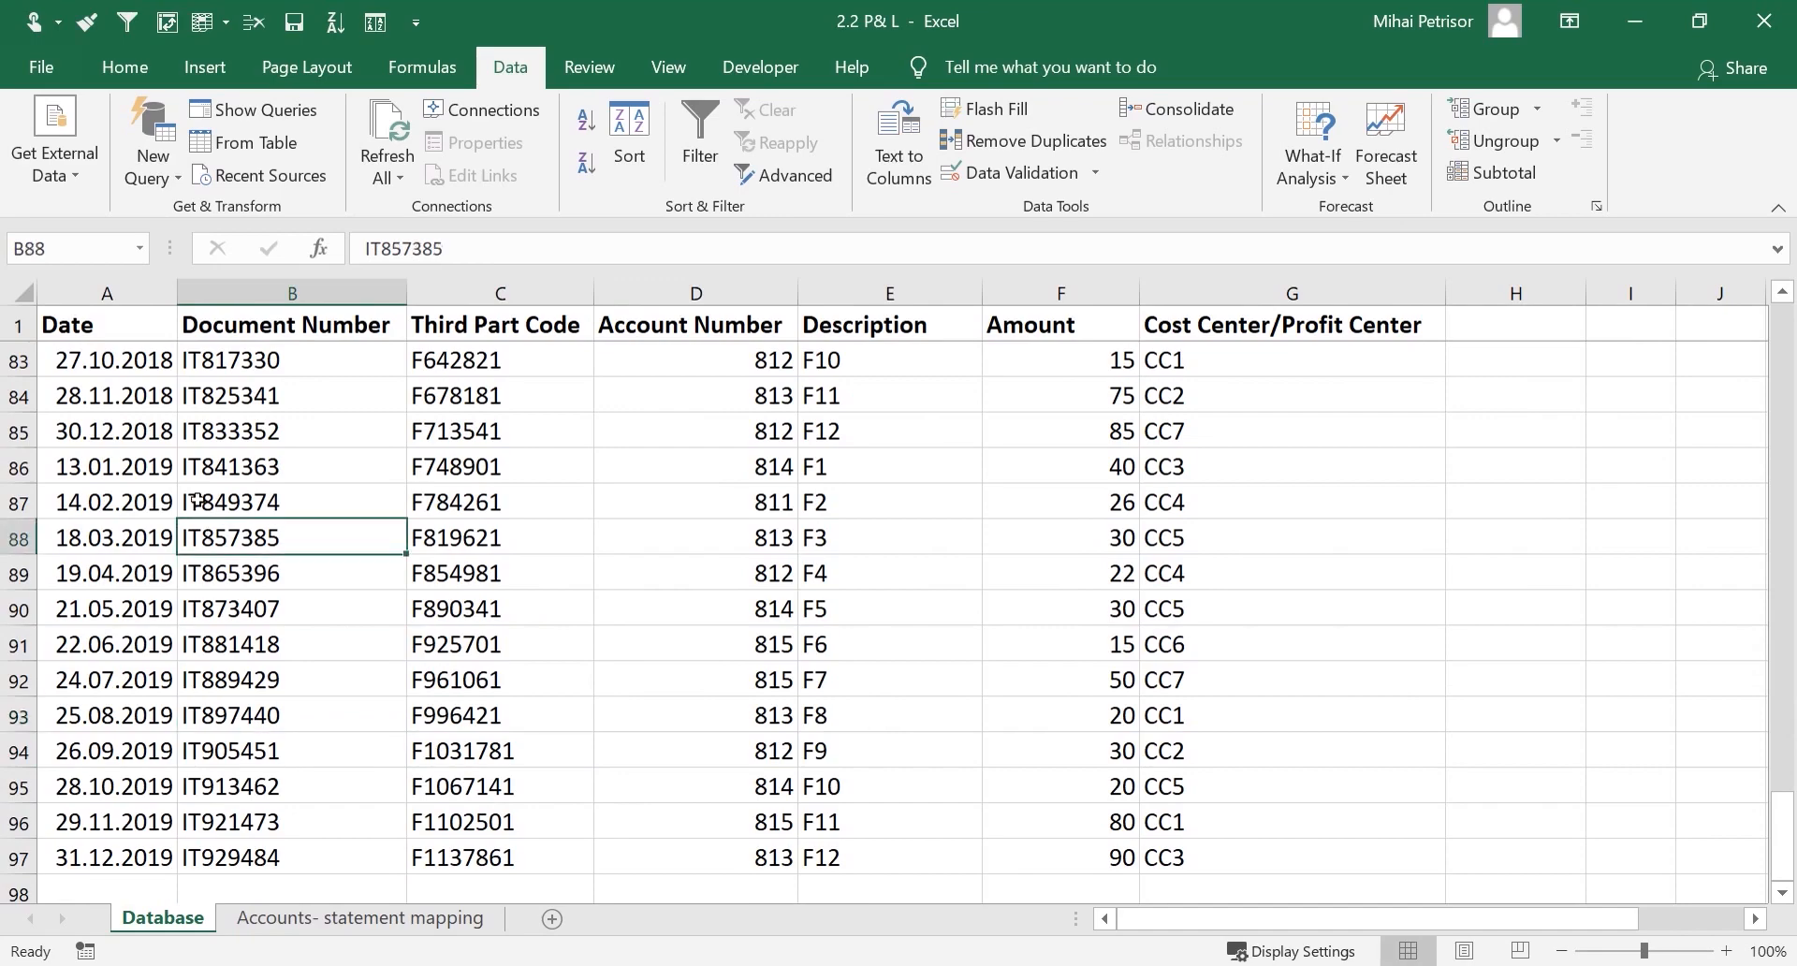
pyautogui.click(197, 499)
pyautogui.scroll(5, 278, 511)
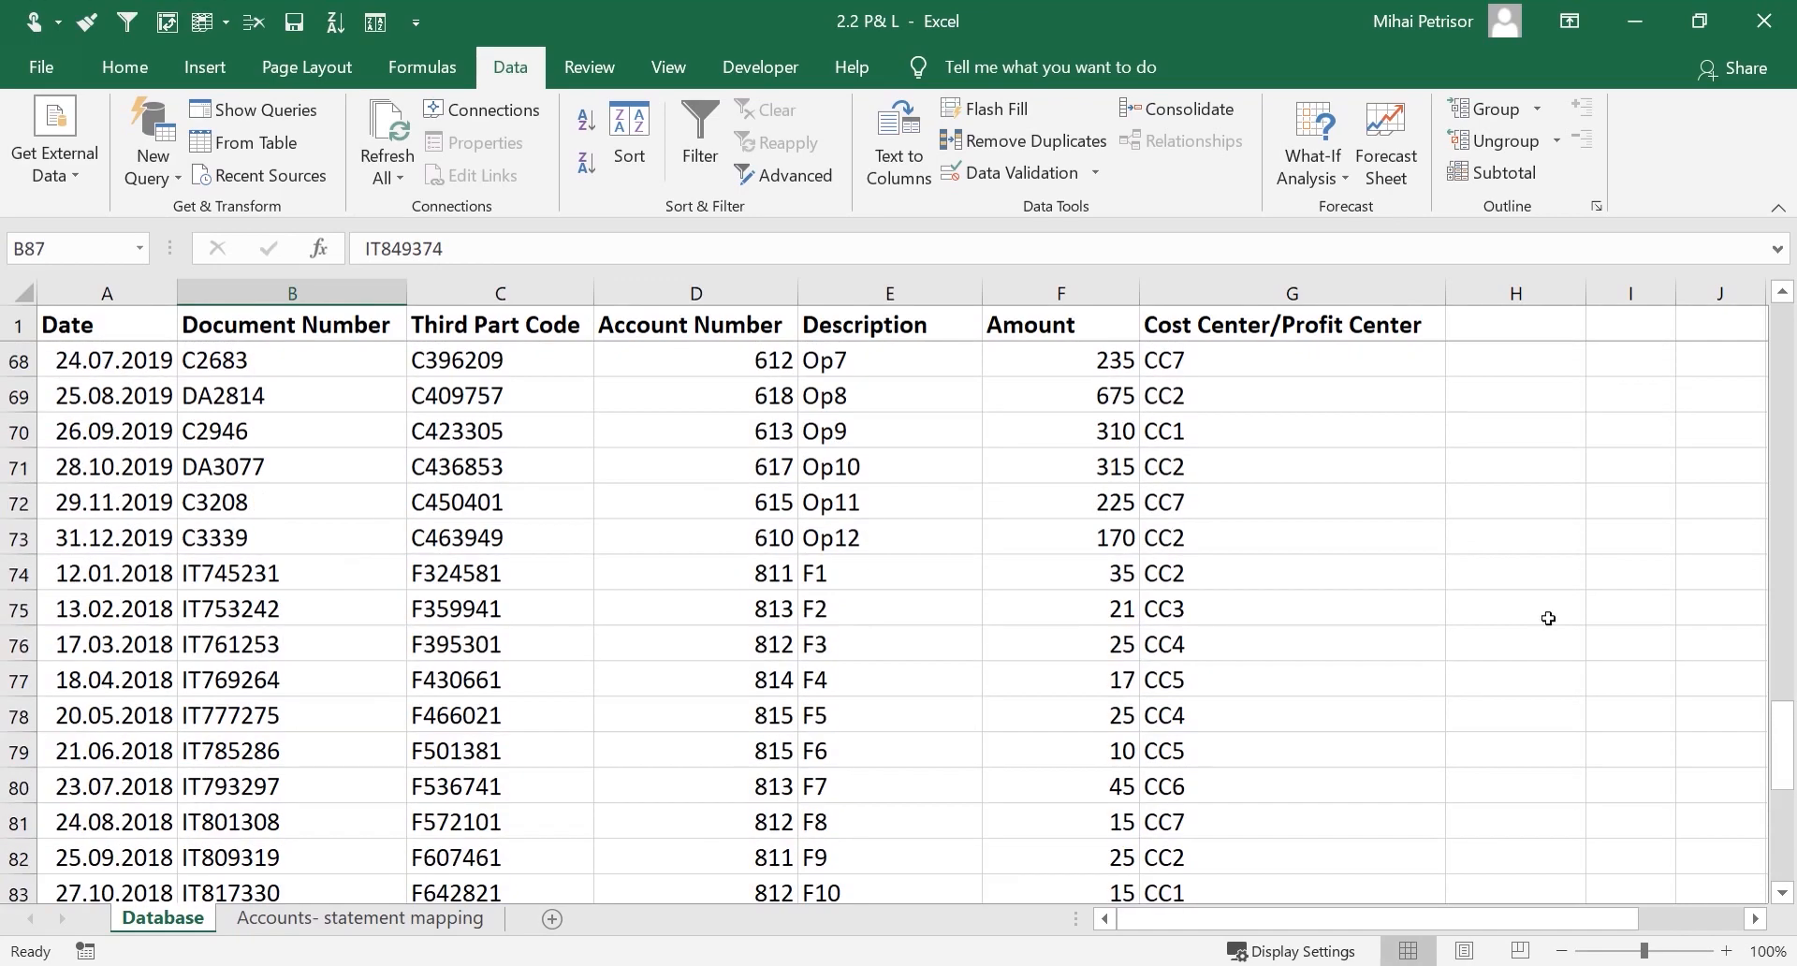
pyautogui.moveTo(1782, 761); pyautogui.dragTo(1782, 356)
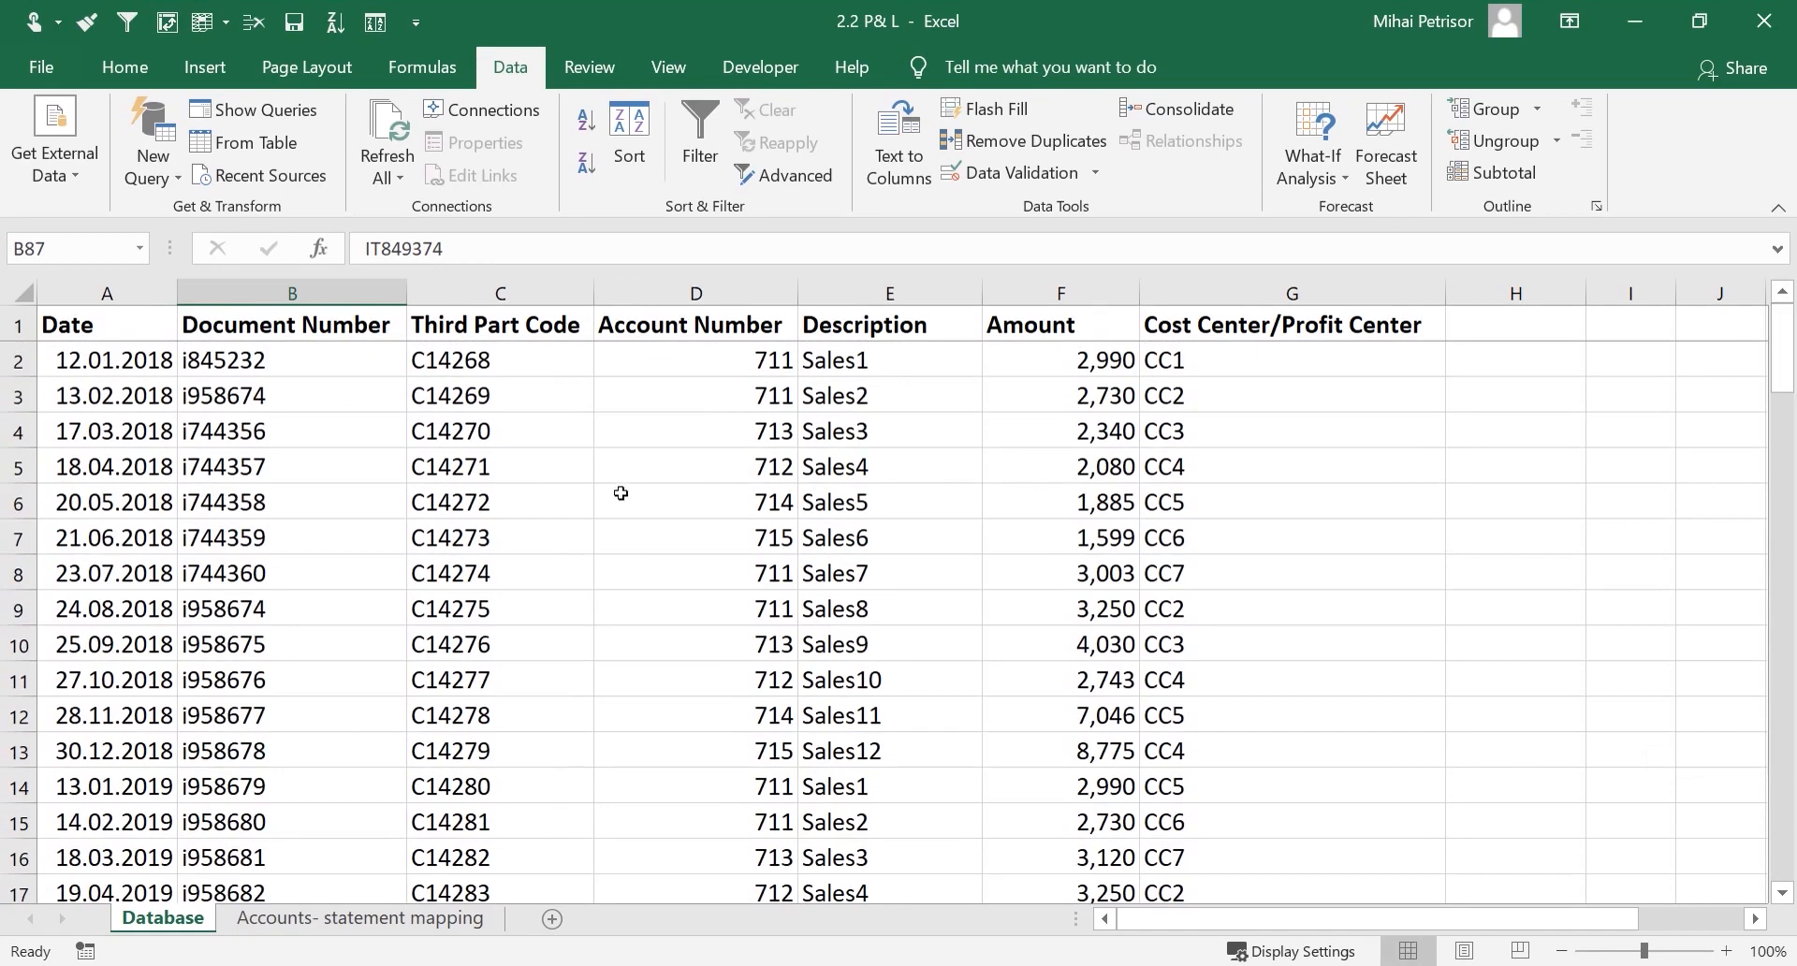
pyautogui.click(332, 929)
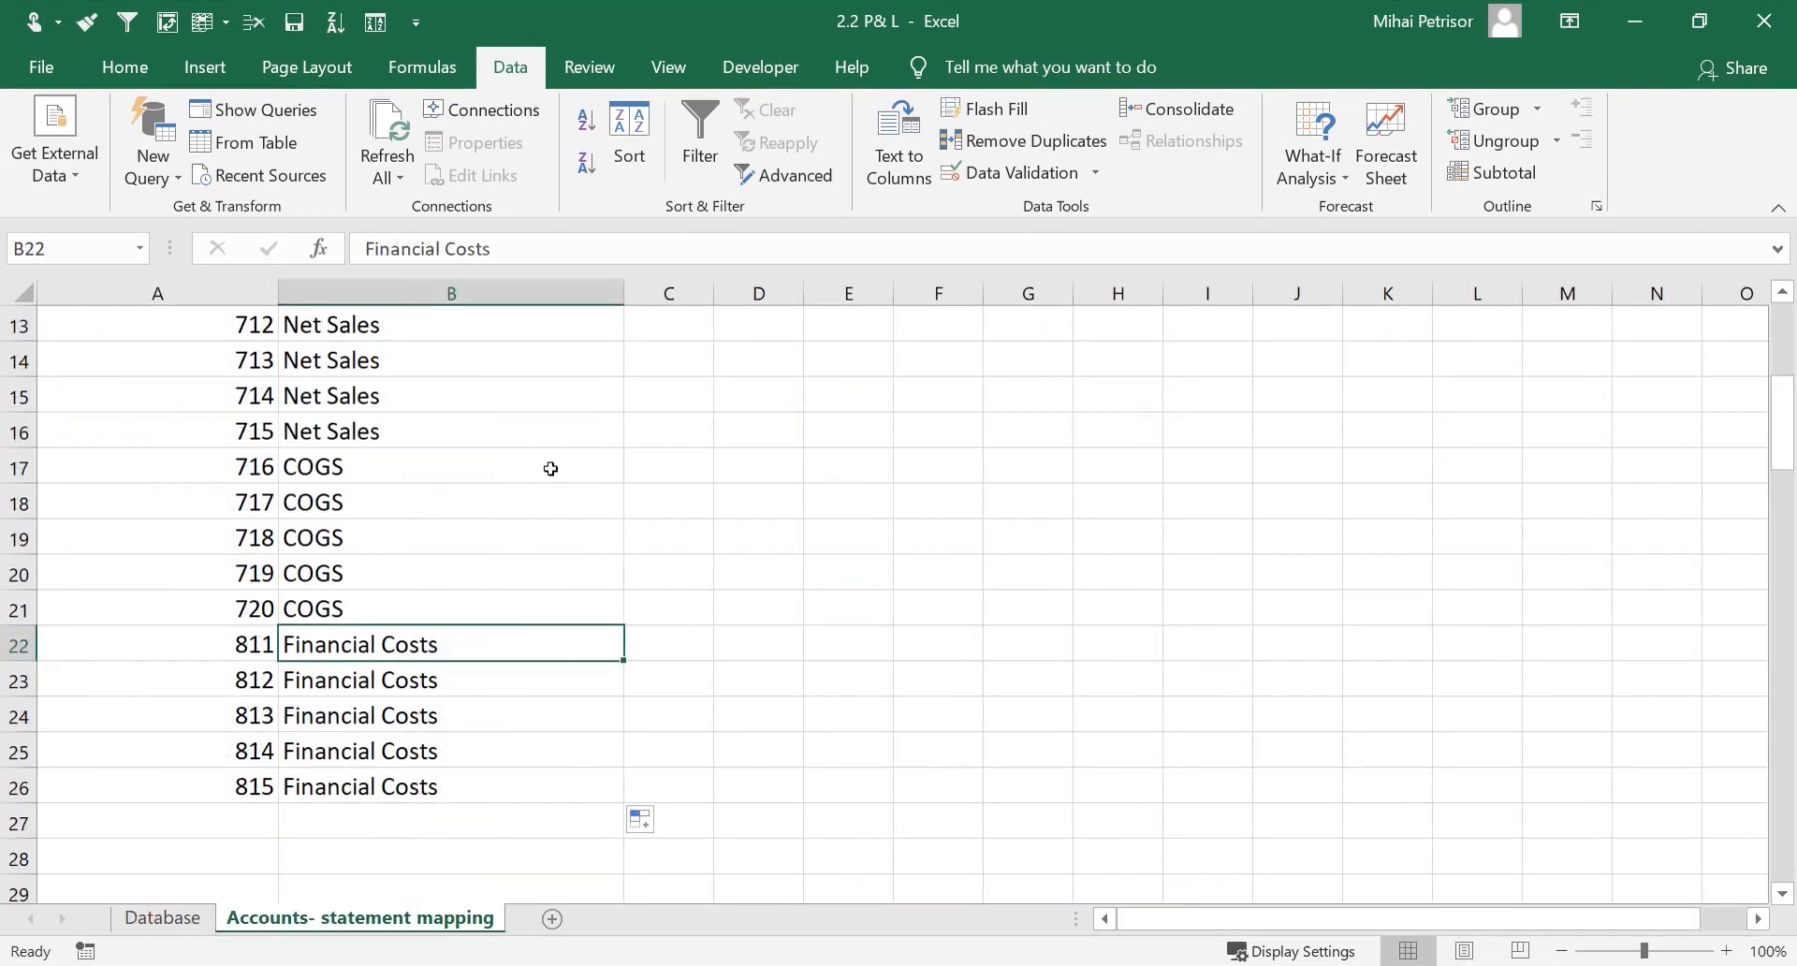
# Enter the header "P&L Category" in B1 of the mapping sheet and make it bold
pyautogui.scroll(4, 474, 577)
pyautogui.click(400, 337)
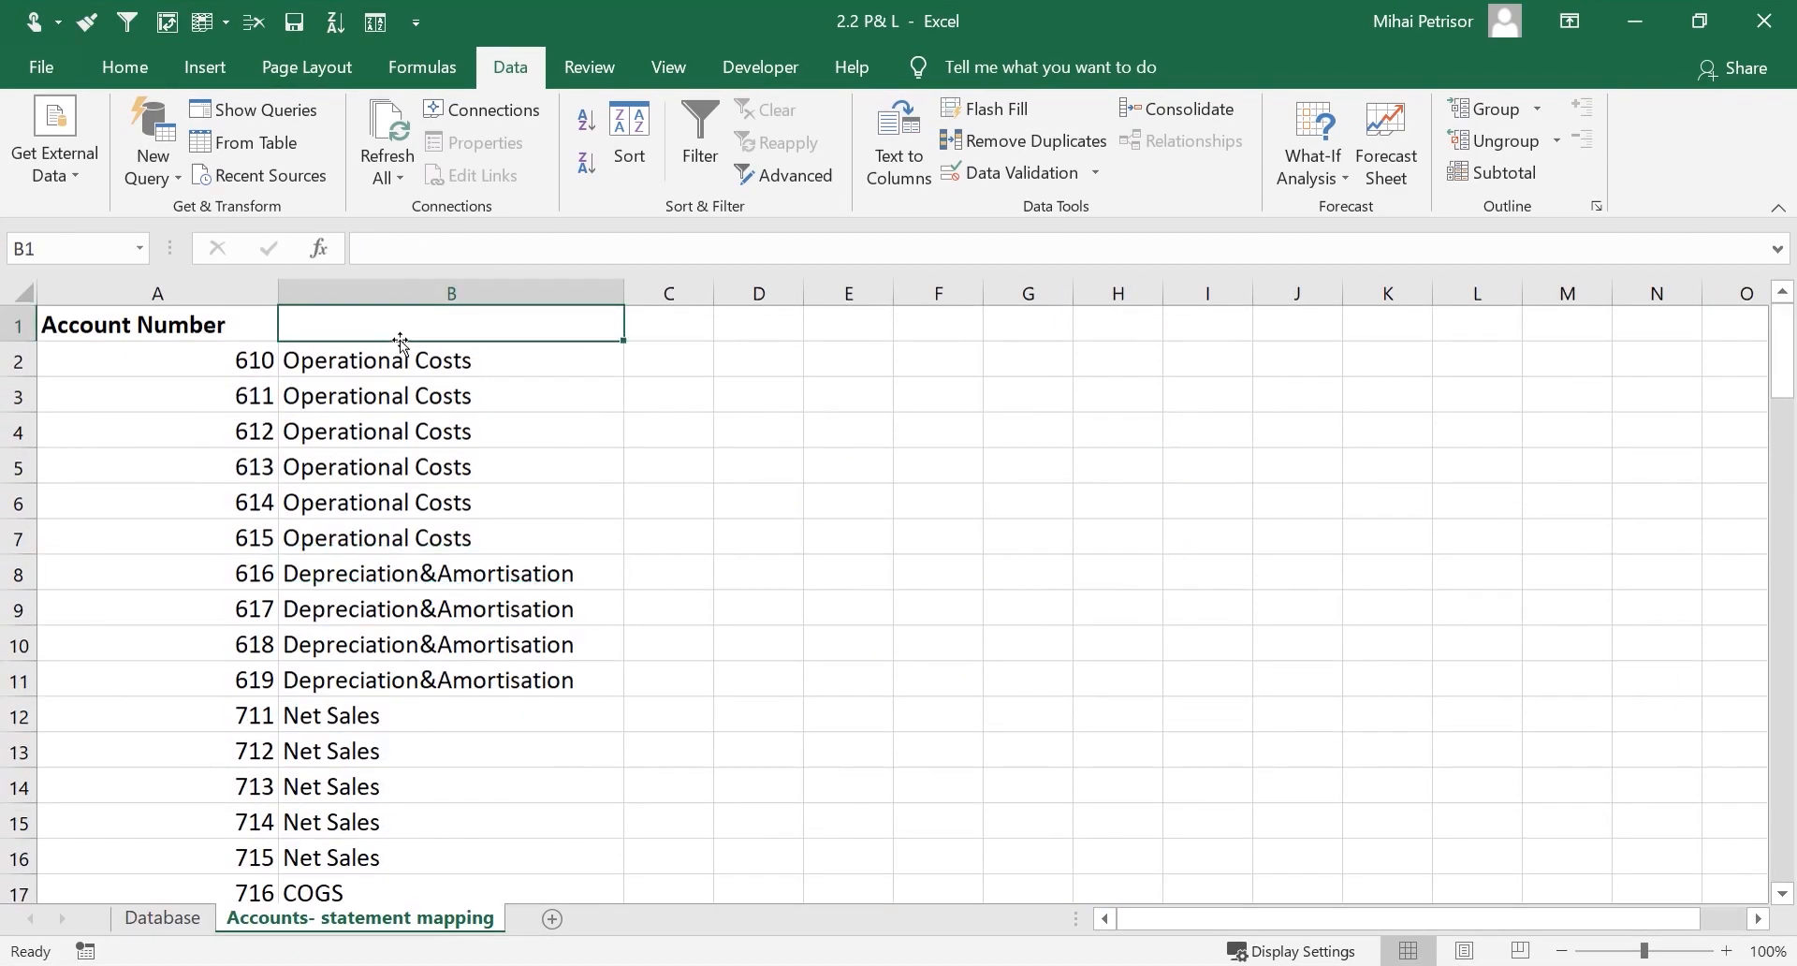
pyautogui.write('P&L')
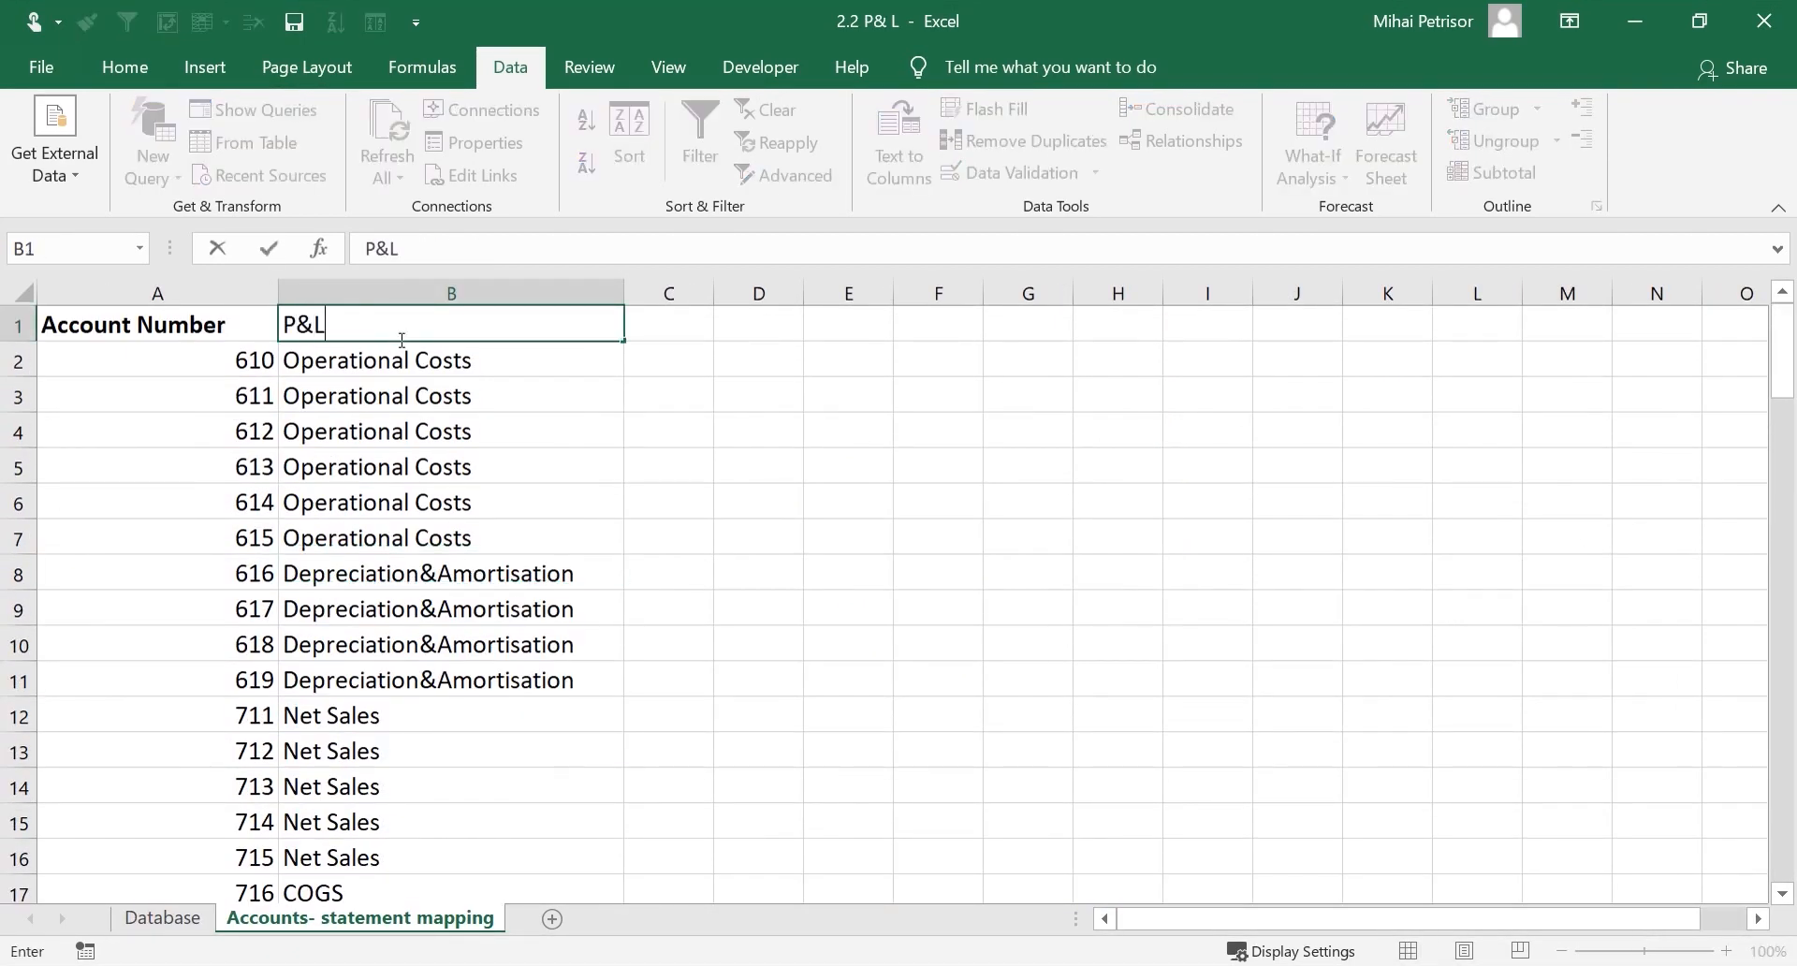
pyautogui.write(' Category')
pyautogui.press('Return')
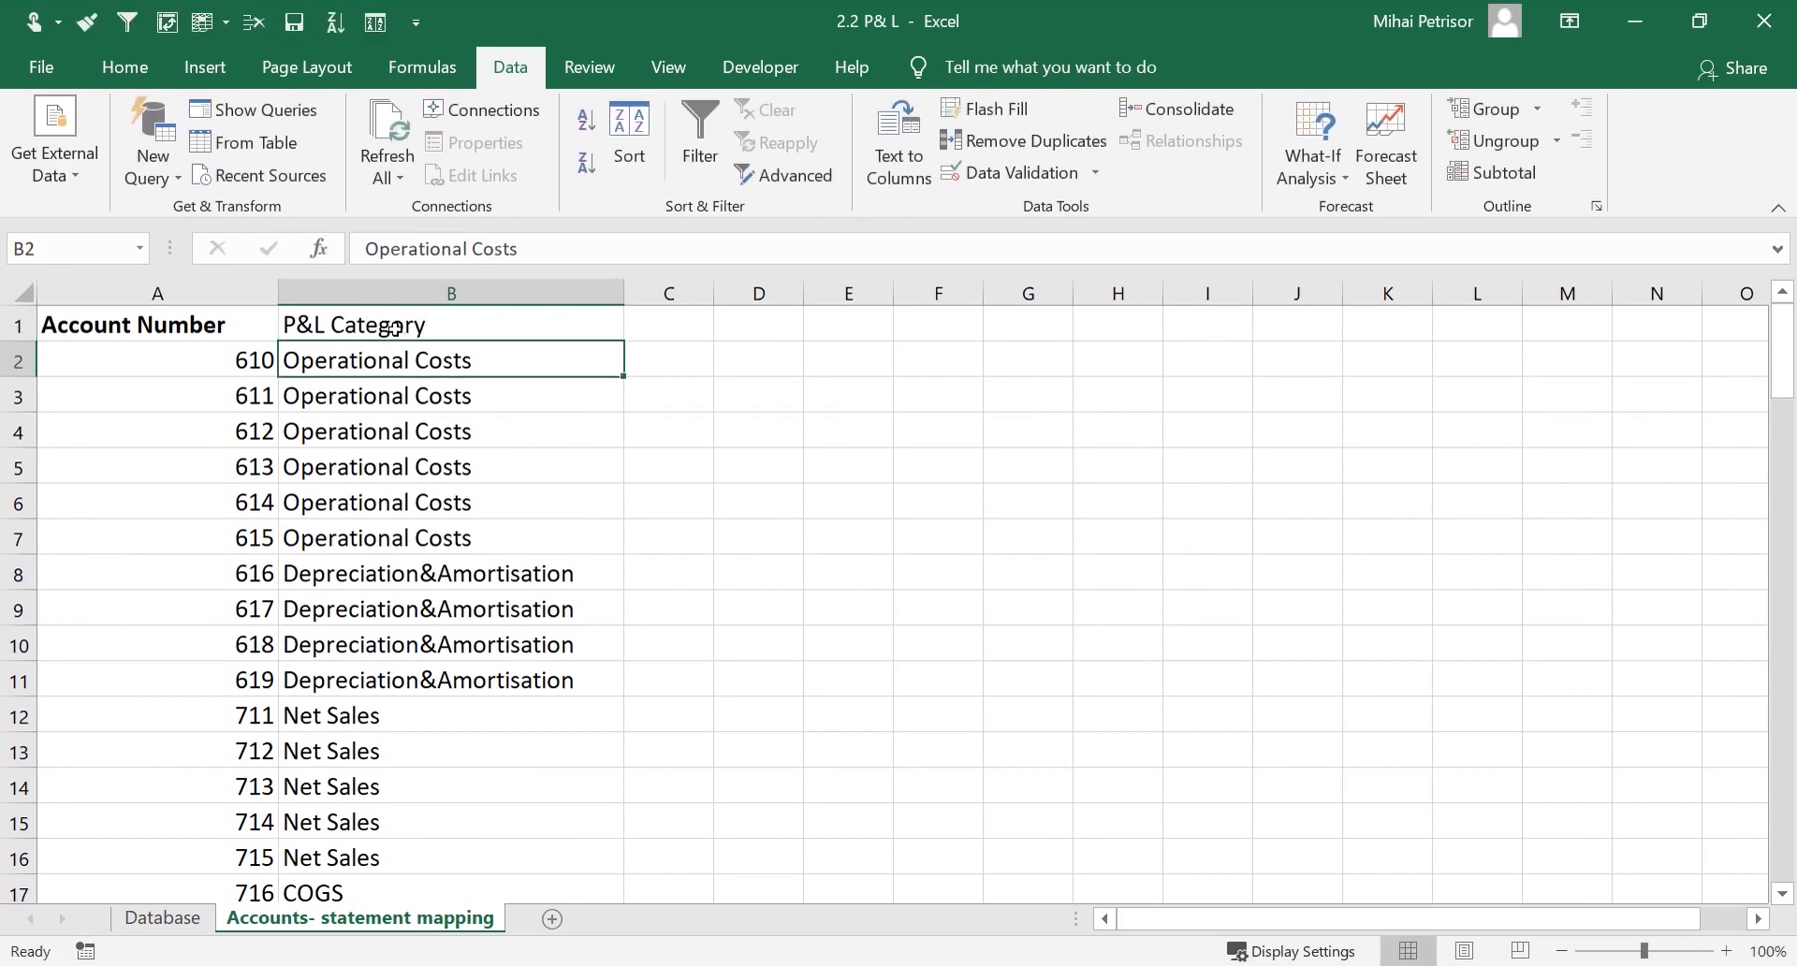
pyautogui.click(393, 329)
# Freeze the header row of the mapping sheet and look through the assigned categories down to account 815
pyautogui.click(439, 433)
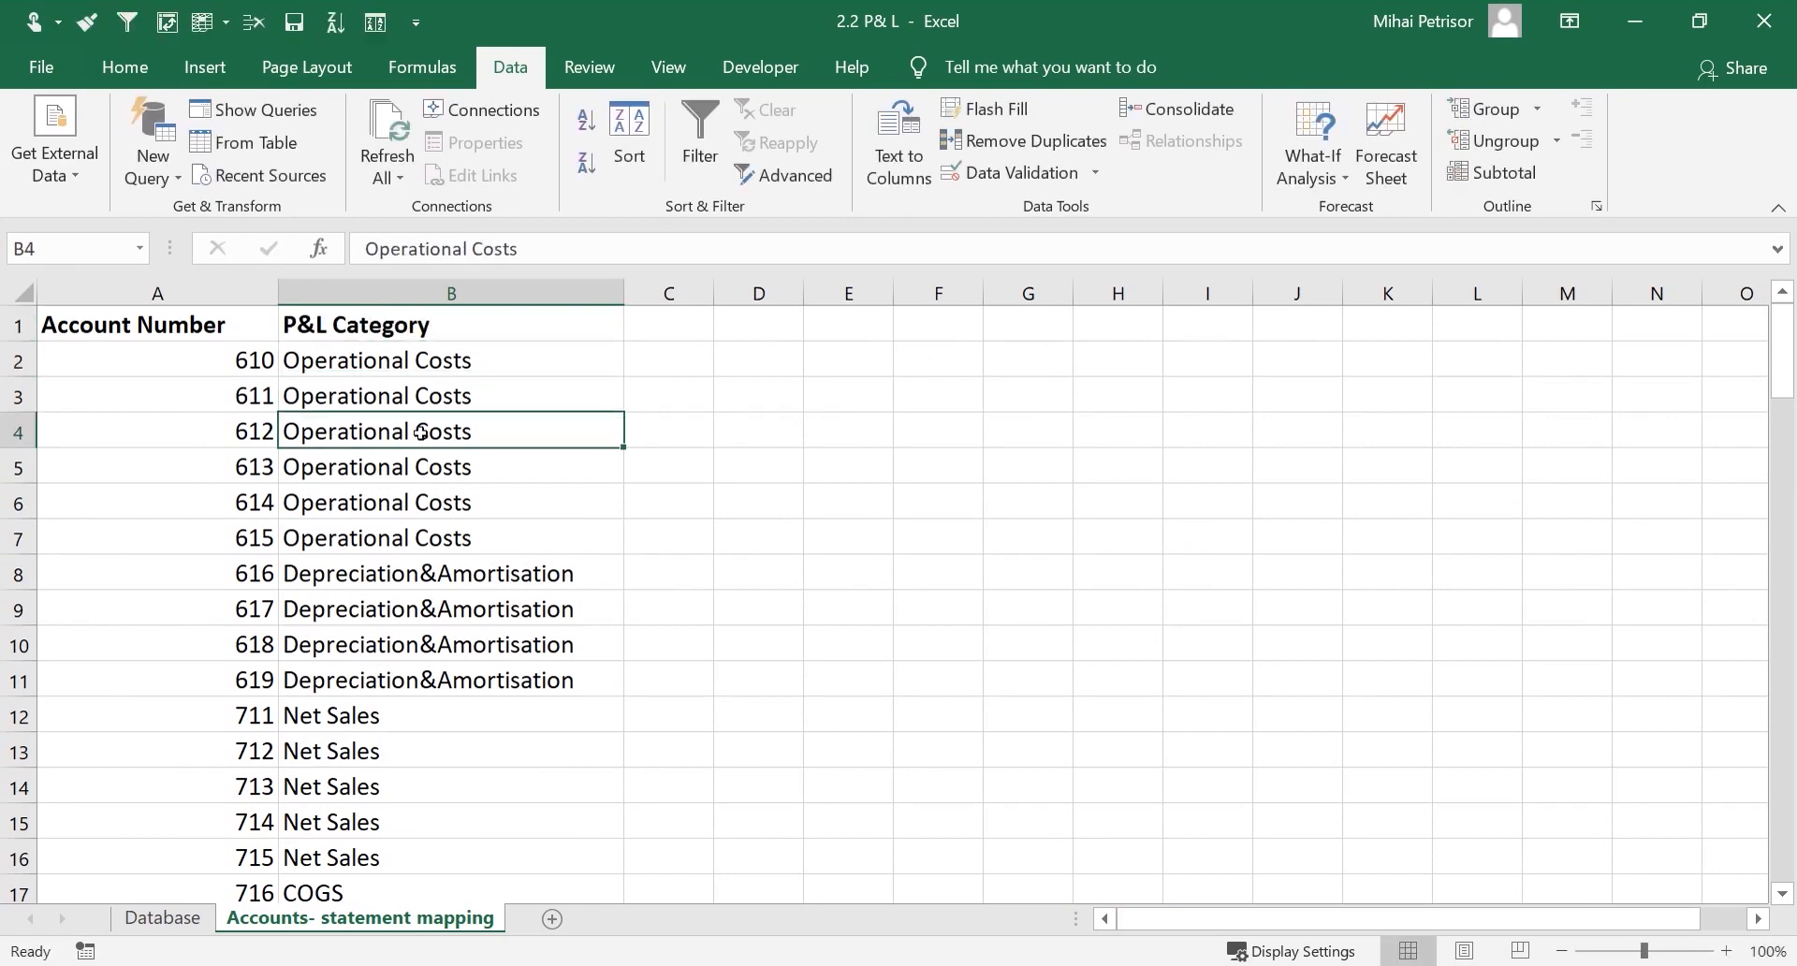
pyautogui.scroll(-2, 400, 493)
pyautogui.scroll(-4, 400, 493)
pyautogui.scroll(6, 401, 493)
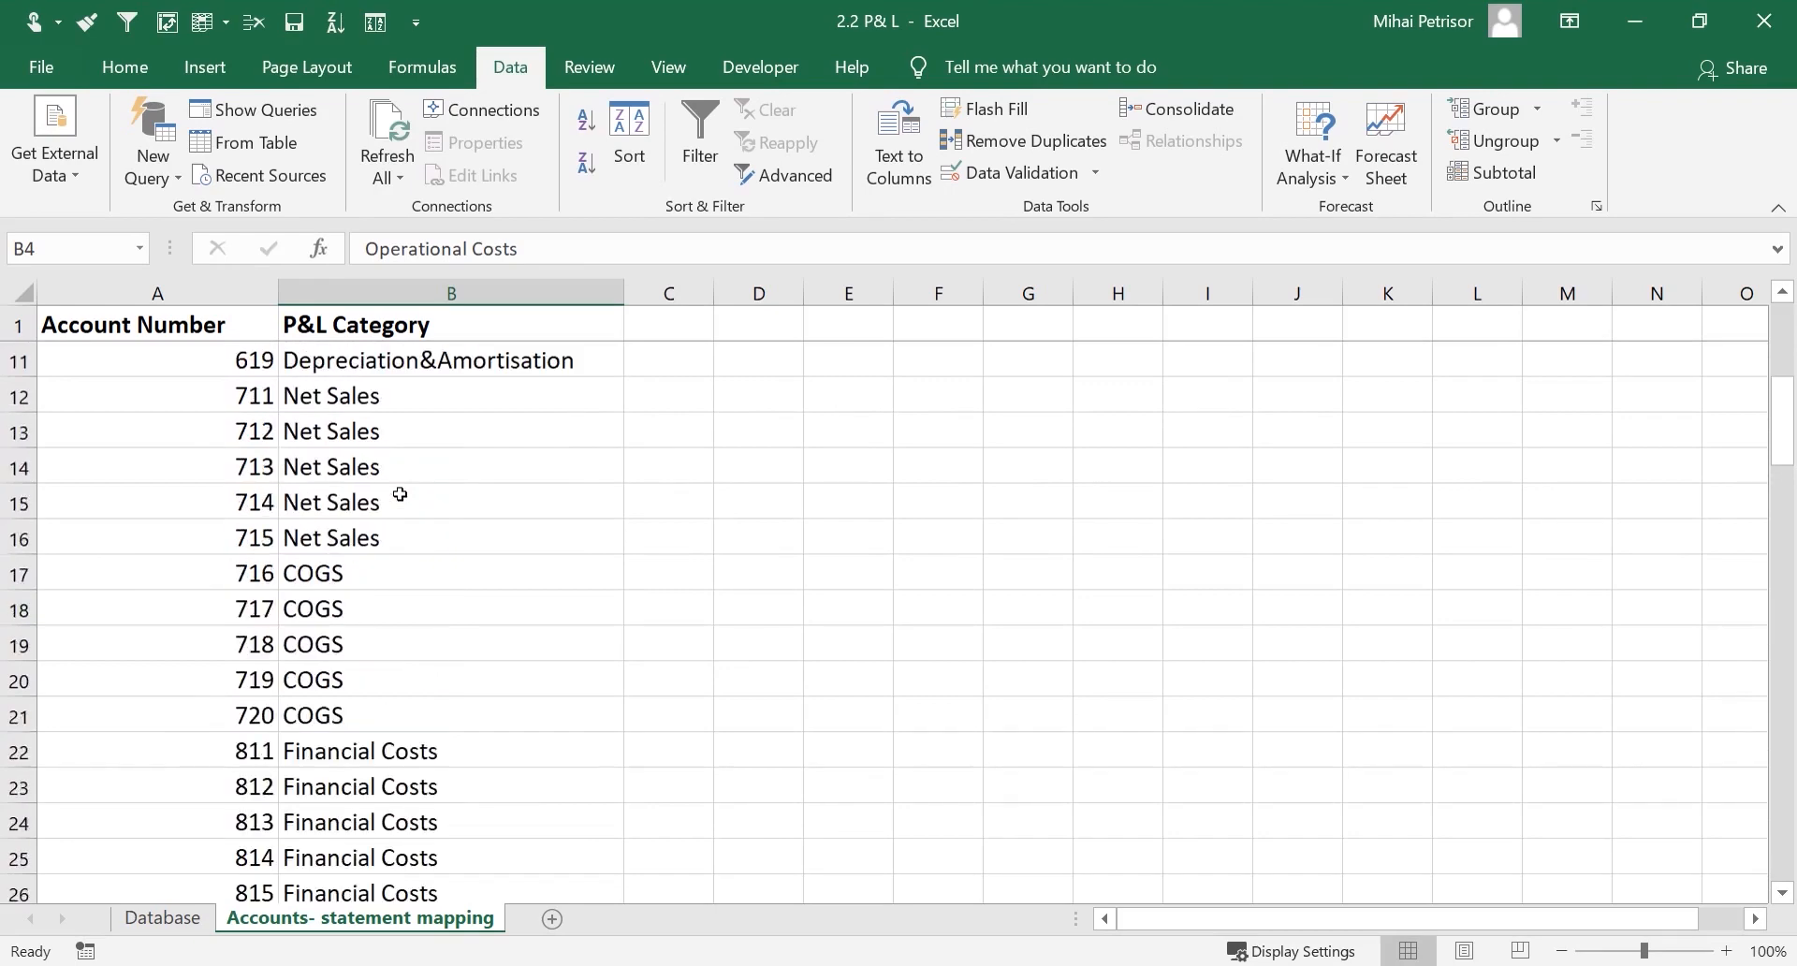
pyautogui.click(362, 375)
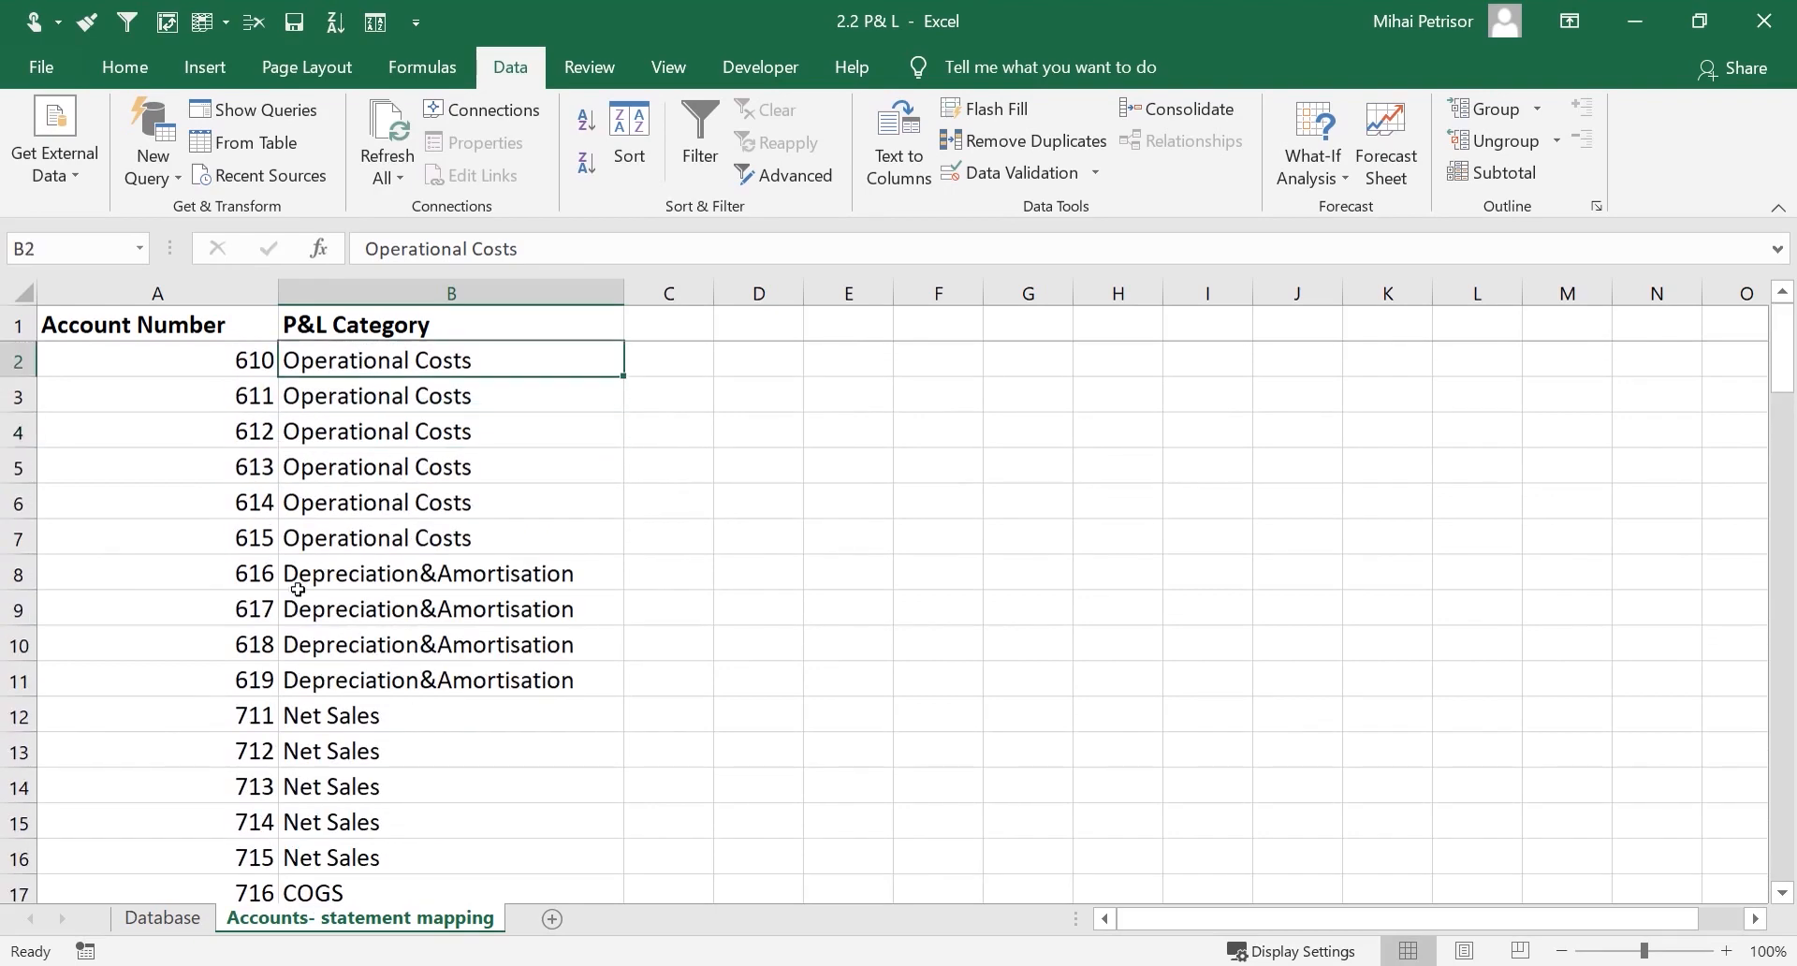
# Review the account numbers across the Sales, Purchase, Op and F records in Database, and return to the mapping sheet
pyautogui.click(182, 924)
pyautogui.click(670, 374)
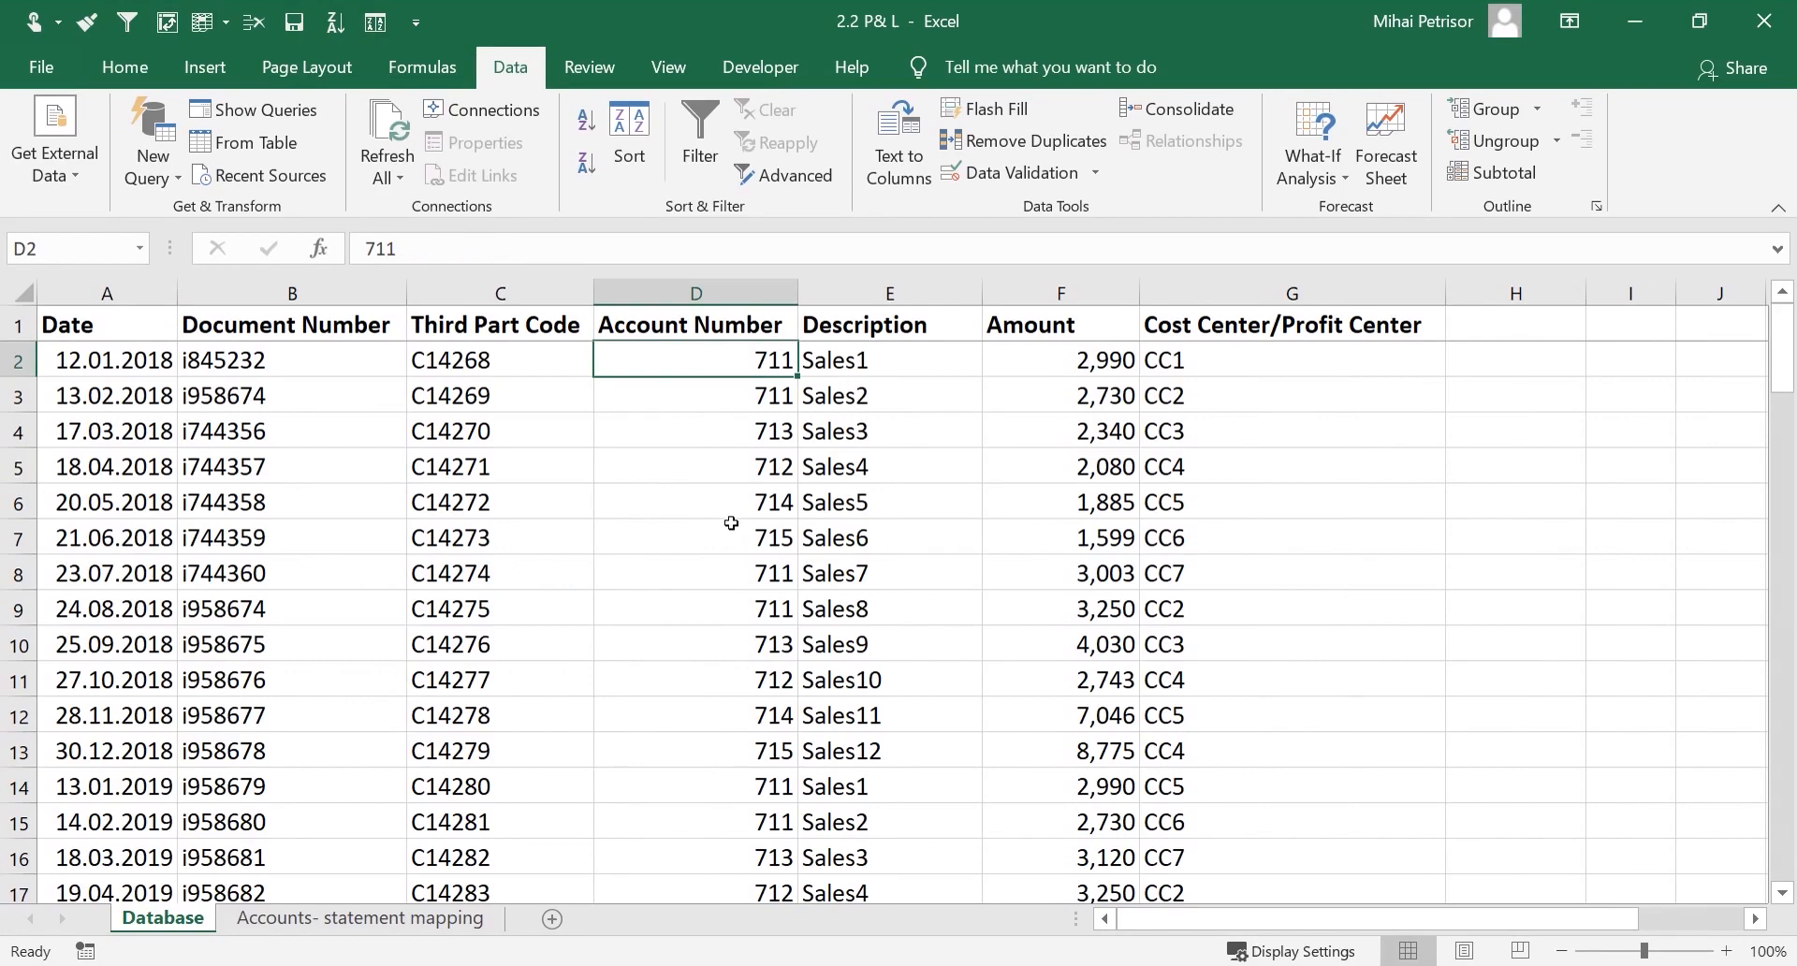
pyautogui.scroll(-14, 405, 742)
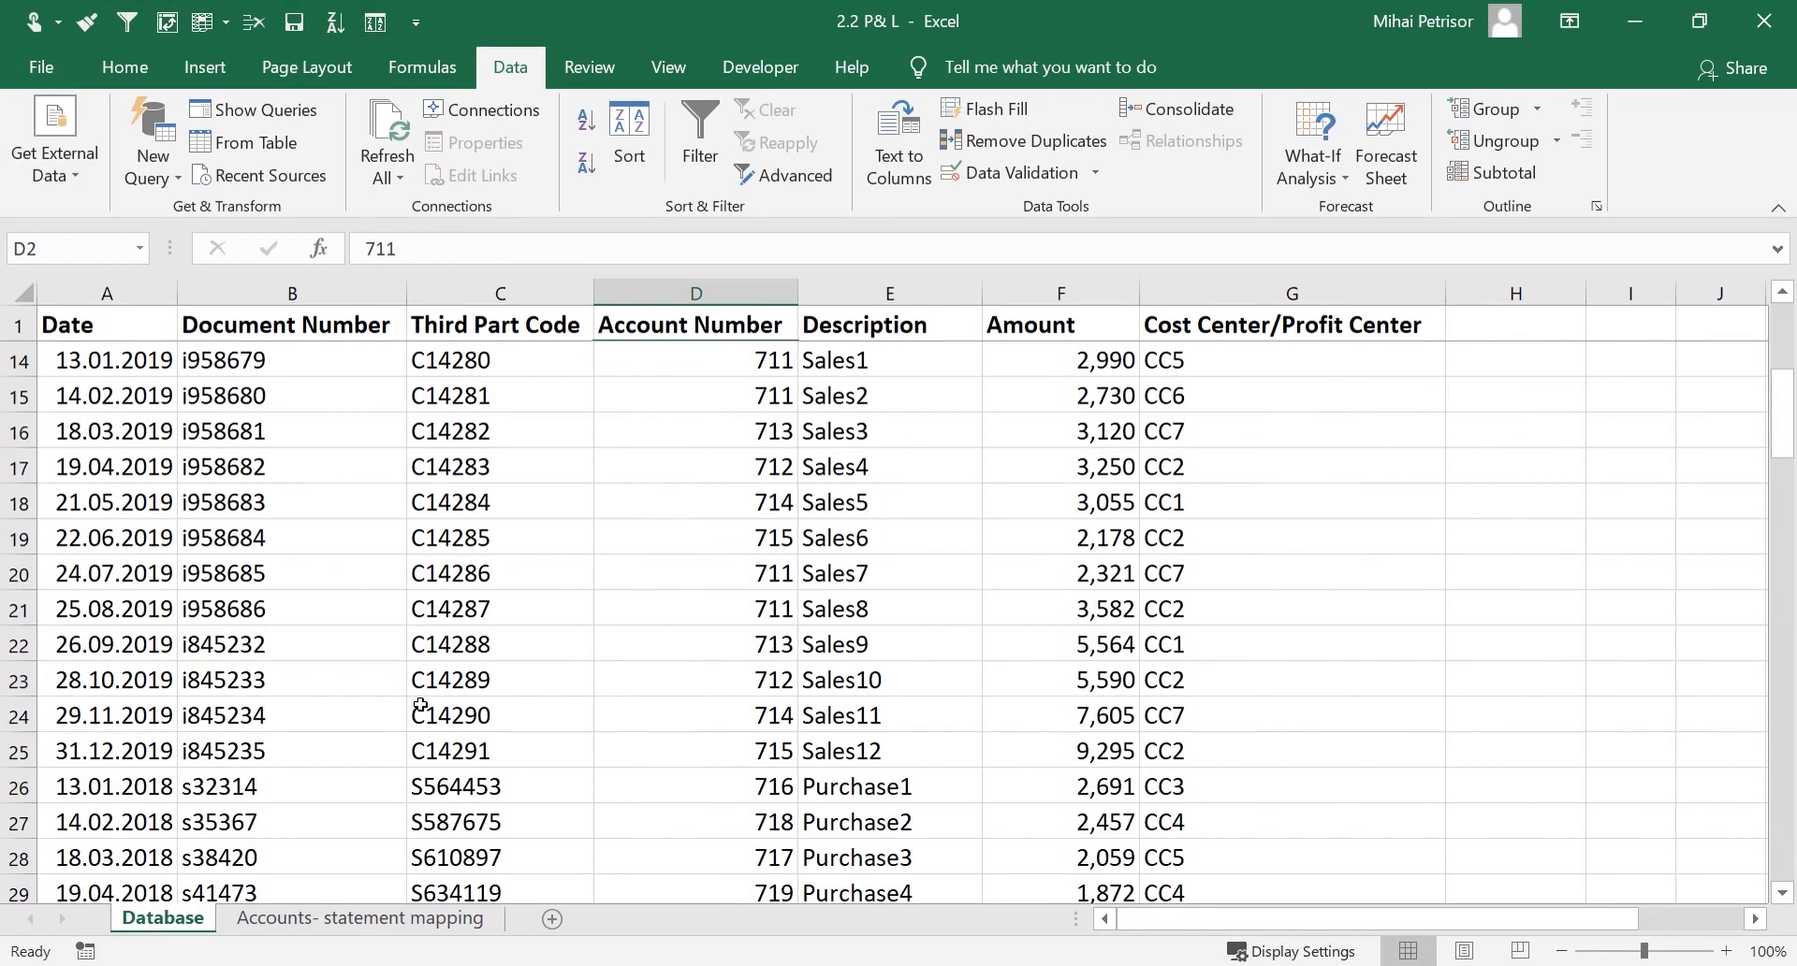
pyautogui.scroll(-17, 449, 609)
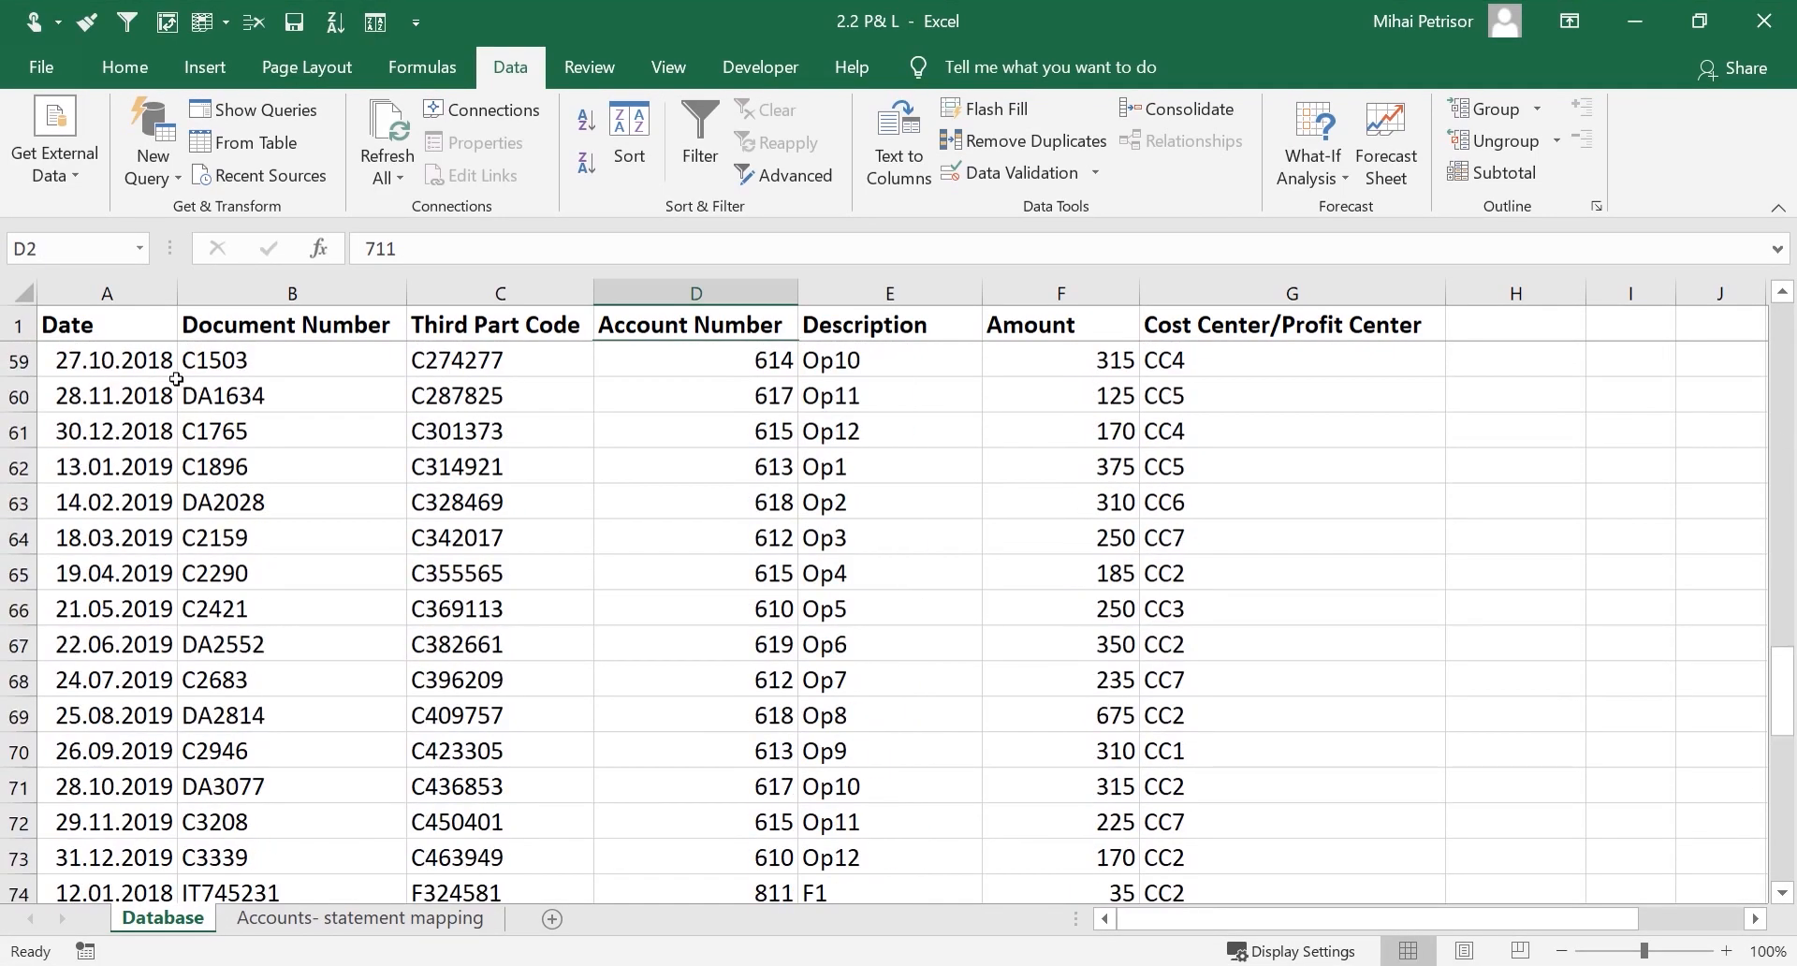
pyautogui.scroll(6, 166, 470)
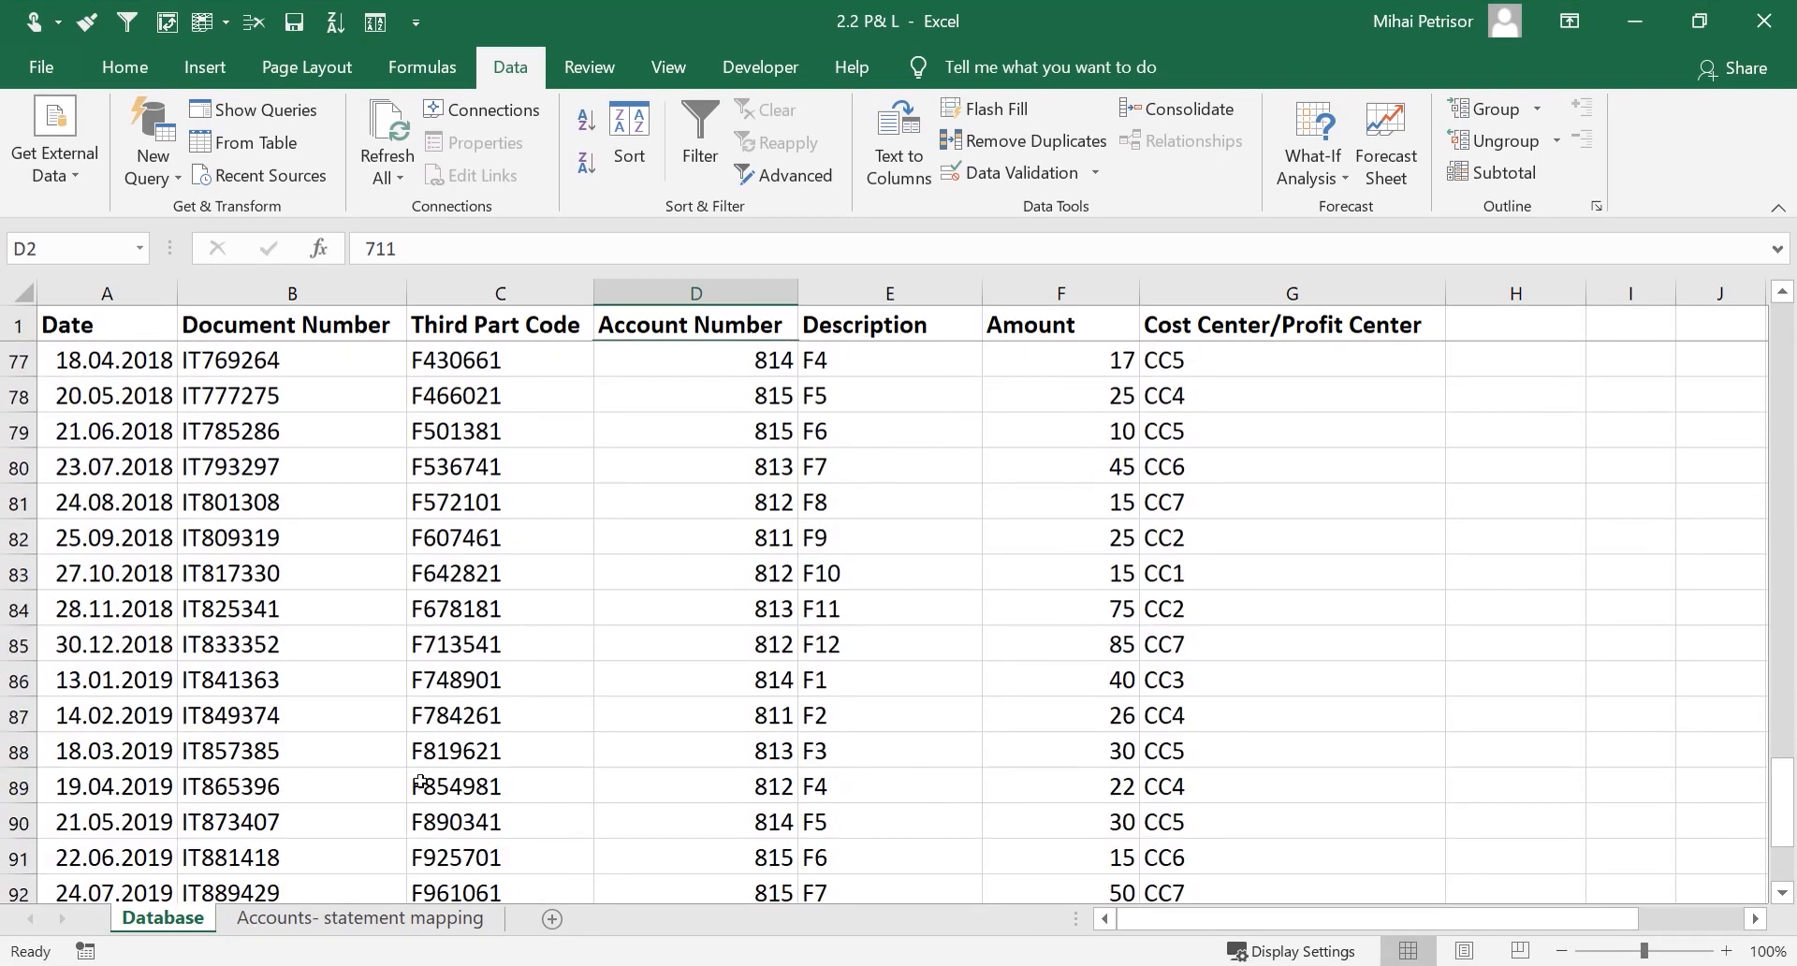
pyautogui.click(412, 921)
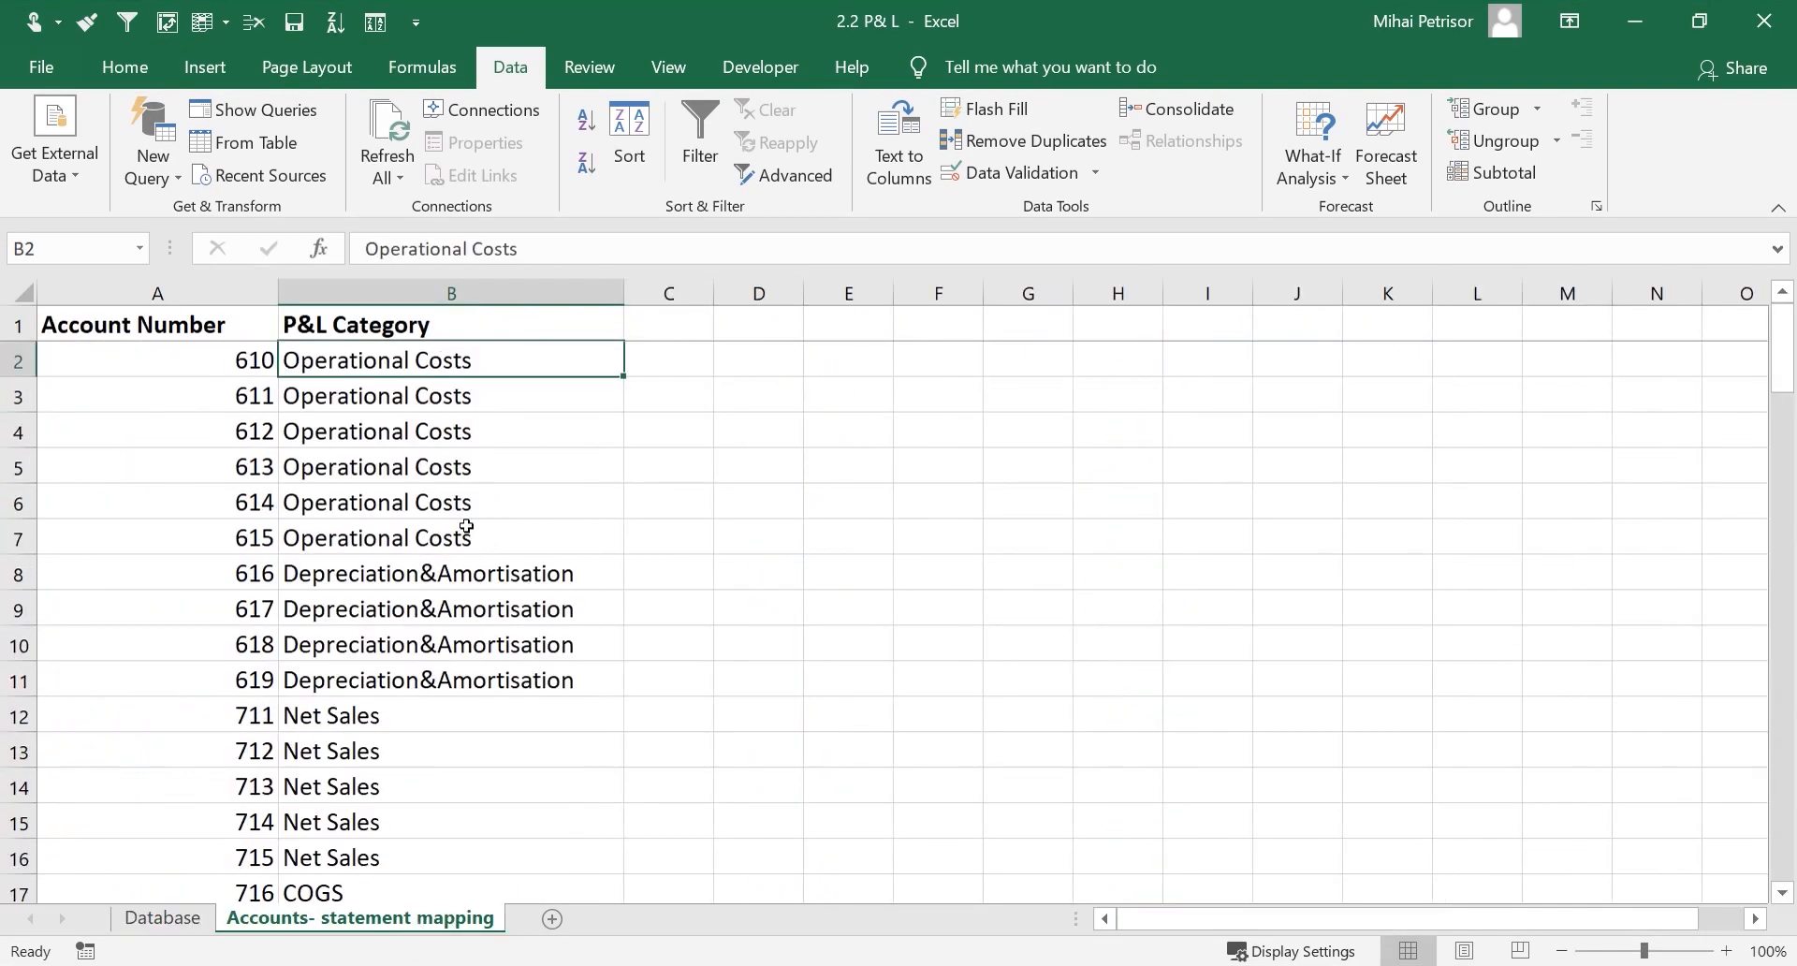
# Autofit the widths of columns A and B in the mapping sheet
pyautogui.click(188, 353)
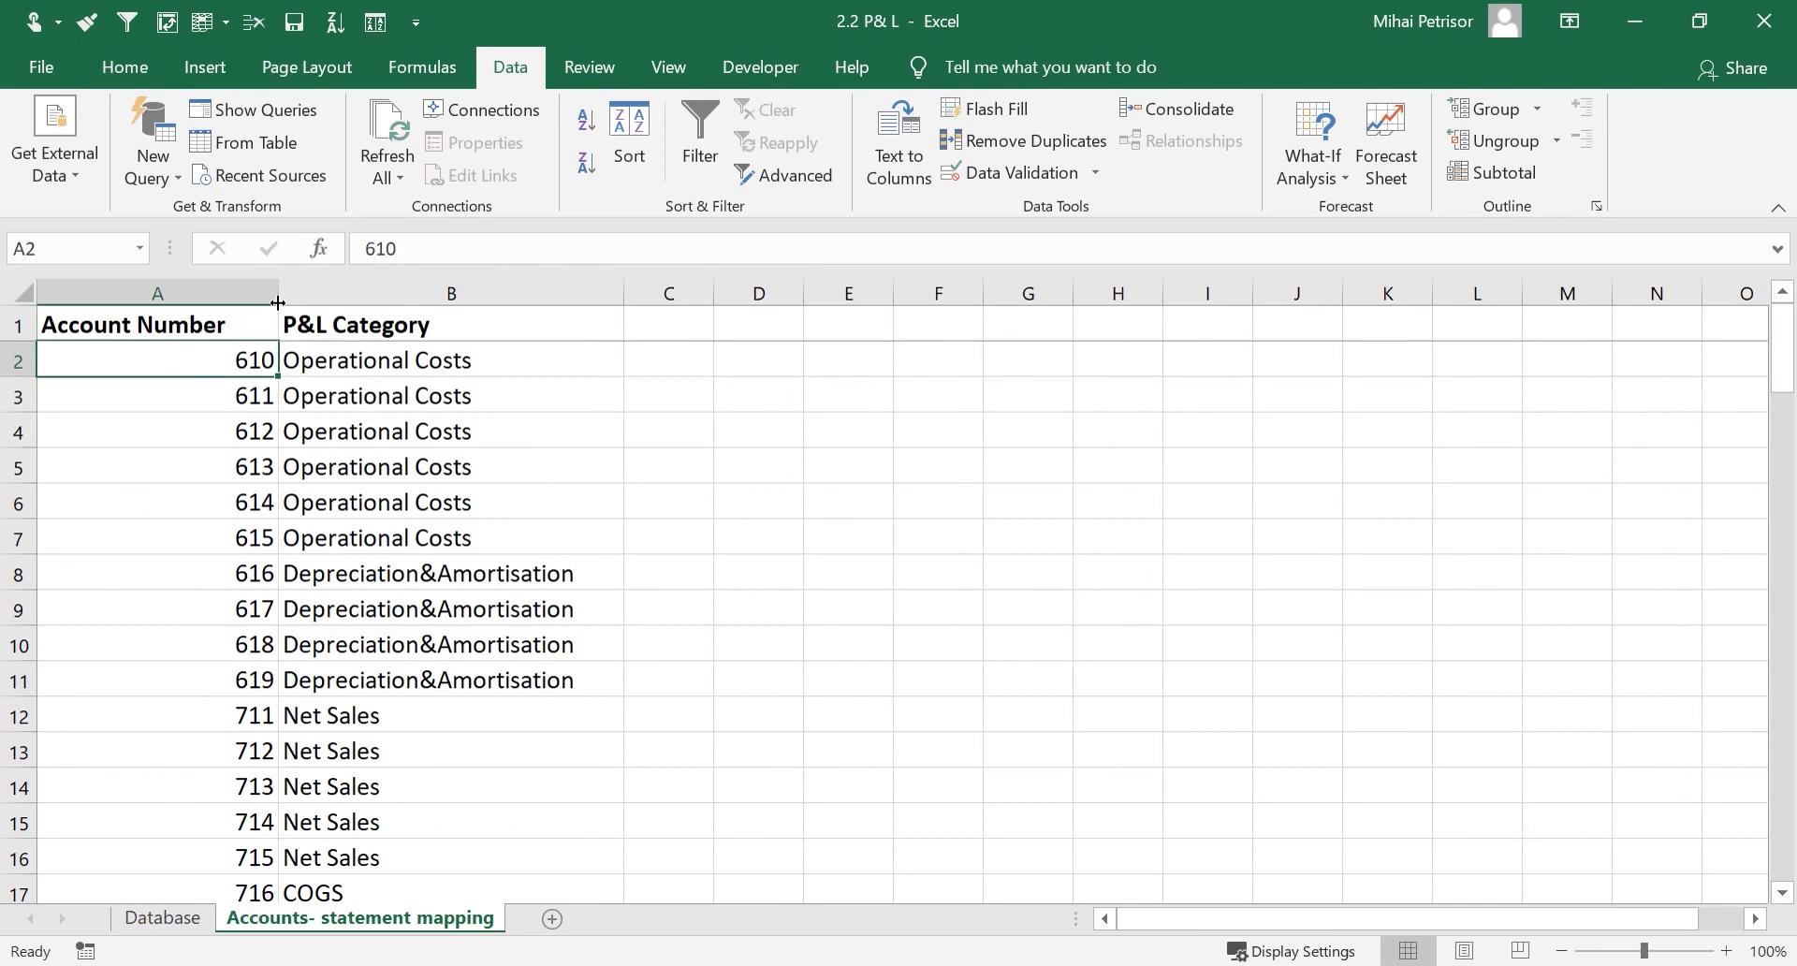
pyautogui.doubleClick(277, 301)
pyautogui.doubleClick(587, 294)
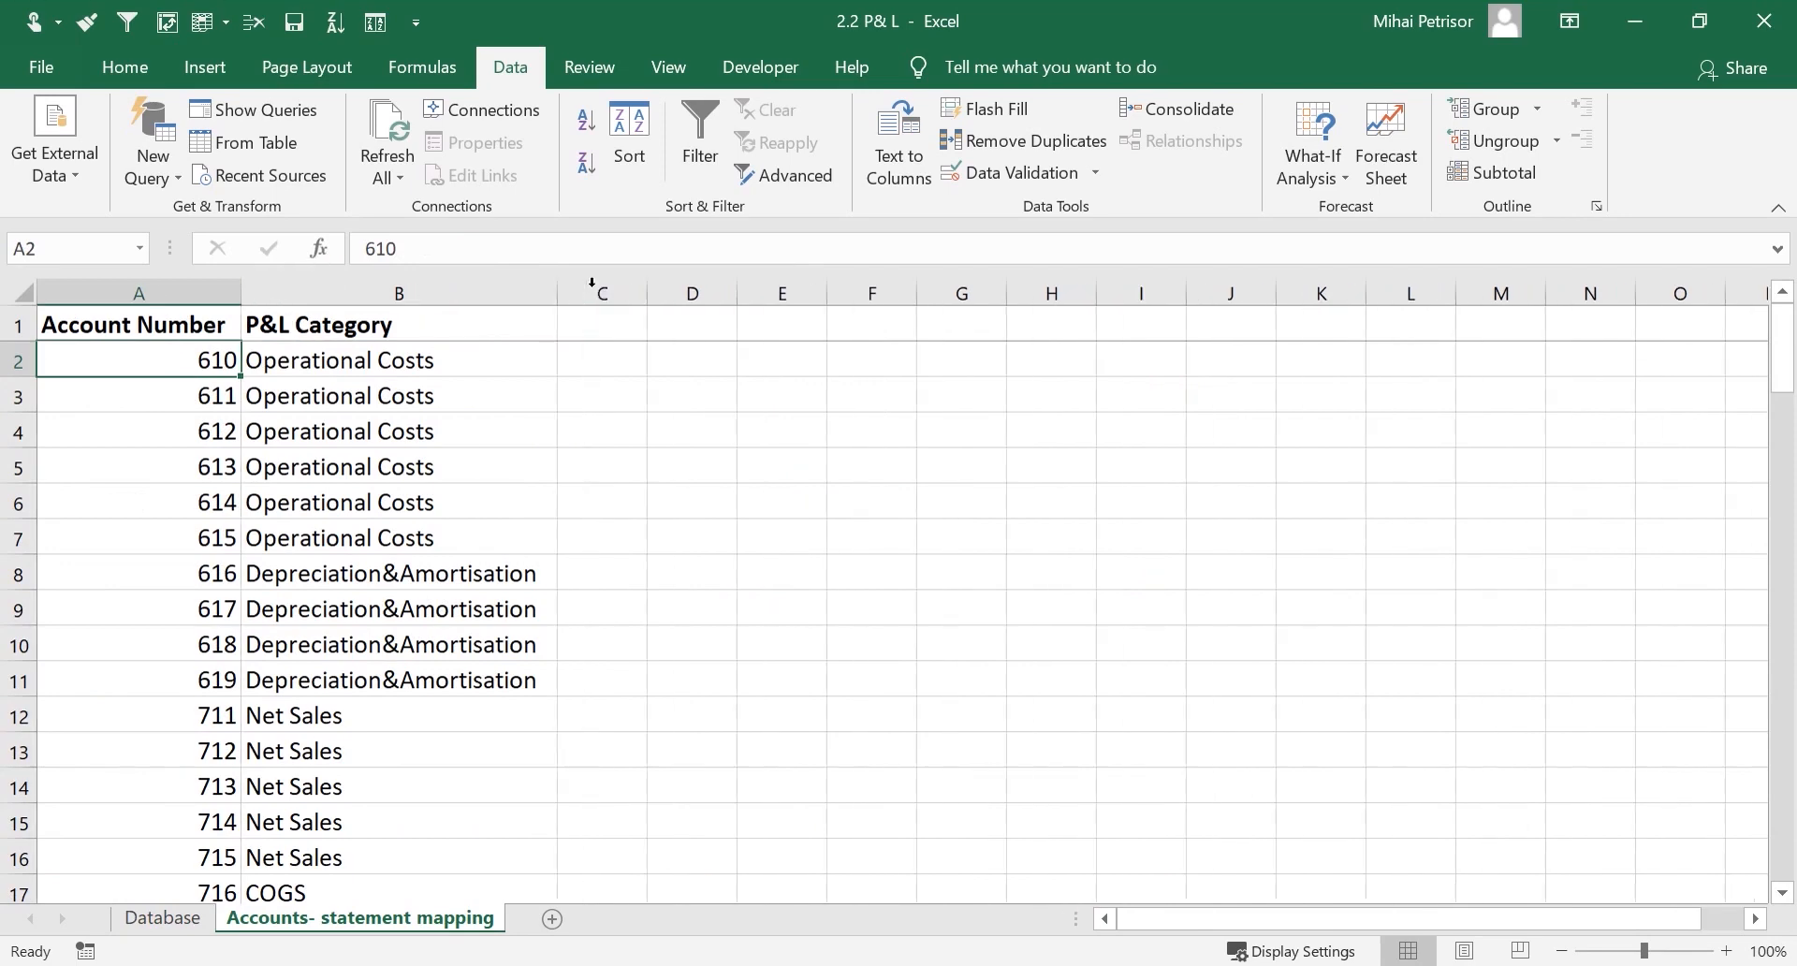
pyautogui.click(455, 436)
# Add the headers "Month" in H1 and "Year" in I1 of the Database sheet
pyautogui.click(163, 918)
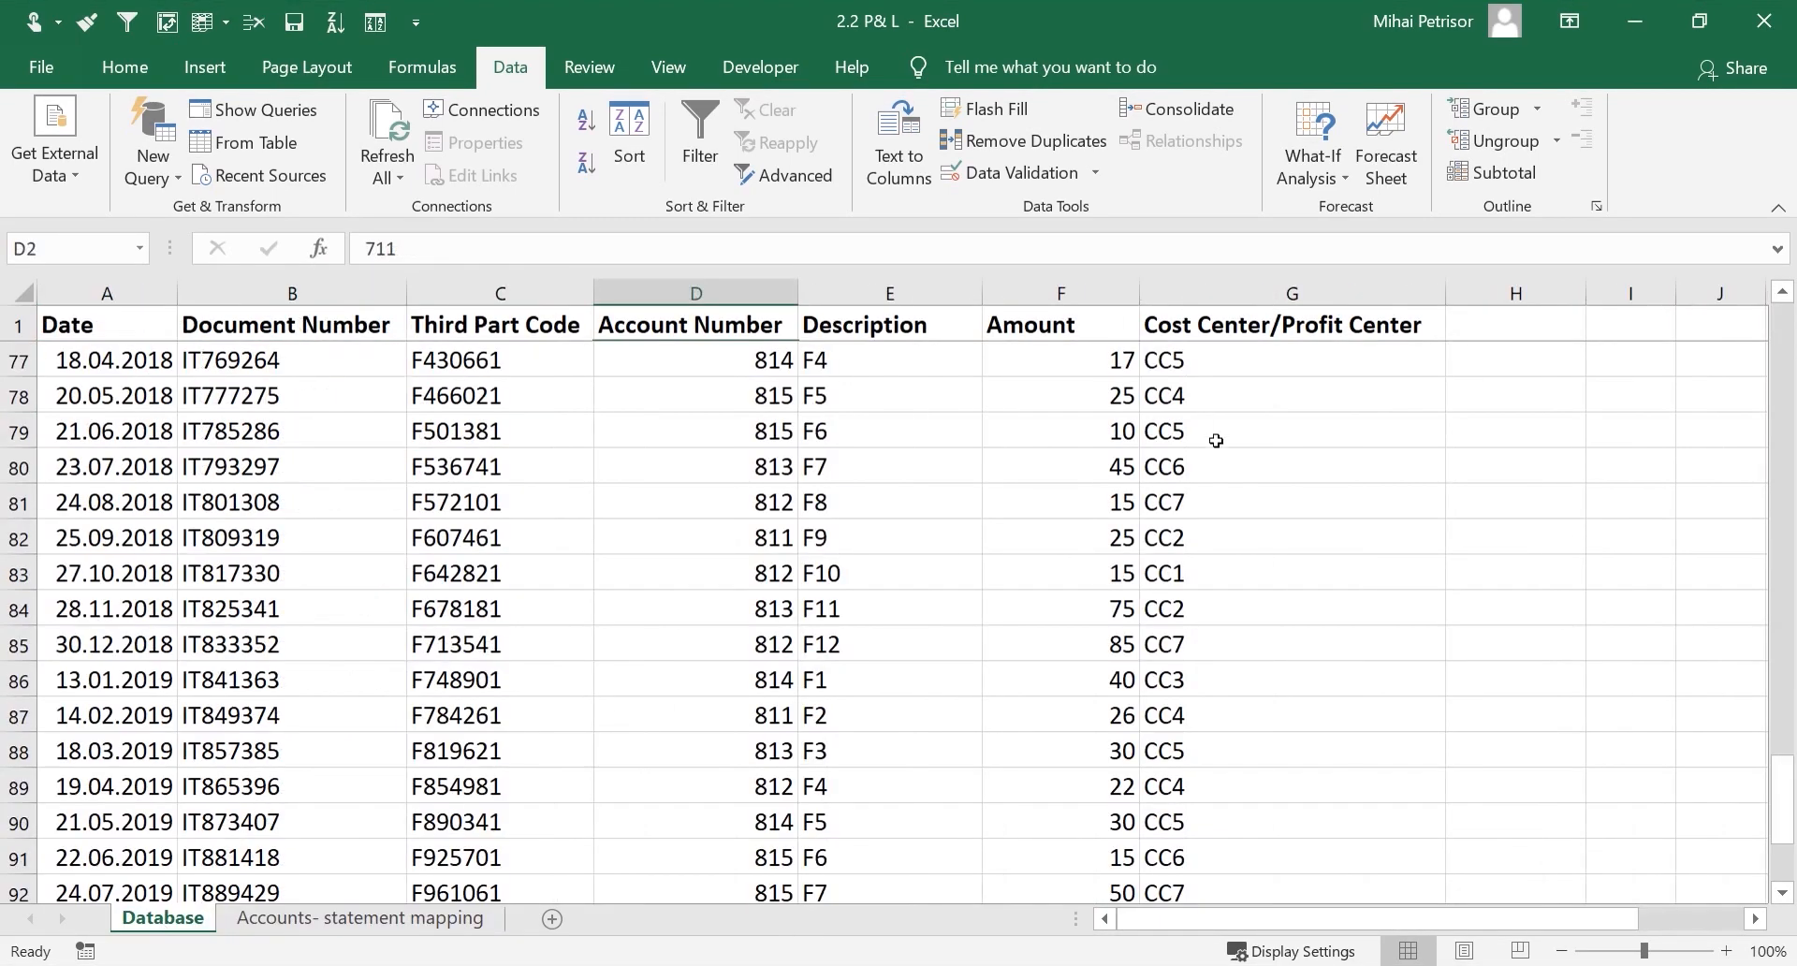
pyautogui.click(1598, 428)
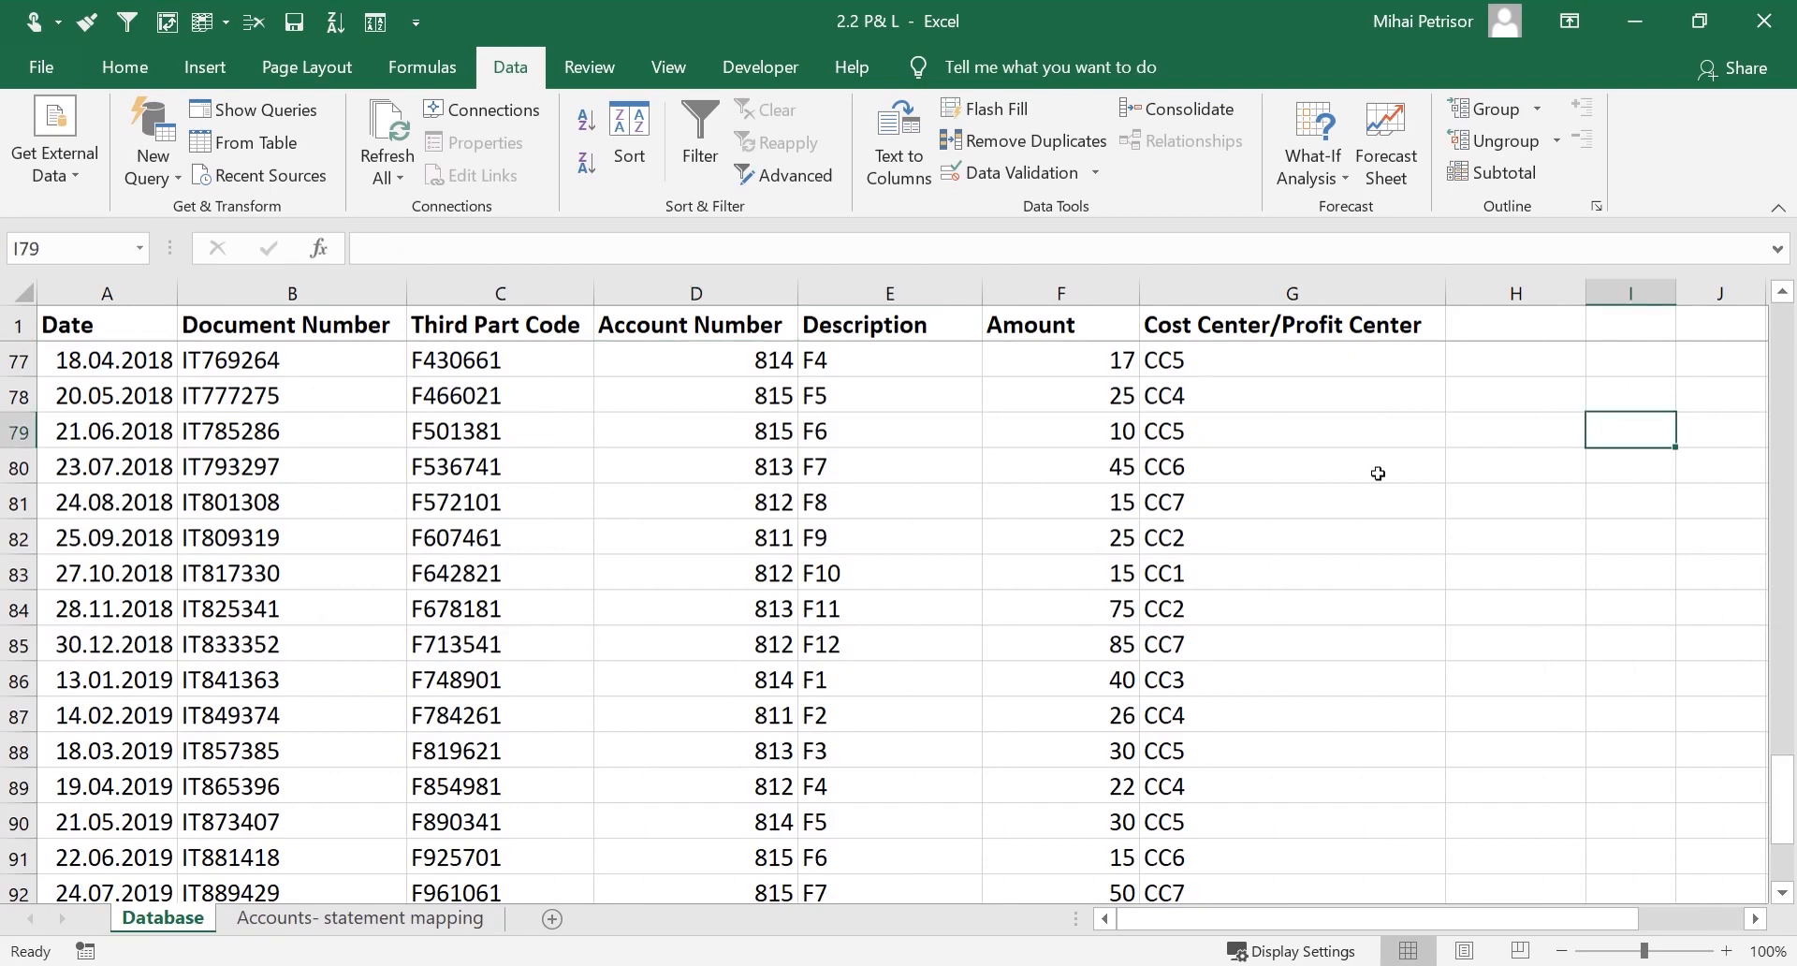
pyautogui.click(1544, 482)
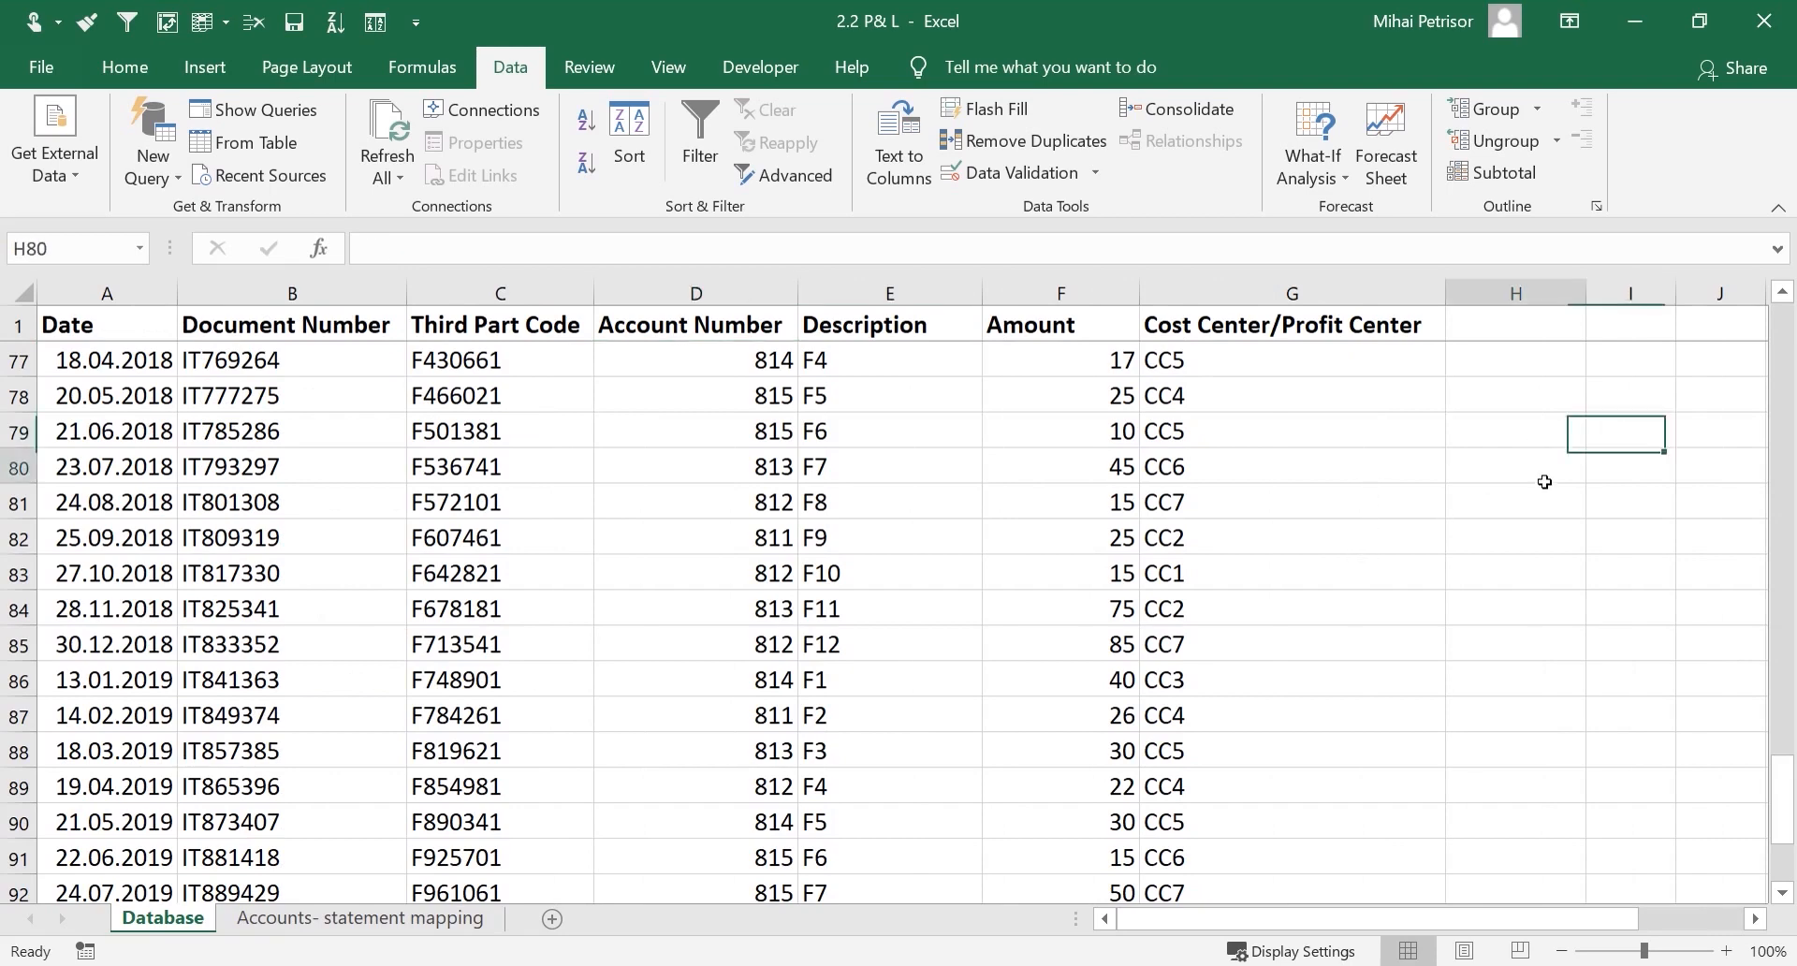
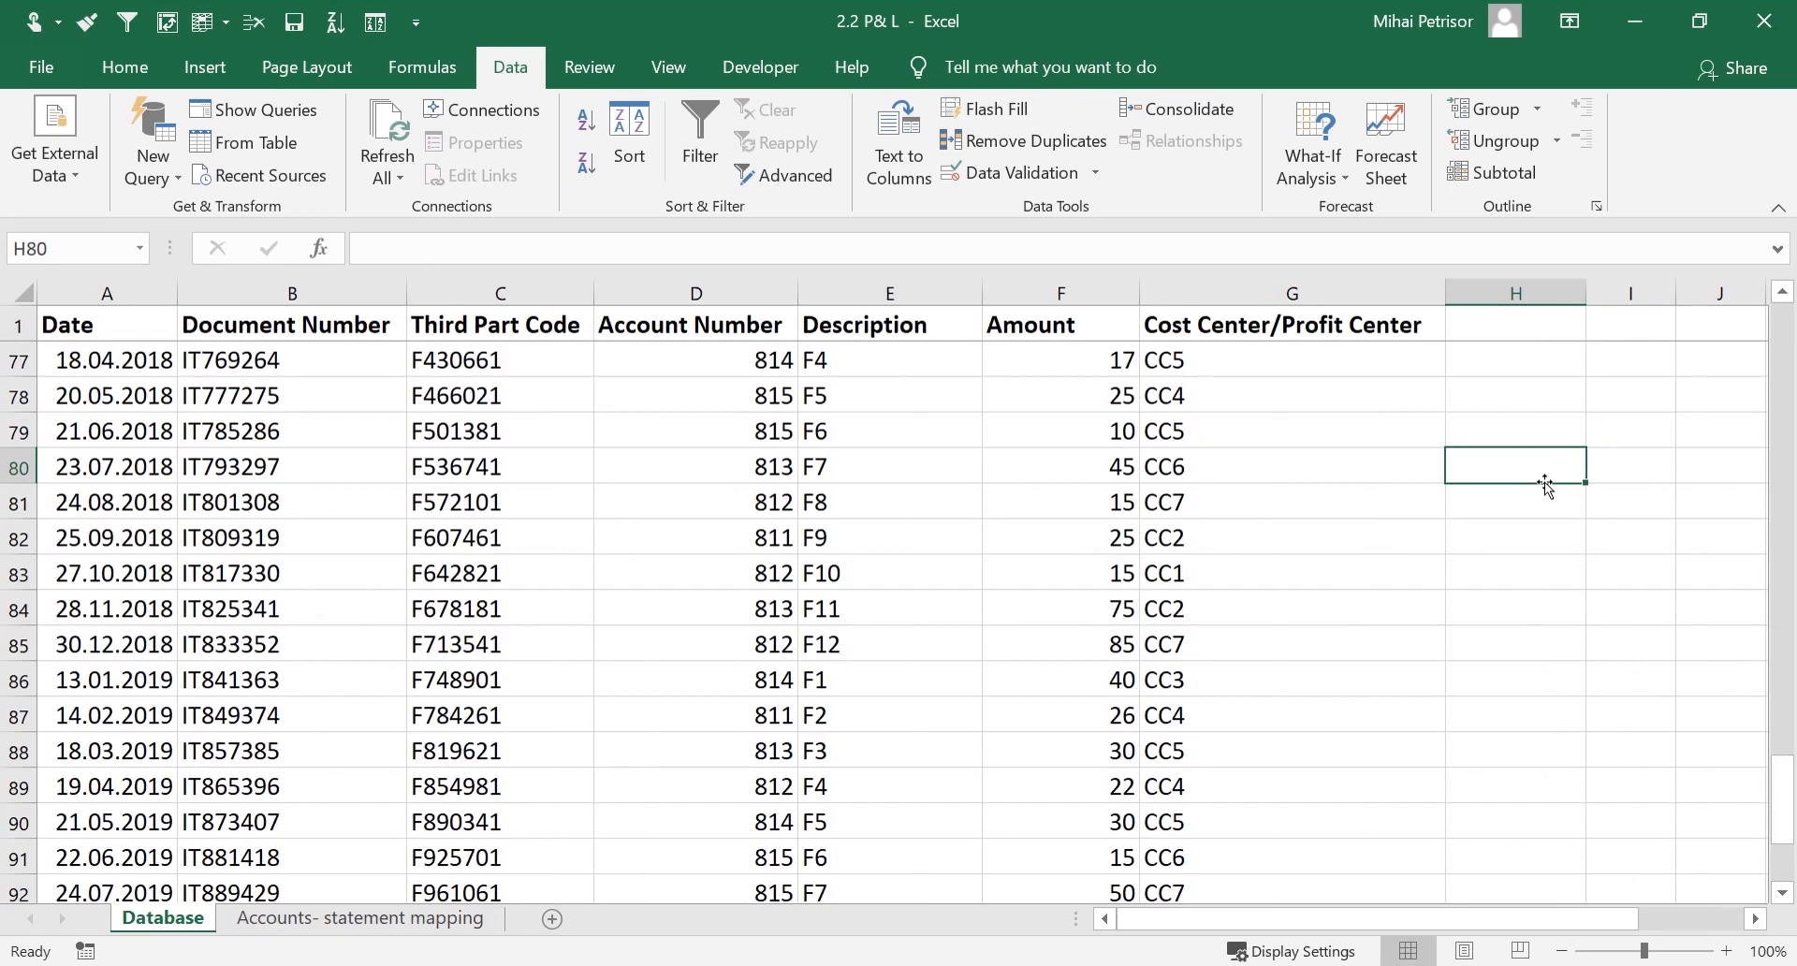
pyautogui.click(1503, 325)
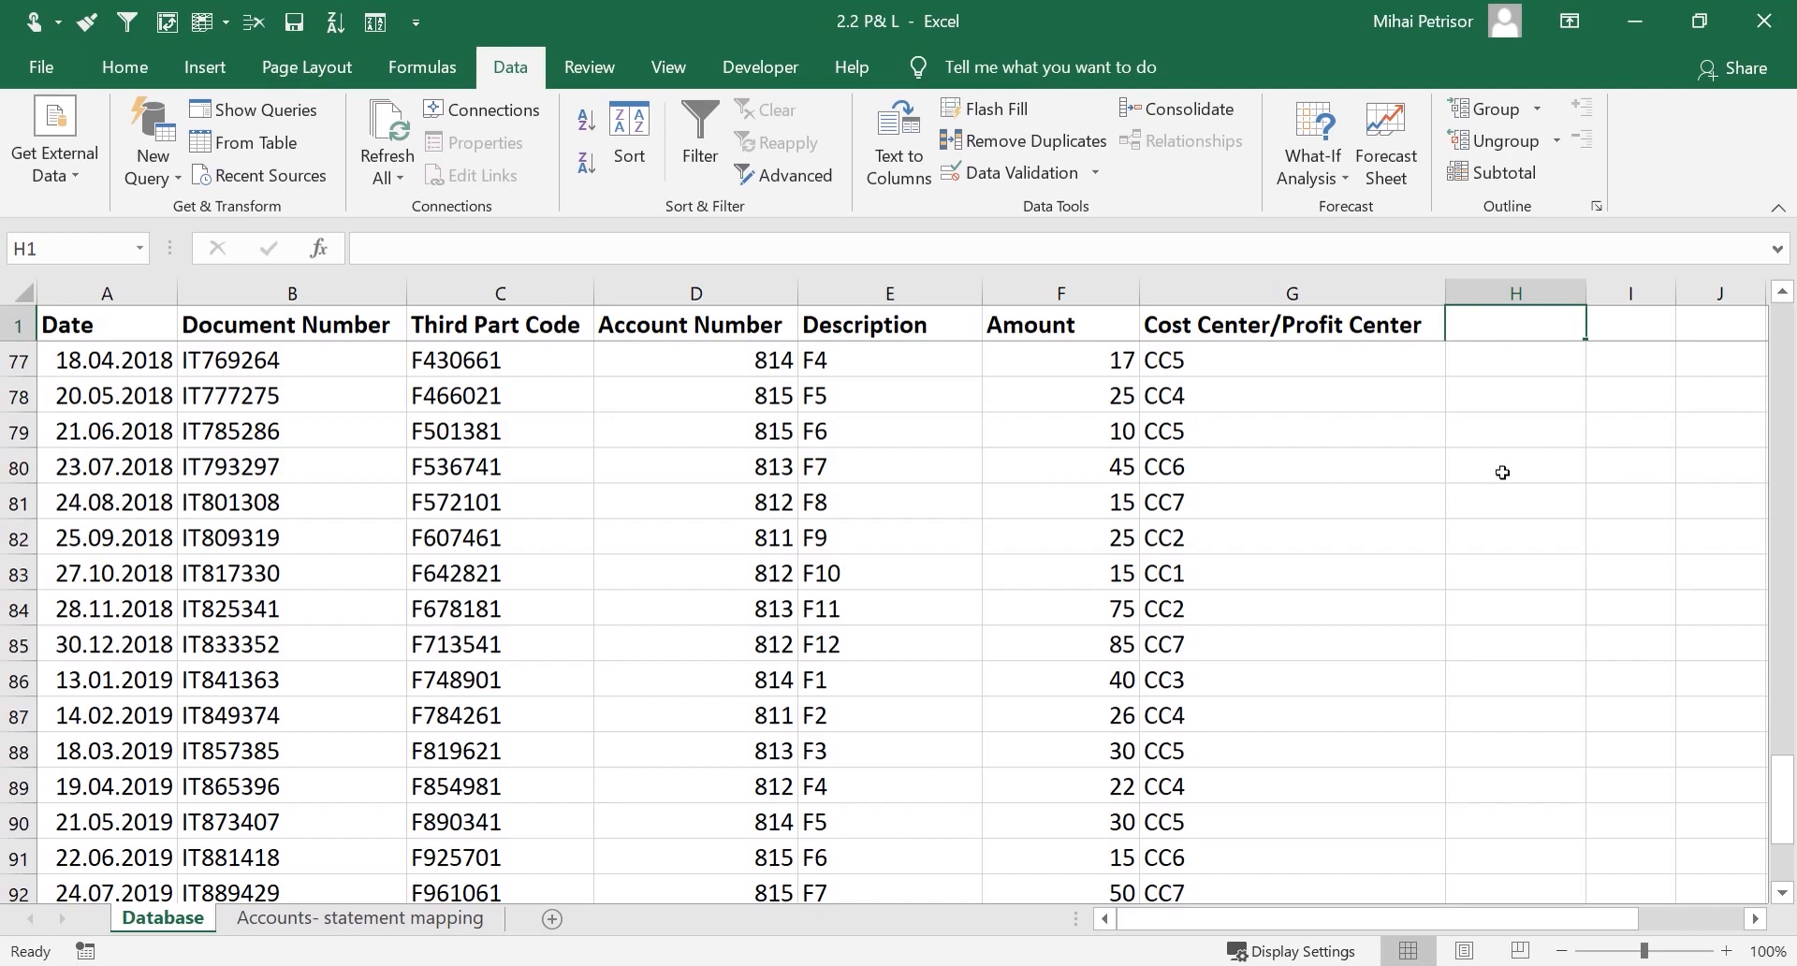
pyautogui.scroll(6, 1502, 473)
pyautogui.moveTo(1783, 682); pyautogui.dragTo(1793, 339)
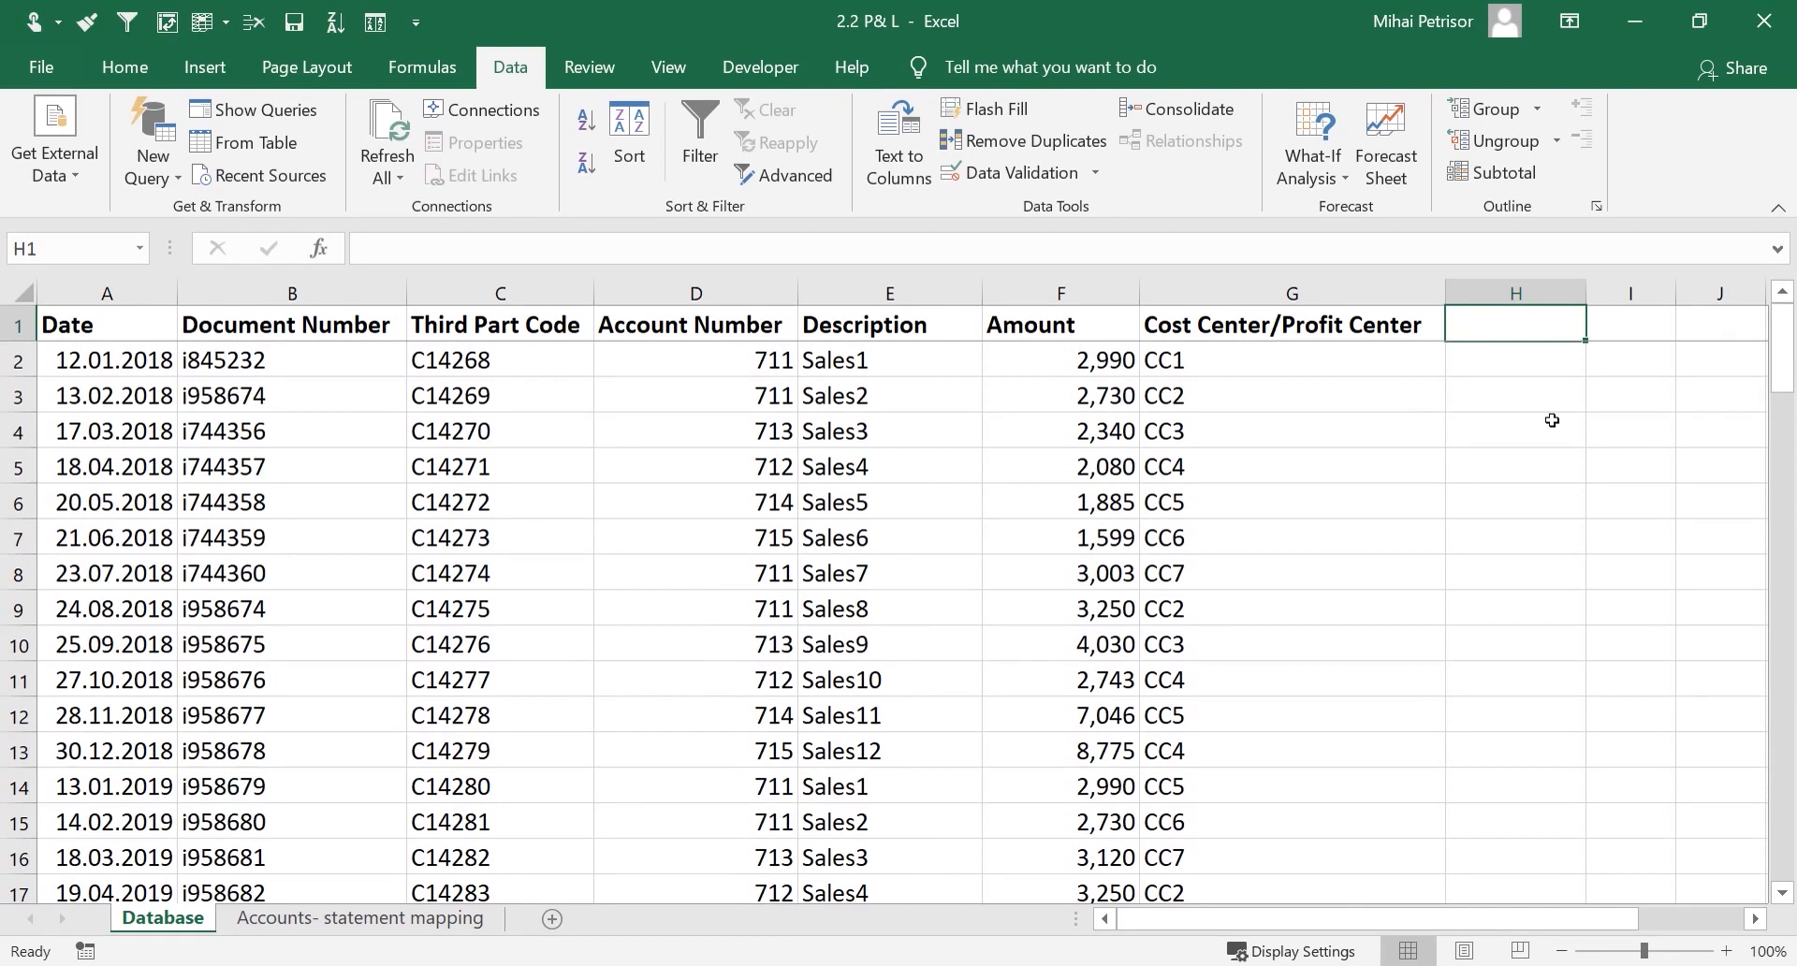
pyautogui.write('Monyh')
pyautogui.press('Tab')
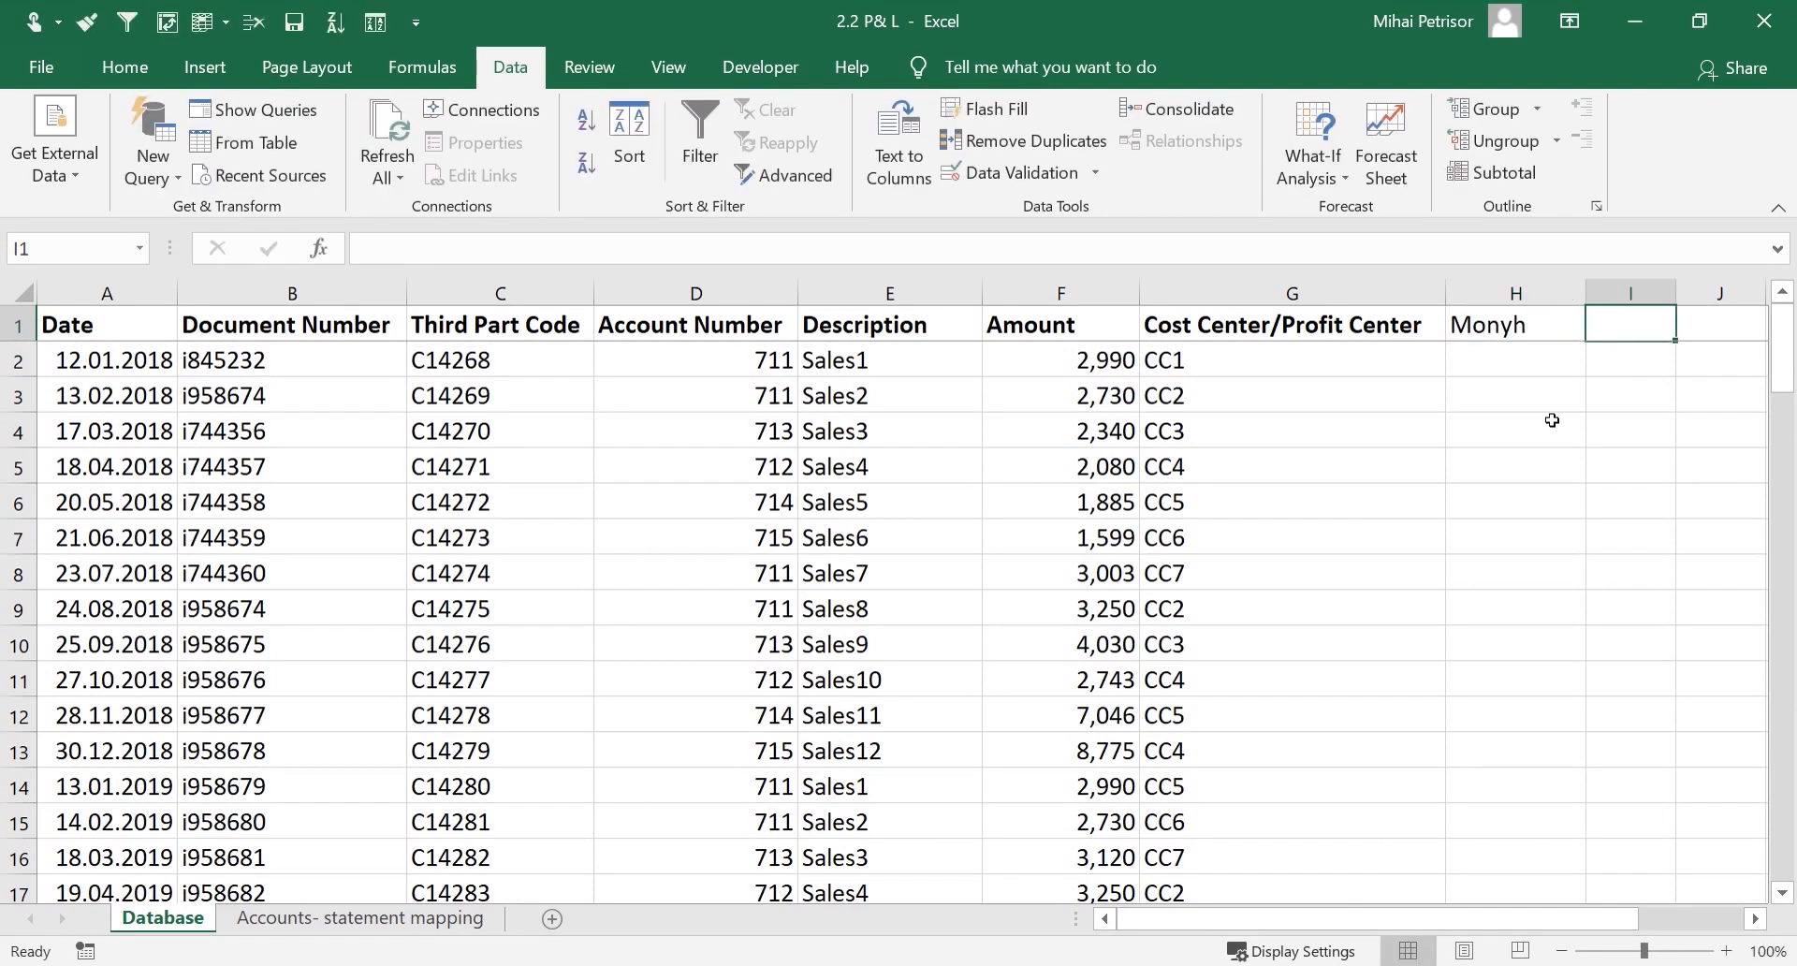
pyautogui.press('Left')
pyautogui.write('Mo')
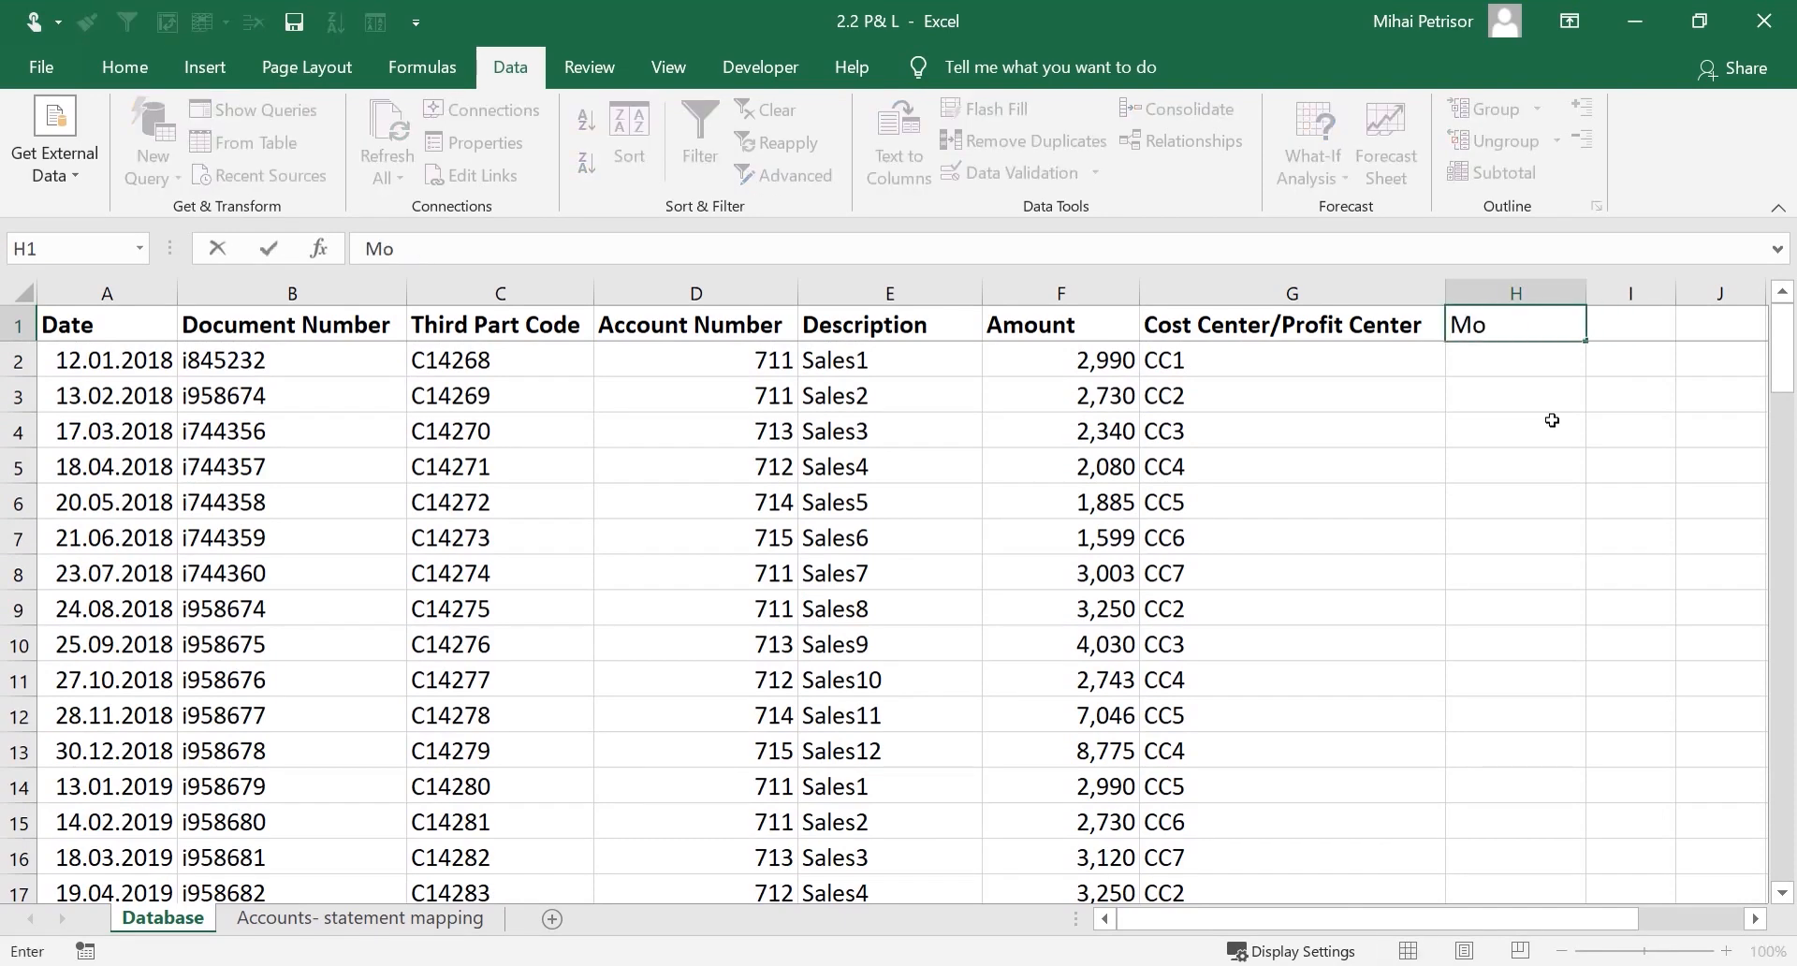
pyautogui.write('nth')
pyautogui.press('Tab')
pyautogui.write('Year')
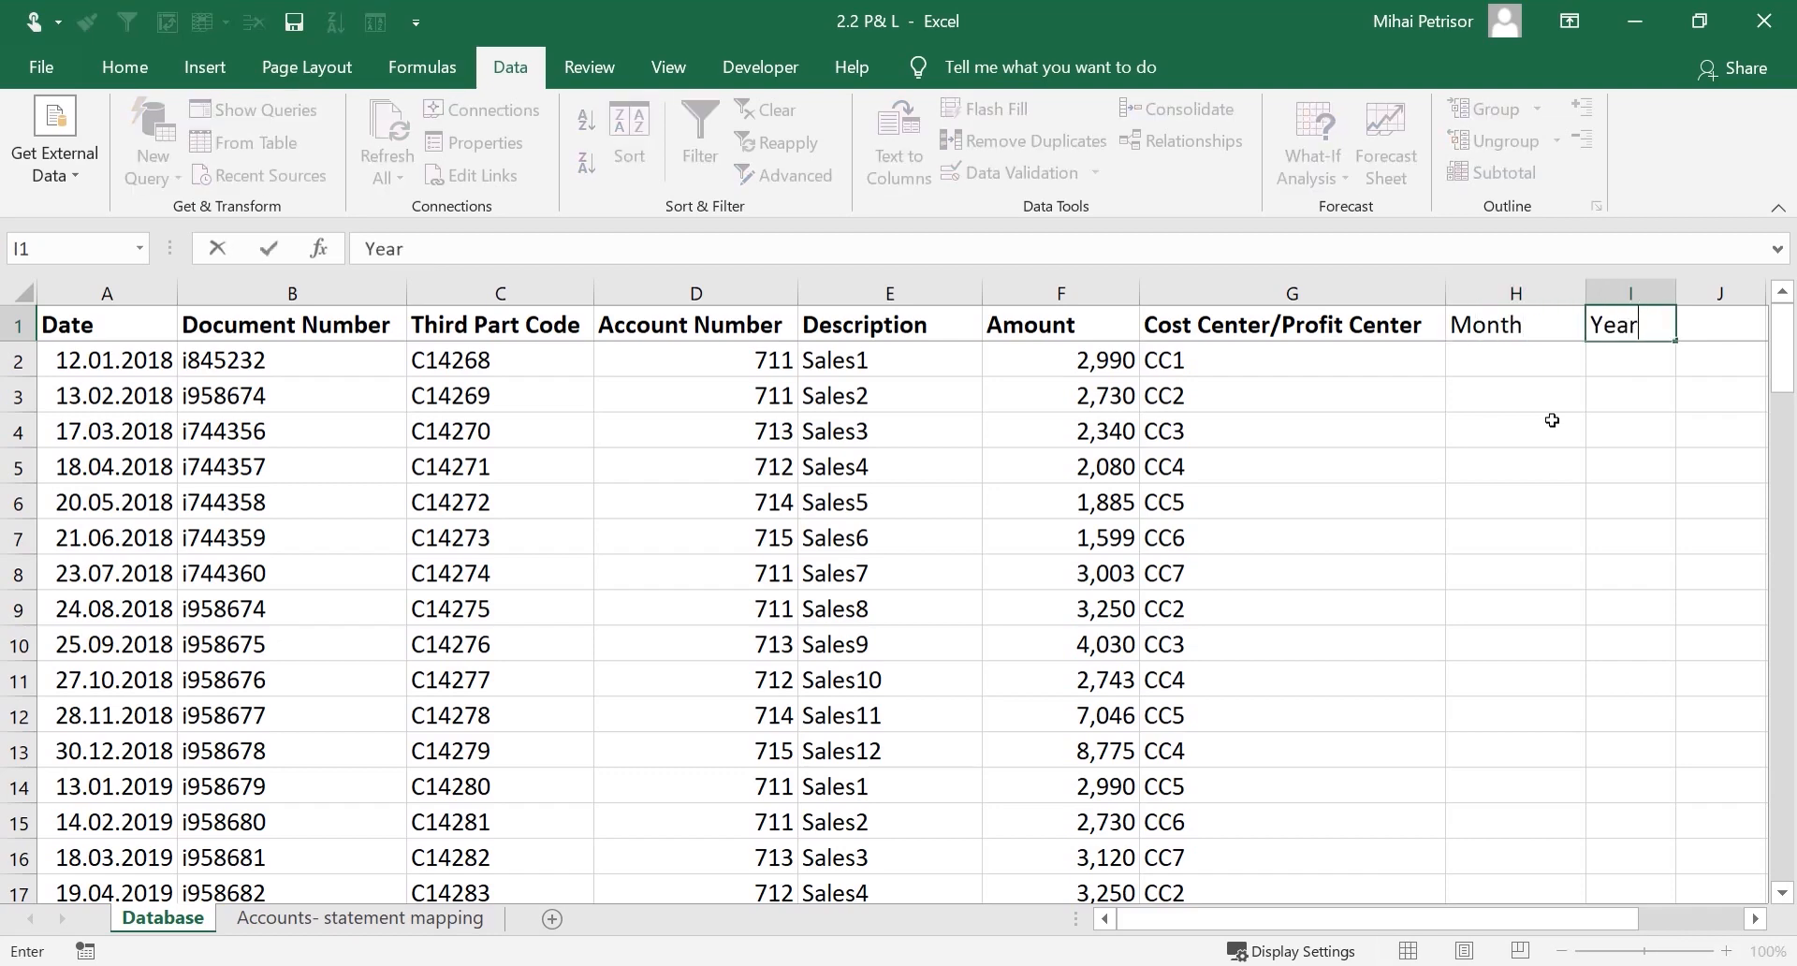
pyautogui.press('Return')
# Make the "Month" and "Year" headers in H1:I1 of the Database sheet bold
pyautogui.moveTo(1544, 320); pyautogui.dragTo(1592, 323)
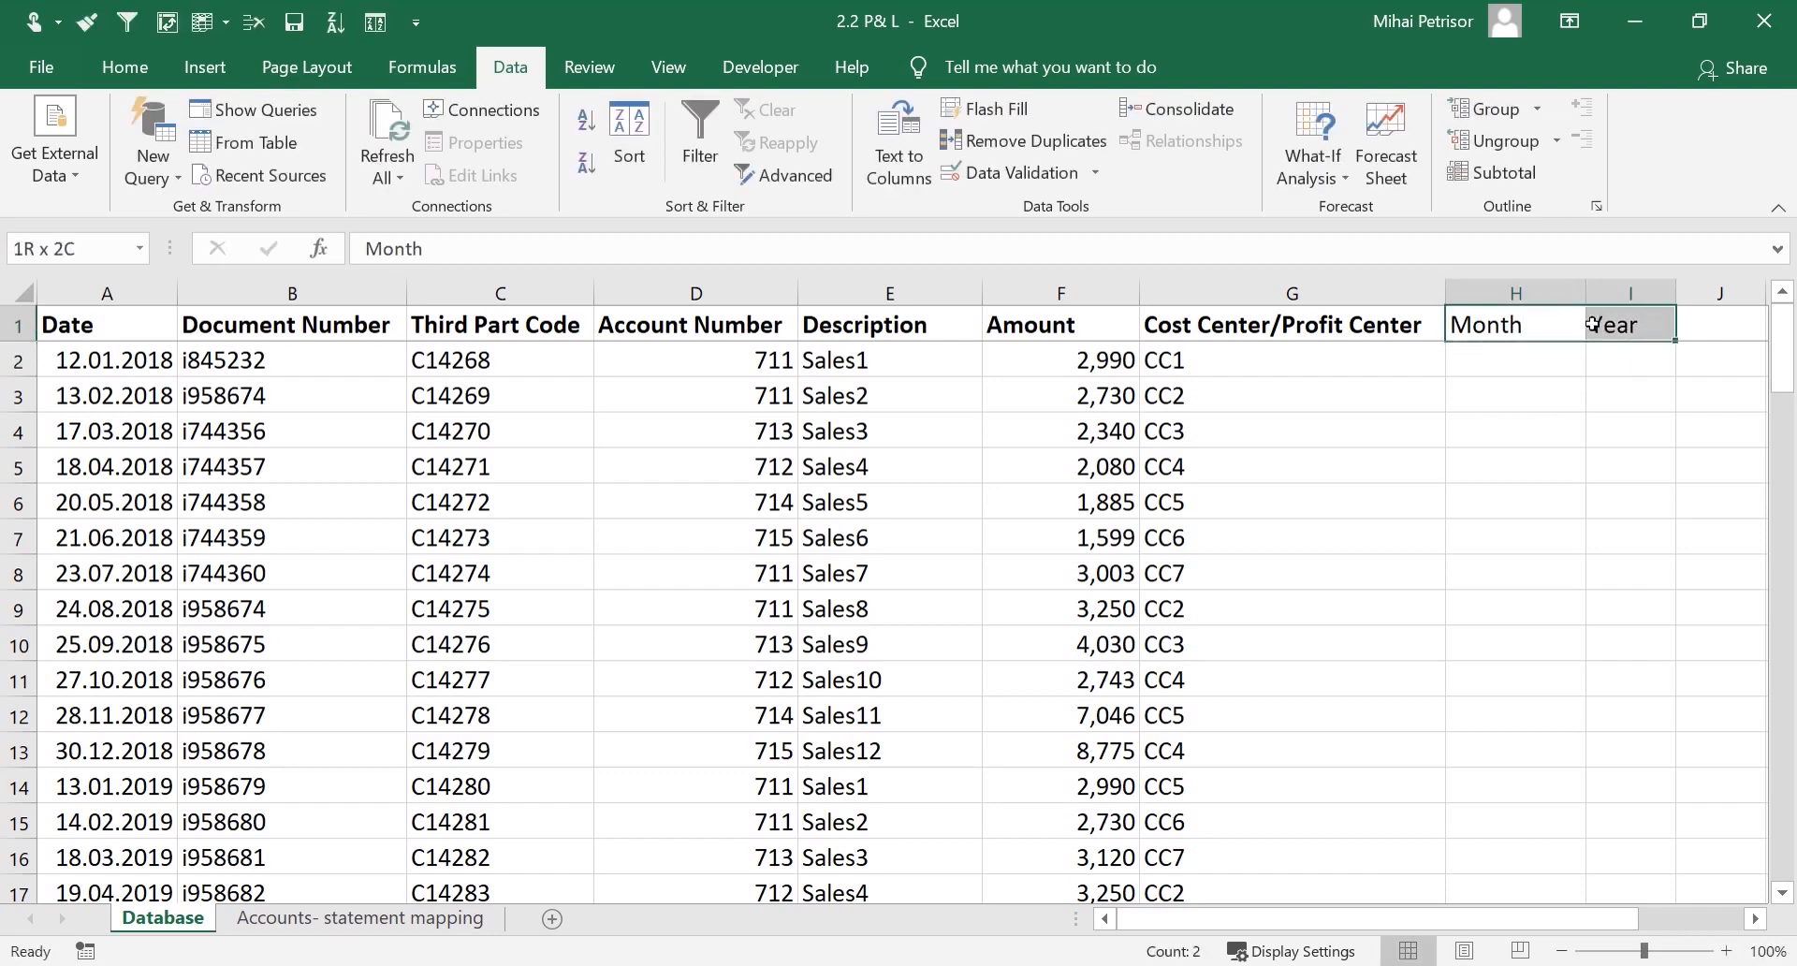
pyautogui.hotkey('ctrl', 'b')
pyautogui.click(1500, 370)
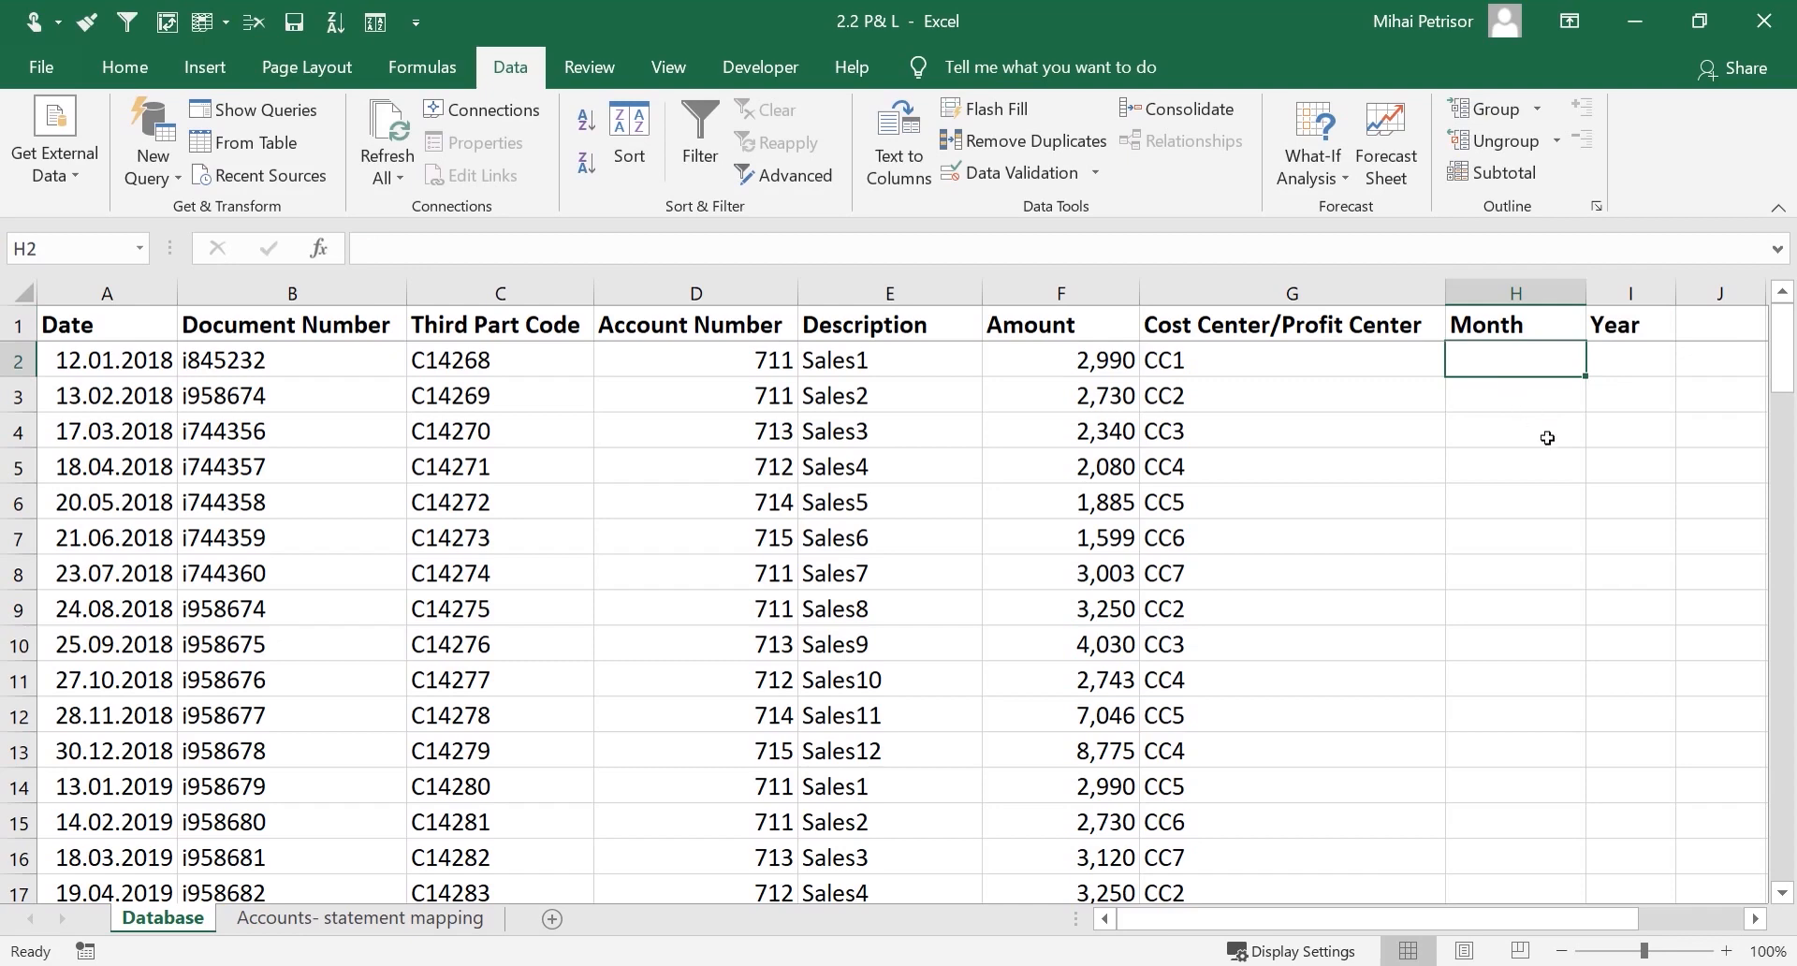
# Enter =MONTH(A2) in H2 and fill the formula down the Month column for all records
pyautogui.click(96, 371)
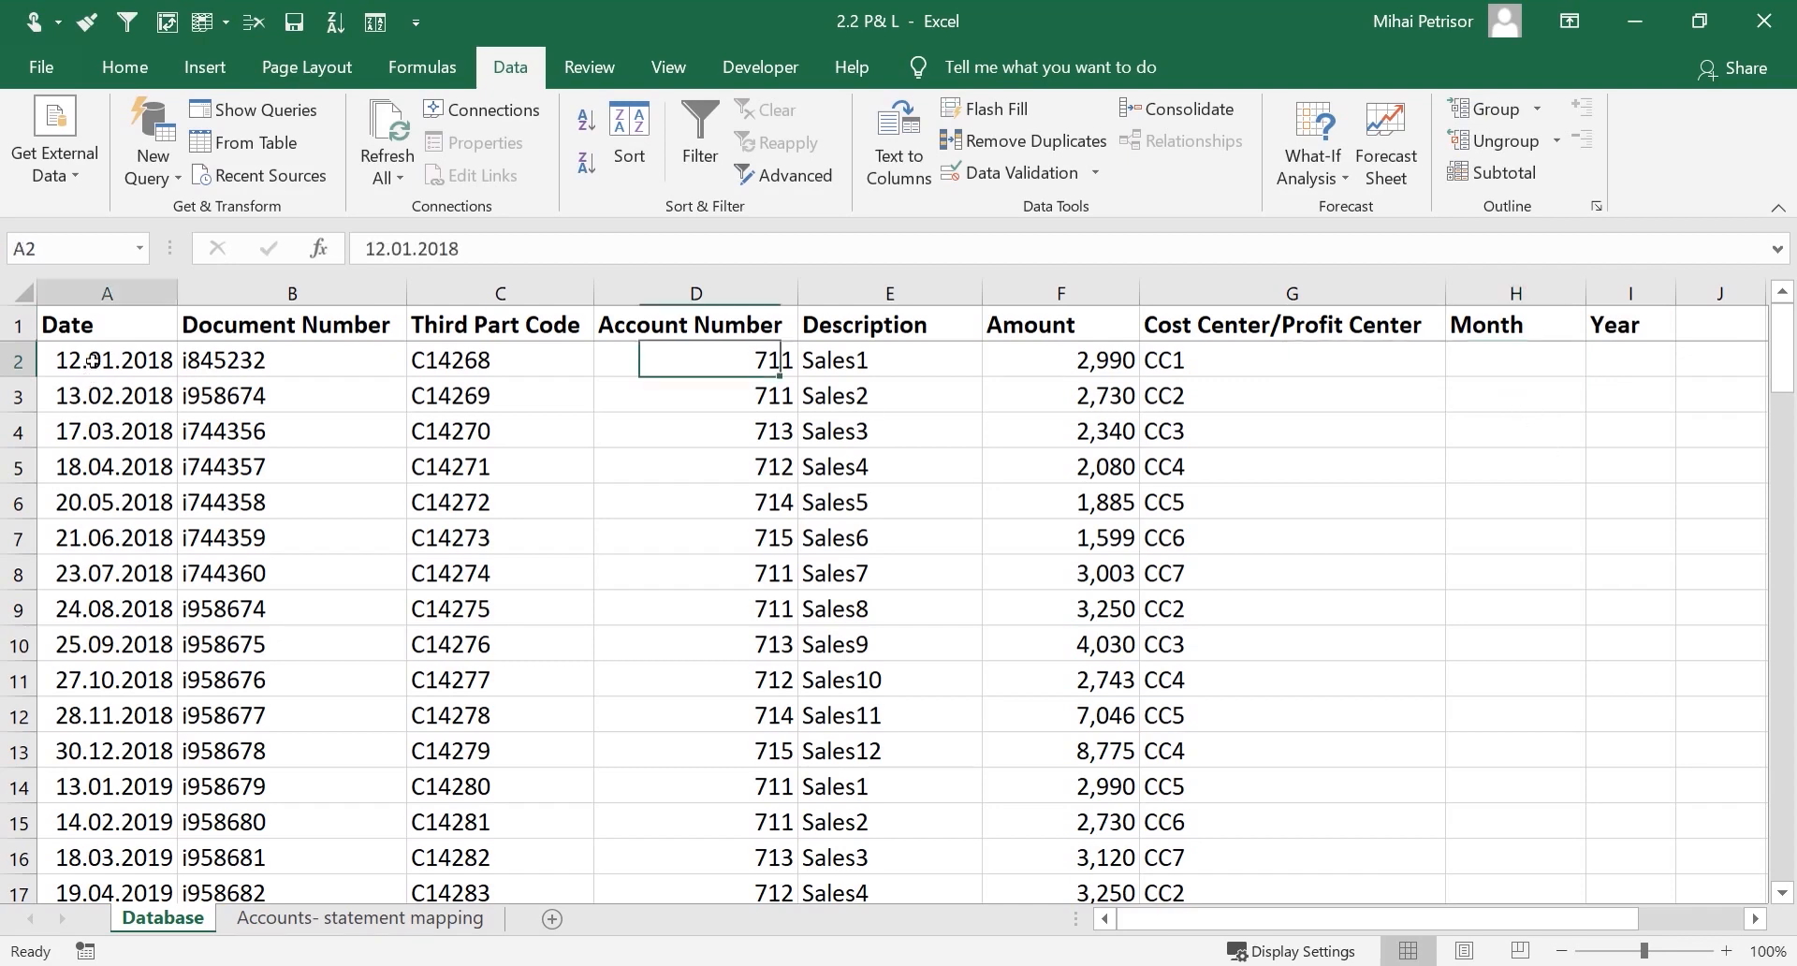
pyautogui.click(1528, 355)
pyautogui.write('=mon')
pyautogui.press('Tab')
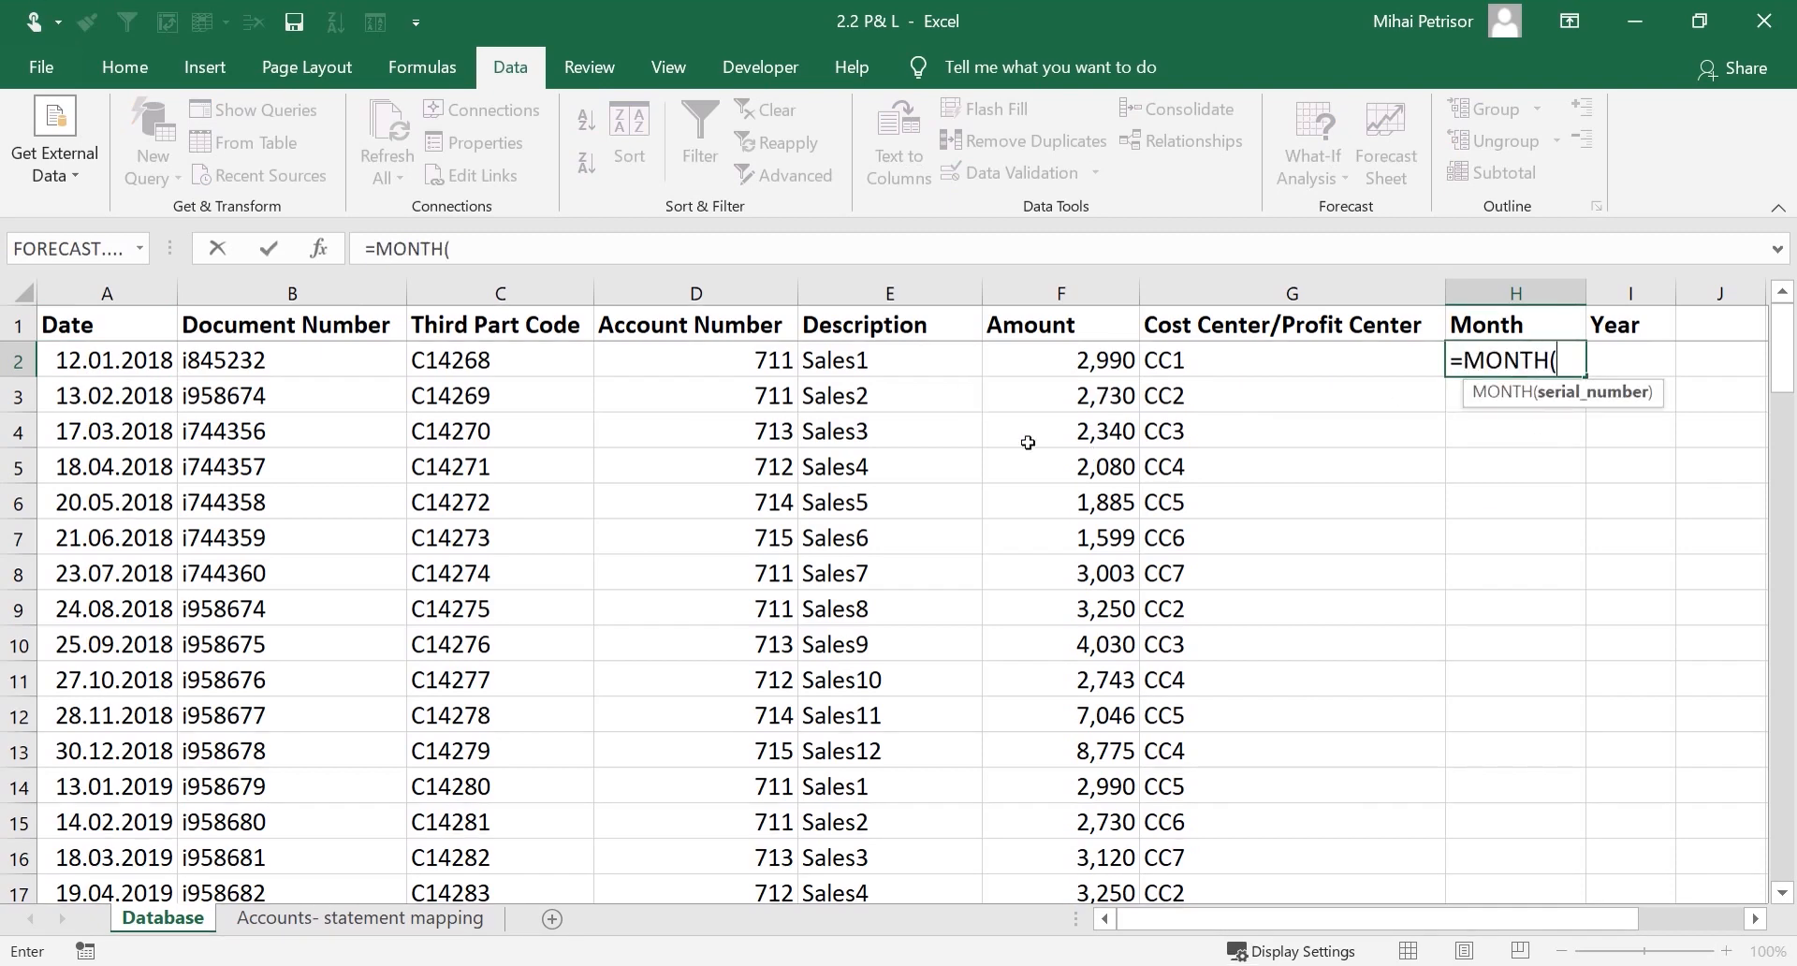
pyautogui.click(142, 363)
pyautogui.write(')')
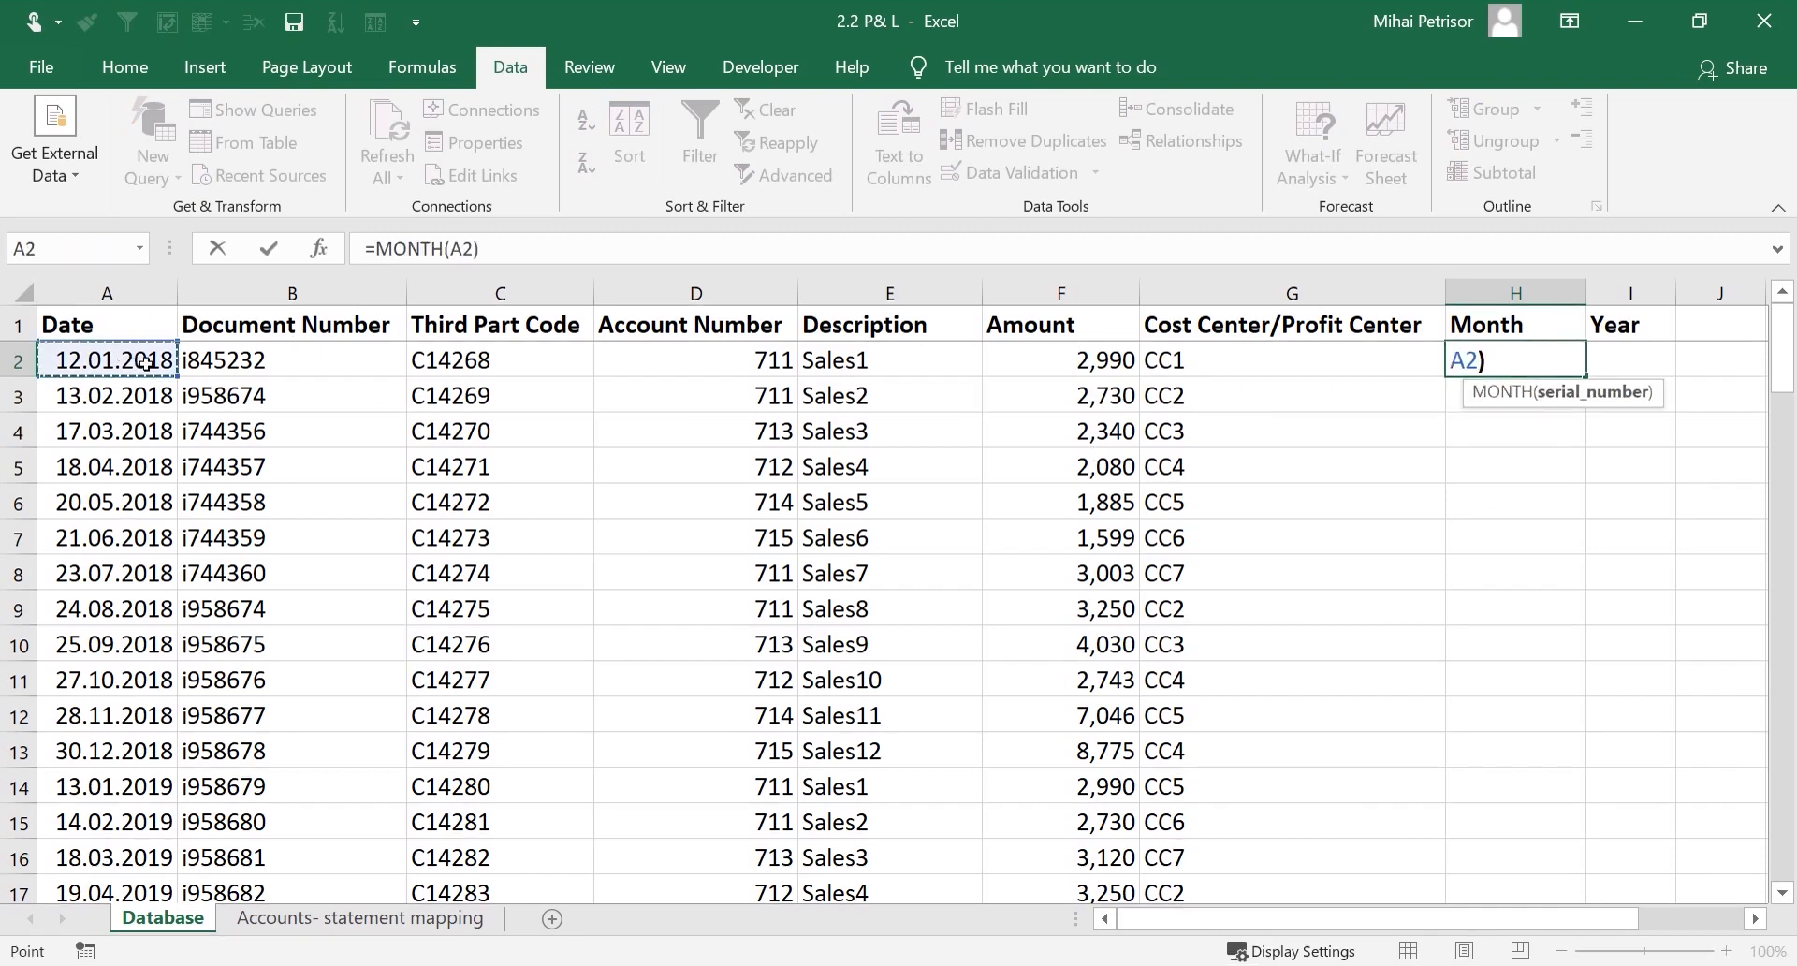
pyautogui.press('Return')
pyautogui.click(1573, 359)
pyautogui.doubleClick(1586, 376)
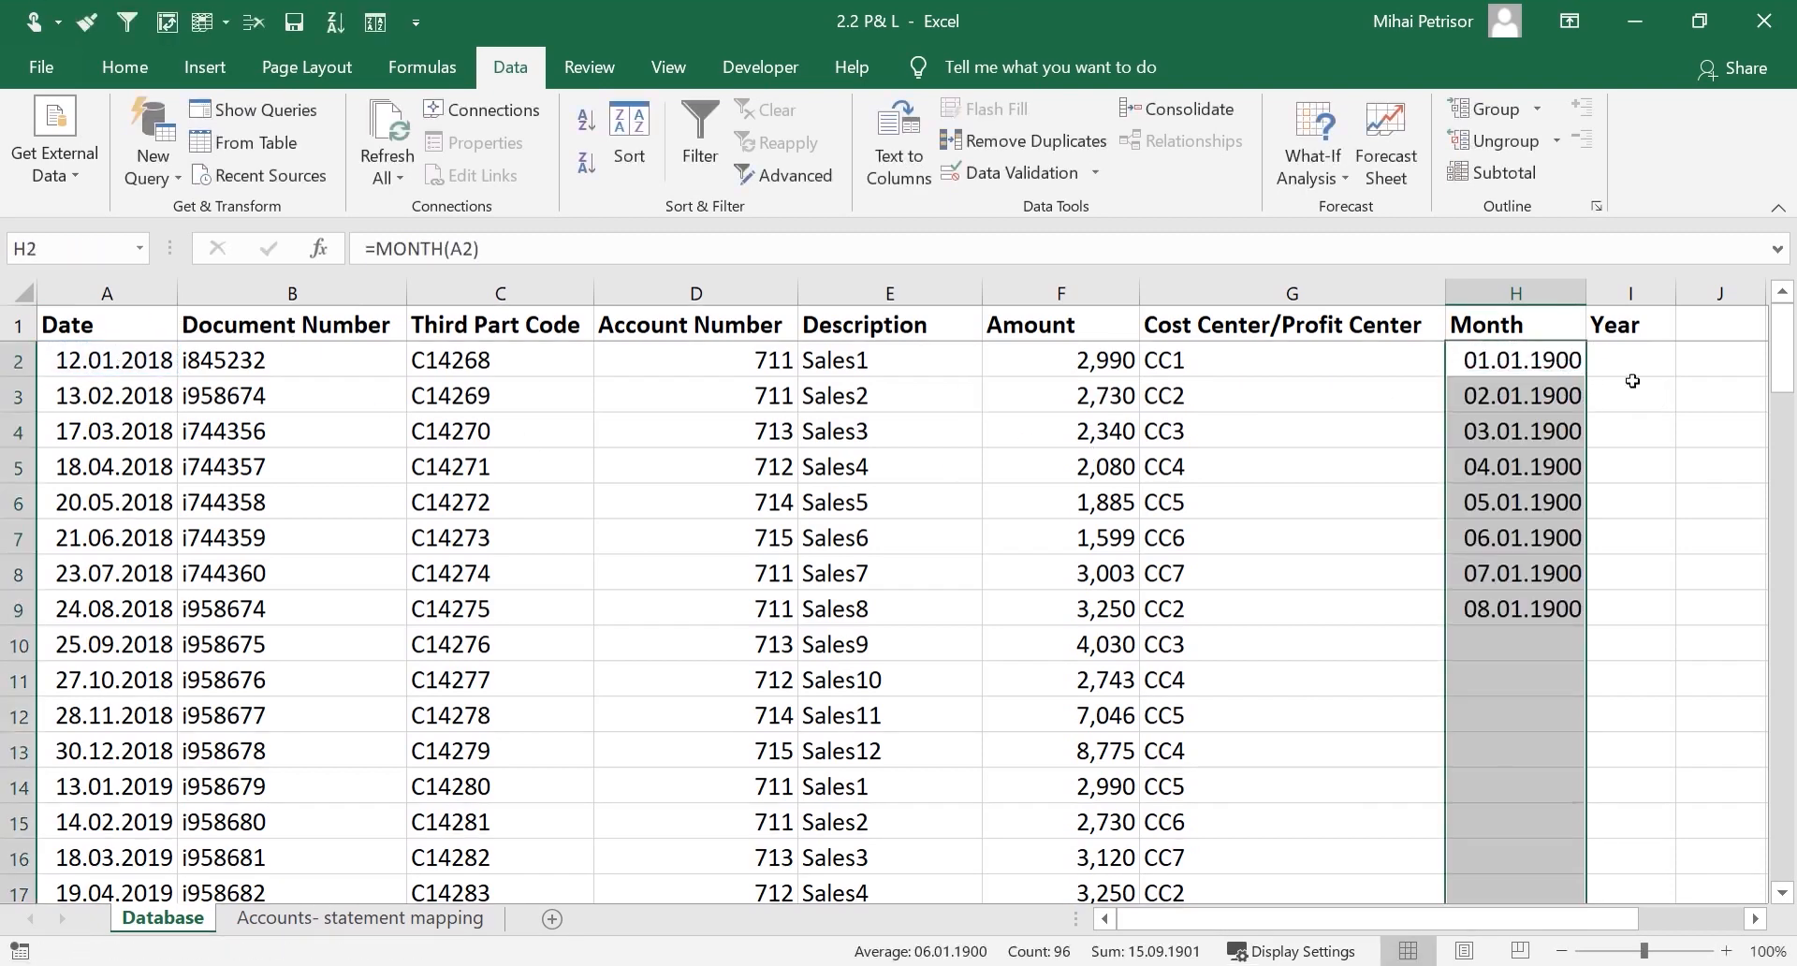
pyautogui.moveTo(1783, 349)
pyautogui.mouseDown()
pyautogui.moveTo(1783, 746)
pyautogui.moveTo(1782, 348)
pyautogui.mouseUp()
# Enter =YEAR(A2) in I2 and fill the formula down the Year column for all records
pyautogui.click(1641, 367)
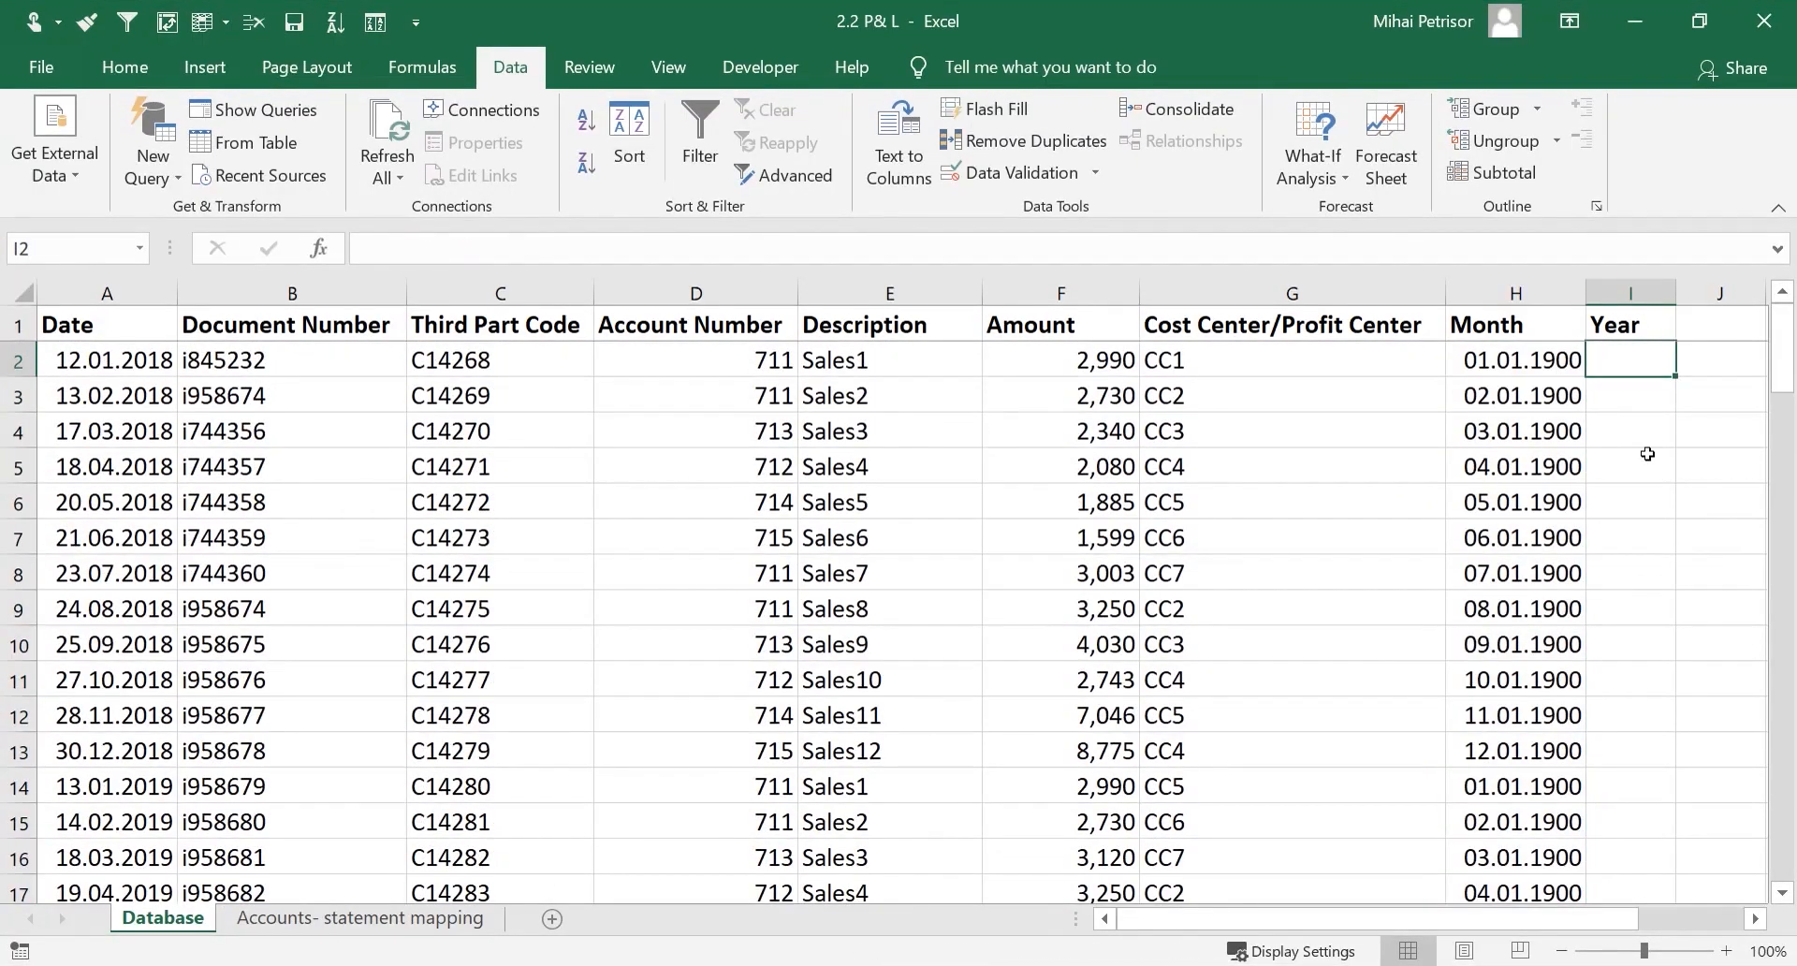
pyautogui.write('=year')
pyautogui.press('Tab')
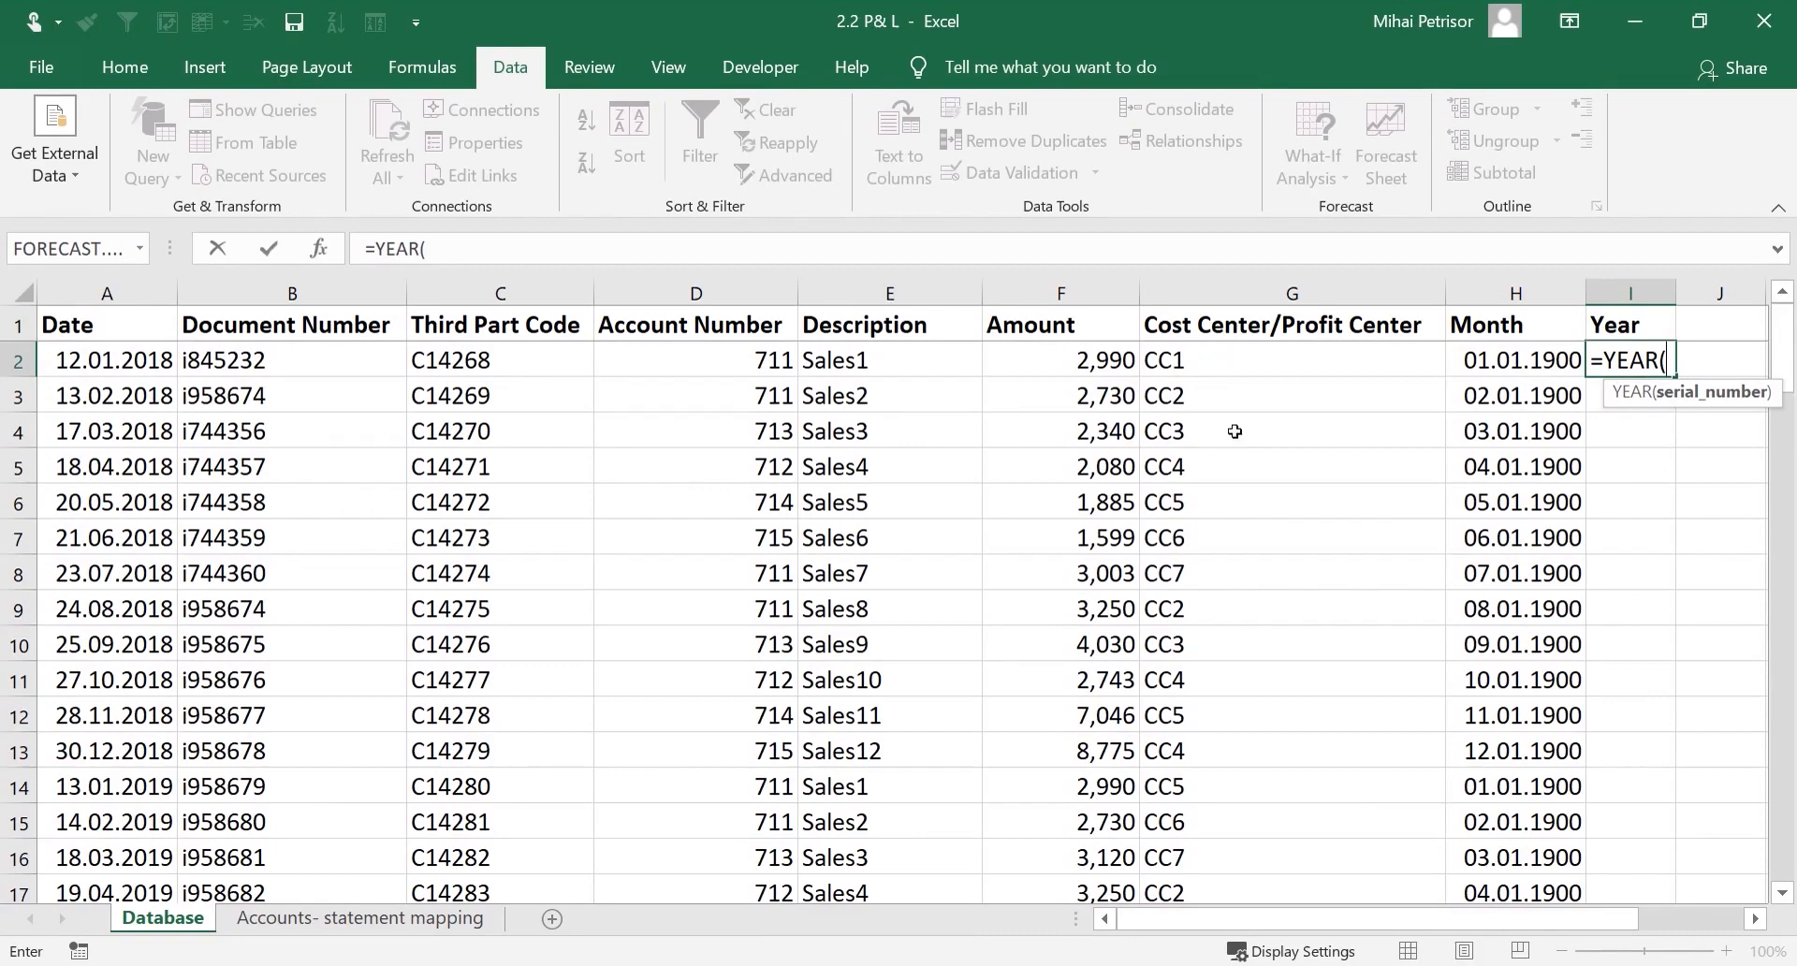
pyautogui.click(134, 365)
pyautogui.write(')')
pyautogui.press('Return')
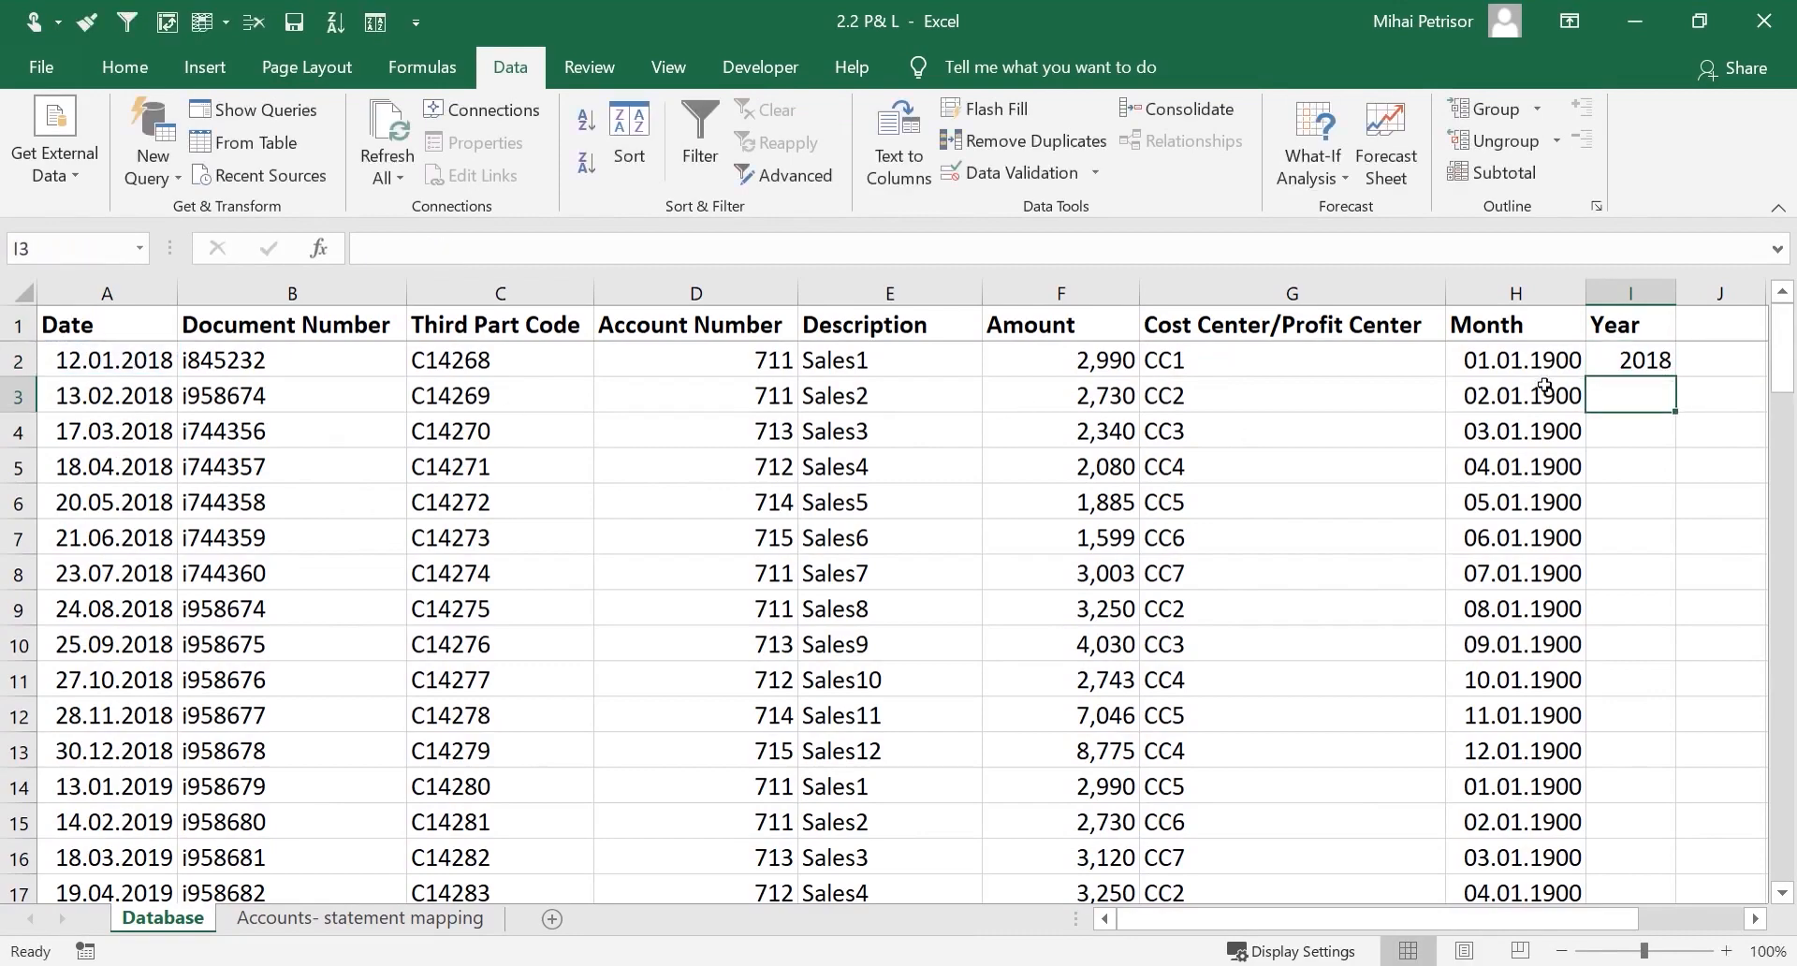
pyautogui.click(1648, 360)
pyautogui.doubleClick(1675, 378)
pyautogui.moveTo(1783, 356)
pyautogui.mouseDown()
pyautogui.moveTo(1792, 841)
pyautogui.moveTo(1783, 353)
pyautogui.mouseUp()
# Apply the Number format to all Month values from H2 down to the last record
pyautogui.click(1527, 367)
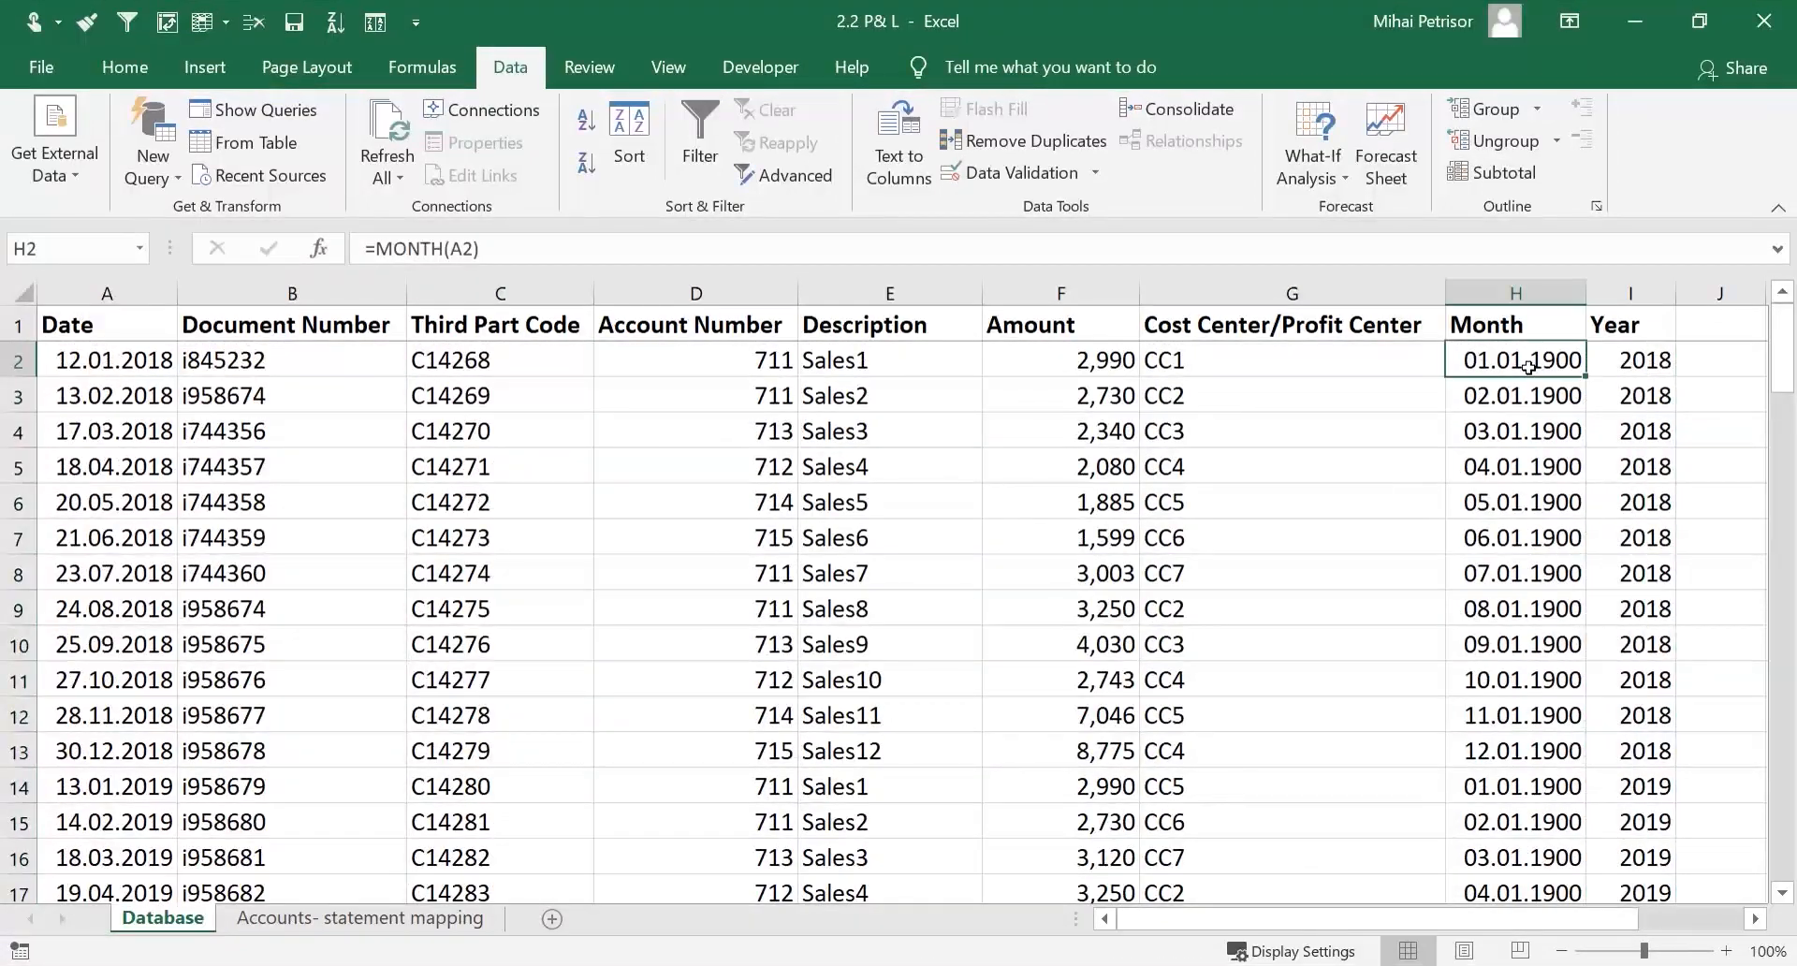
pyautogui.hotkey('ctrl', 'shift', 'Down')
pyautogui.scroll(20, 1467, 466)
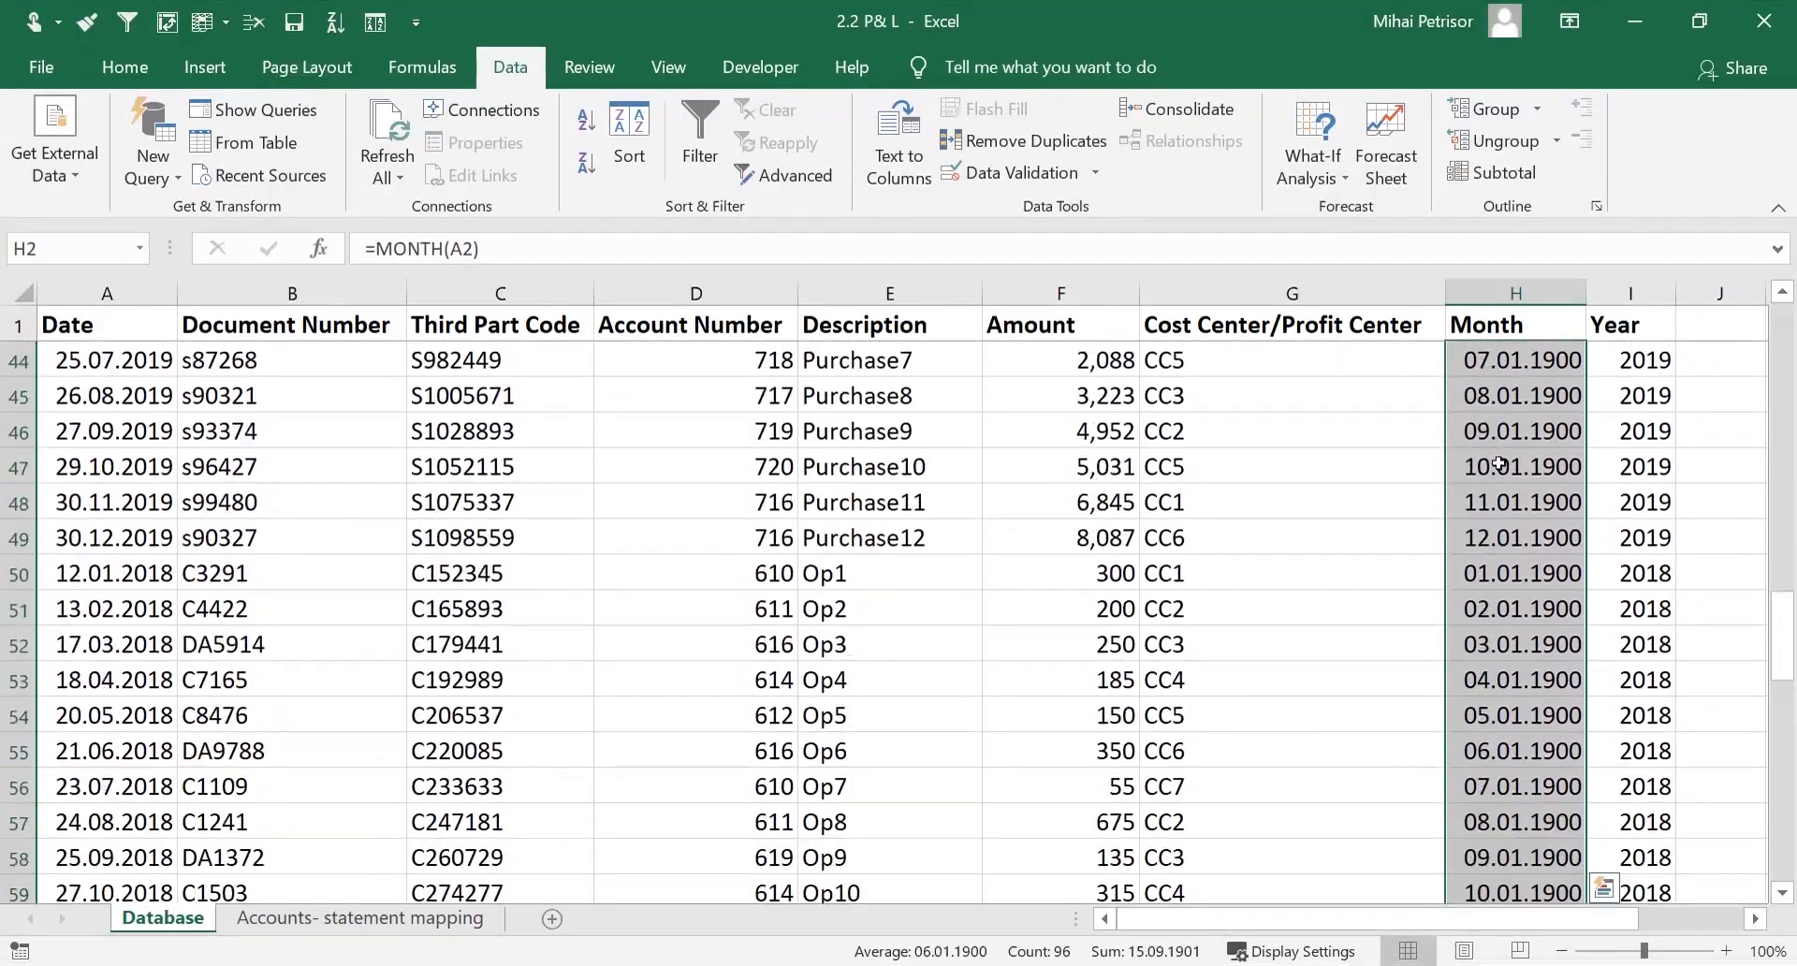
pyautogui.scroll(3, 1467, 466)
pyautogui.click(124, 66)
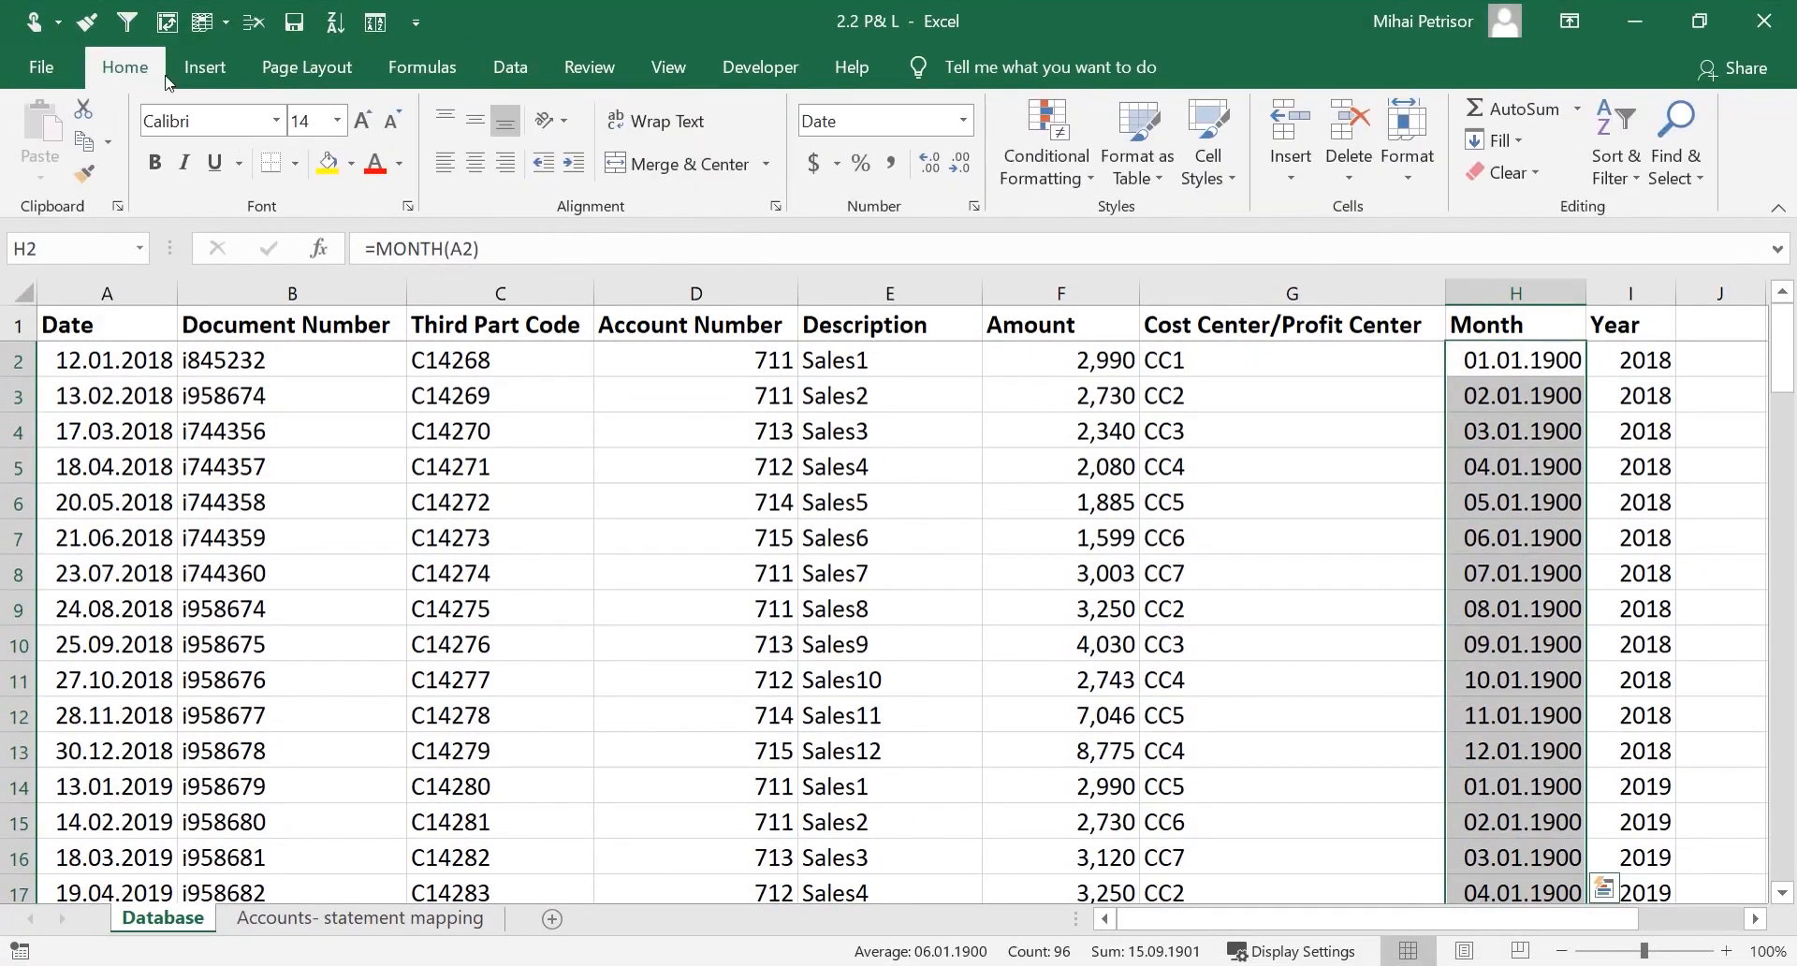
pyautogui.click(963, 122)
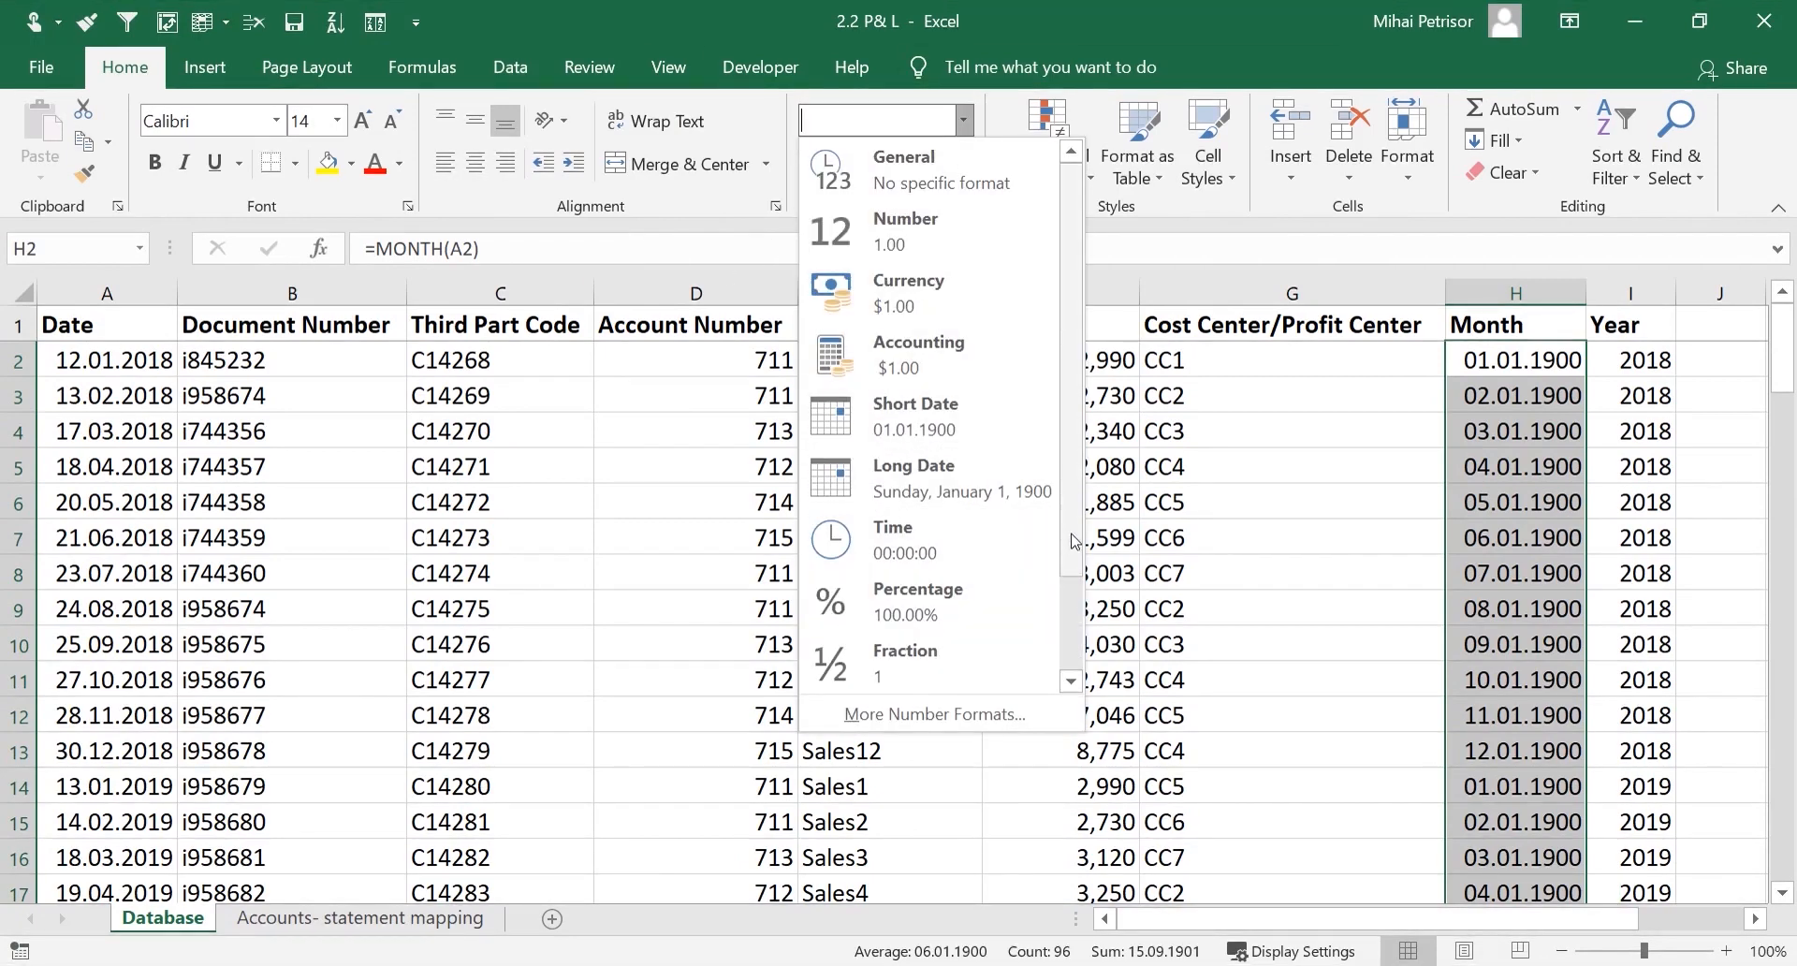
pyautogui.click(932, 241)
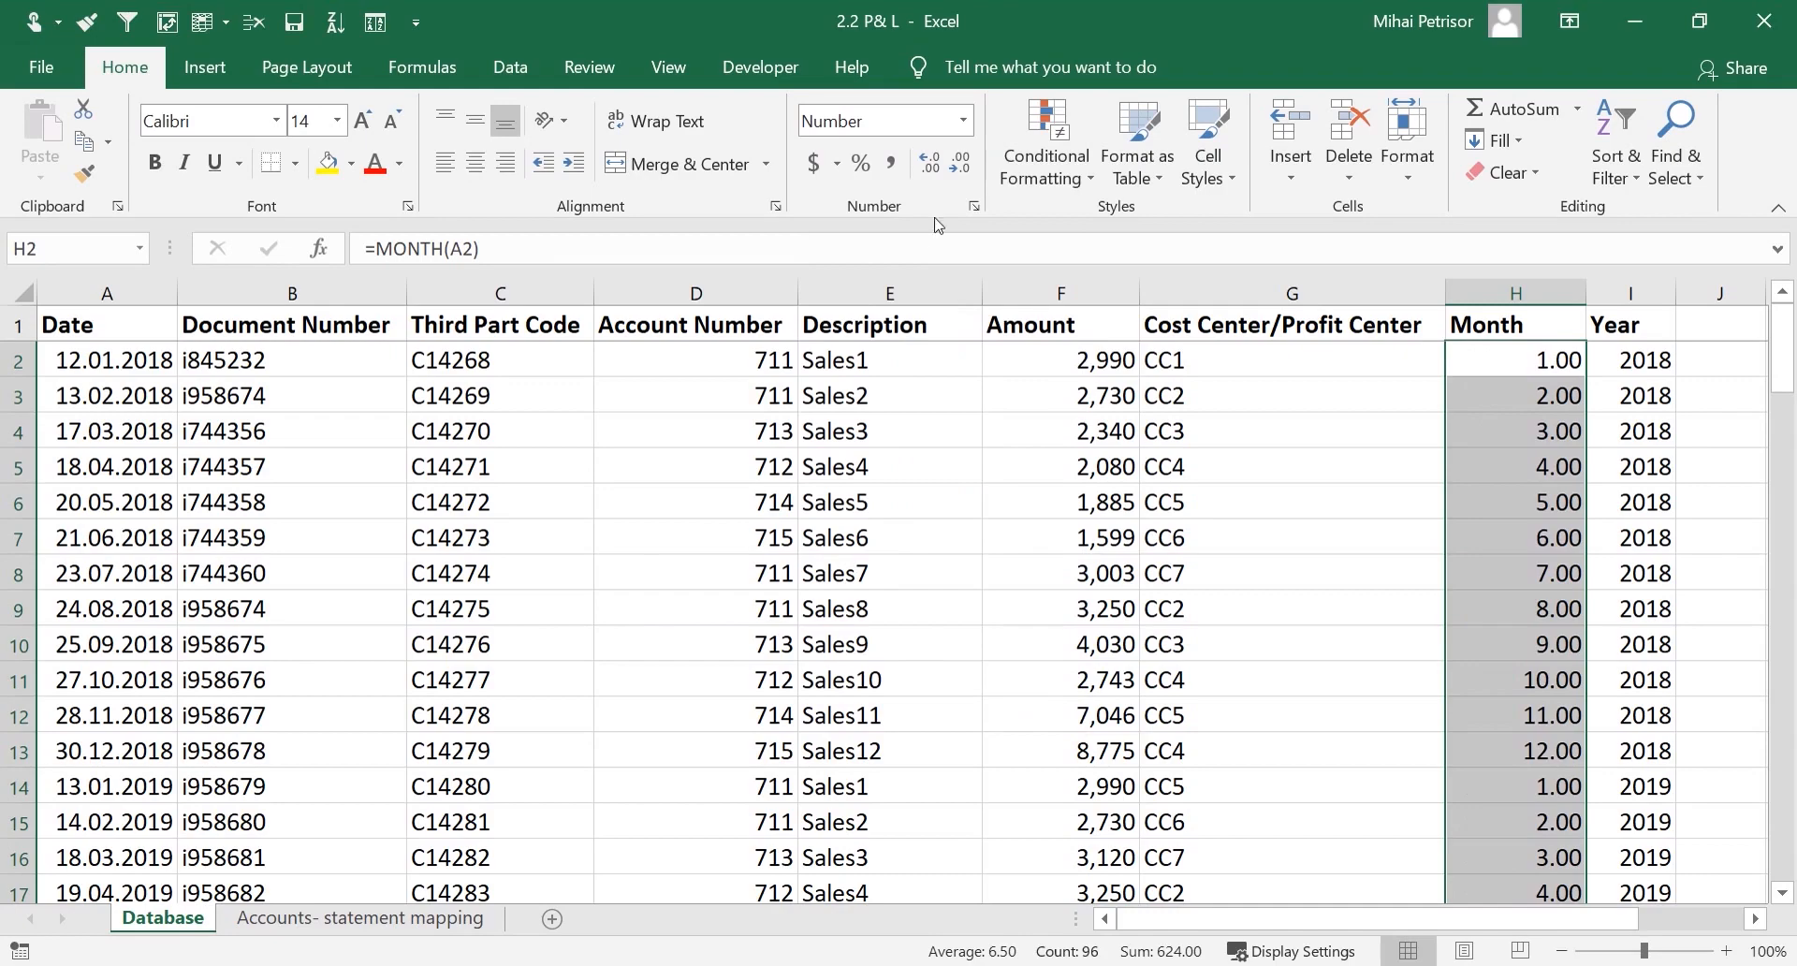
# Change the format of the Month values in column H to Text
pyautogui.click(963, 120)
pyautogui.scroll(-2, 965, 650)
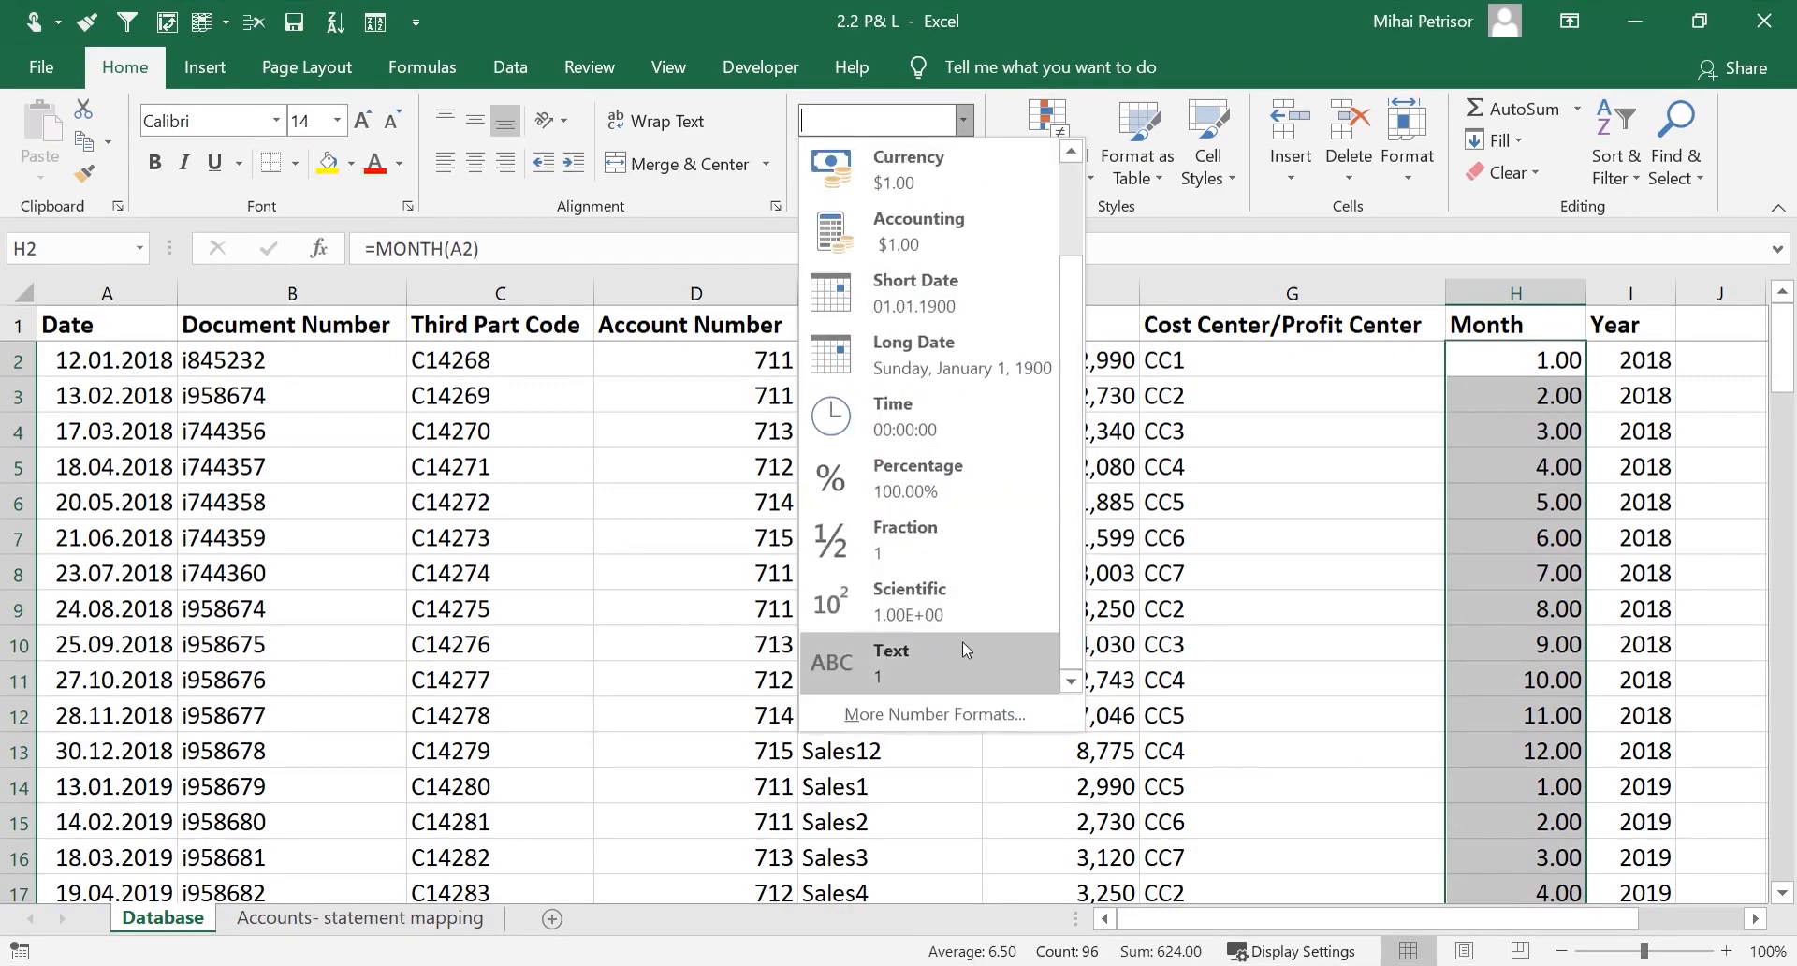
pyautogui.click(966, 649)
pyautogui.moveTo(1786, 337)
pyautogui.mouseDown()
pyautogui.moveTo(1786, 777)
pyautogui.moveTo(1789, 309)
pyautogui.mouseUp()
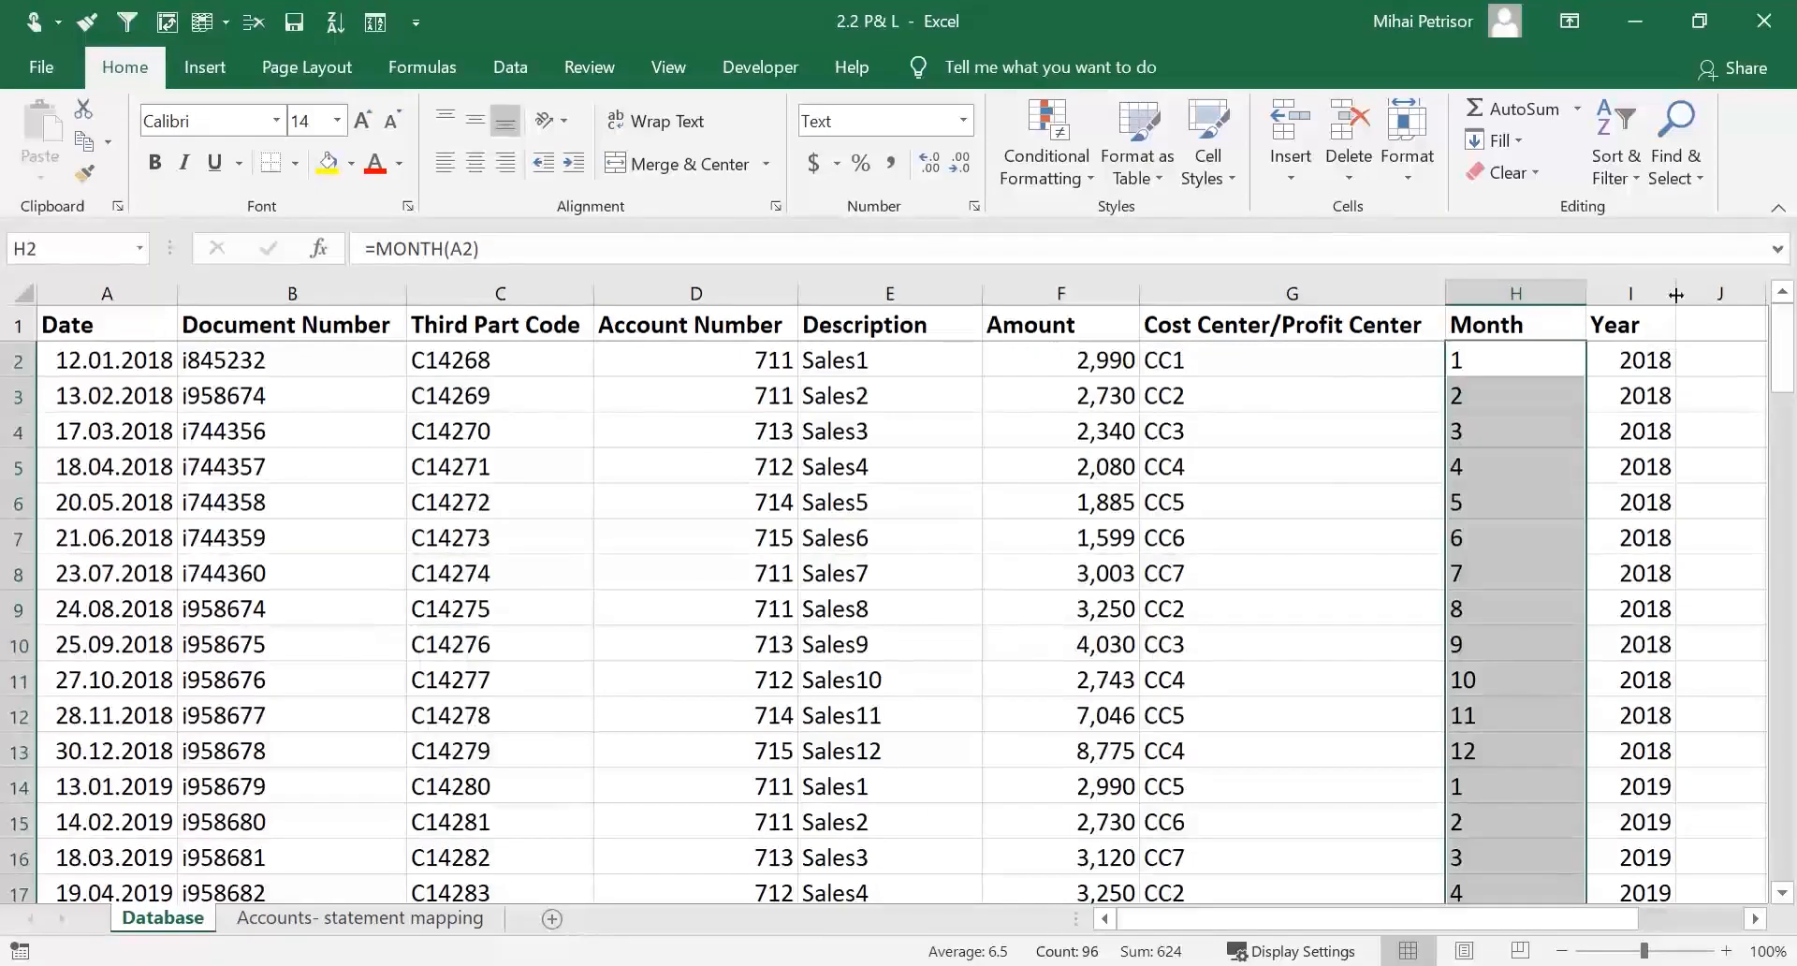
pyautogui.click(1509, 435)
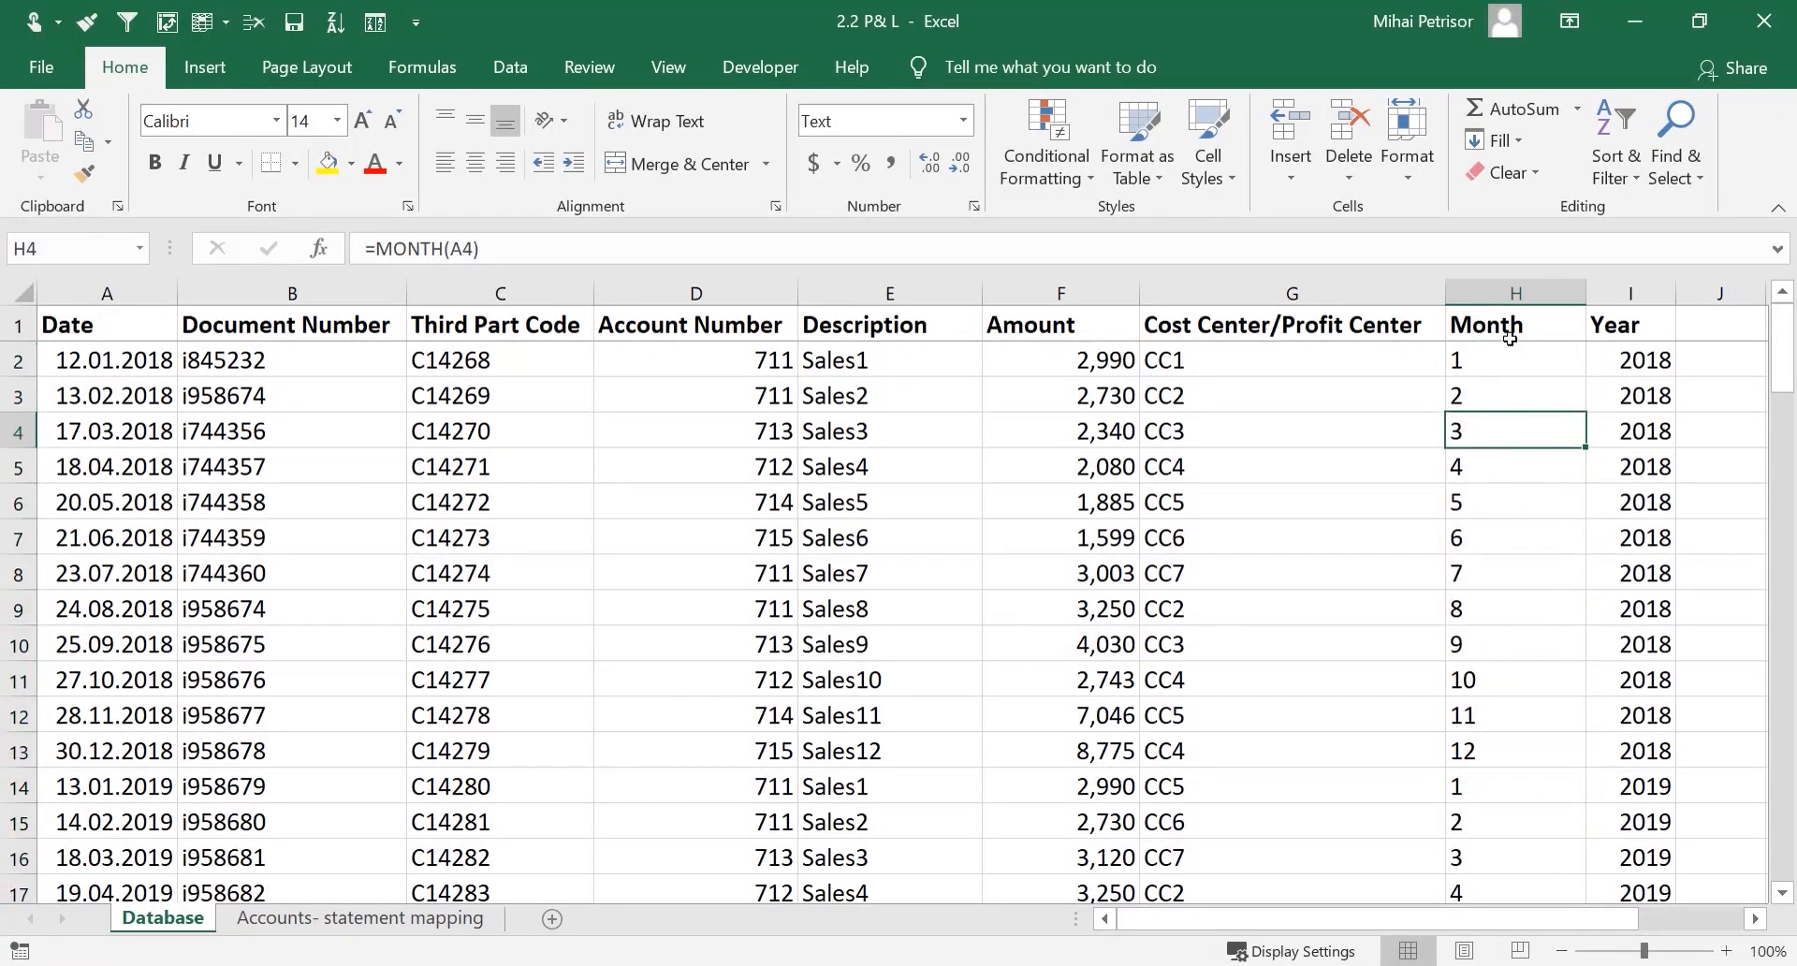
# Format all Month values from H2 down as Number with no decimal places
pyautogui.click(1514, 367)
pyautogui.hotkey('ctrl', 'shift', 'Down')
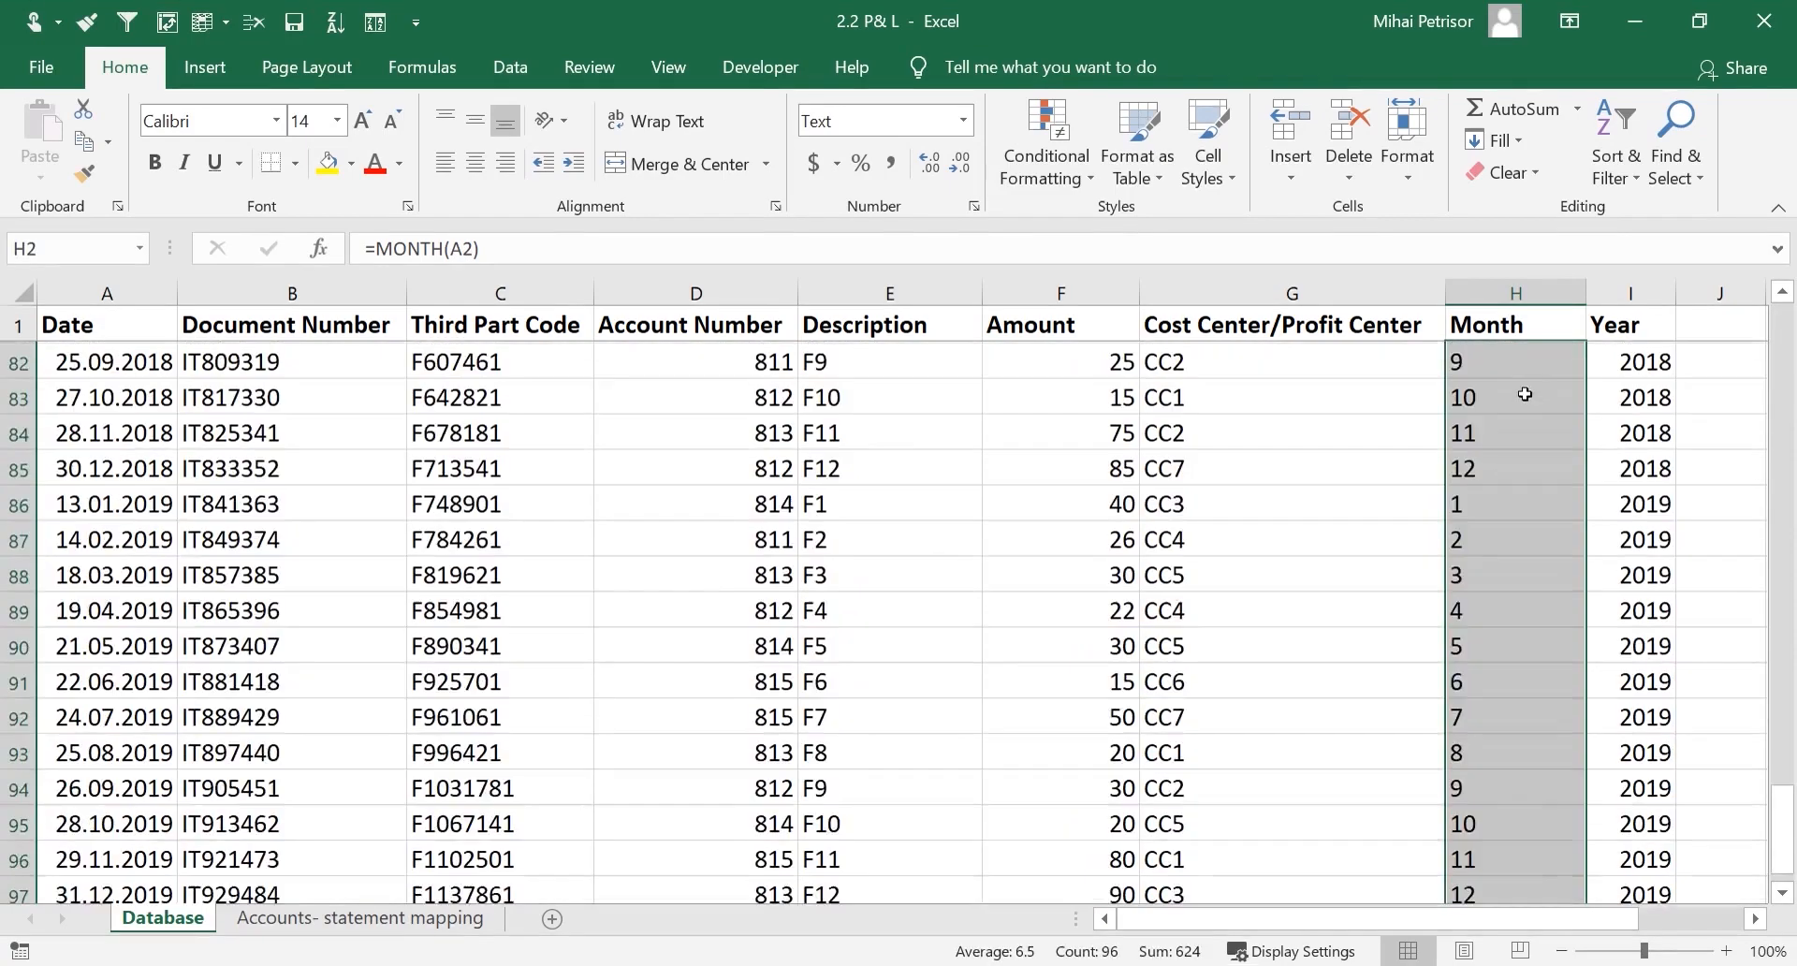
pyautogui.moveTo(1787, 814); pyautogui.dragTo(1788, 325)
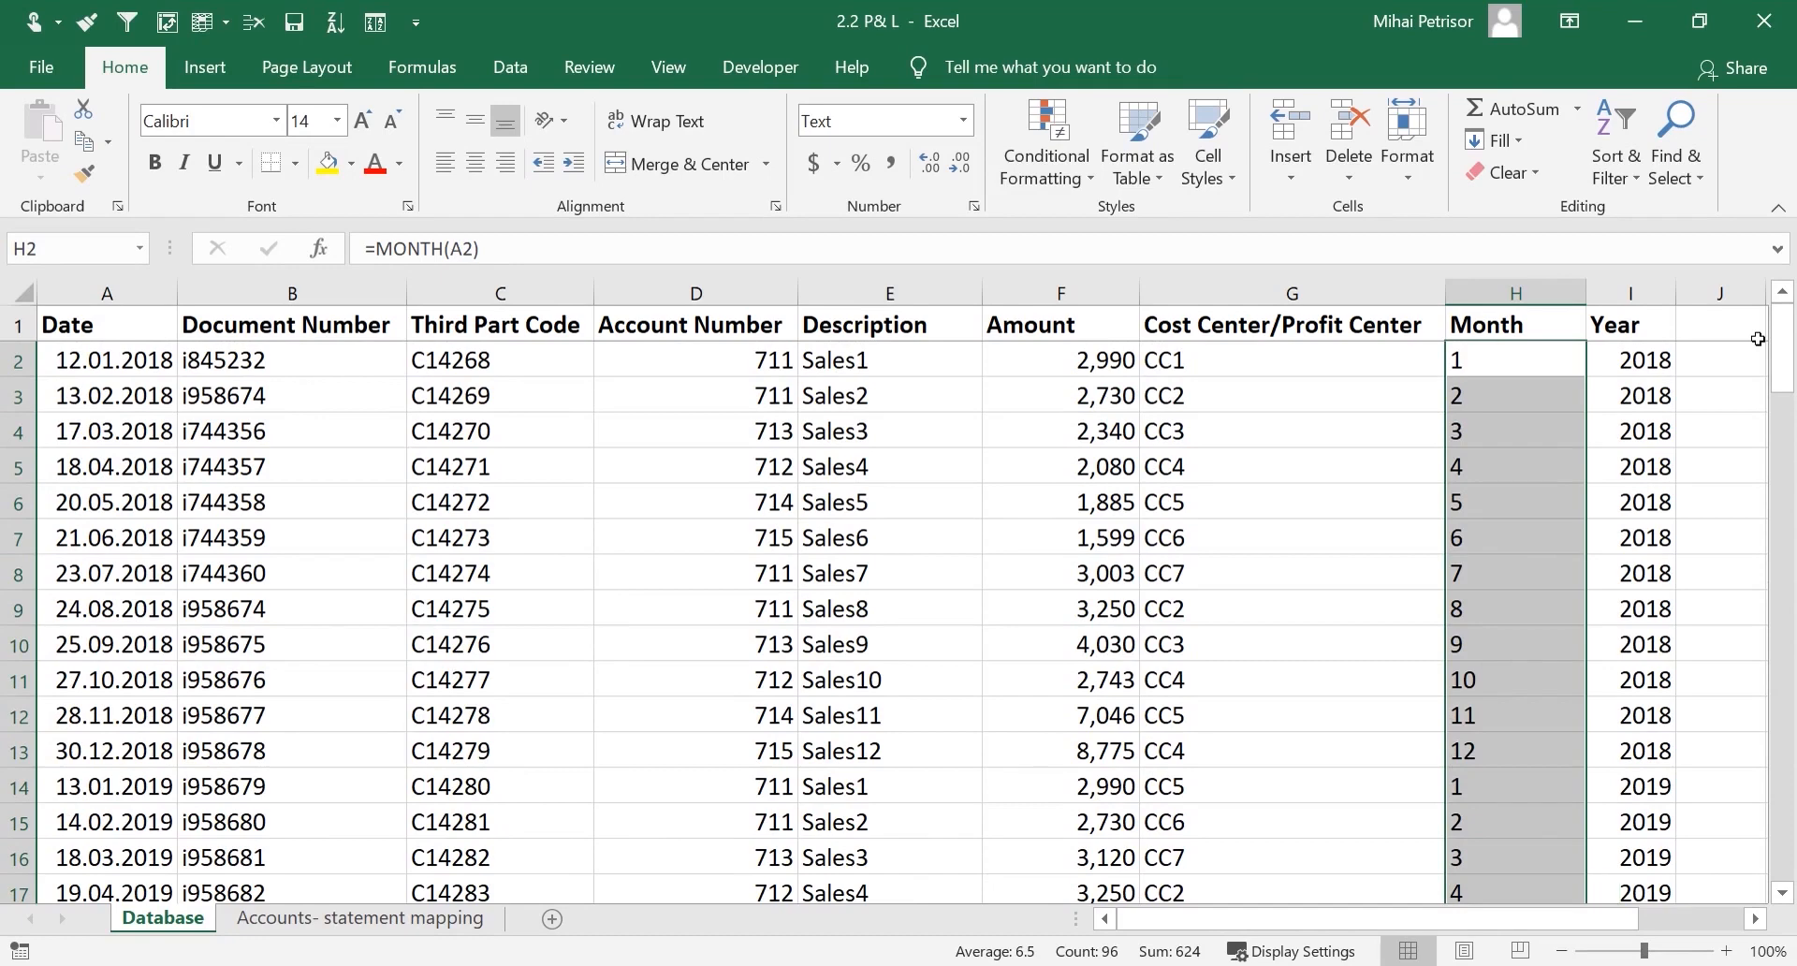
pyautogui.hotkey('ctrl', 'shift', '1')
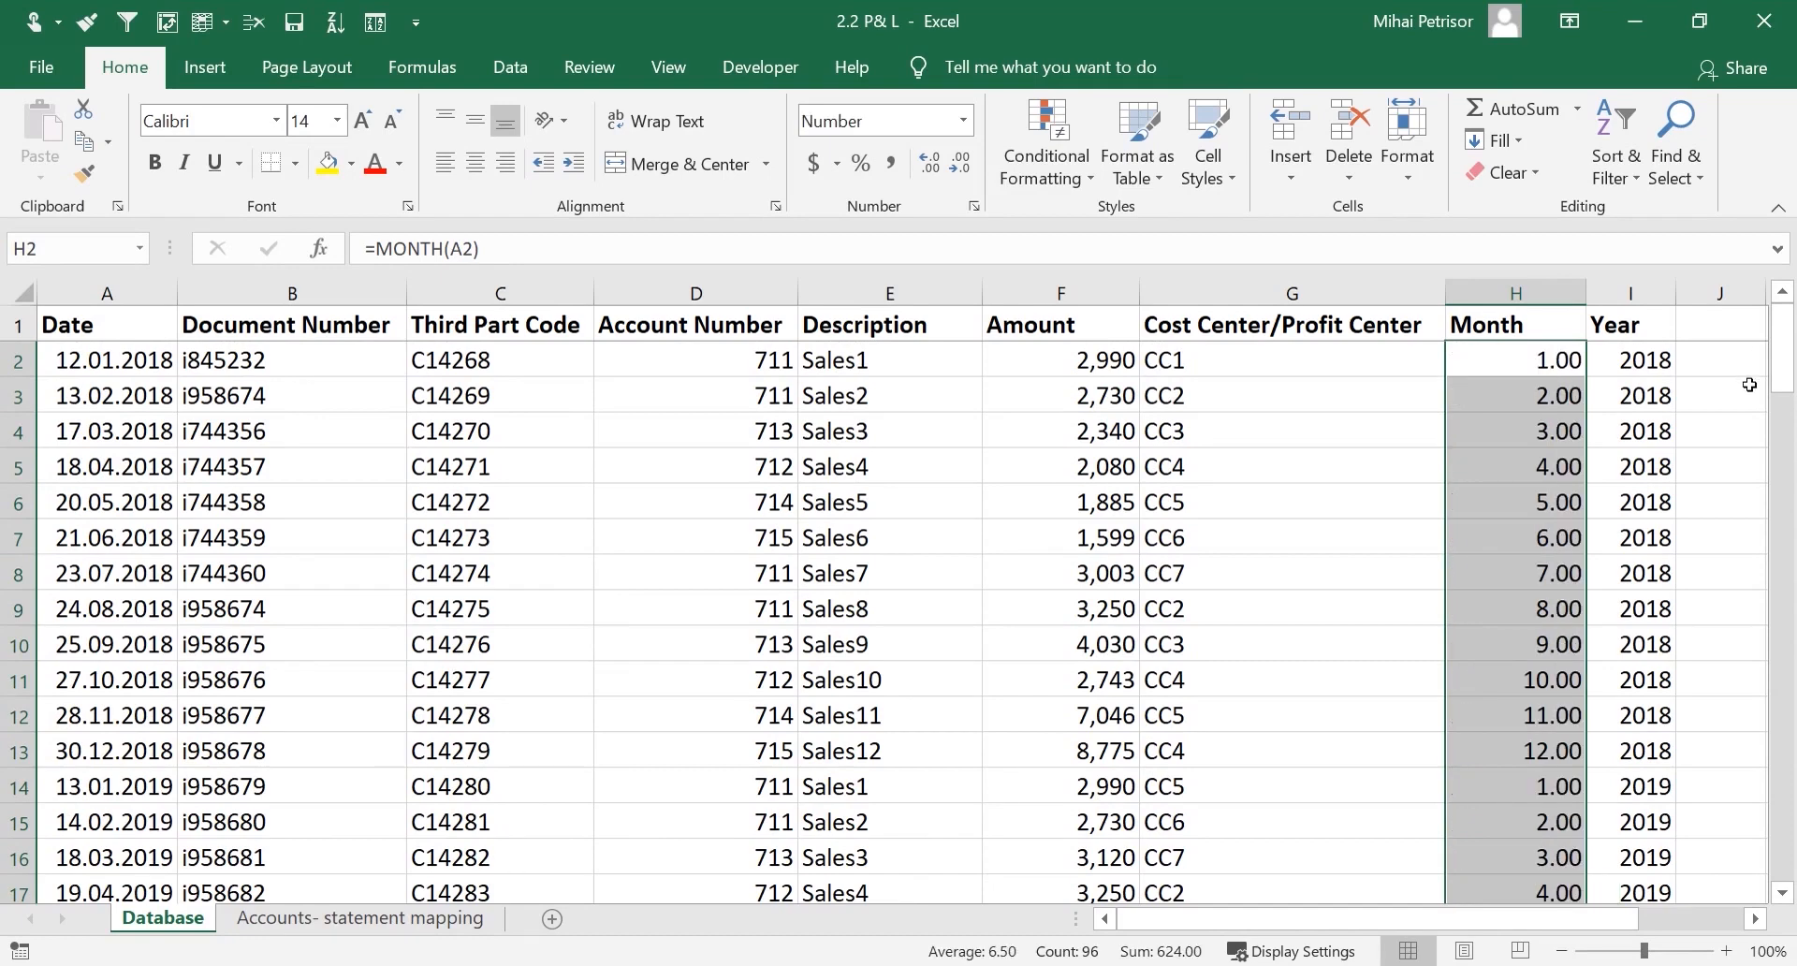
pyautogui.click(963, 165)
pyautogui.click(963, 165)
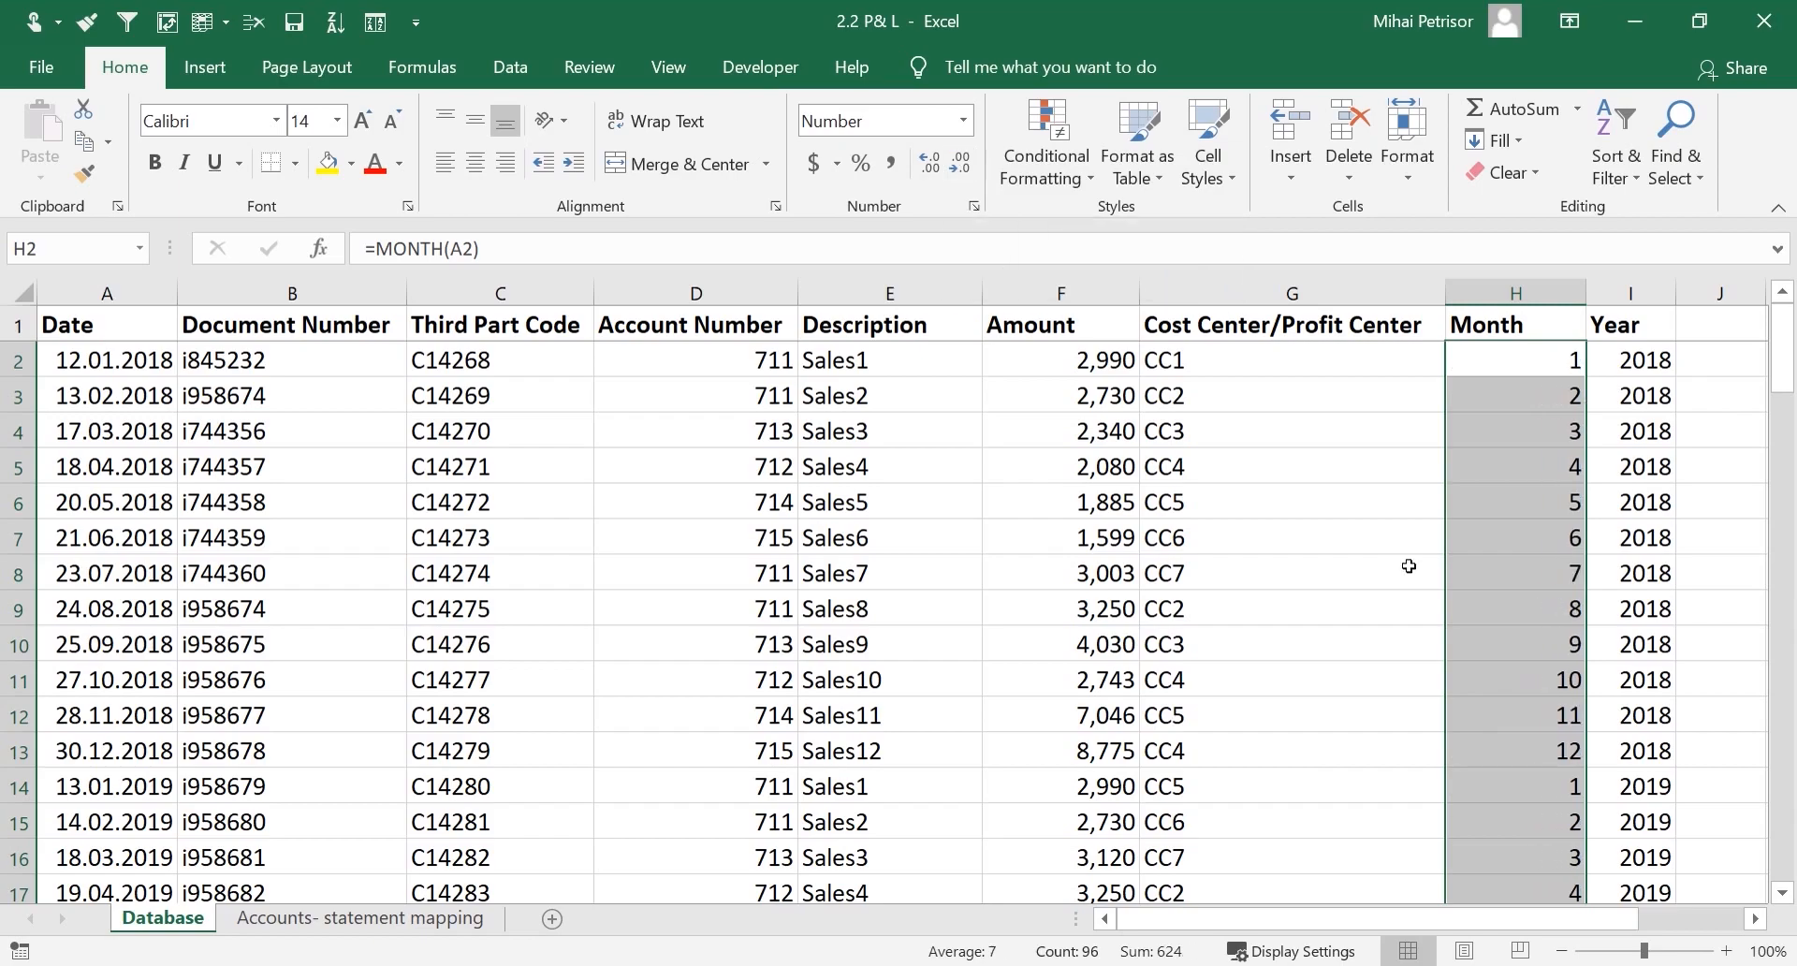
pyautogui.click(1546, 391)
pyautogui.moveTo(1778, 363); pyautogui.dragTo(1785, 308)
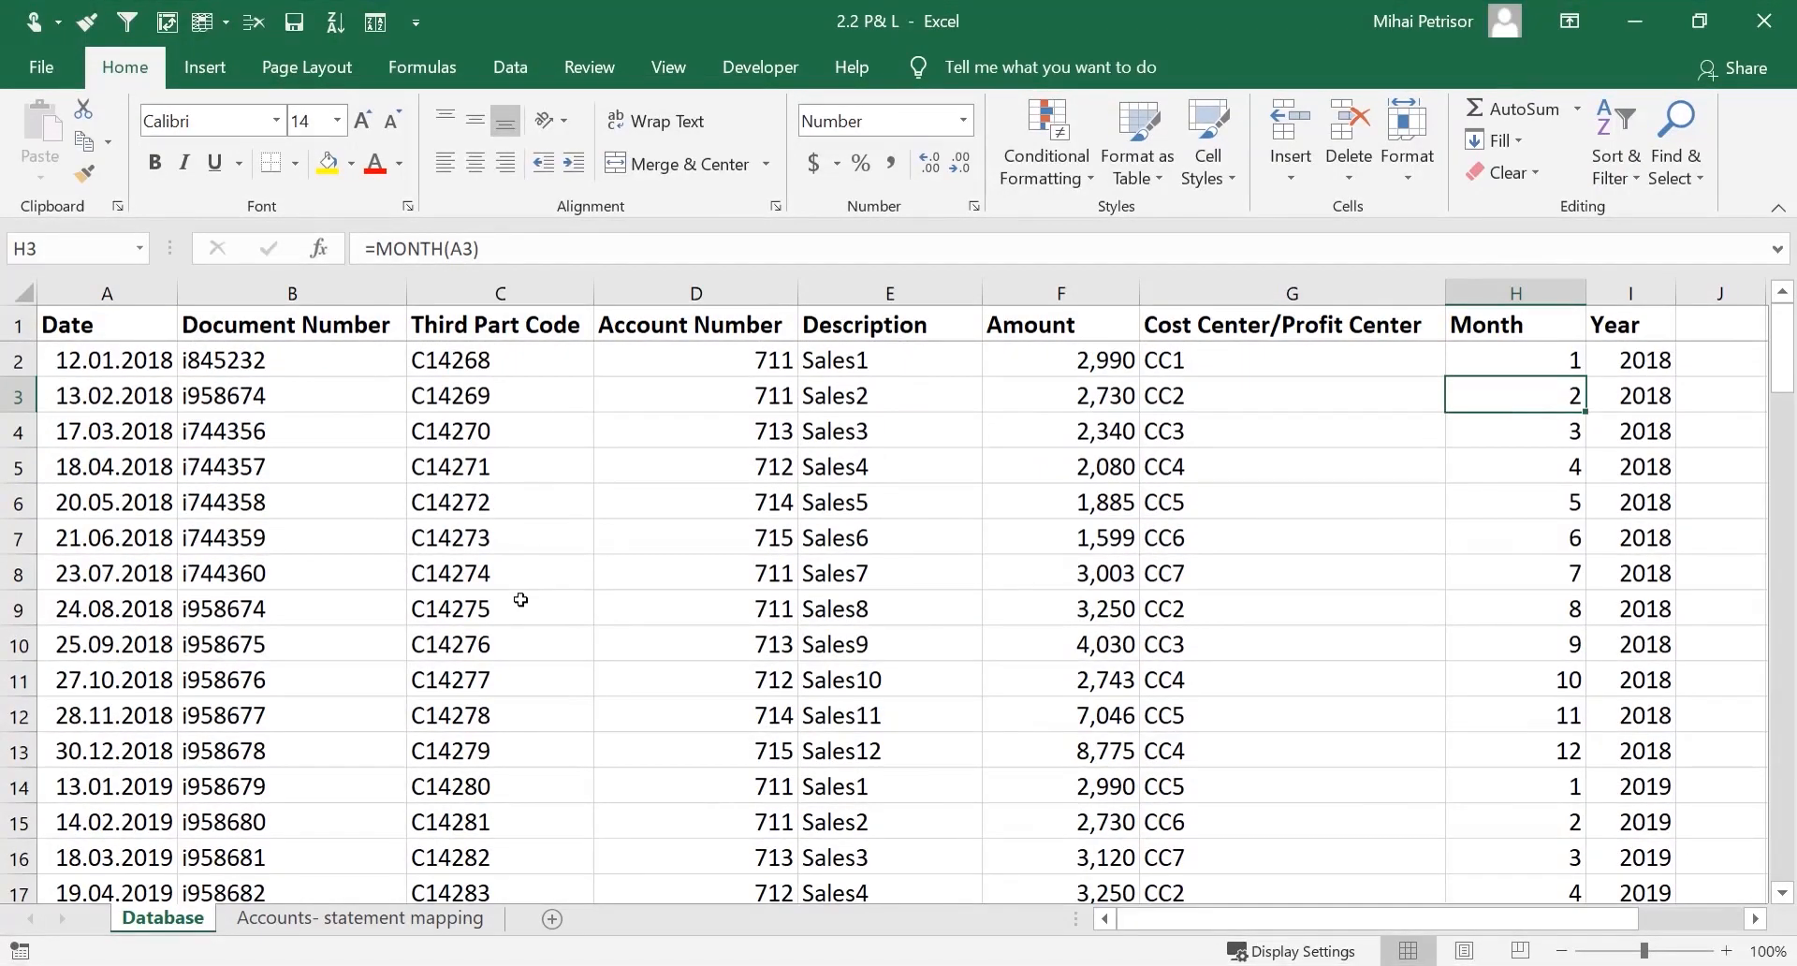
pyautogui.click(453, 494)
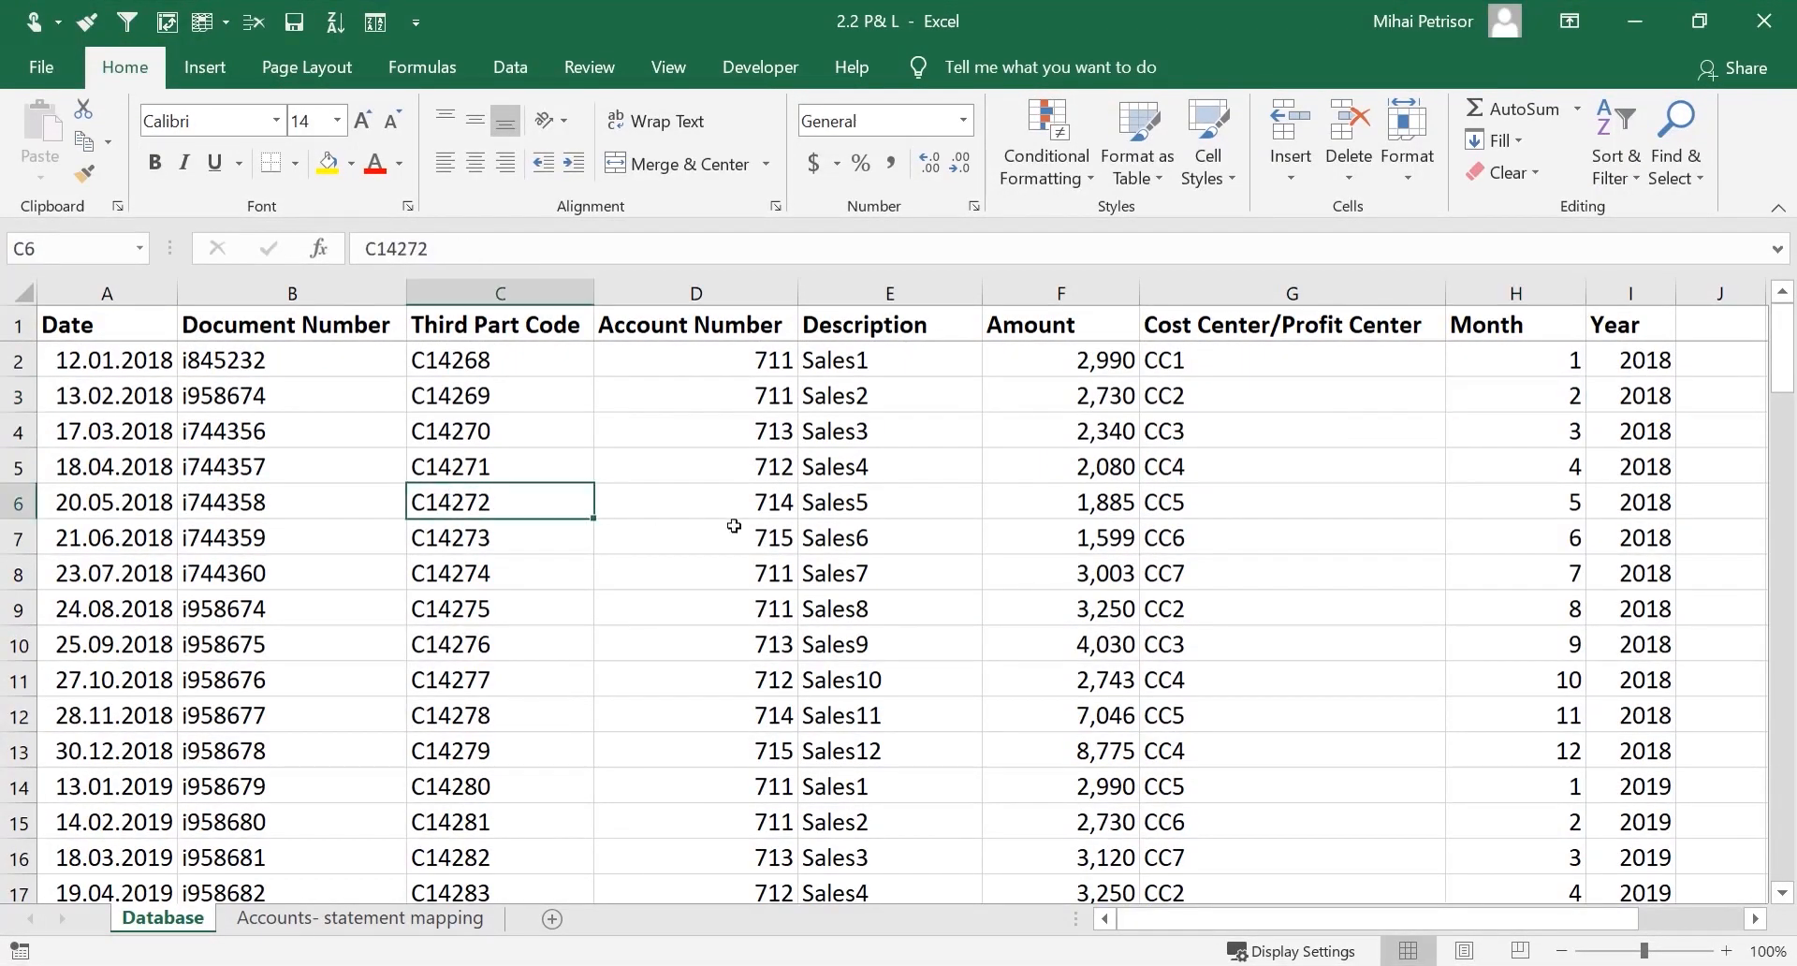
pyautogui.click(1755, 918)
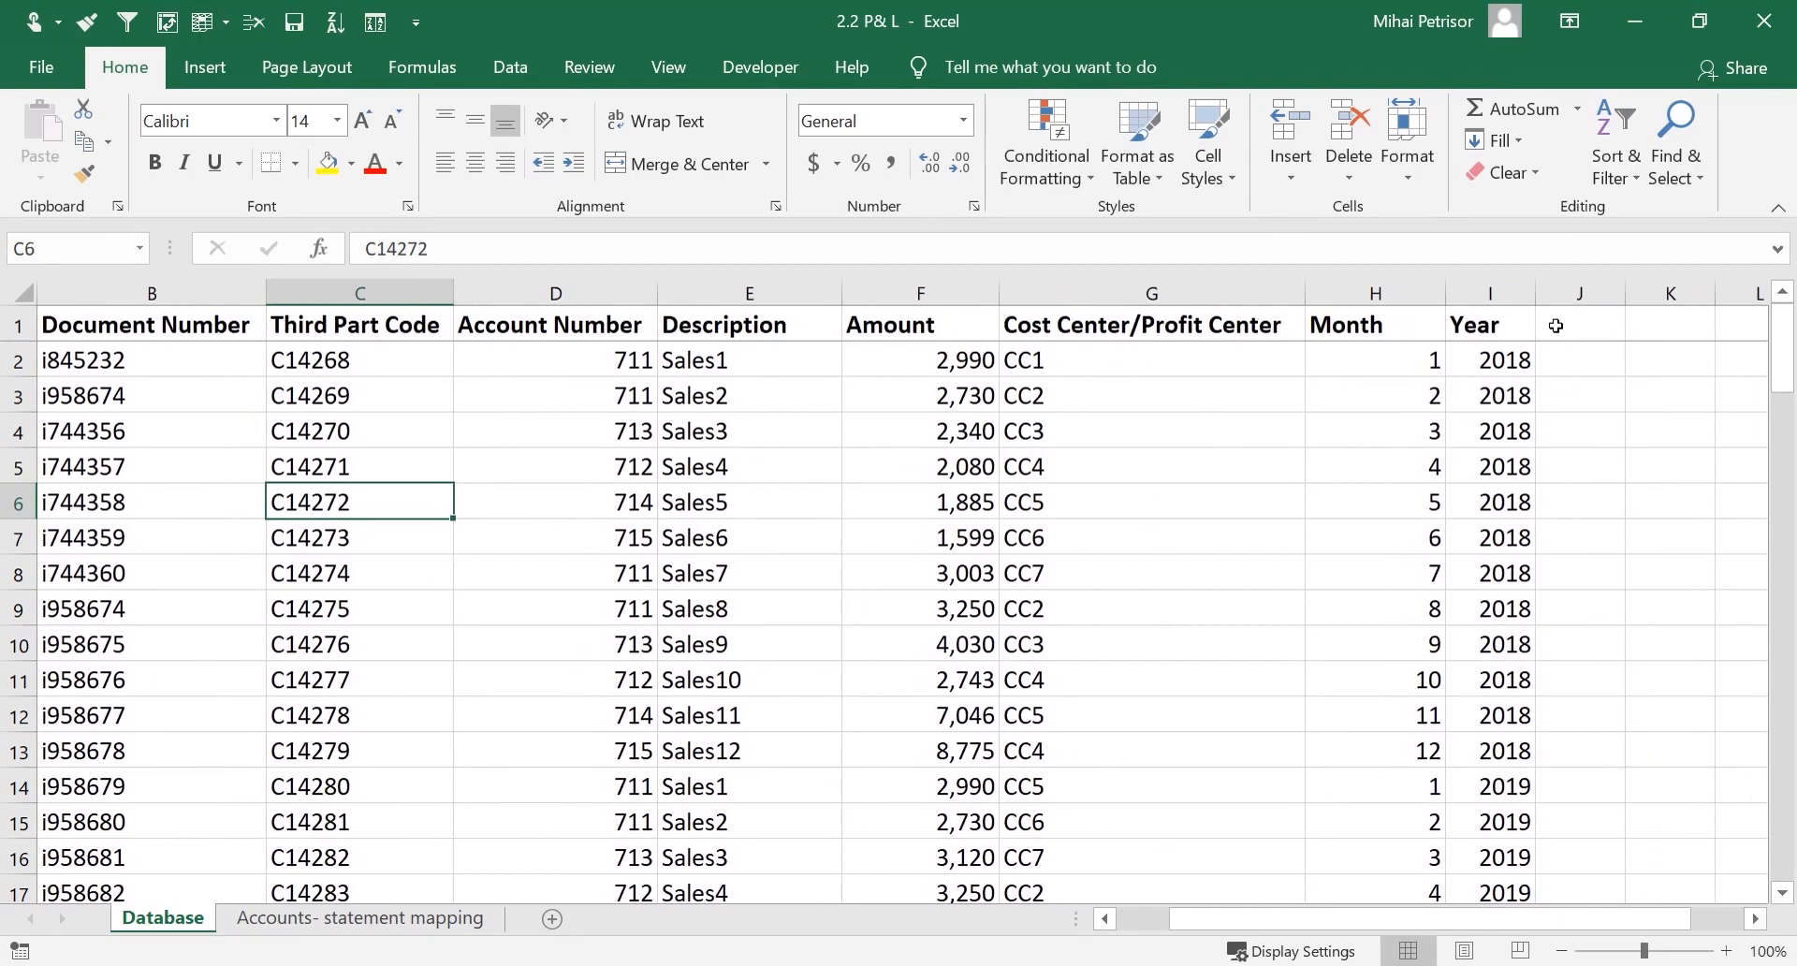
pyautogui.click(1557, 326)
pyautogui.moveTo(1580, 922); pyautogui.dragTo(1528, 922)
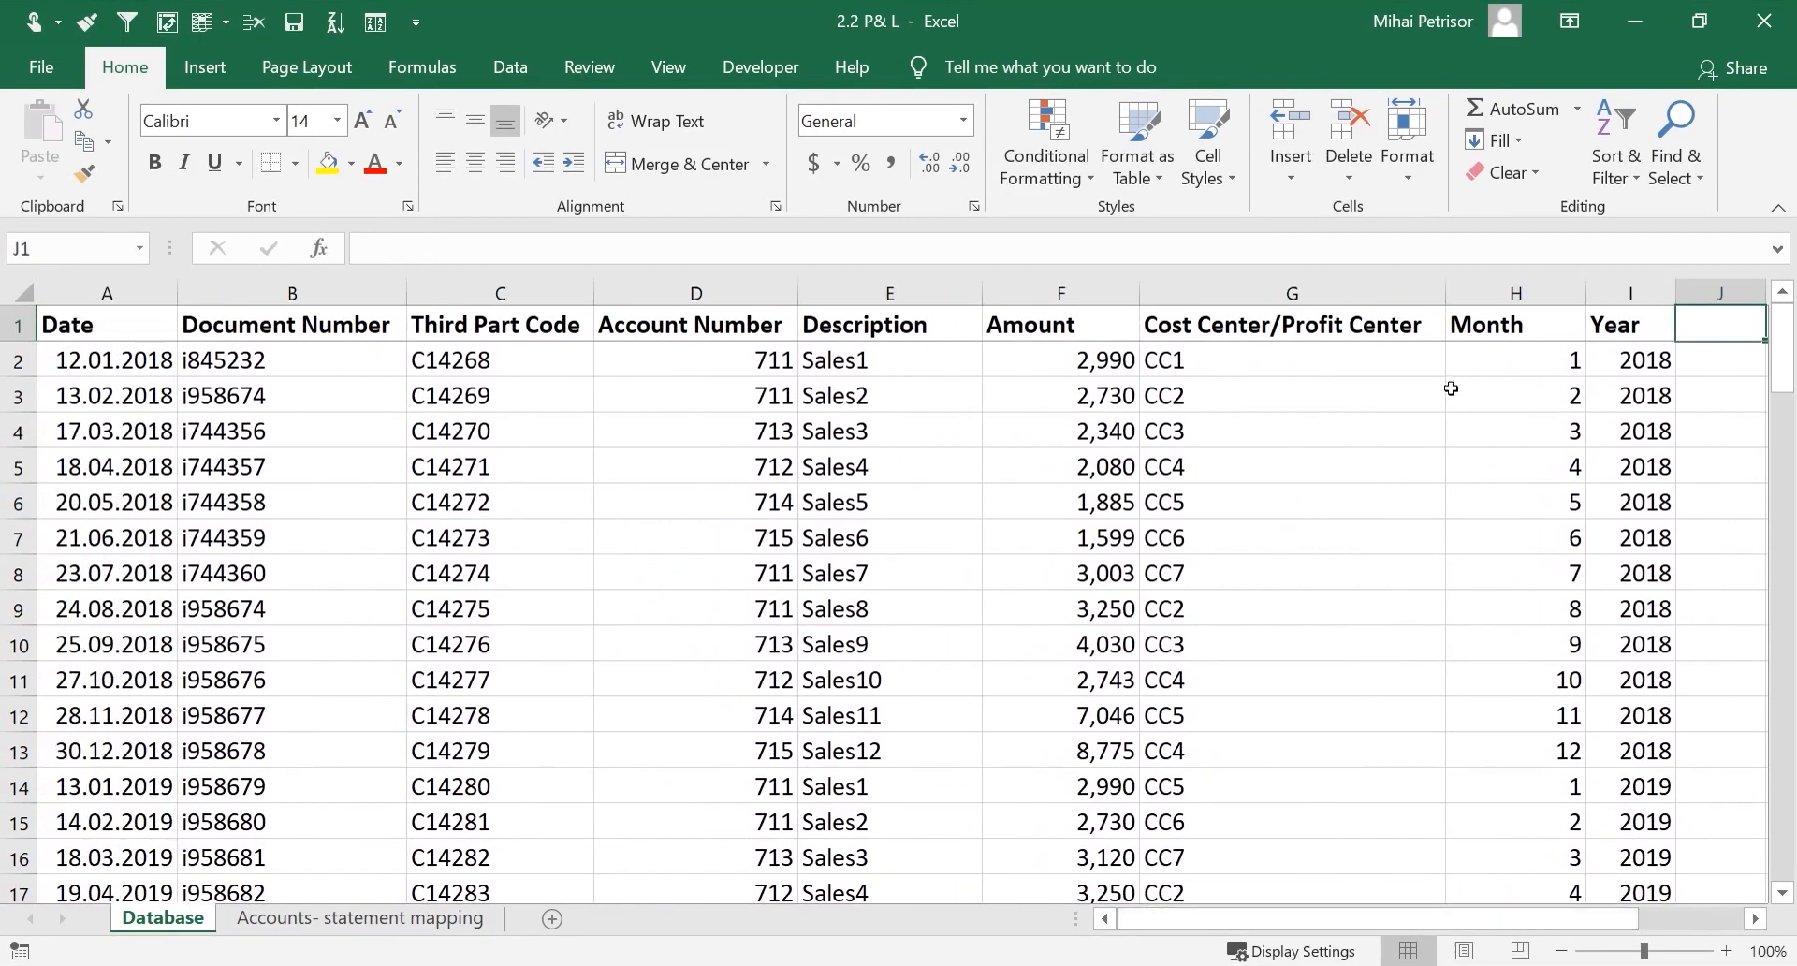
pyautogui.click(1369, 332)
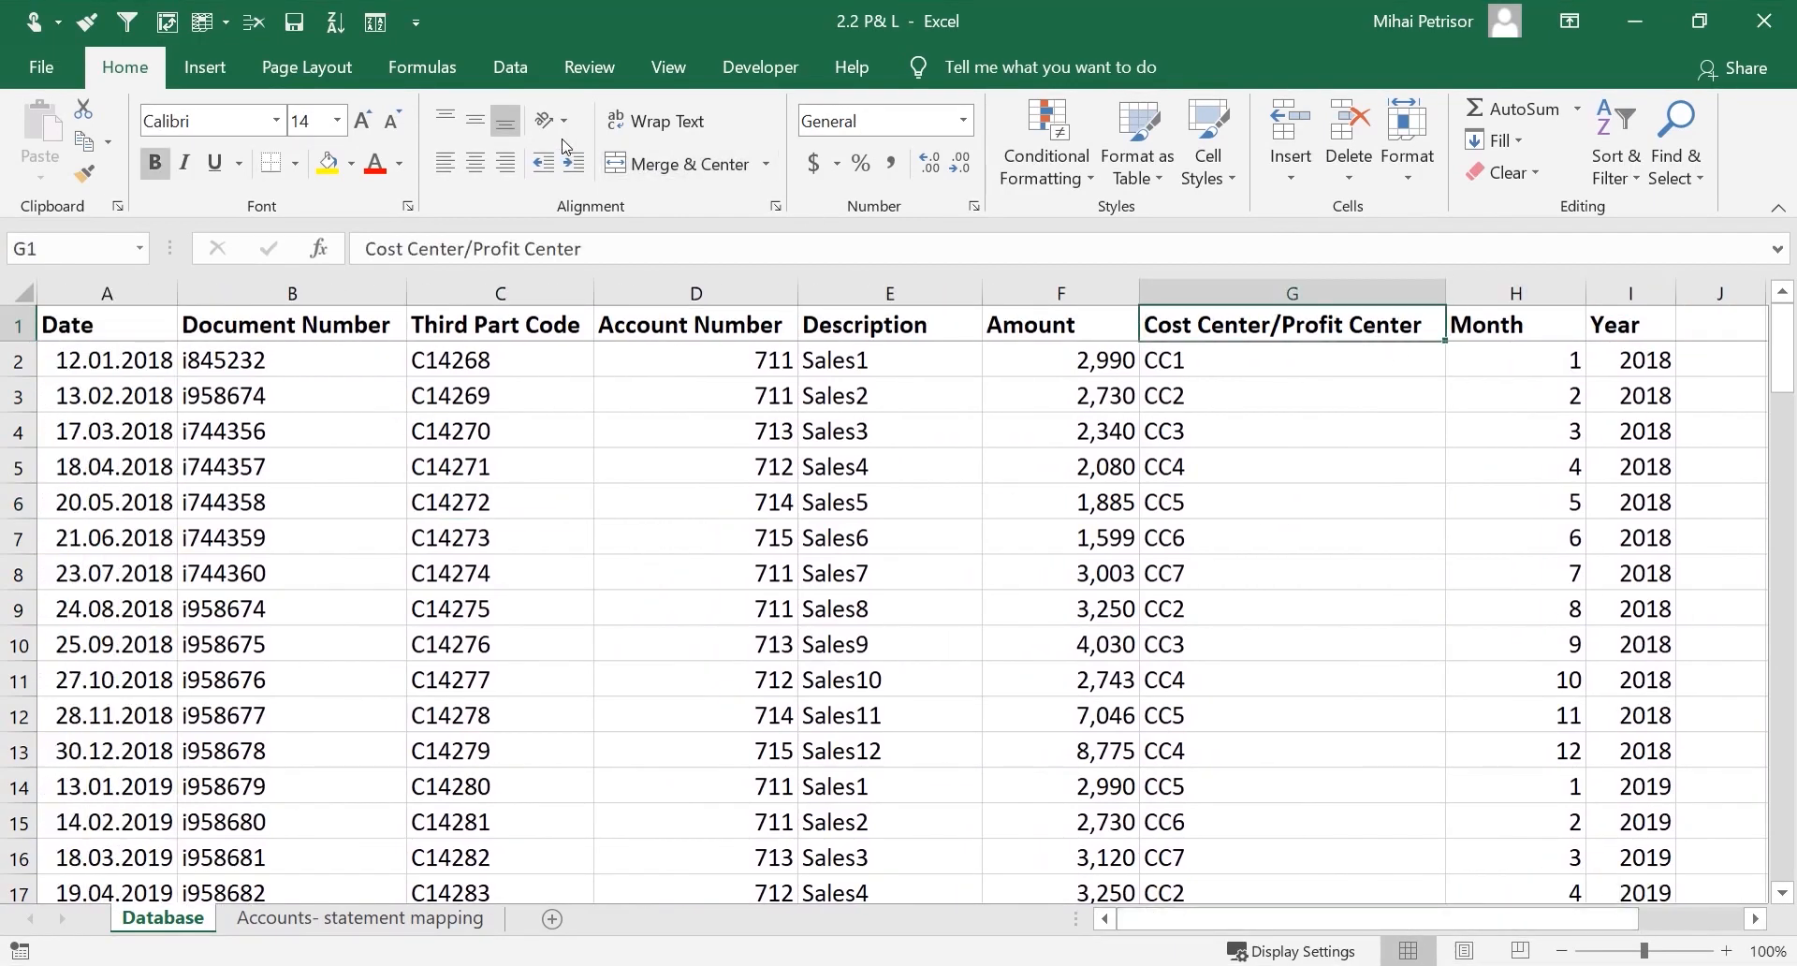
# Reduce the Cost Center/Profit Center header's font size to 12 and autofit the widths of columns E, F and G
pyautogui.click(393, 123)
pyautogui.doubleClick(1456, 280)
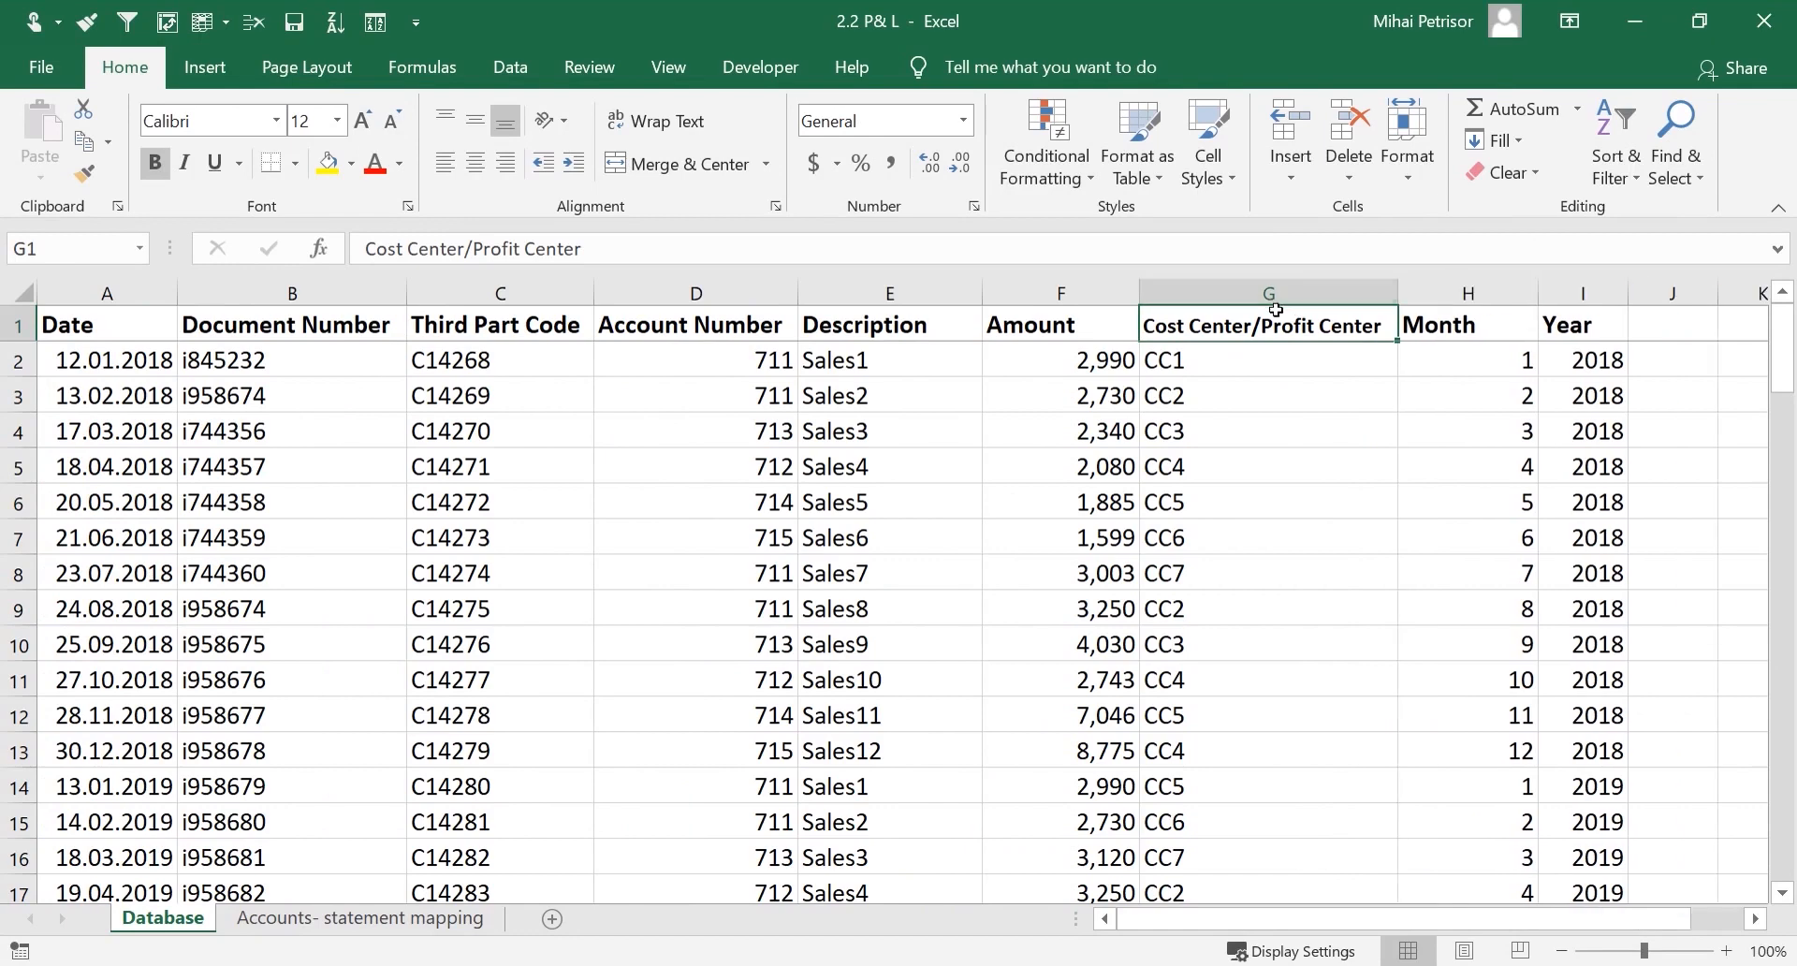
pyautogui.doubleClick(1140, 281)
pyautogui.doubleClick(983, 293)
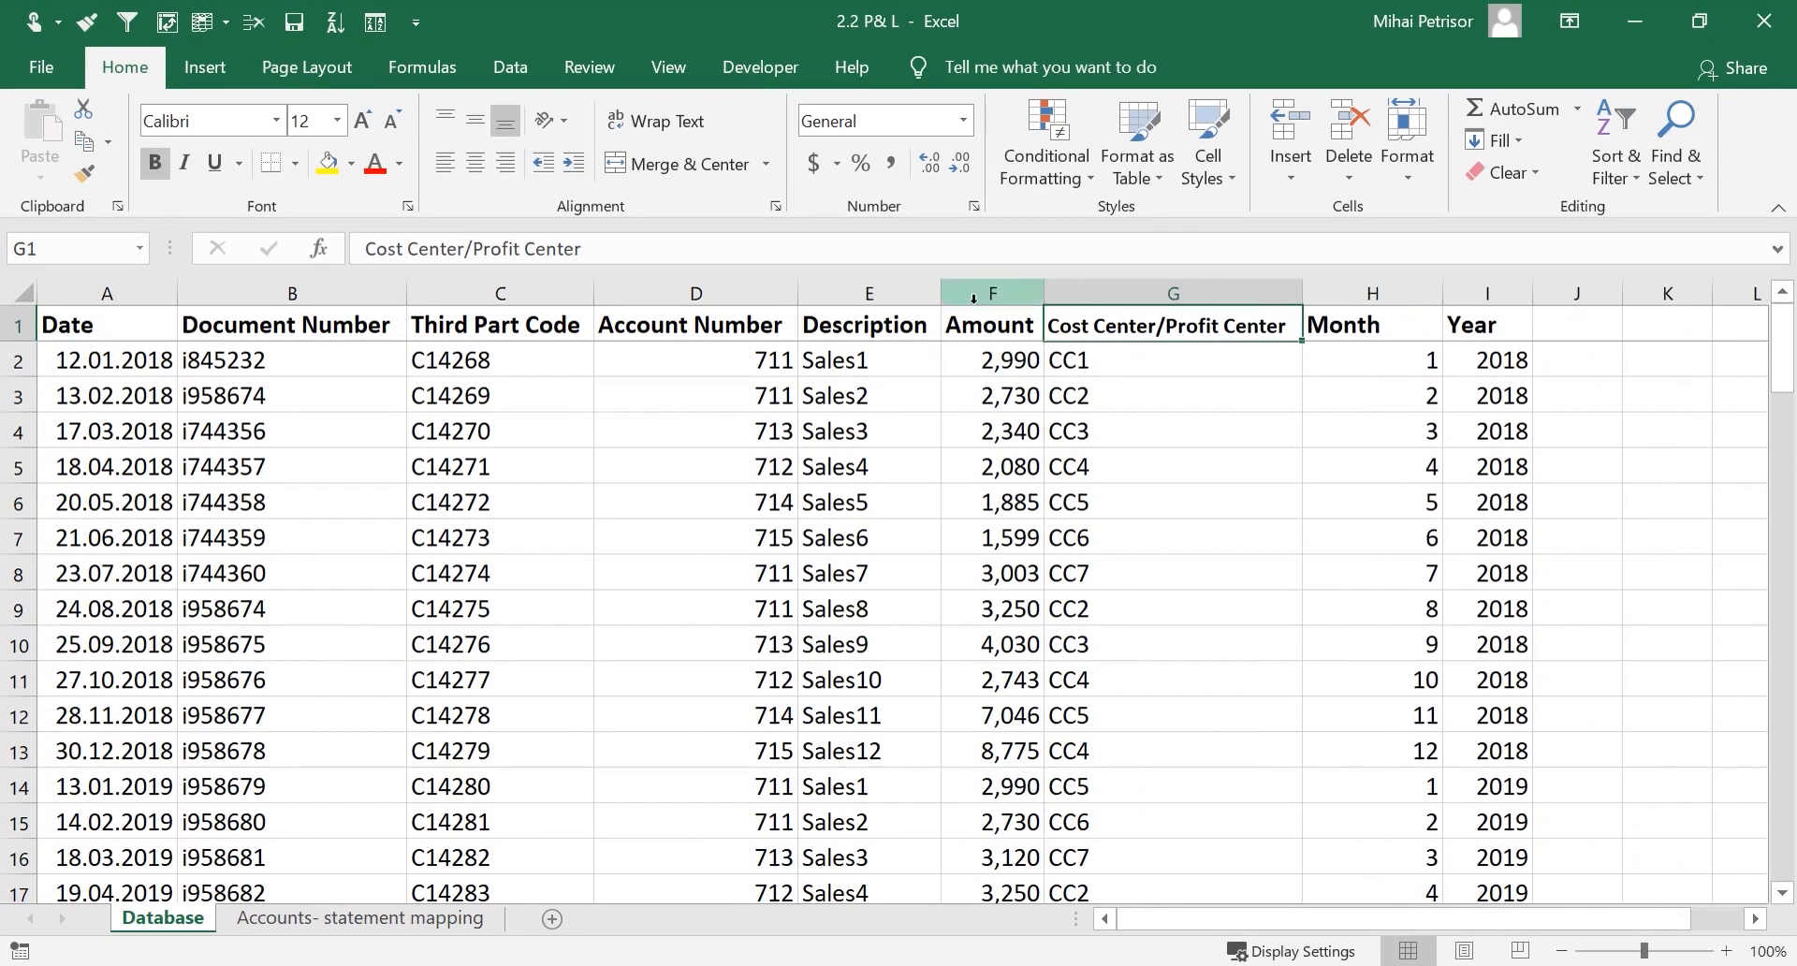
# Widen column J and add the header "P&L" in J1, copying the formatting of the Year header
pyautogui.click(1563, 334)
pyautogui.moveTo(1624, 293); pyautogui.dragTo(1686, 293)
pyautogui.write('P&L')
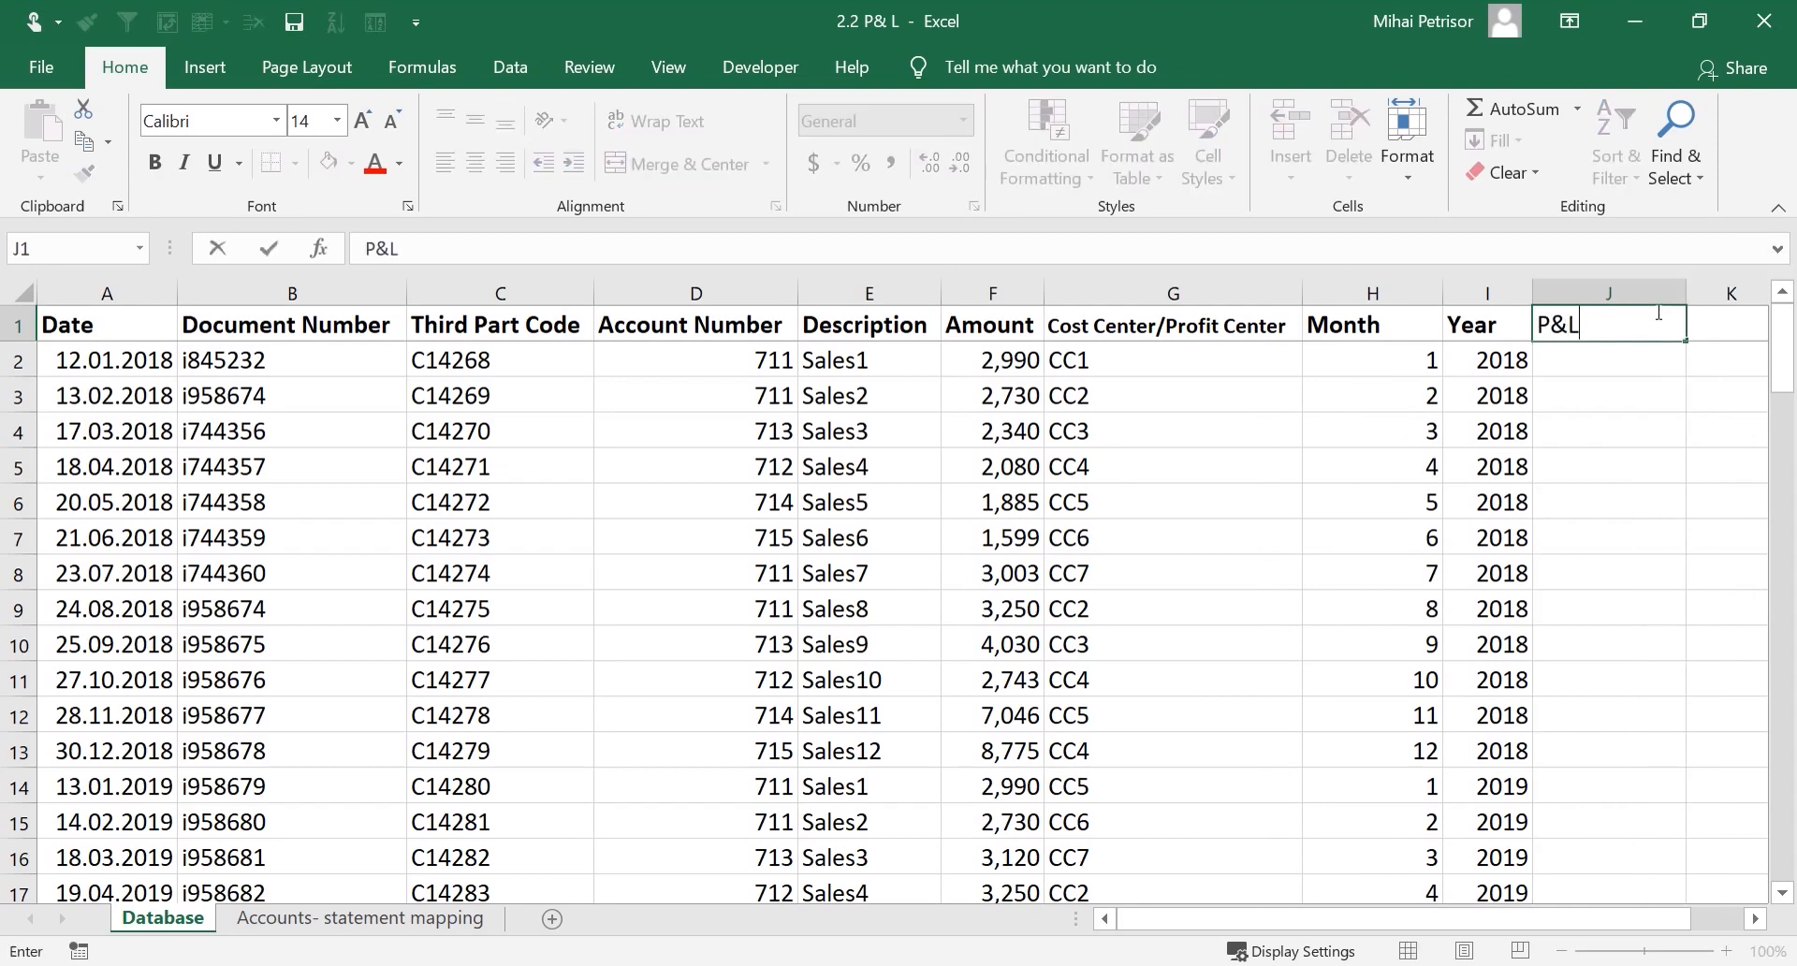
pyautogui.click(1642, 437)
pyautogui.click(1477, 329)
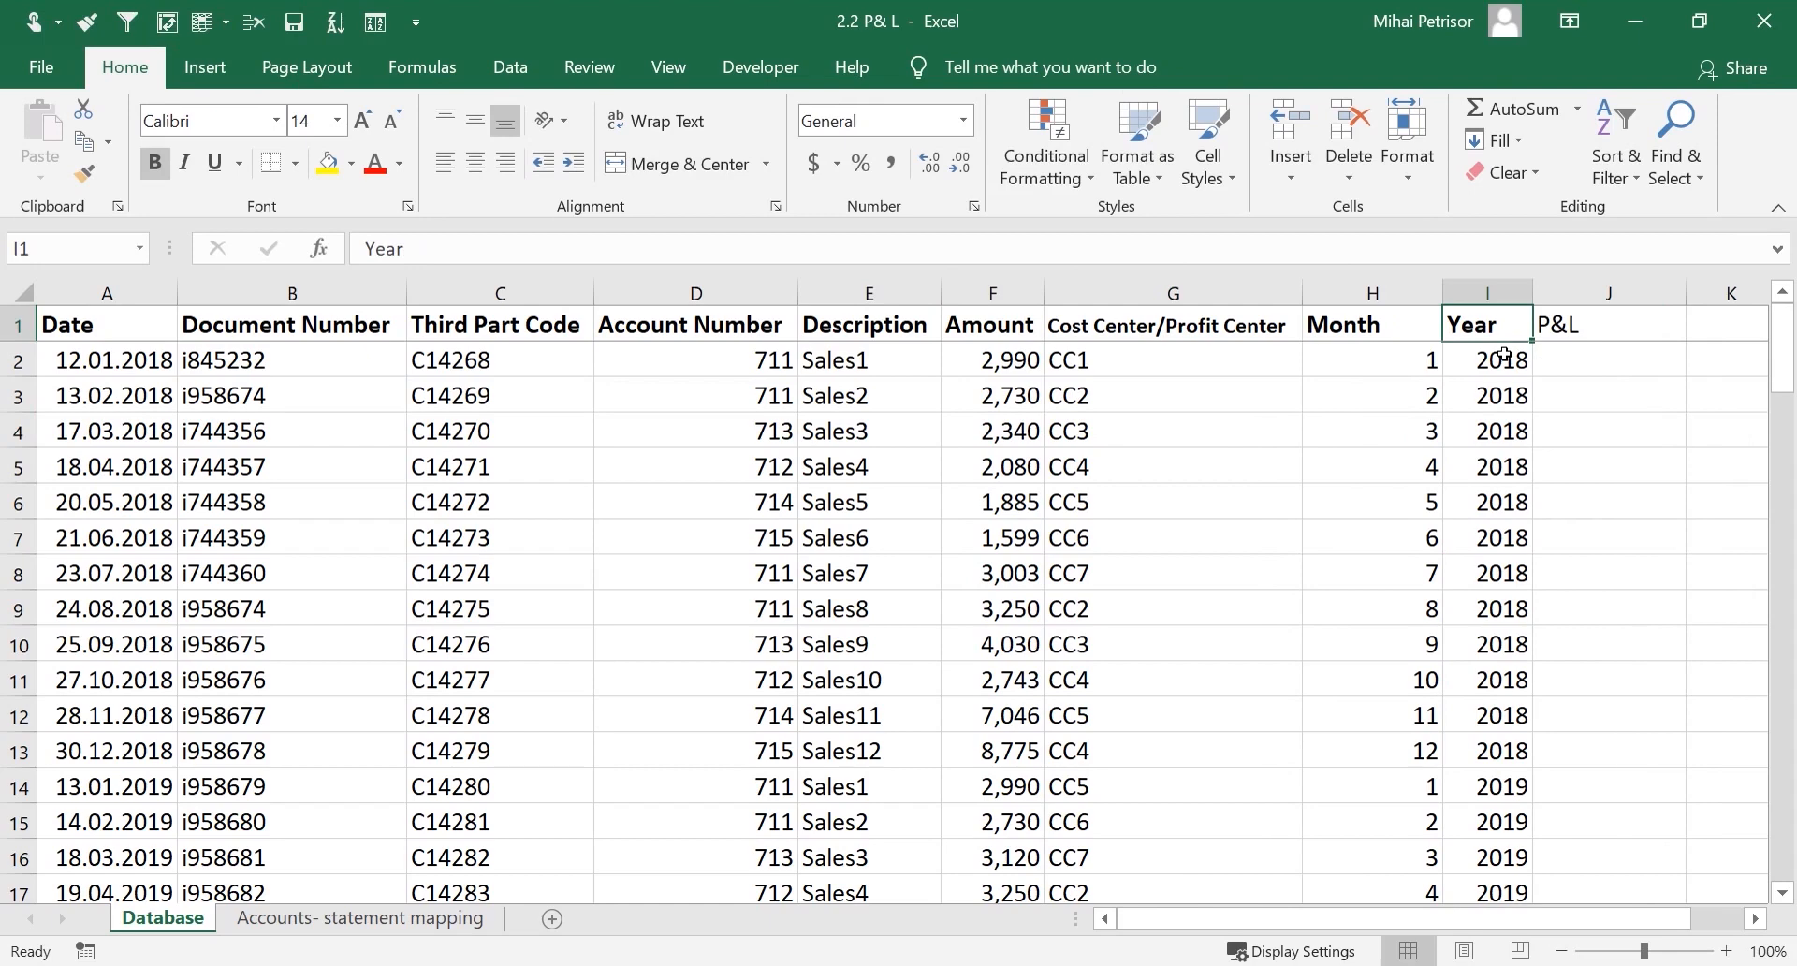
pyautogui.hotkey('alt', '2')
pyautogui.click(1575, 336)
pyautogui.press('Return')
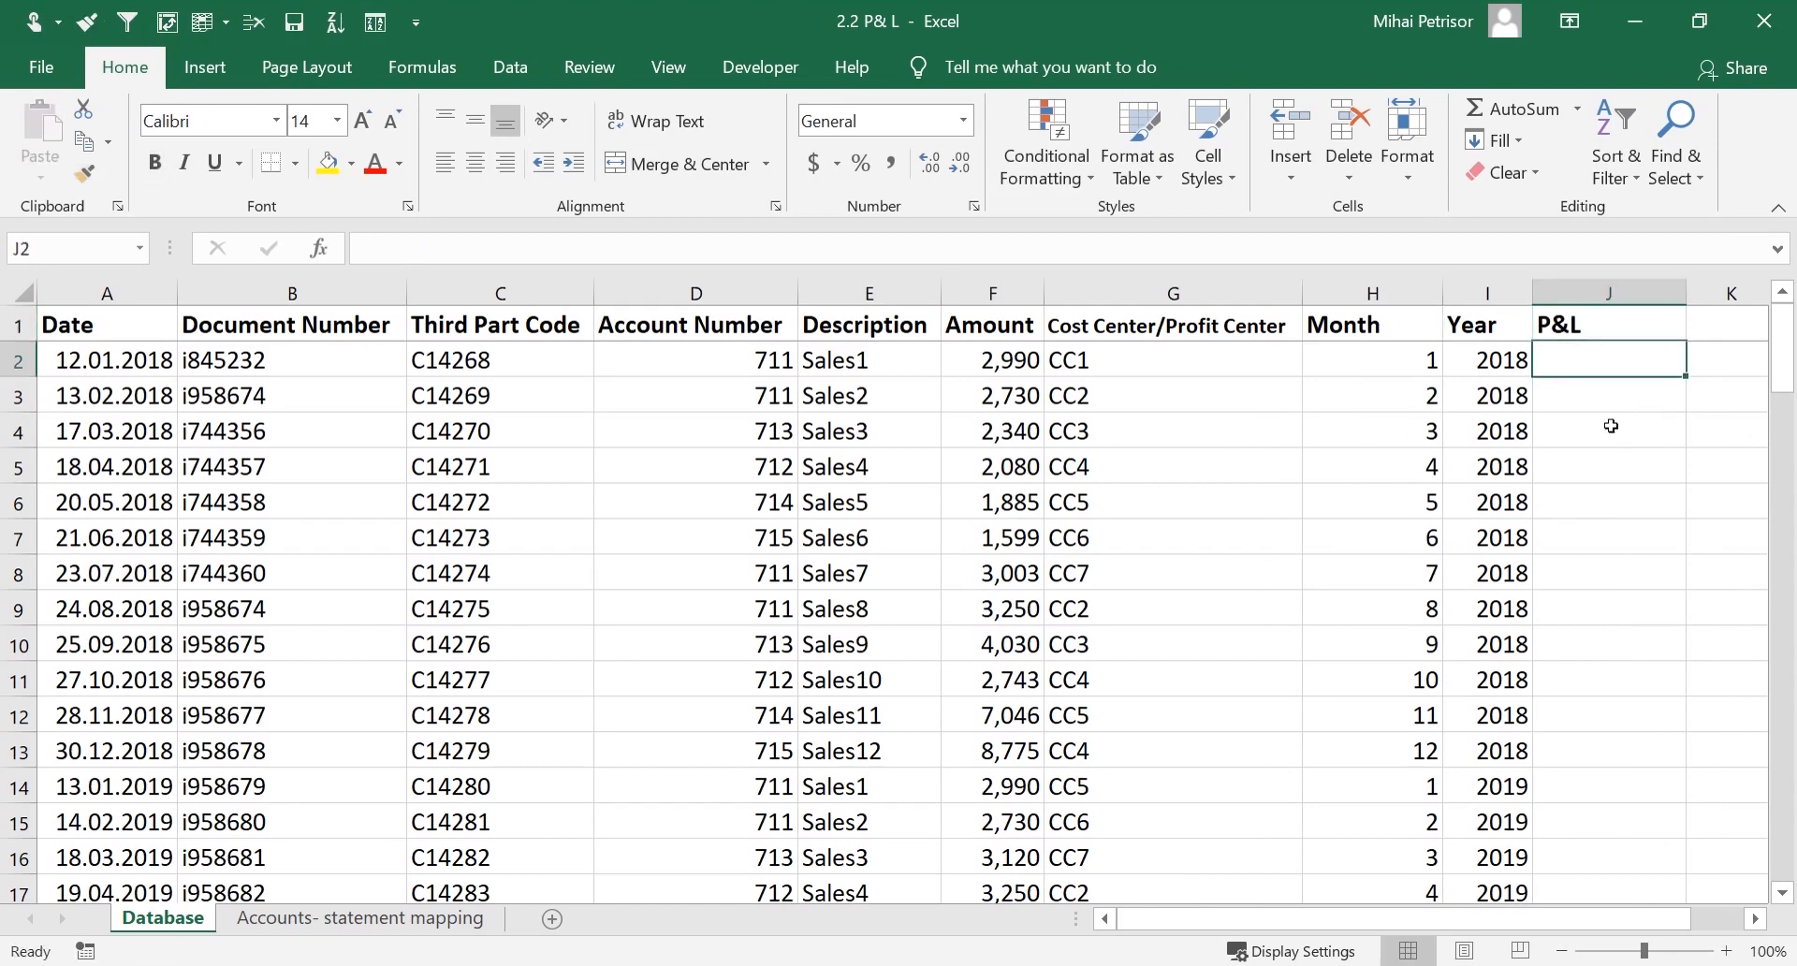
# Enter =VLOOKUP(D2;'Accounts- statement mapping'!A:B;2;0) in J2 and fill it down the P&L column
pyautogui.write('=vl')
pyautogui.press('Tab')
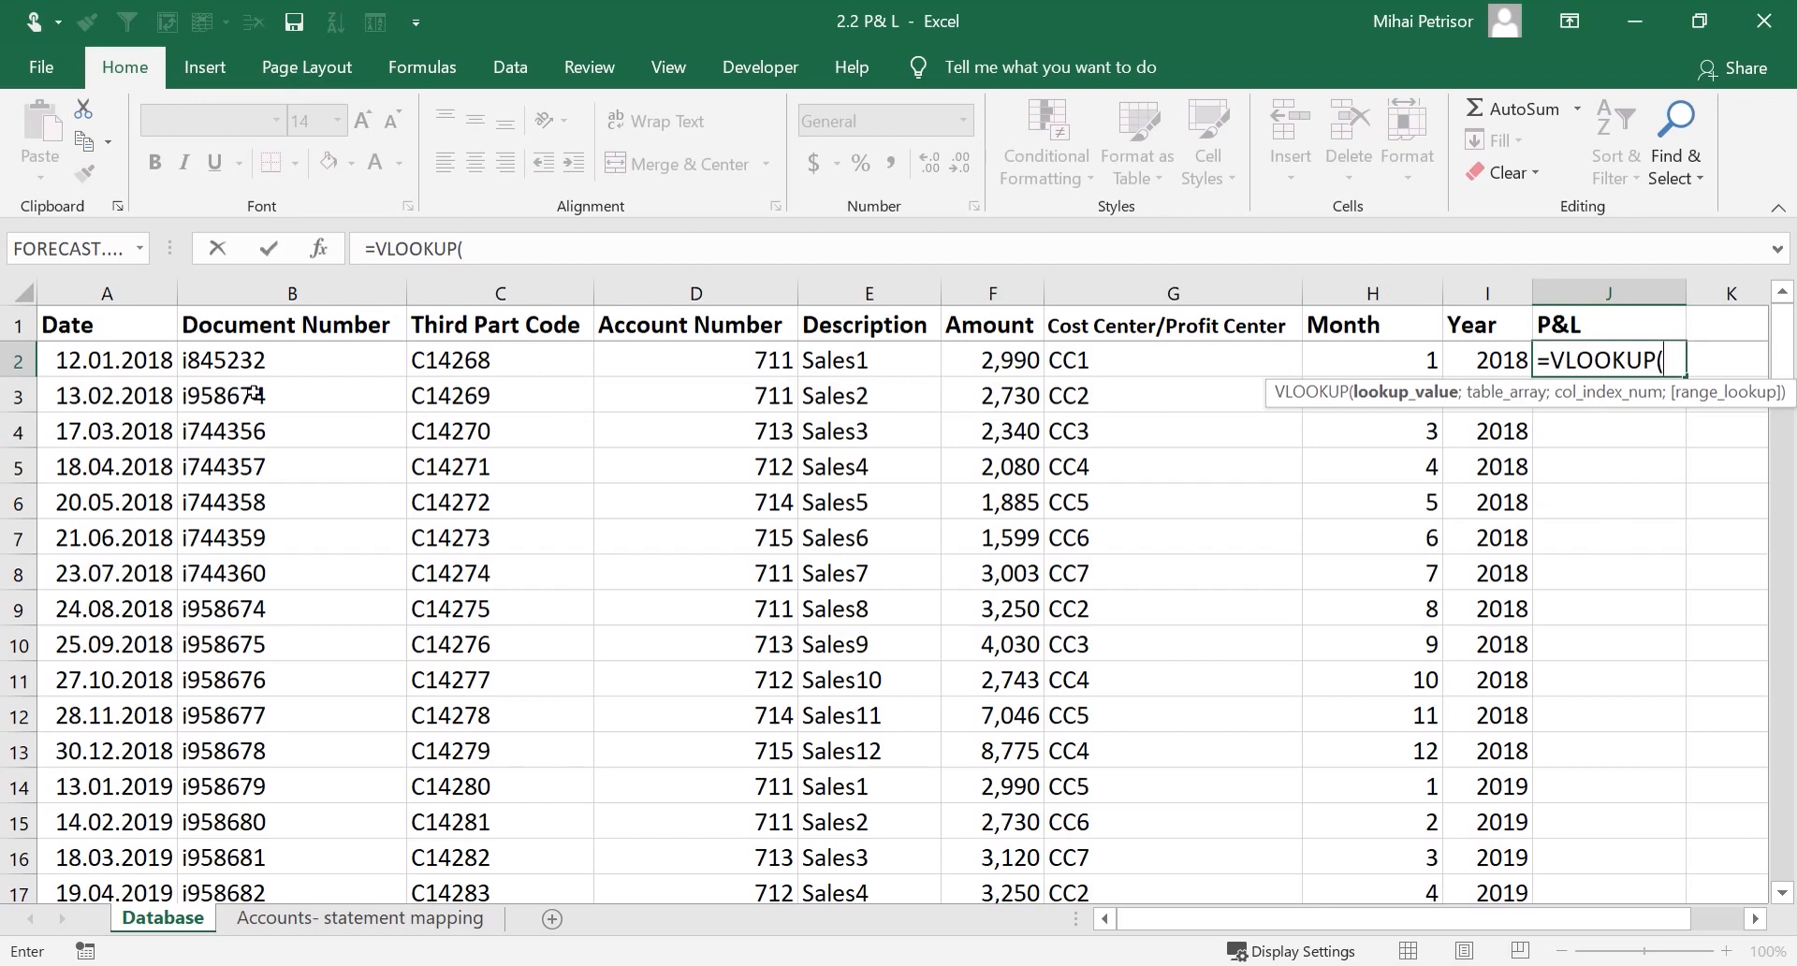
pyautogui.click(735, 359)
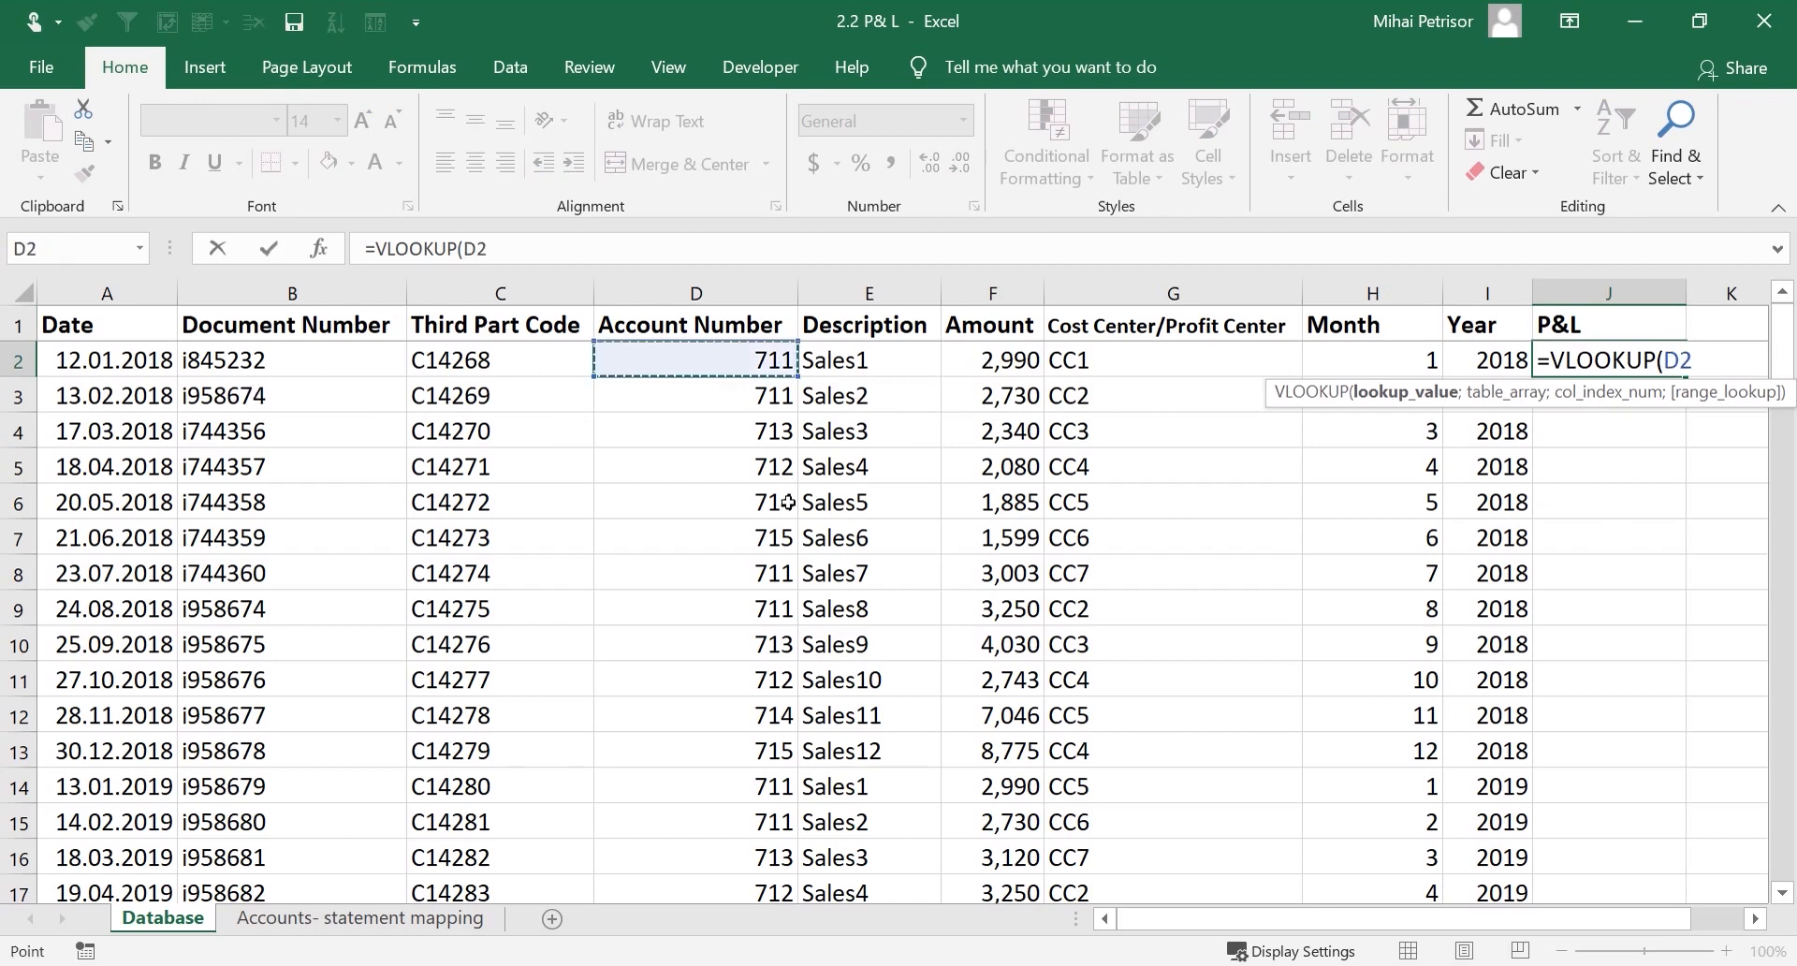
pyautogui.write(';')
pyautogui.click(361, 917)
pyautogui.moveTo(138, 293); pyautogui.dragTo(321, 282)
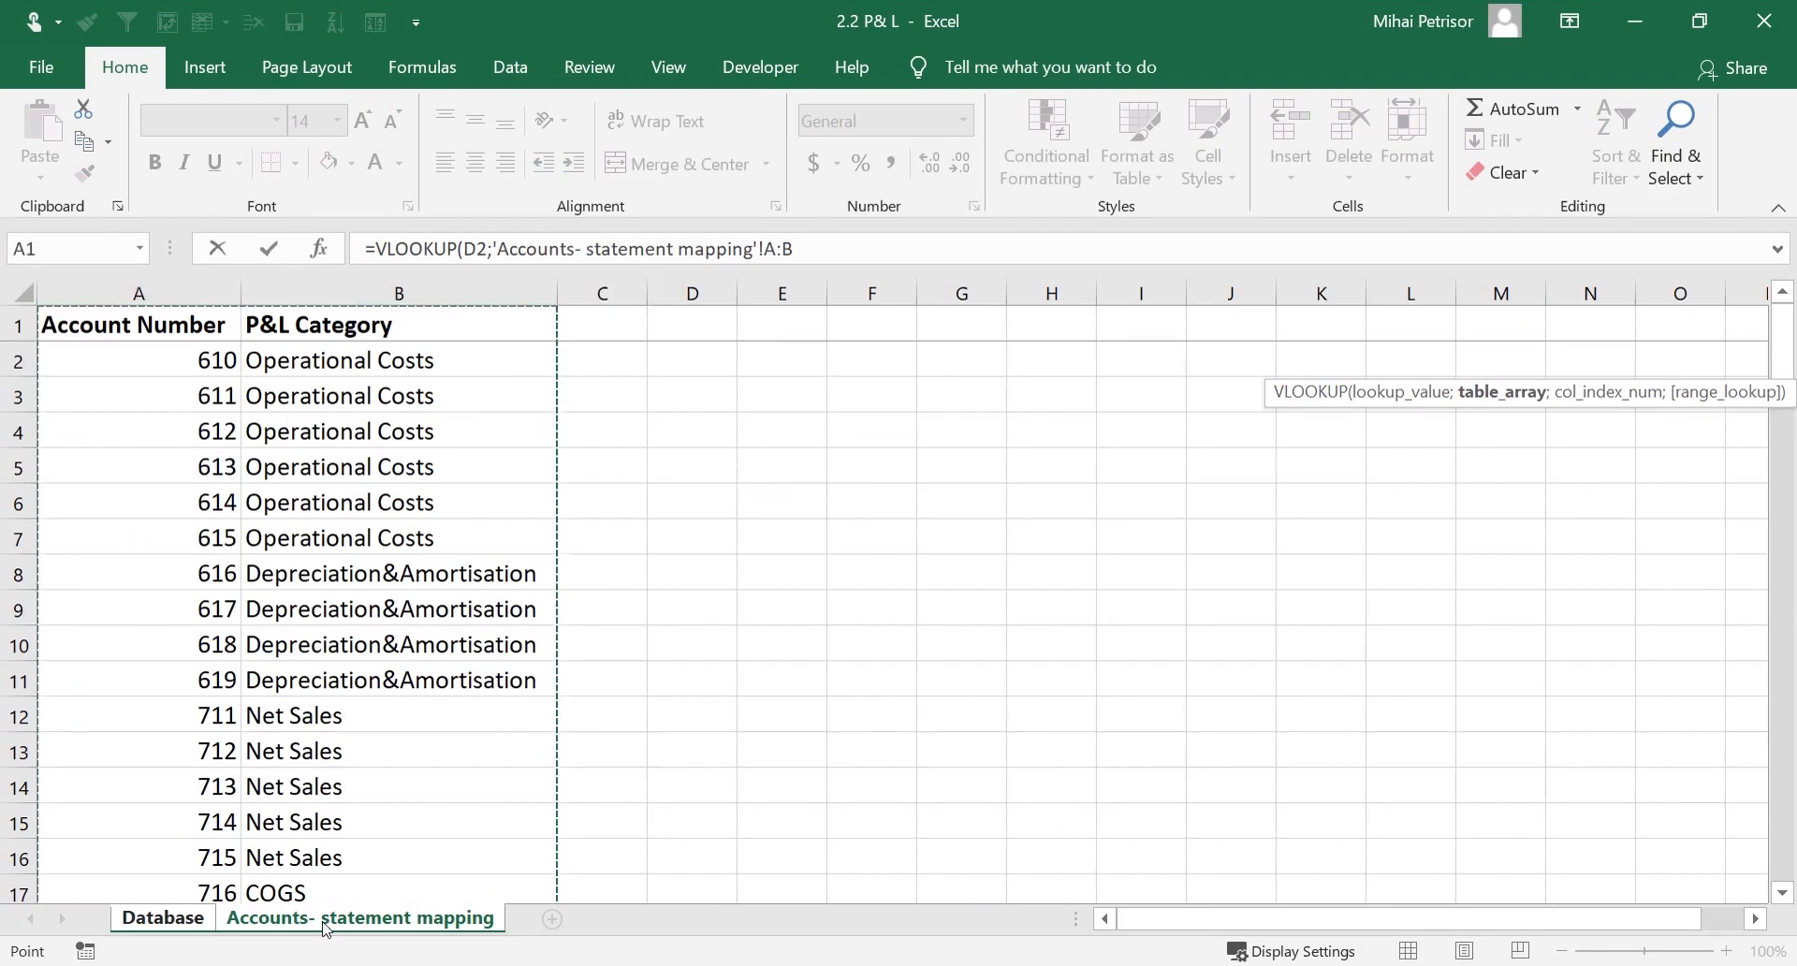
pyautogui.write(';')
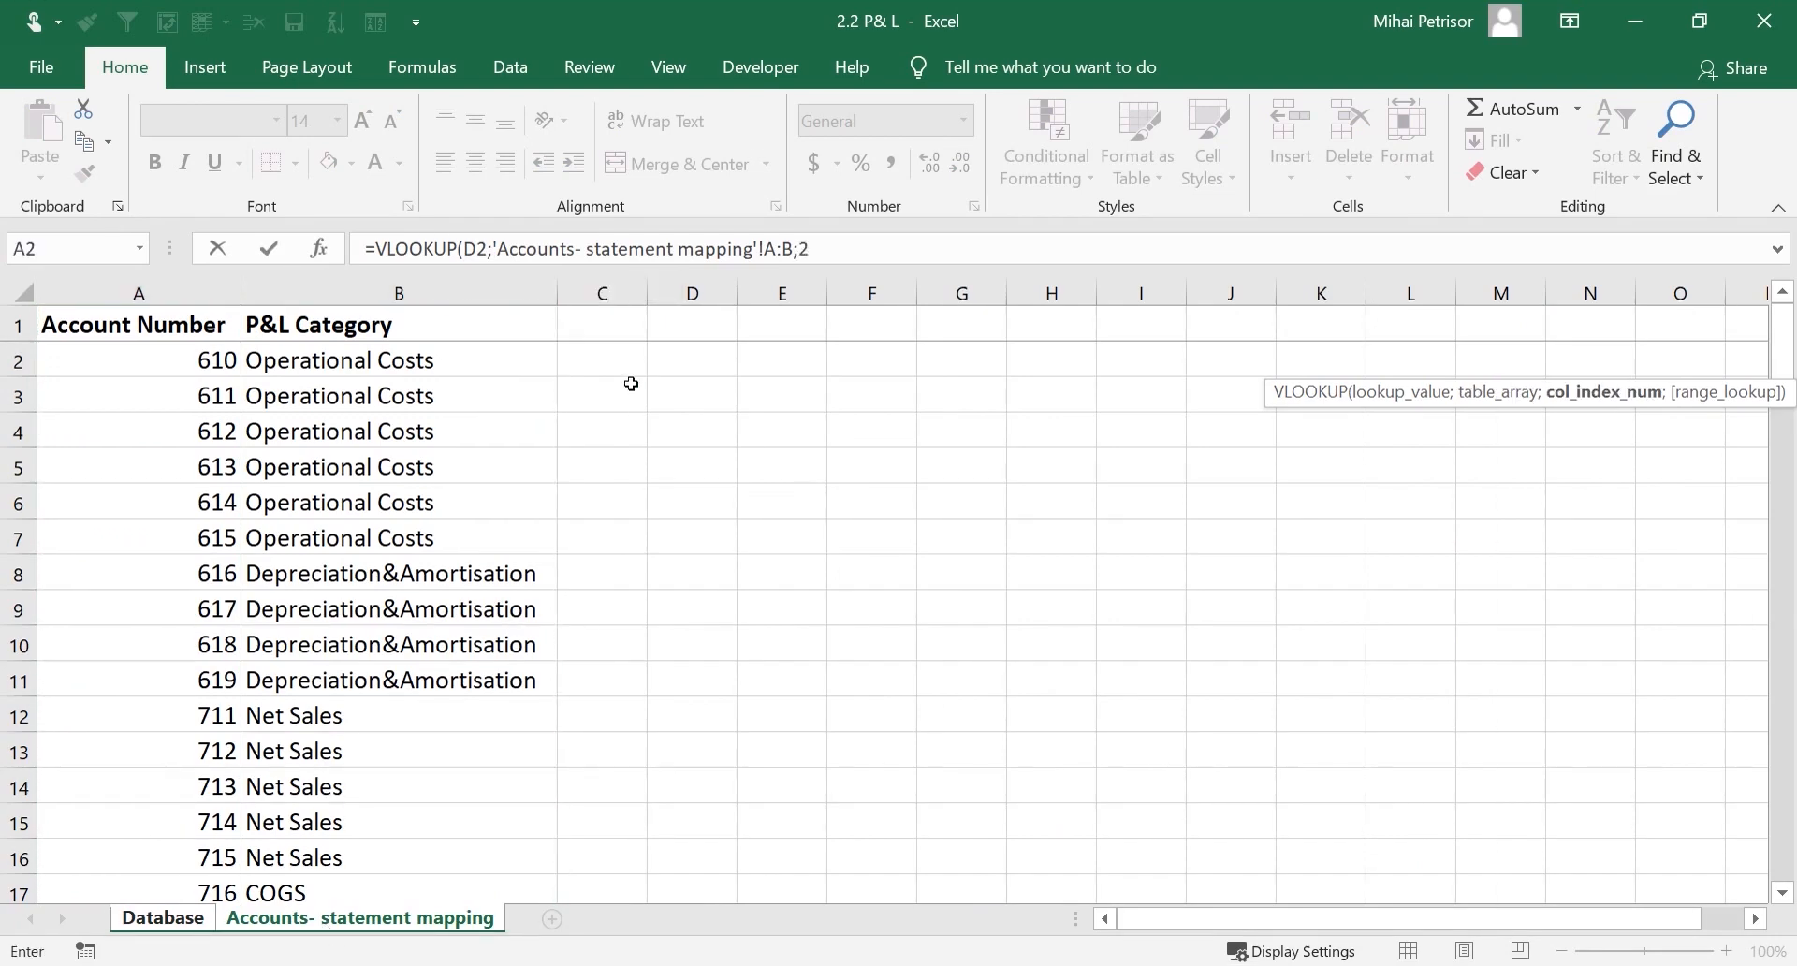
pyautogui.write('2;')
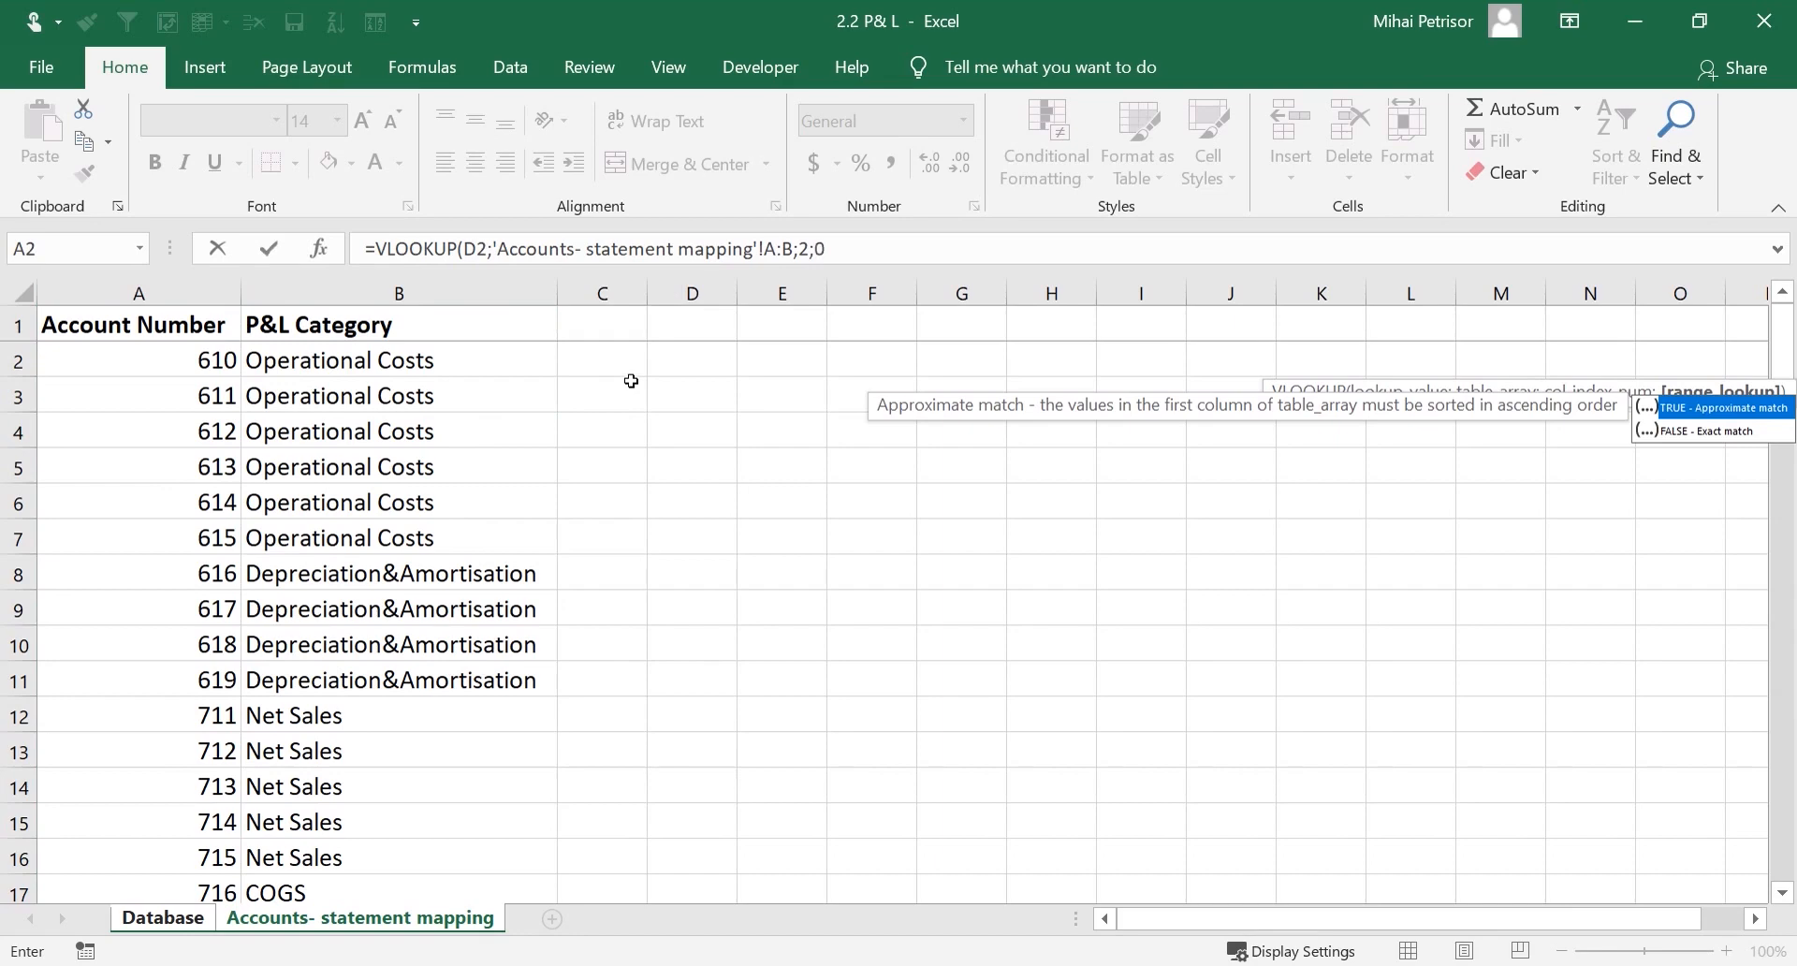
pyautogui.write('0;')
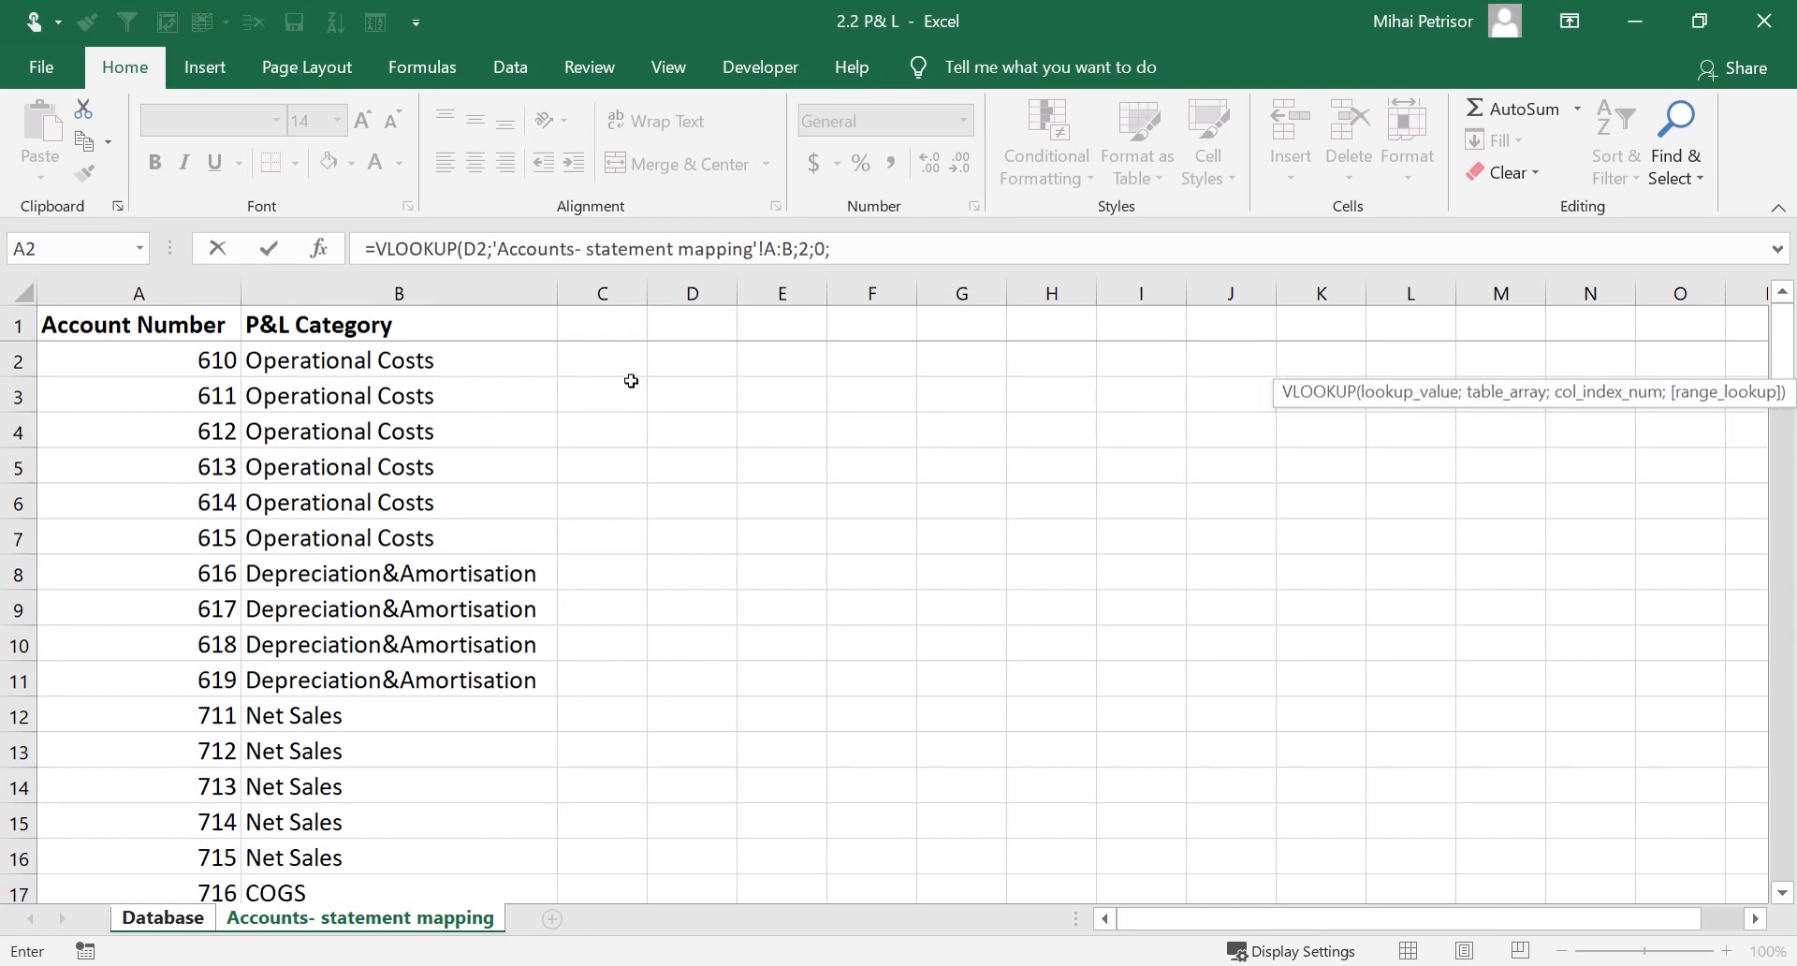
pyautogui.press('BackSpace')
pyautogui.write(')')
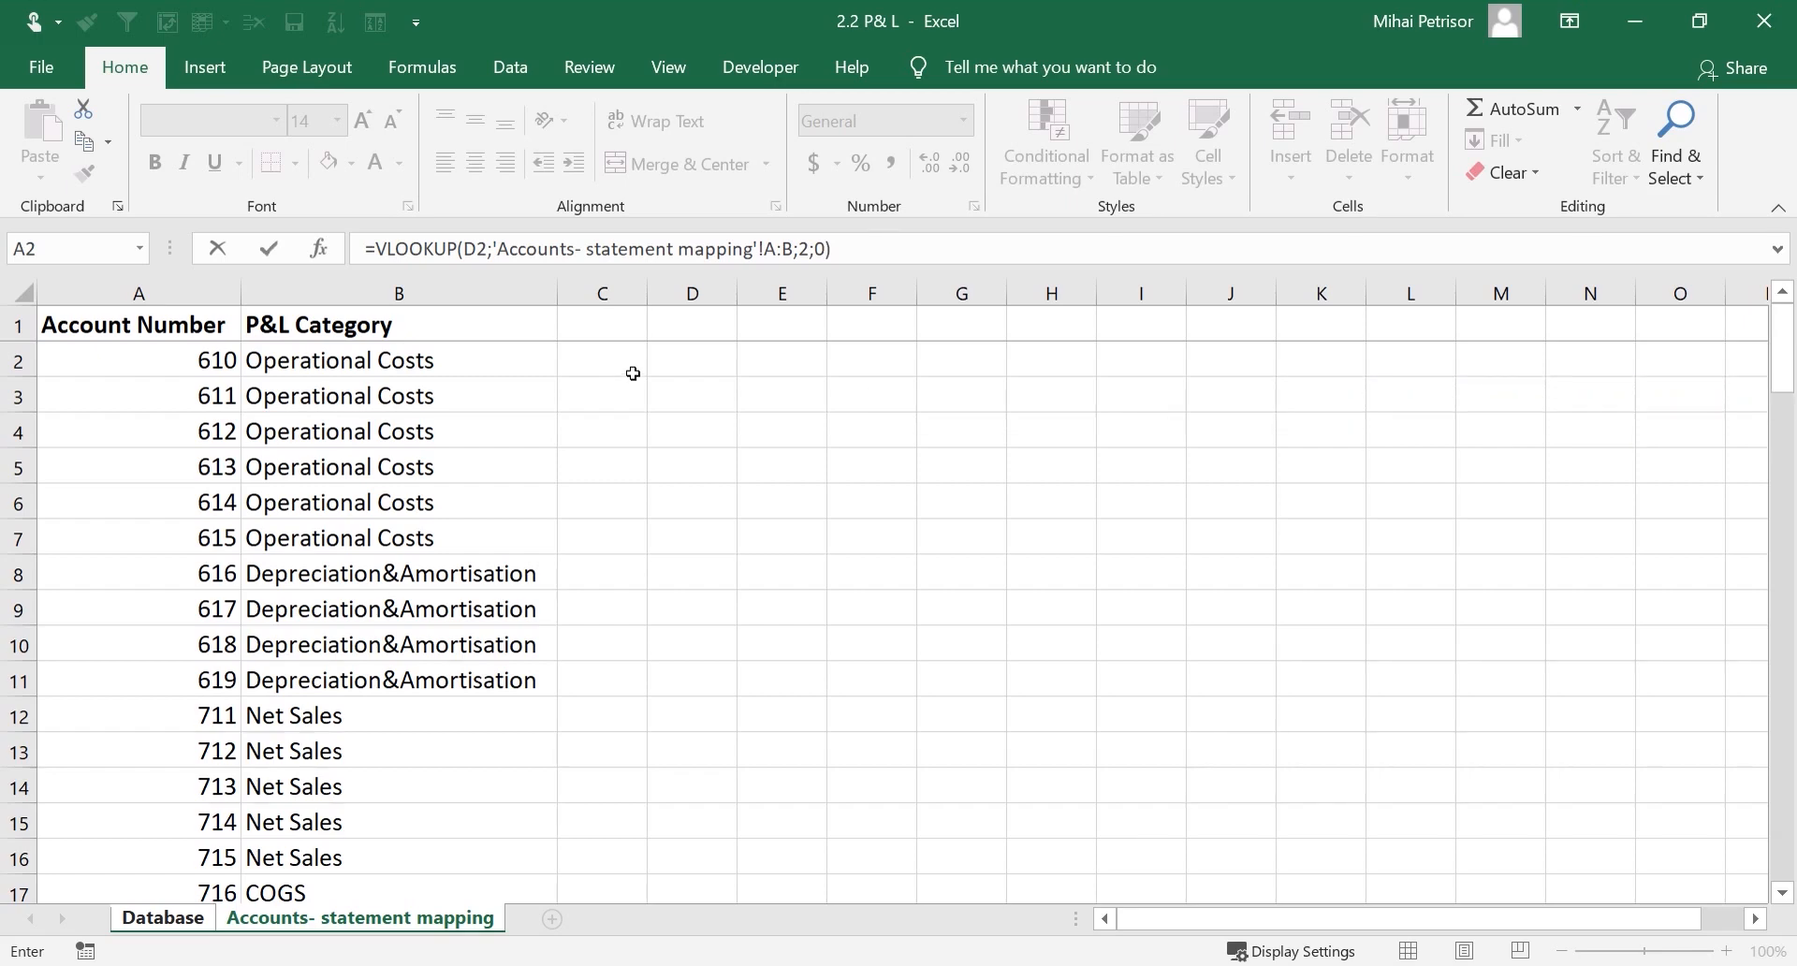
pyautogui.press('Return')
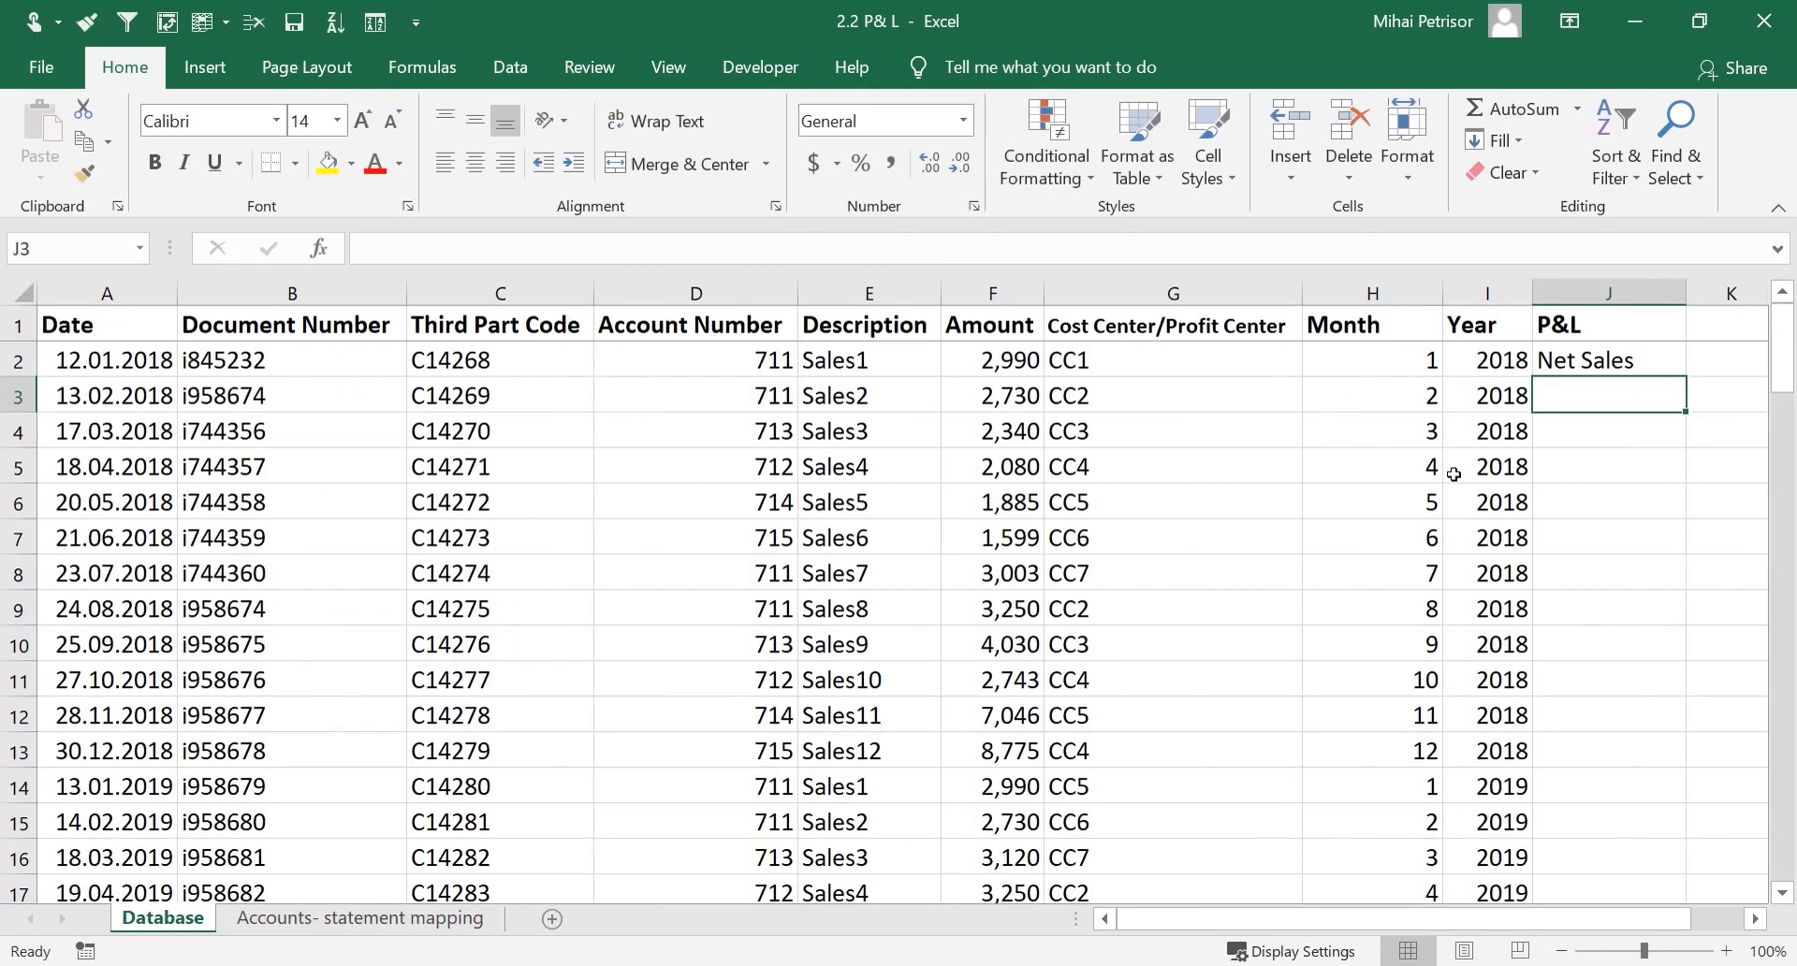
pyautogui.click(1640, 374)
pyautogui.doubleClick(1685, 377)
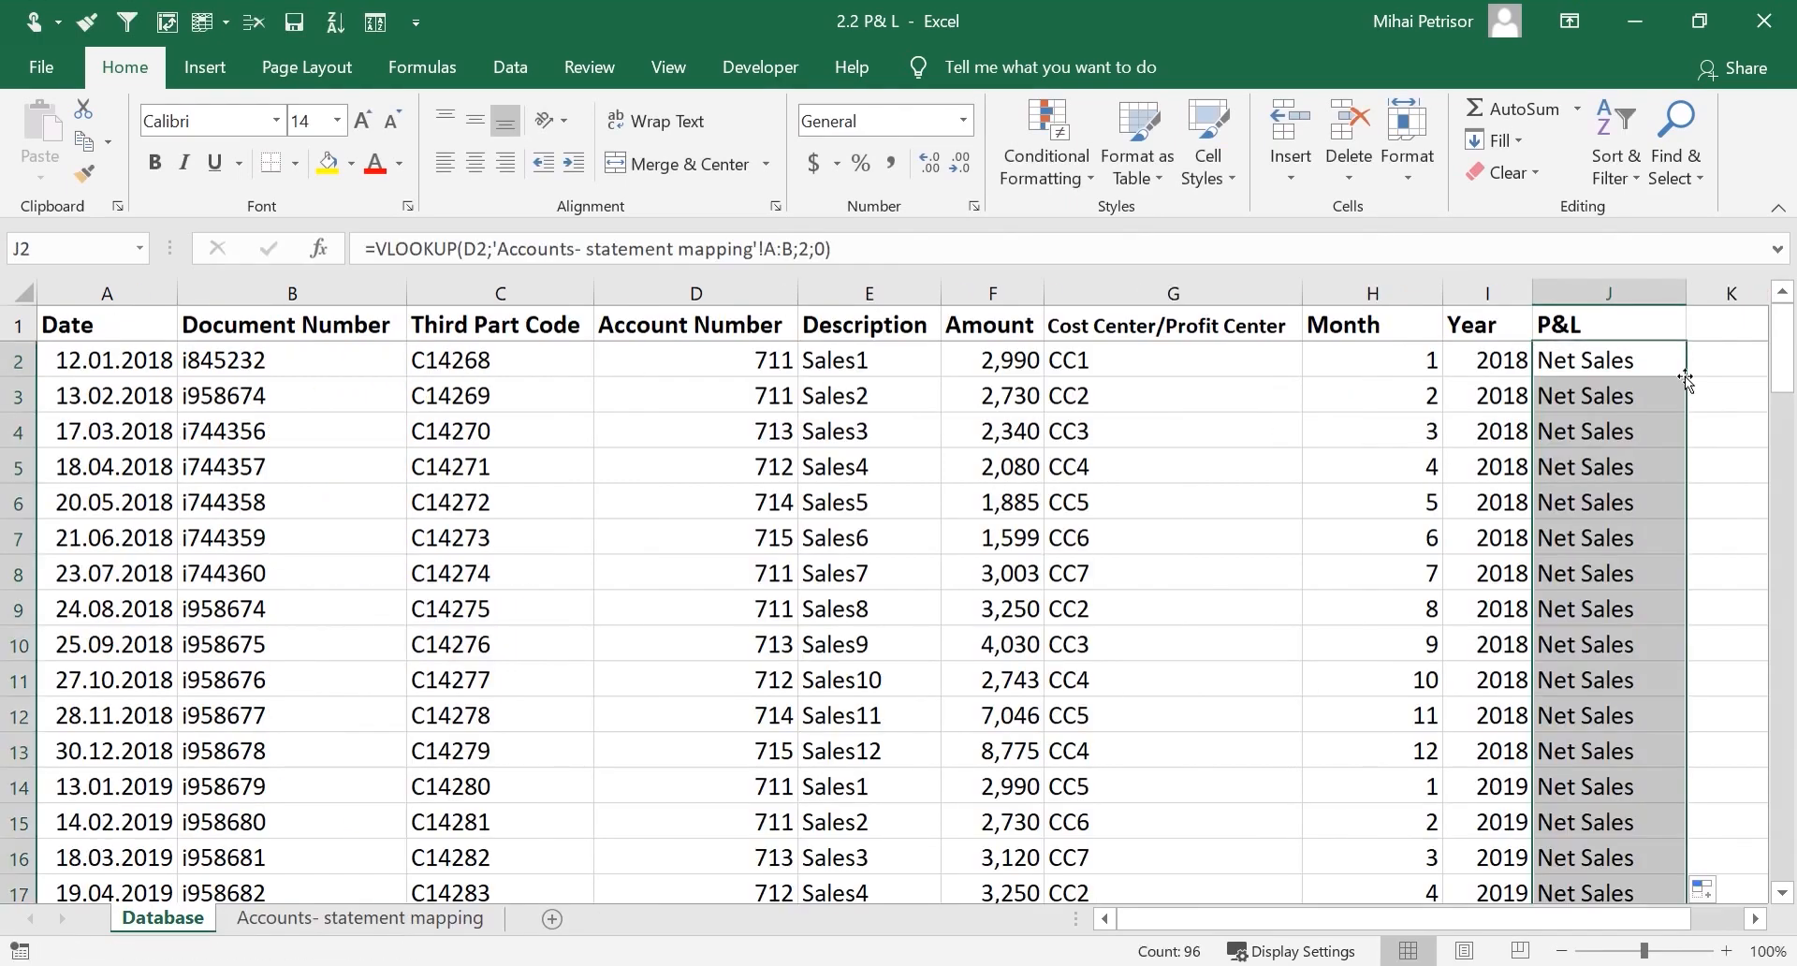
# Set the account numbers in D37 and D40, the two rows with #N/A in the P&L column, to 720
pyautogui.moveTo(1783, 346); pyautogui.dragTo(1783, 499)
pyautogui.click(1608, 466)
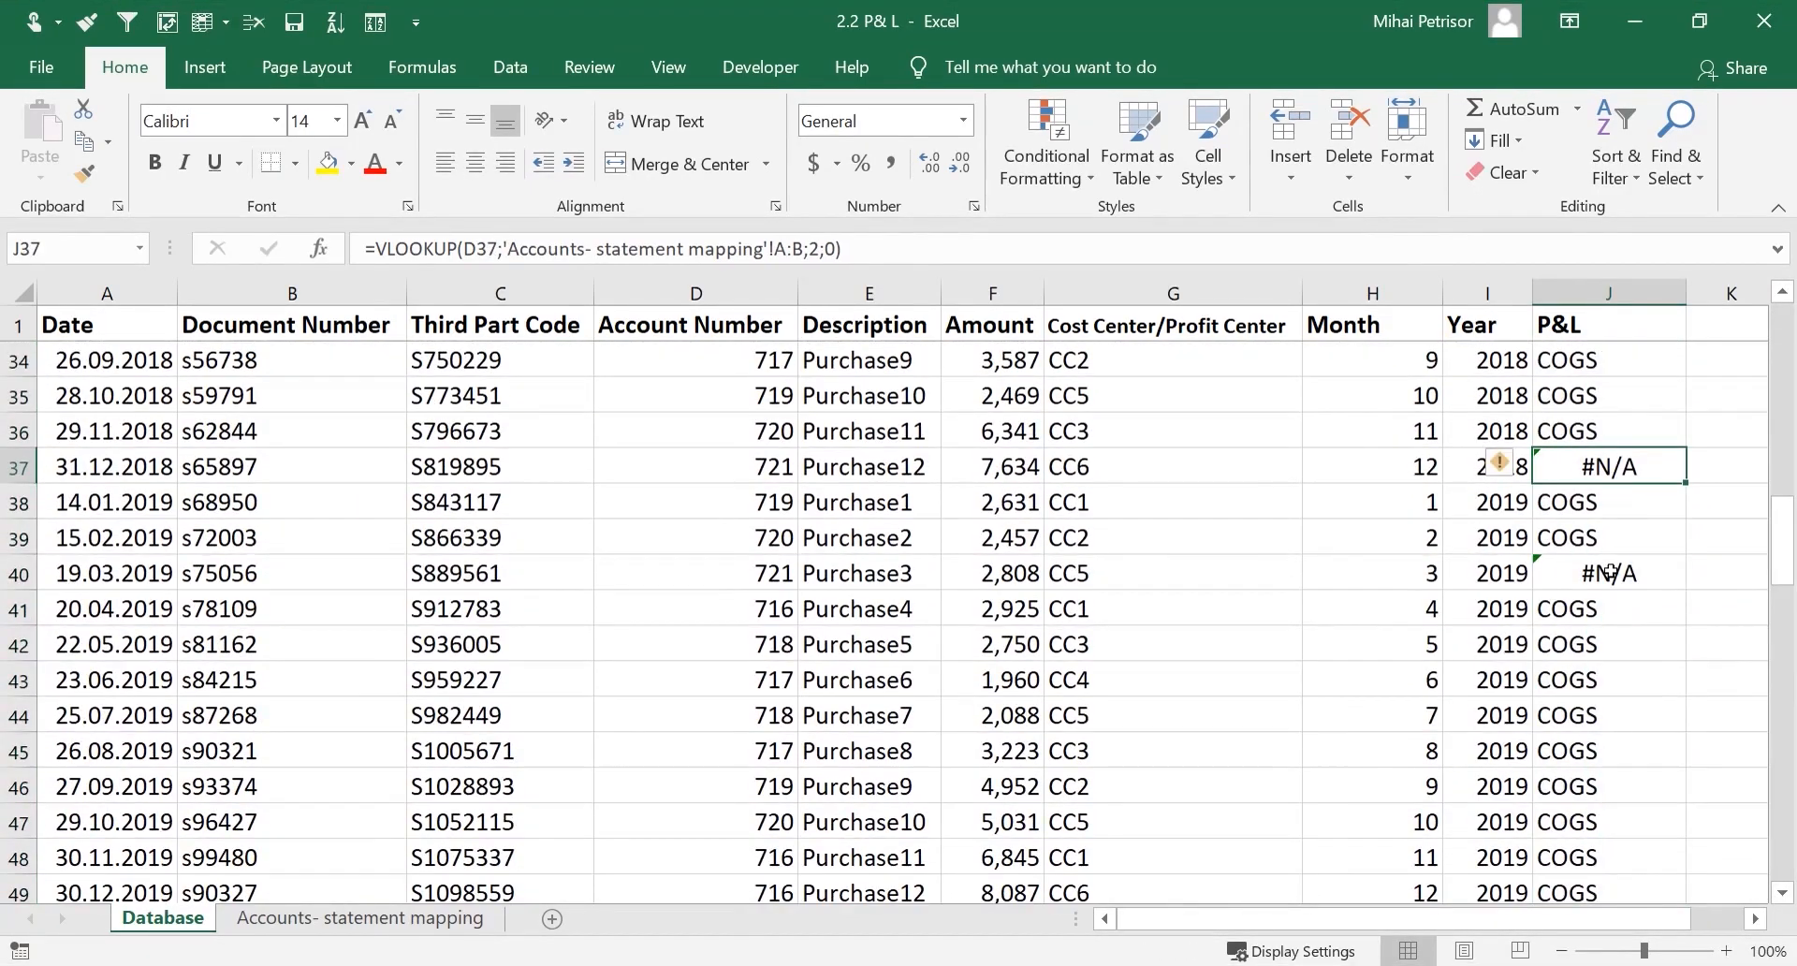
pyautogui.click(1608, 573)
pyautogui.moveTo(1604, 928); pyautogui.dragTo(1588, 930)
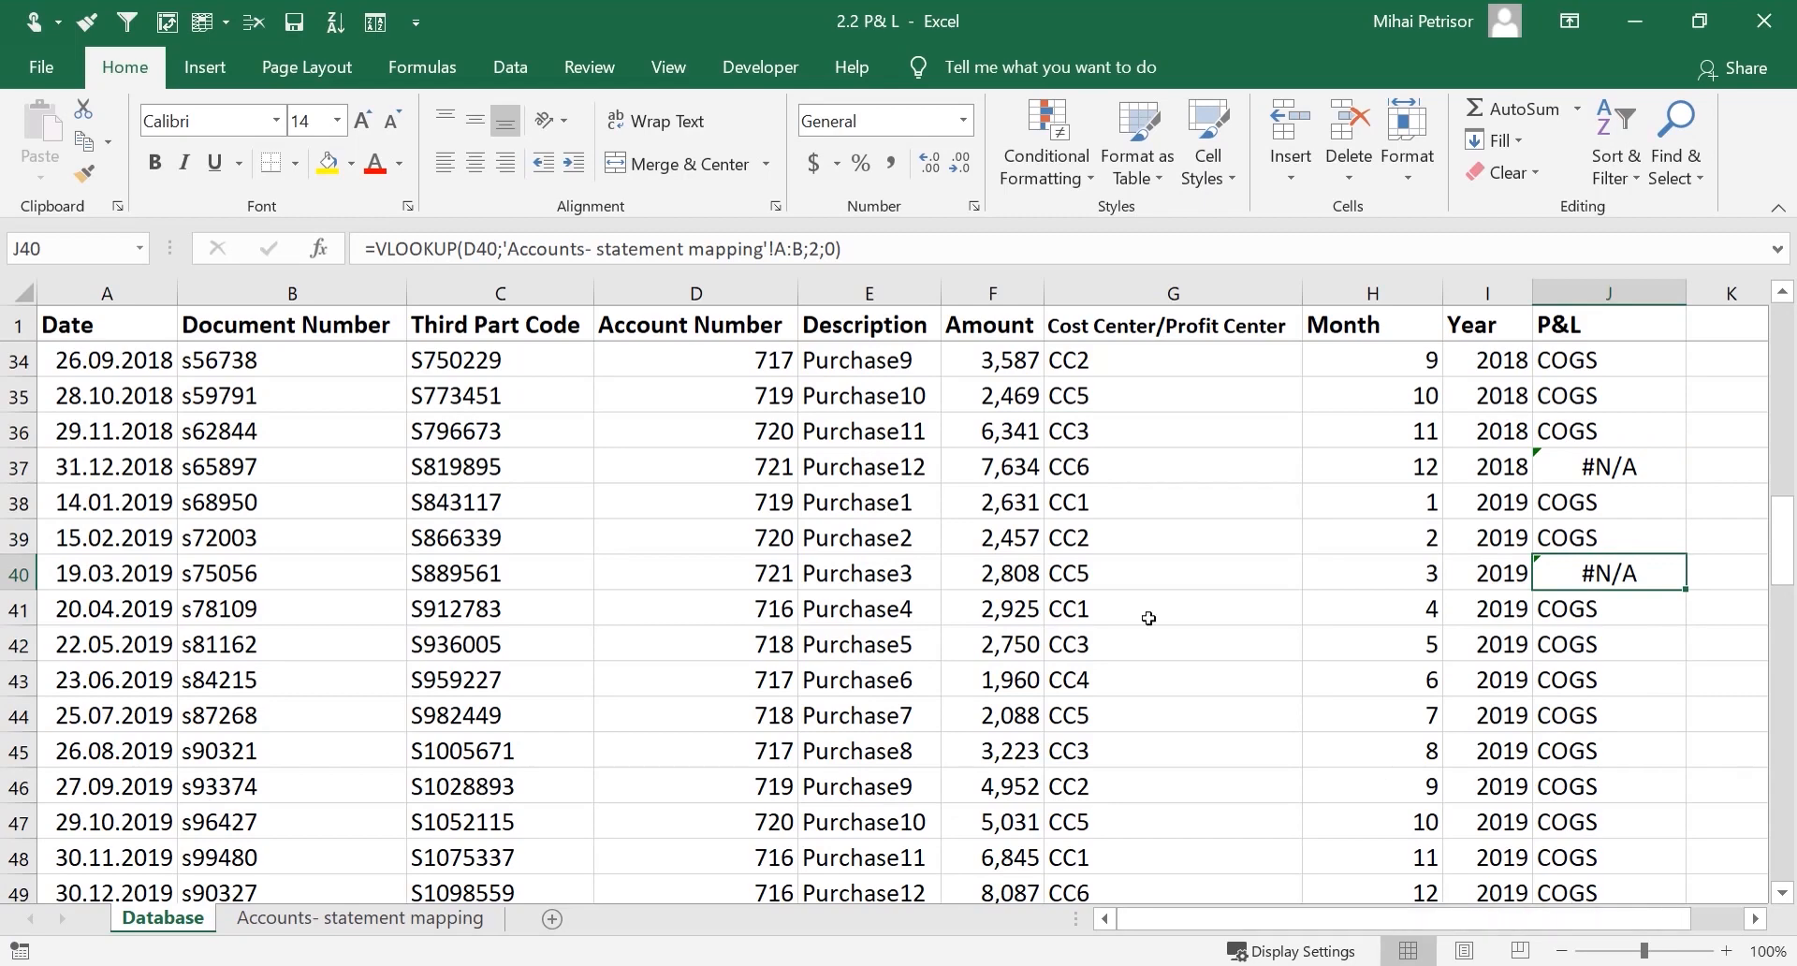
pyautogui.click(717, 458)
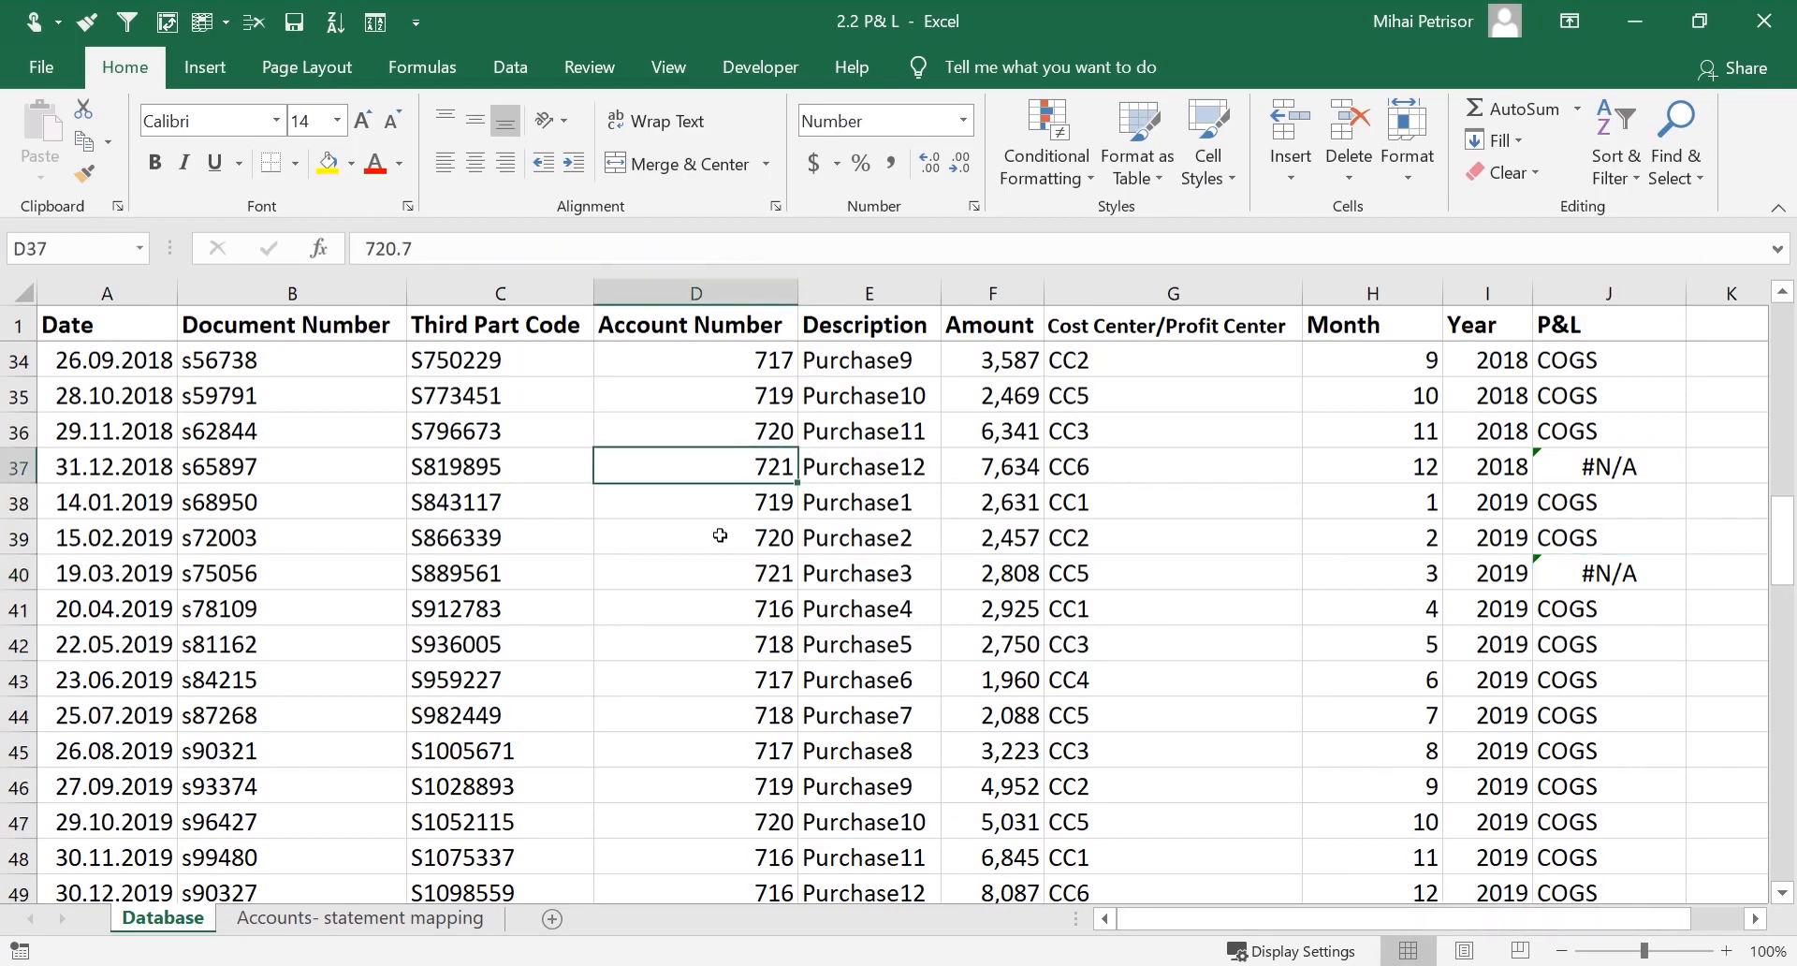
pyautogui.click(700, 536)
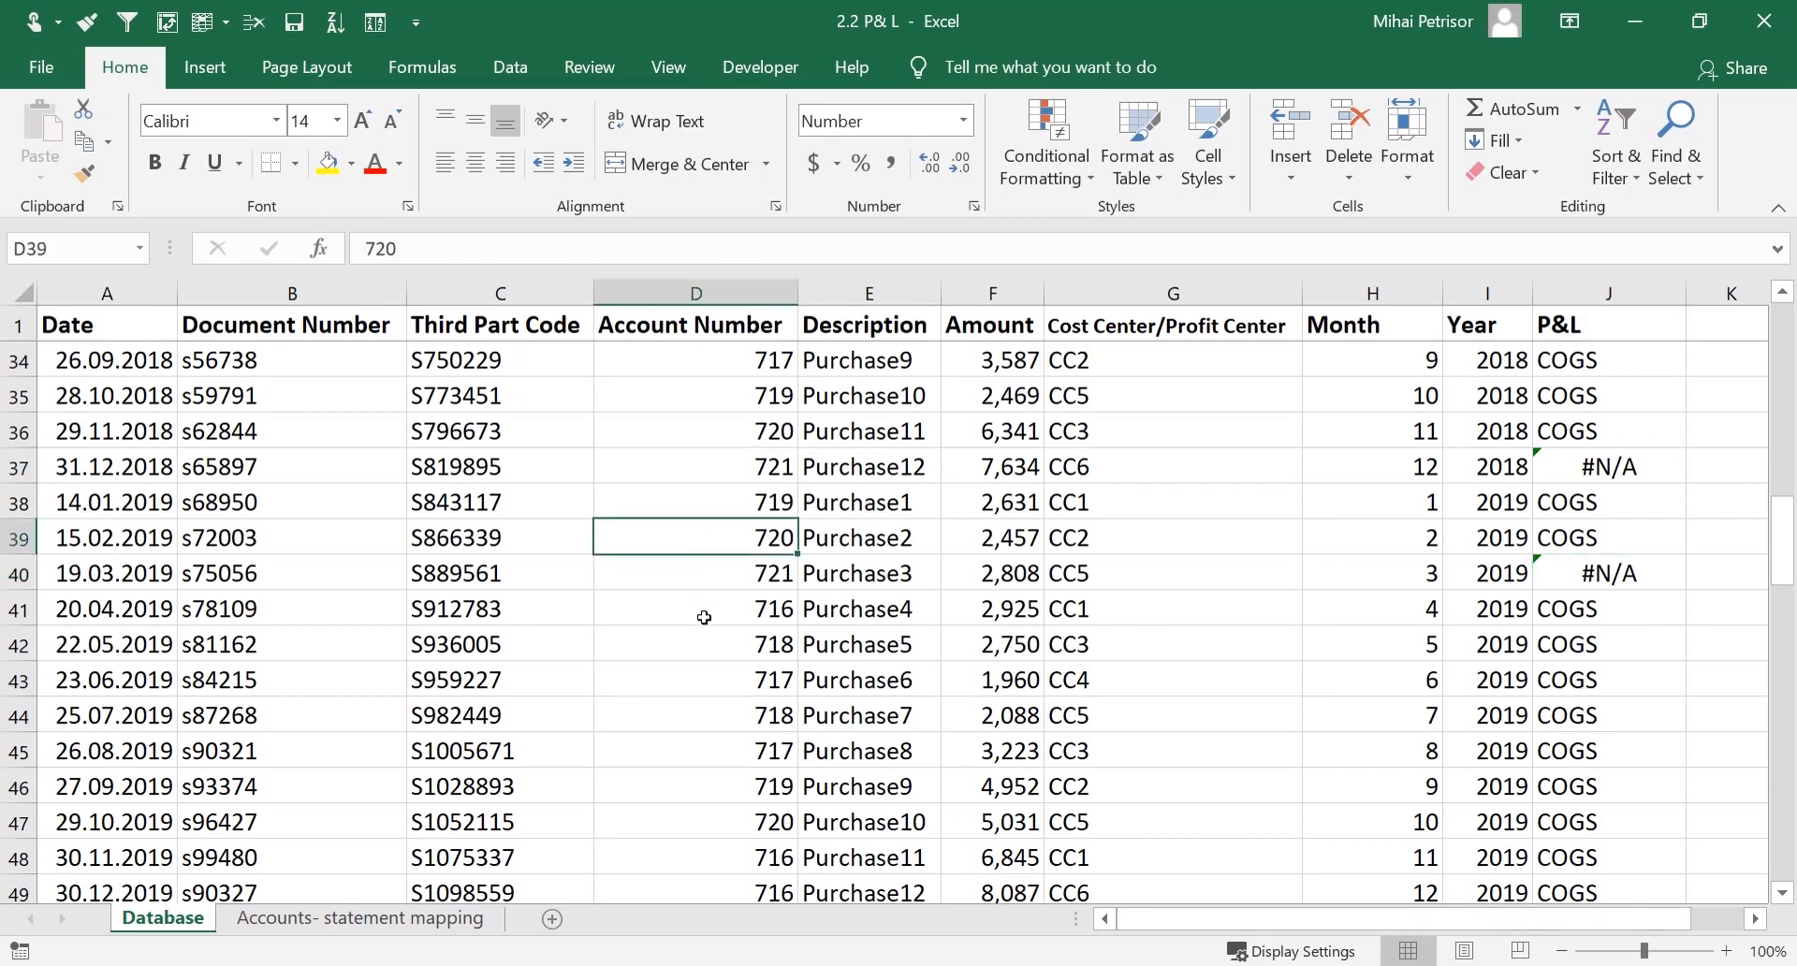
pyautogui.click(731, 473)
pyautogui.write('729')
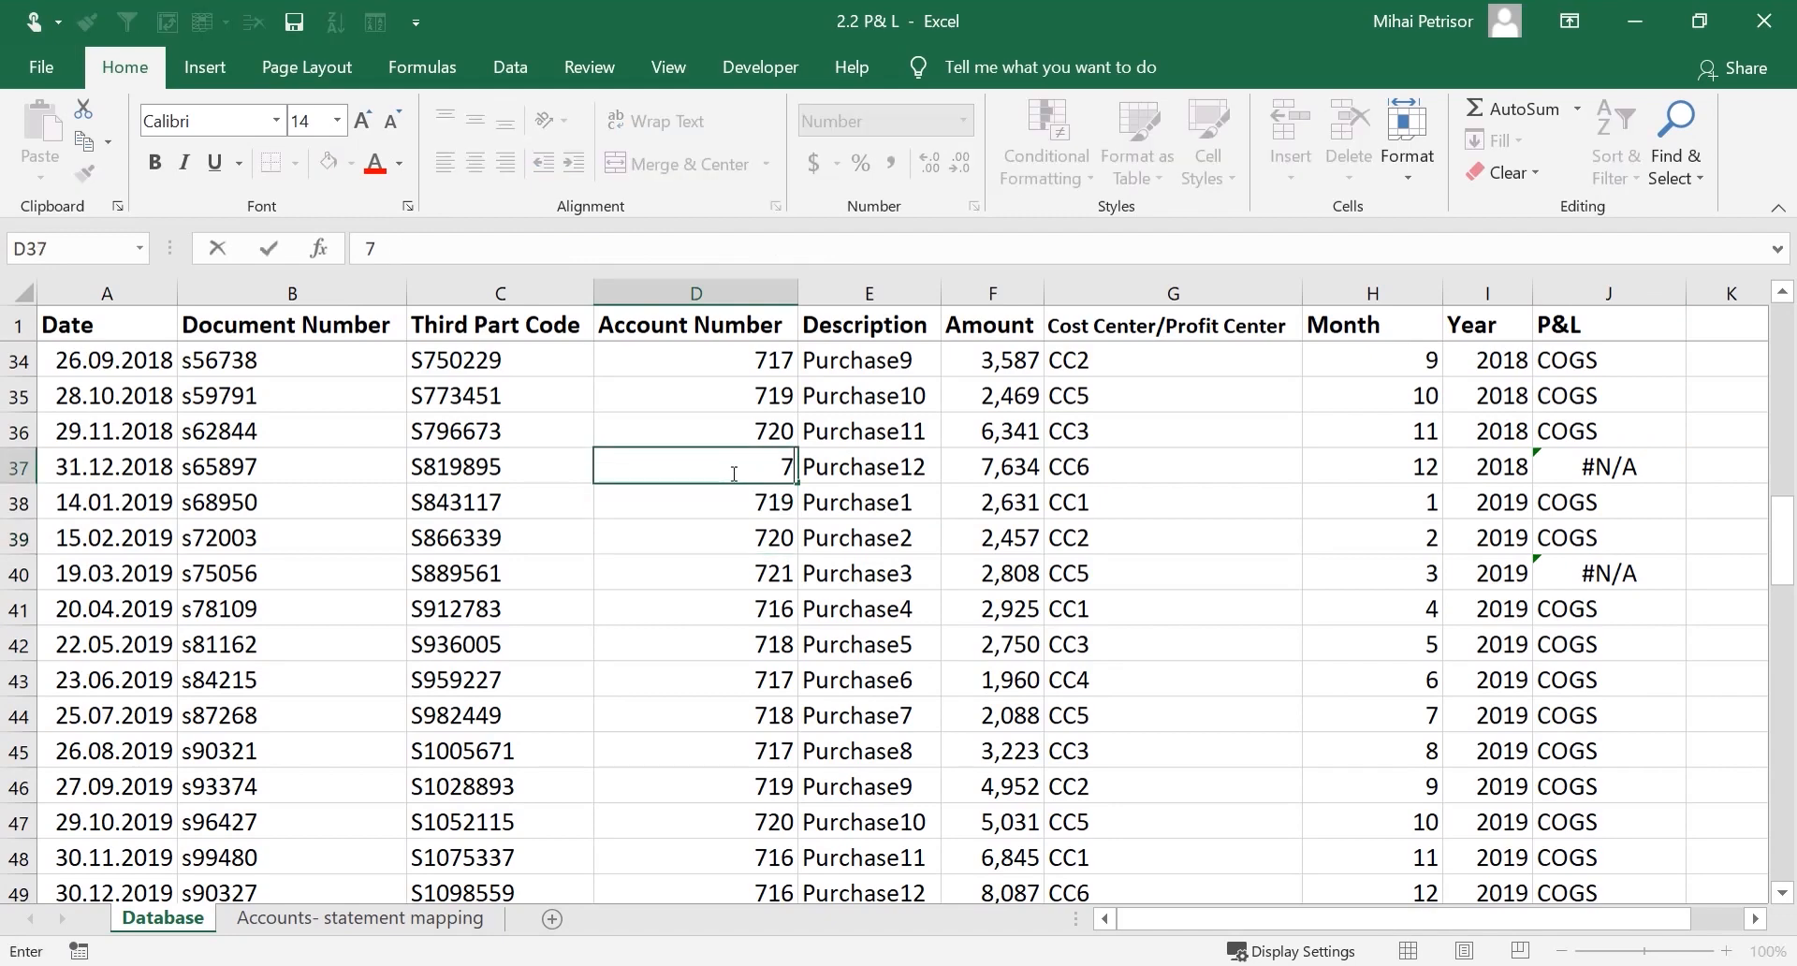
pyautogui.press('Return')
pyautogui.press('Down')
pyautogui.press('Down')
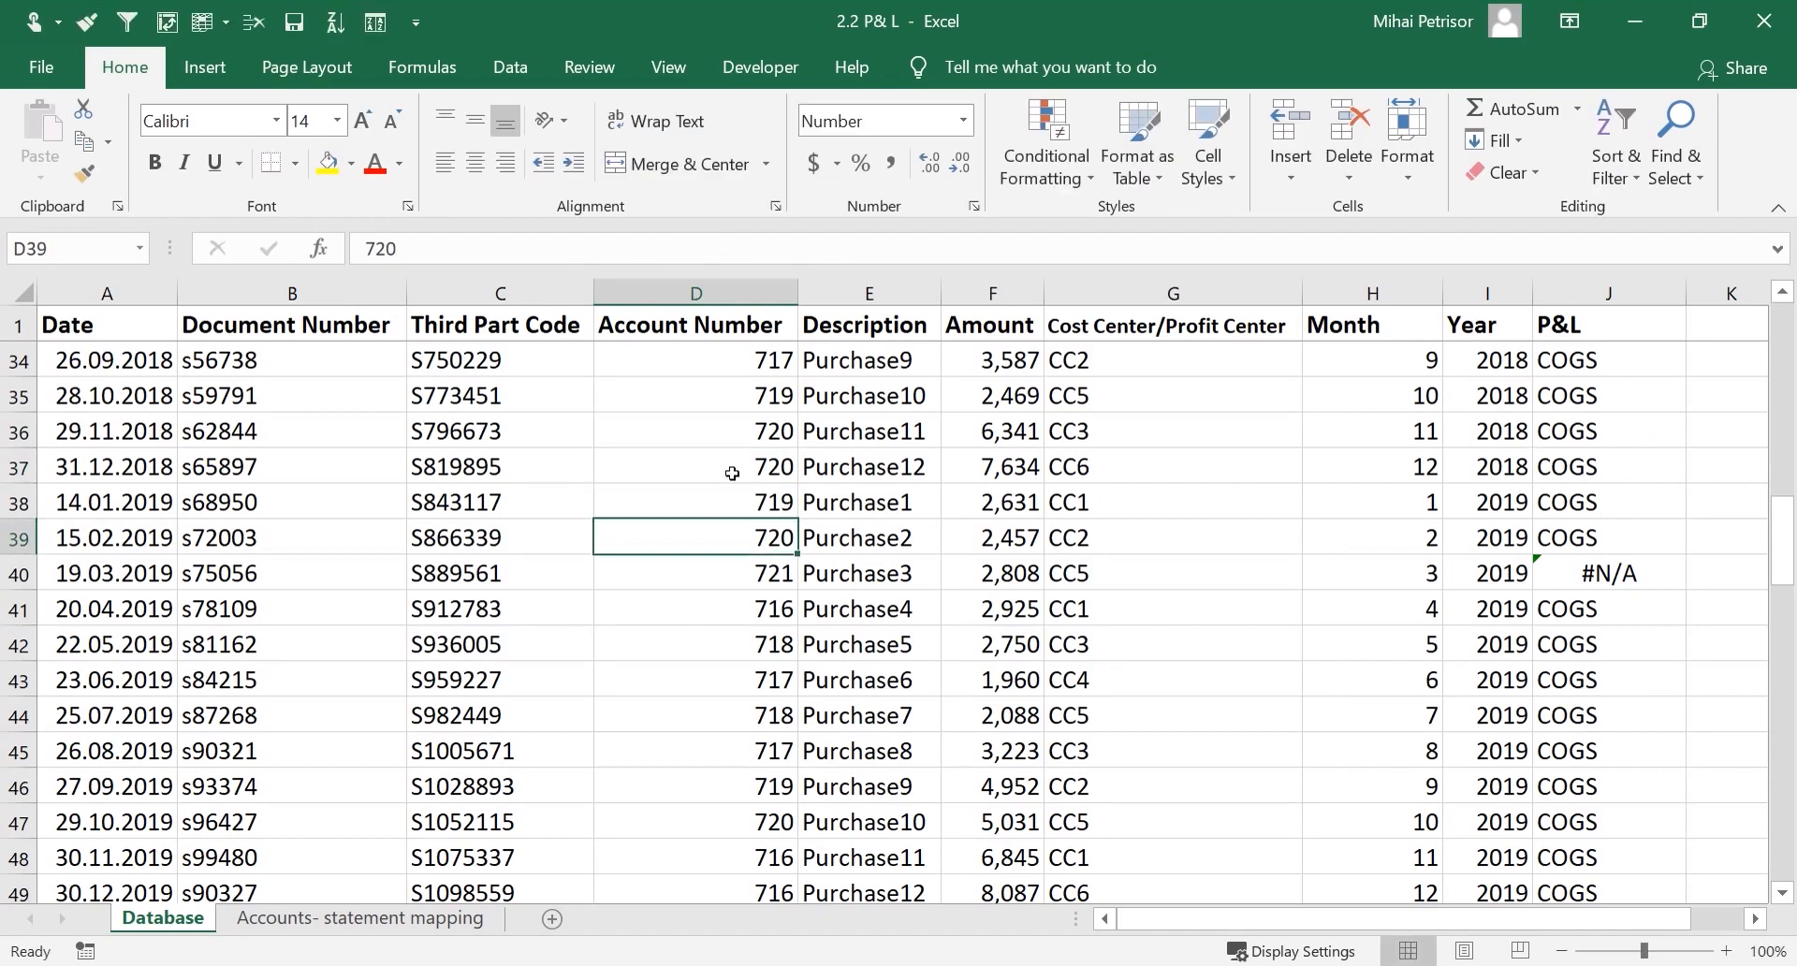
pyautogui.write('720')
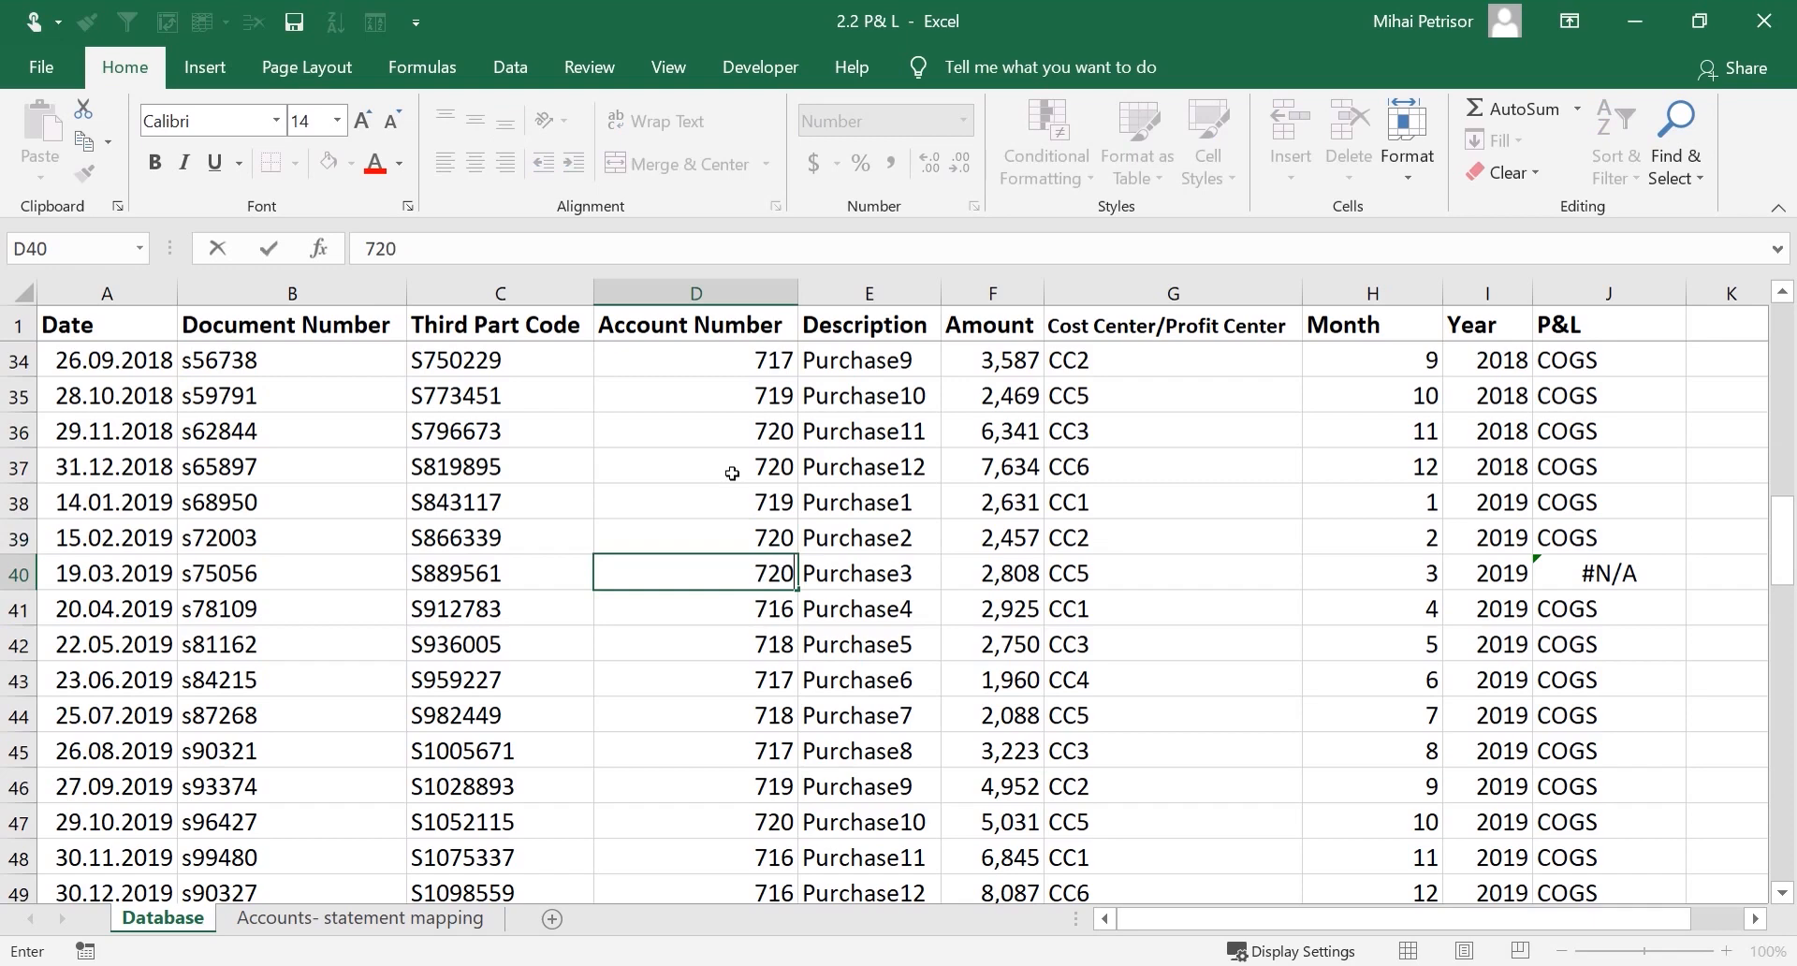
pyautogui.press('Return')
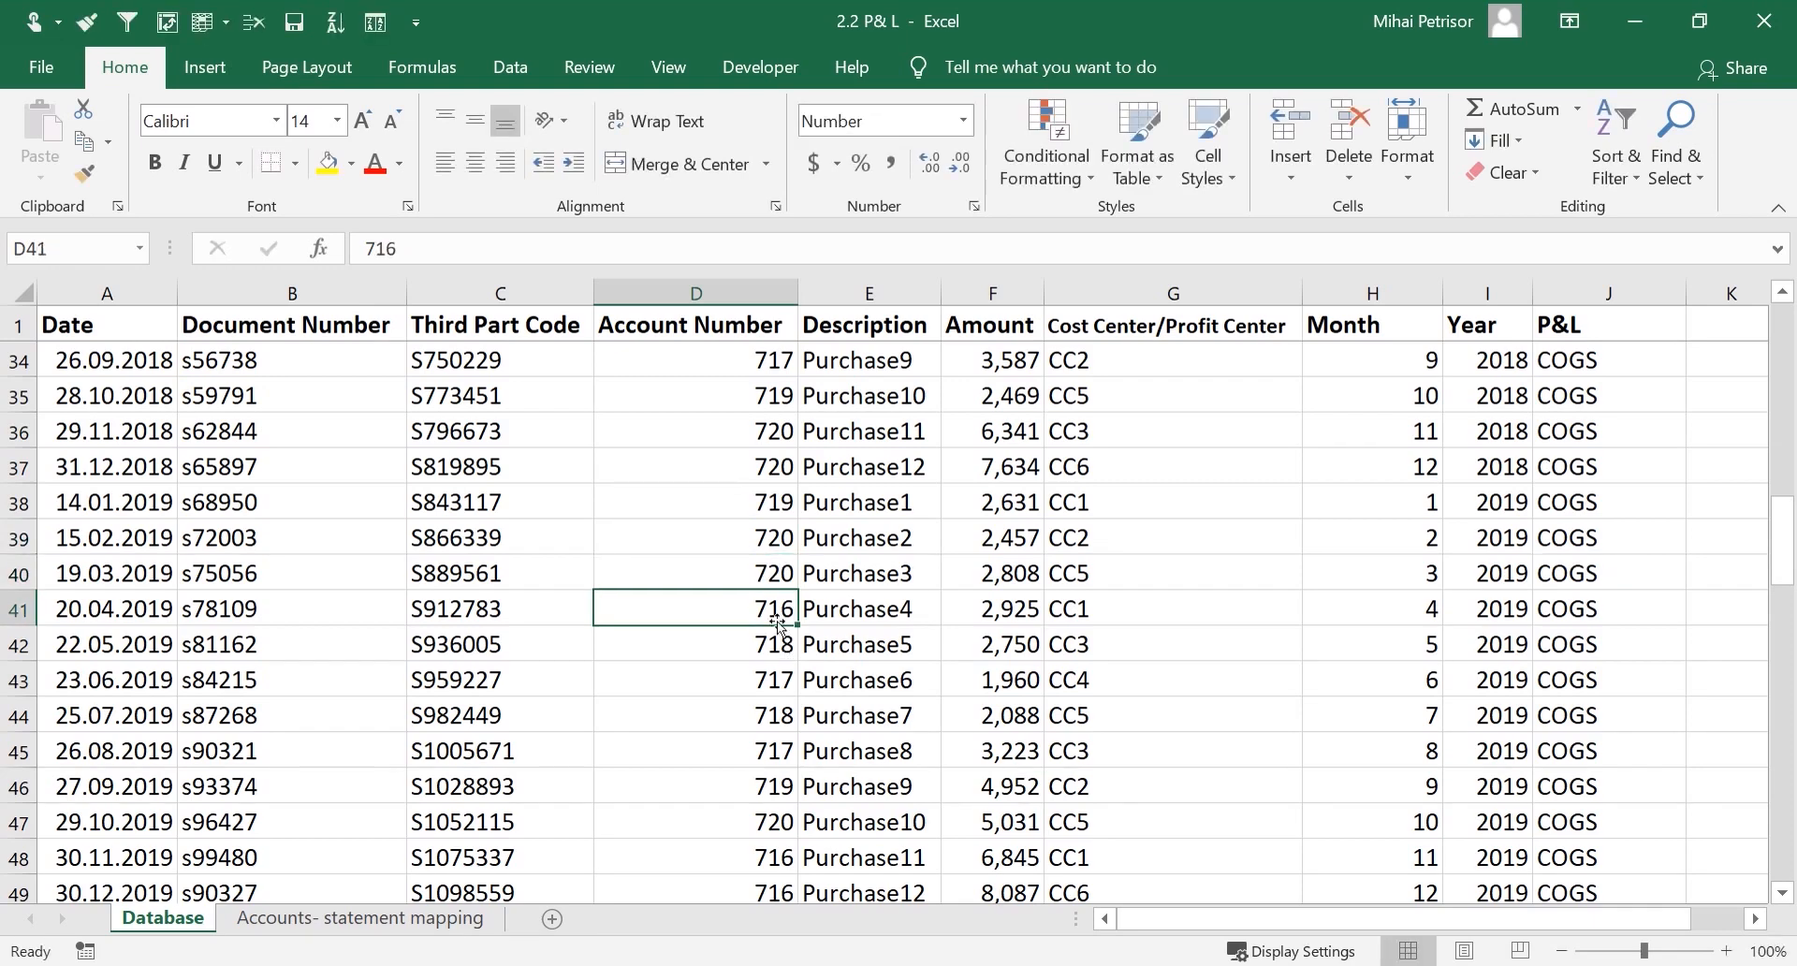
pyautogui.click(760, 591)
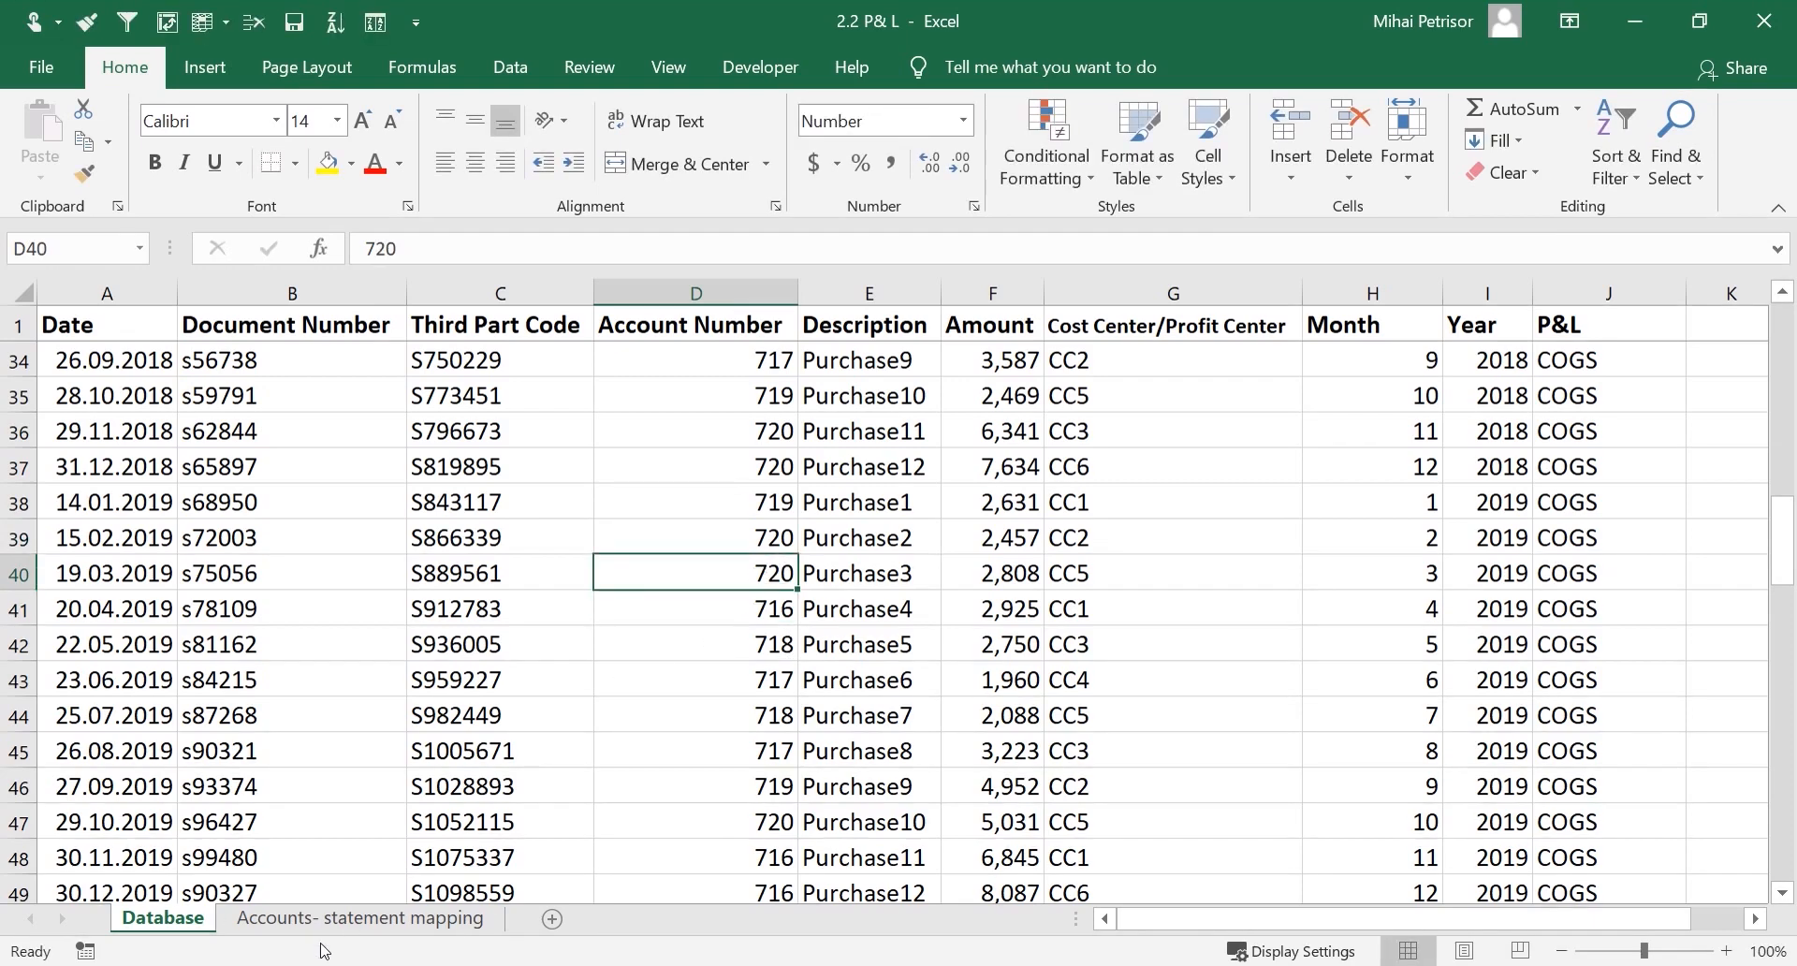
# Review the account numbers and P&L categories in the Accounts- statement mapping sheet
pyautogui.click(329, 919)
pyautogui.scroll(-2, 392, 643)
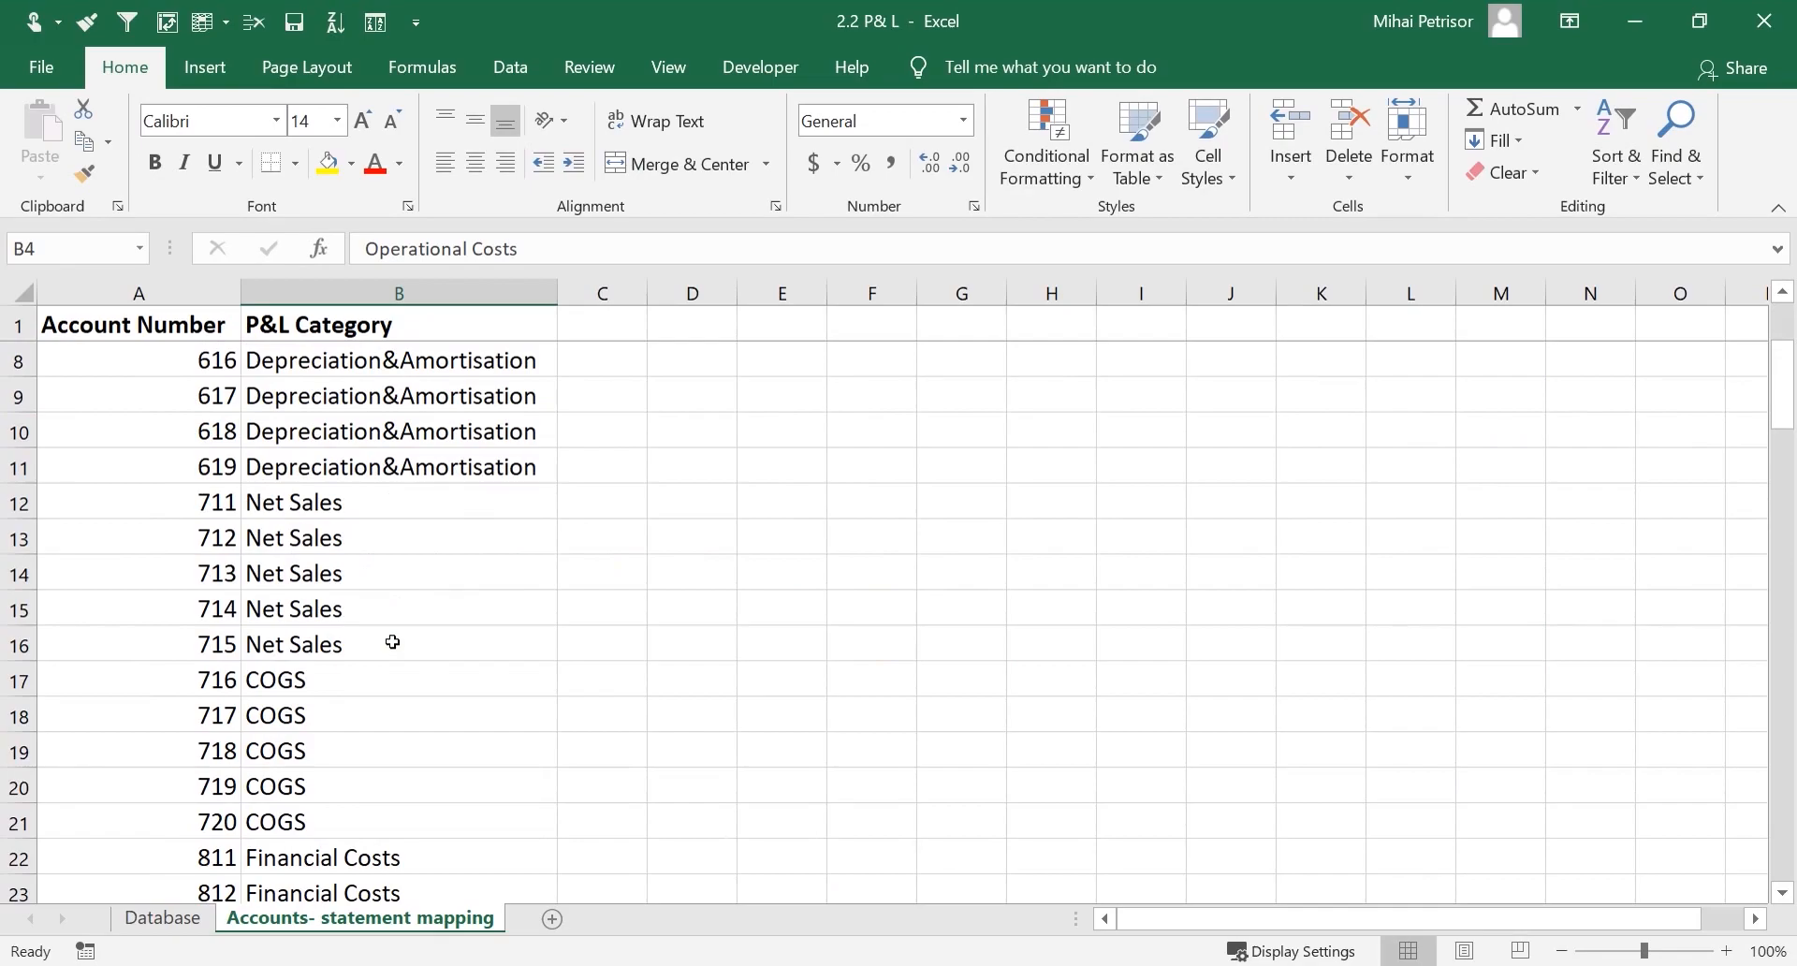
pyautogui.scroll(-2, 393, 645)
pyautogui.scroll(4, 409, 661)
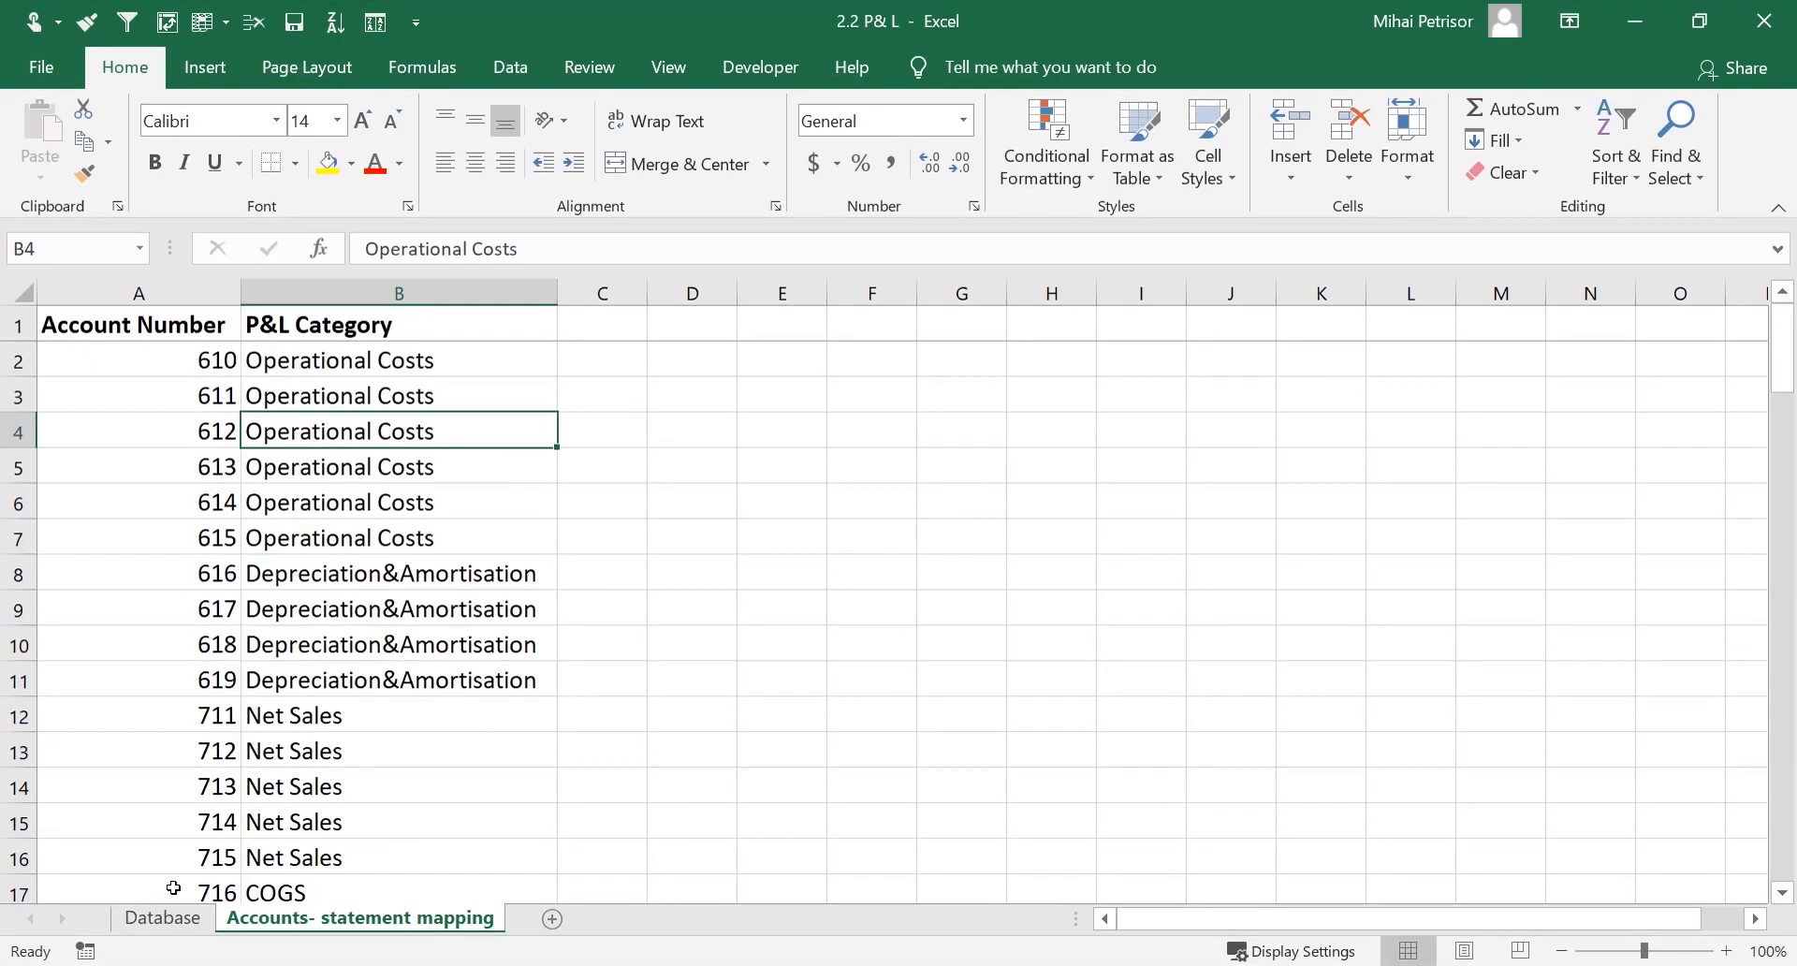
# Check the distinct categories in the Database sheet's P&L column with a temporary filter, and remove the filter
pyautogui.click(163, 918)
pyautogui.moveTo(1781, 498); pyautogui.dragTo(1781, 313)
pyautogui.click(1594, 318)
pyautogui.hotkey('ctrl', 'shift', 'l')
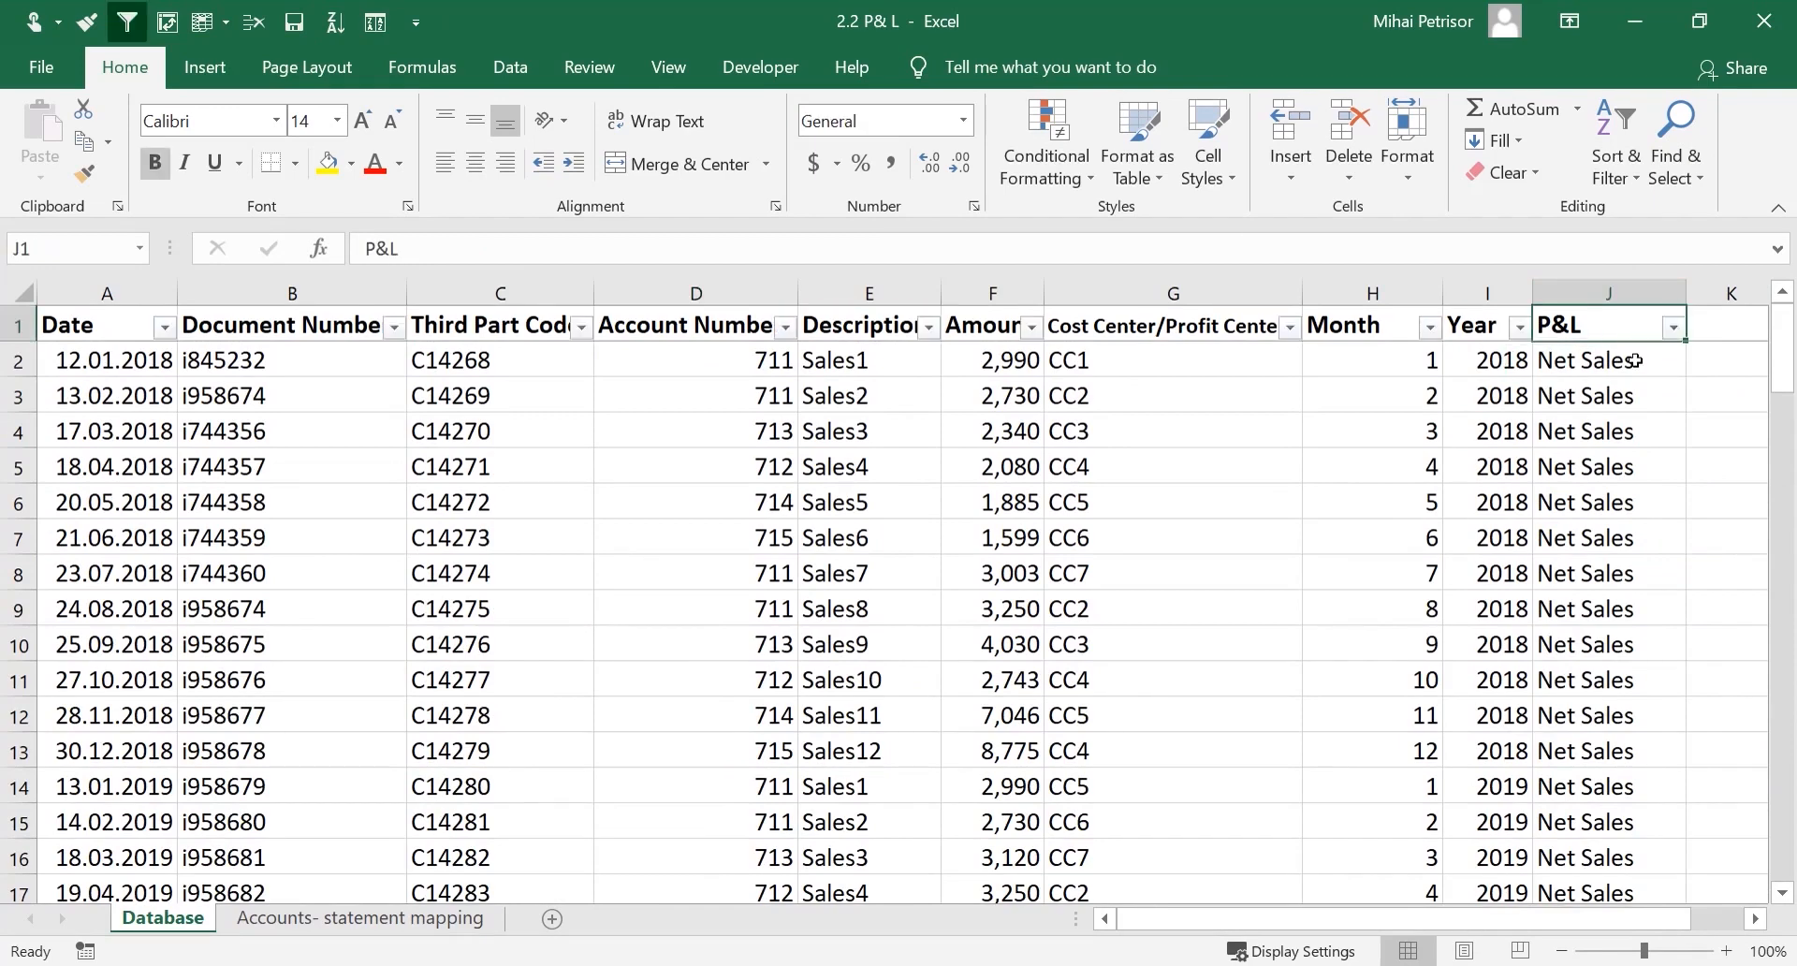
pyautogui.click(1672, 327)
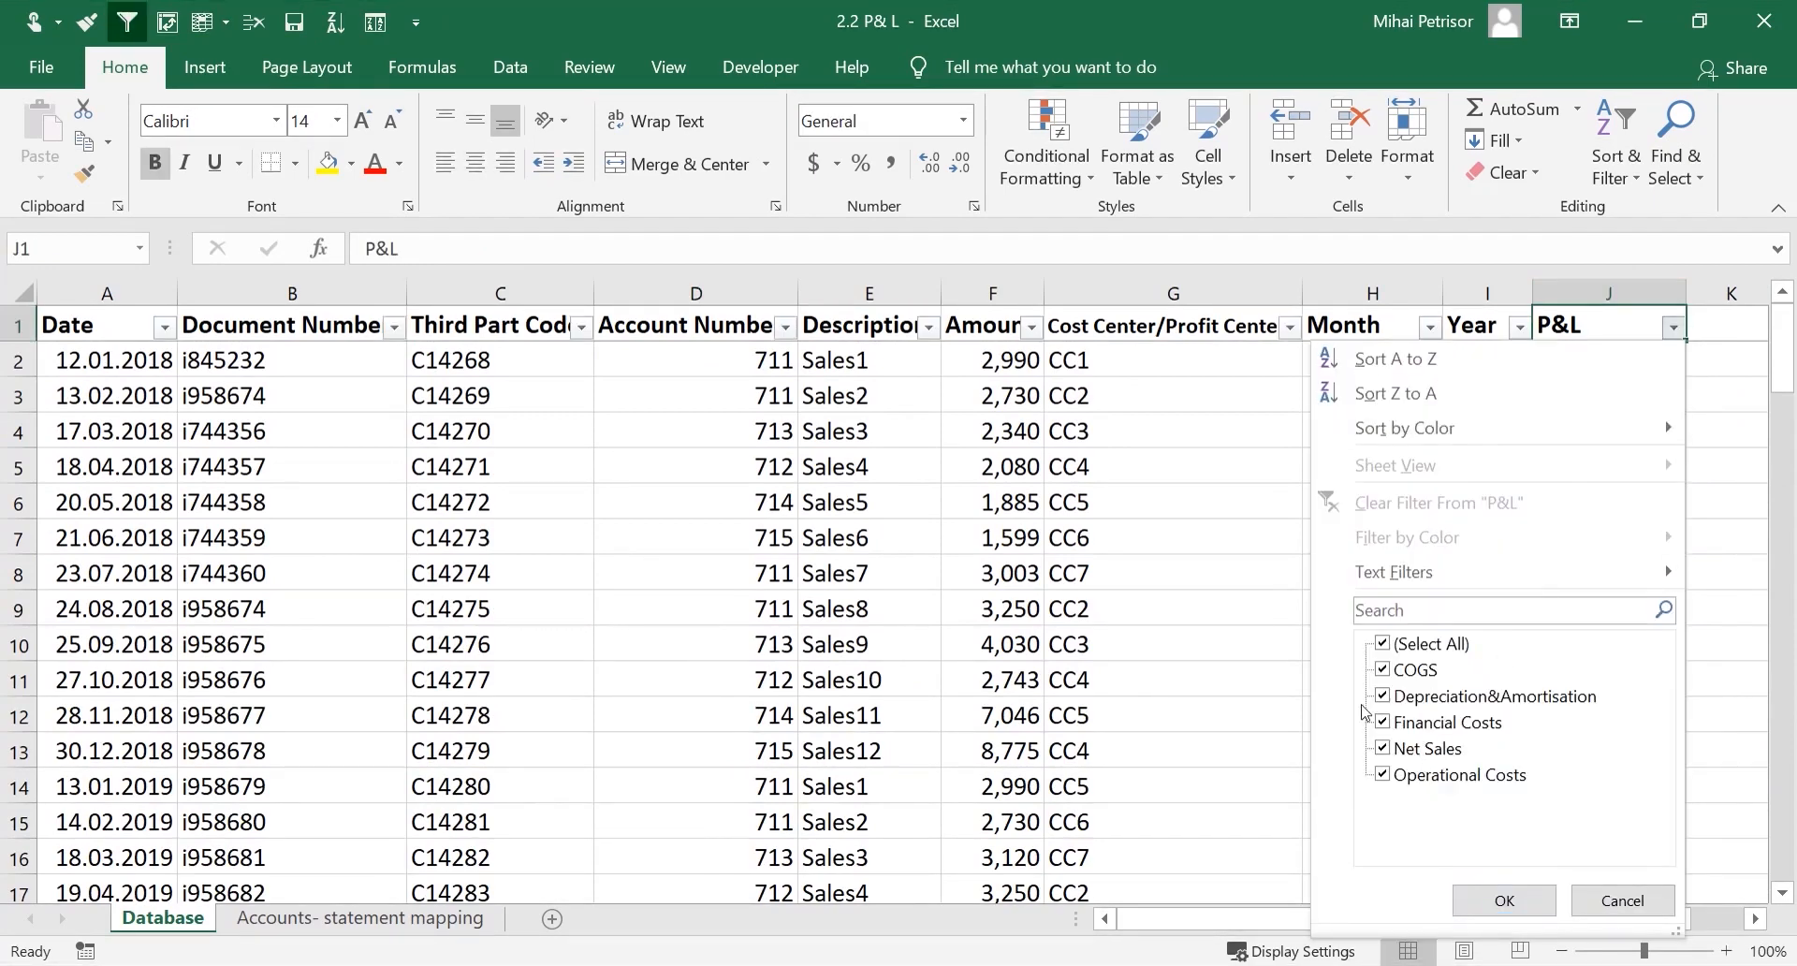
pyautogui.press('Escape')
pyautogui.click(1255, 465)
pyautogui.hotkey('ctrl', 'shift', 'l')
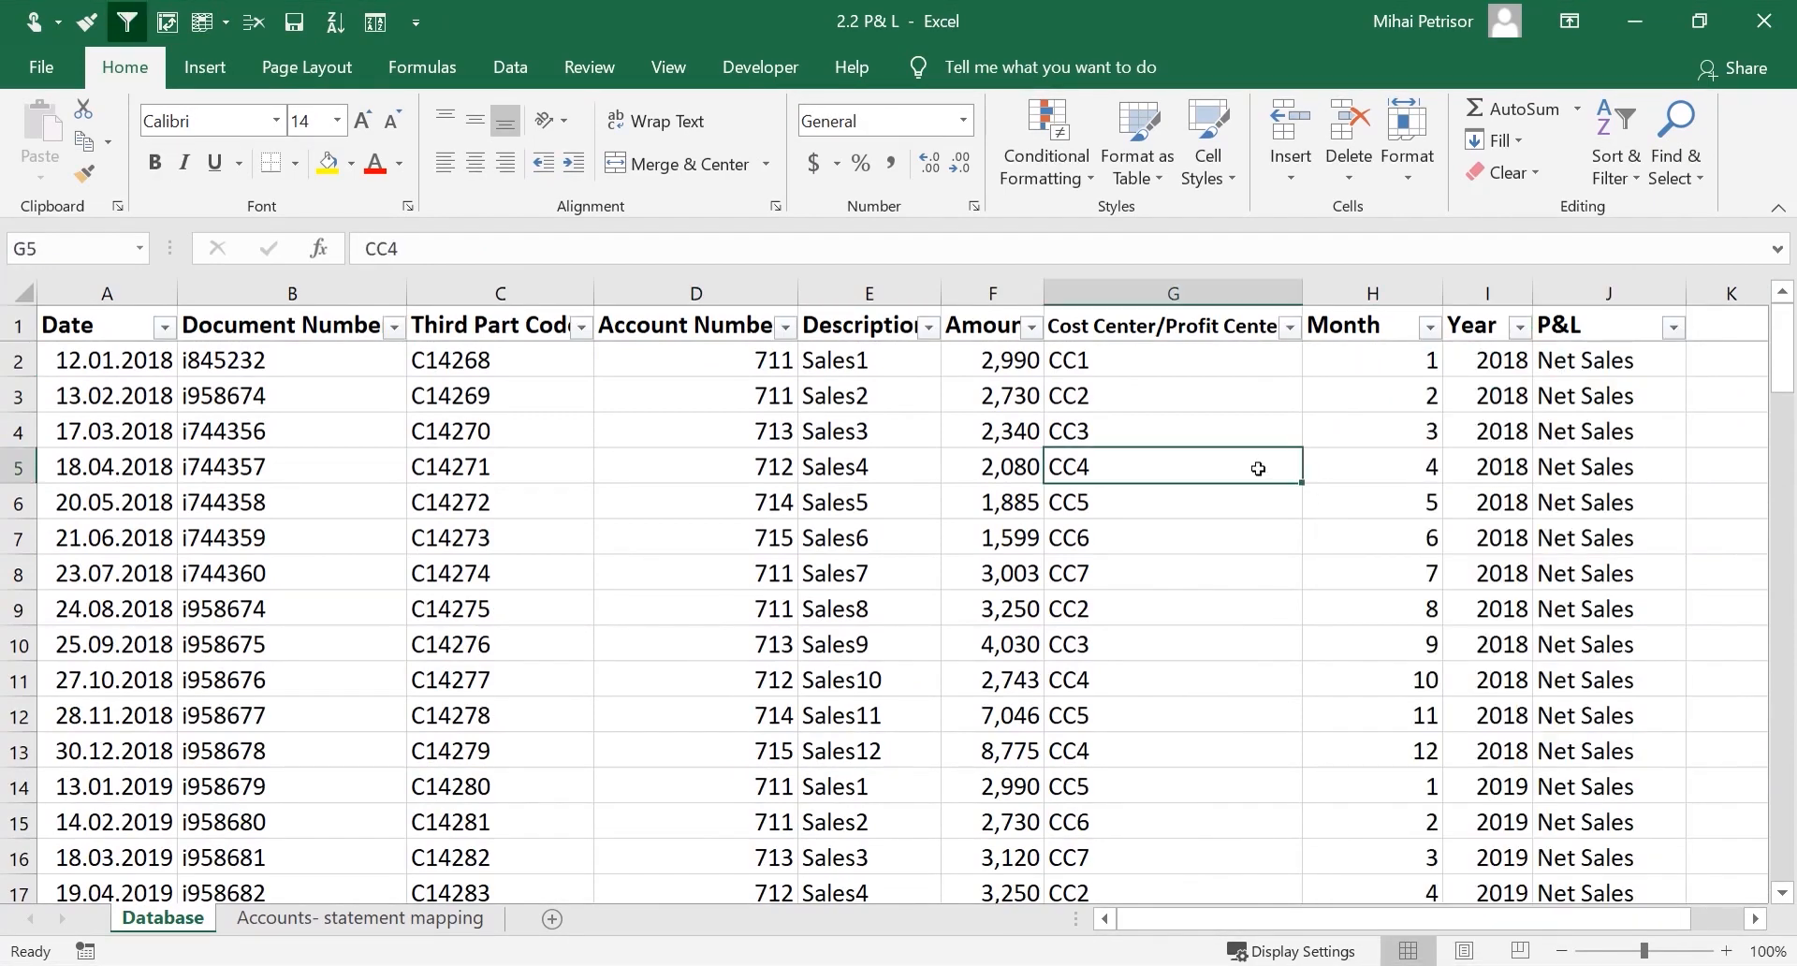
# Replace the formulas in the P&L column J with their values
pyautogui.click(1598, 296)
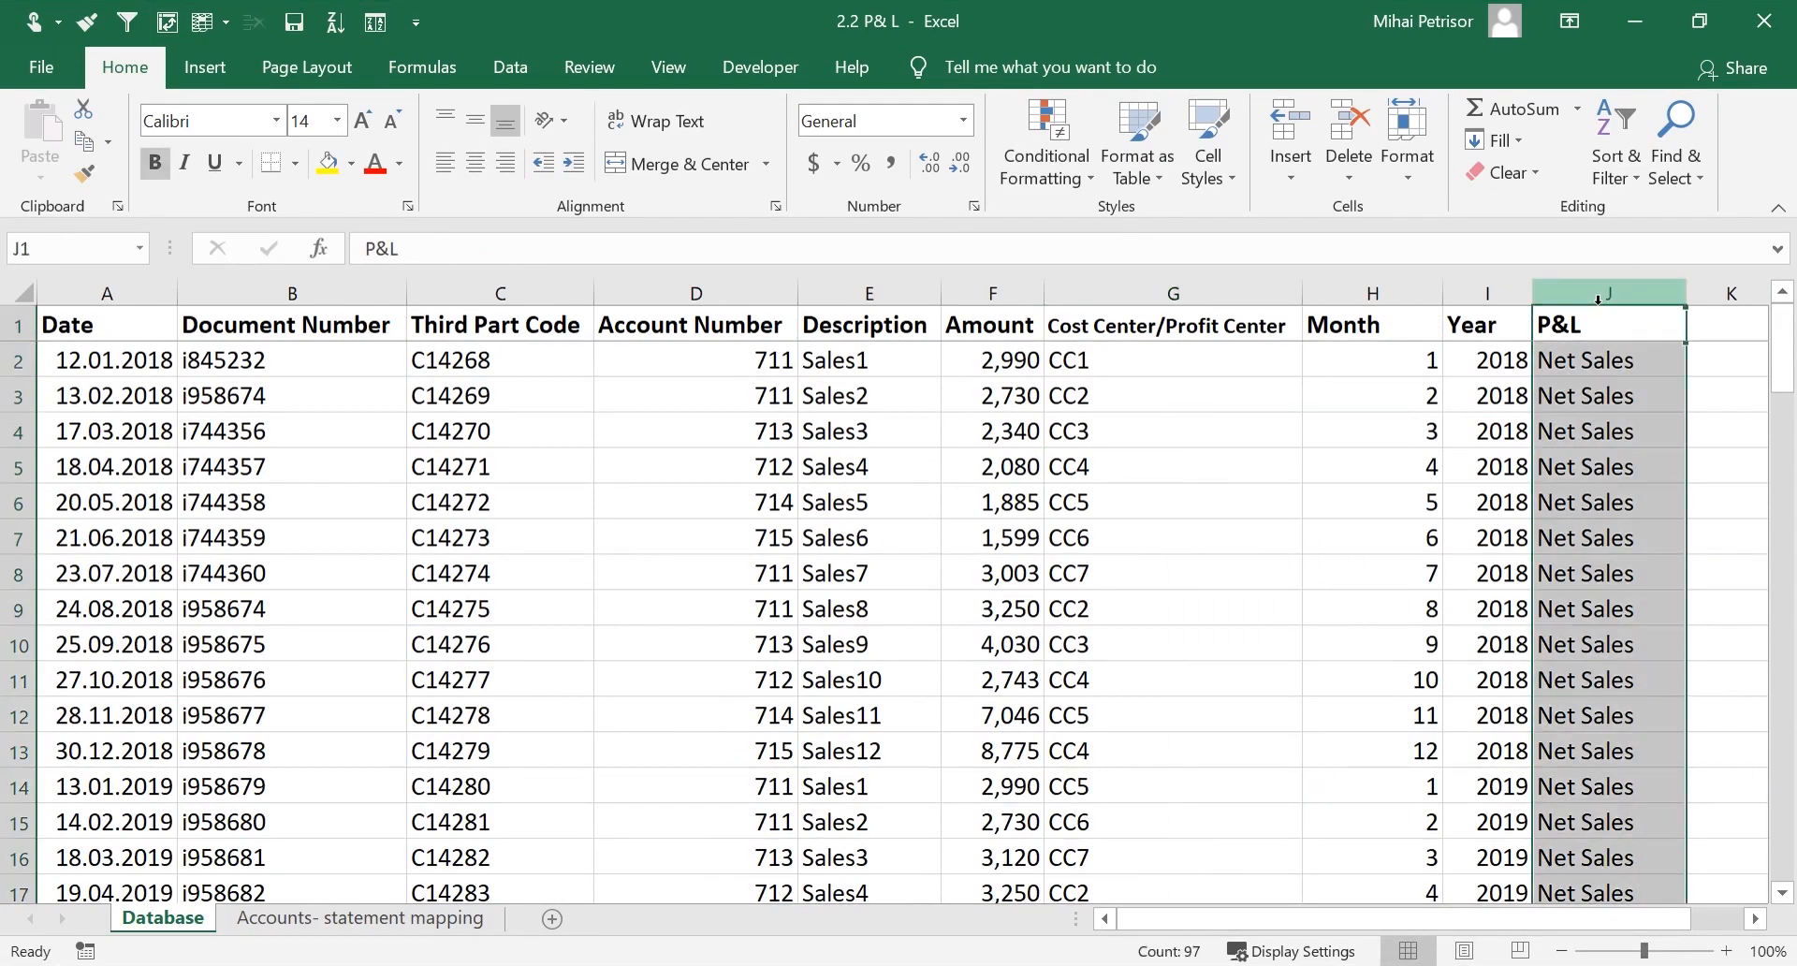
pyautogui.hotkey('ctrl', 'c')
pyautogui.rightClick(1600, 293)
pyautogui.click(1412, 416)
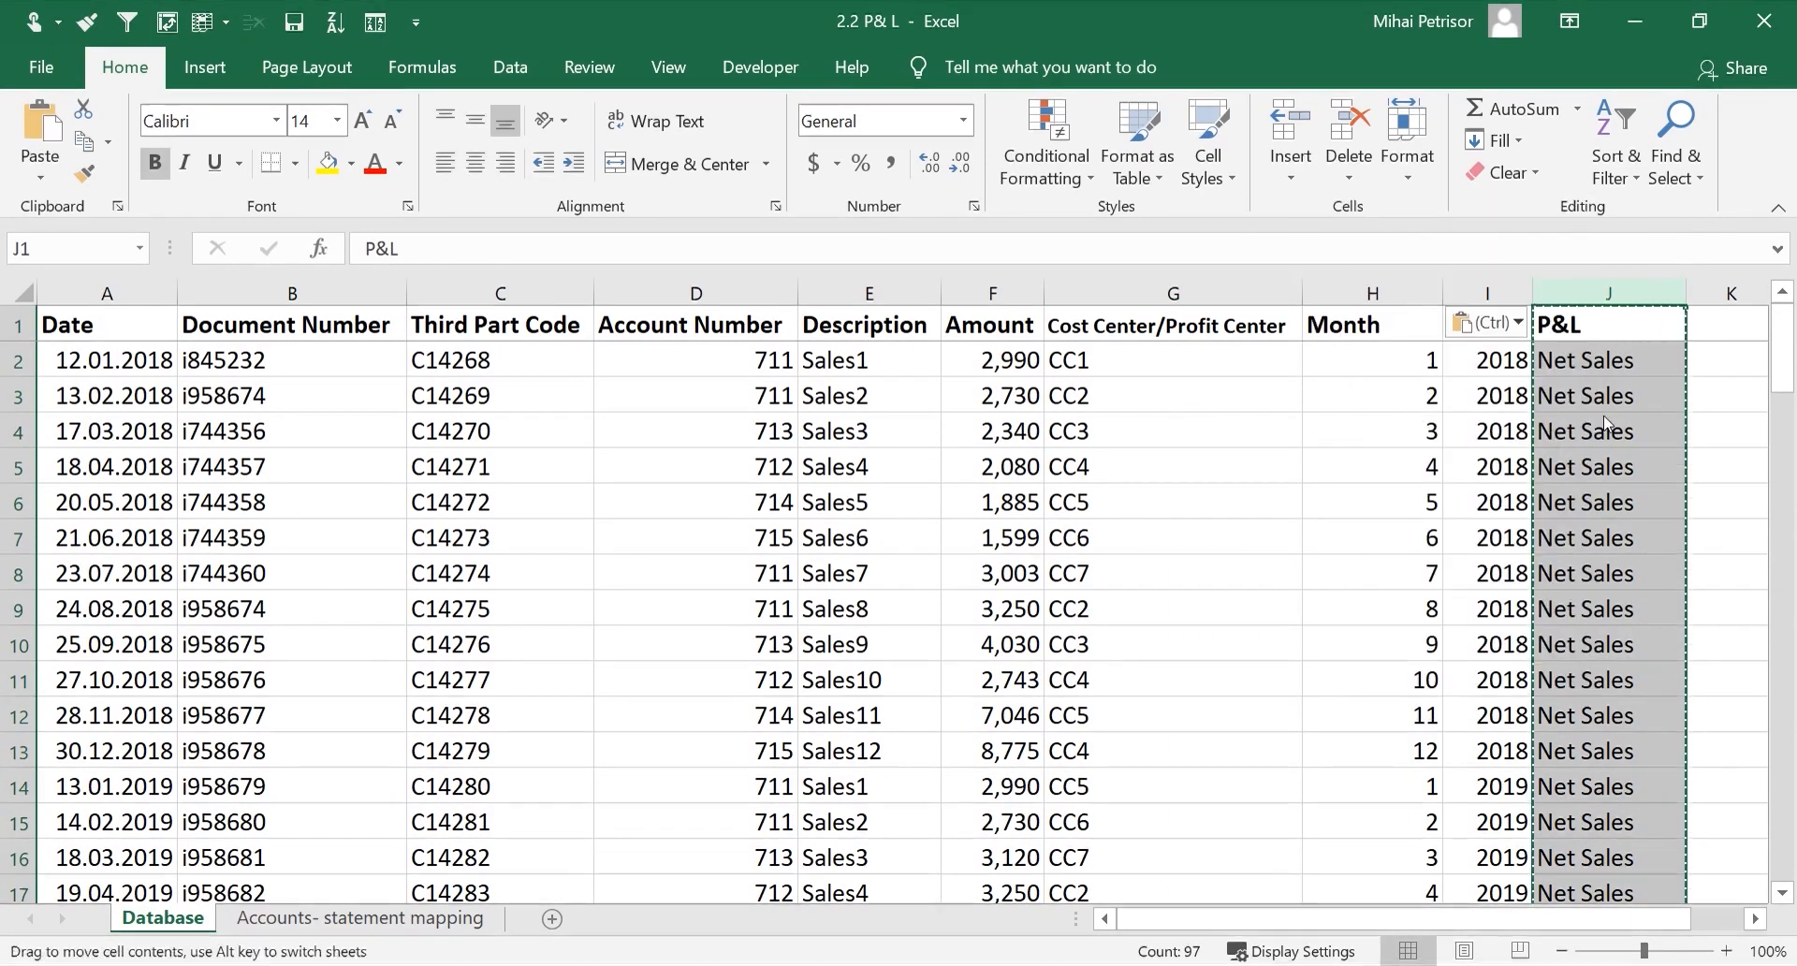
pyautogui.click(1553, 395)
pyautogui.click(1577, 361)
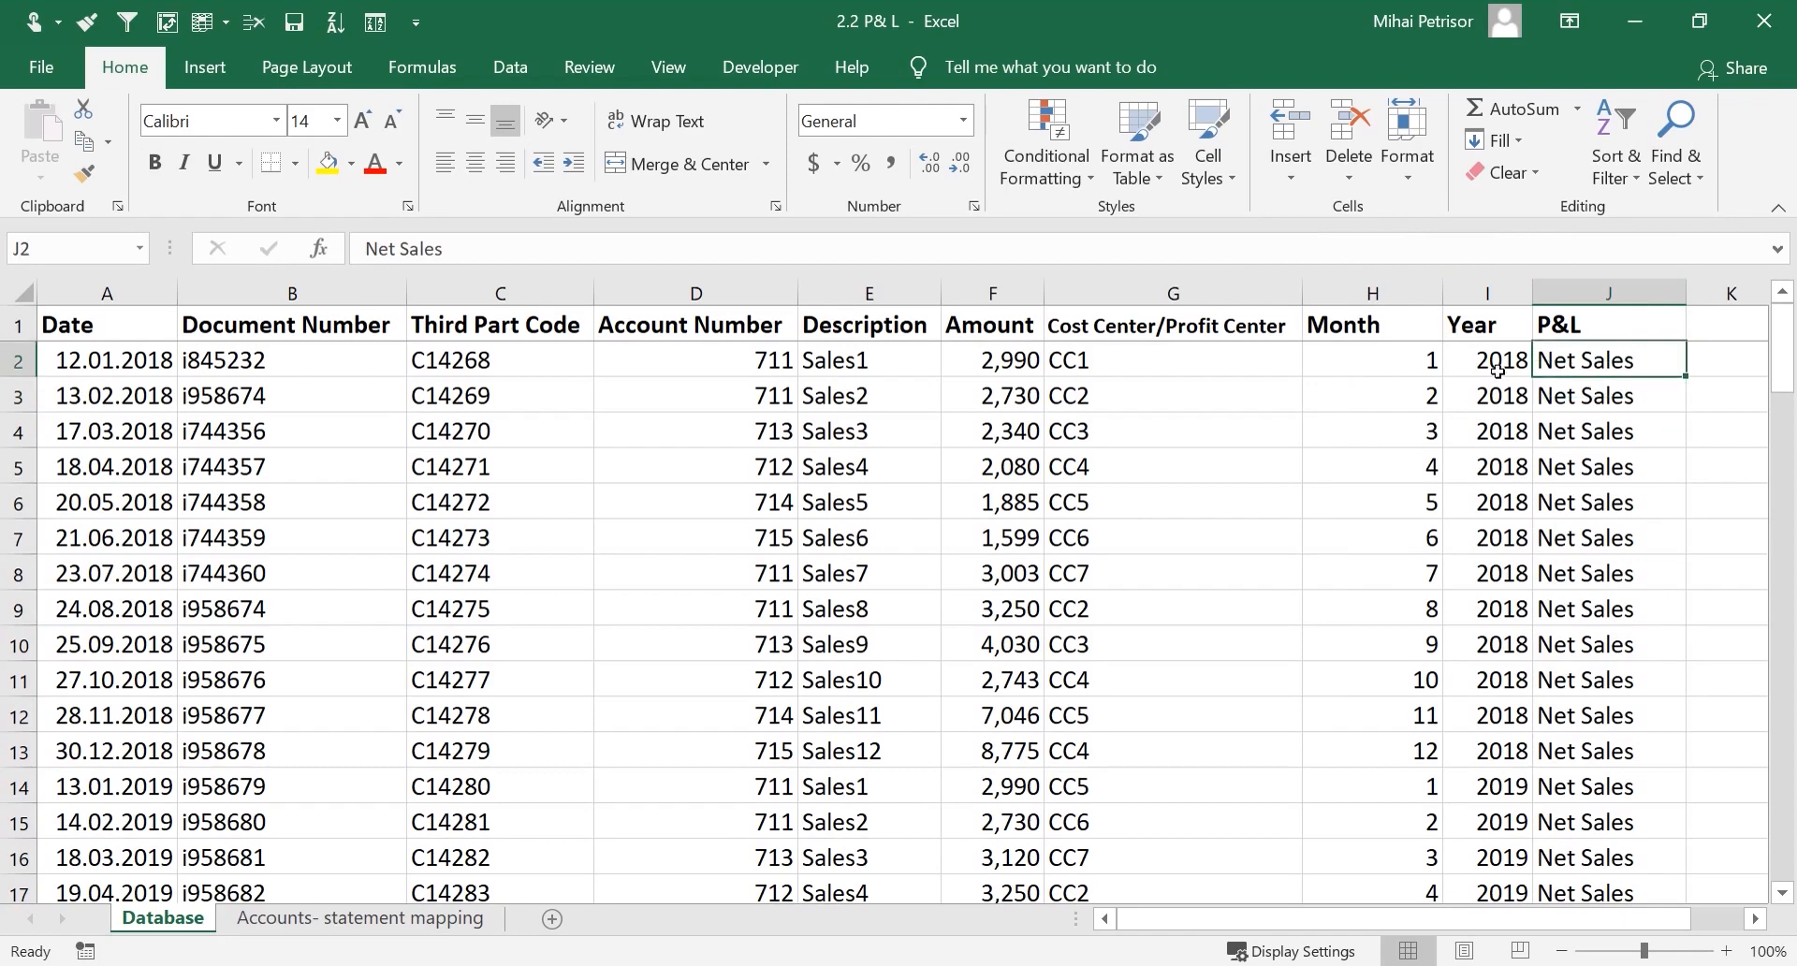
# Replace the contents of the Month and Year columns, H and I, with pasted values
pyautogui.click(1492, 360)
pyautogui.click(1440, 297)
pyautogui.moveTo(1440, 303); pyautogui.dragTo(1451, 303)
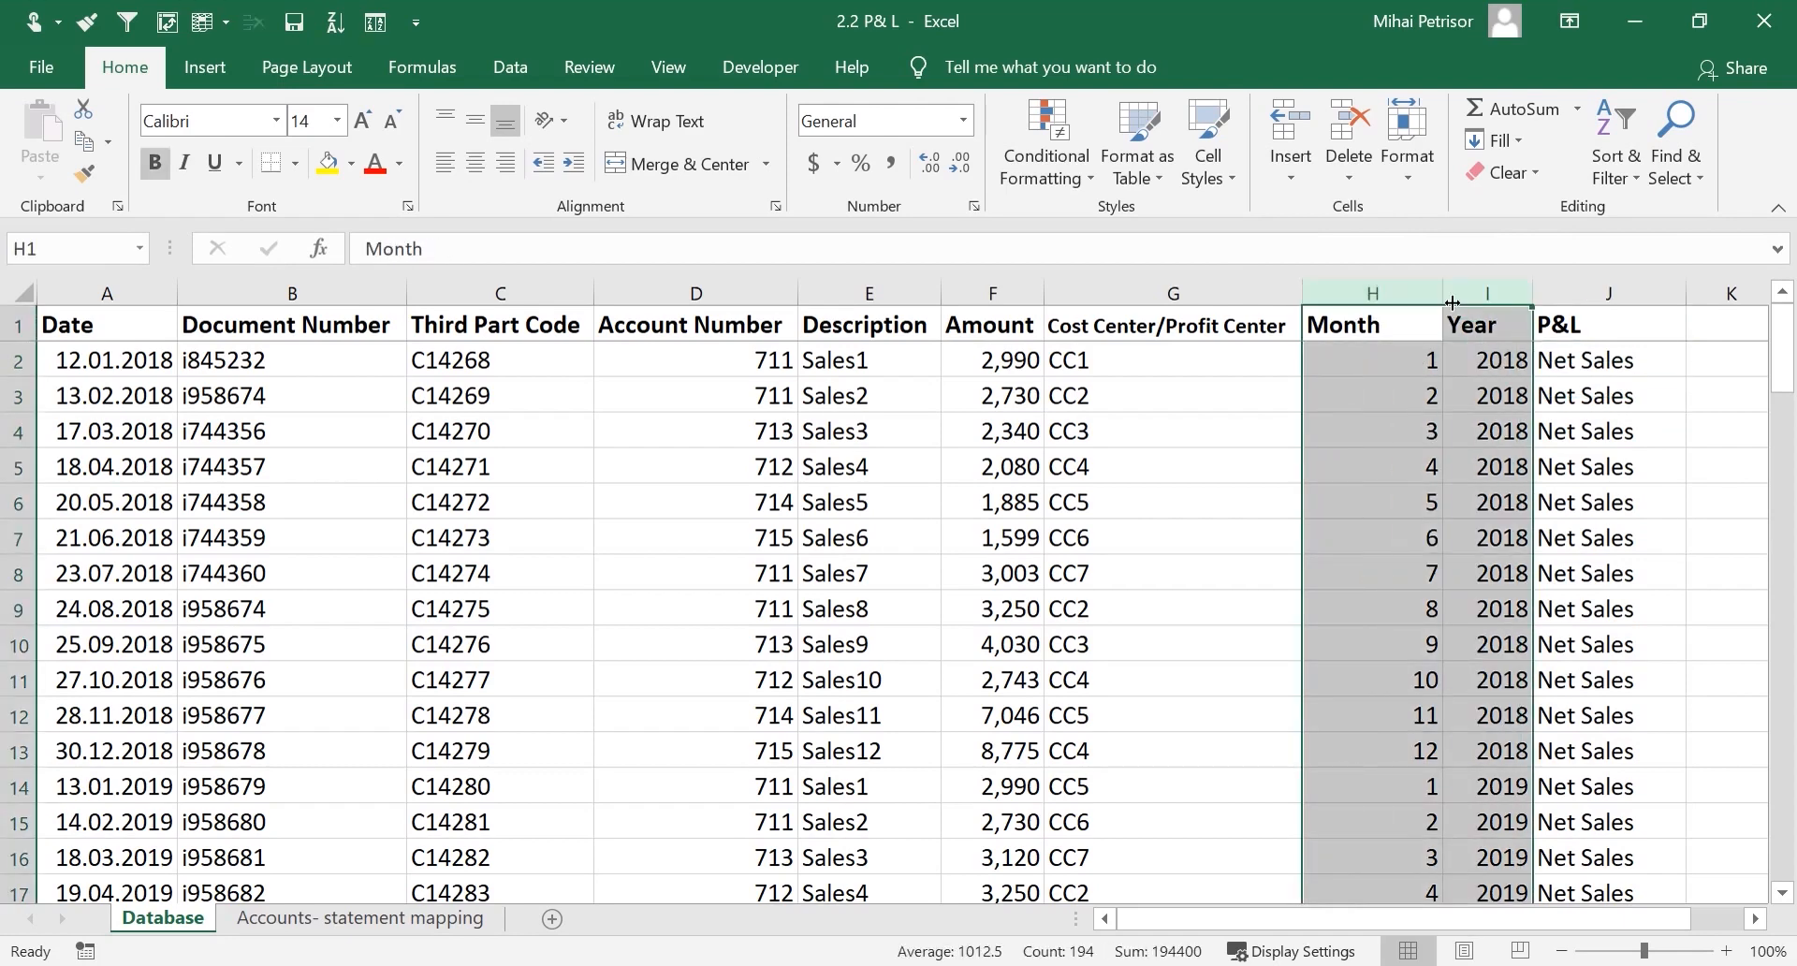
pyautogui.hotkey('ctrl', 'c')
pyautogui.rightClick(1387, 416)
pyautogui.press('v')
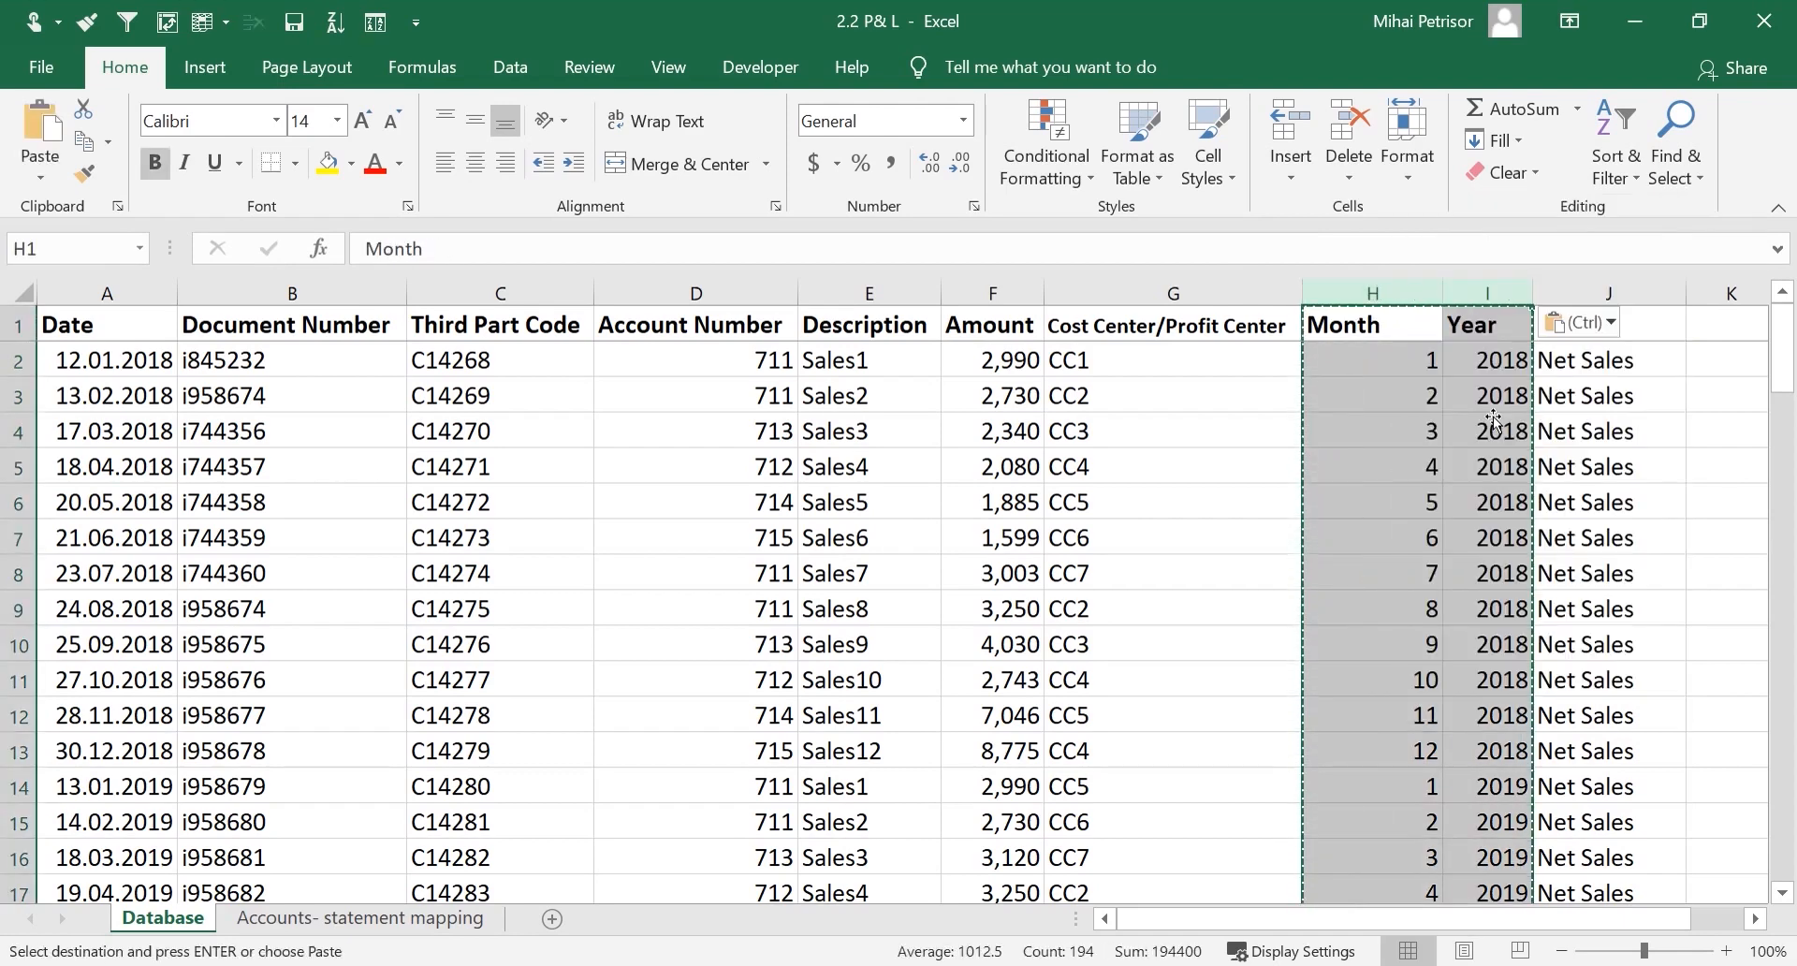
pyautogui.click(1387, 422)
pyautogui.click(1163, 391)
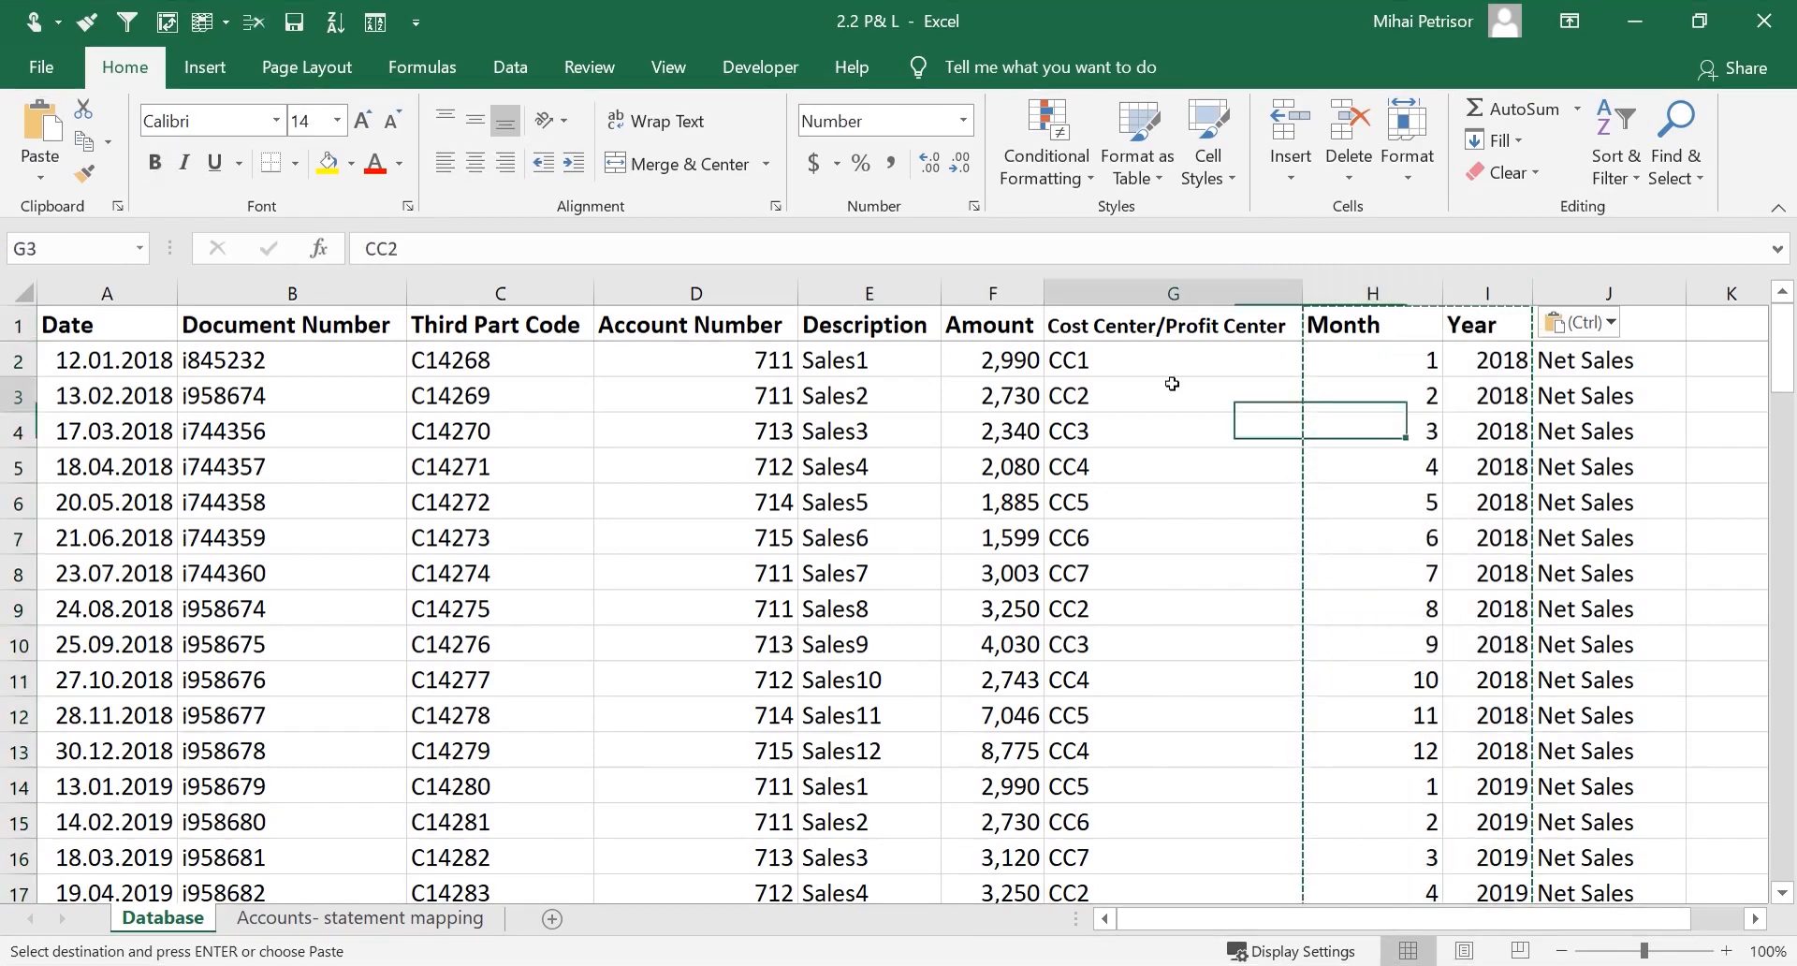
pyautogui.press('Escape')
pyautogui.click(845, 436)
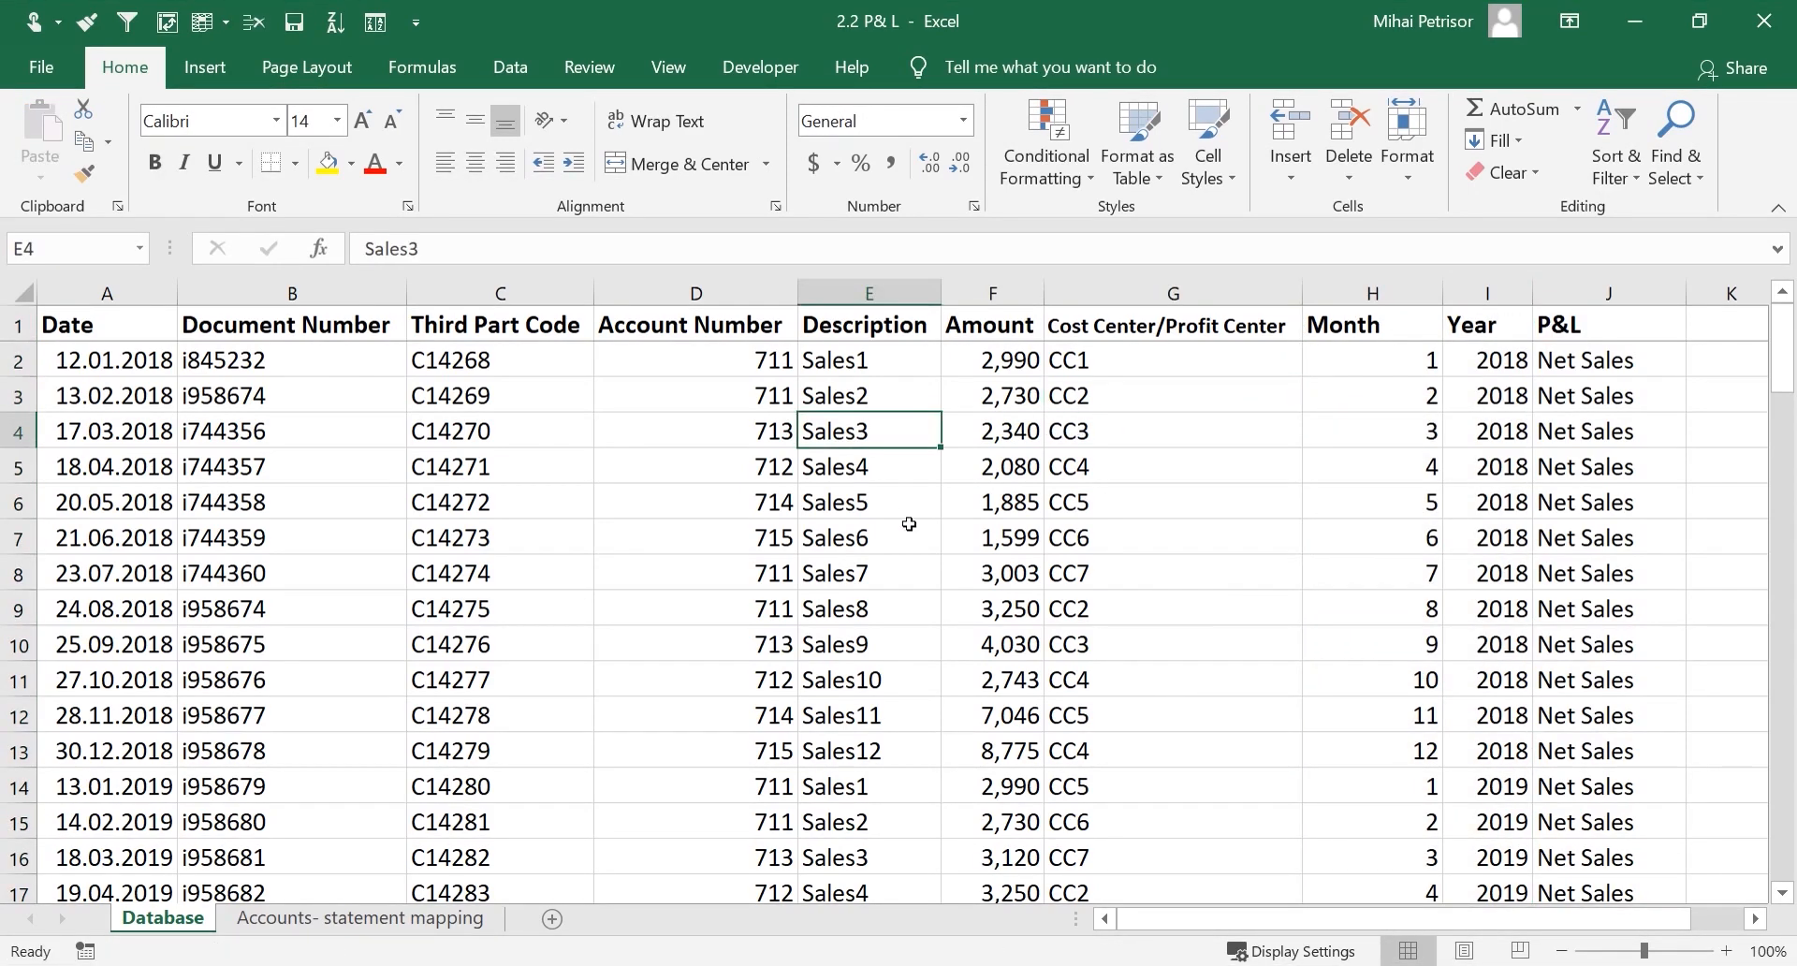
# Review the Database sheet's transactions from first to last row, checking account numbers, cost centers, years and assigned P&L categories
pyautogui.click(791, 503)
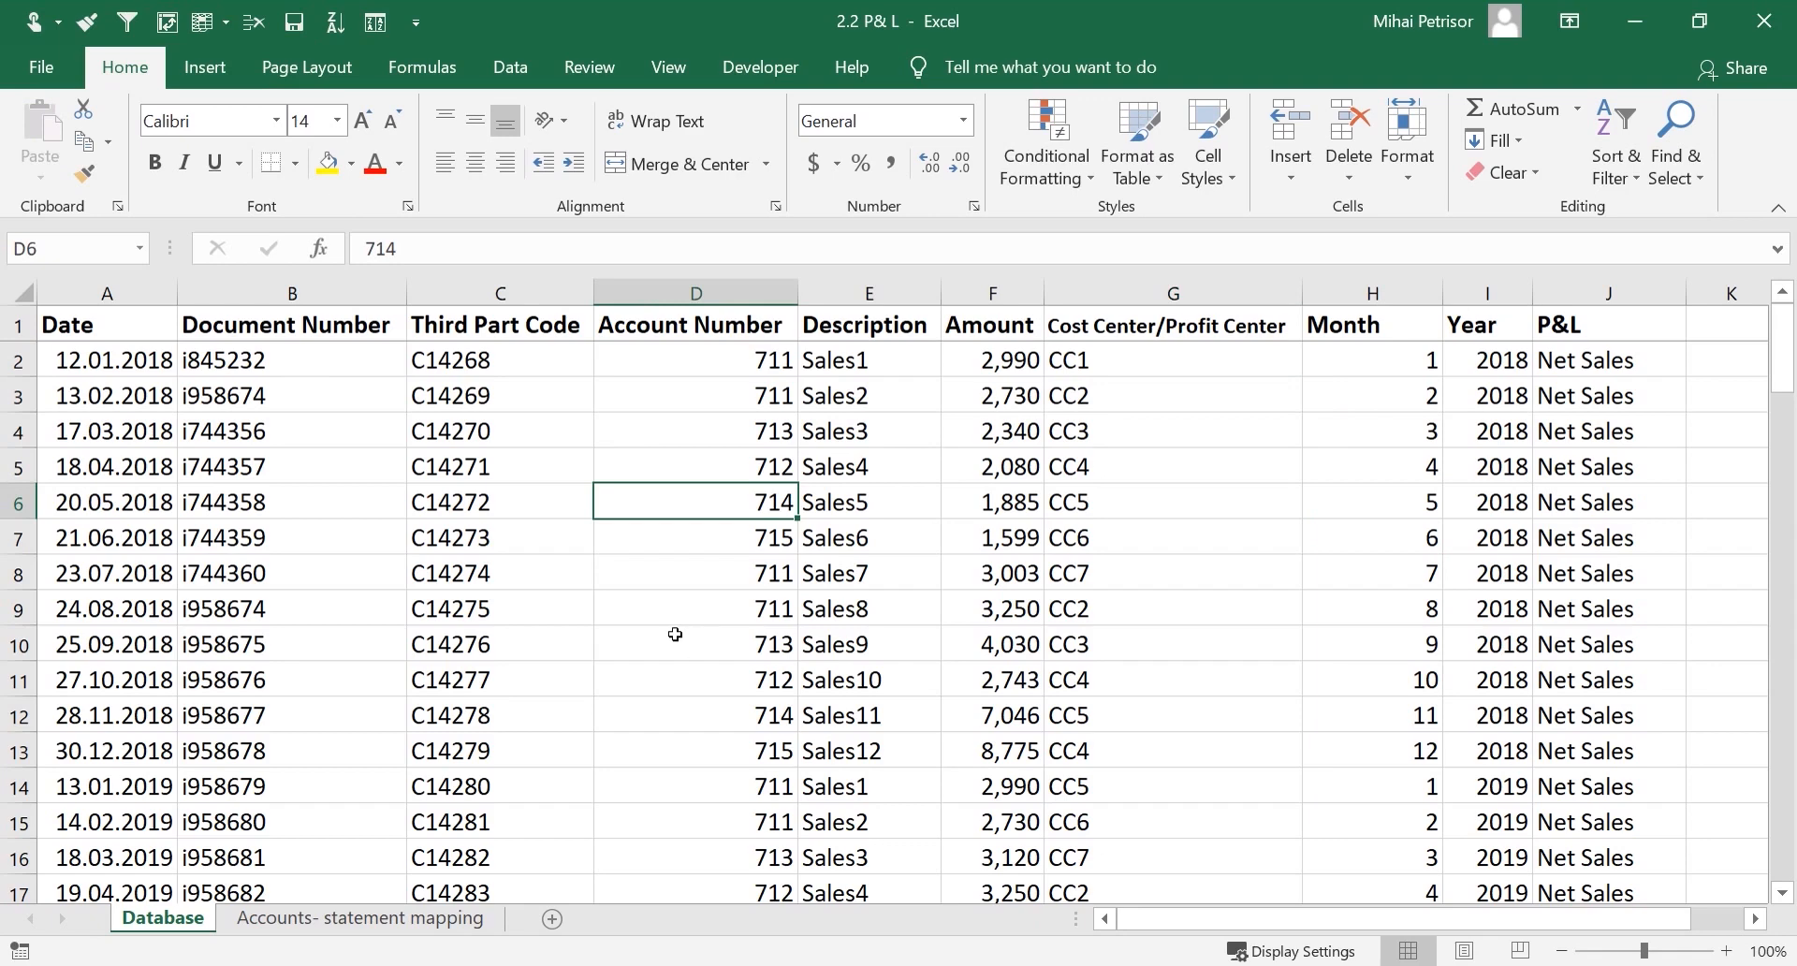
pyautogui.click(239, 456)
pyautogui.click(1579, 373)
pyautogui.scroll(-1, 1593, 476)
pyautogui.scroll(-8, 1594, 475)
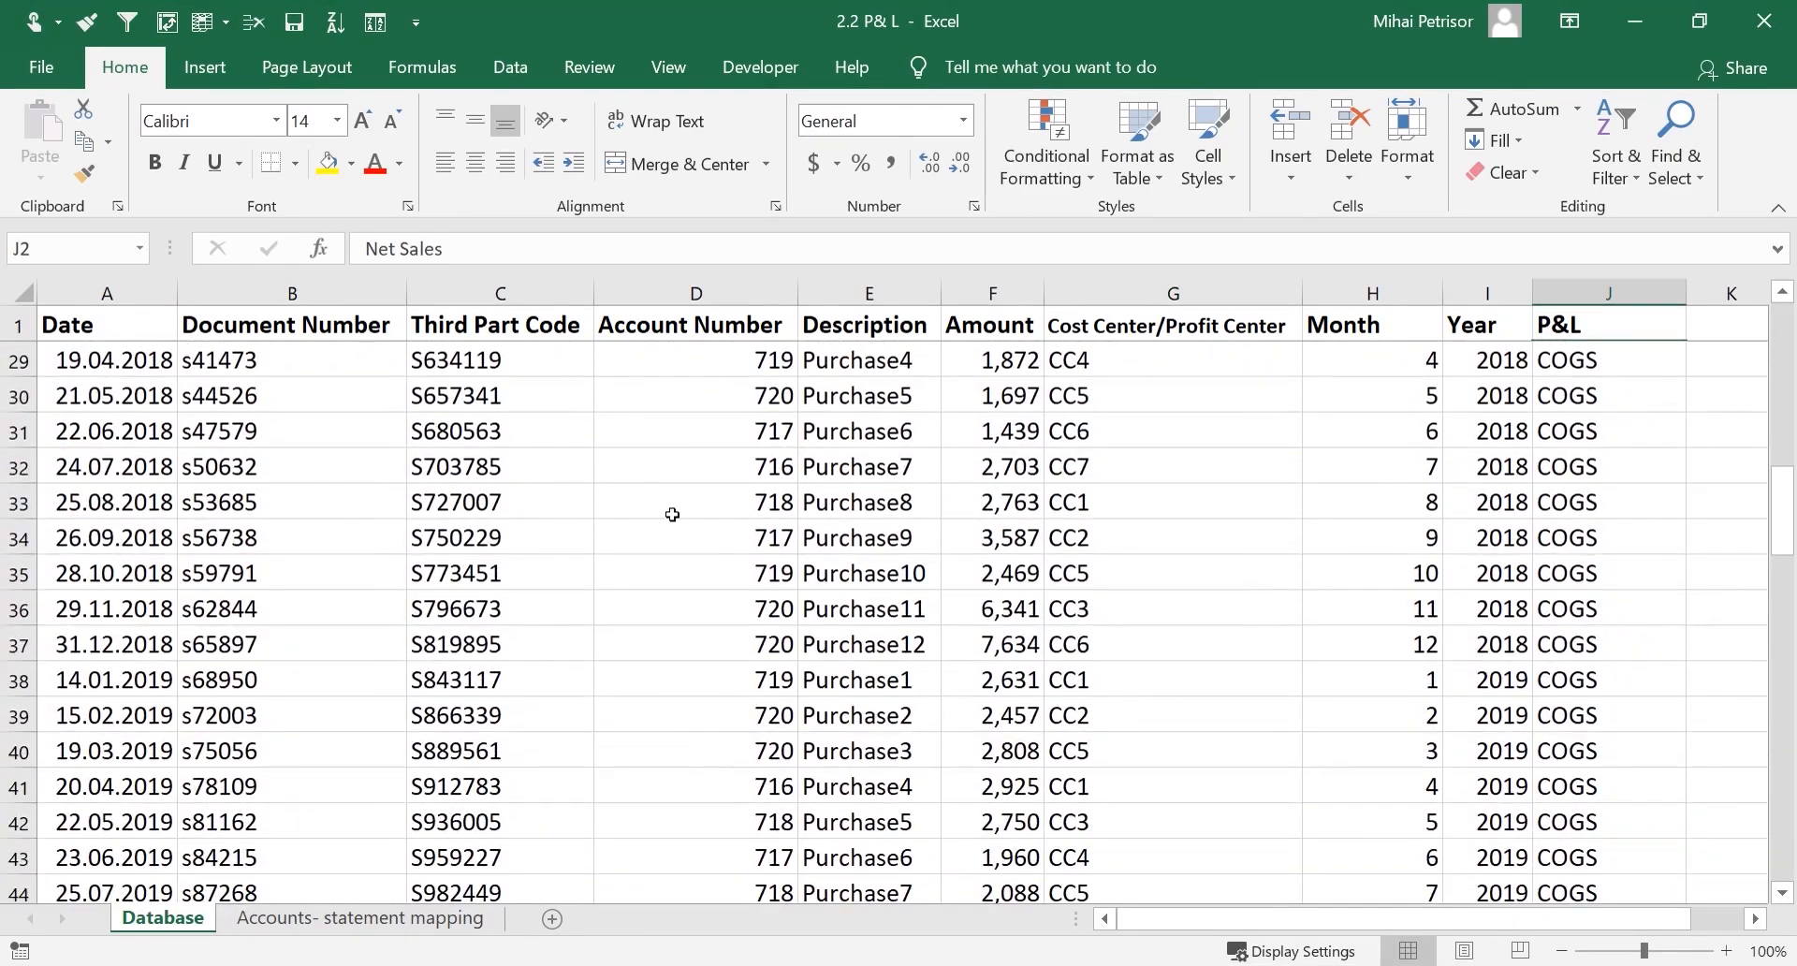
pyautogui.scroll(-3, 670, 513)
pyautogui.click(1655, 502)
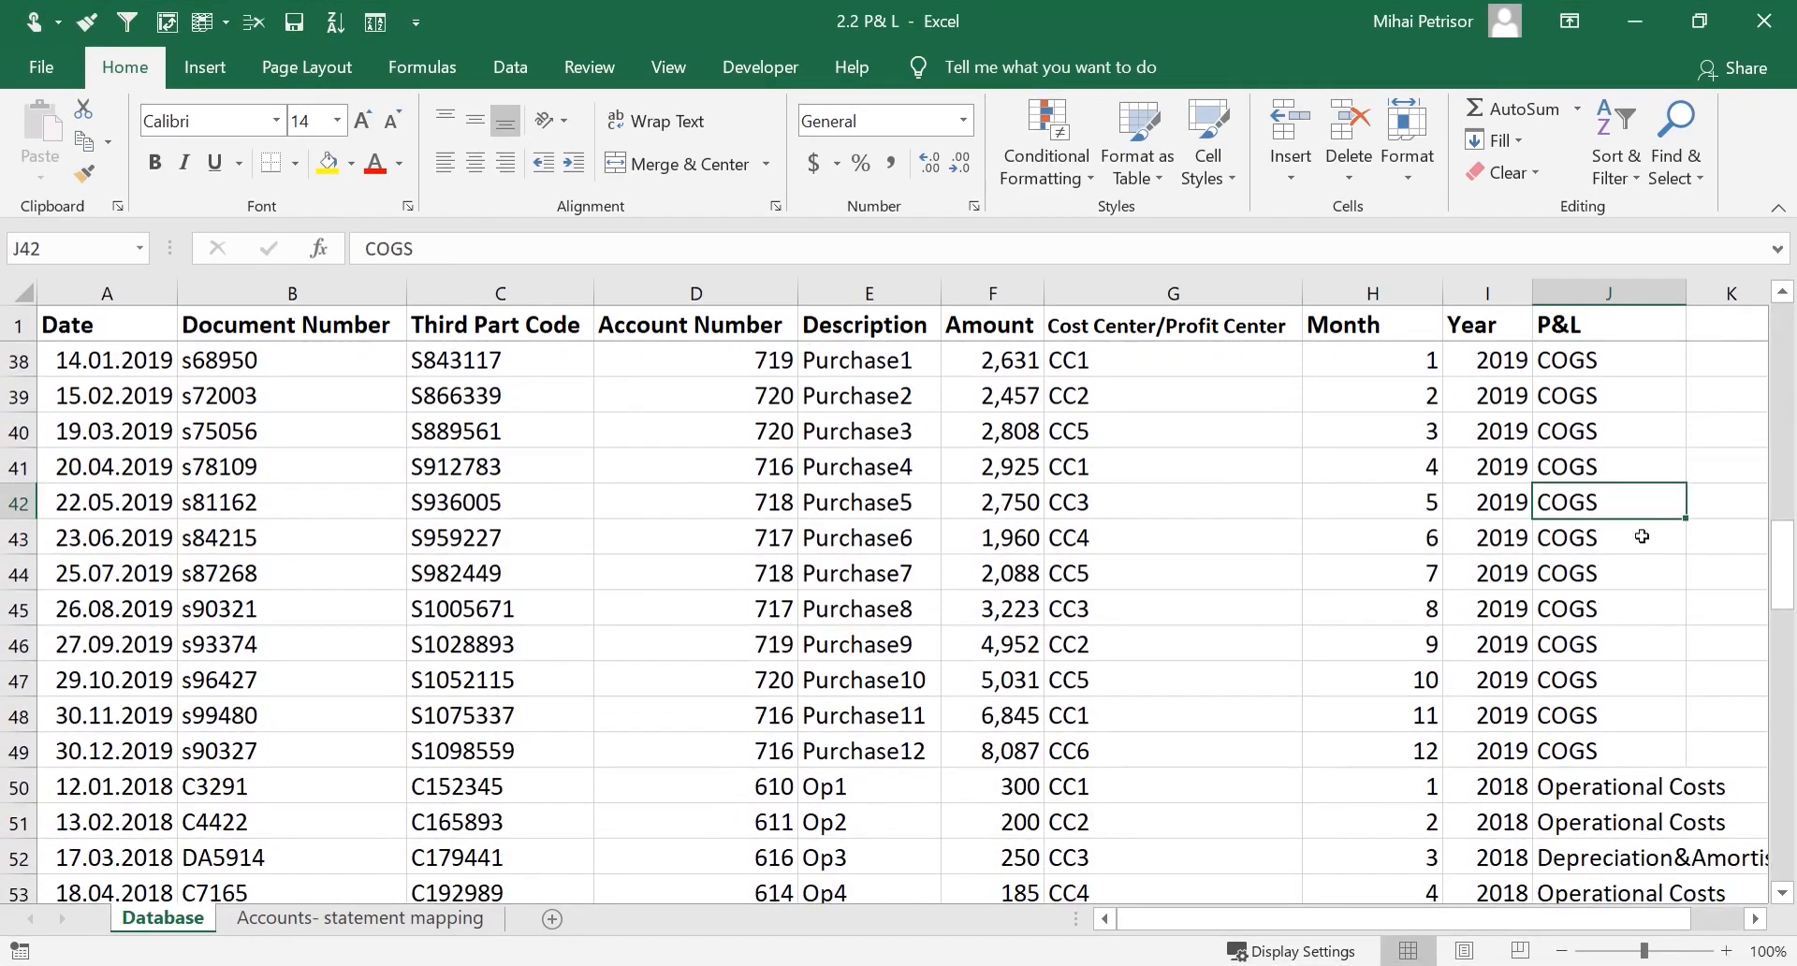
pyautogui.scroll(-5, 1642, 533)
pyautogui.scroll(-1, 1642, 539)
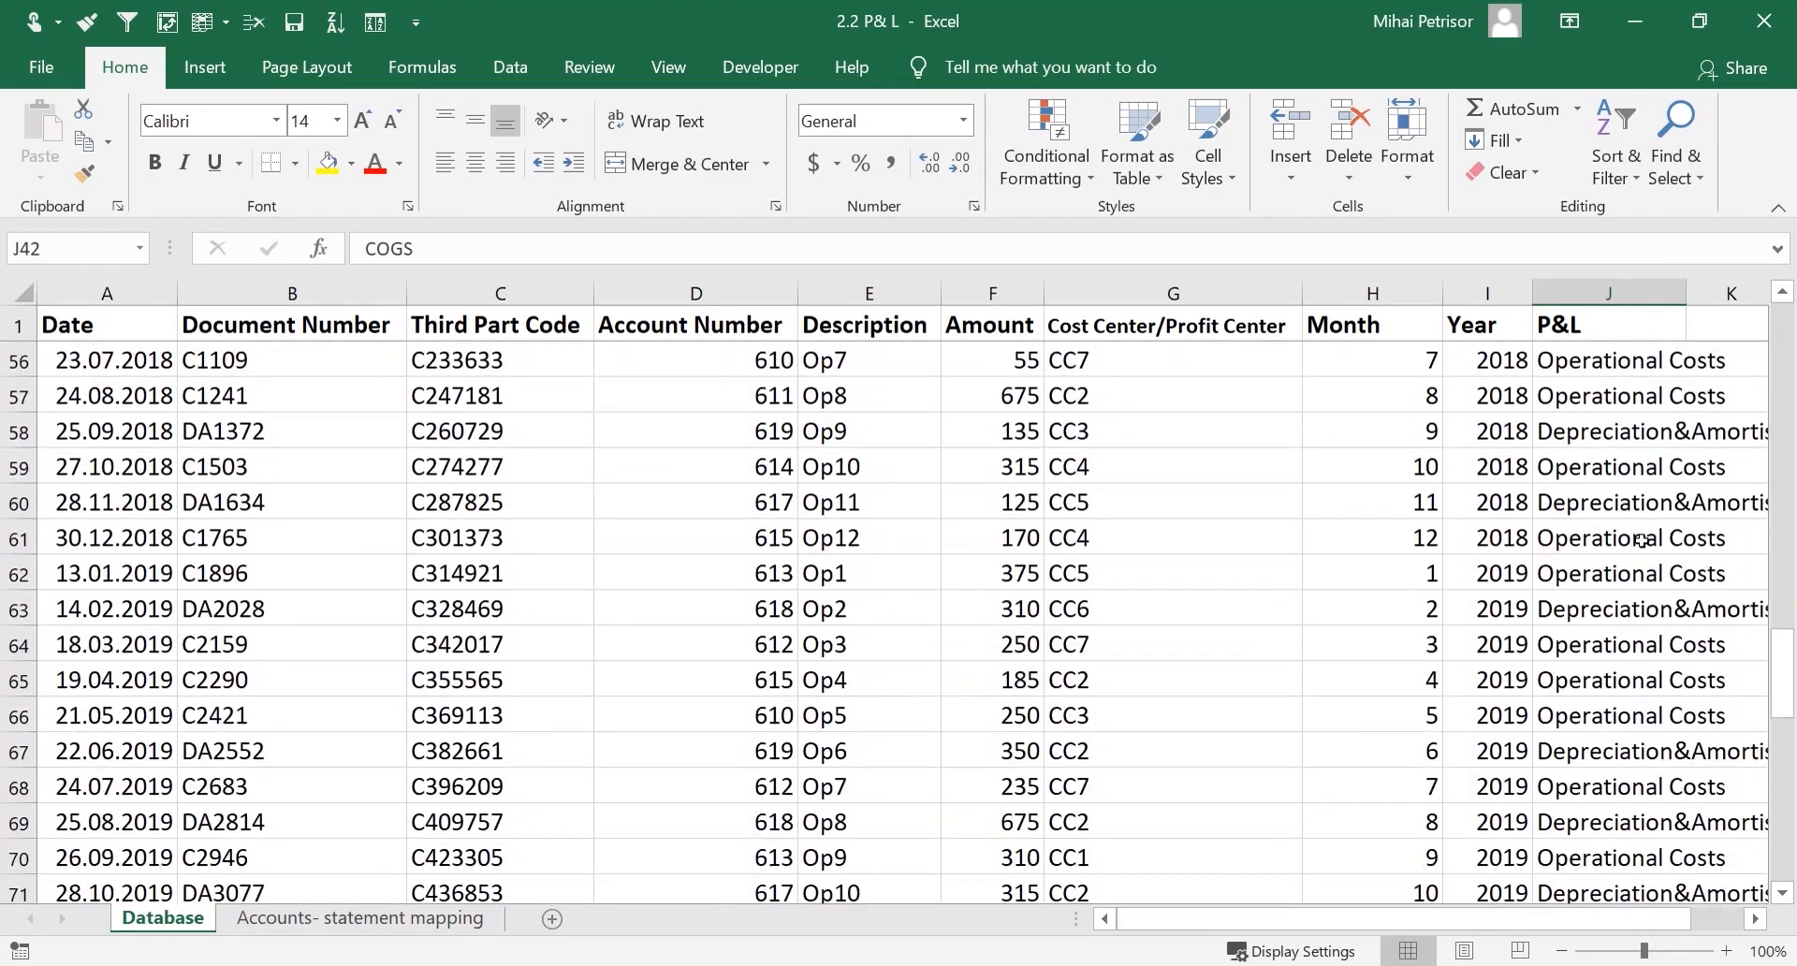
pyautogui.scroll(-7, 1642, 540)
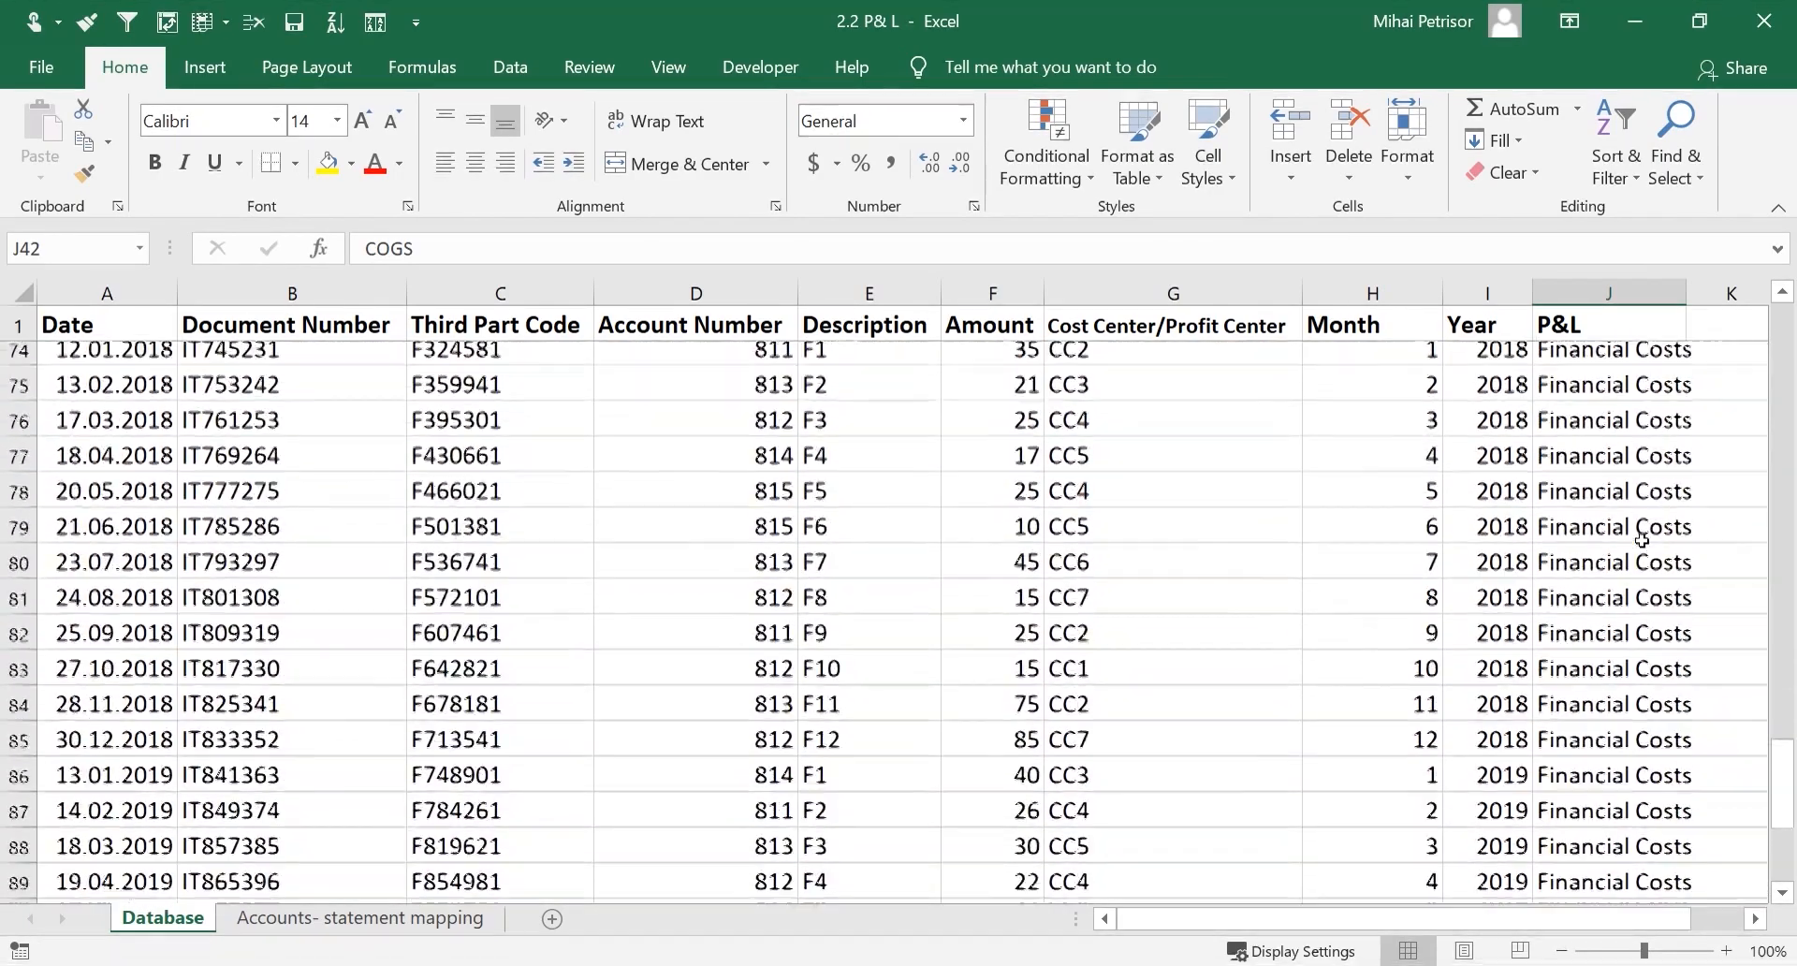
pyautogui.scroll(-4, 1642, 540)
pyautogui.scroll(10, 1643, 540)
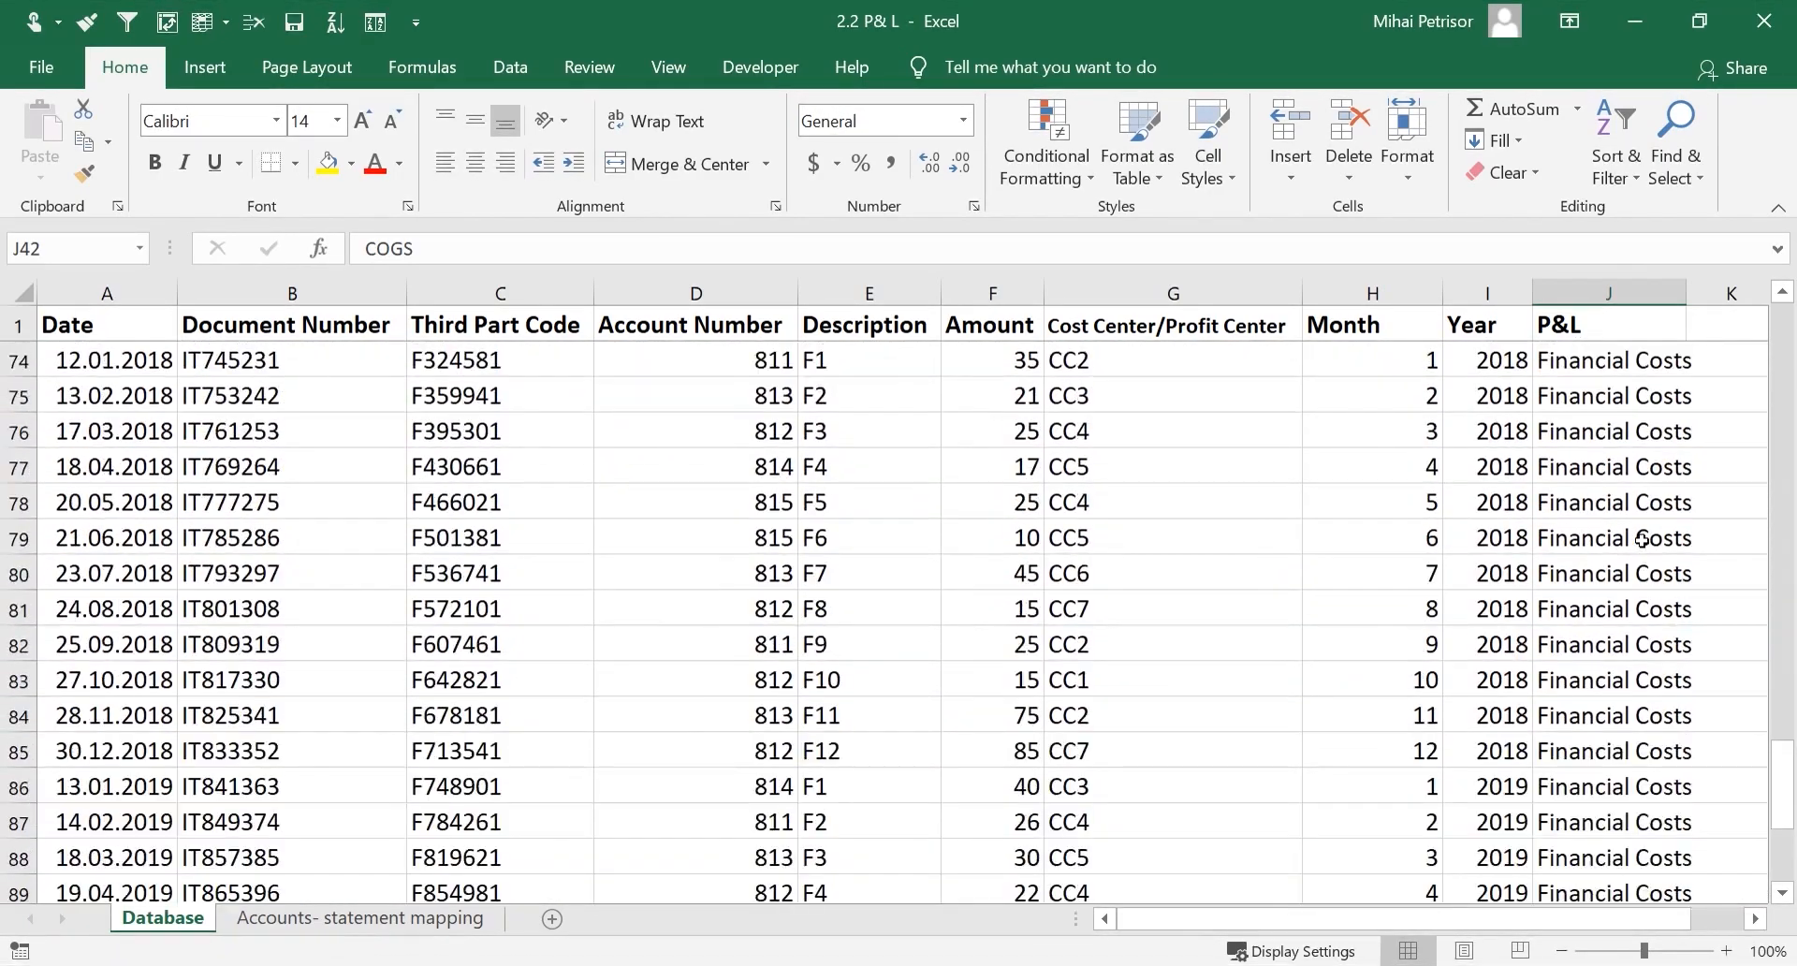
pyautogui.scroll(19, 1642, 540)
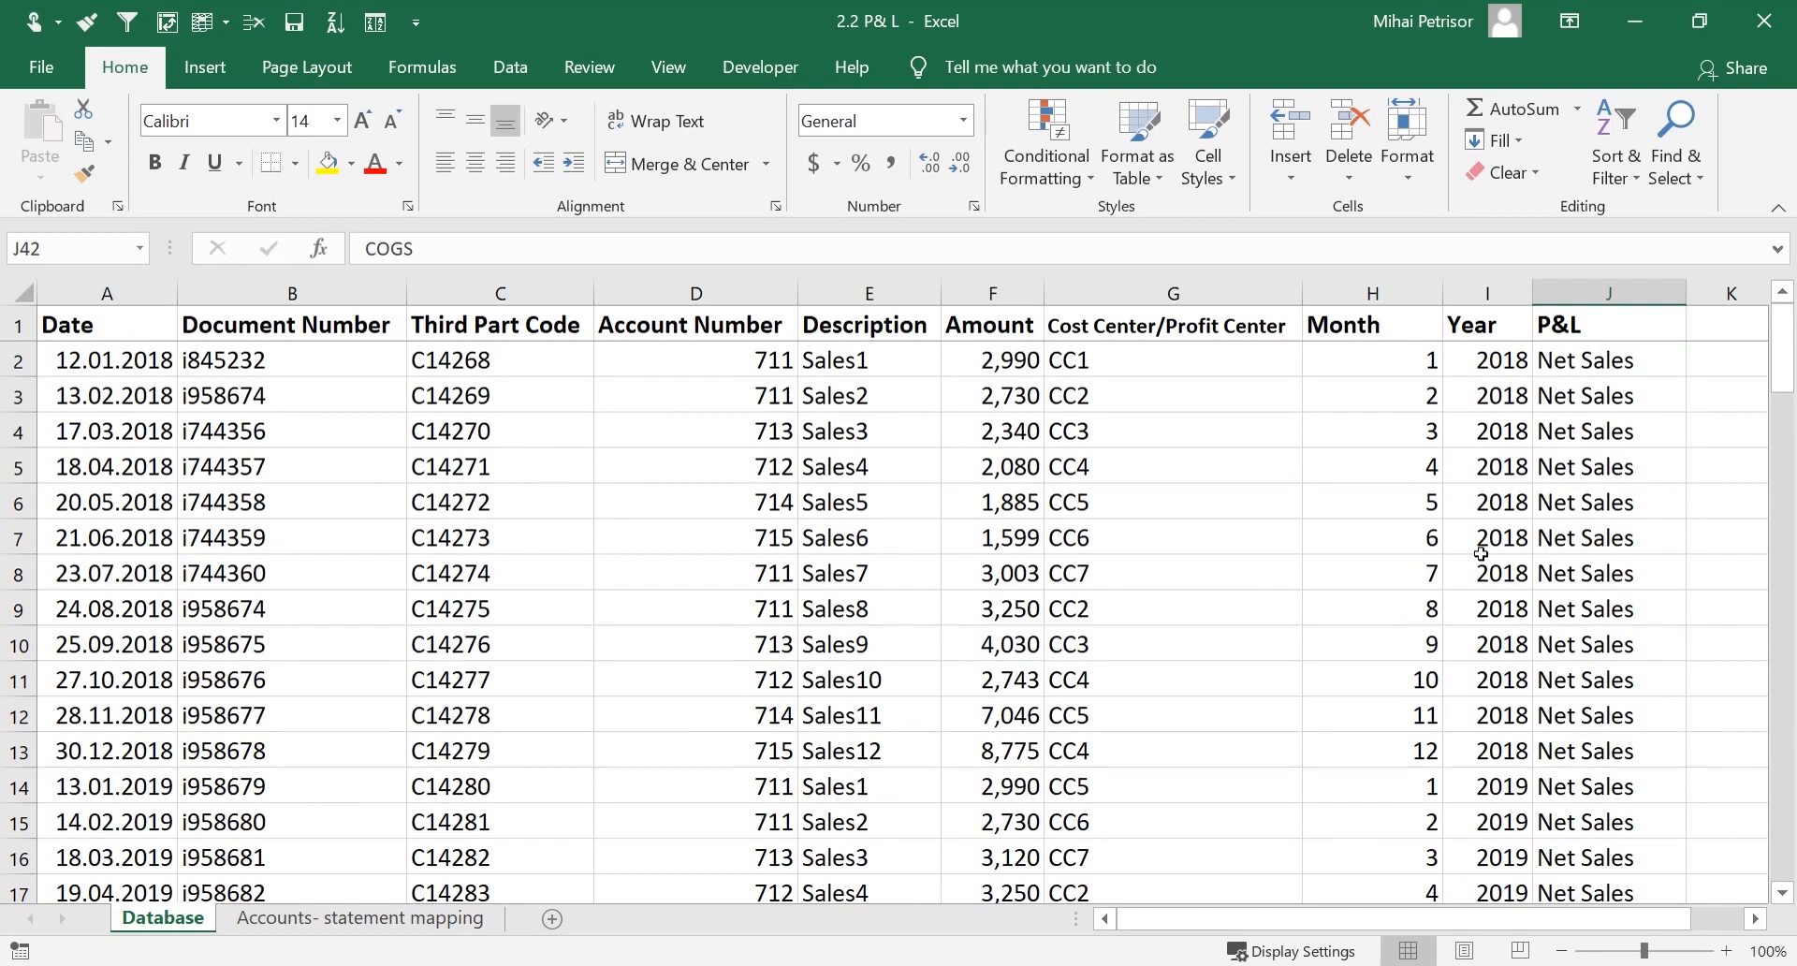
pyautogui.click(1093, 412)
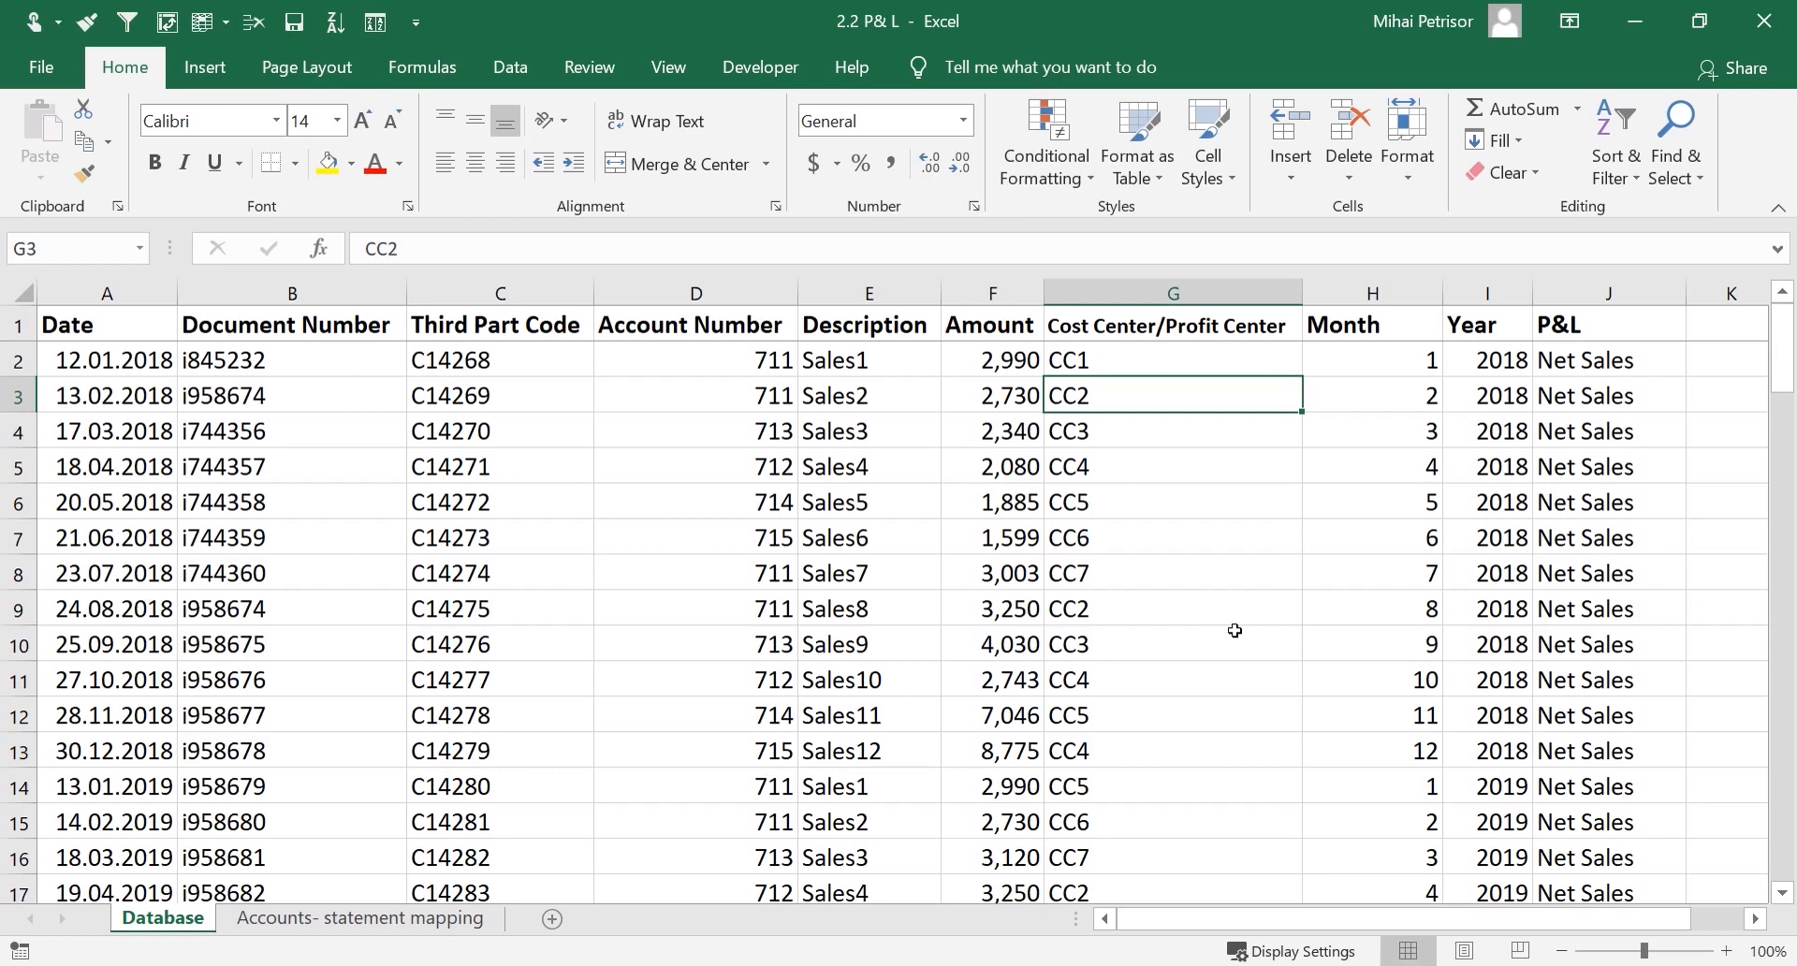
pyautogui.click(1482, 438)
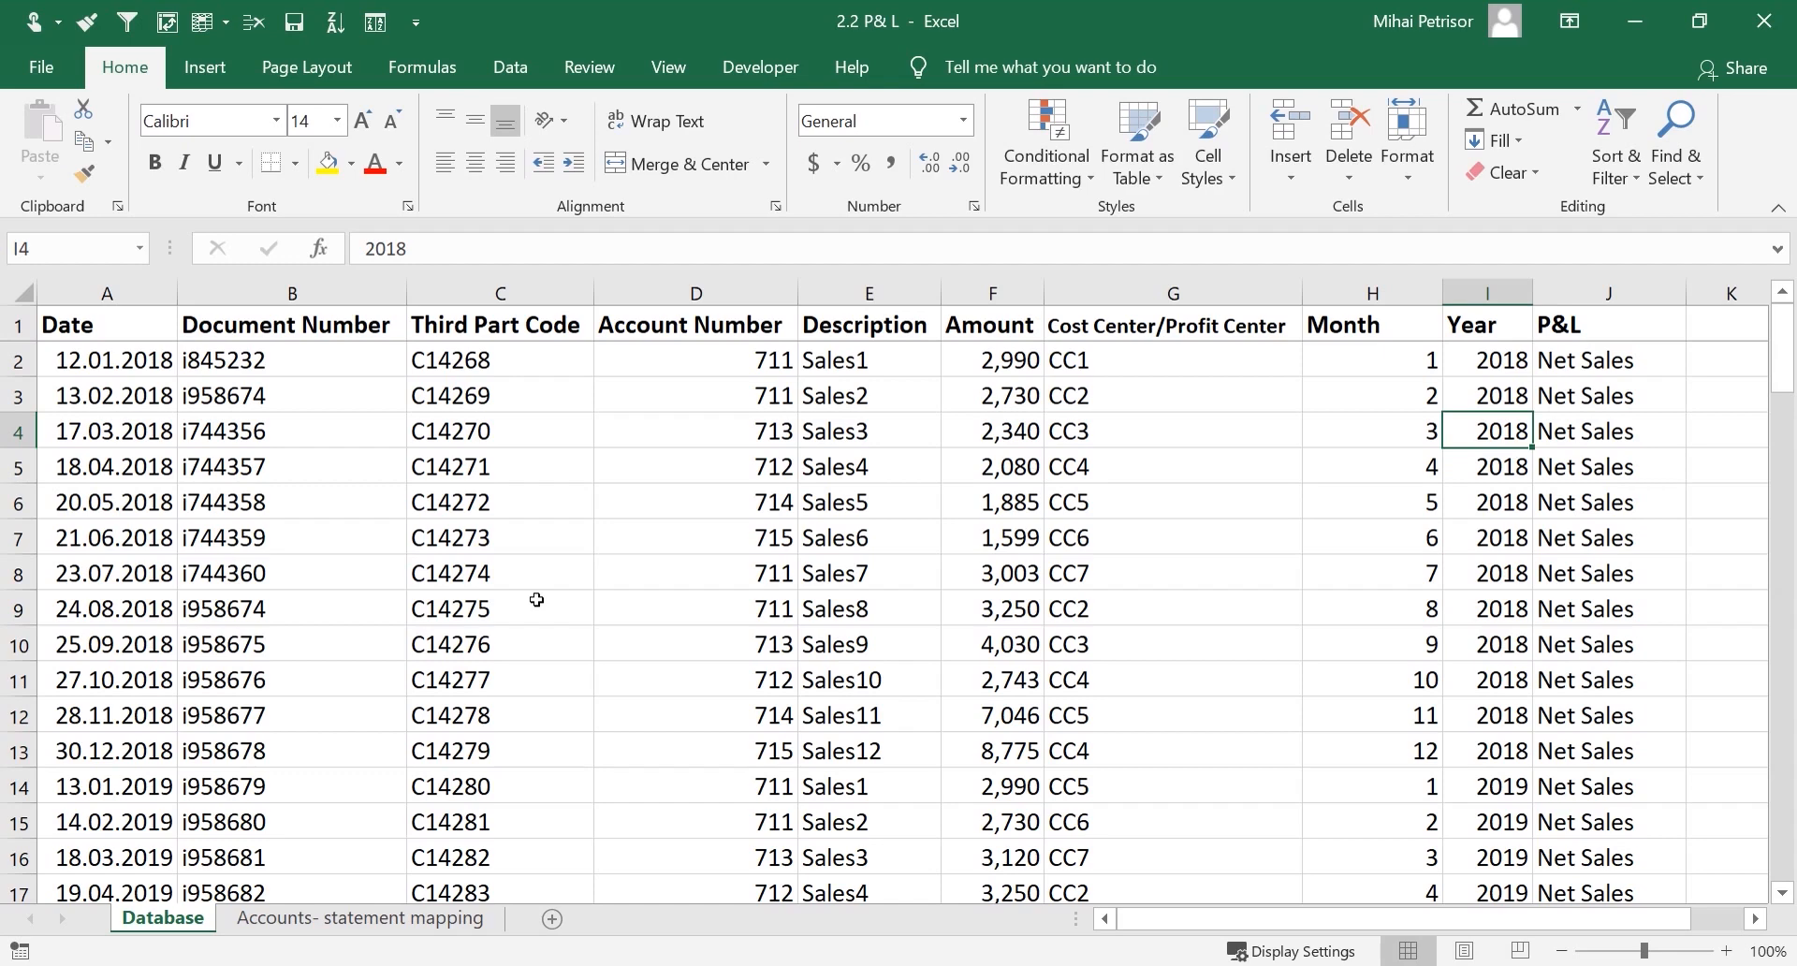
pyautogui.scroll(-14, 536, 599)
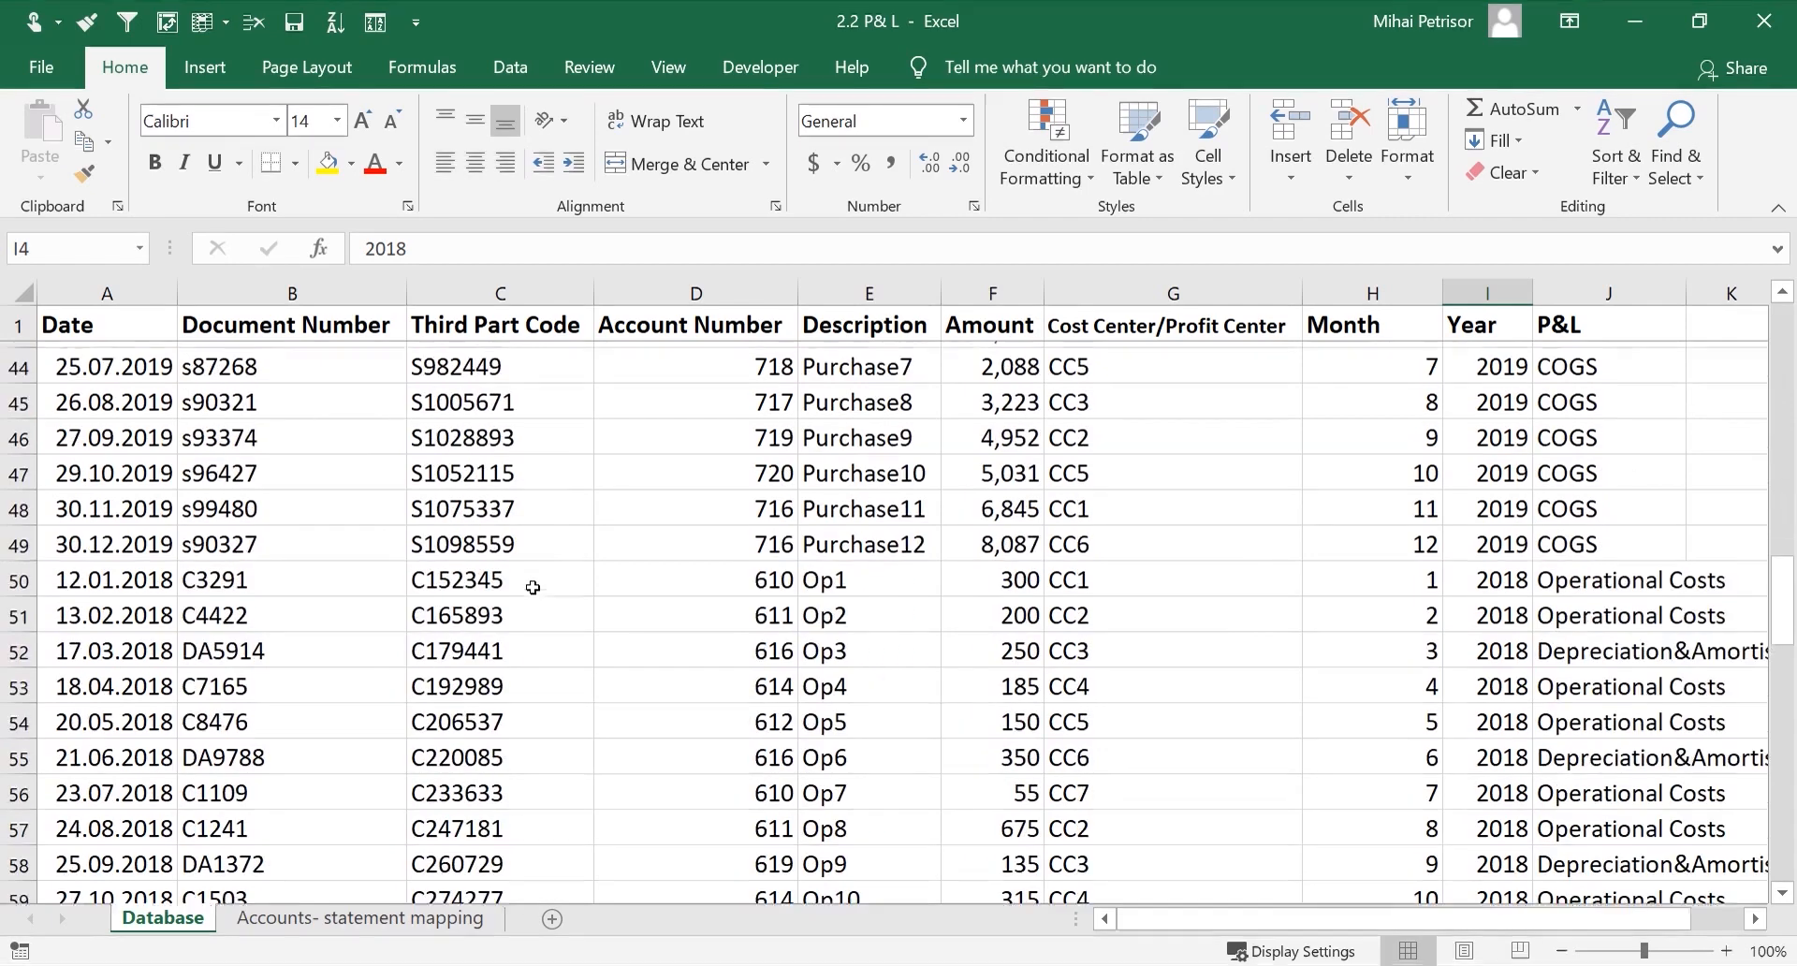
pyautogui.scroll(14, 537, 583)
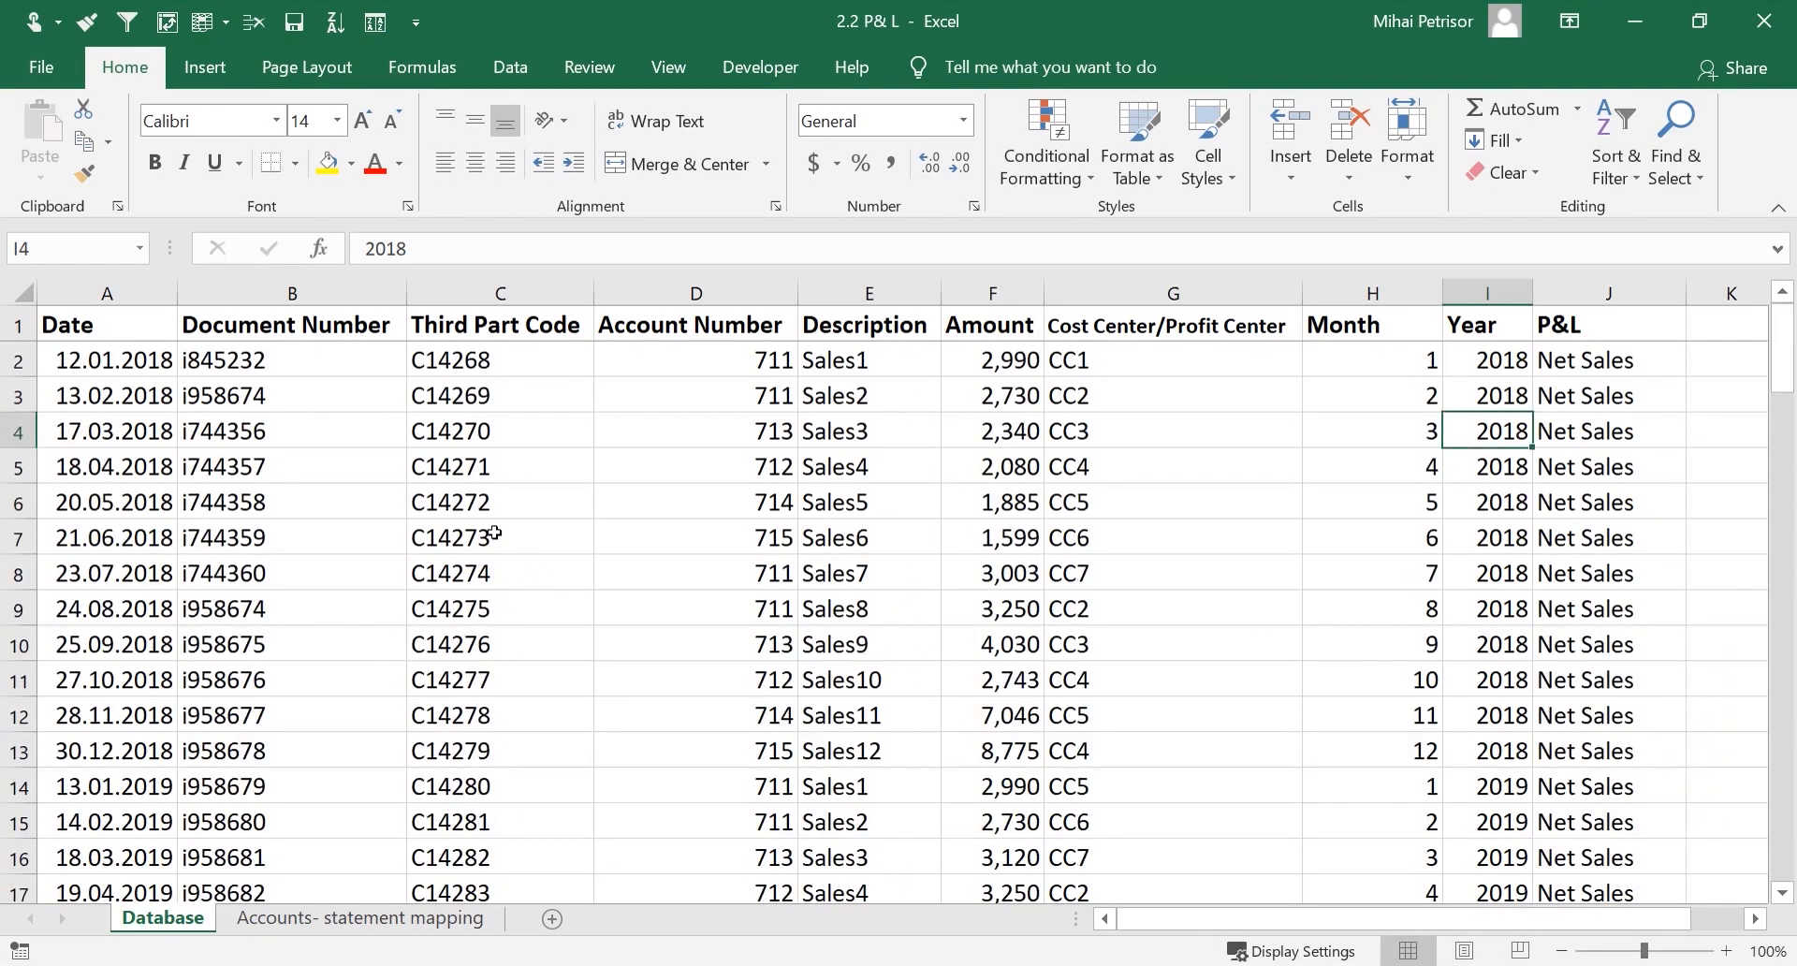
pyautogui.click(323, 435)
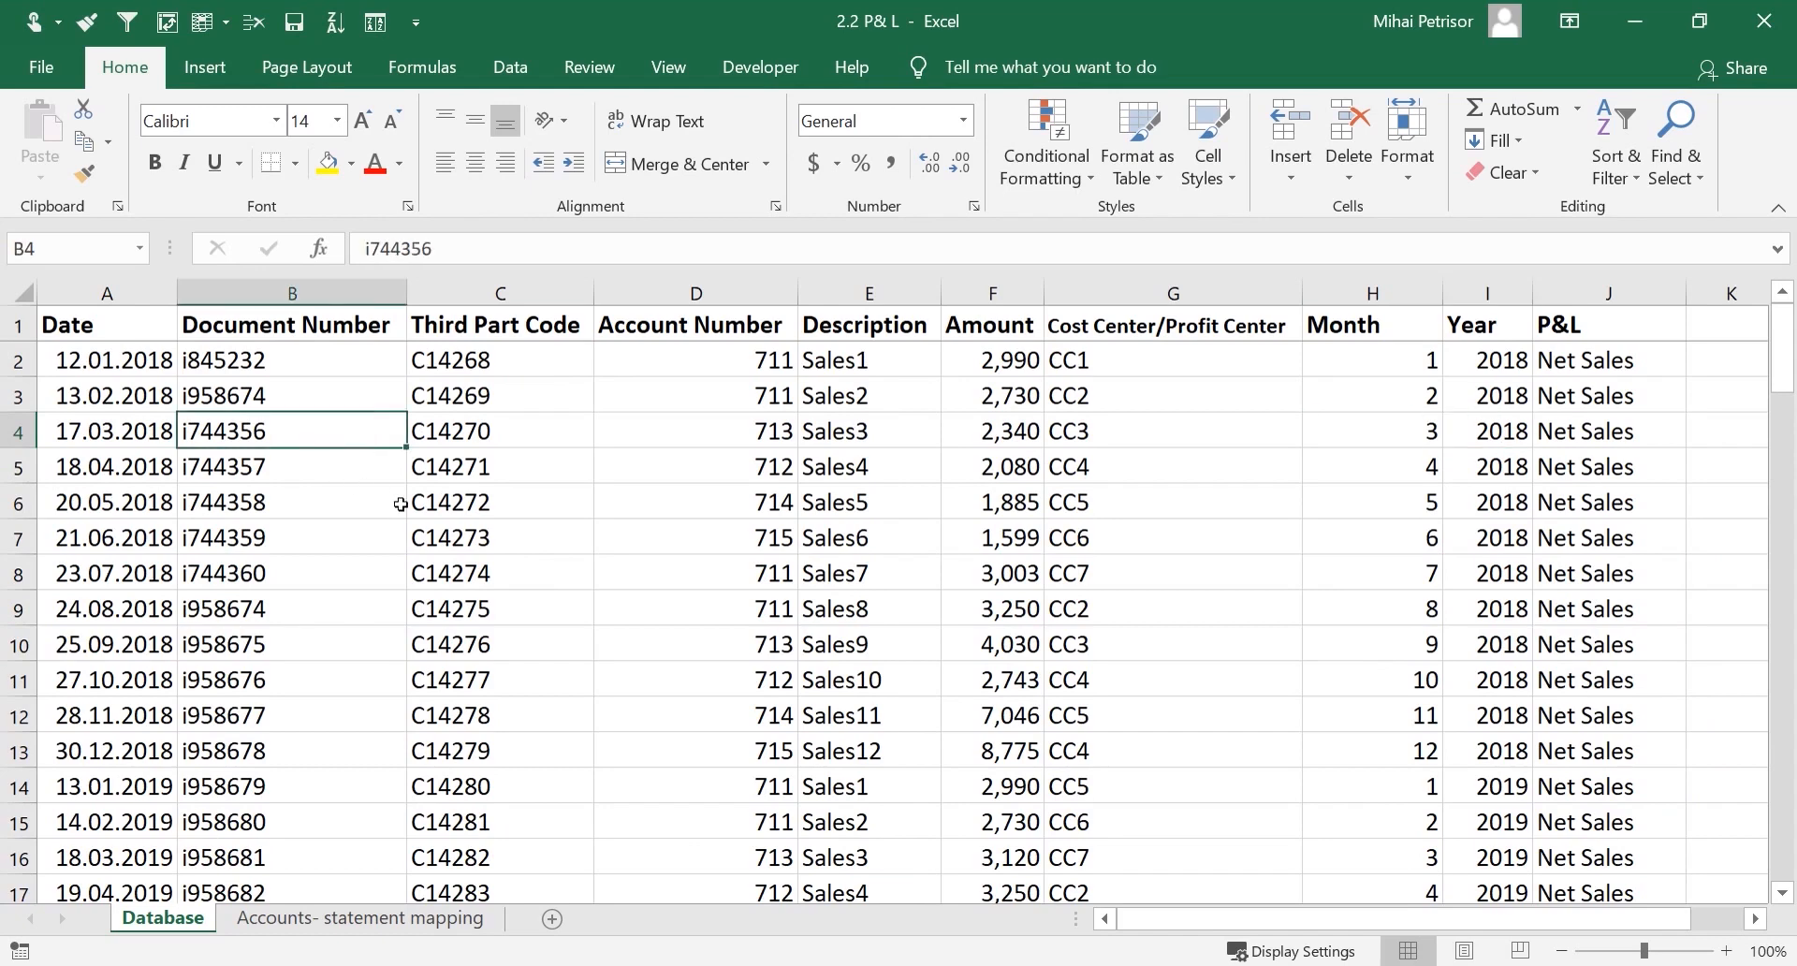
# Autofit the widths of the Month and Year columns, H and I, in the Database sheet
pyautogui.click(1628, 368)
pyautogui.doubleClick(1442, 292)
pyautogui.doubleClick(1439, 293)
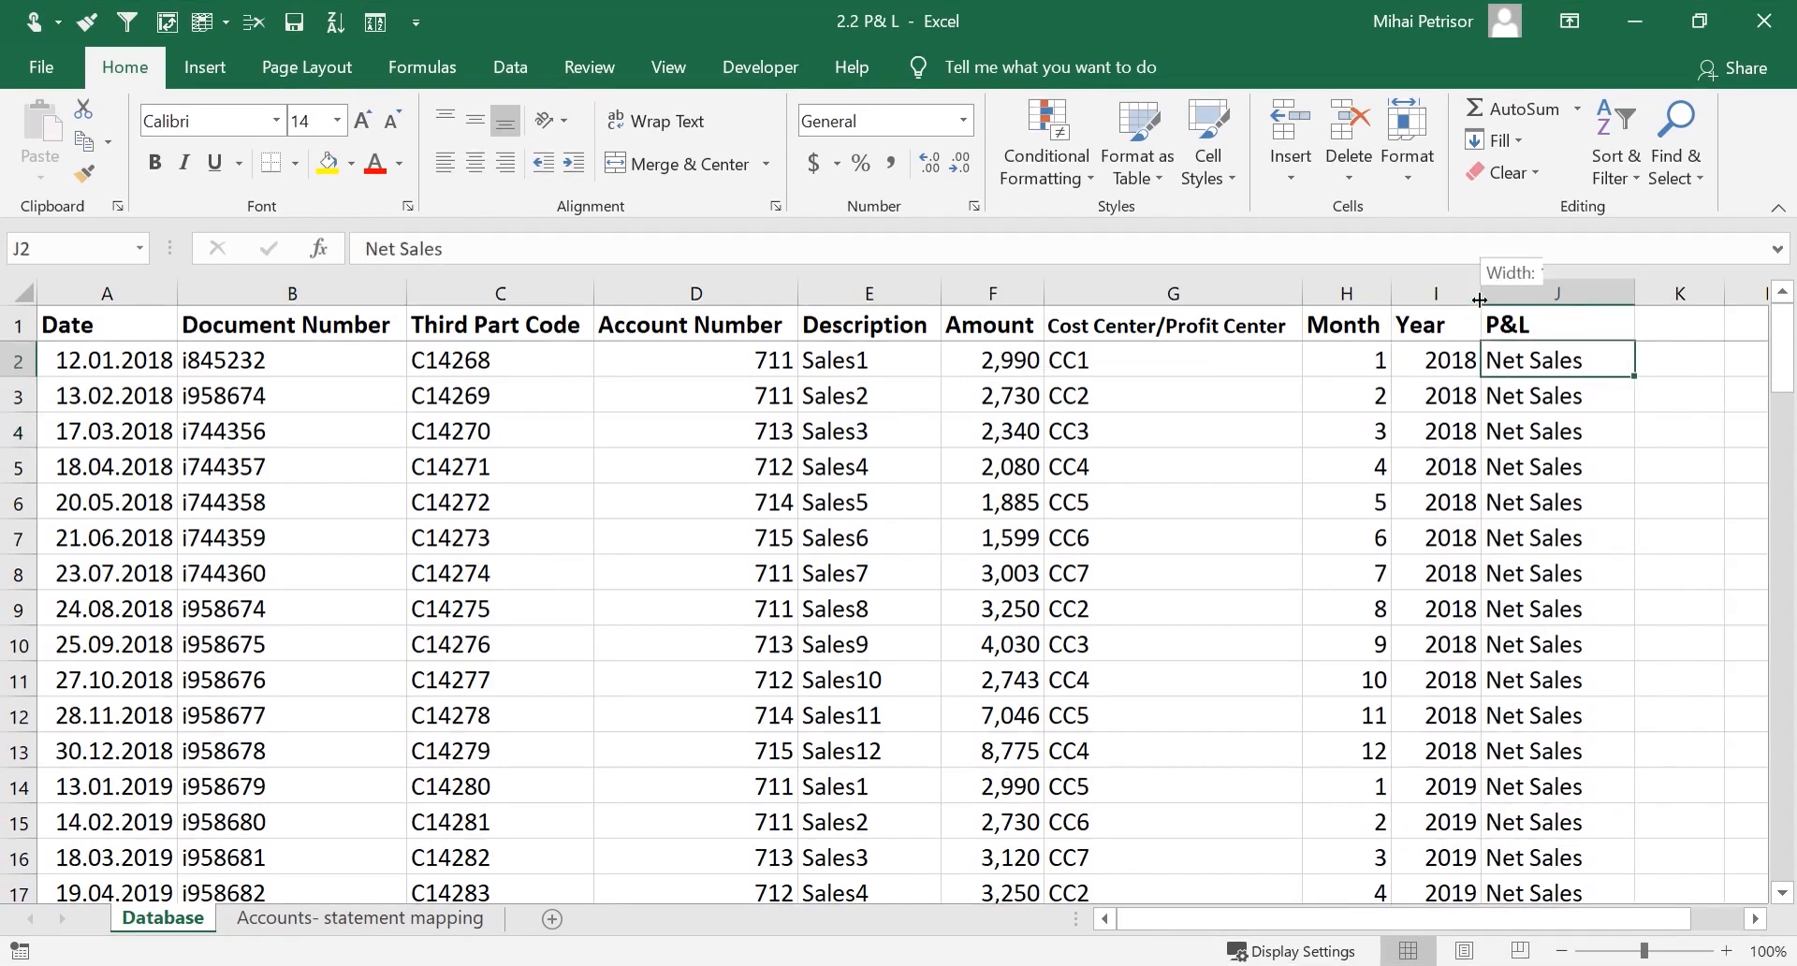
# Examine the Accounts- statement mapping sheet and the Database sheet's Third Part Code, Account Number and Description columns
pyautogui.click(328, 915)
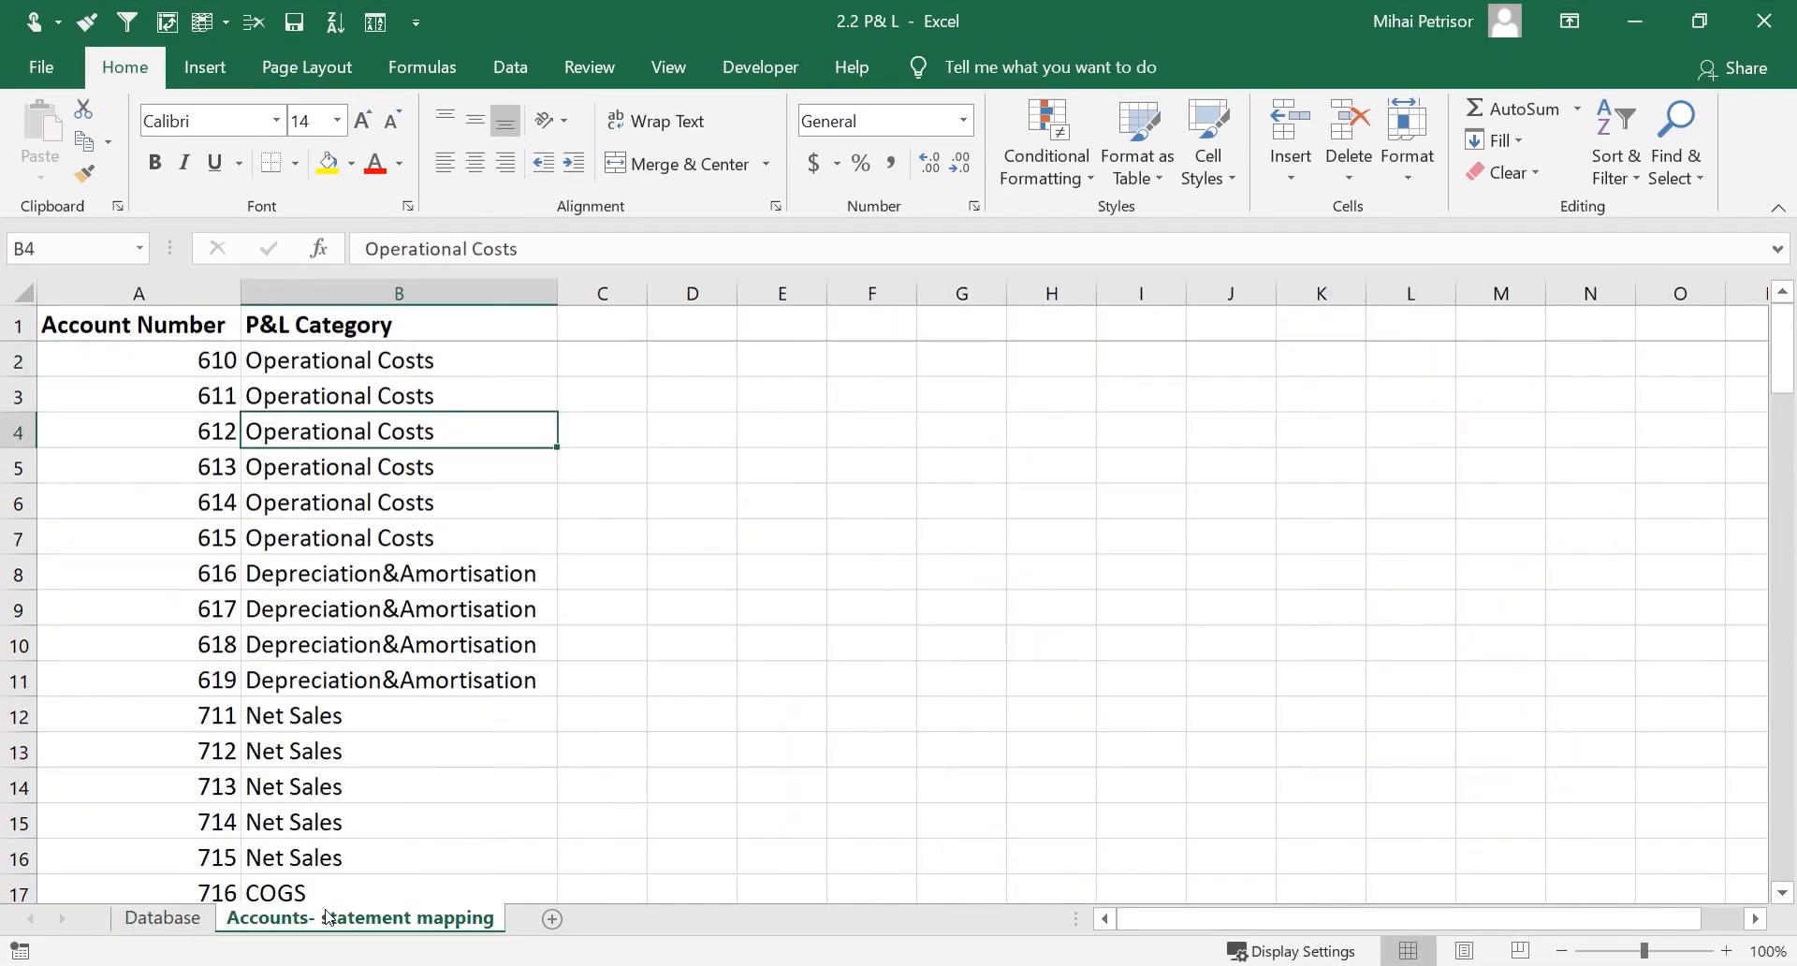
pyautogui.click(161, 918)
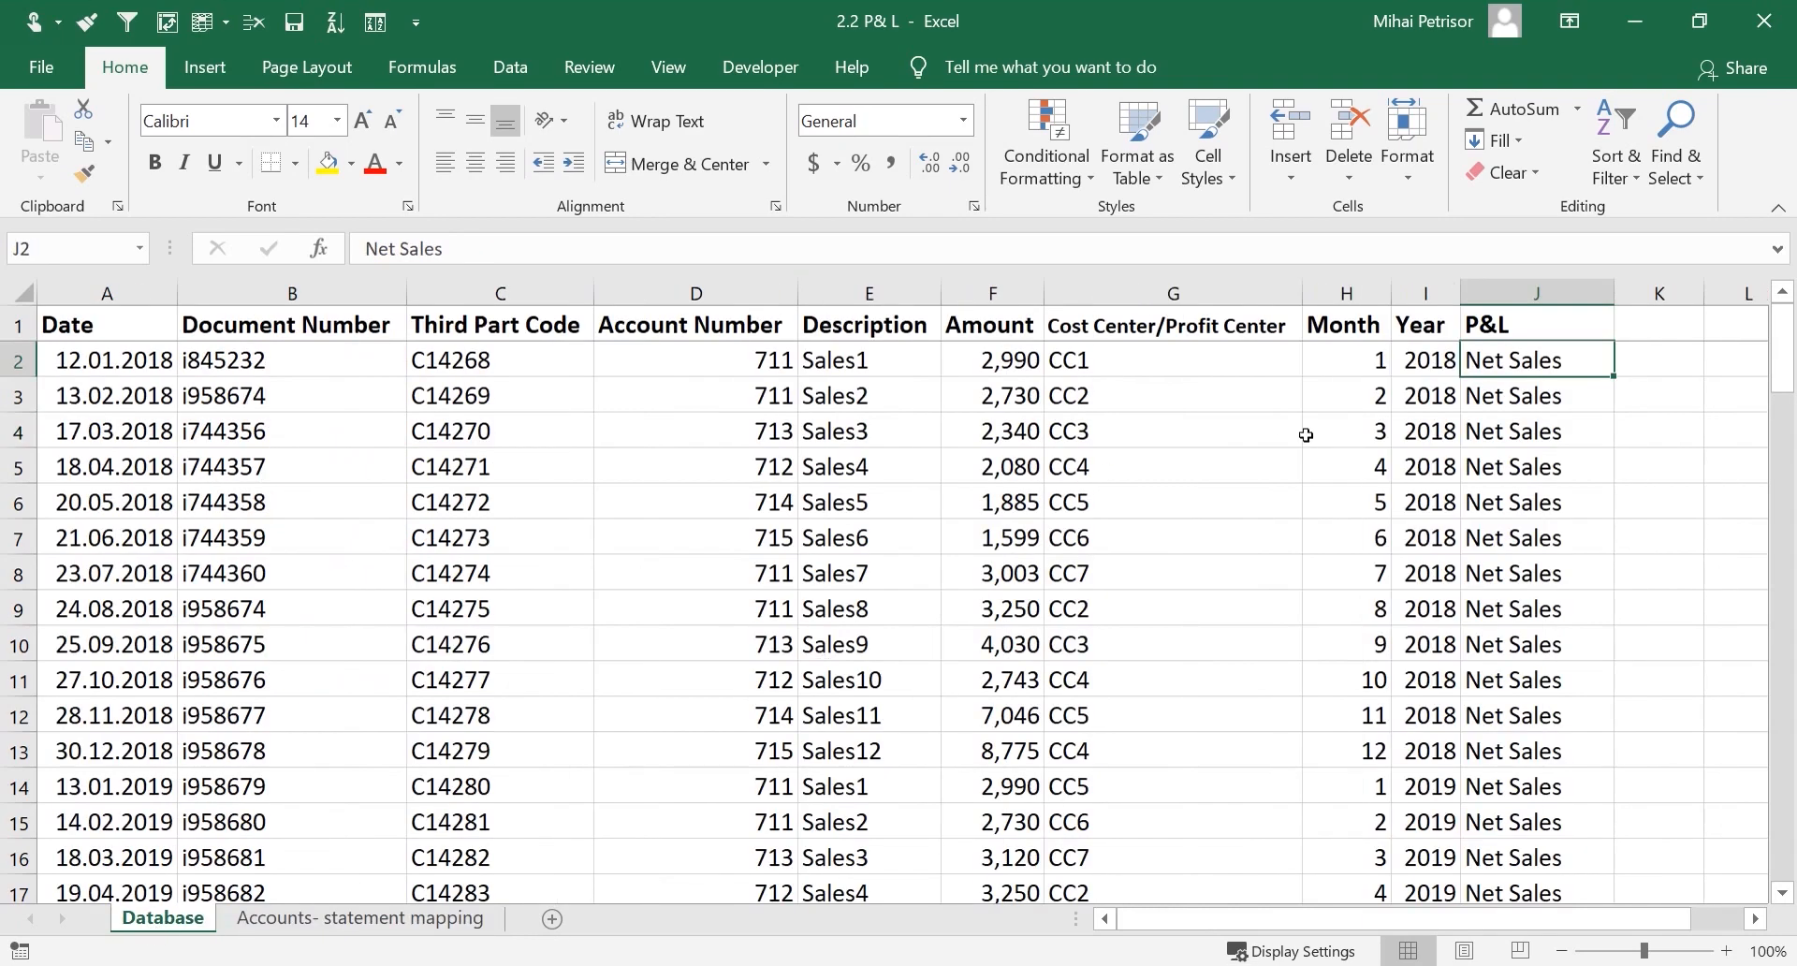
pyautogui.click(1267, 423)
pyautogui.click(756, 546)
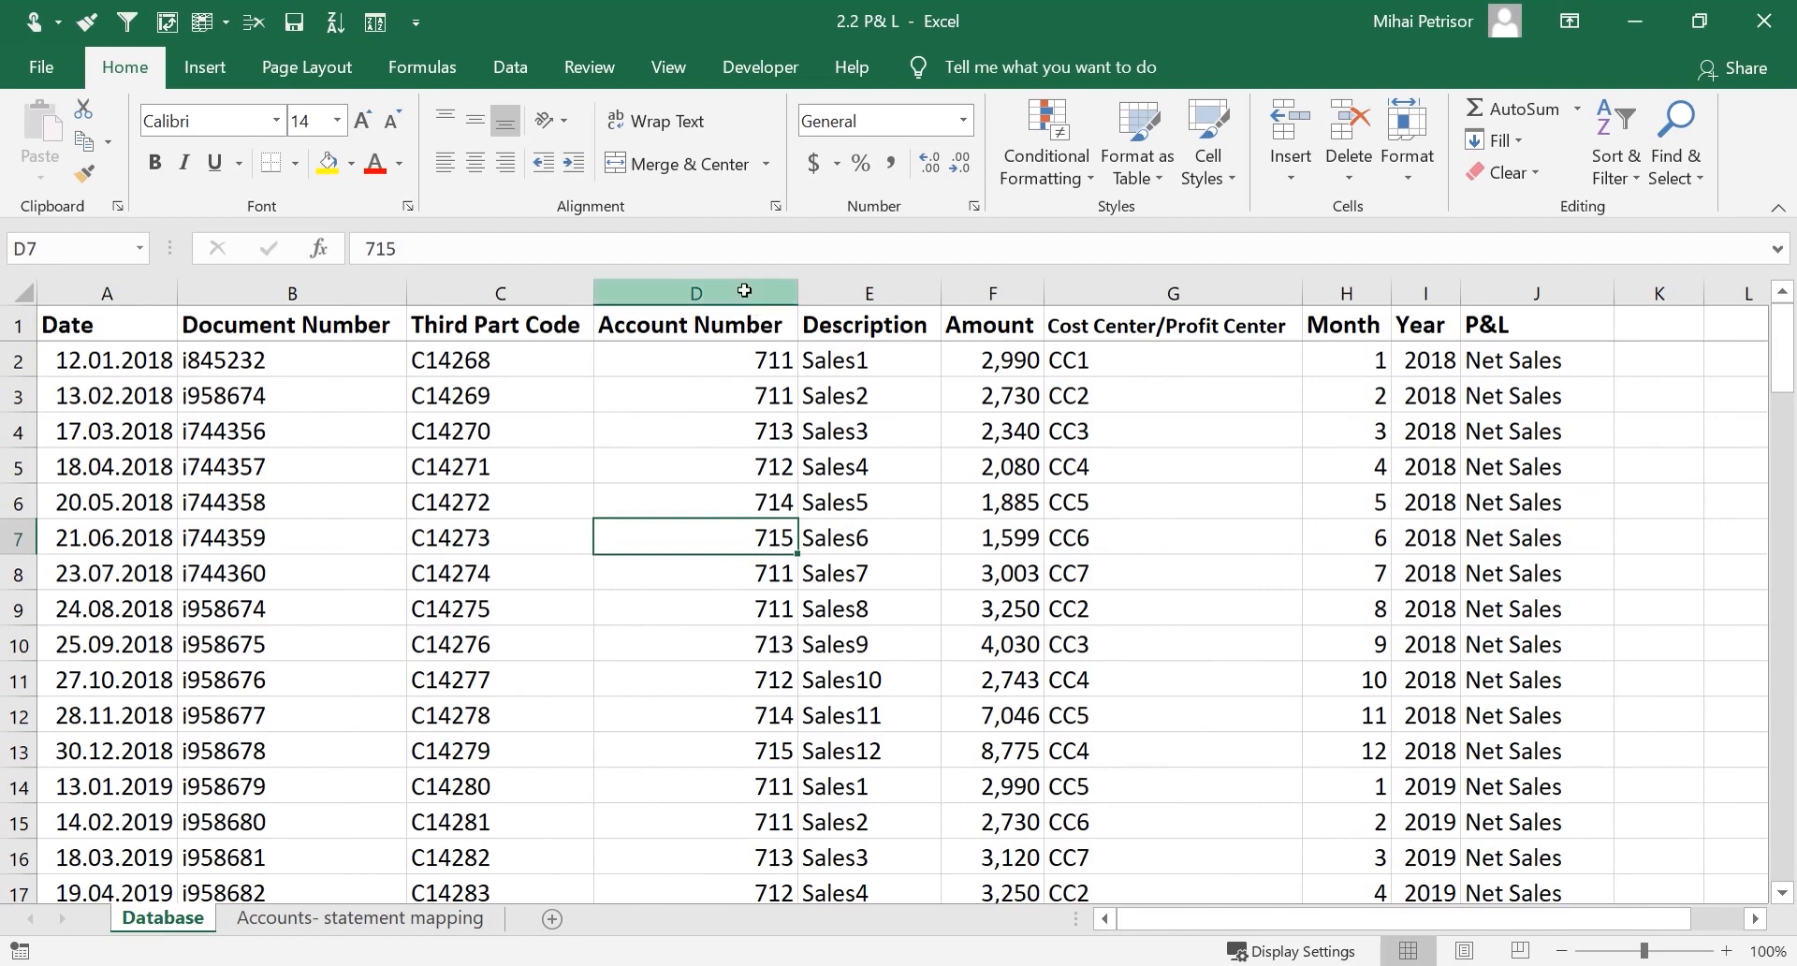
pyautogui.moveTo(711, 293)
pyautogui.mouseDown()
pyautogui.moveTo(520, 285)
pyautogui.moveTo(676, 293)
pyautogui.mouseUp()
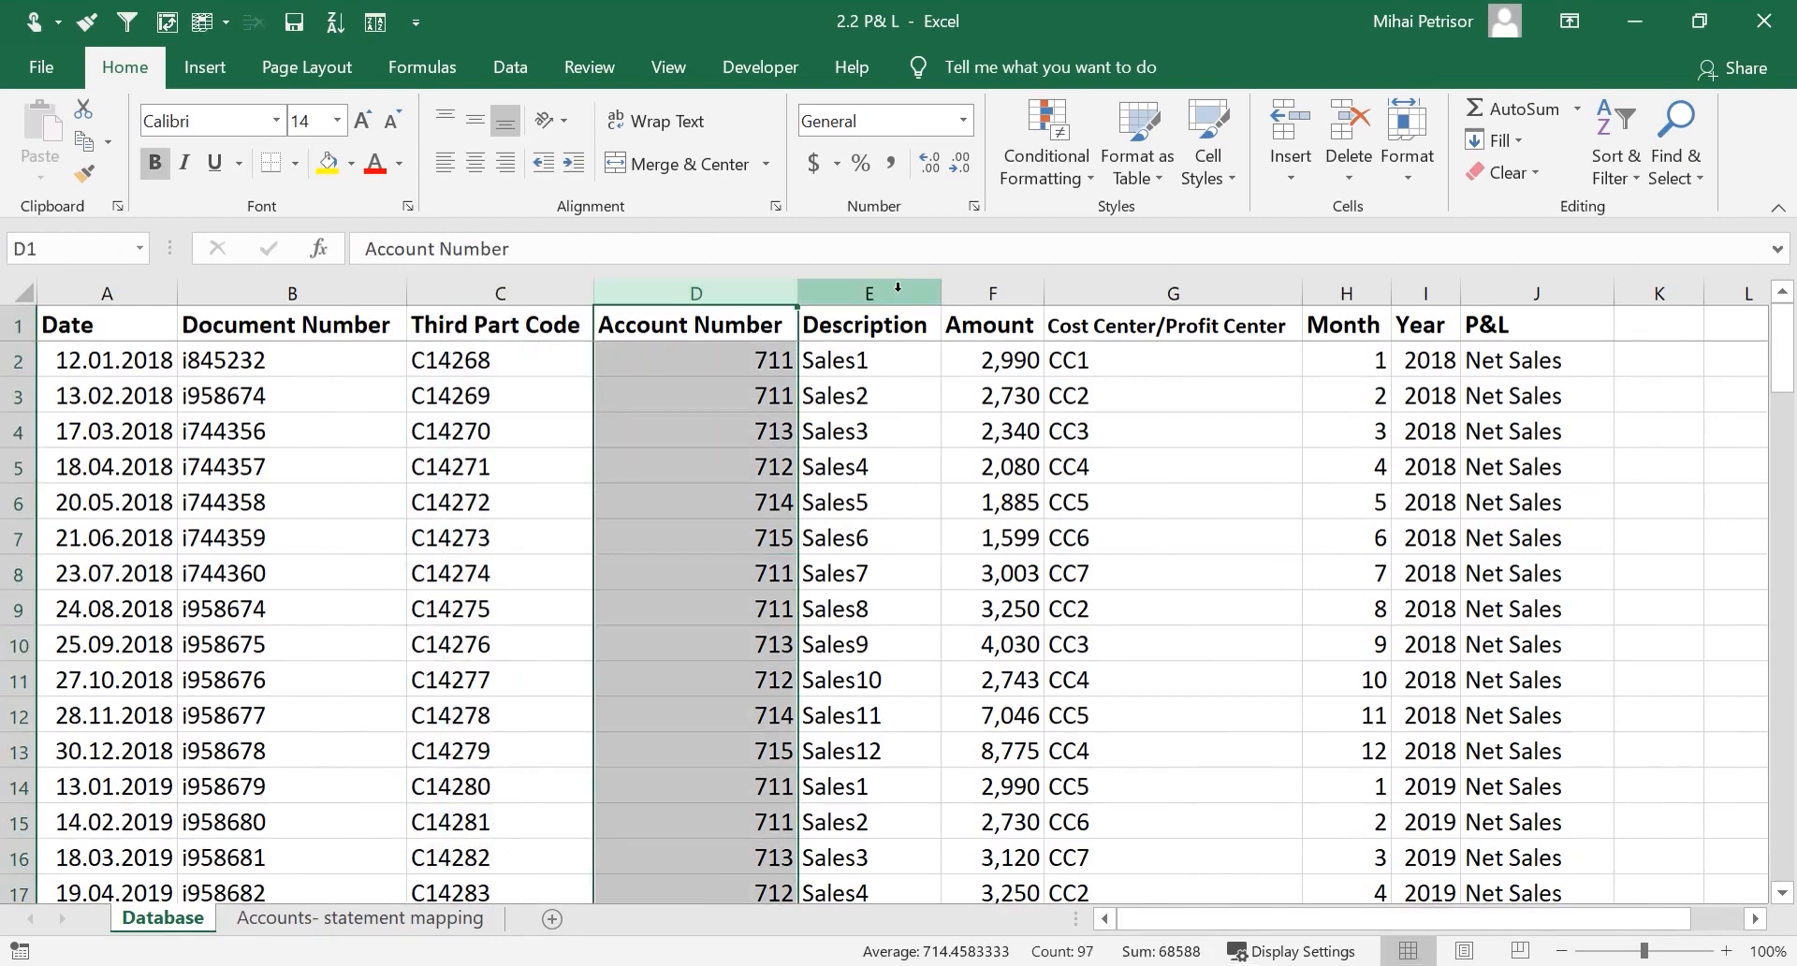
pyautogui.click(893, 288)
pyautogui.click(694, 404)
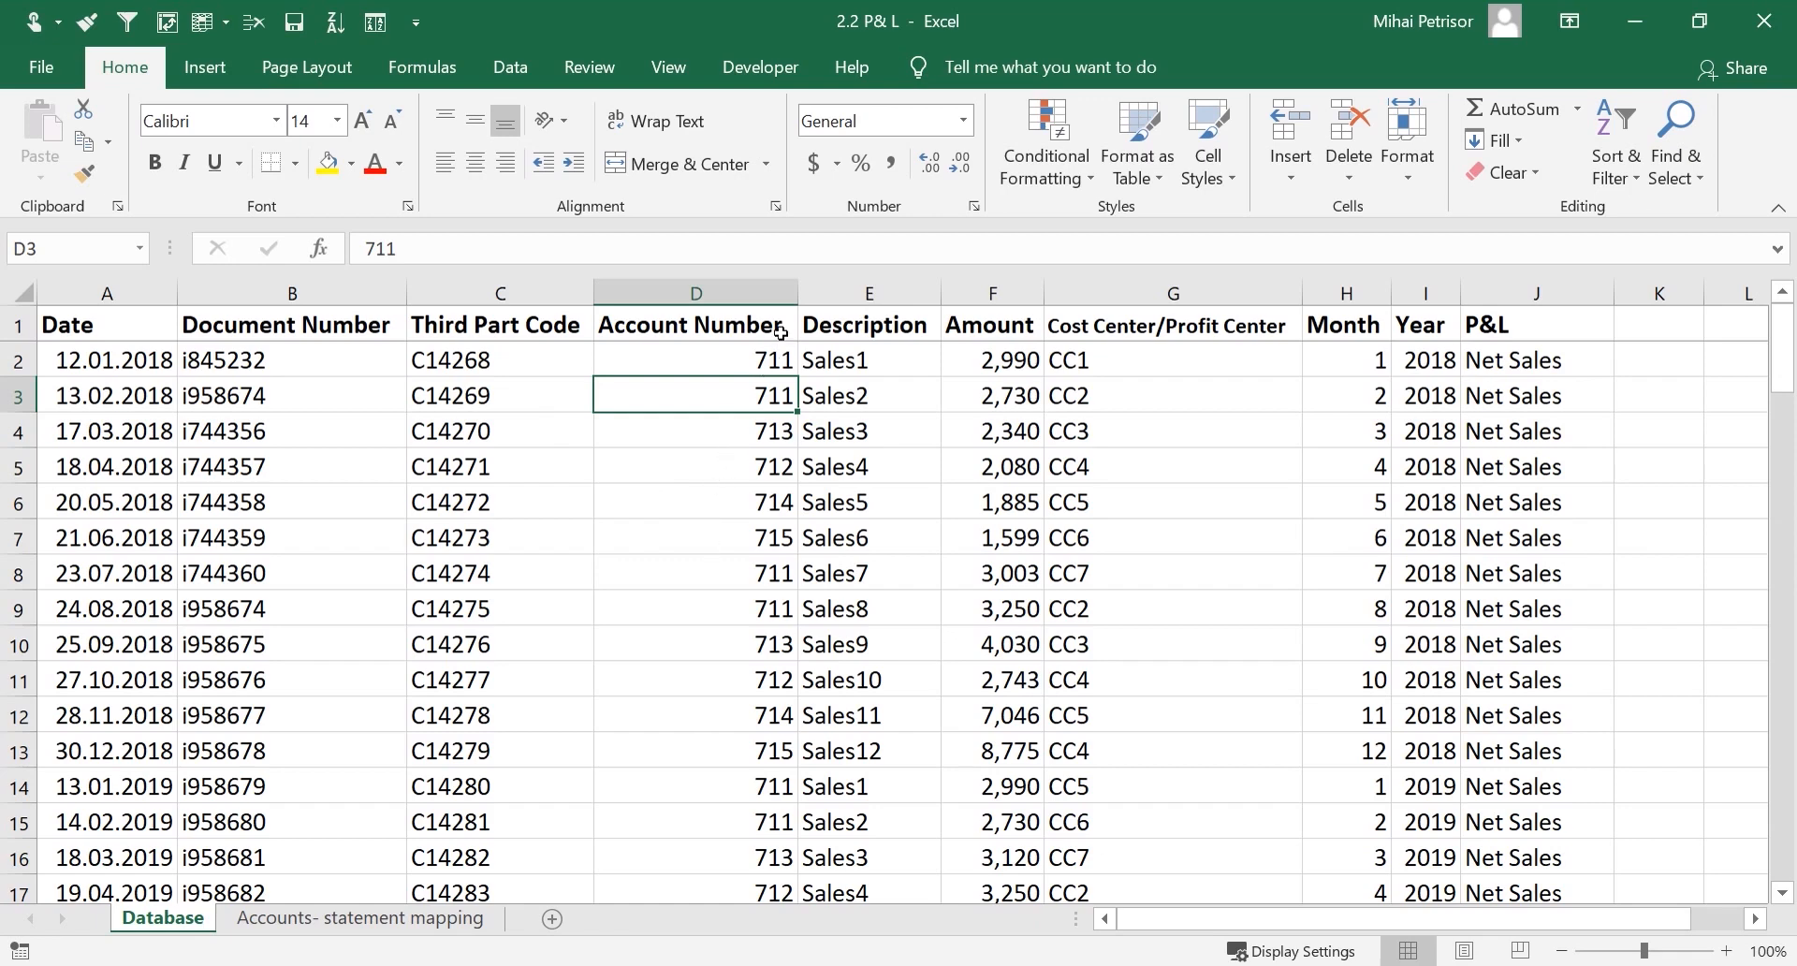
pyautogui.click(751, 287)
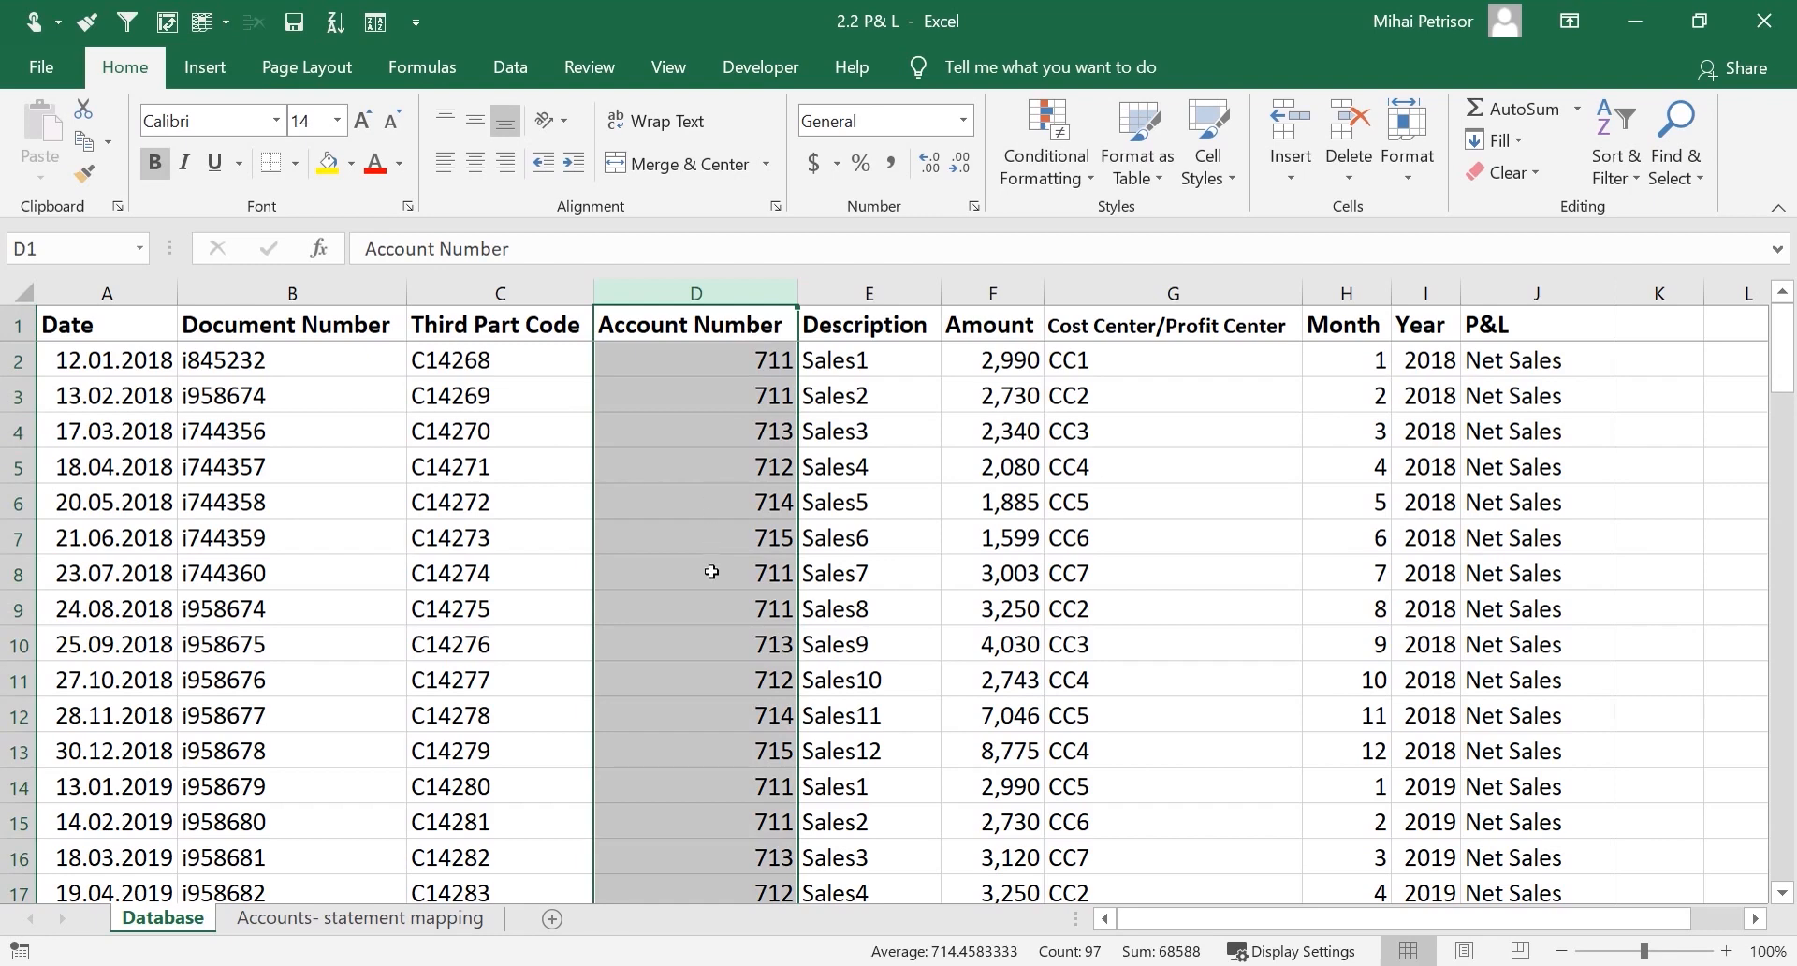
pyautogui.click(859, 289)
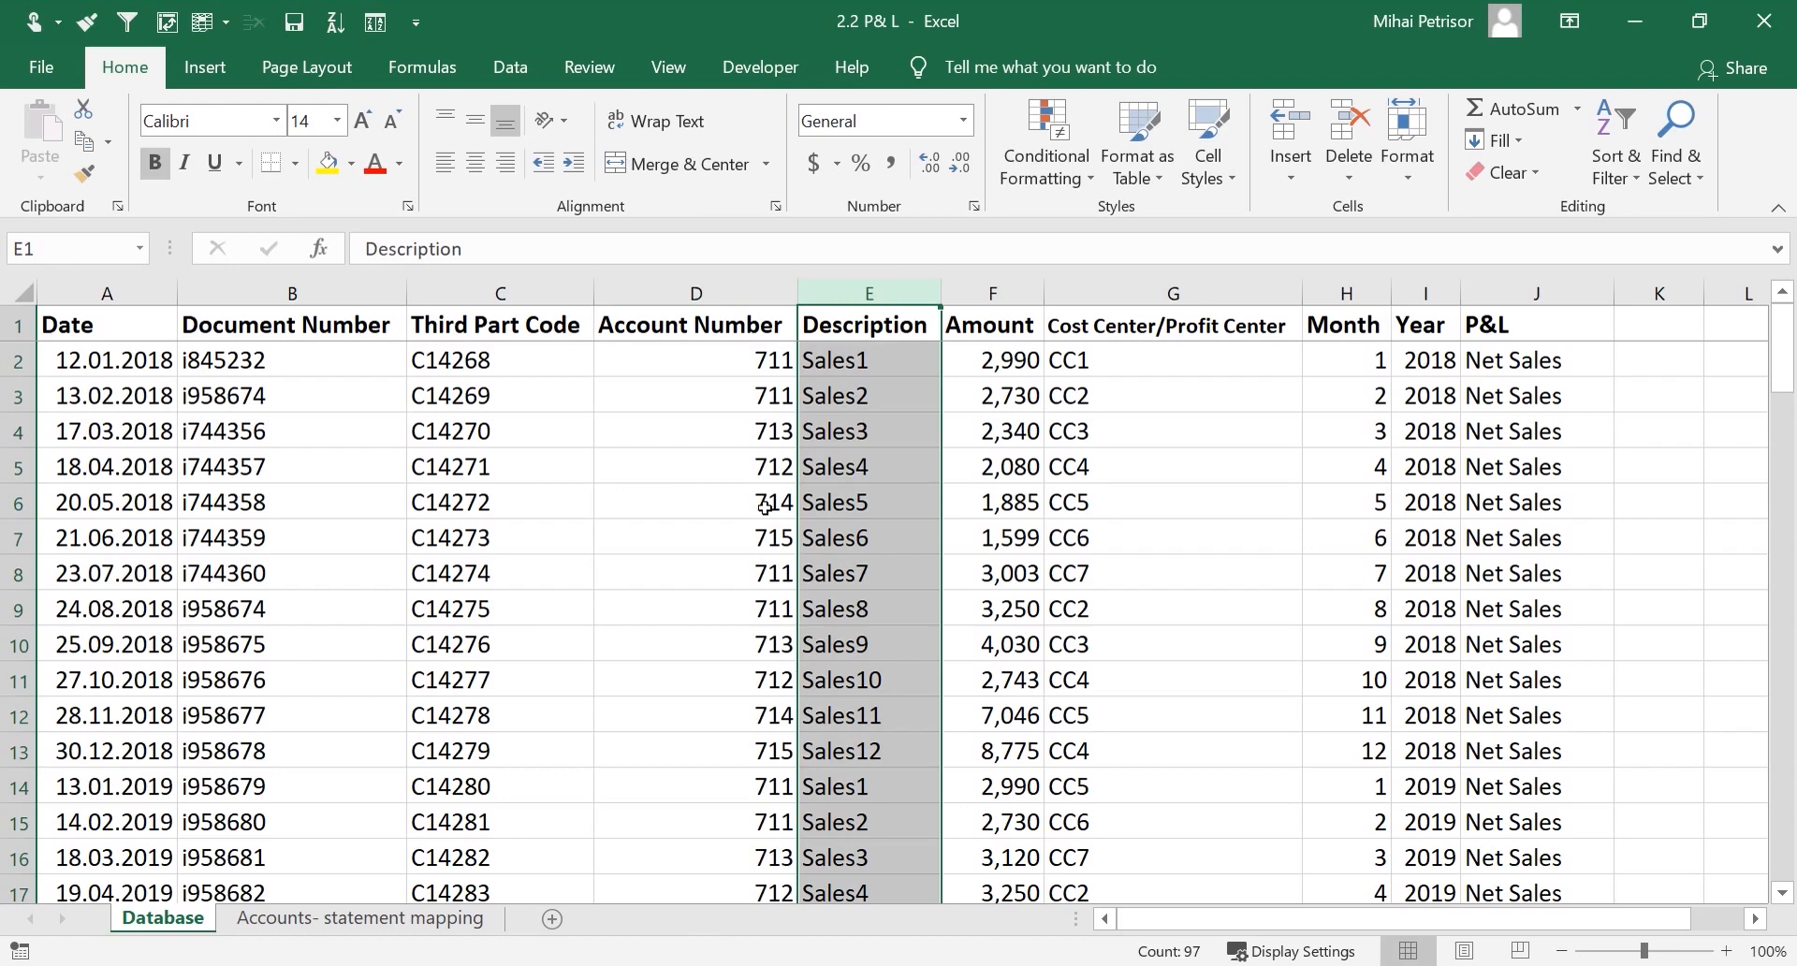
pyautogui.moveTo(708, 274); pyautogui.dragTo(681, 411)
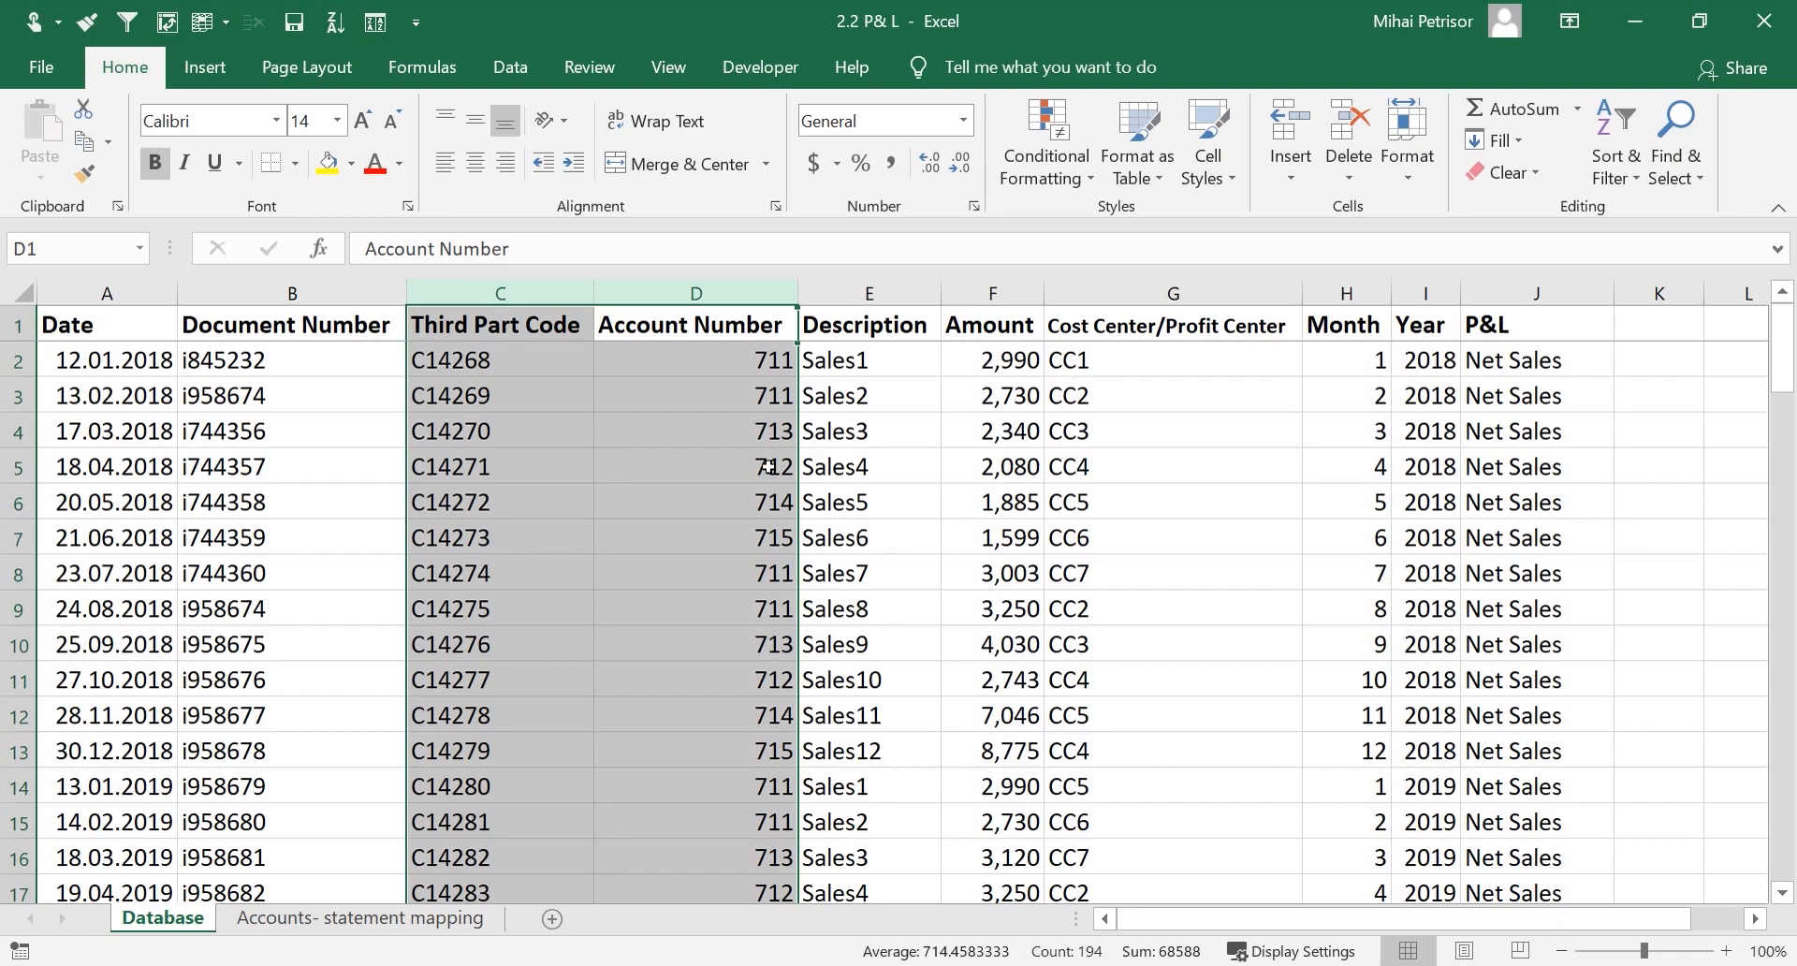
# Compare the descriptions with the P&L categories for the sales, purchase and operational cost rows of the Database sheet
pyautogui.click(1533, 421)
pyautogui.scroll(-7, 1254, 502)
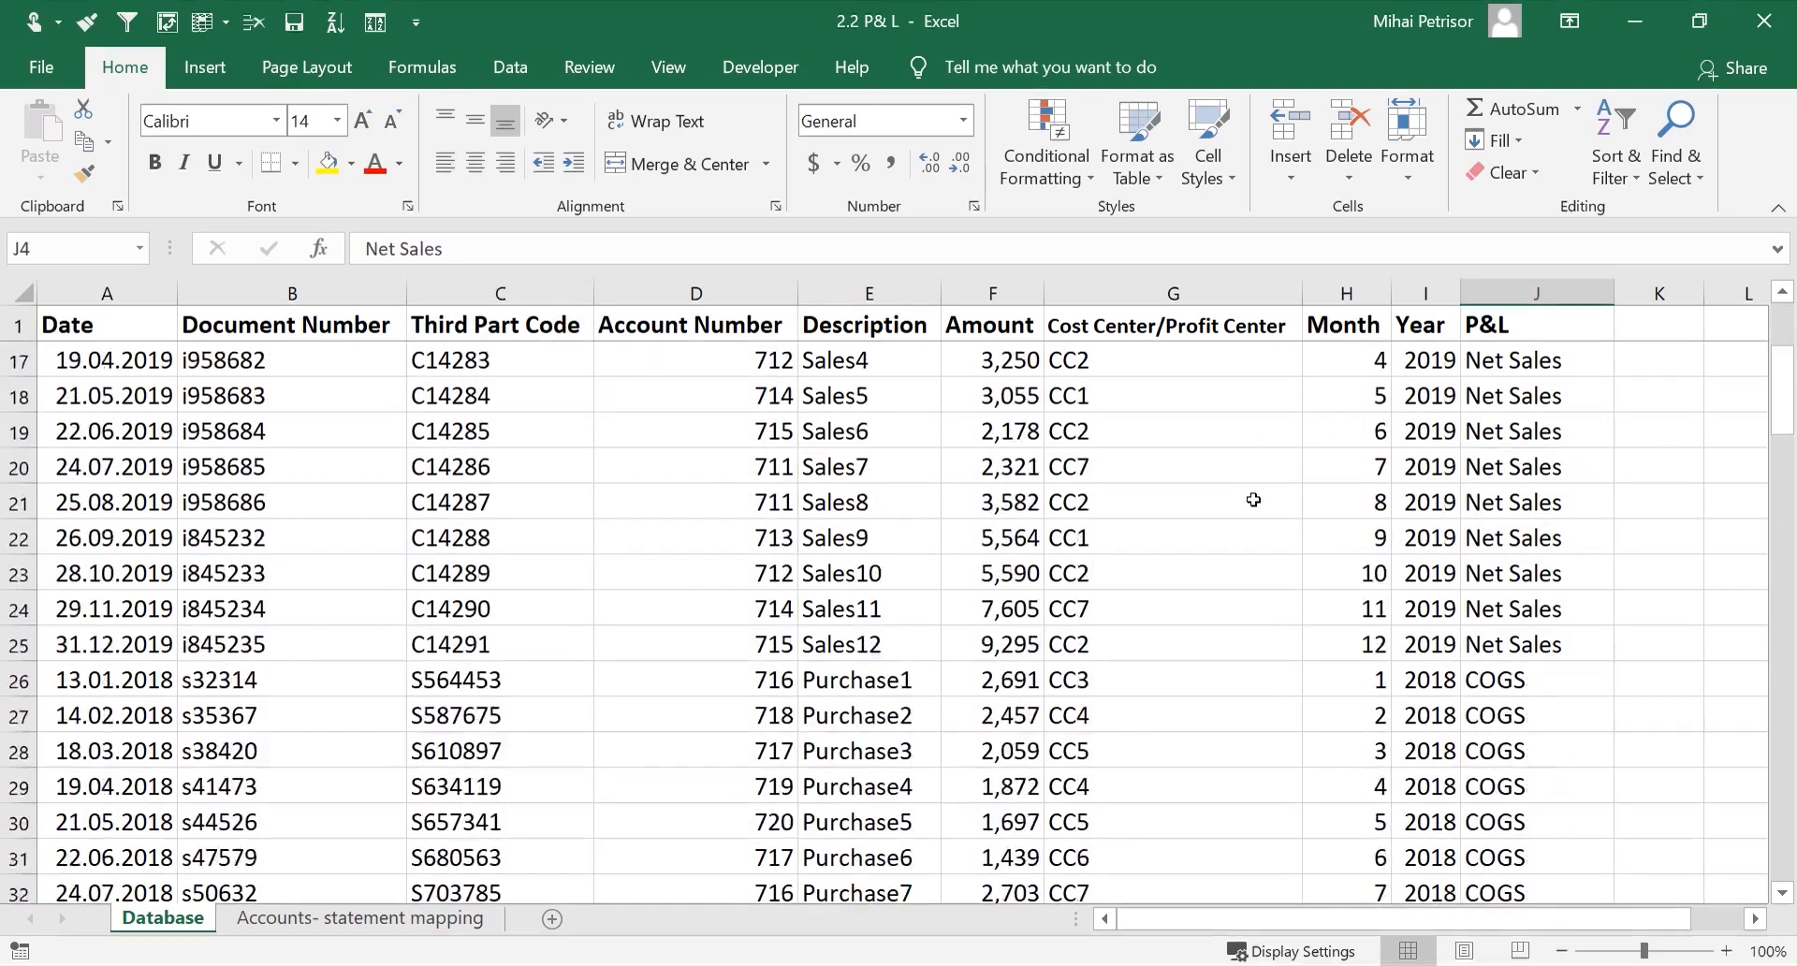
pyautogui.click(903, 496)
pyautogui.scroll(-5, 1555, 505)
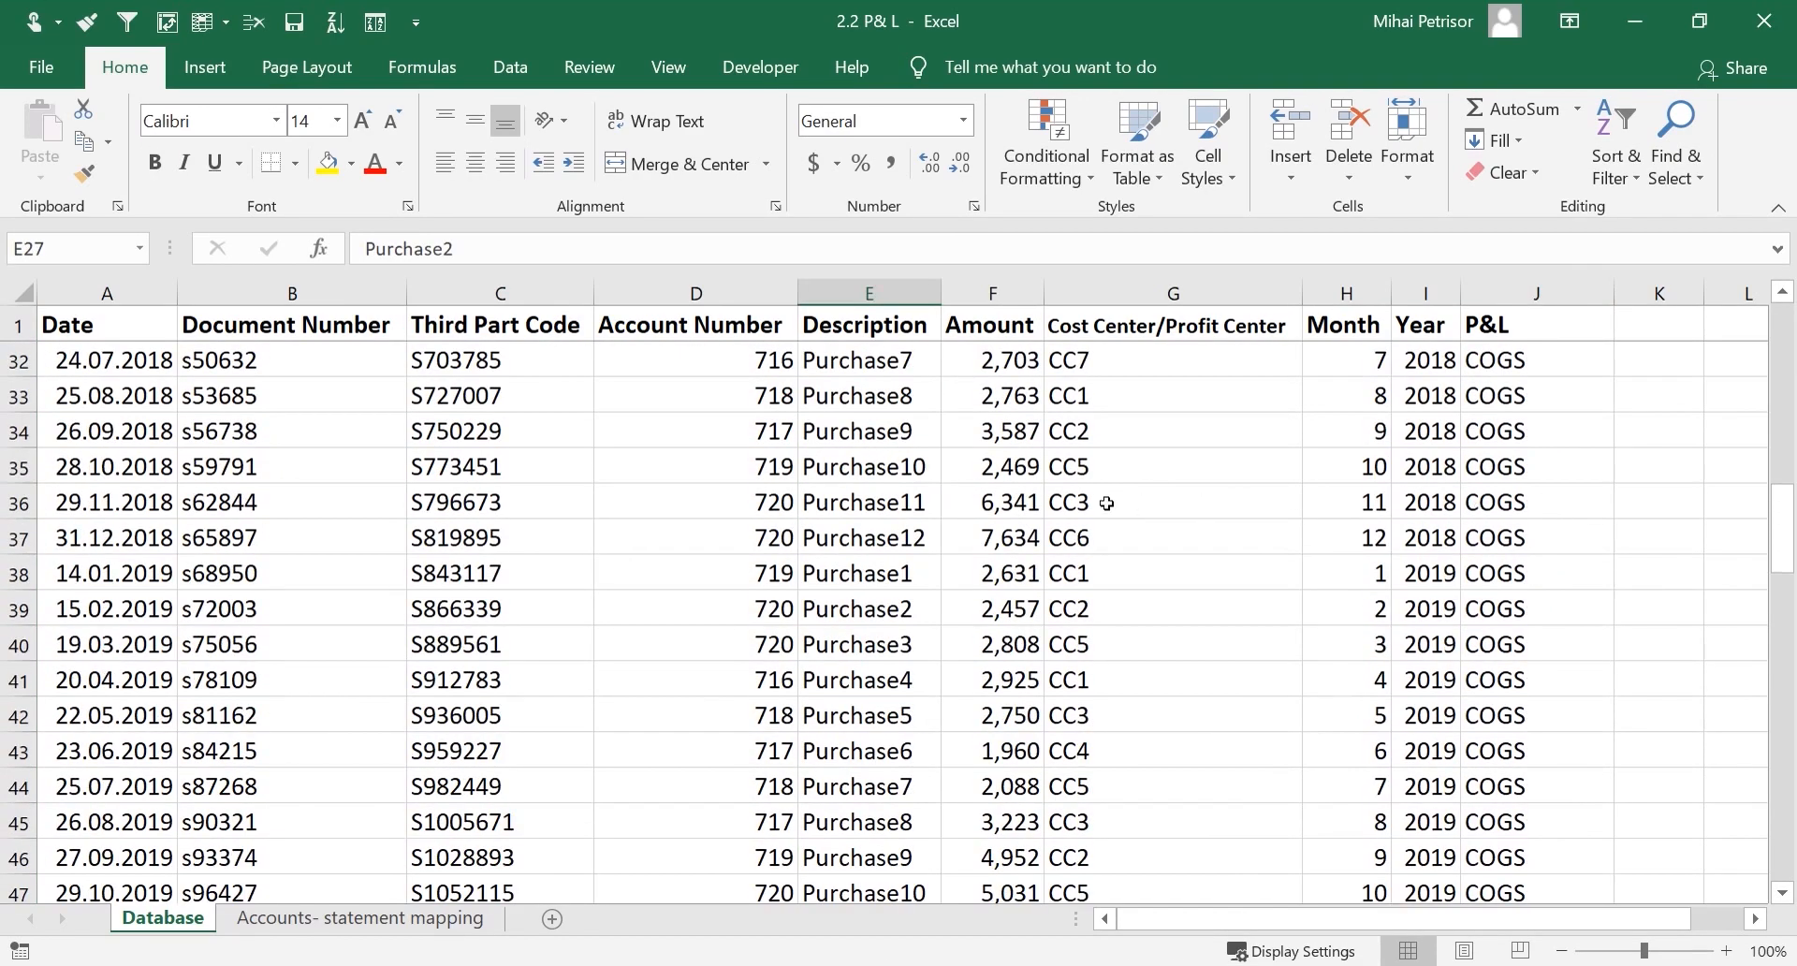
pyautogui.scroll(-3, 985, 505)
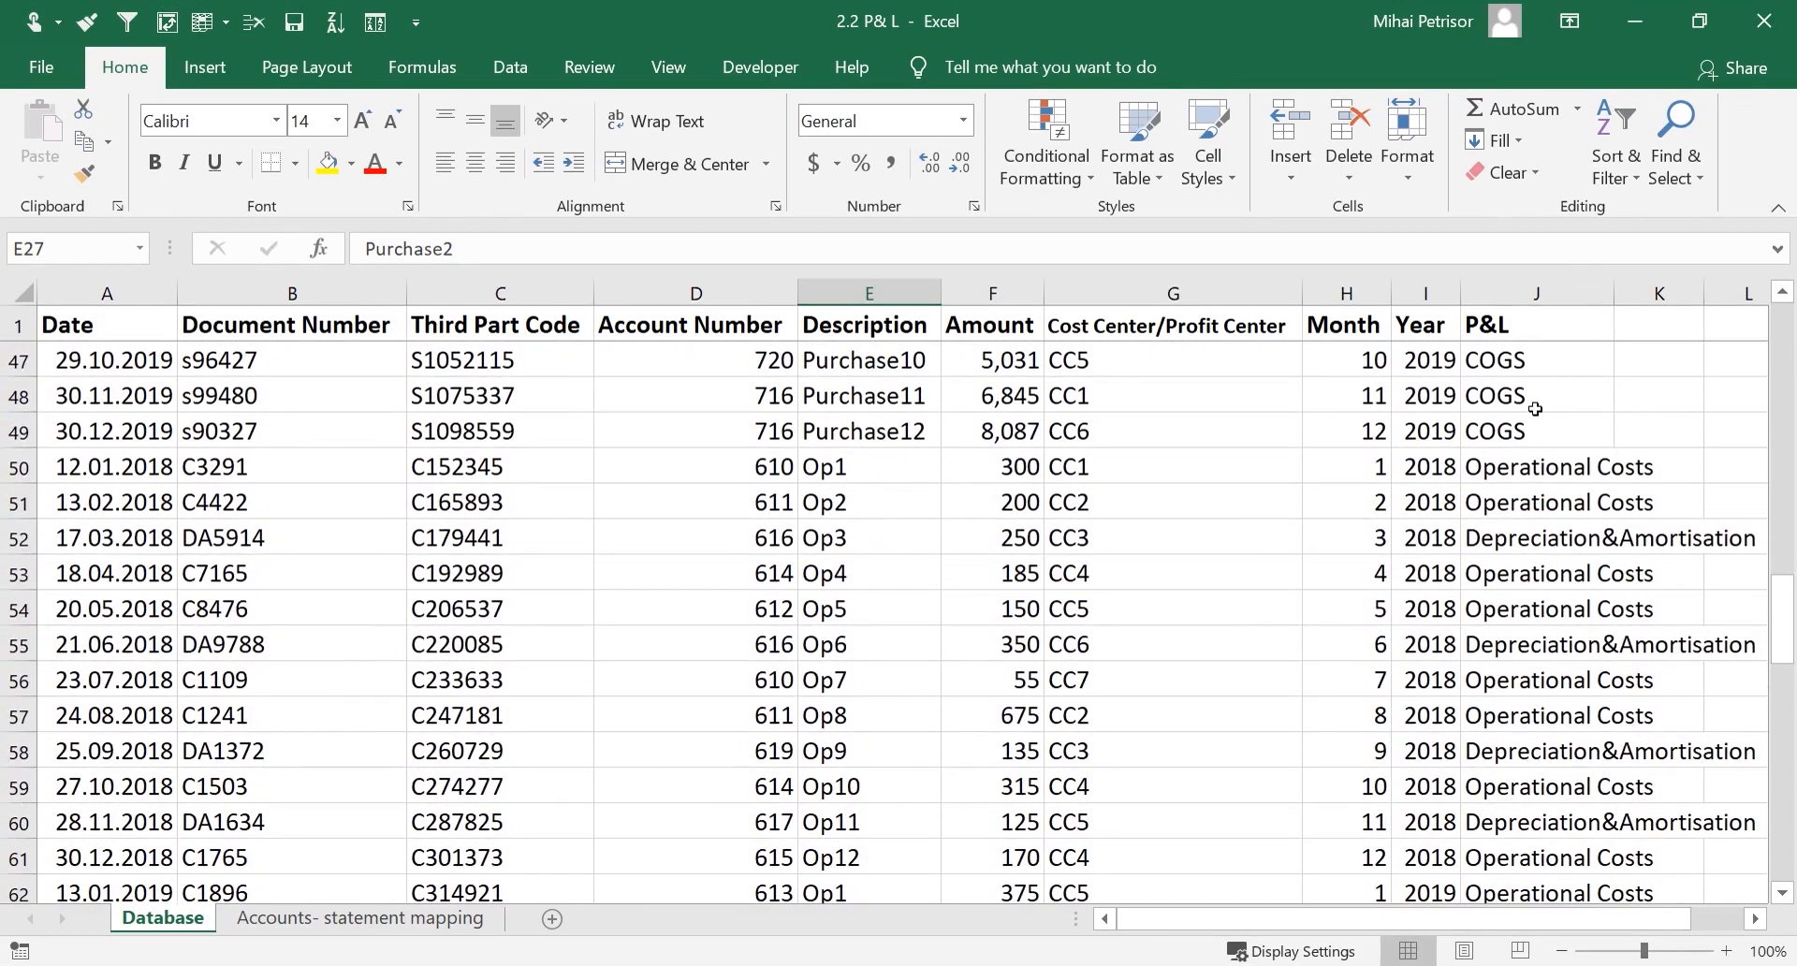
pyautogui.click(1536, 408)
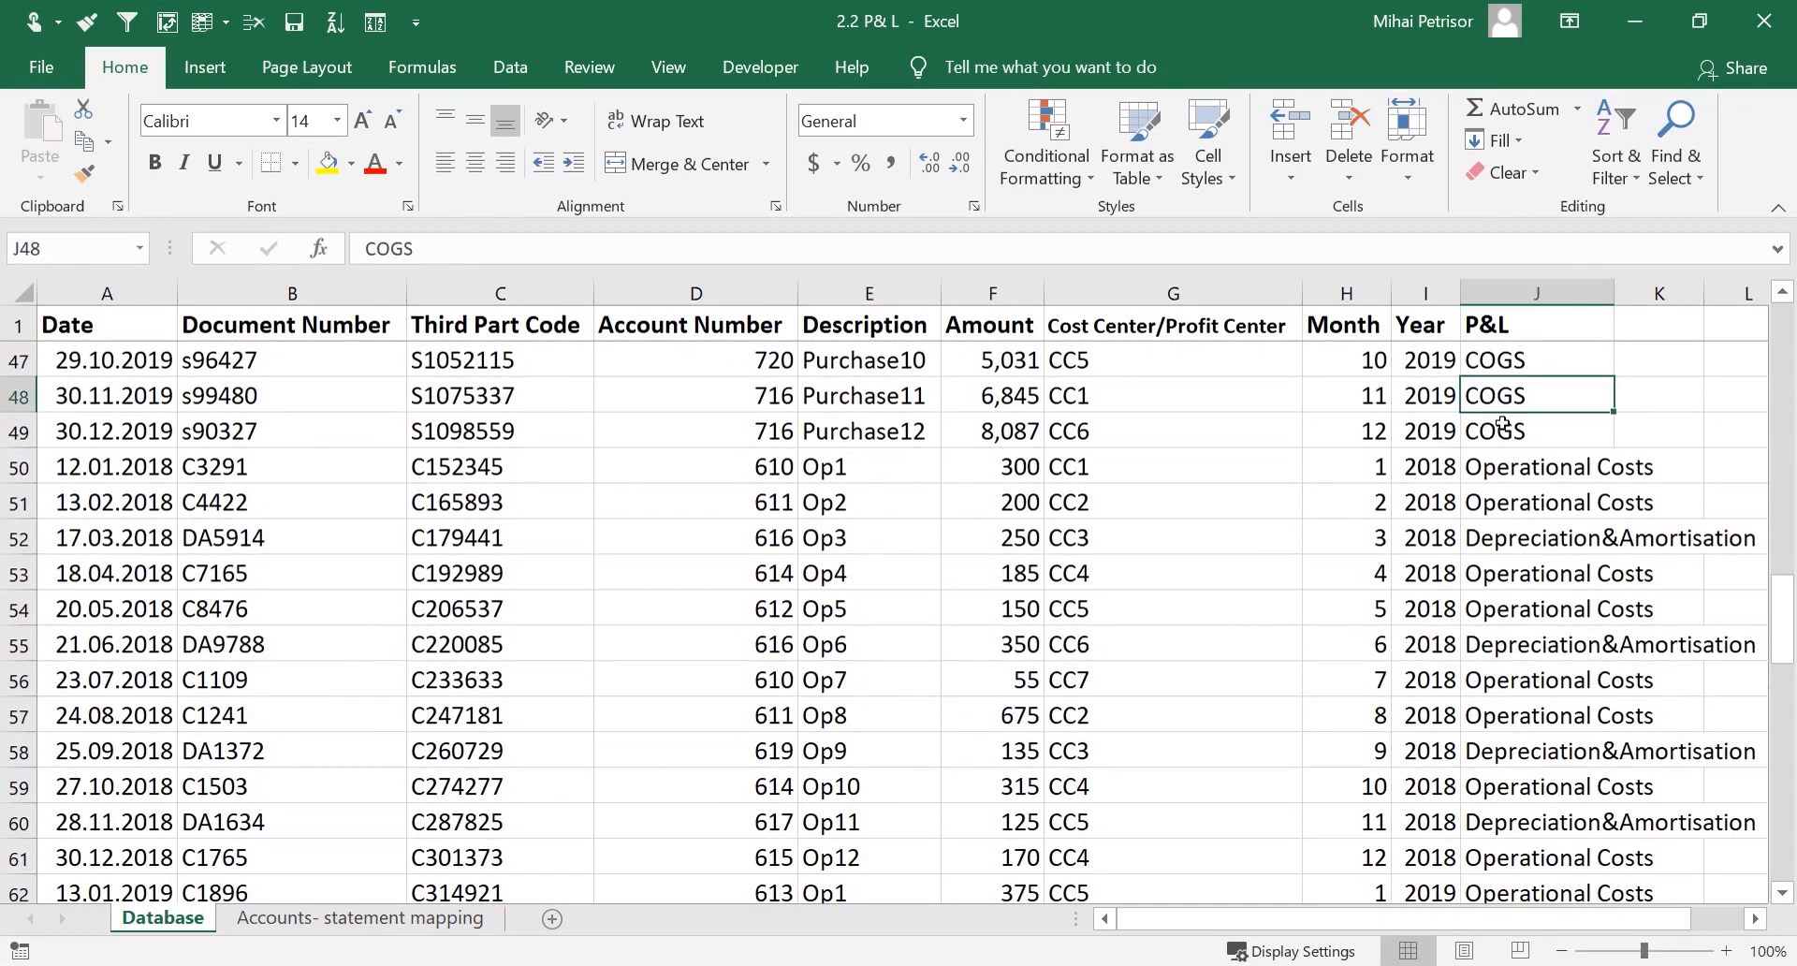
pyautogui.click(1518, 483)
pyautogui.click(828, 475)
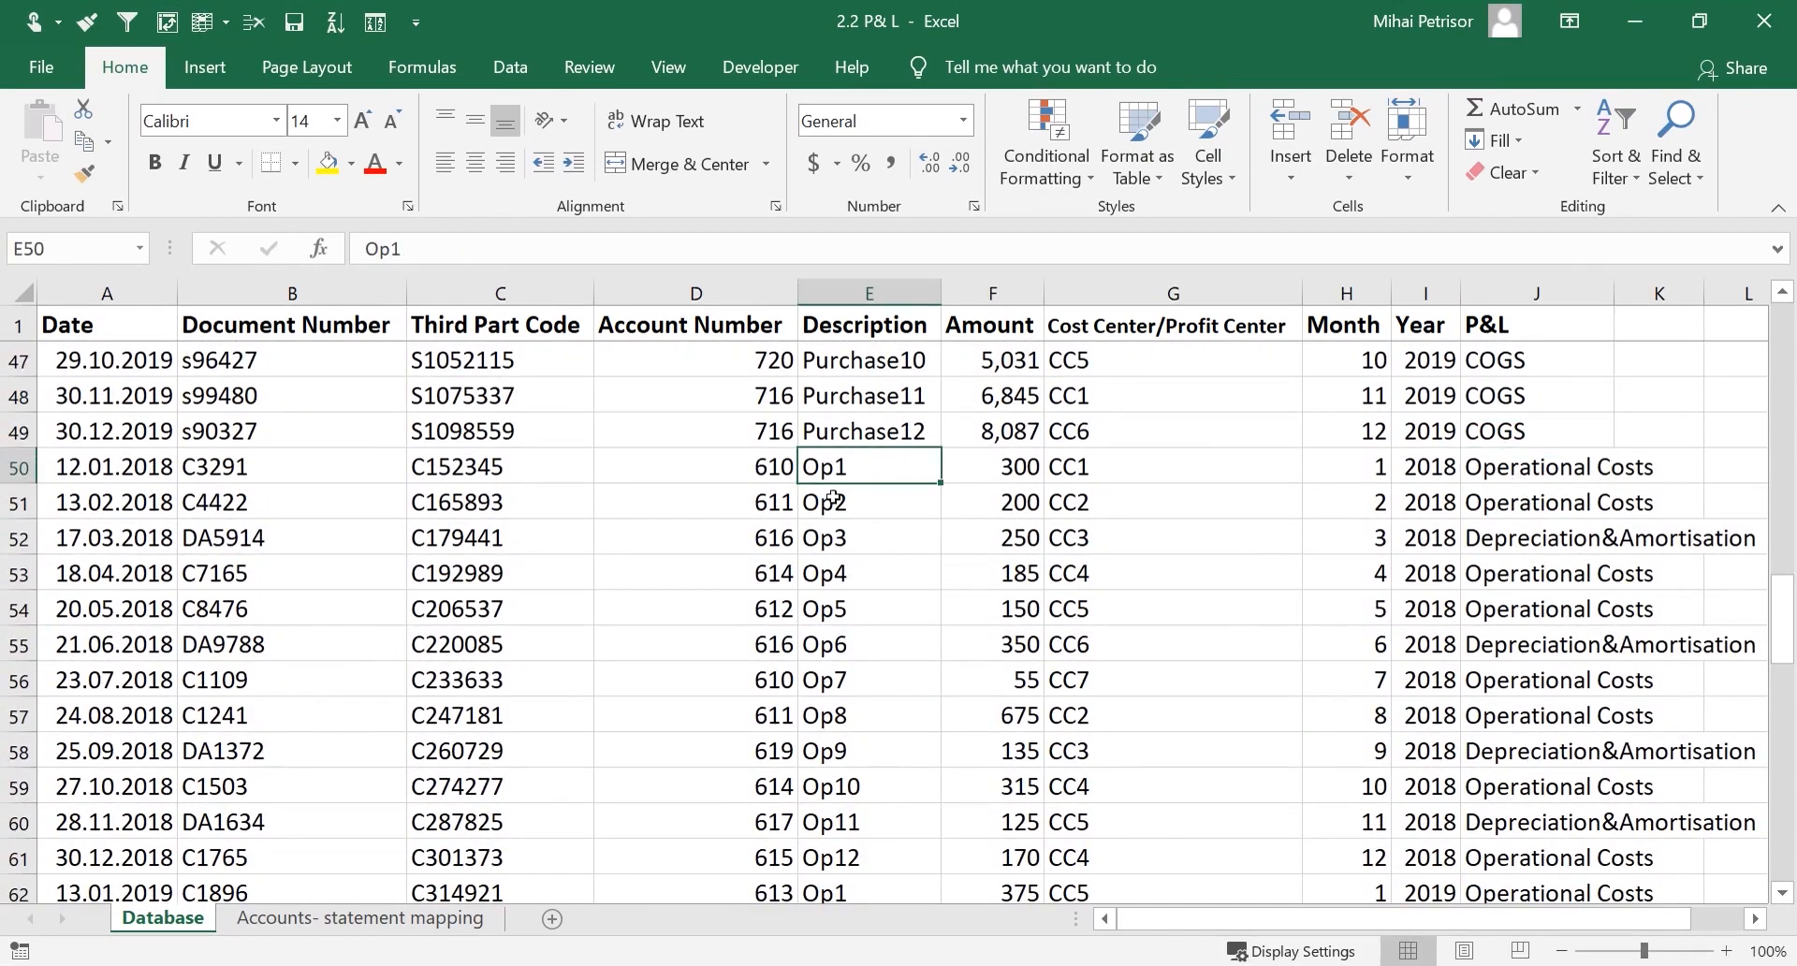
pyautogui.scroll(-2, 825, 498)
pyautogui.scroll(1, 1732, 590)
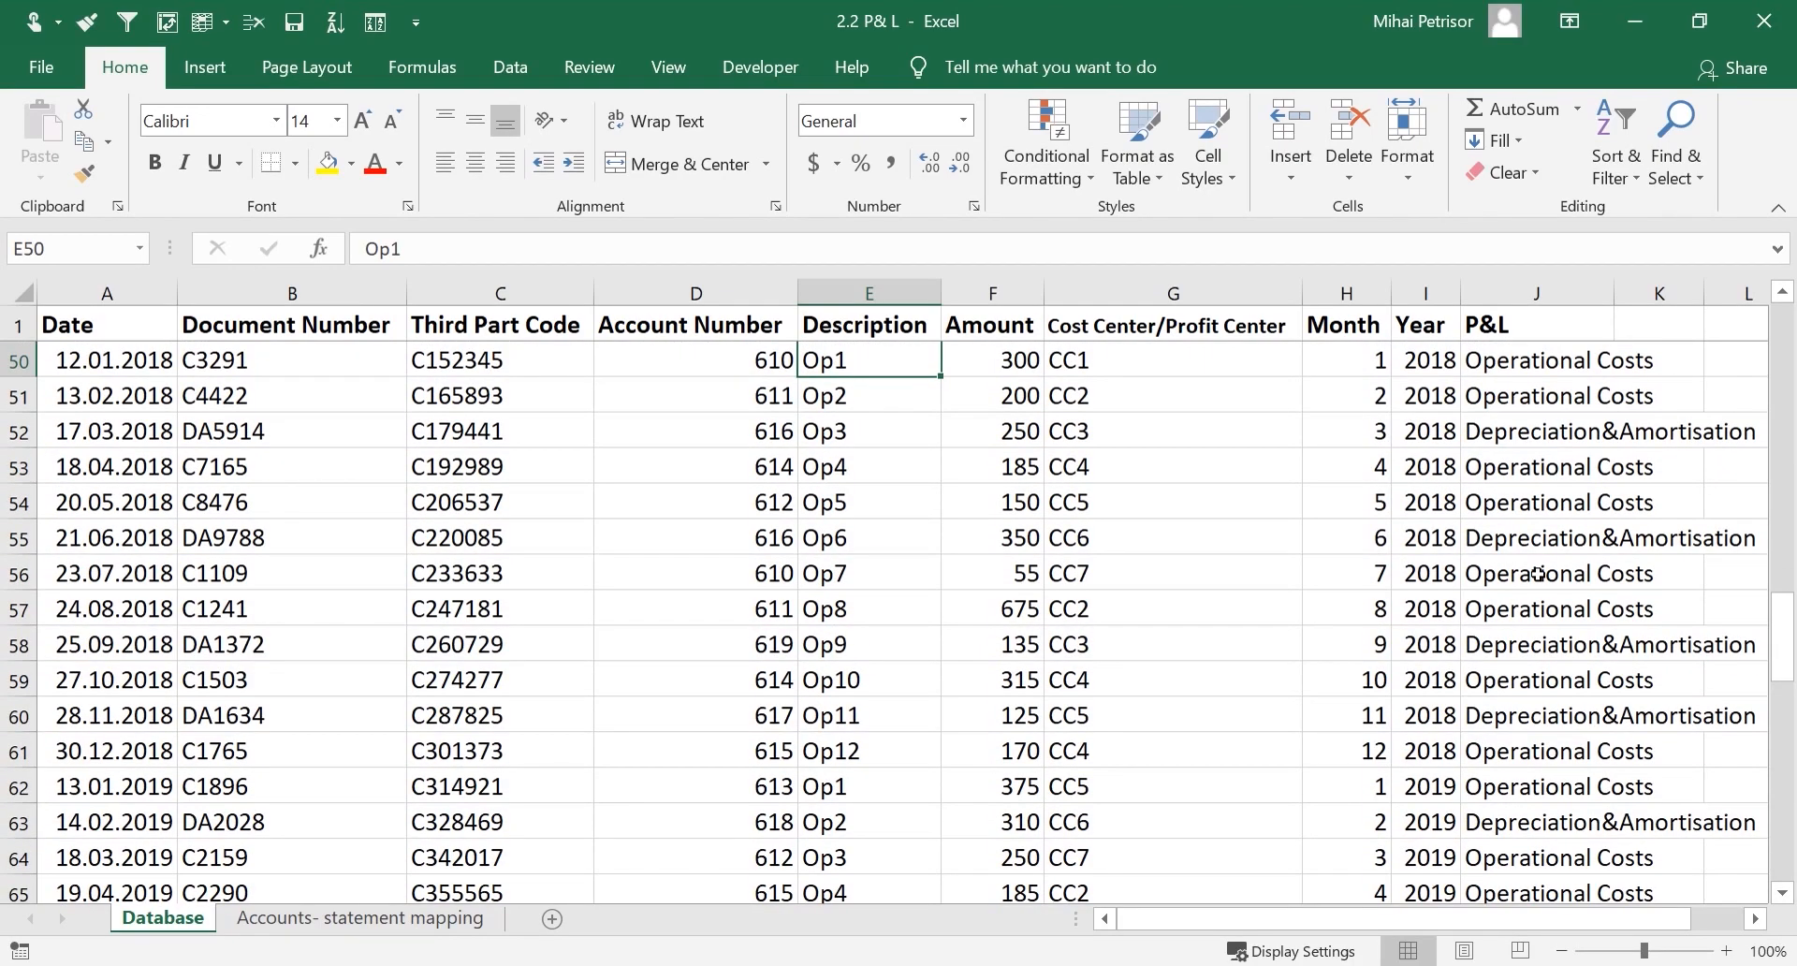
pyautogui.scroll(1, 1538, 573)
pyautogui.scroll(-1, 1538, 572)
pyautogui.click(1549, 535)
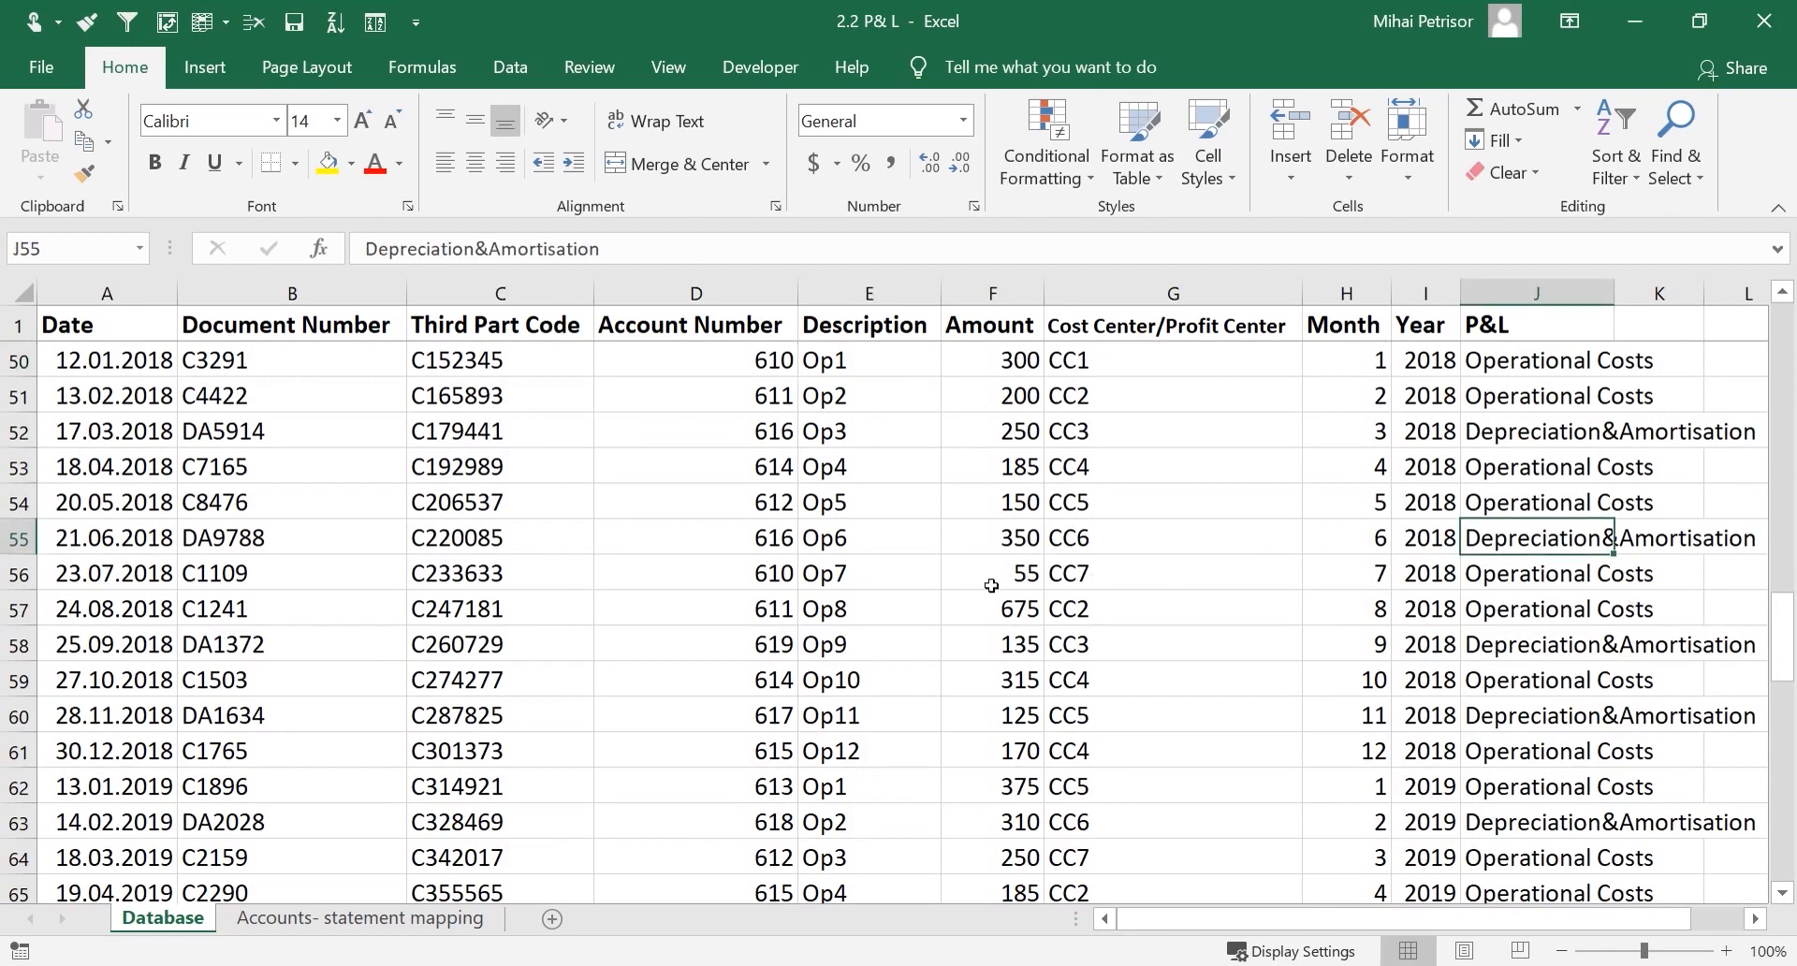
# Check the Financial Costs rows down to the end of the Database sheet, and return to the sales rows
pyautogui.scroll(-10, 997, 585)
pyautogui.scroll(2, 1236, 578)
pyautogui.scroll(-5, 1347, 574)
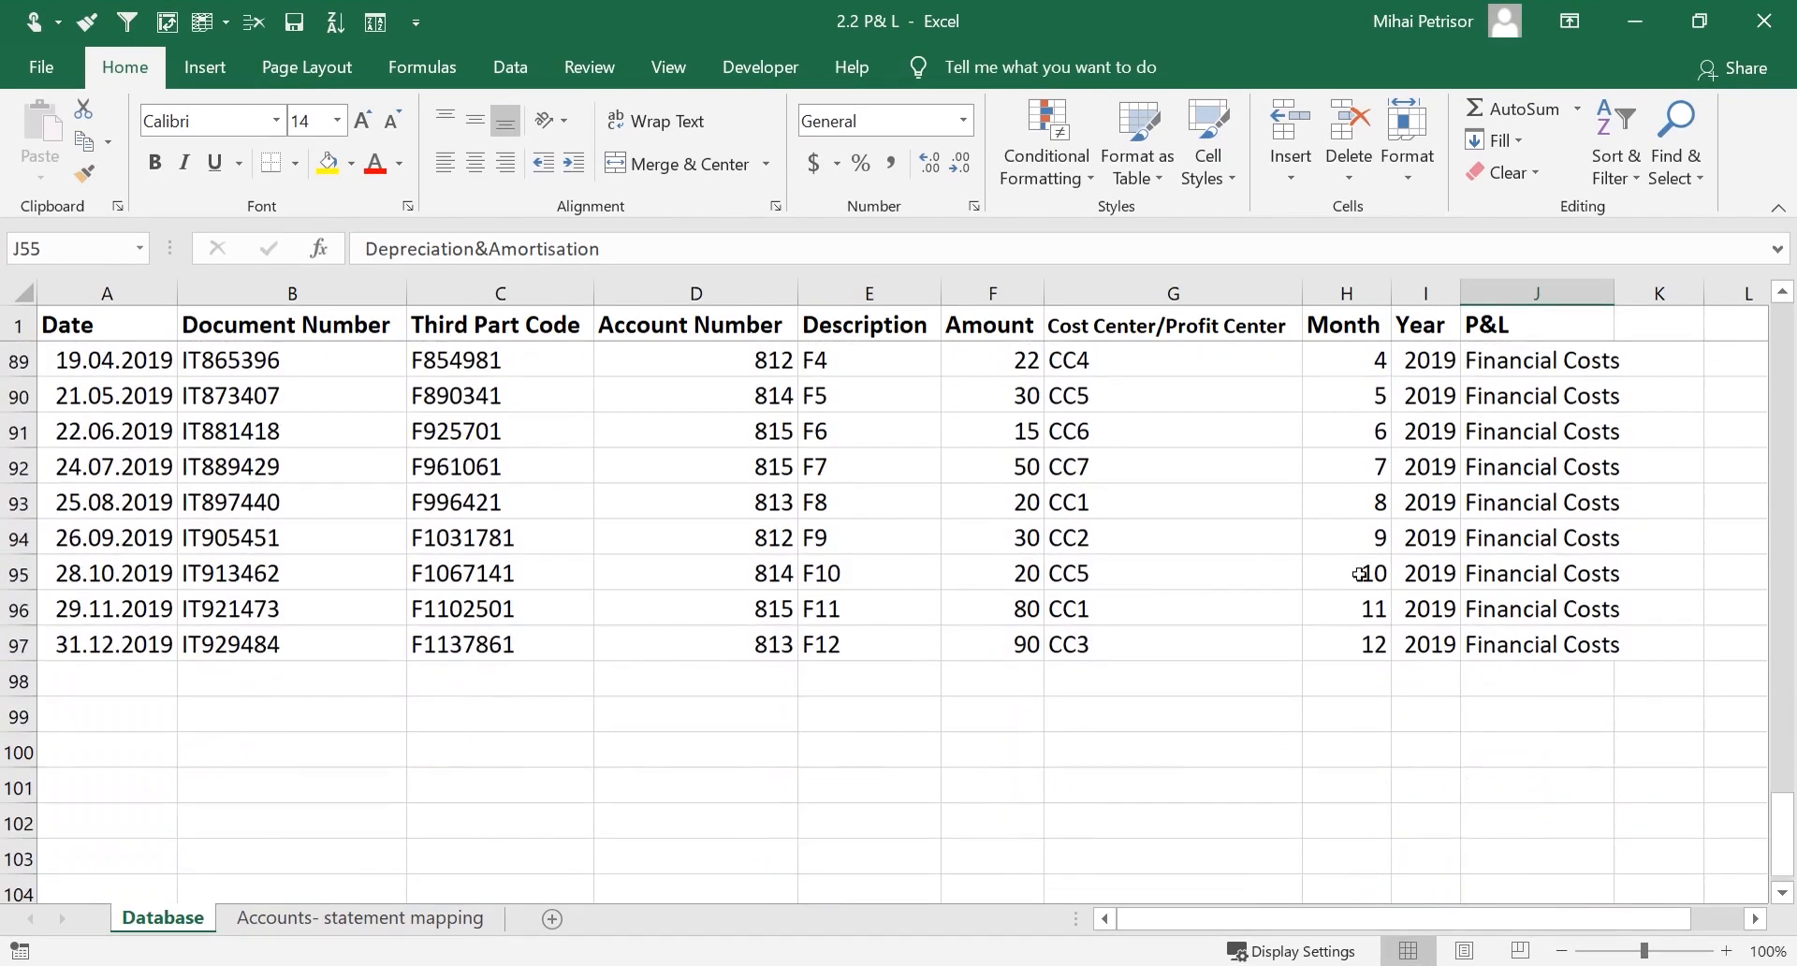
pyautogui.scroll(3, 1294, 590)
pyautogui.click(557, 609)
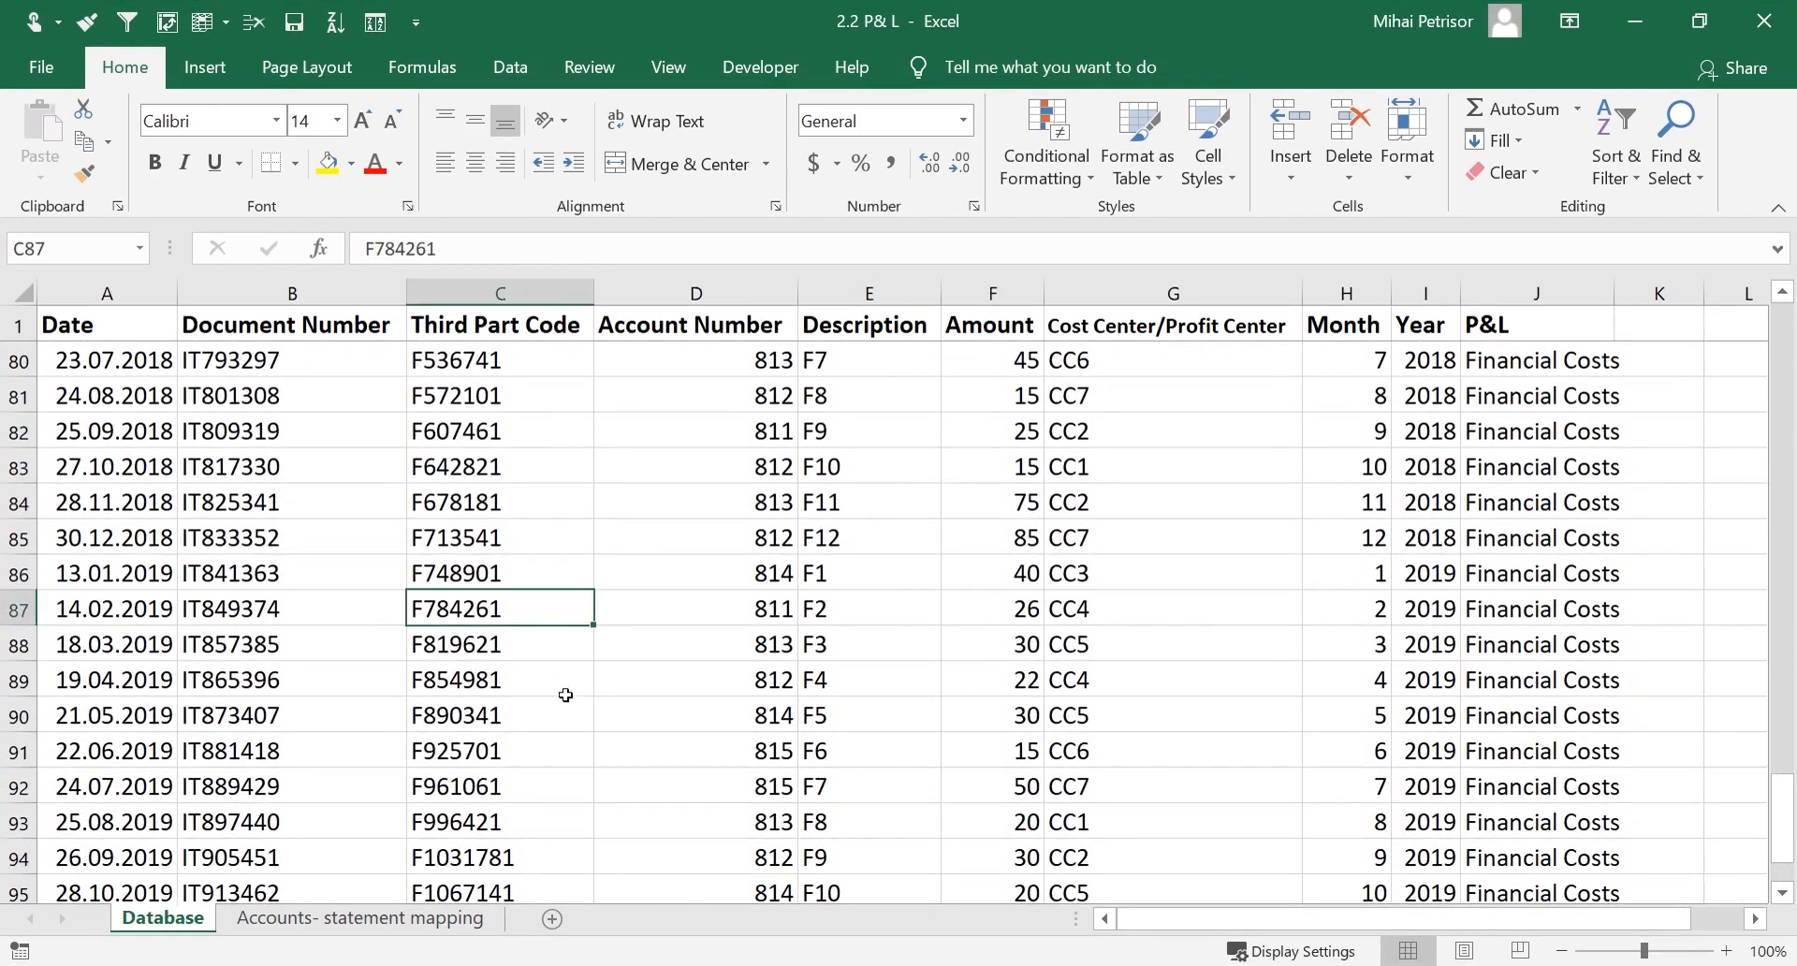
pyautogui.scroll(-1, 561, 692)
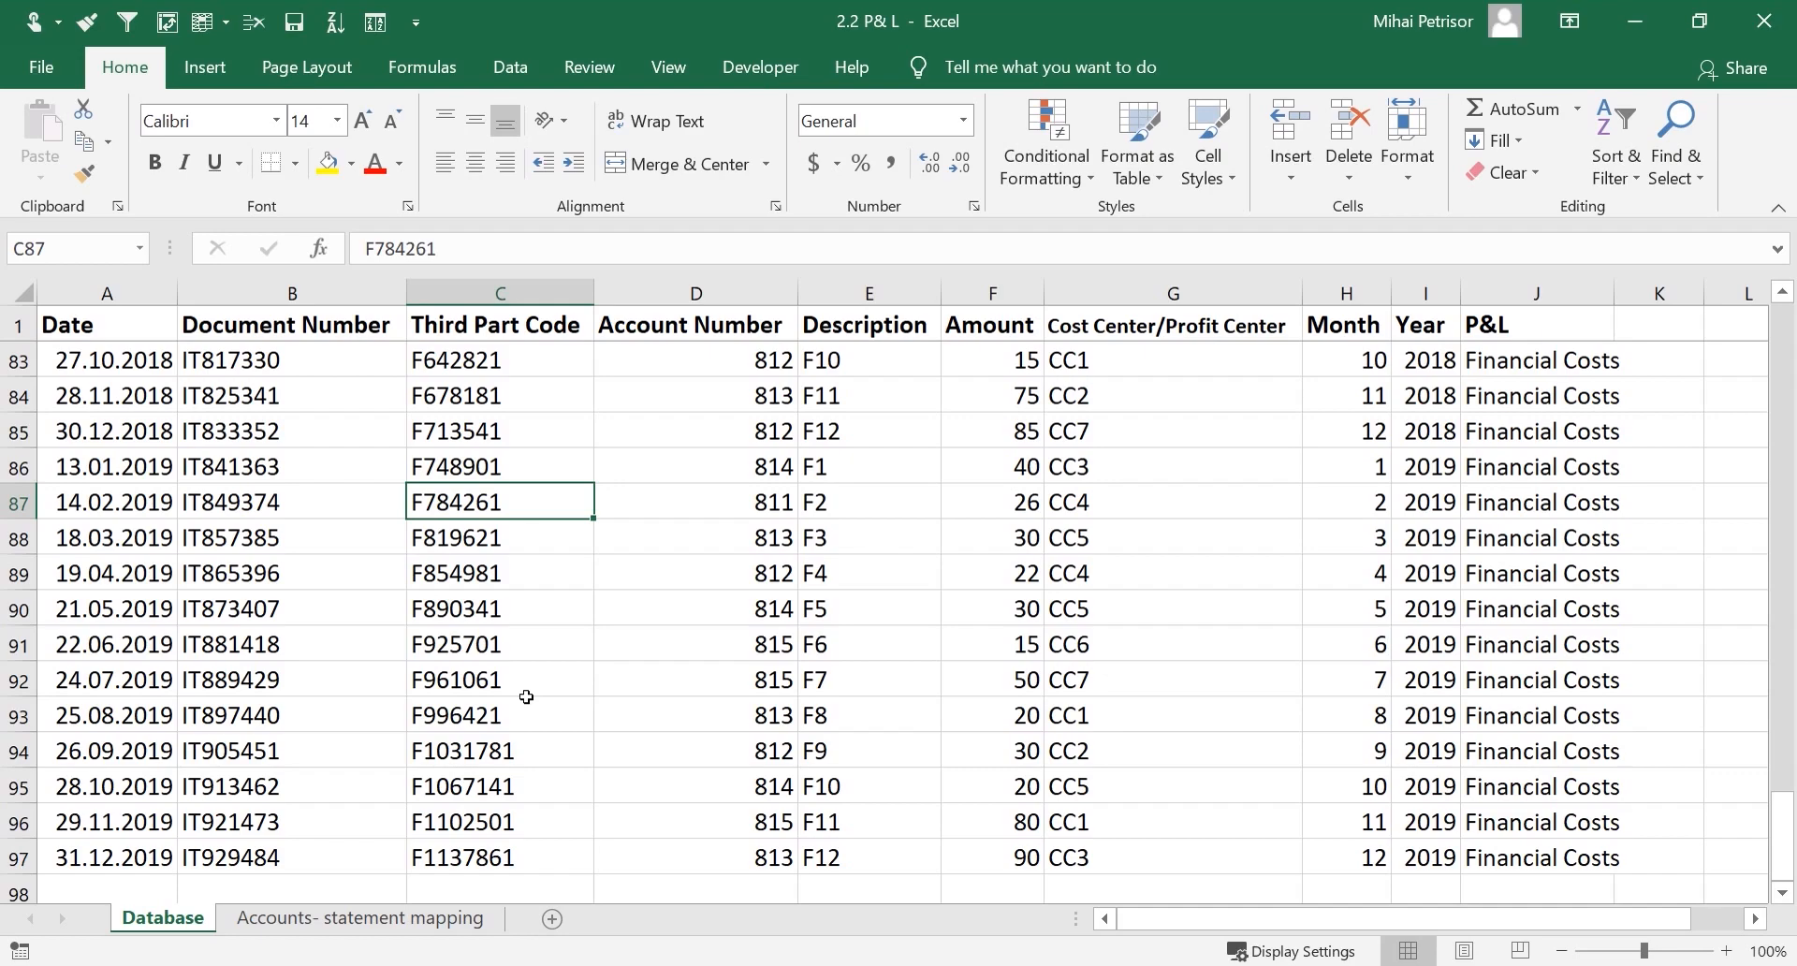
pyautogui.scroll(20, 526, 696)
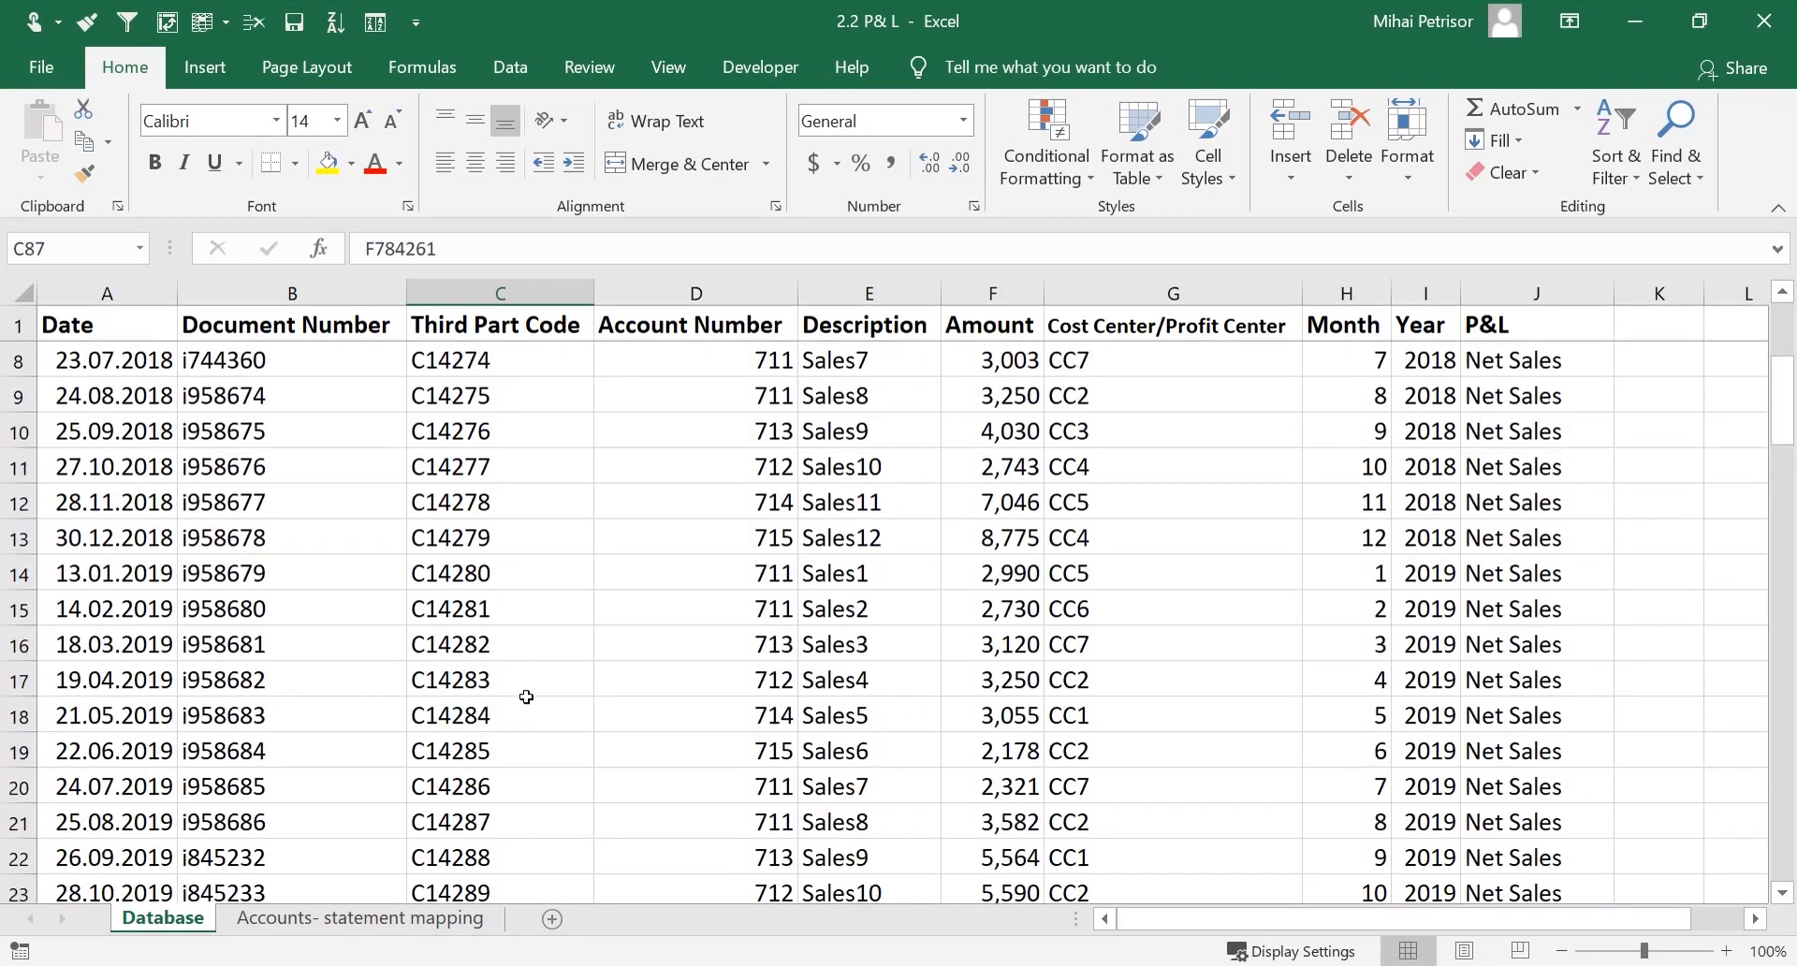
pyautogui.scroll(2, 526, 696)
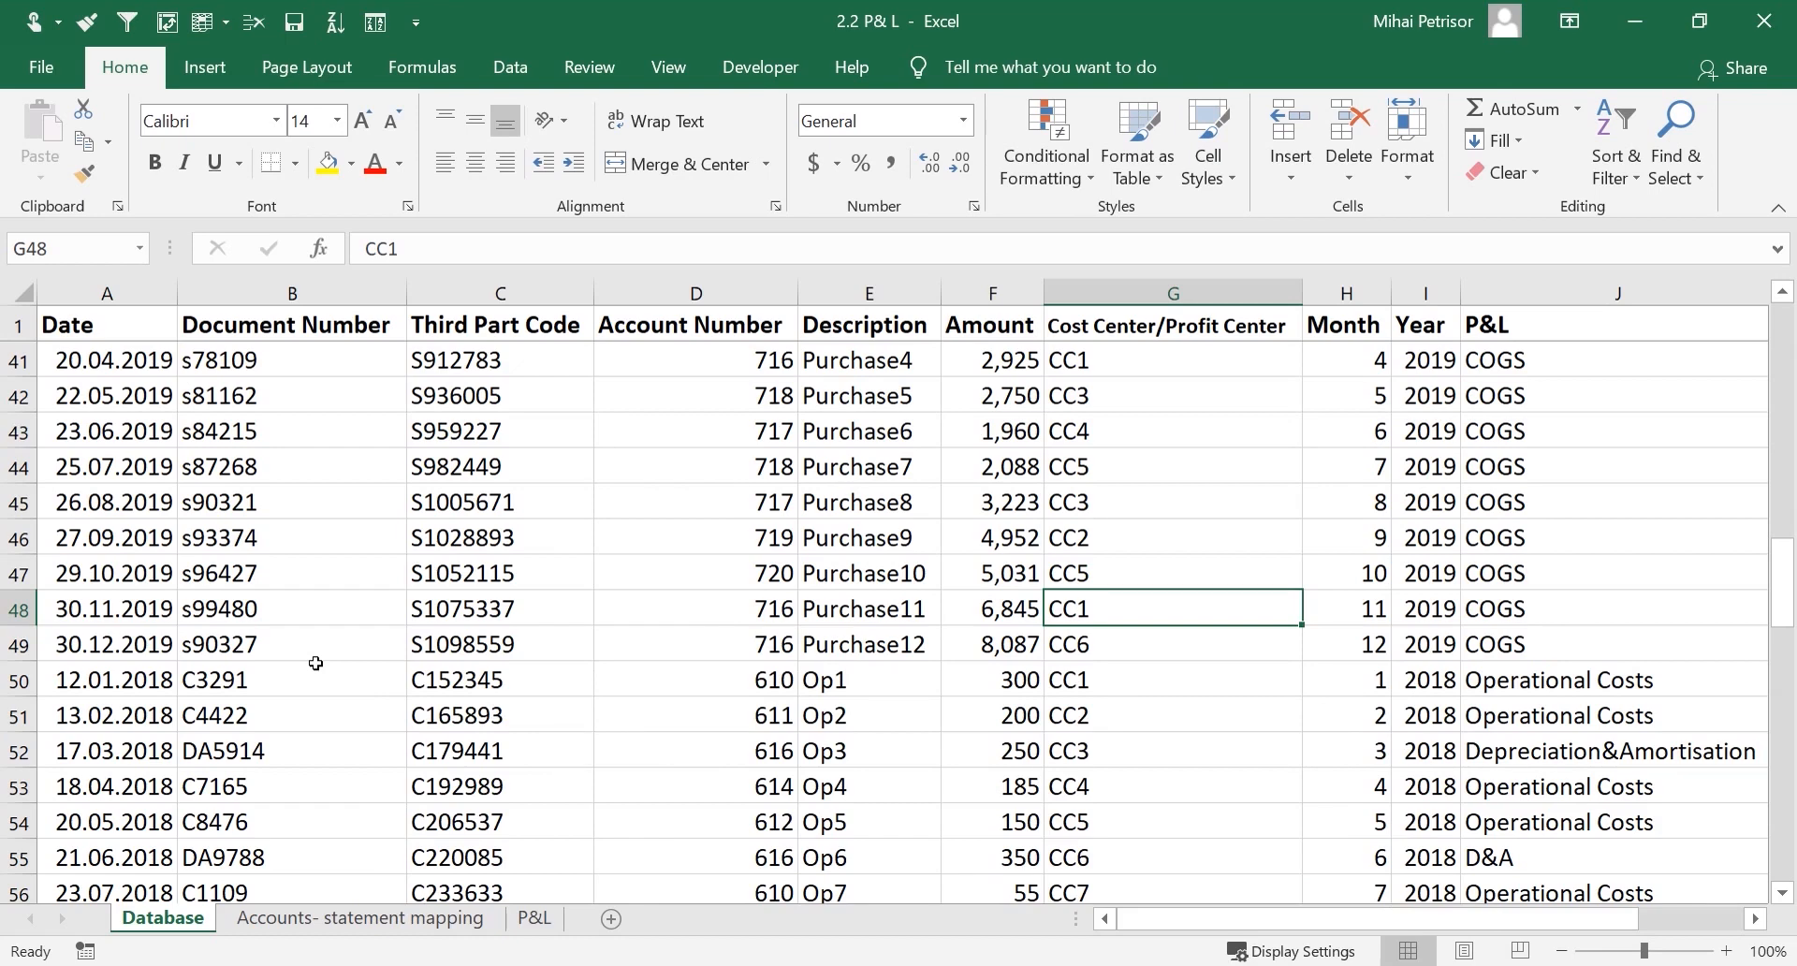
# Review the Month, Year and P&L columns across all rows of the Database sheet, and return to the first rows
pyautogui.scroll(13, 1276, 514)
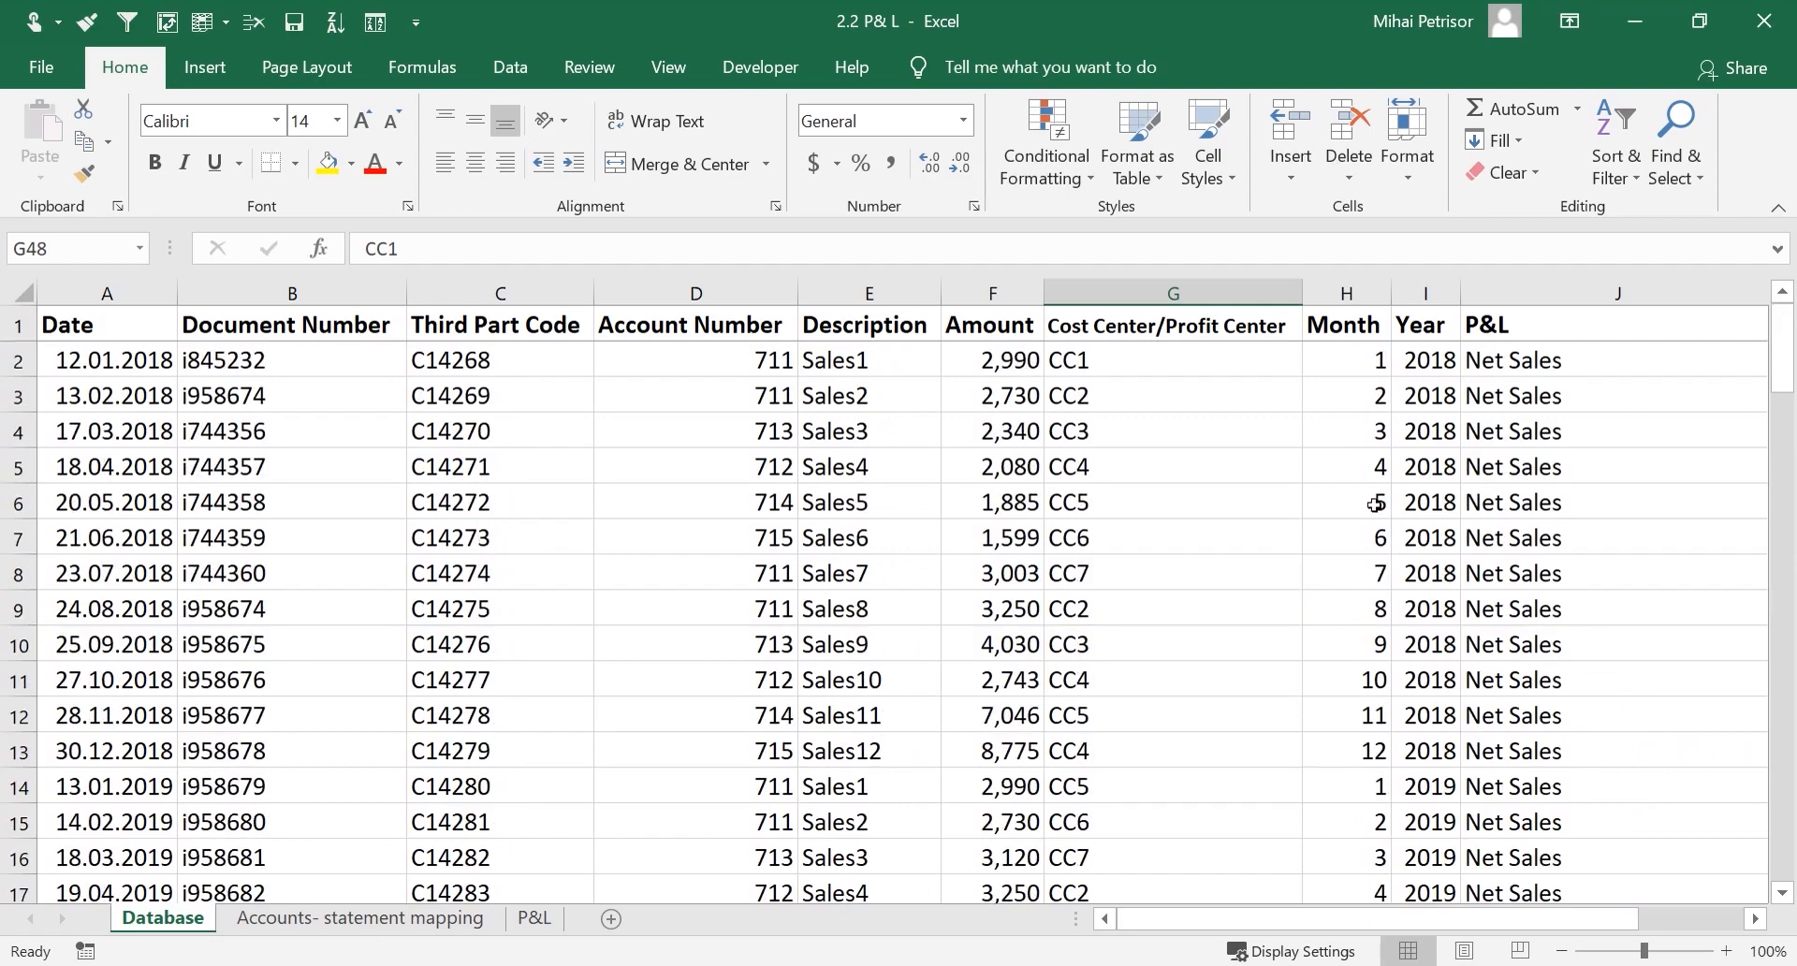
pyautogui.scroll(-6, 1385, 510)
pyautogui.scroll(-10, 1411, 501)
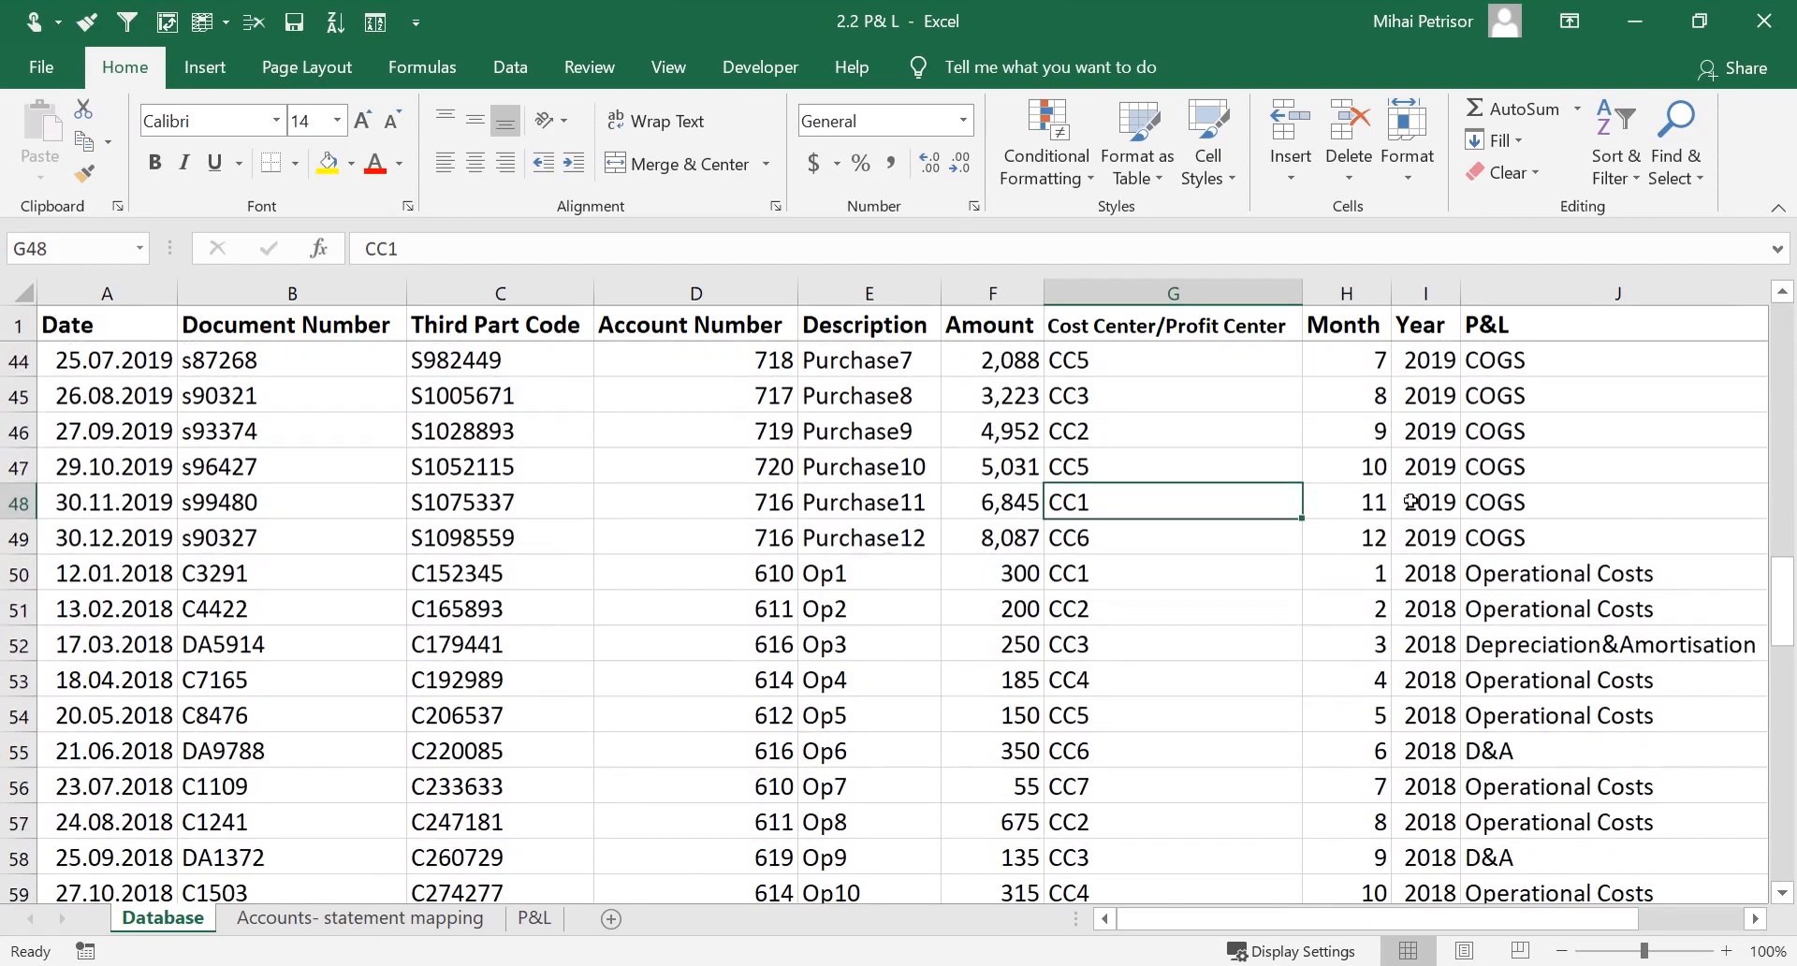
pyautogui.scroll(-2, 1410, 502)
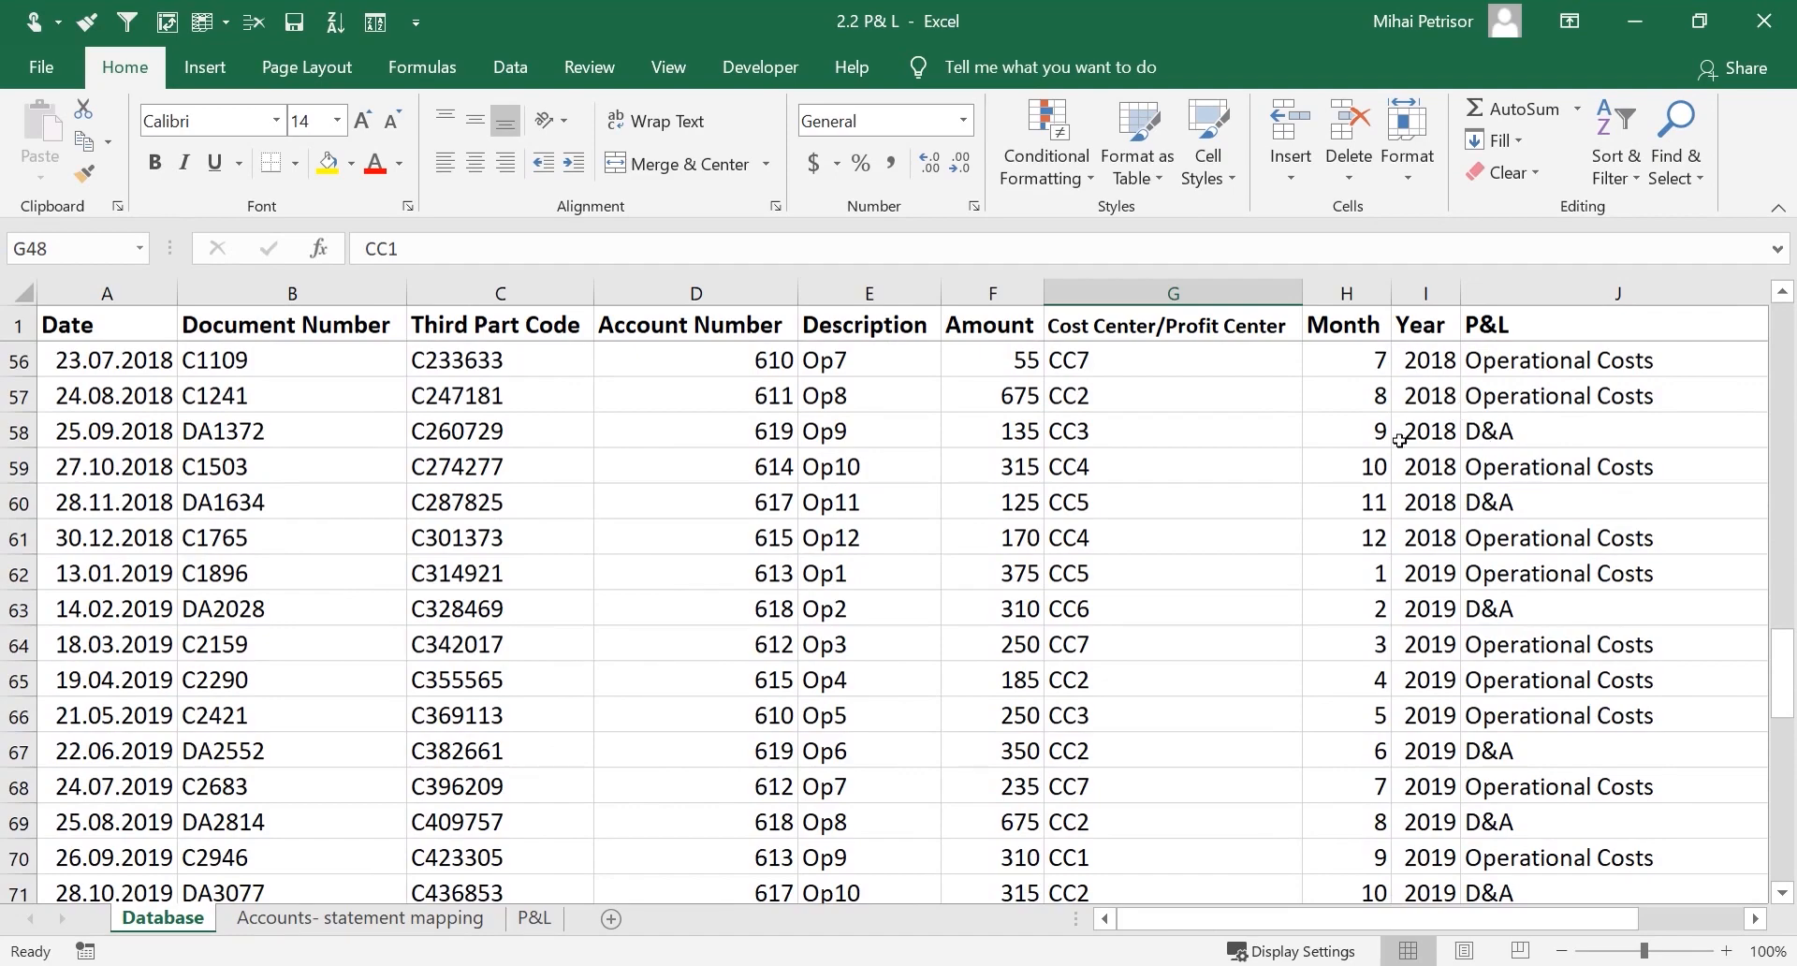
pyautogui.scroll(-6, 1399, 440)
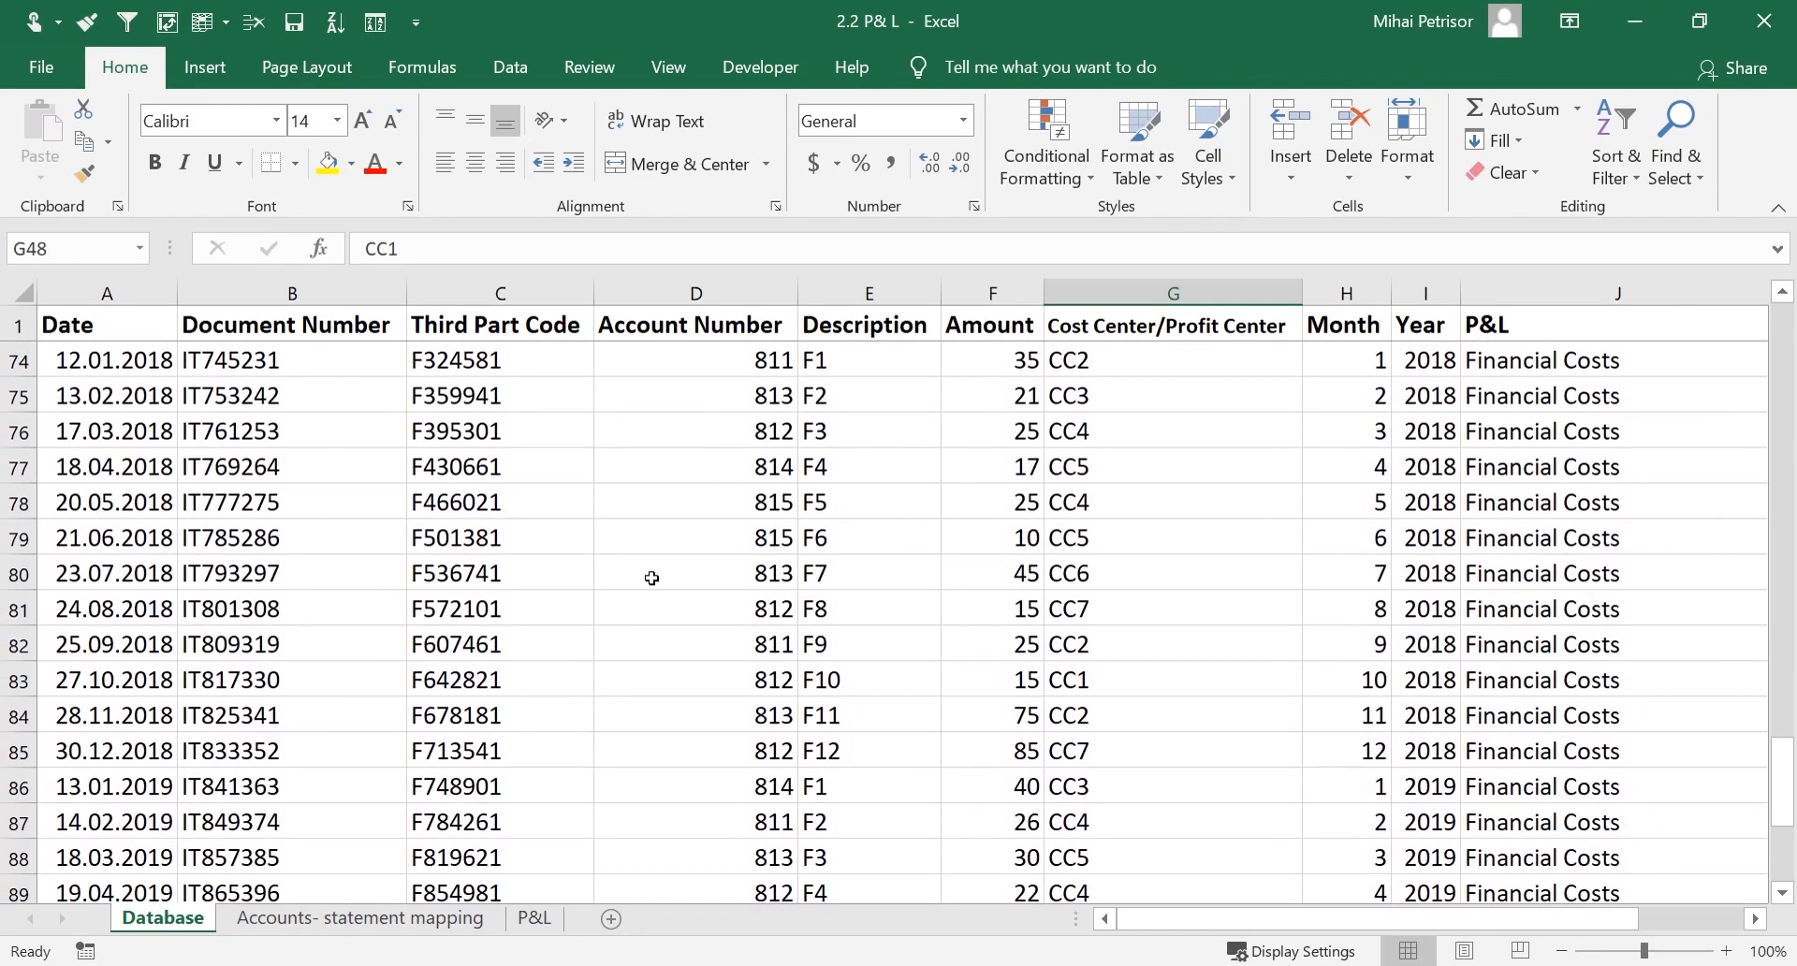
pyautogui.scroll(2, 895, 544)
pyautogui.scroll(20, 896, 545)
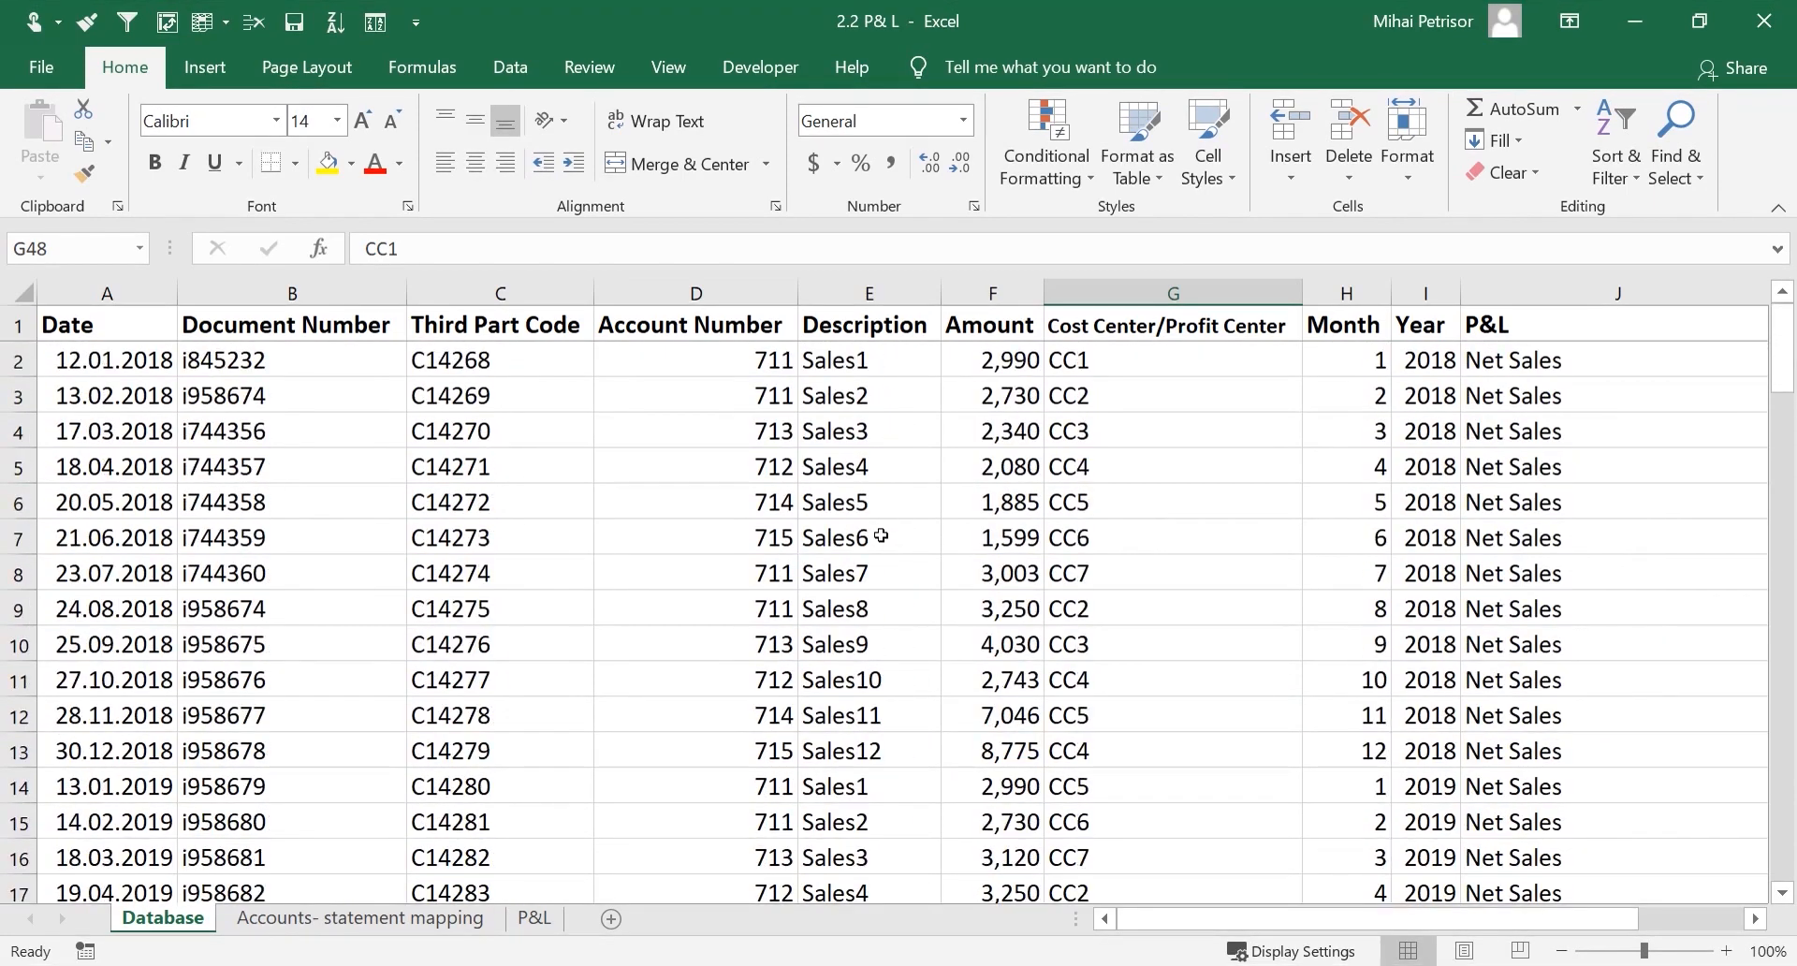
# Examine the account numbers, third part codes and document numbers of the sales rows in the Database sheet
pyautogui.click(652, 398)
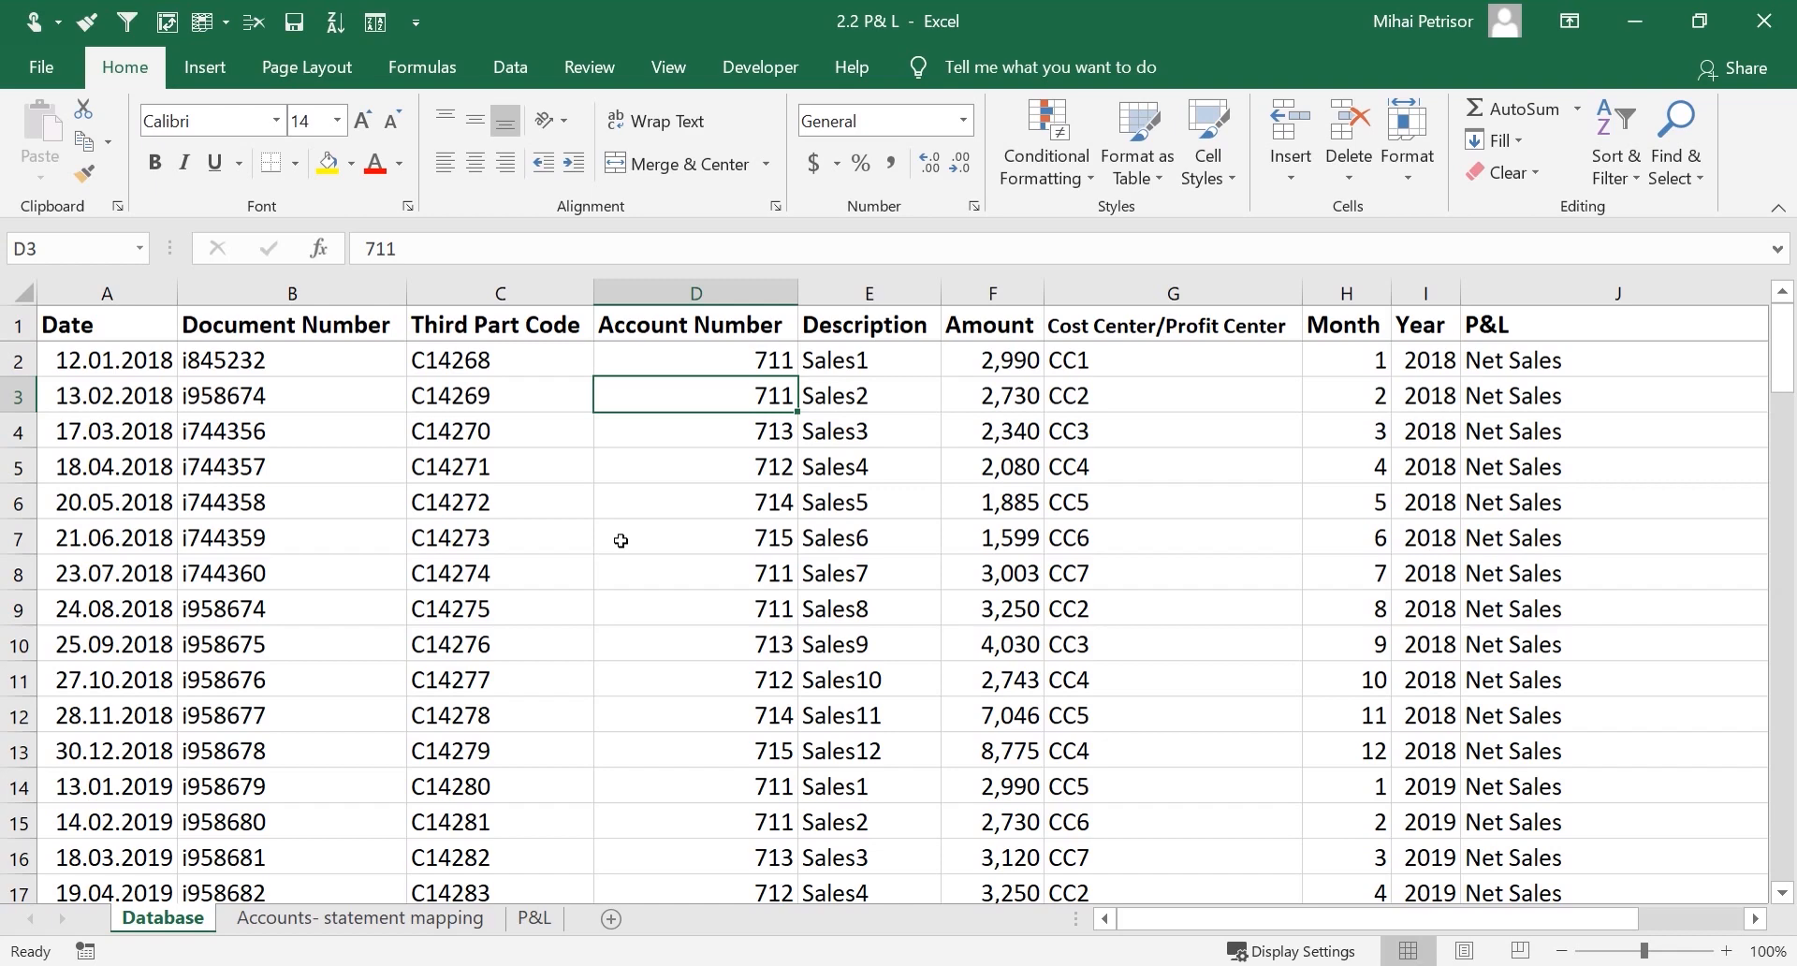
pyautogui.click(546, 540)
pyautogui.scroll(-2, 550, 554)
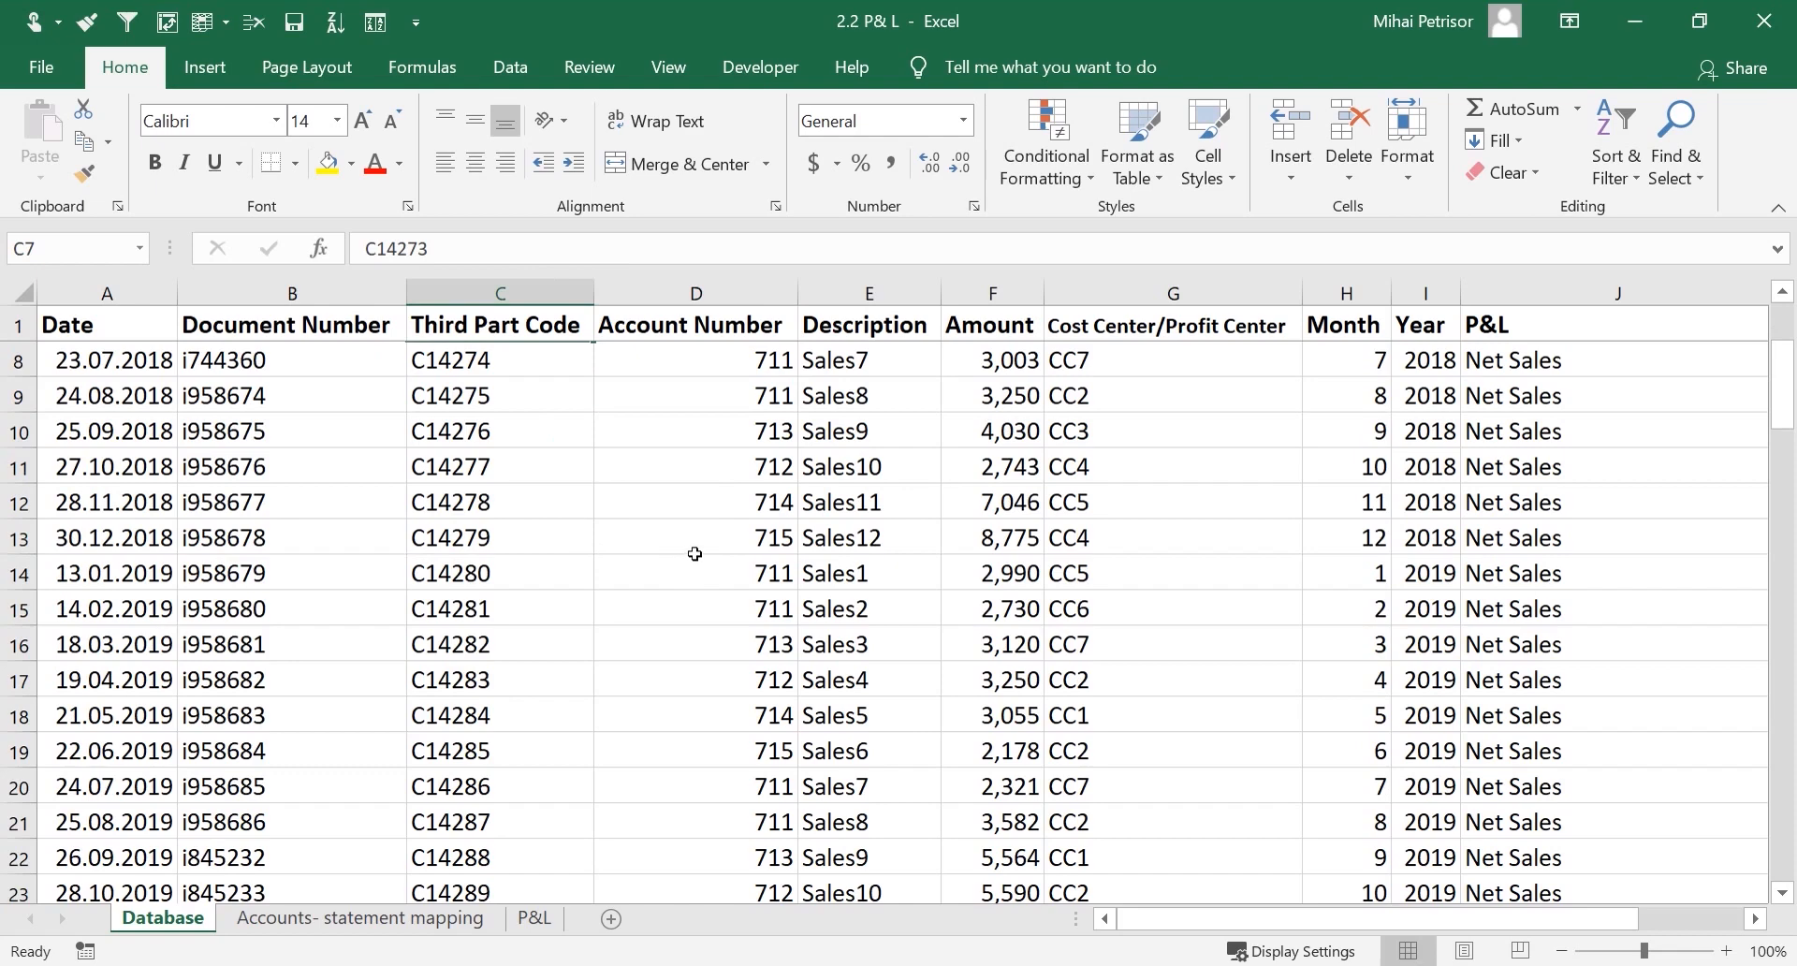
pyautogui.click(185, 550)
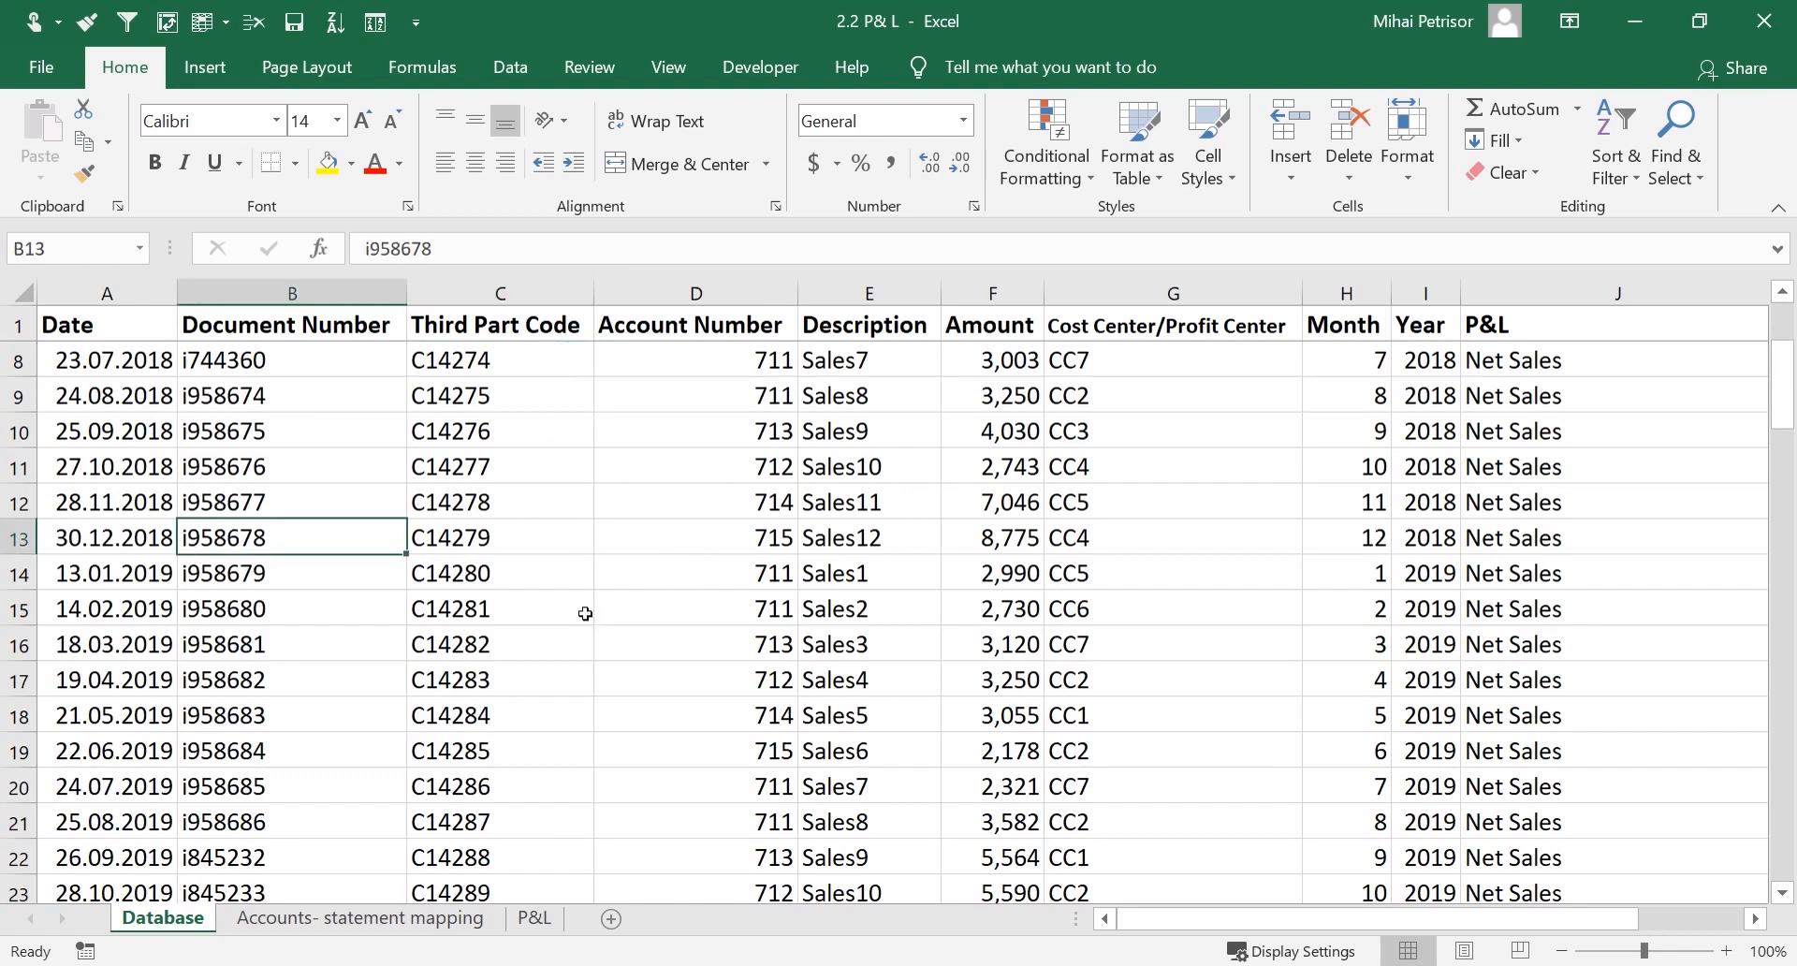
pyautogui.scroll(1, 1491, 529)
pyautogui.scroll(2, 1491, 529)
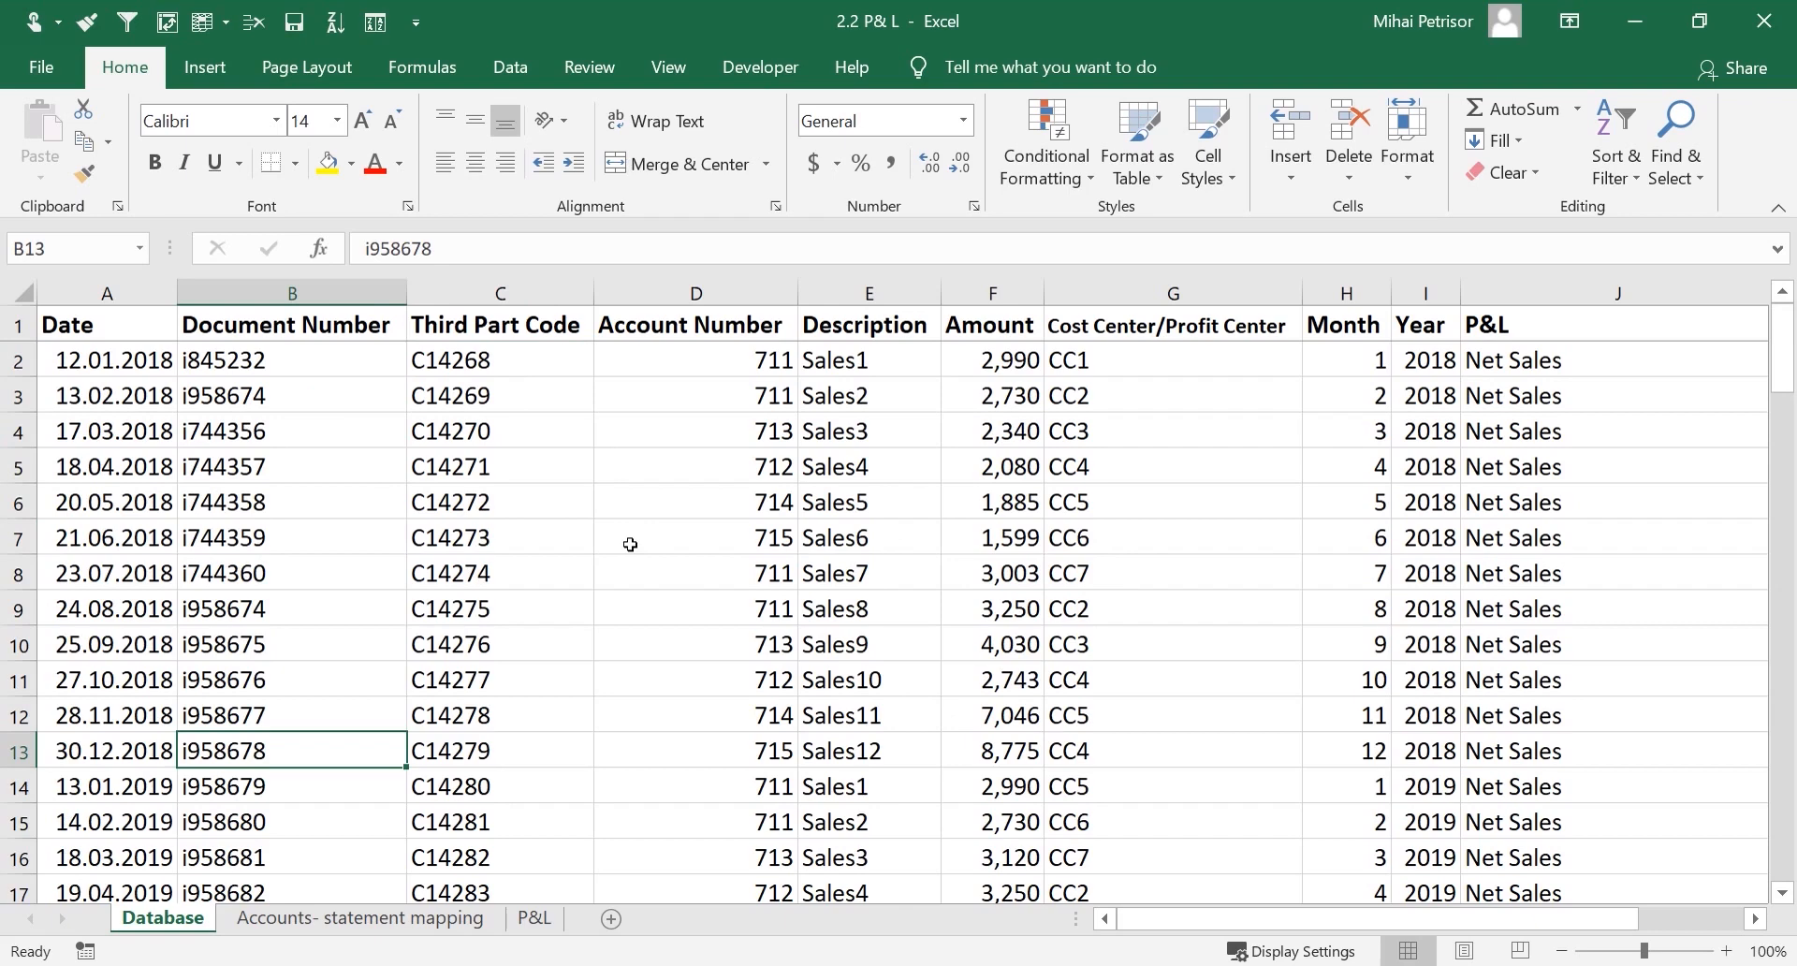
pyautogui.click(756, 410)
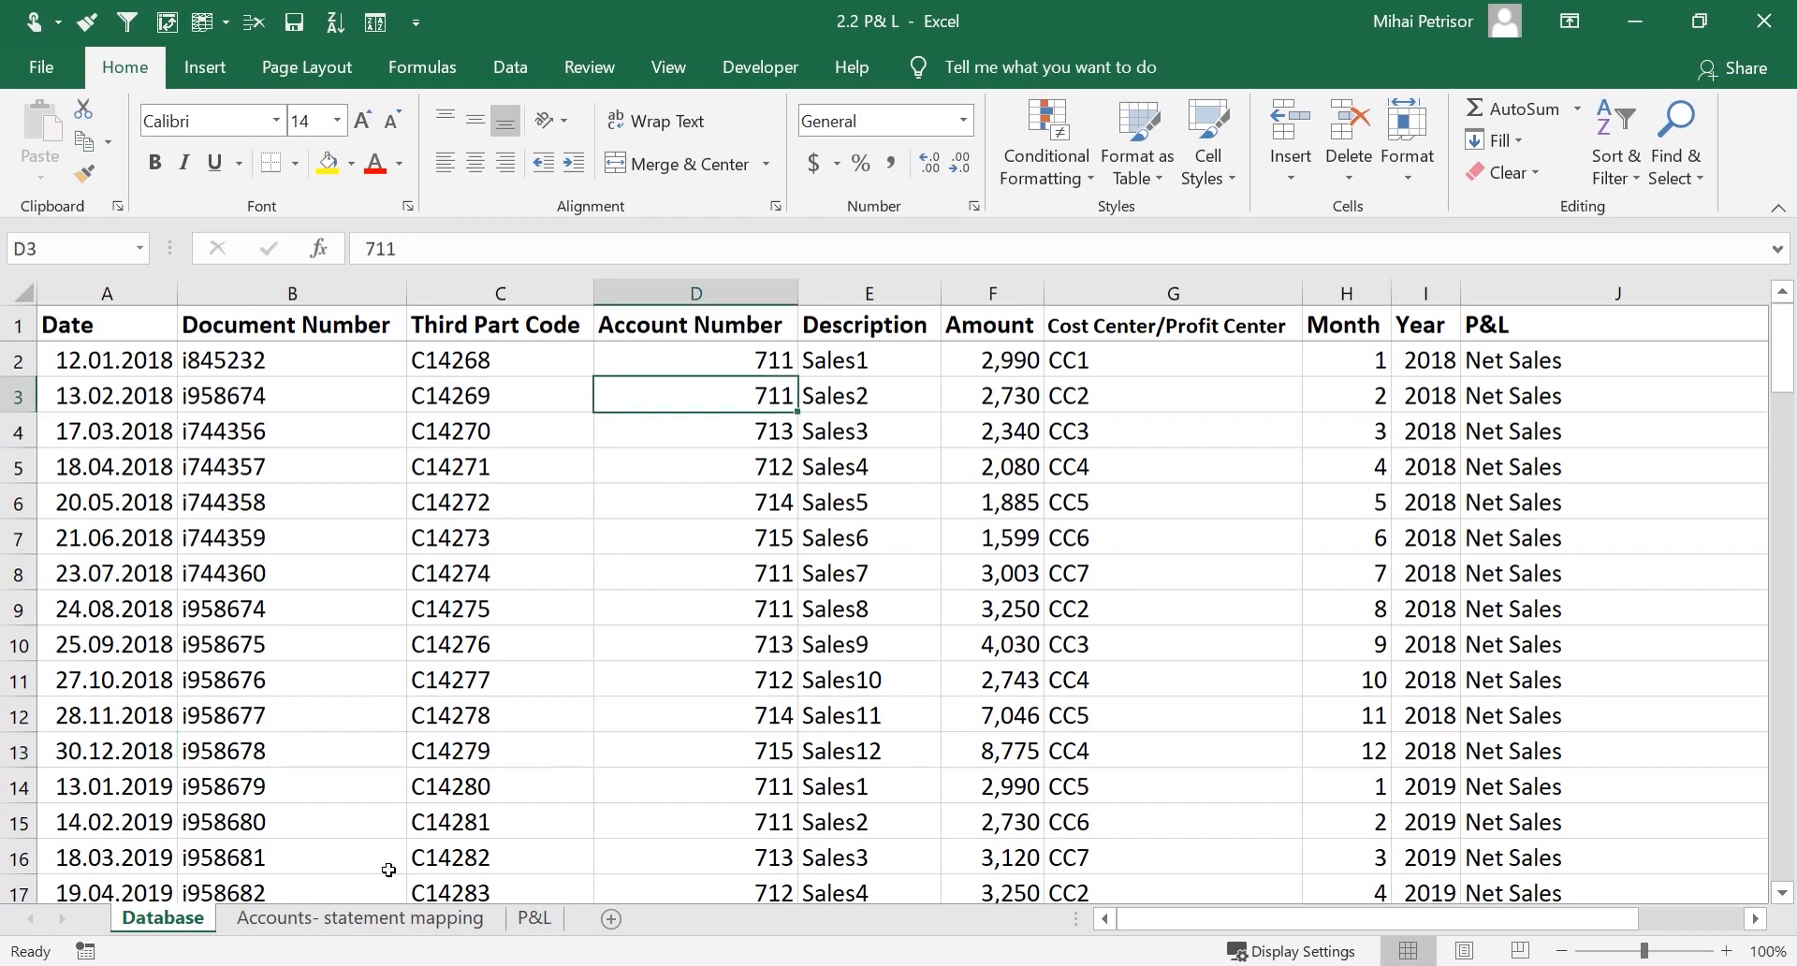
# Examine which account numbers map to Operational Costs, D&A, Net Sales, COGS and Financial Costs in the Accounts- statement mapping sheet
pyautogui.click(352, 921)
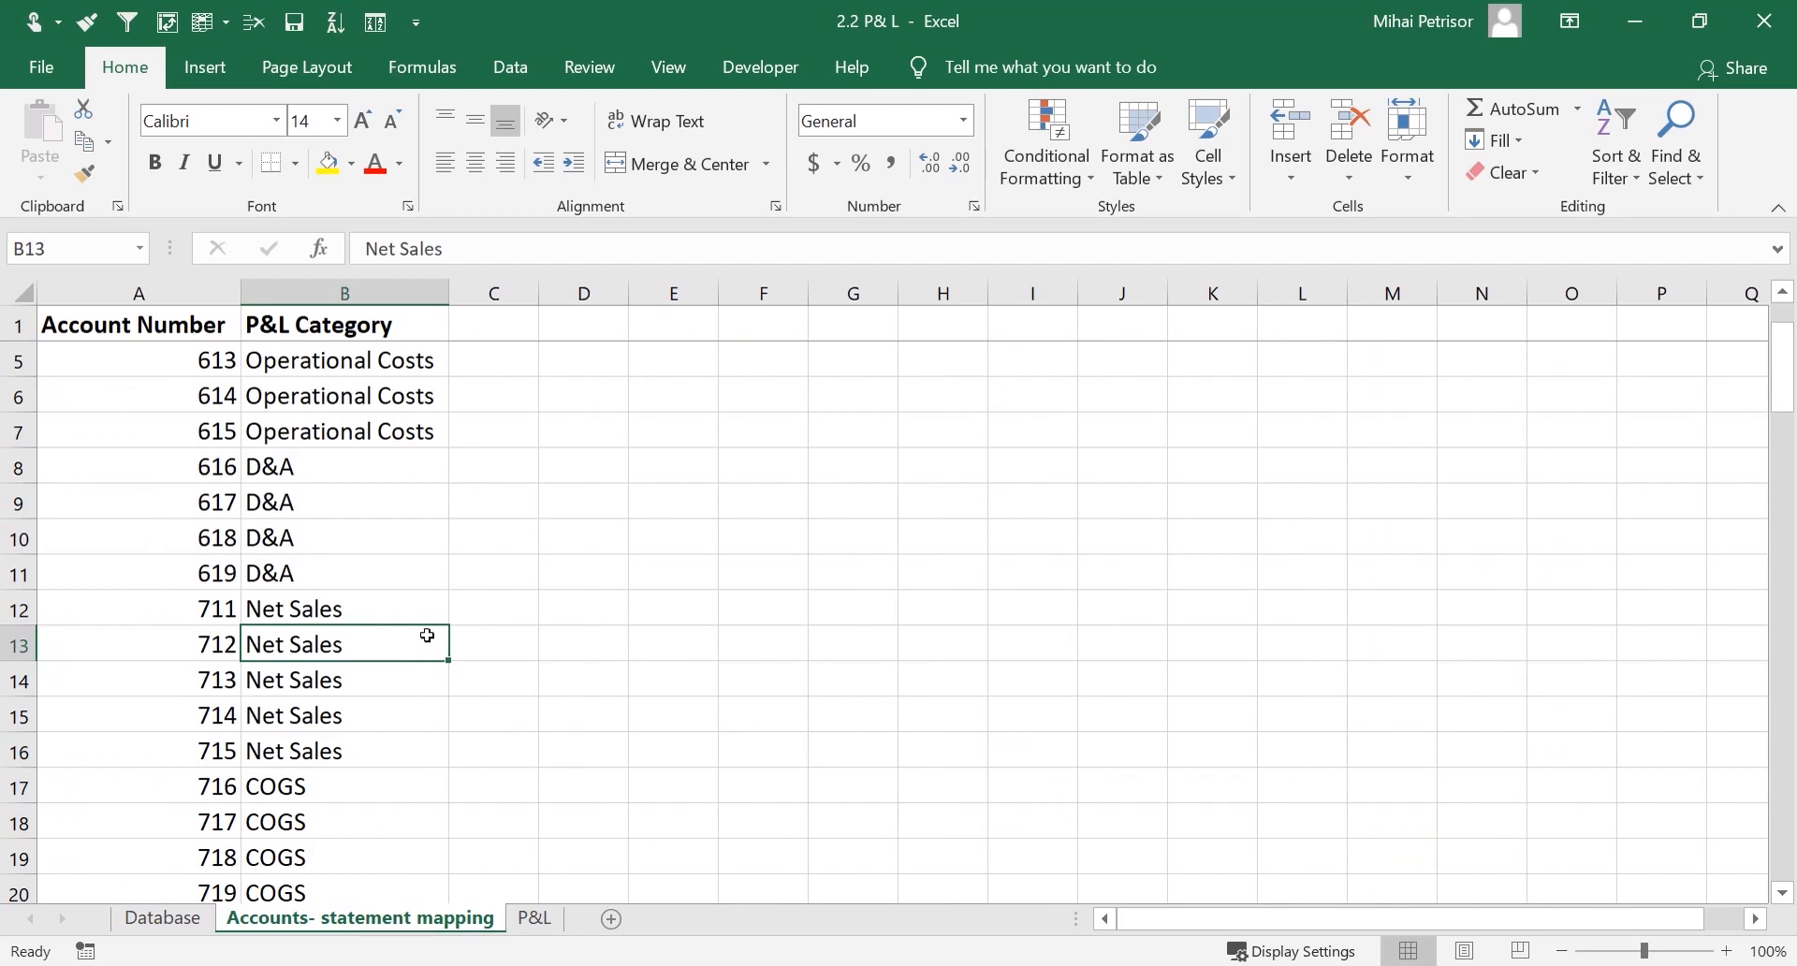
pyautogui.click(538, 921)
pyautogui.click(379, 919)
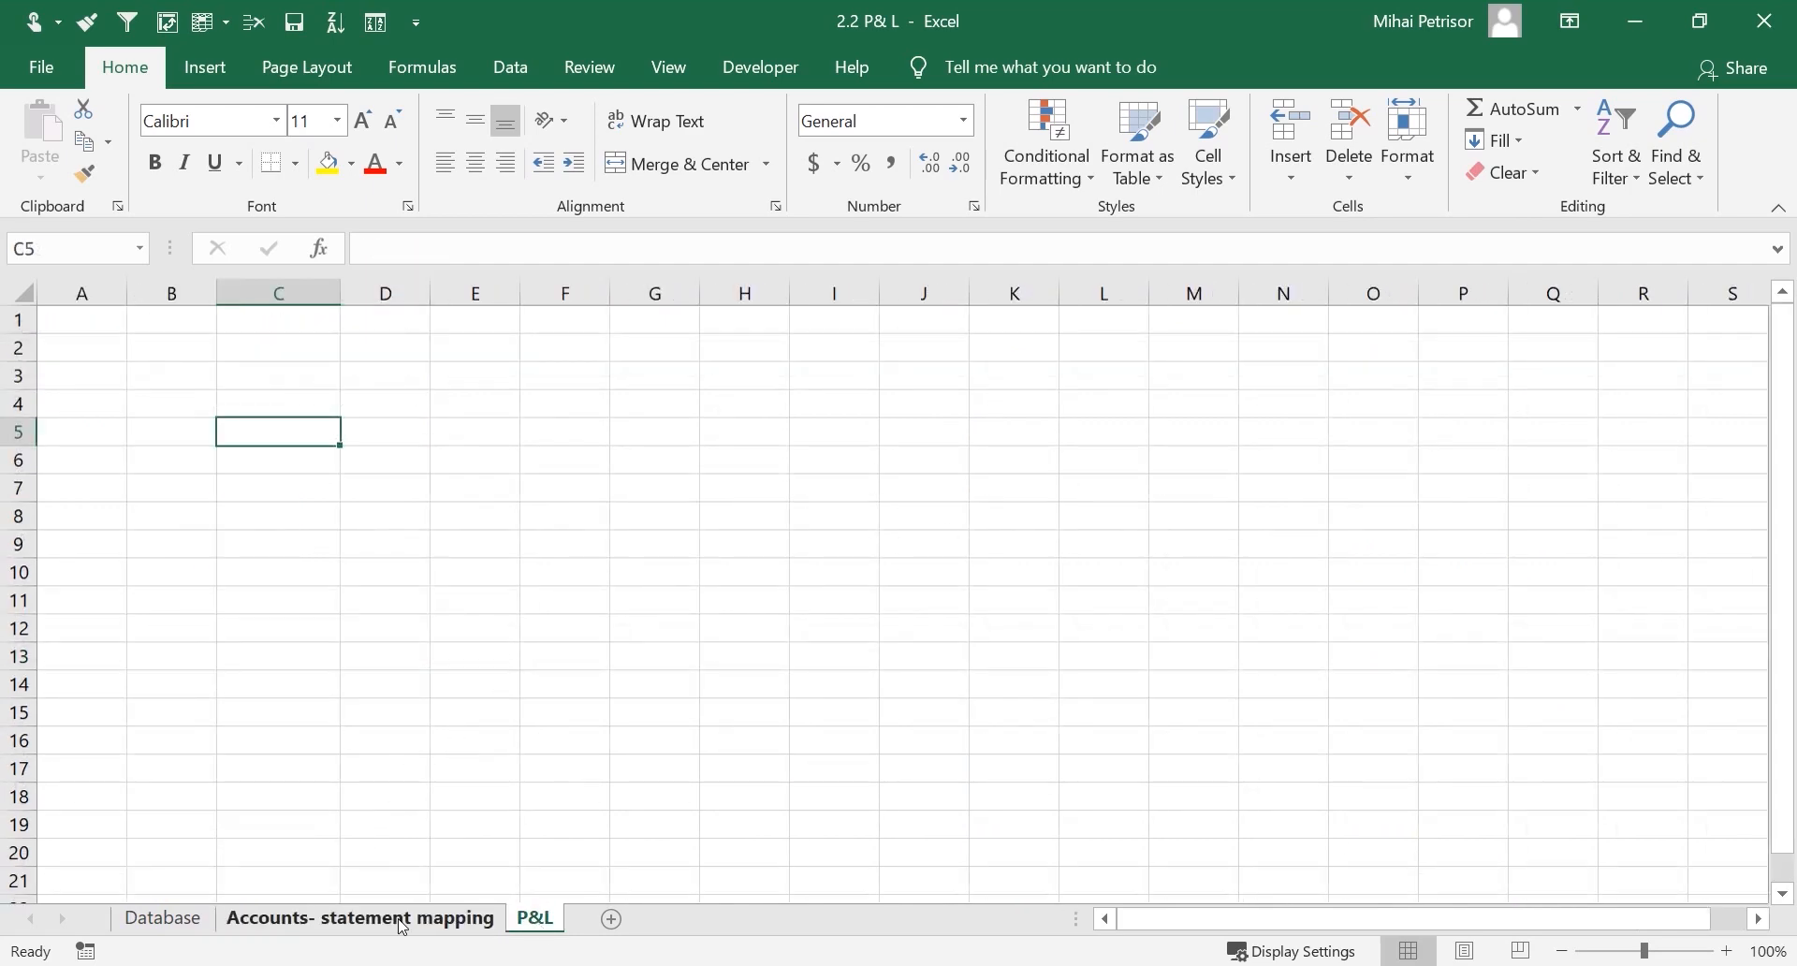
pyautogui.scroll(-2, 372, 495)
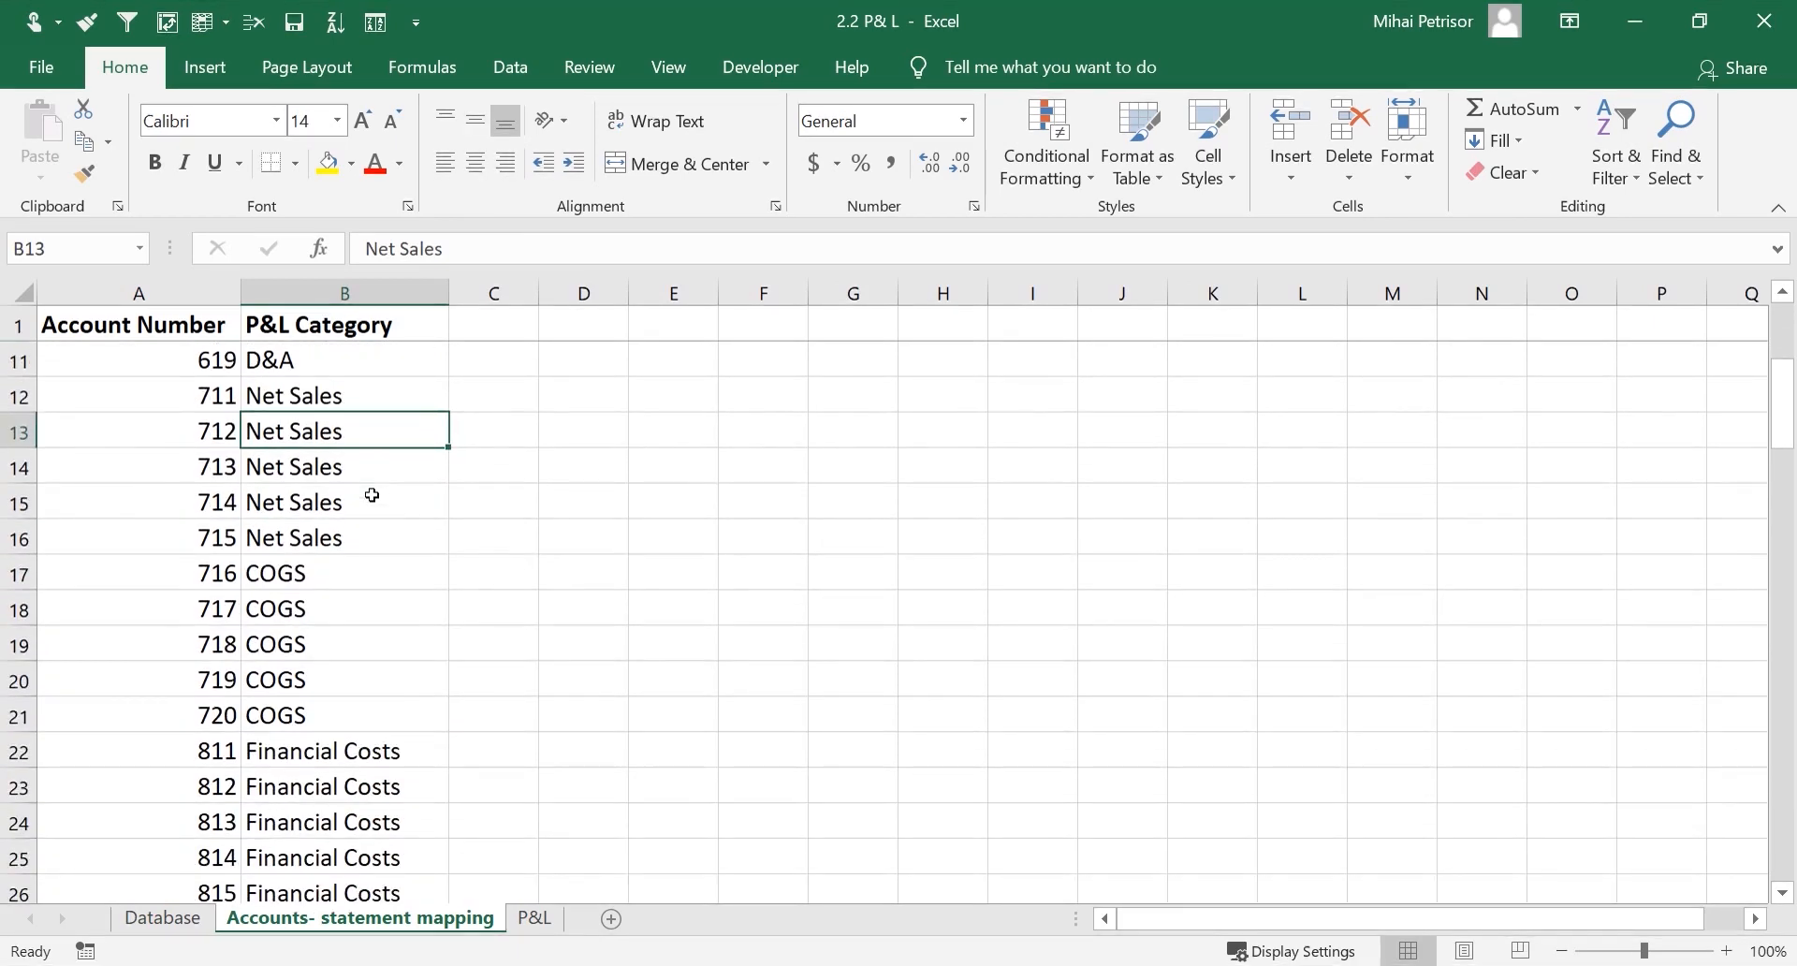
pyautogui.scroll(3, 372, 505)
pyautogui.click(329, 576)
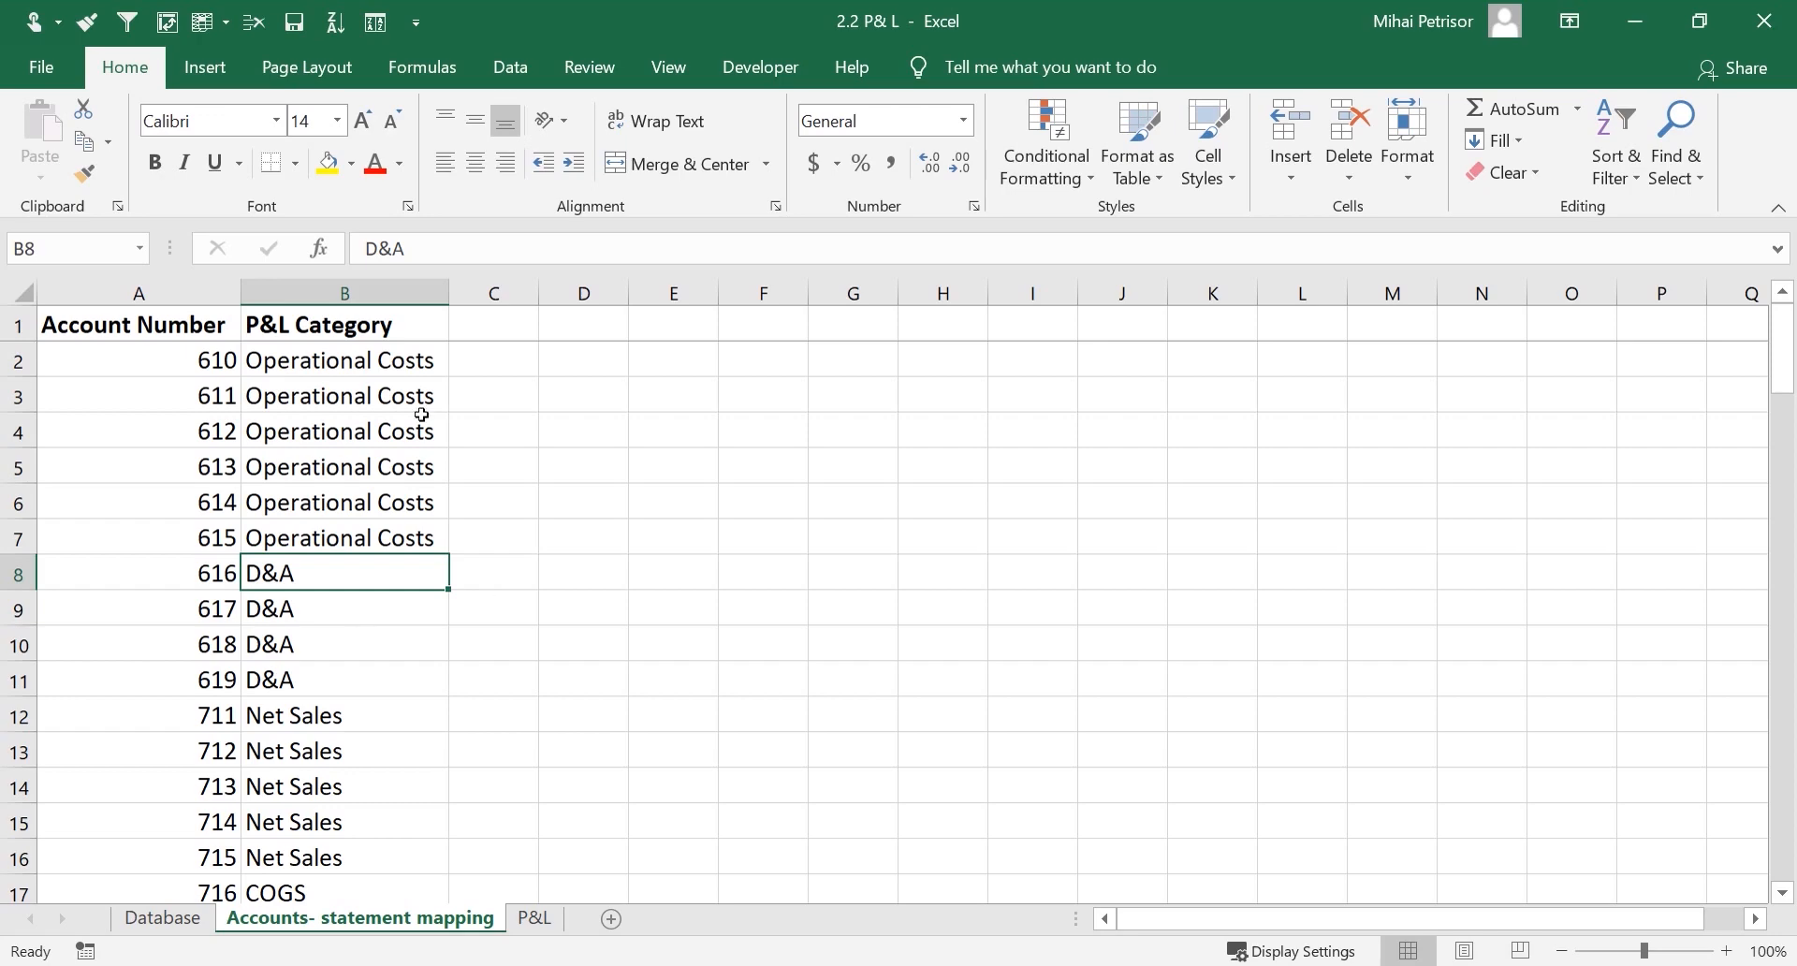
pyautogui.click(335, 365)
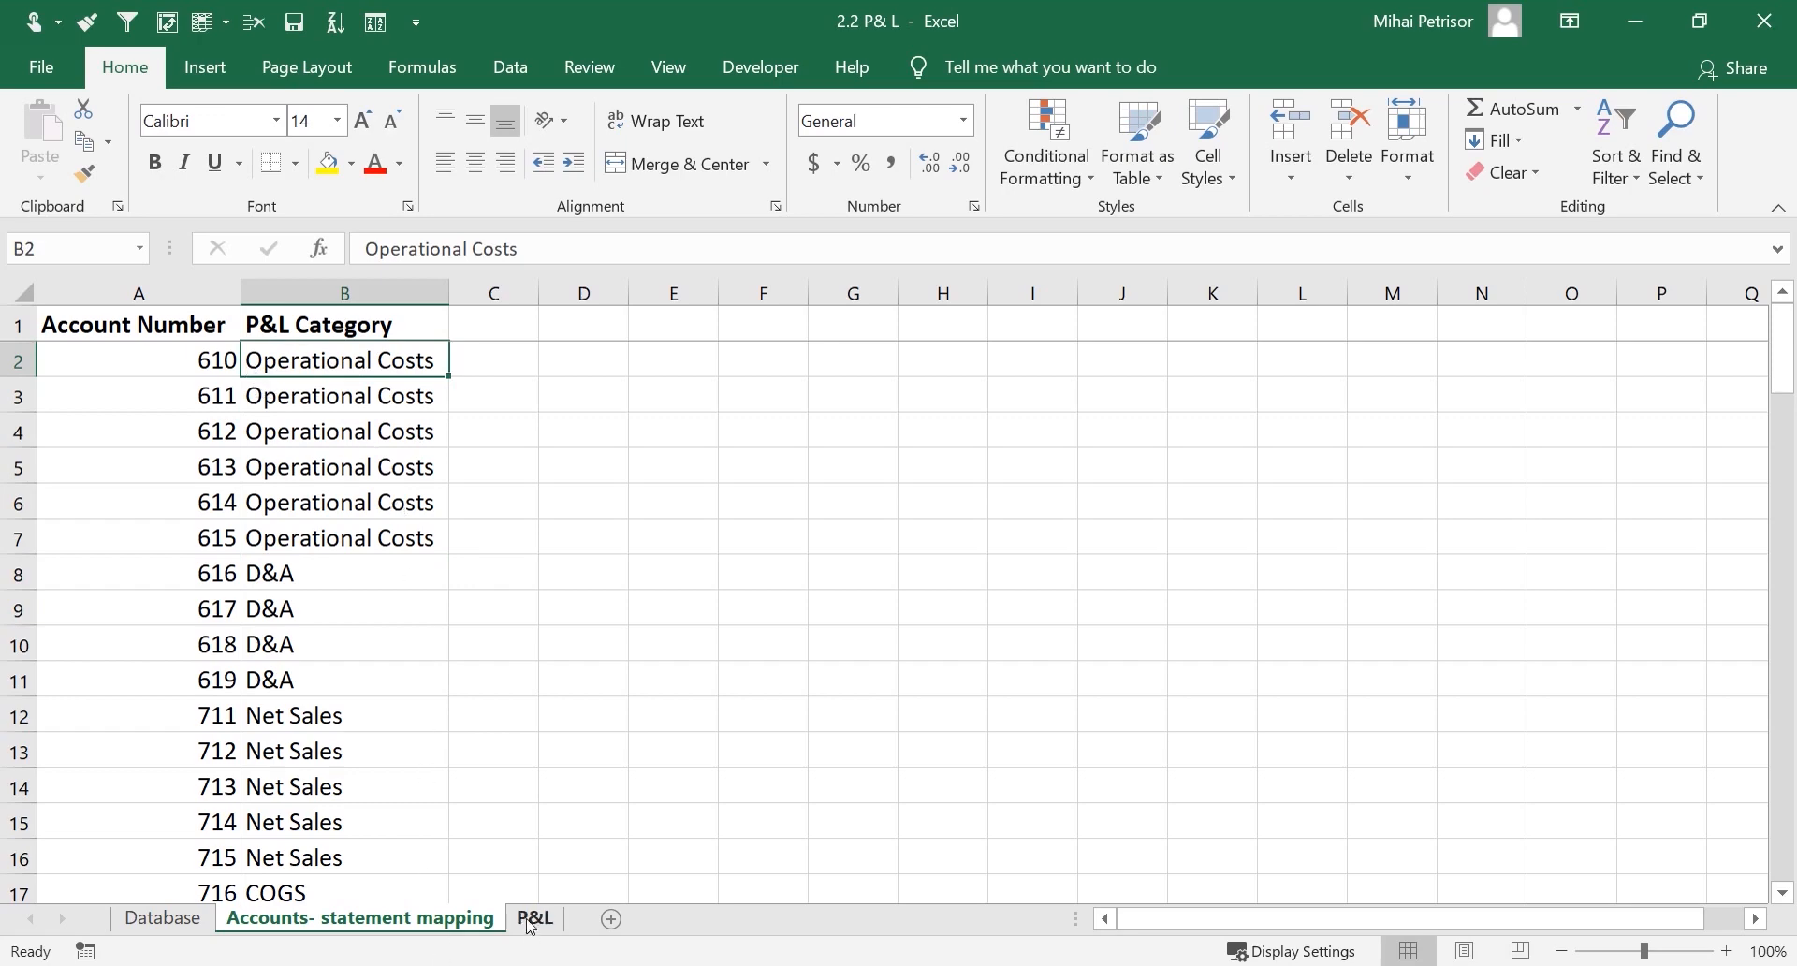
pyautogui.click(323, 403)
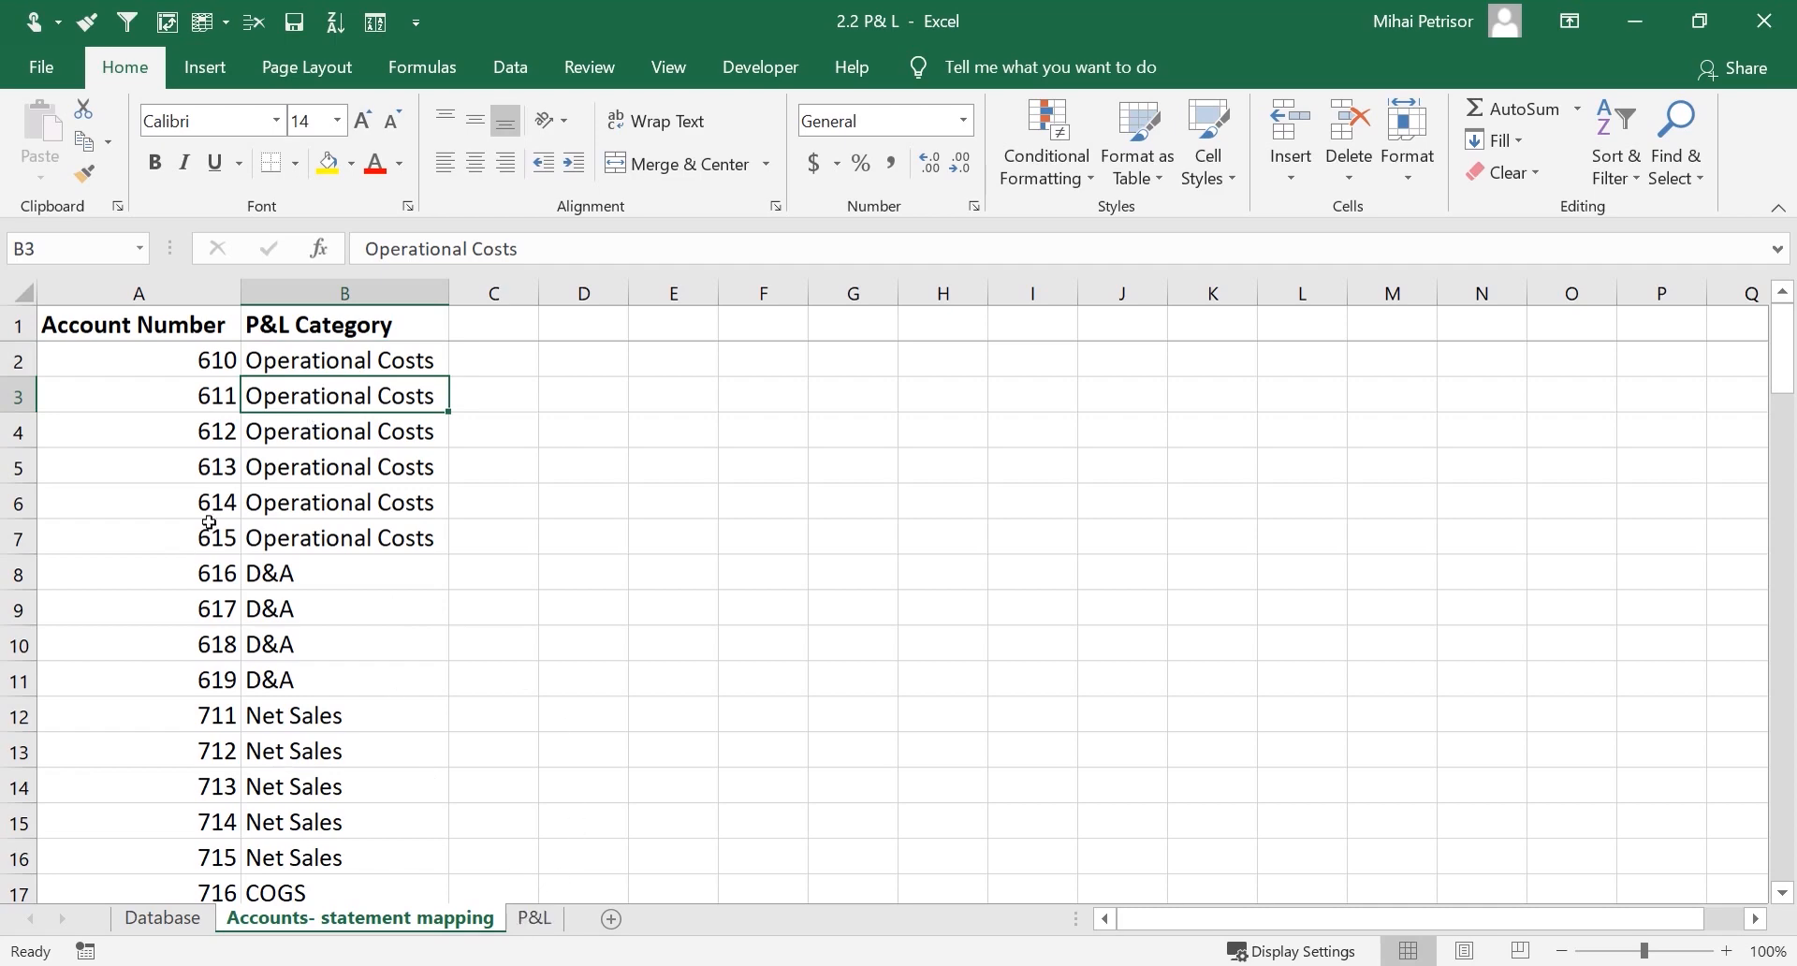
pyautogui.scroll(-3, 363, 548)
pyautogui.click(366, 576)
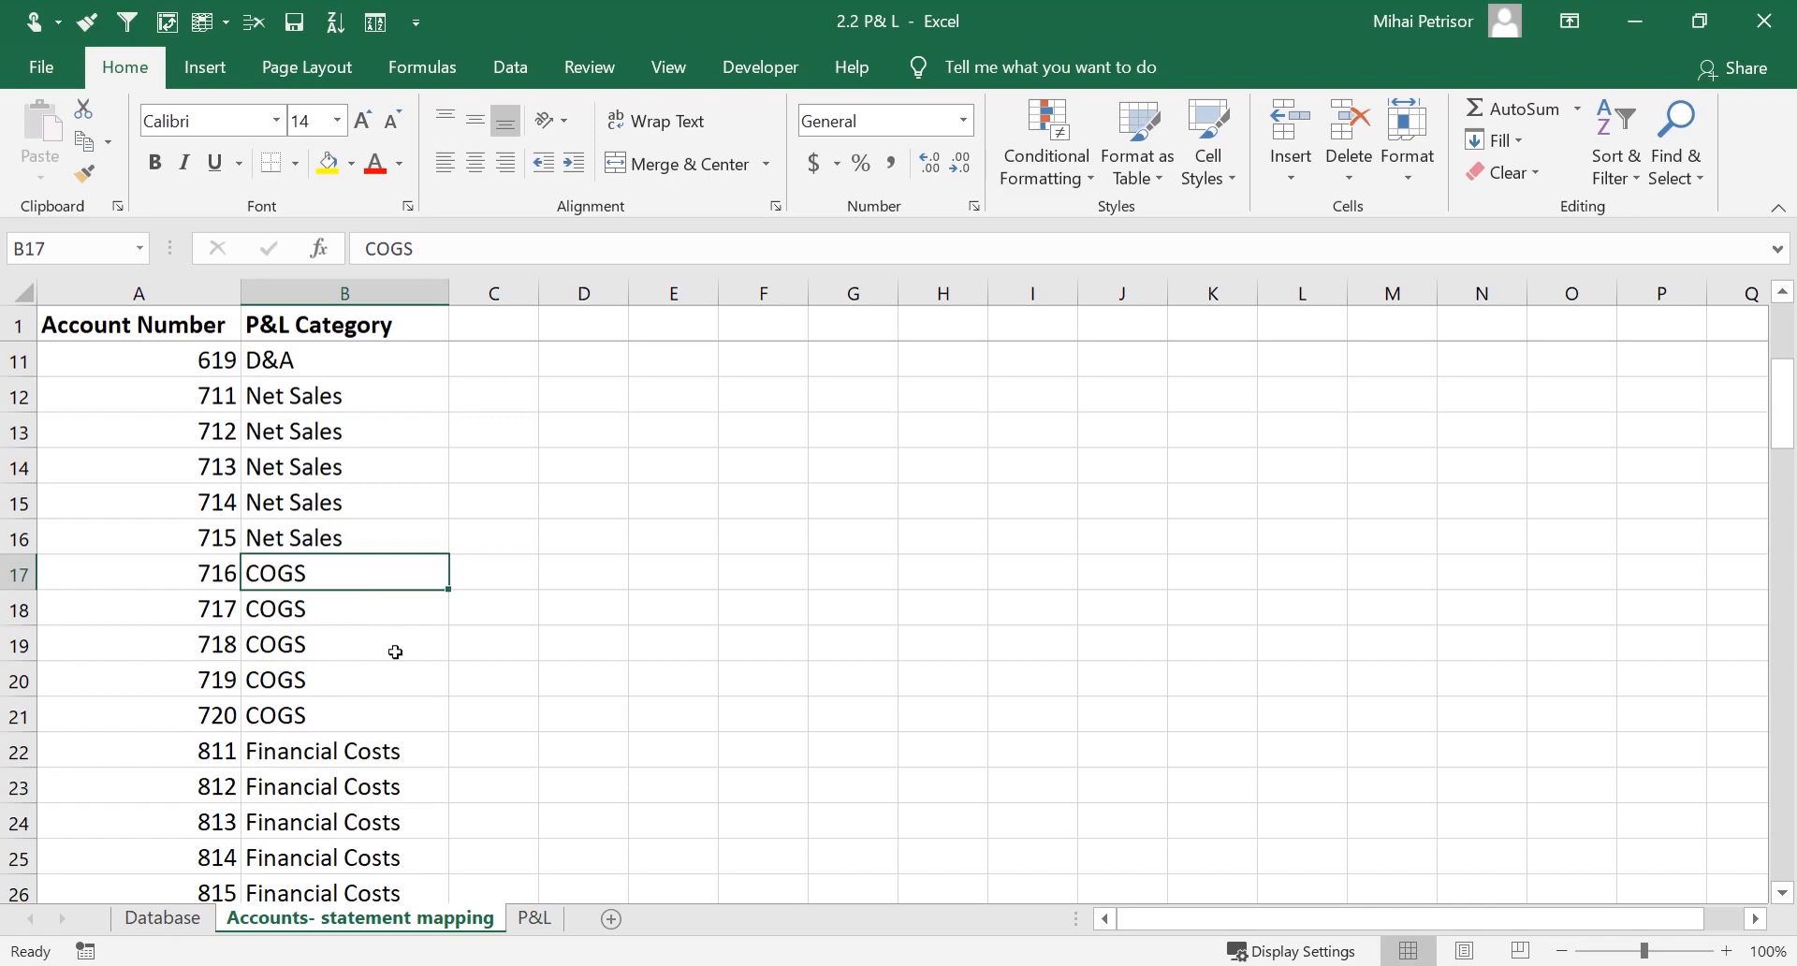
pyautogui.scroll(3, 396, 660)
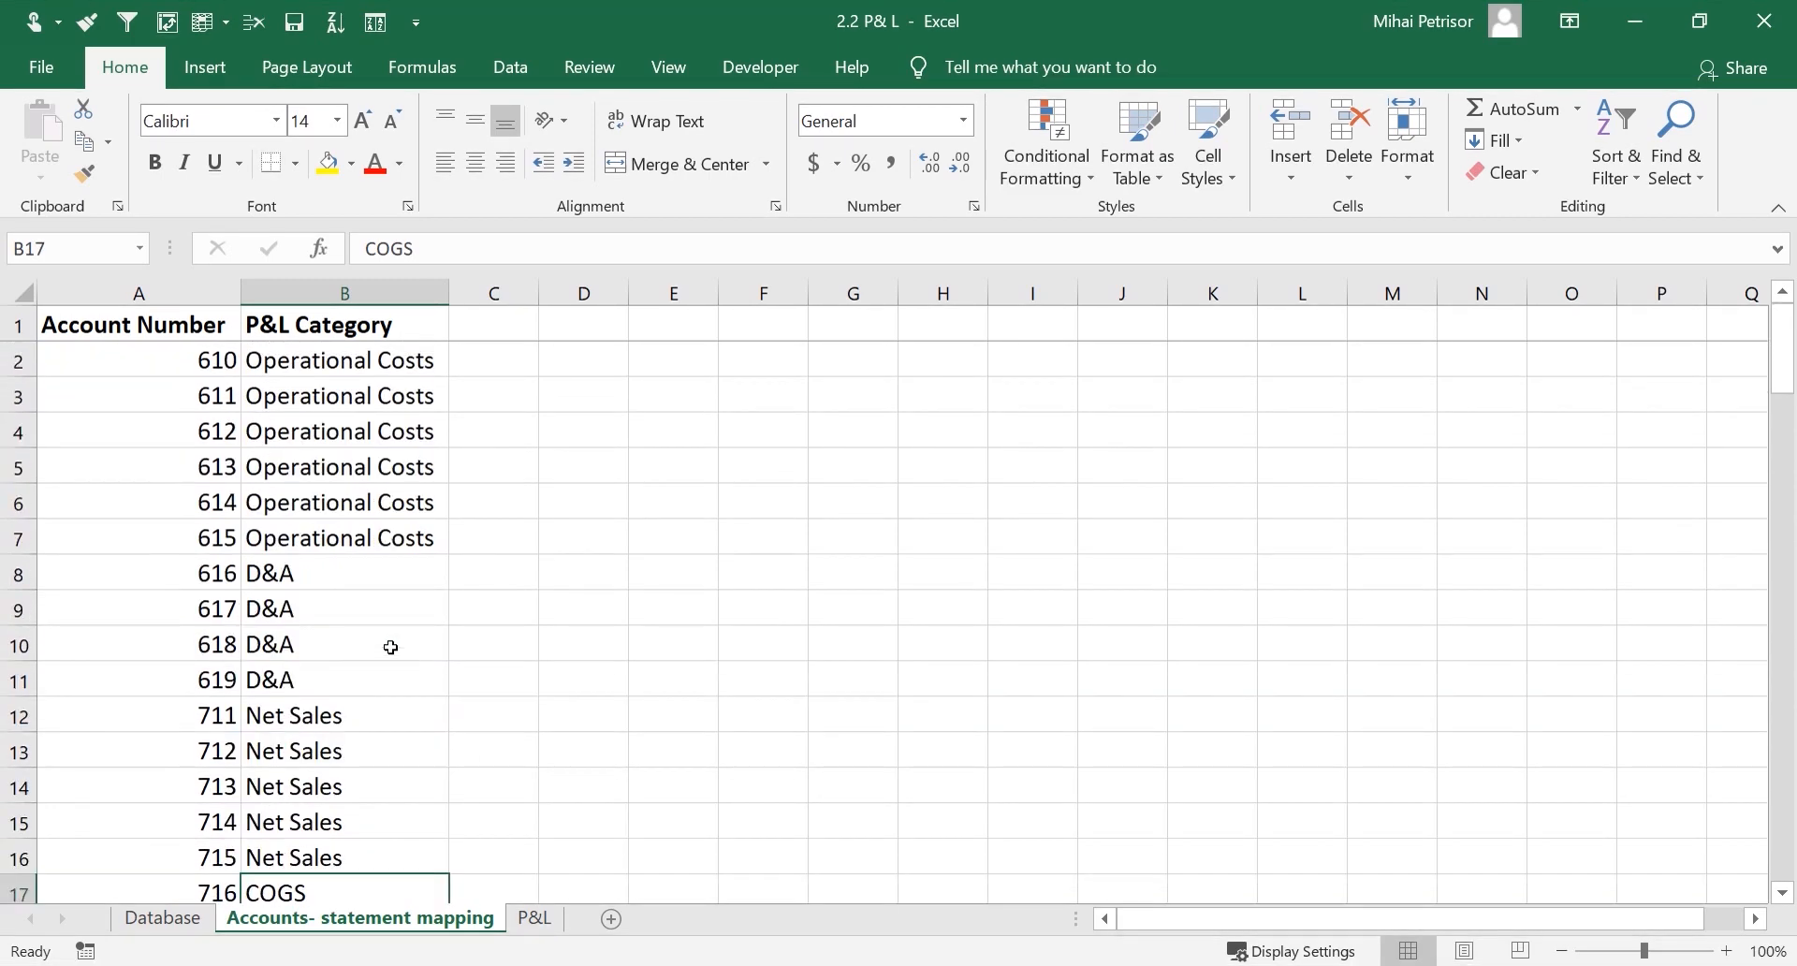
pyautogui.scroll(-1, 389, 644)
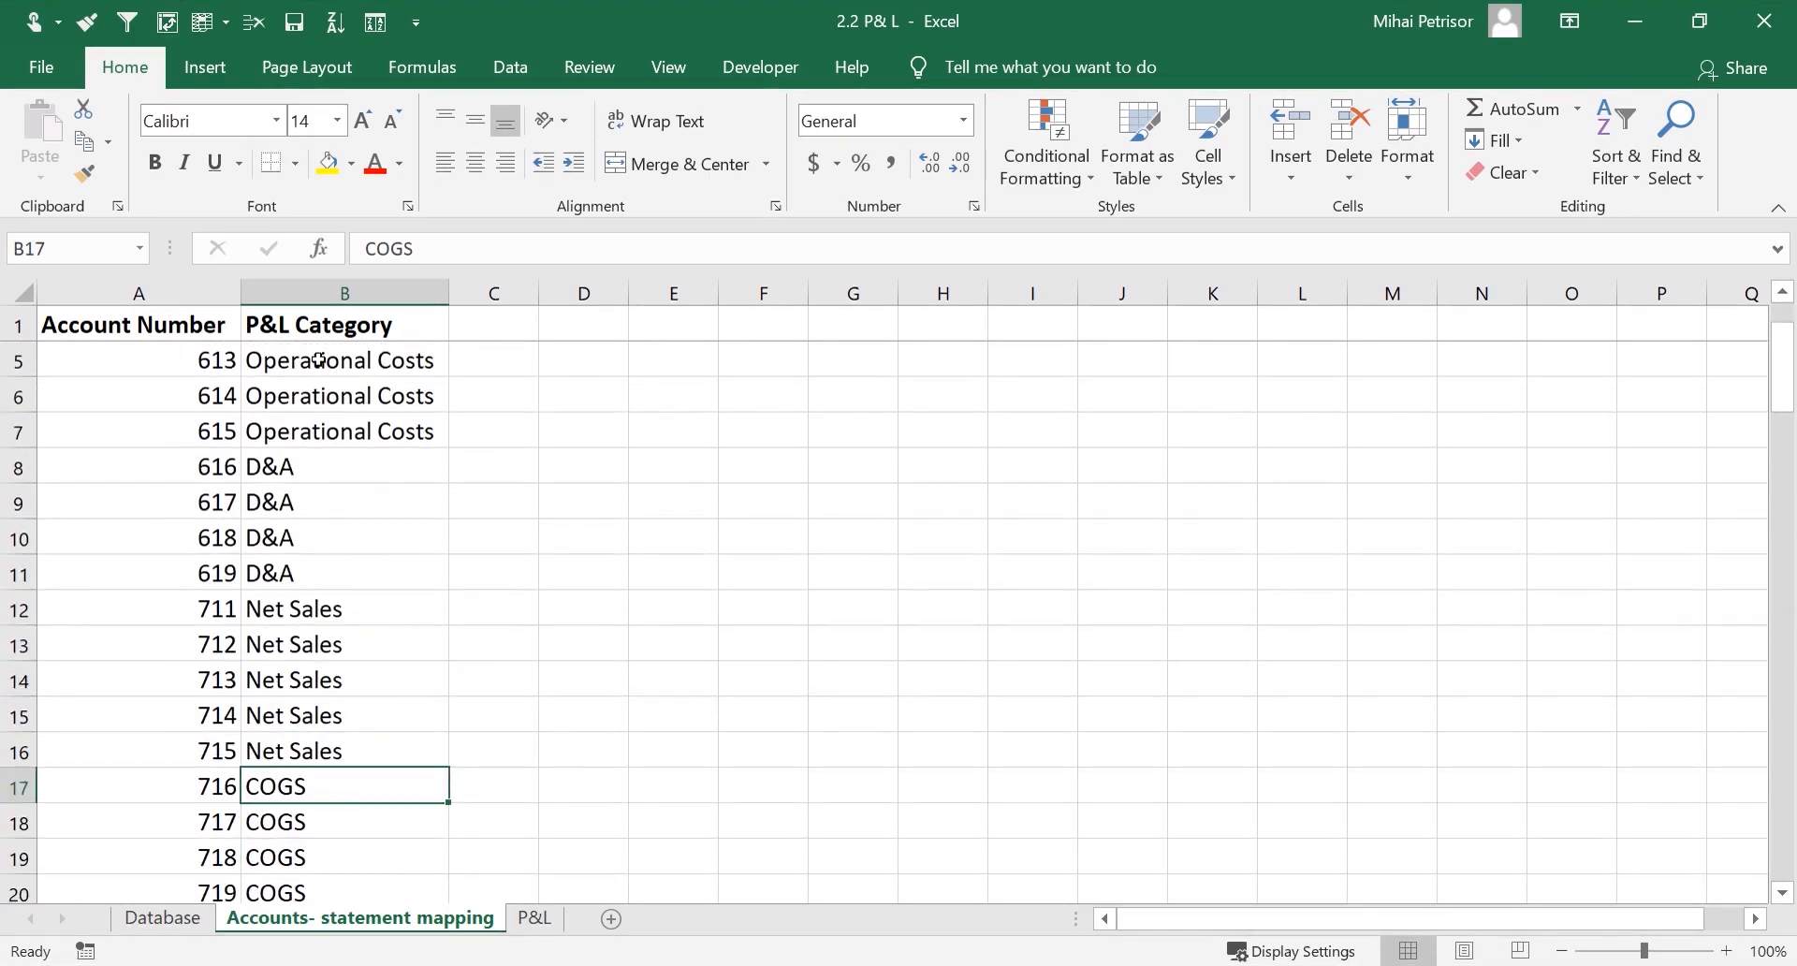
pyautogui.click(323, 613)
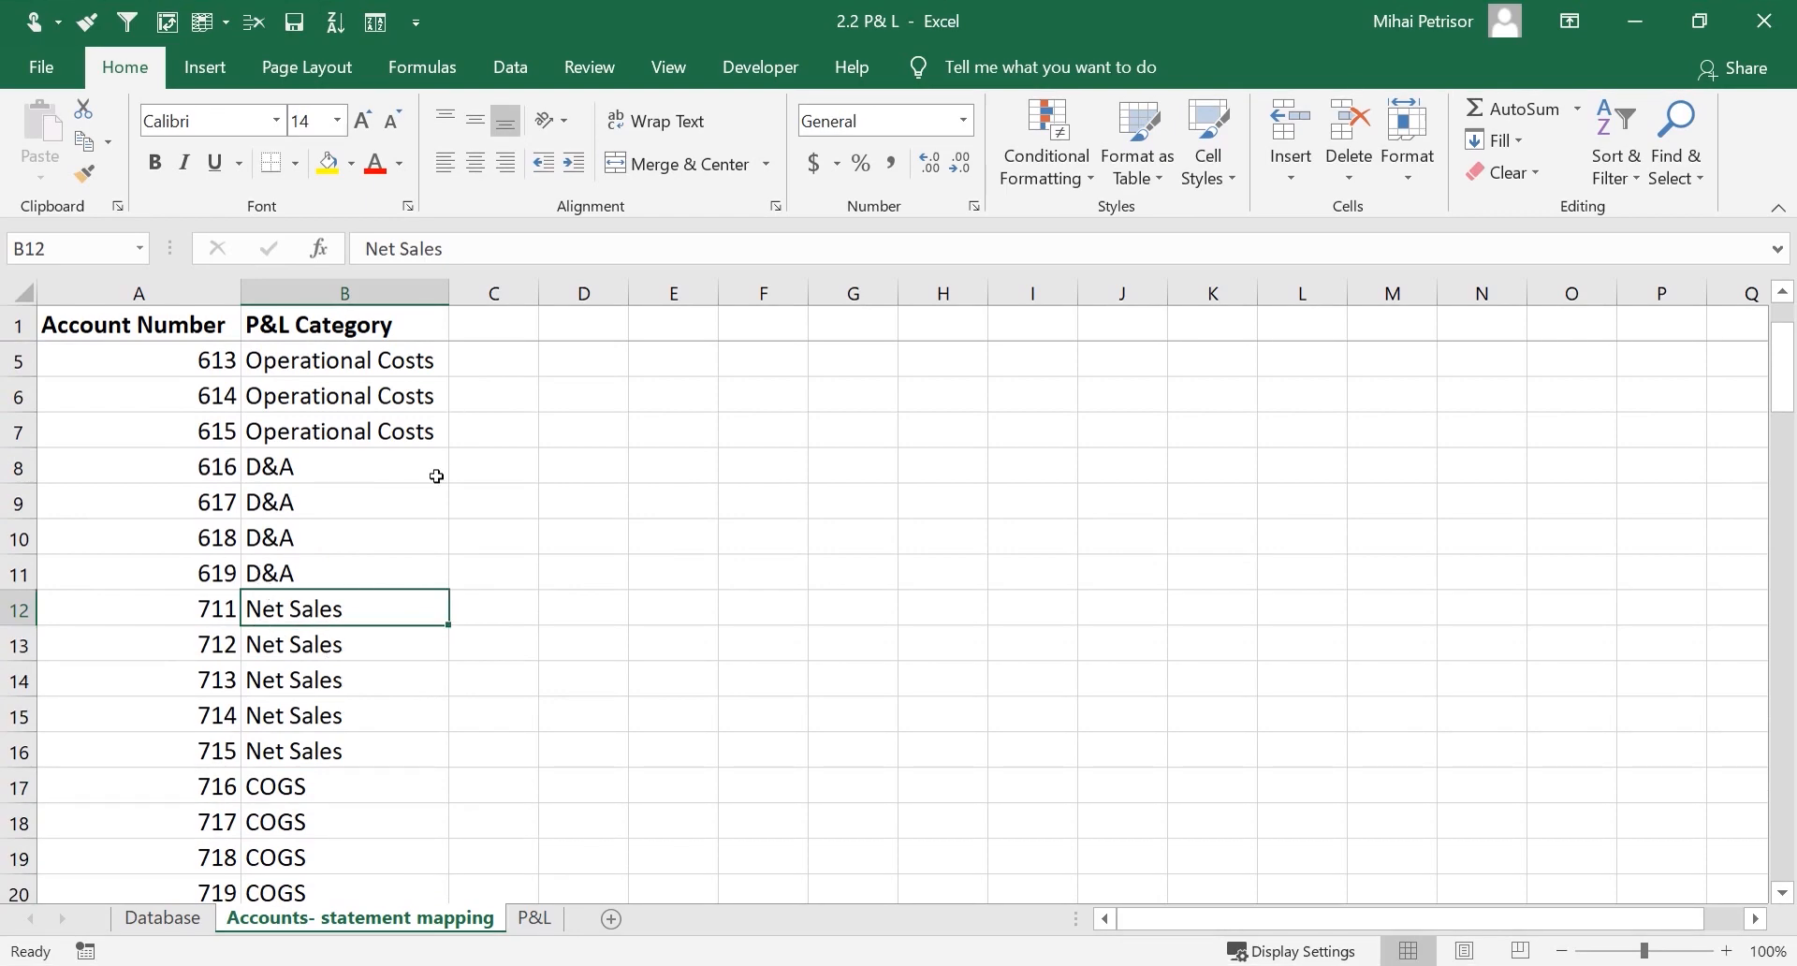
# Enter the line item Net Sales in cell C5 of the P&L sheet
pyautogui.click(550, 926)
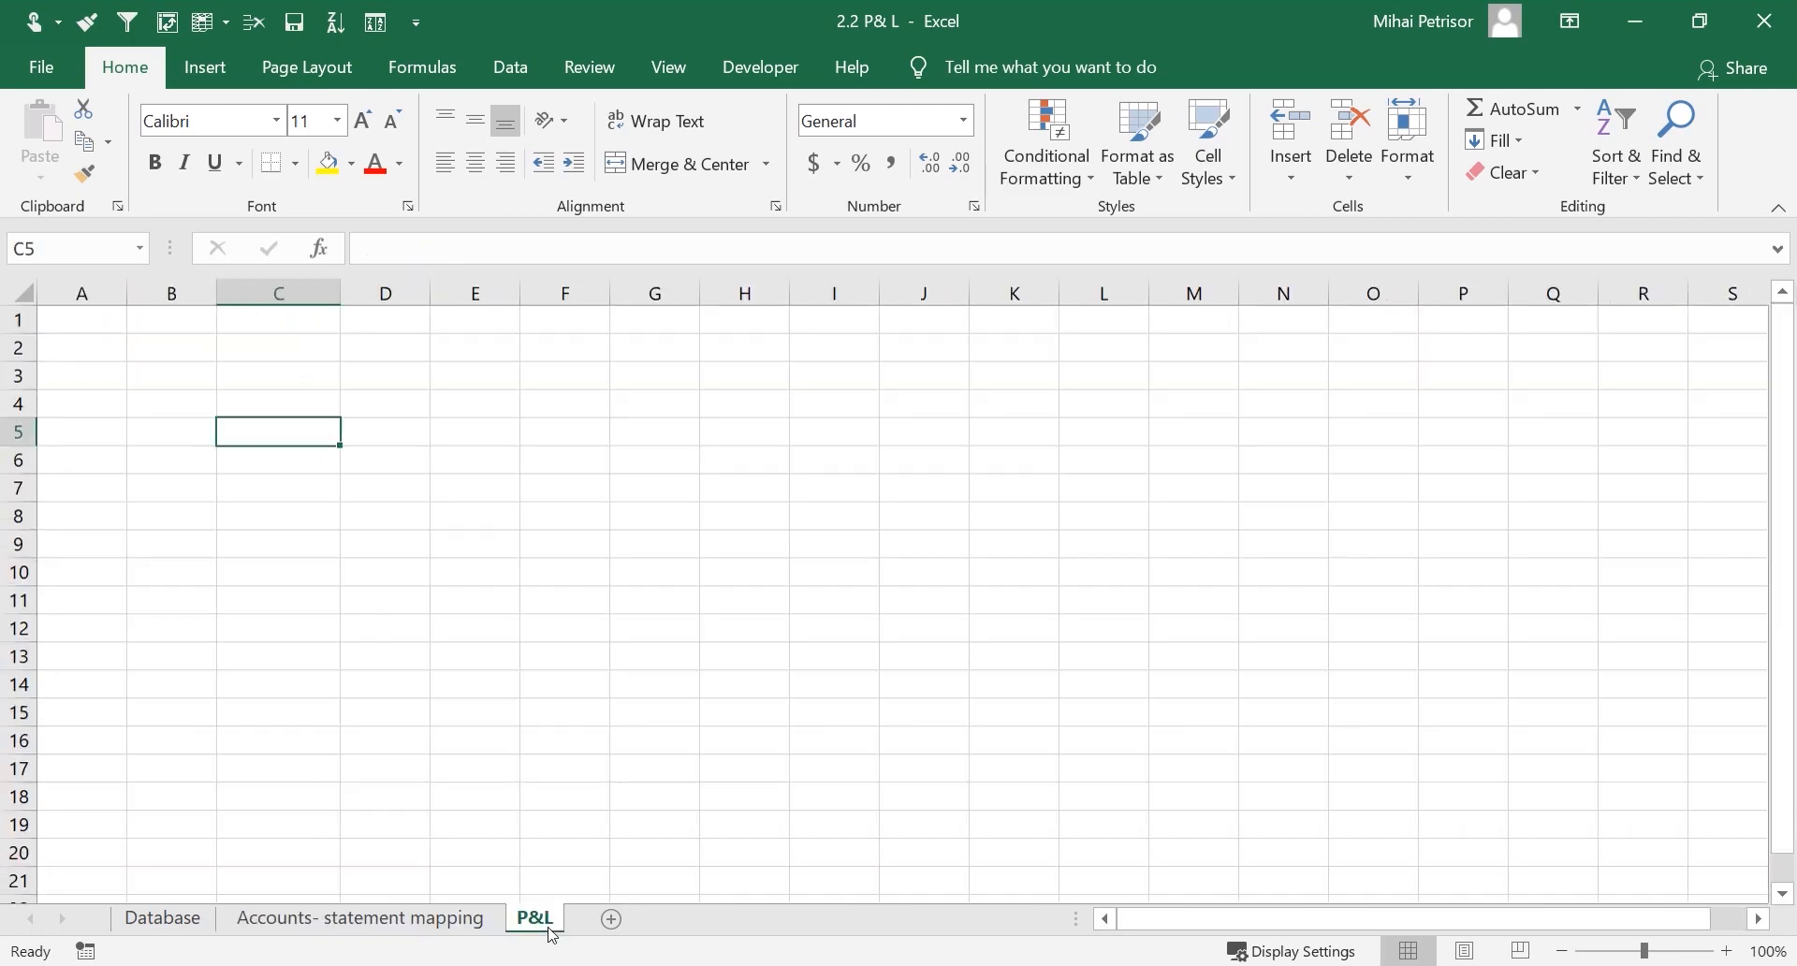
pyautogui.click(253, 338)
pyautogui.click(270, 436)
pyautogui.write('Net Sales')
pyautogui.press('Return')
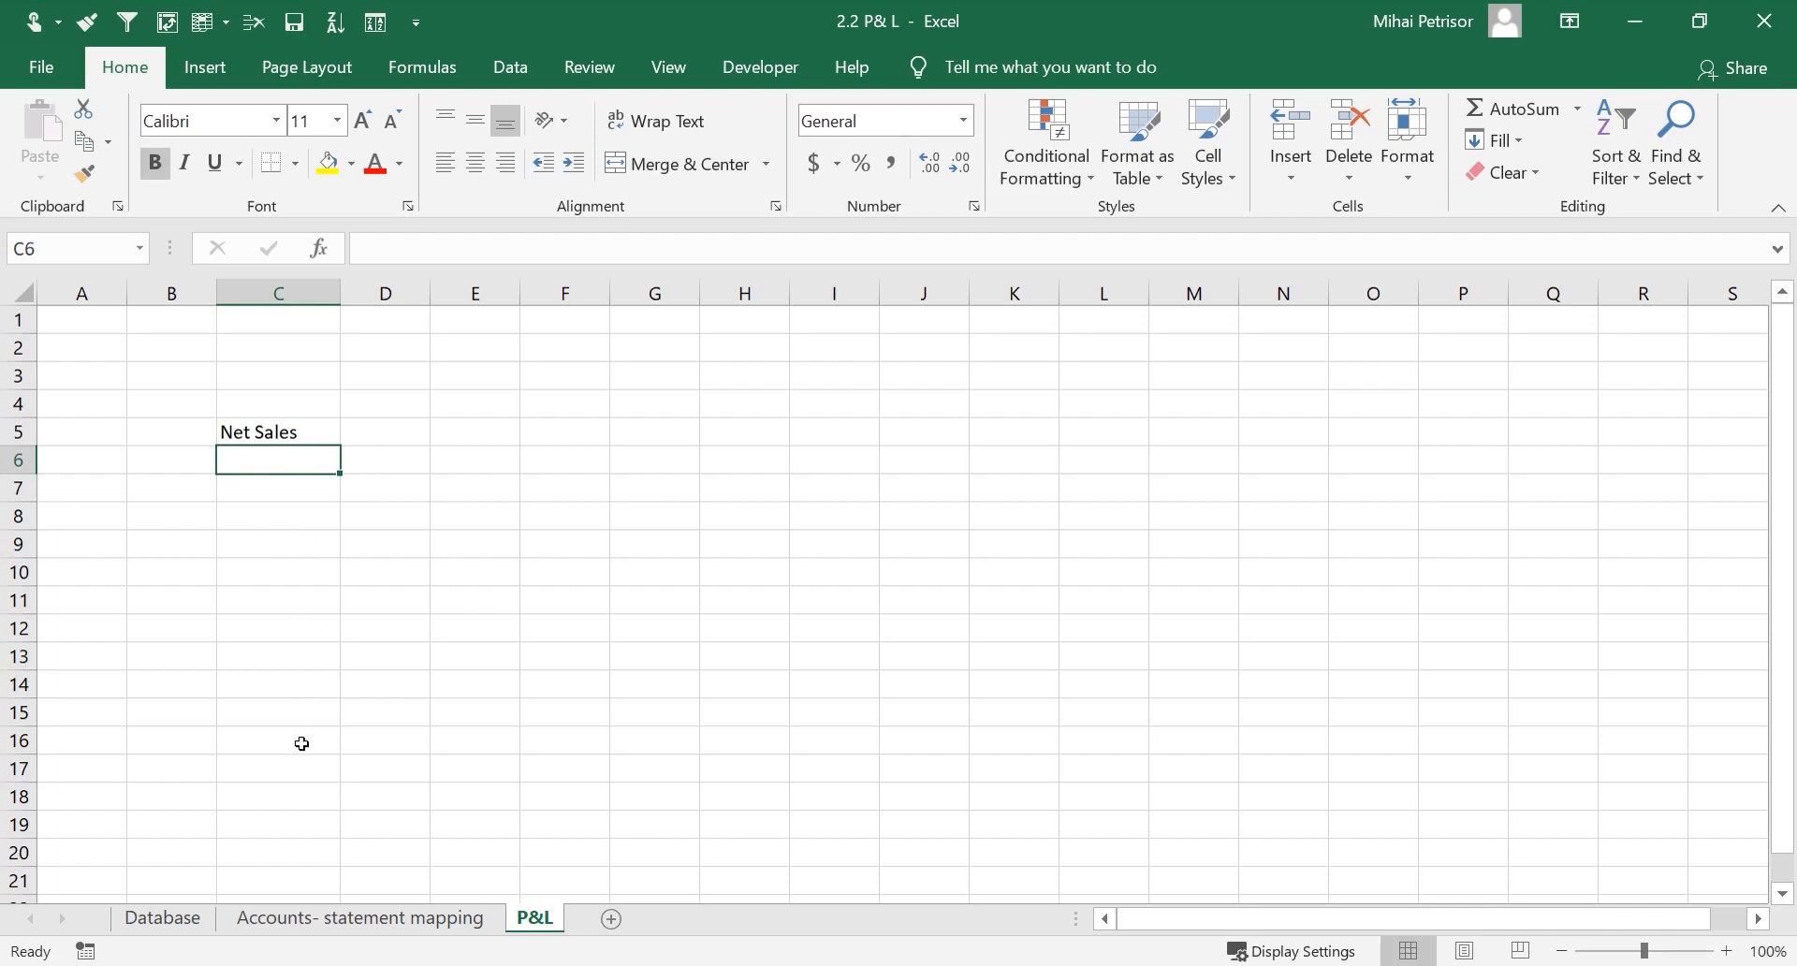
# Check the category names in the Accounts- statement mapping sheet and the Database sheet's P&L column, and return to the P&L sheet
pyautogui.click(348, 926)
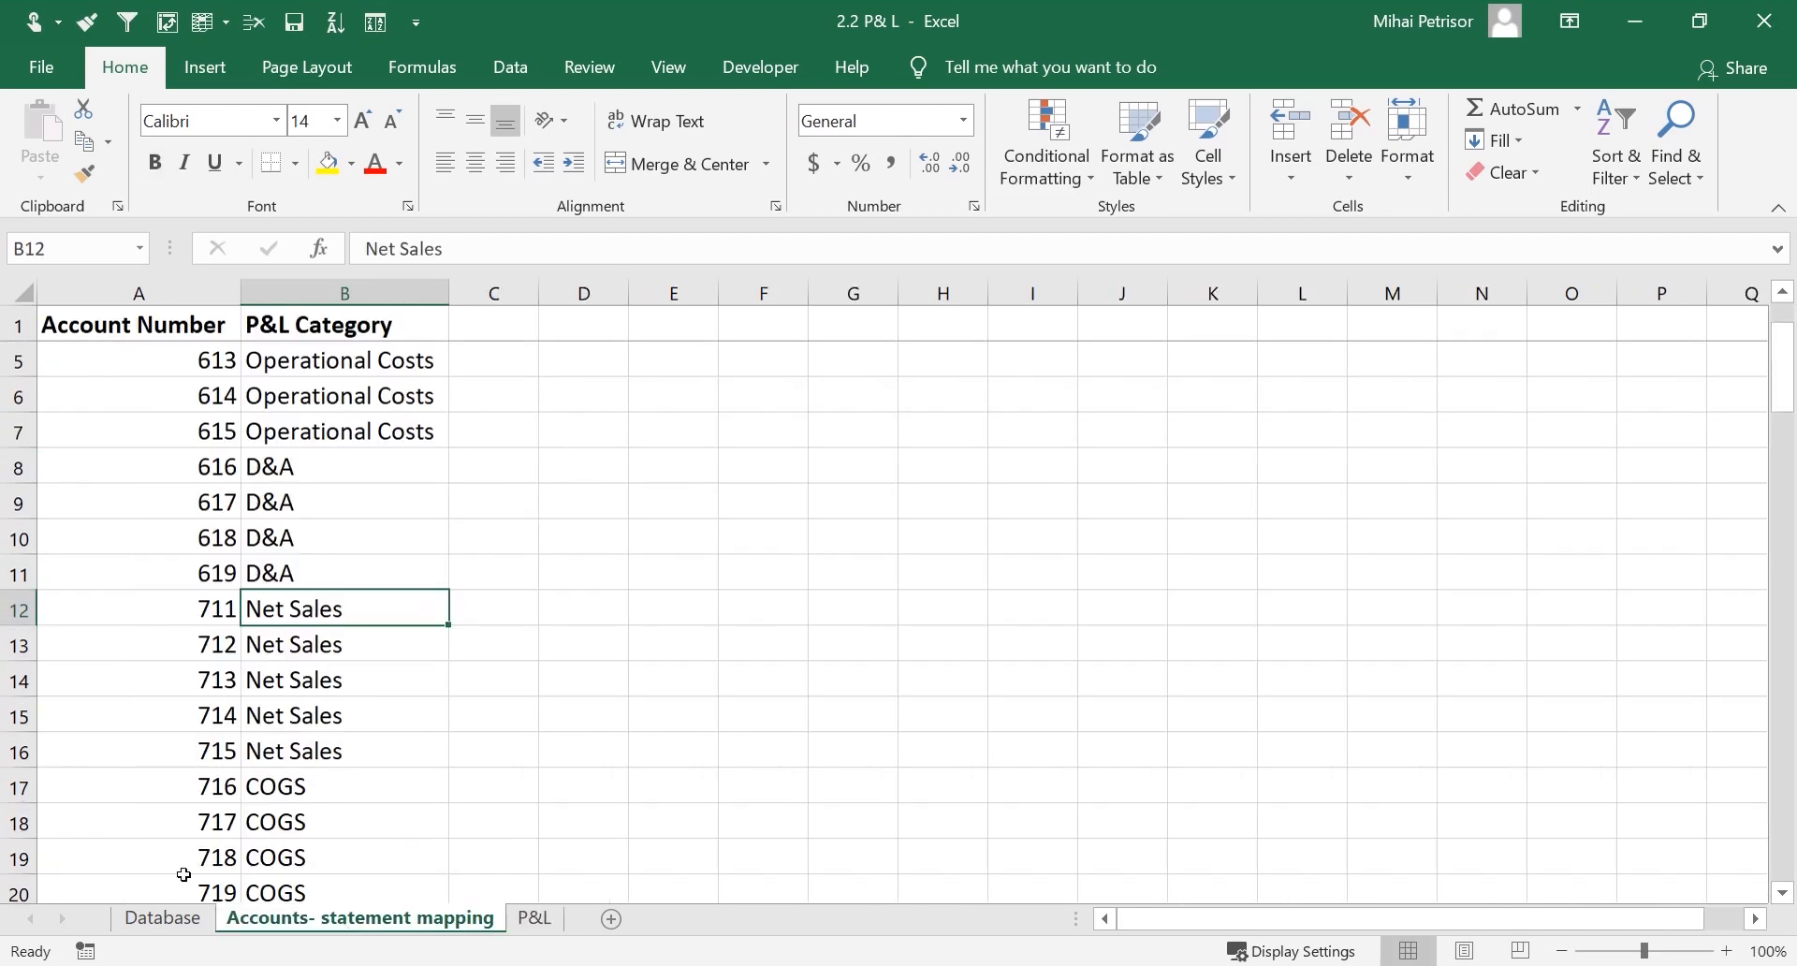
pyautogui.click(163, 918)
pyautogui.scroll(-10, 880, 586)
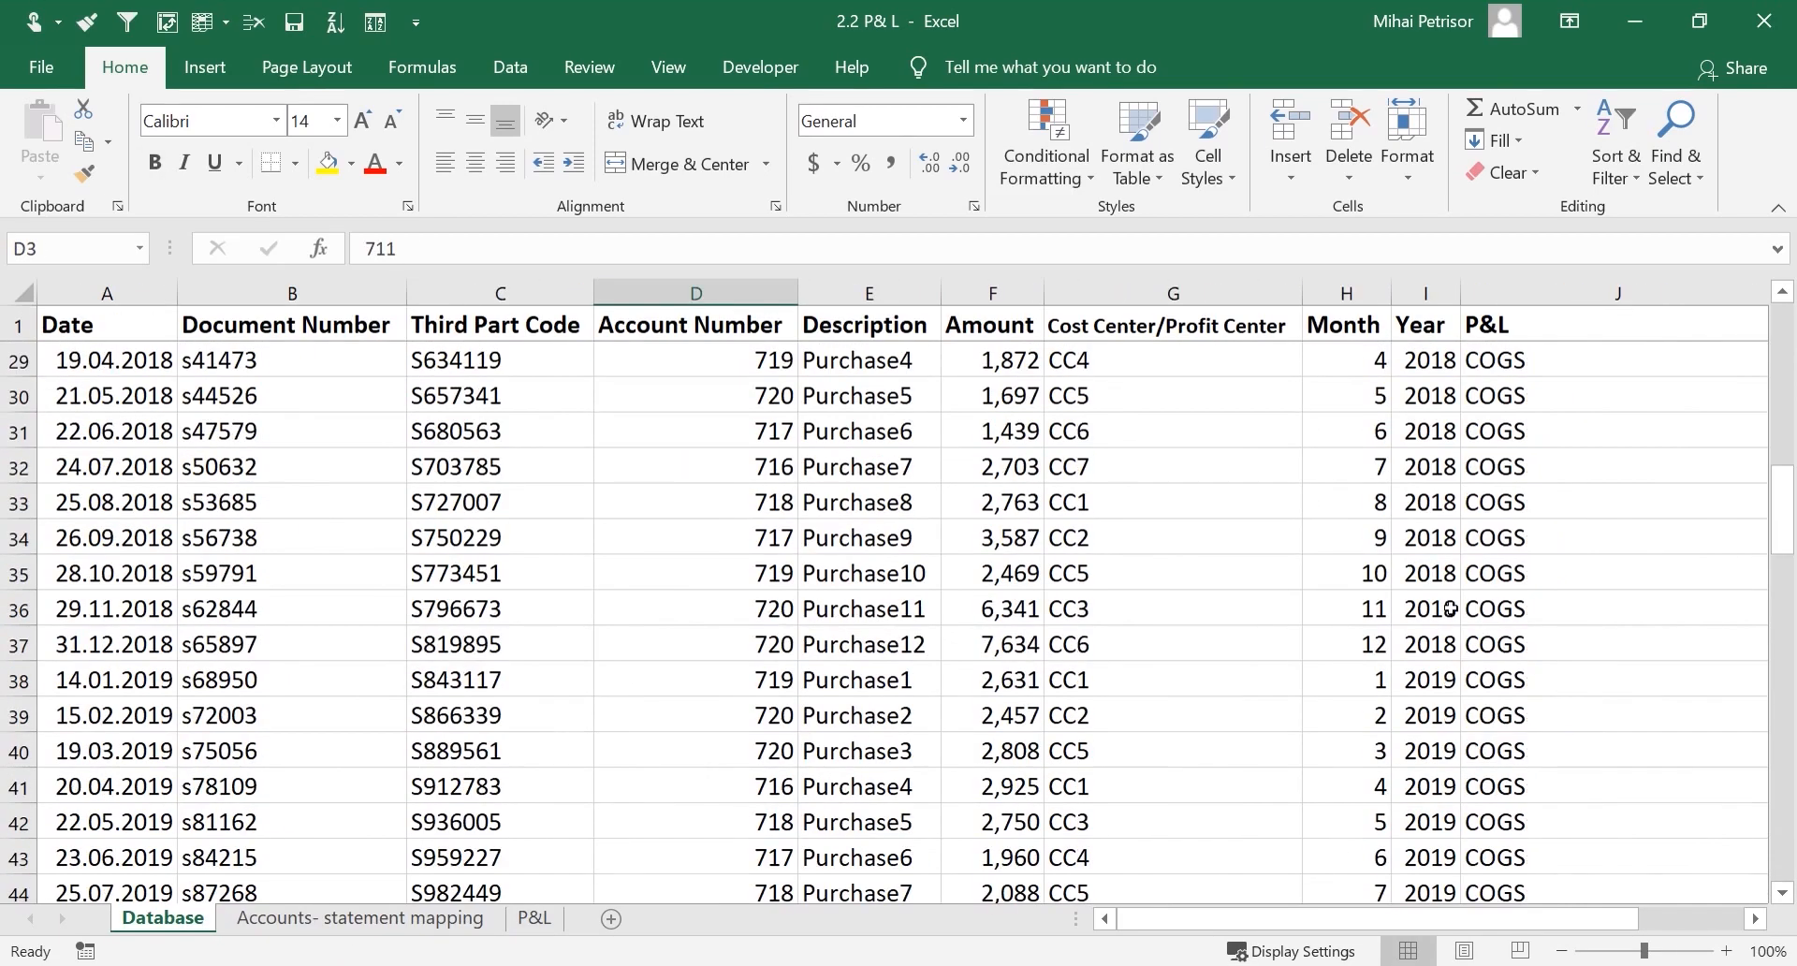
pyautogui.scroll(1, 1553, 543)
pyautogui.click(1542, 550)
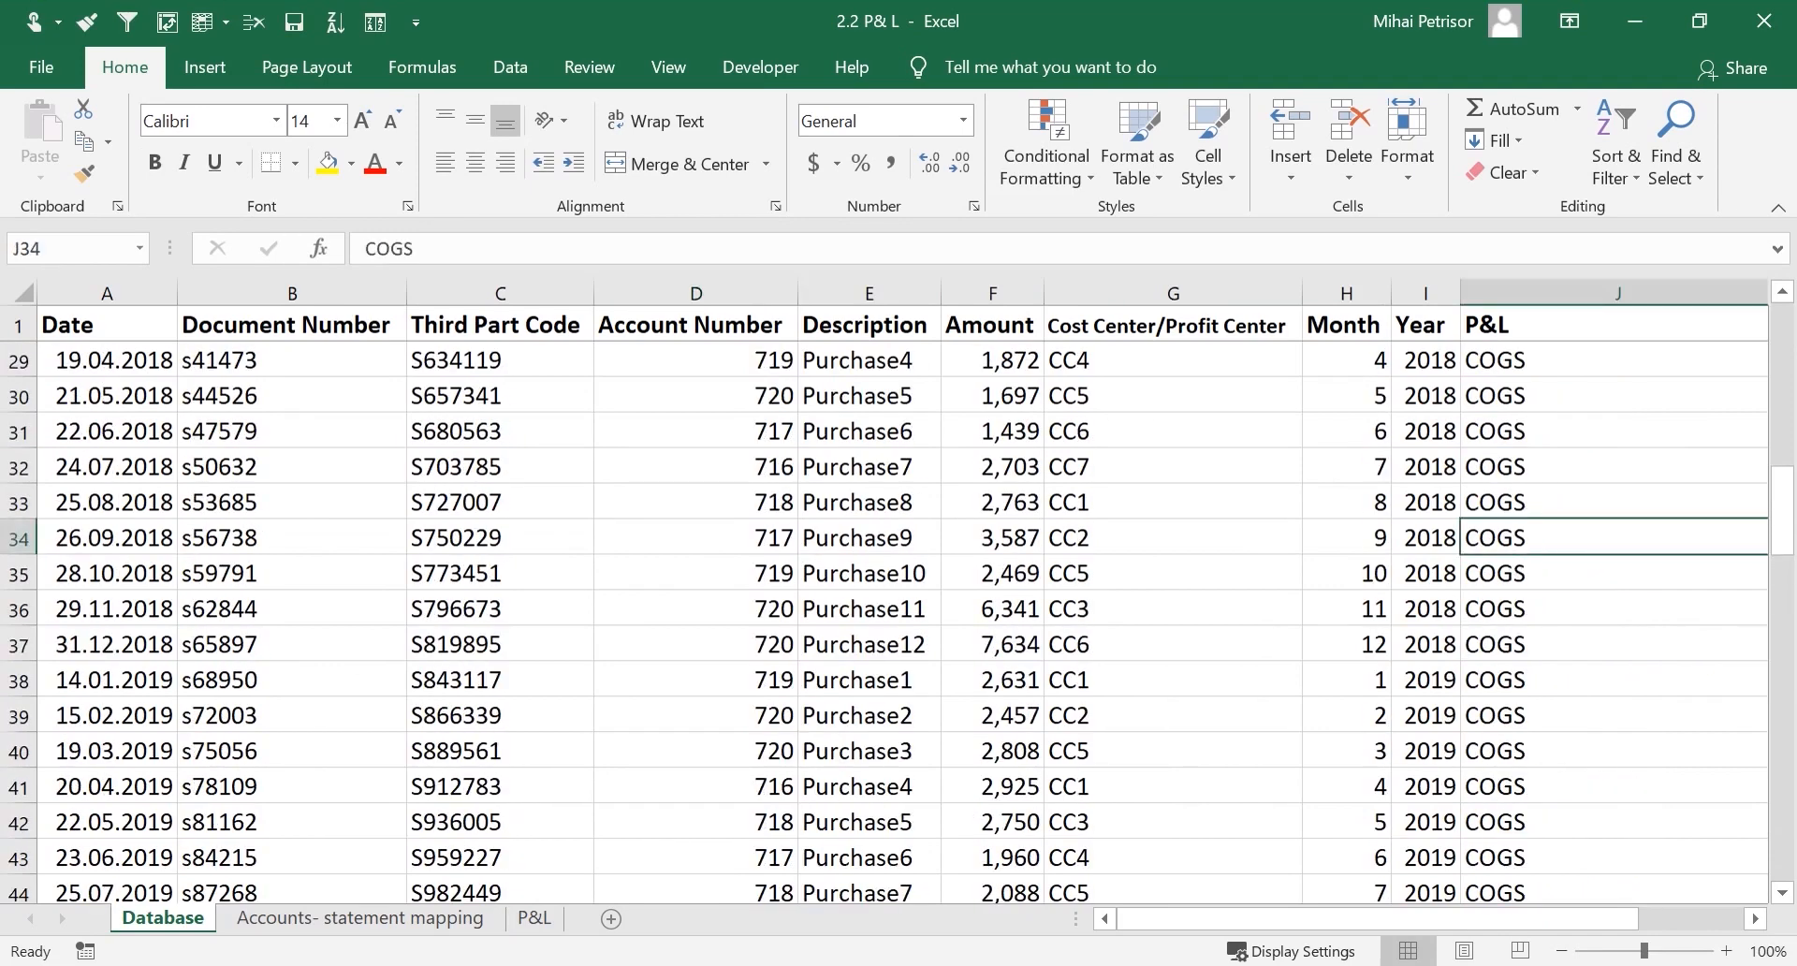
pyautogui.click(534, 918)
pyautogui.click(390, 423)
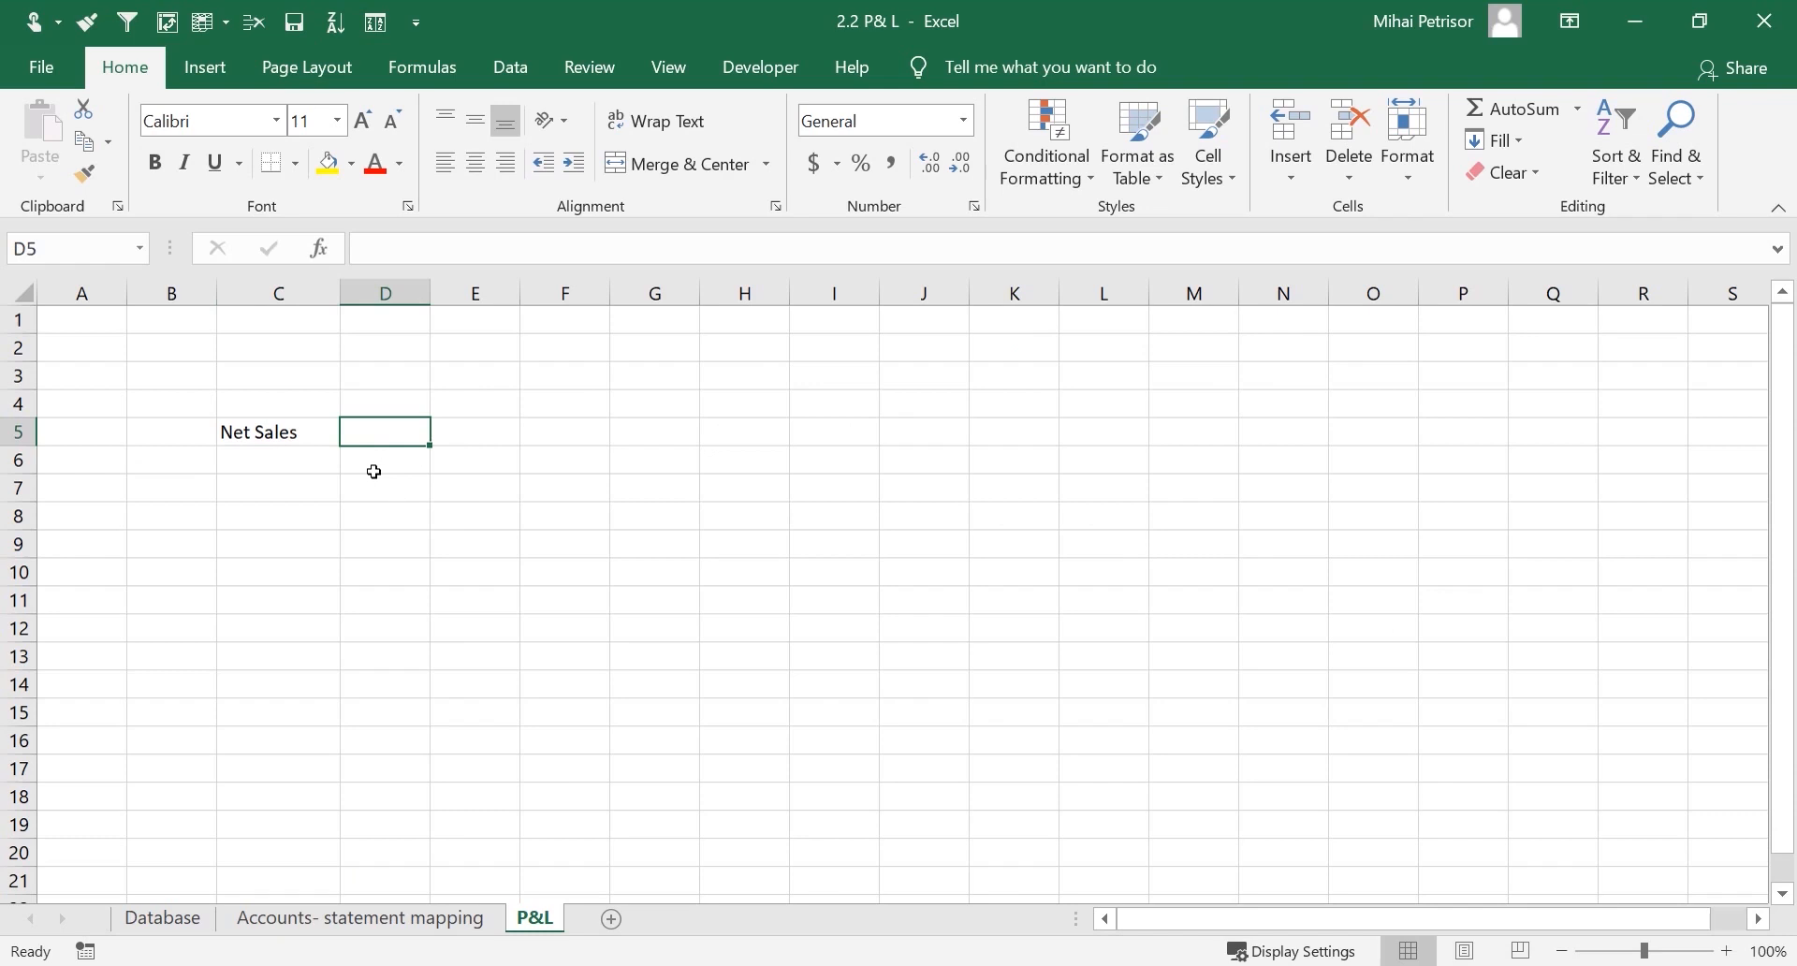
# Enter the line item COGS in cell C6 below Net Sales and remove its bold formatting
pyautogui.click(309, 452)
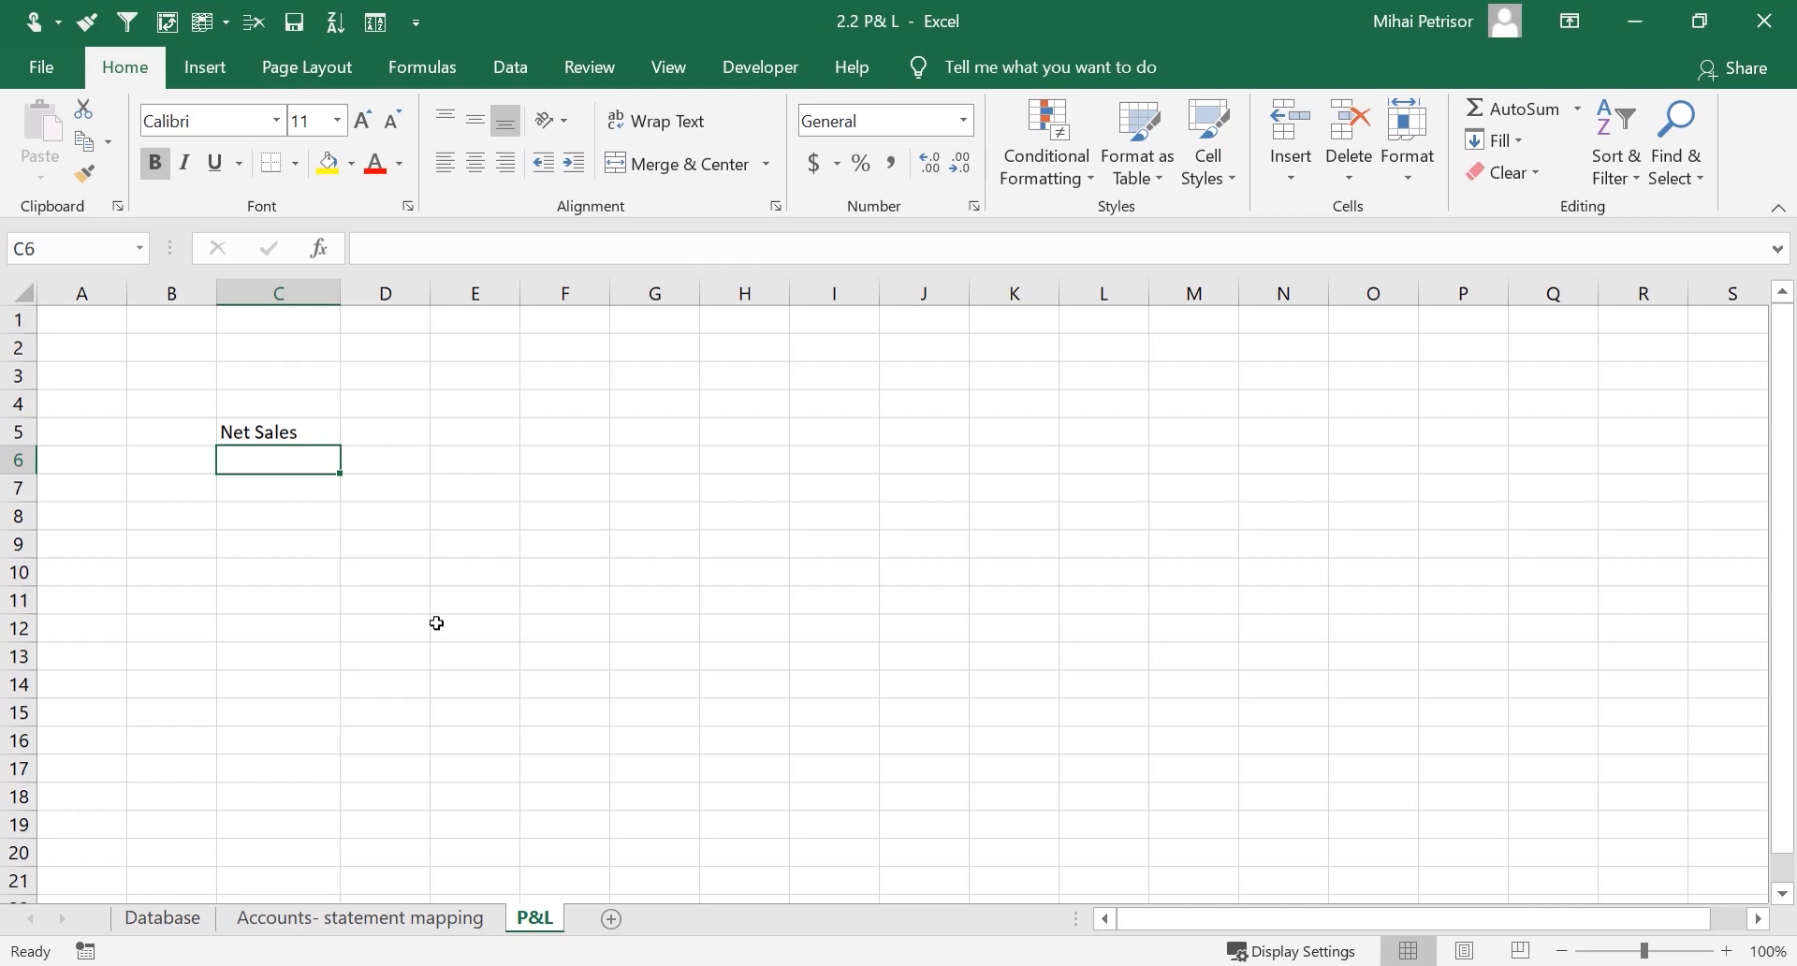
pyautogui.write('COGS')
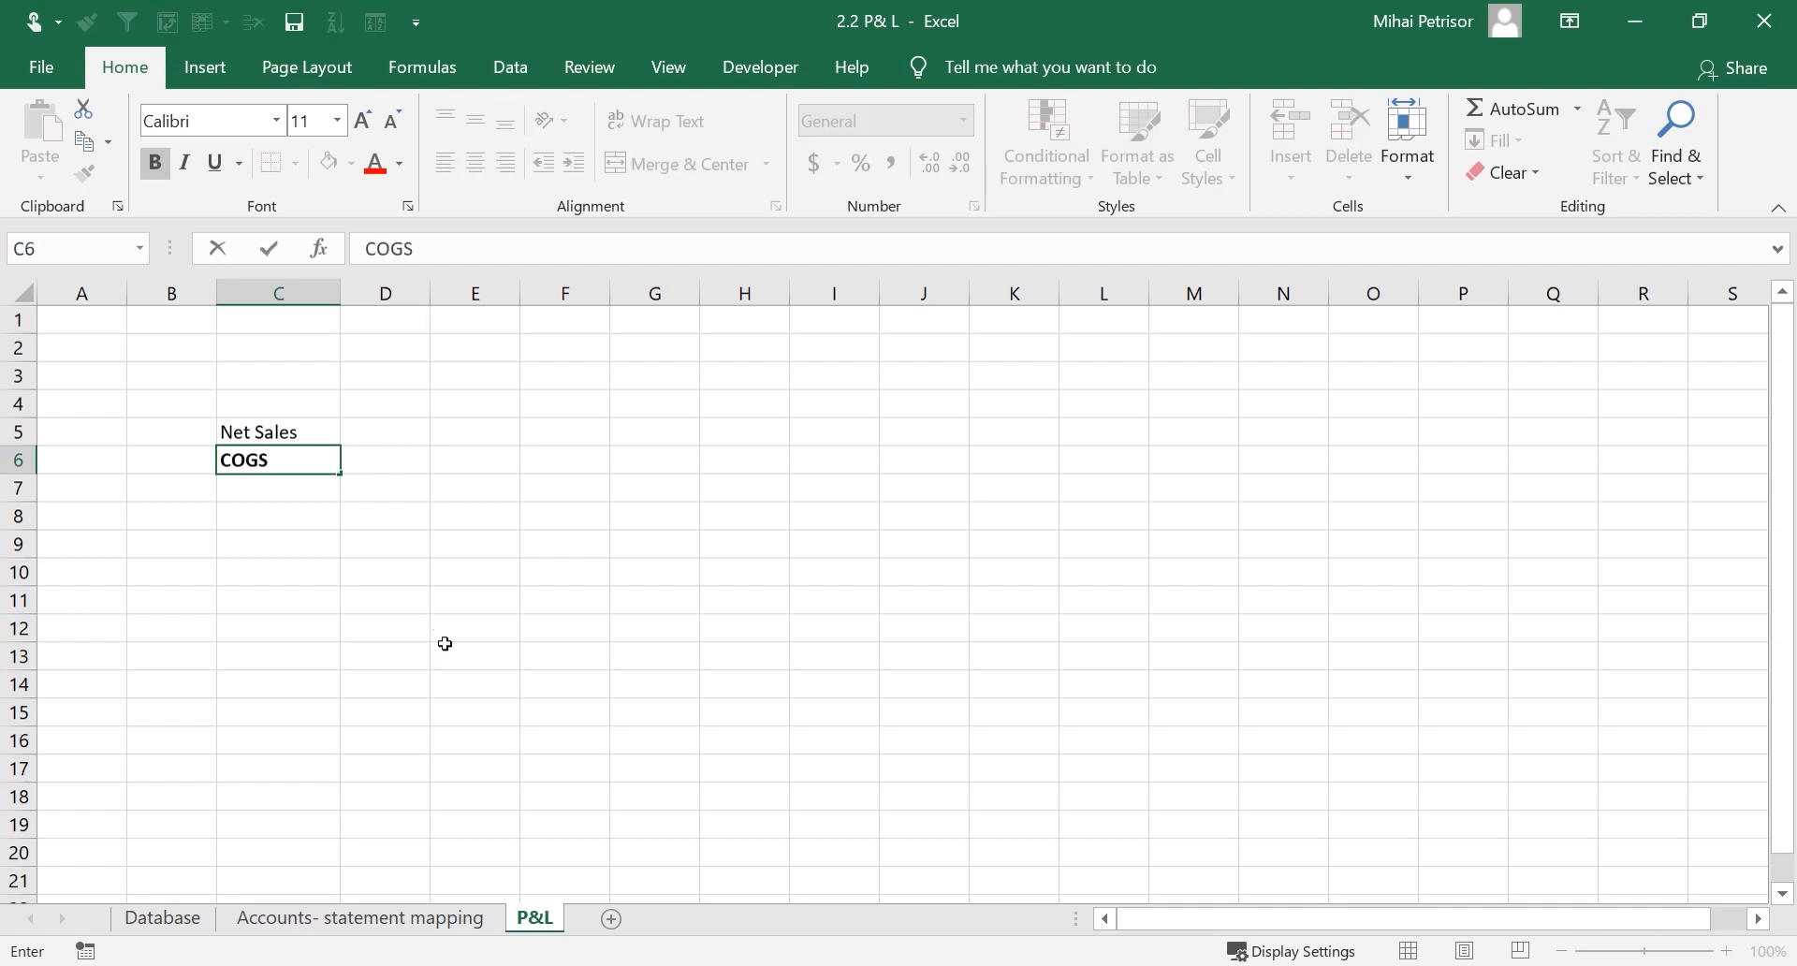
pyautogui.click(348, 635)
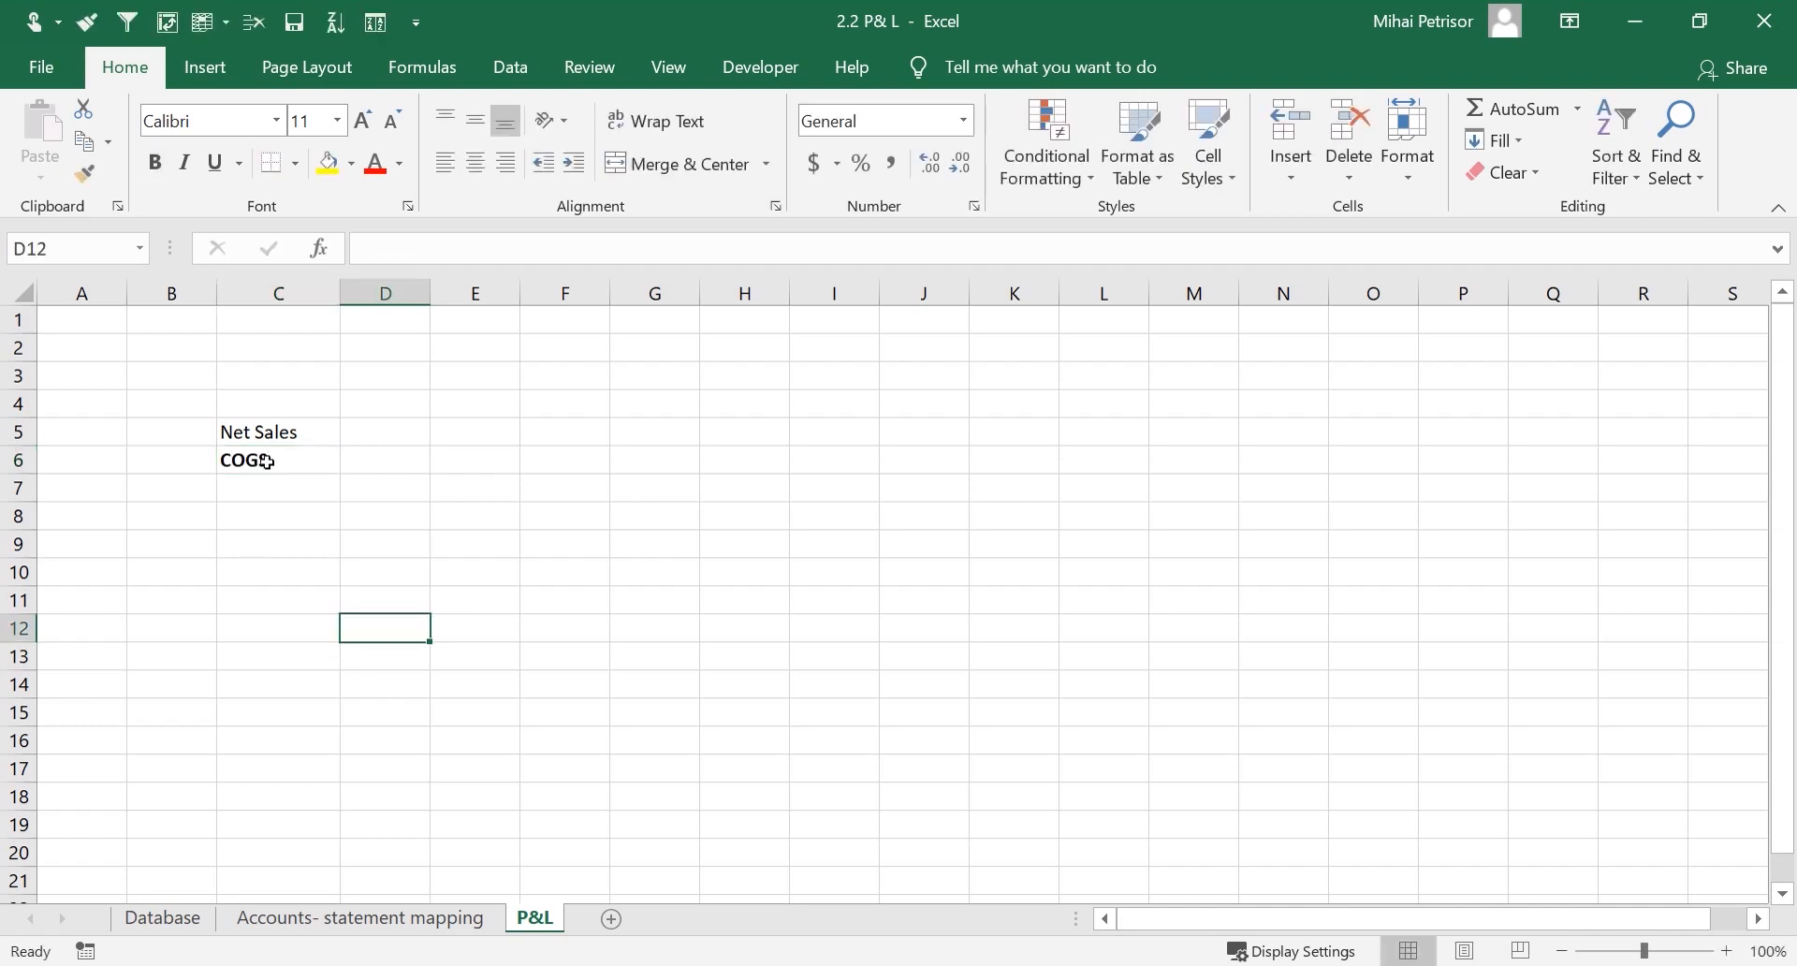
pyautogui.click(280, 473)
pyautogui.hotkey('ctrl', 'b')
pyautogui.click(289, 487)
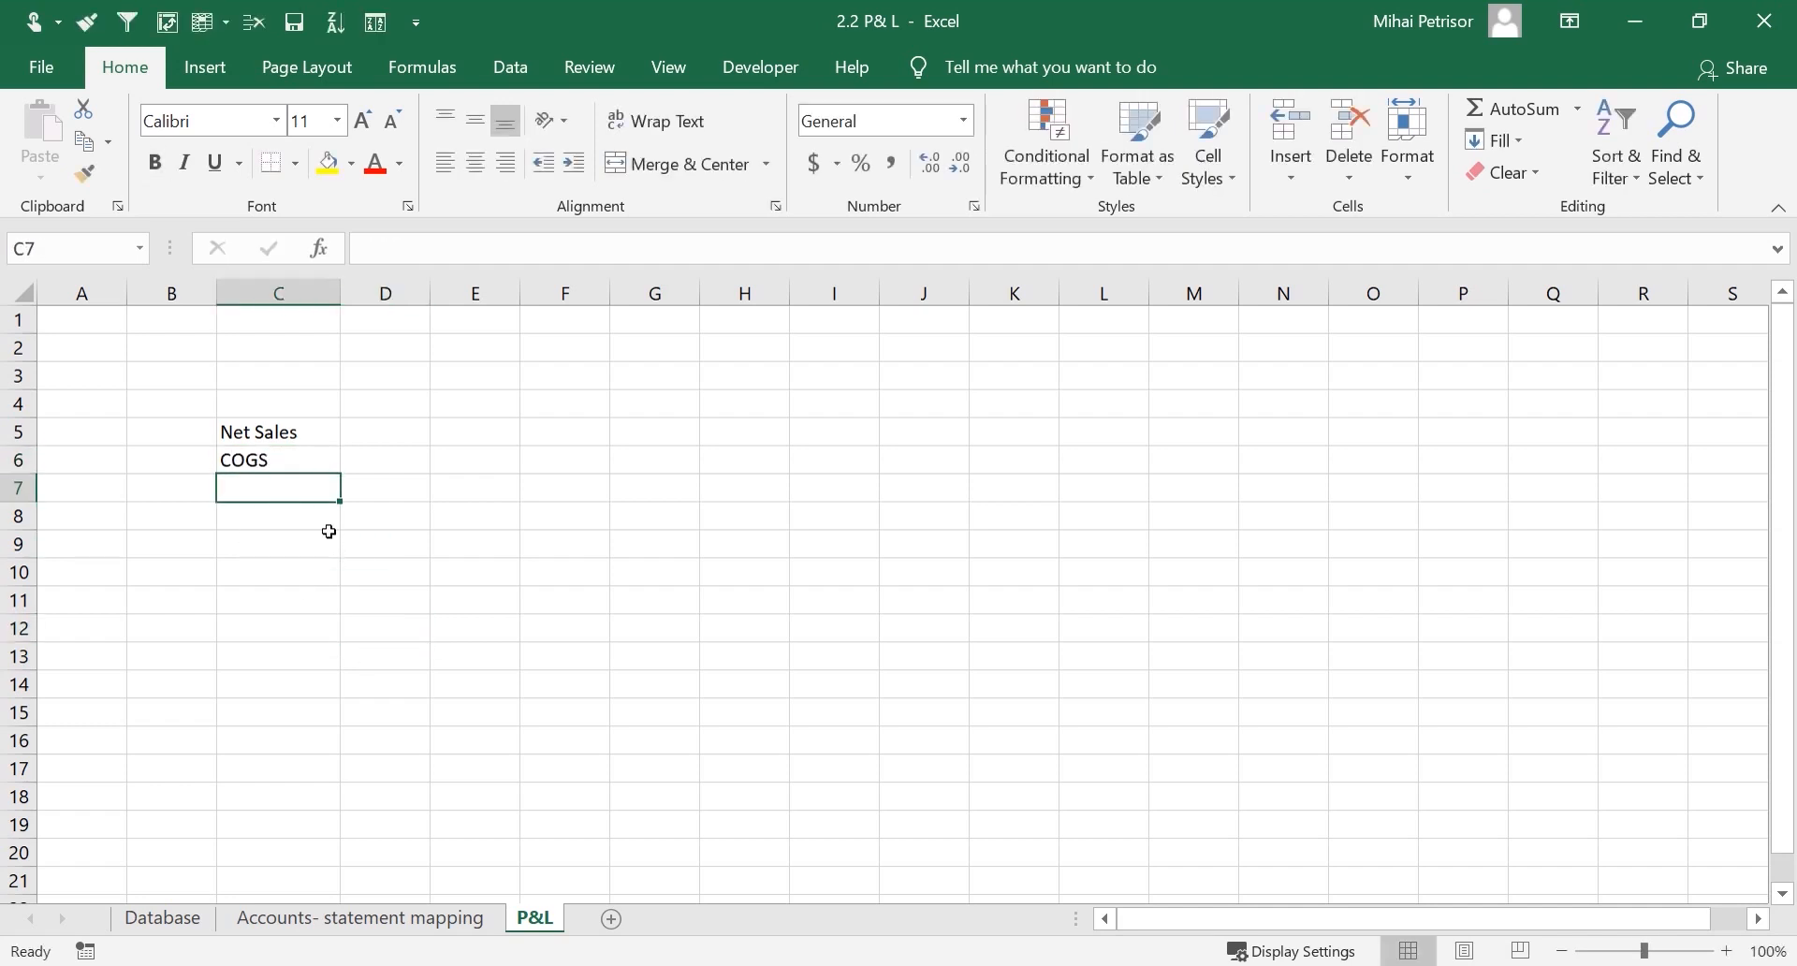
pyautogui.moveTo(389, 438); pyautogui.dragTo(381, 462)
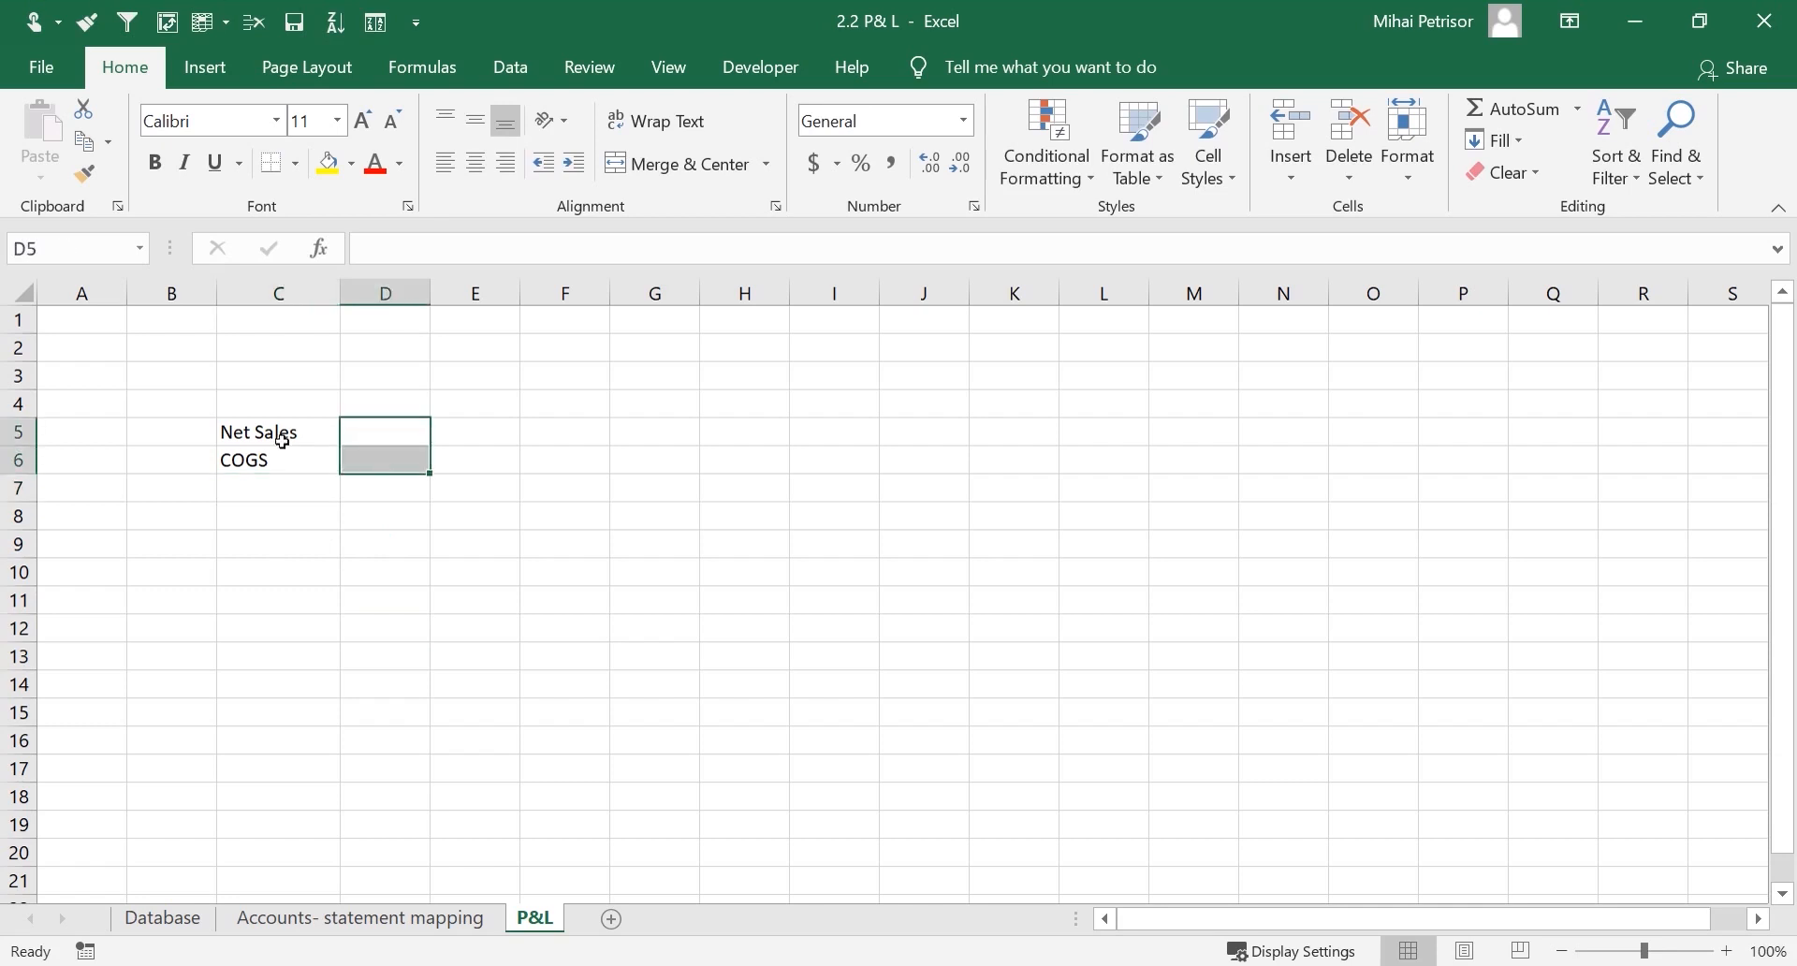
pyautogui.click(277, 442)
pyautogui.moveTo(277, 443); pyautogui.dragTo(277, 451)
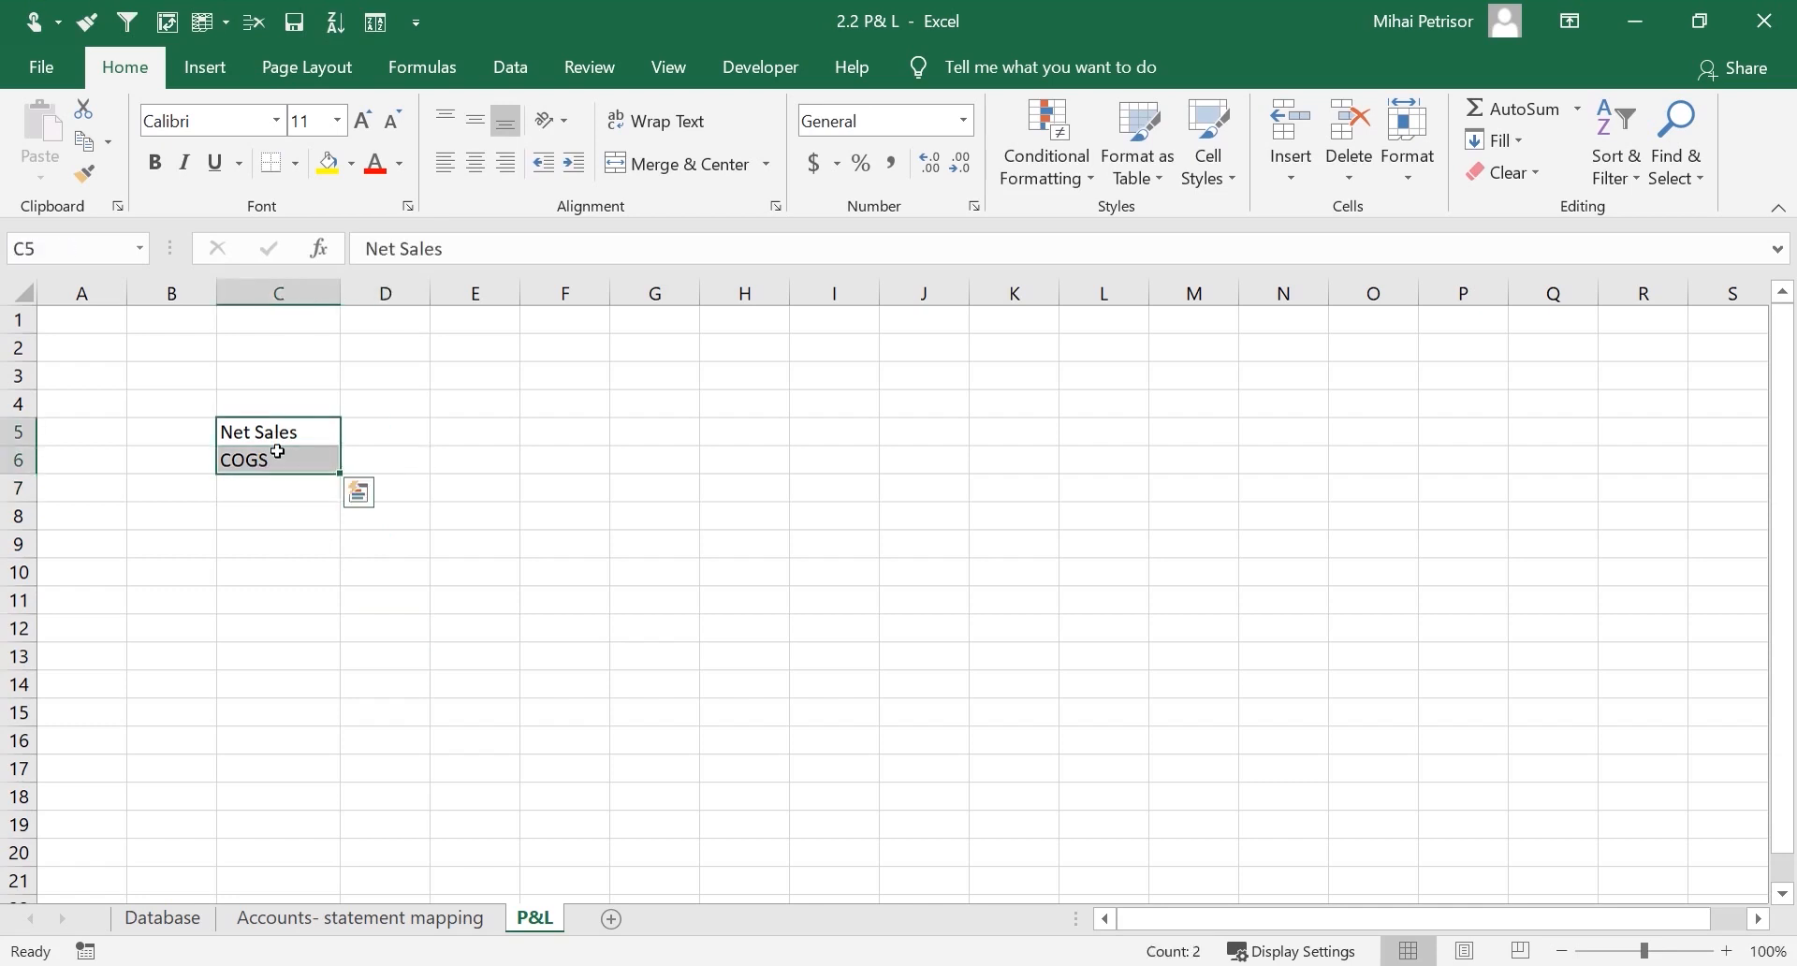
pyautogui.click(417, 465)
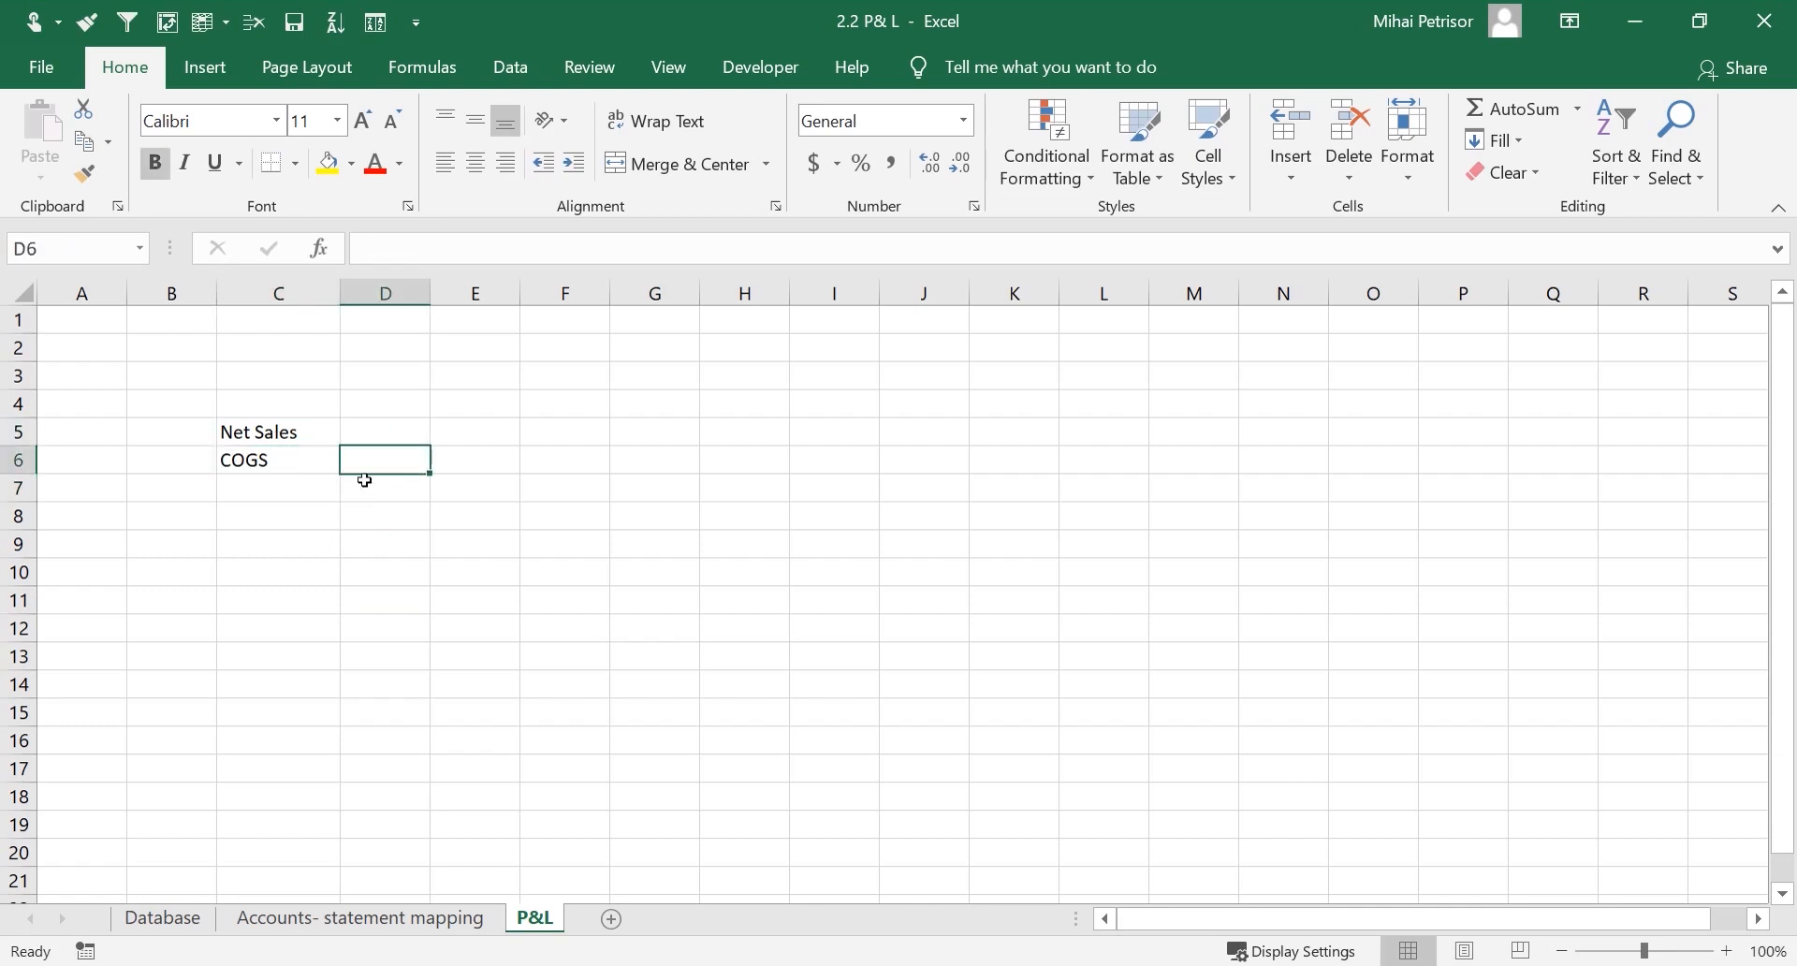
pyautogui.click(292, 438)
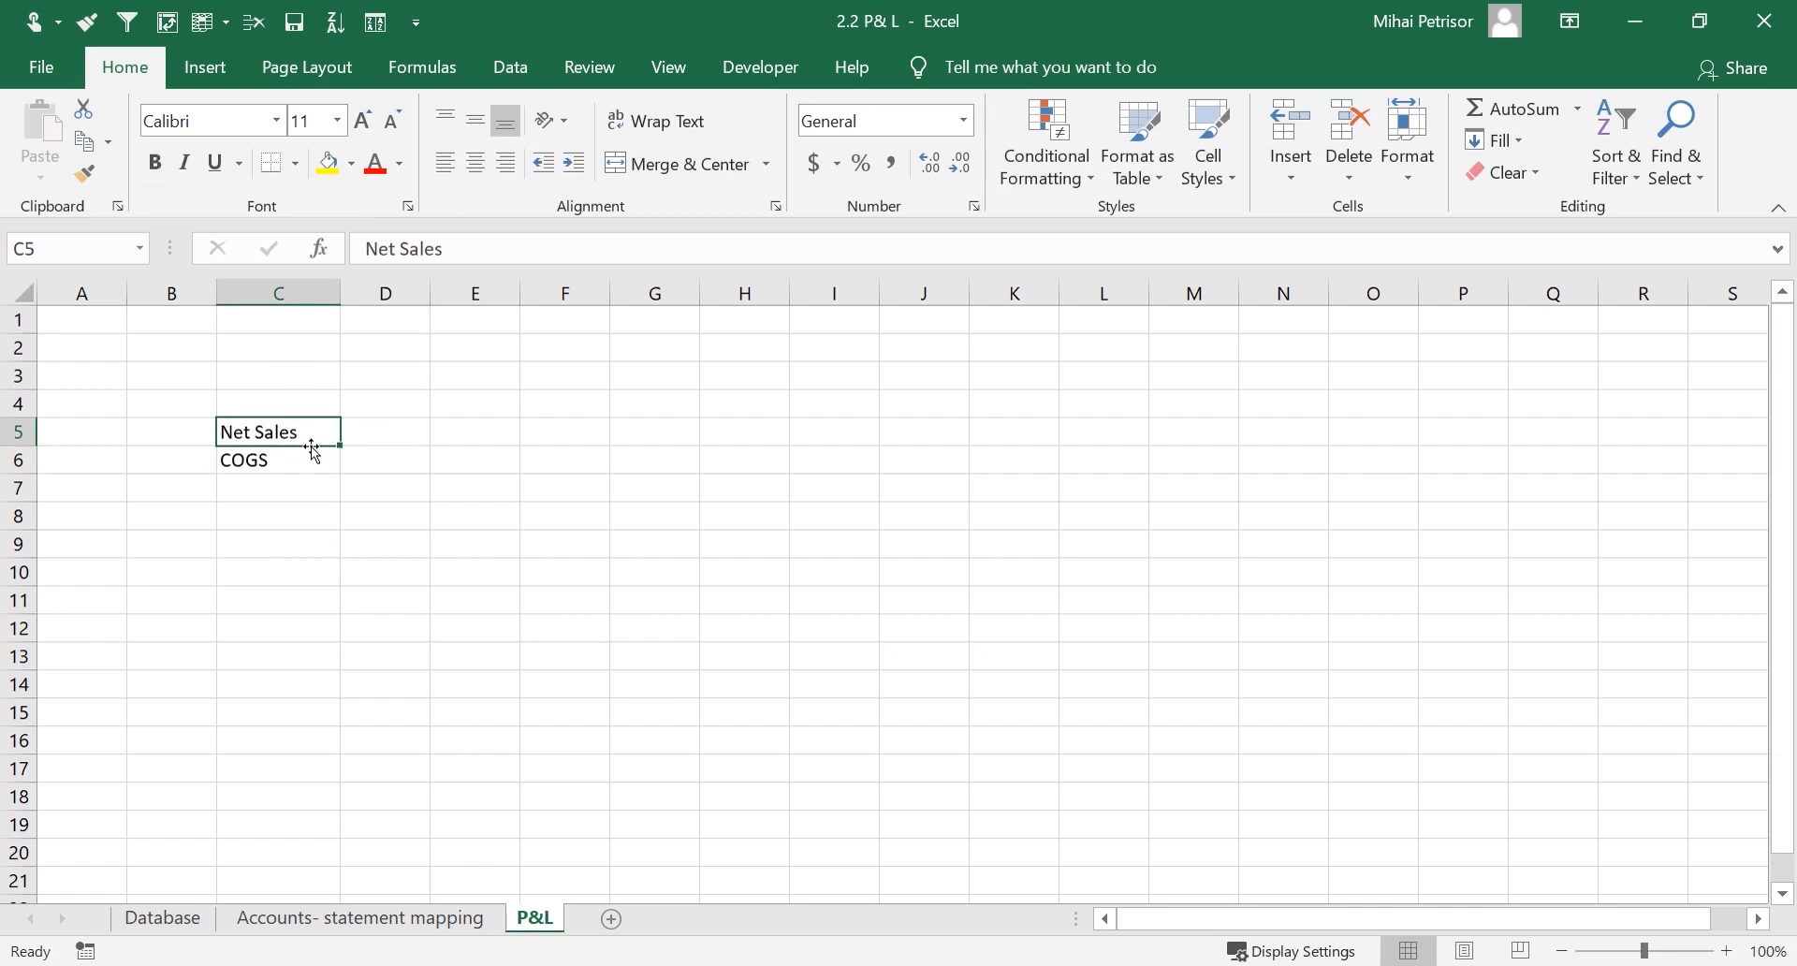
pyautogui.click(313, 494)
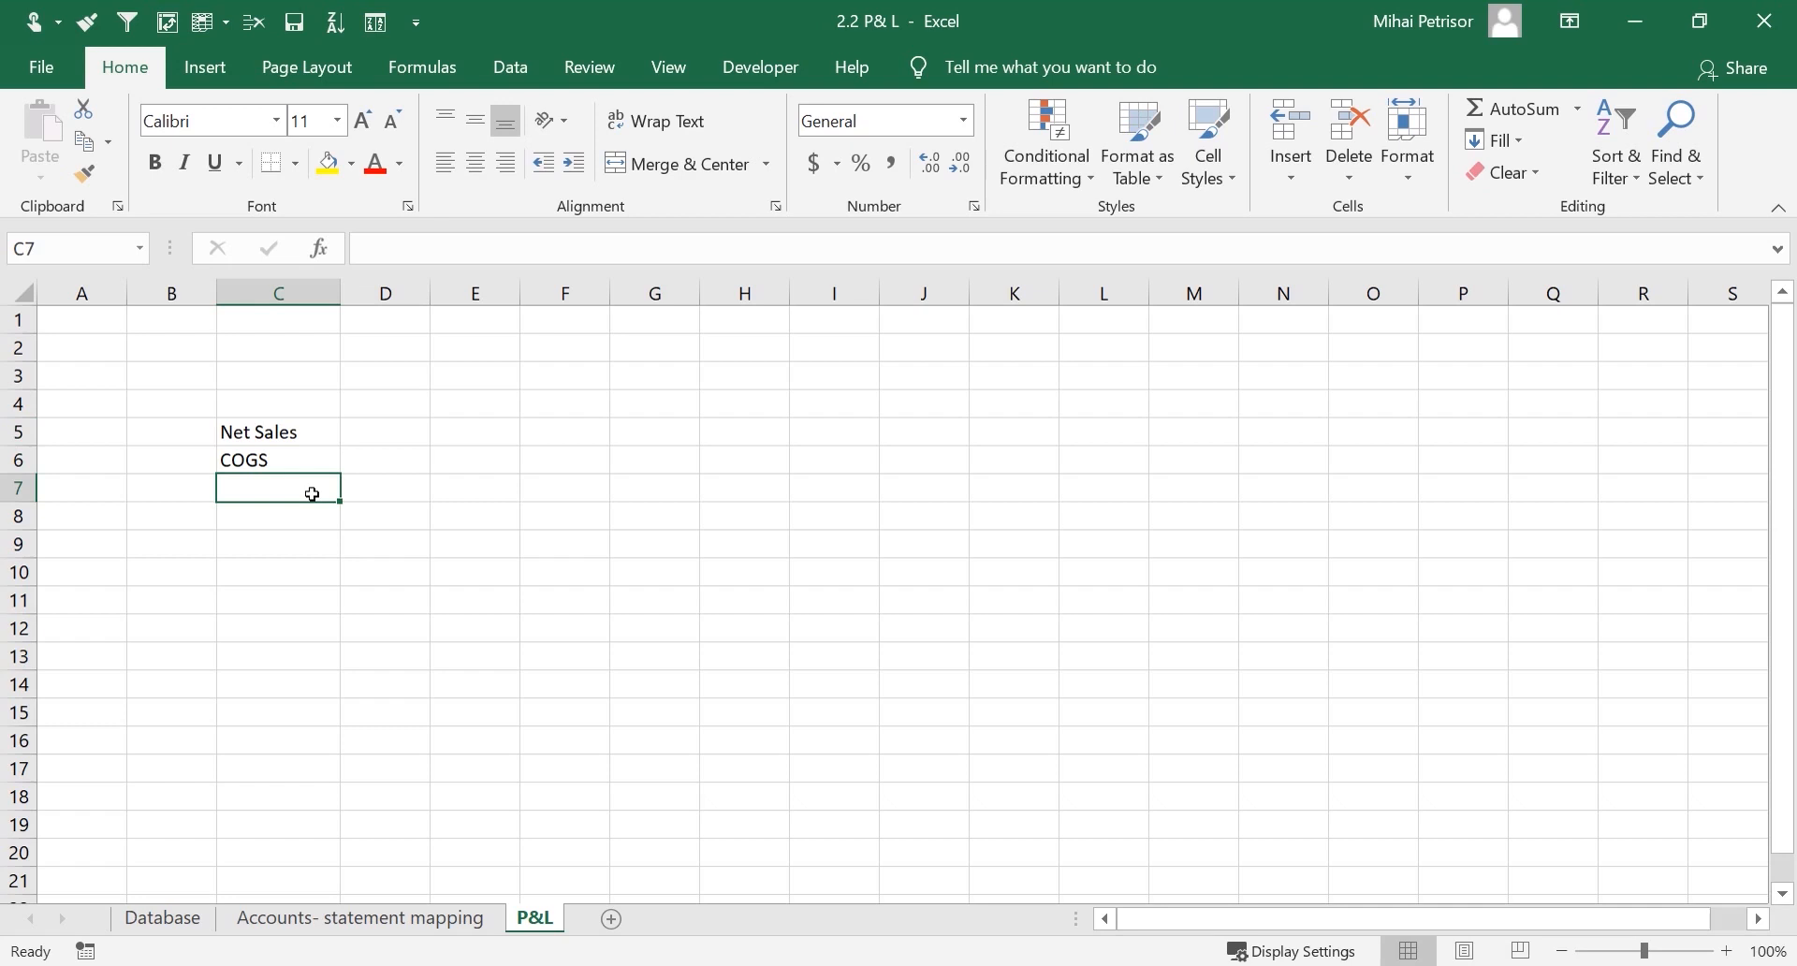
# Enter the line item Gross Margin in cell C7 below COGS
pyautogui.write('Gross Margin')
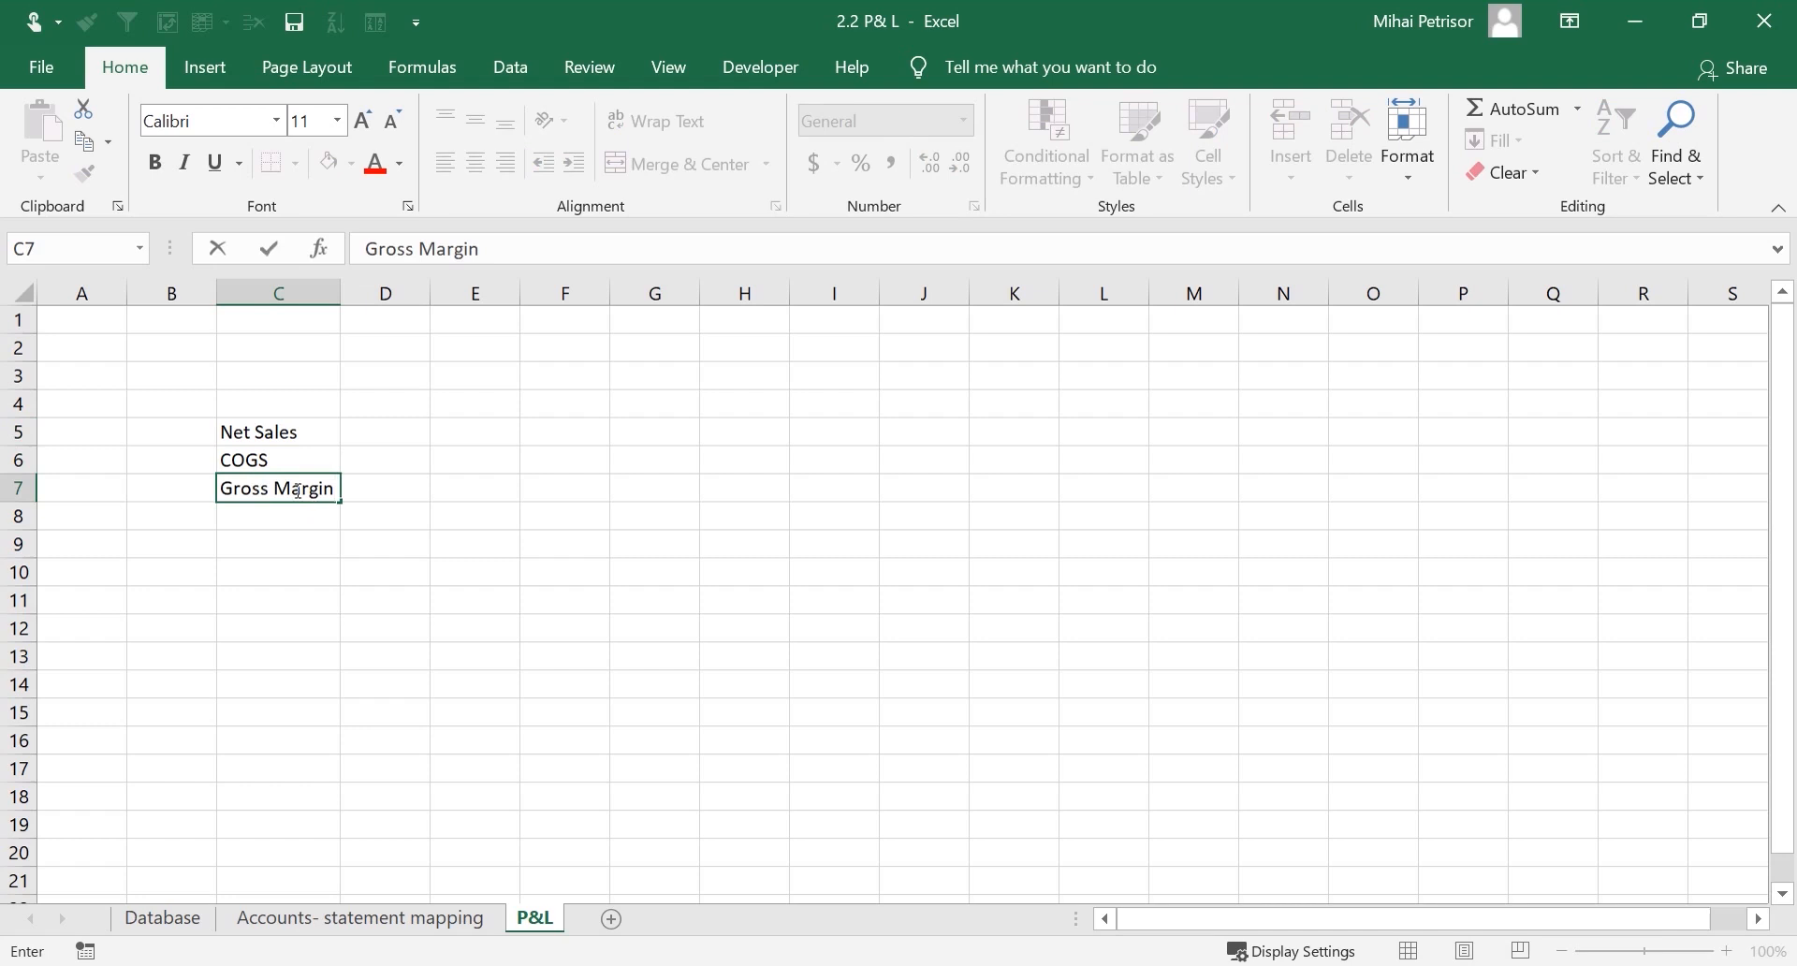
pyautogui.click(272, 582)
pyautogui.click(302, 466)
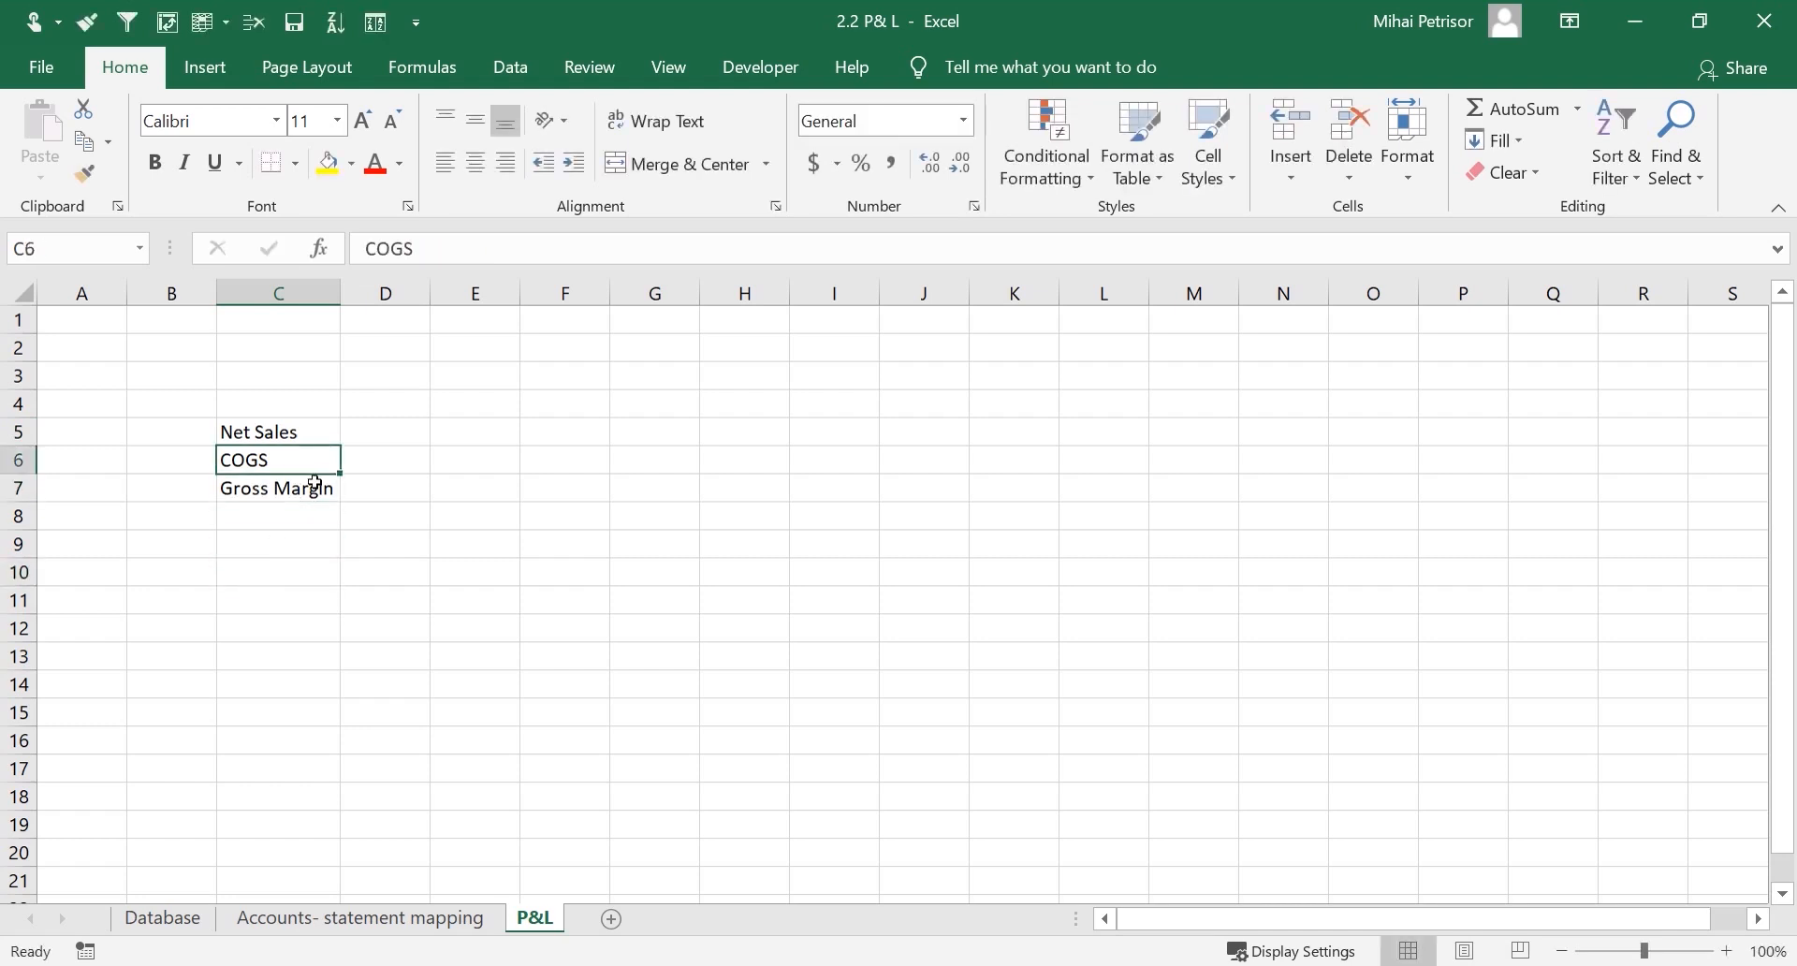
pyautogui.click(314, 488)
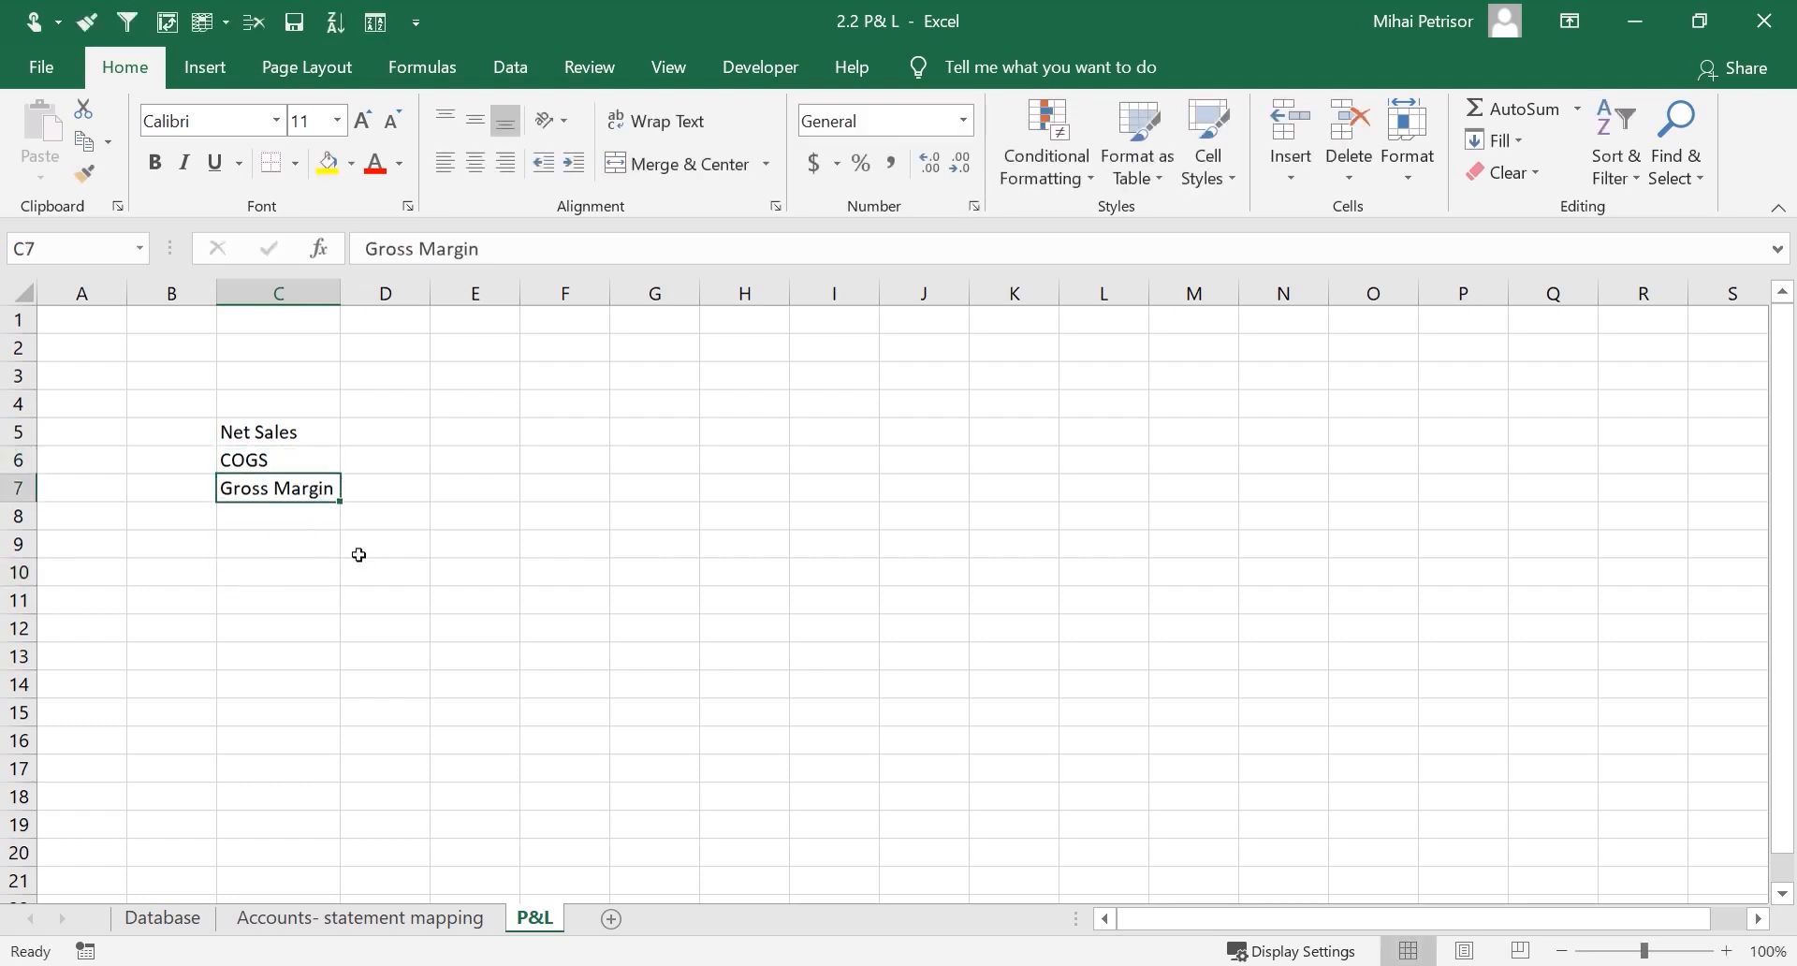
# Start a second version of the statement with Revenues in cell H5 and COGS in cell H6
pyautogui.click(535, 430)
pyautogui.click(642, 438)
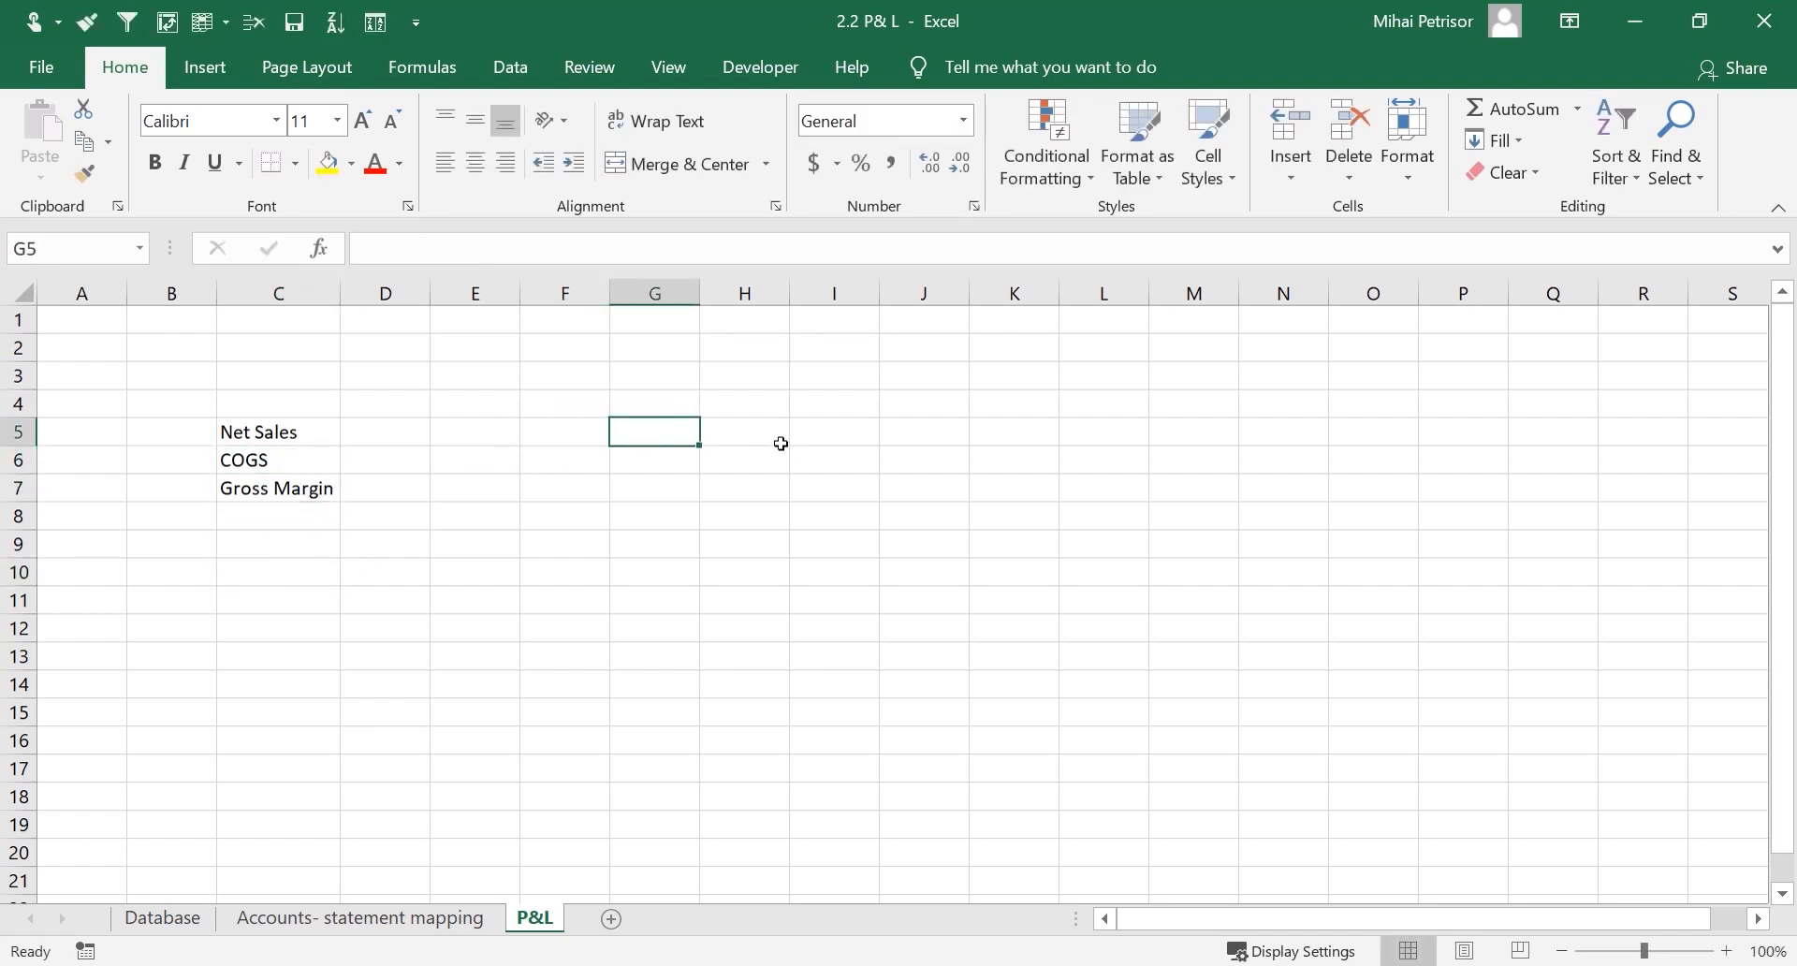
pyautogui.click(759, 436)
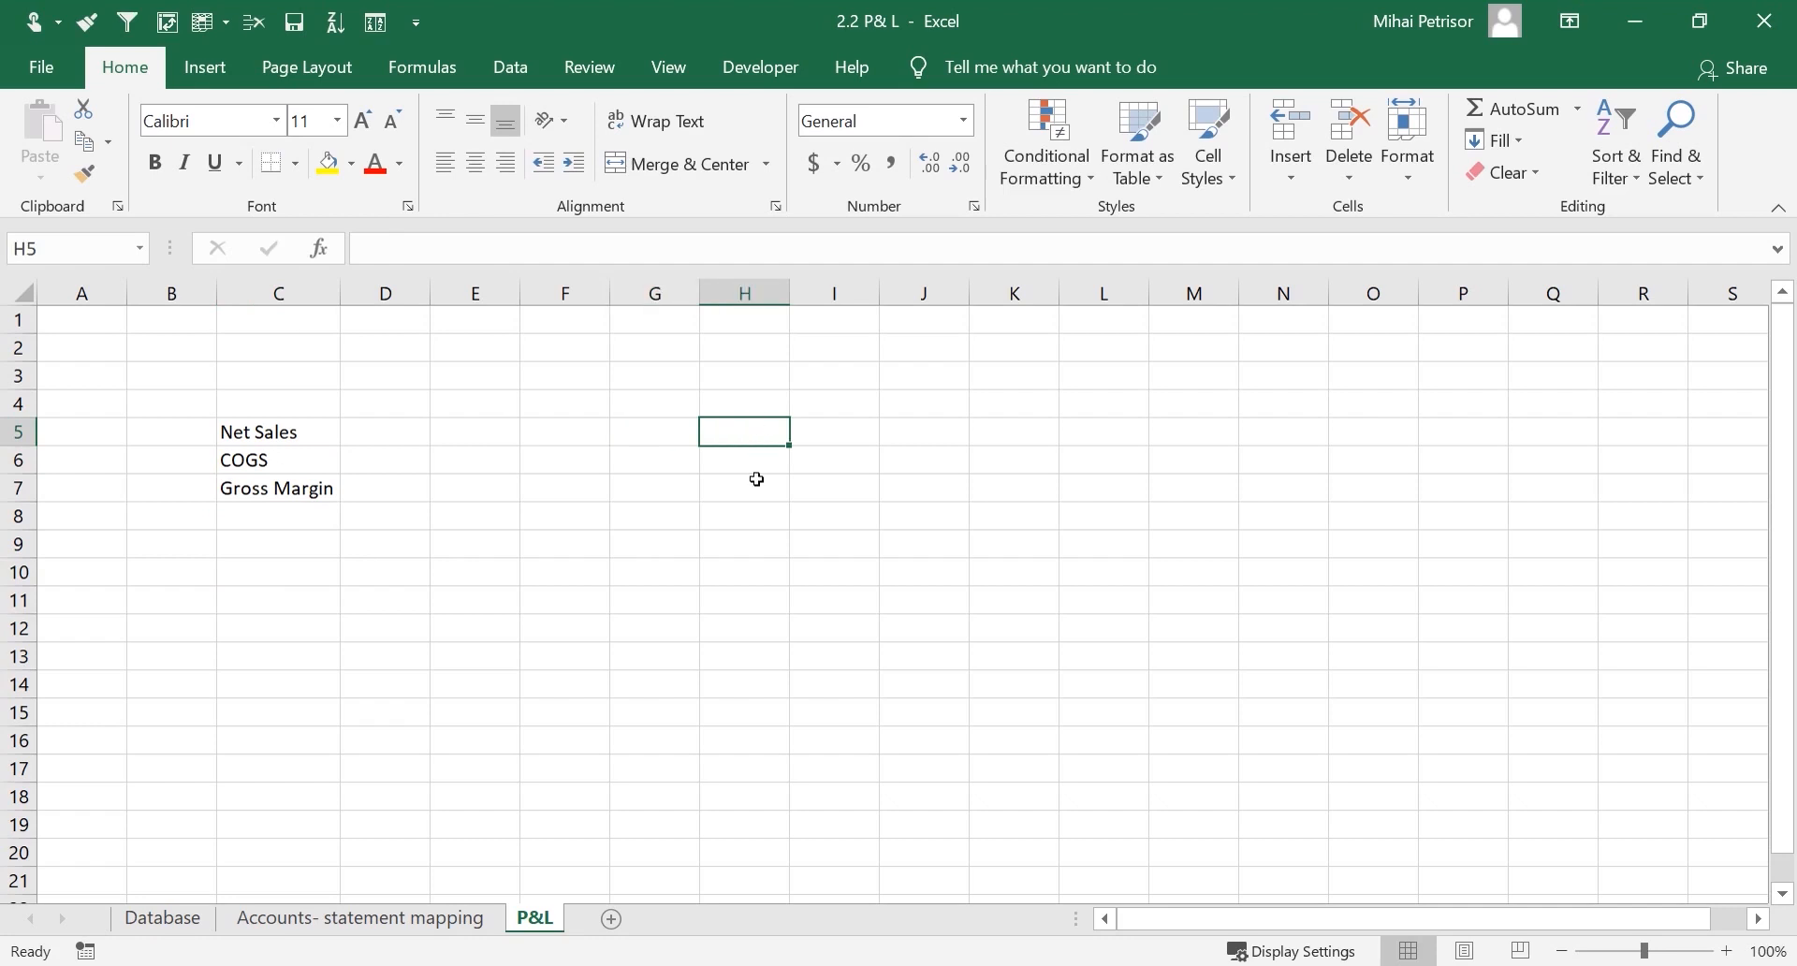
pyautogui.click(747, 545)
pyautogui.click(748, 446)
pyautogui.write('Revenues')
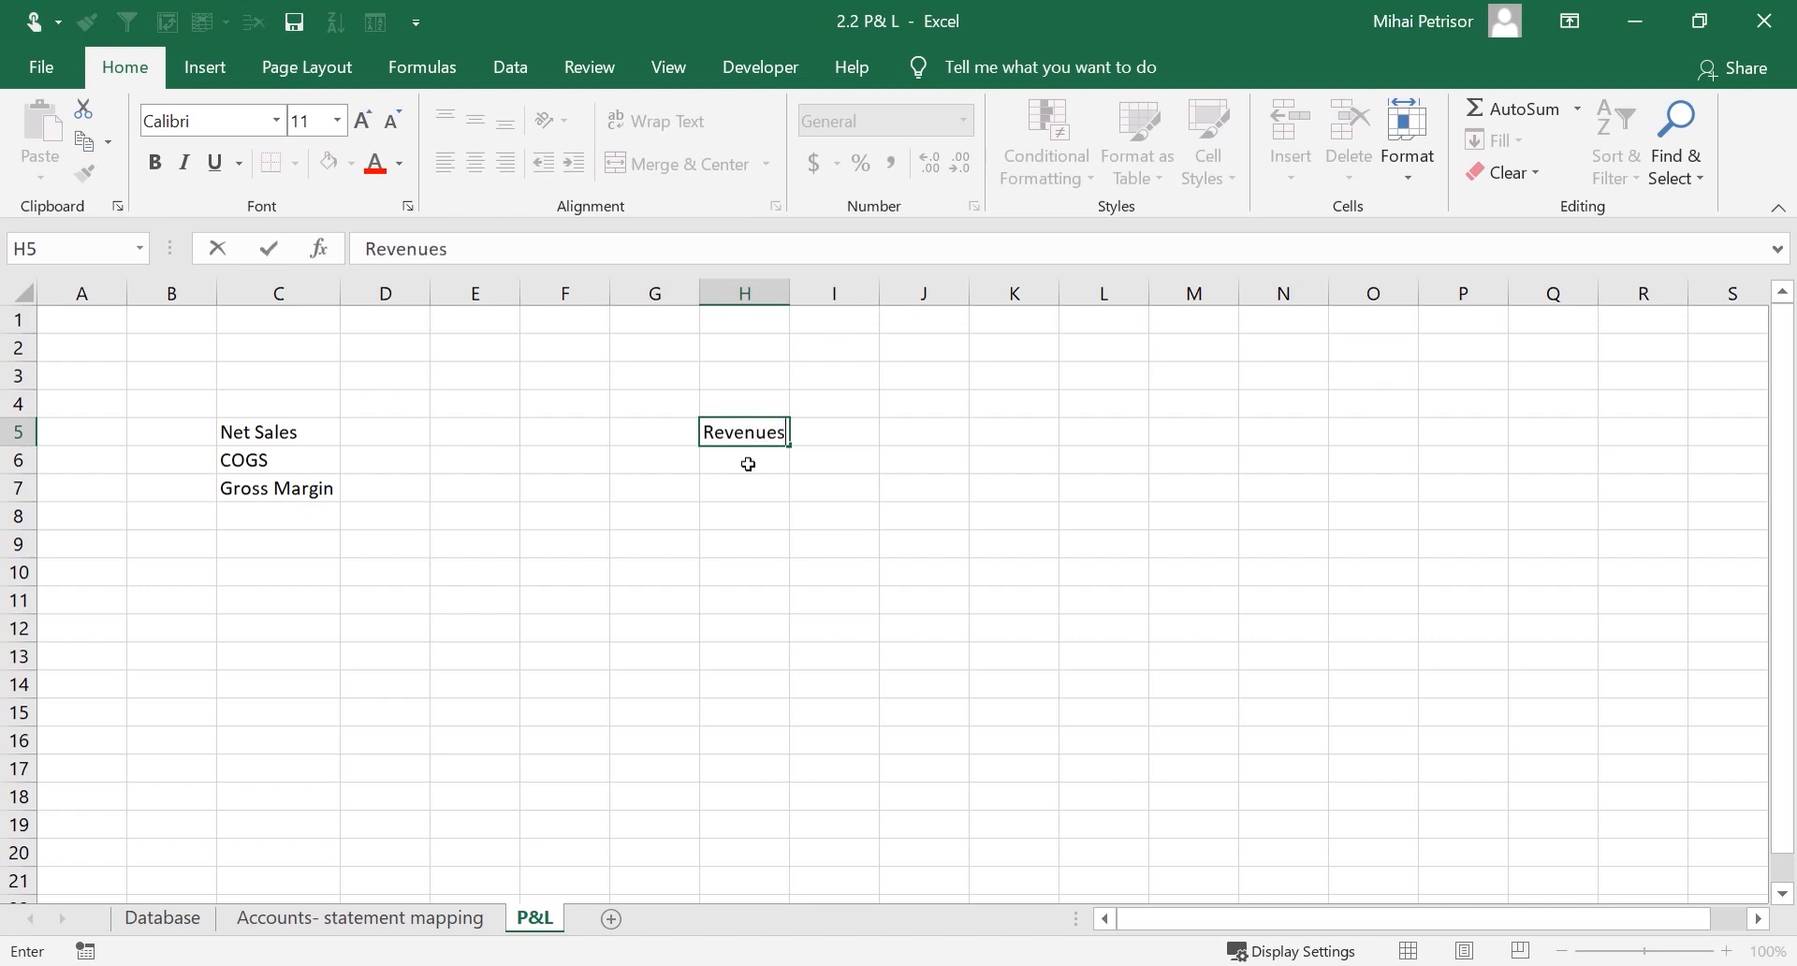
pyautogui.press('Return')
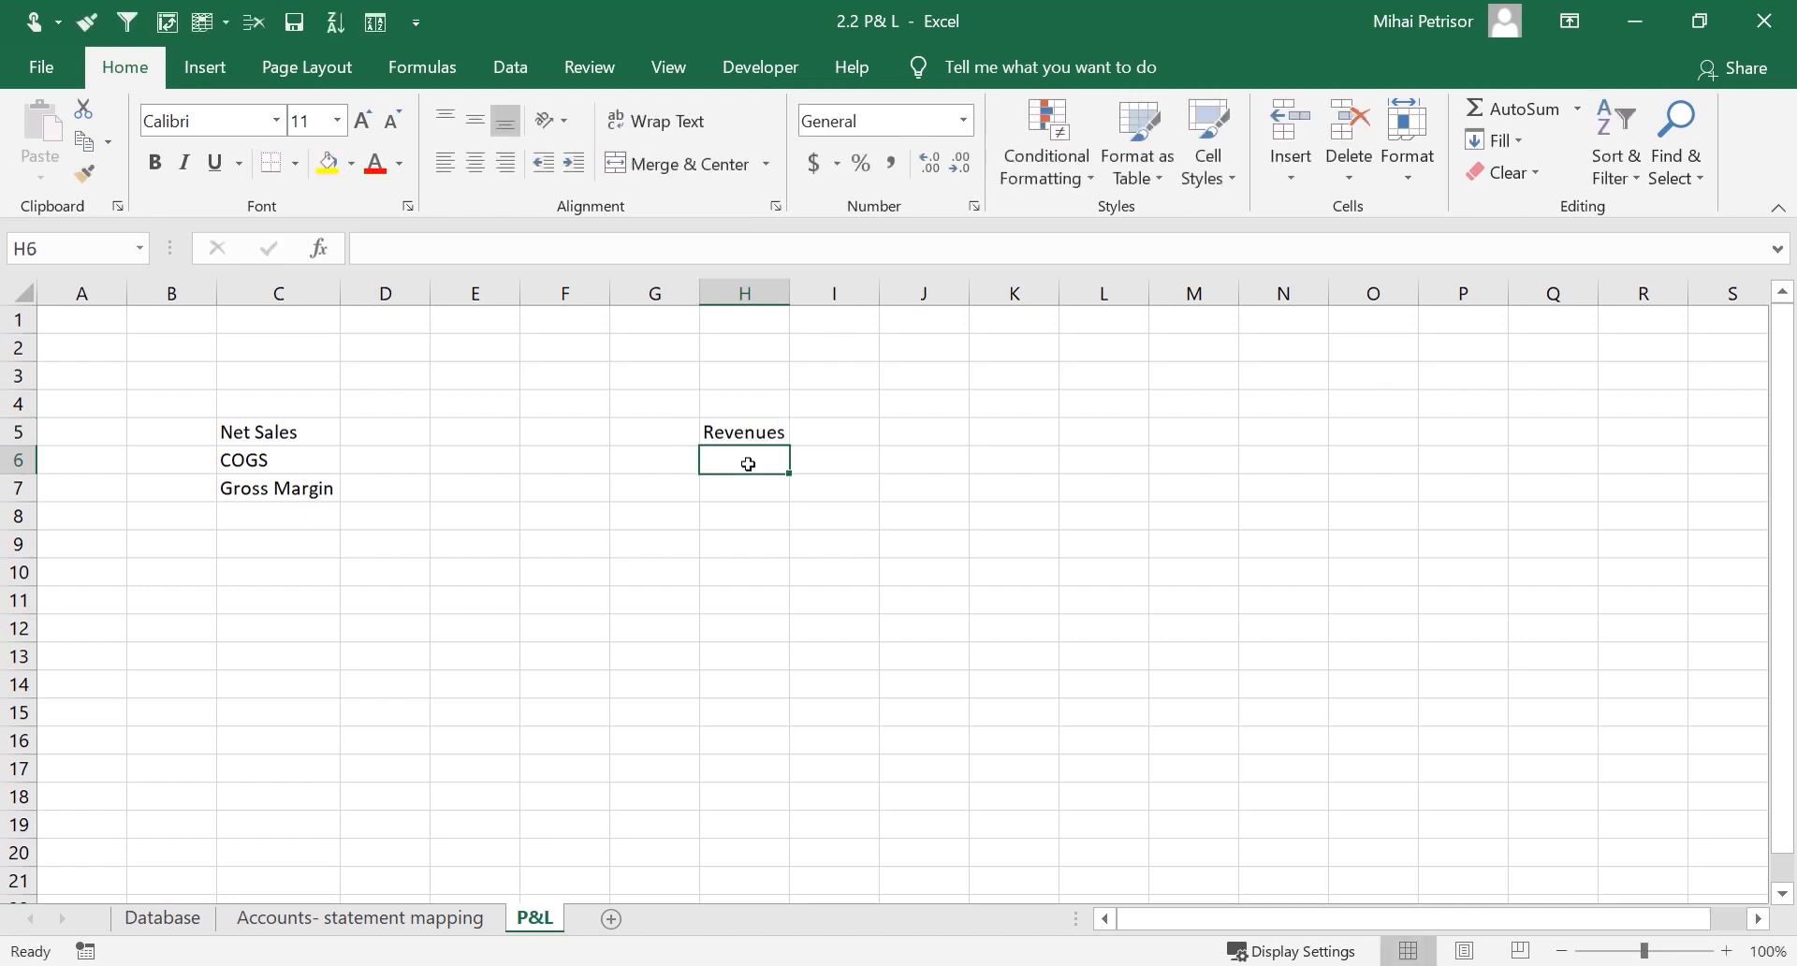
pyautogui.write('COGS')
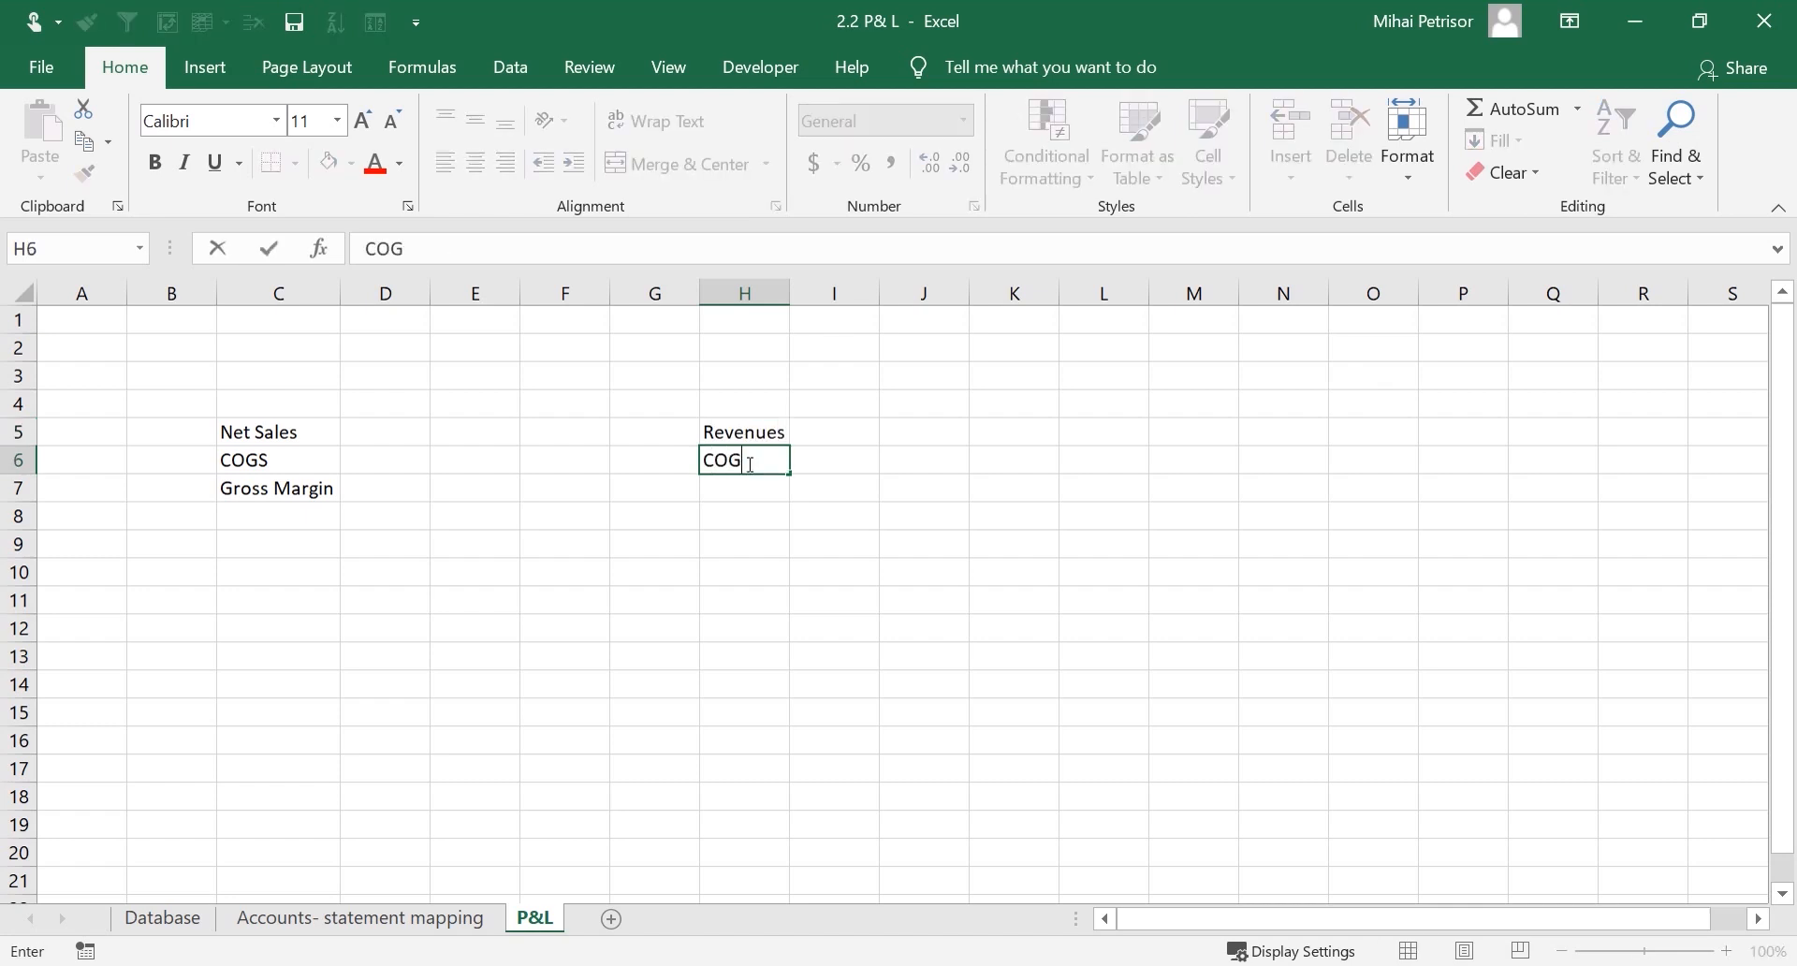
pyautogui.press('BackSpace')
pyautogui.write('S')
pyautogui.press('Return')
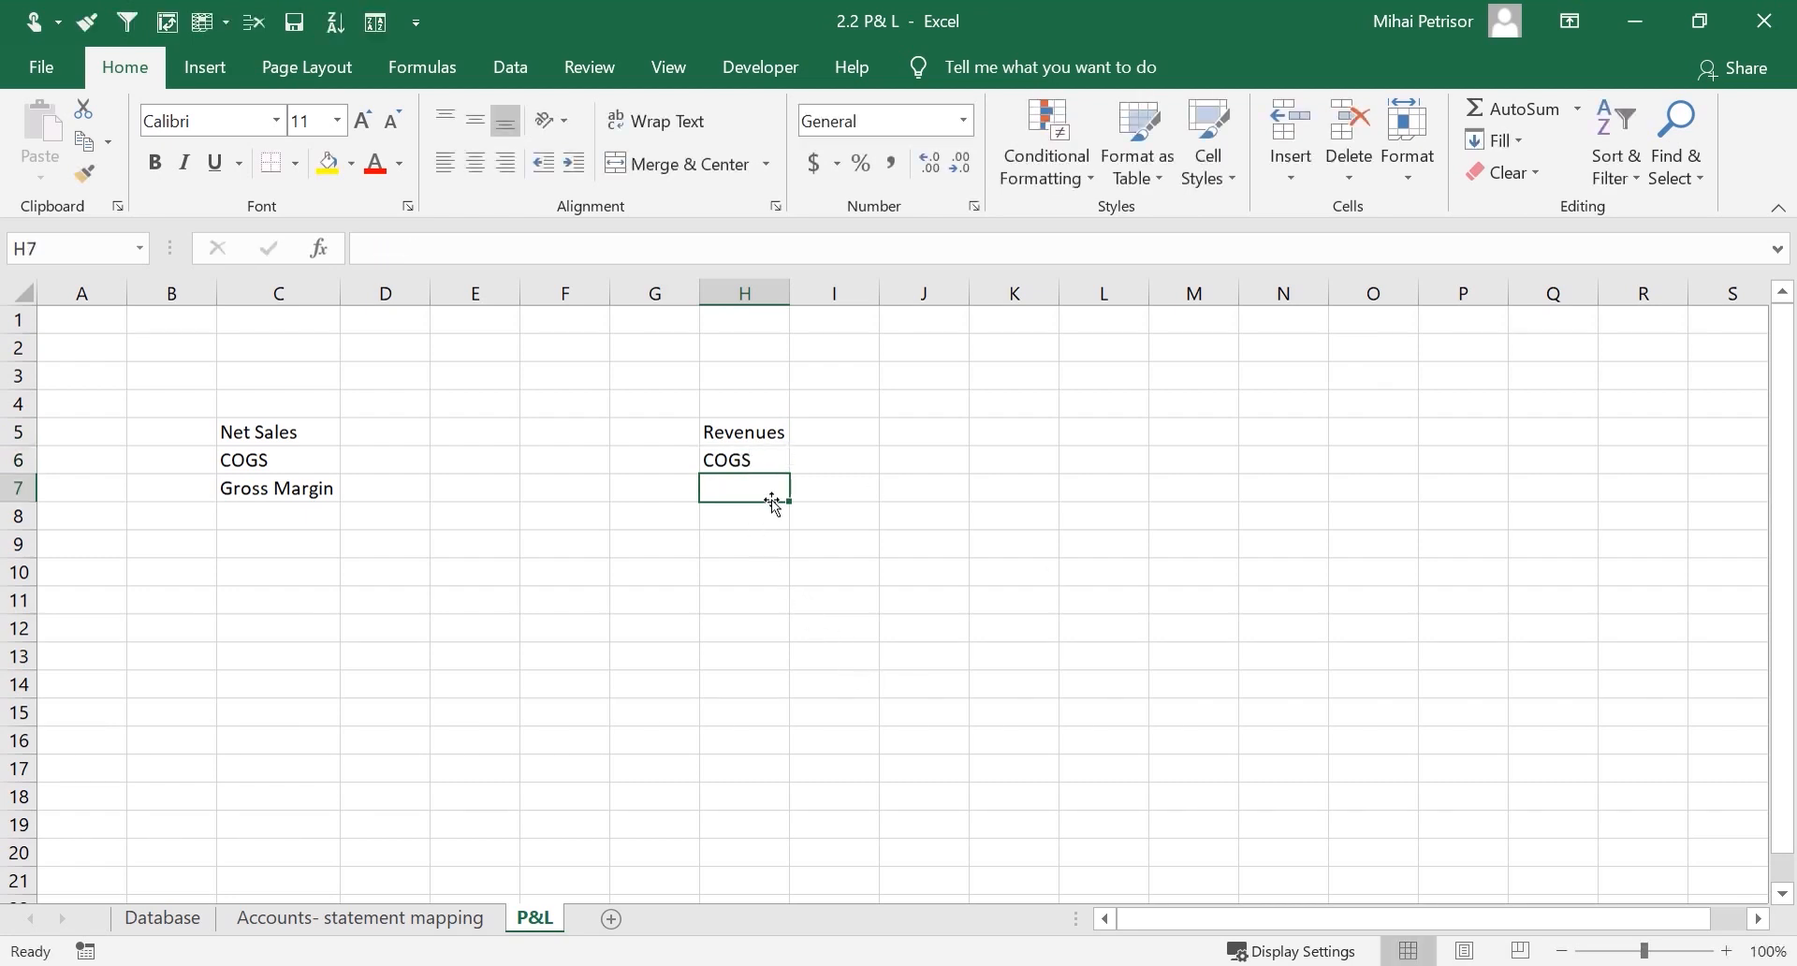
# Enter Gross Profit in cell H7 and widen column H to fit the text
pyautogui.write('Gross')
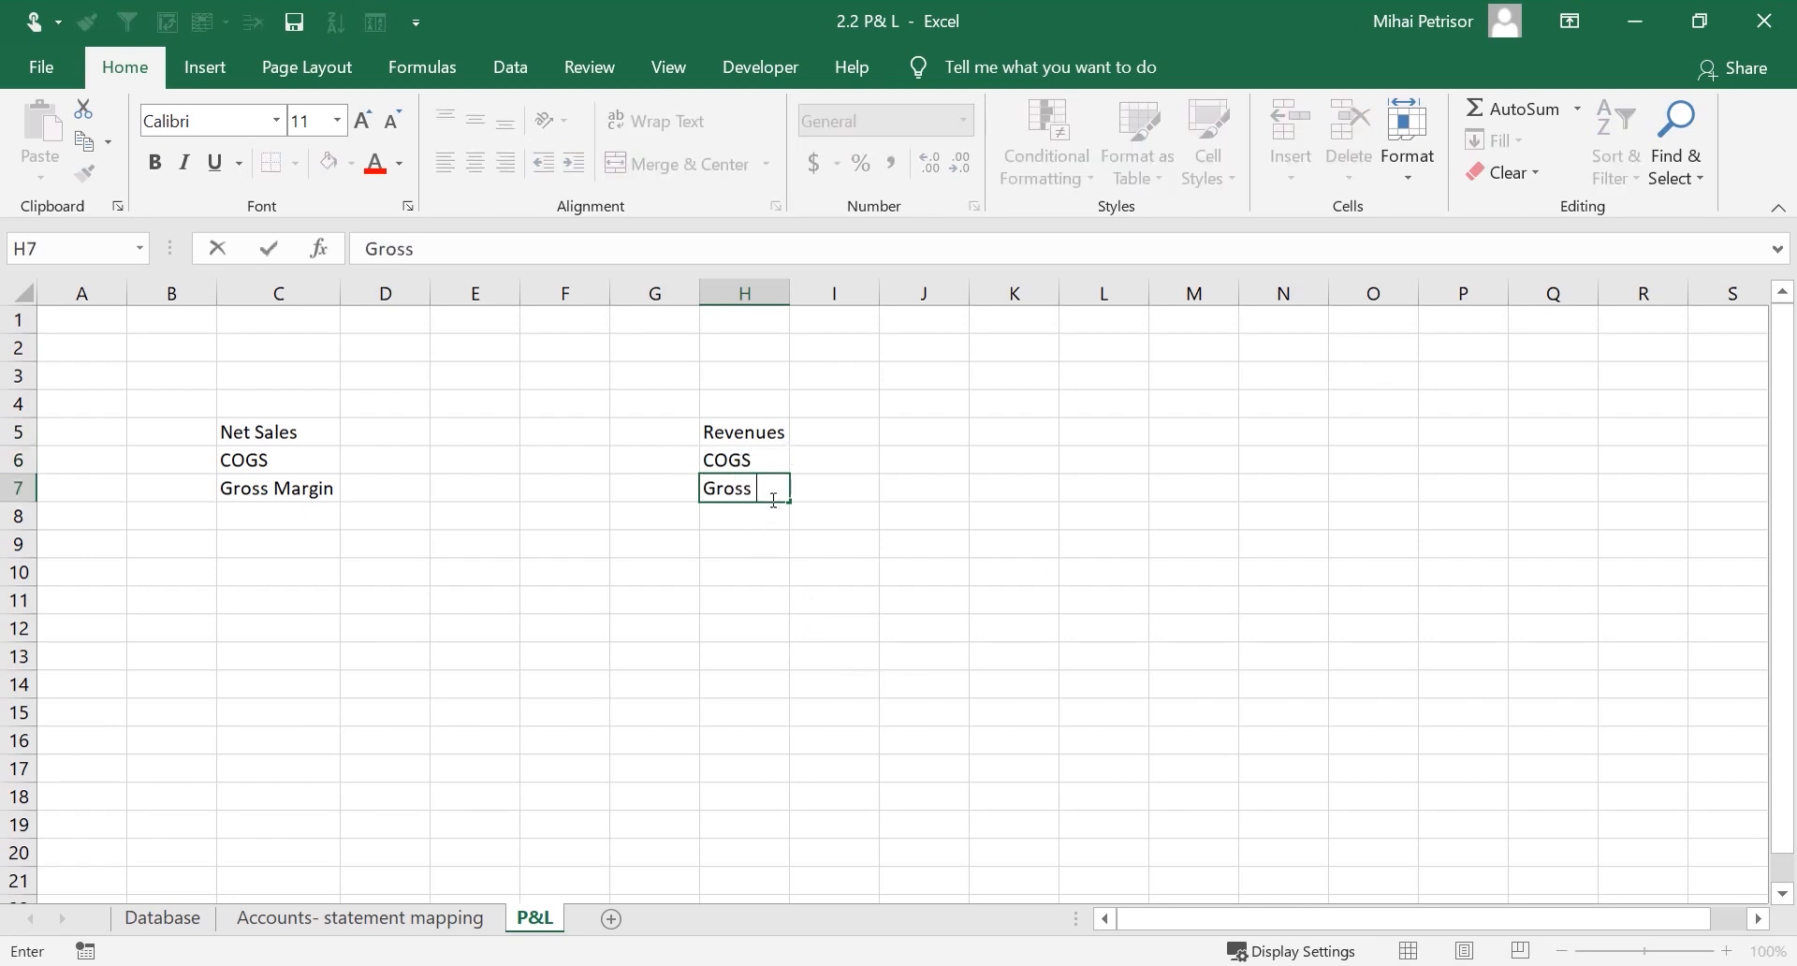
pyautogui.write(' Profit')
pyautogui.press('Return')
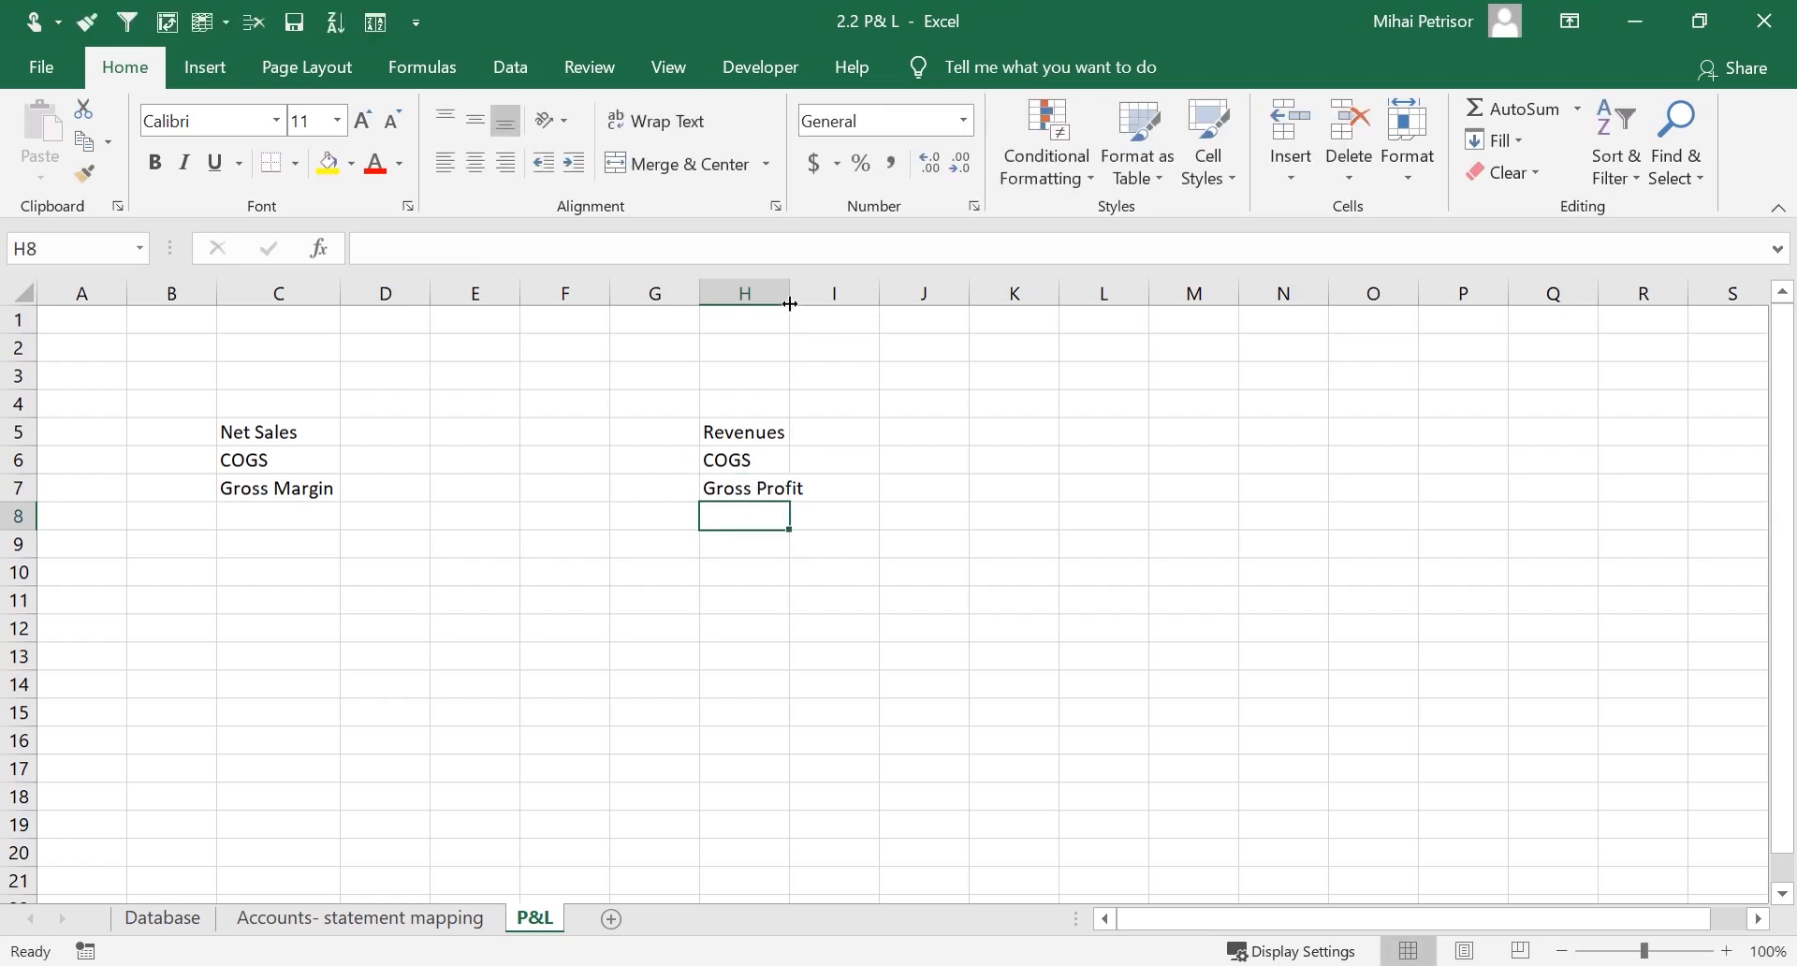
pyautogui.moveTo(790, 303); pyautogui.dragTo(814, 300)
# Label the two statement versions with V1 in cell C1 and V2 in cell H1
pyautogui.click(292, 320)
pyautogui.write('V')
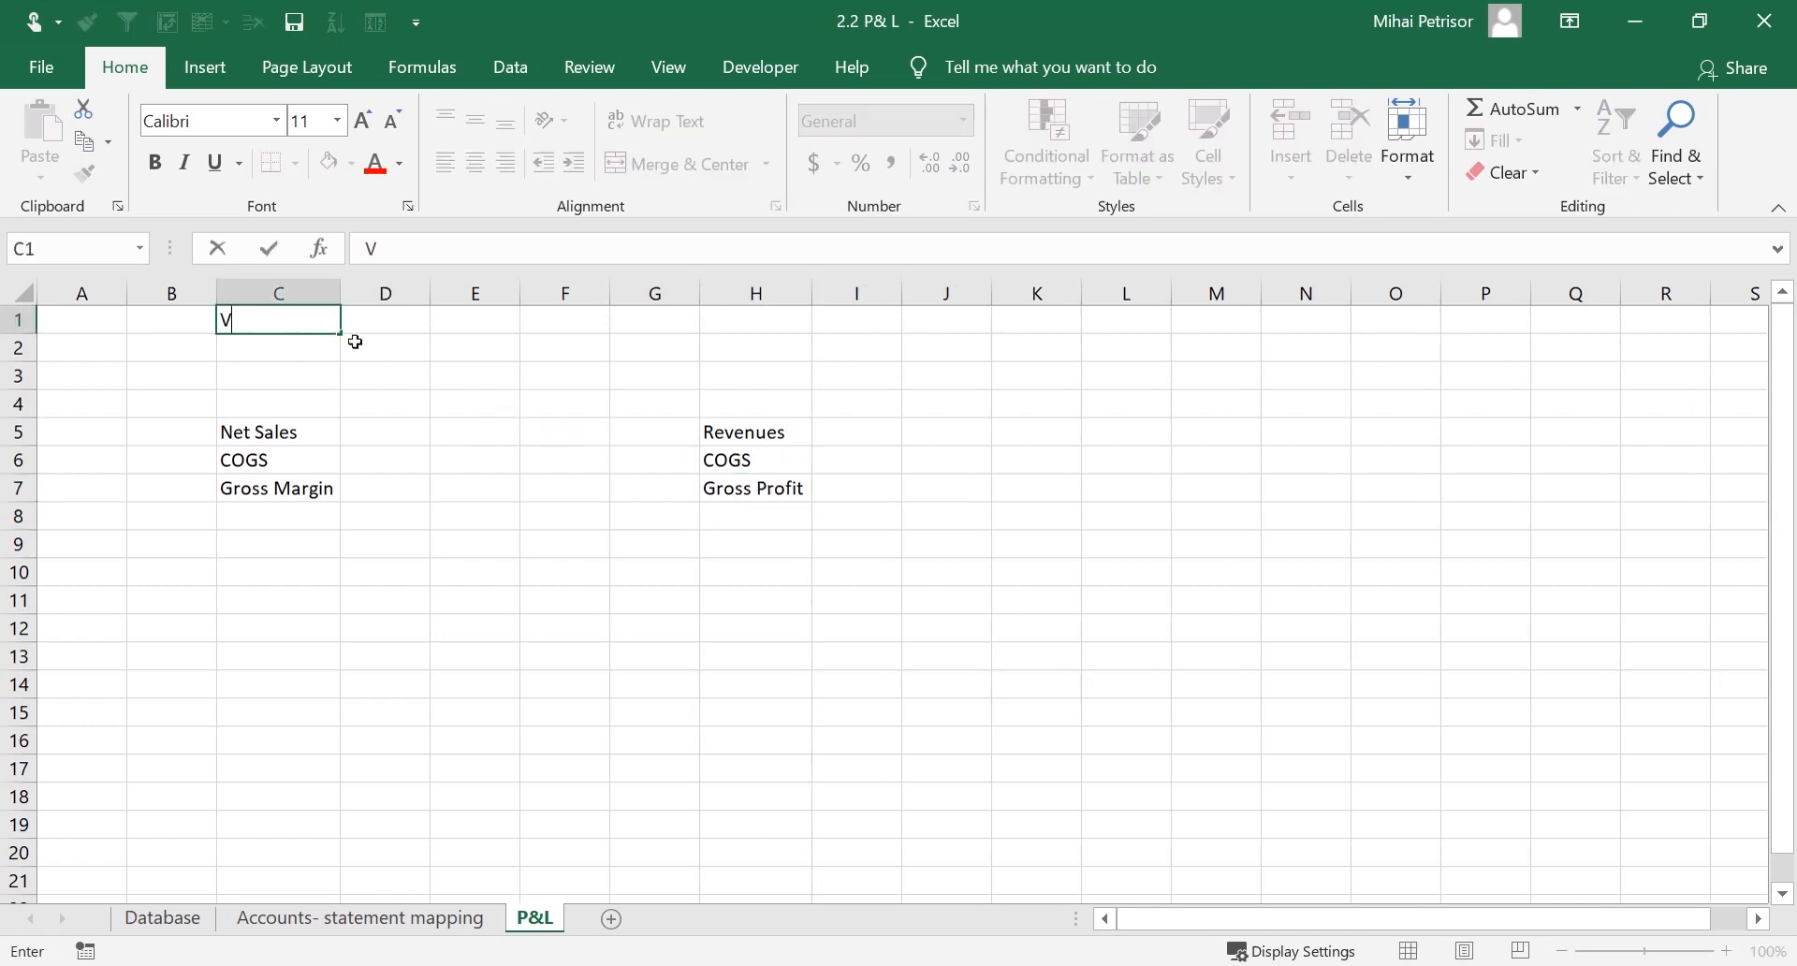
pyautogui.write('1')
pyautogui.click(721, 315)
pyautogui.write('2')
pyautogui.click(735, 513)
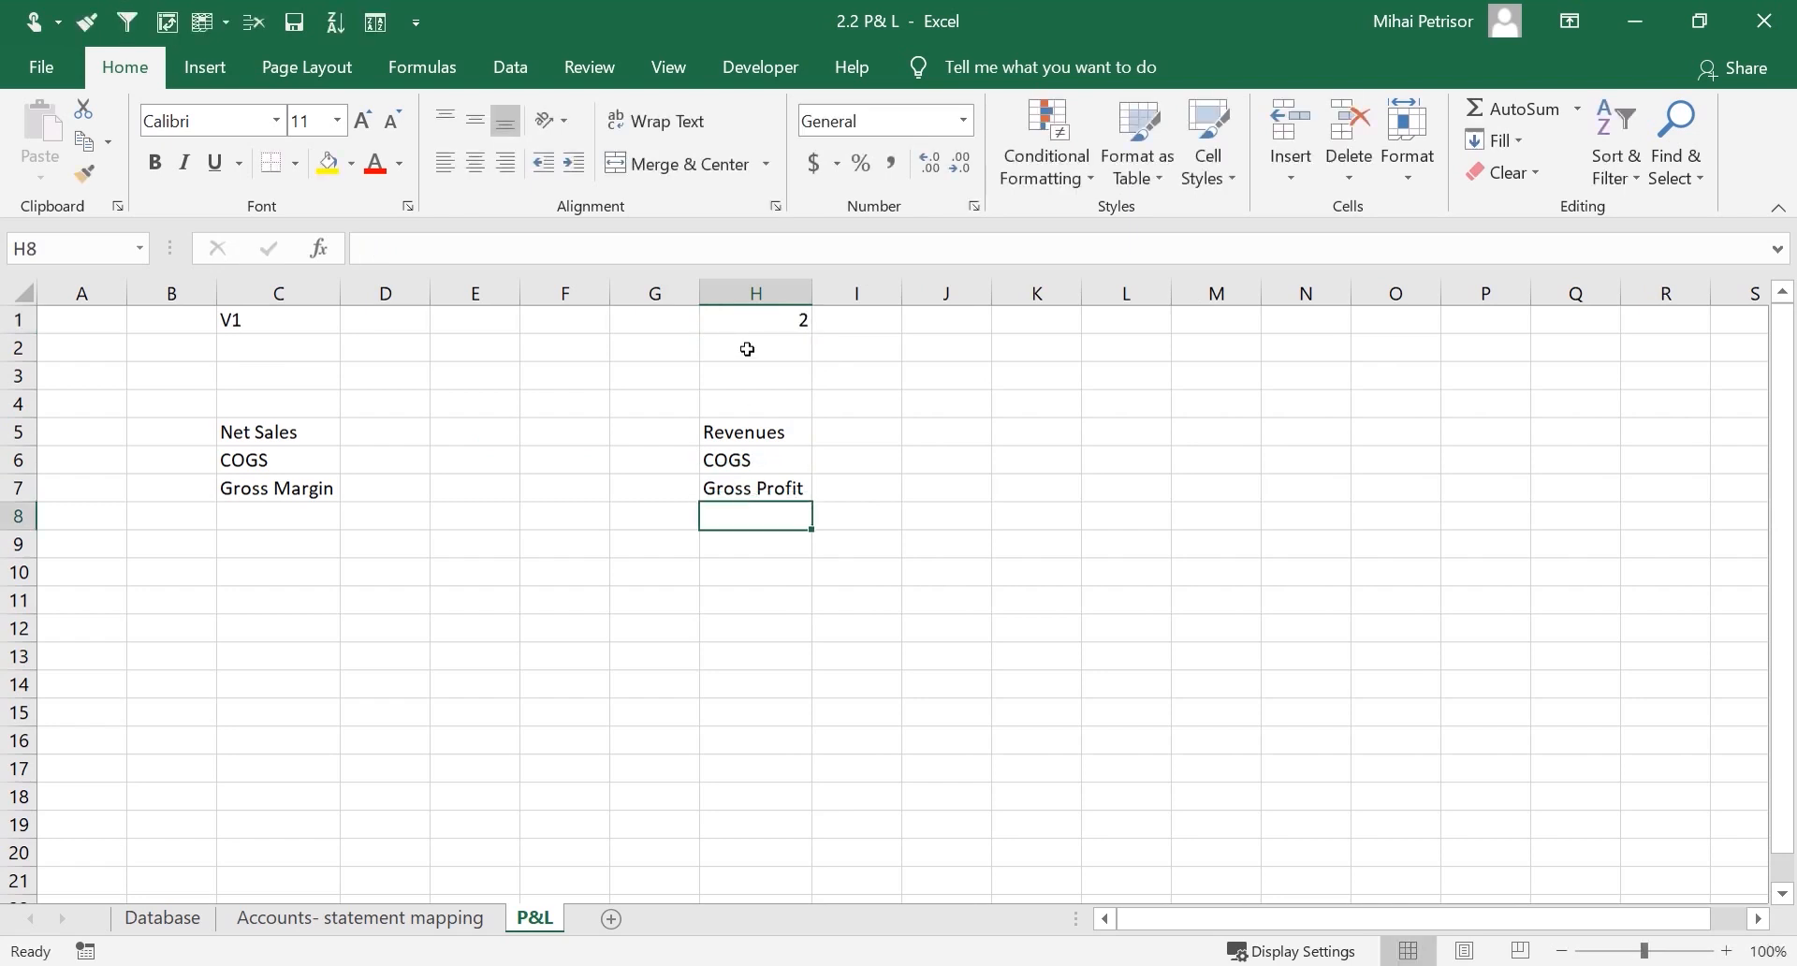
pyautogui.click(760, 297)
pyautogui.click(760, 322)
pyautogui.write('V2')
pyautogui.click(856, 572)
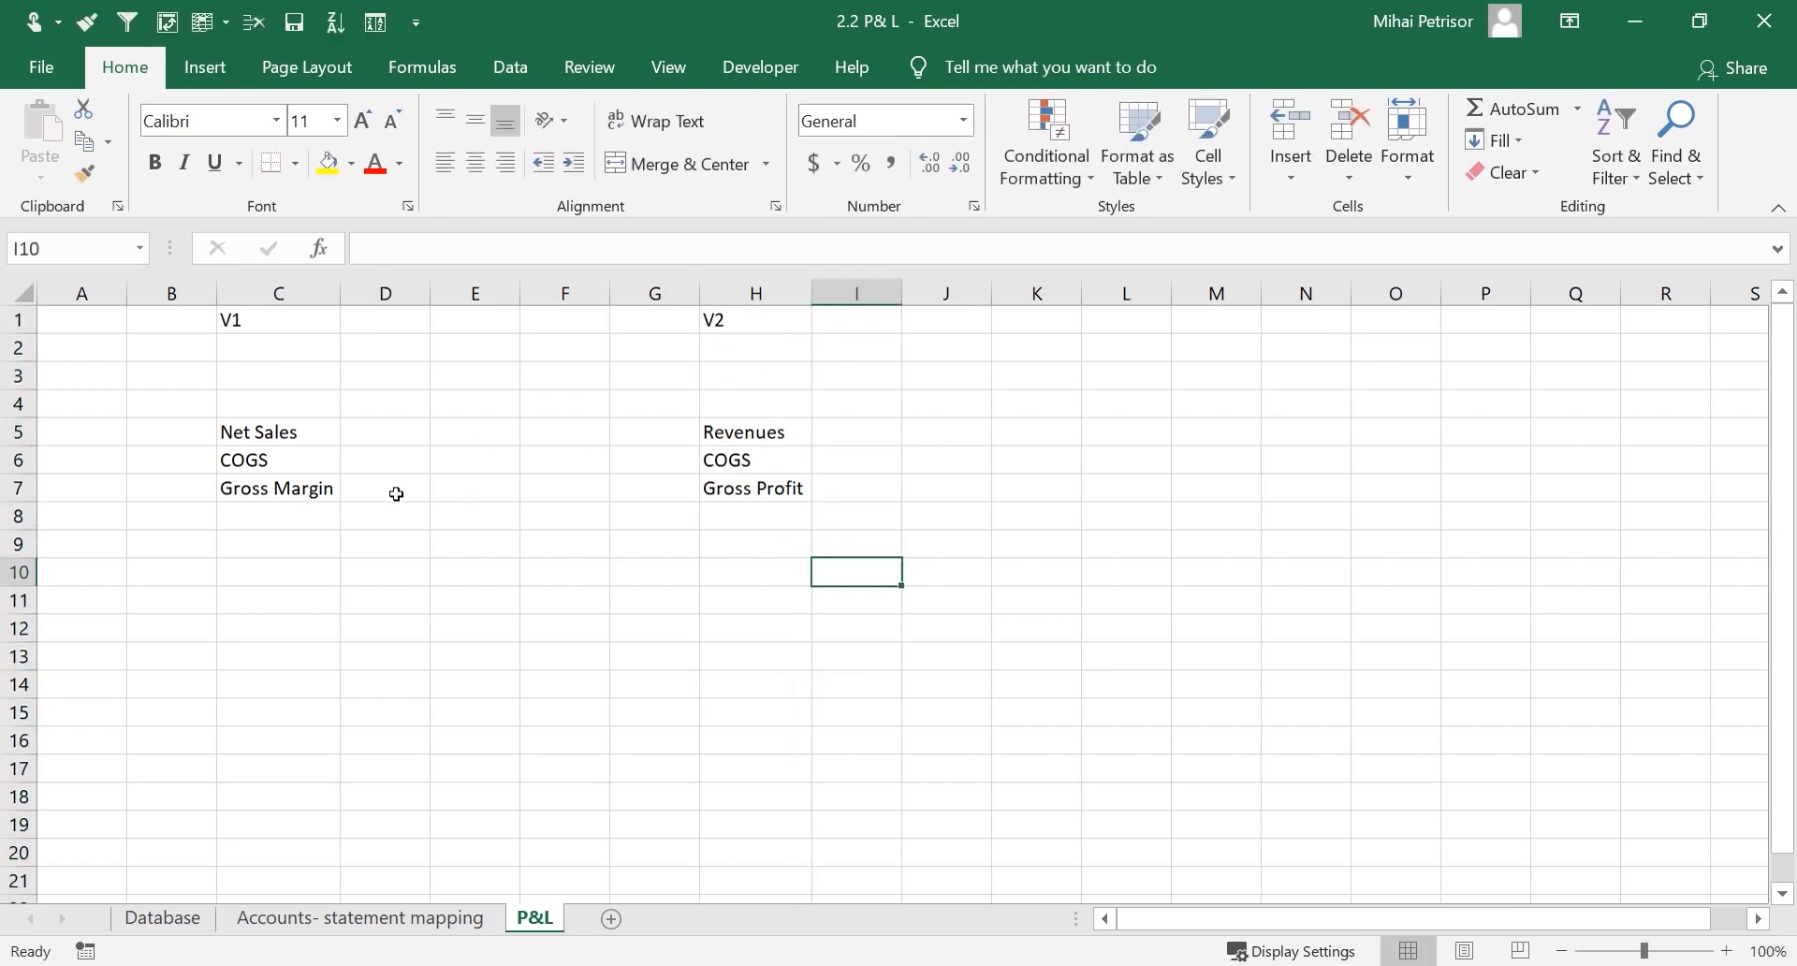
# Format the V1 and V2 headings in C1:H1 as bold, italic and centred
pyautogui.moveTo(289, 321); pyautogui.dragTo(768, 313)
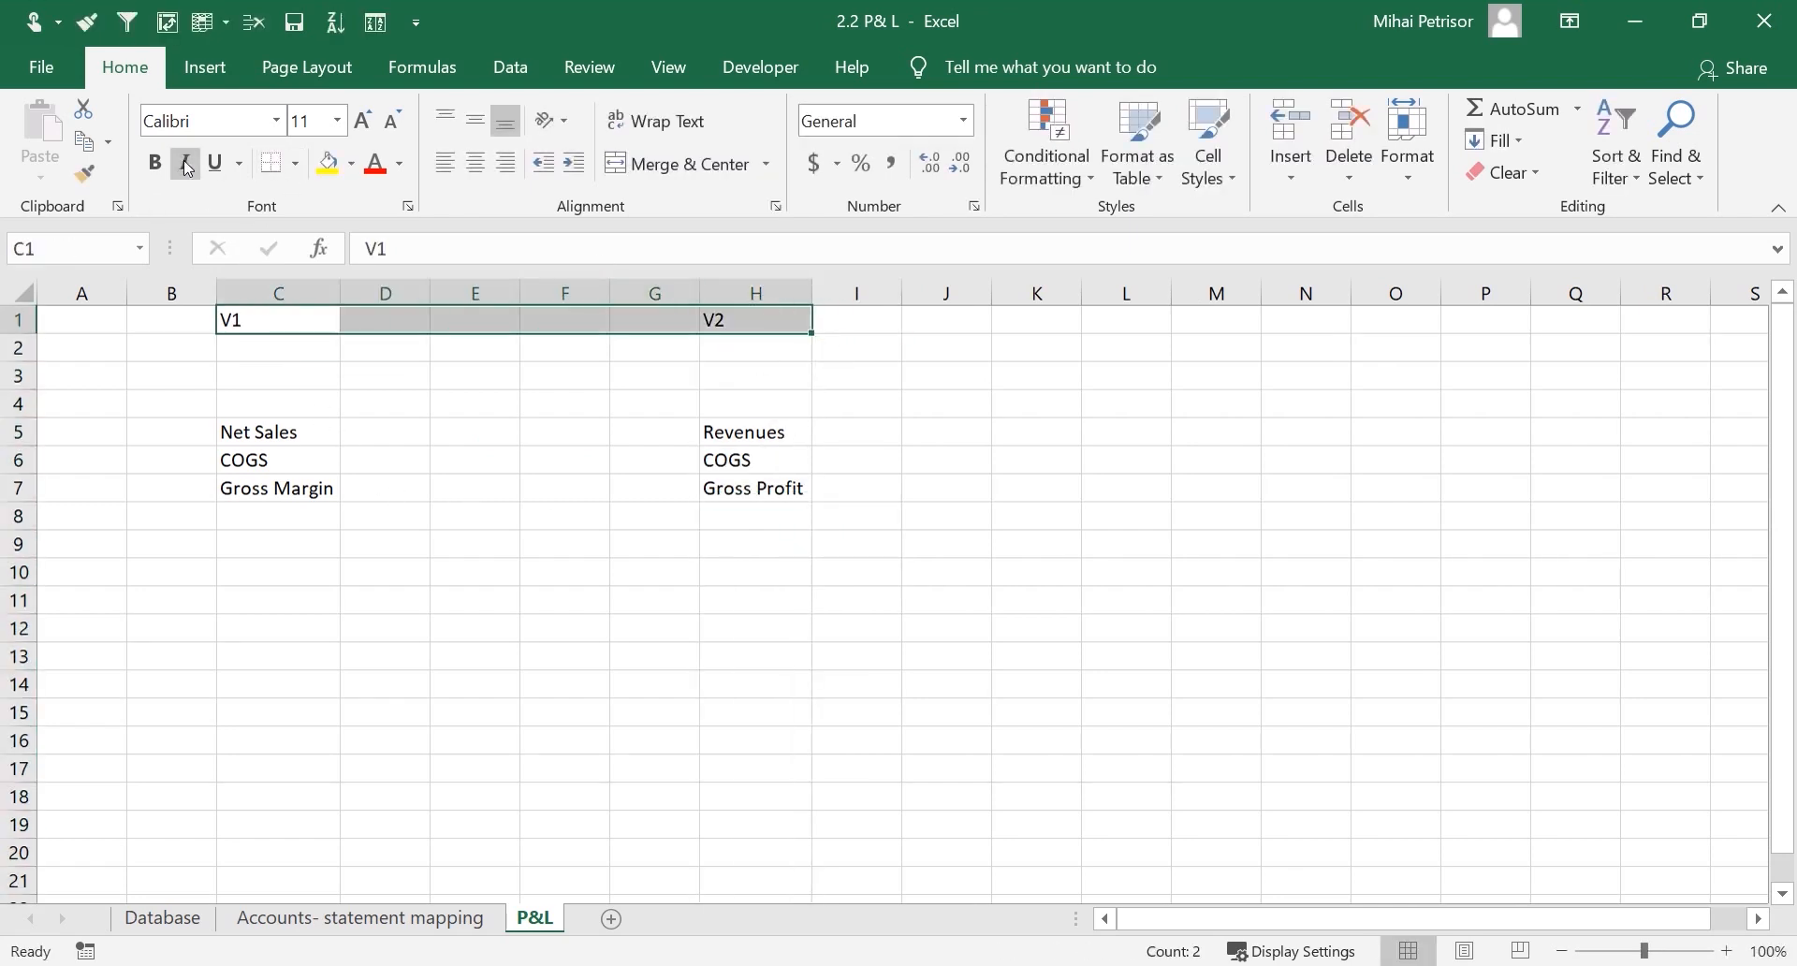
pyautogui.click(186, 165)
pyautogui.click(155, 163)
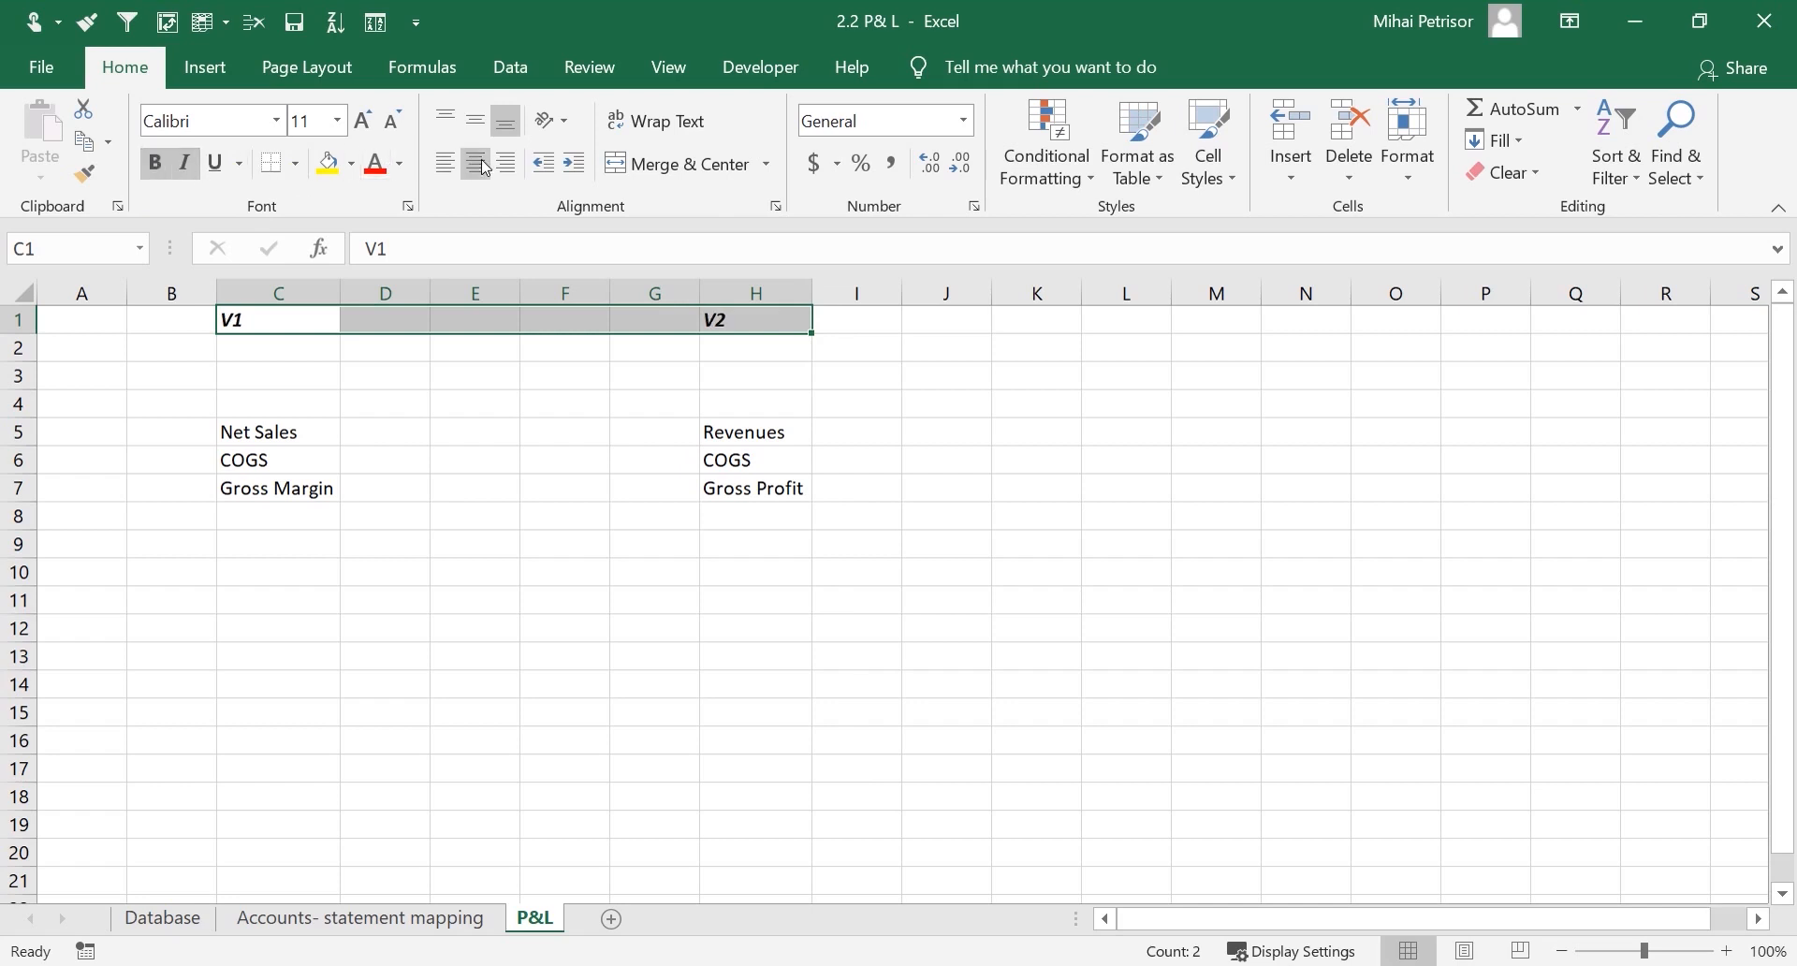
pyautogui.click(485, 166)
pyautogui.click(451, 565)
# Make the Gross Margin label in C7 and the Gross Profit label in H7 bold
pyautogui.click(319, 487)
pyautogui.hotkey('ctrl', 'b')
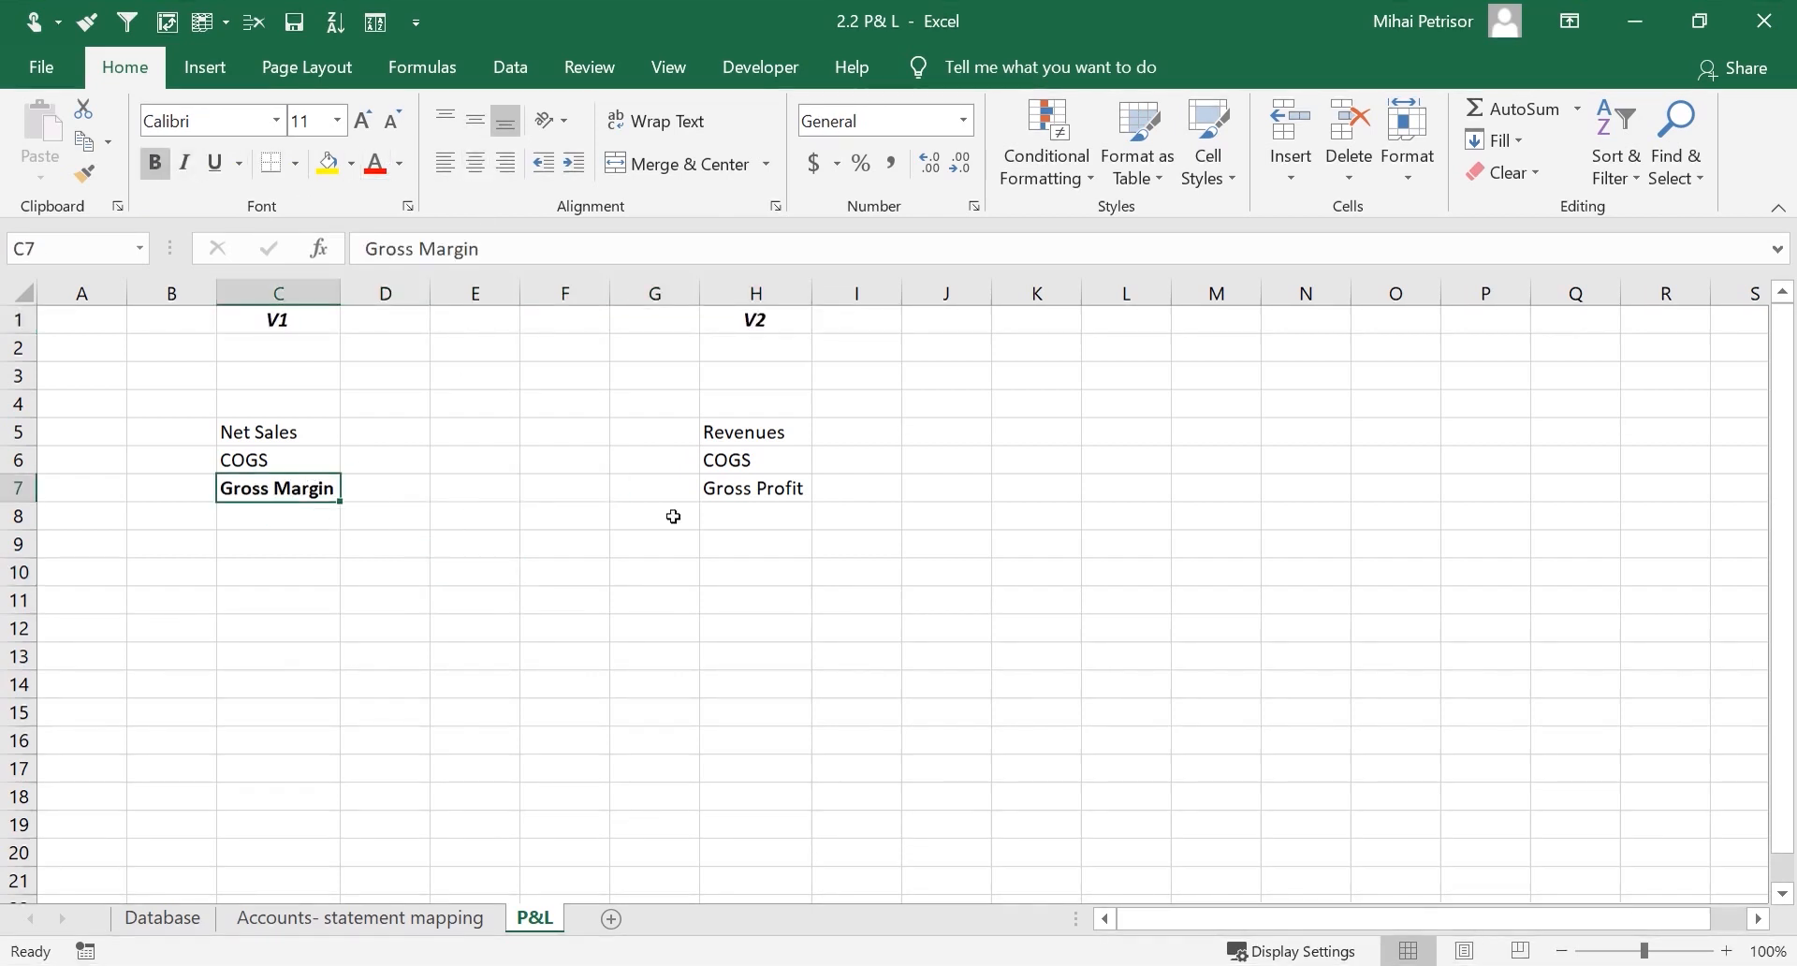
pyautogui.click(748, 486)
pyautogui.hotkey('ctrl', 'b')
# Calculate Gross Margin in cell D7 with a SUM formula over D5:D6
pyautogui.click(388, 490)
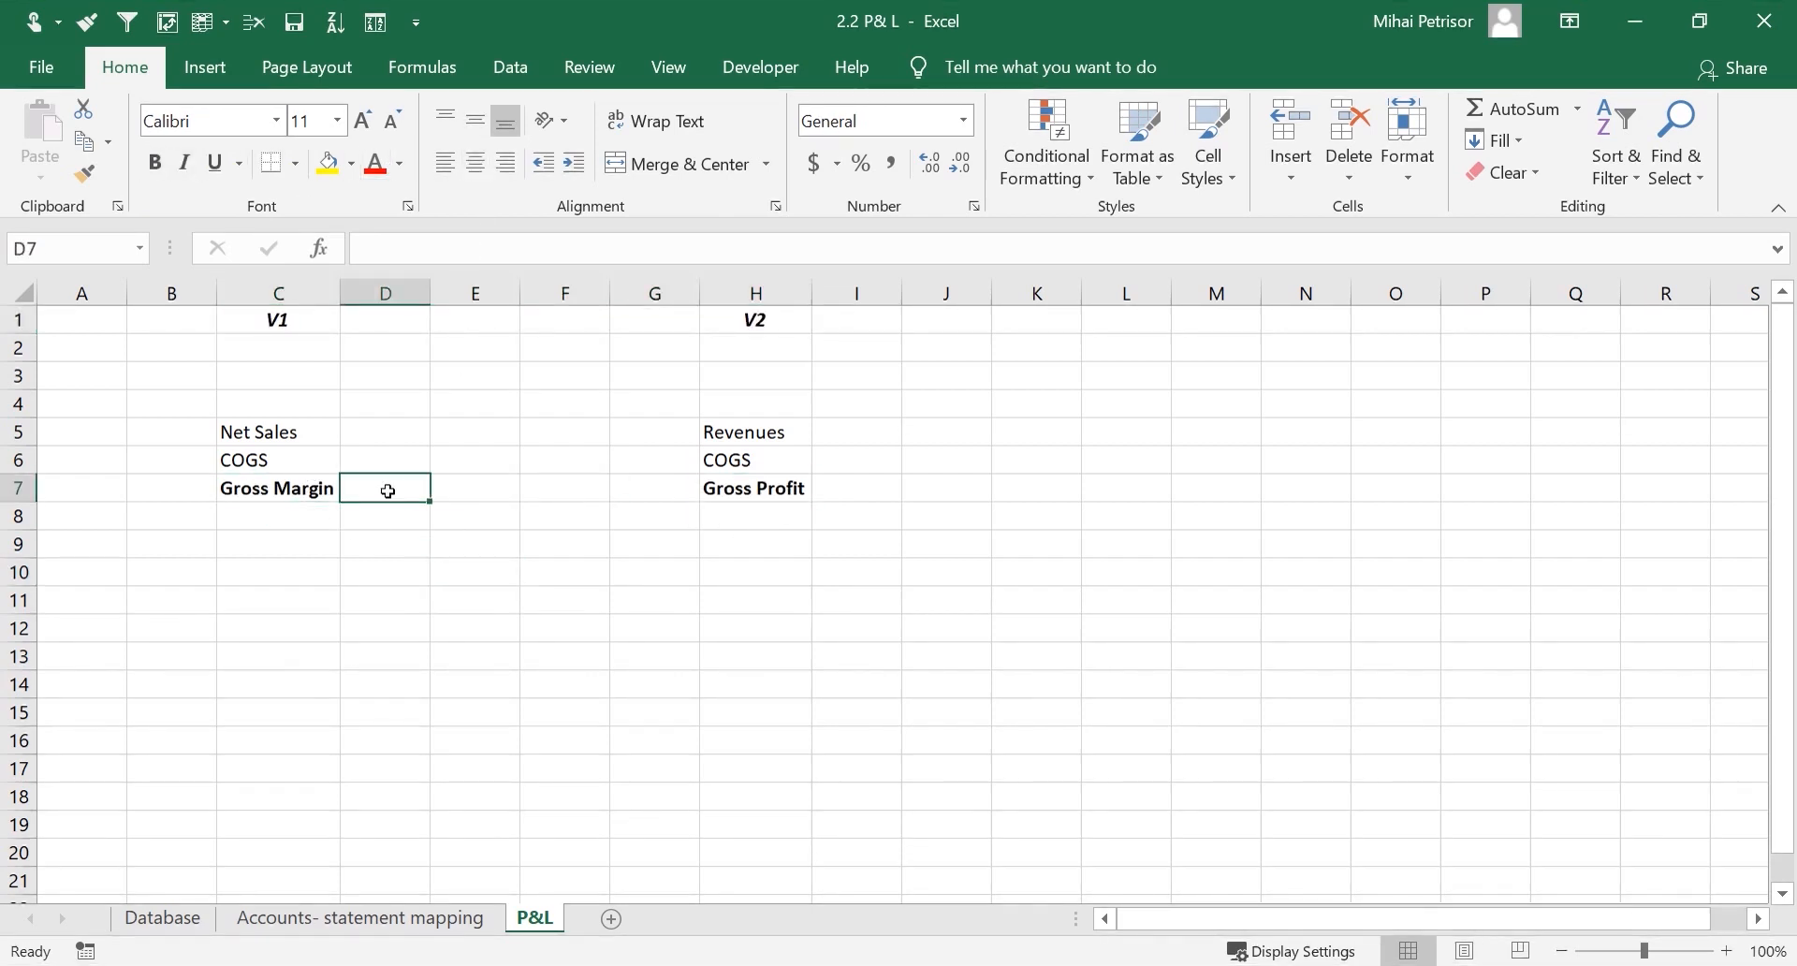
pyautogui.write('=')
pyautogui.press('Escape')
pyautogui.write('=sum')
pyautogui.press('Tab')
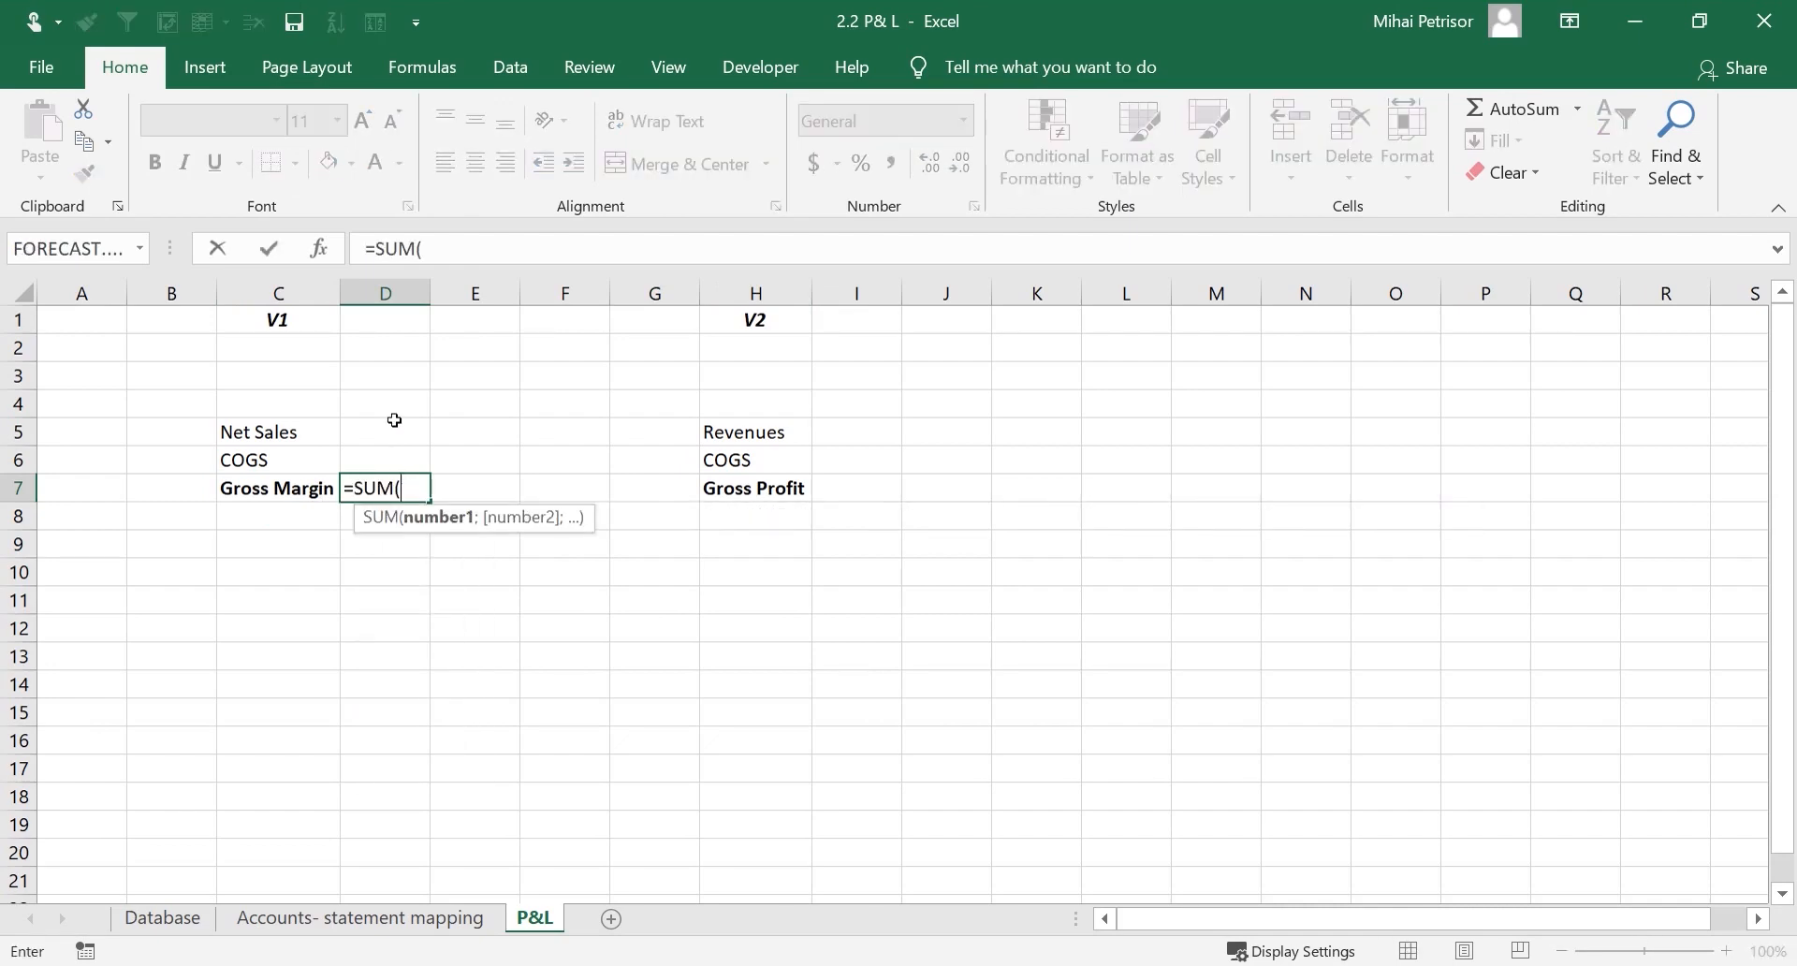
pyautogui.moveTo(391, 436); pyautogui.dragTo(395, 453)
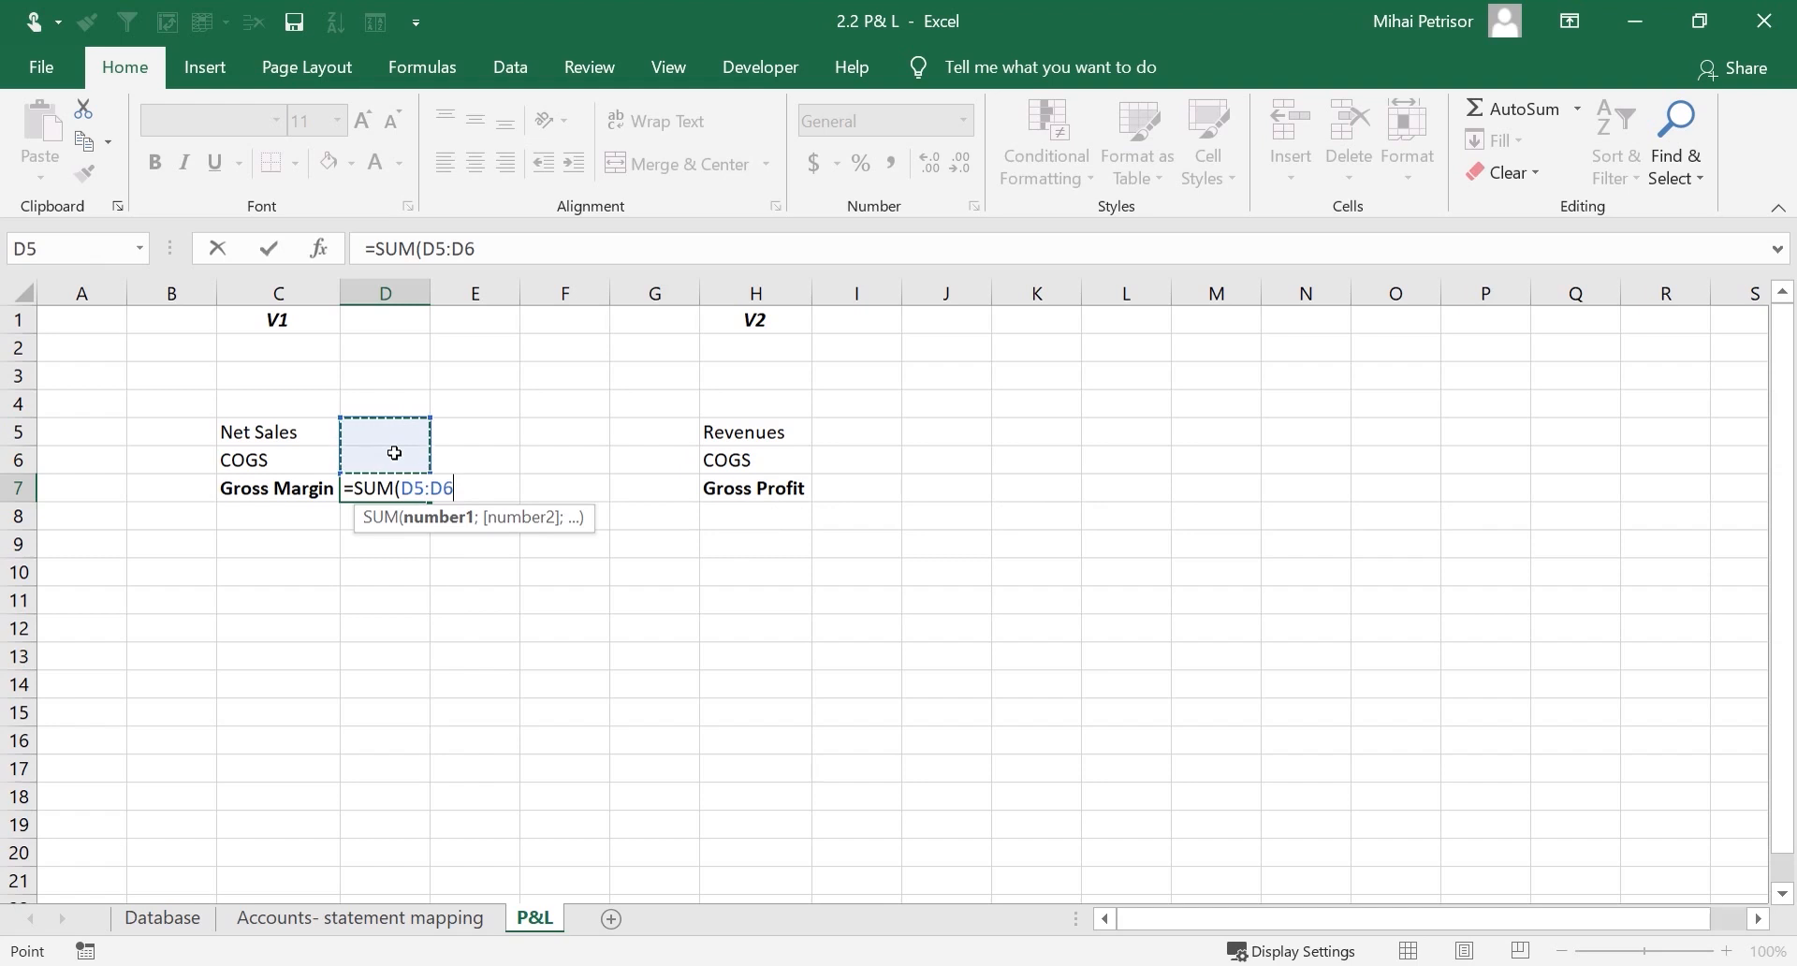
pyautogui.press('Return')
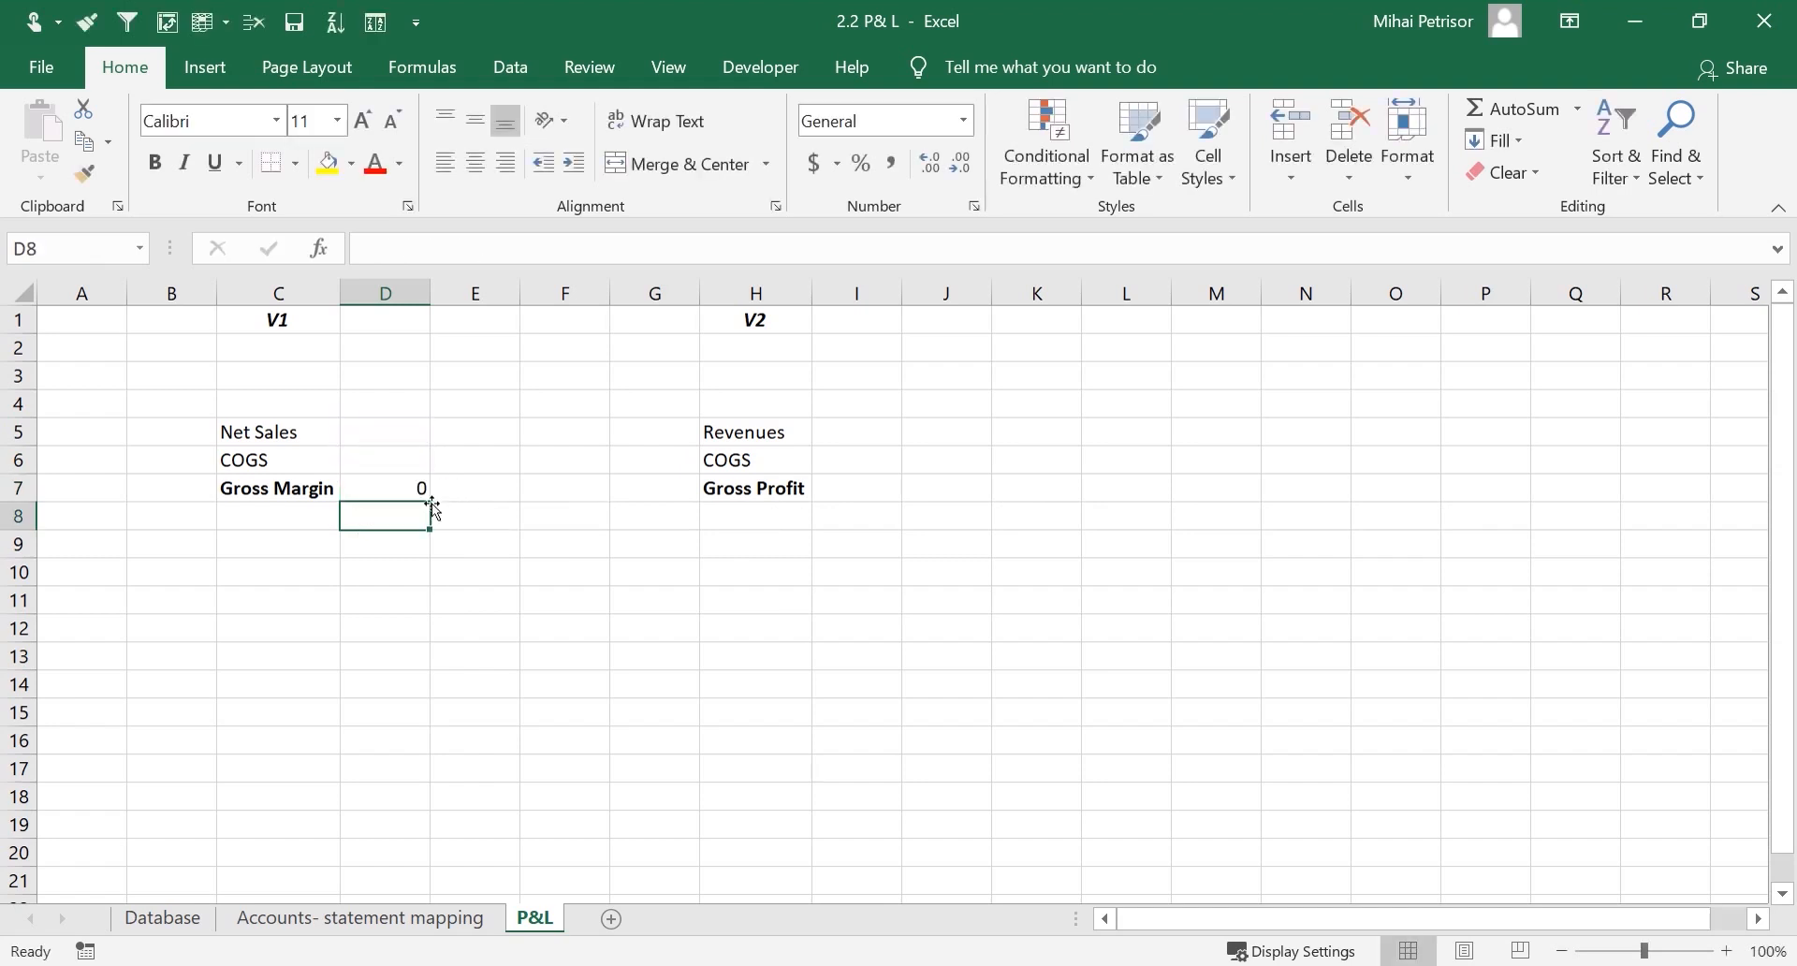
# Copy the Gross Margin formula from D7 to cell I7 beside Gross Profit
pyautogui.click(418, 486)
pyautogui.hotkey('ctrl', 'c')
pyautogui.click(879, 493)
pyautogui.hotkey('ctrl', 'v')
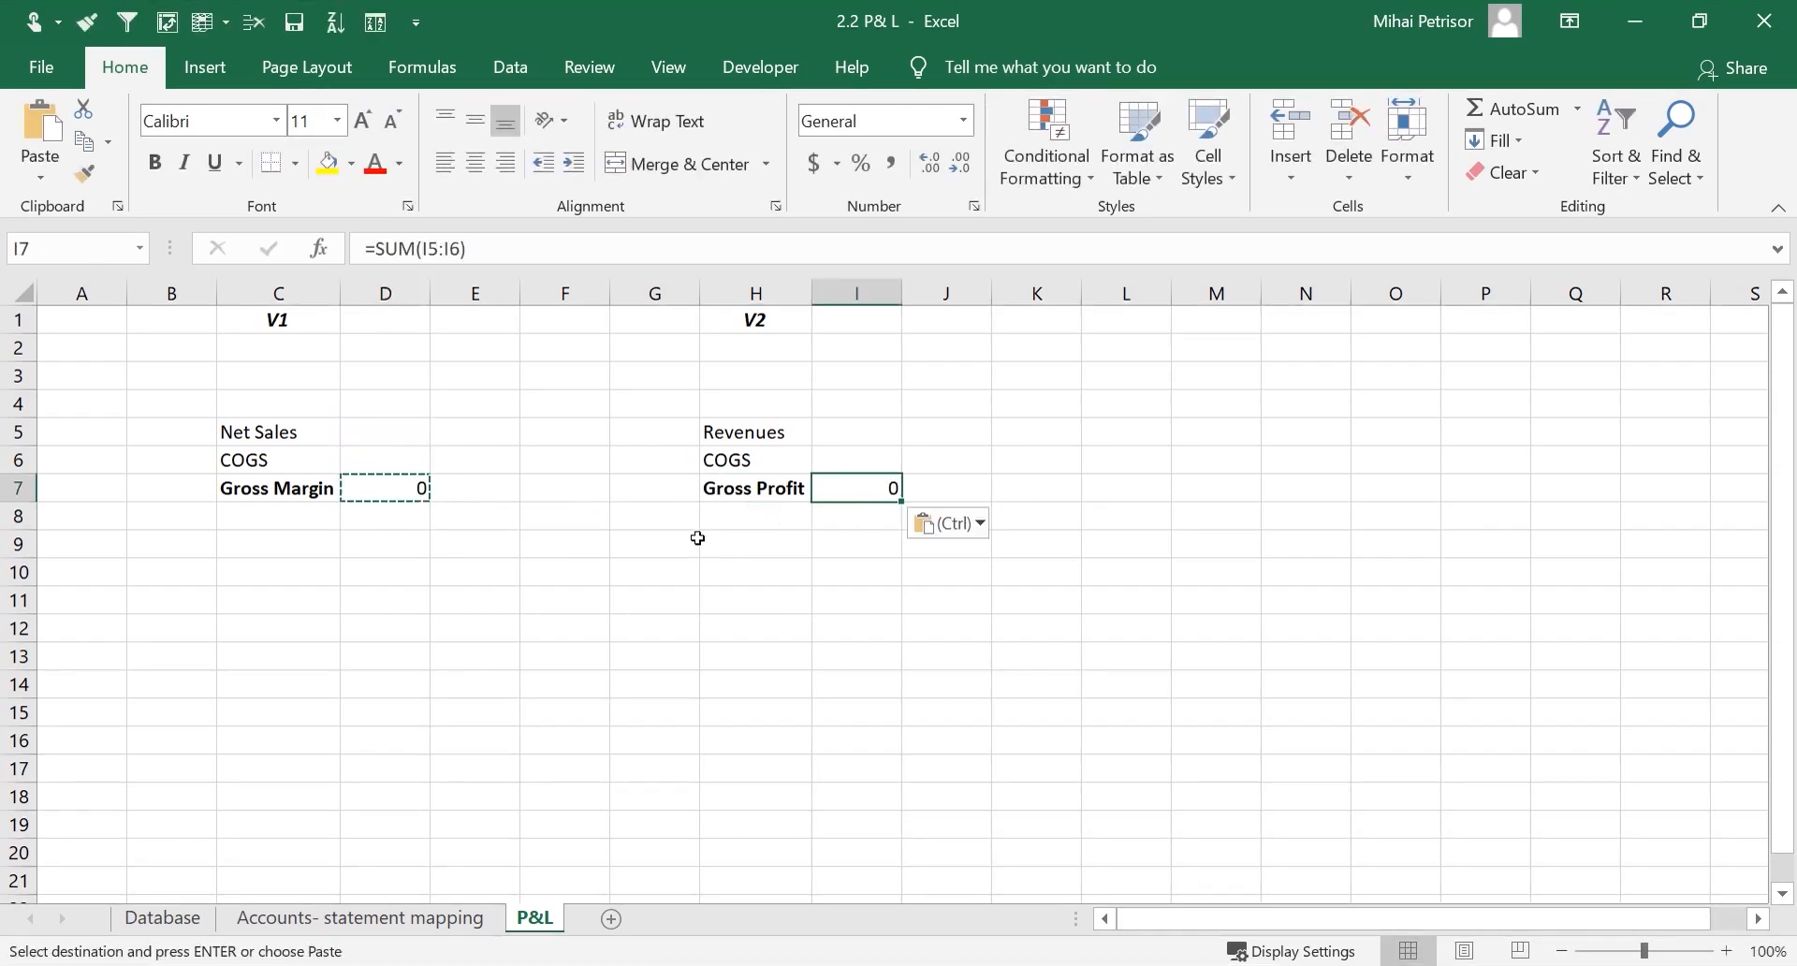
pyautogui.click(385, 571)
pyautogui.press('Escape')
# Make the Gross Margin and Gross Profit totals in cells D7 and I7 bold
pyautogui.click(369, 484)
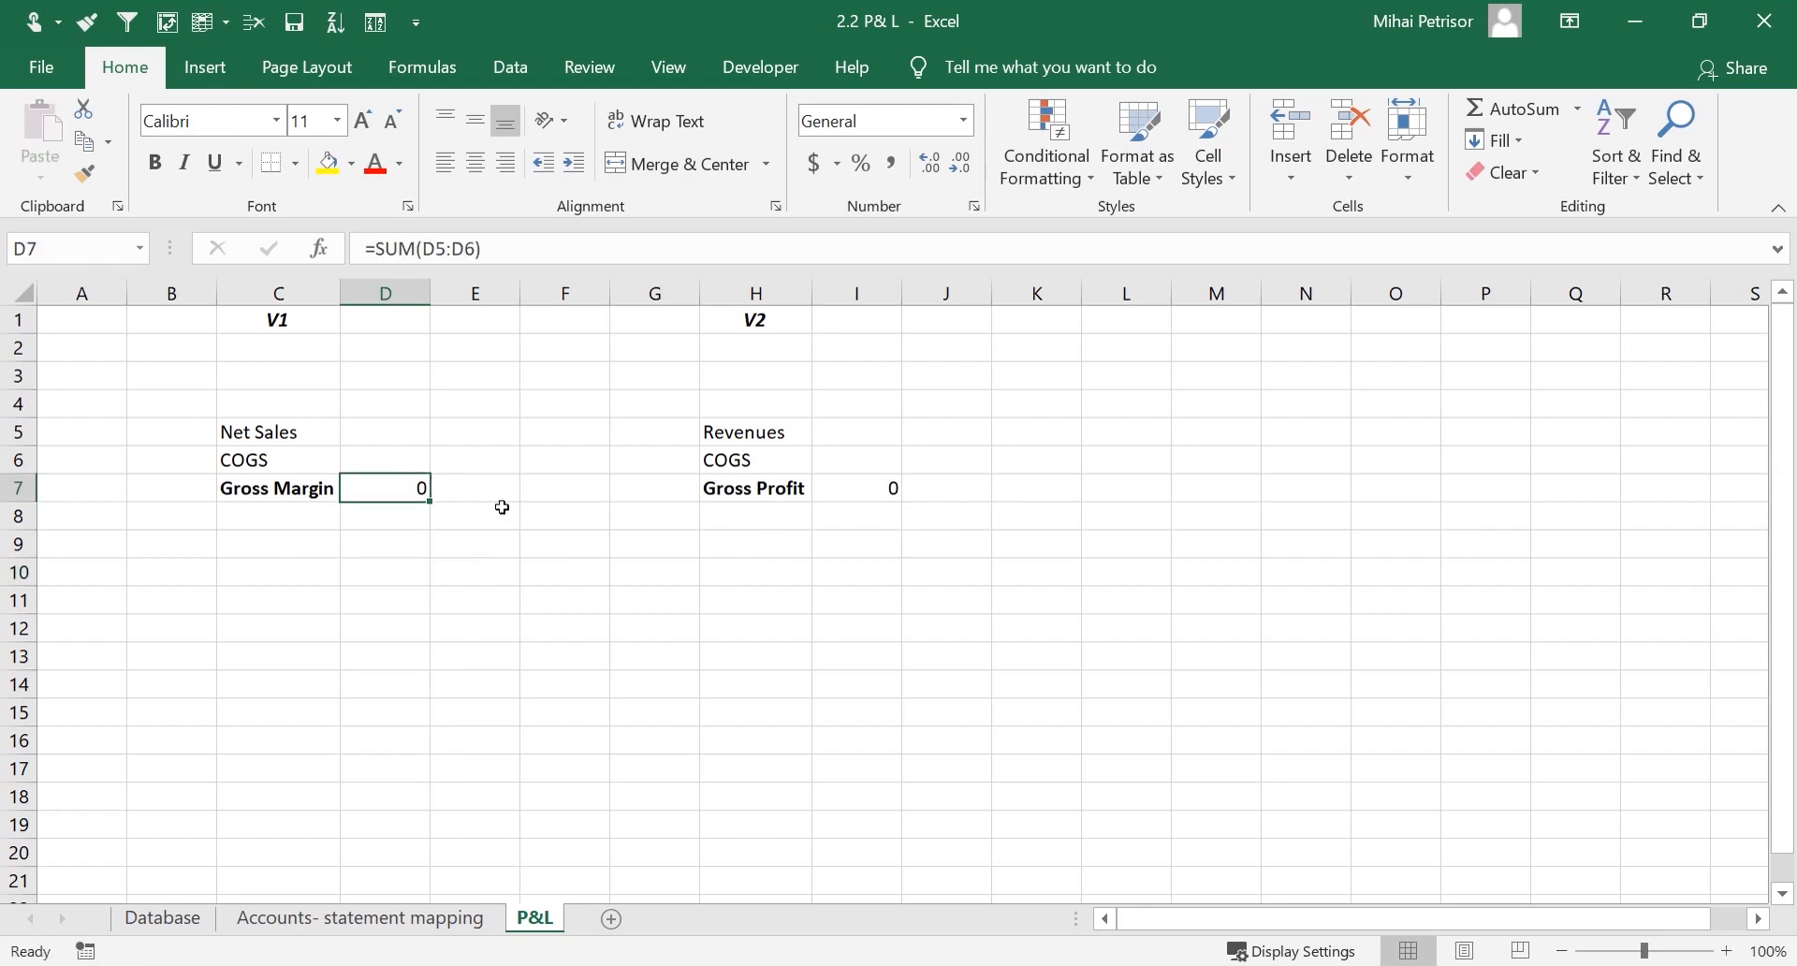
pyautogui.click(849, 485)
pyautogui.click(278, 570)
# Enter "Op Costs ( without D&A)" in cell C8 and autofit column C to the text
pyautogui.click(309, 517)
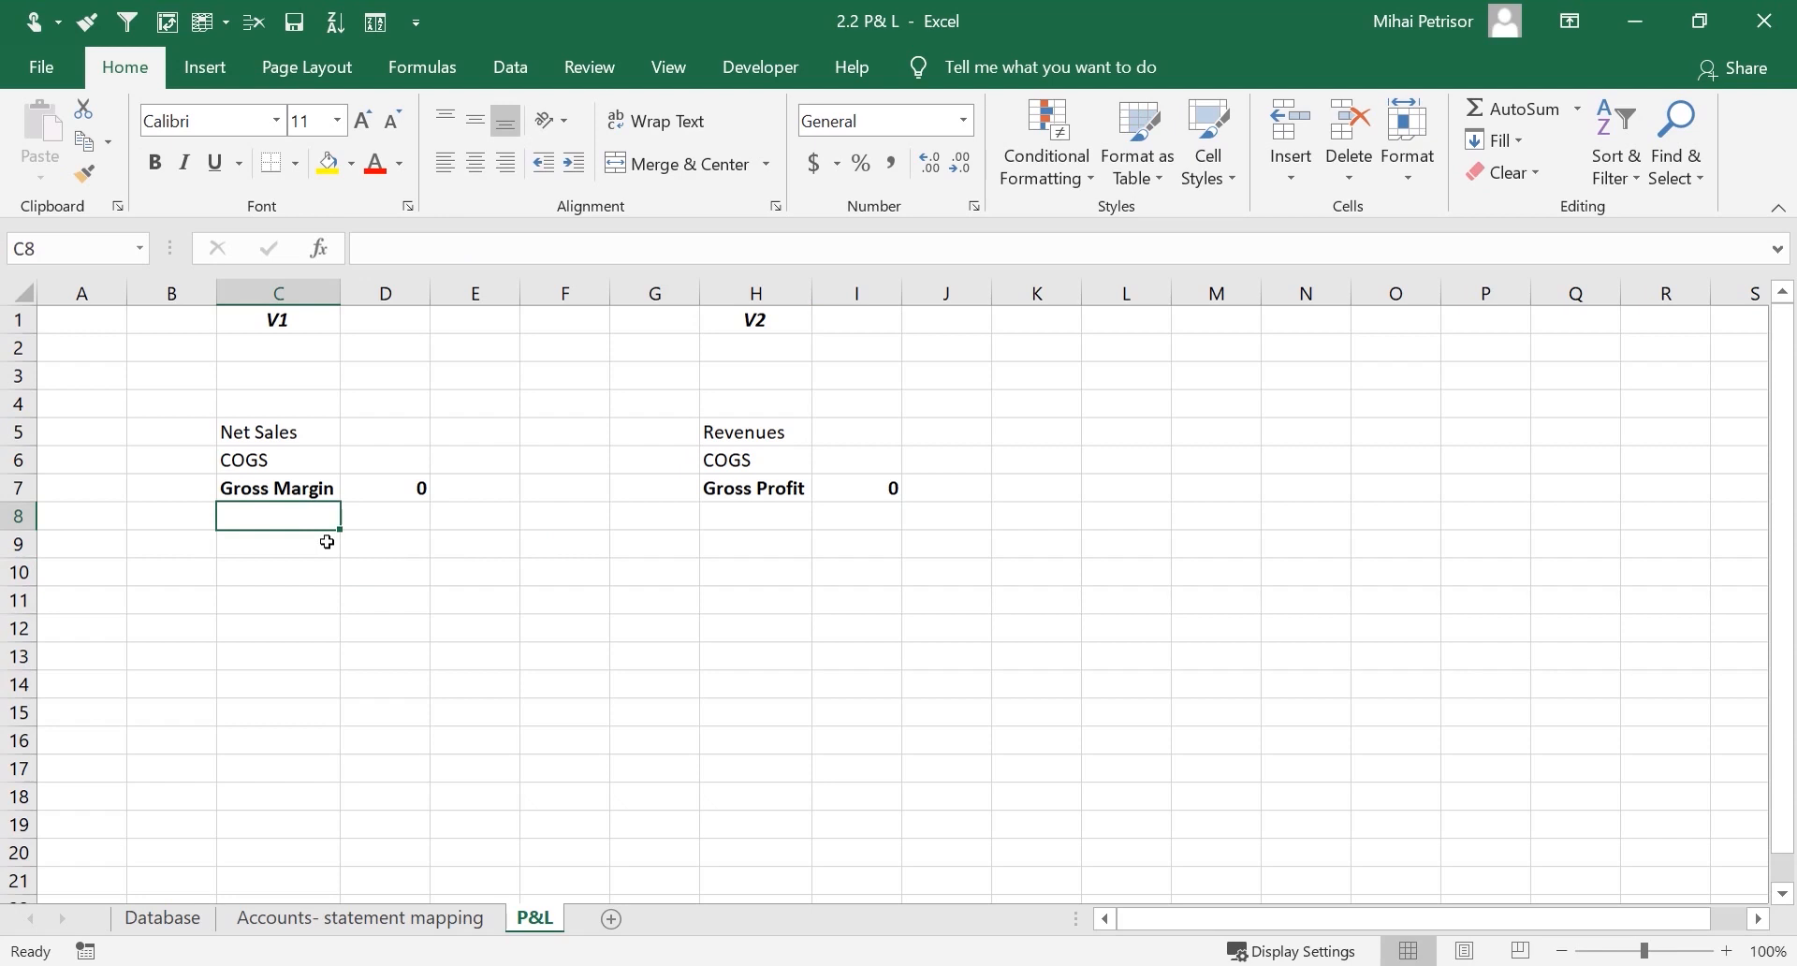
pyautogui.write('P')
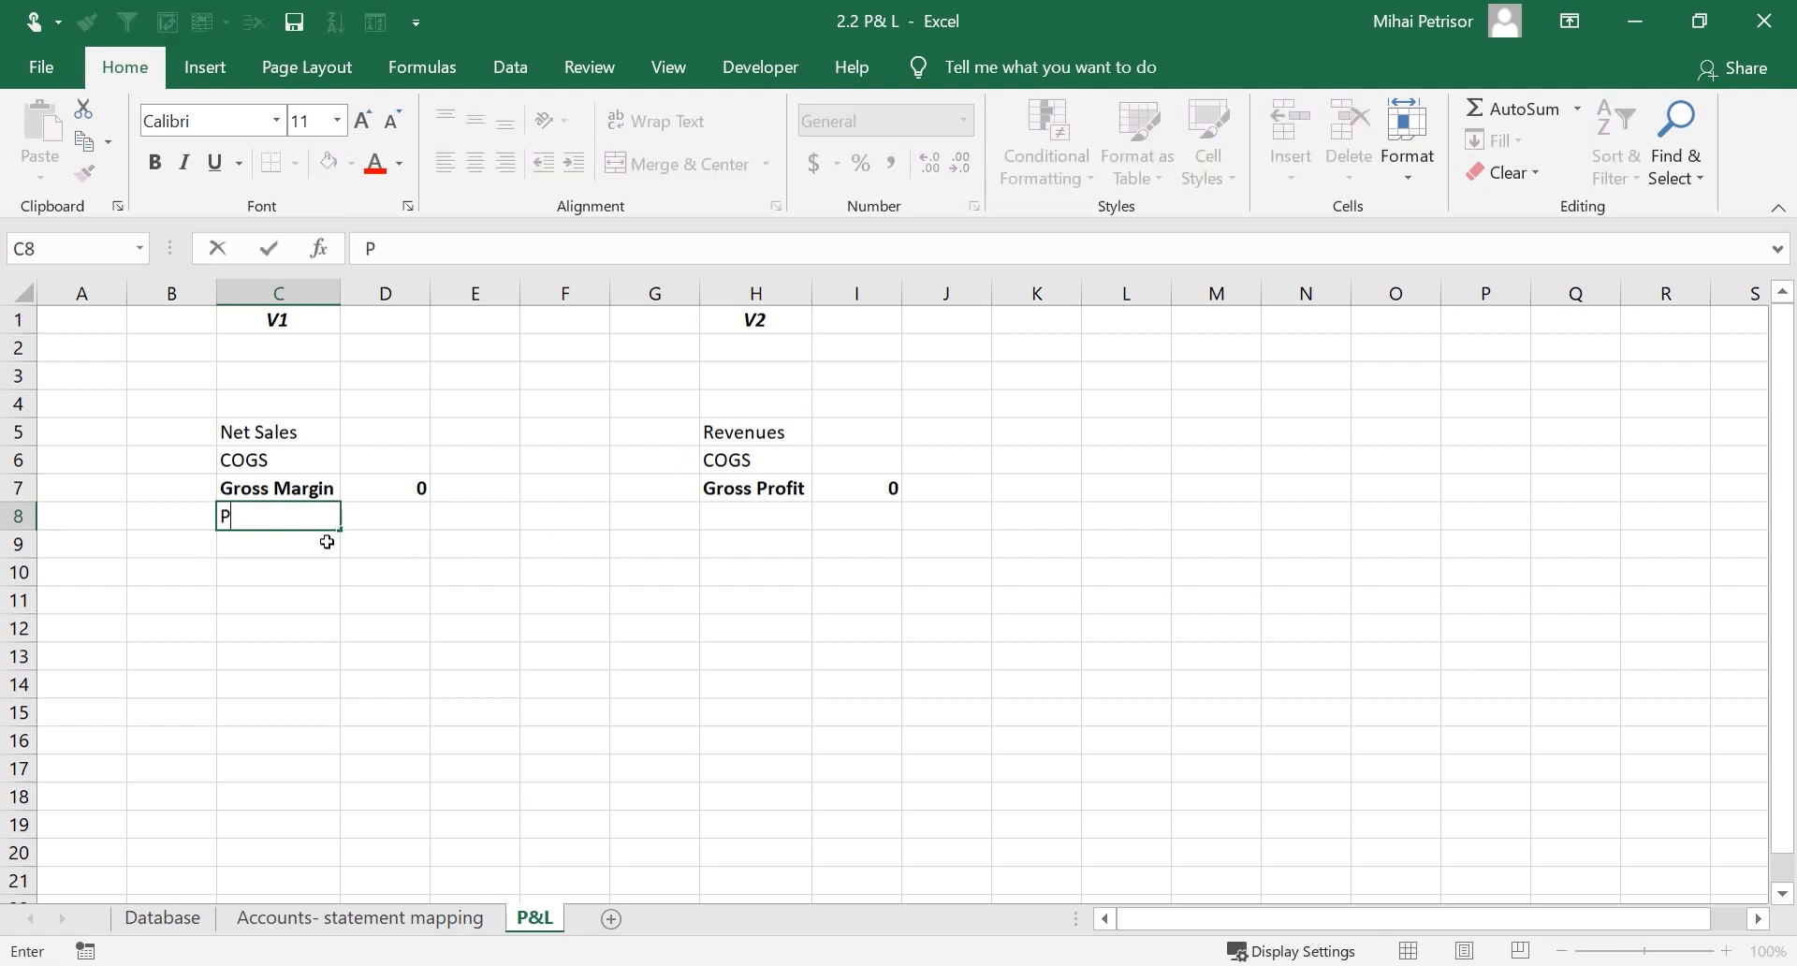
pyautogui.press('BackSpace')
pyautogui.write('Op Costs')
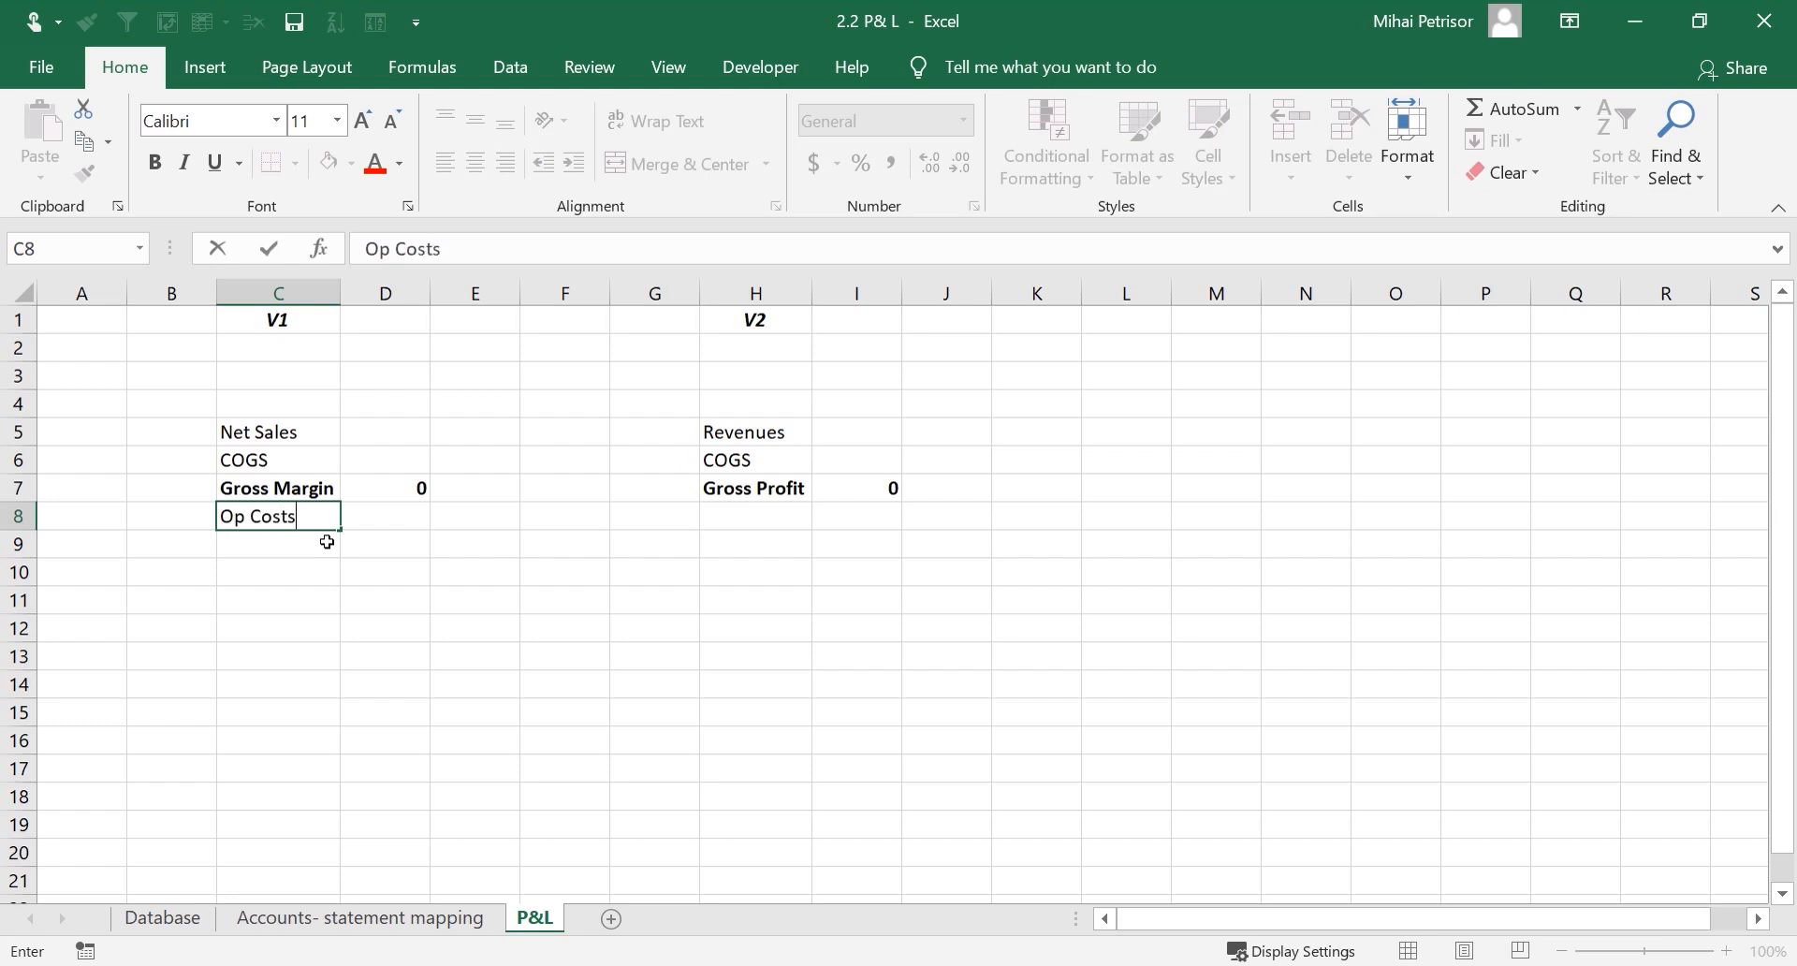
pyautogui.write(' ( No D&A)')
pyautogui.doubleClick(324, 517)
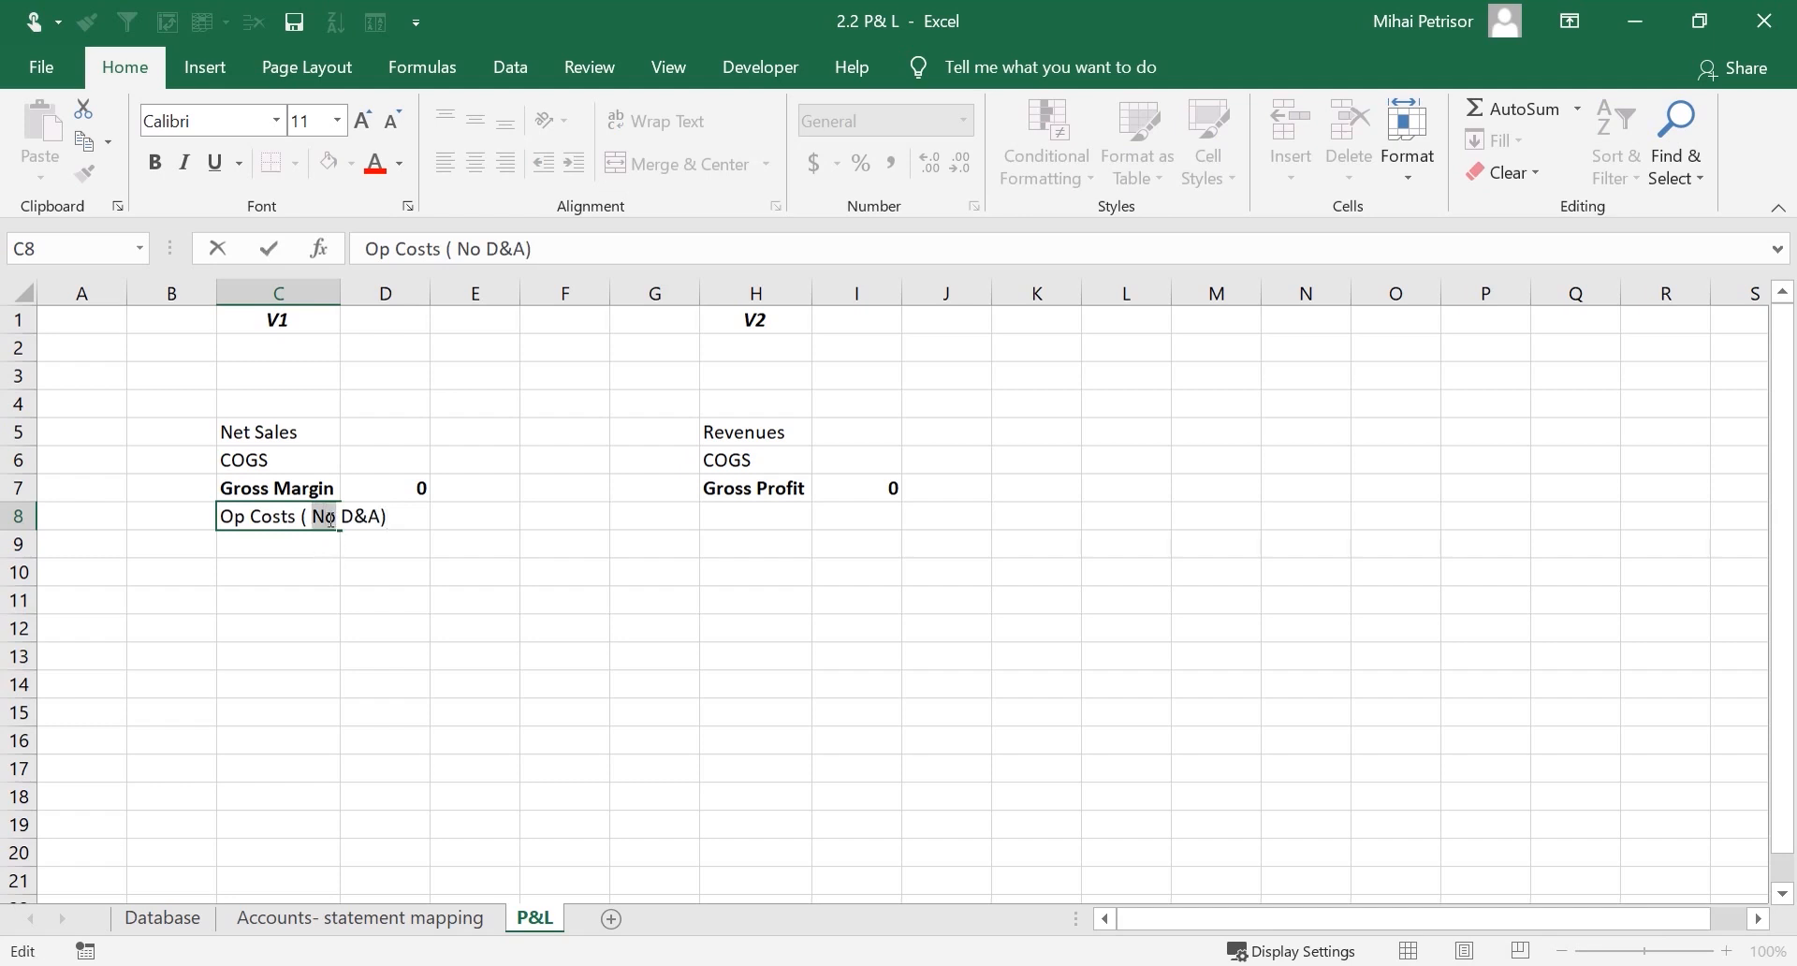
pyautogui.write('wit')
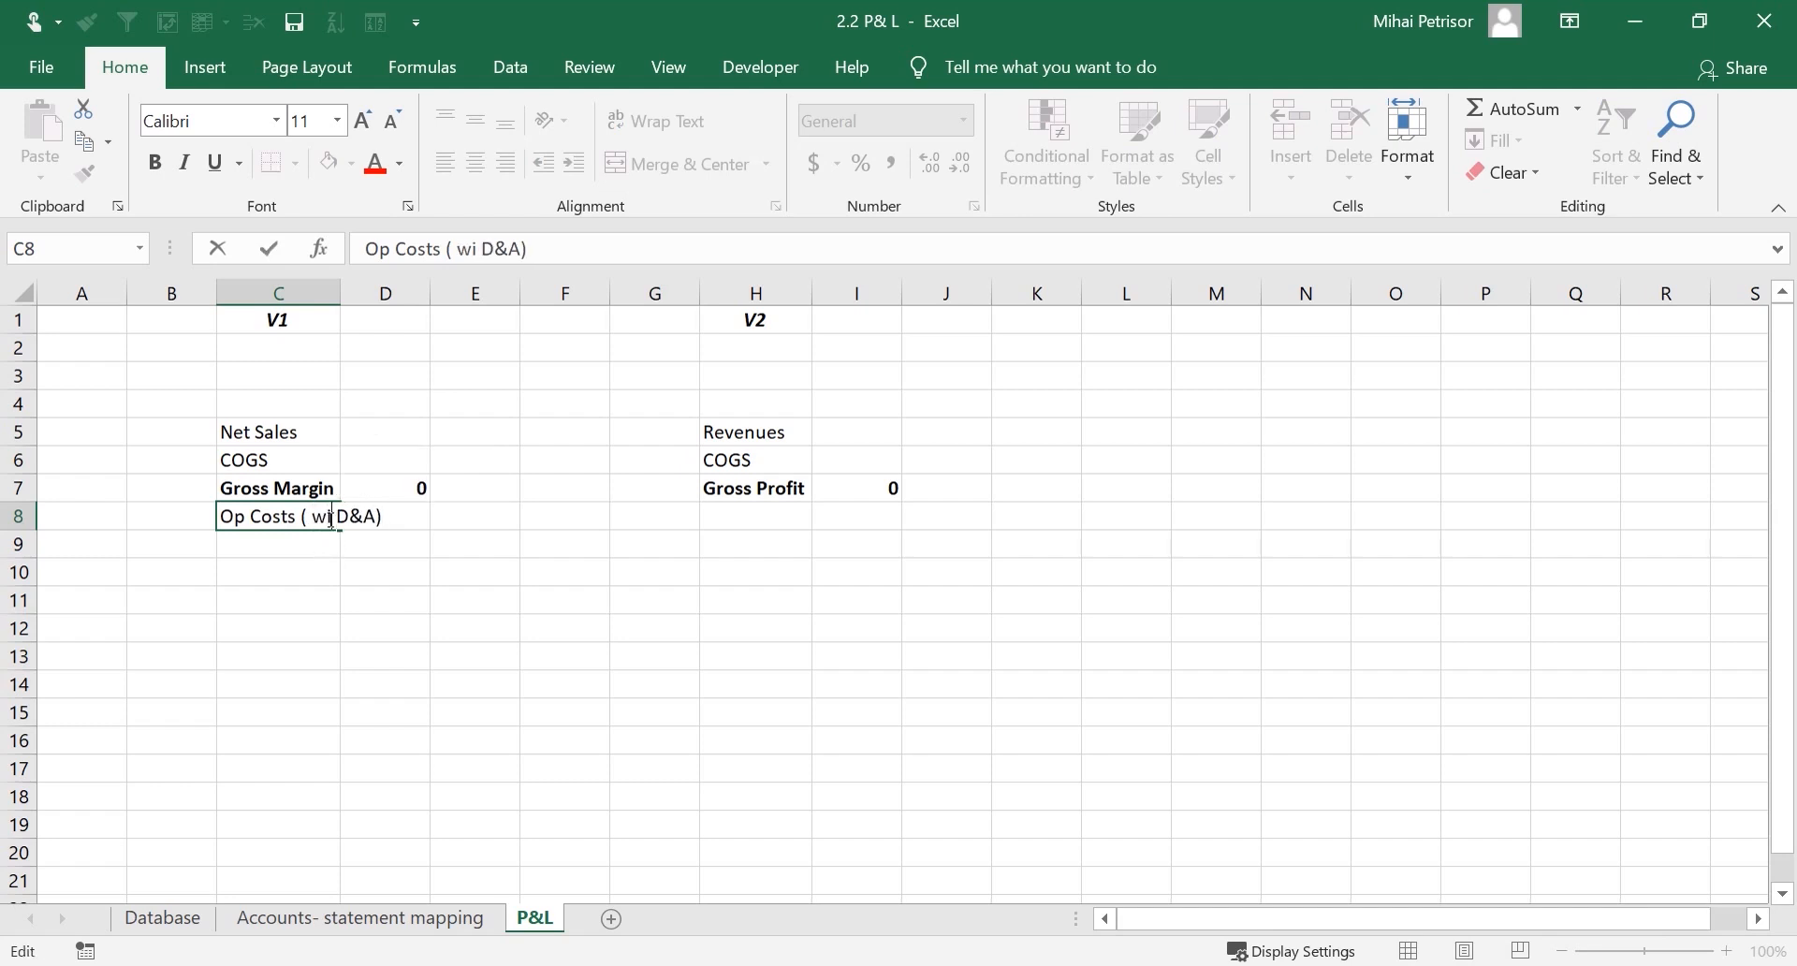
pyautogui.write('hout')
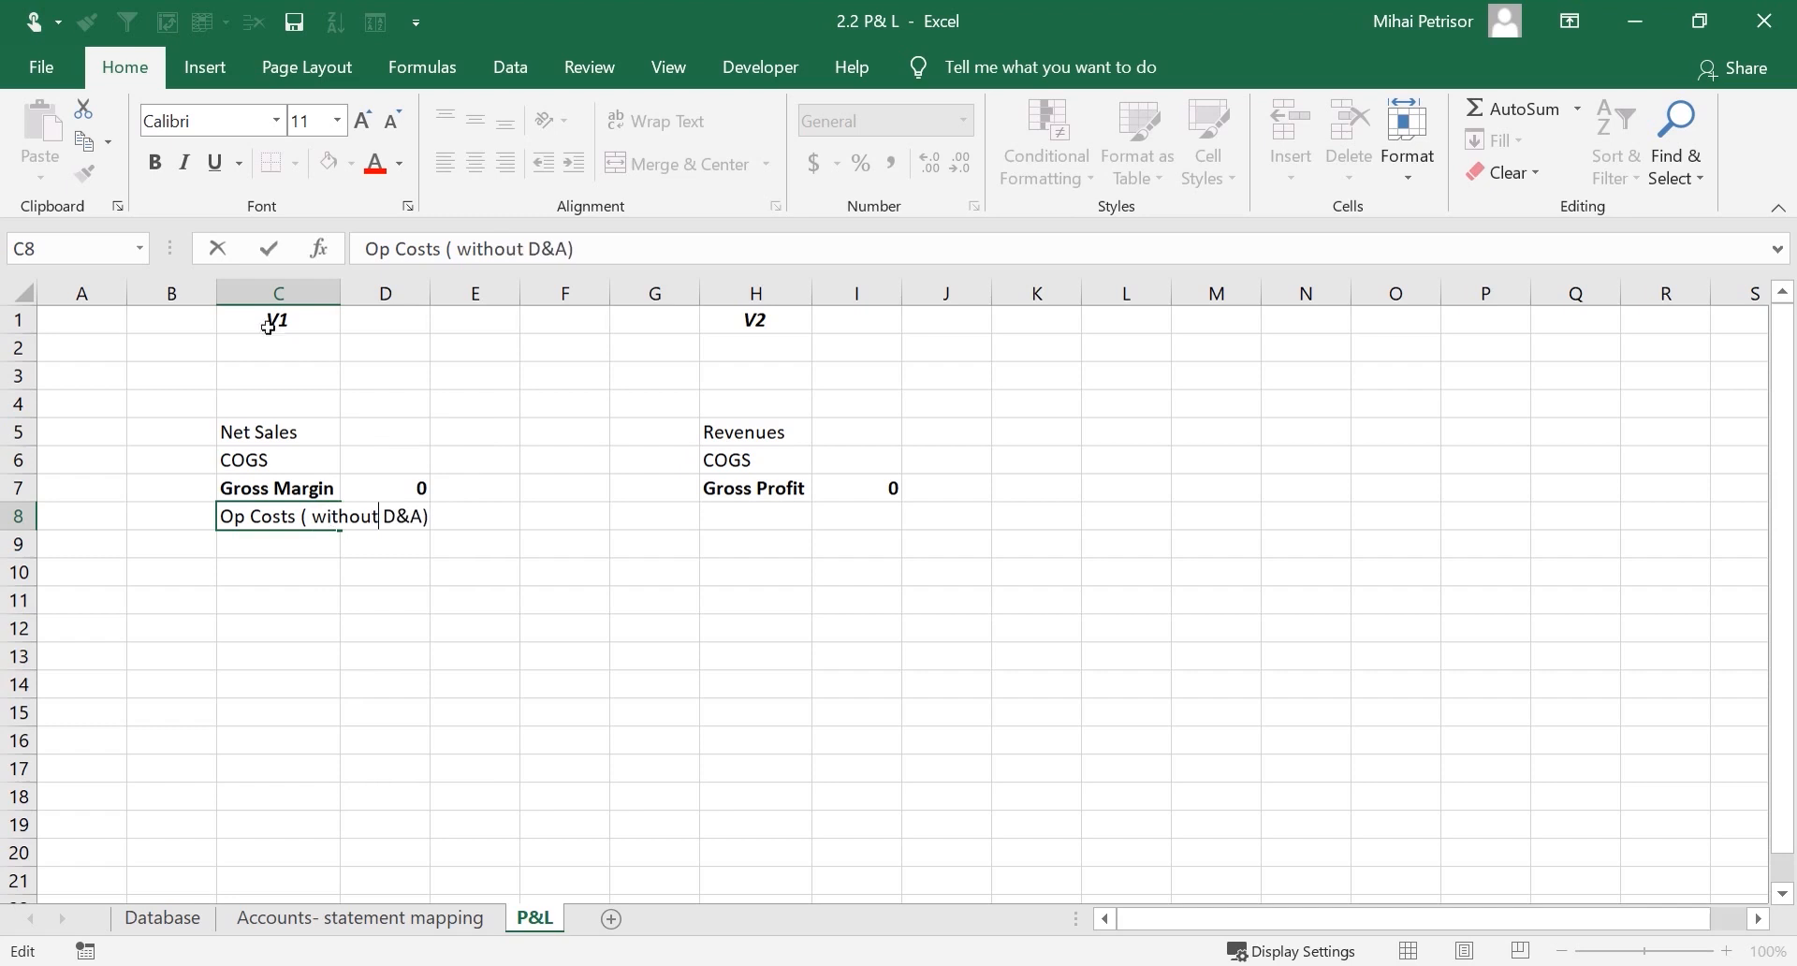
pyautogui.press('Return')
pyautogui.press('Return')
pyautogui.press('Return')
pyautogui.doubleClick(335, 303)
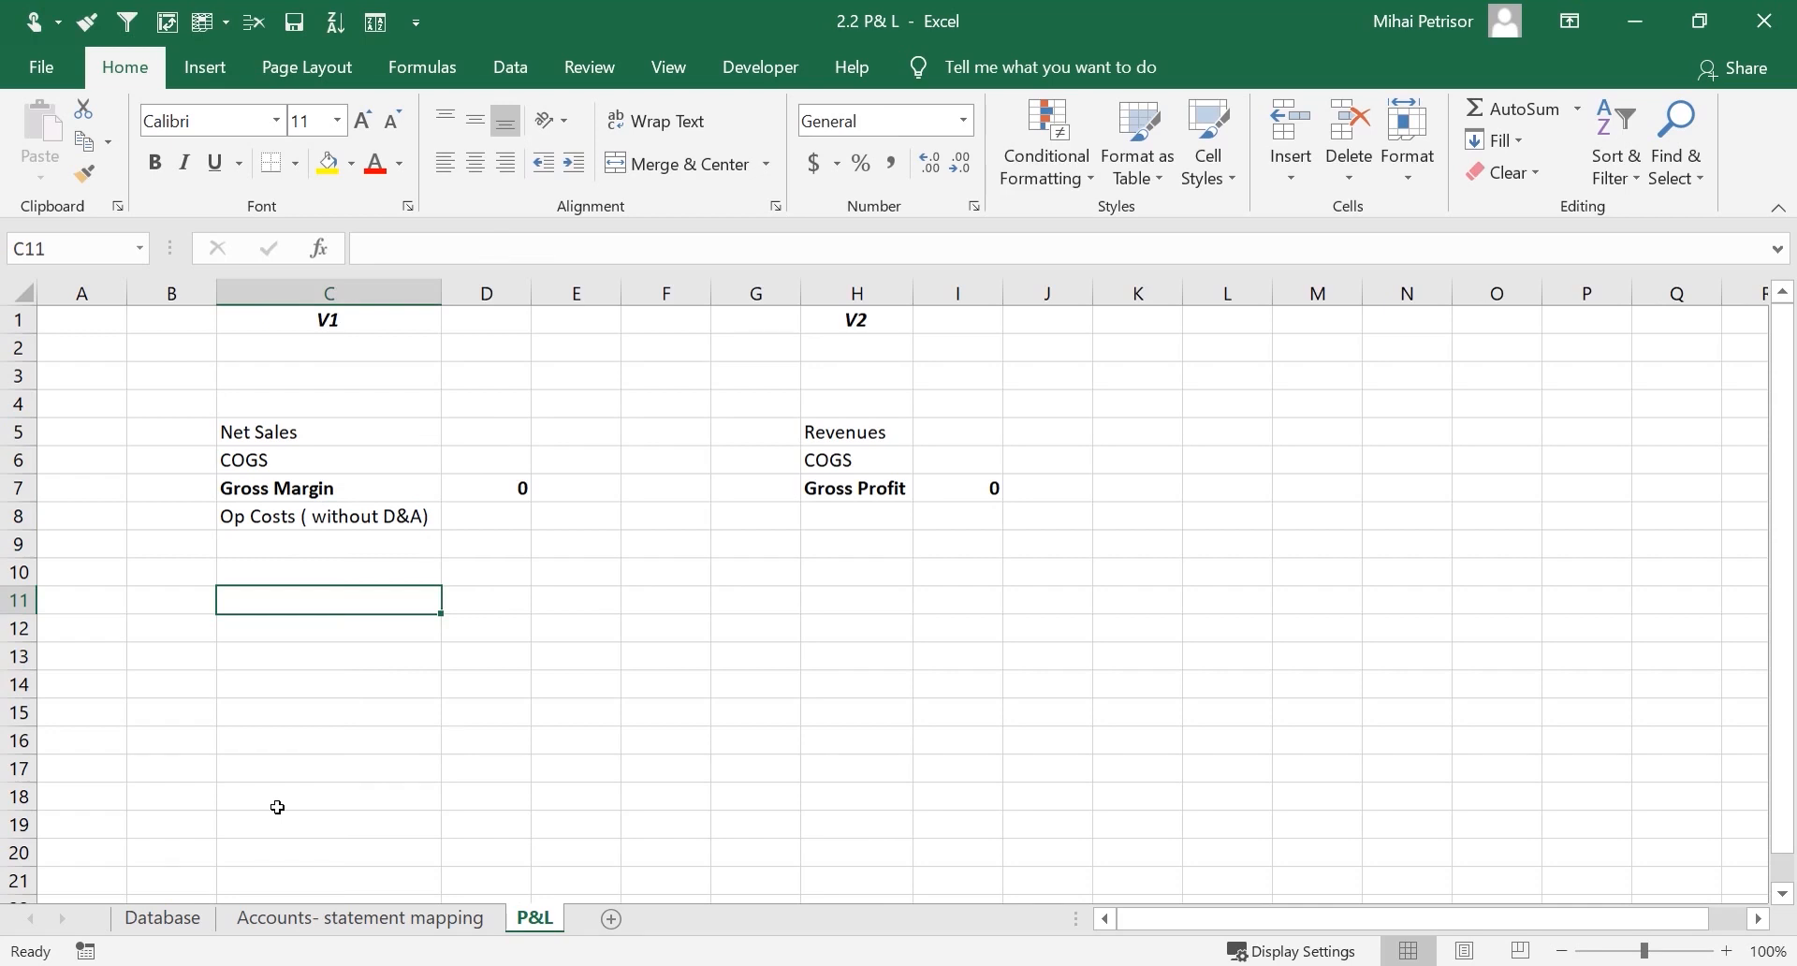
# Enter "Opeating Expenses" in cell H8 below Gross Profit and autofit column H to the text
pyautogui.click(821, 517)
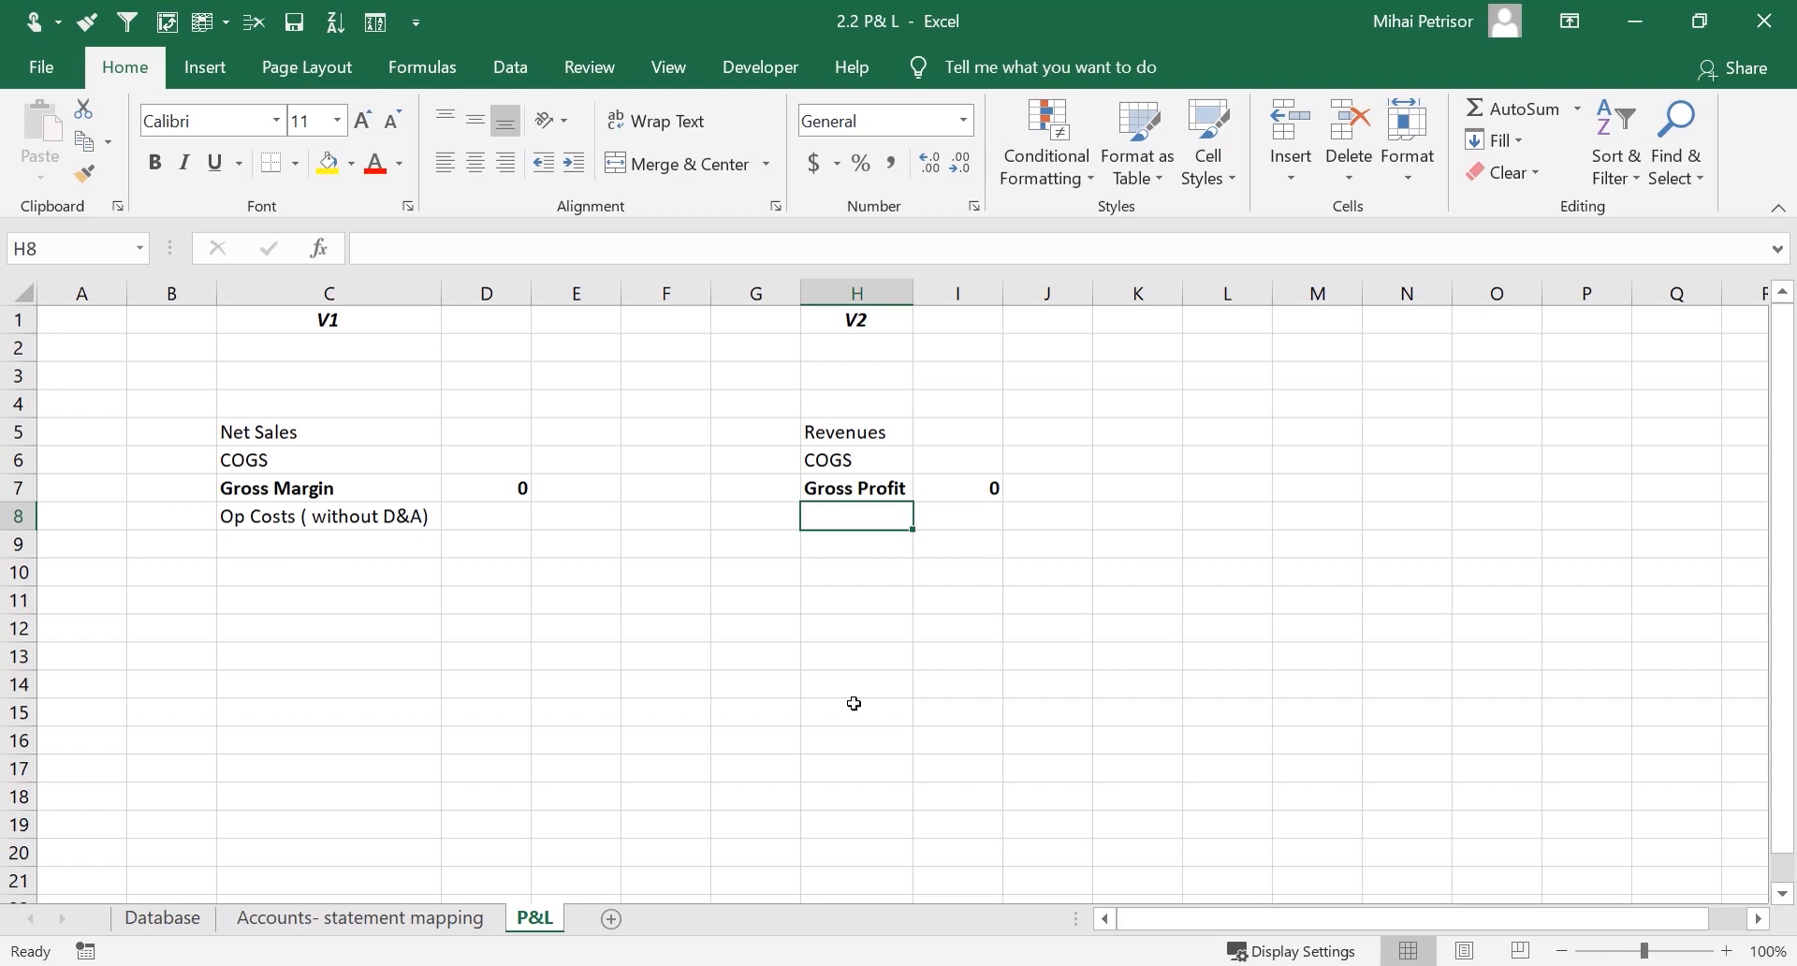
pyautogui.write('Ope')
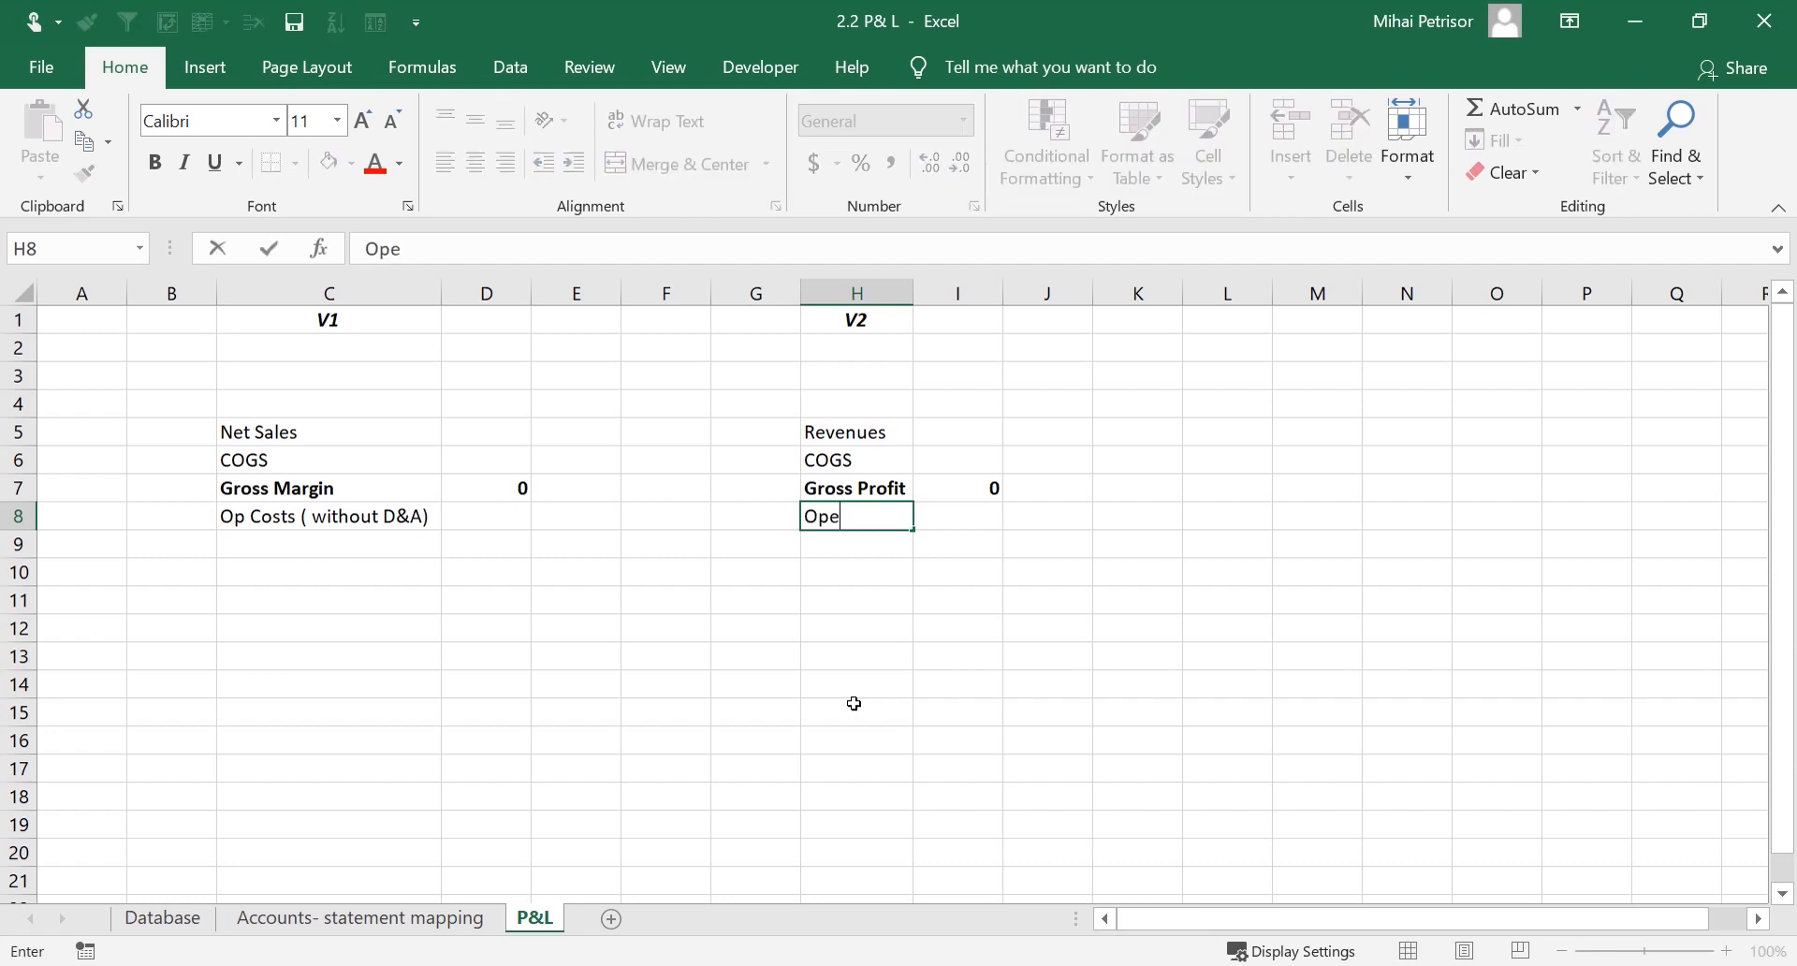
pyautogui.write('ating Expens')
pyautogui.press('BackSpace')
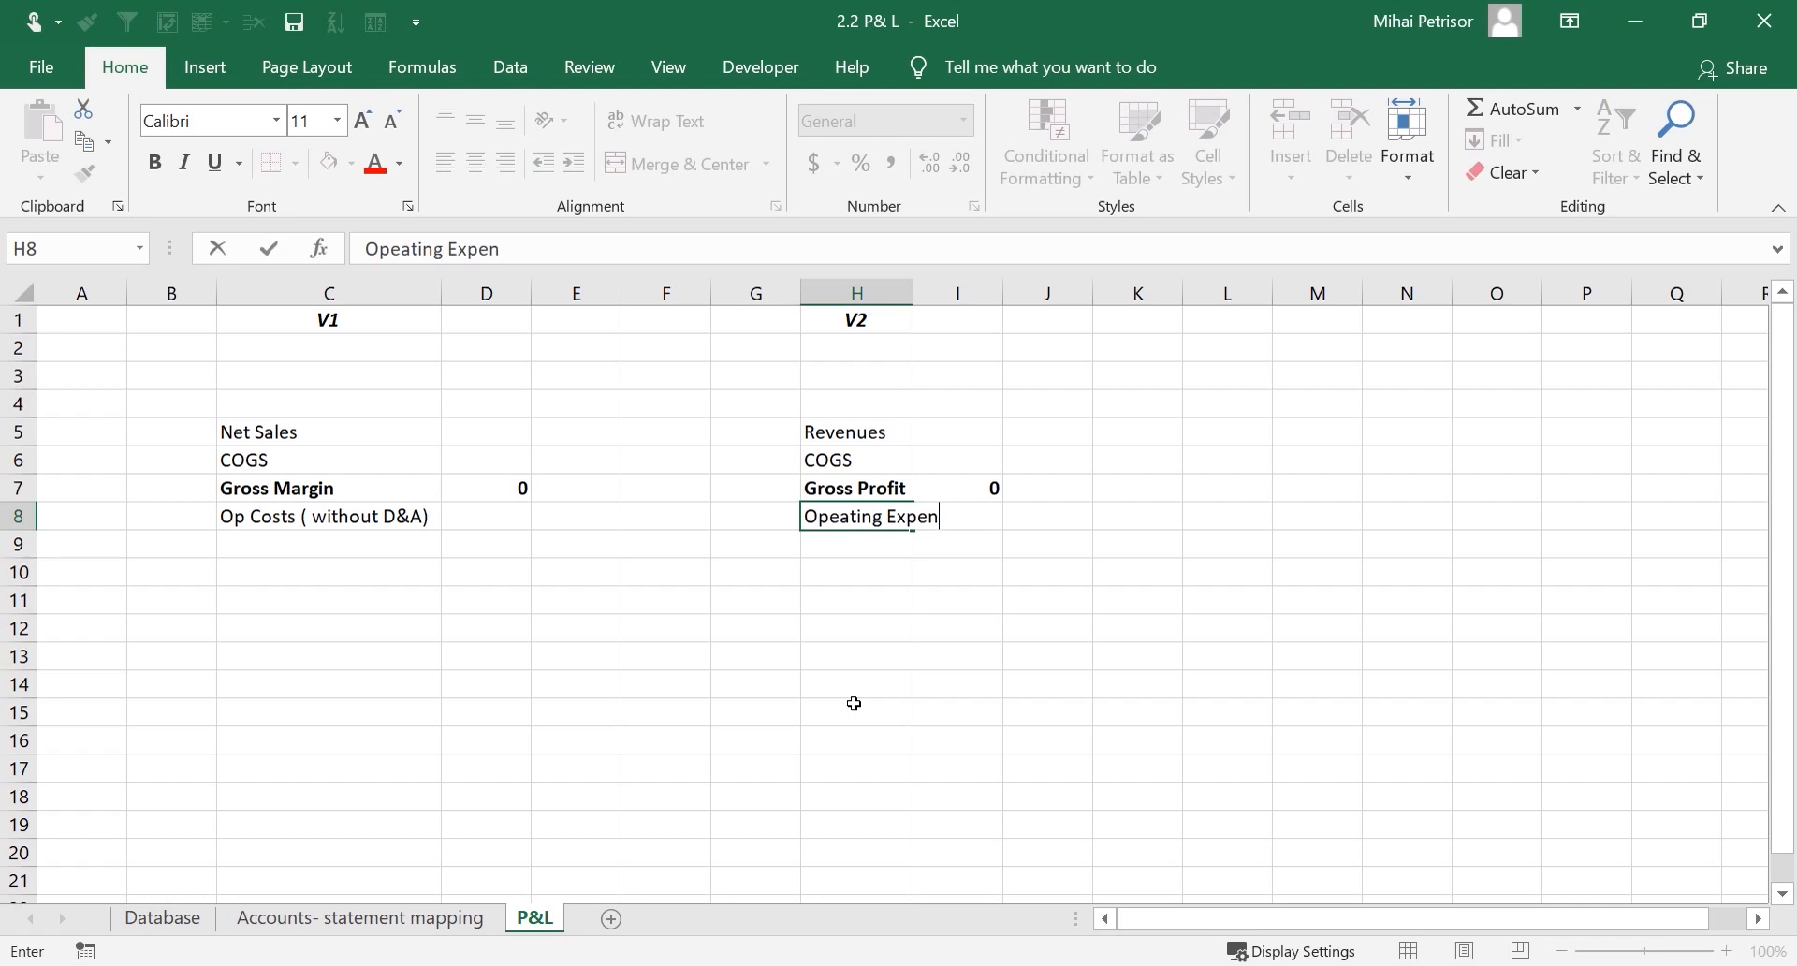
pyautogui.write('es')
pyautogui.press('BackSpace')
pyautogui.write('ses')
pyautogui.click(824, 723)
pyautogui.doubleClick(912, 285)
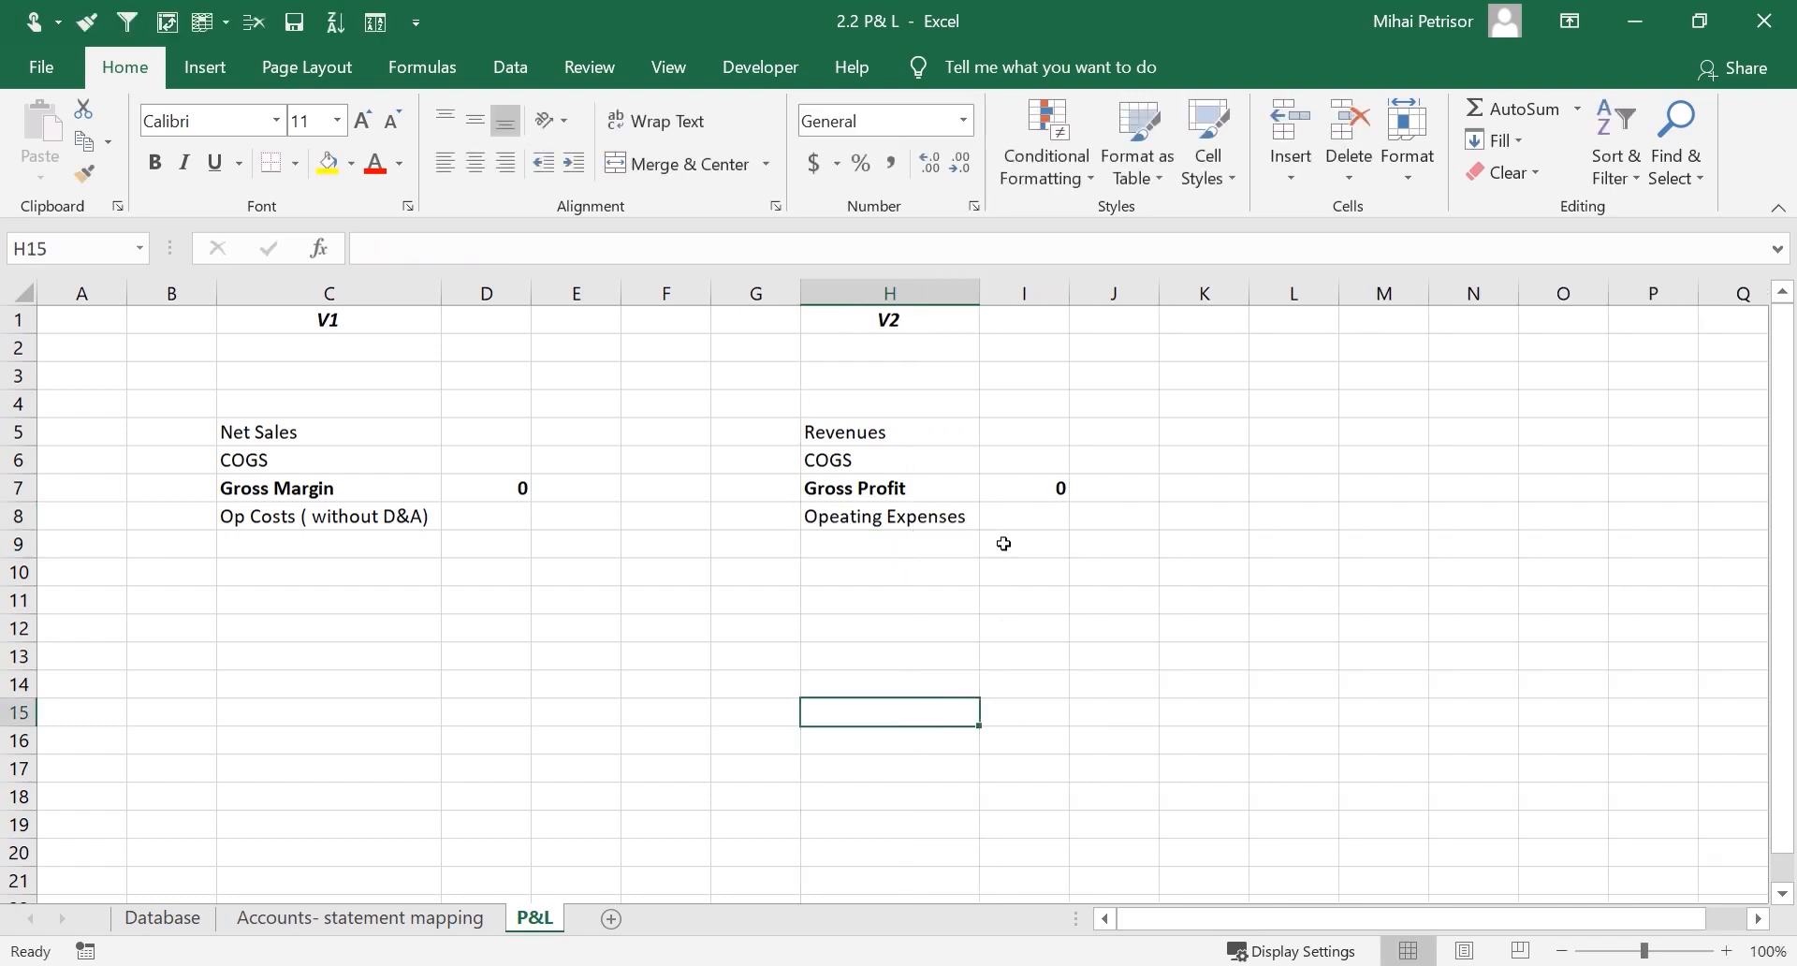
pyautogui.click(915, 540)
pyautogui.click(888, 522)
pyautogui.click(878, 554)
pyautogui.click(321, 552)
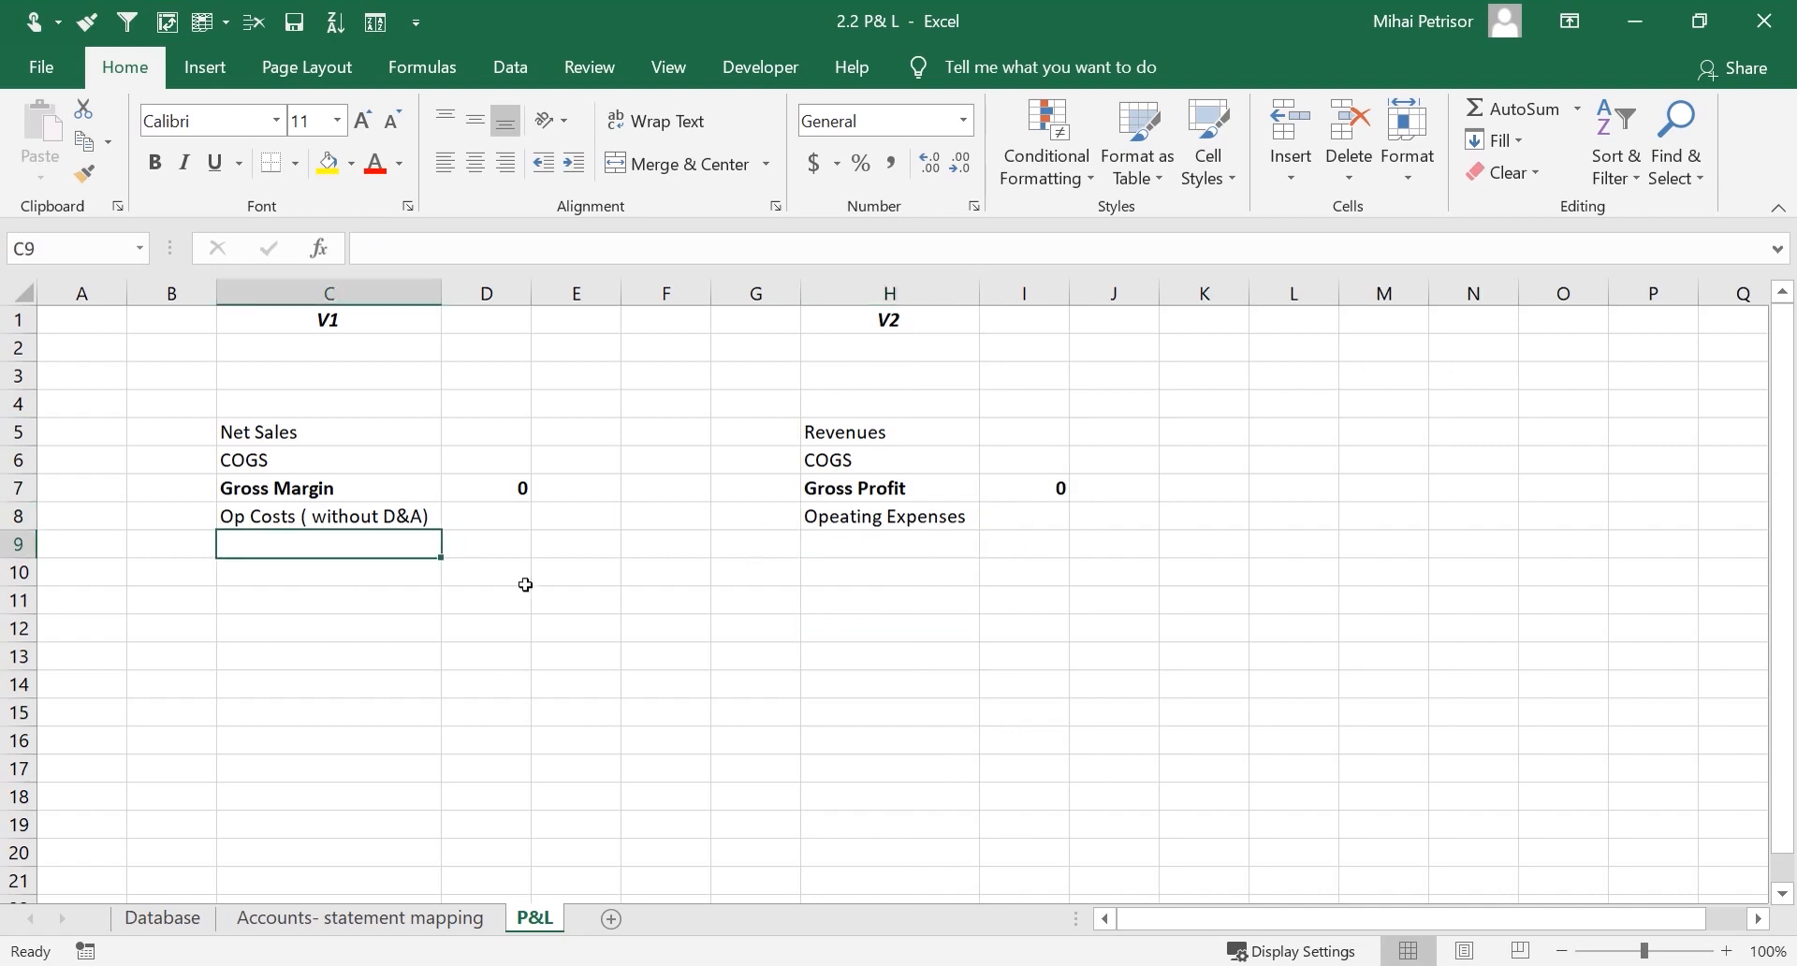
# Enter "EBITDA" in cell C9 below Op Costs in the V1 layout
pyautogui.click(928, 548)
pyautogui.click(250, 554)
pyautogui.click(275, 513)
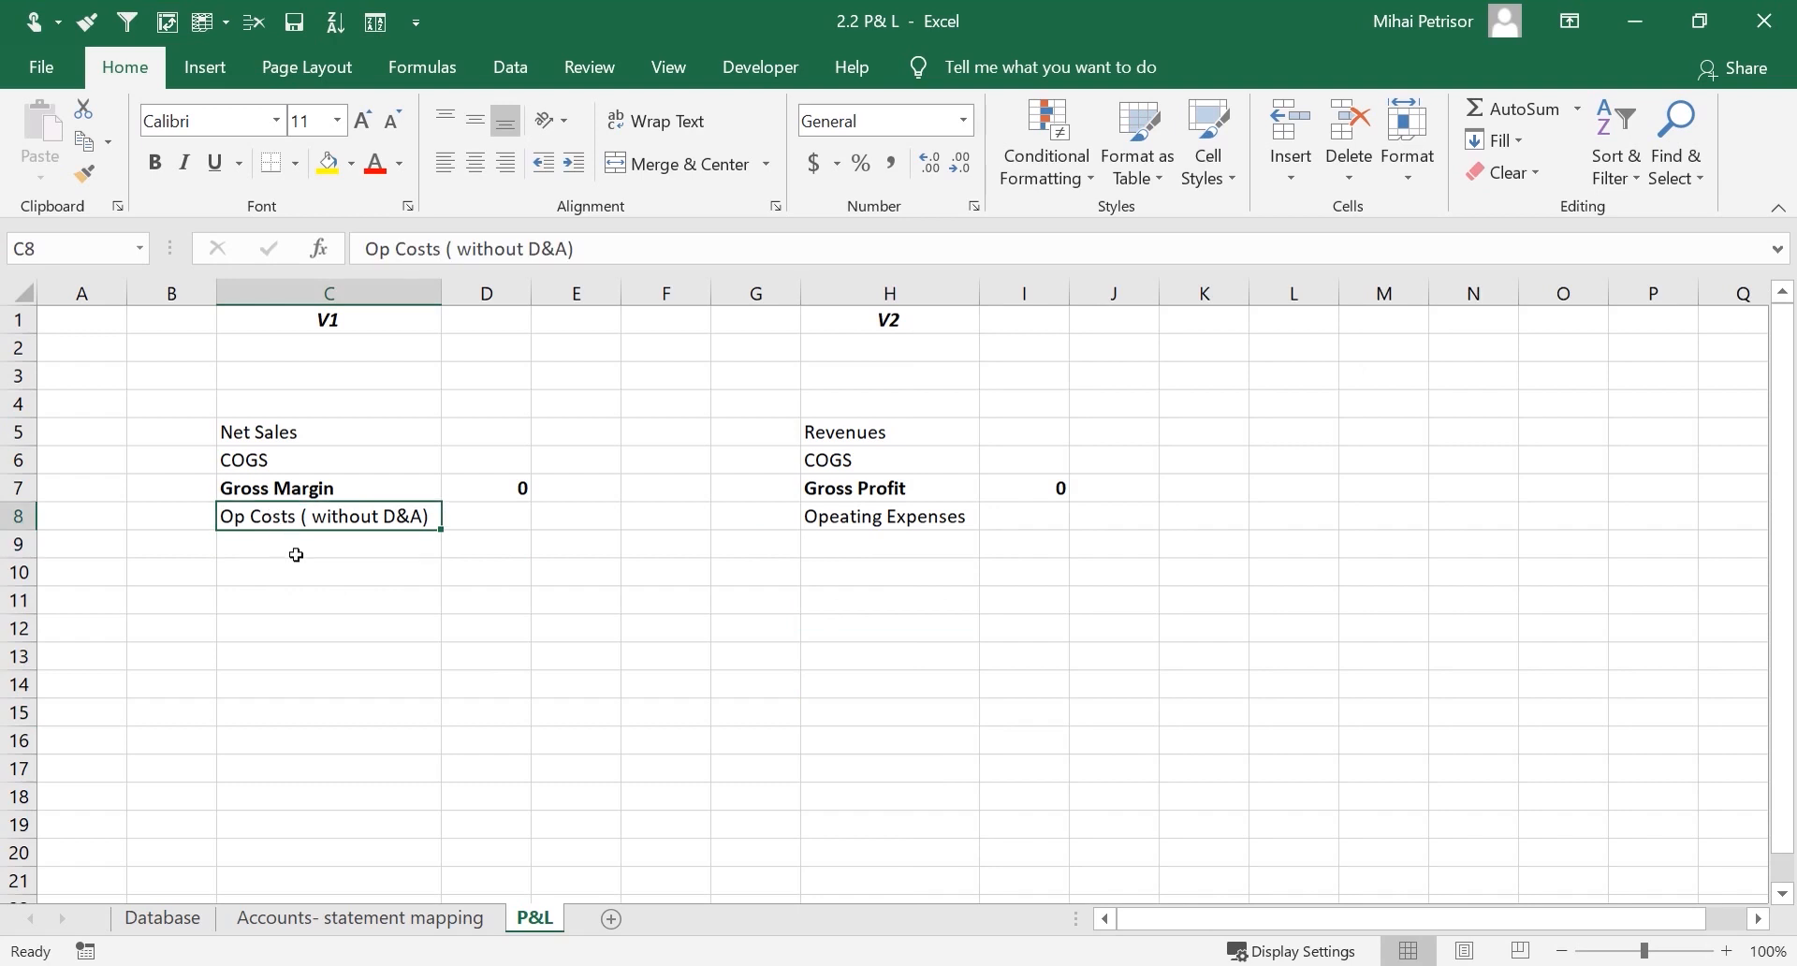
pyautogui.click(303, 560)
pyautogui.write('EBIT')
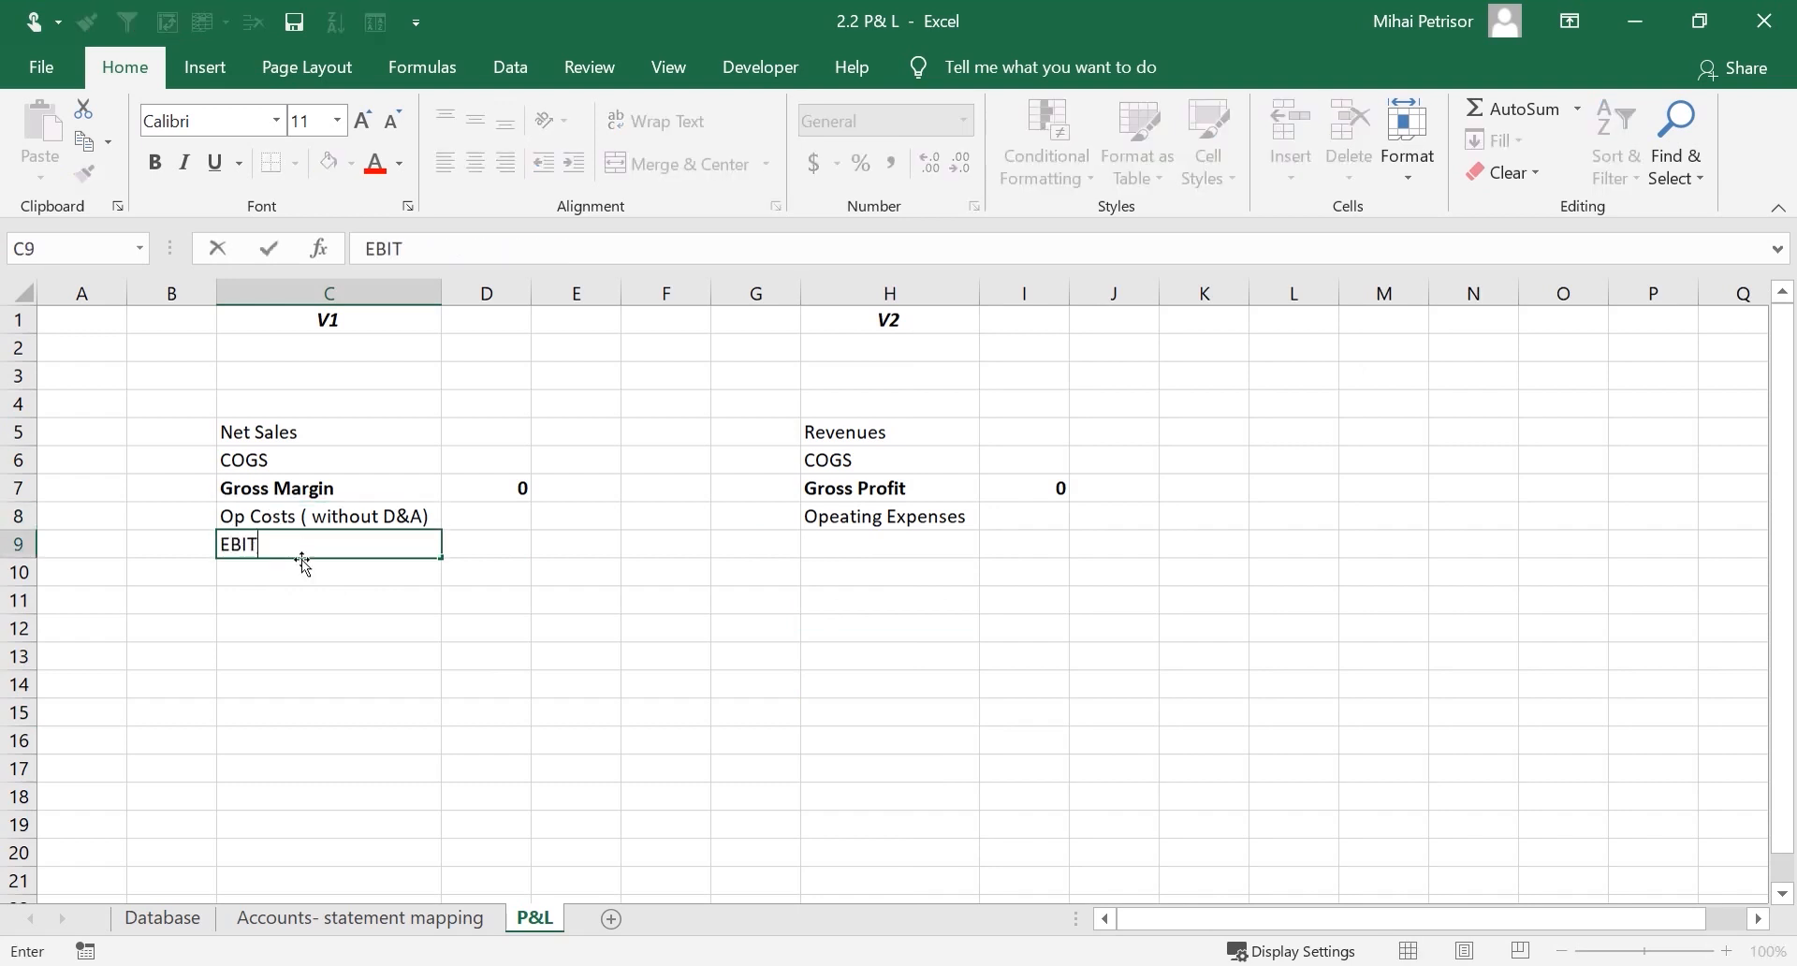
pyautogui.write('DA')
pyautogui.click(329, 632)
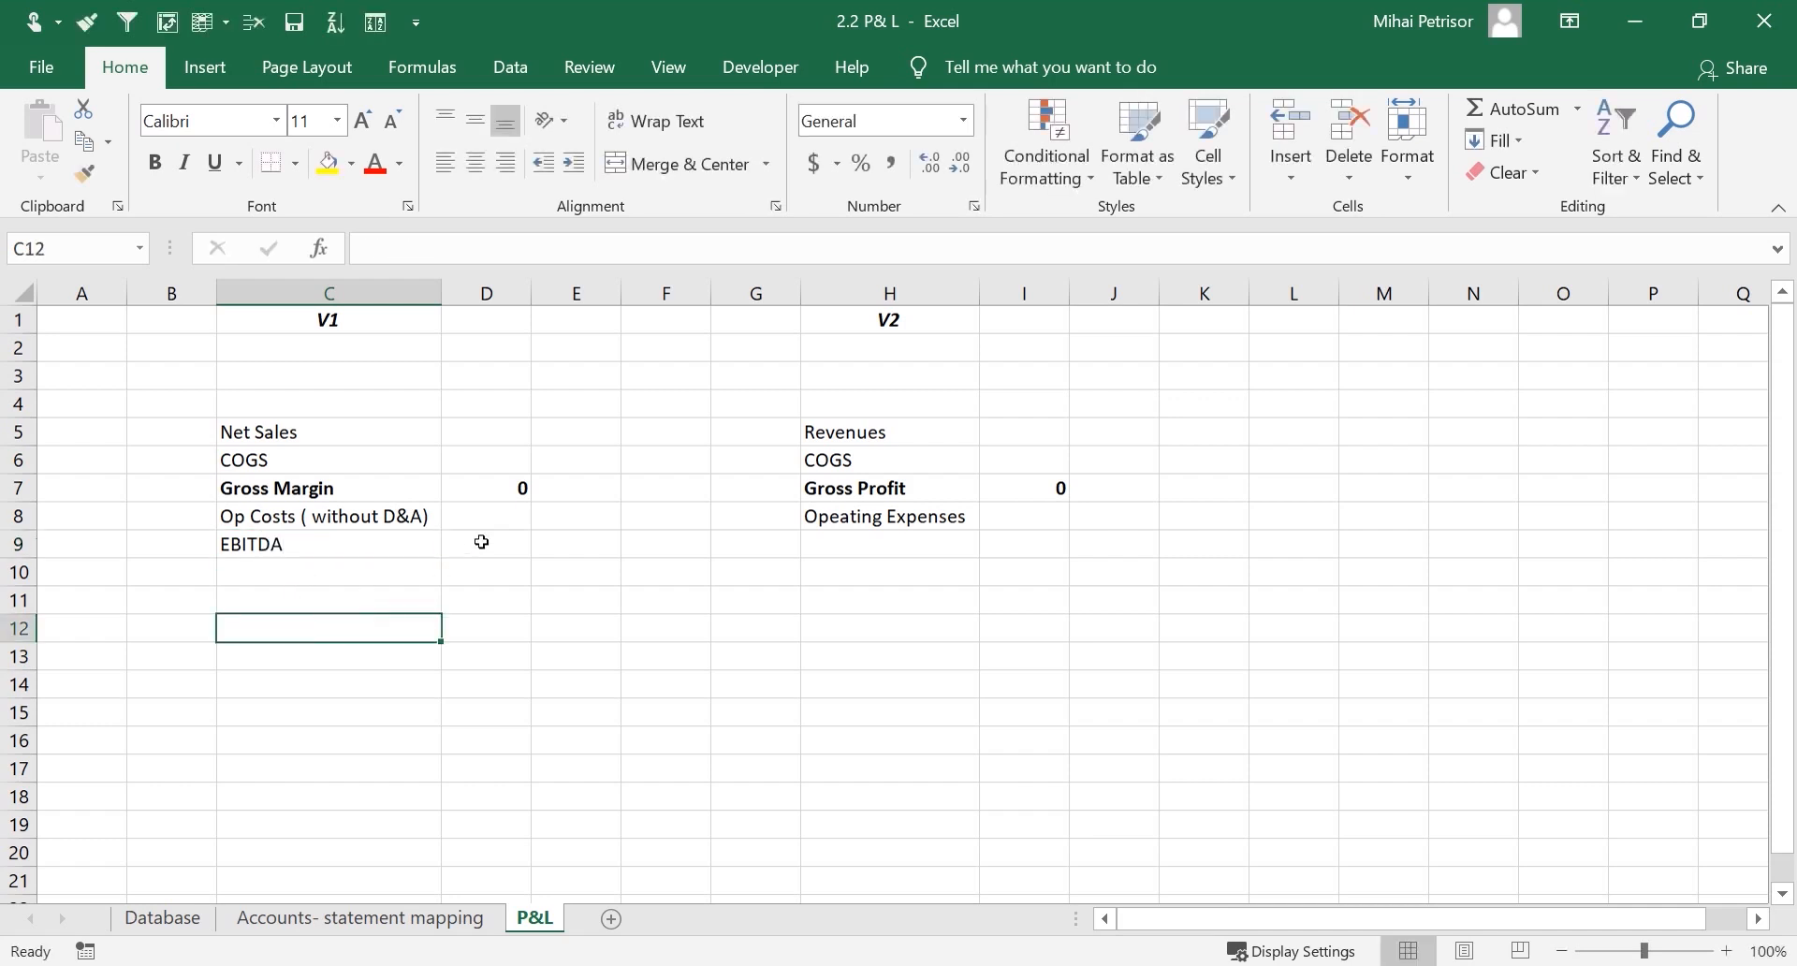
pyautogui.click(231, 547)
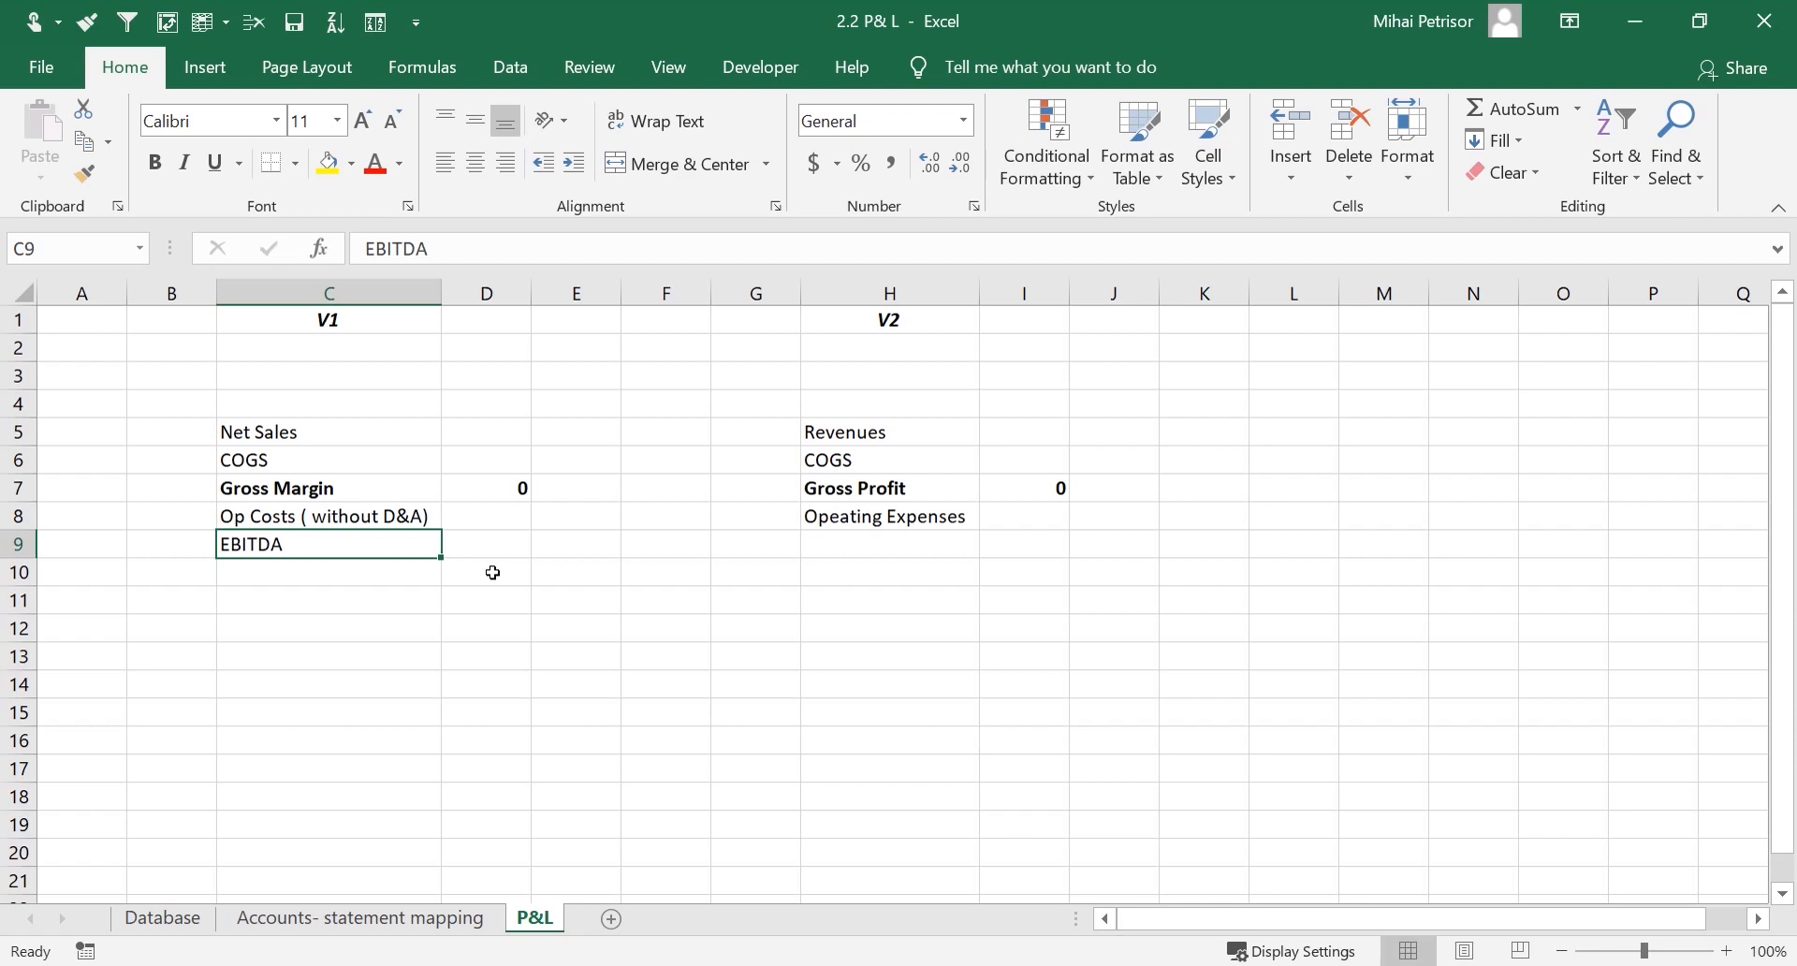
# Enter the formula =SUM(D7:D8) in cell D9 beside EBITDA
pyautogui.click(486, 543)
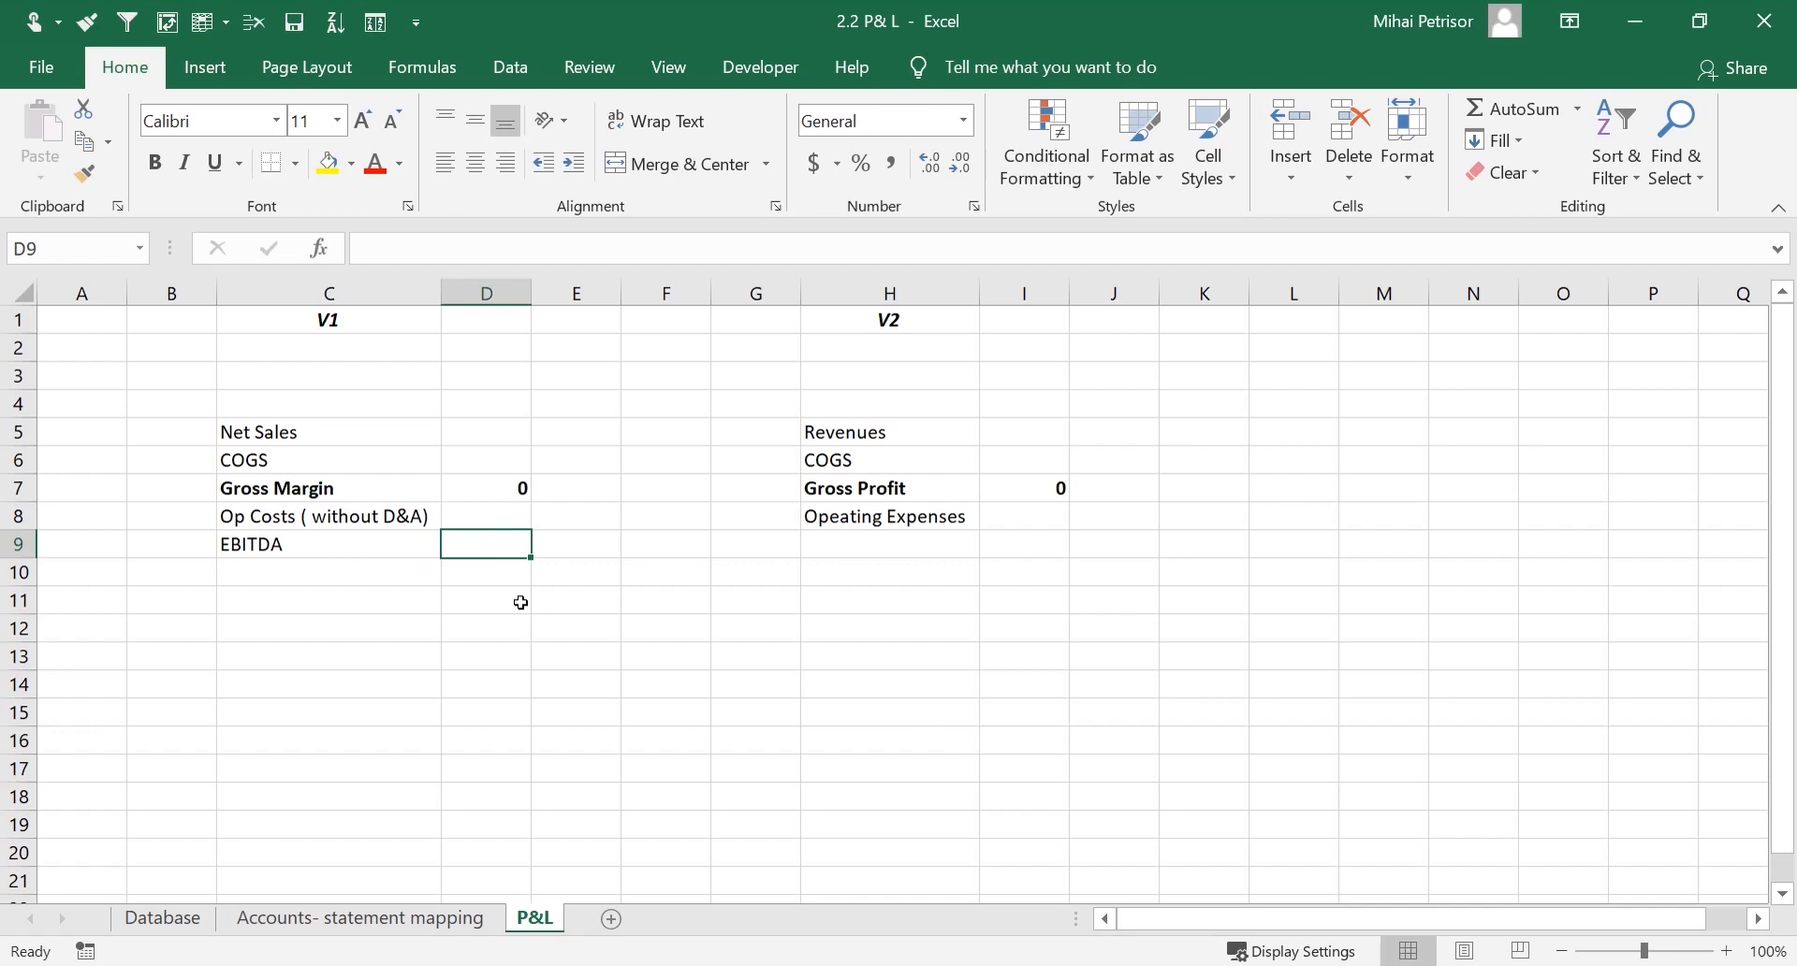
pyautogui.write('=')
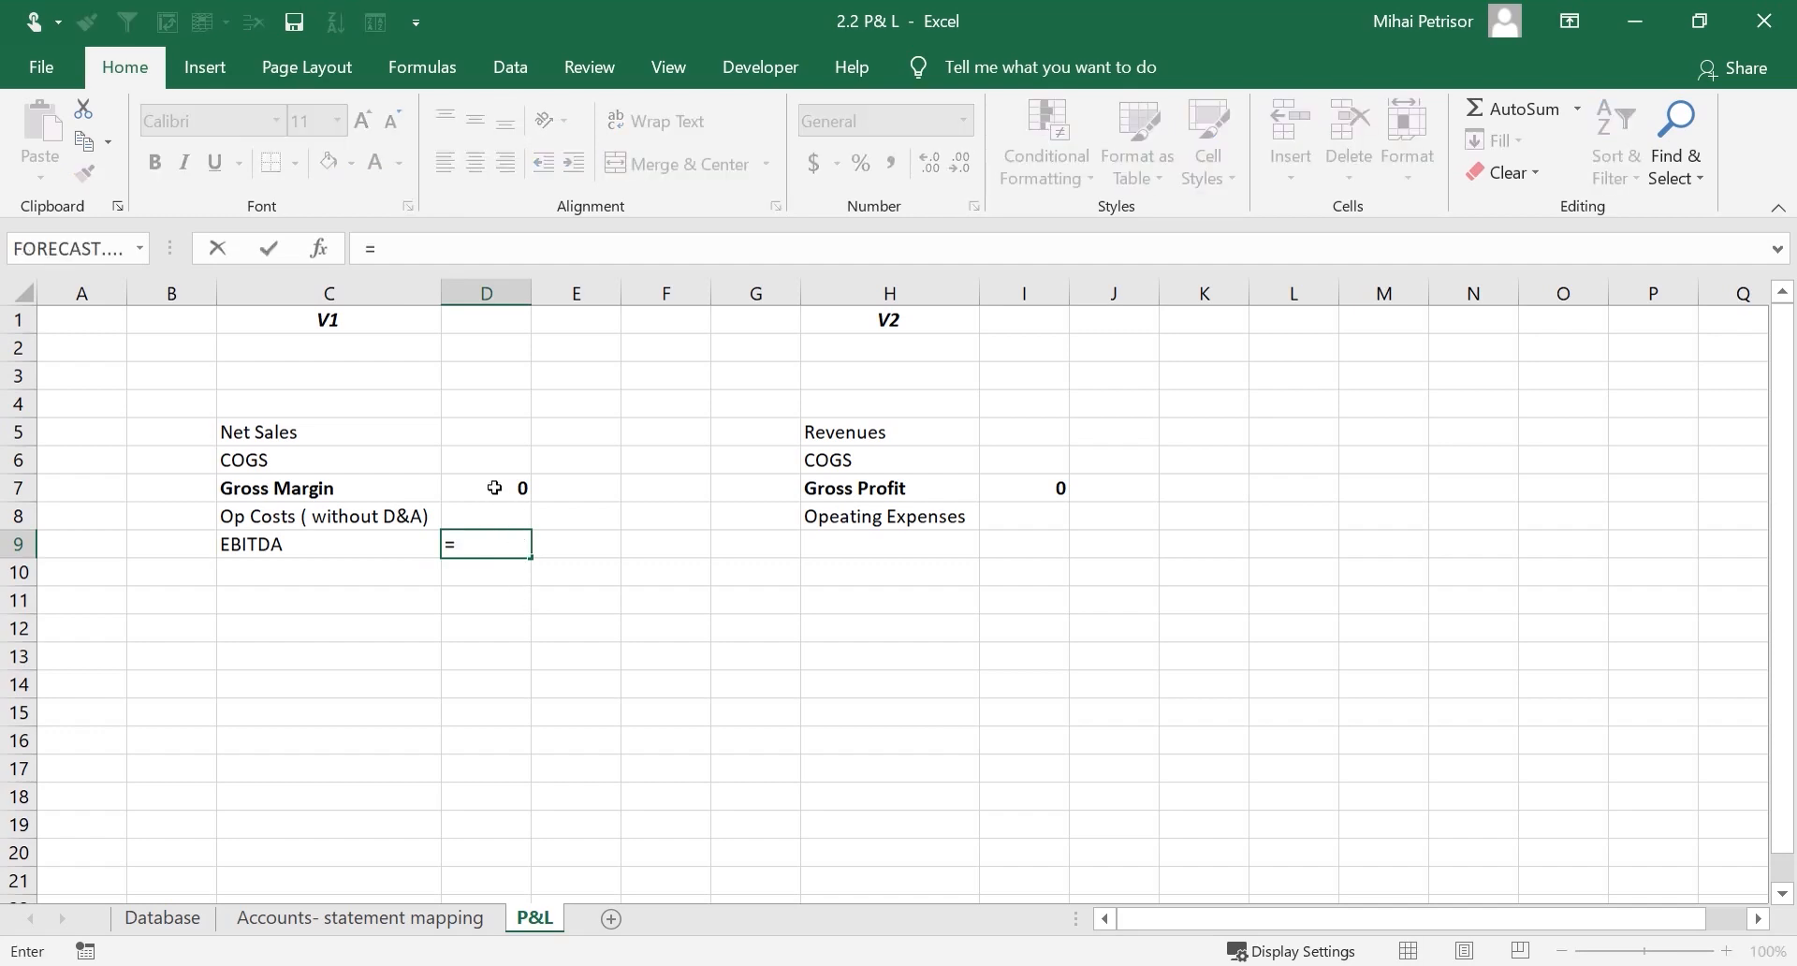
pyautogui.write('sum')
pyautogui.press('Tab')
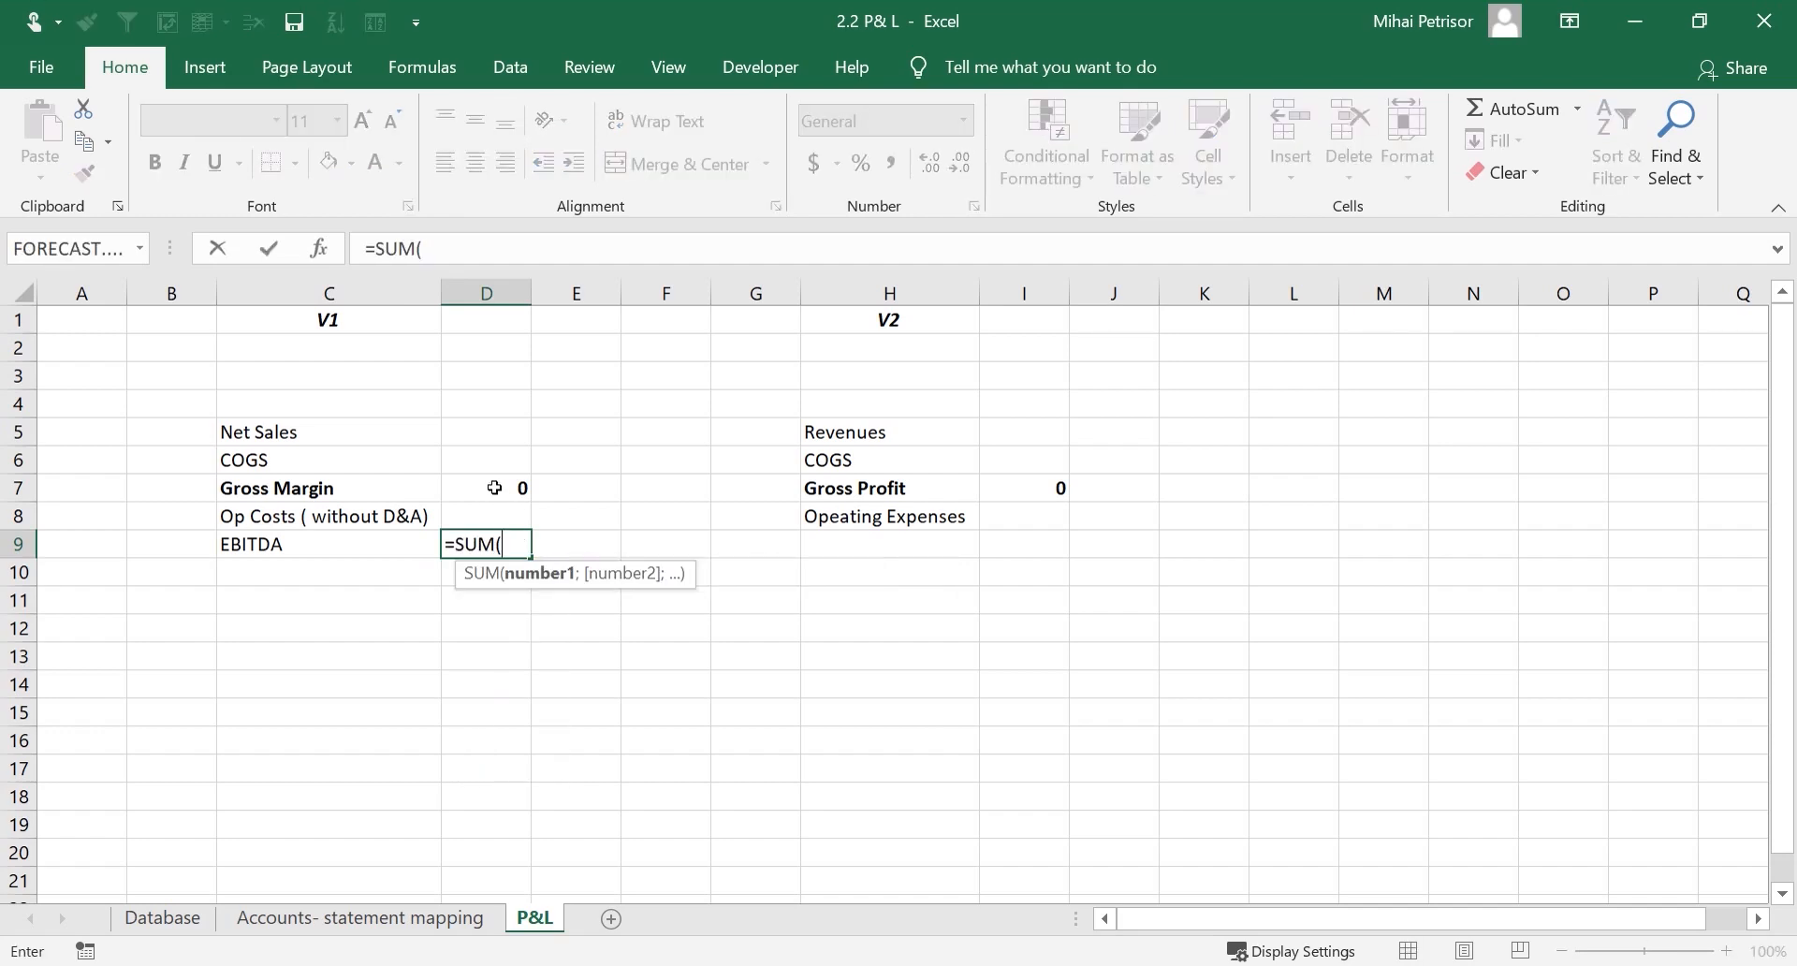
pyautogui.moveTo(494, 487); pyautogui.dragTo(494, 515)
pyautogui.write(')')
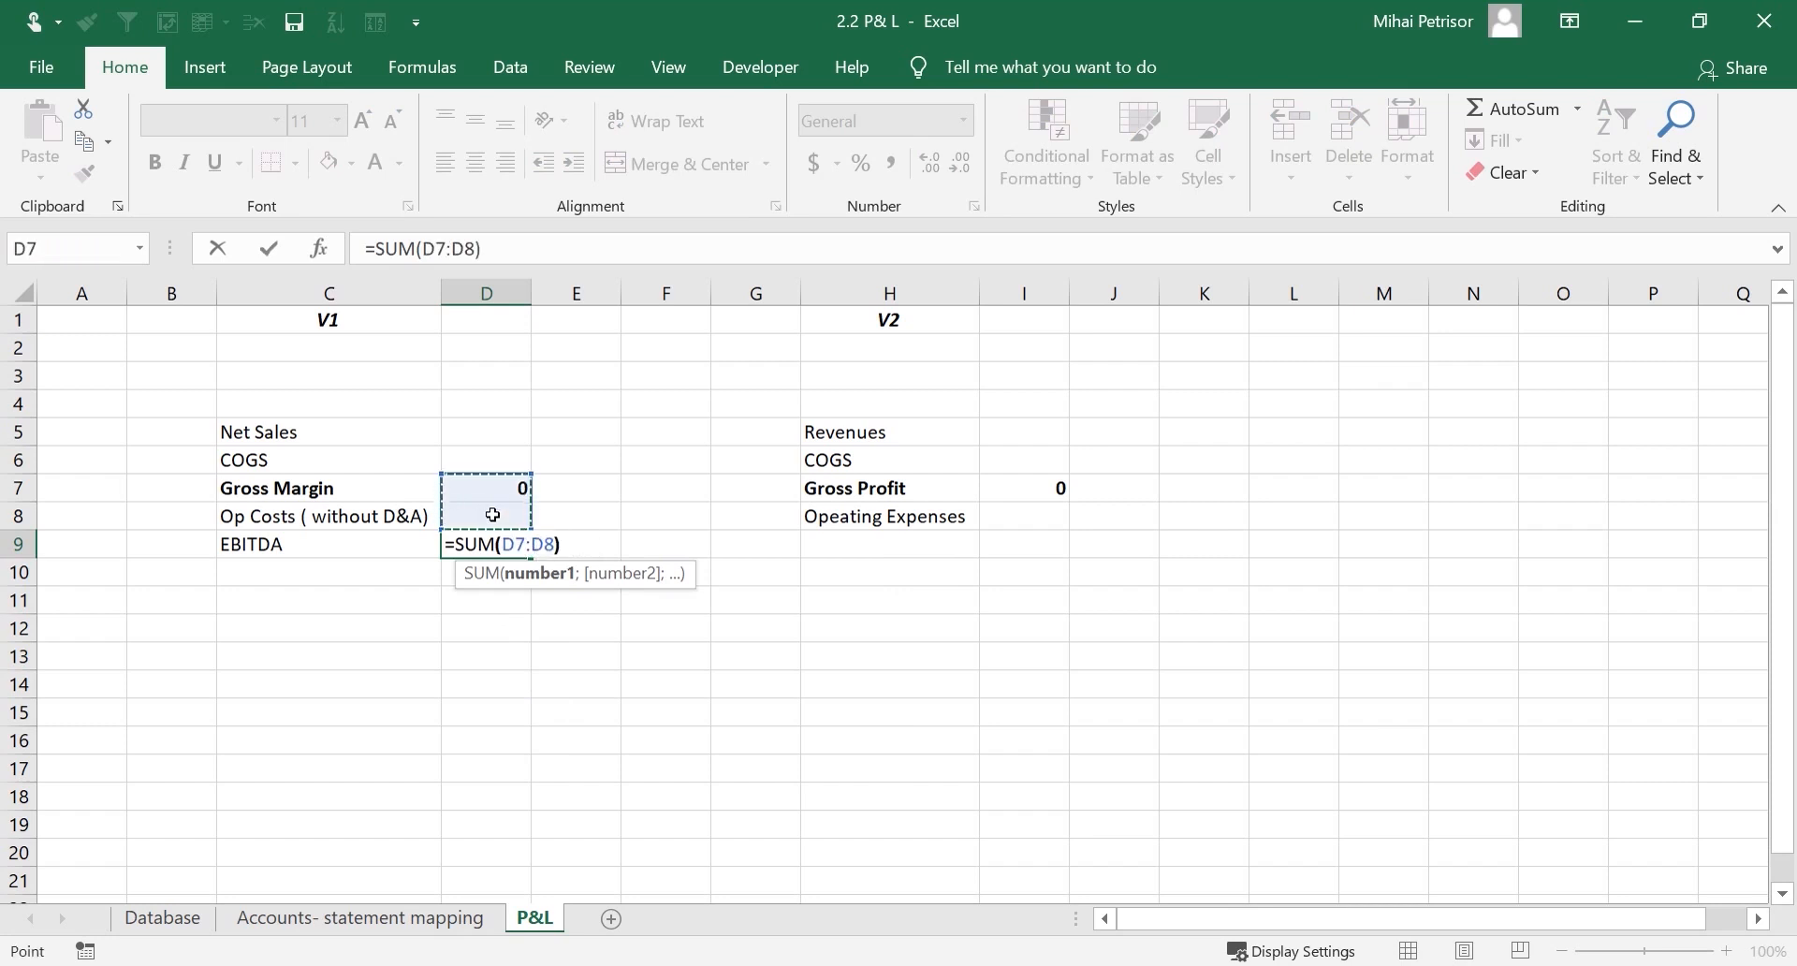
pyautogui.press('Return')
# Make the EBITDA label and its total in cells C9:D9 bold
pyautogui.click(509, 543)
pyautogui.moveTo(333, 543); pyautogui.dragTo(473, 543)
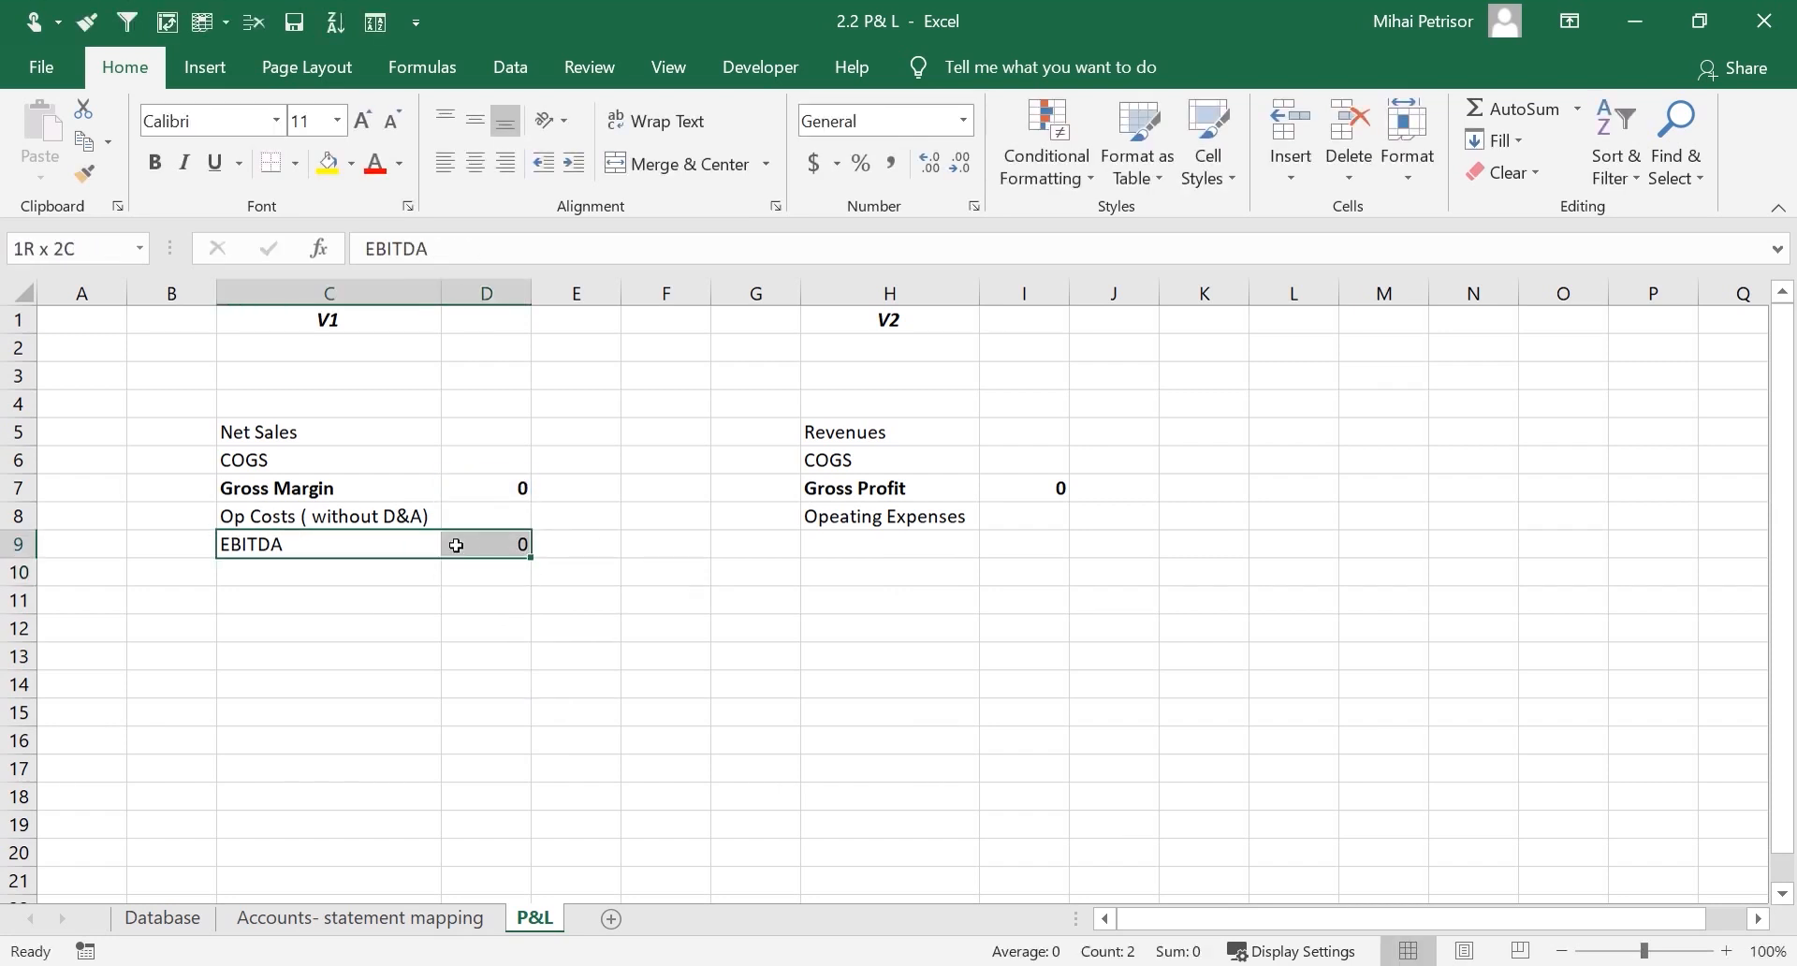
pyautogui.hotkey('ctrl', 'b')
# Enter "Contributive Margin" in cell H9 below the operating expenses in the V2 layout
pyautogui.click(823, 537)
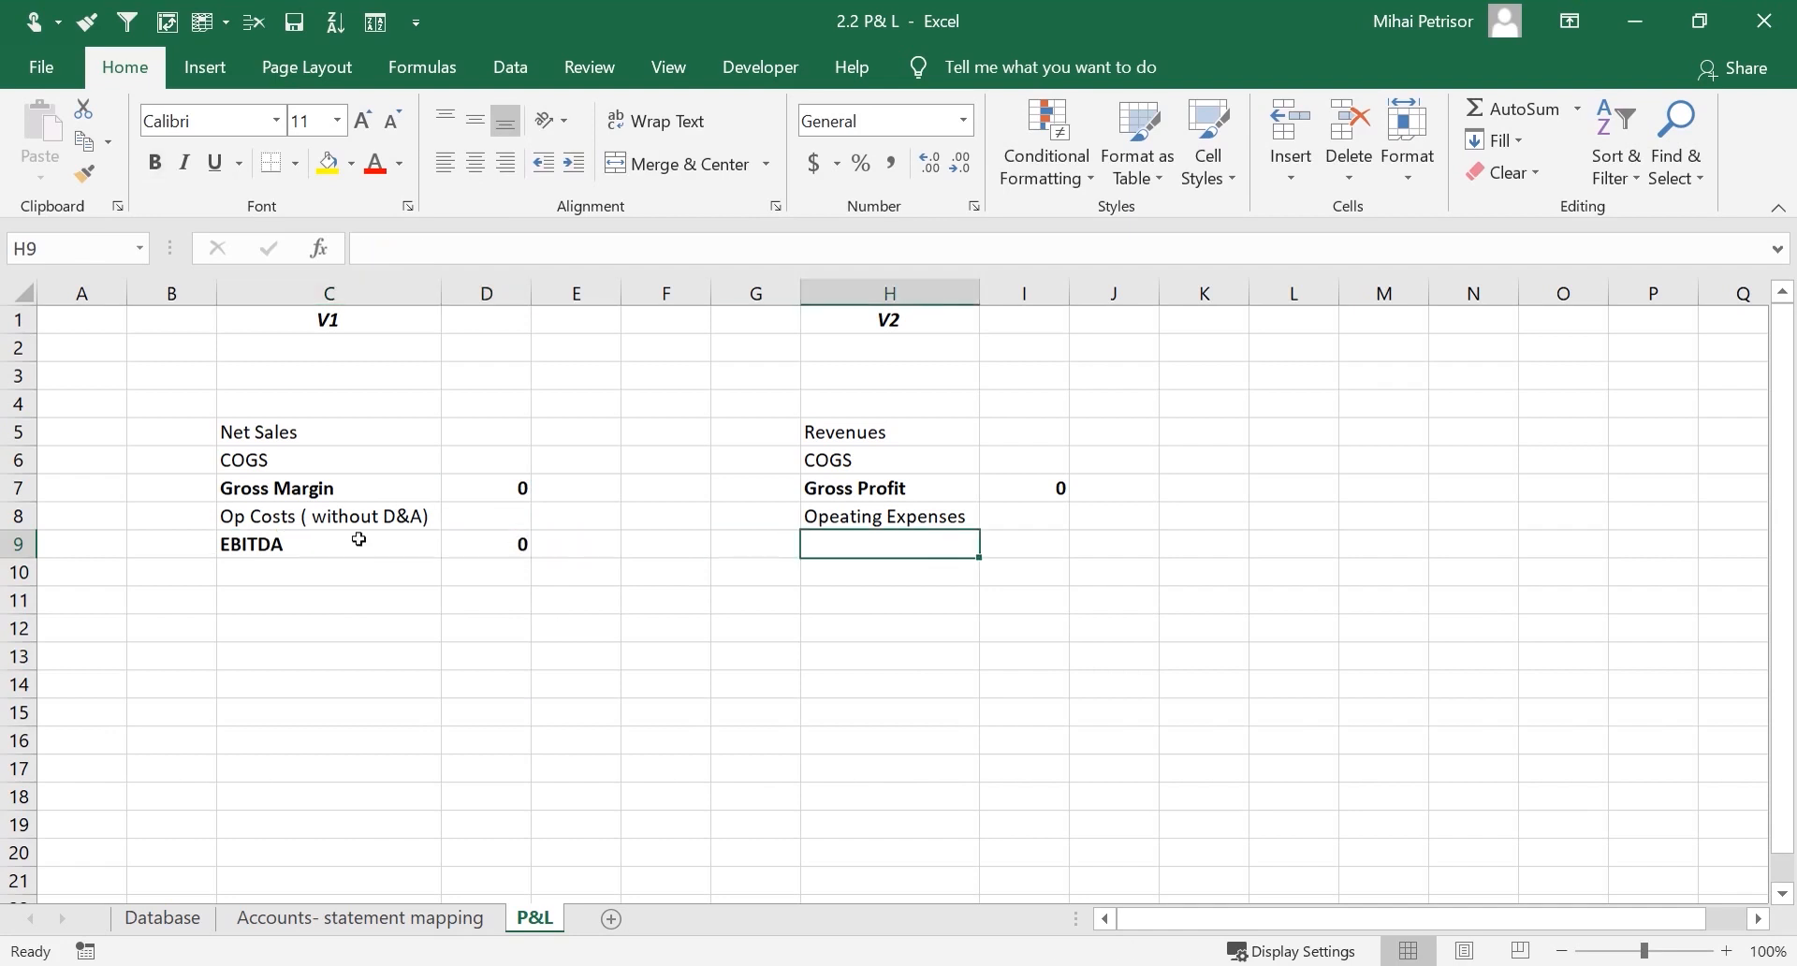
pyautogui.click(318, 543)
pyautogui.click(896, 554)
pyautogui.write('Contr')
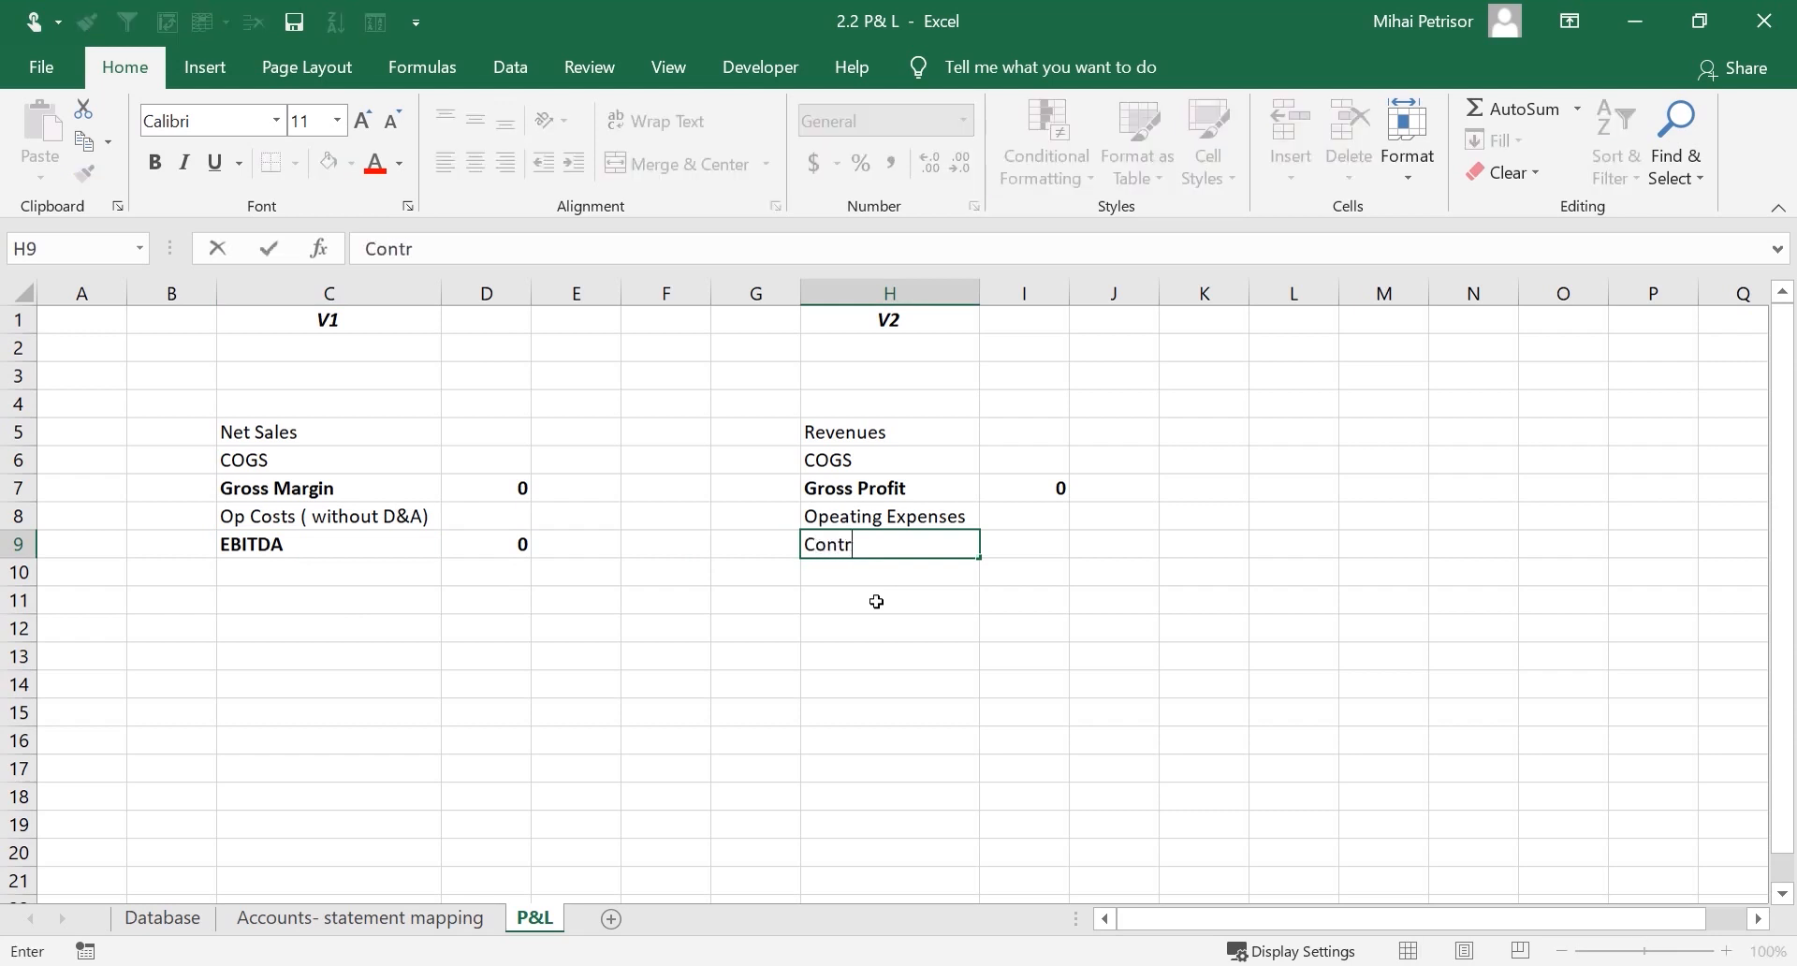
pyautogui.write('ibutive Margin')
pyautogui.press('Return')
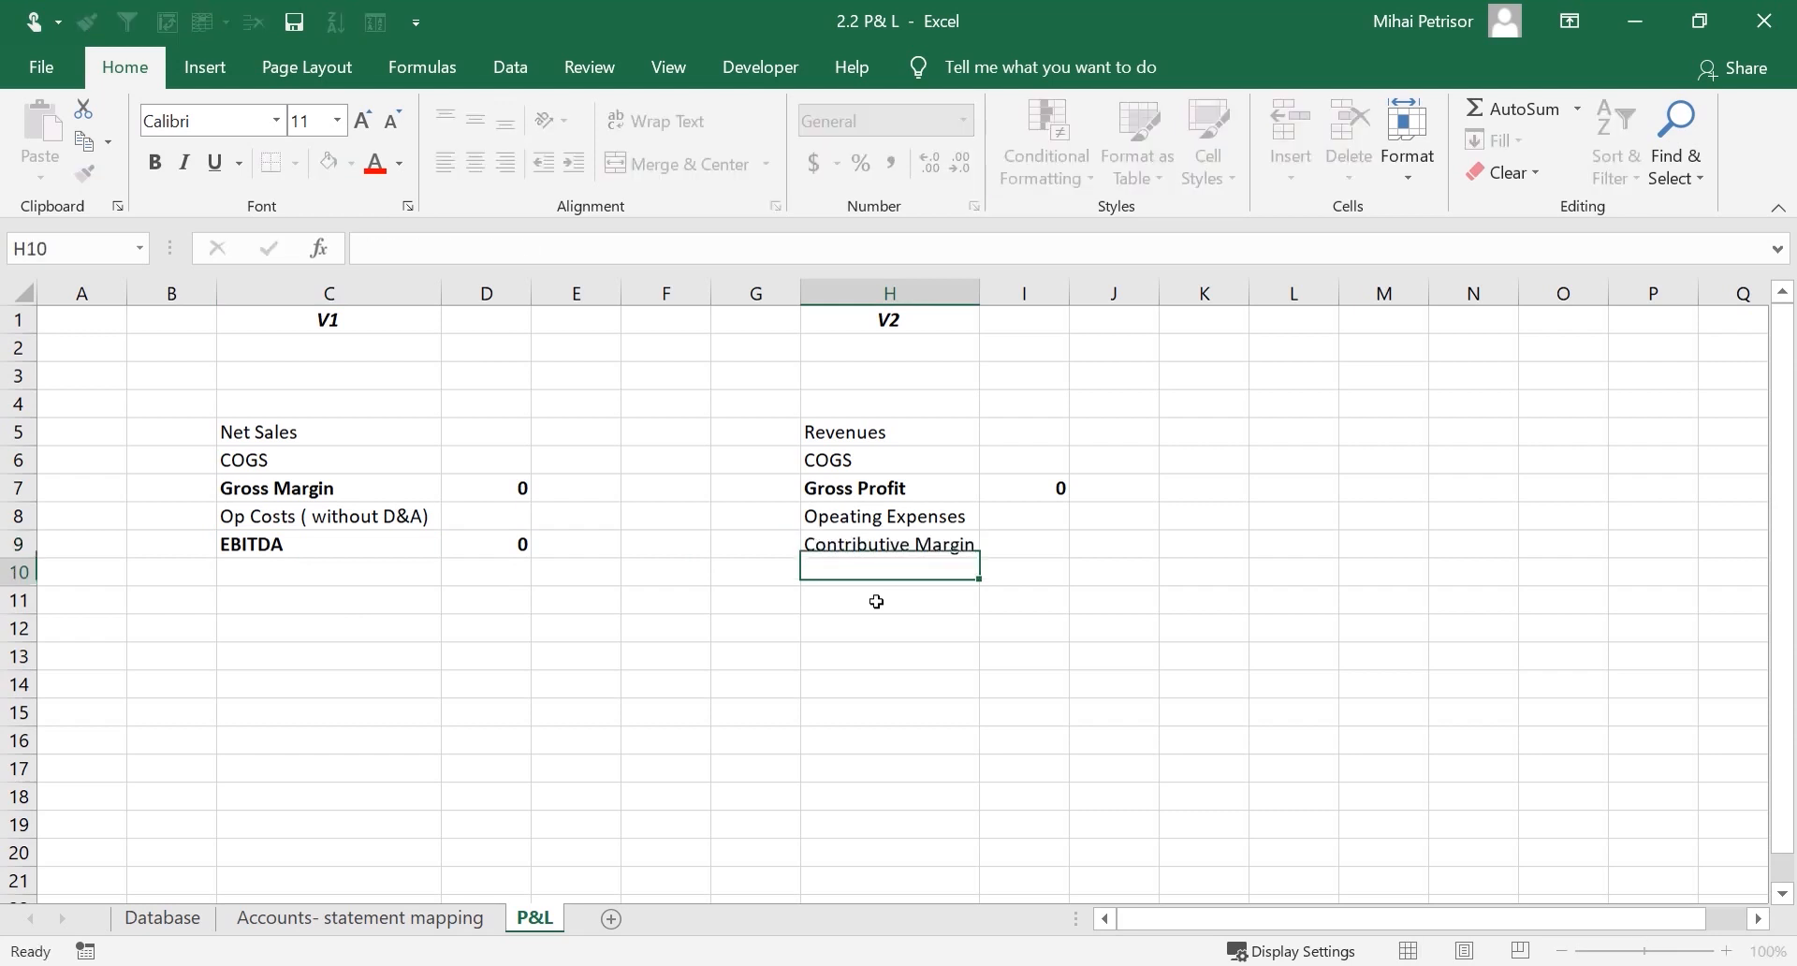
# Make the Contributive Margin label in H9 bold and widen column H slightly to fit it
pyautogui.click(1016, 543)
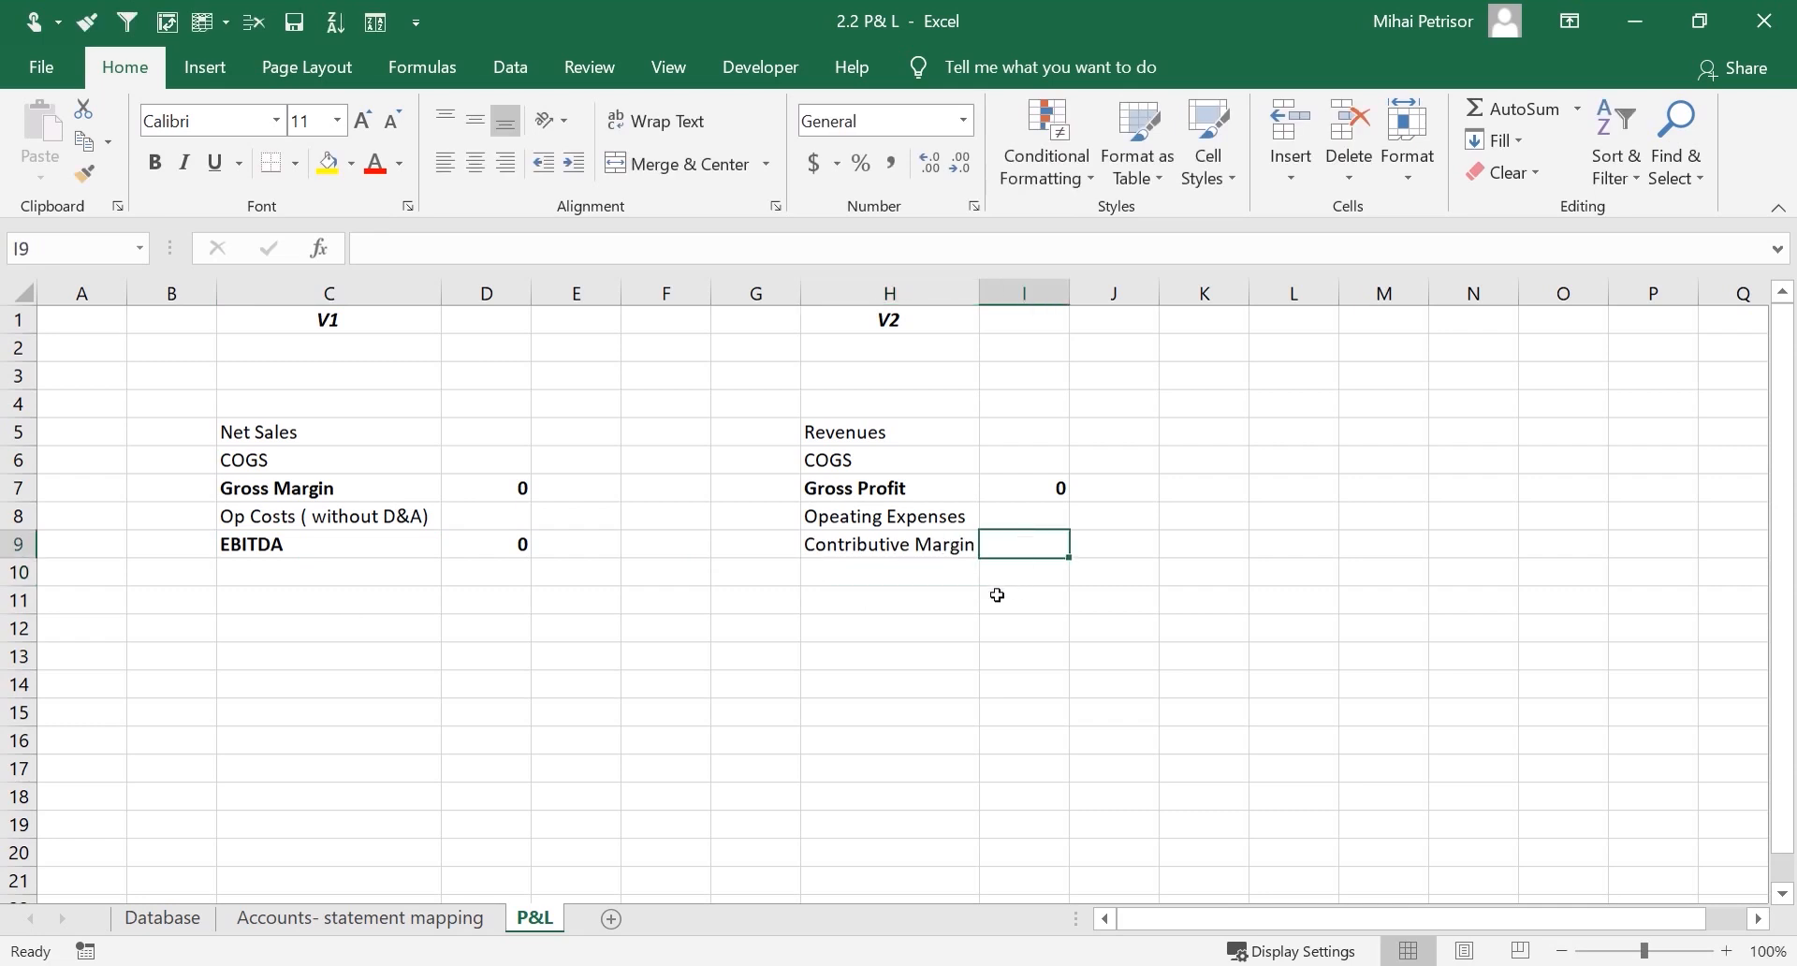
pyautogui.click(927, 544)
pyautogui.hotkey('ctrl', 'b')
pyautogui.click(1039, 545)
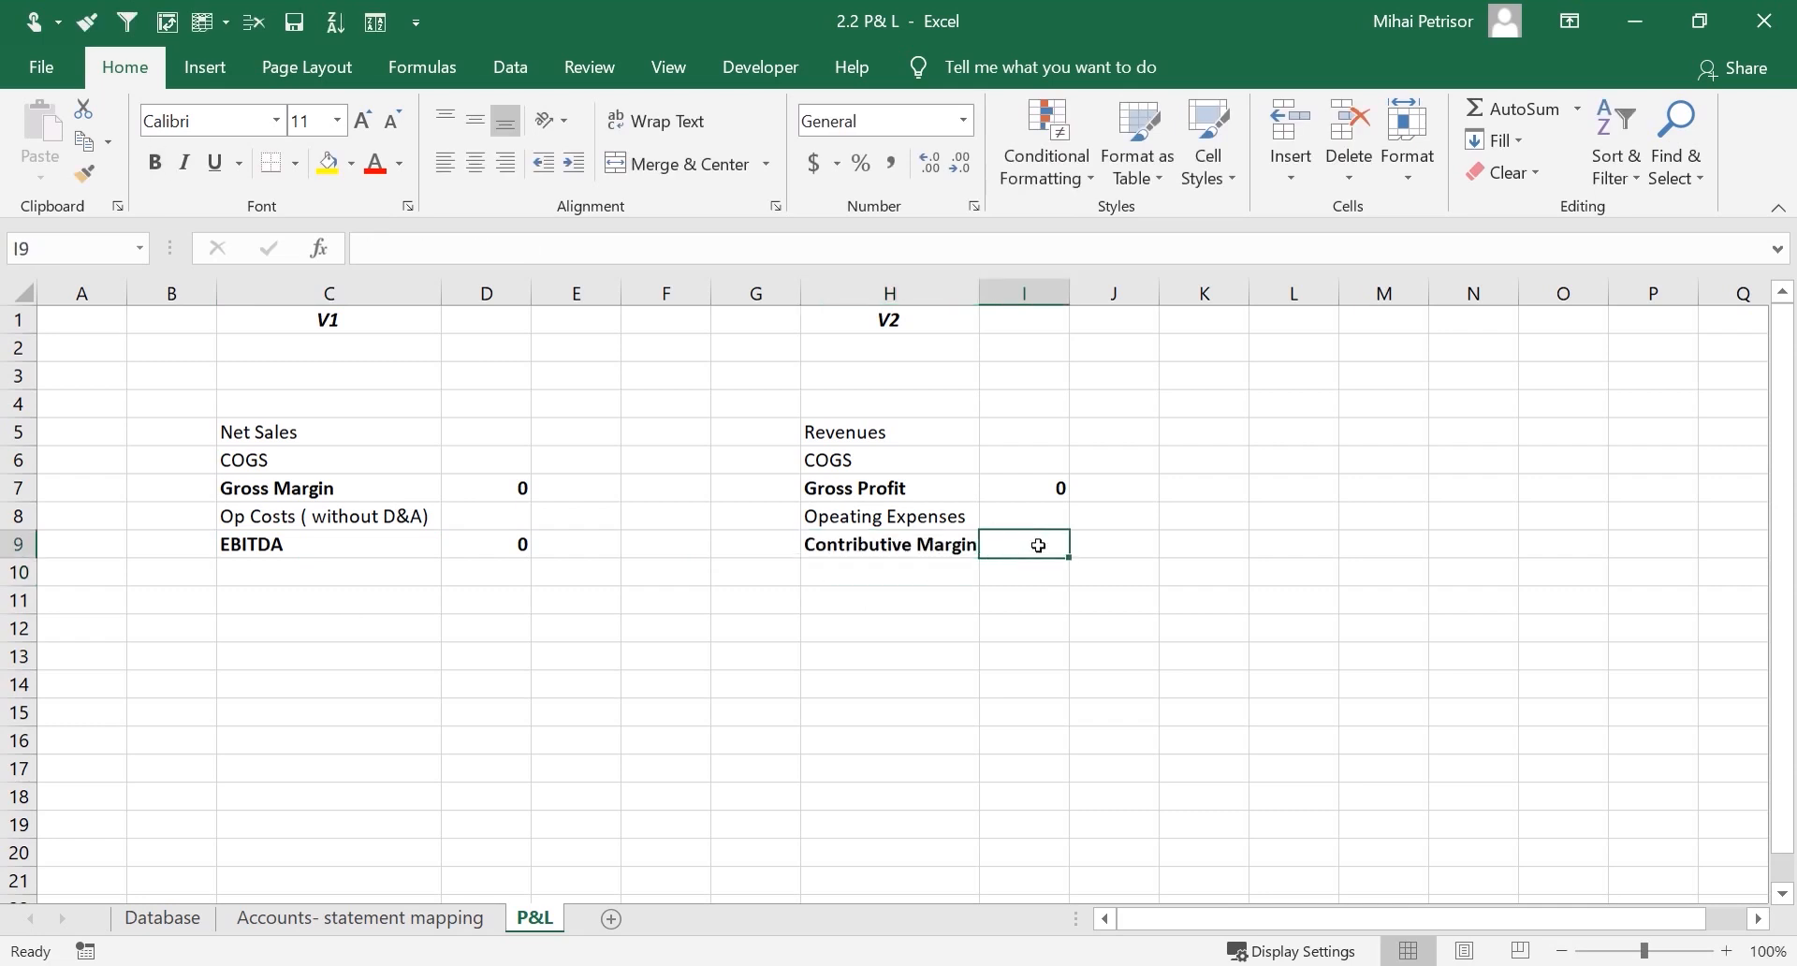
pyautogui.click(348, 554)
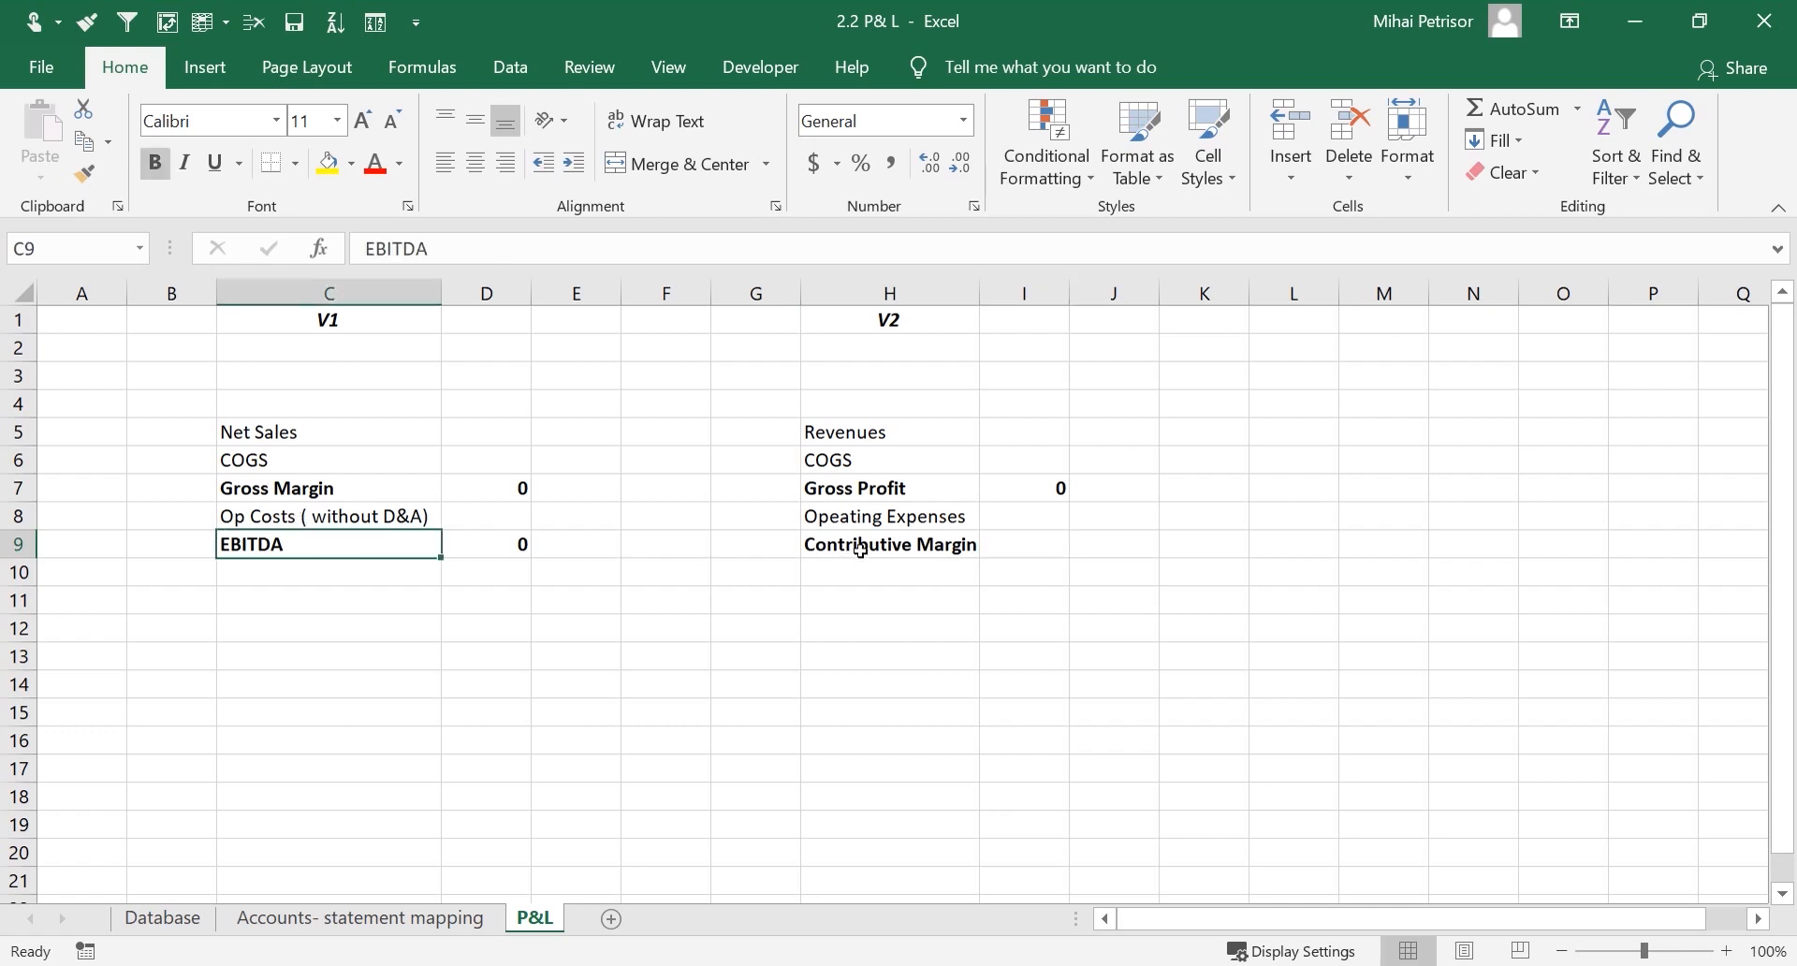
pyautogui.click(1036, 544)
pyautogui.moveTo(990, 290); pyautogui.dragTo(997, 292)
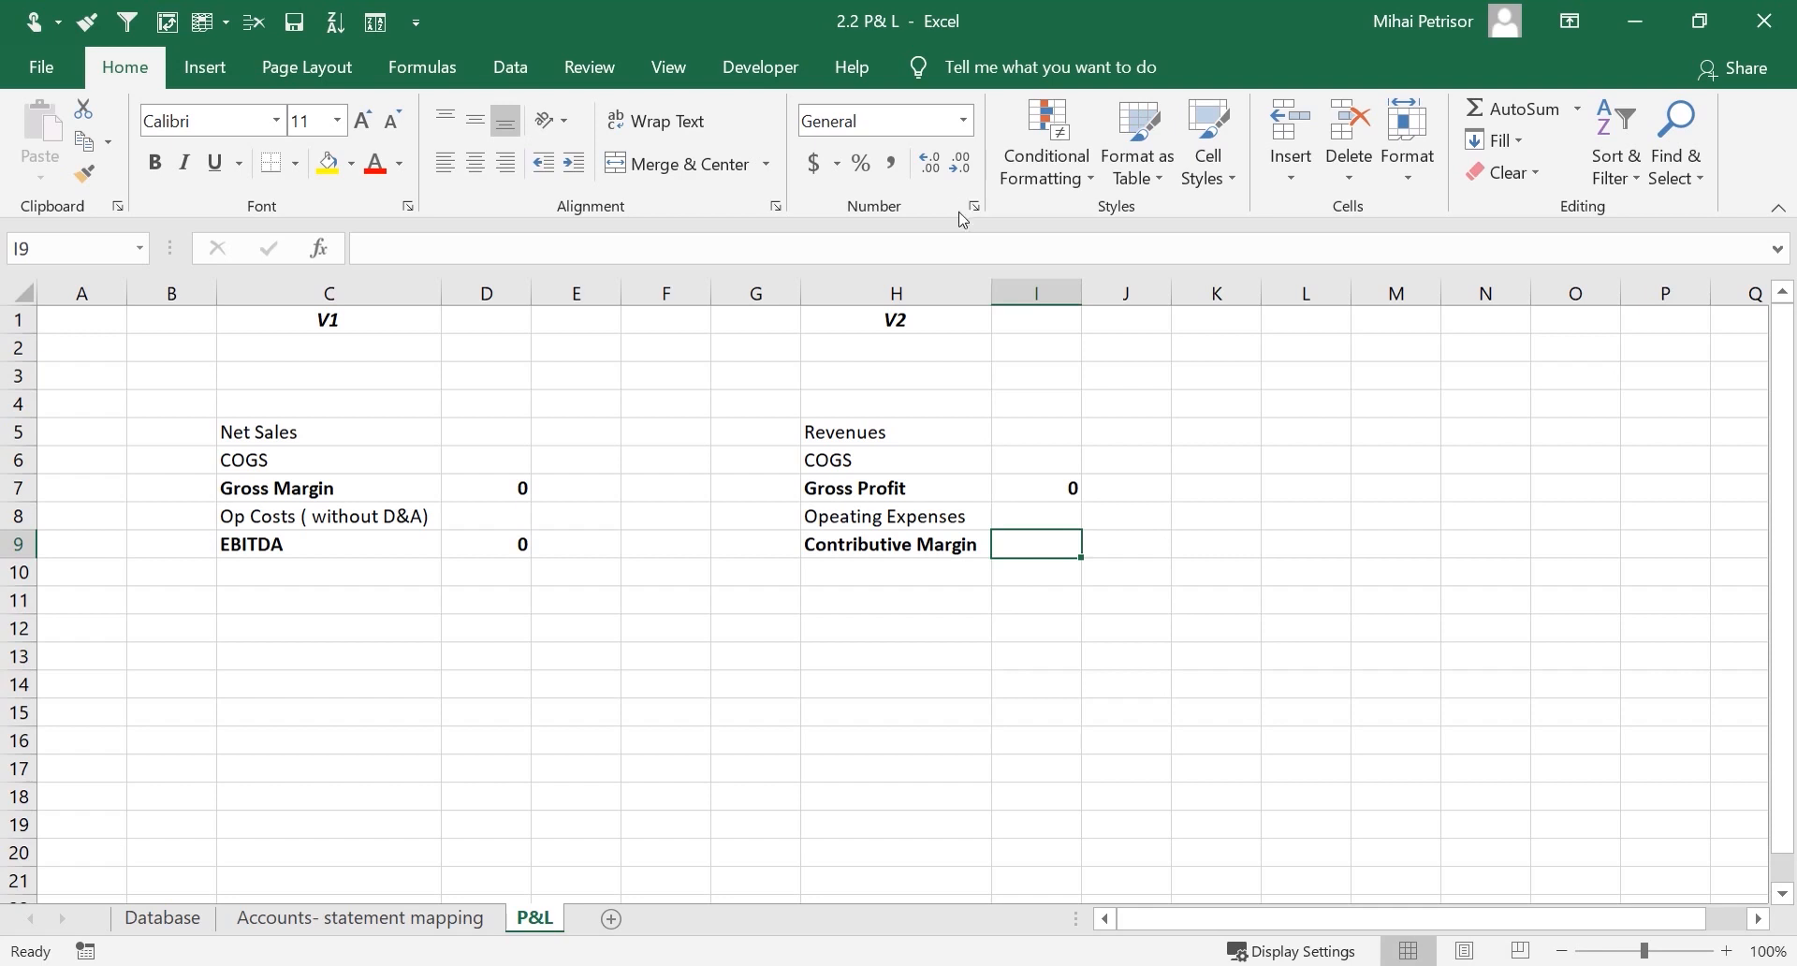
# Copy the EBITDA formula from D9 to cell I9 beside Contributive Margin
pyautogui.click(506, 552)
pyautogui.hotkey('ctrl', 'c')
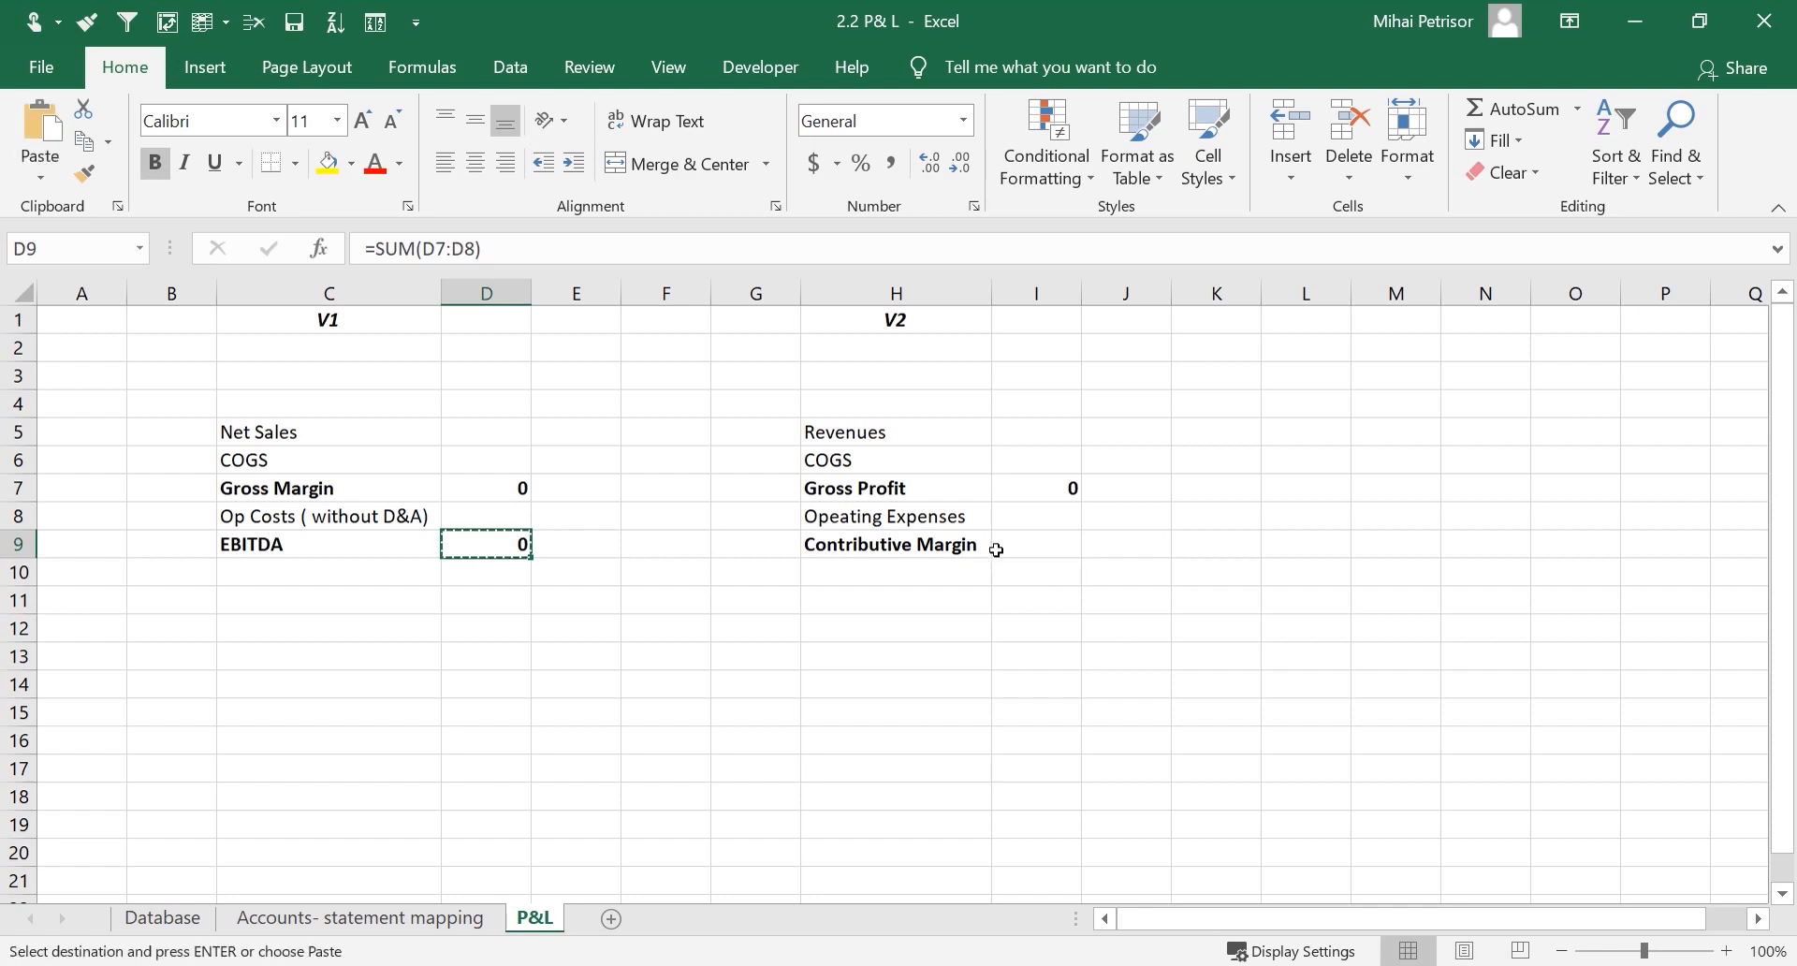
pyautogui.click(997, 550)
pyautogui.hotkey('ctrl', 'v')
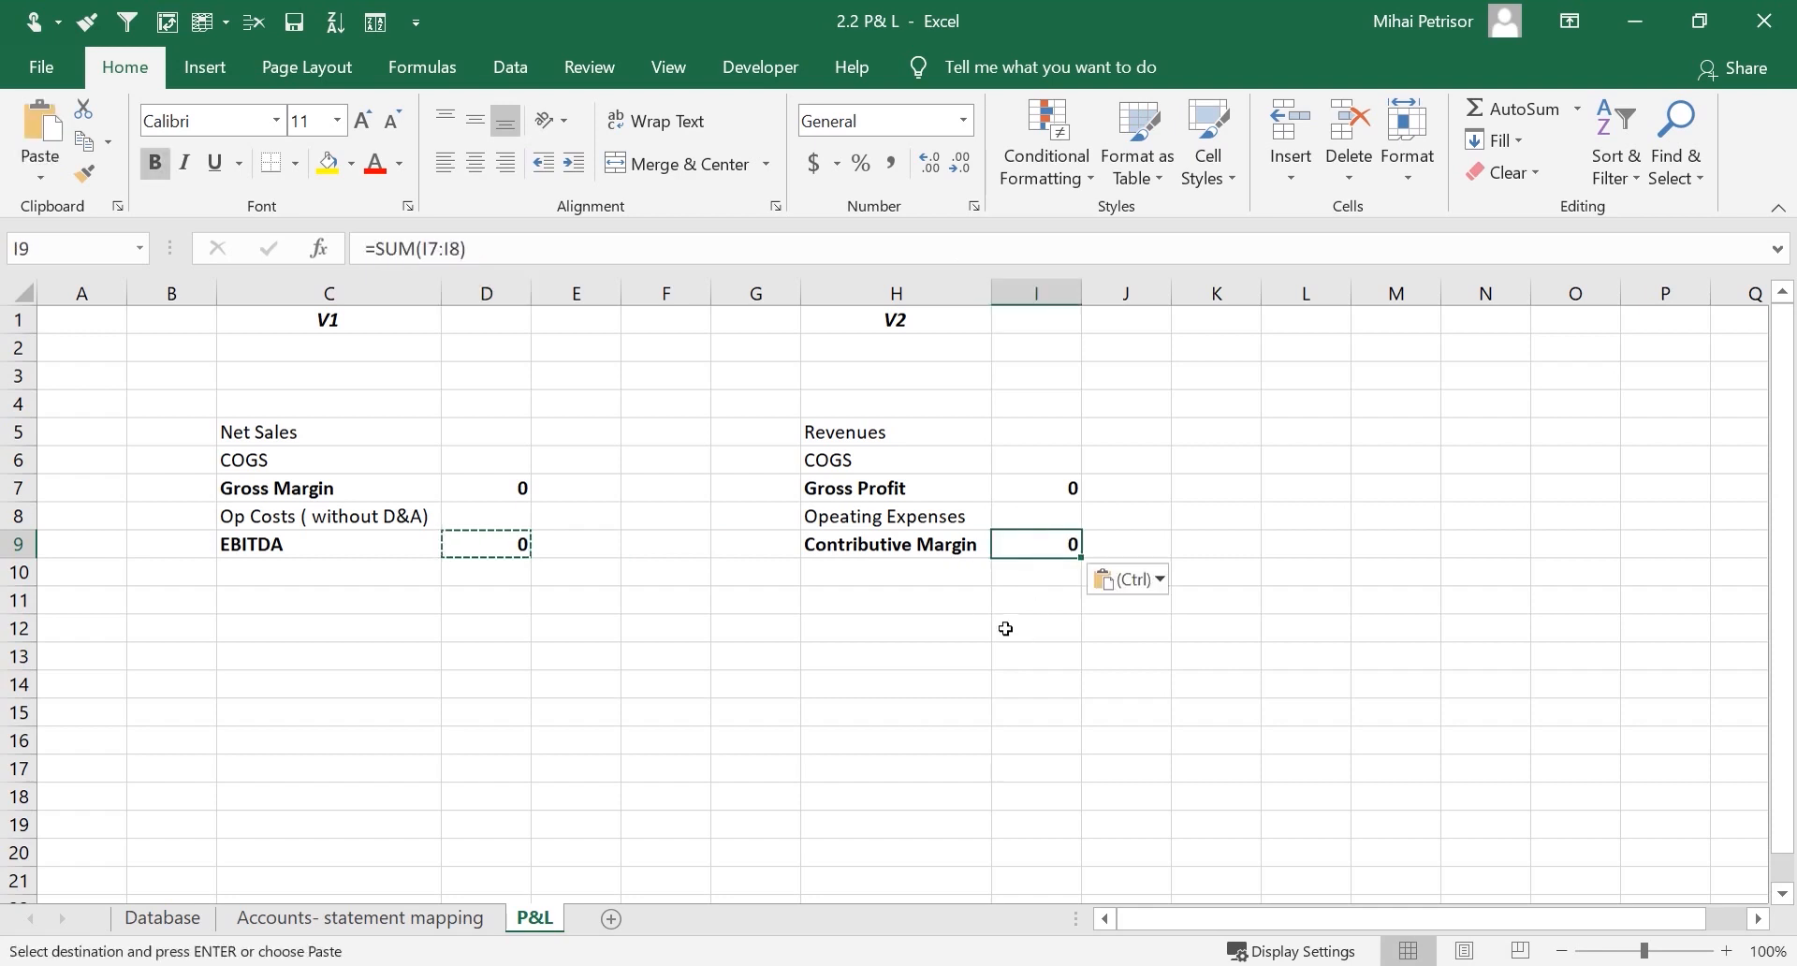
# Enter "D&A" in cell C10 below EBITDA
pyautogui.click(278, 548)
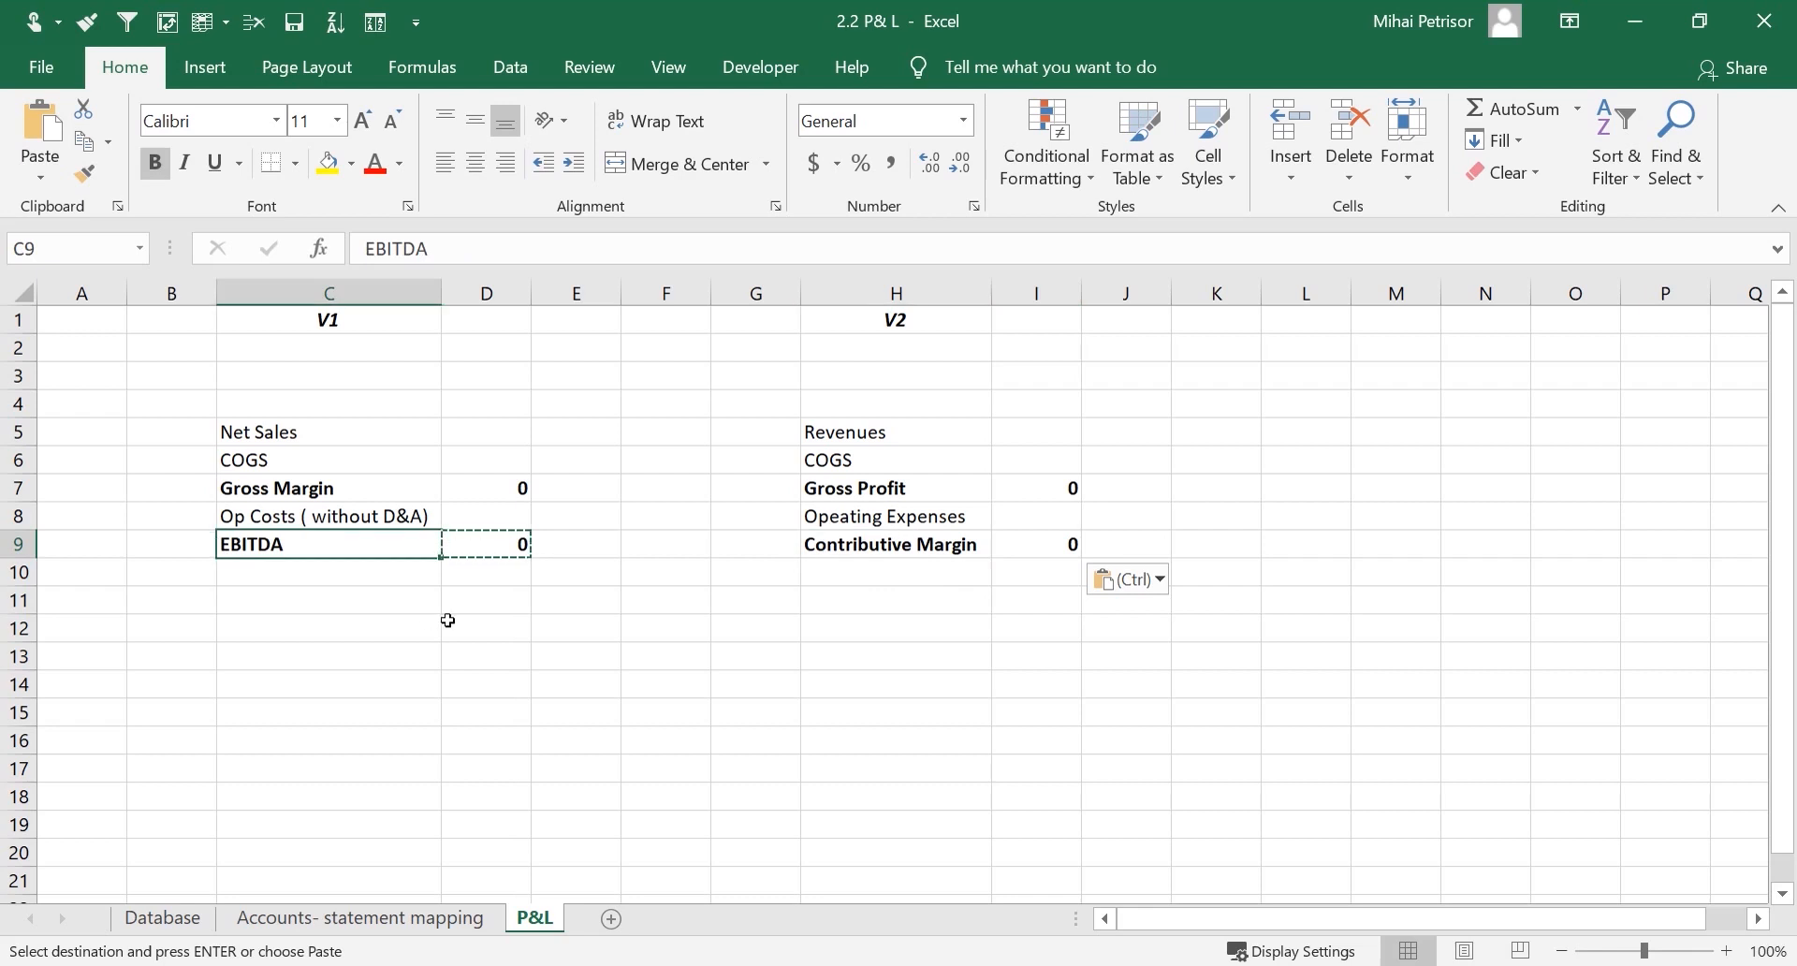
pyautogui.click(413, 573)
pyautogui.write('D')
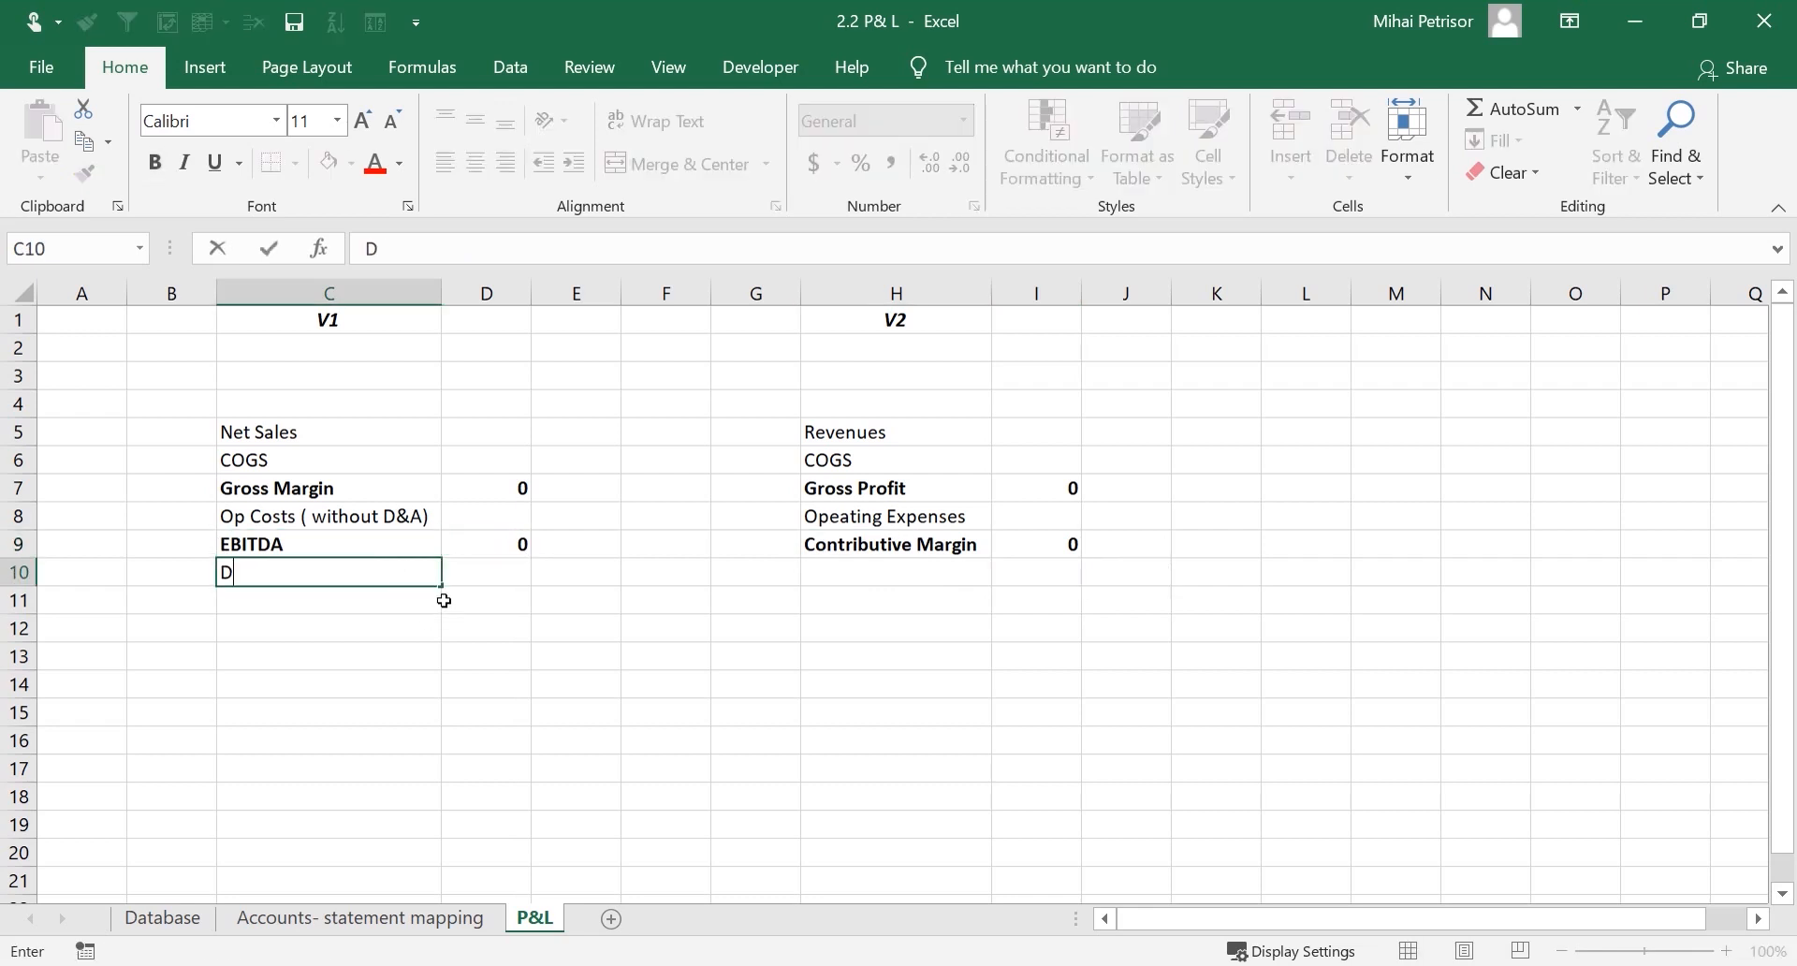
pyautogui.write('&A')
pyautogui.click(438, 621)
pyautogui.click(506, 583)
# Enter "EBIT" in cell C11 below D&A
pyautogui.click(349, 600)
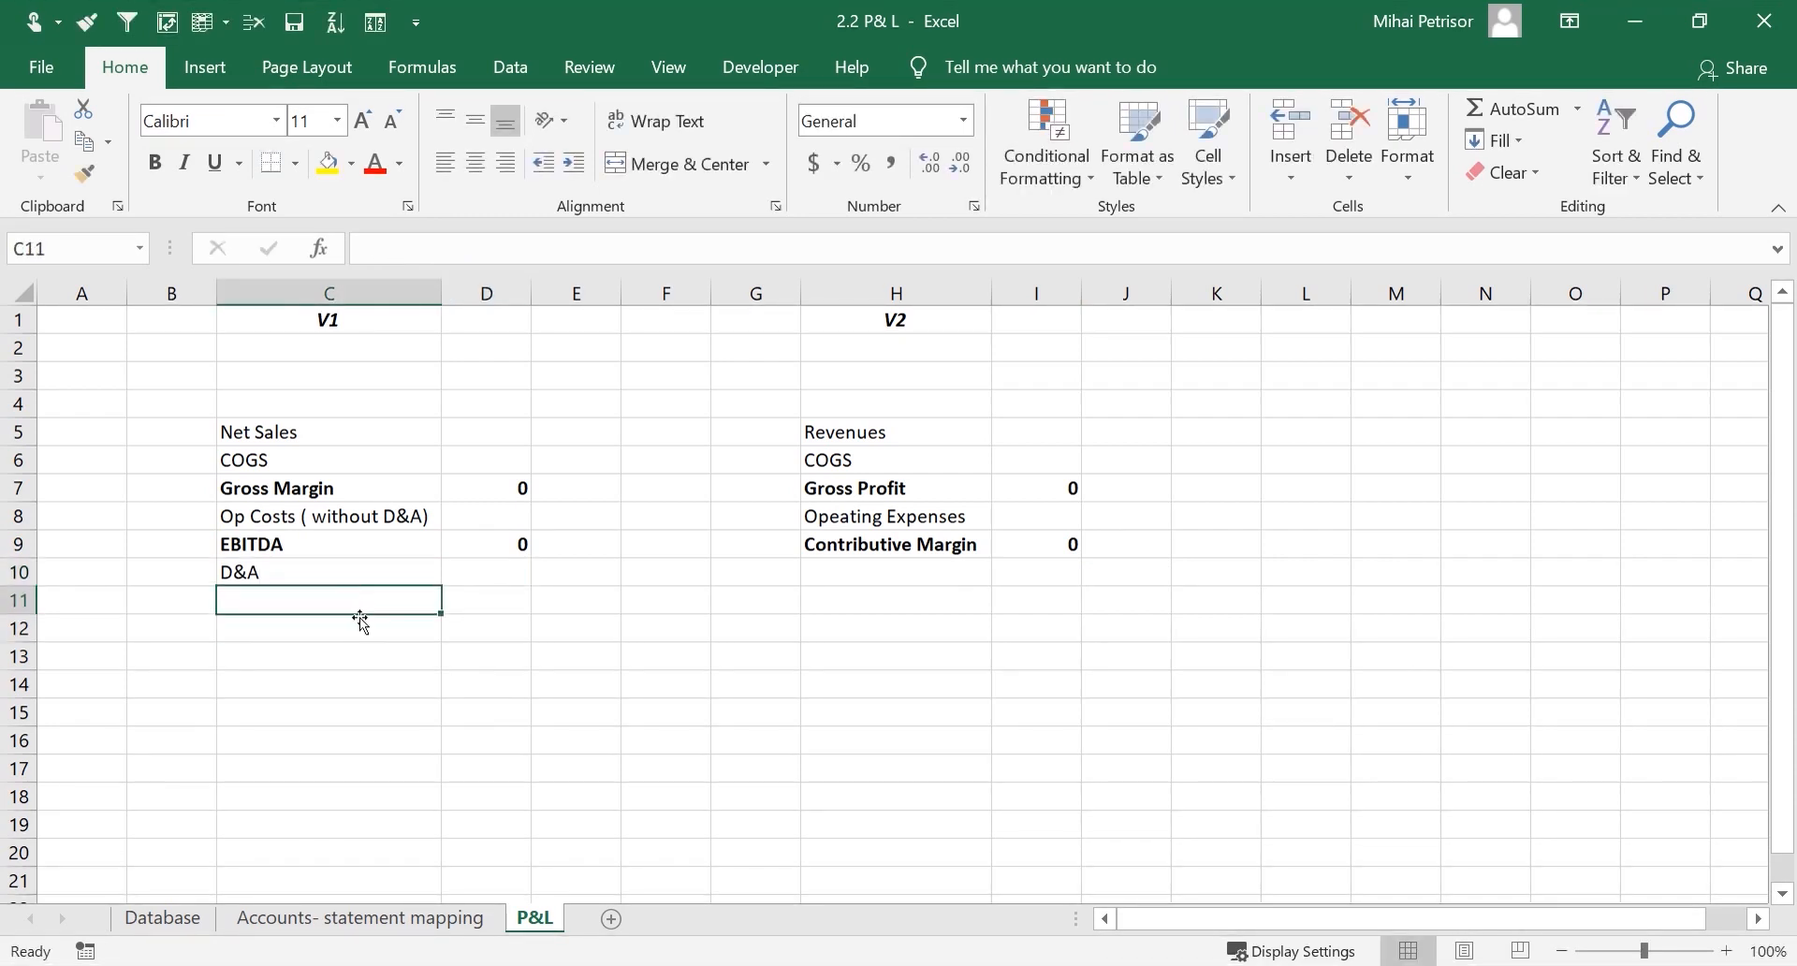
pyautogui.write('EBIT')
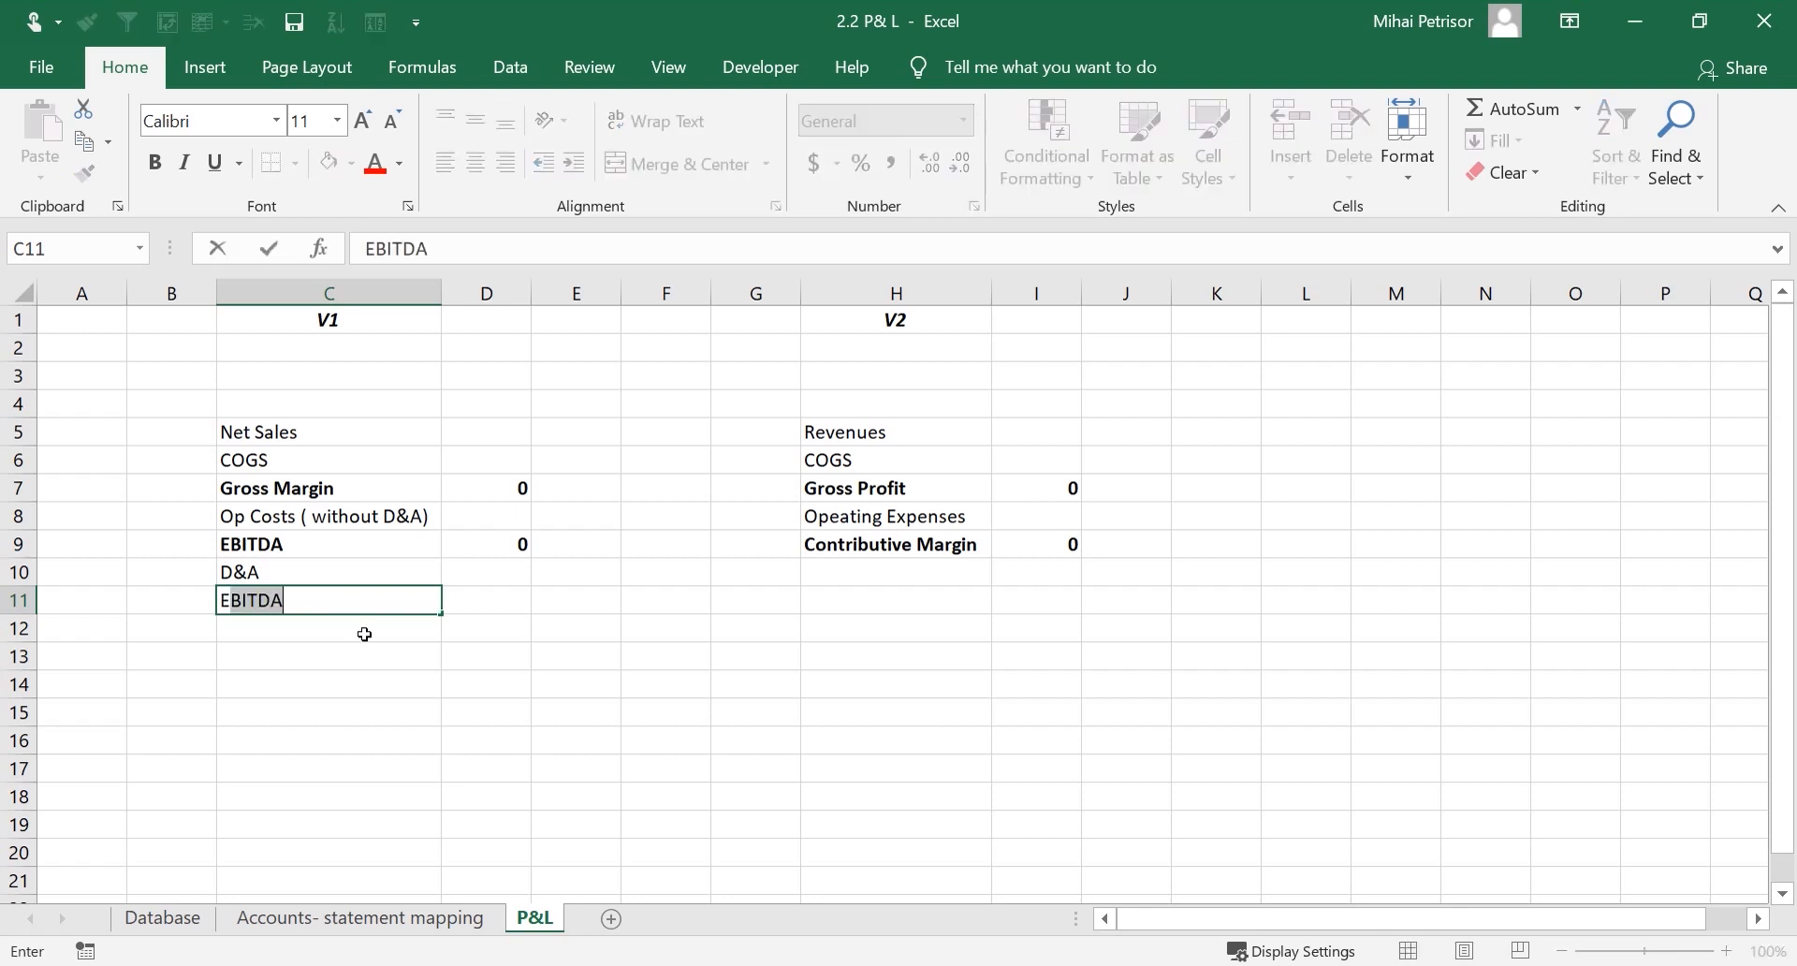
pyautogui.click(331, 681)
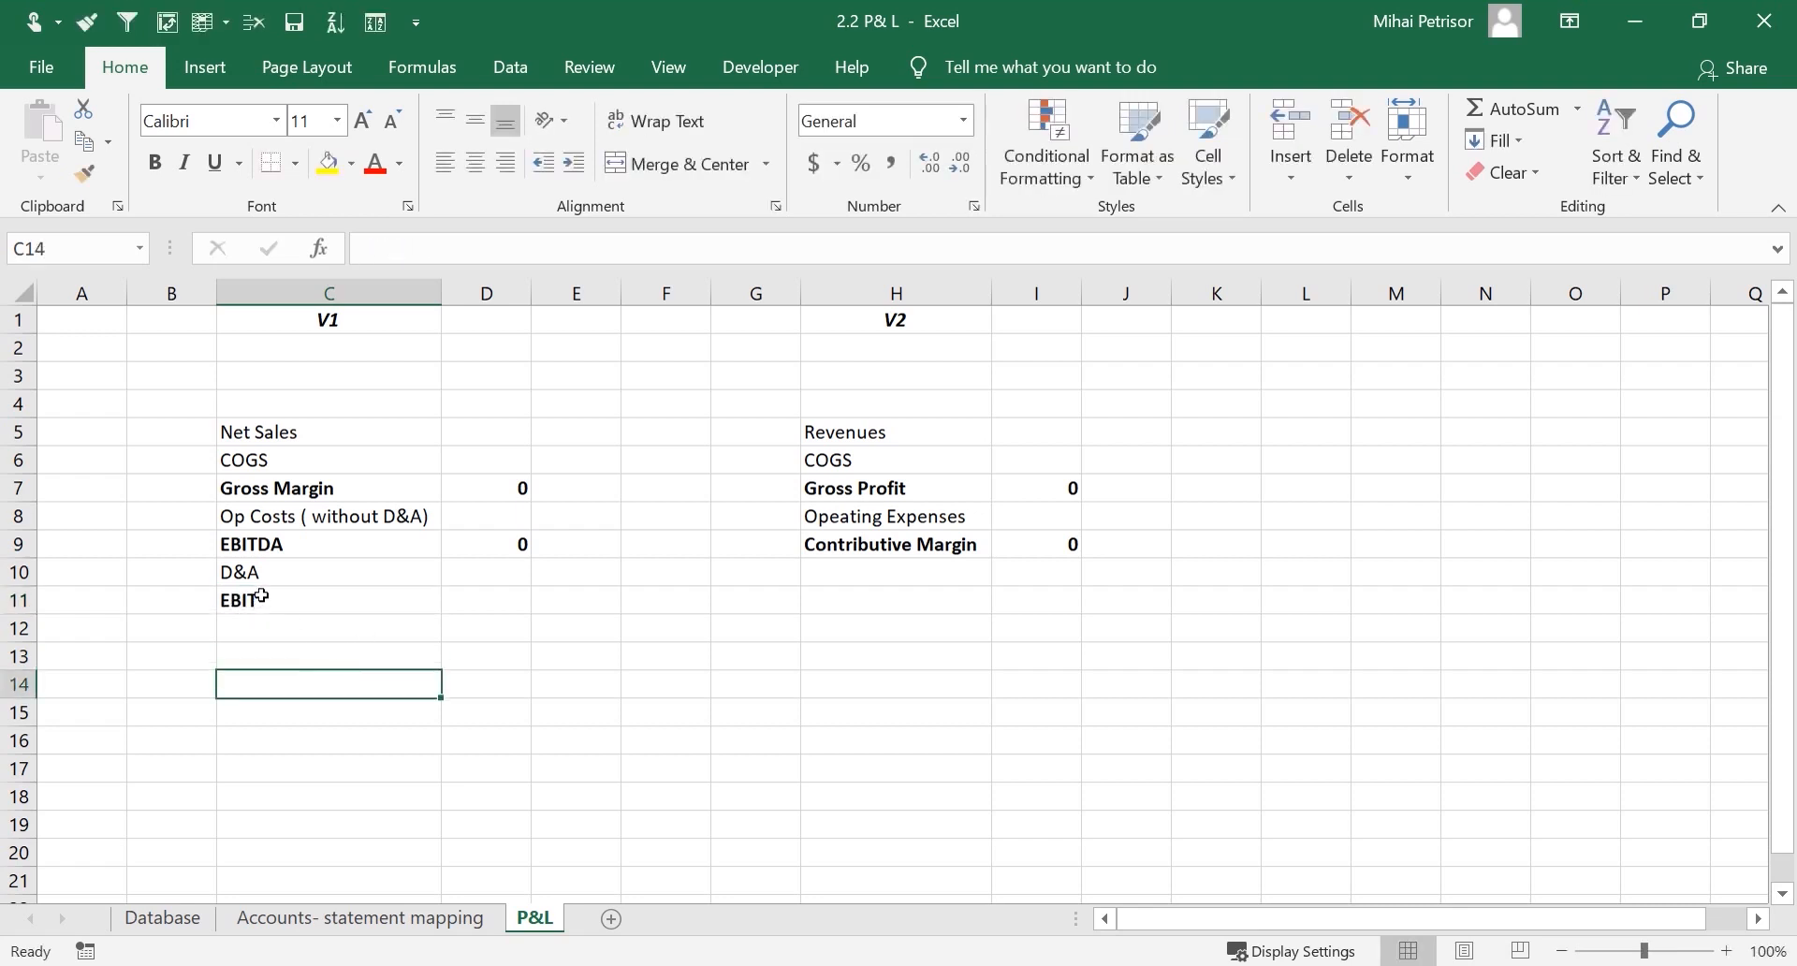
pyautogui.click(508, 607)
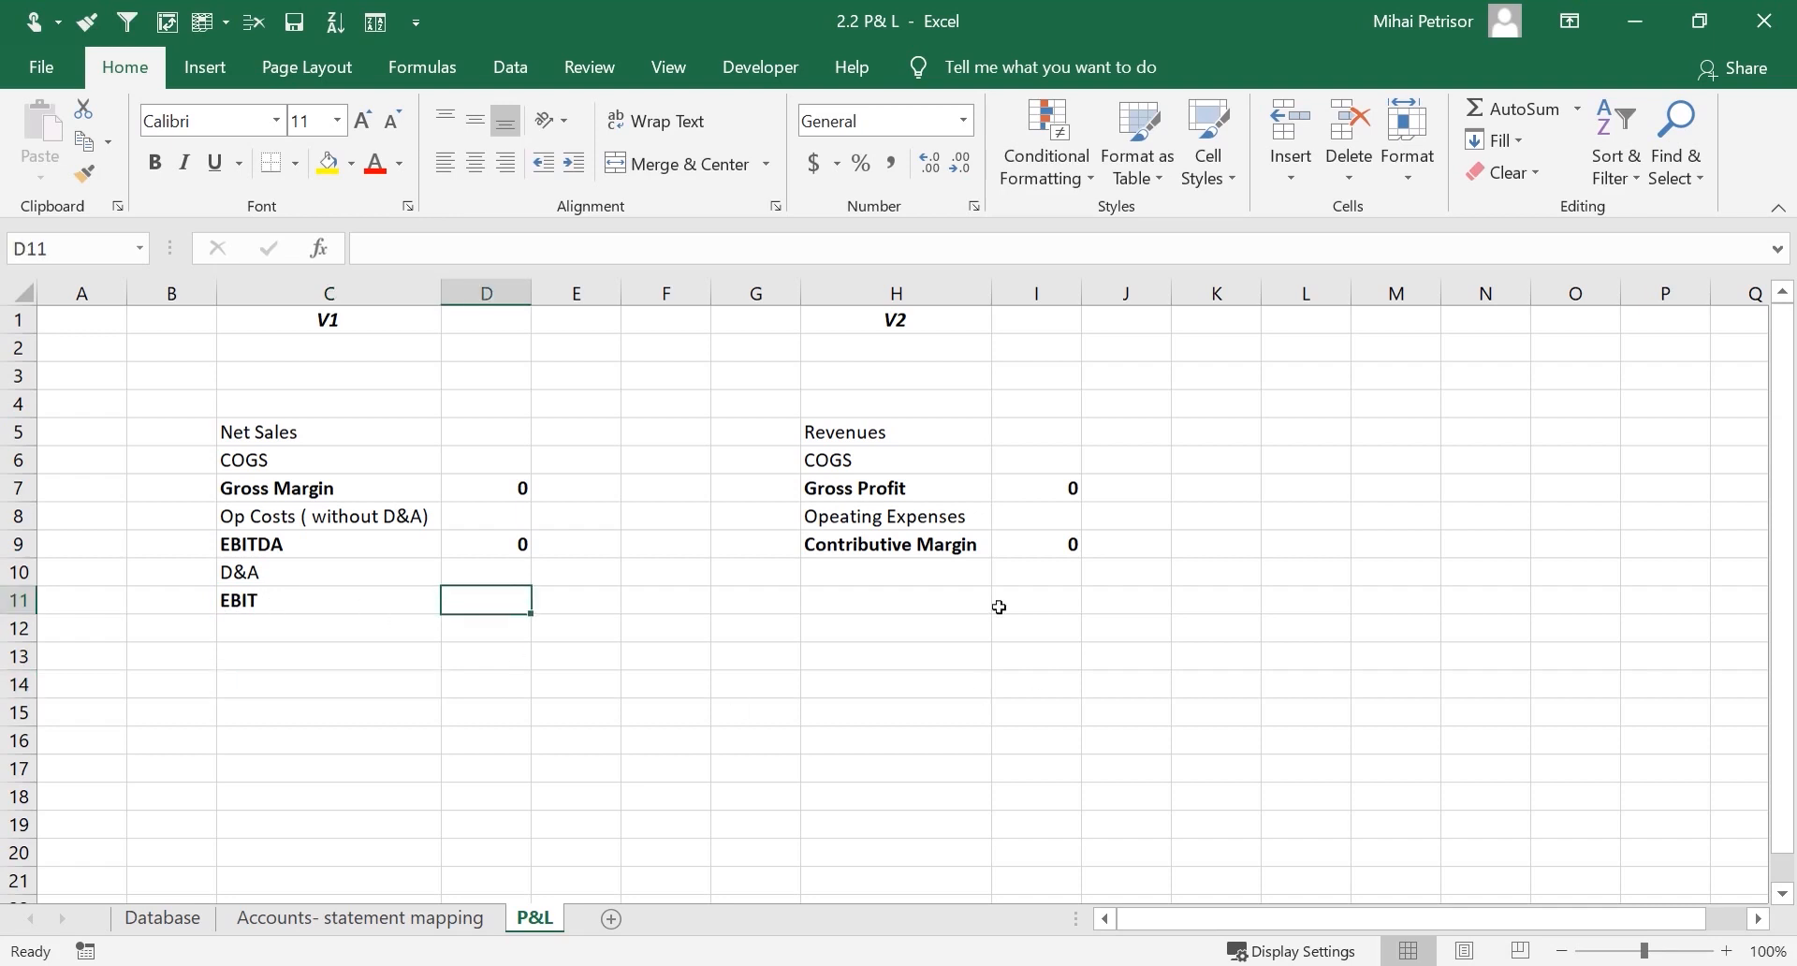
# Enter "Support Costs/ SG&A" in cell H10 below Contributive Margin
pyautogui.click(902, 576)
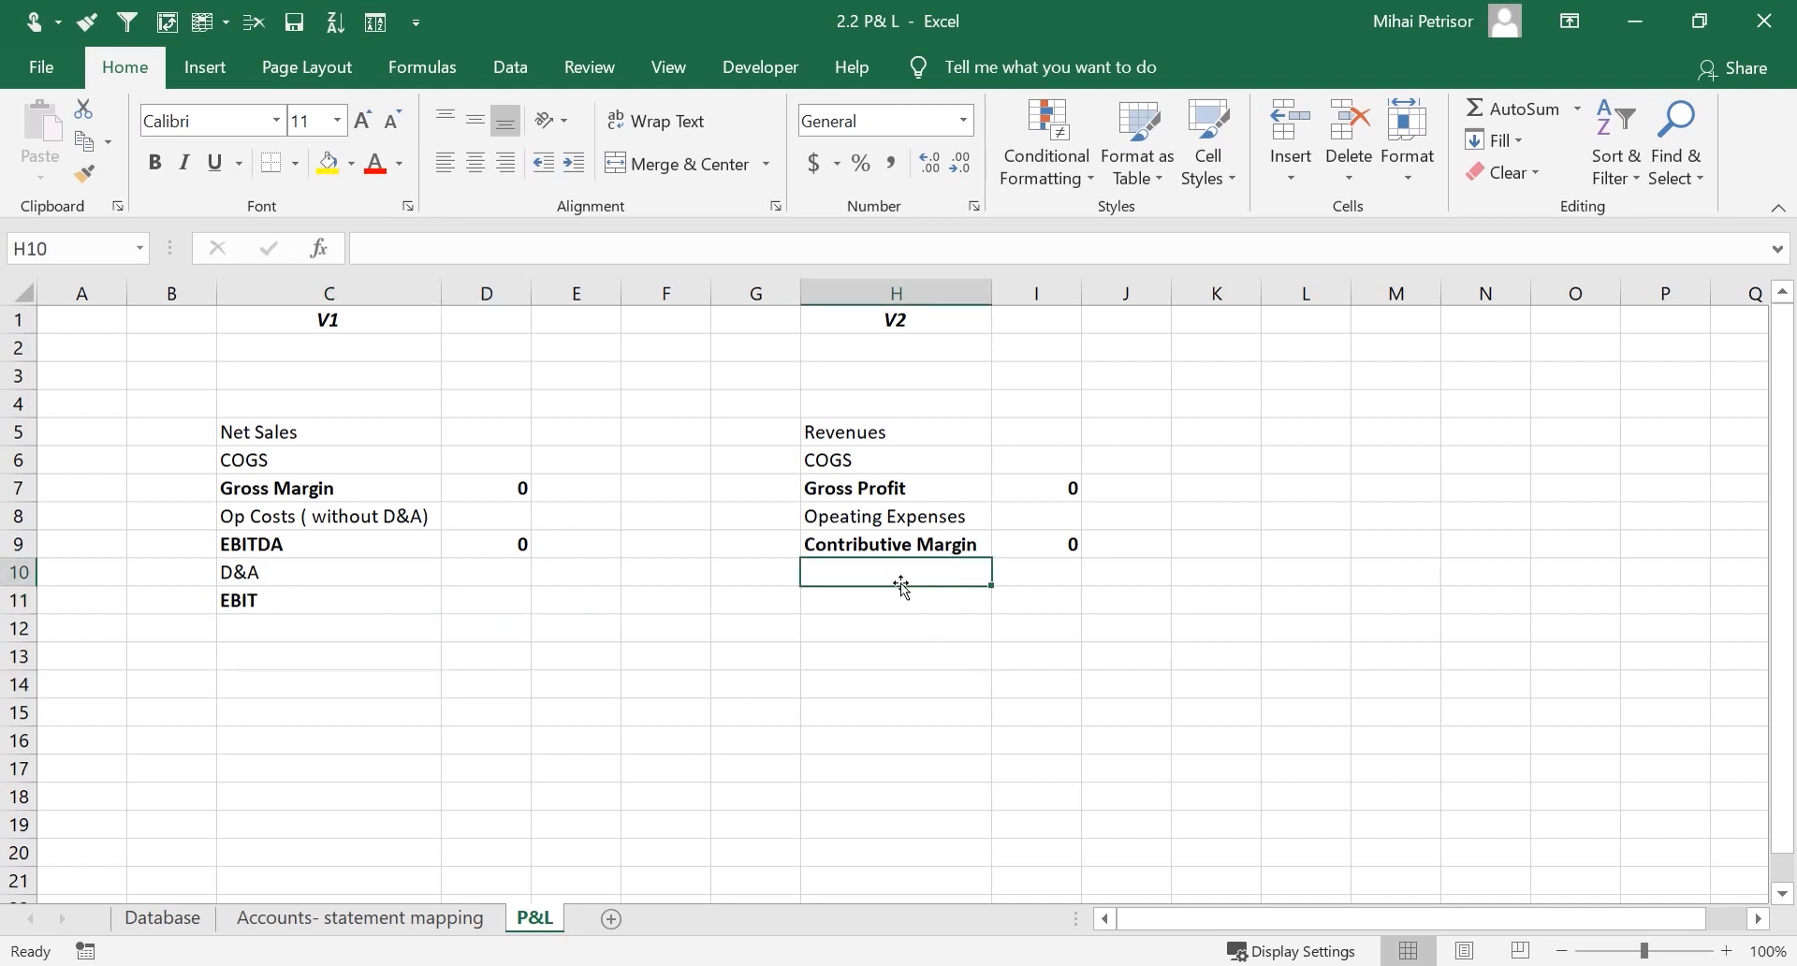
pyautogui.write('Support')
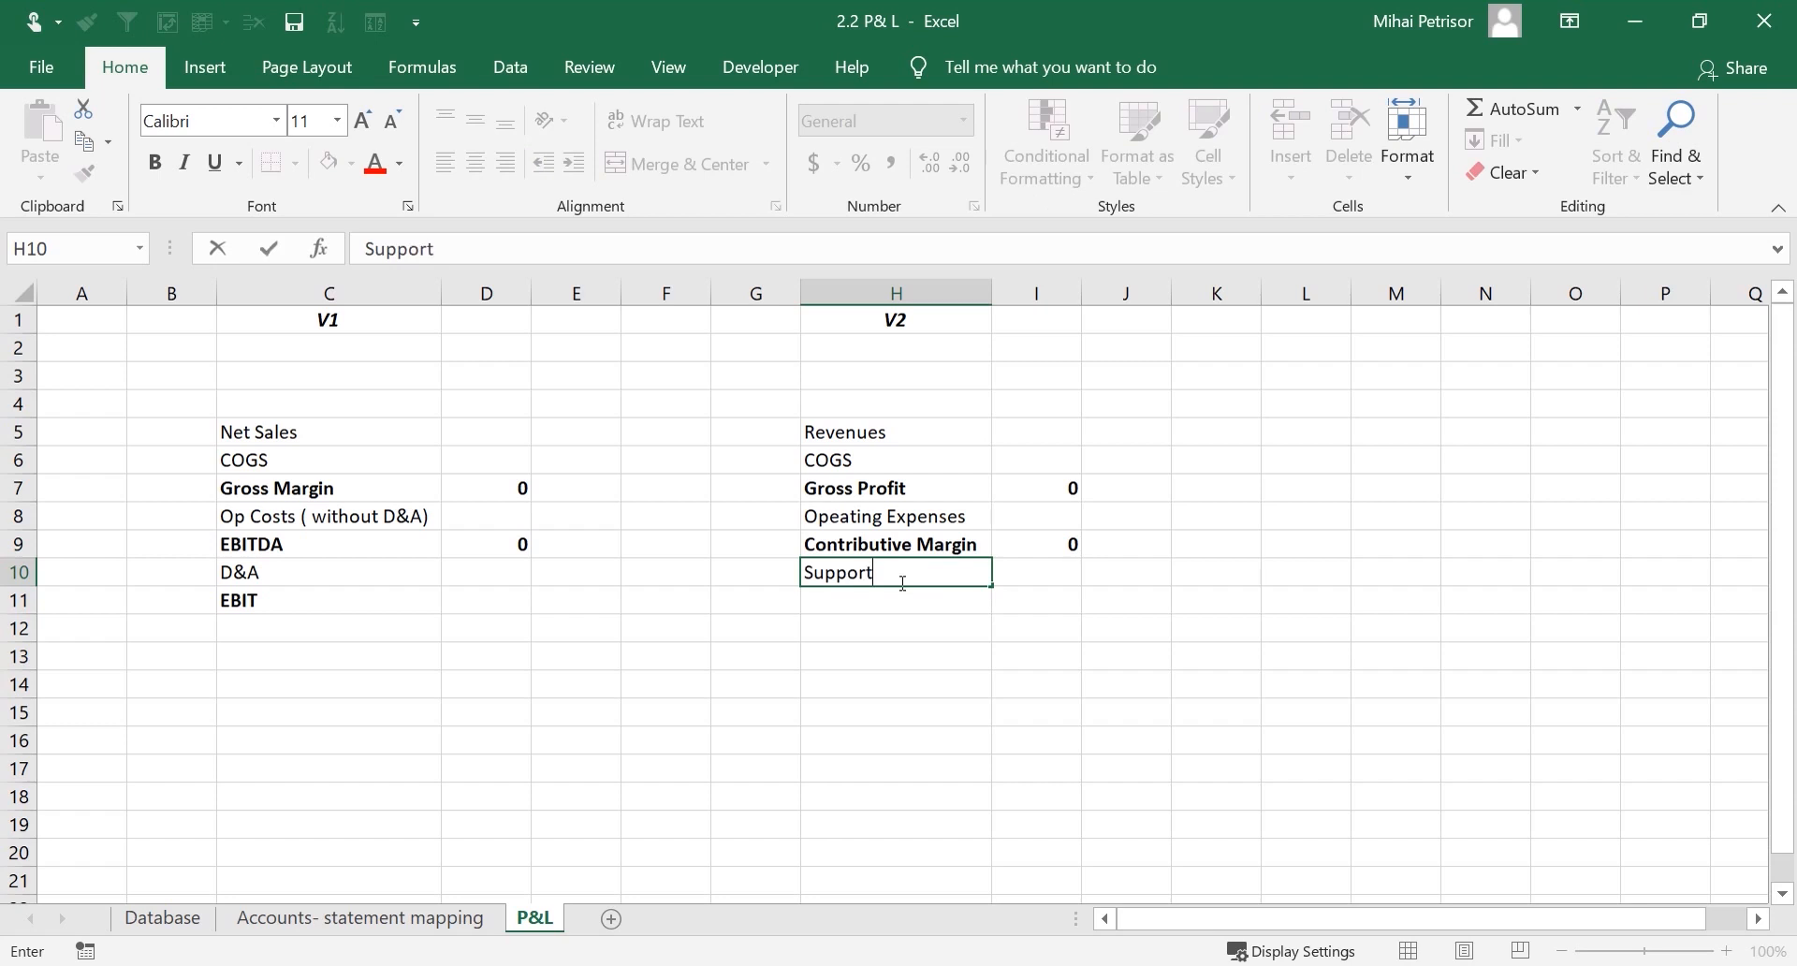
pyautogui.write(' Costs/ SG&A')
pyautogui.click(897, 622)
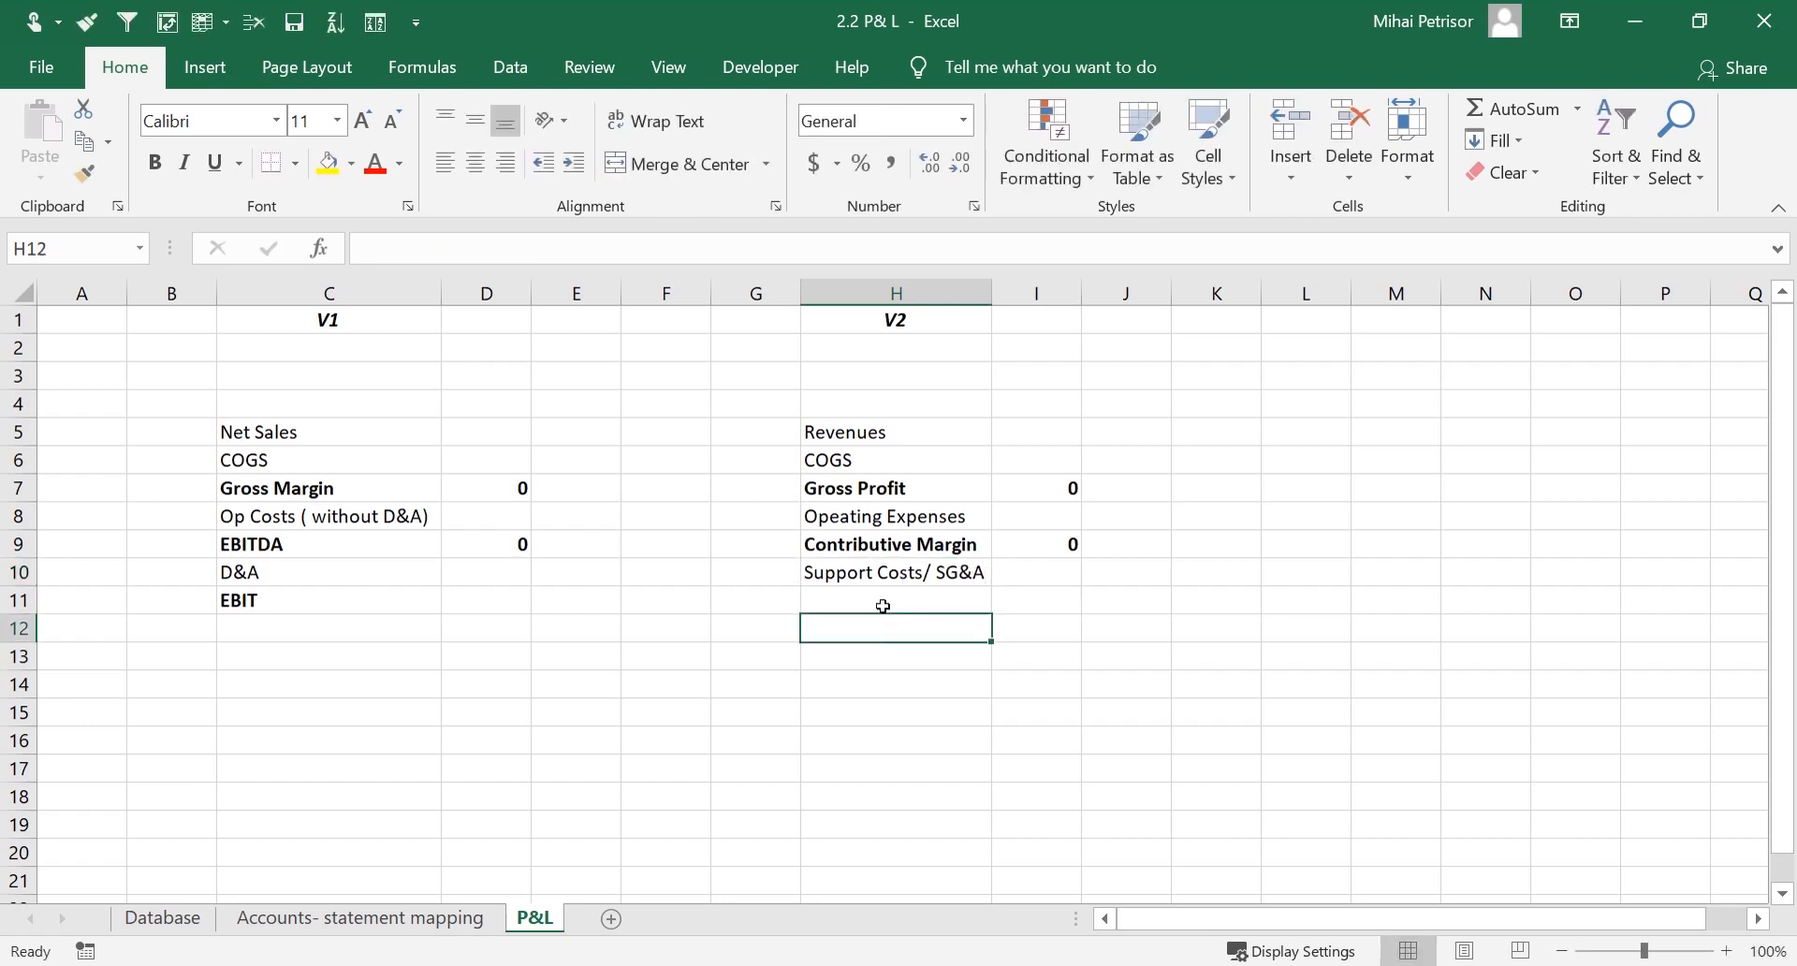
pyautogui.click(1044, 576)
# Enter "Operating Result" in cell H11 below Support Costs/ SG&A
pyautogui.click(914, 607)
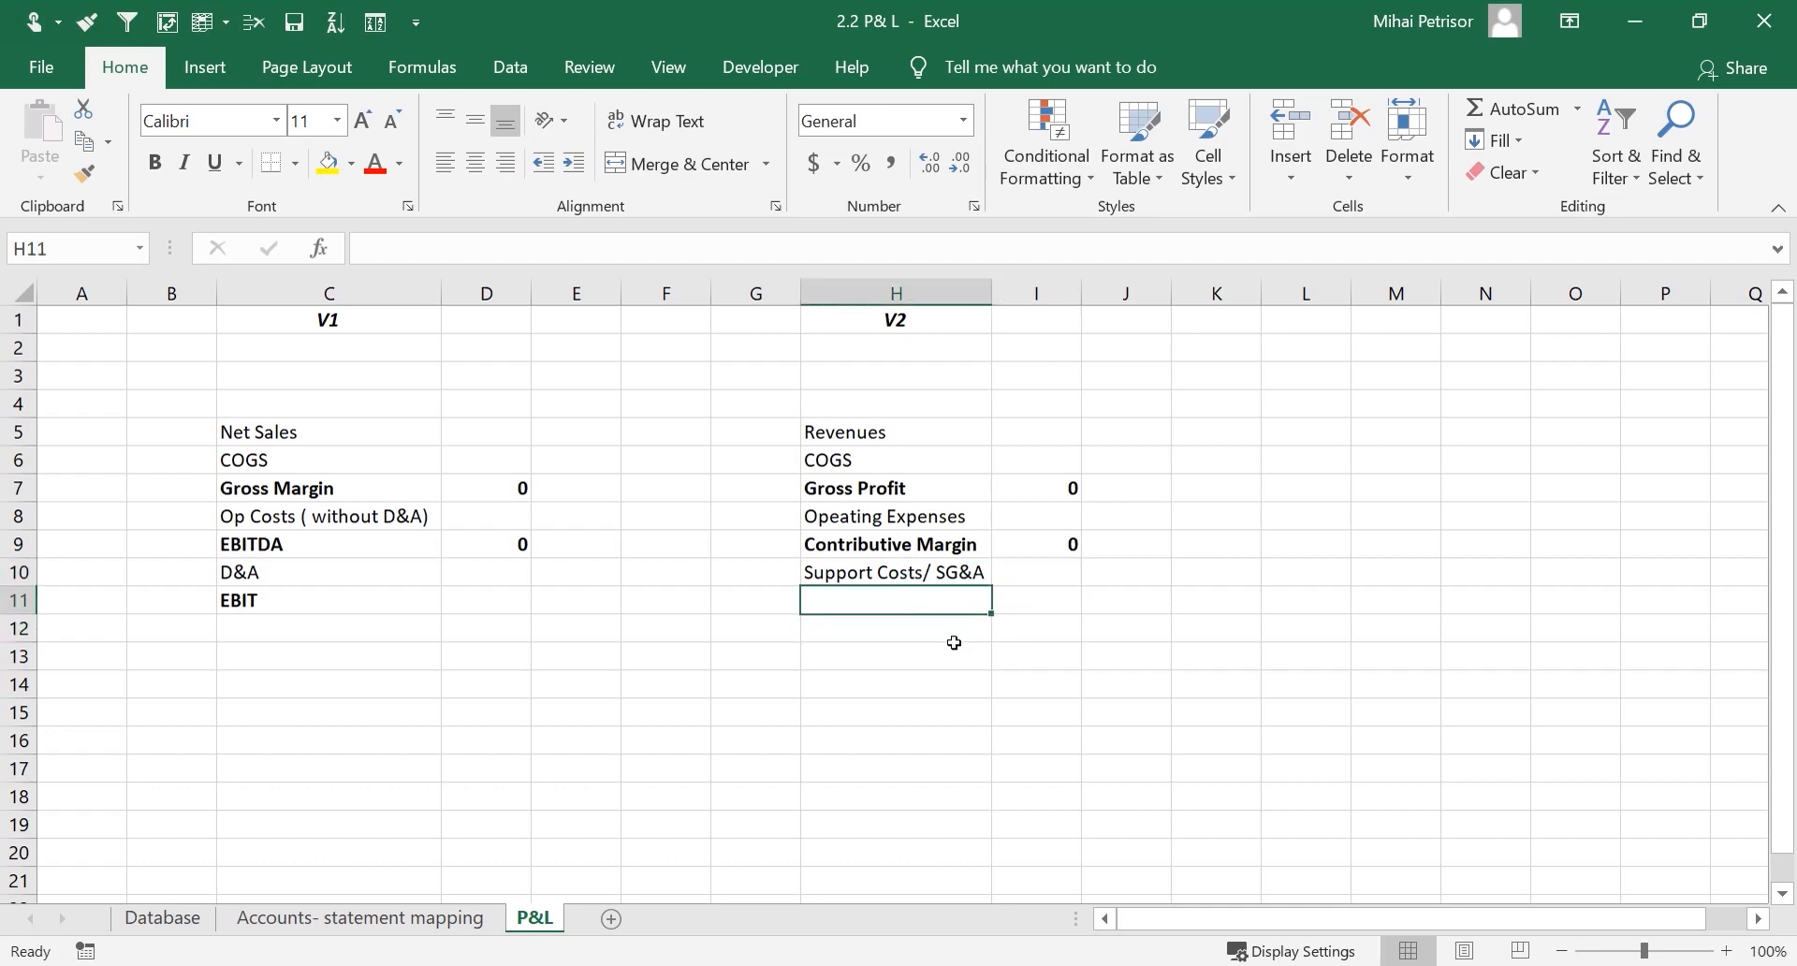
pyautogui.write('Operating')
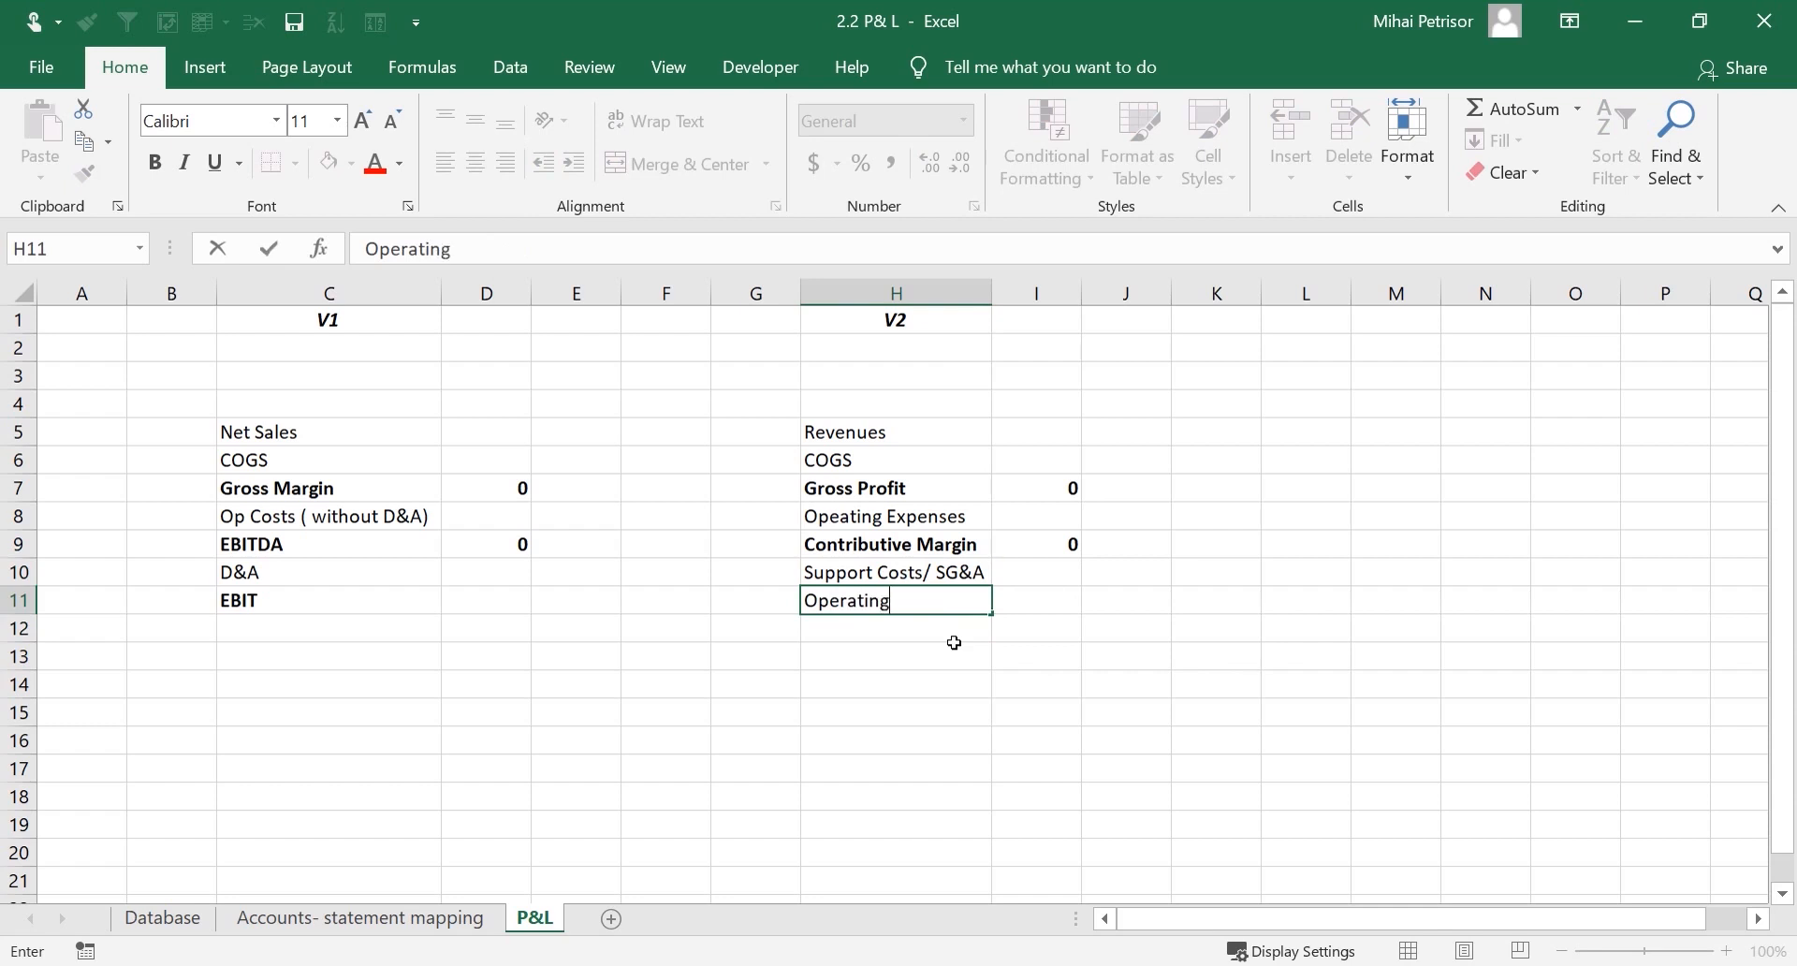
pyautogui.write(' Result')
pyautogui.click(954, 695)
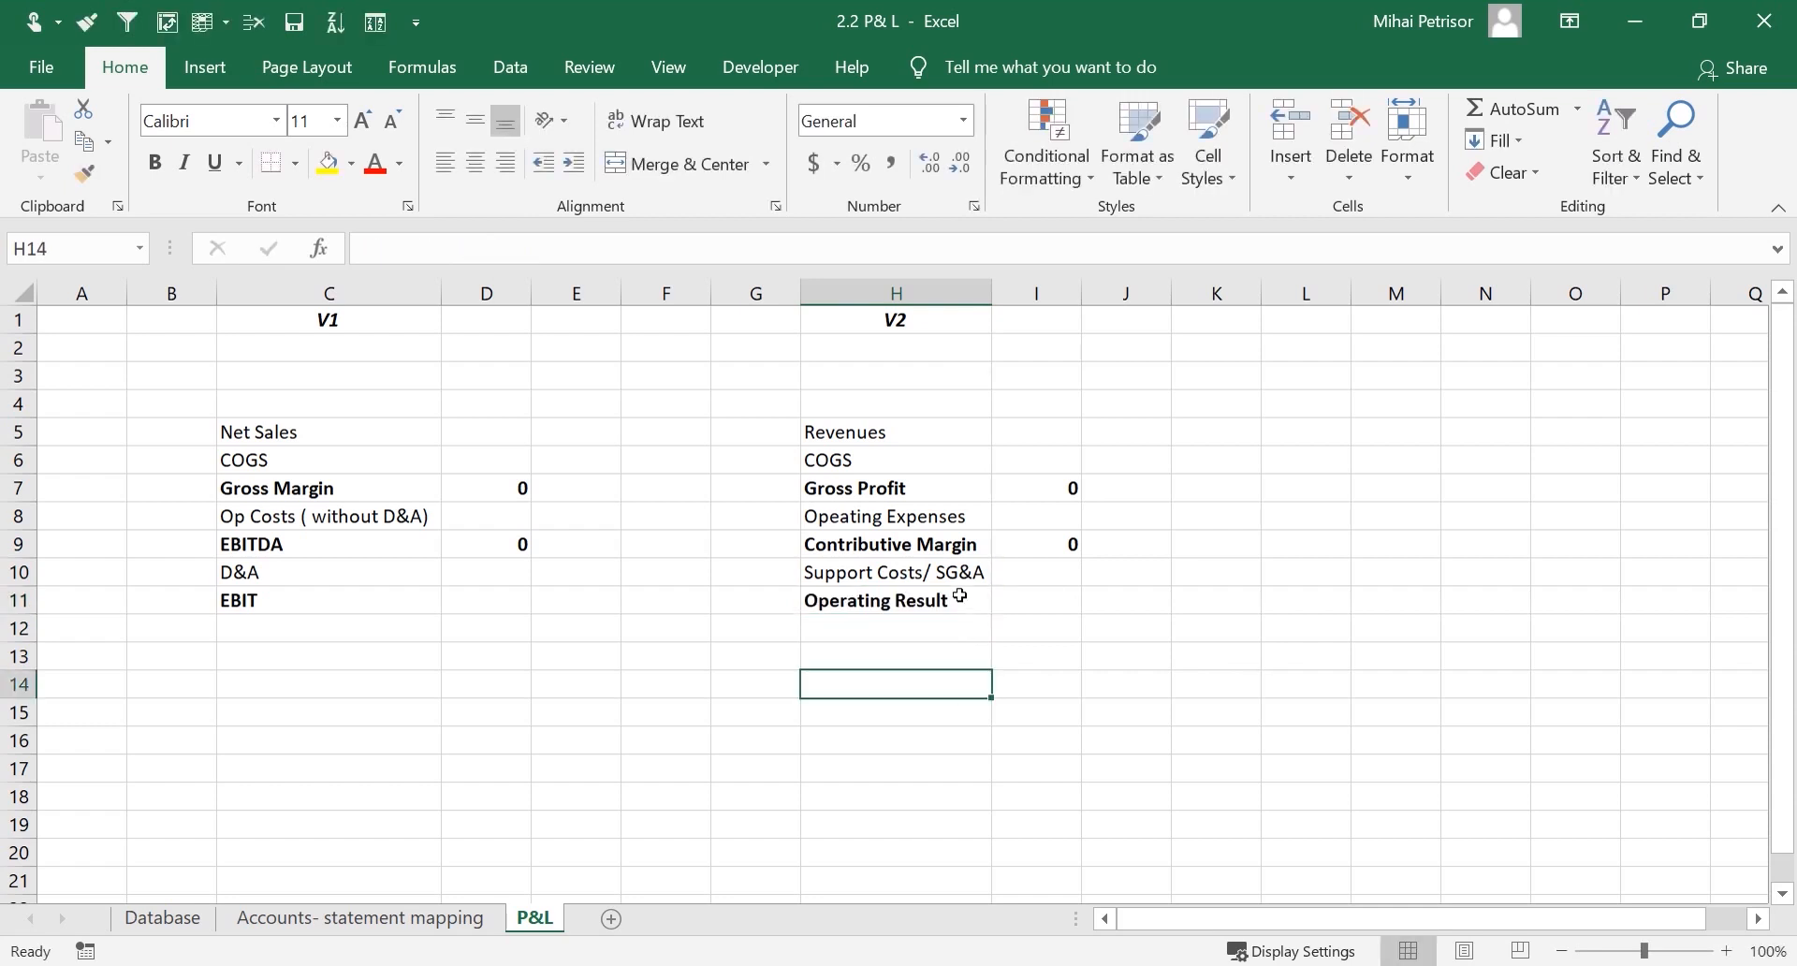
pyautogui.click(918, 606)
pyautogui.click(314, 607)
pyautogui.click(871, 607)
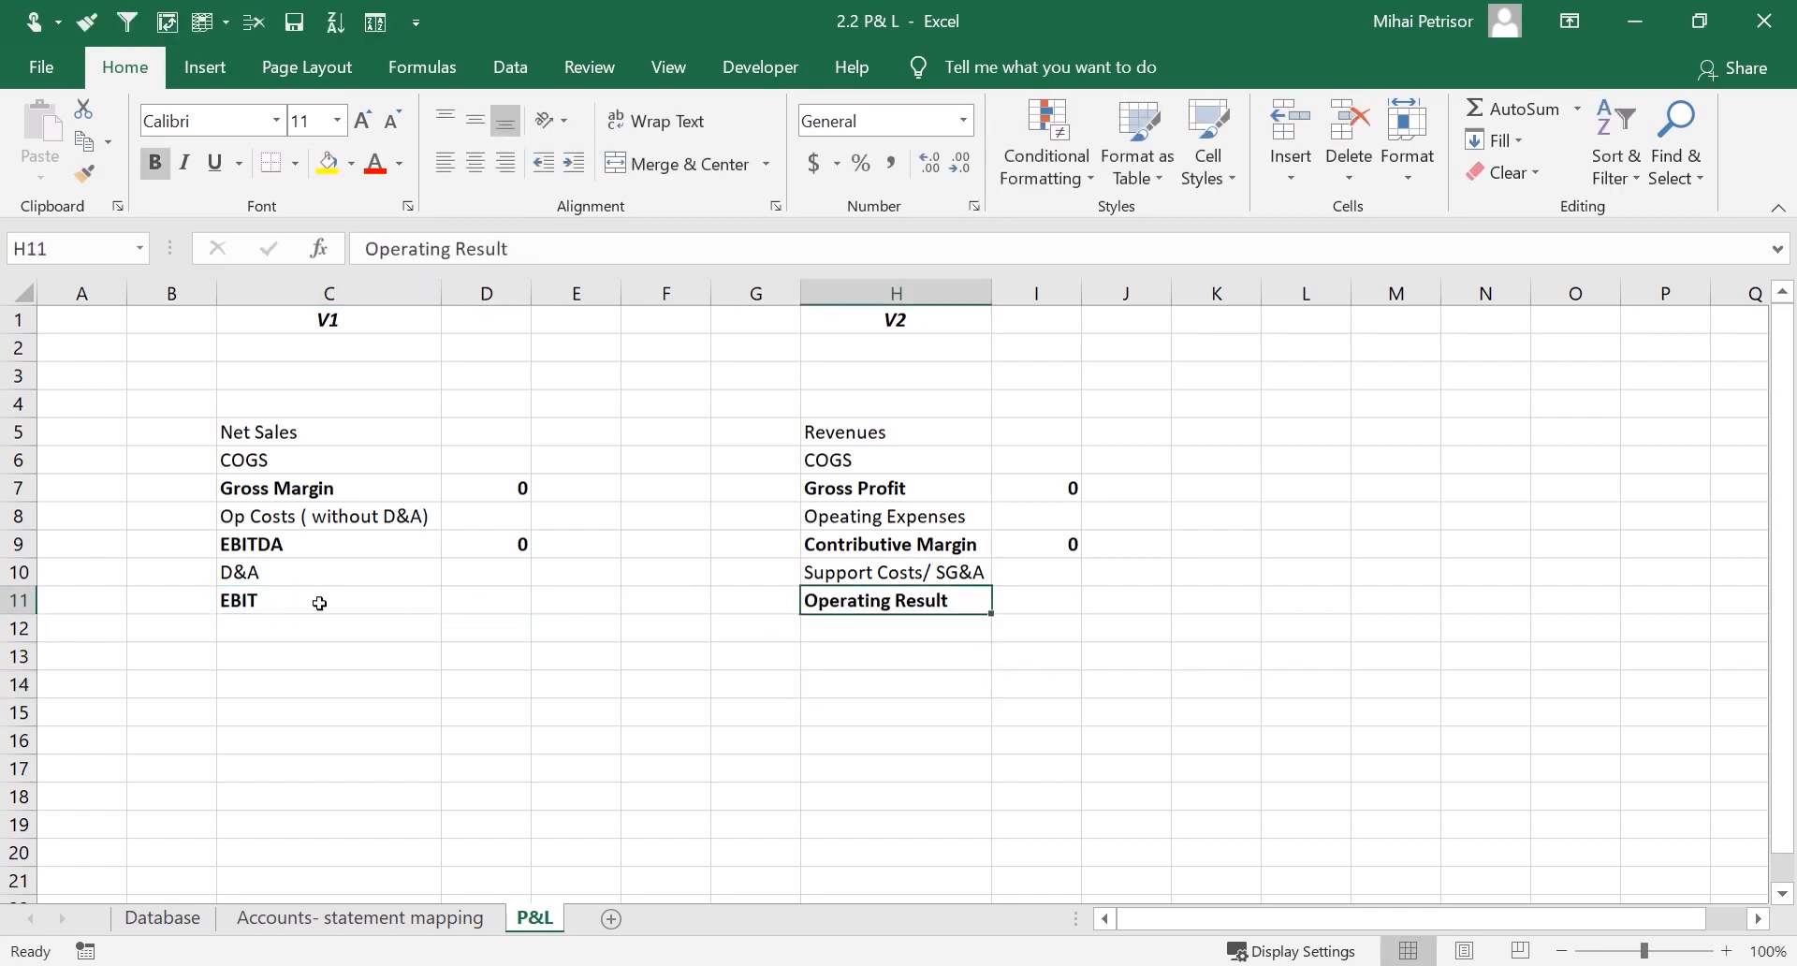
pyautogui.click(319, 604)
pyautogui.click(1029, 600)
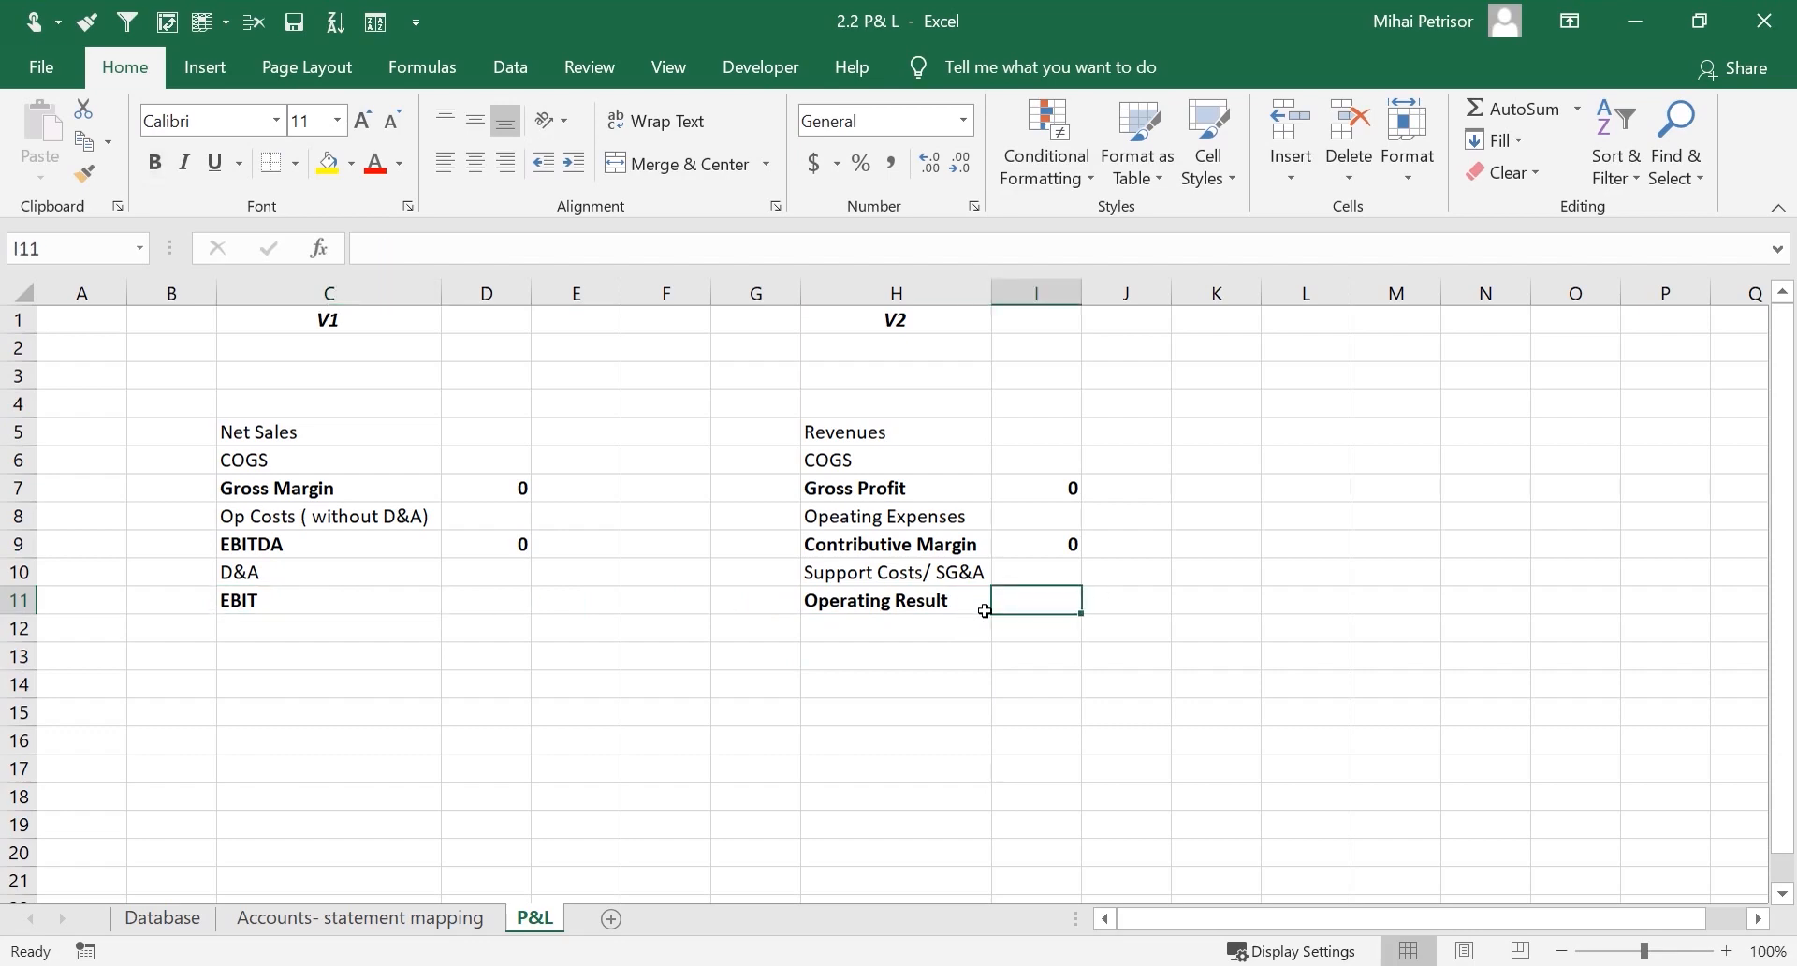
# Enter a SUM formula in cell D11 for EBIT that adds D9:D10
pyautogui.click(489, 608)
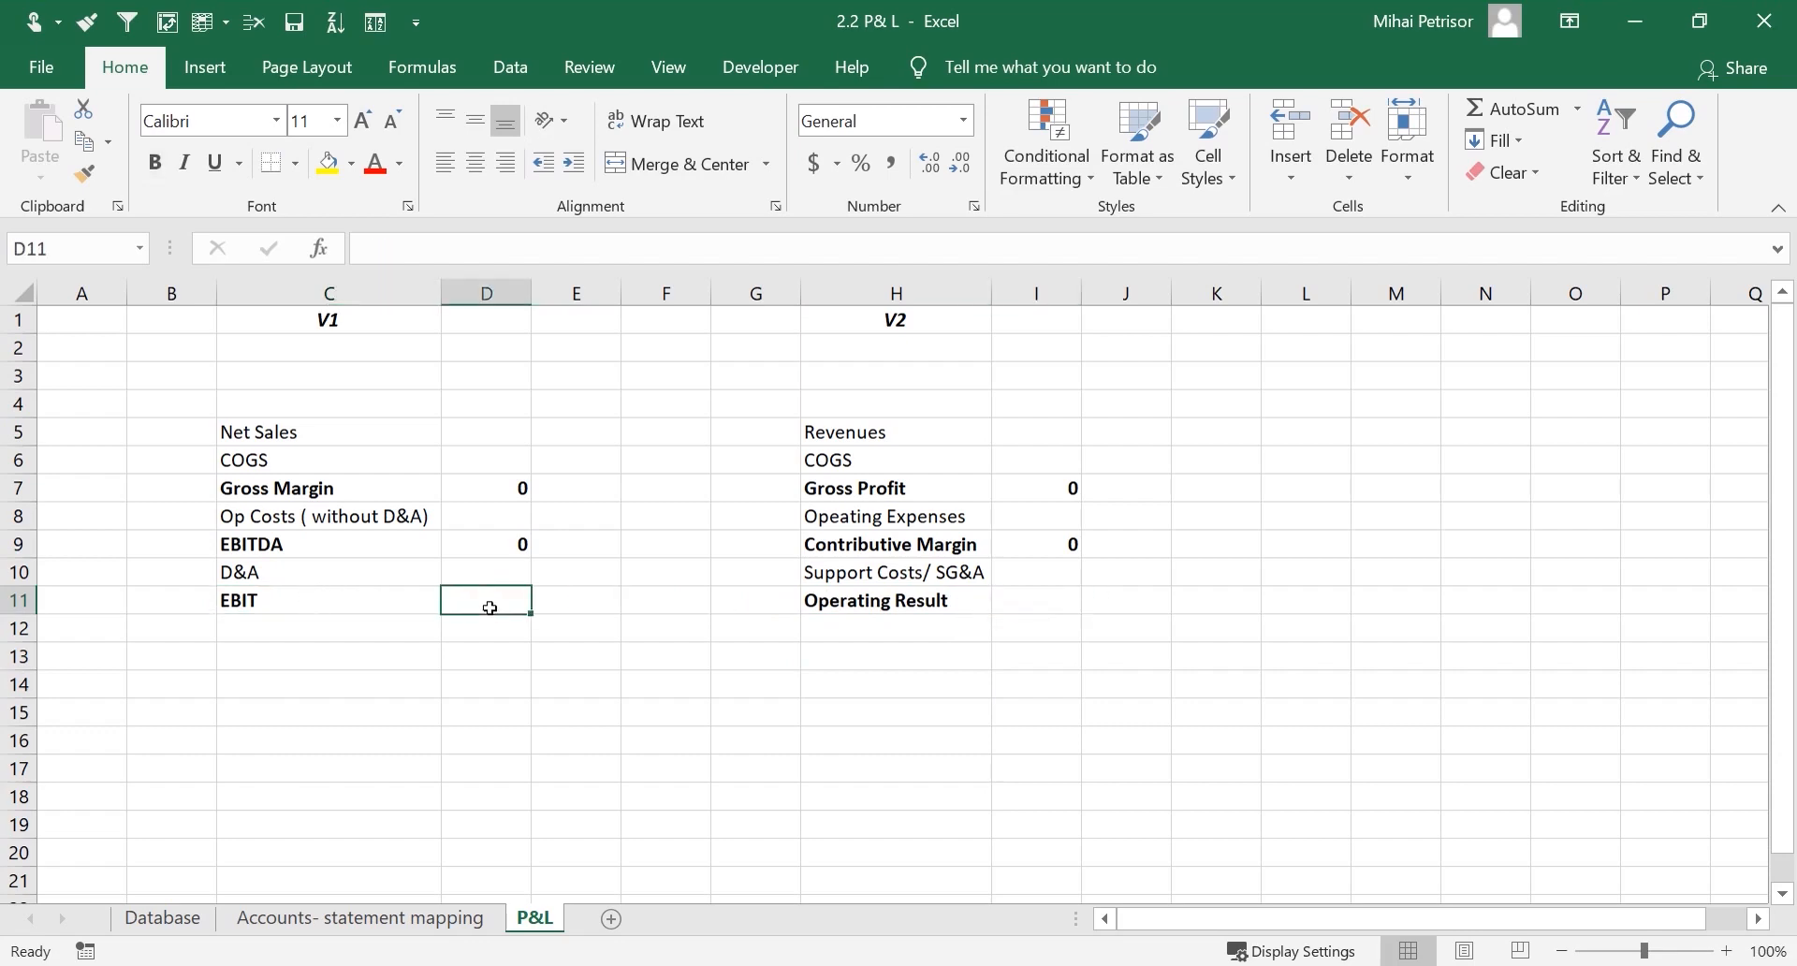
pyautogui.write('=sum(')
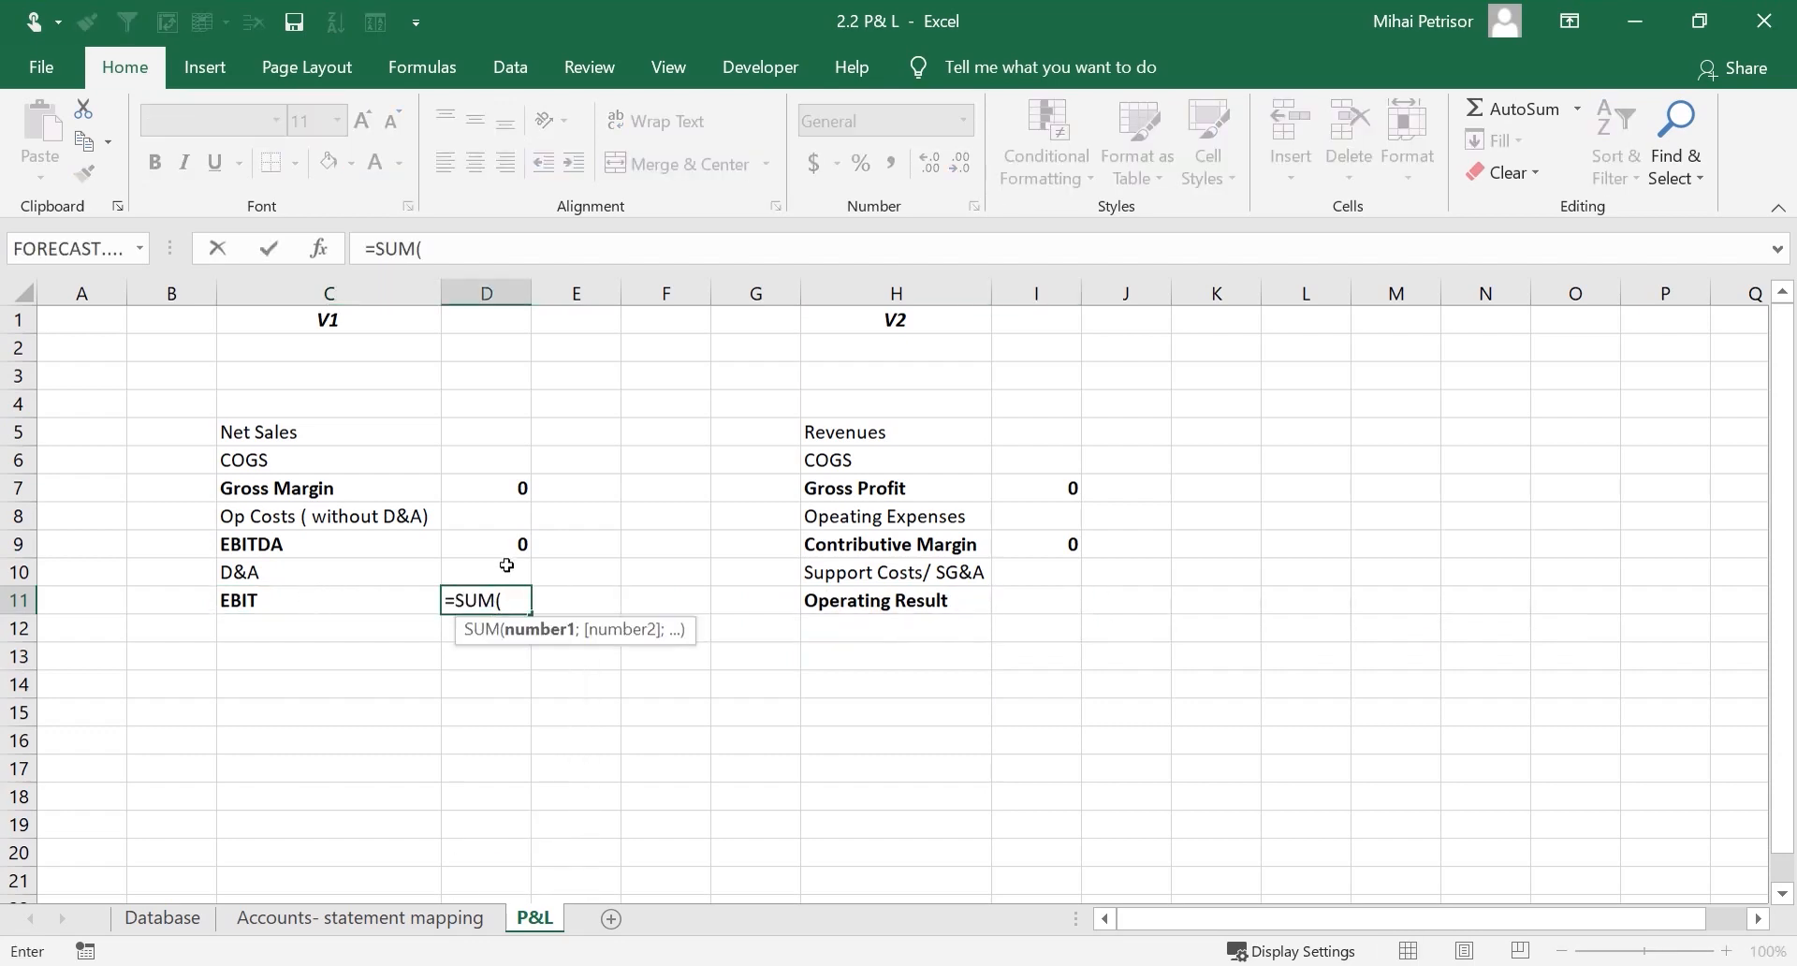
pyautogui.moveTo(502, 546); pyautogui.dragTo(505, 572)
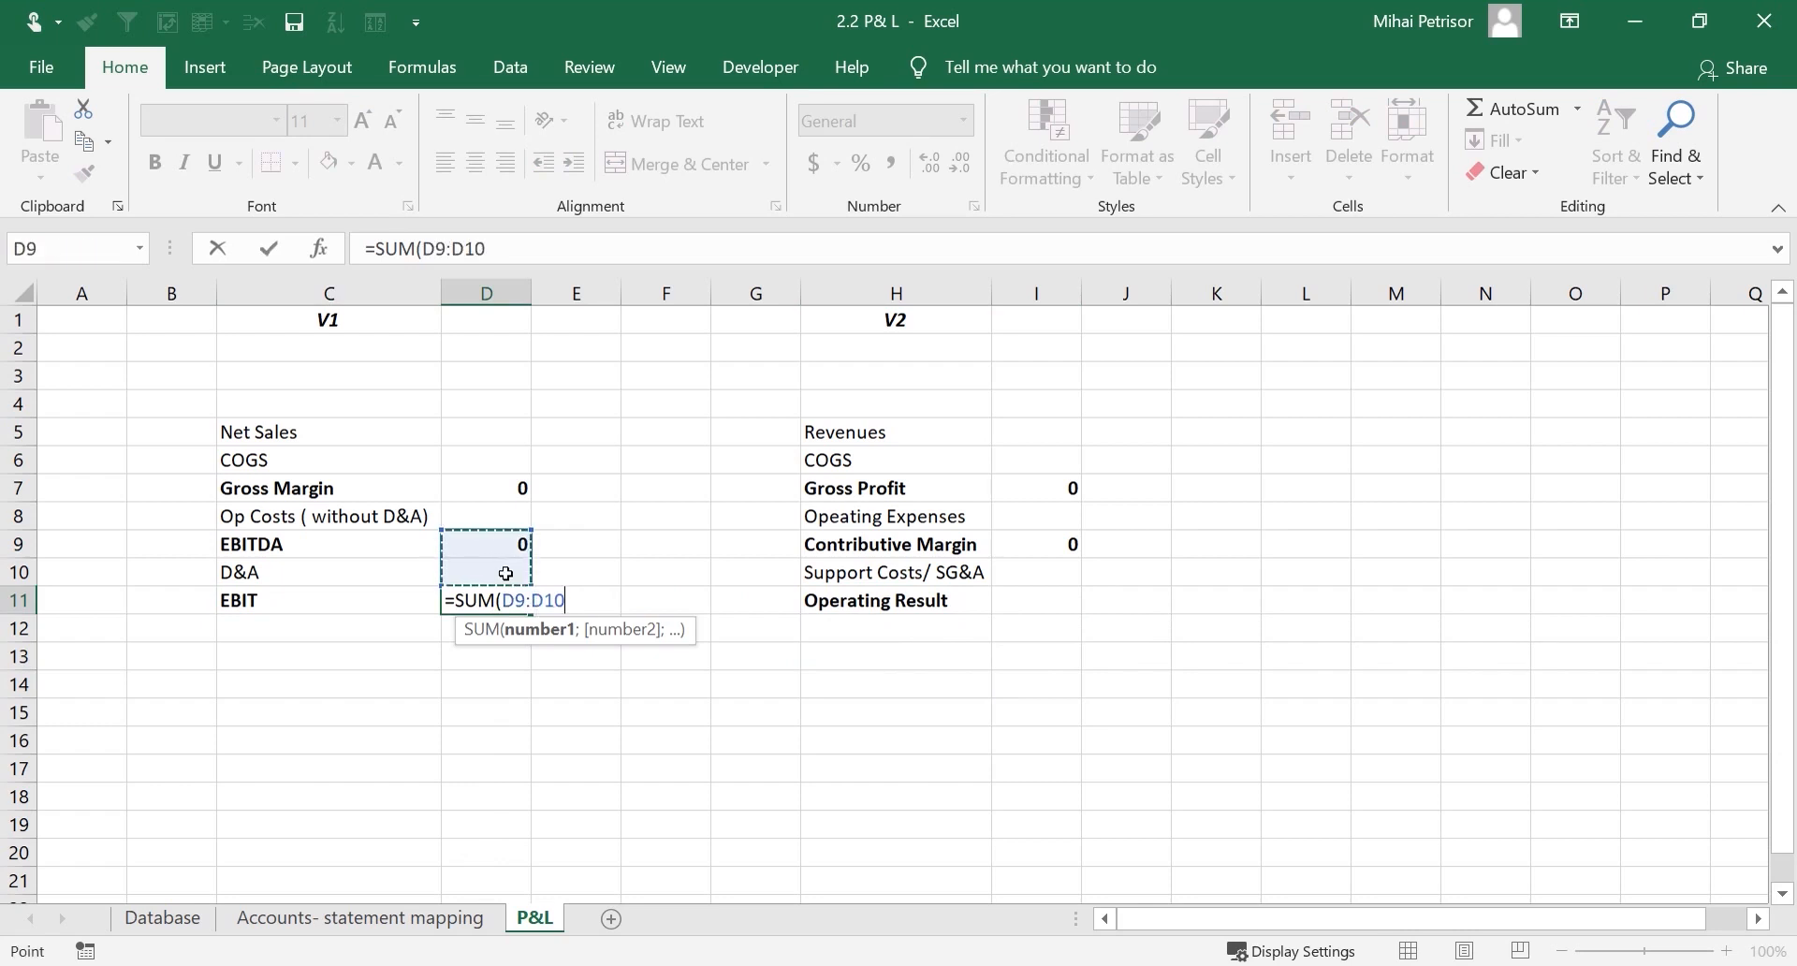
pyautogui.press('Return')
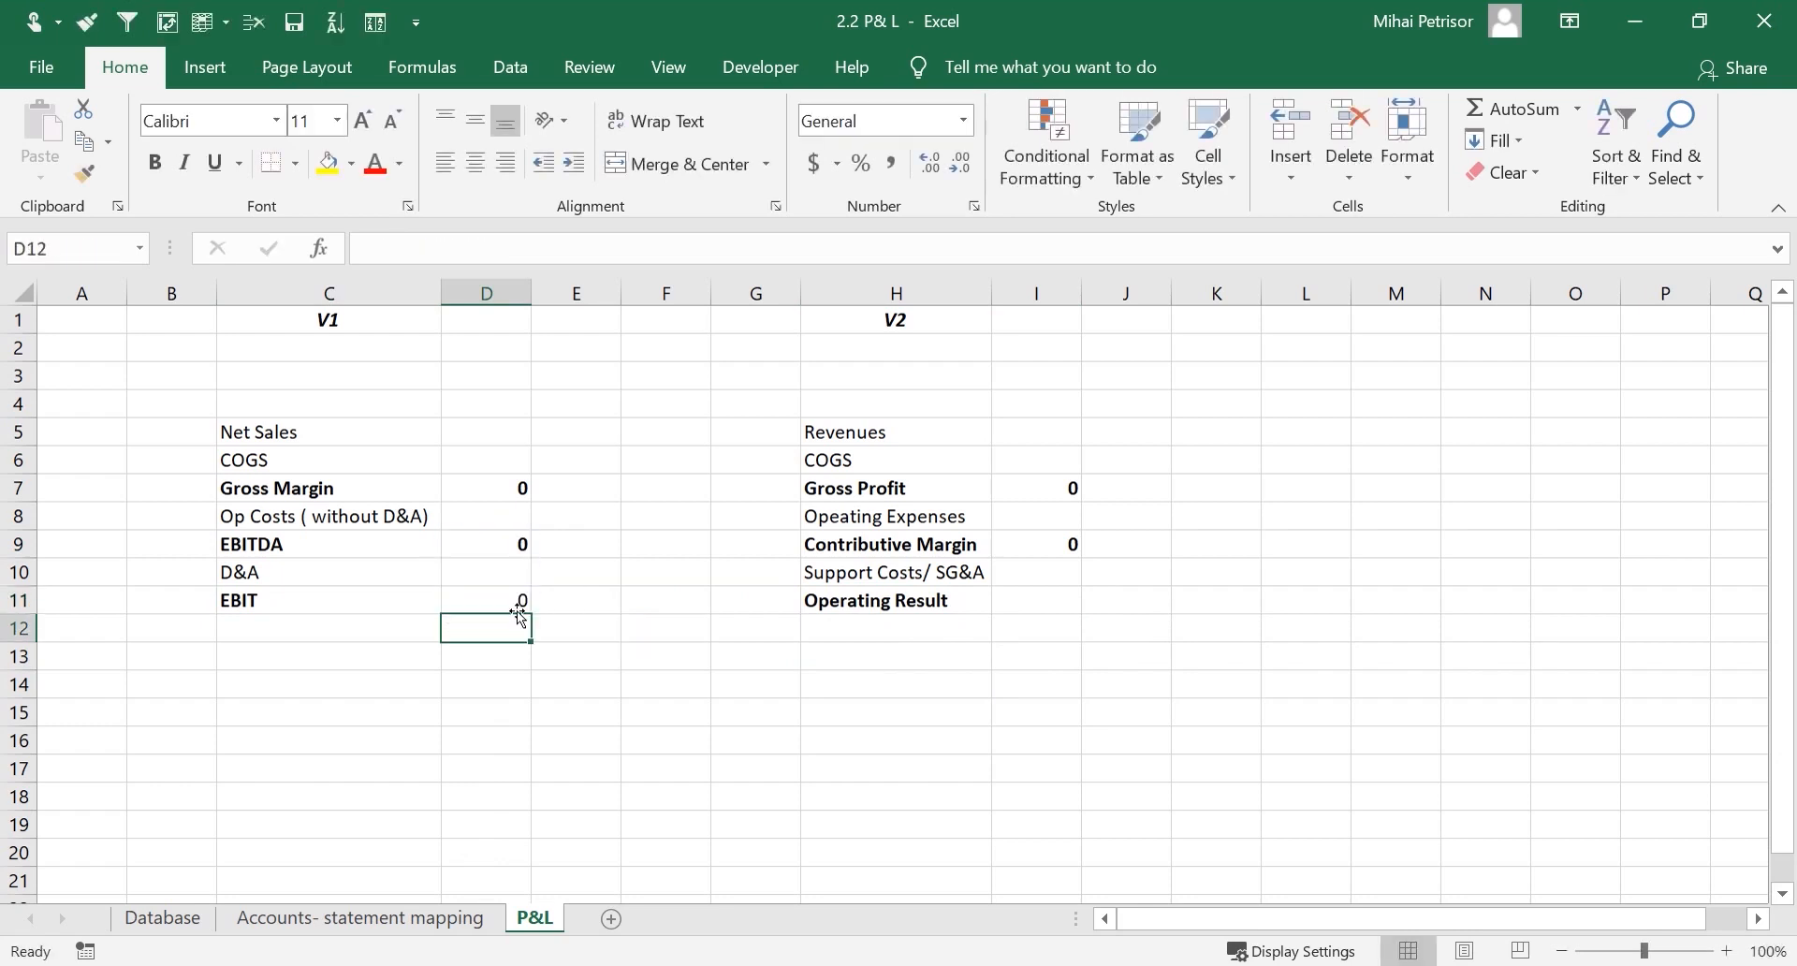
# Copy the EBIT formula from D11 to the Operating Result cell I11 and make both cells bold
pyautogui.click(505, 600)
pyautogui.hotkey('ctrl', 'c')
pyautogui.click(1036, 600)
pyautogui.hotkey('ctrl', 'v')
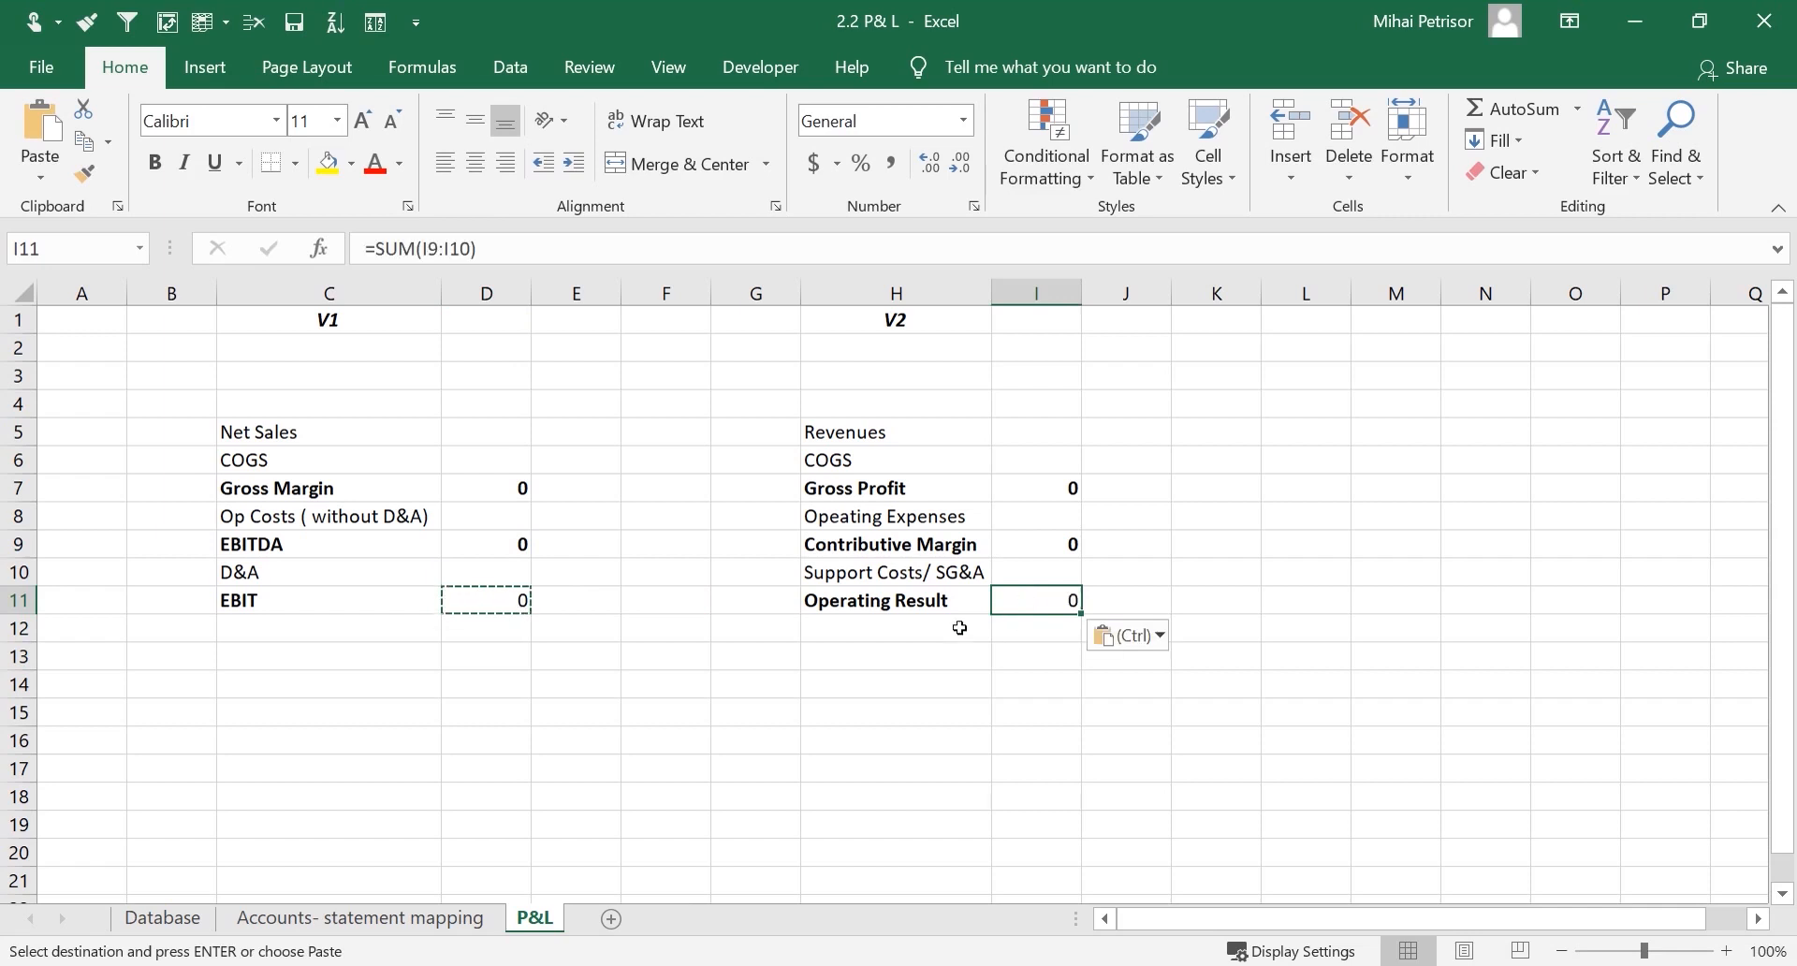
pyautogui.hotkey('ctrl', 'b')
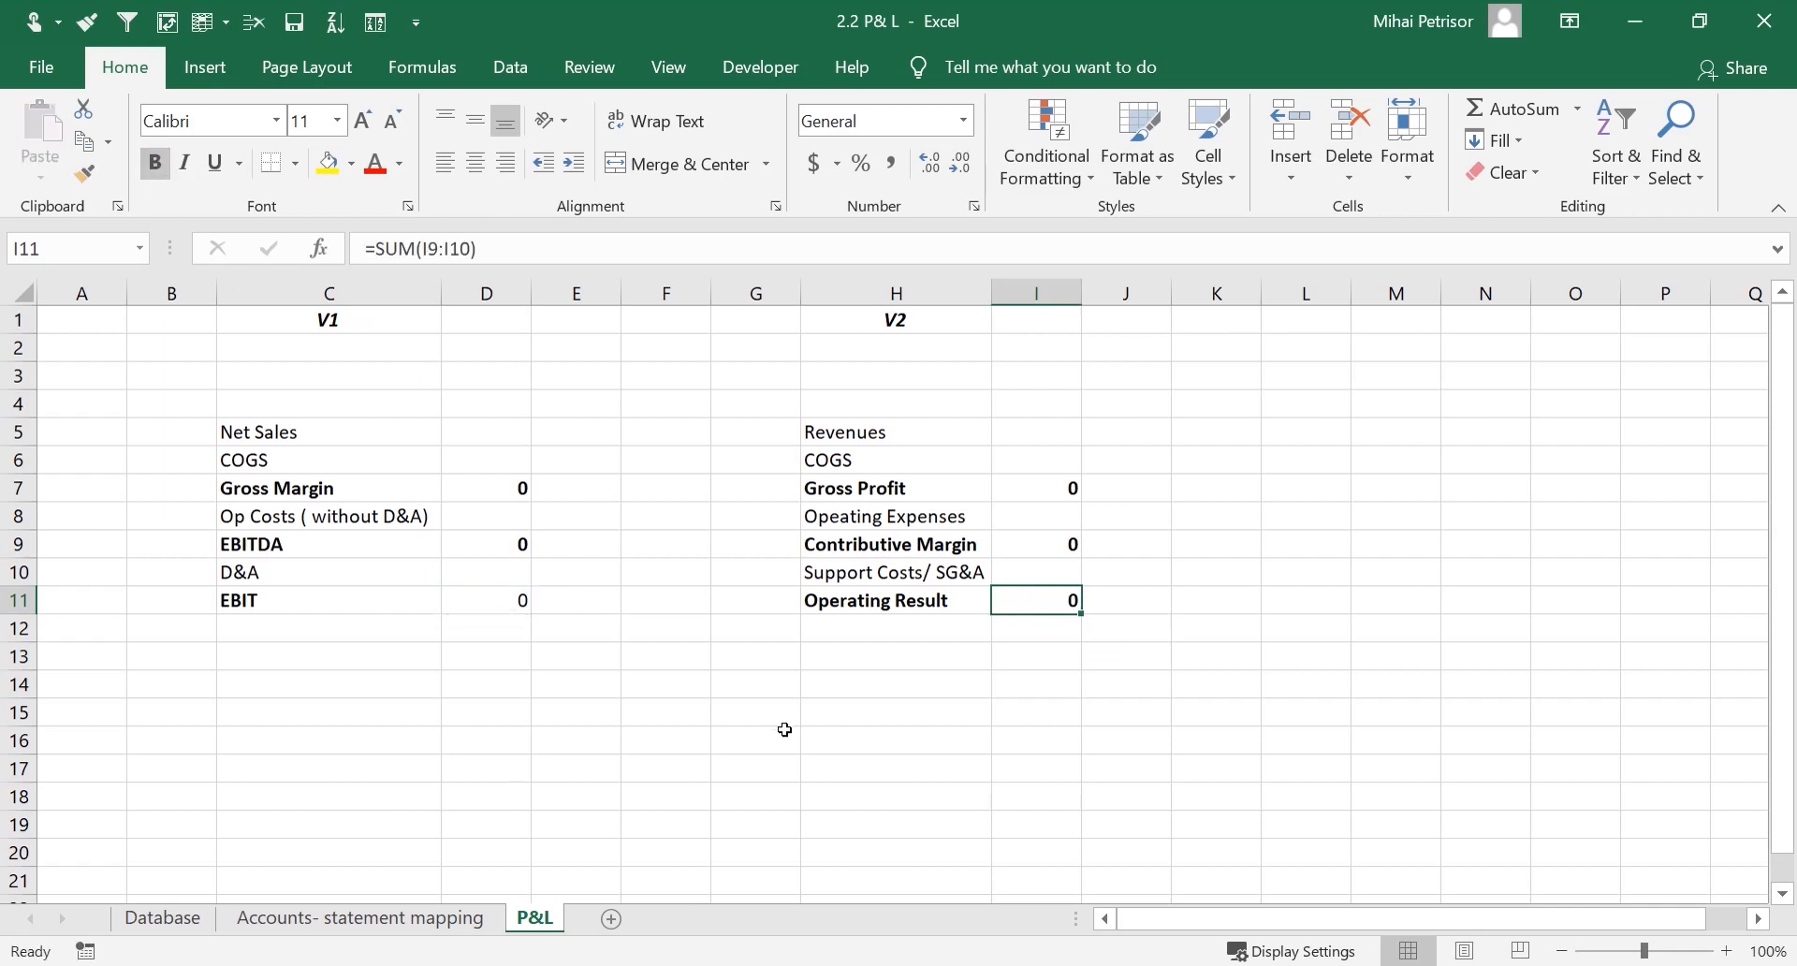
pyautogui.click(510, 604)
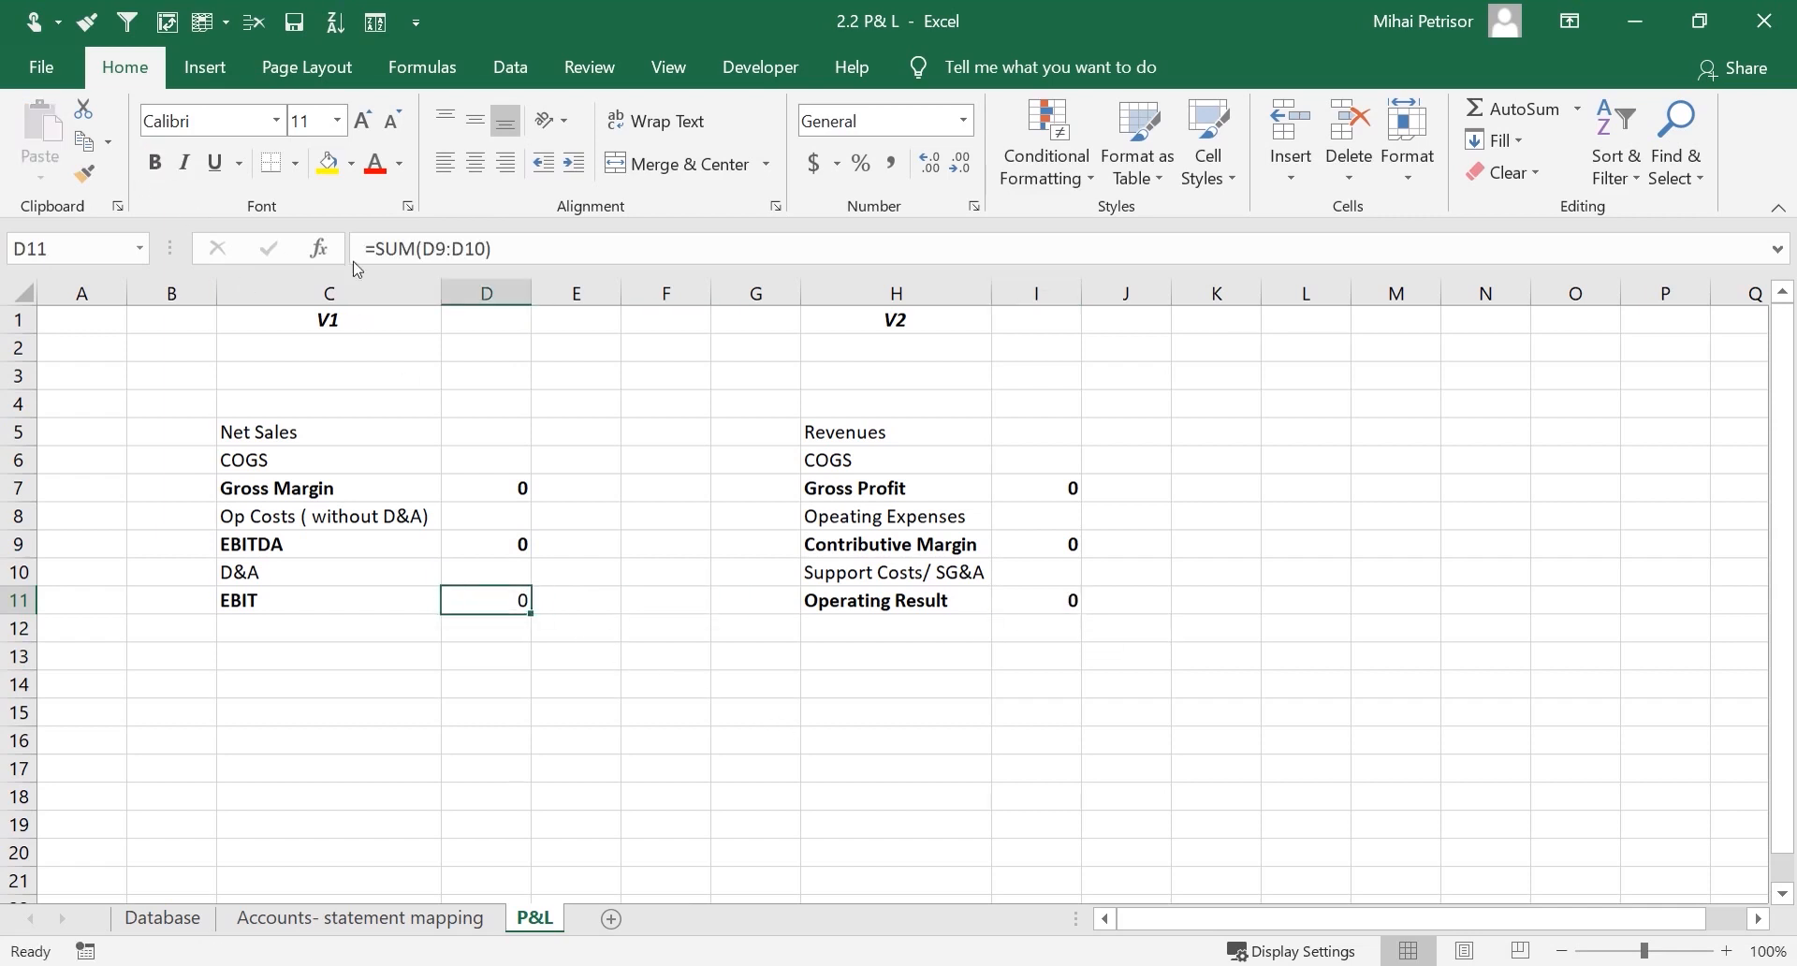
pyautogui.click(341, 572)
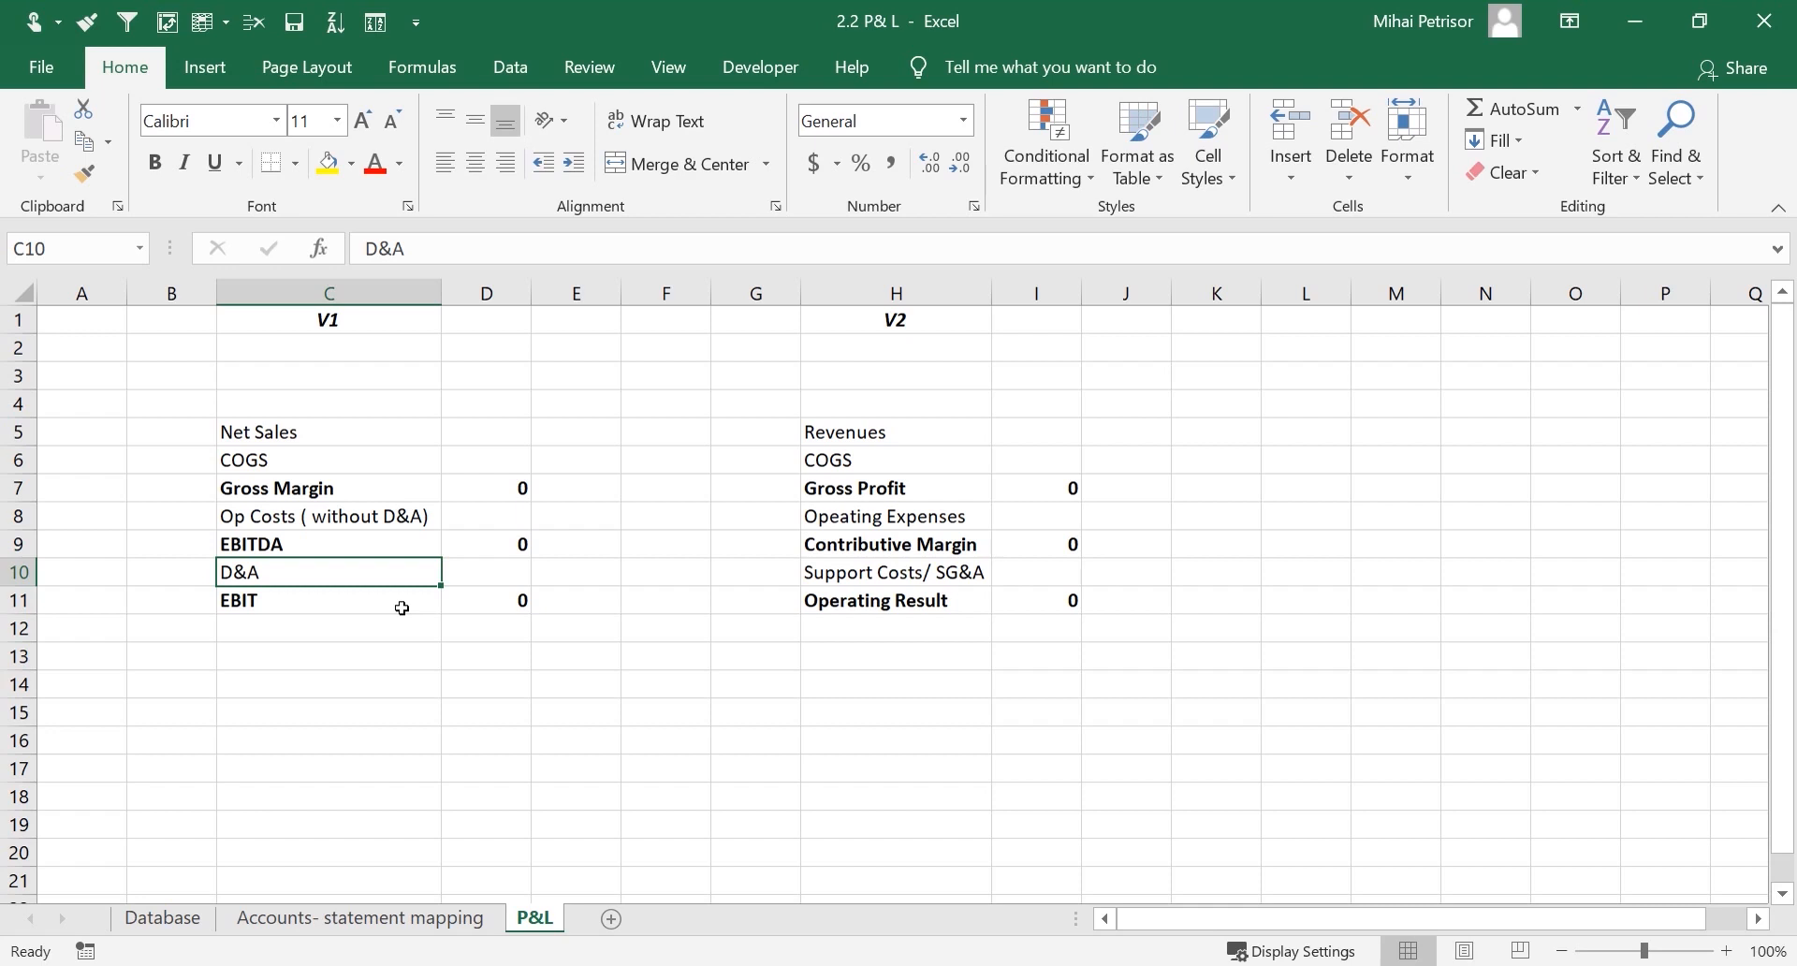
# Freeze the top row of the P&L sheet so the V1 and V2 headings stay in view
pyautogui.click(636, 689)
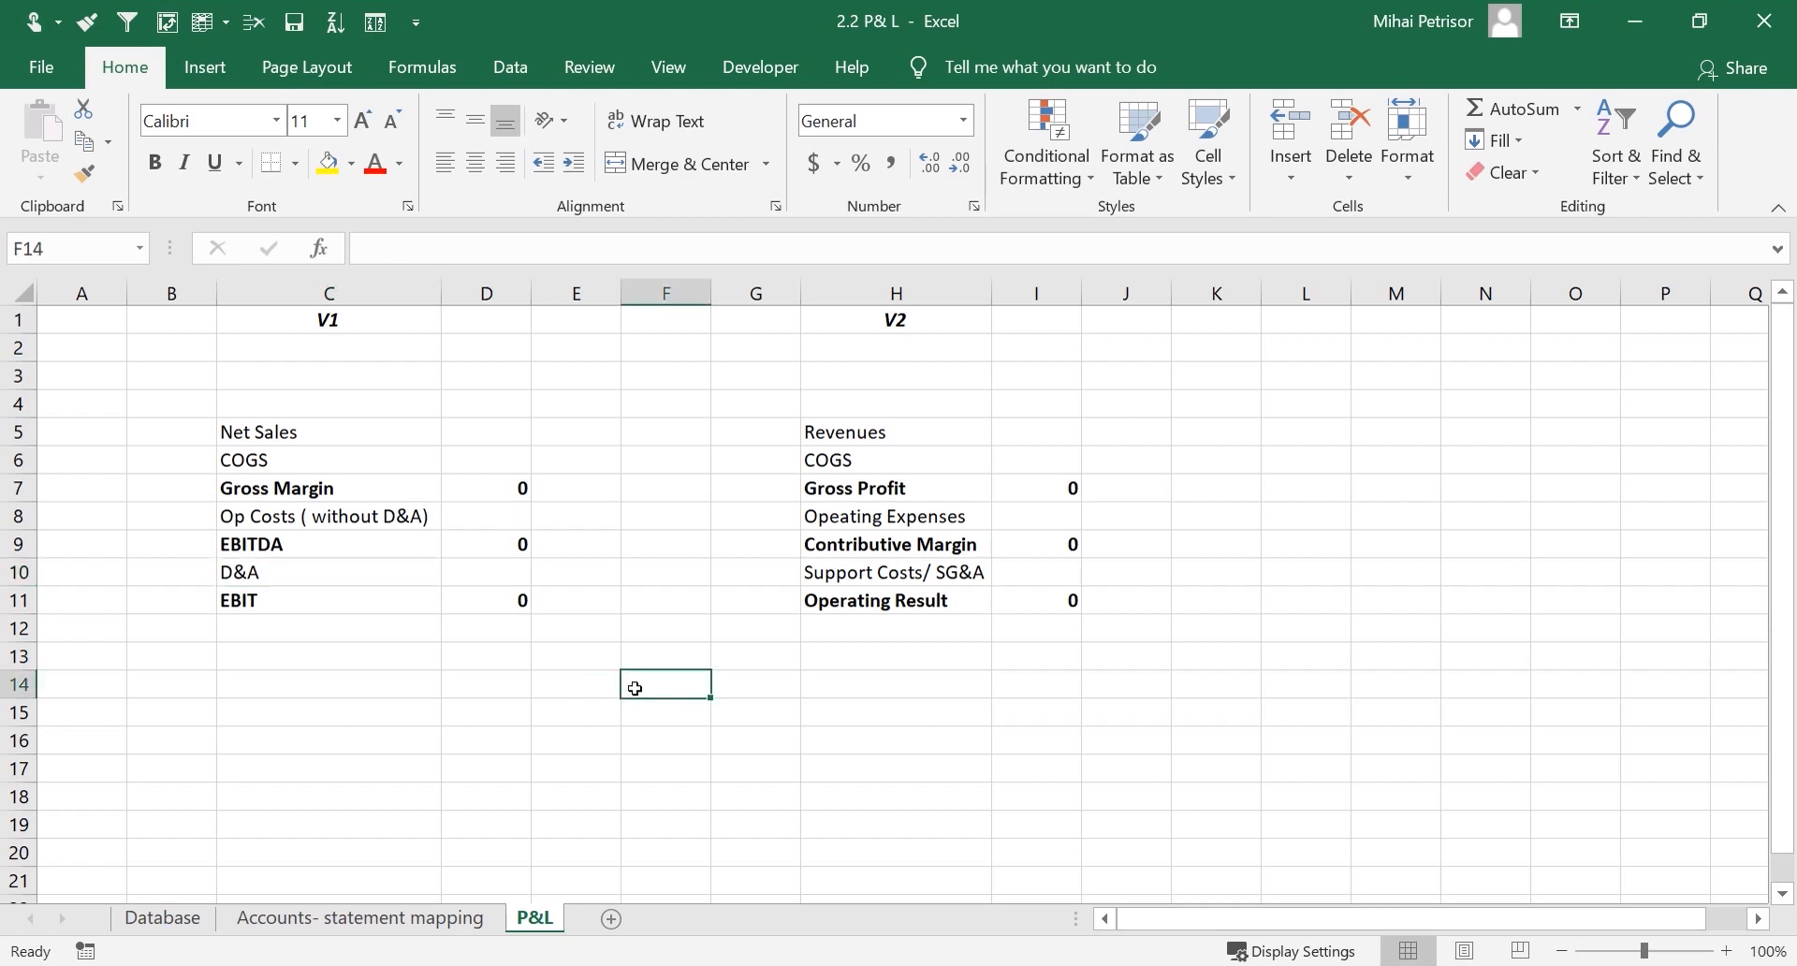
pyautogui.hotkey('alt', '5')
pyautogui.press('r')
pyautogui.scroll(-1, 635, 688)
pyautogui.click(344, 545)
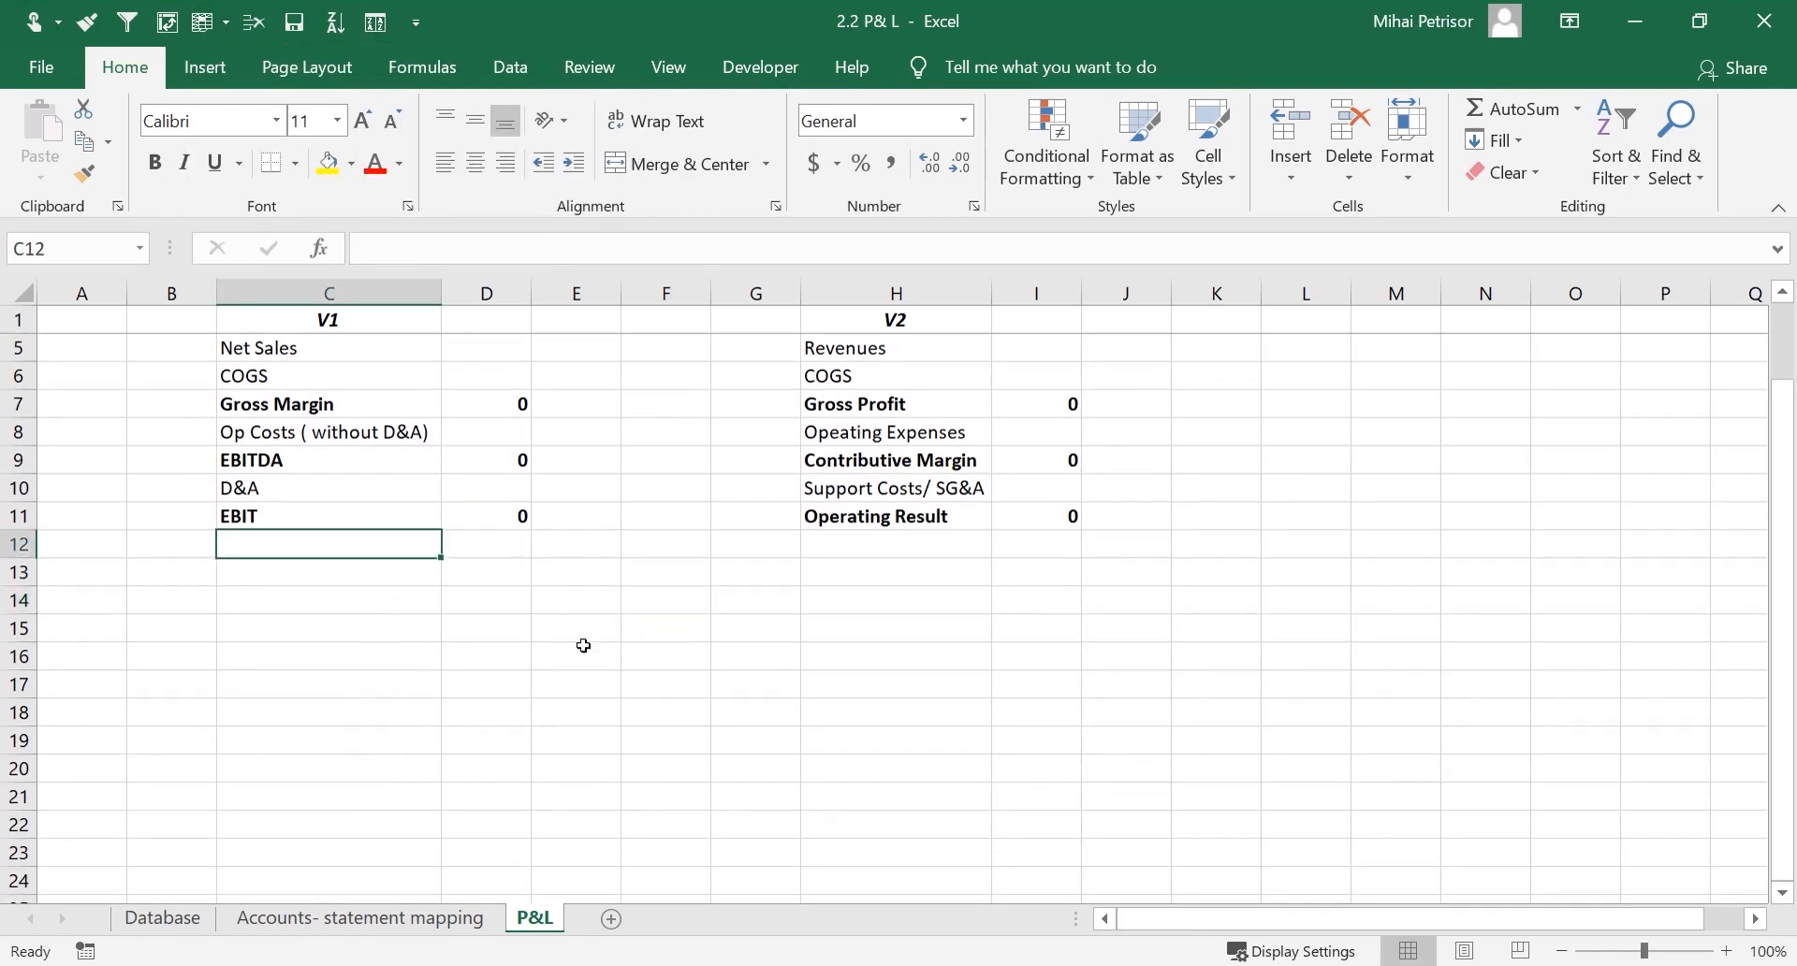
pyautogui.scroll(1, 584, 646)
# Check the Financial Costs accounts in the Accounts- statement mapping sheet, then enter "Interest and Taxes" in cell C12 of the P&L sheet
pyautogui.click(402, 918)
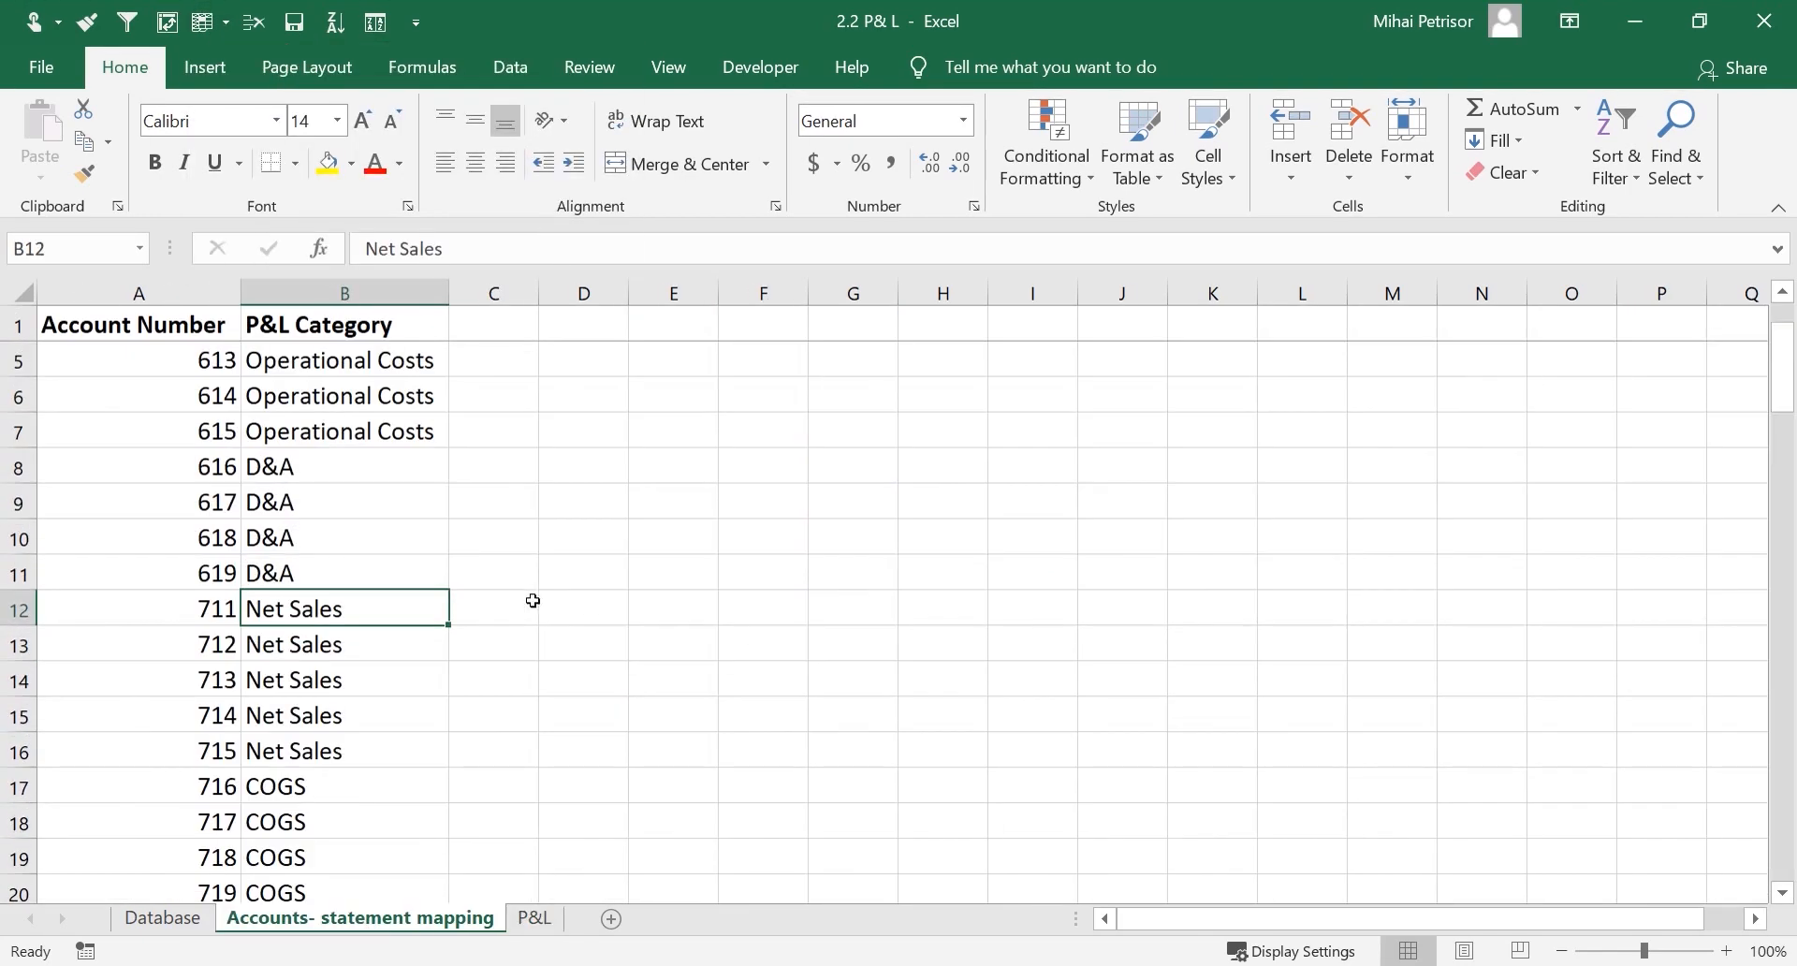
pyautogui.scroll(-4, 450, 567)
pyautogui.click(389, 539)
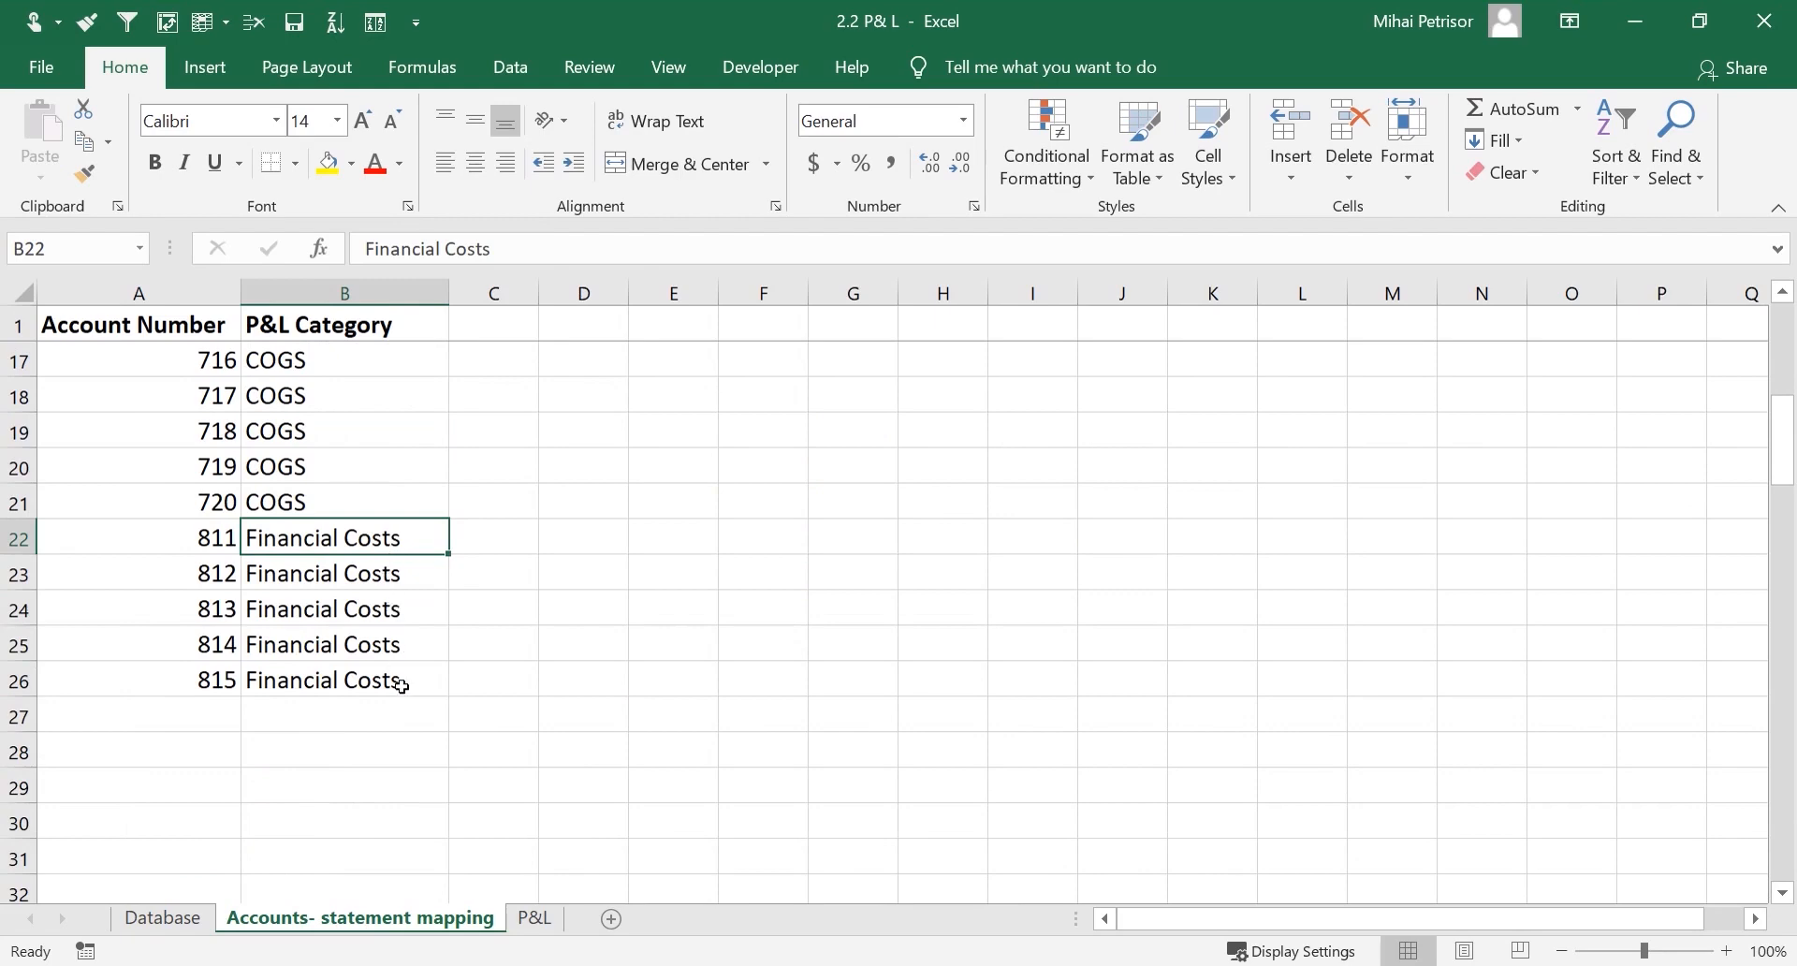
pyautogui.scroll(3, 403, 686)
pyautogui.click(538, 918)
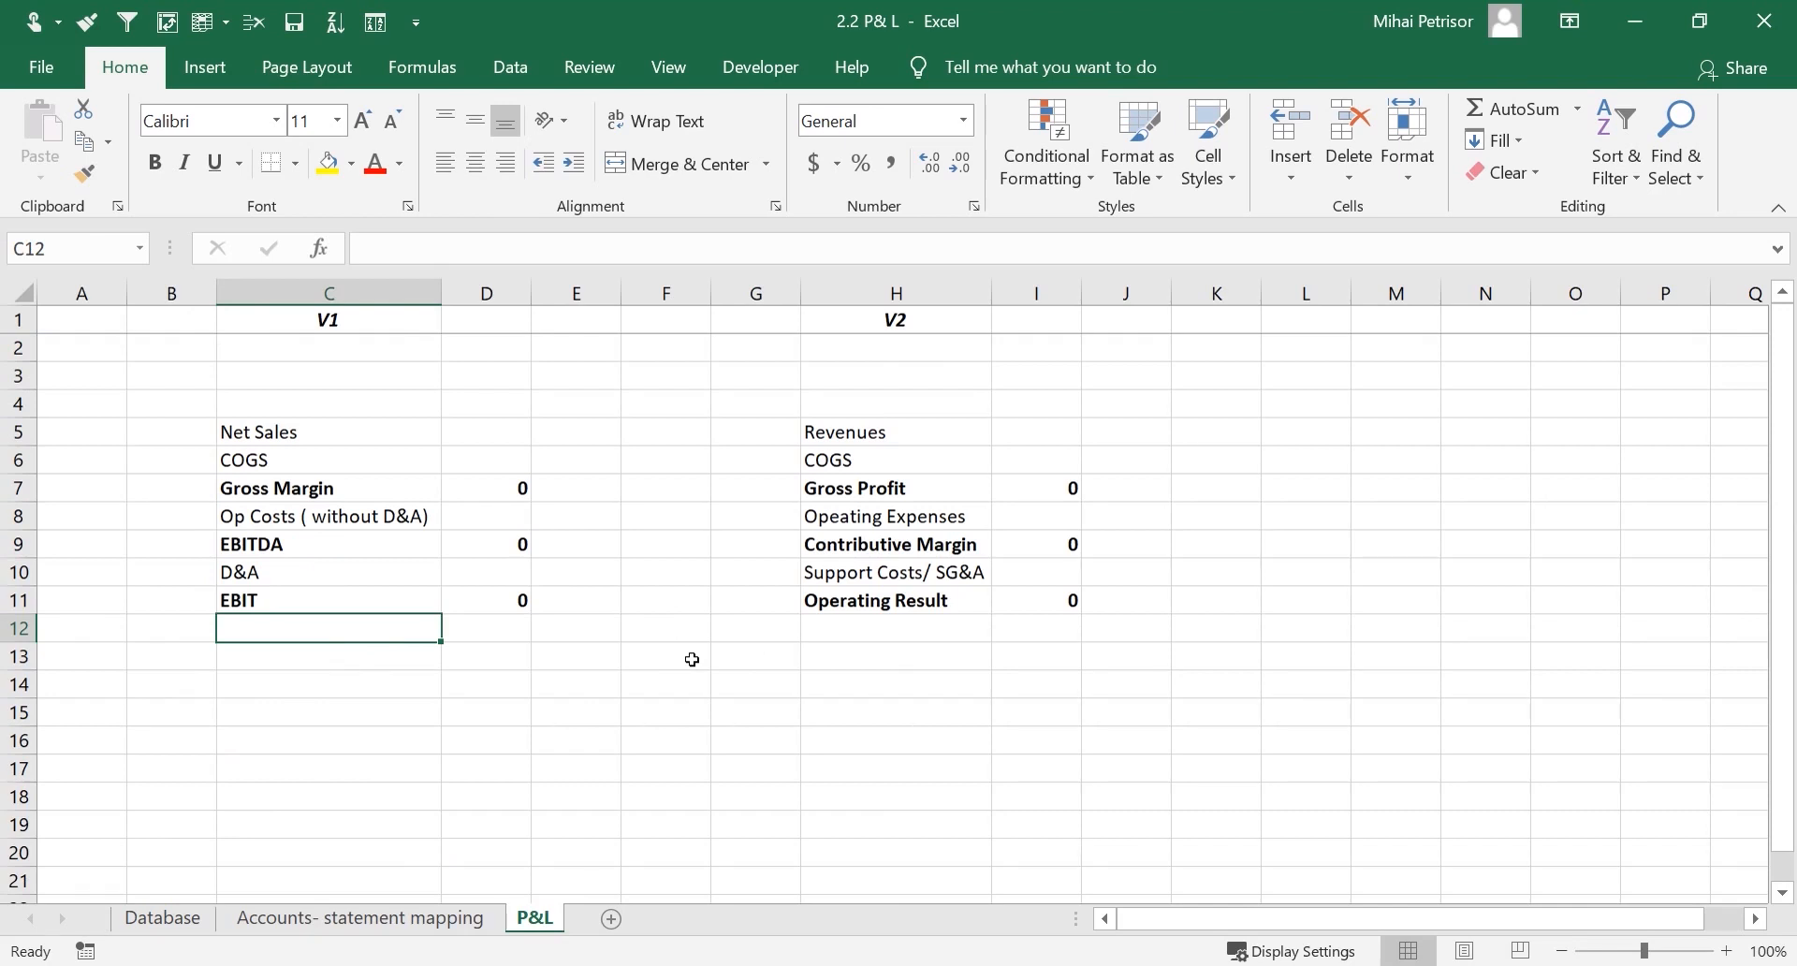
pyautogui.write('Inter')
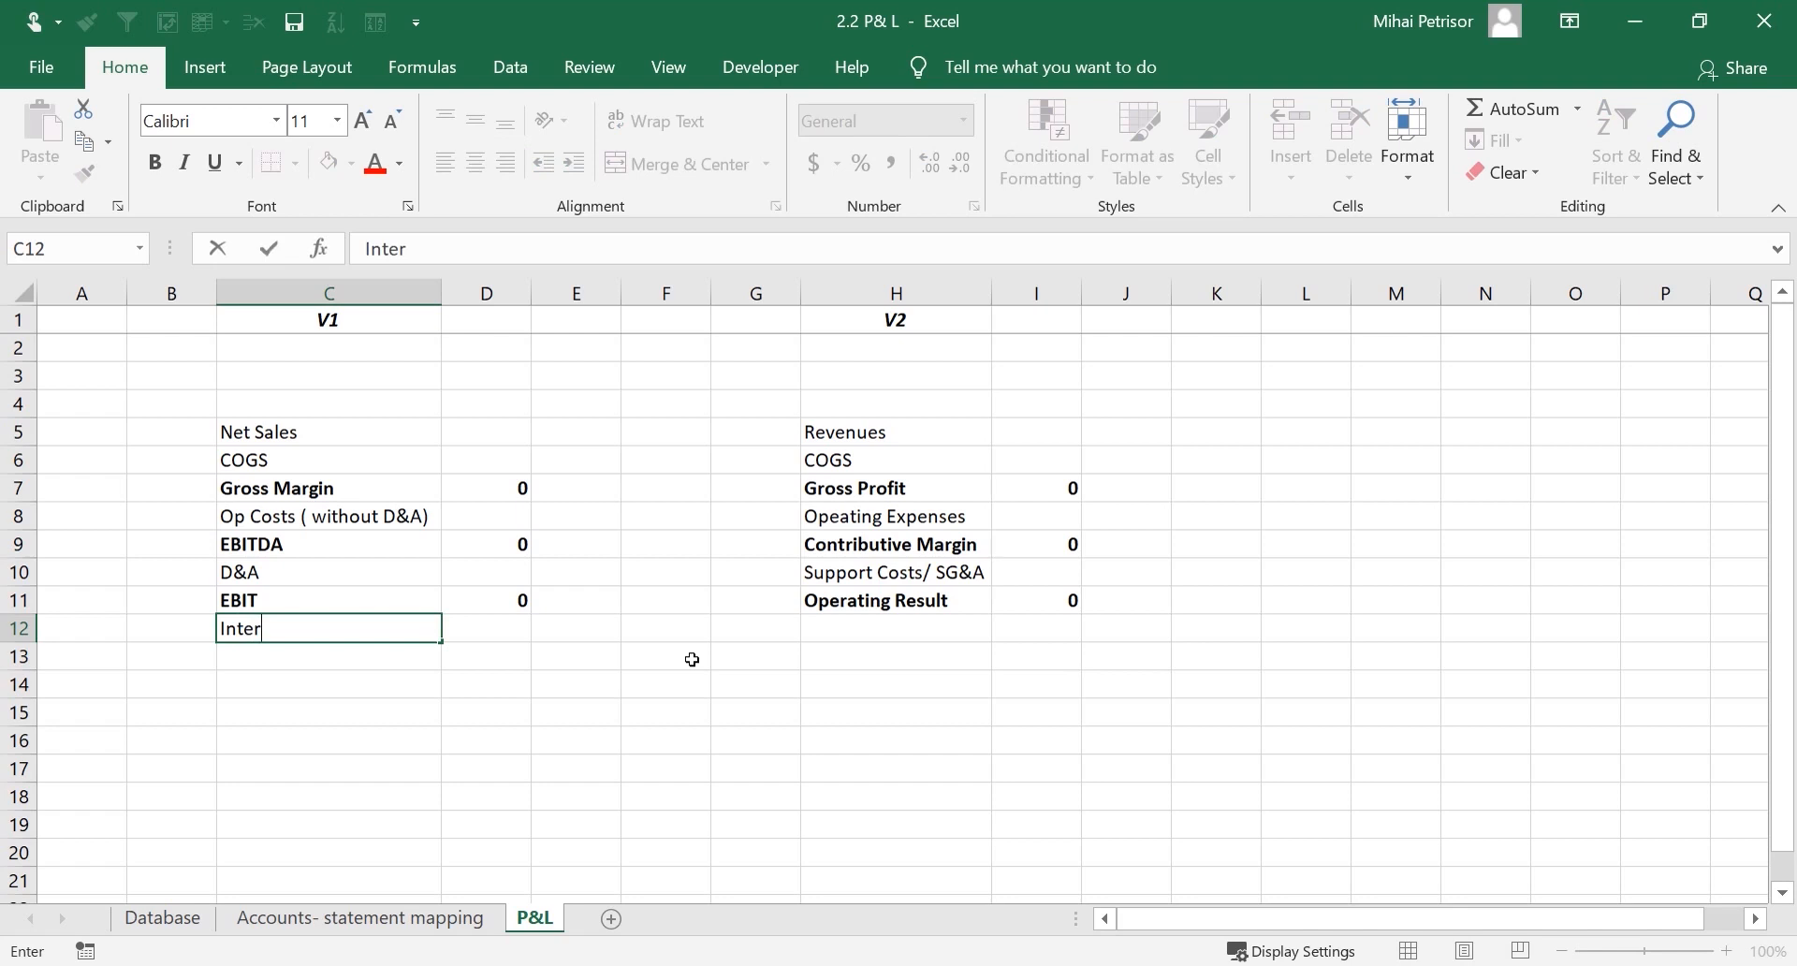
pyautogui.write('est and Taxes')
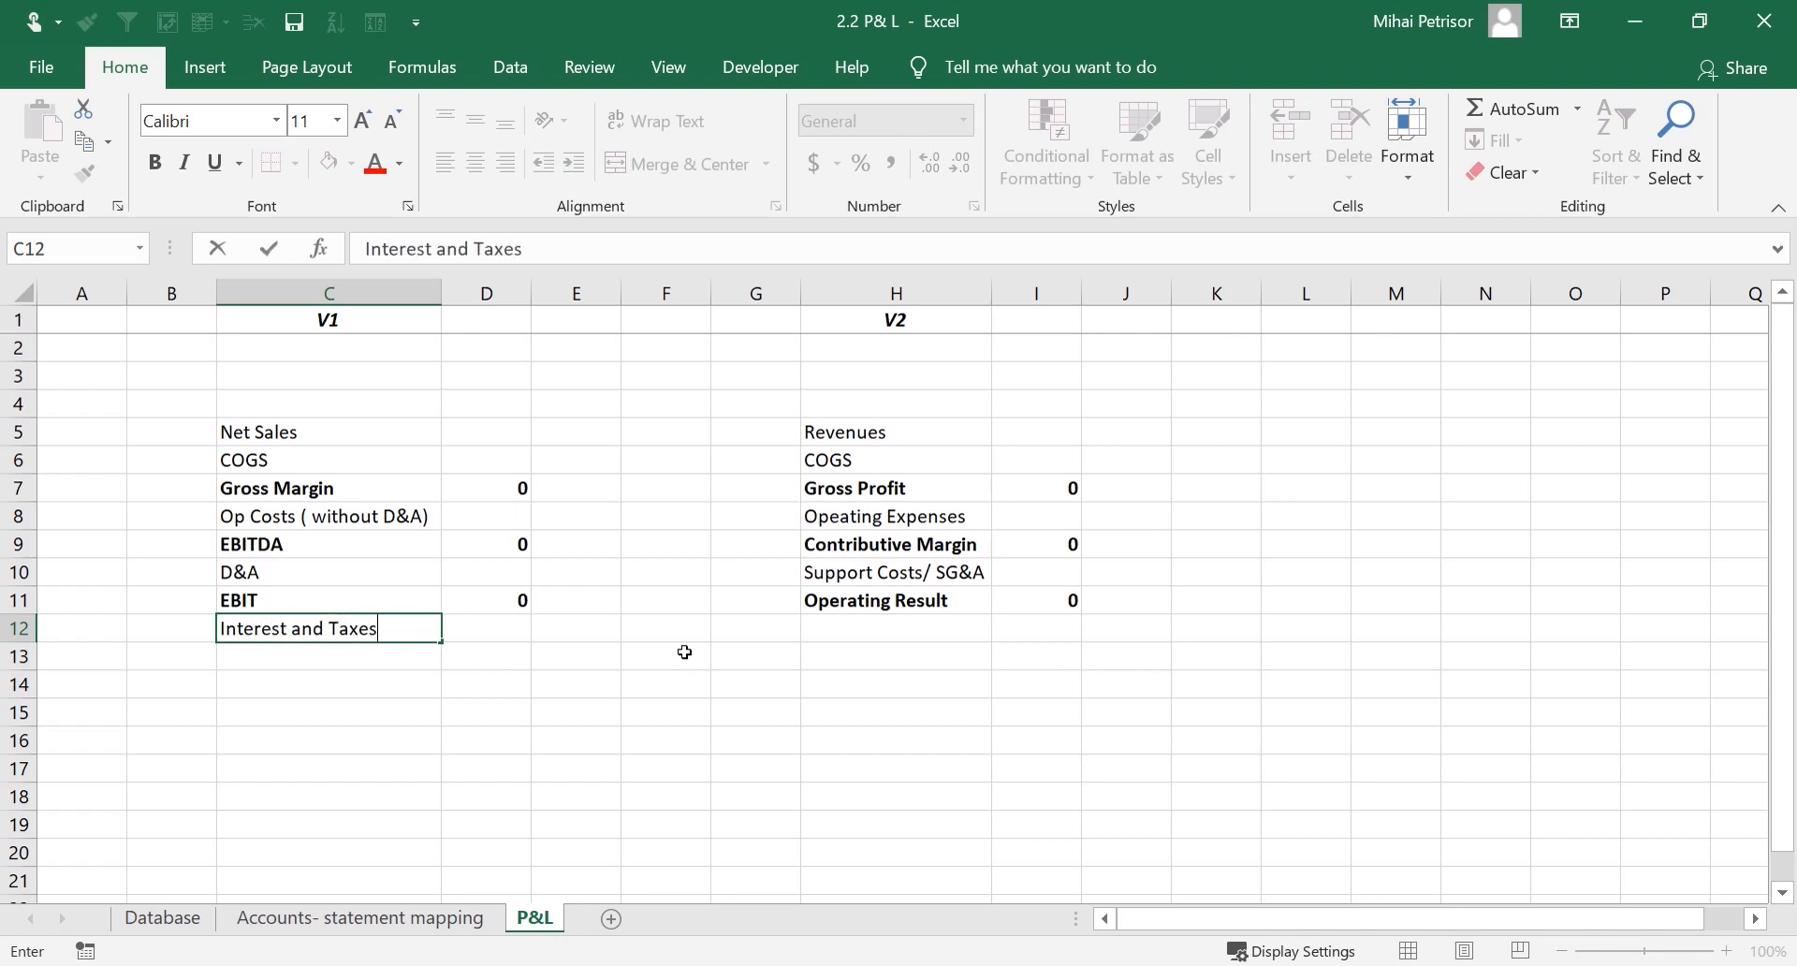
pyautogui.click(505, 662)
pyautogui.click(393, 655)
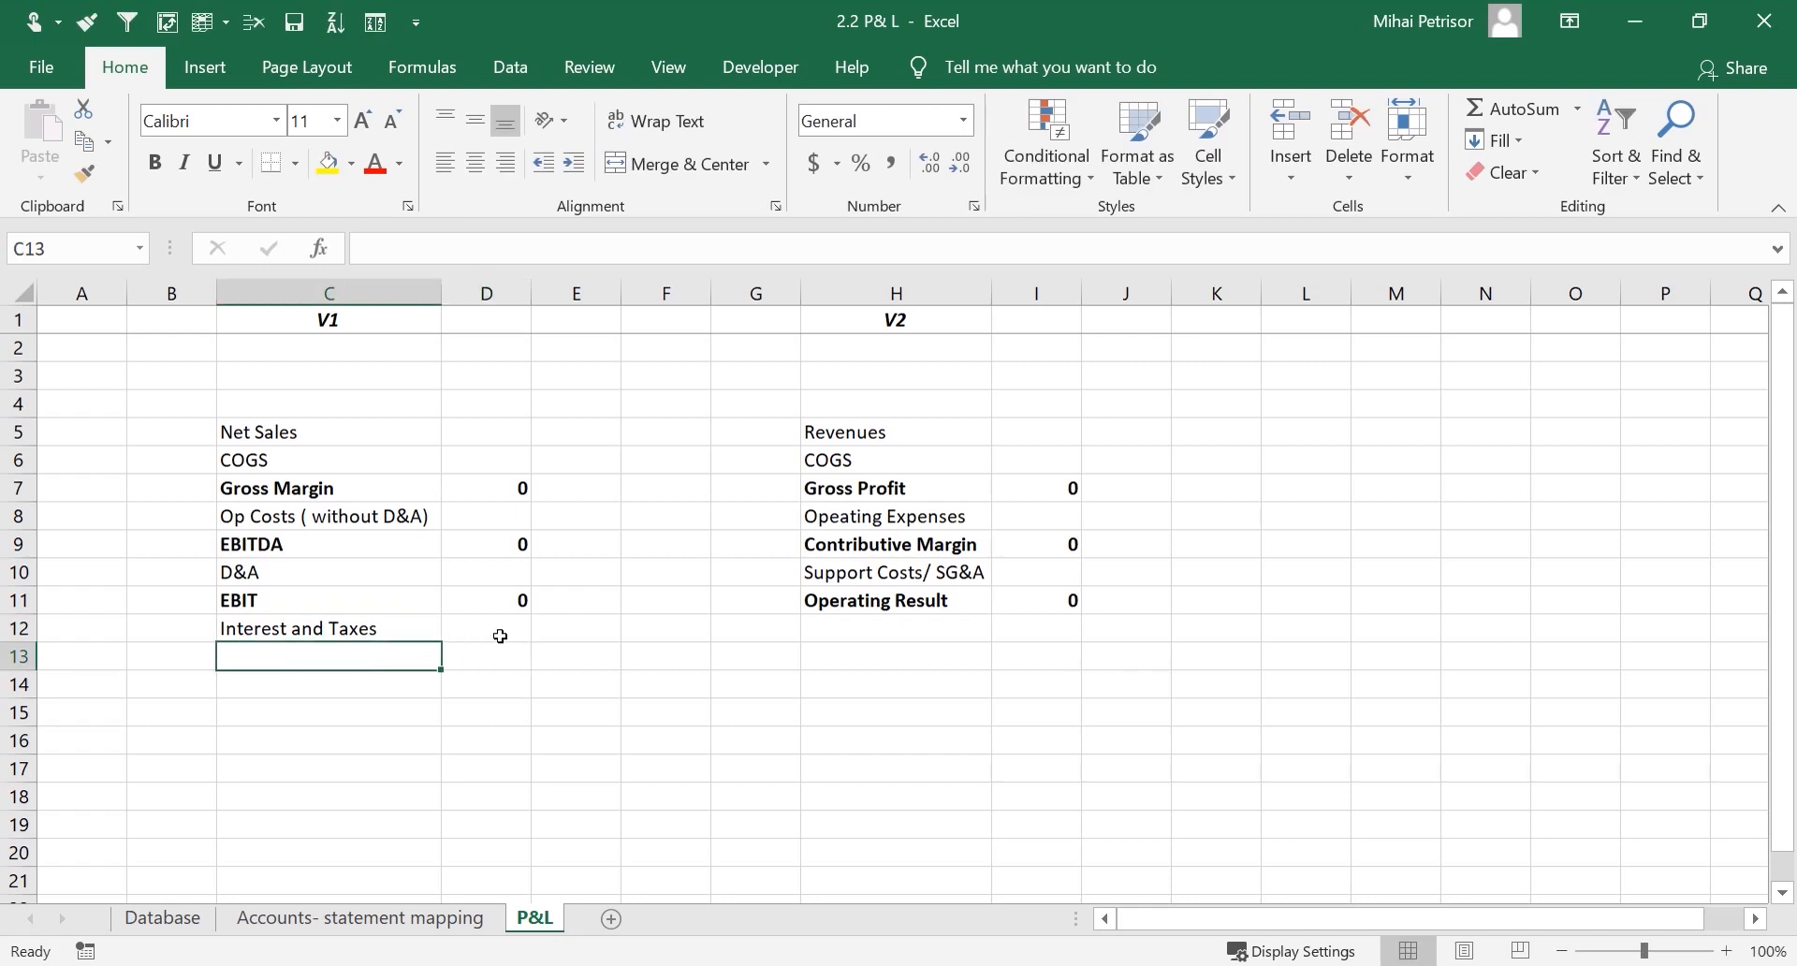
# Enter "Net Profit" in bold in cell C13 below Interest and Taxes
pyautogui.click(449, 636)
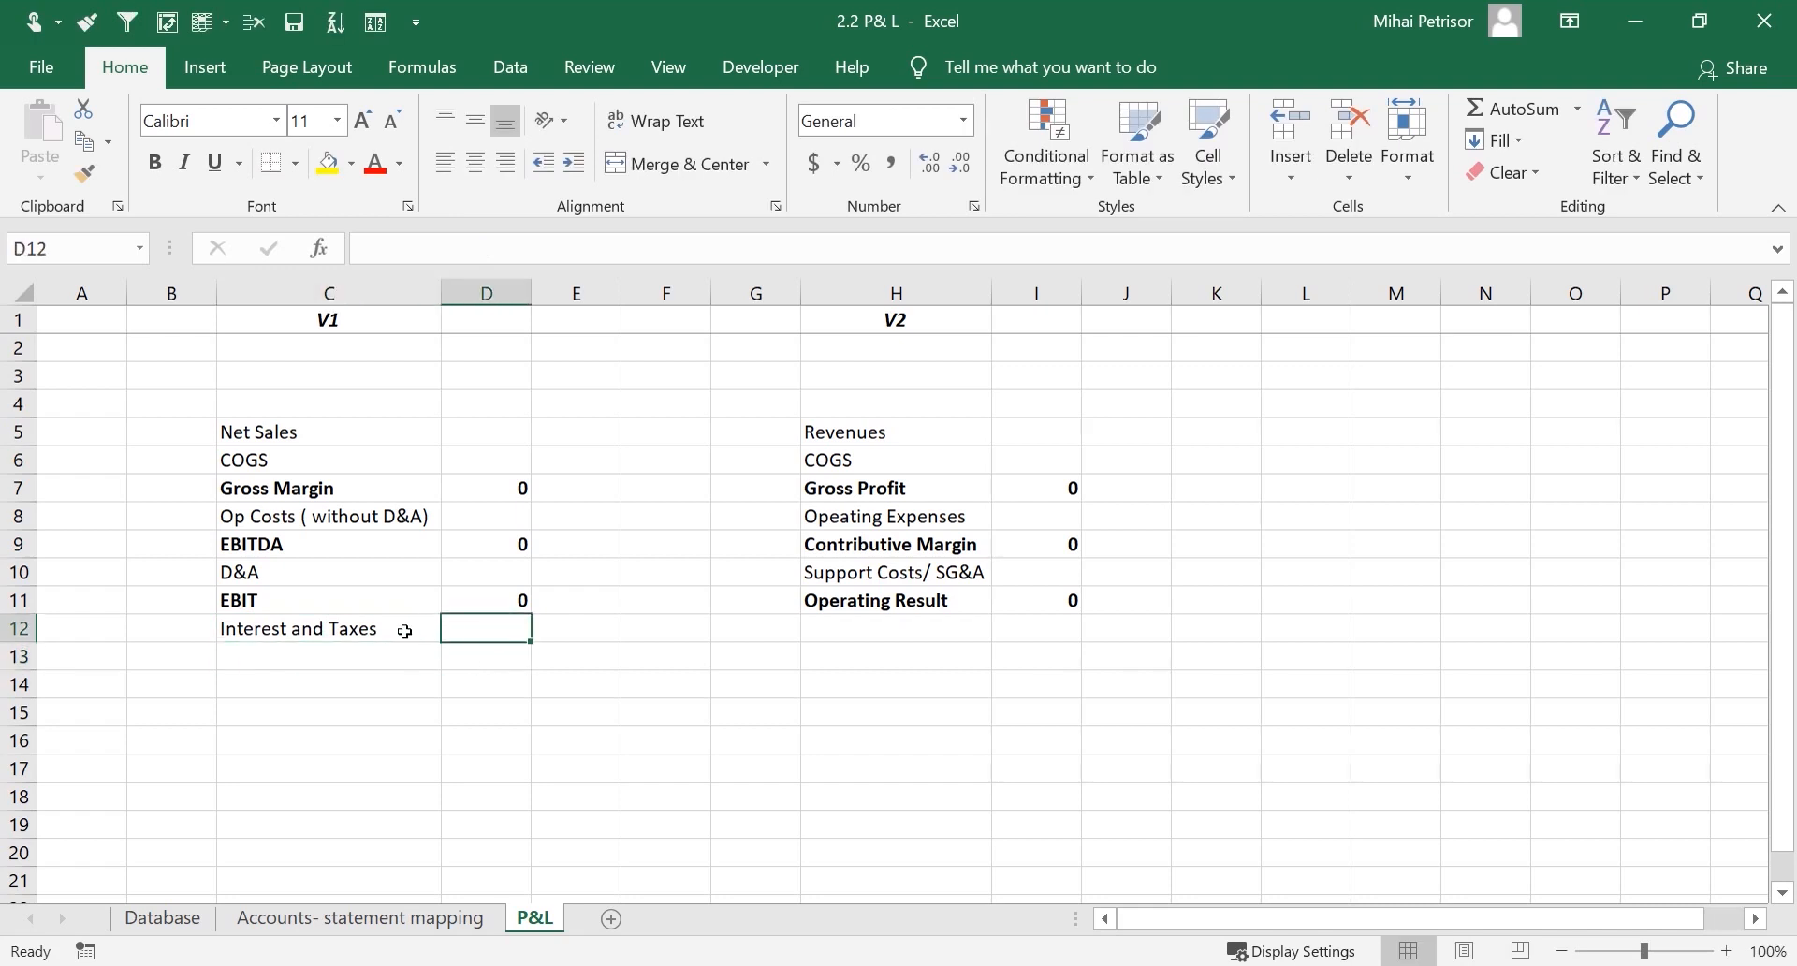
pyautogui.click(401, 631)
pyautogui.click(392, 653)
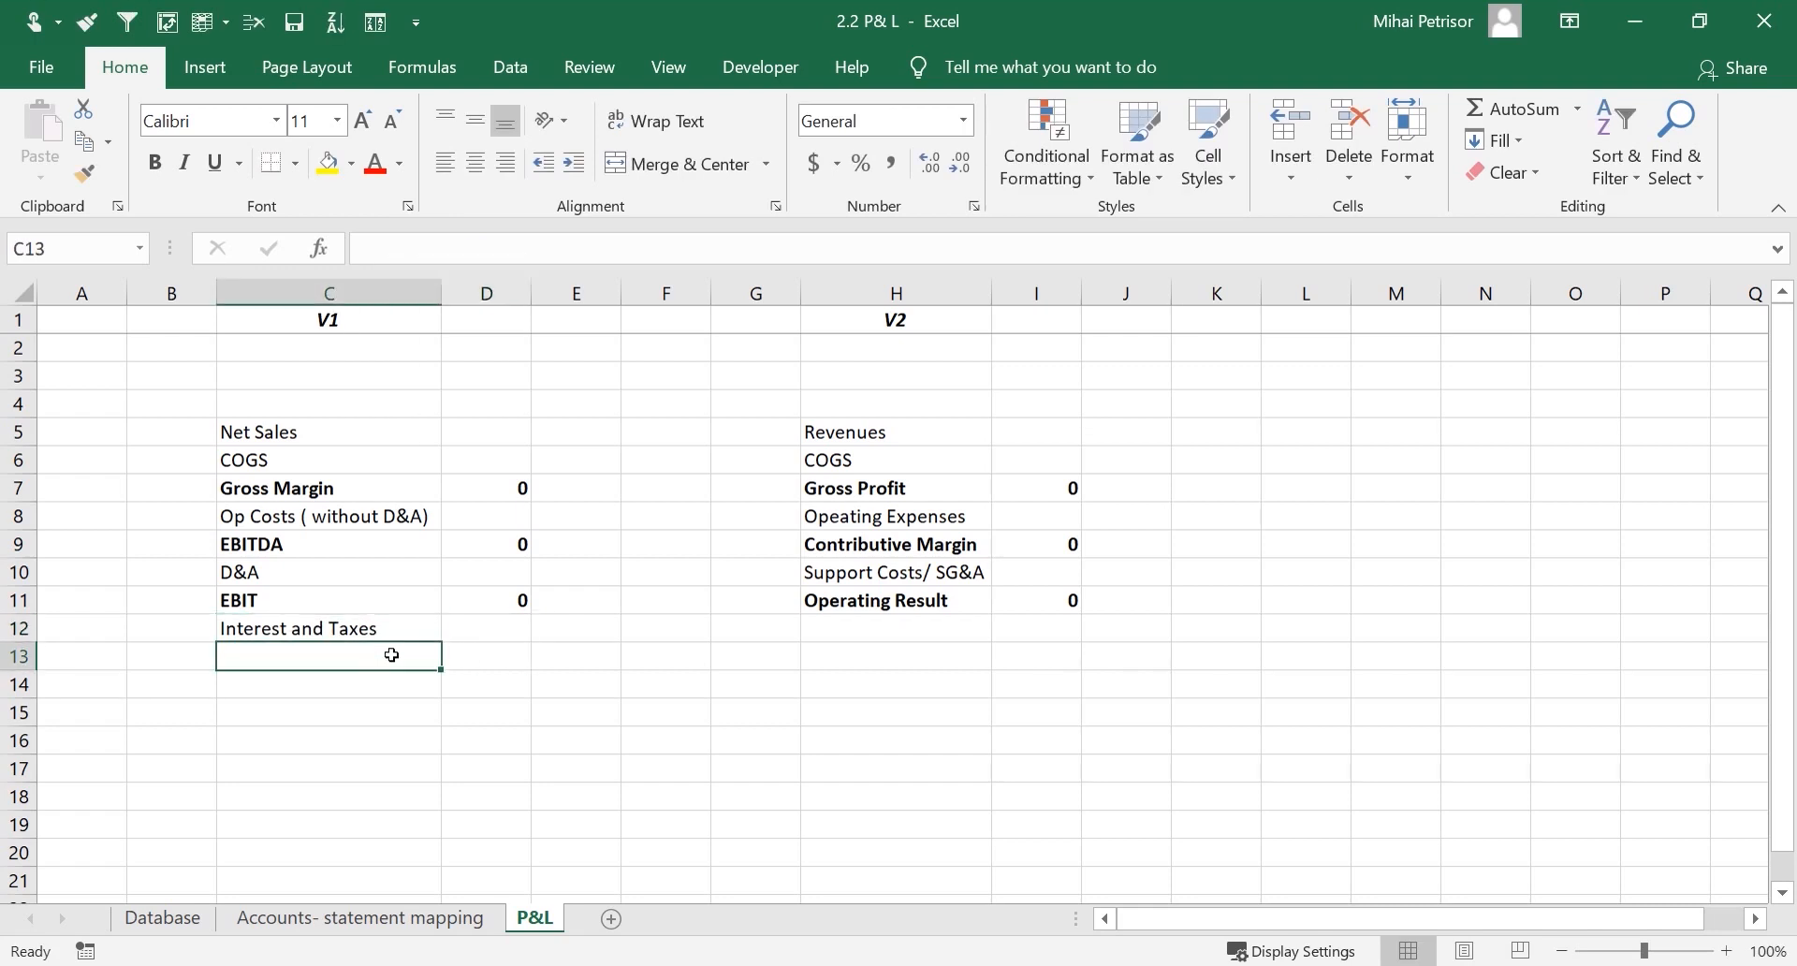
pyautogui.write('Net ')
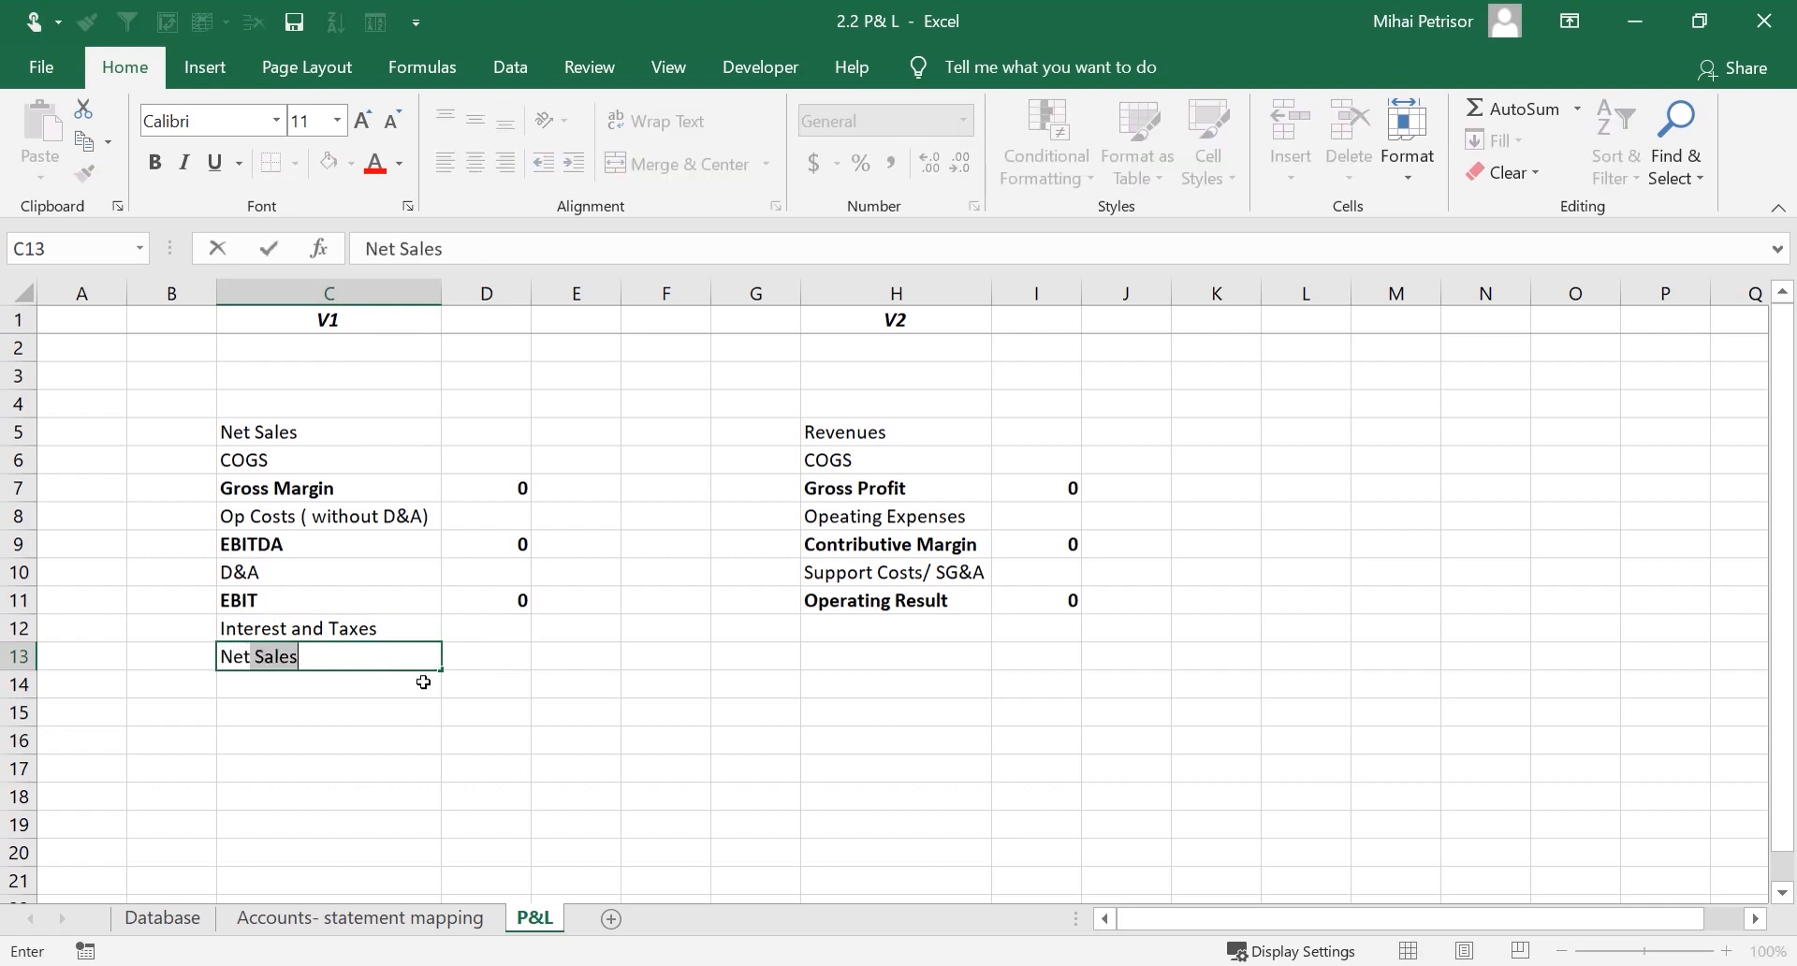
pyautogui.write('Profit')
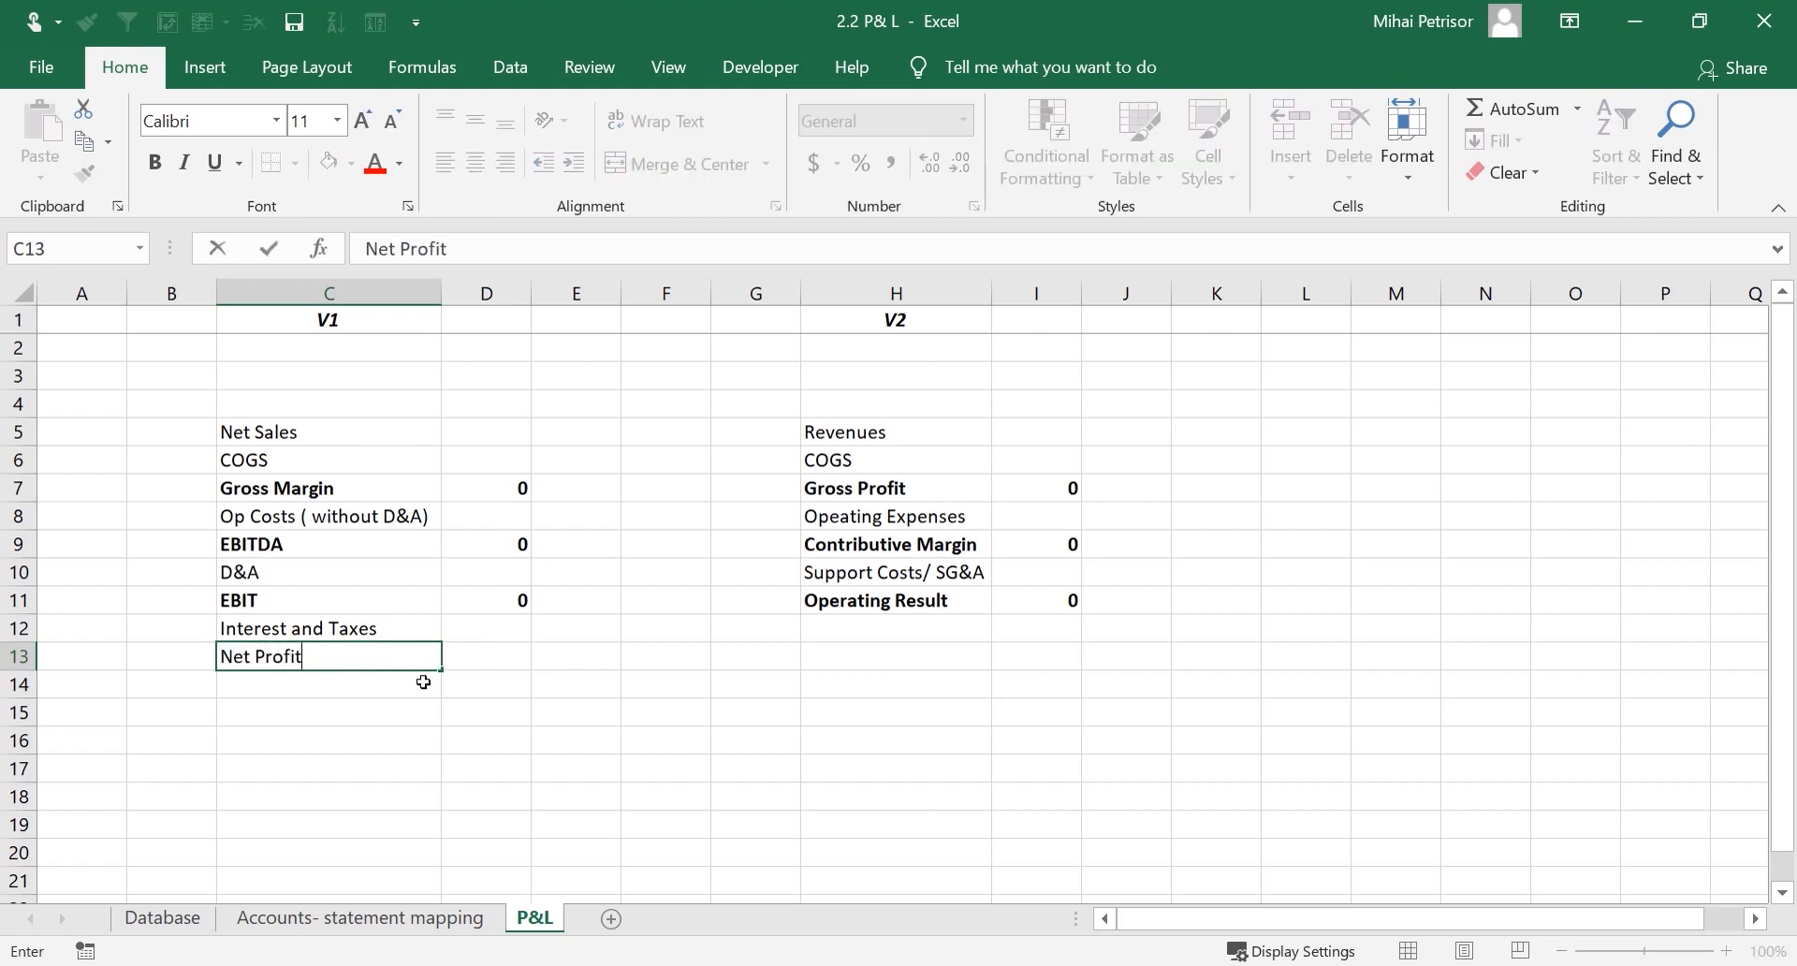
pyautogui.click(412, 730)
pyautogui.click(508, 660)
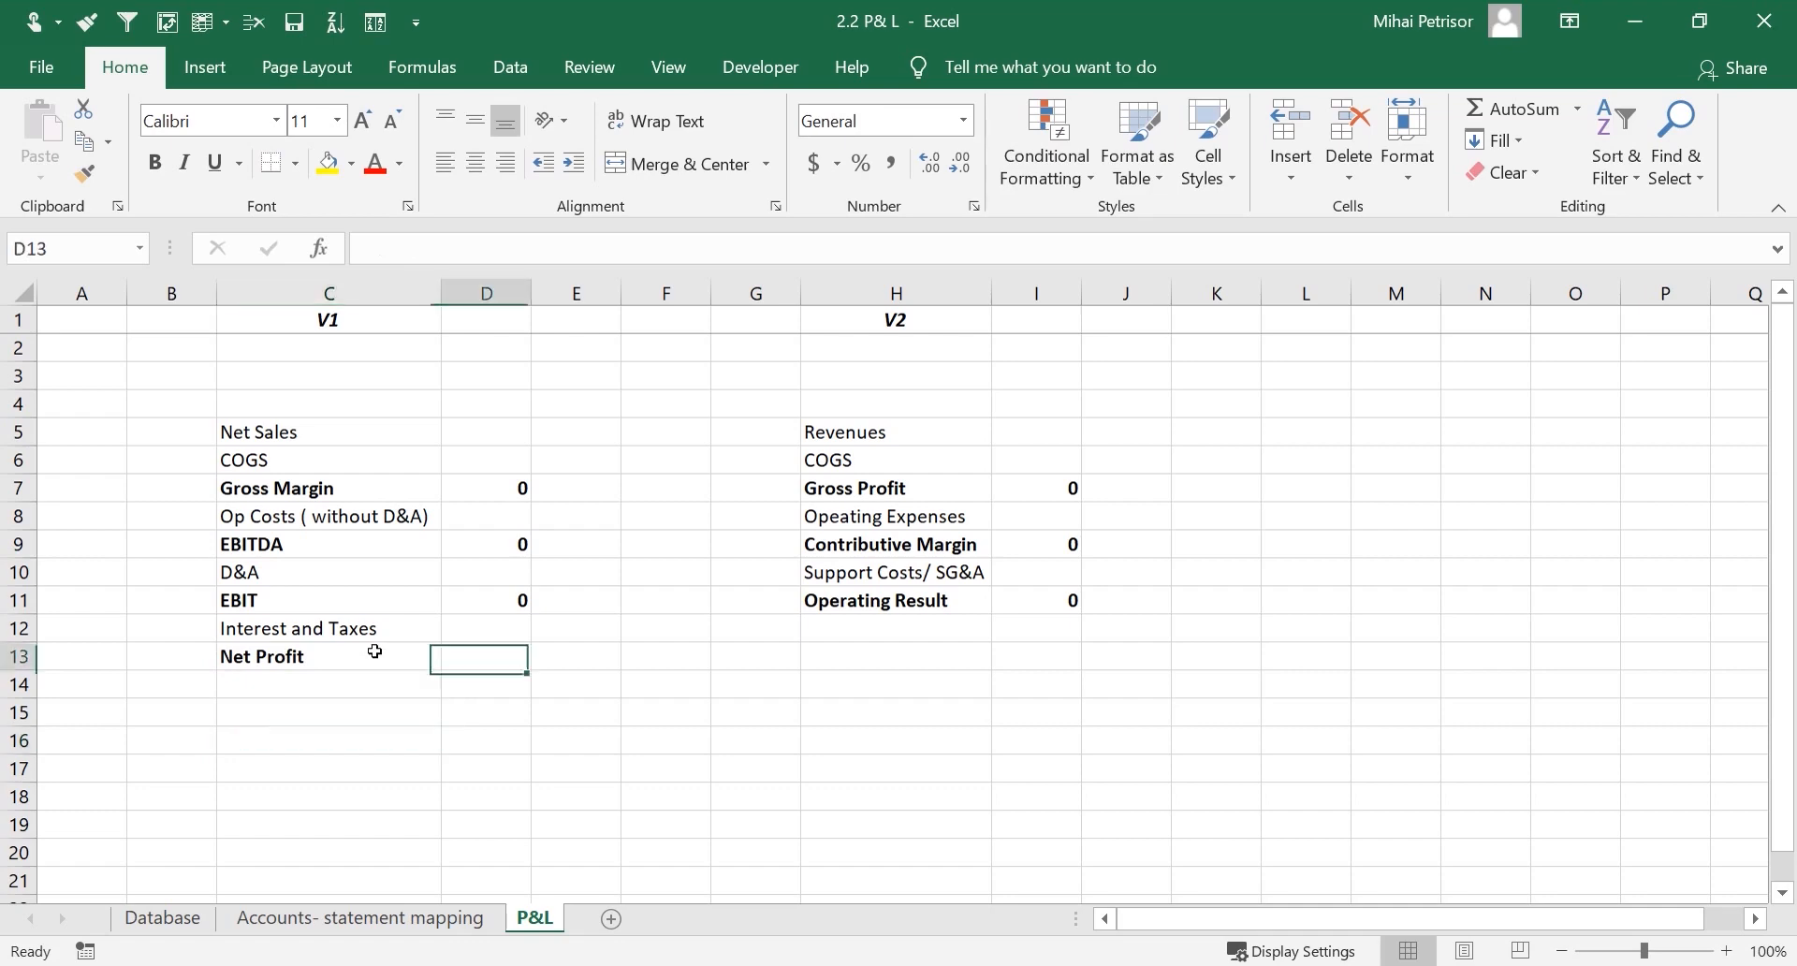
# Change the label in cell C13 to "Net Income"
pyautogui.click(286, 655)
pyautogui.doubleClick(279, 659)
pyautogui.write('Income')
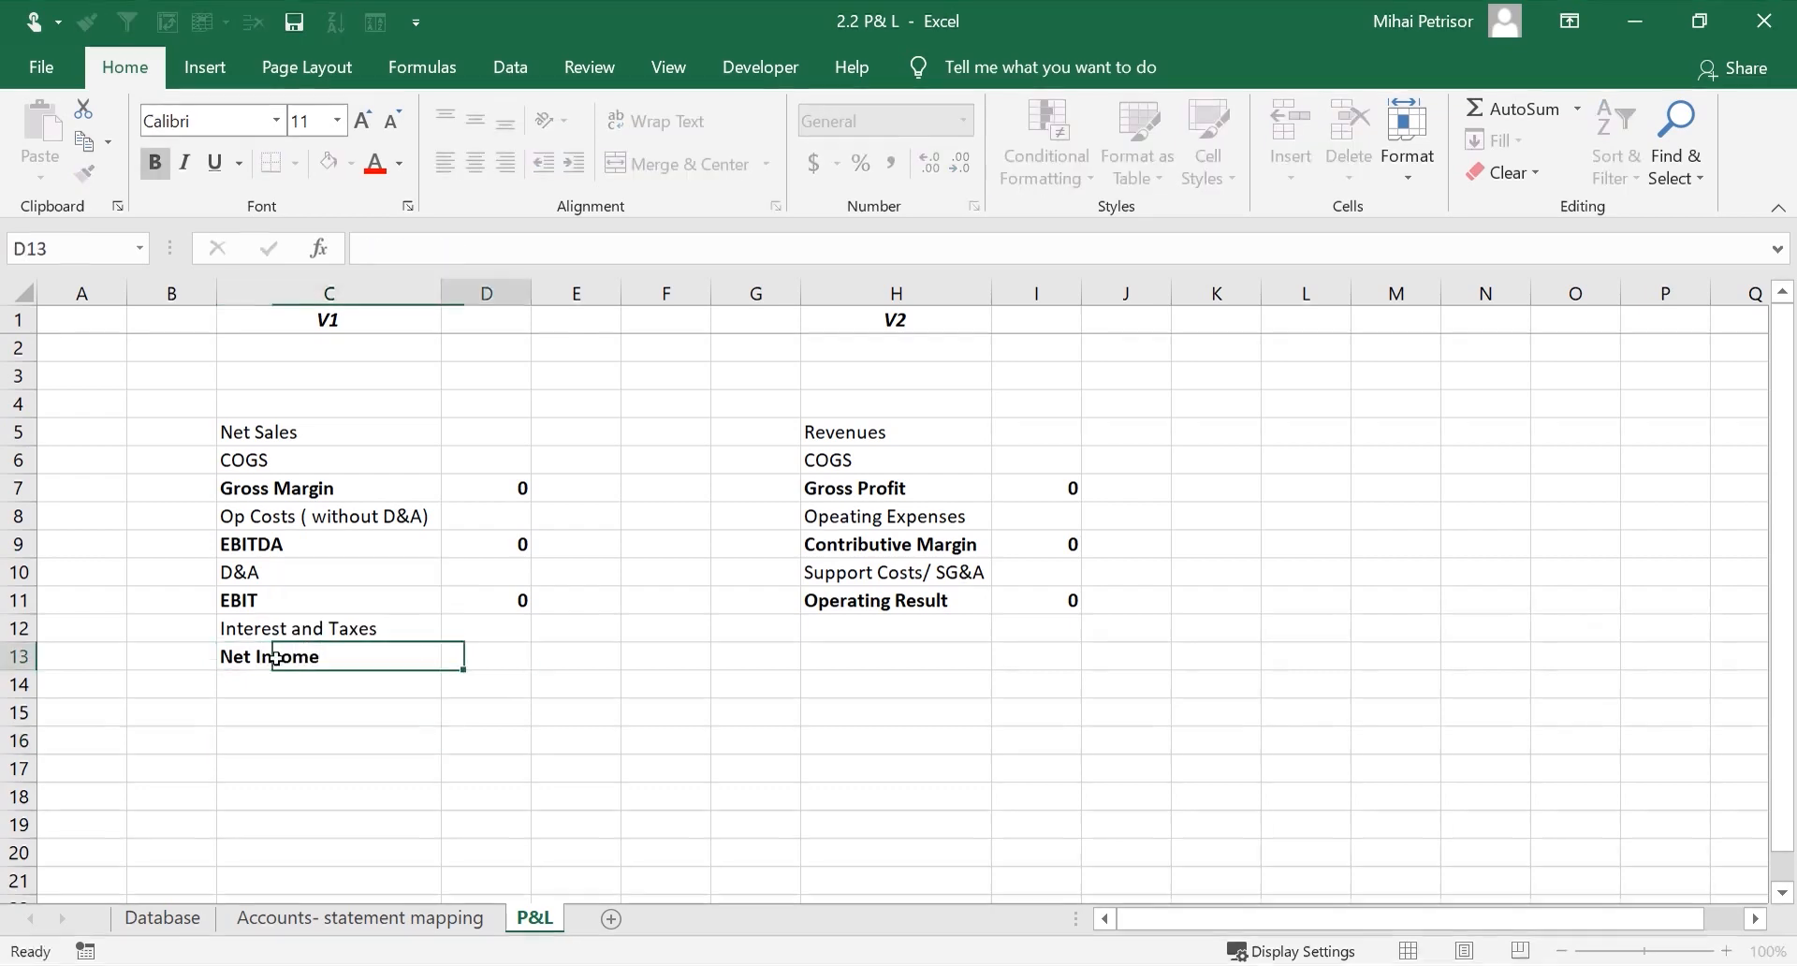
pyautogui.press('Tab')
# Enter "Interest" in cell H12 below Operating Result
pyautogui.click(881, 656)
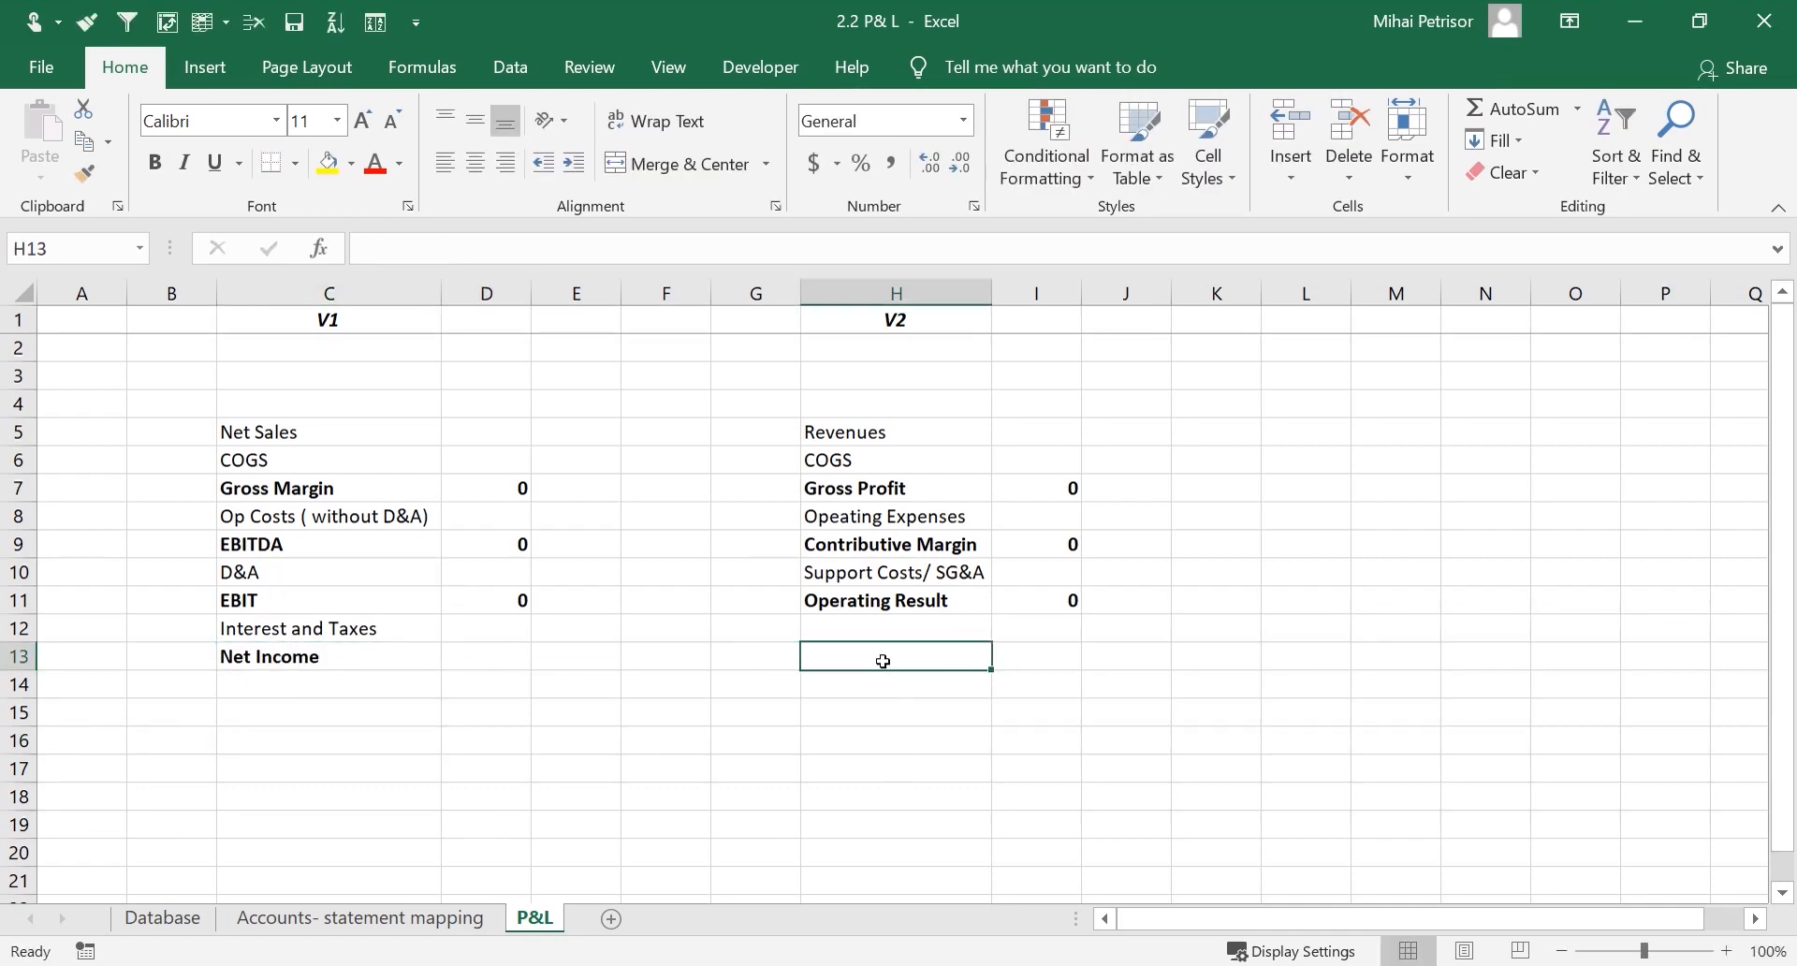
pyautogui.click(904, 629)
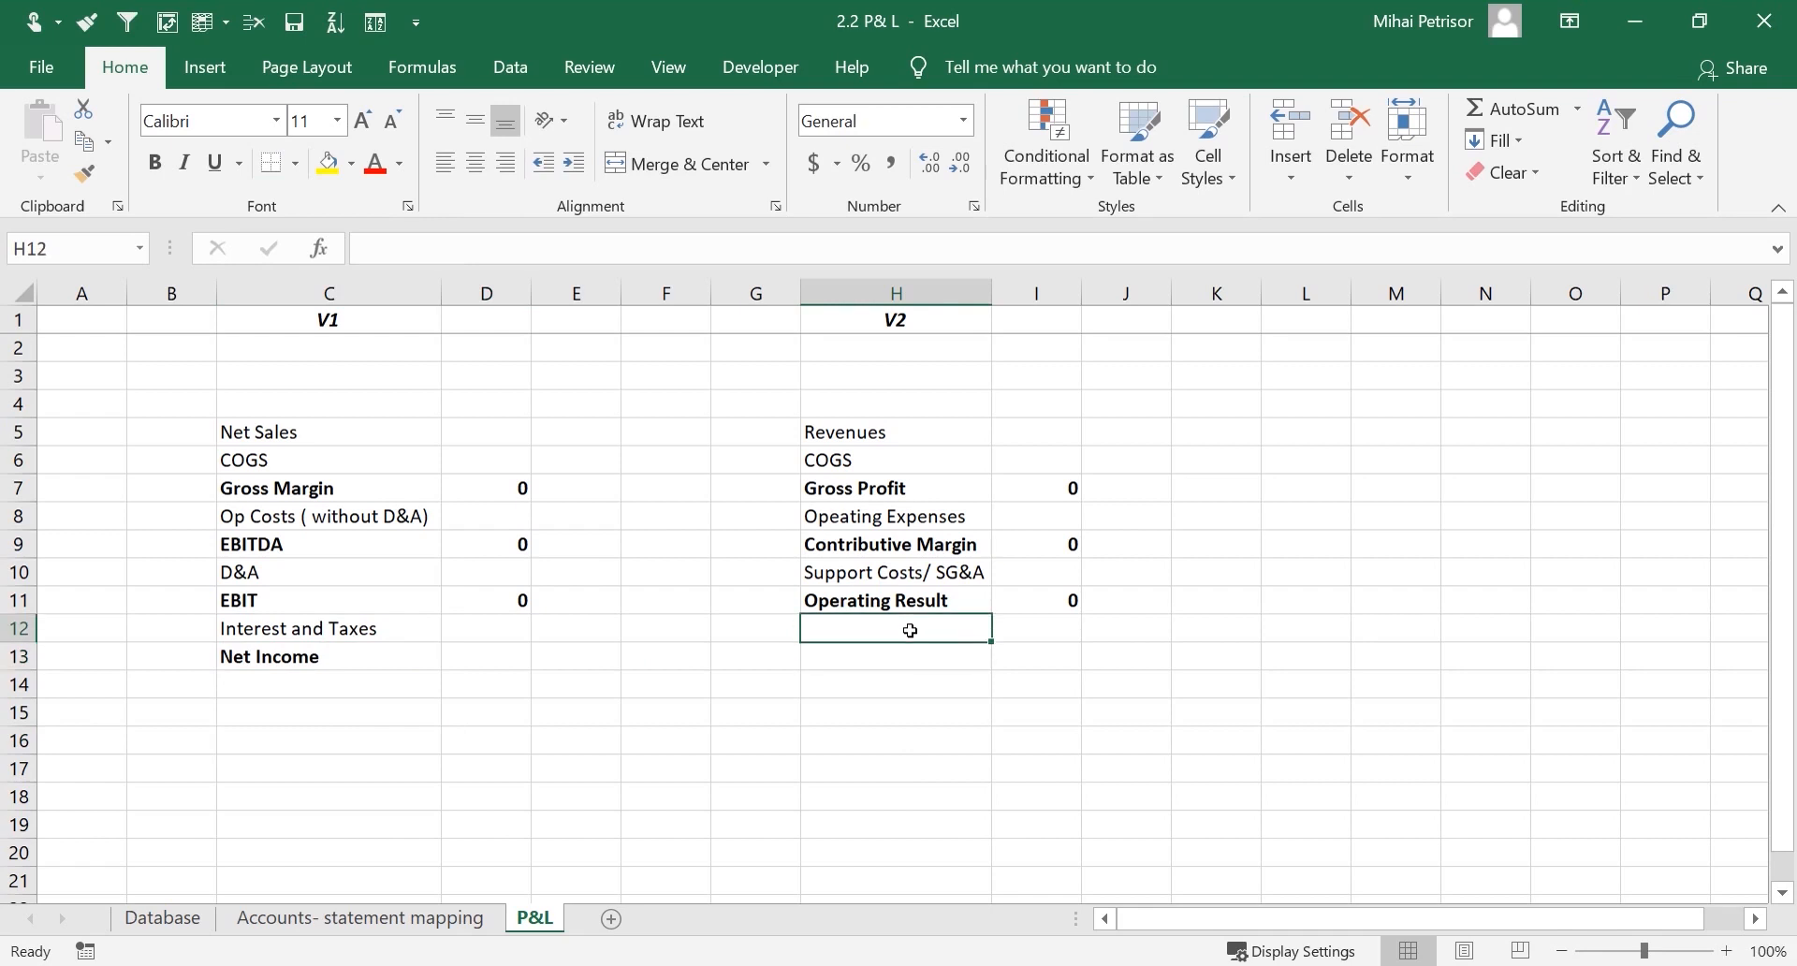
pyautogui.click(1036, 629)
pyautogui.click(935, 625)
pyautogui.write('I')
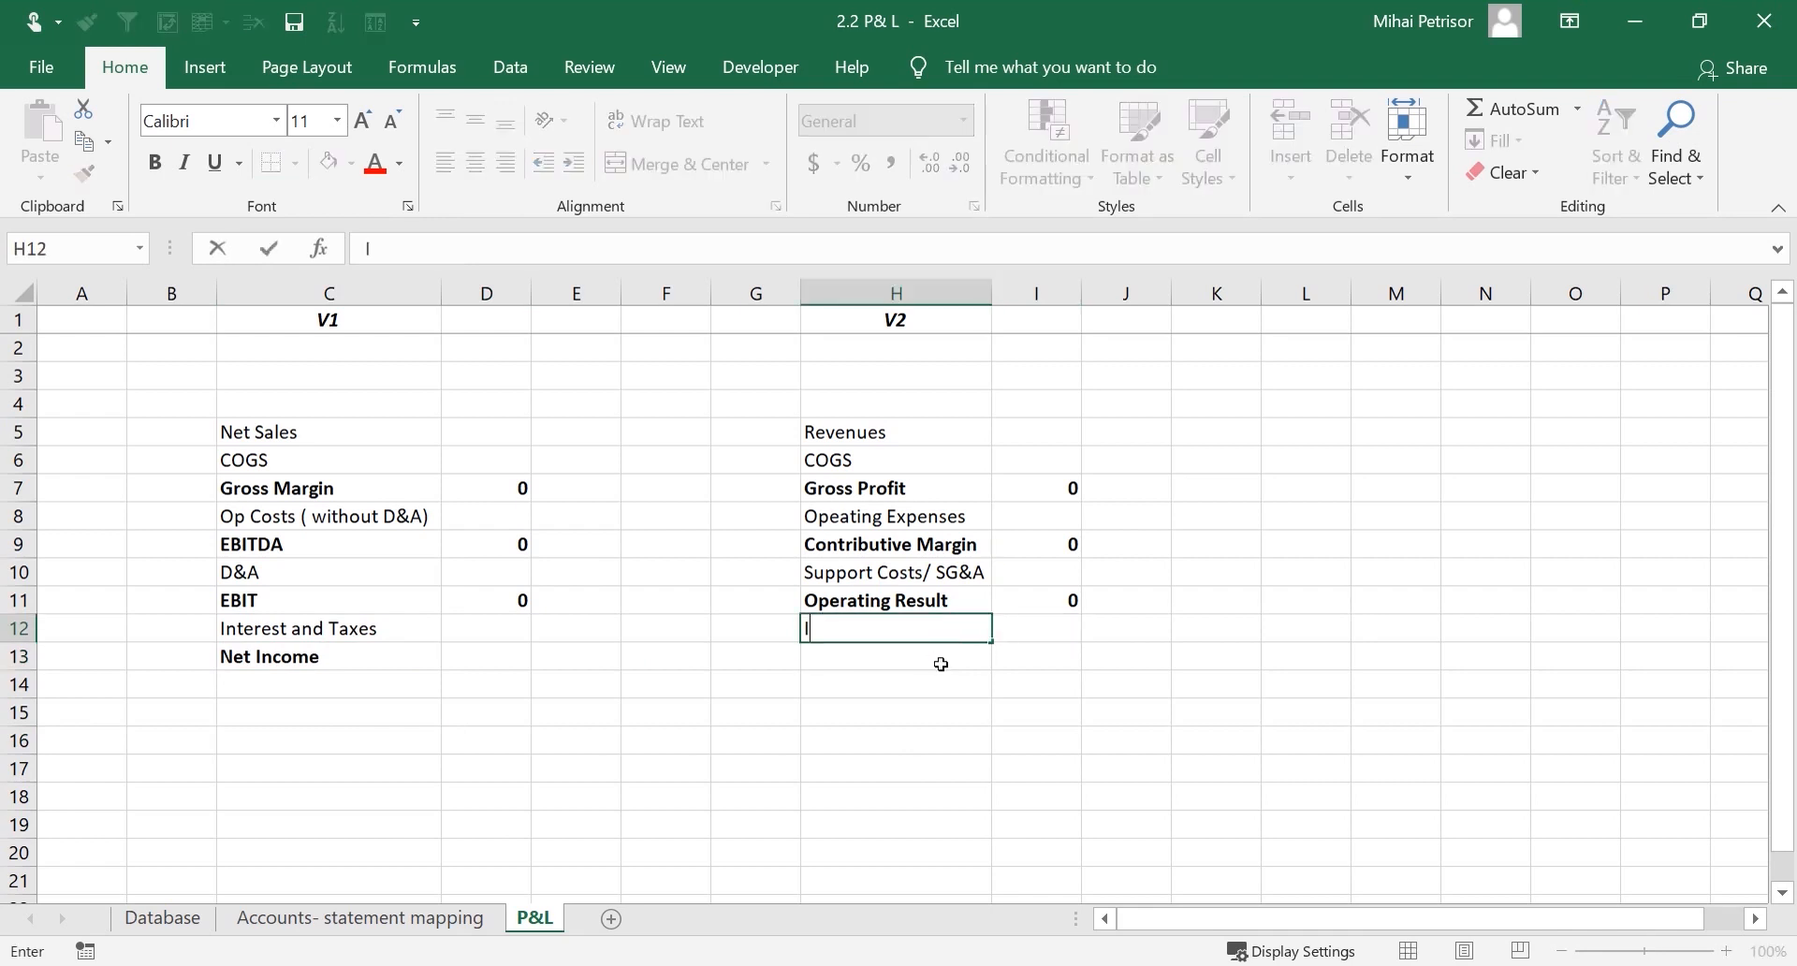
pyautogui.write('nterest')
pyautogui.click(946, 713)
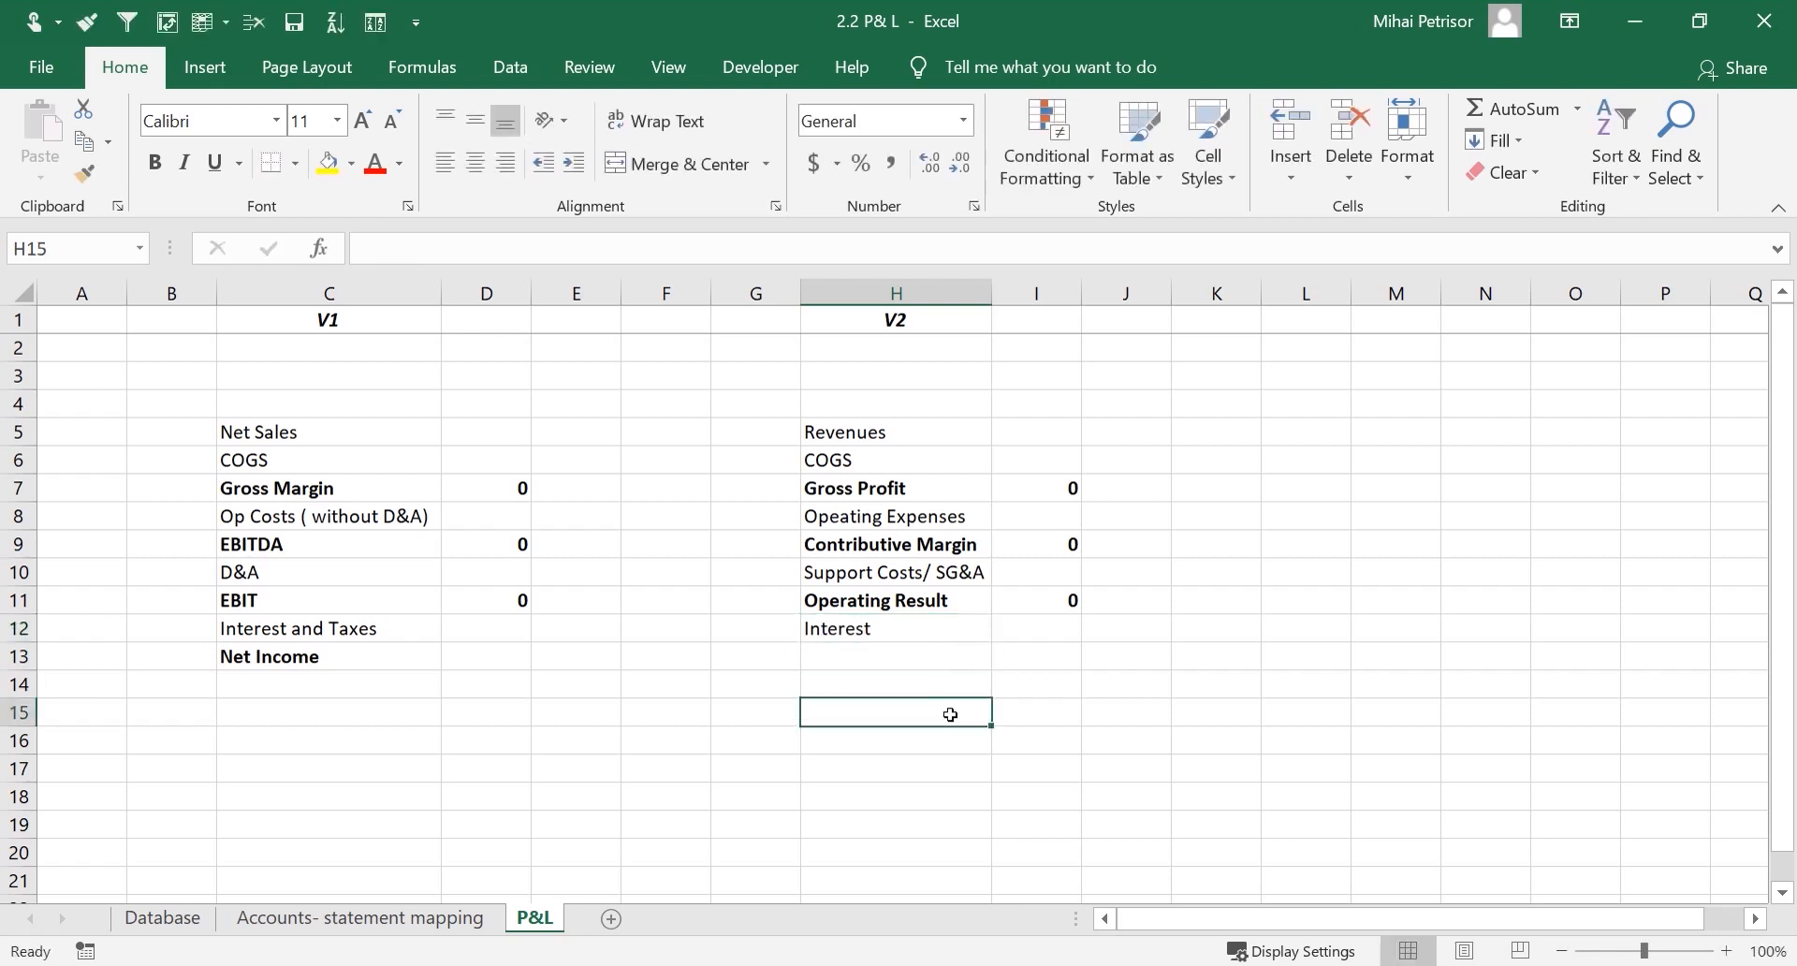
# Enter the label "Net Result" in cell H13 below Interest
pyautogui.click(939, 650)
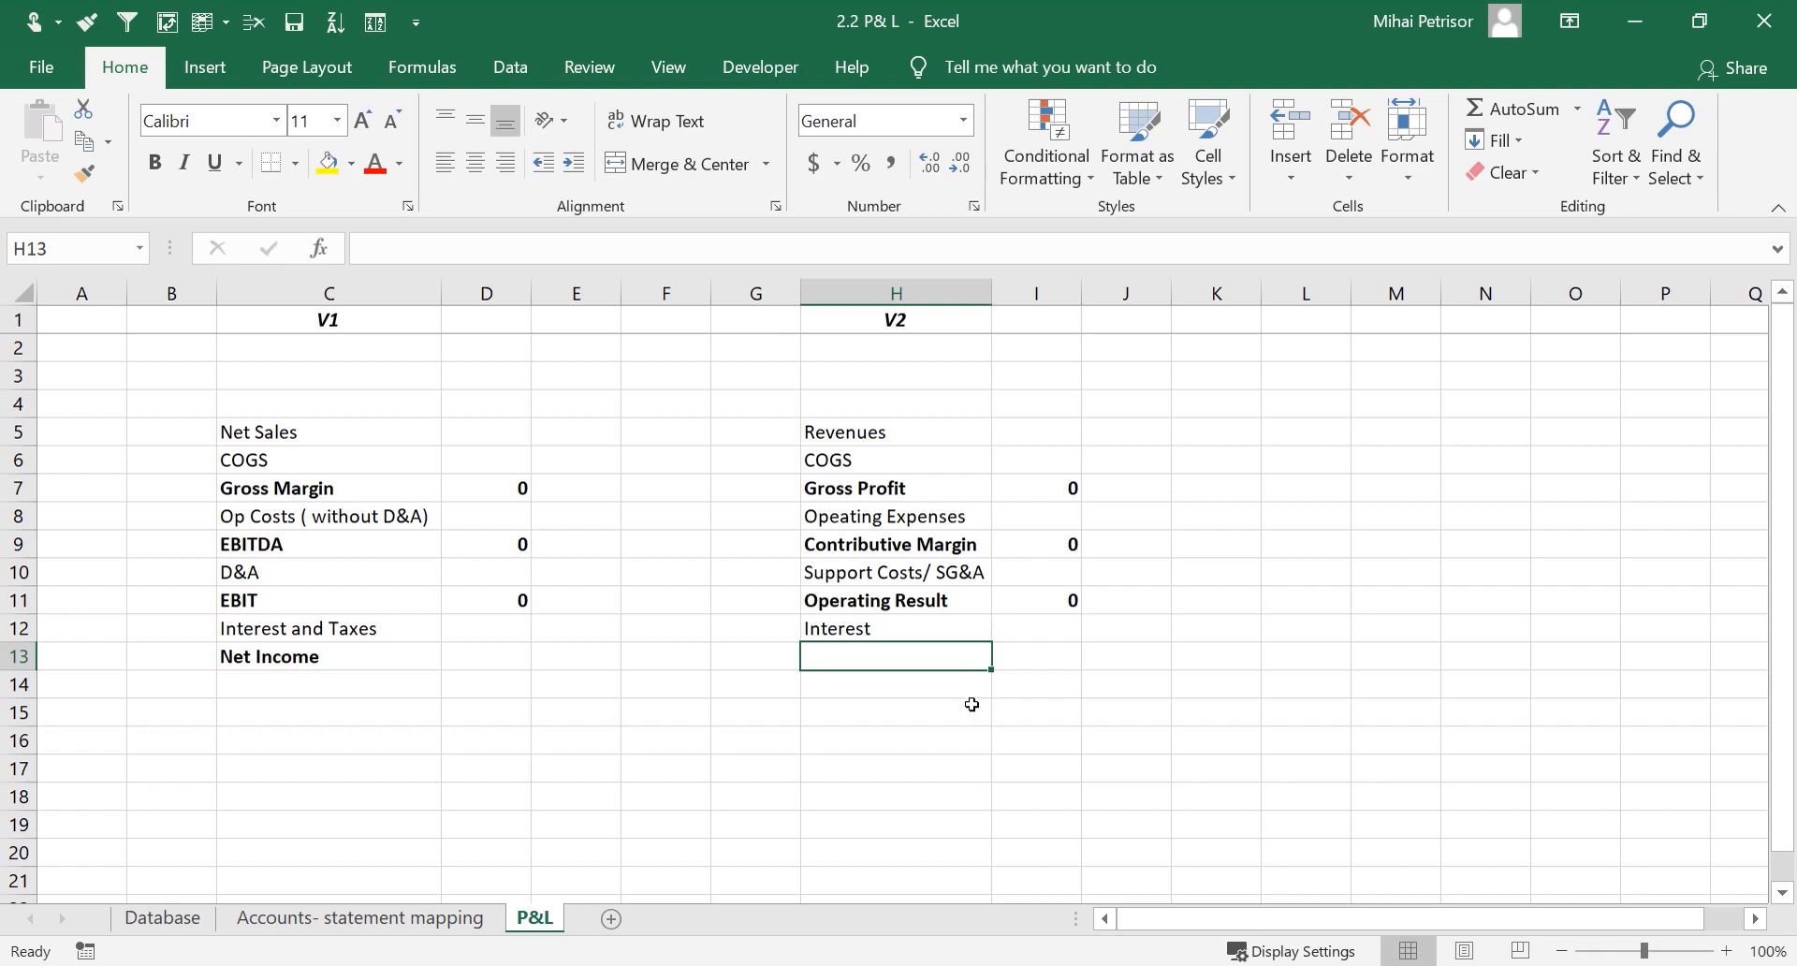
pyautogui.write('R')
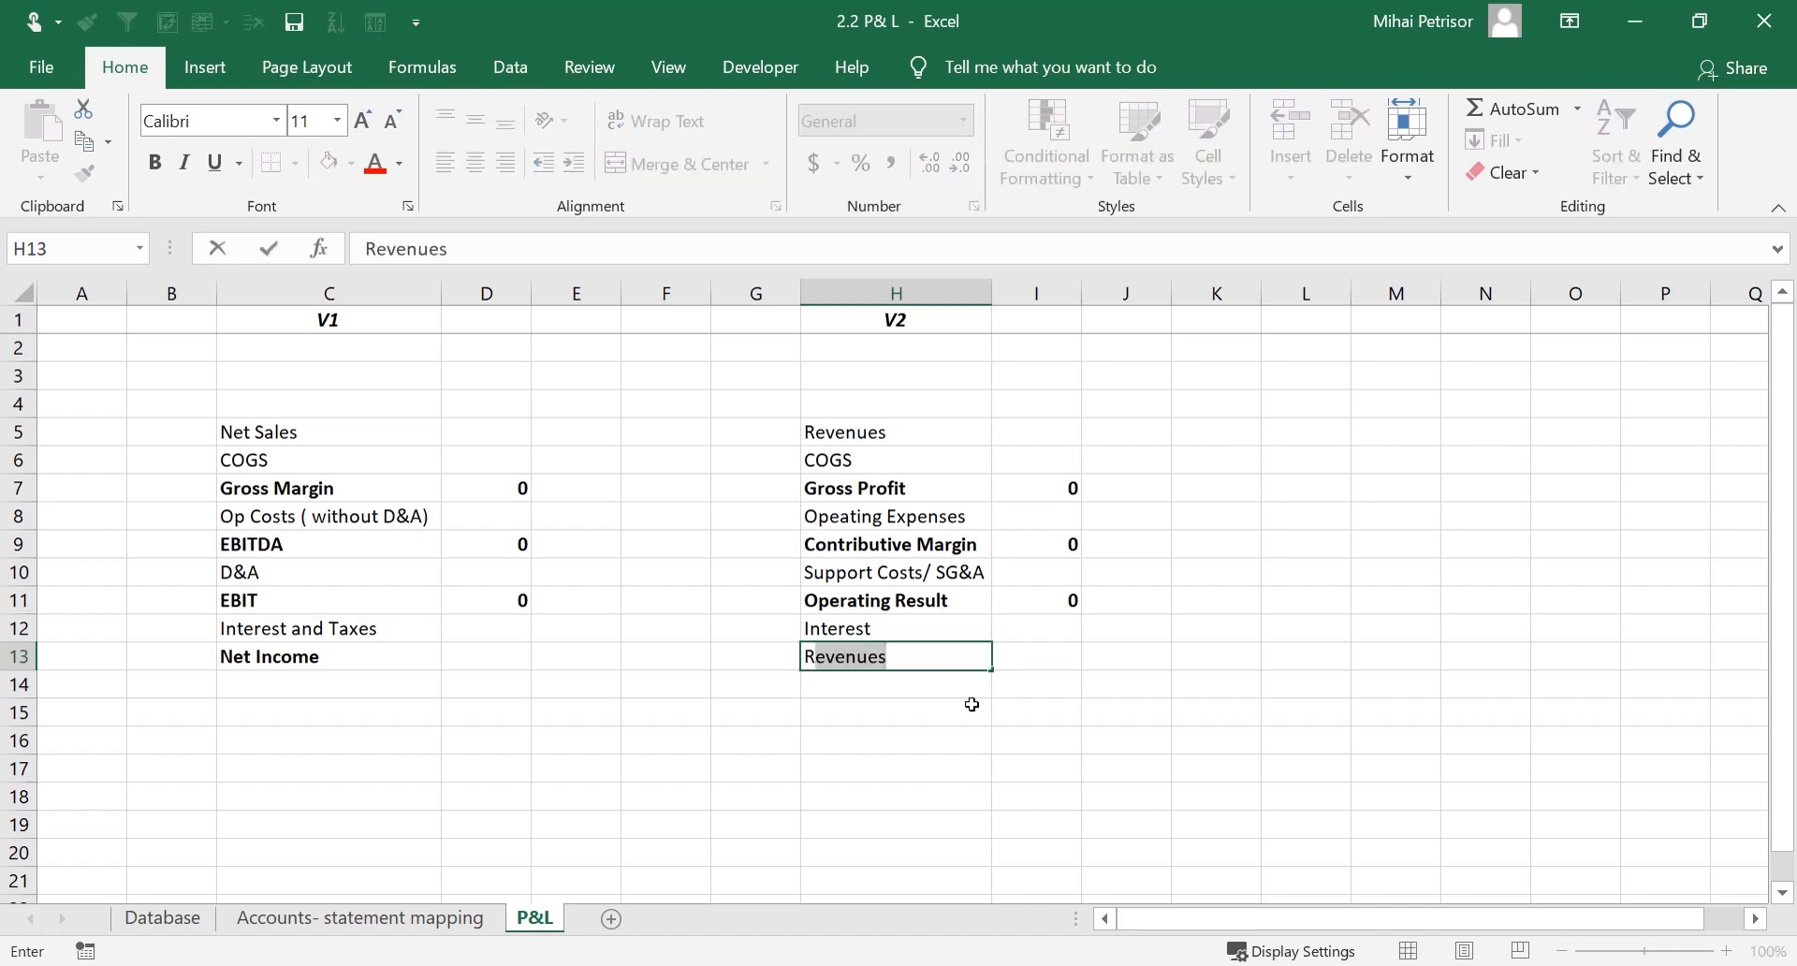
pyautogui.press('BackSpace')
pyautogui.press('BackSpace')
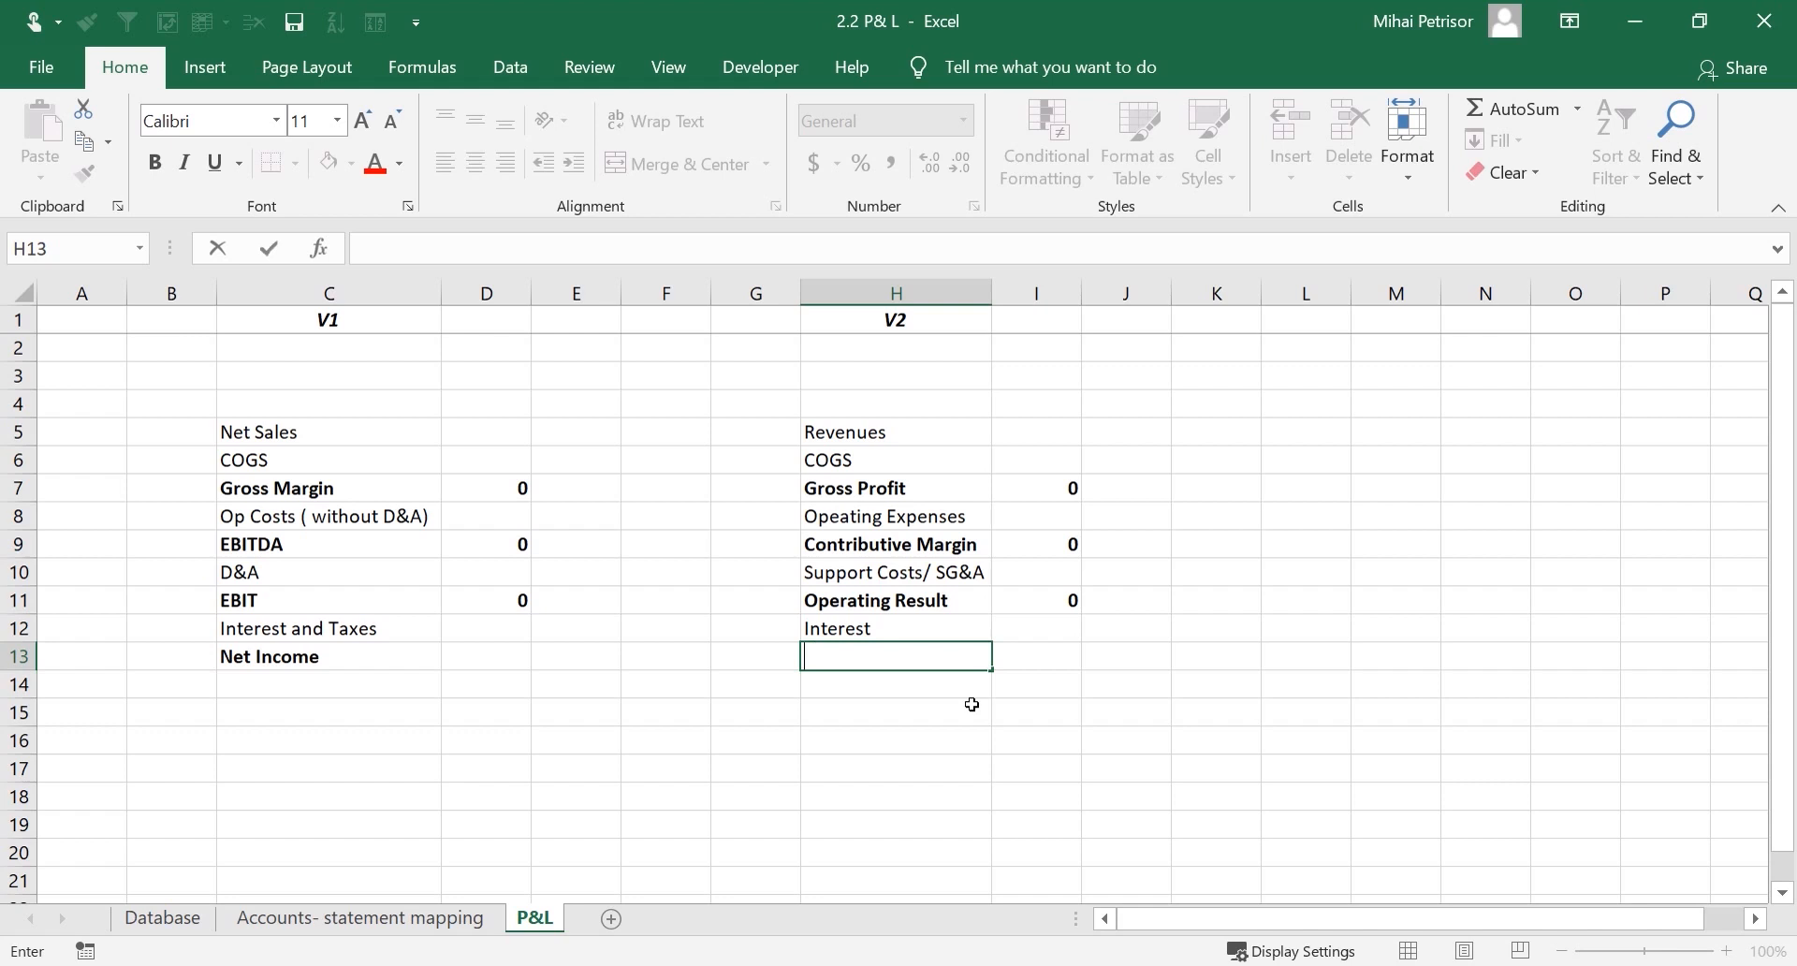
pyautogui.write('Result')
pyautogui.press('BackSpace')
pyautogui.write('t')
pyautogui.click(806, 655)
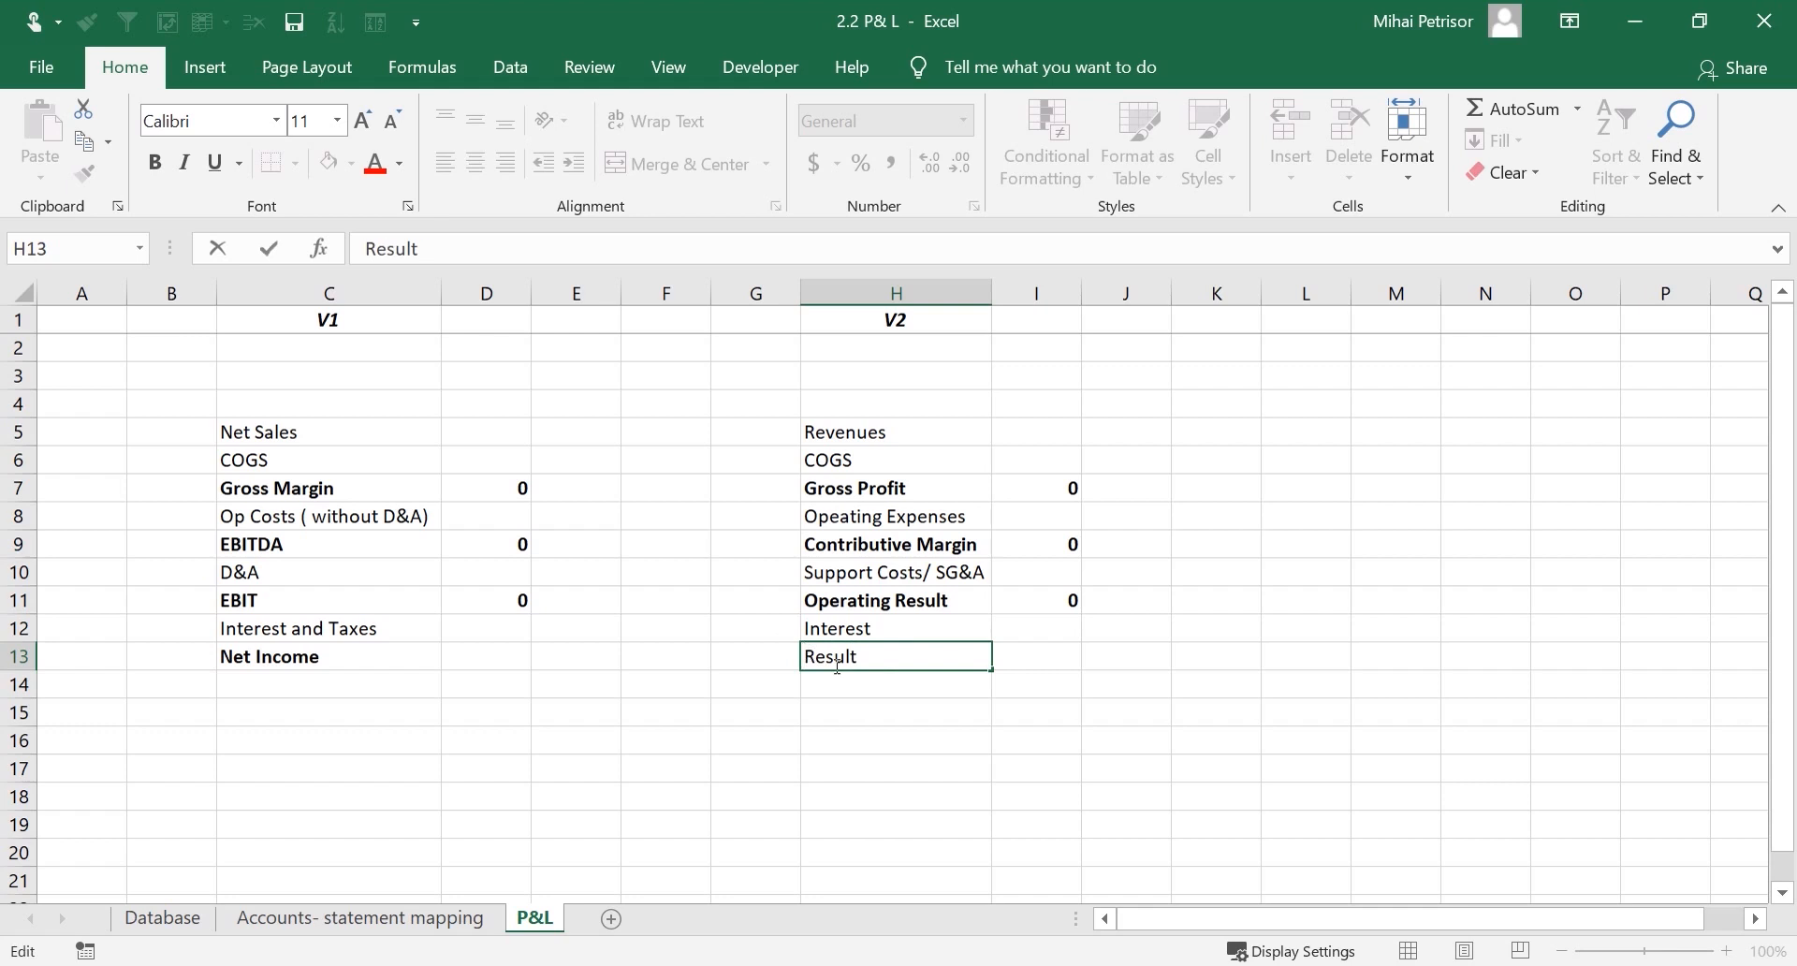
pyautogui.write('Net ')
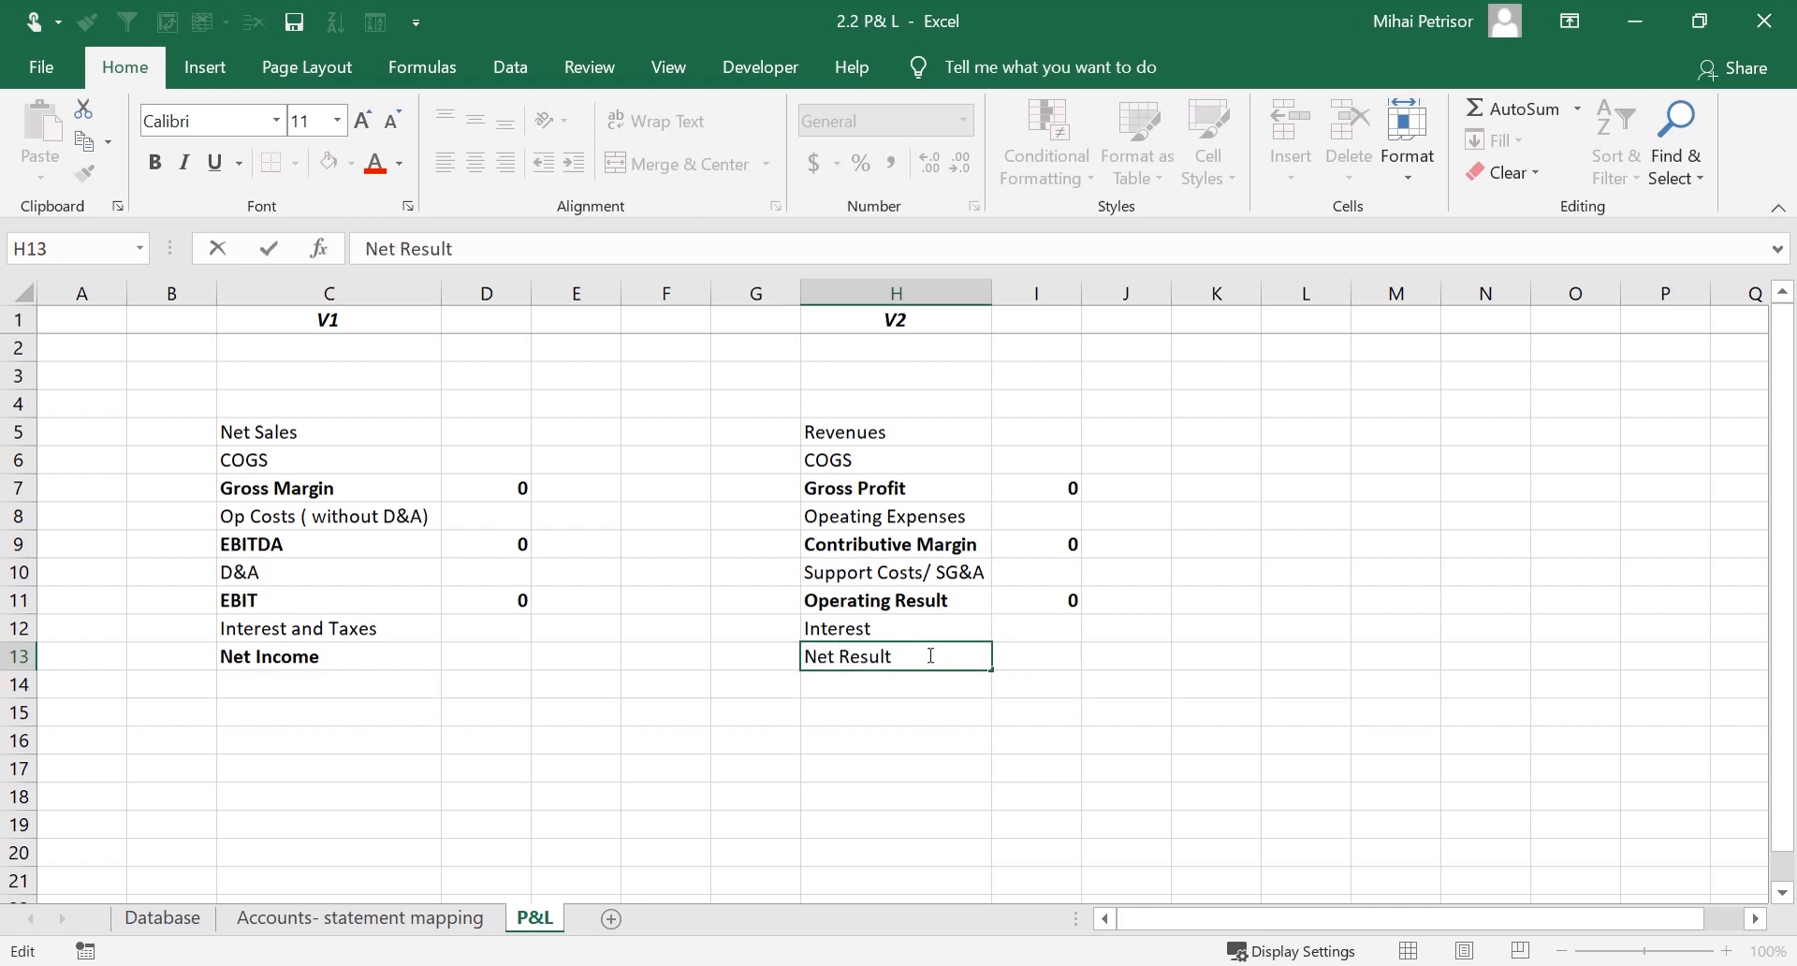
# Extend the H13 label to "Net Result( Before Taxes)", make it bold and widen column H to fit it
pyautogui.write('(')
pyautogui.write(' wi')
pyautogui.press('BackSpace')
pyautogui.press('BackSpace')
pyautogui.press('BackSpace')
pyautogui.write('Before Taxes)')
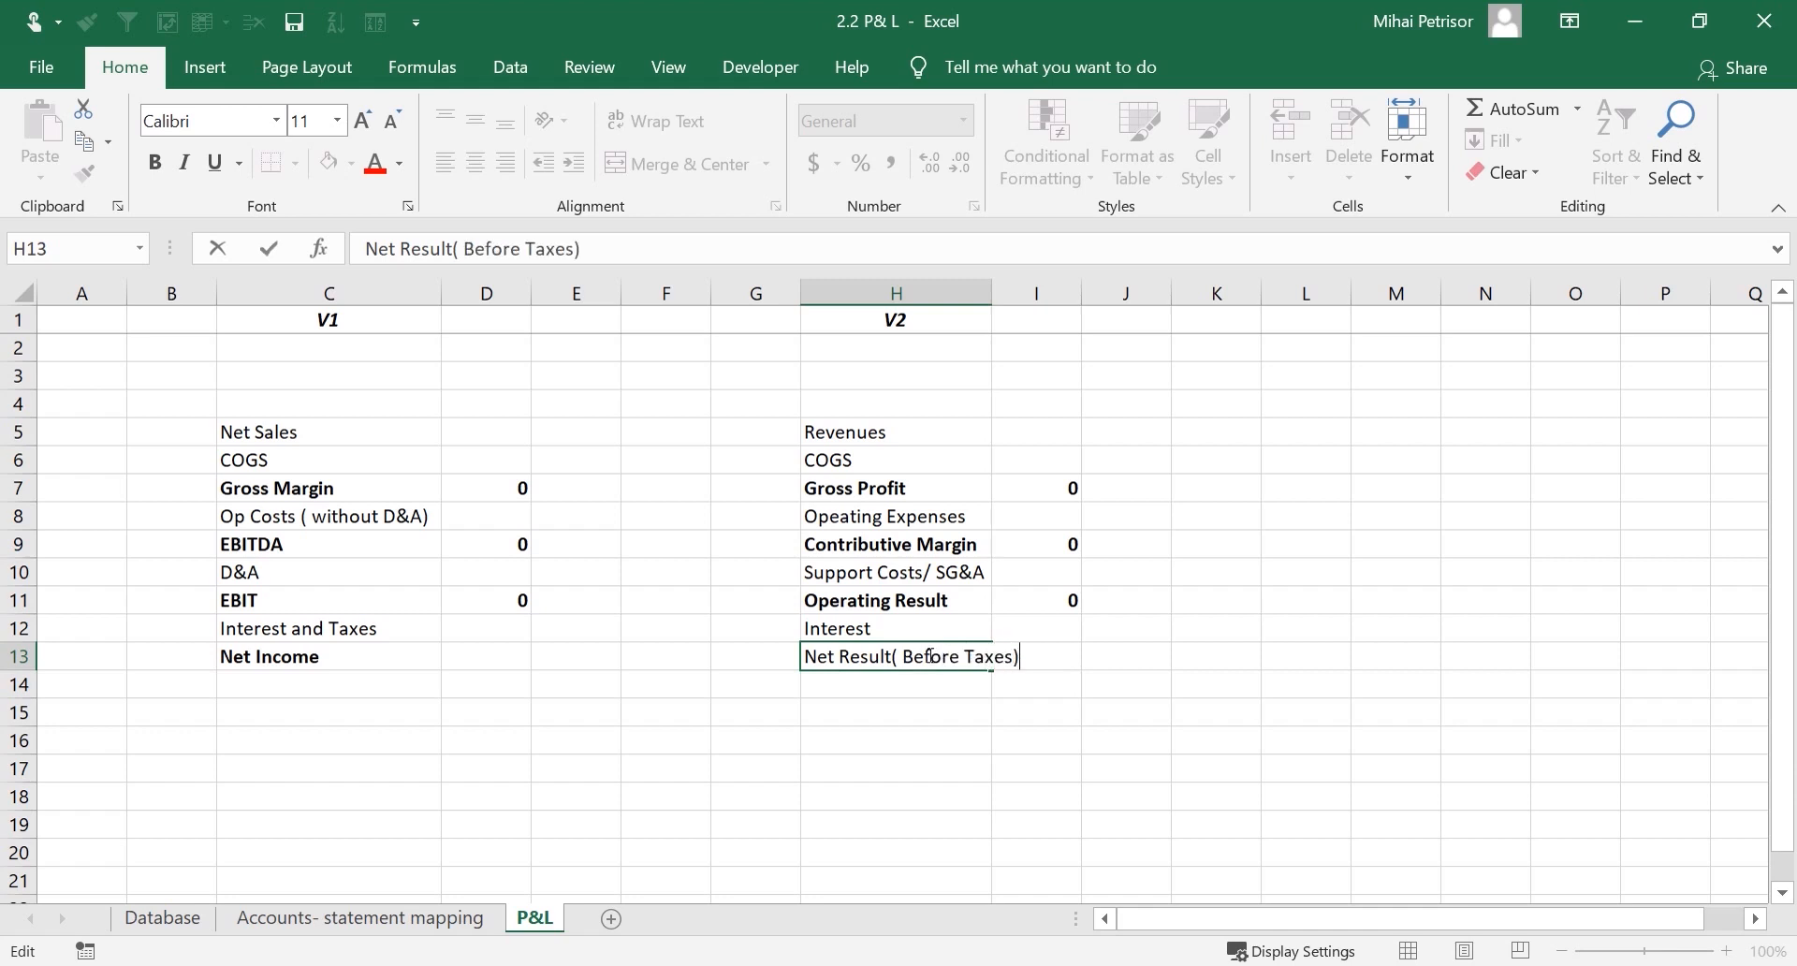
pyautogui.click(895, 821)
pyautogui.moveTo(997, 294); pyautogui.dragTo(1037, 294)
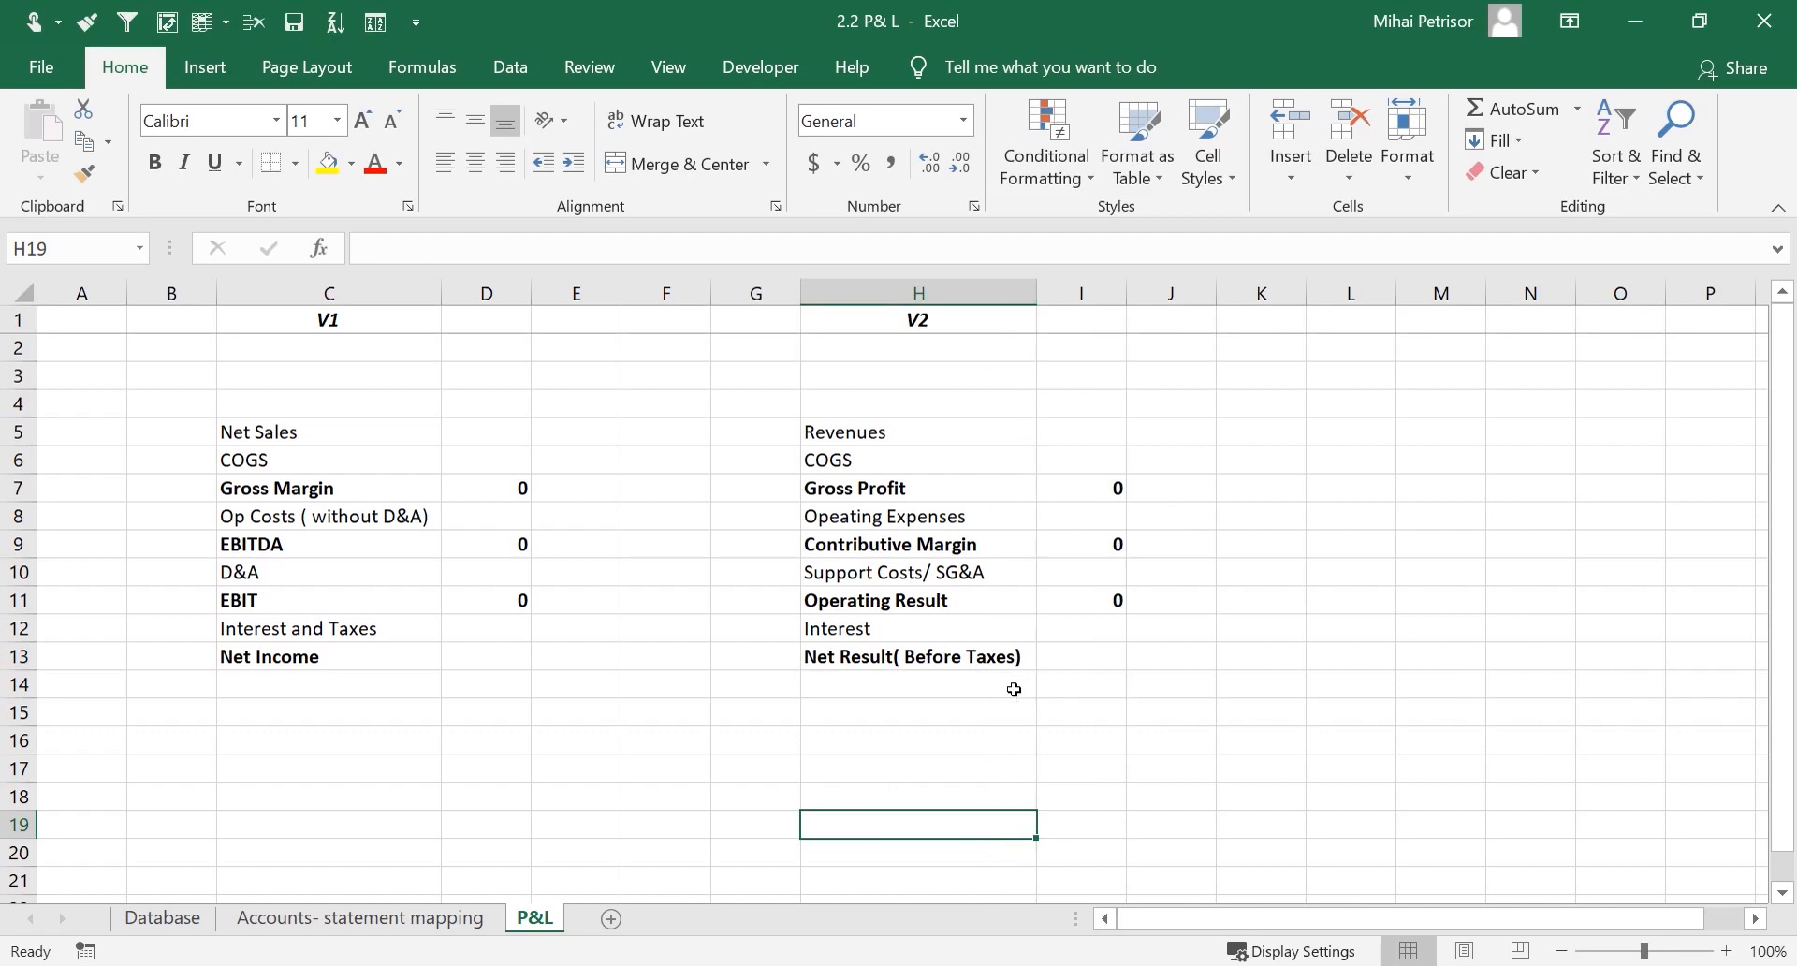
# Enter "Taxes" in cell H14 and "Net Profit" in cell H15 to complete the V2 statement labels
pyautogui.click(952, 684)
pyautogui.write('Taxes')
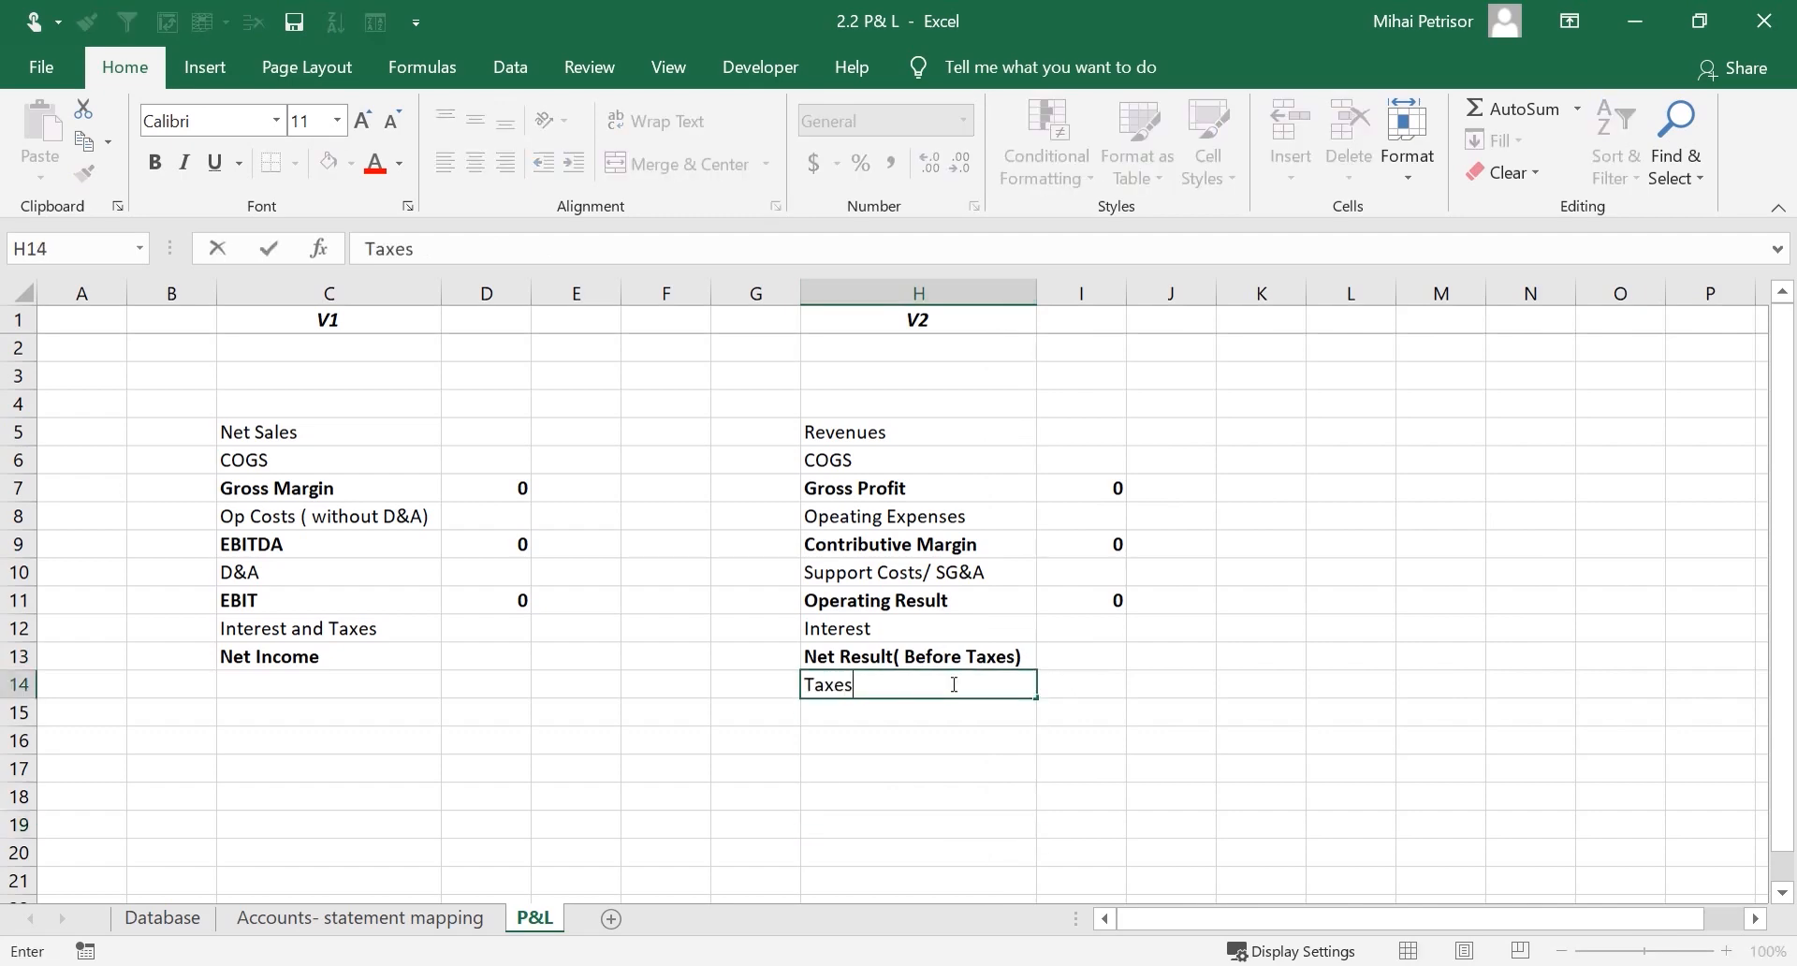
pyautogui.press('Return')
pyautogui.write('Net')
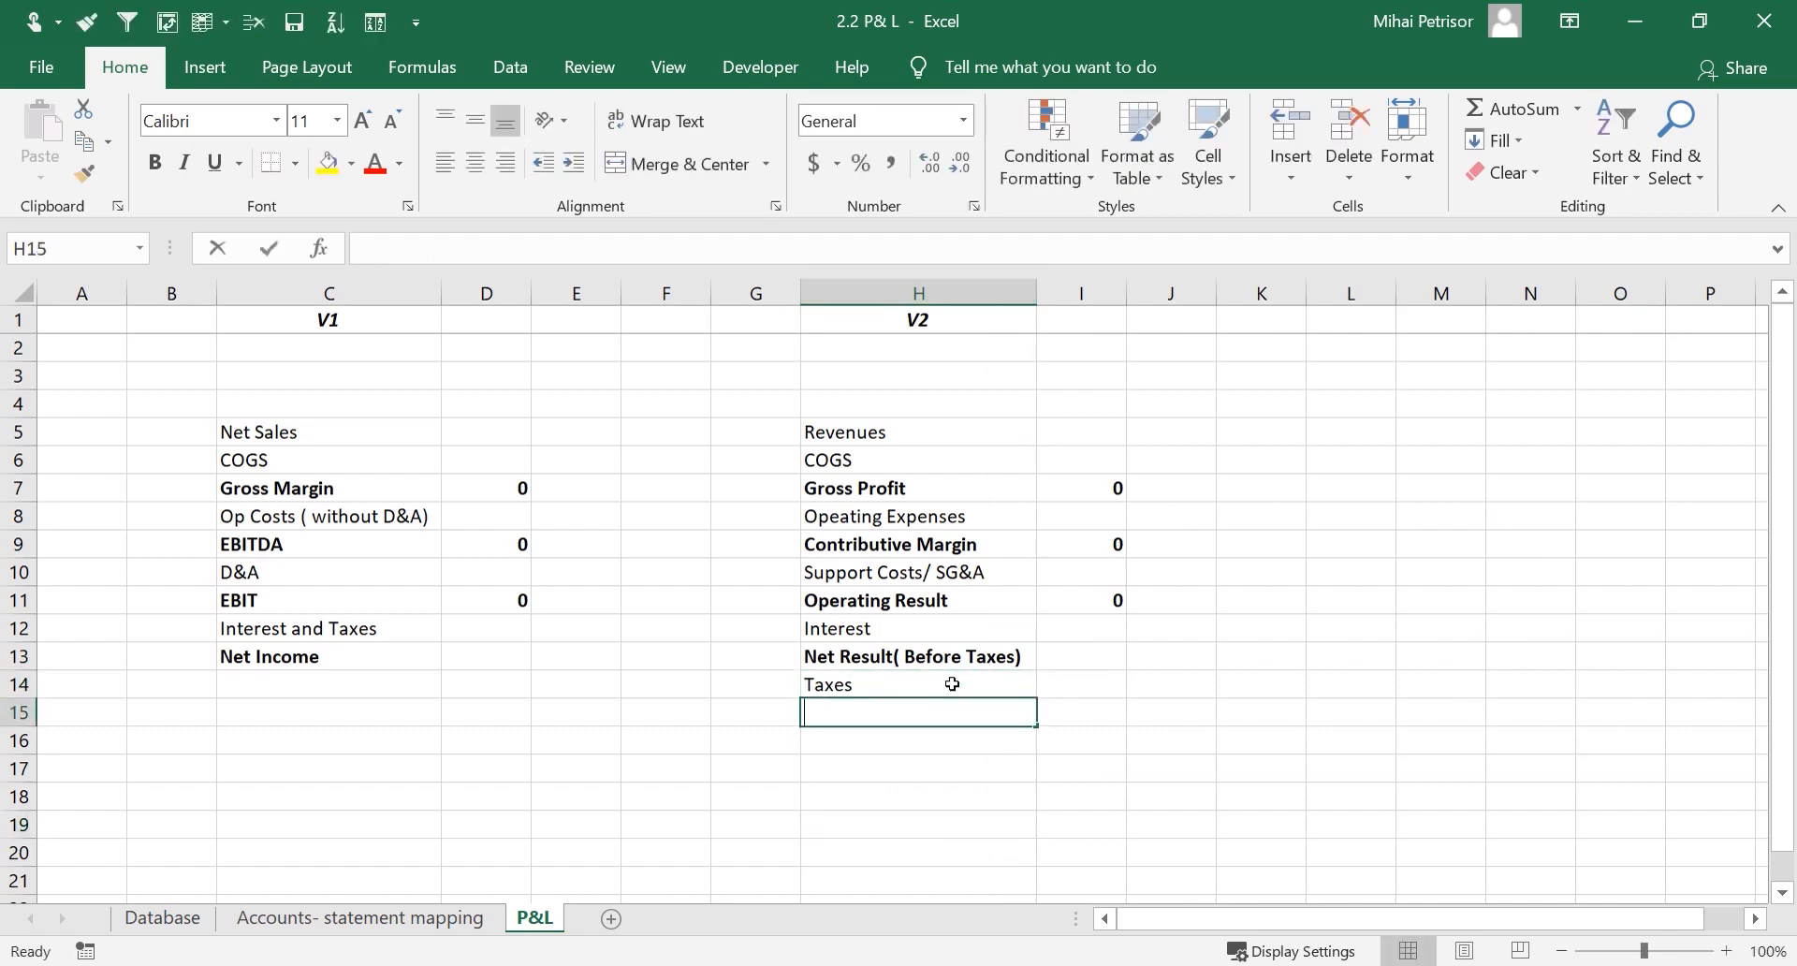
pyautogui.write(' Pofit')
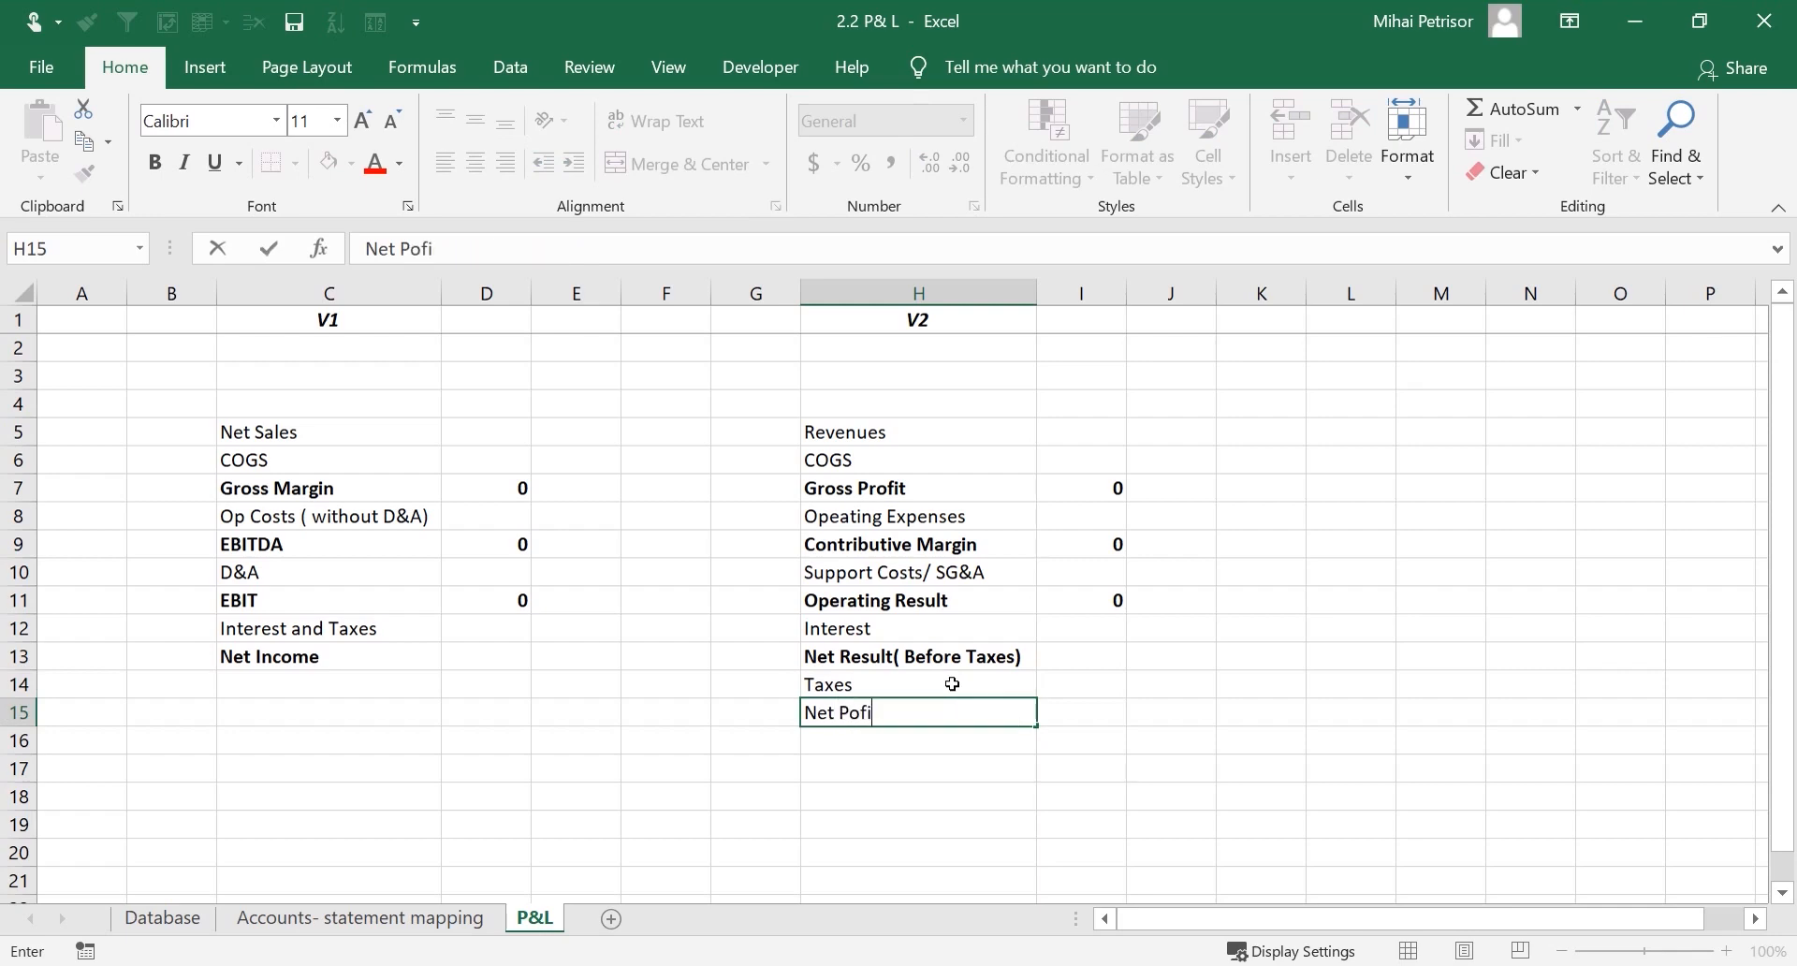
pyautogui.click(917, 810)
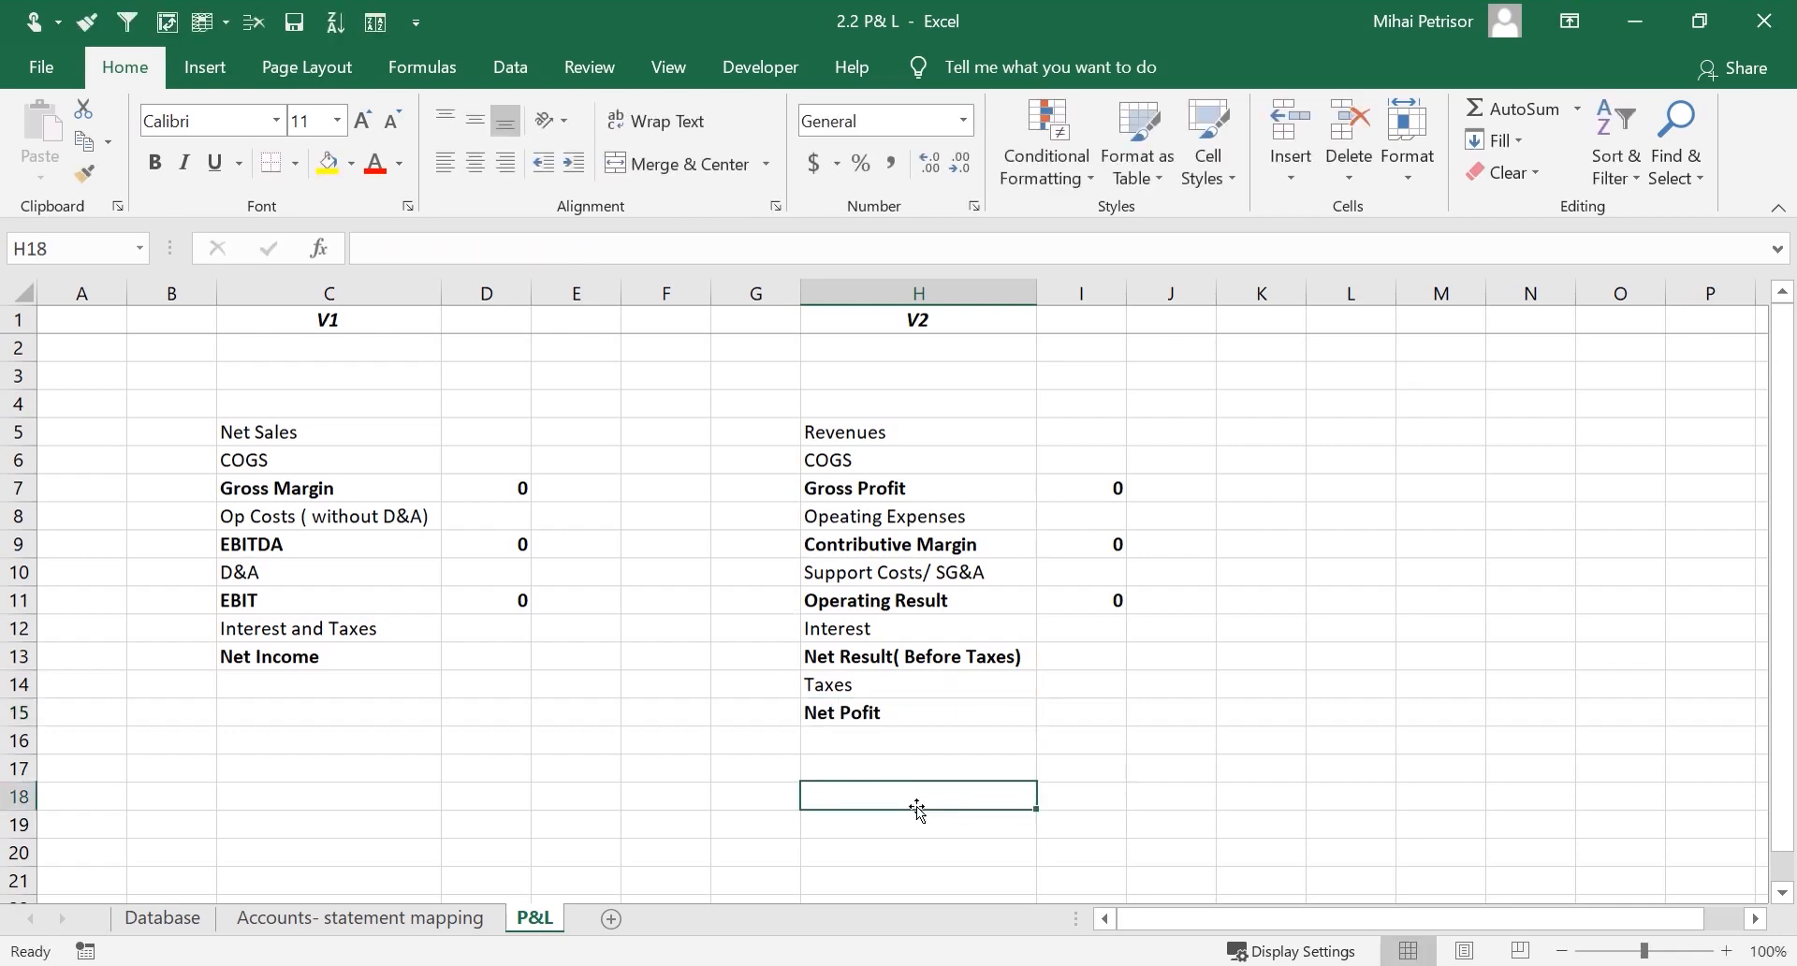
pyautogui.doubleClick(852, 712)
pyautogui.write('r')
pyautogui.click(877, 765)
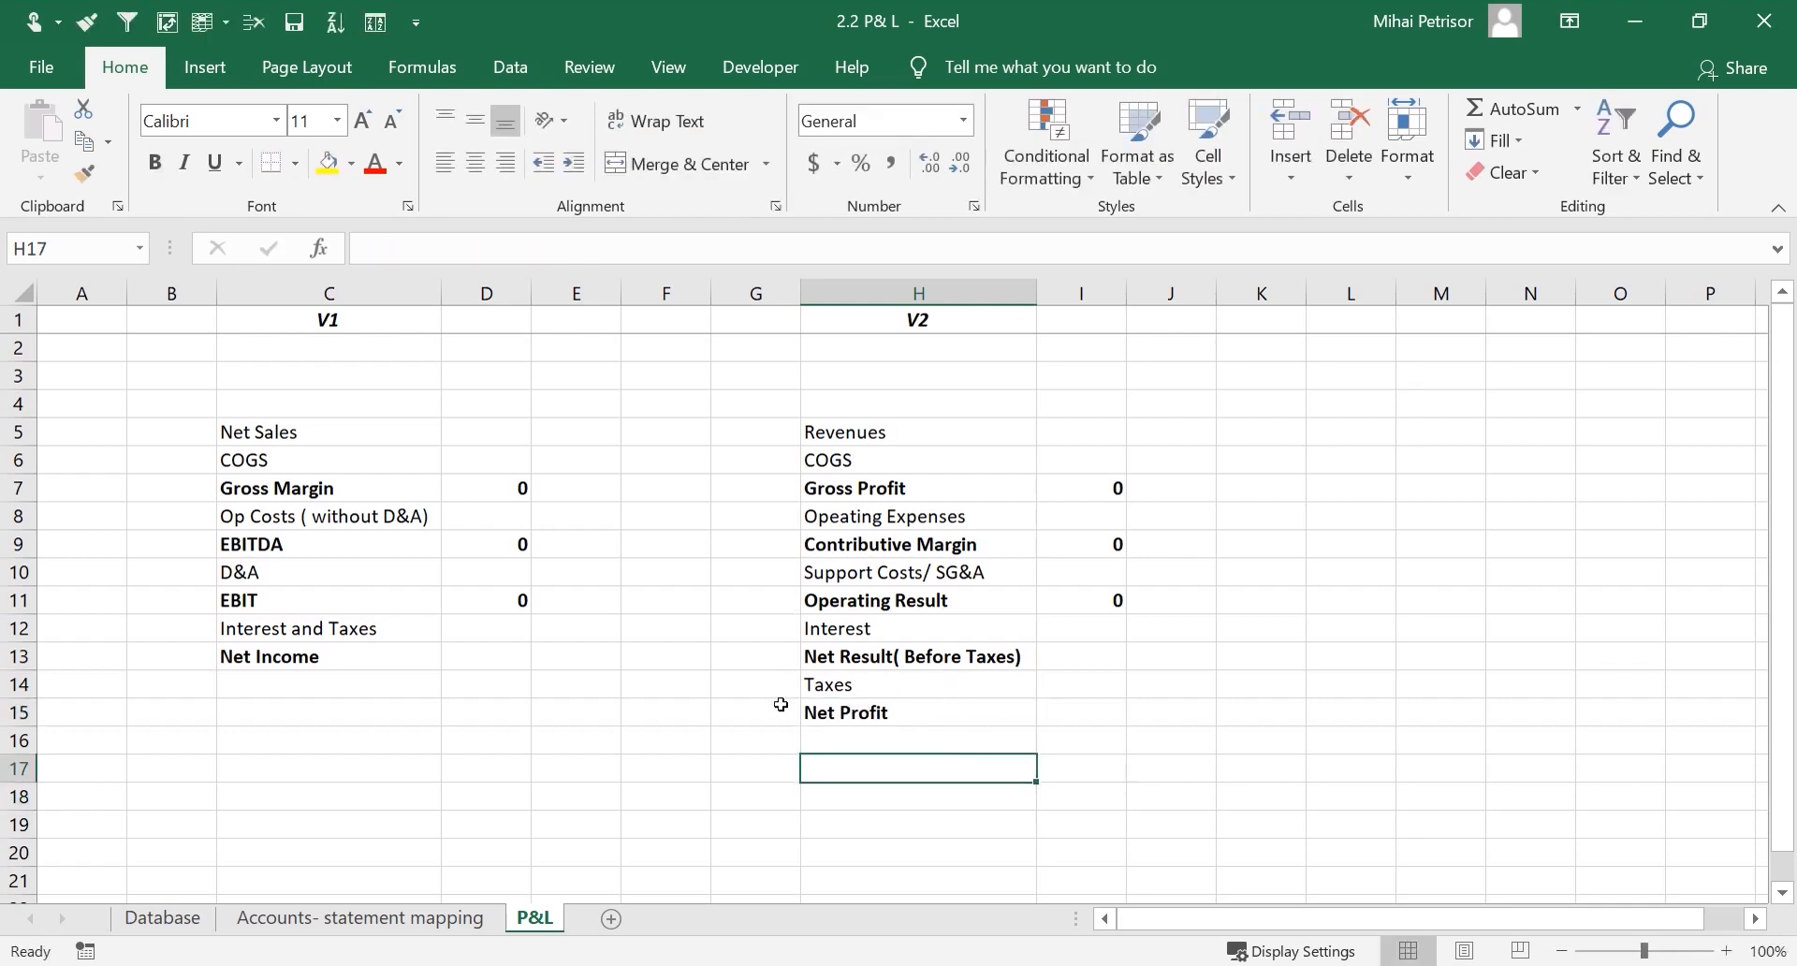
# Apply all borders to the V1 statement in C5:D13 and the V2 statement in H5:I15
pyautogui.click(963, 688)
pyautogui.click(313, 666)
pyautogui.click(497, 652)
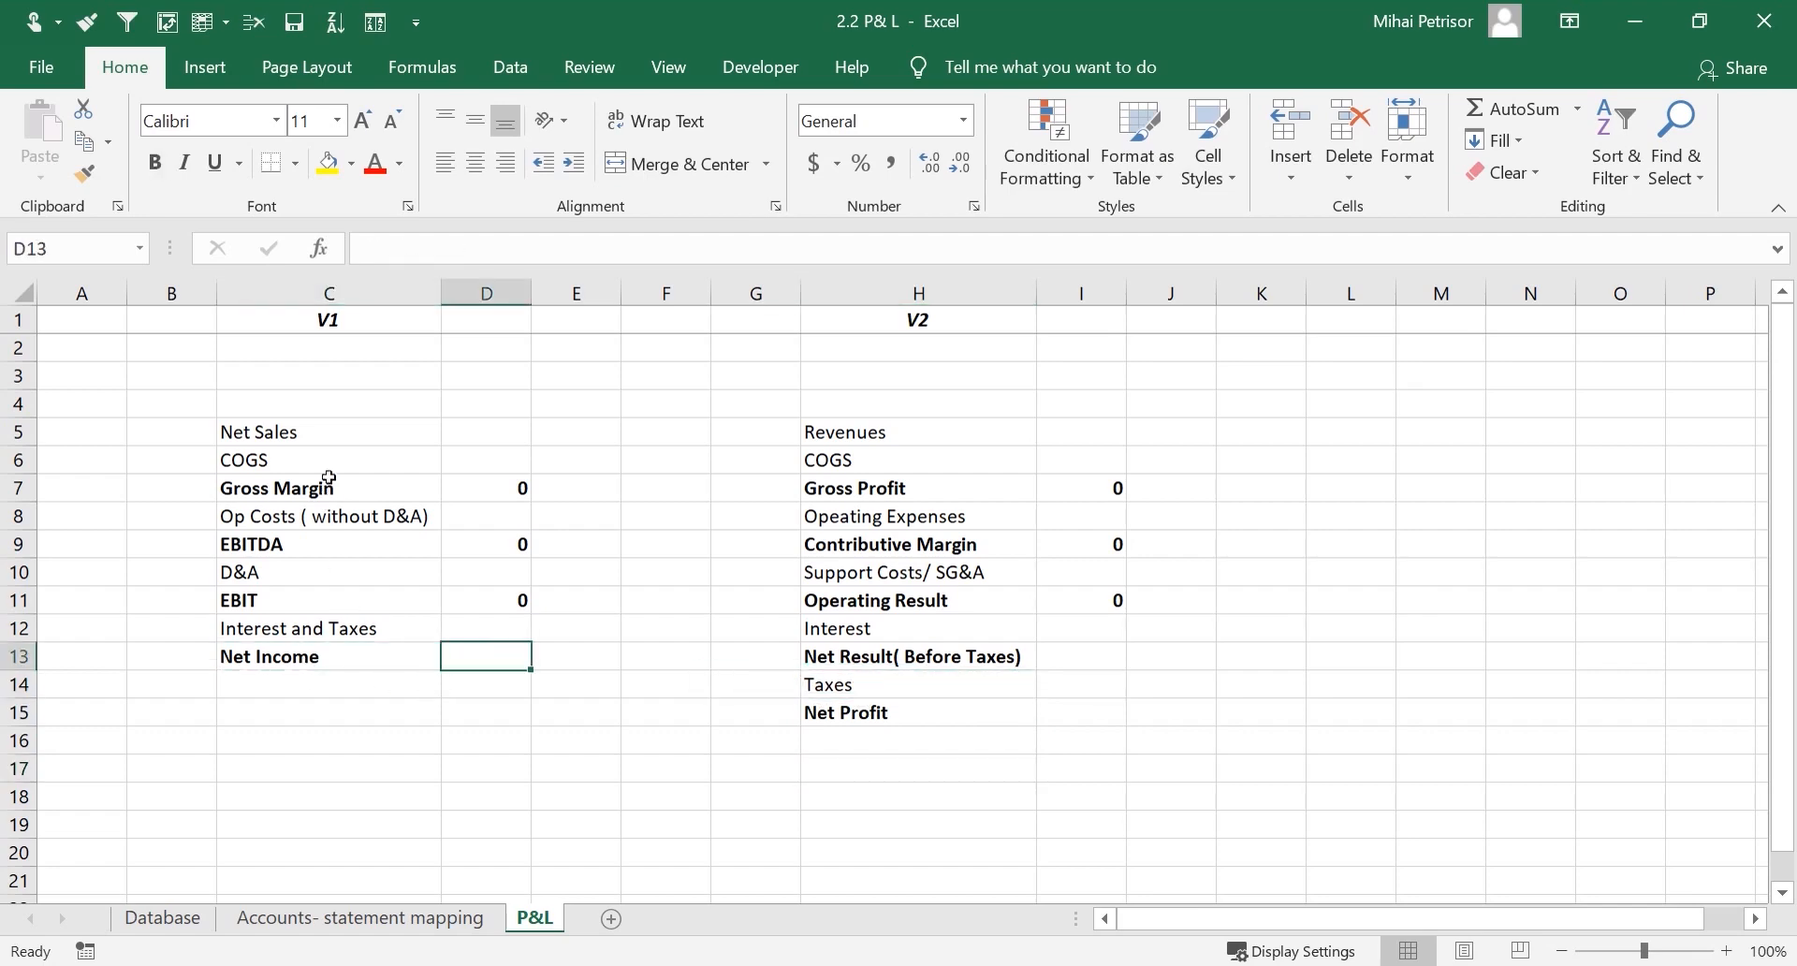
pyautogui.moveTo(367, 438); pyautogui.dragTo(463, 646)
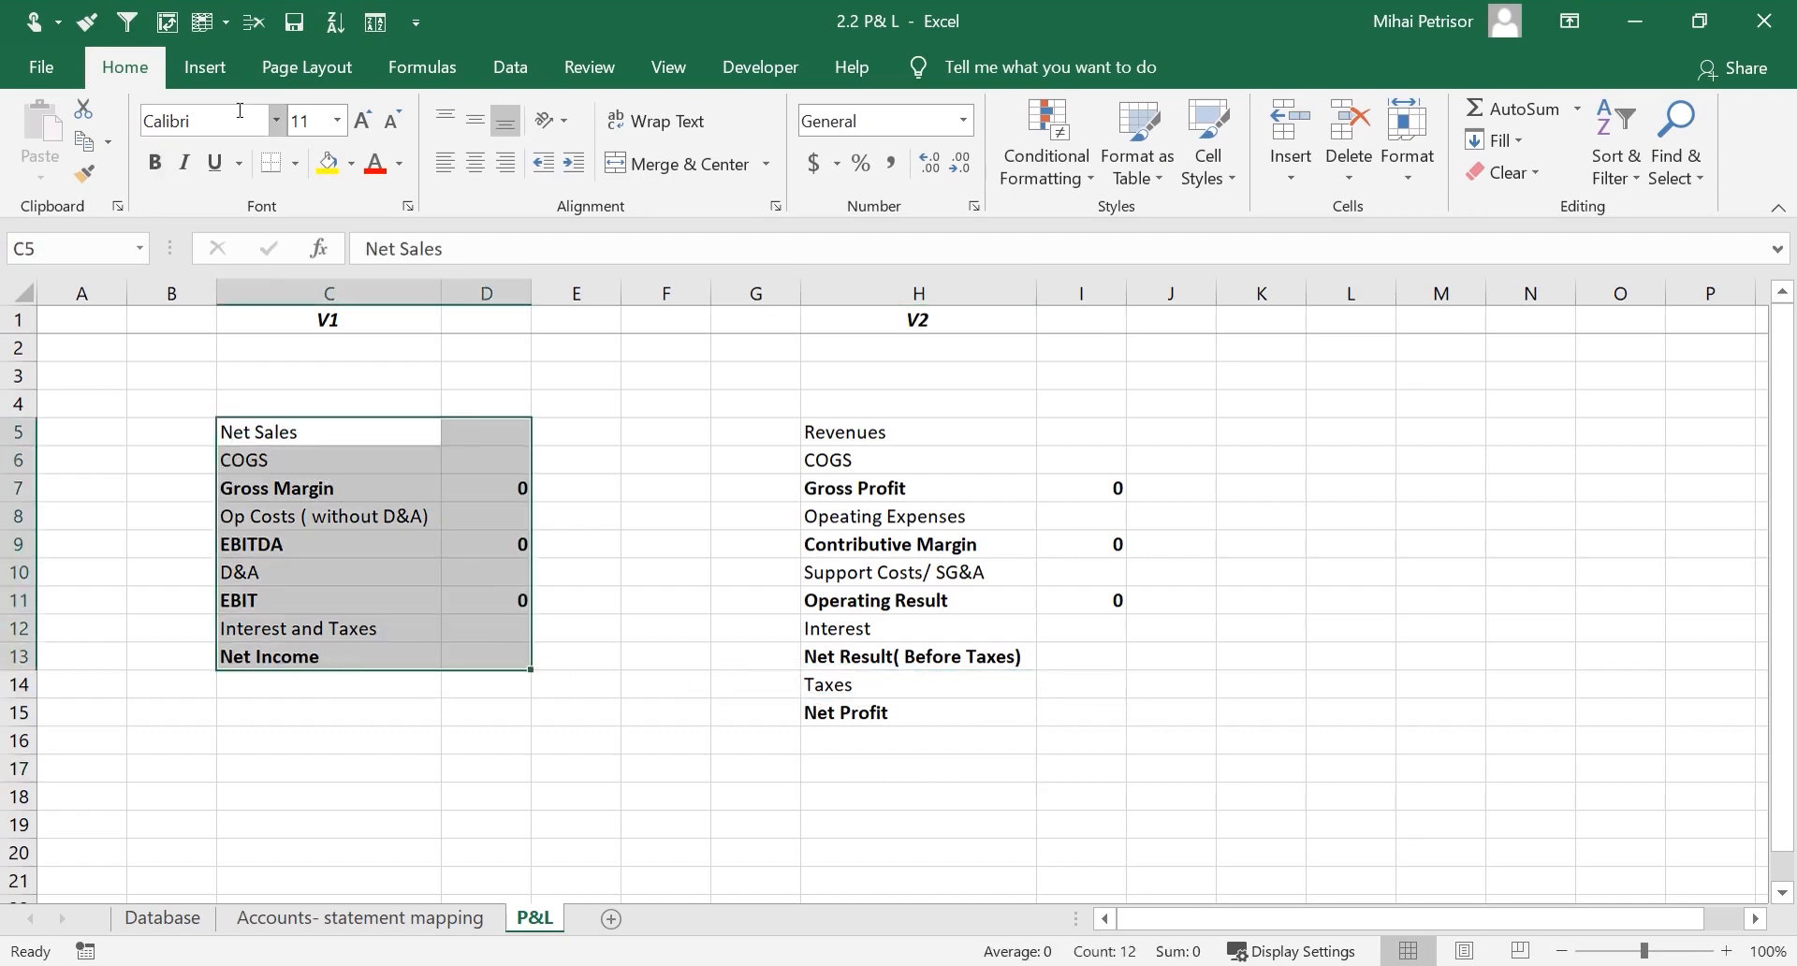
pyautogui.click(294, 162)
pyautogui.moveTo(898, 435); pyautogui.dragTo(1085, 739)
pyautogui.moveTo(852, 431); pyautogui.dragTo(1057, 706)
pyautogui.click(279, 167)
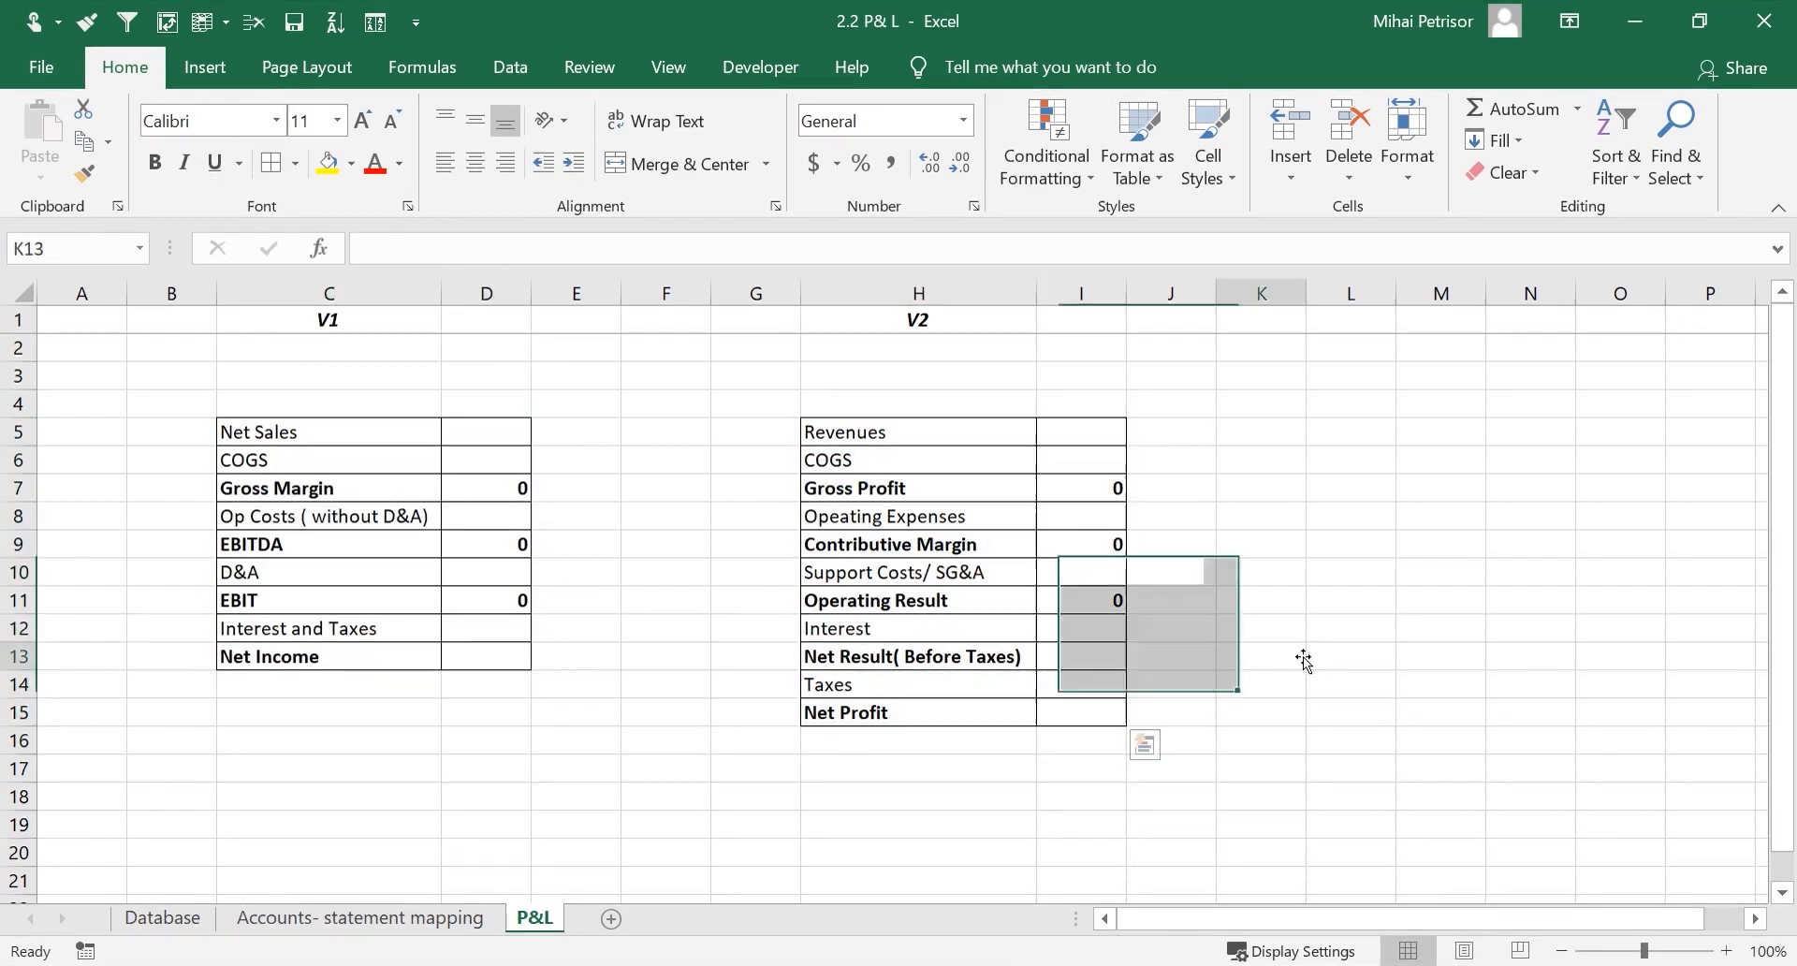
pyautogui.click(1261, 655)
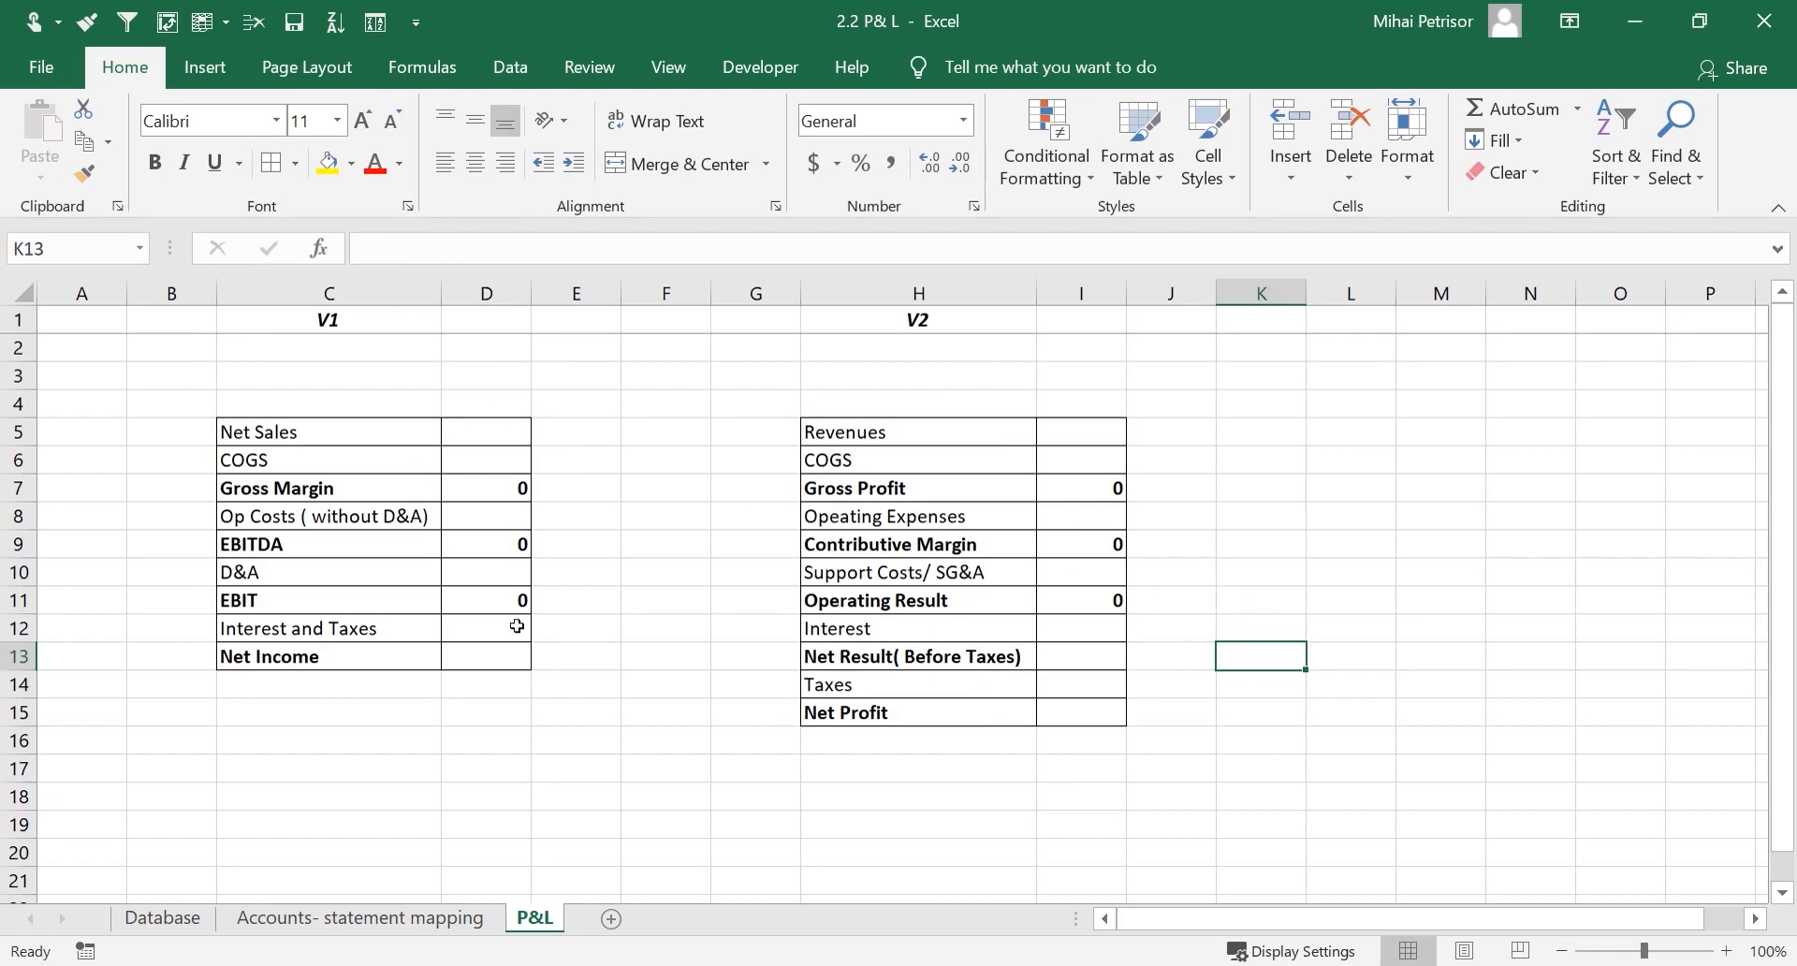
# Review the subtotal and cost lines of V1 and V2, comparing operating costs with operating expenses and support costs
pyautogui.click(301, 485)
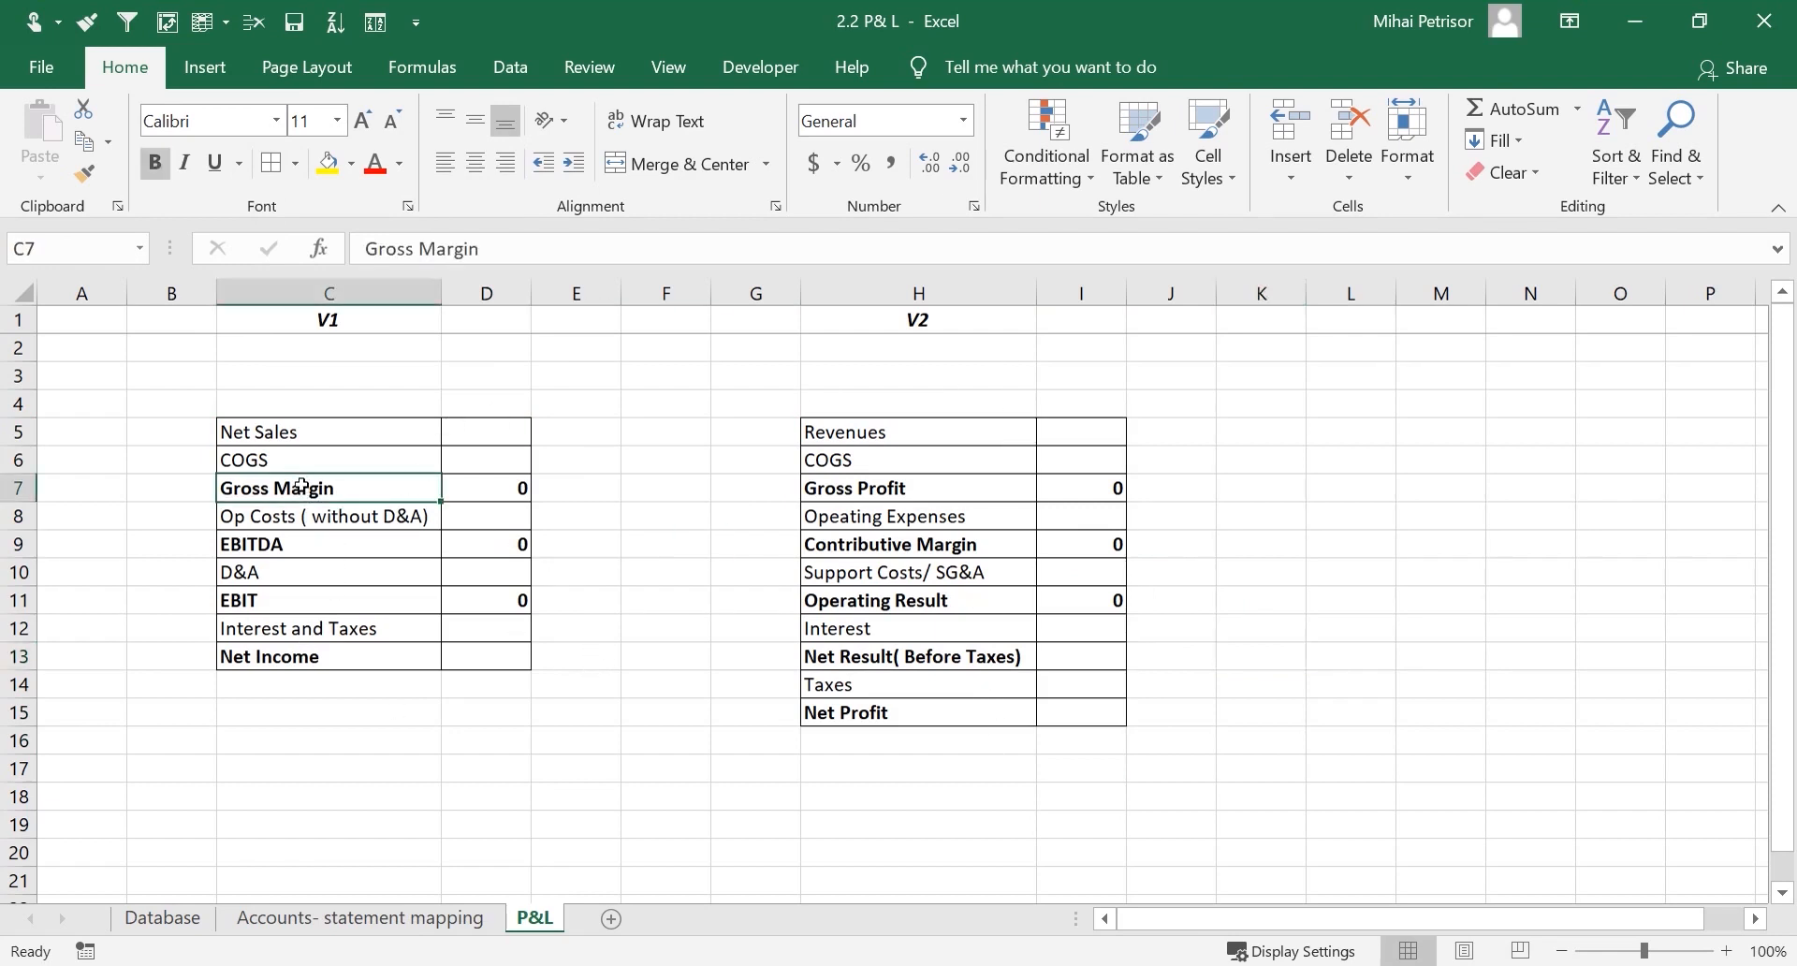
pyautogui.click(275, 547)
pyautogui.click(277, 602)
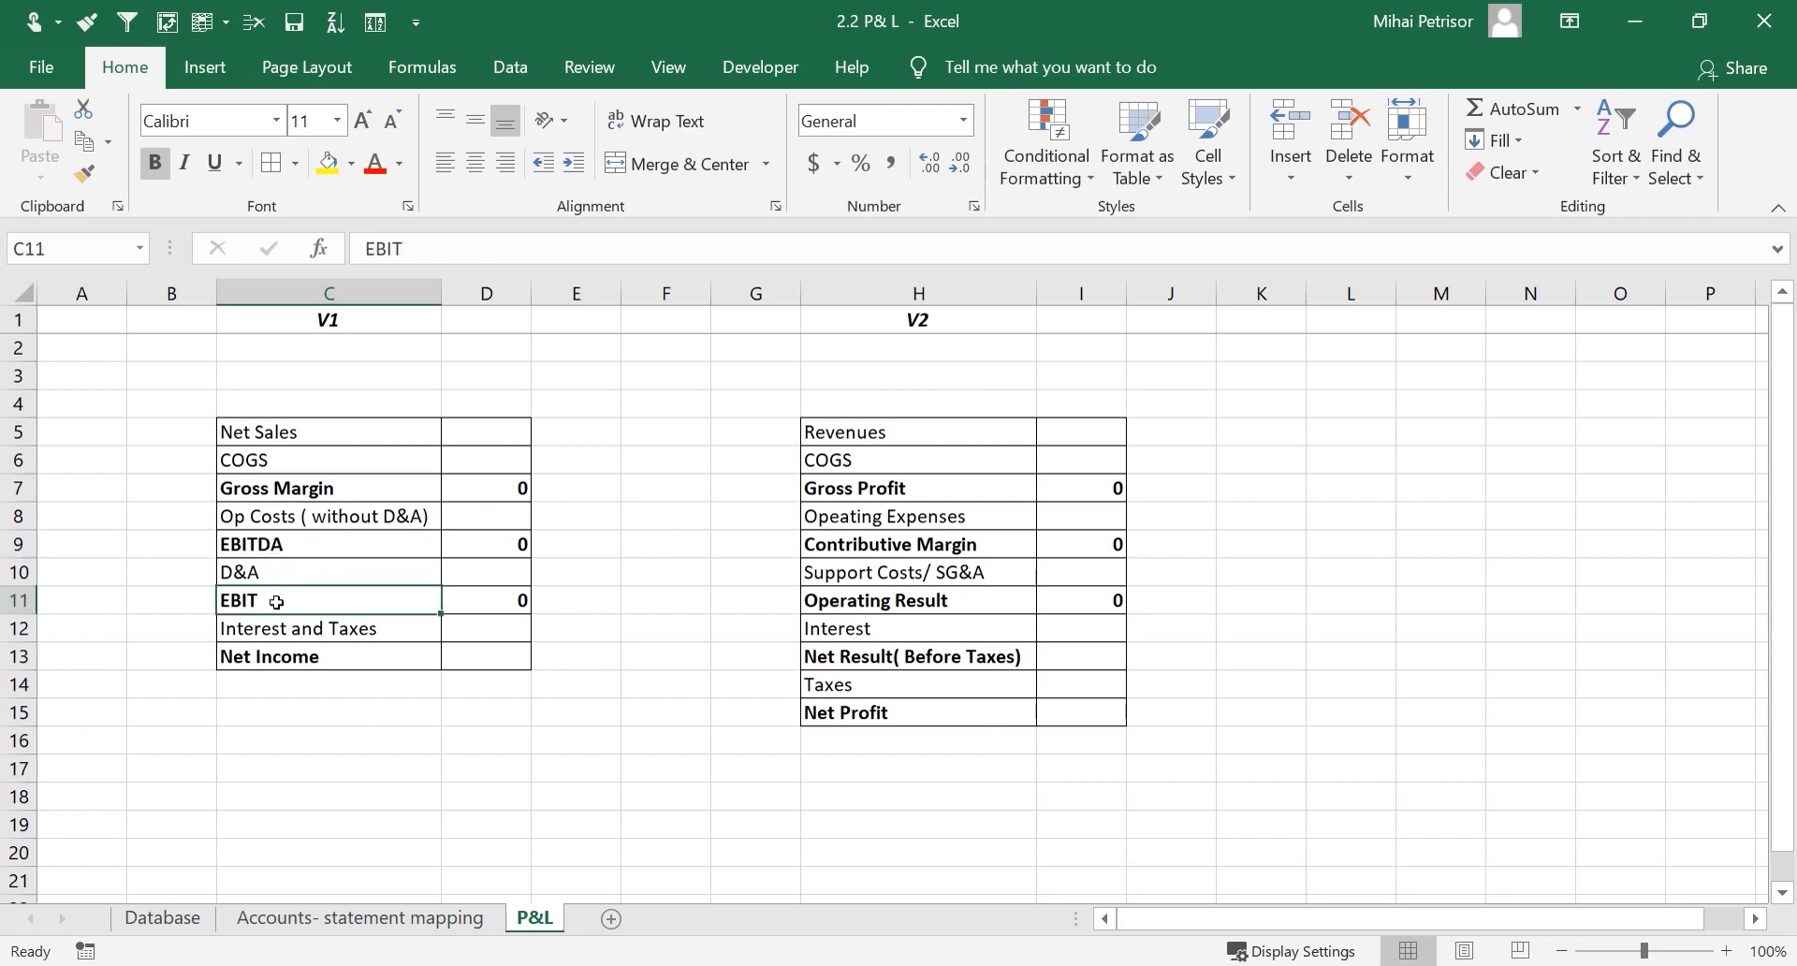
pyautogui.click(272, 661)
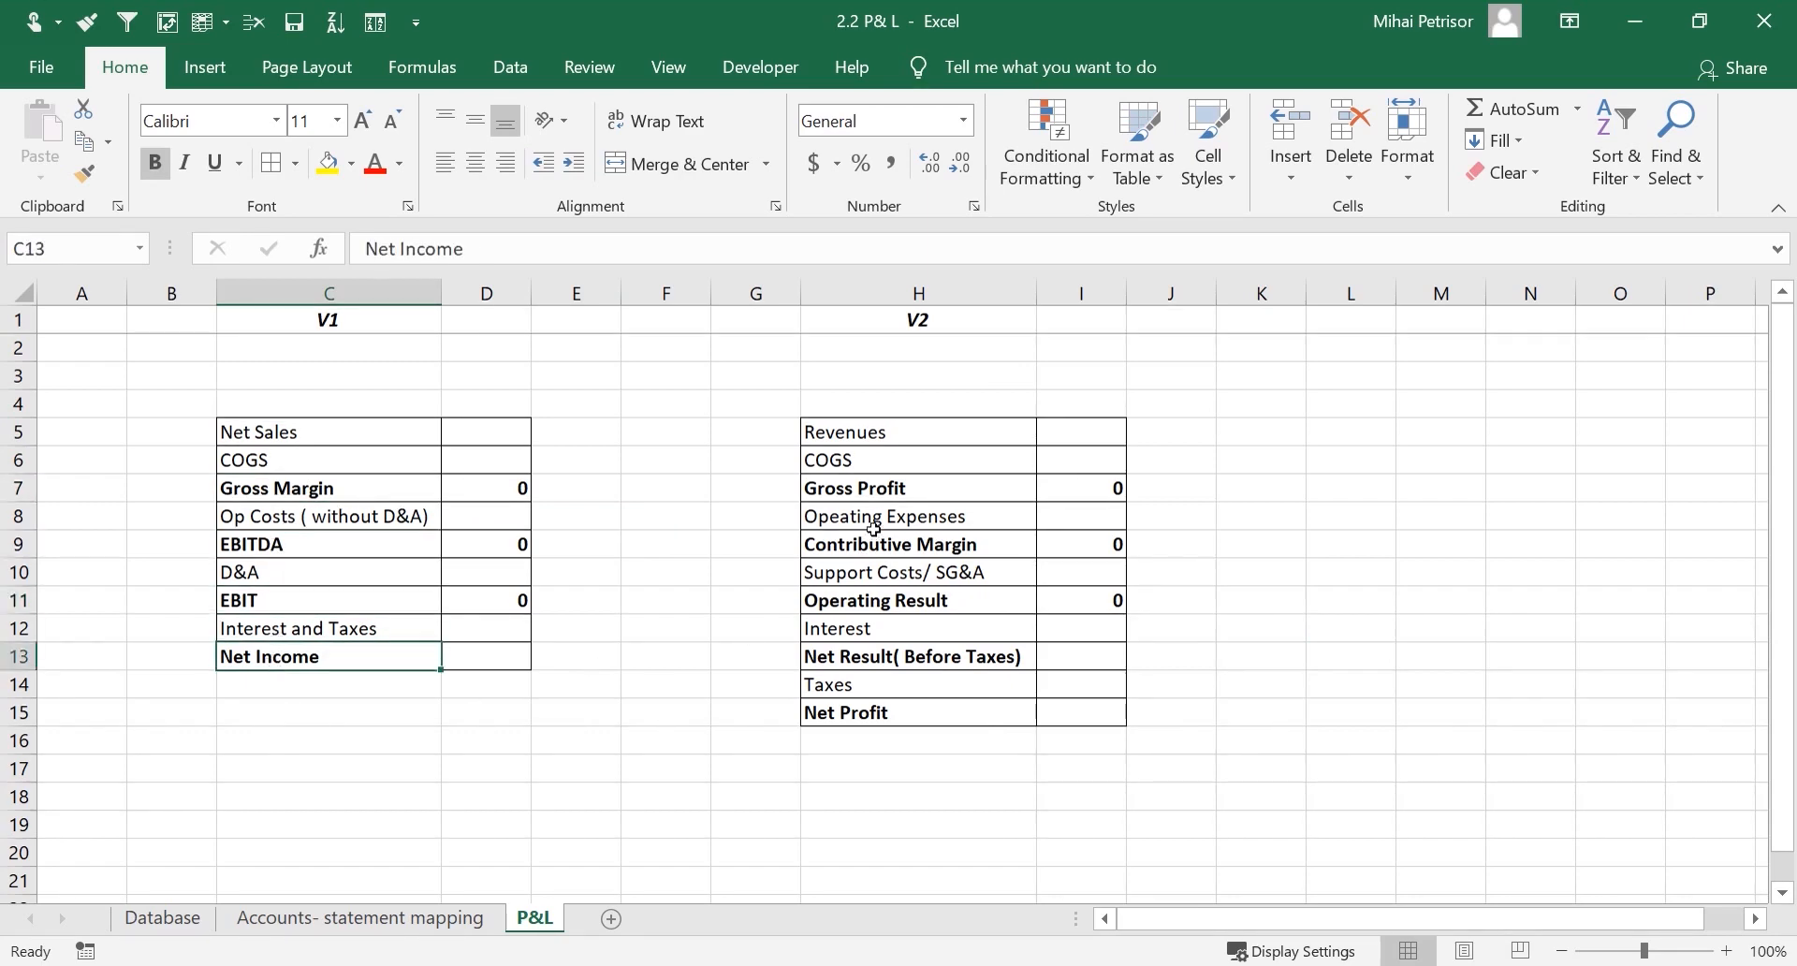
pyautogui.click(883, 488)
pyautogui.click(873, 520)
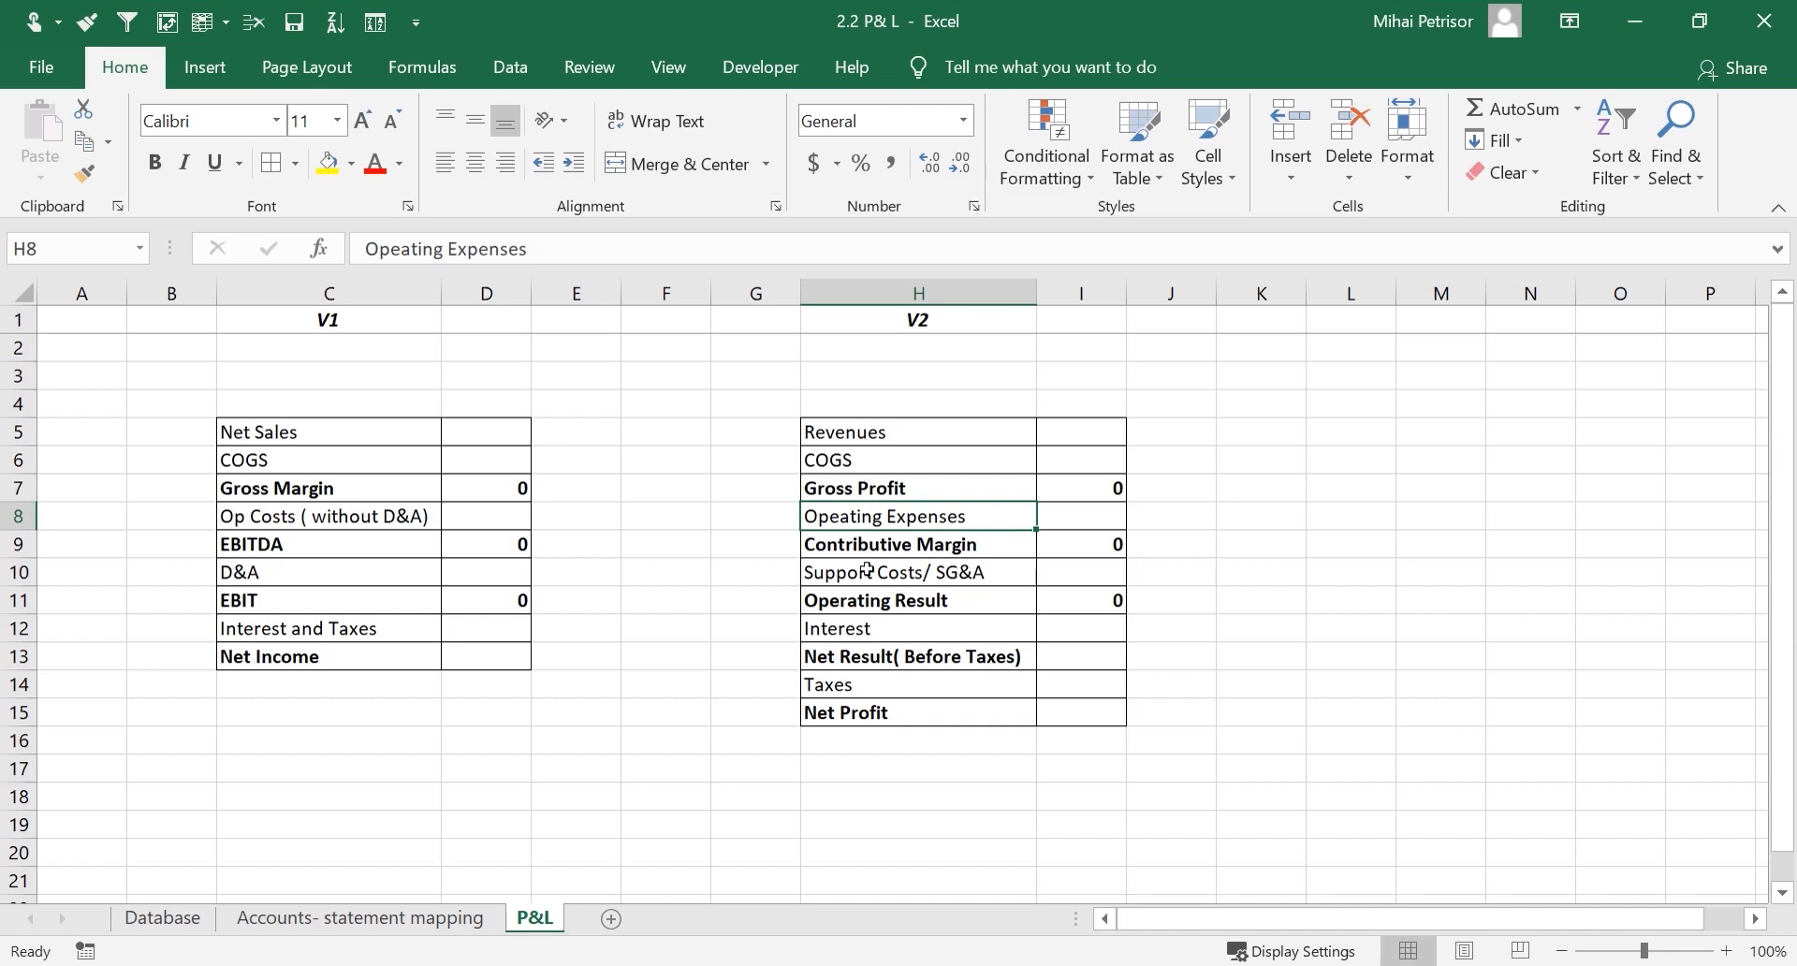
pyautogui.click(923, 538)
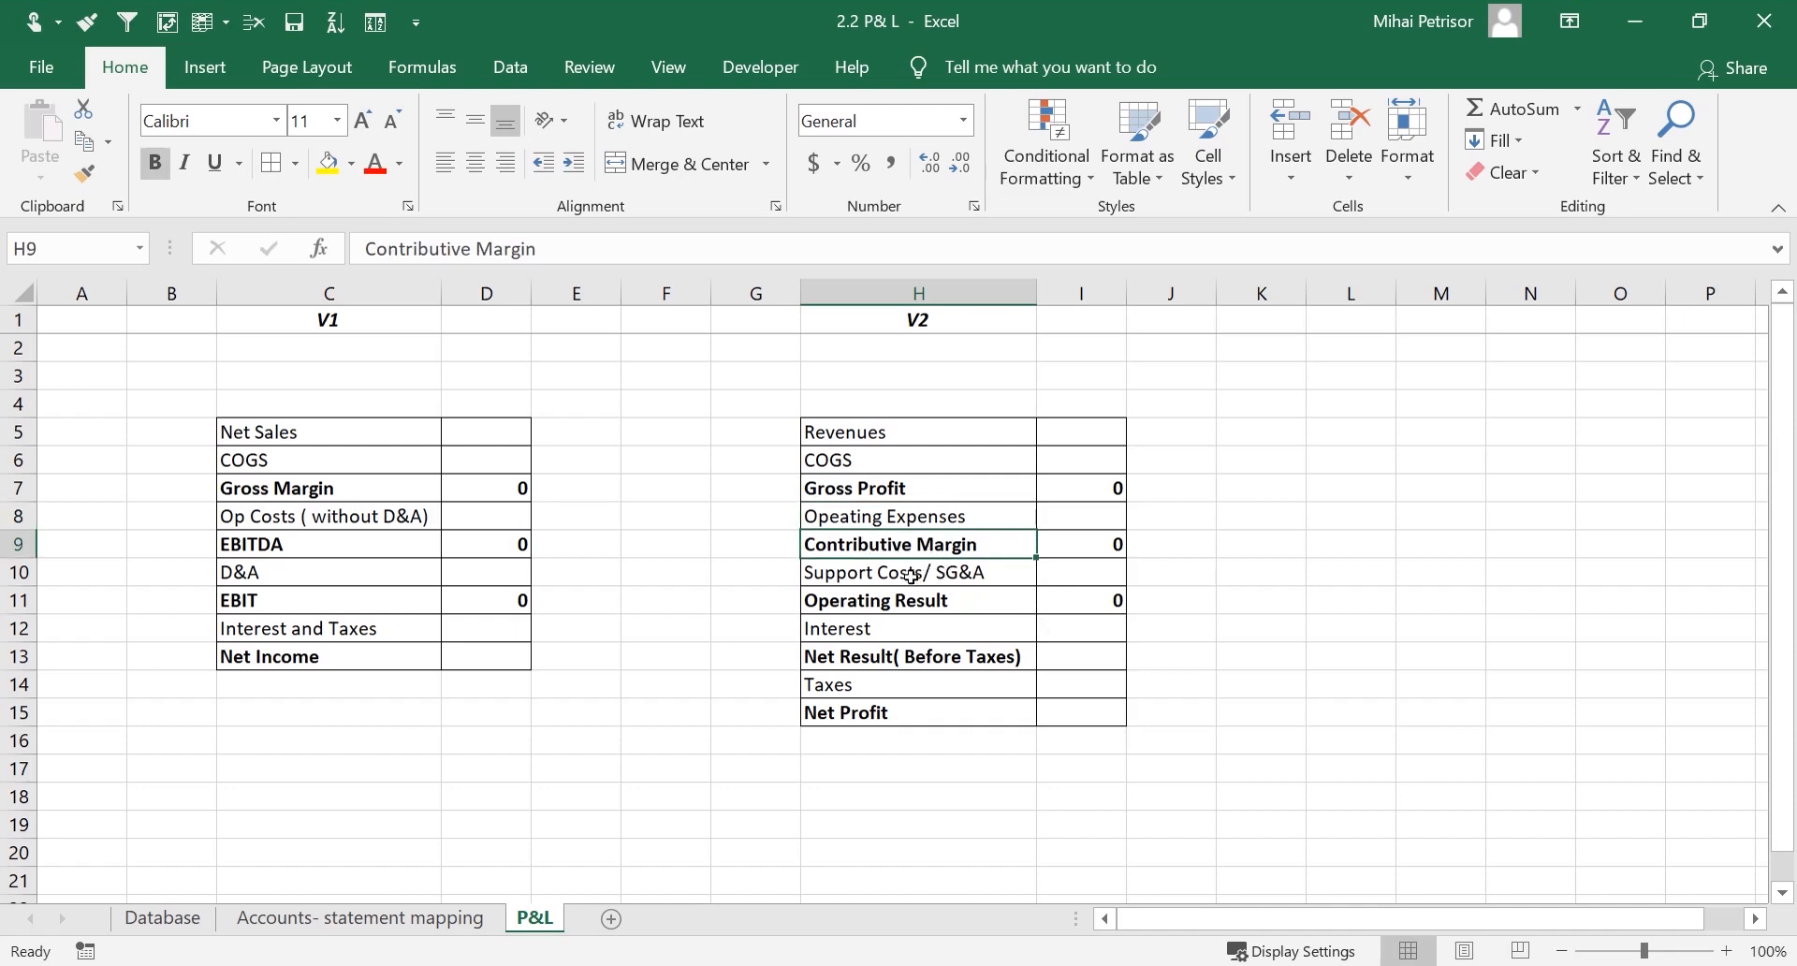
pyautogui.click(910, 576)
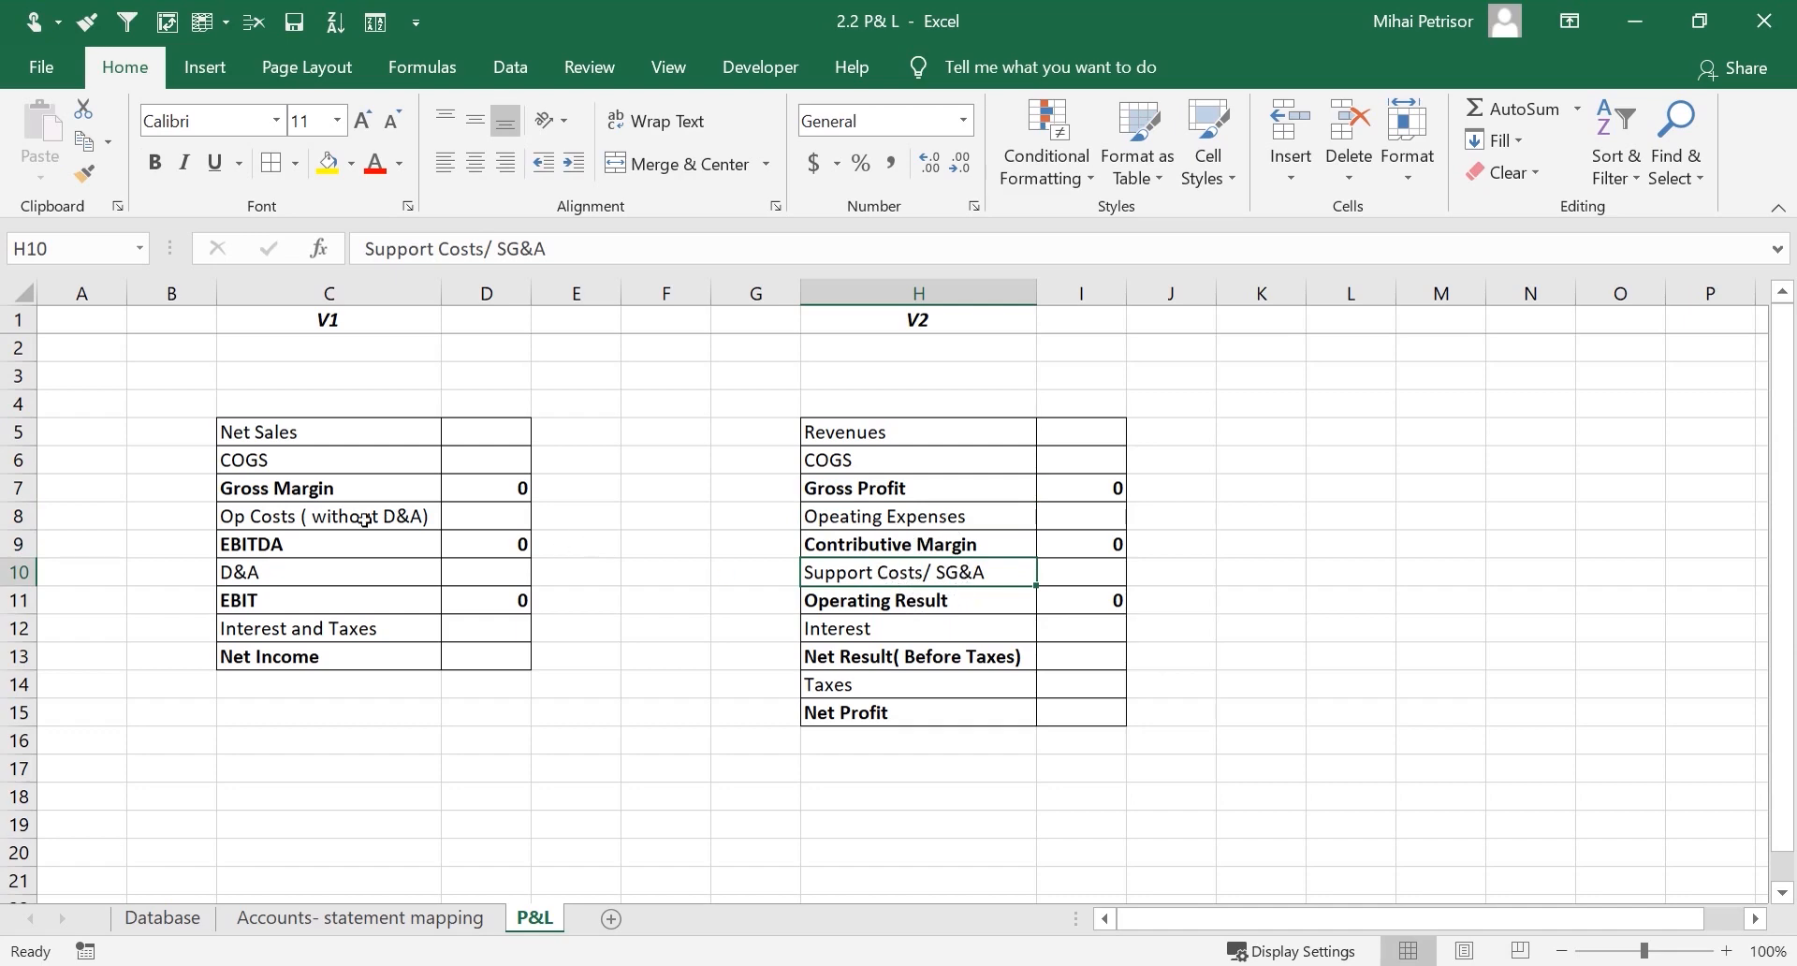
pyautogui.click(300, 516)
pyautogui.click(824, 566)
# Correct the spelling of the label in cell H8 to "Operating Expenses"
pyautogui.click(854, 522)
pyautogui.doubleClick(841, 515)
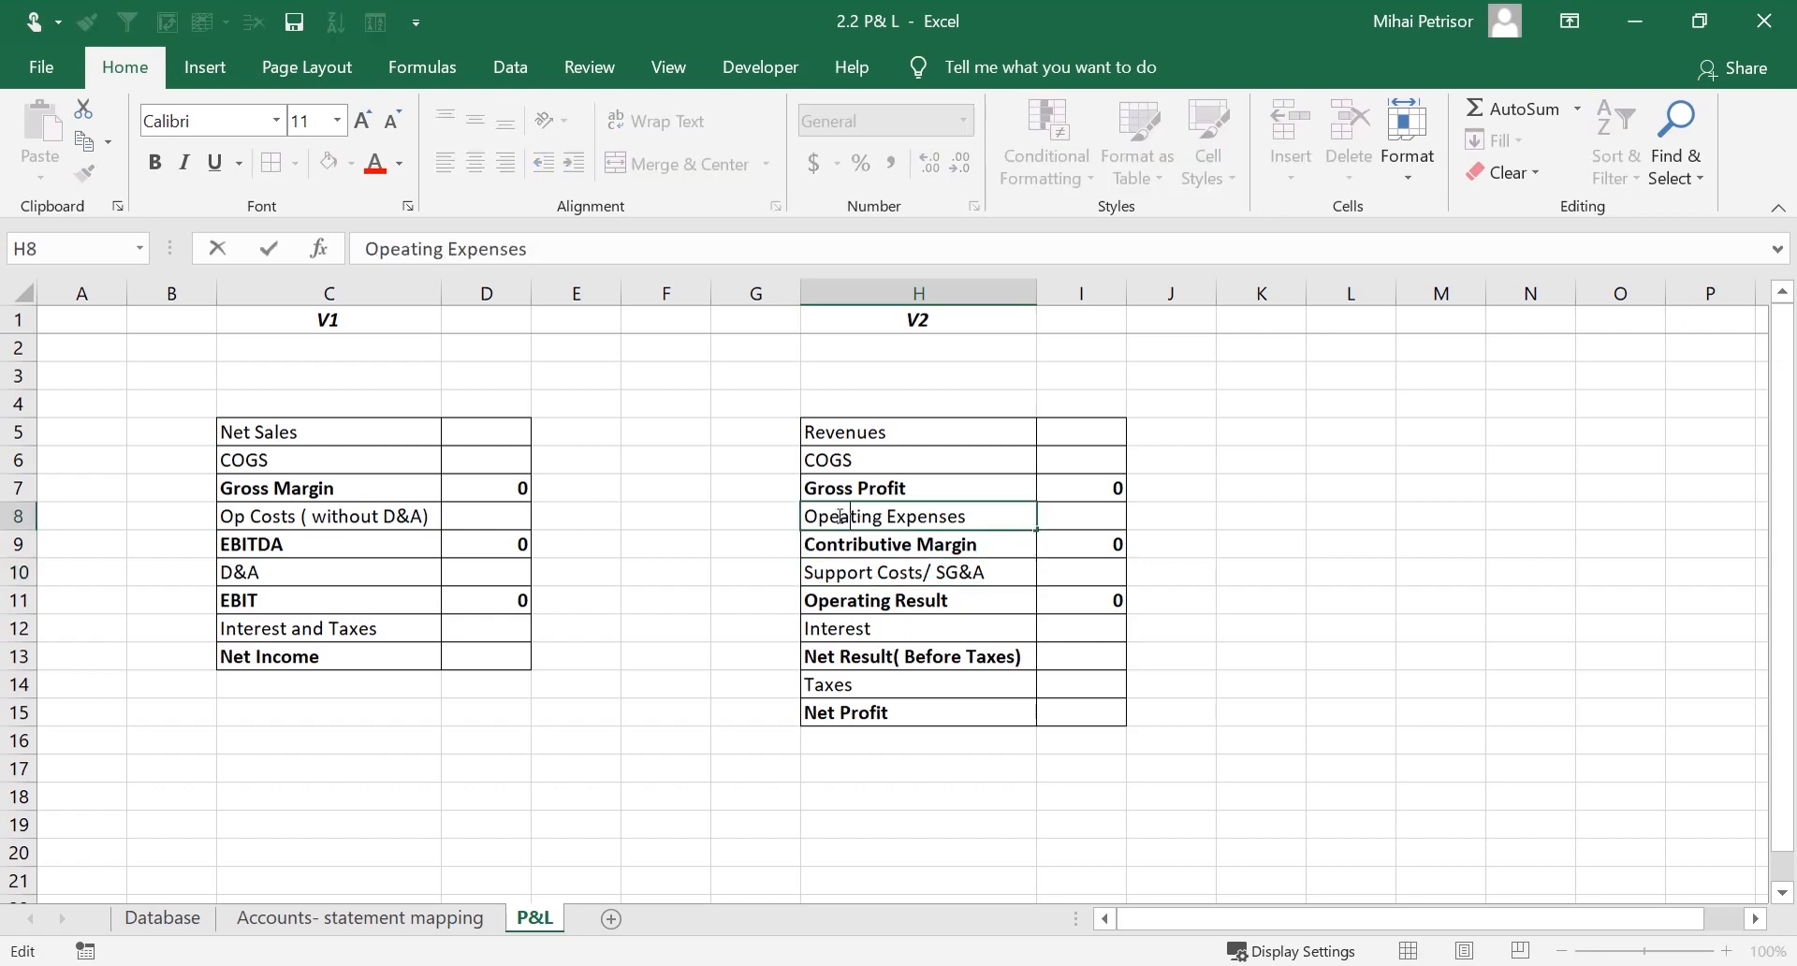
pyautogui.press('Left')
pyautogui.write('r')
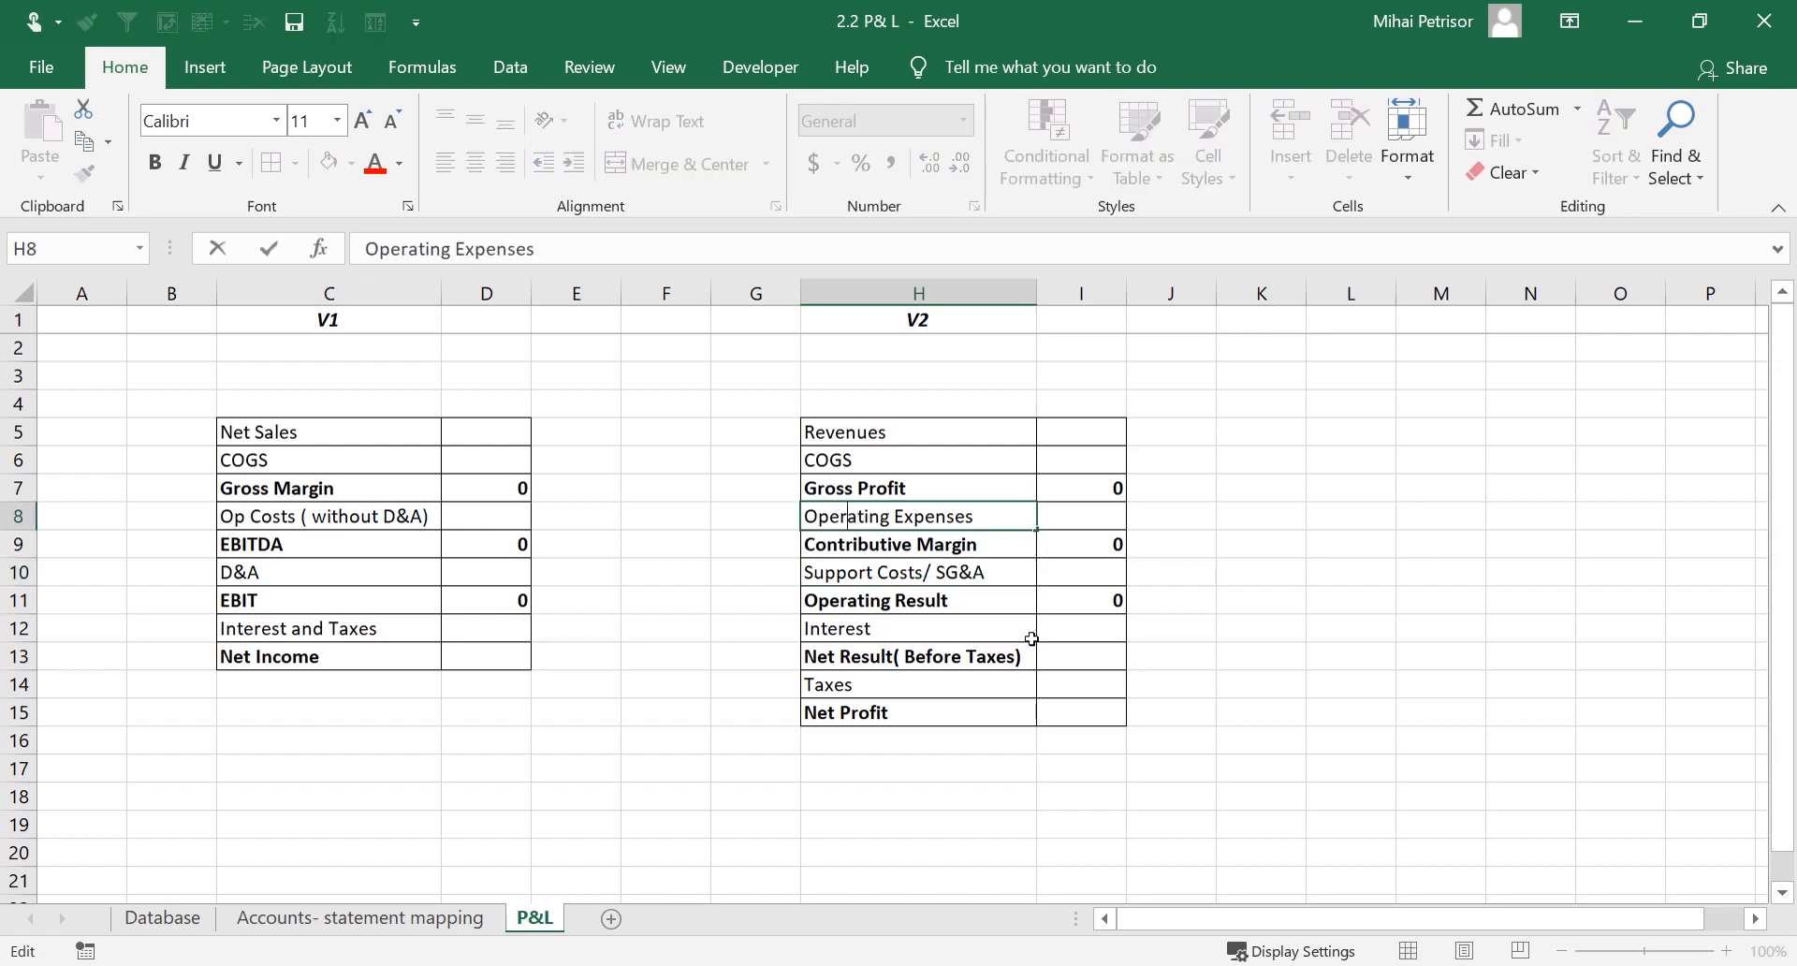
pyautogui.click(1149, 601)
# Examine how V1 separates operating costs without D&A, EBITDA, D&A and EBIT compared with V2's operating expenses
pyautogui.click(835, 516)
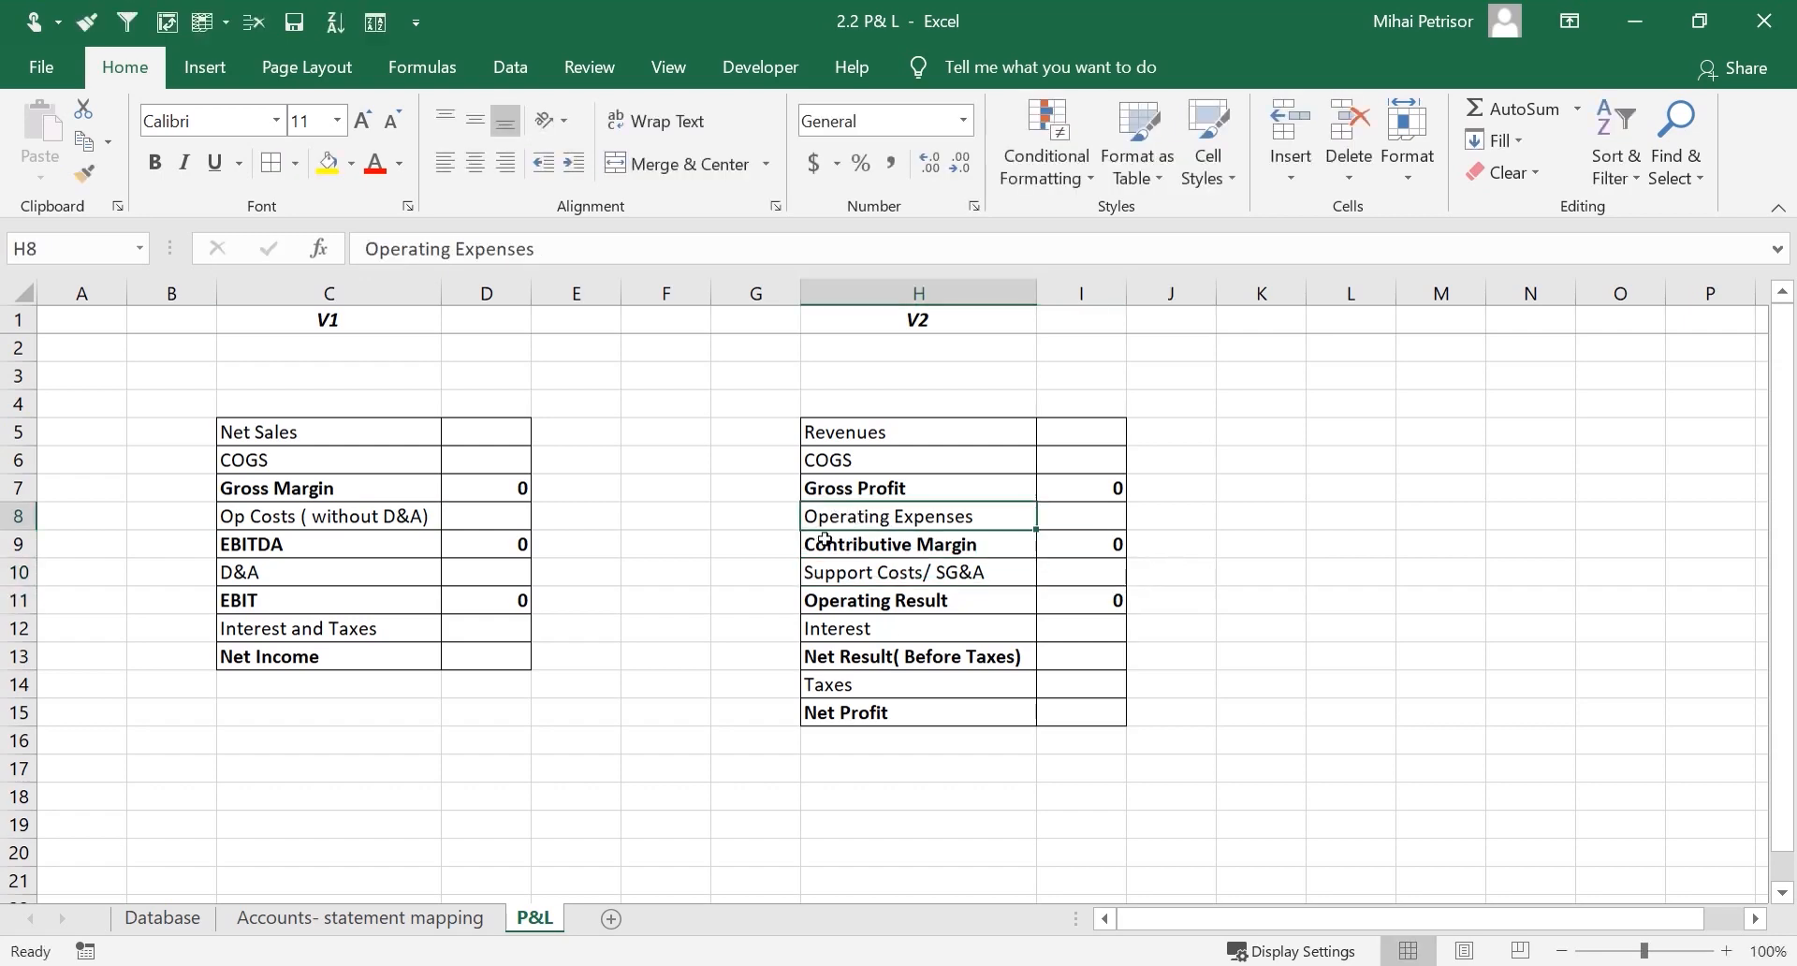
pyautogui.click(328, 524)
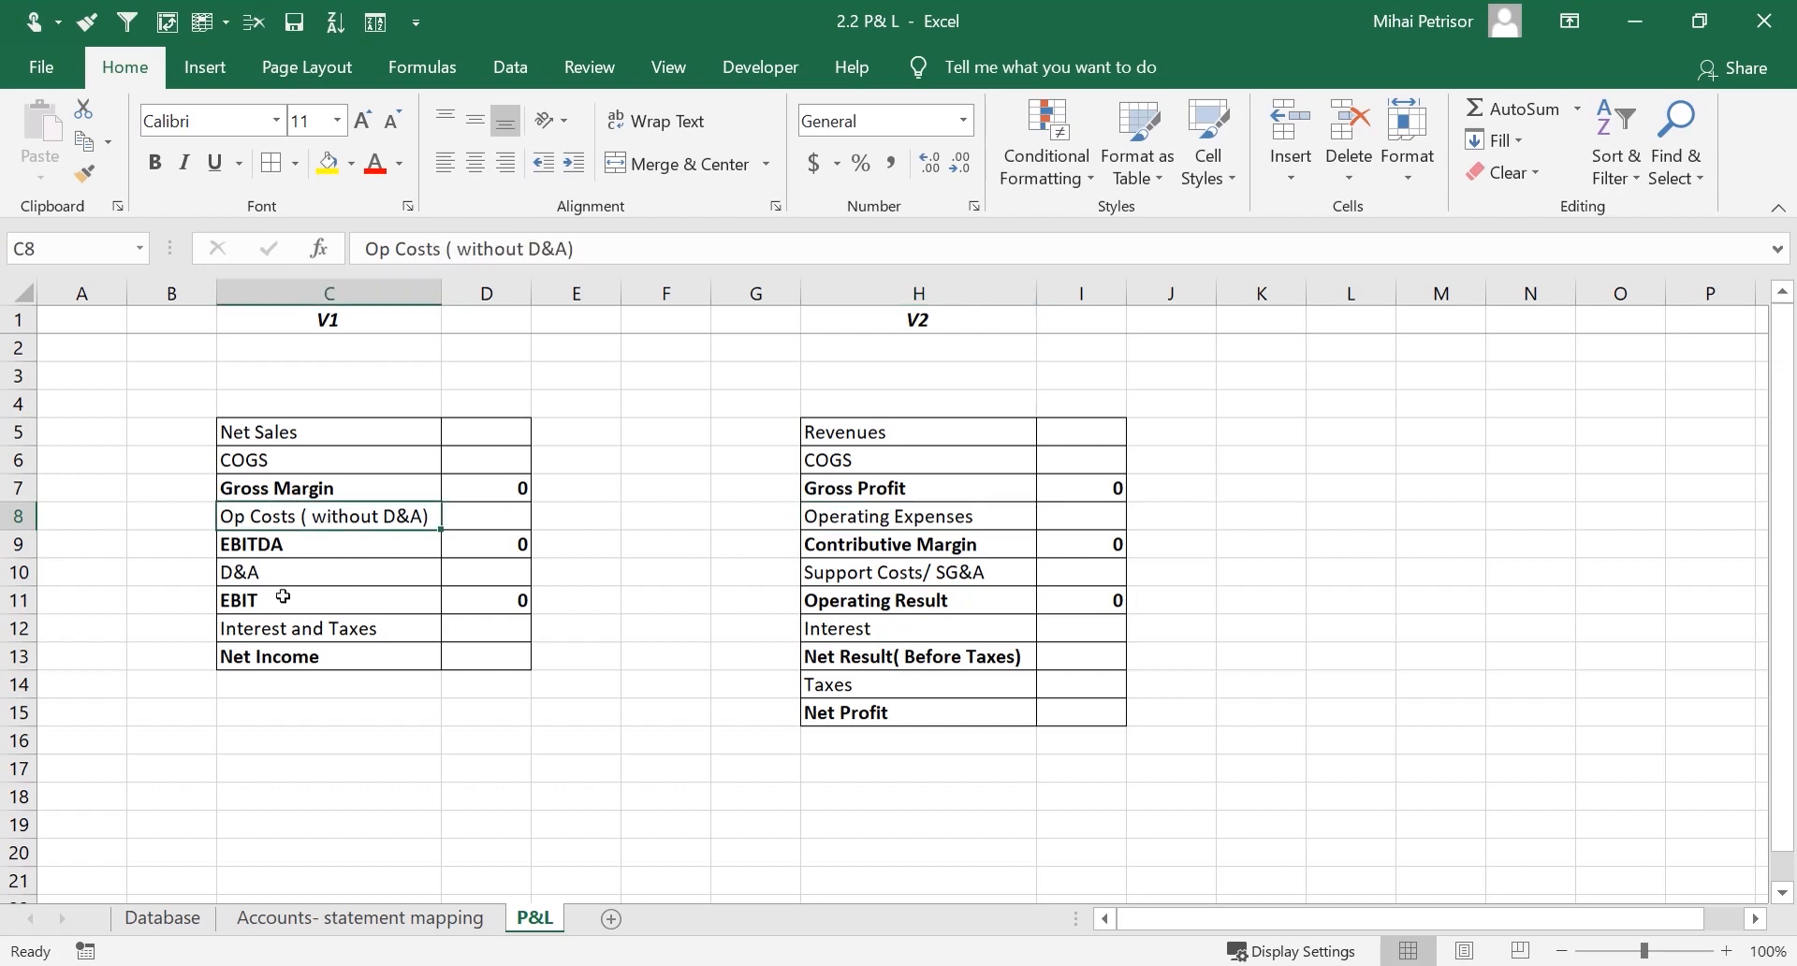
pyautogui.click(277, 548)
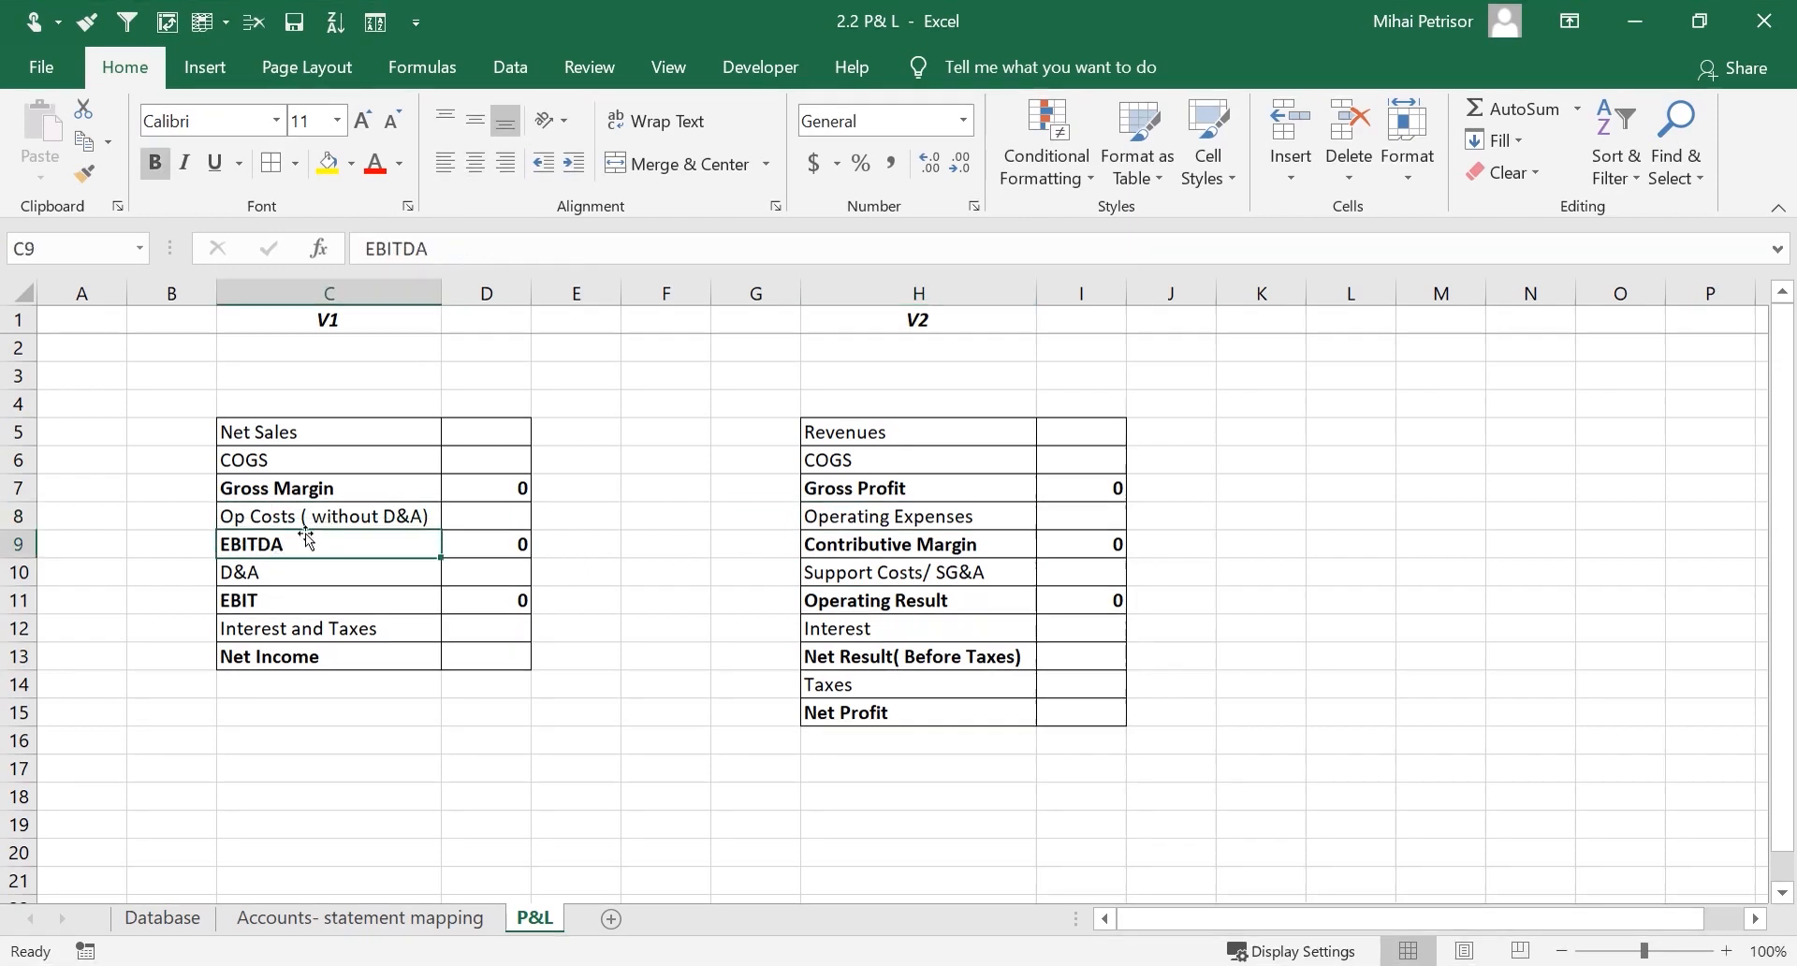
pyautogui.click(391, 517)
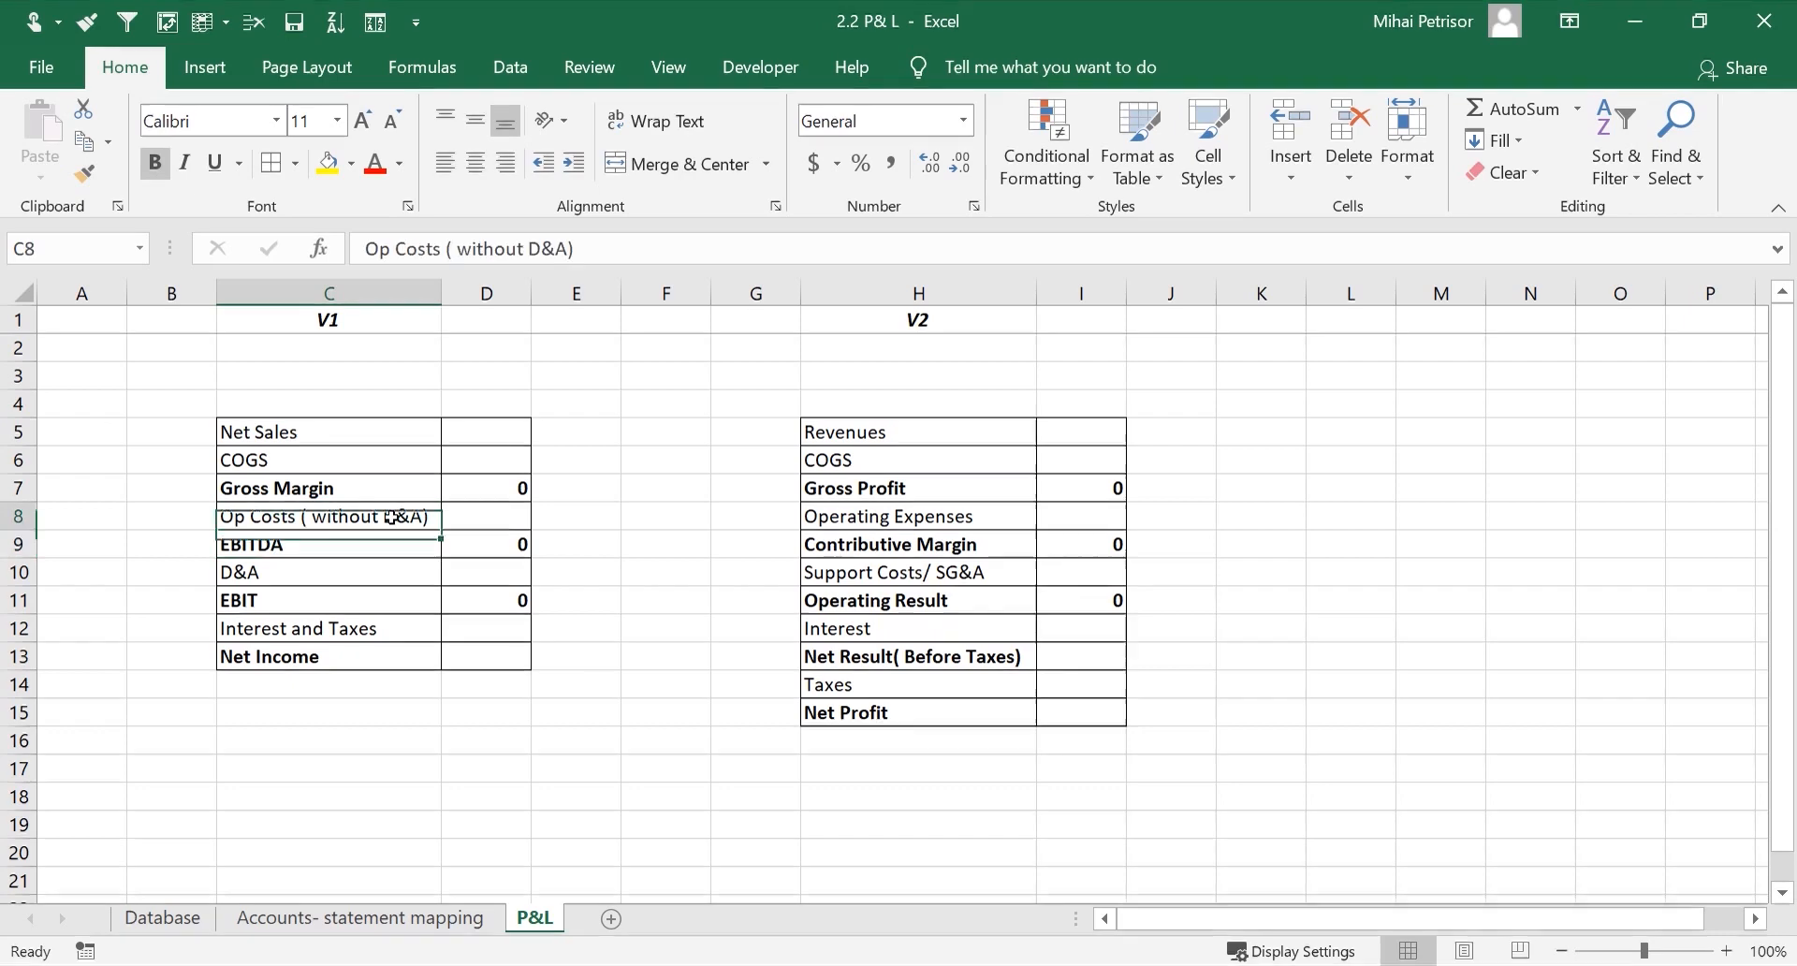
pyautogui.click(291, 578)
pyautogui.click(299, 549)
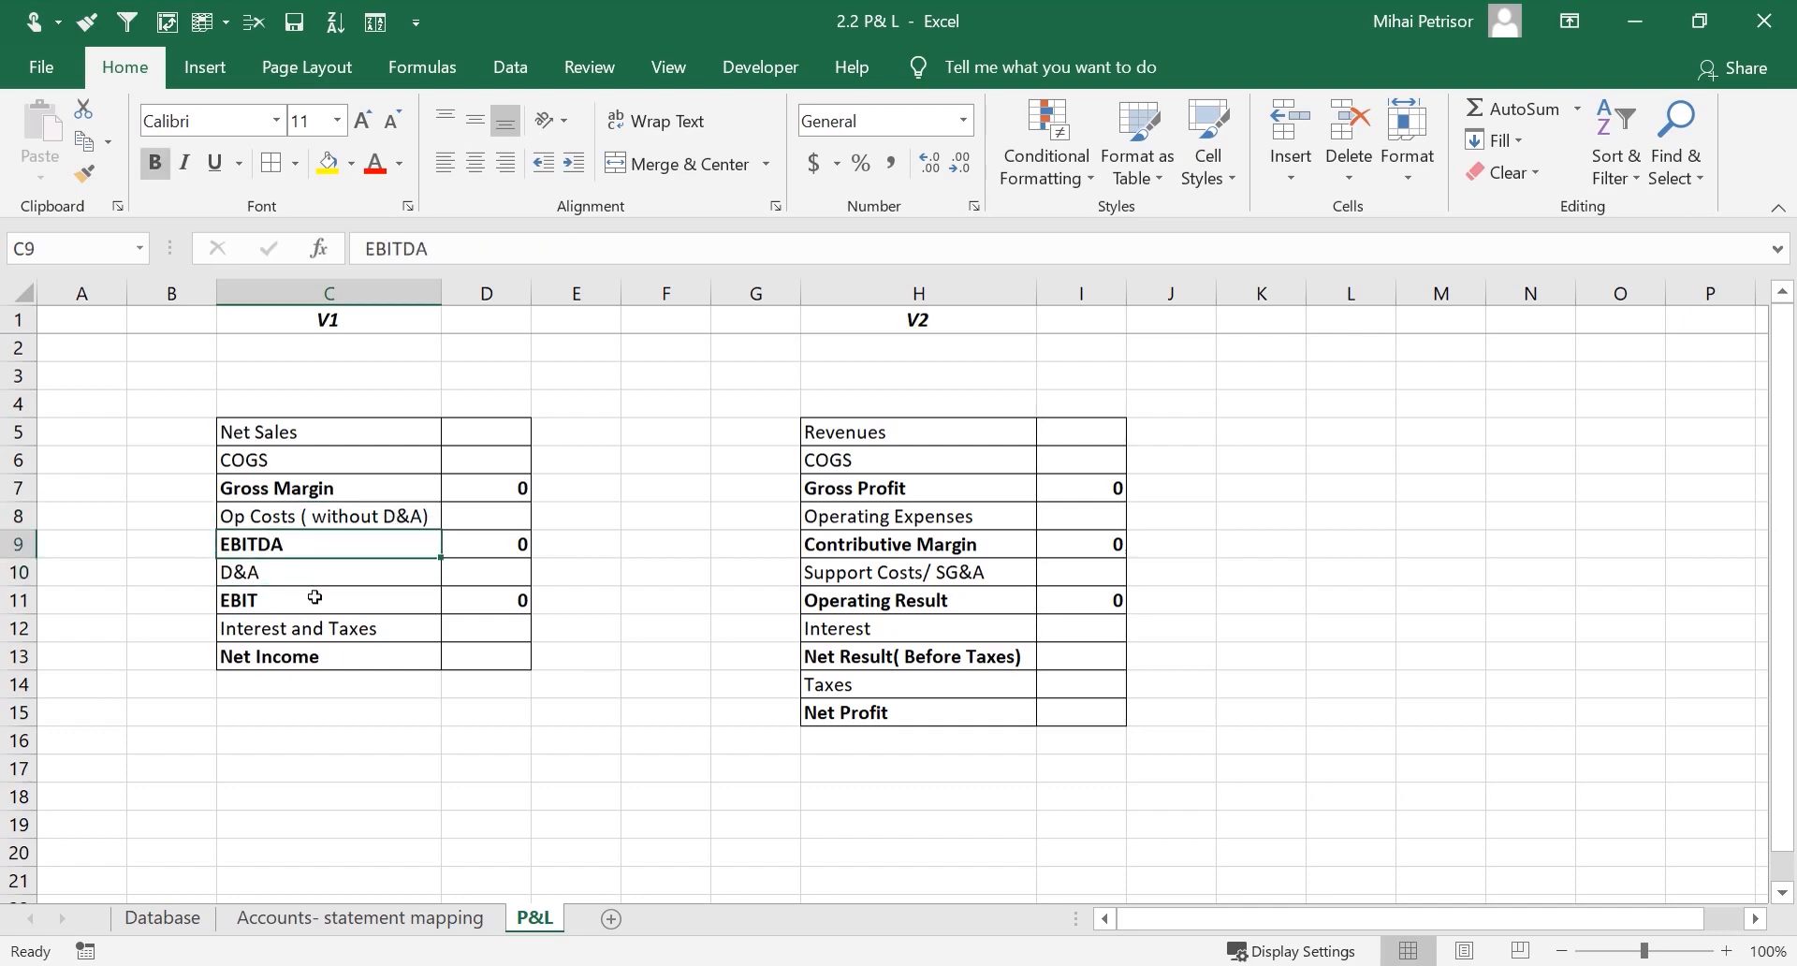
pyautogui.click(282, 601)
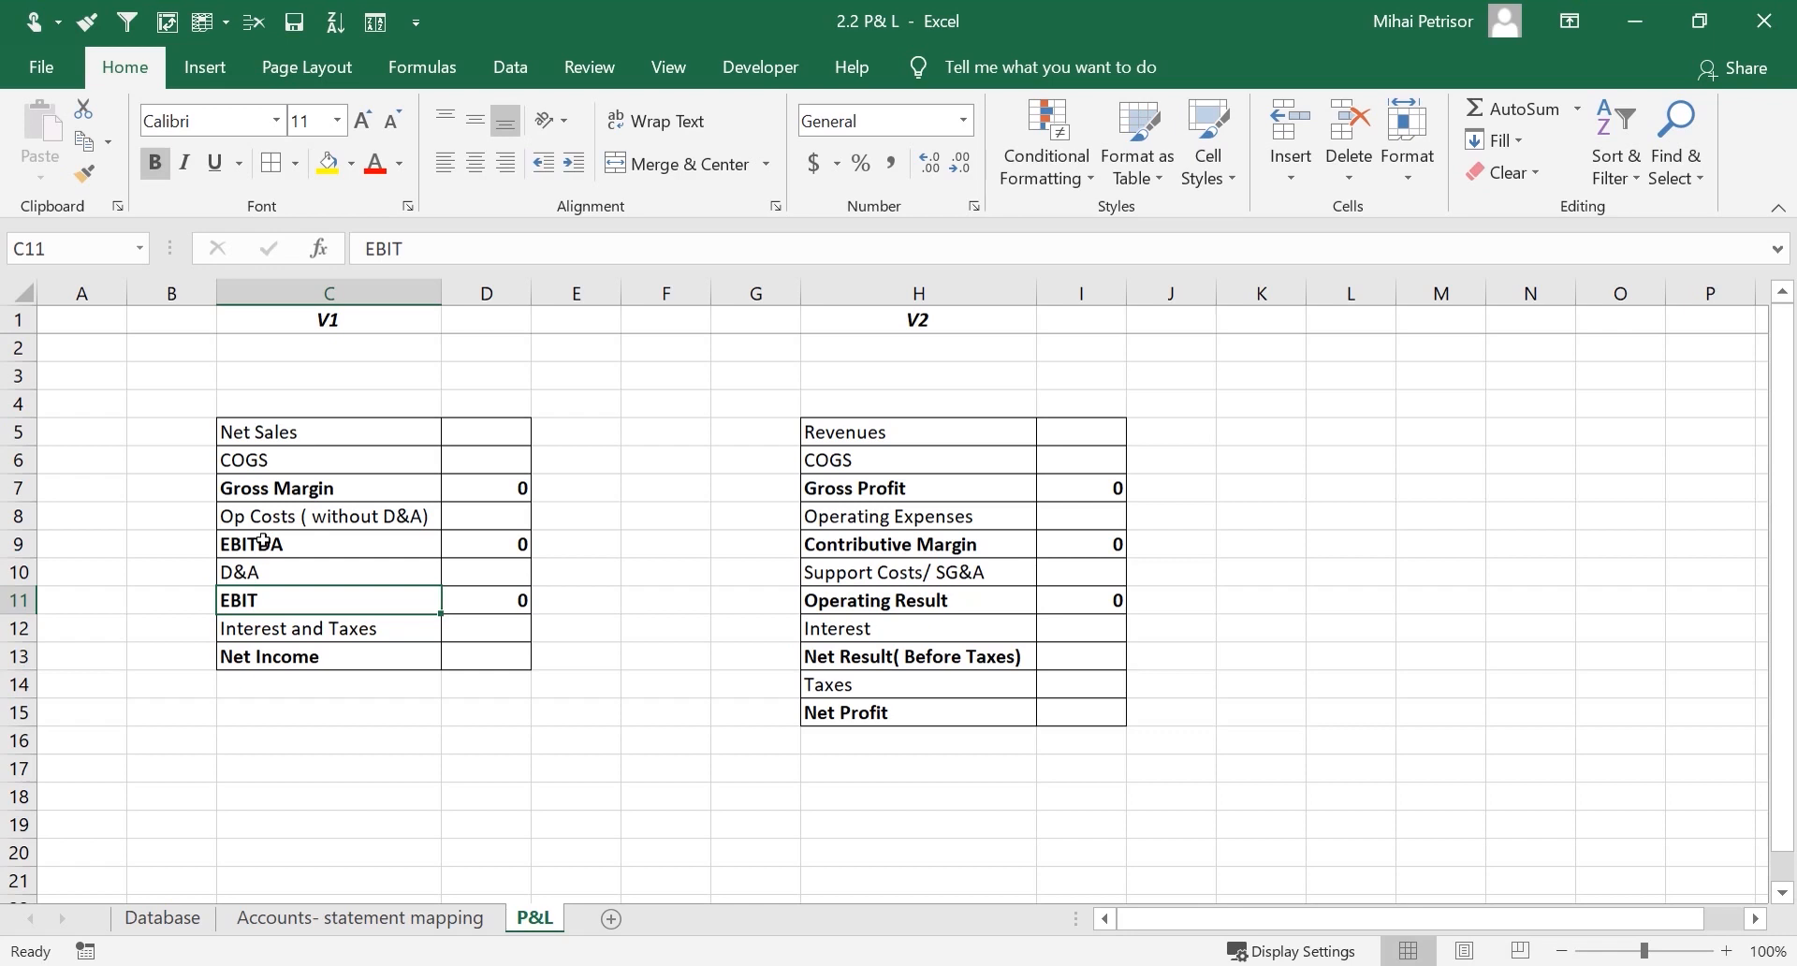
pyautogui.click(312, 541)
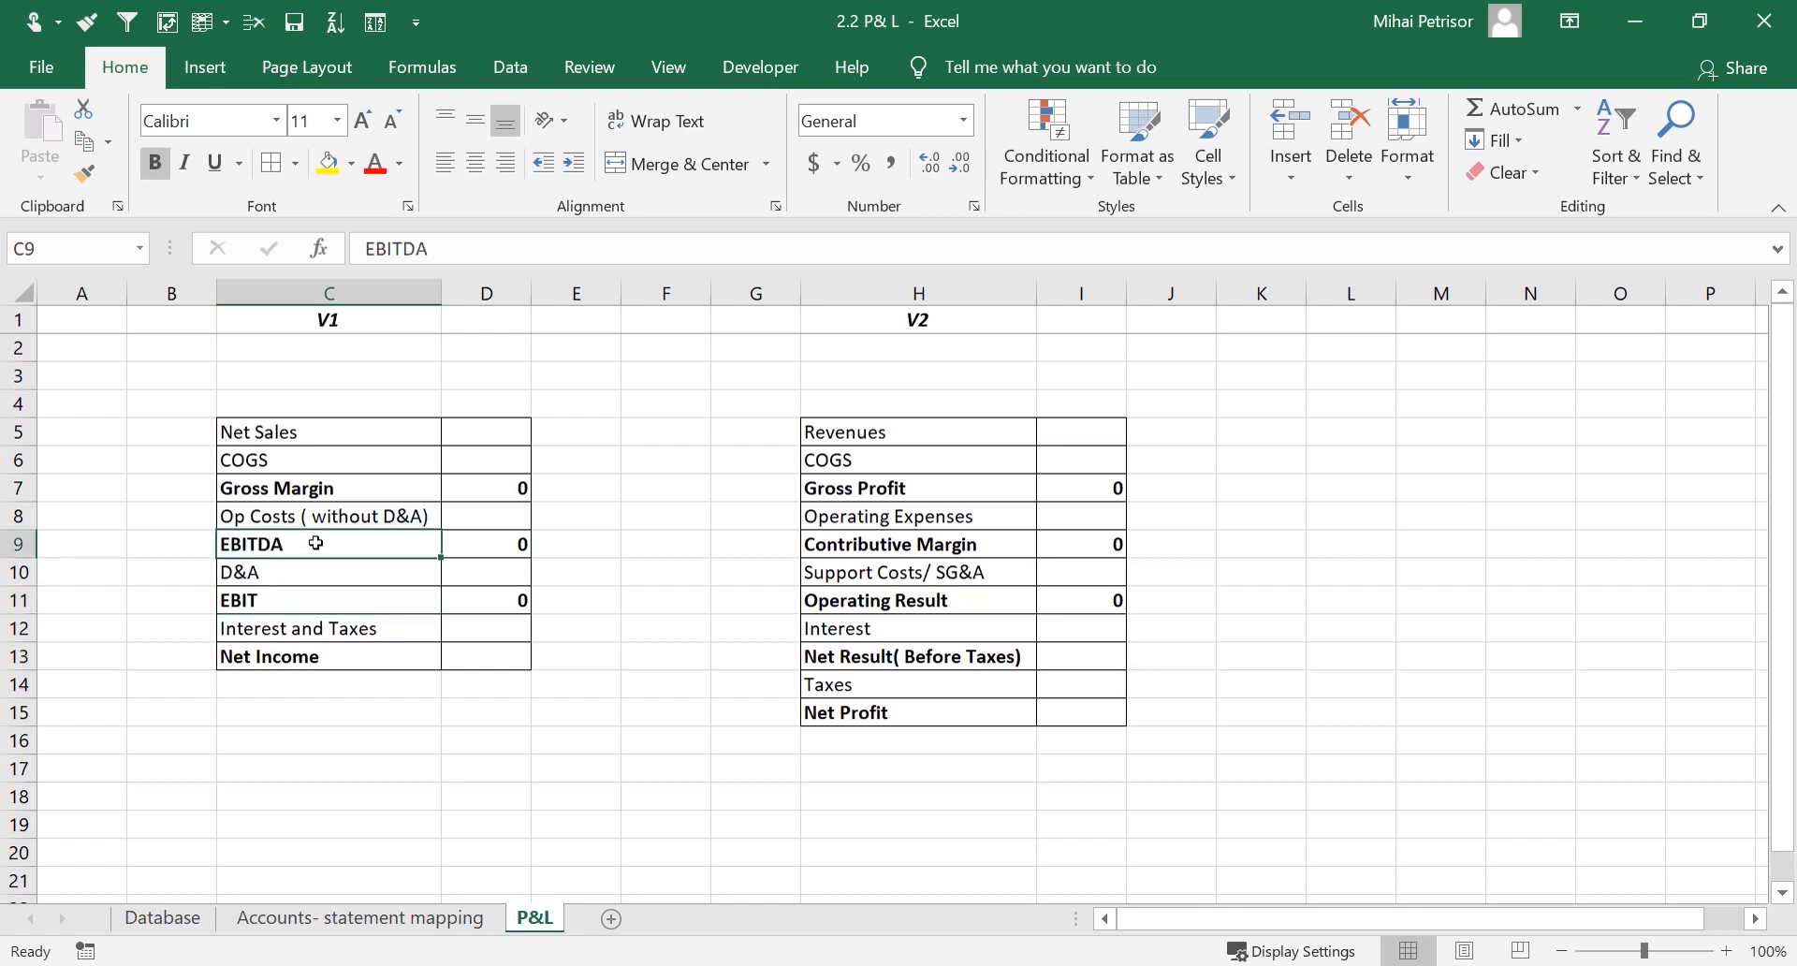
pyautogui.click(287, 600)
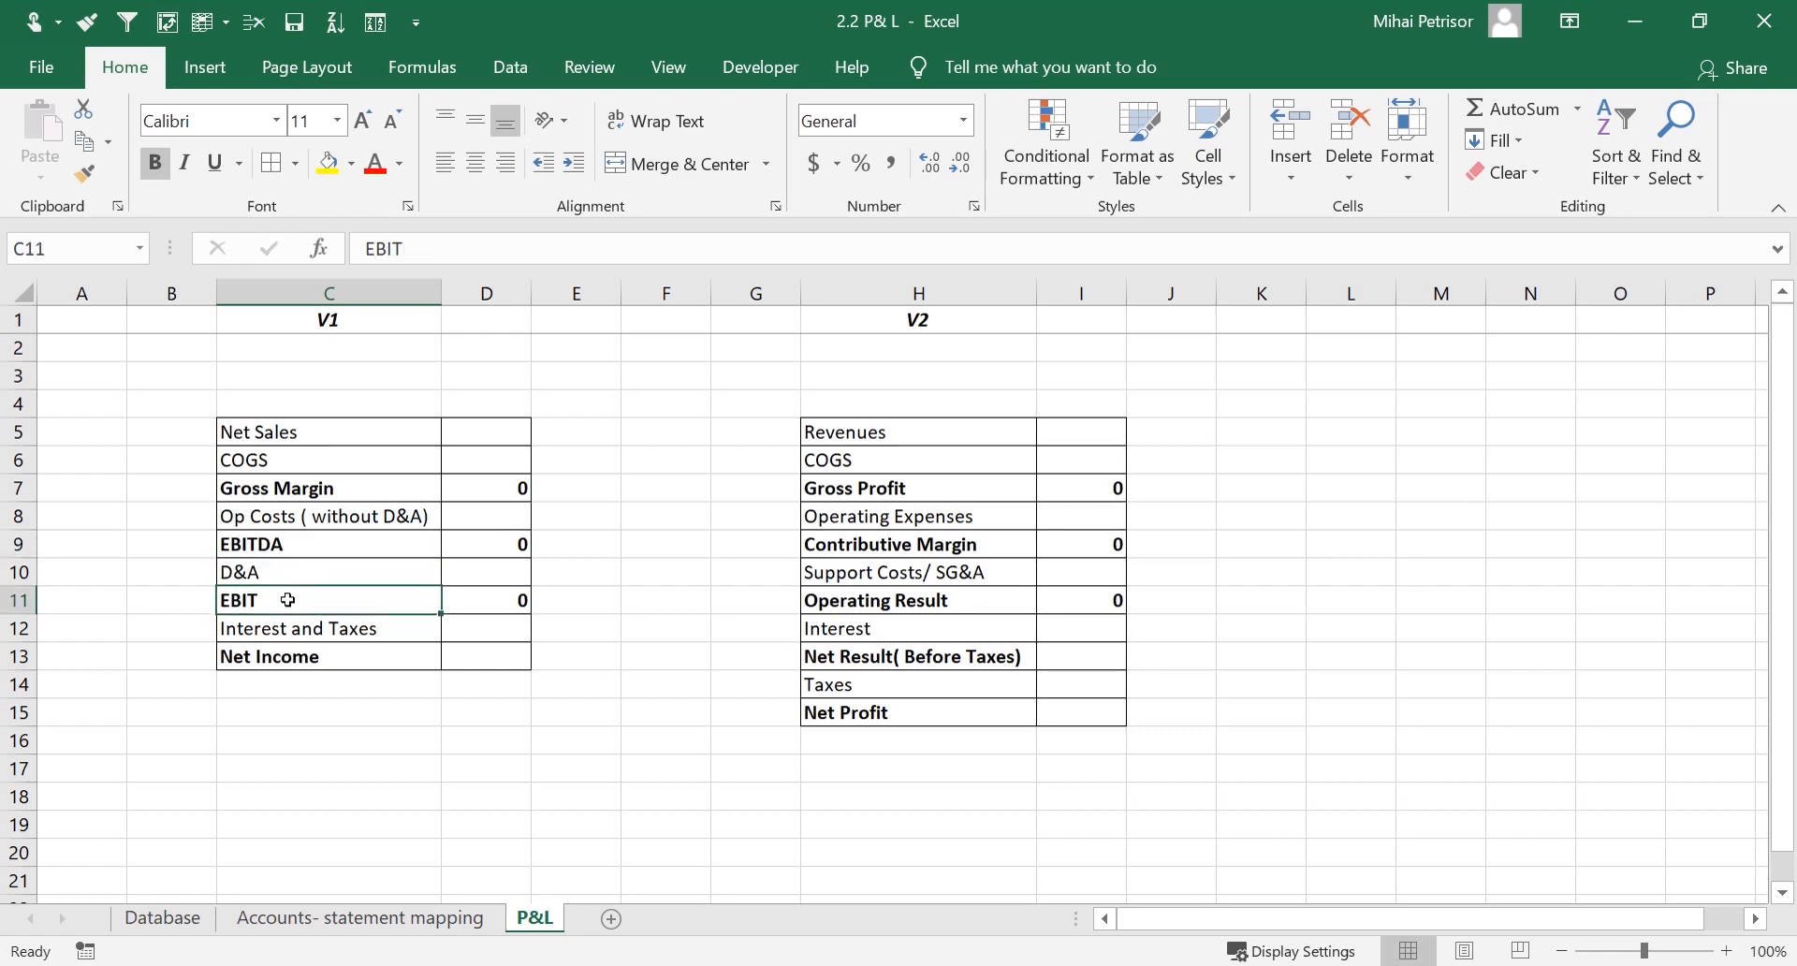
pyautogui.click(668, 734)
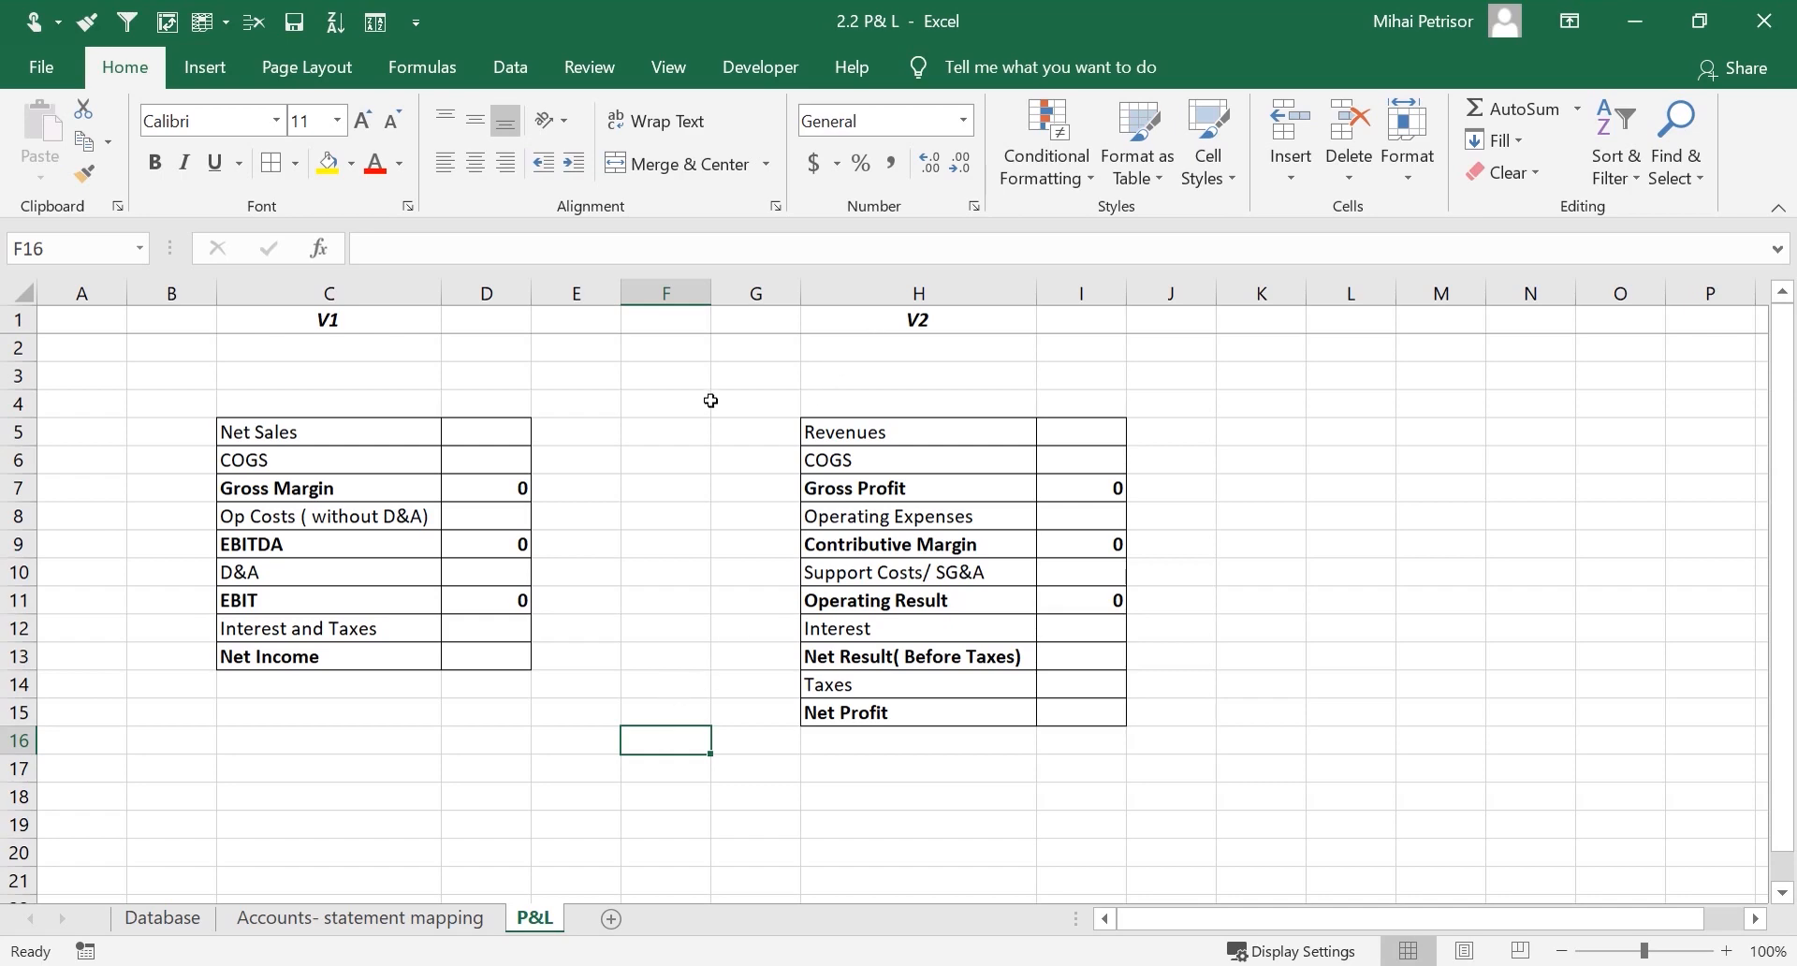
pyautogui.click(667, 453)
pyautogui.scroll(-1, 656, 667)
pyautogui.scroll(1, 656, 668)
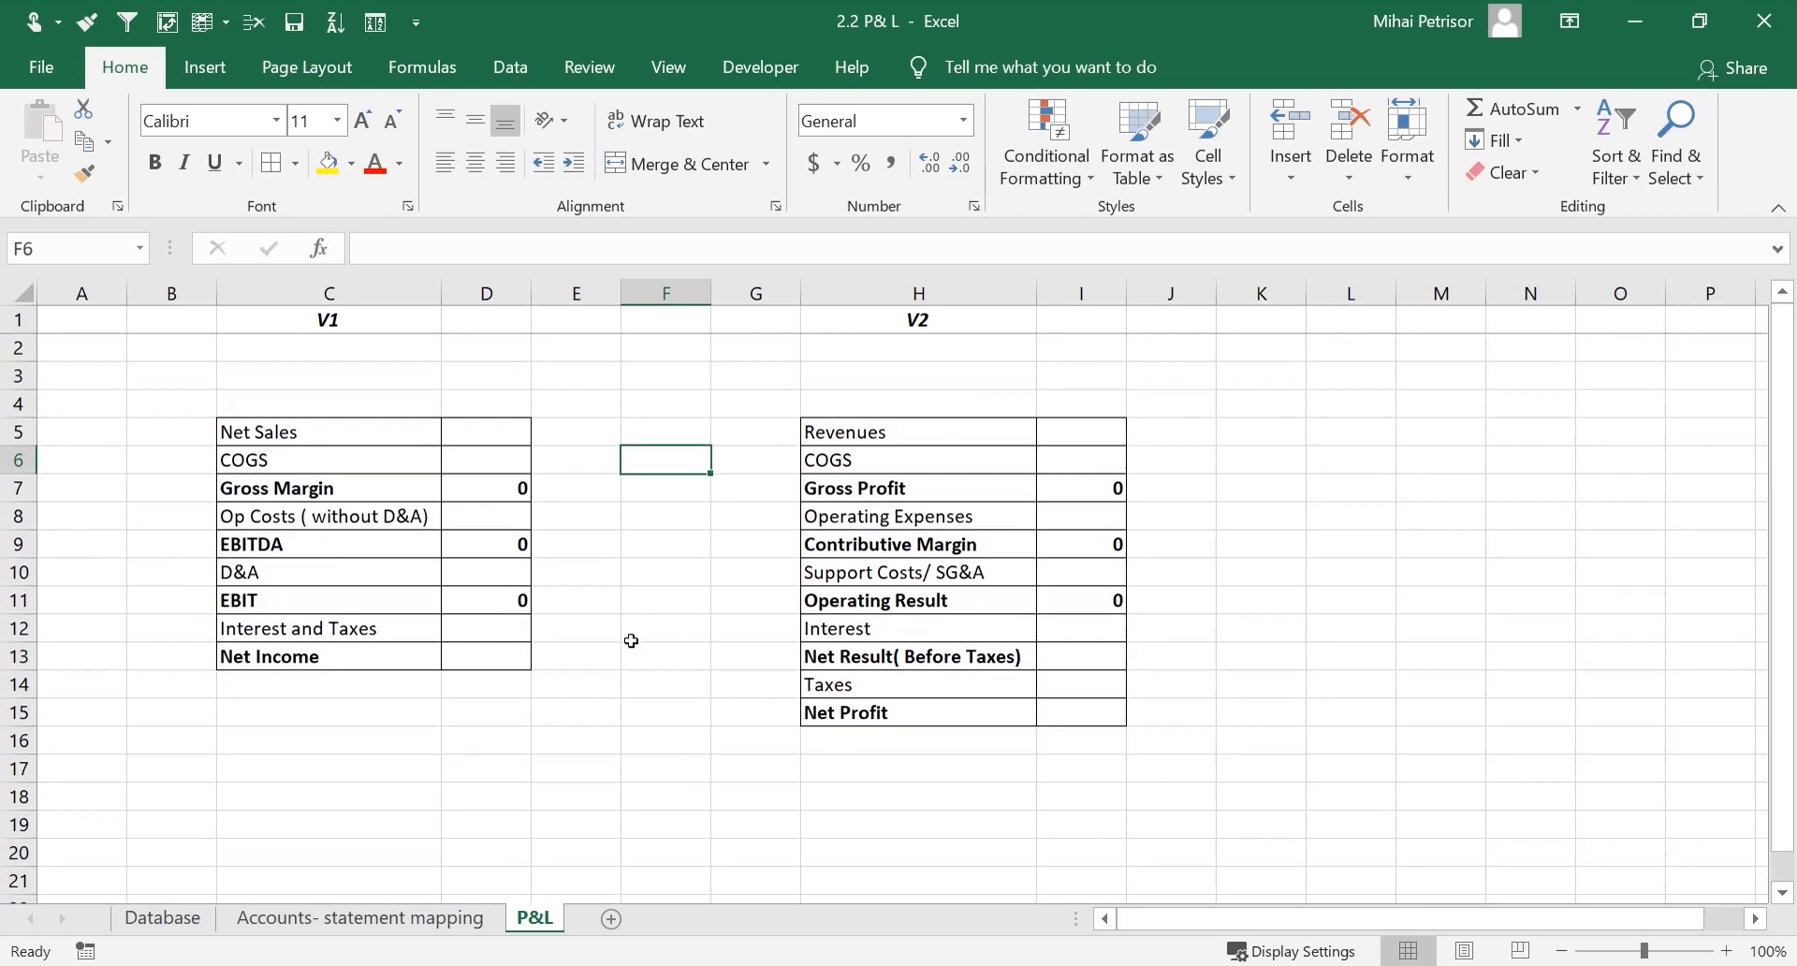
# Rename the P&L sheet as "V of P&L"
pyautogui.doubleClick(556, 925)
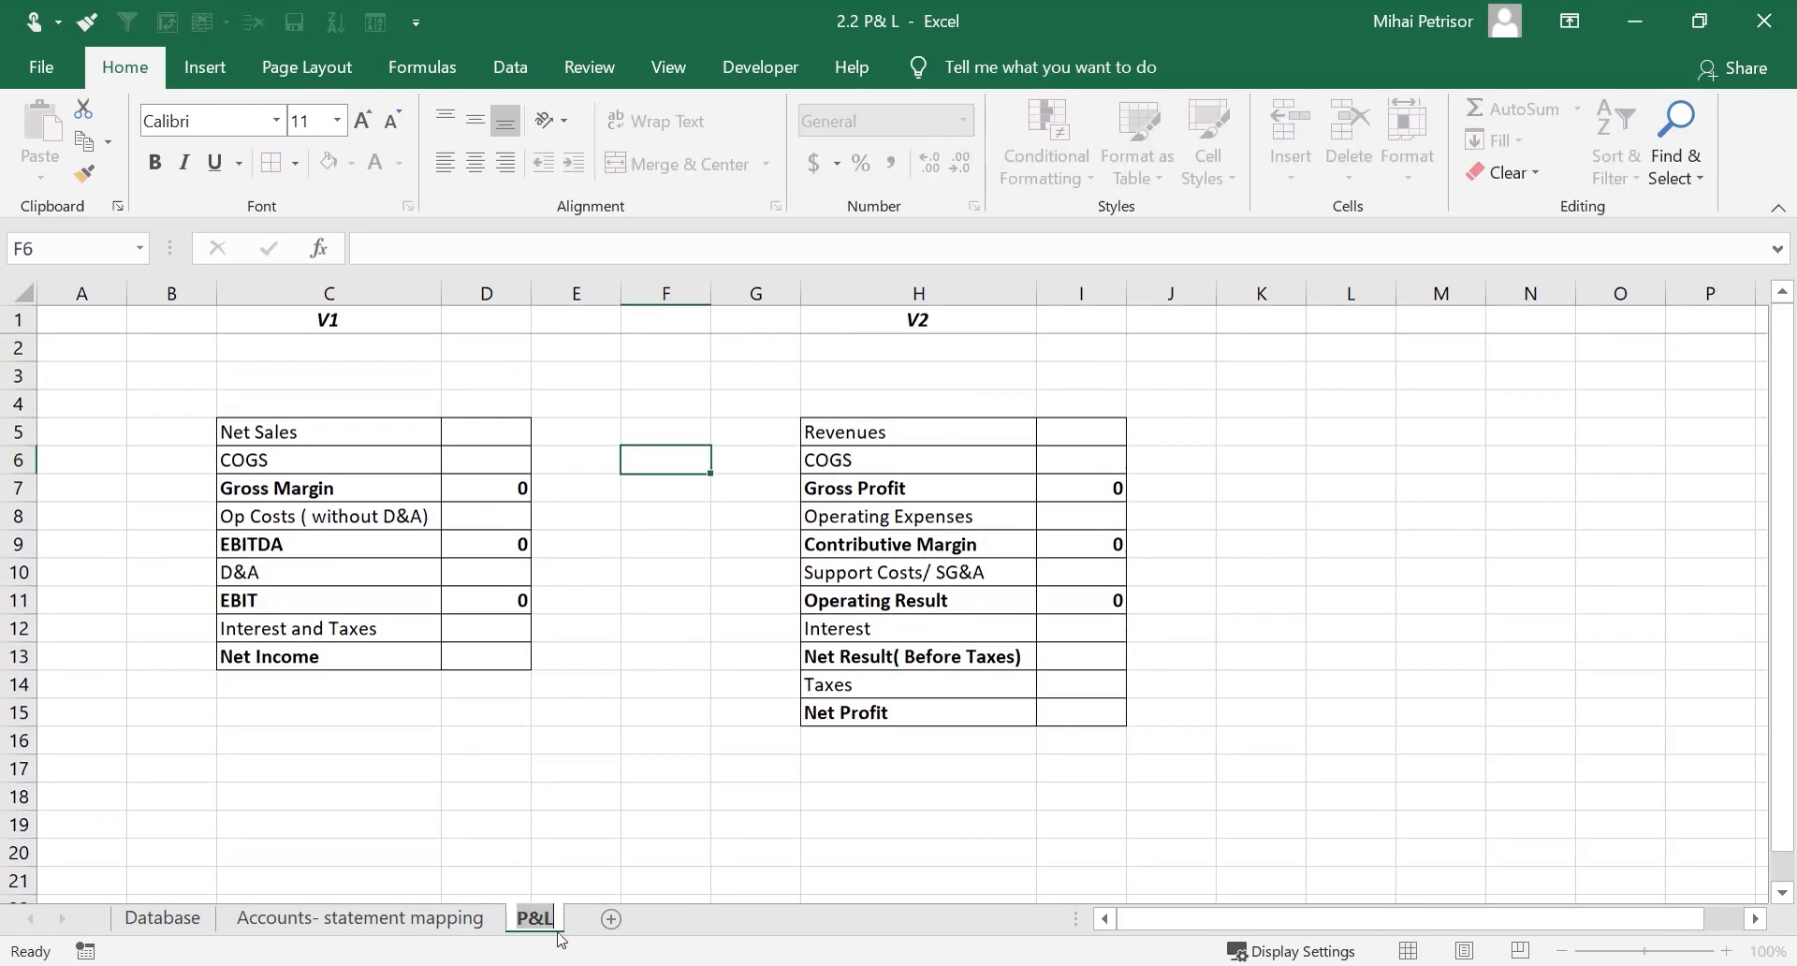
pyautogui.click(520, 922)
pyautogui.write('V of')
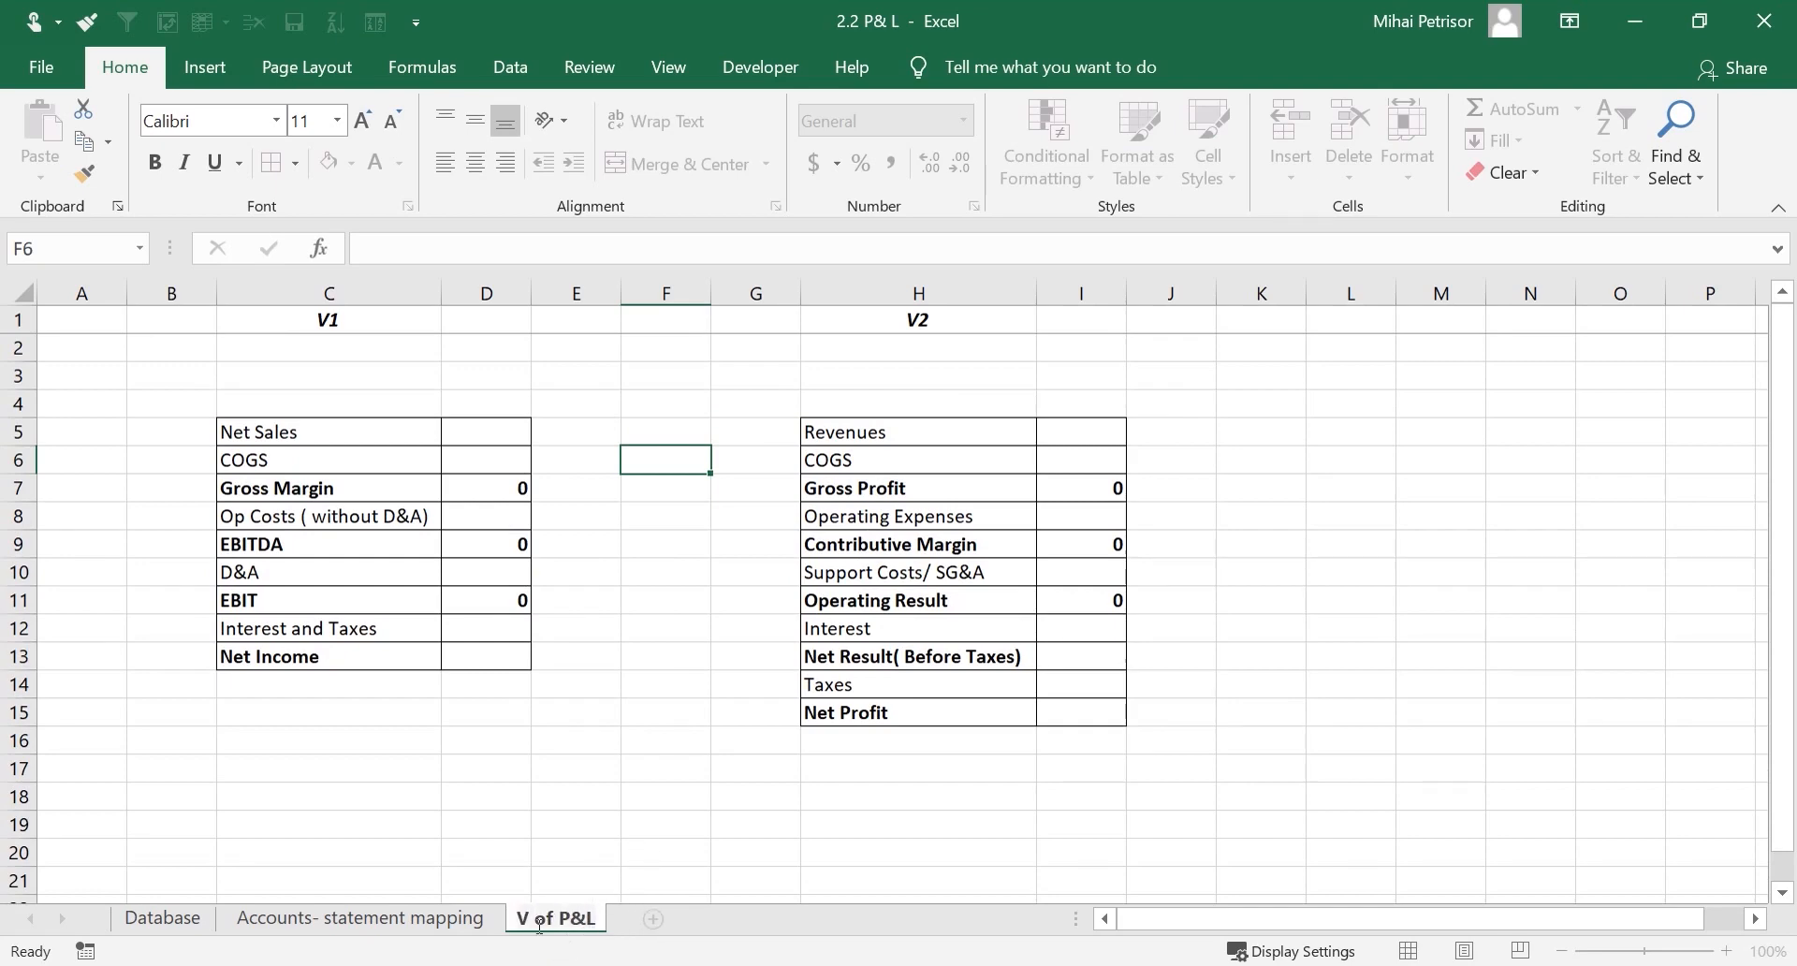
pyautogui.click(599, 853)
# Add a new worksheet after V of P&L and name it "P&L"
pyautogui.click(653, 920)
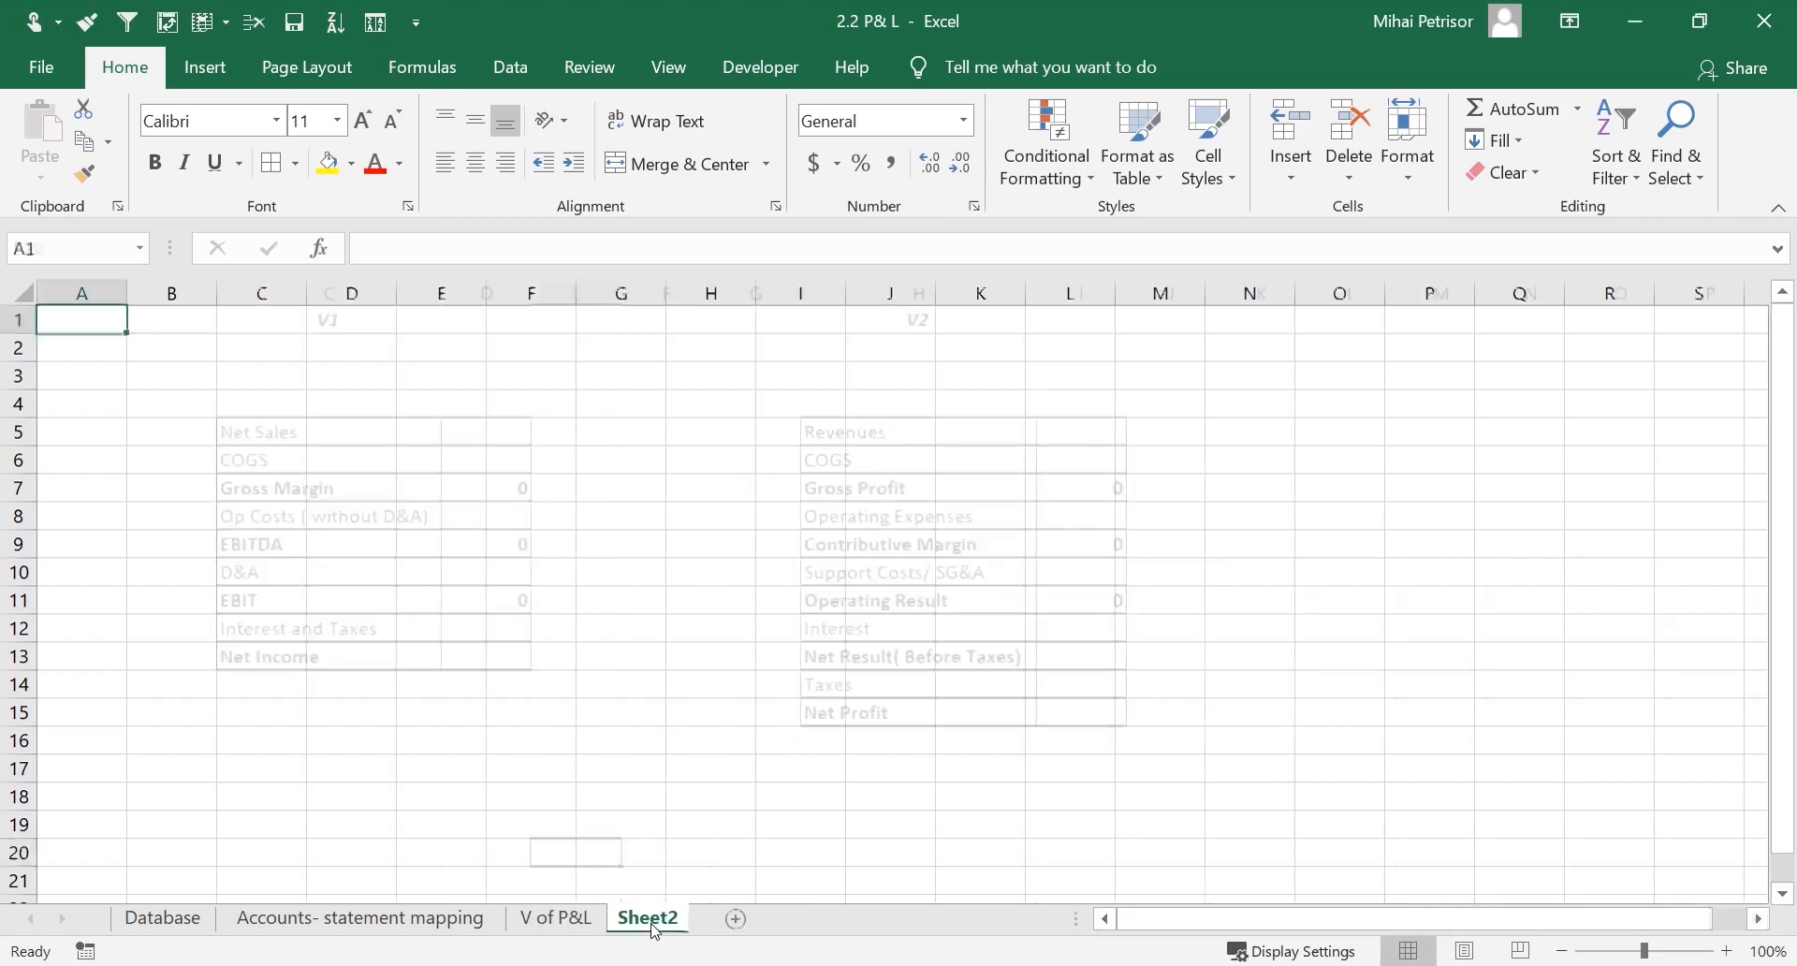
pyautogui.doubleClick(650, 920)
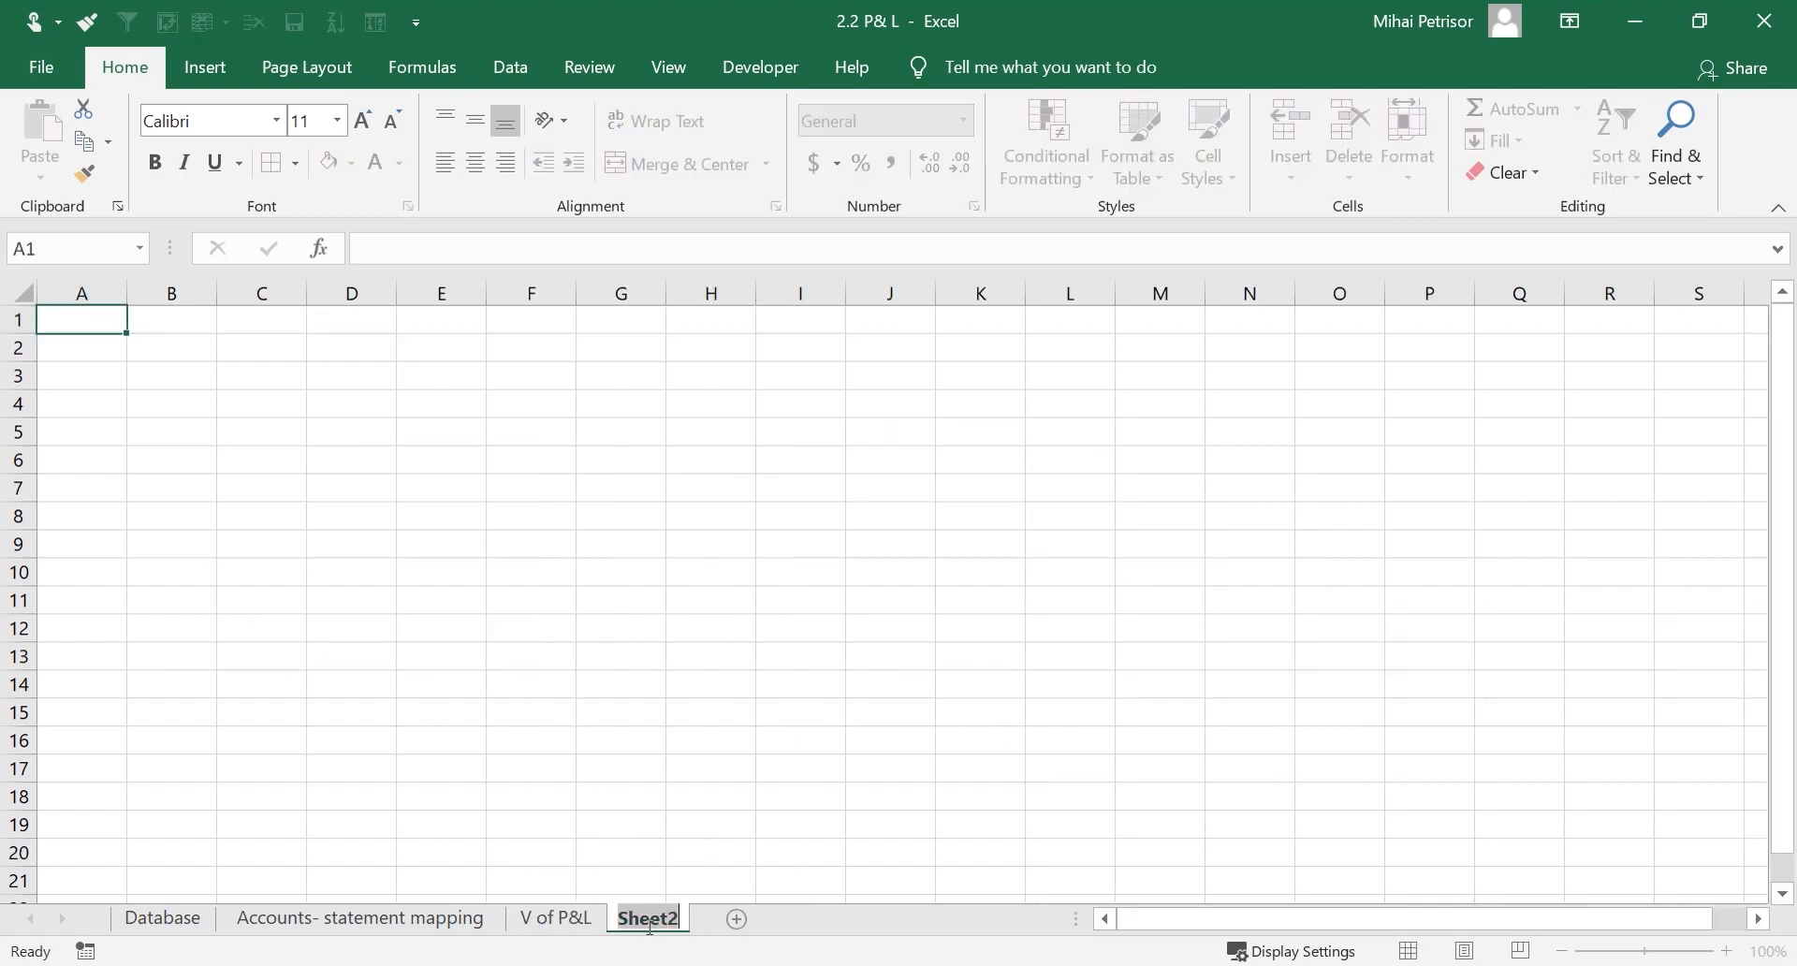
pyautogui.write('P&L')
pyautogui.click(368, 562)
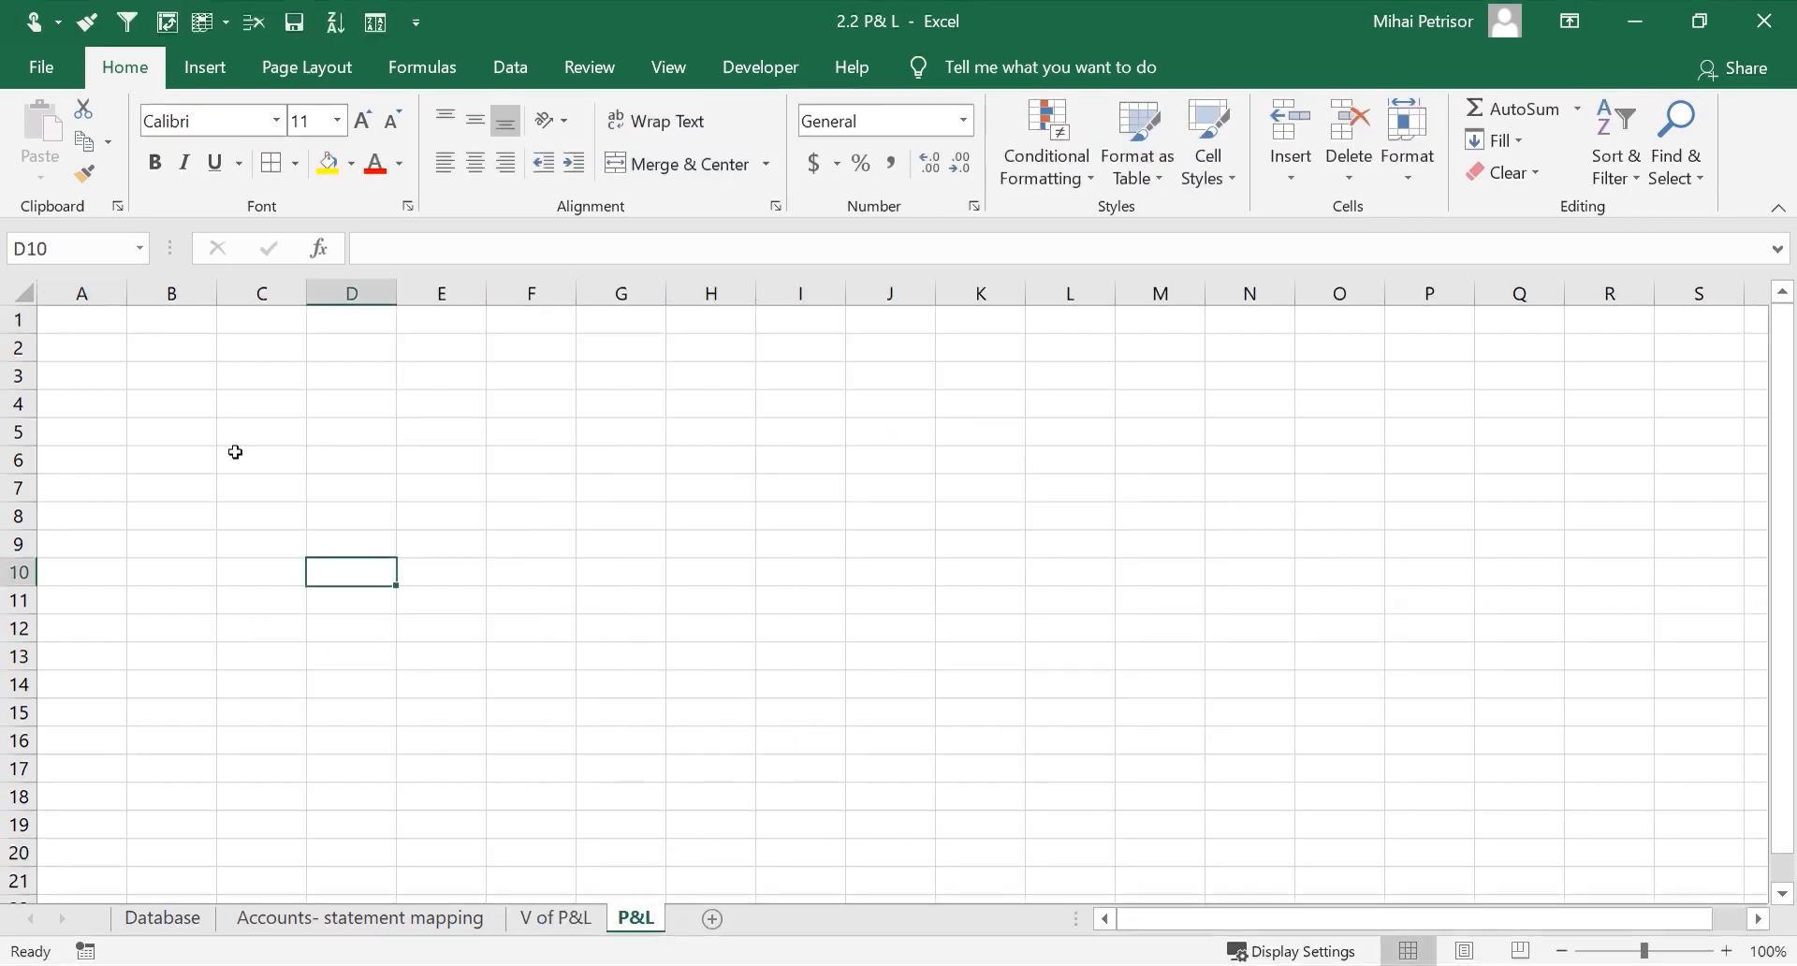
# Copy the V1 layout, C5:D13 on the V of P&L sheet, into the P&L sheet starting at cell C5
pyautogui.click(245, 432)
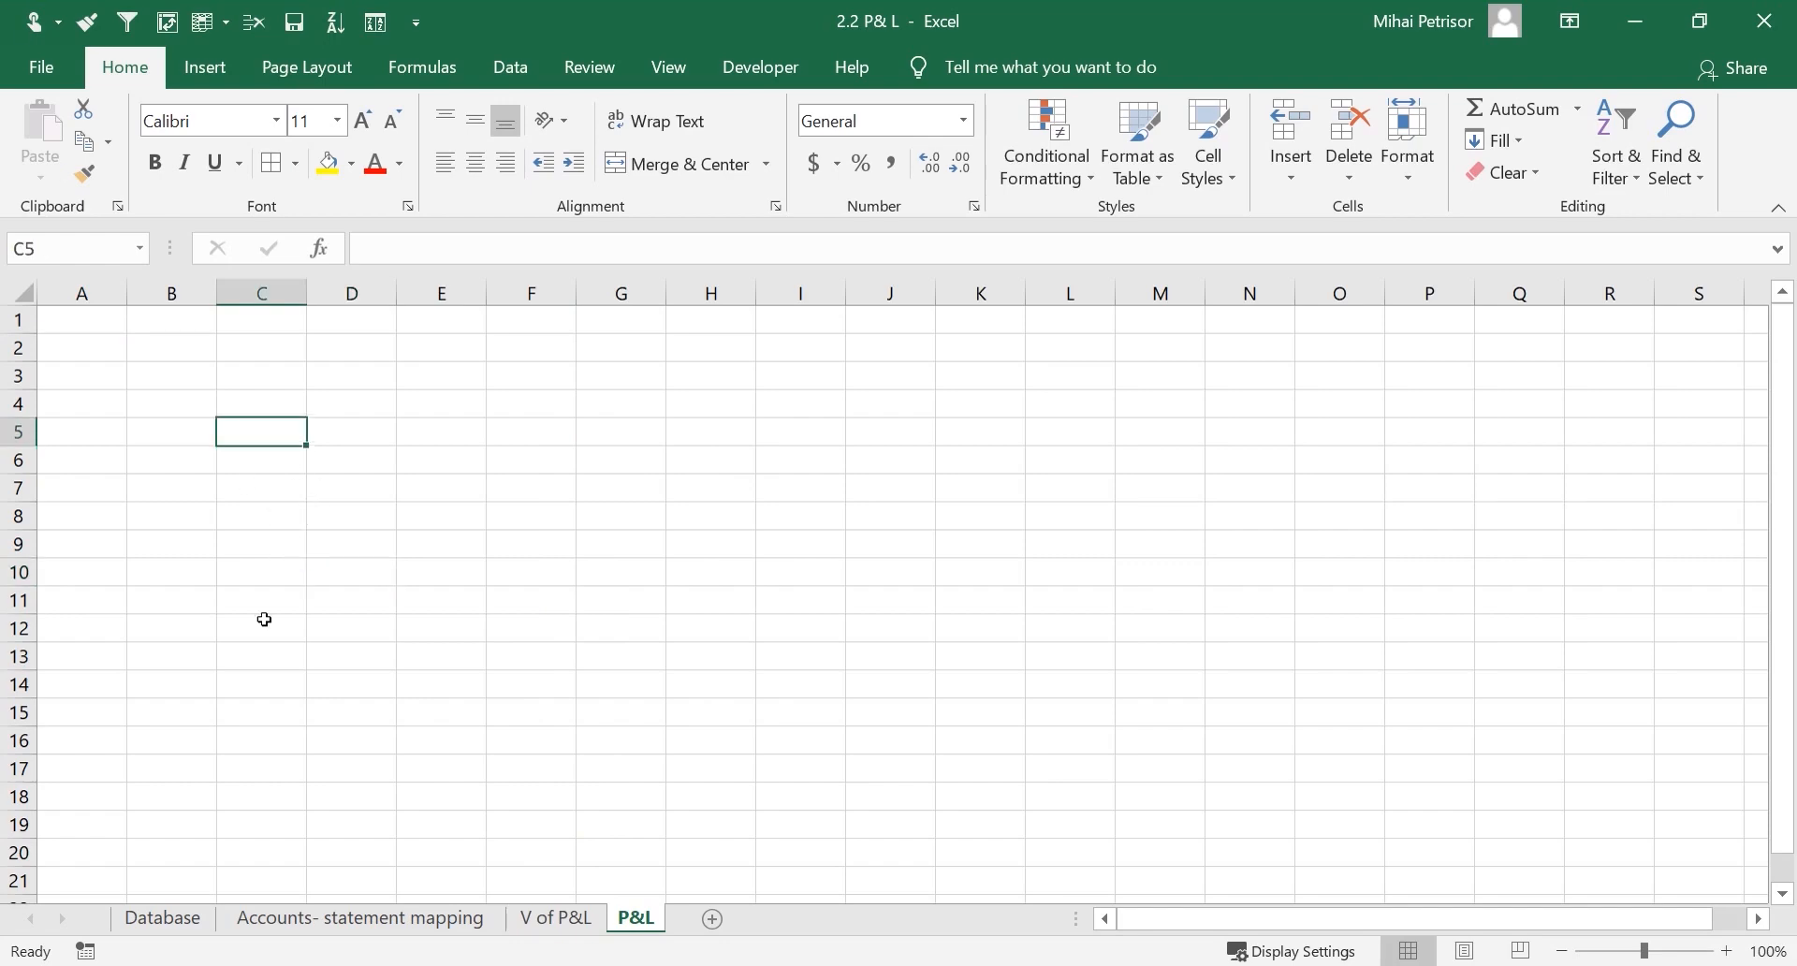
pyautogui.click(556, 918)
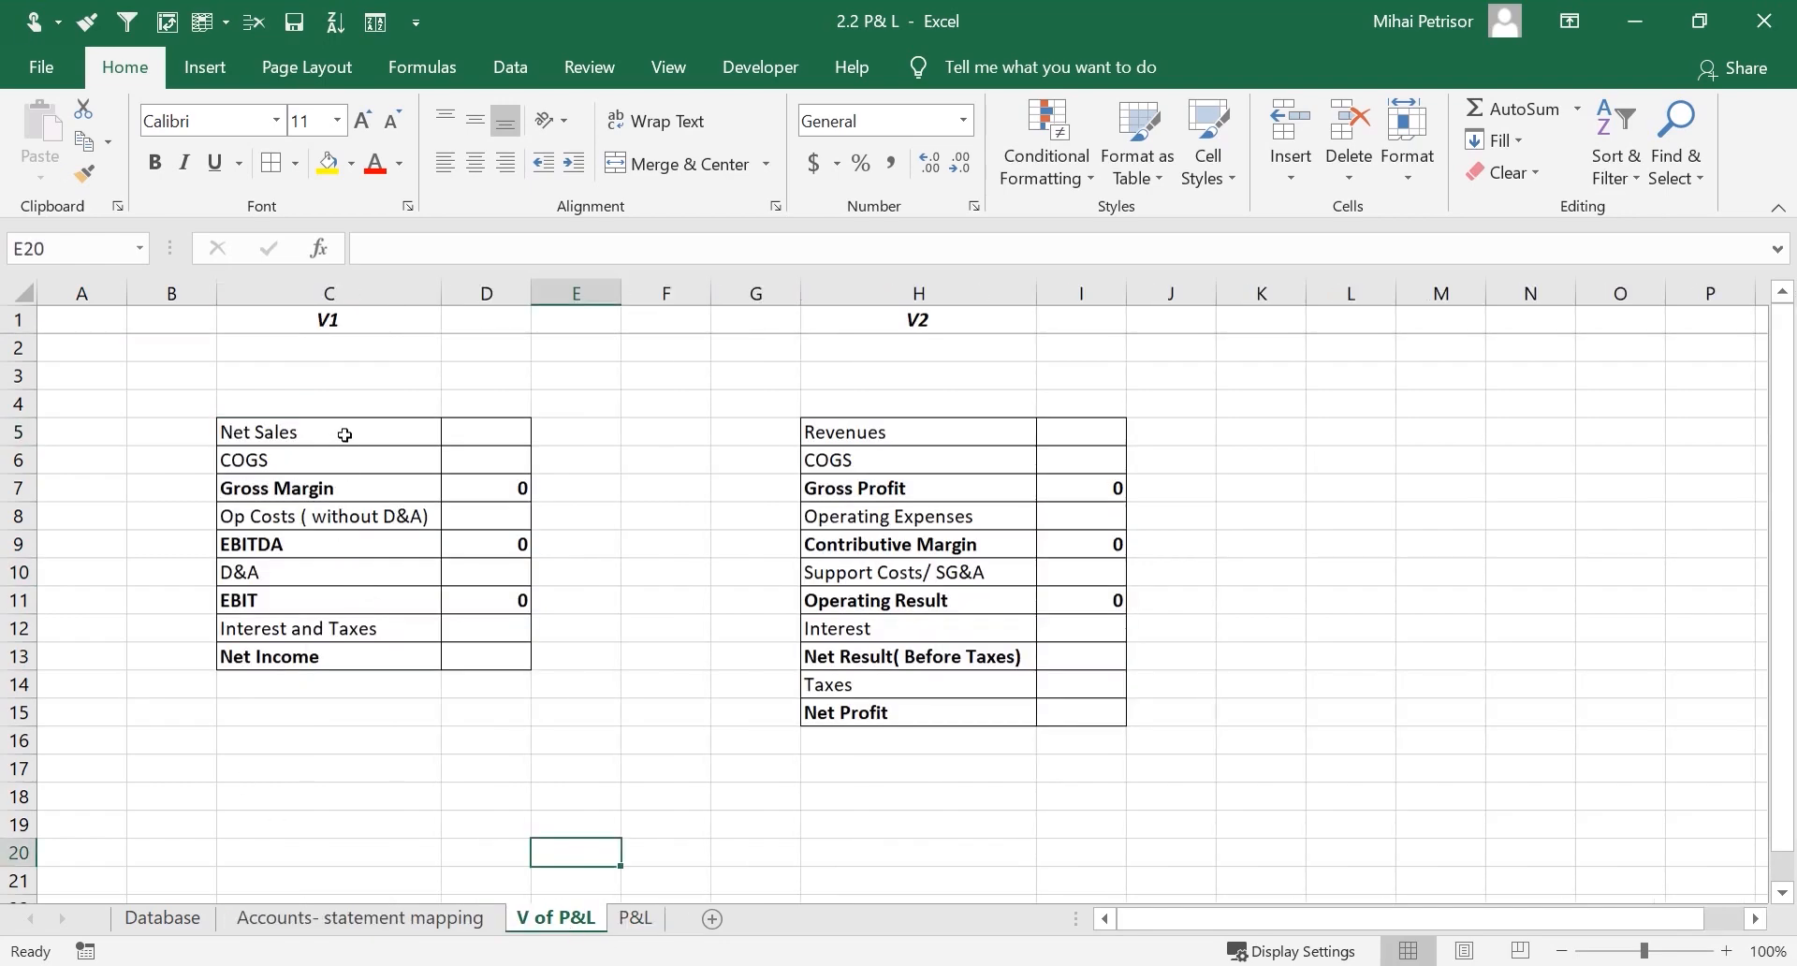
pyautogui.moveTo(344, 435); pyautogui.dragTo(506, 657)
pyautogui.hotkey('ctrl', 'c')
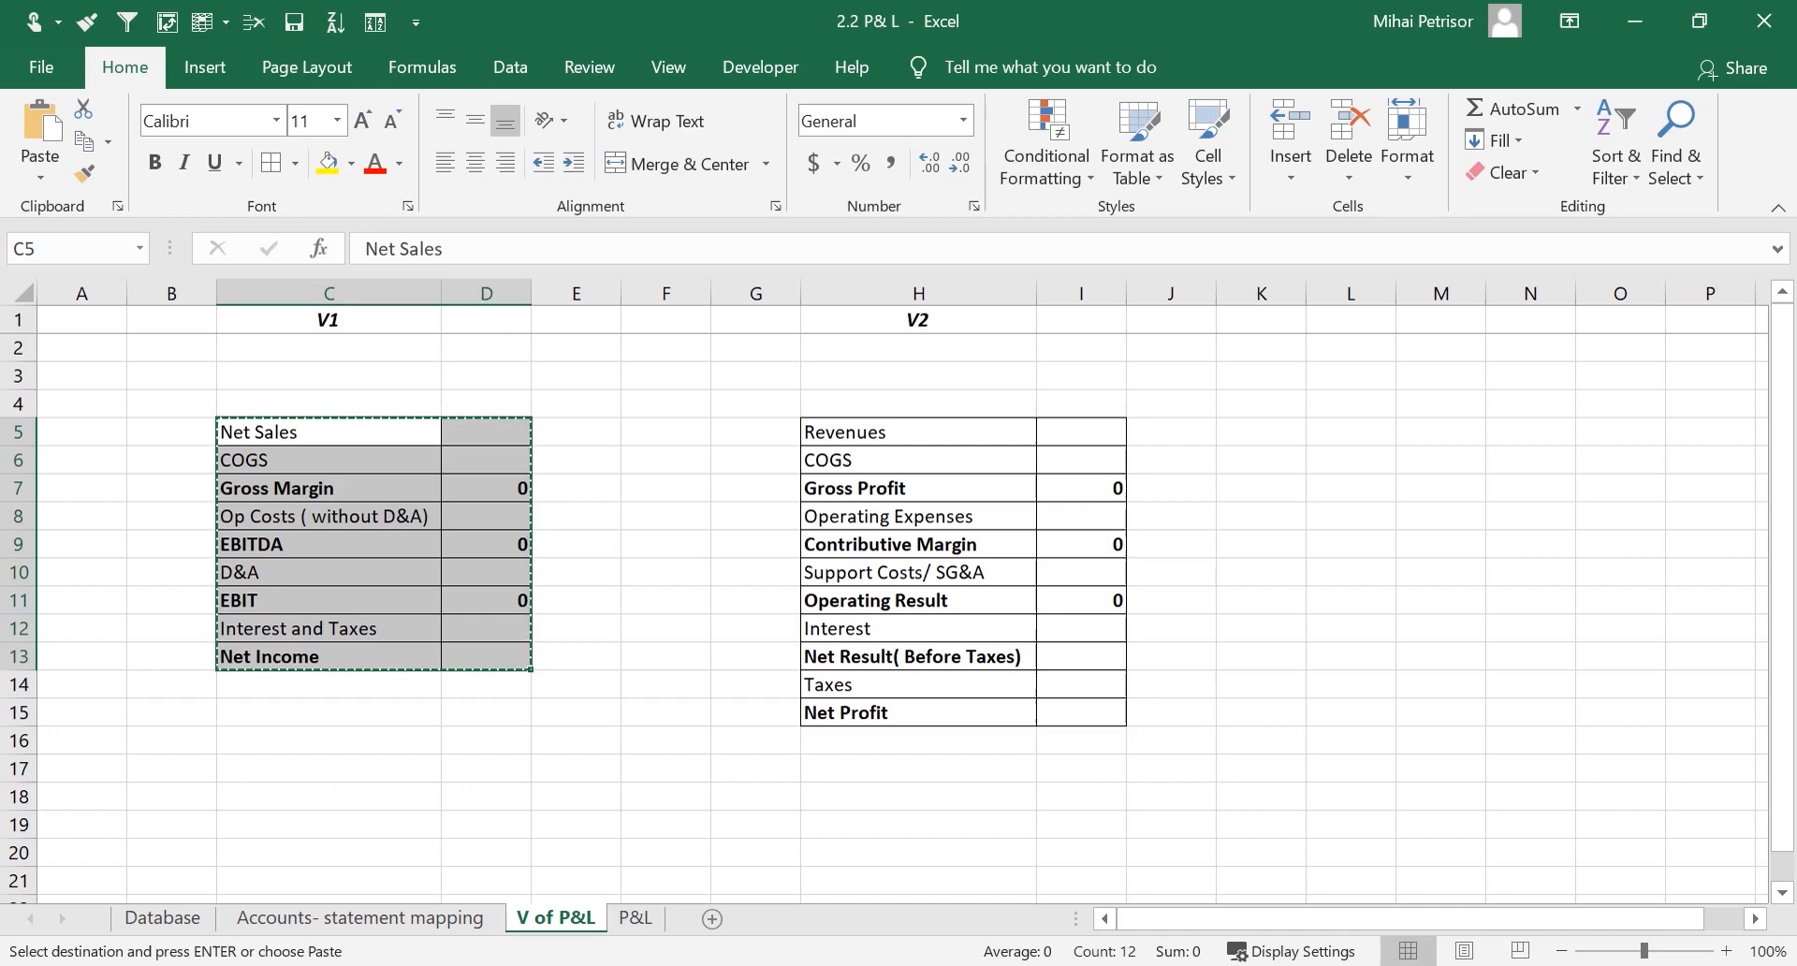
pyautogui.click(636, 925)
pyautogui.hotkey('ctrl', 'v')
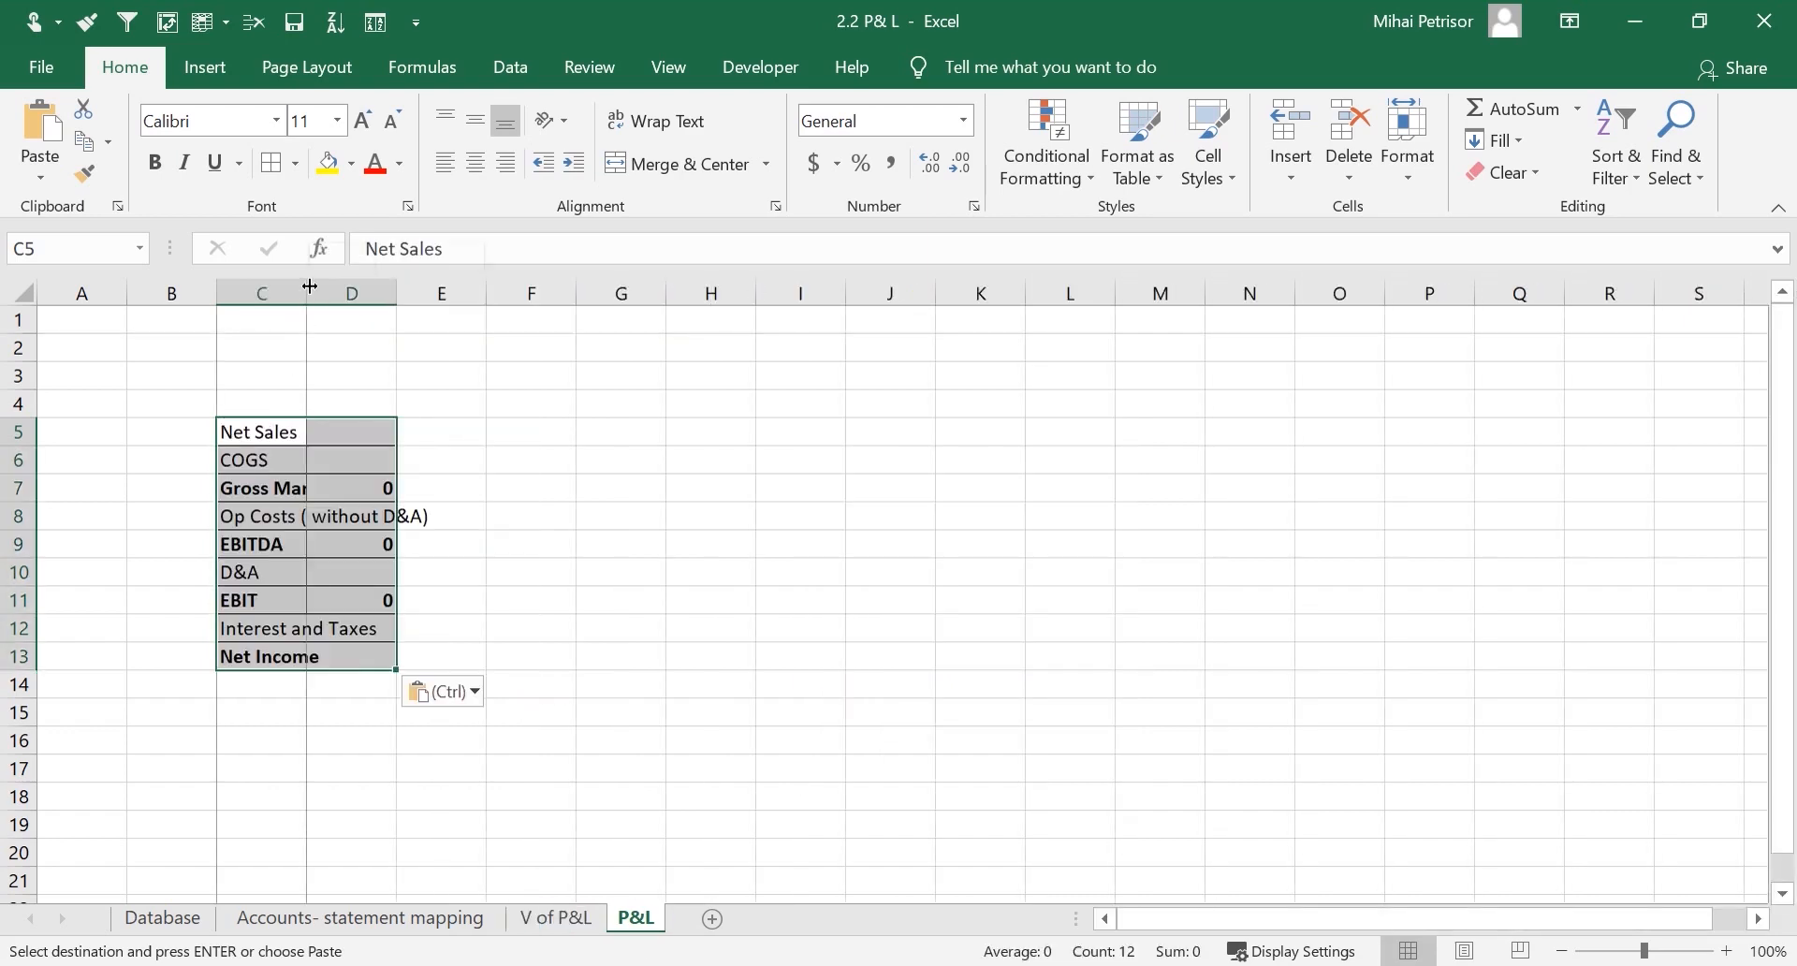
# Fit column C of the P&L sheet to its labels and widen column D to leave room for amounts
pyautogui.doubleClick(309, 287)
pyautogui.doubleClick(530, 294)
pyautogui.click(321, 565)
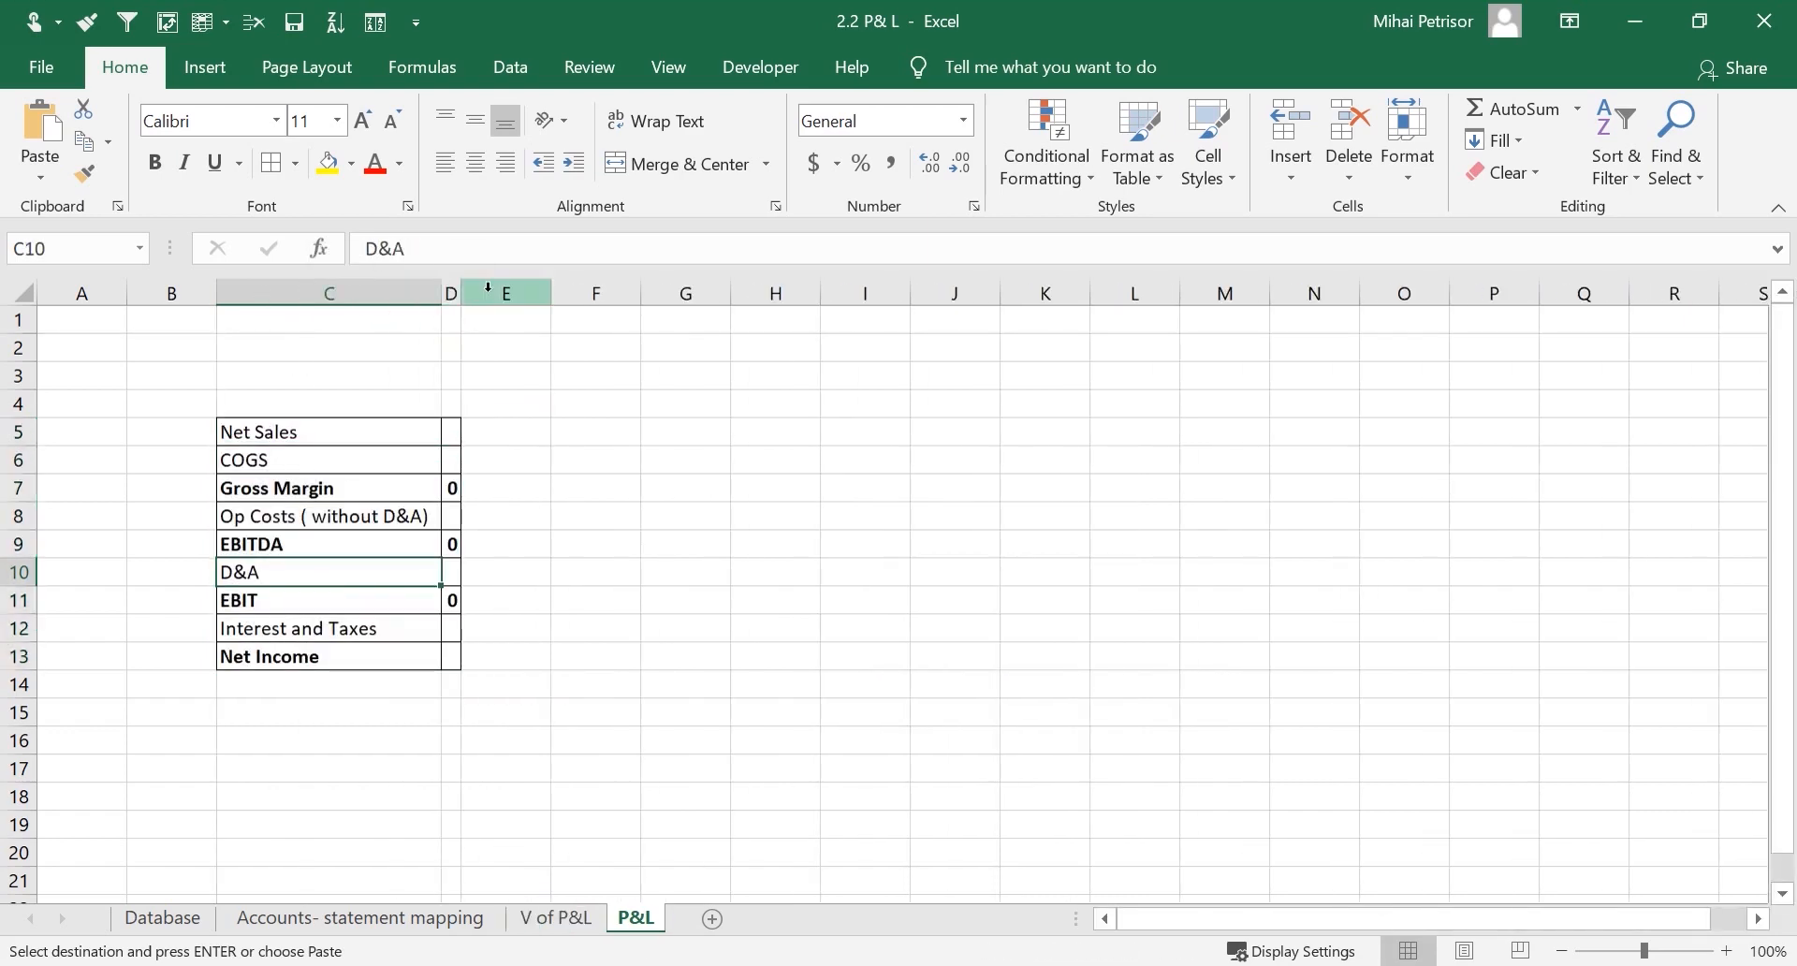
pyautogui.moveTo(461, 293); pyautogui.dragTo(640, 297)
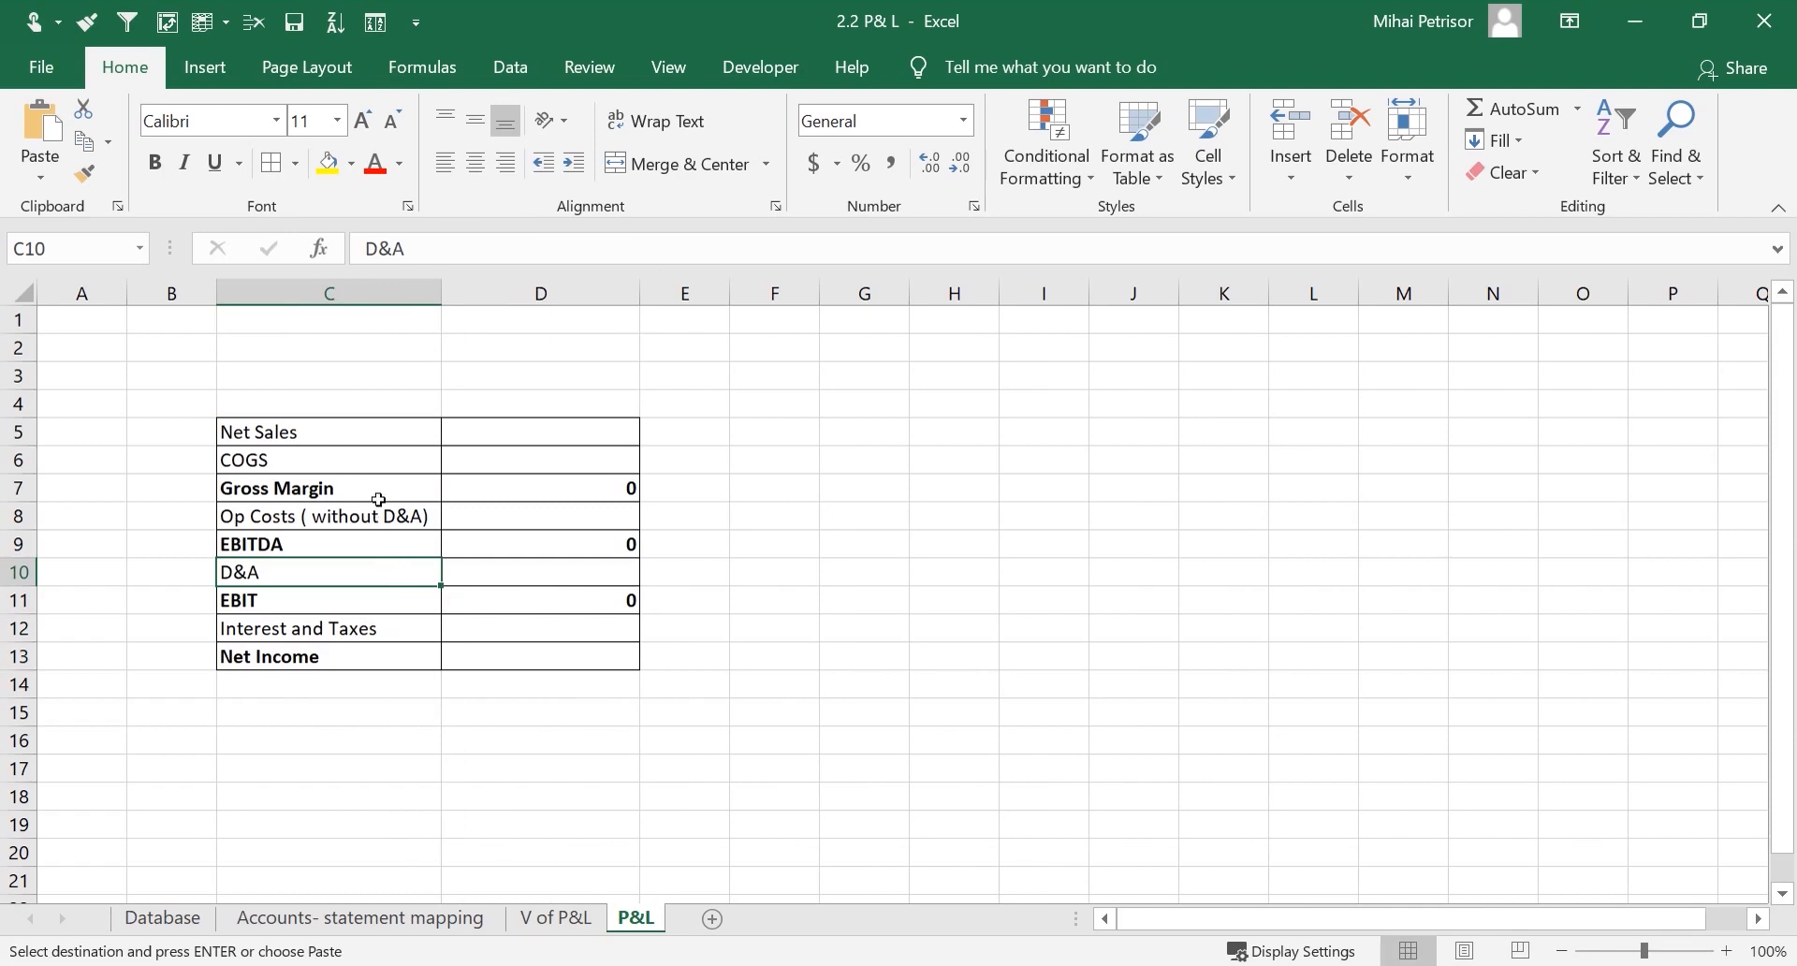
pyautogui.click(547, 432)
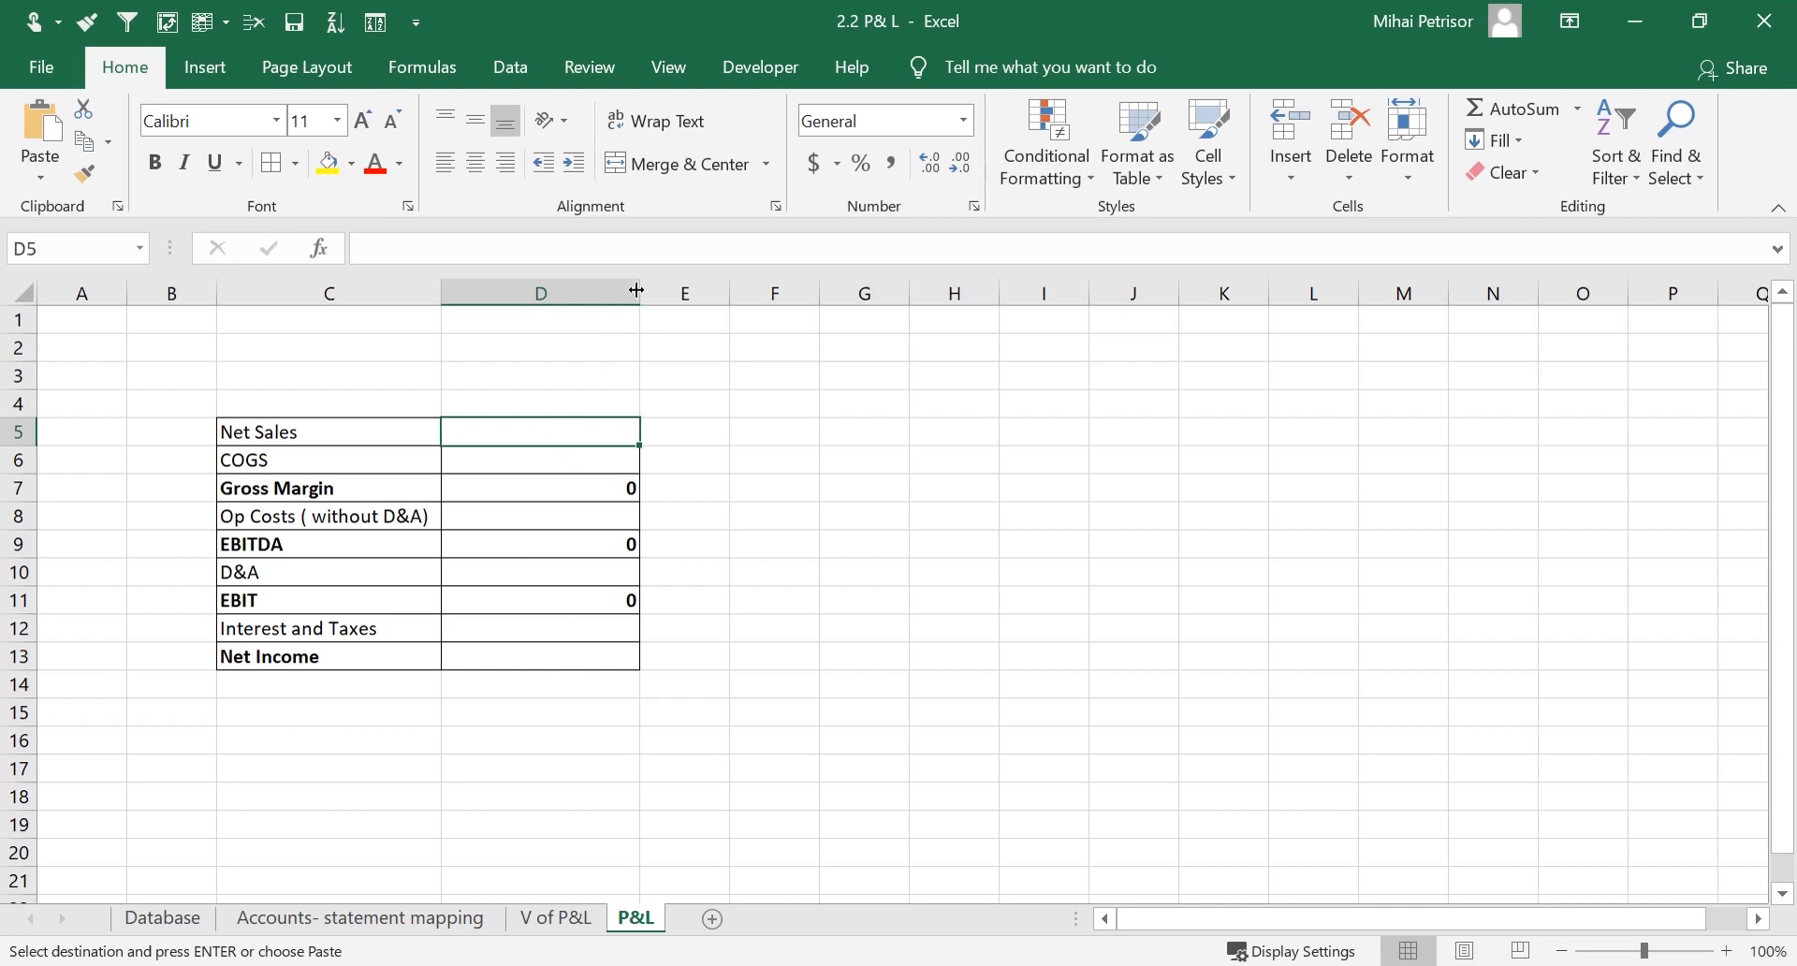
pyautogui.moveTo(640, 292); pyautogui.dragTo(603, 293)
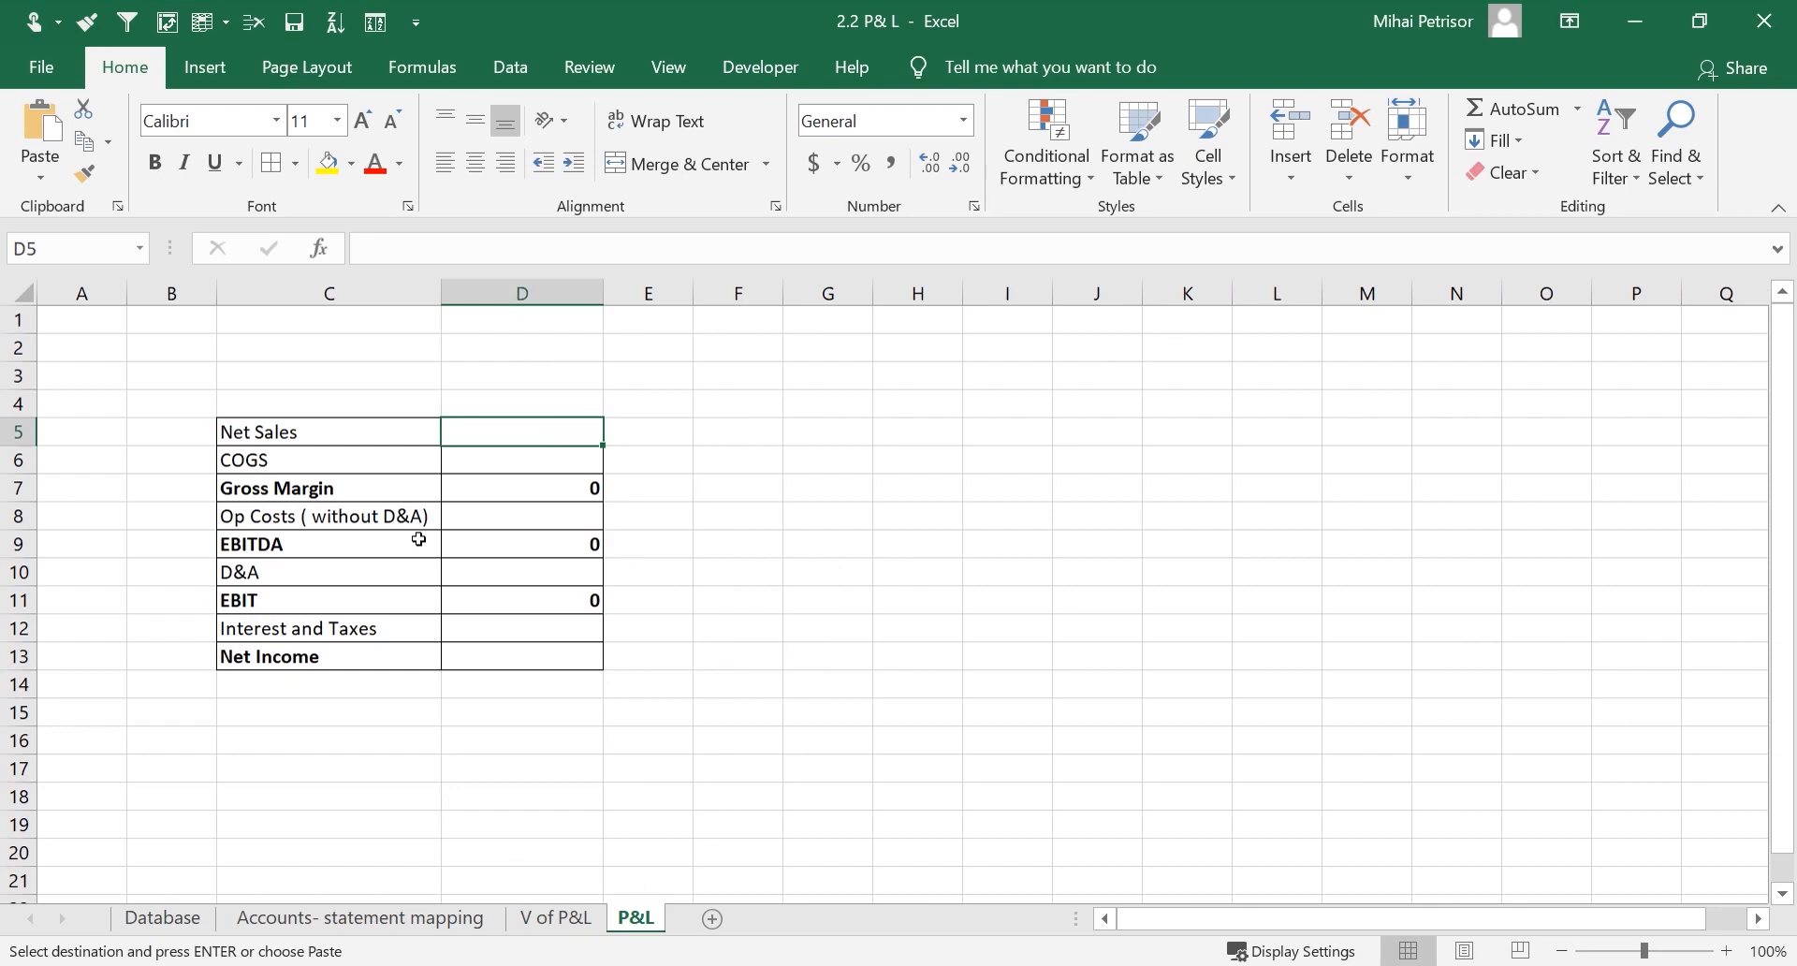
# Check the Database sheet and review the P&L rows from Net Sales and COGS down to EBITDA and D&A
pyautogui.click(179, 920)
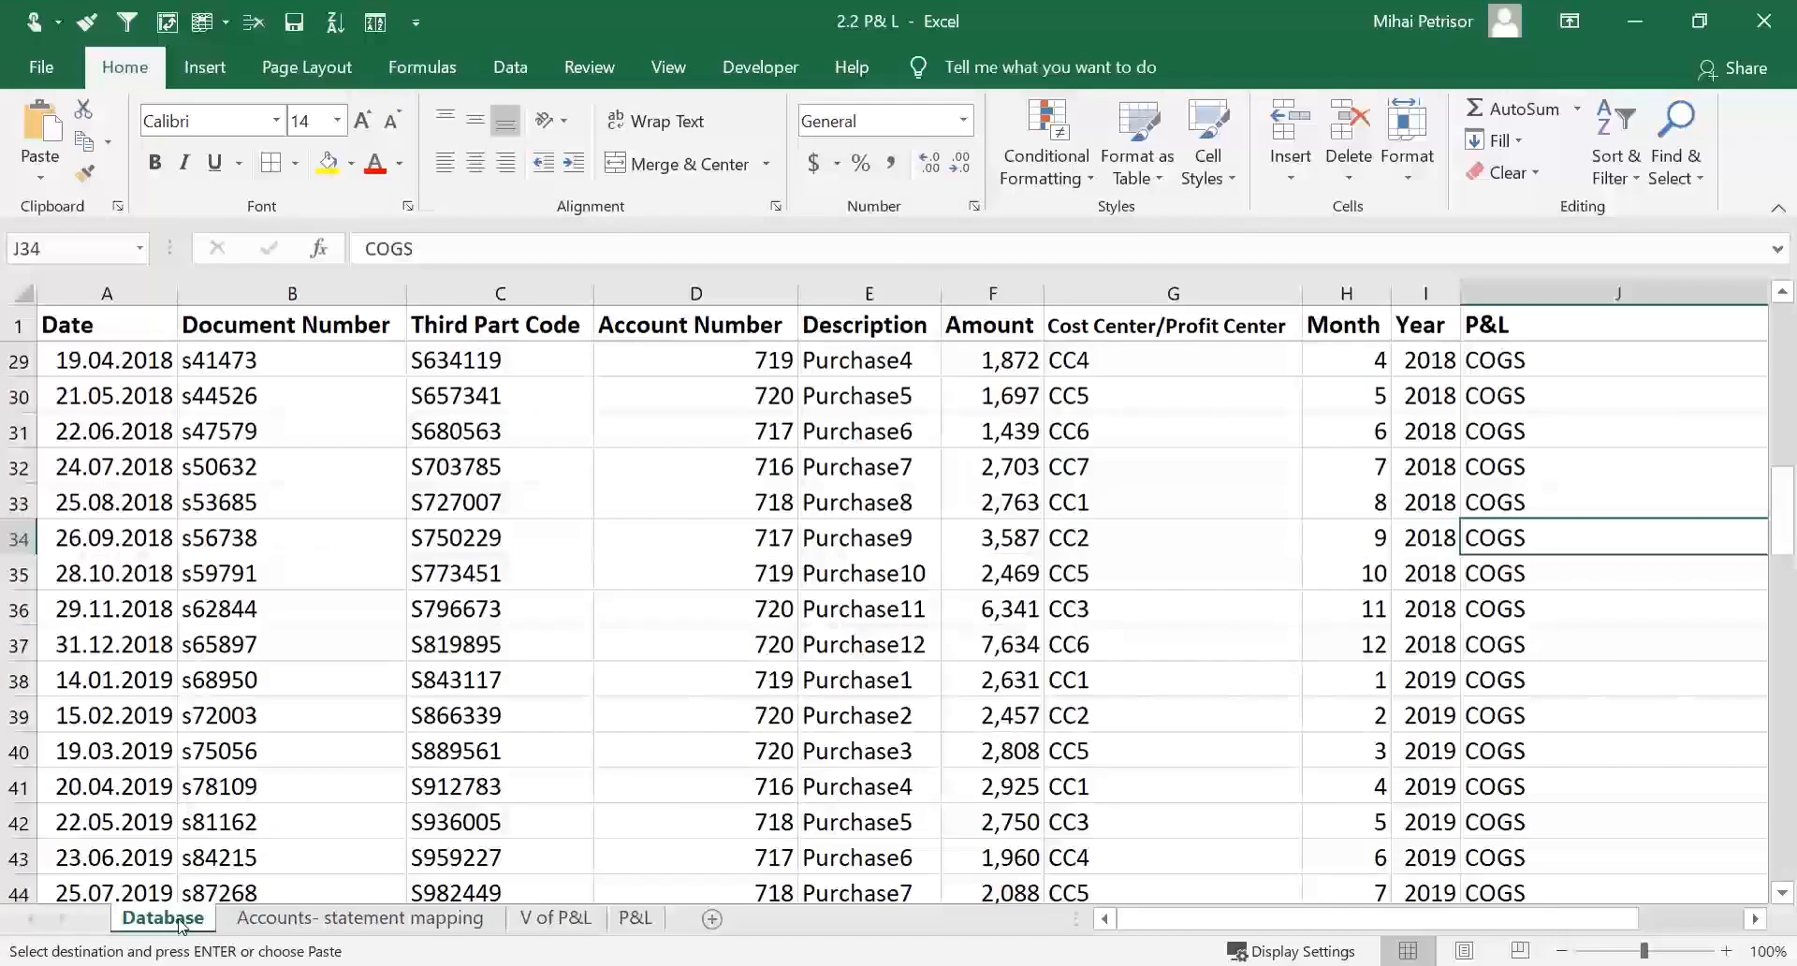
pyautogui.click(635, 918)
pyautogui.click(409, 445)
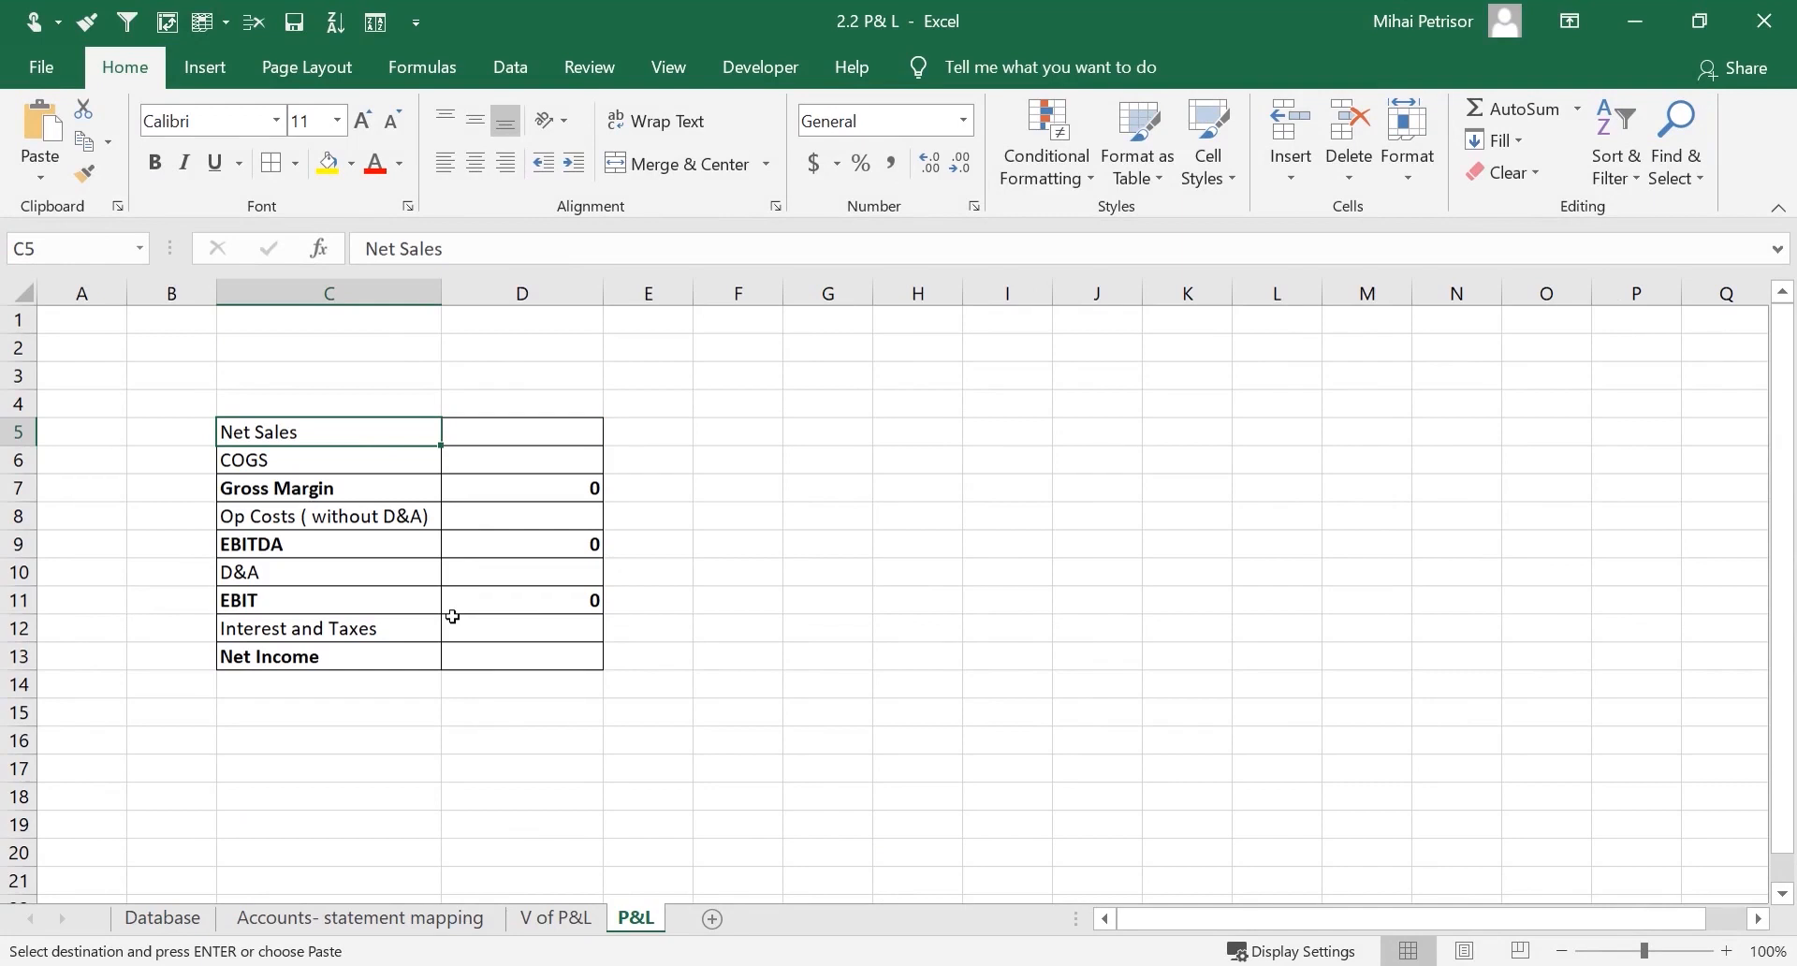
pyautogui.click(485, 426)
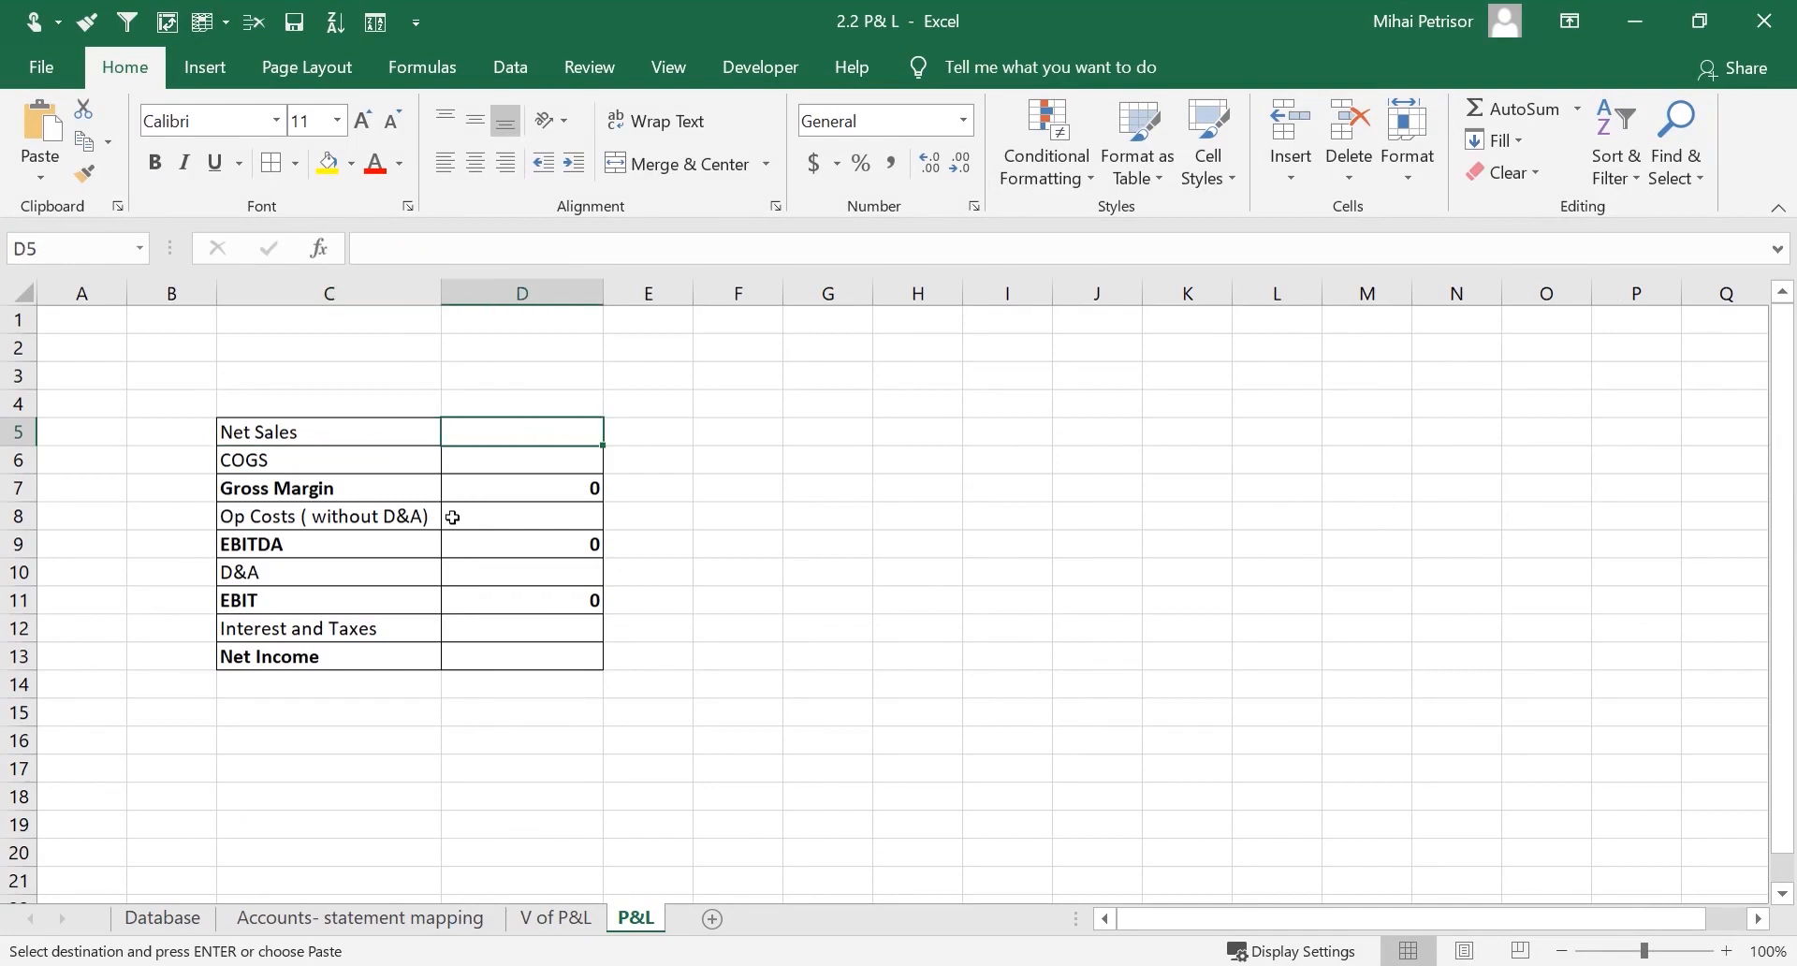
pyautogui.click(395, 465)
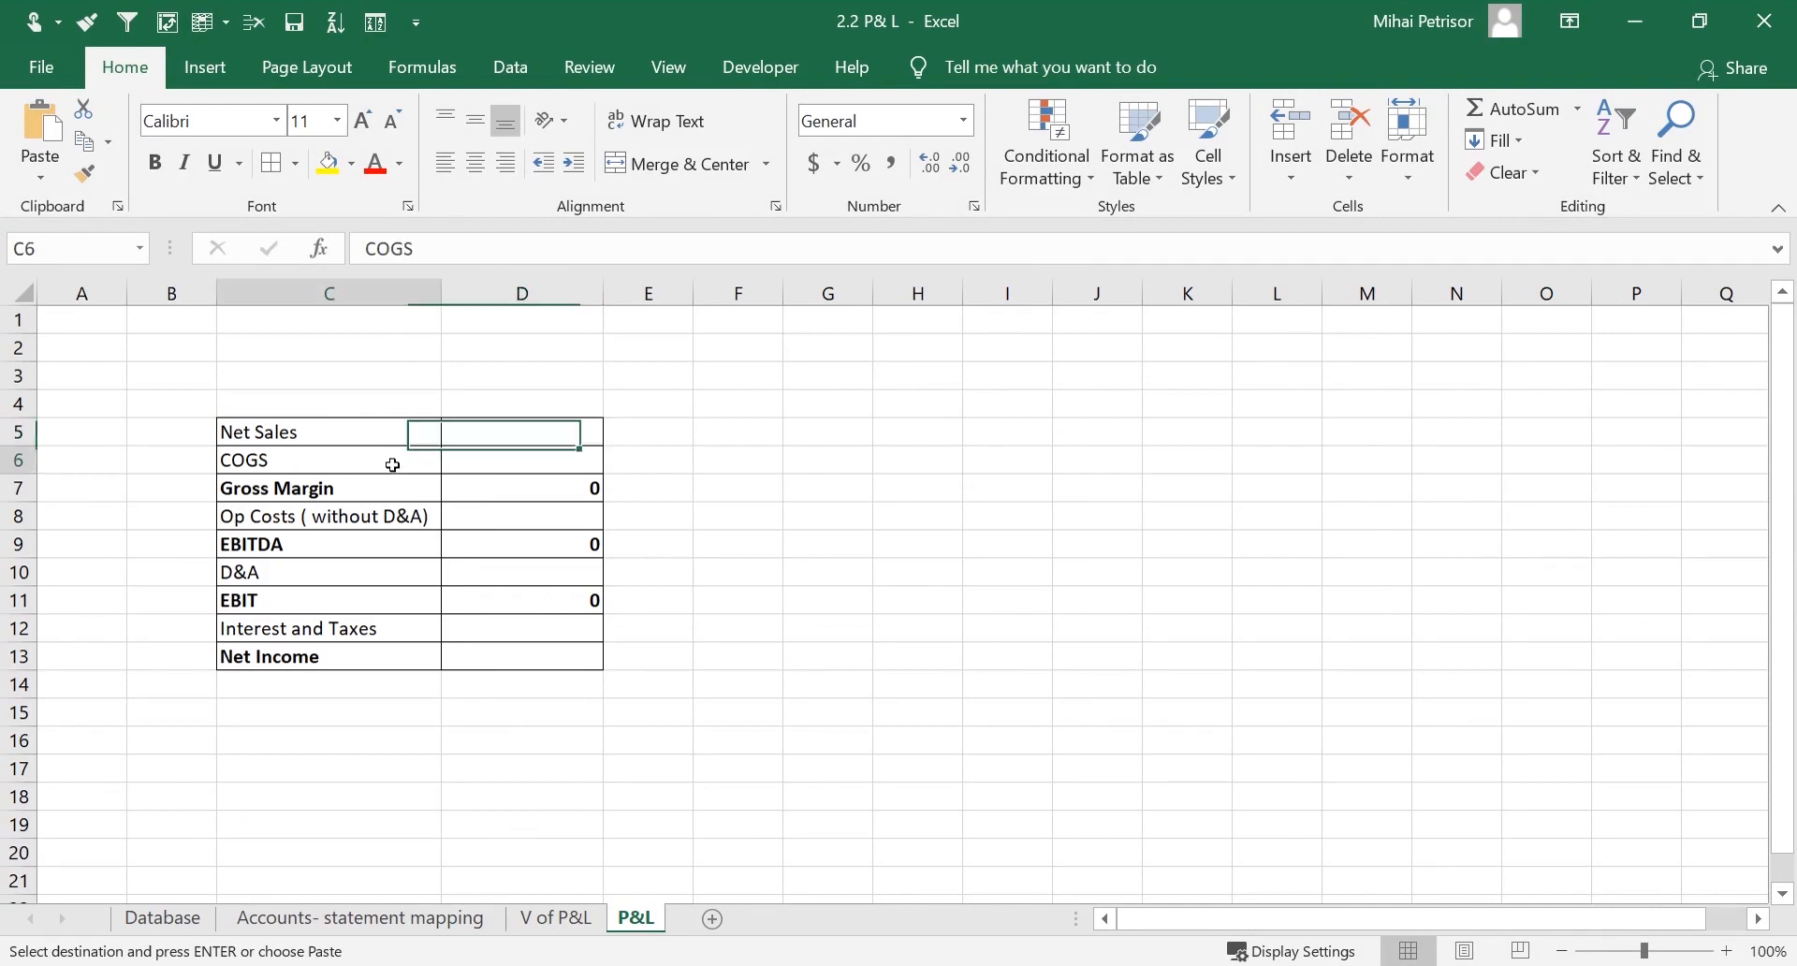
pyautogui.click(311, 491)
pyautogui.moveTo(353, 430); pyautogui.dragTo(353, 458)
pyautogui.click(351, 486)
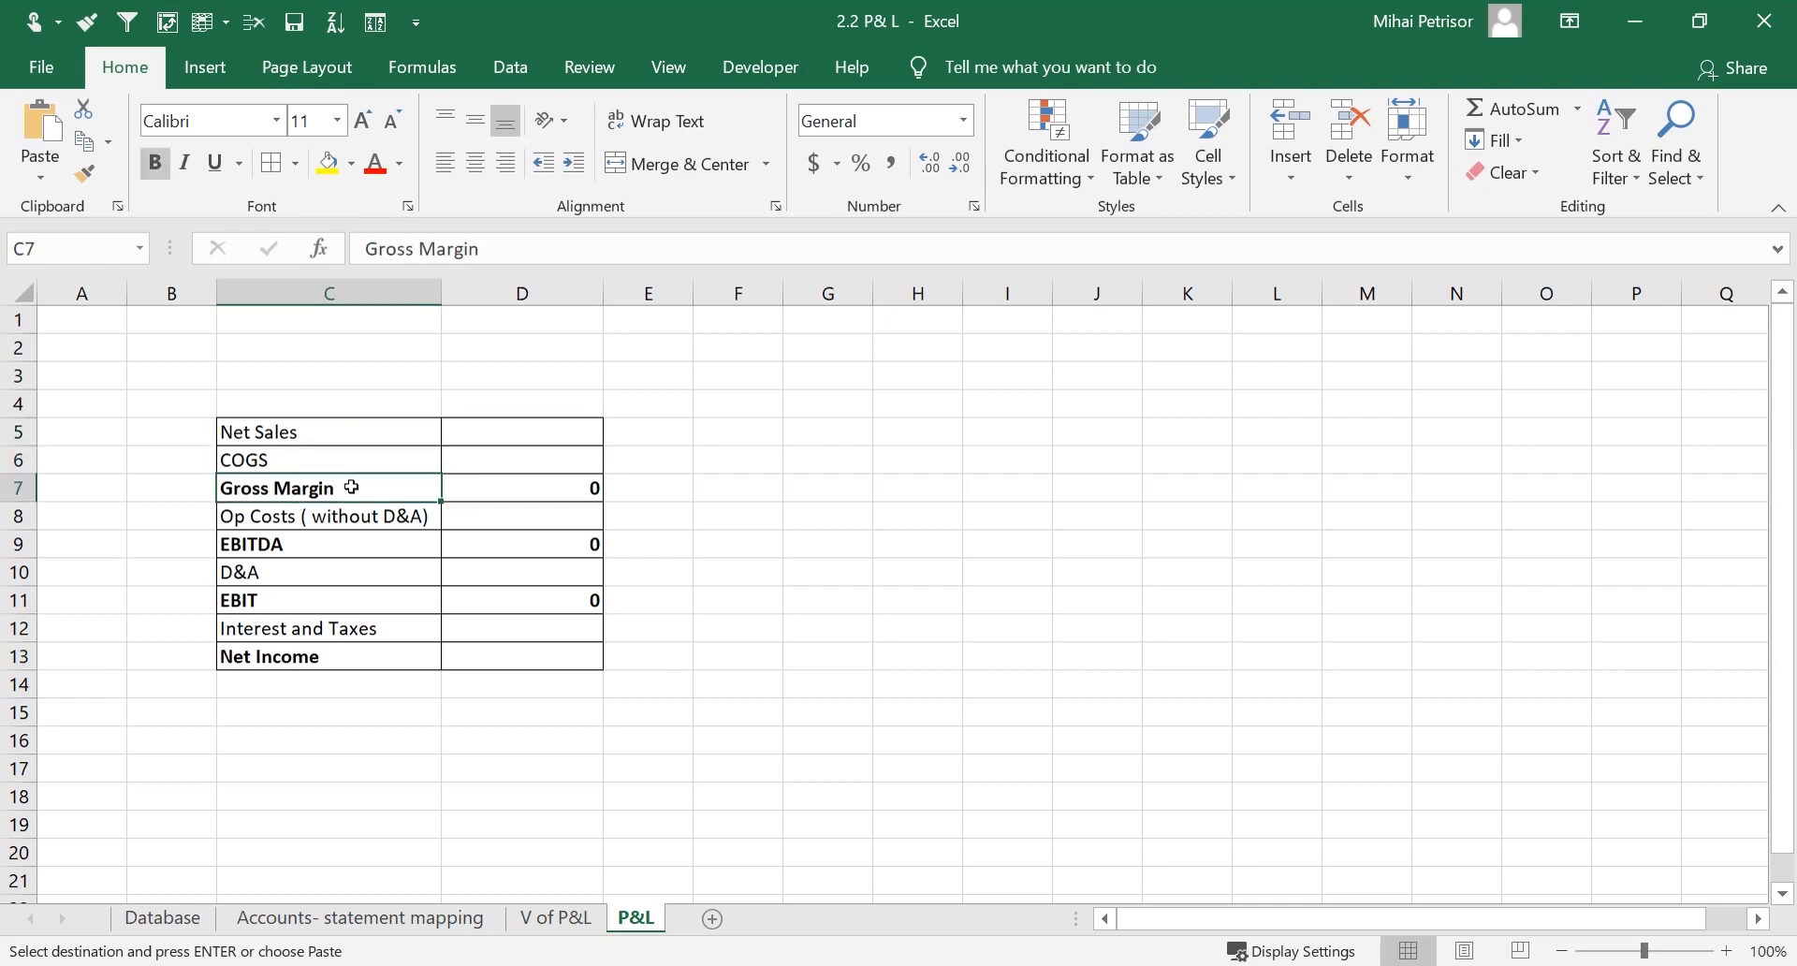
pyautogui.click(259, 515)
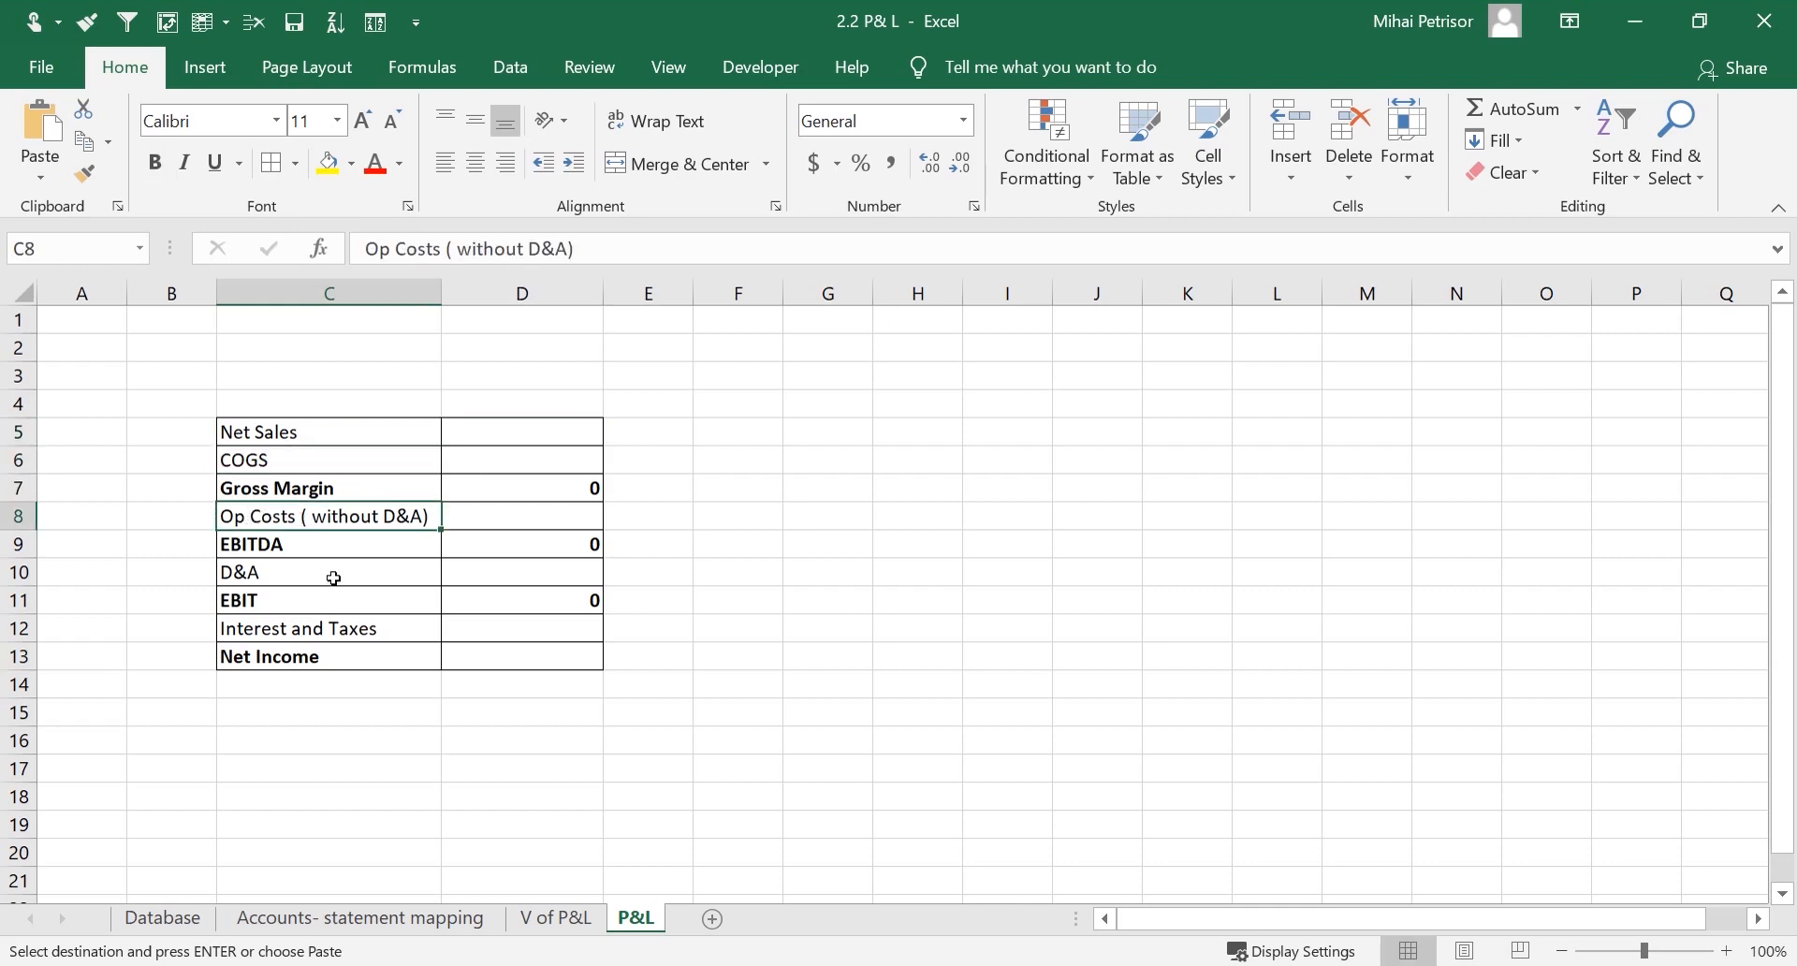
pyautogui.click(359, 540)
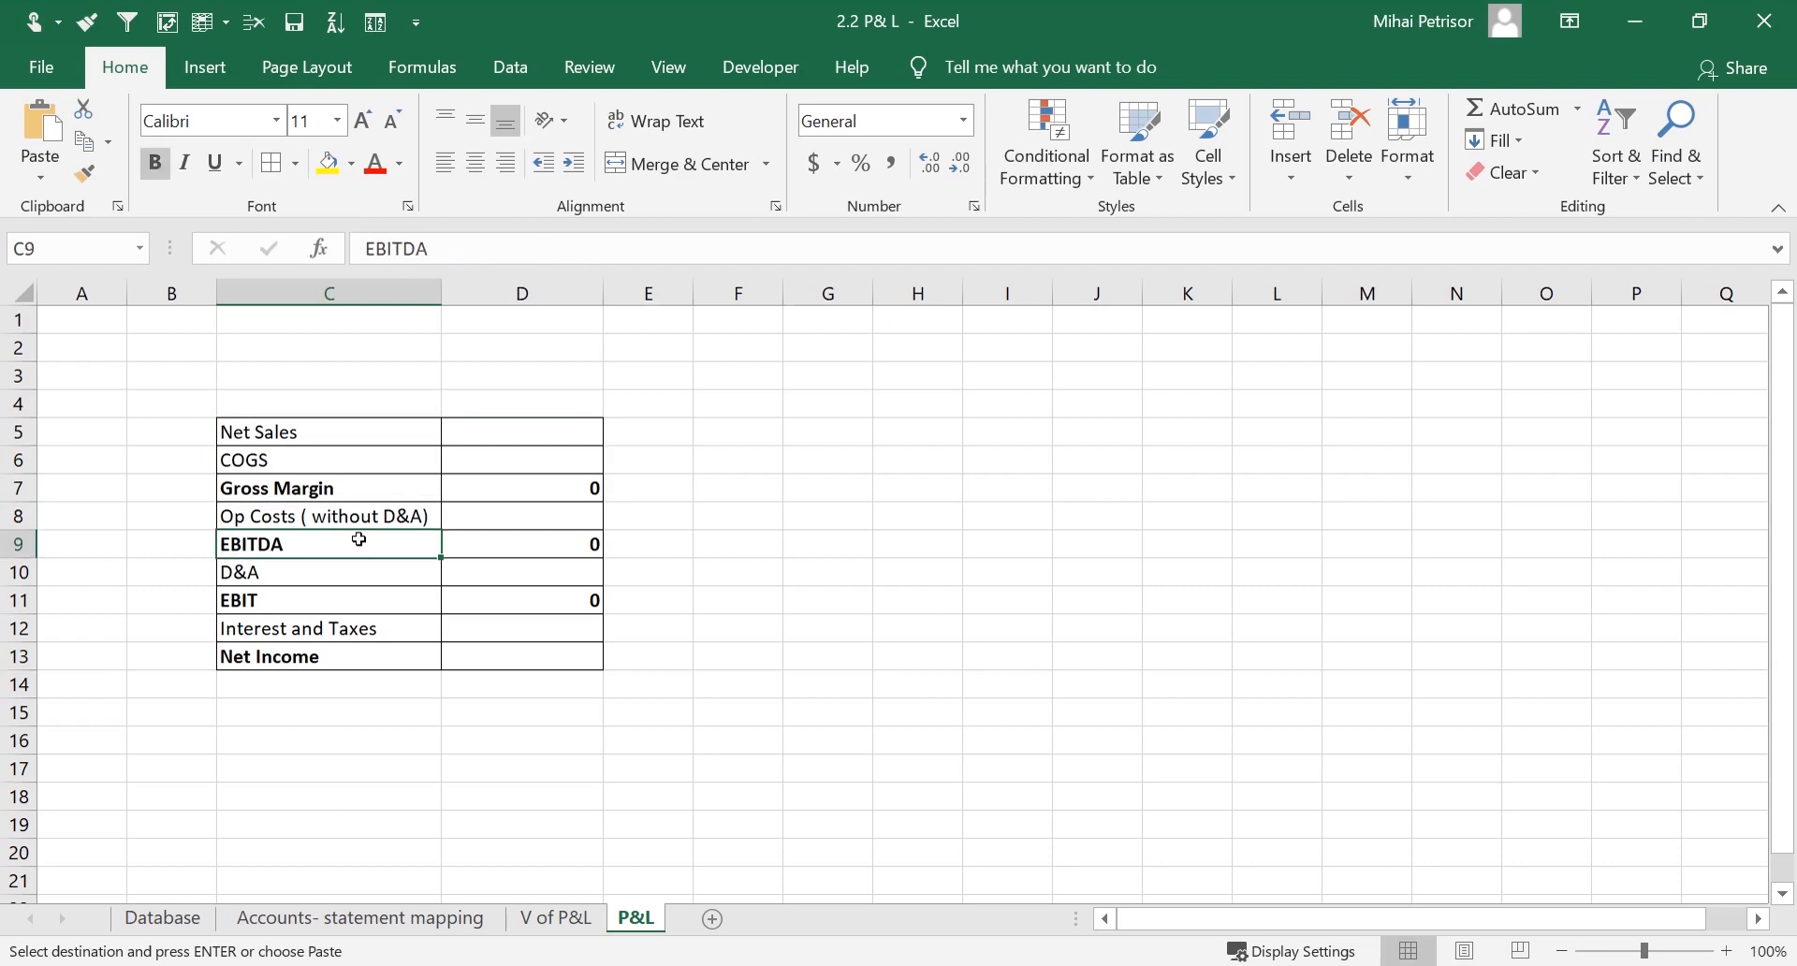
pyautogui.click(300, 574)
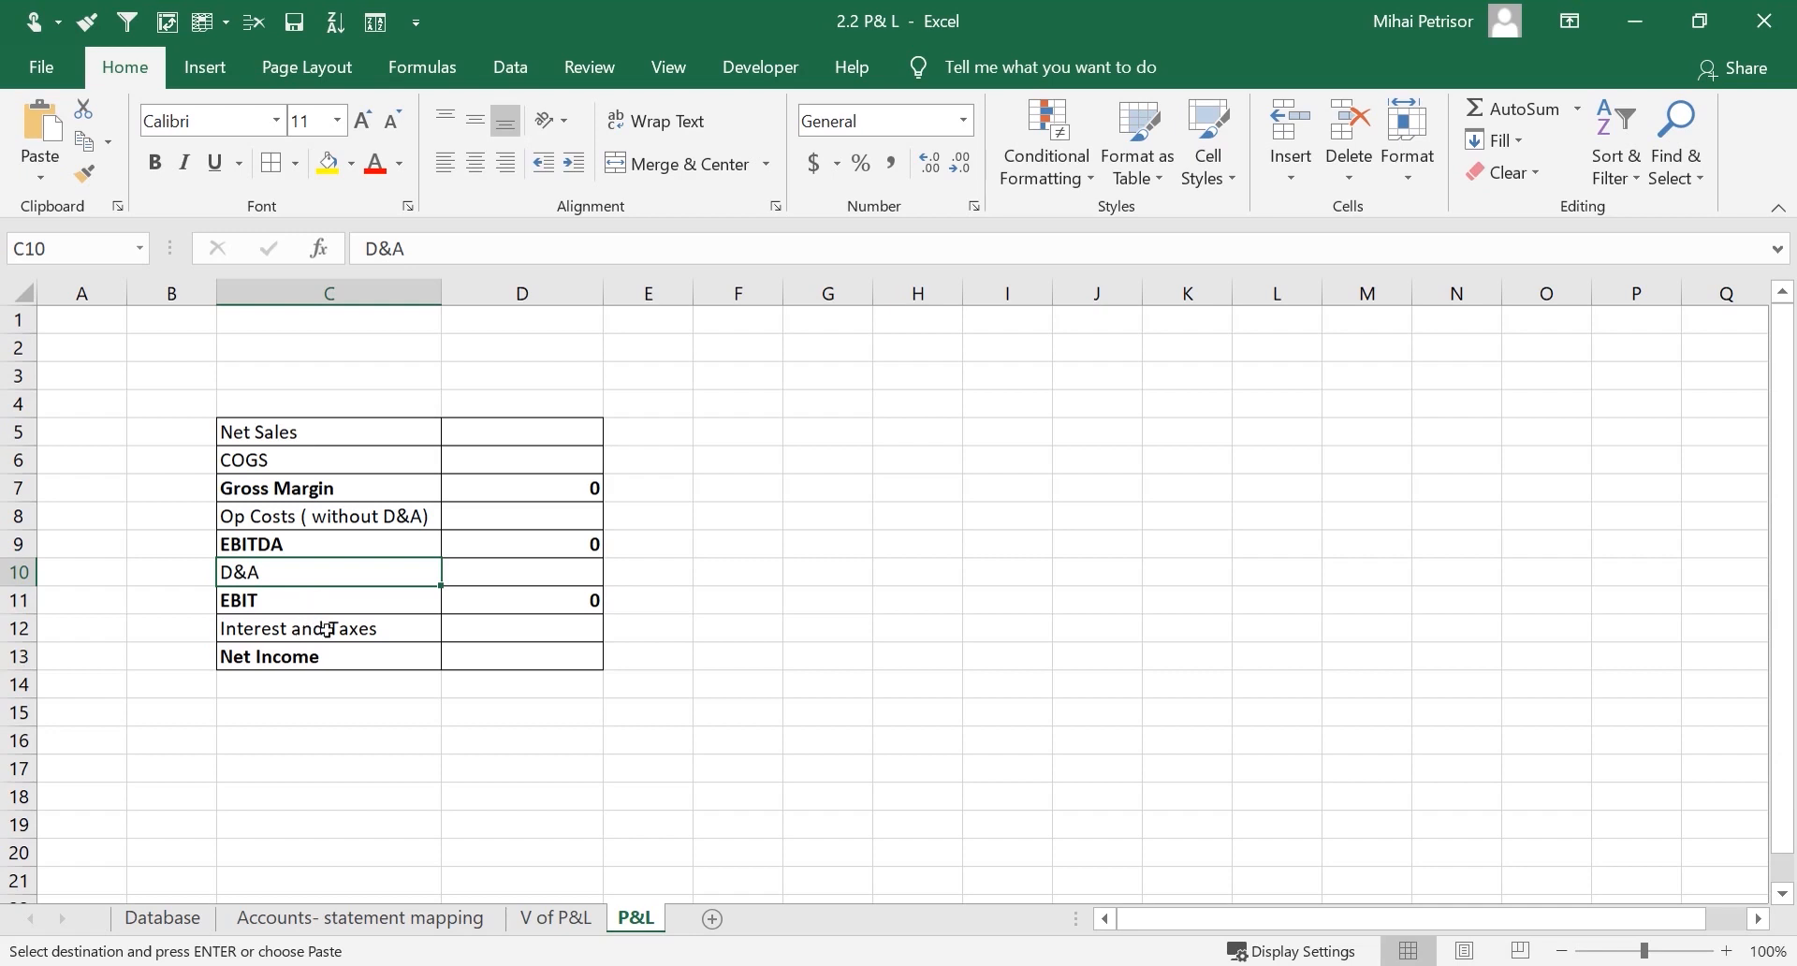
# Replace the "Interest and Taxes" label in cell C12 of the P&L sheet with "Financial Costs"
pyautogui.click(327, 630)
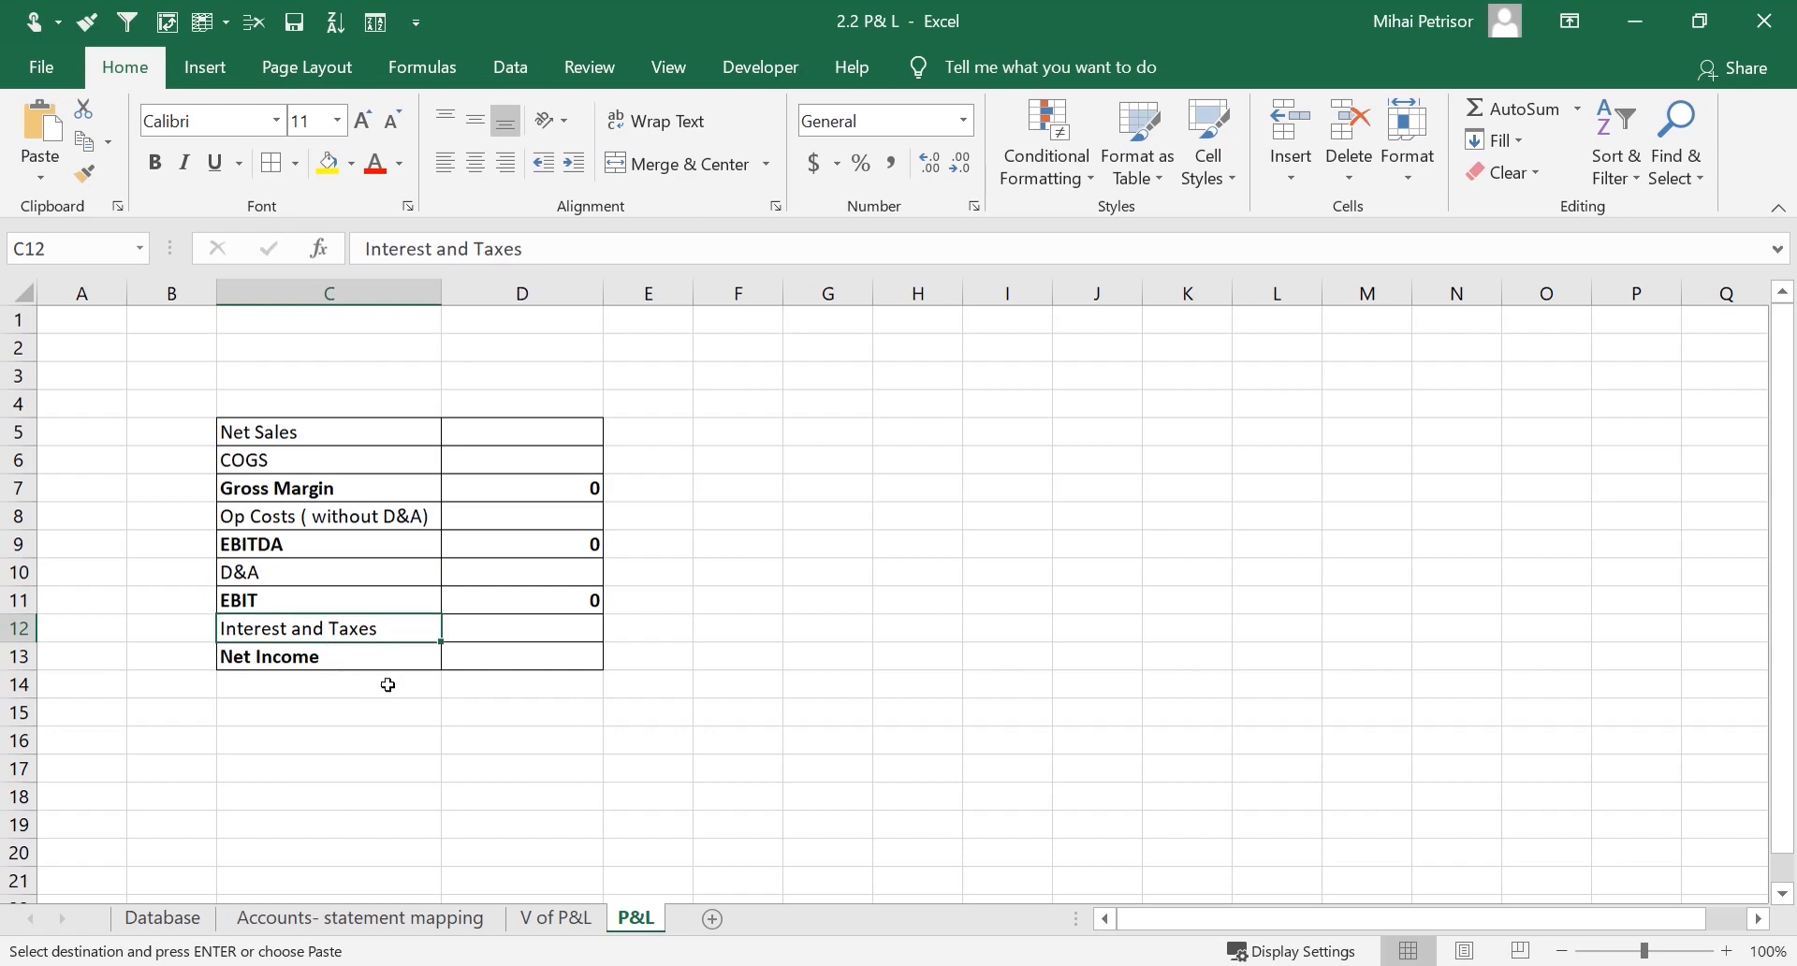
pyautogui.press('Escape')
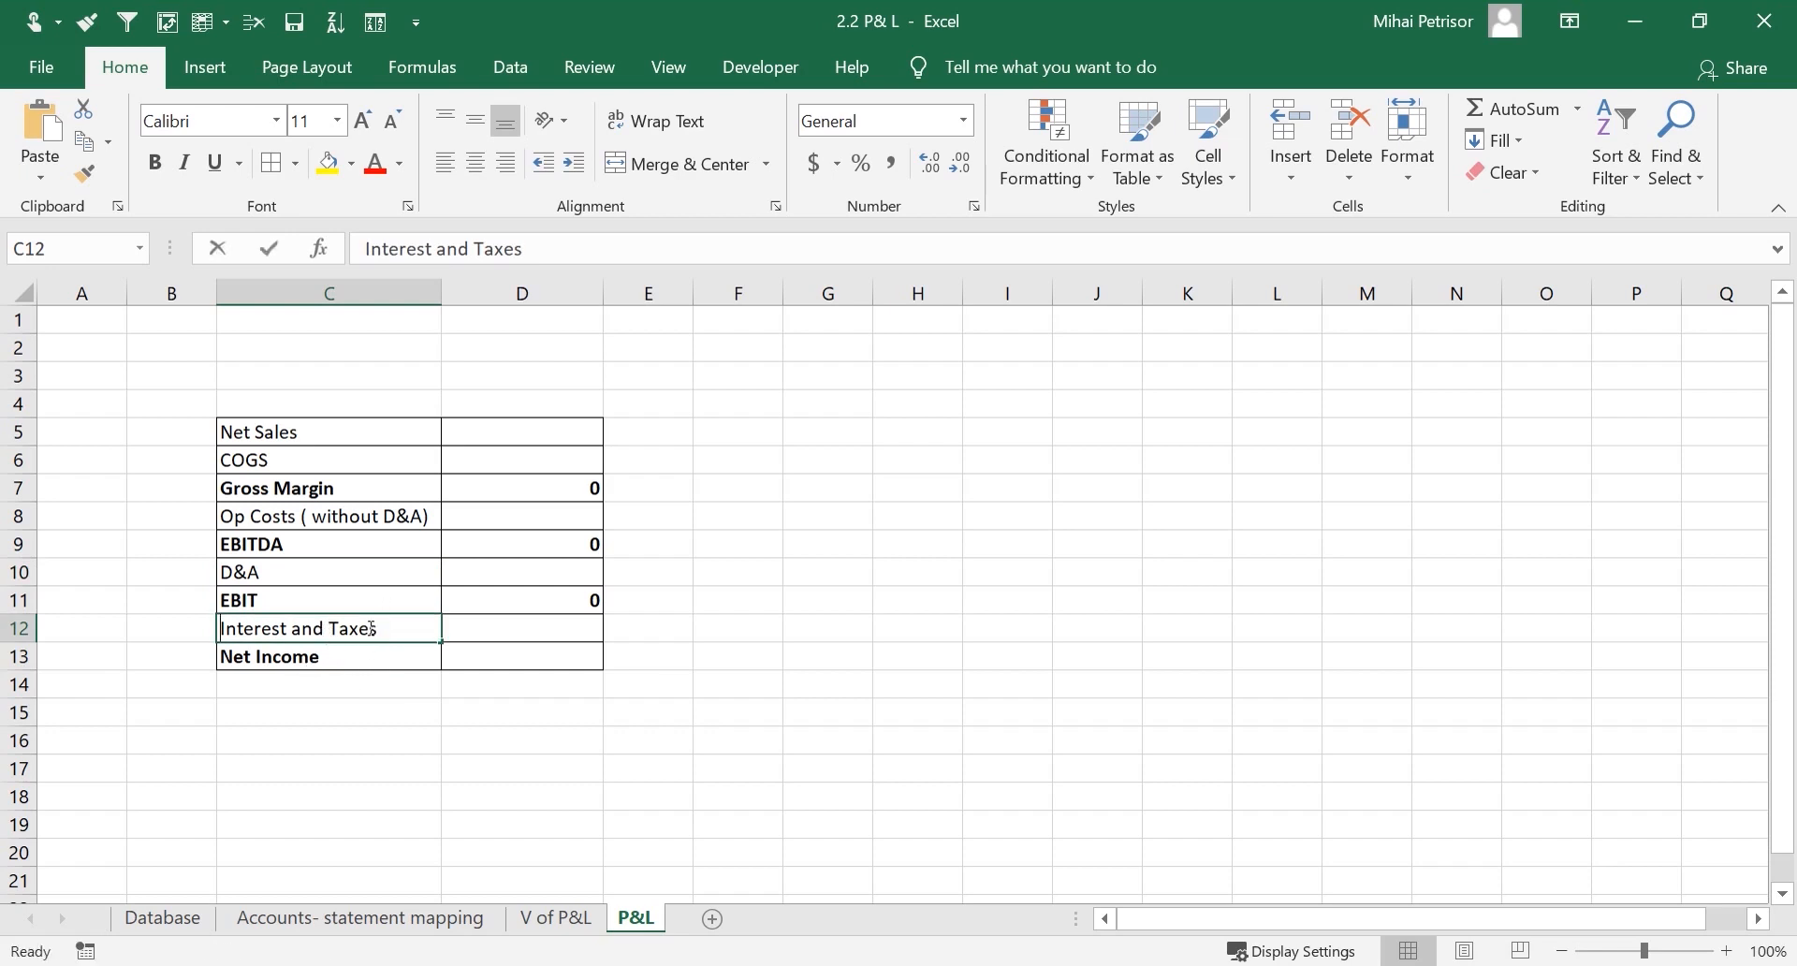
pyautogui.write('Fina')
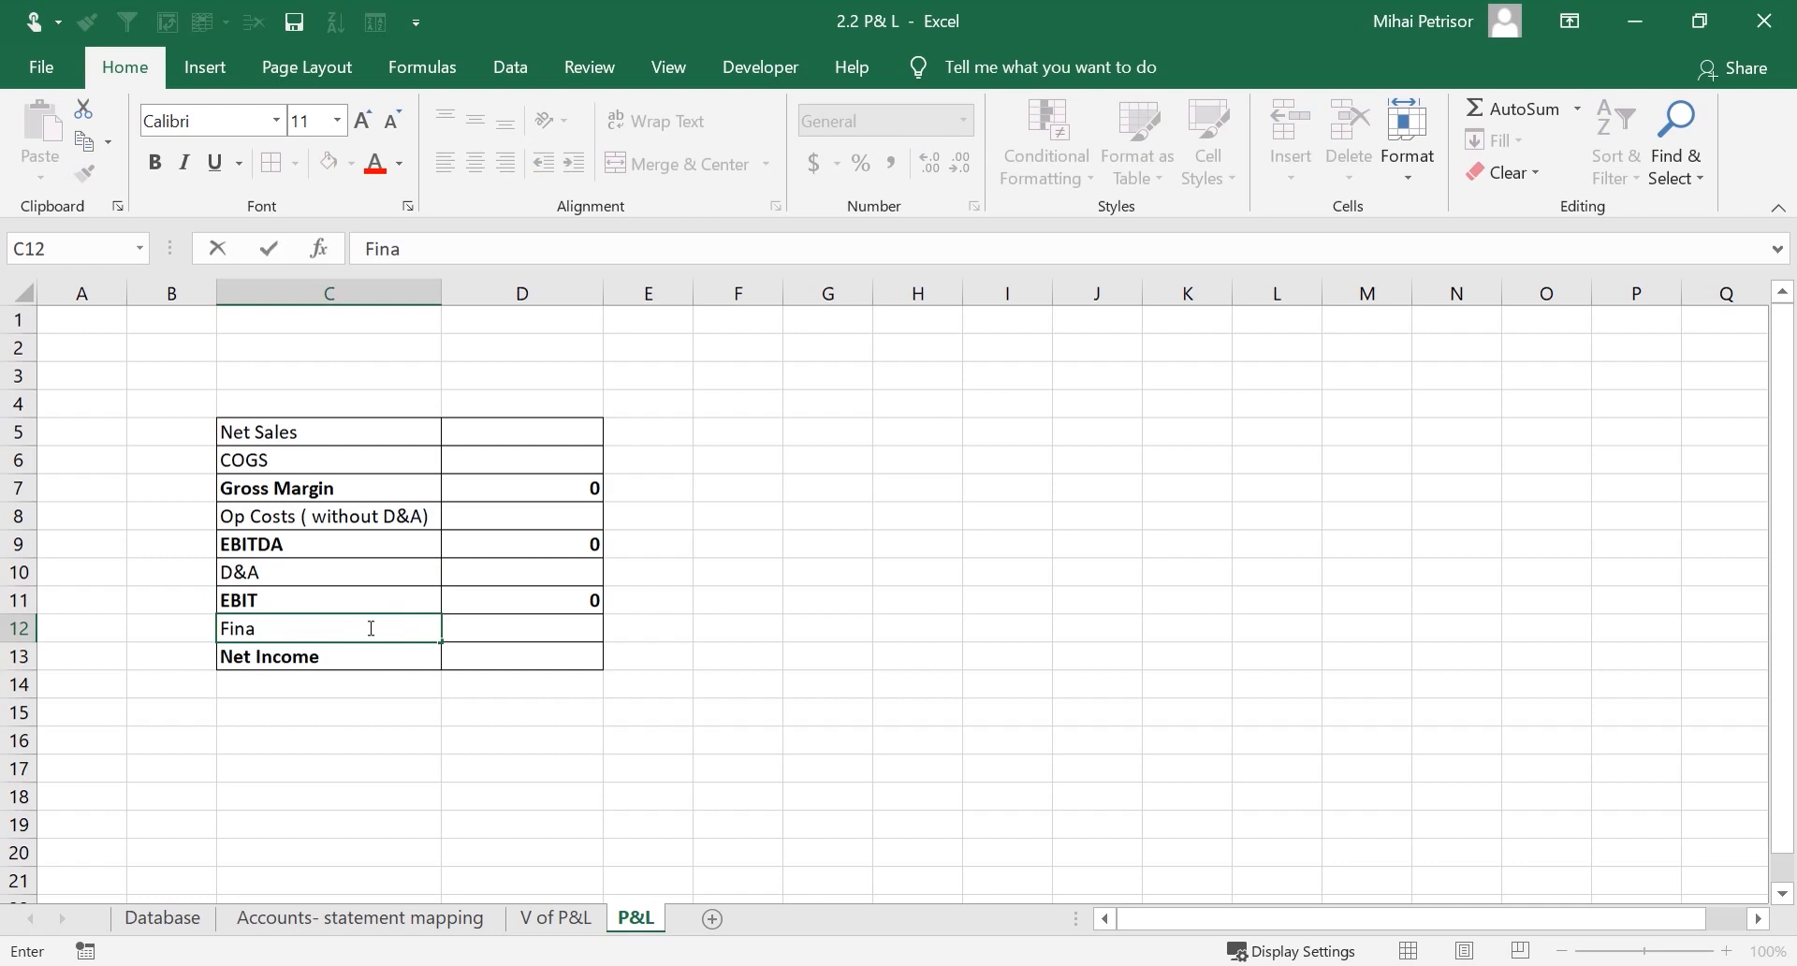
pyautogui.write('ncial COsts')
pyautogui.click(319, 631)
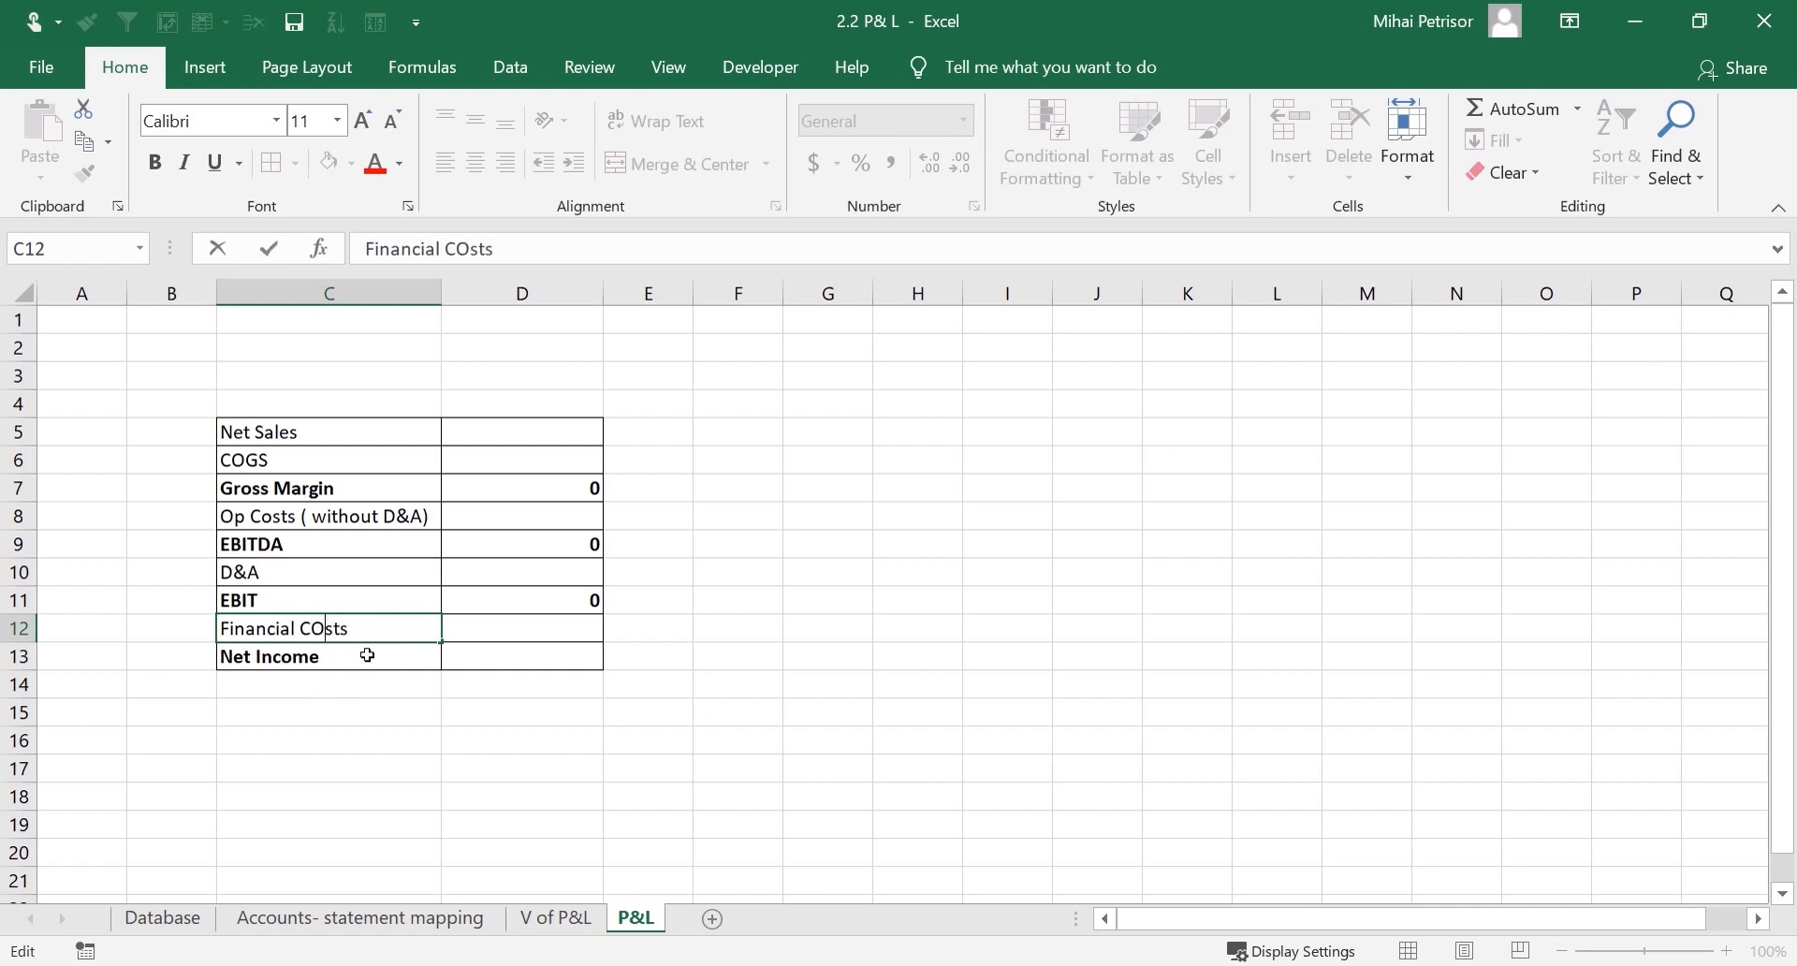
pyautogui.press('Delete')
pyautogui.write('o')
pyautogui.moveTo(348, 687); pyautogui.dragTo(348, 705)
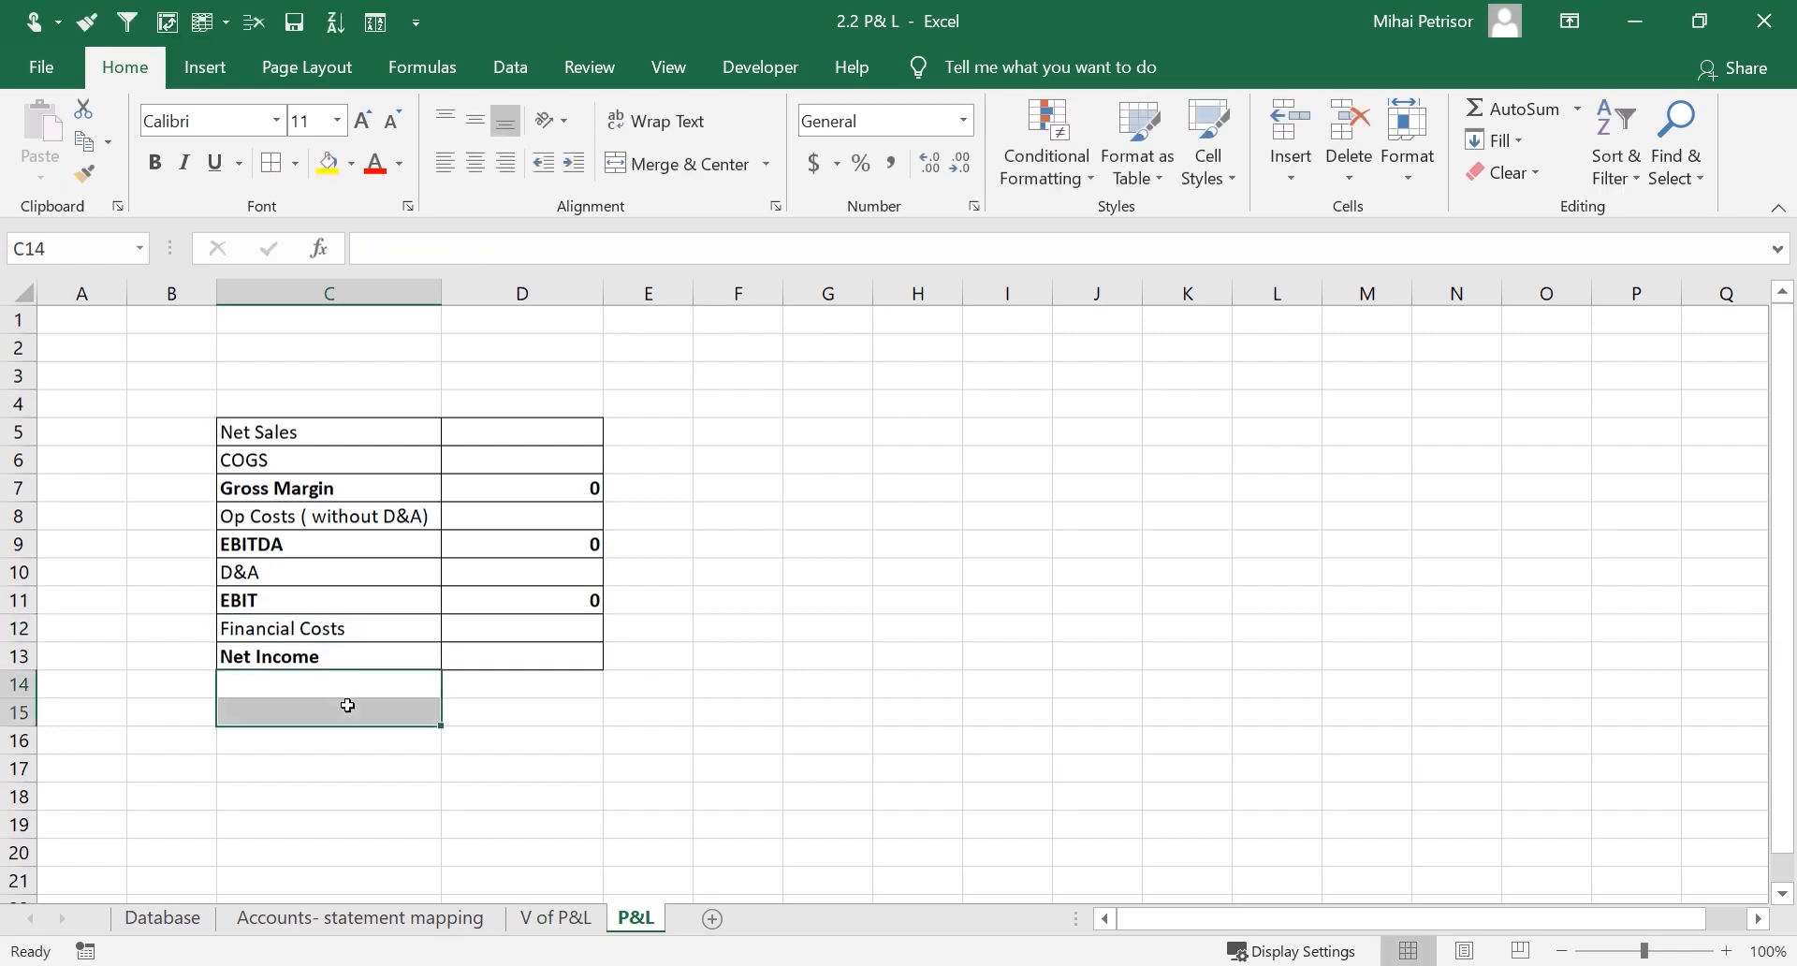
# Examine how V2 on the V of P&L sheet arranges interest, result before taxes and taxes, compared with the P&L sheet's Financial Costs row
pyautogui.click(352, 633)
pyautogui.click(556, 917)
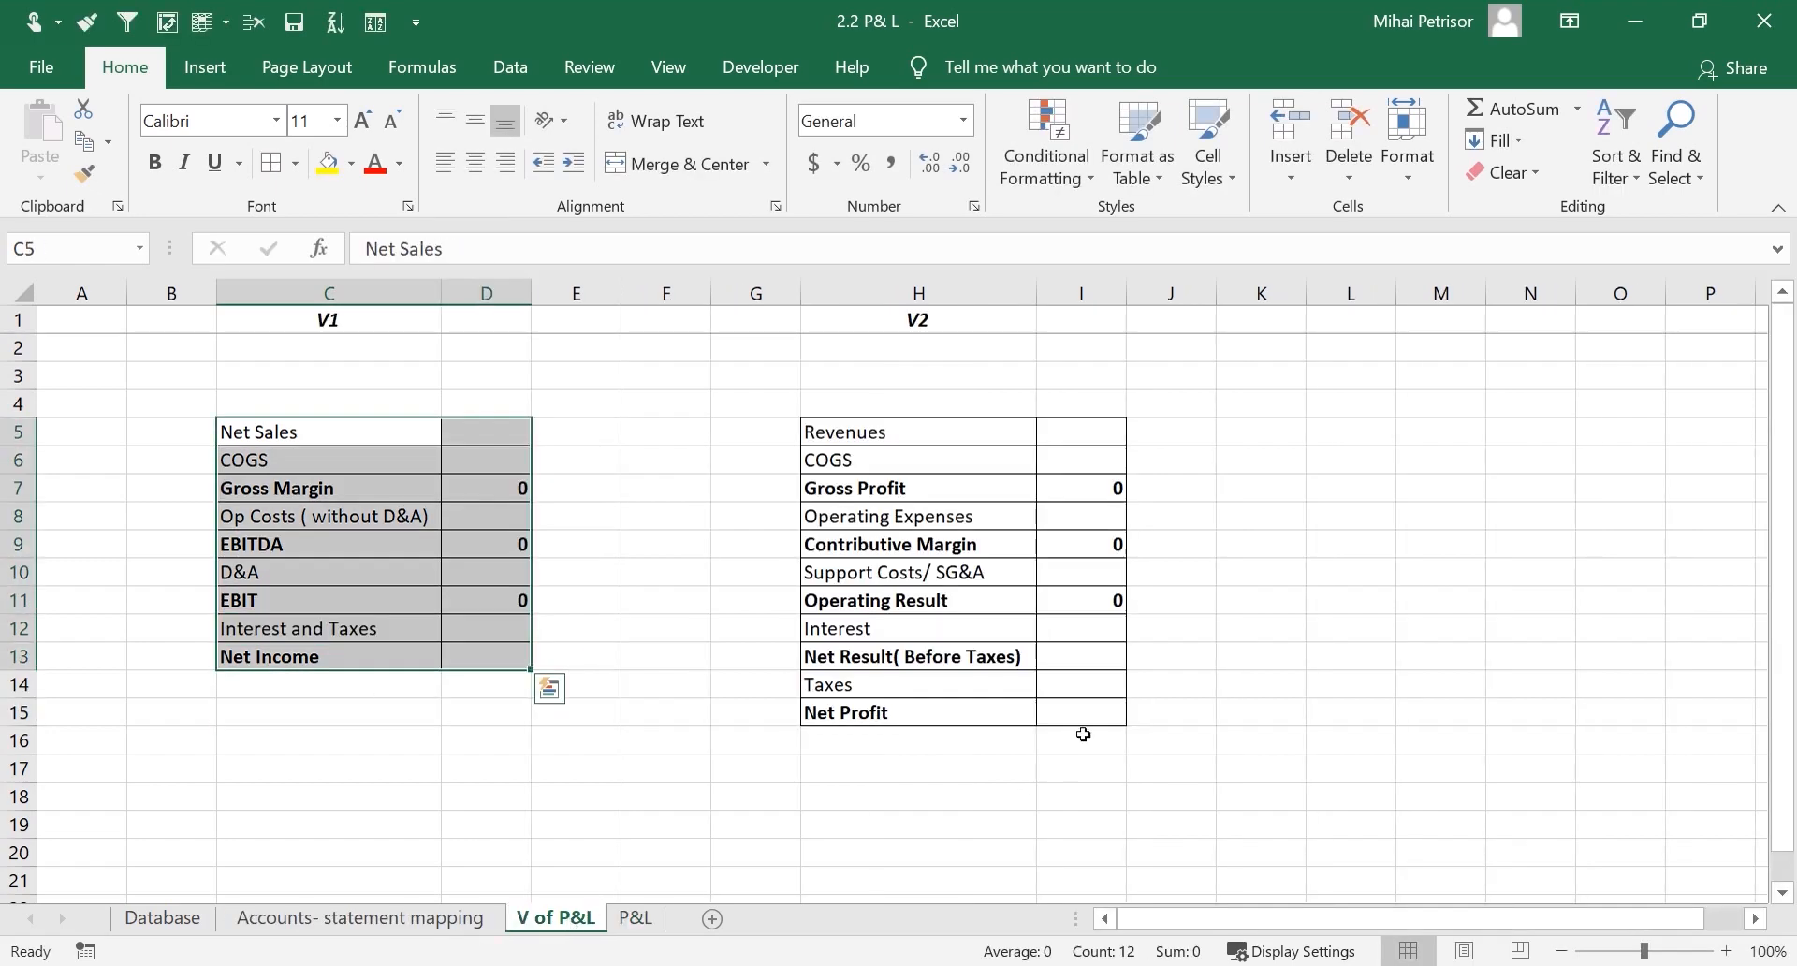
pyautogui.click(936, 667)
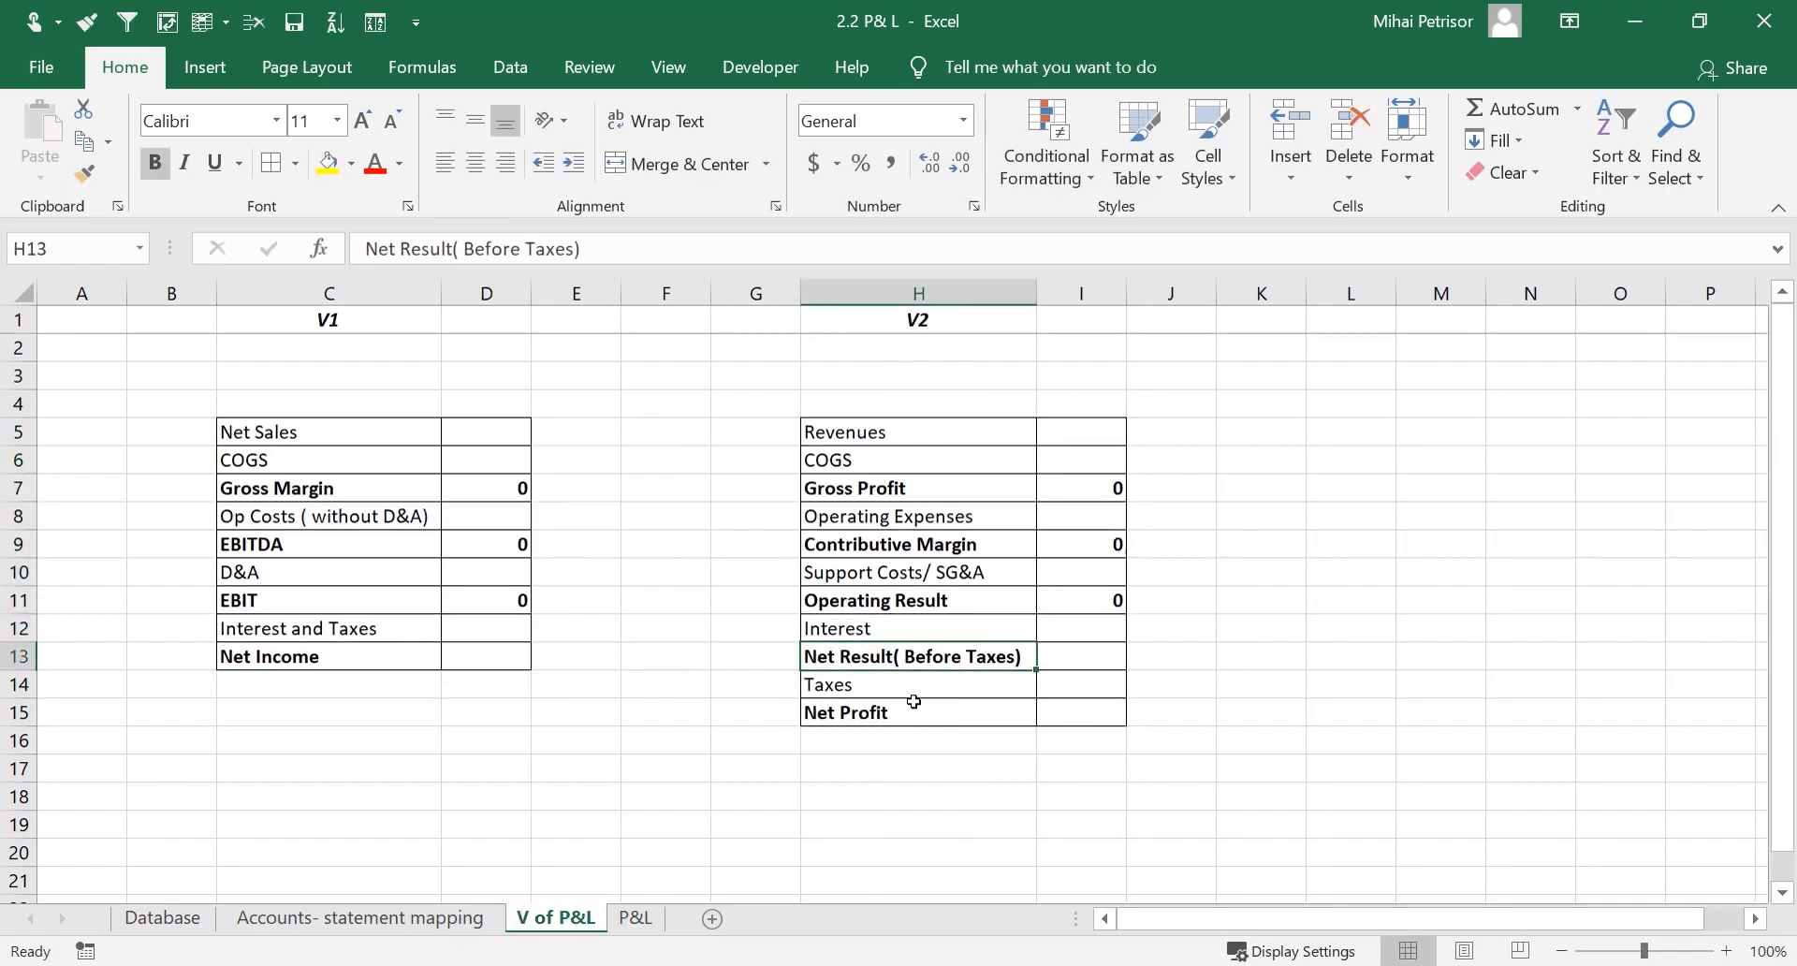
pyautogui.click(876, 625)
pyautogui.click(971, 661)
pyautogui.click(900, 690)
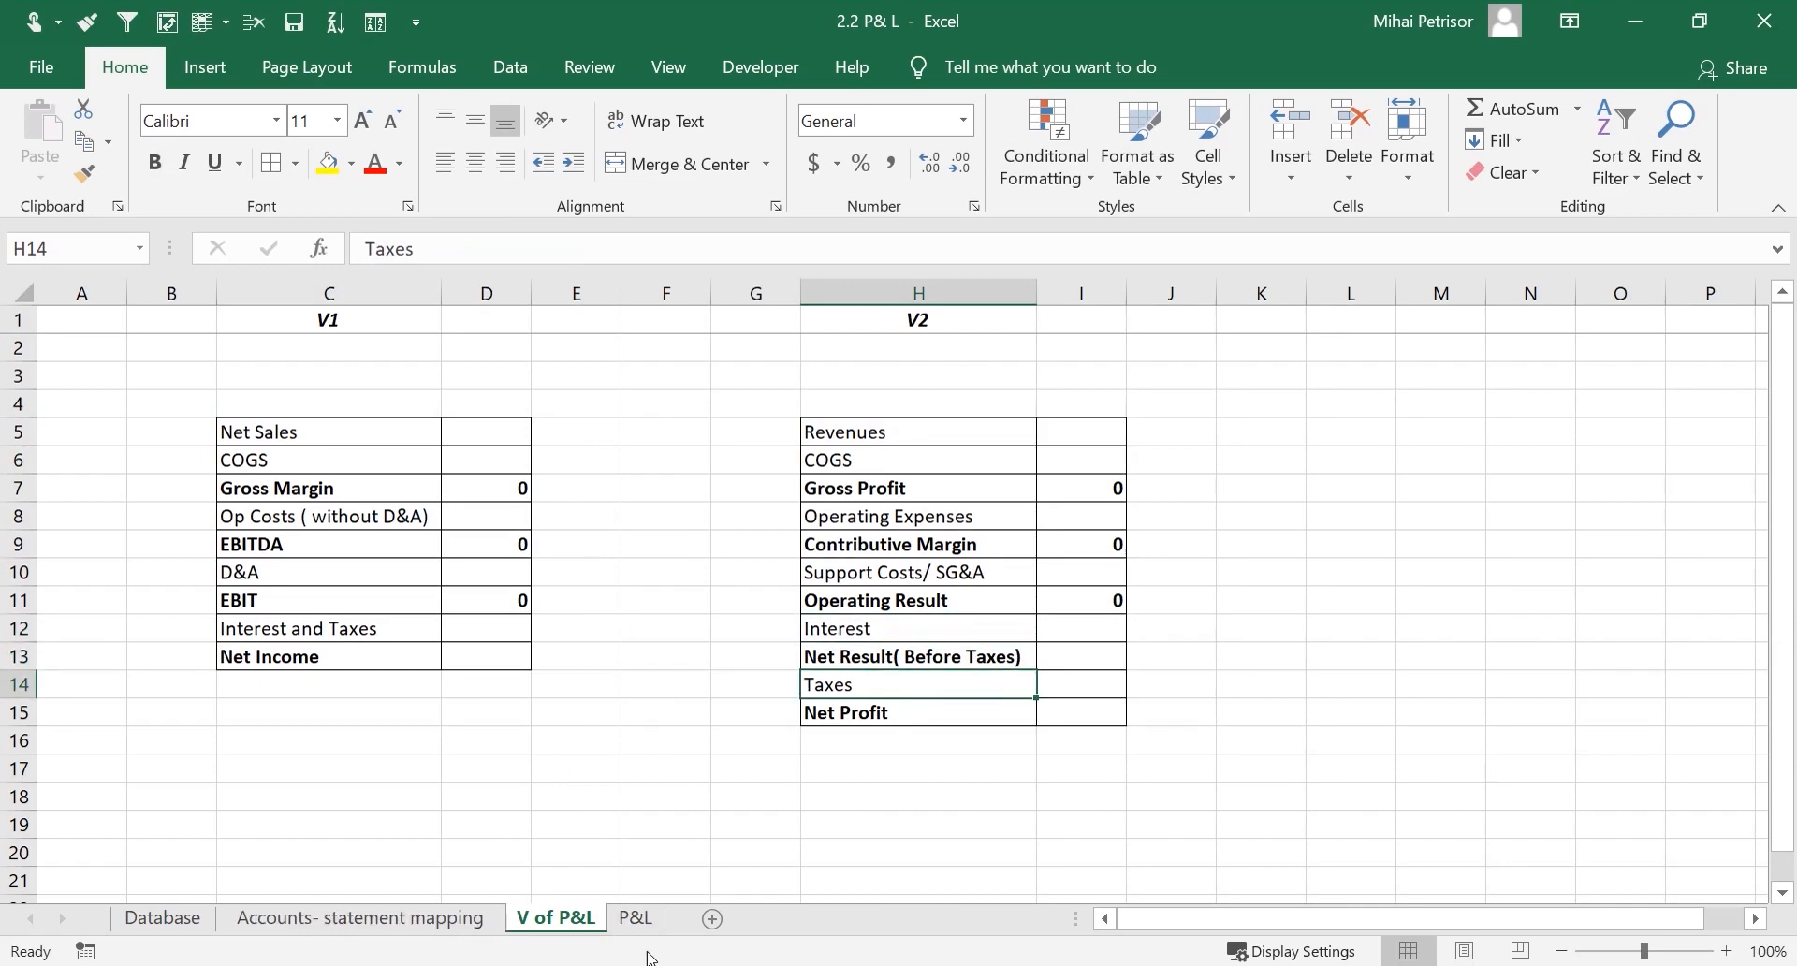
pyautogui.click(636, 918)
pyautogui.click(269, 564)
pyautogui.click(268, 629)
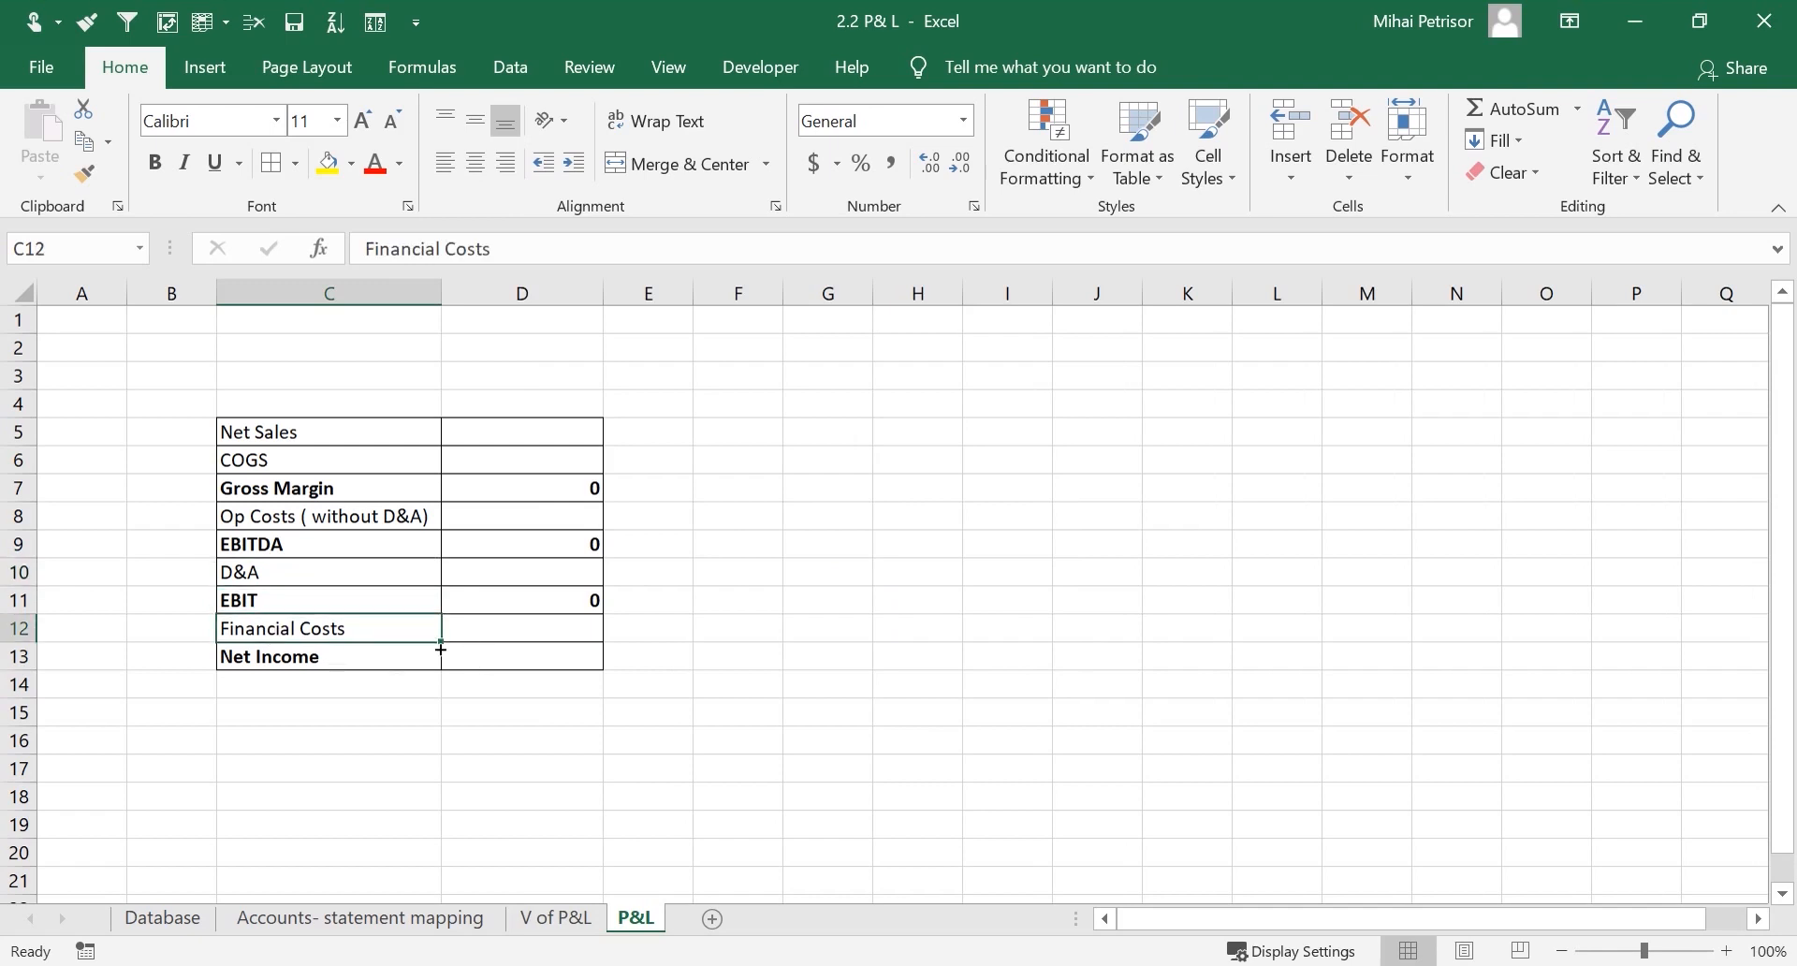
# Change the label in cell C13 of the P&L sheet to "Net Profit"
pyautogui.click(372, 655)
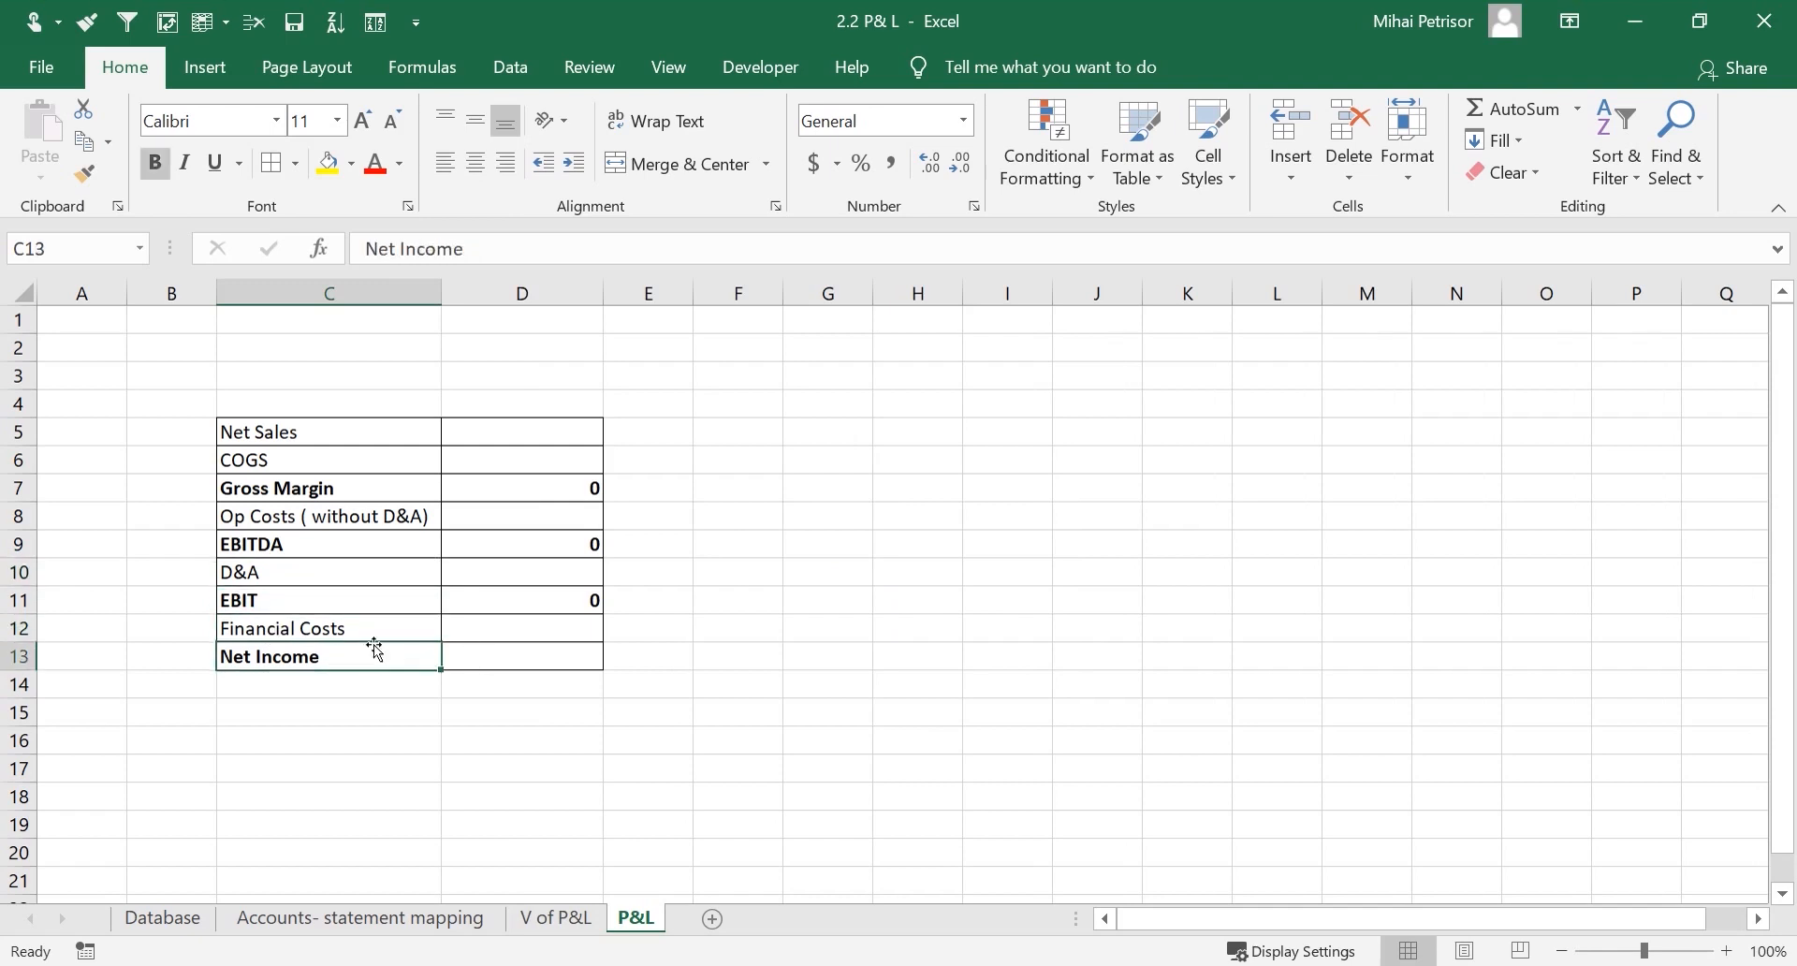
pyautogui.doubleClick(296, 660)
pyautogui.doubleClick(296, 660)
pyautogui.write('Profi')
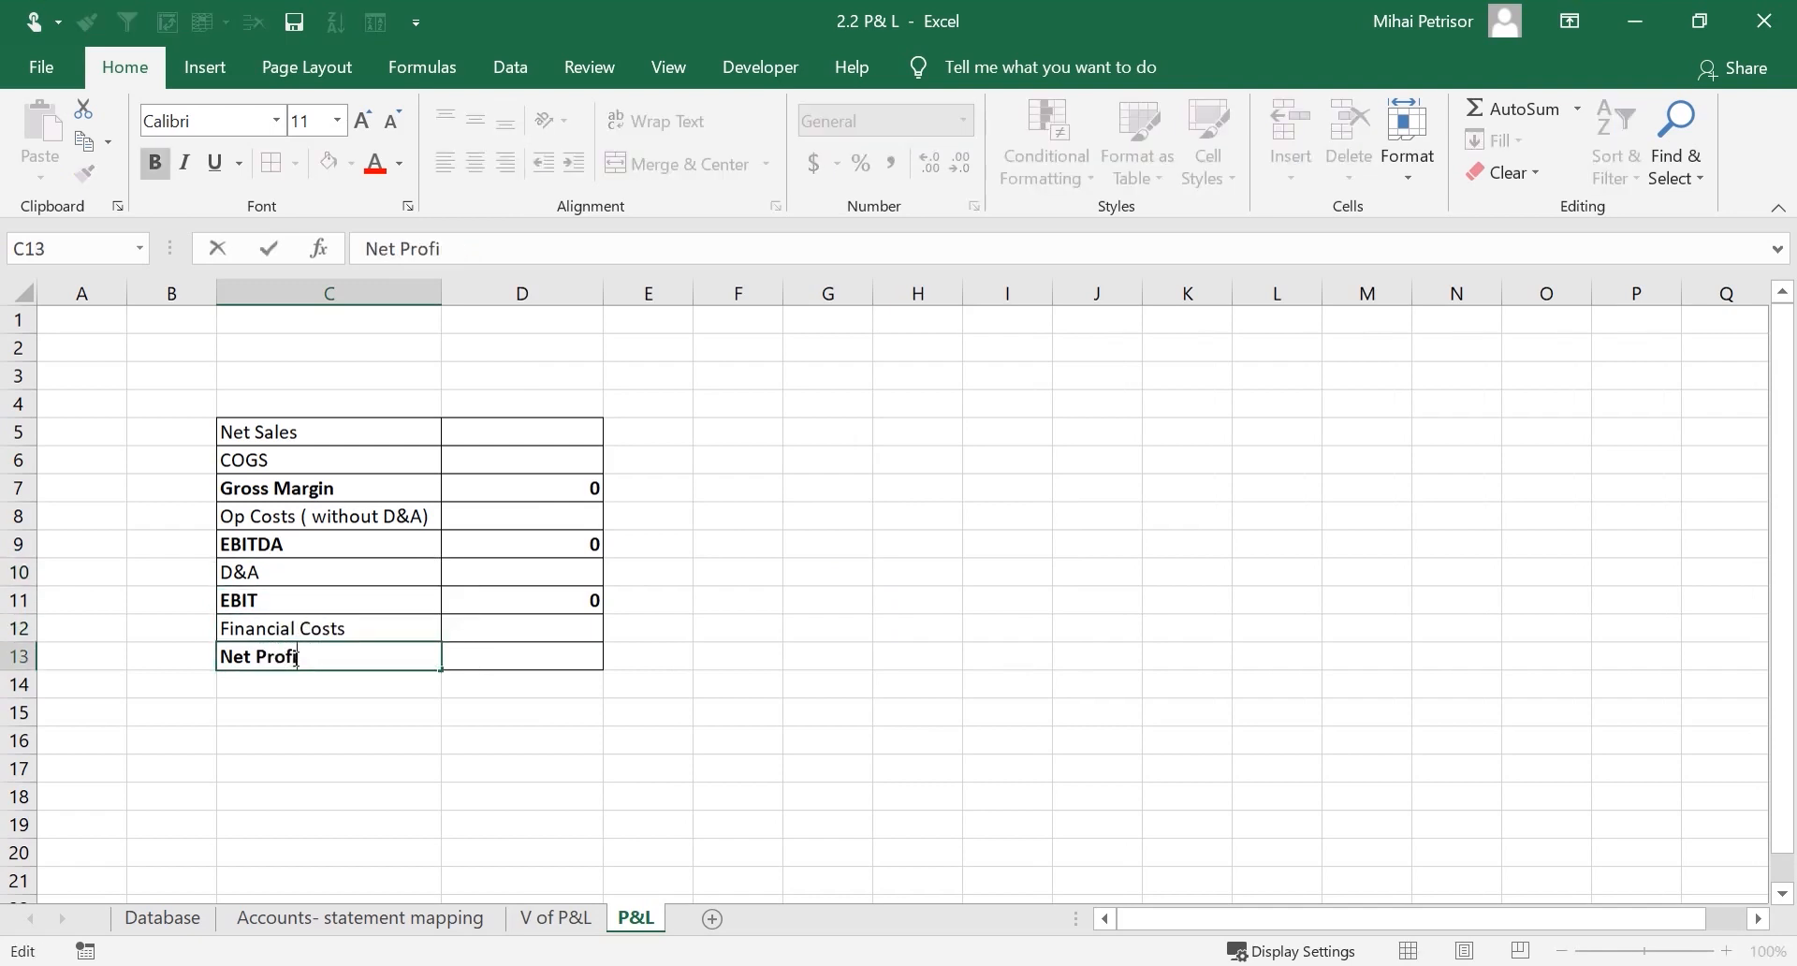
pyautogui.write('t')
pyautogui.press('Return')
pyautogui.click(559, 433)
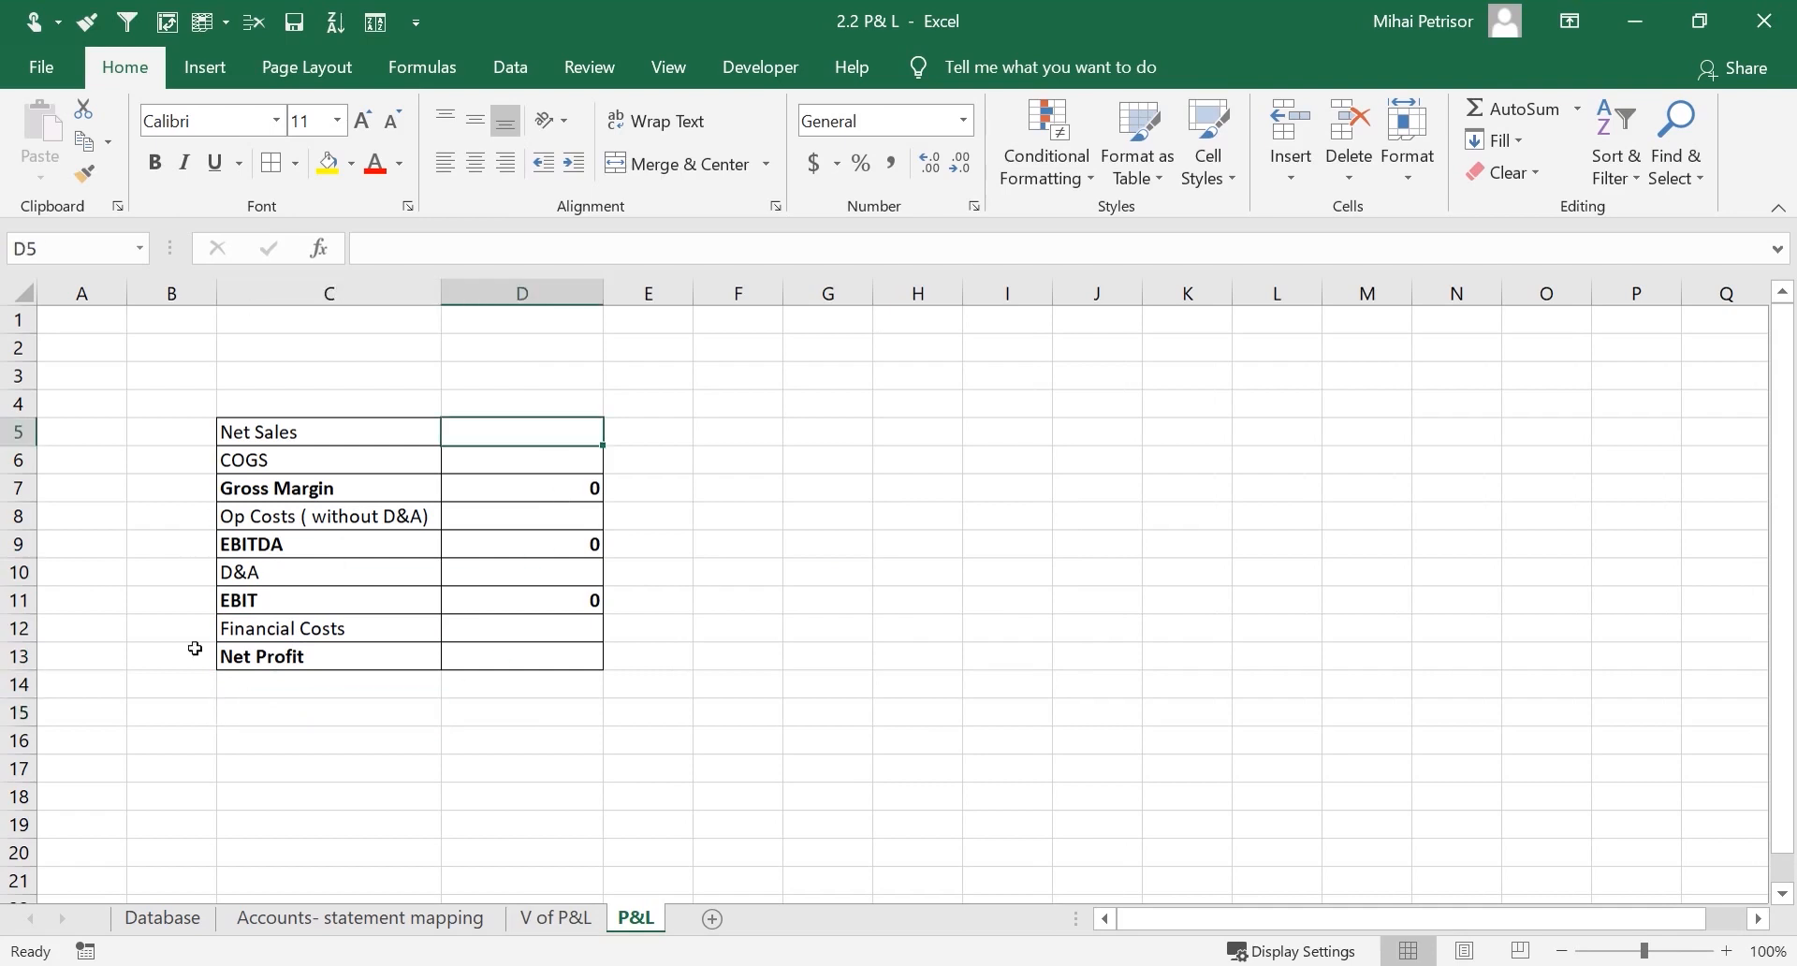
pyautogui.click(413, 699)
pyautogui.moveTo(374, 430); pyautogui.dragTo(377, 650)
pyautogui.click(348, 730)
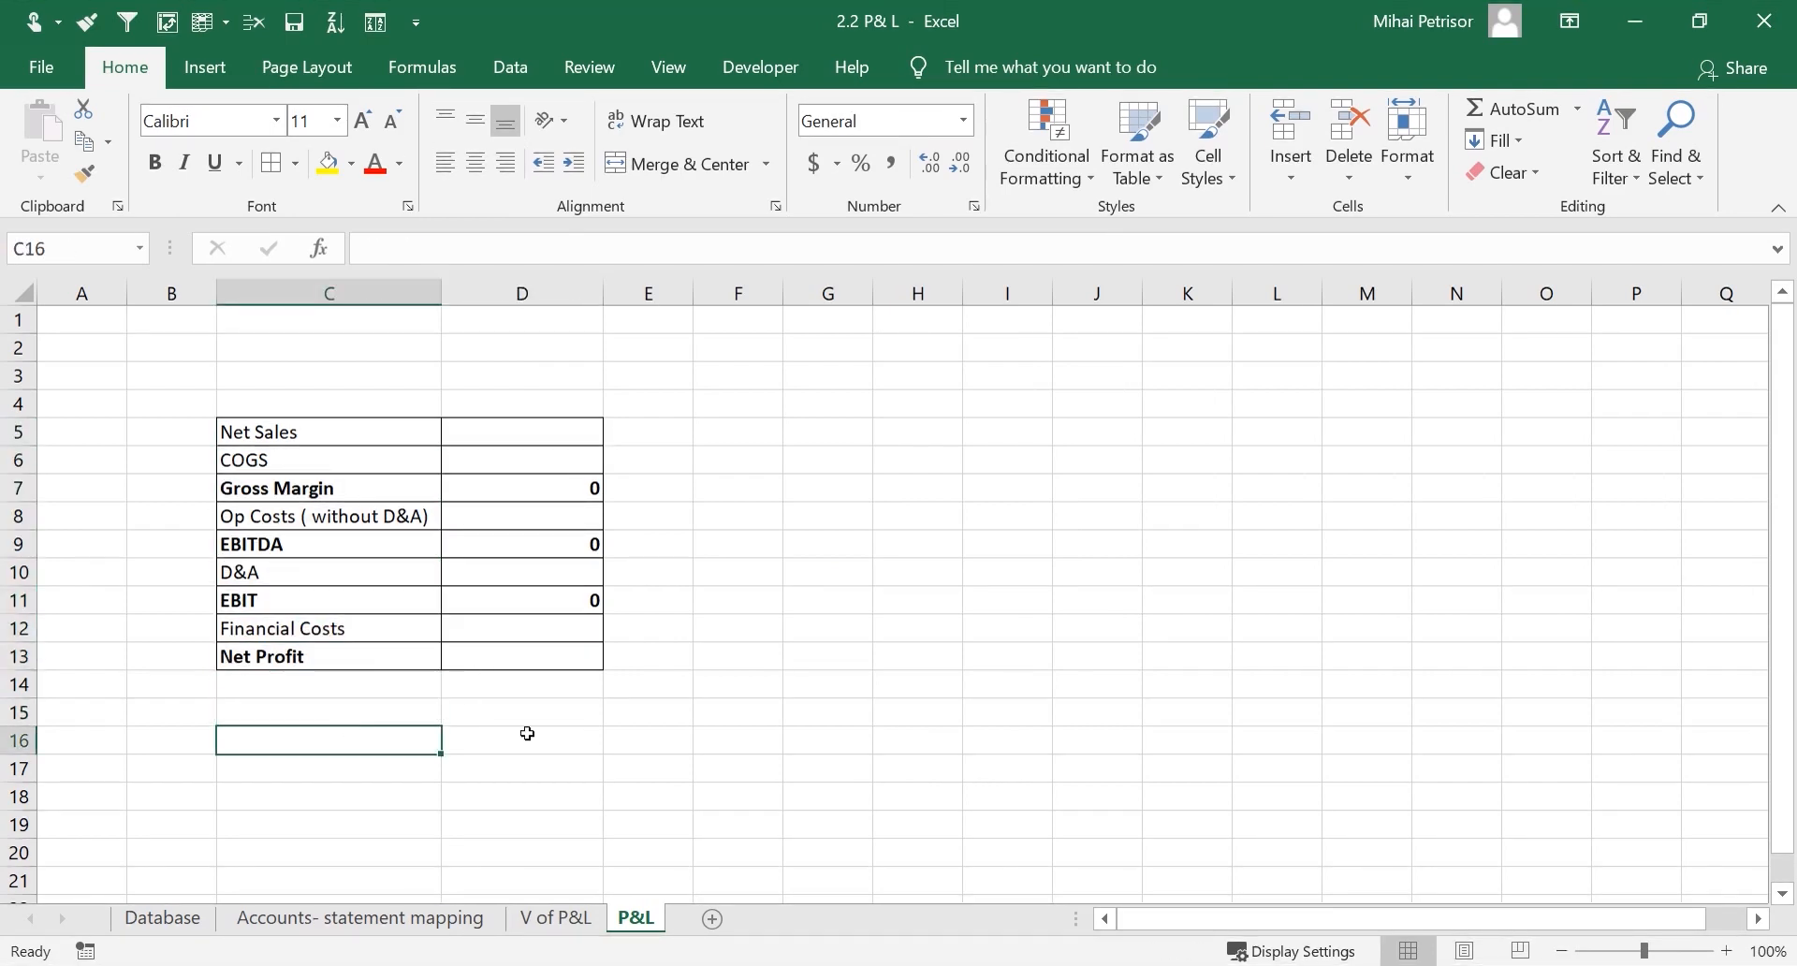
pyautogui.moveTo(374, 427); pyautogui.dragTo(560, 667)
pyautogui.click(477, 746)
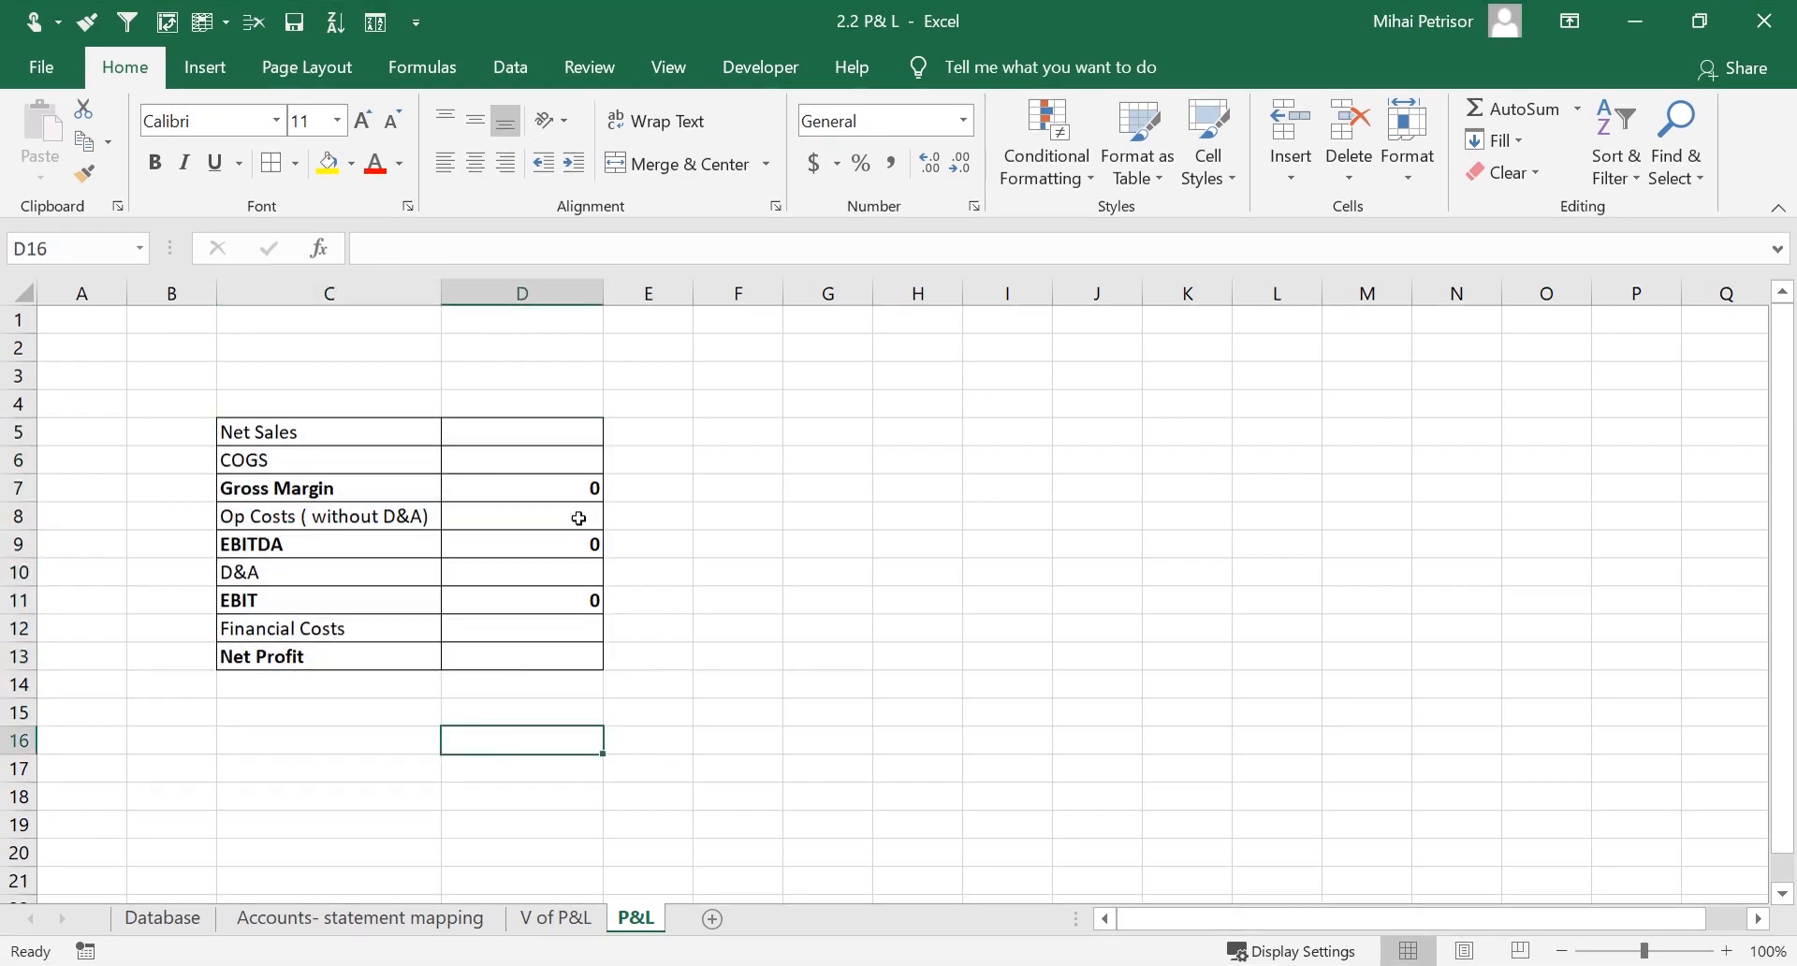
# Narrow column D of the P&L sheet slightly
pyautogui.moveTo(598, 303); pyautogui.dragTo(579, 303)
pyautogui.click(552, 432)
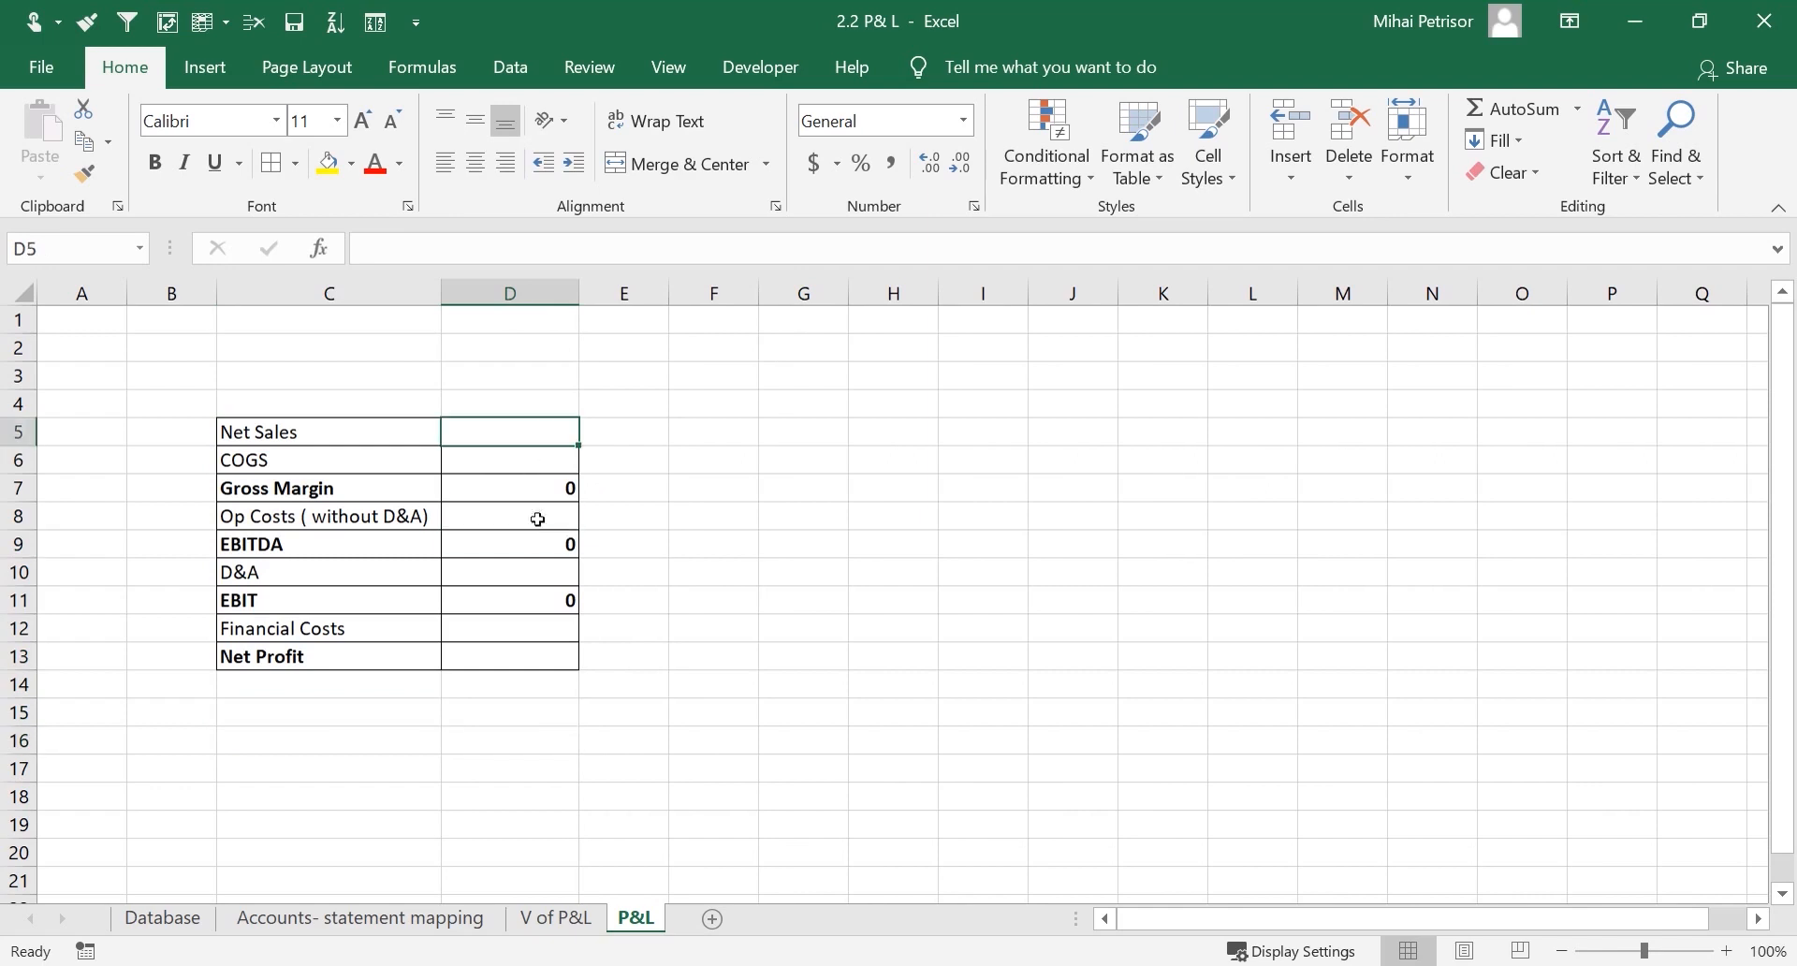
pyautogui.click(527, 622)
pyautogui.click(535, 442)
pyautogui.click(514, 564)
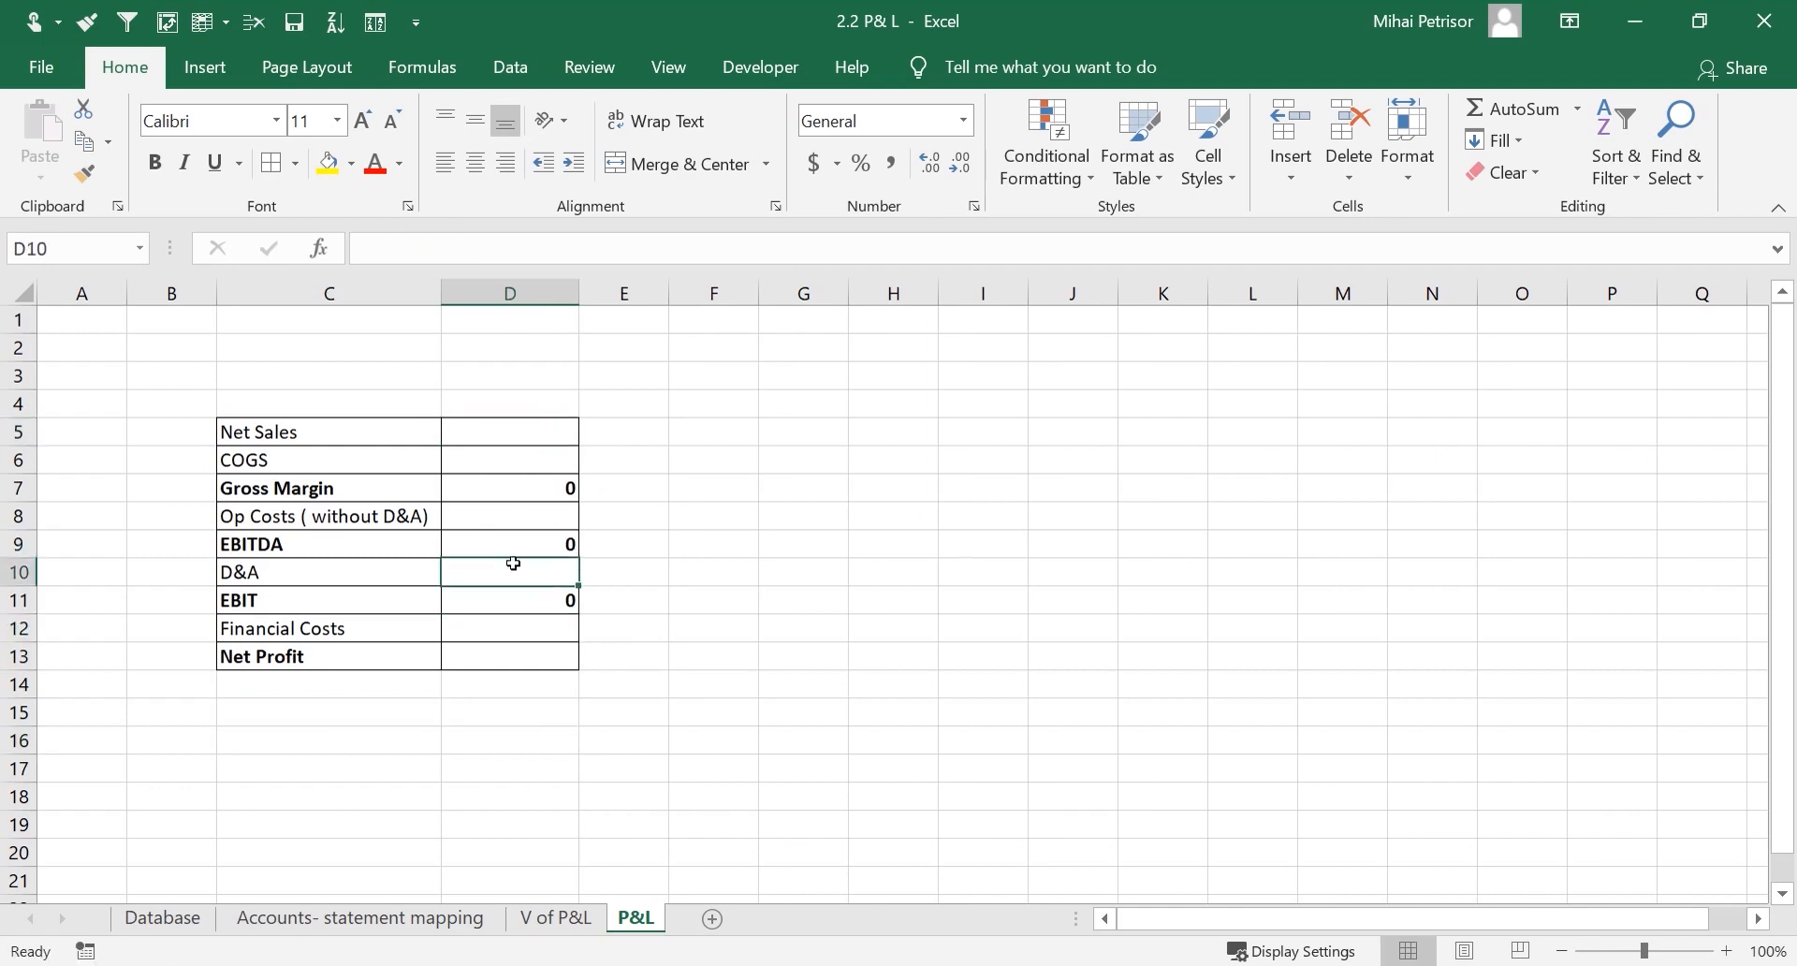